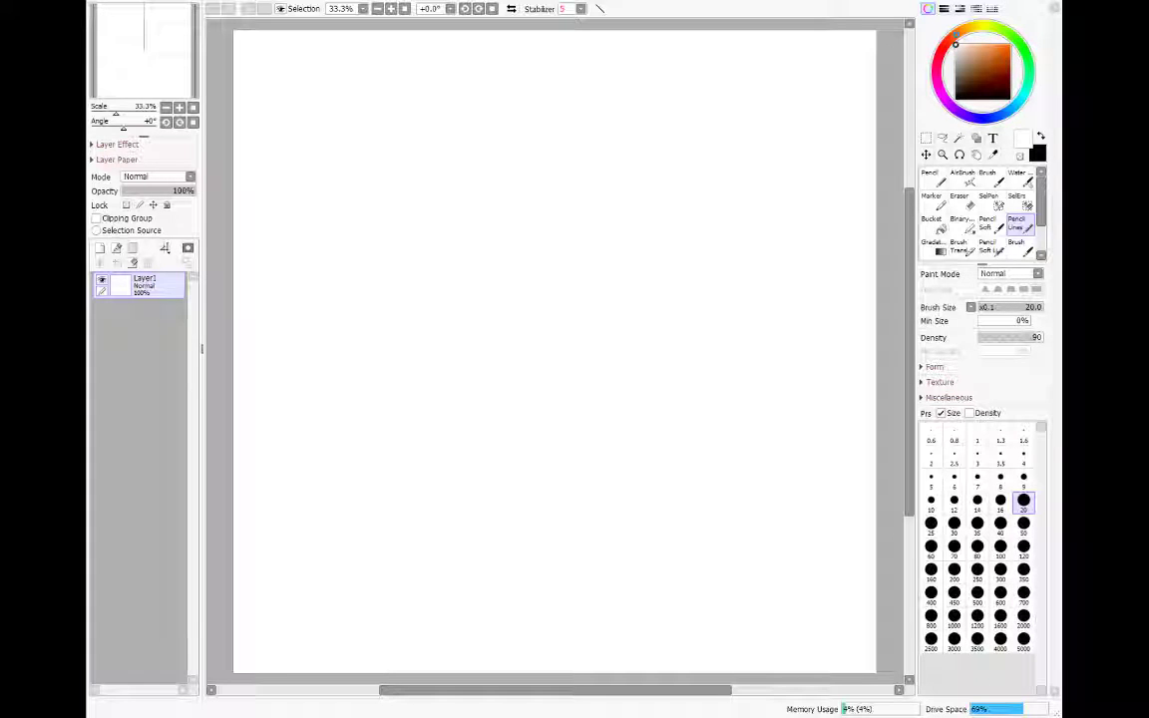
Step: Make black the drawing colour and choose the Brush Trans preset with a brush size of 35
left_click(1040, 136)
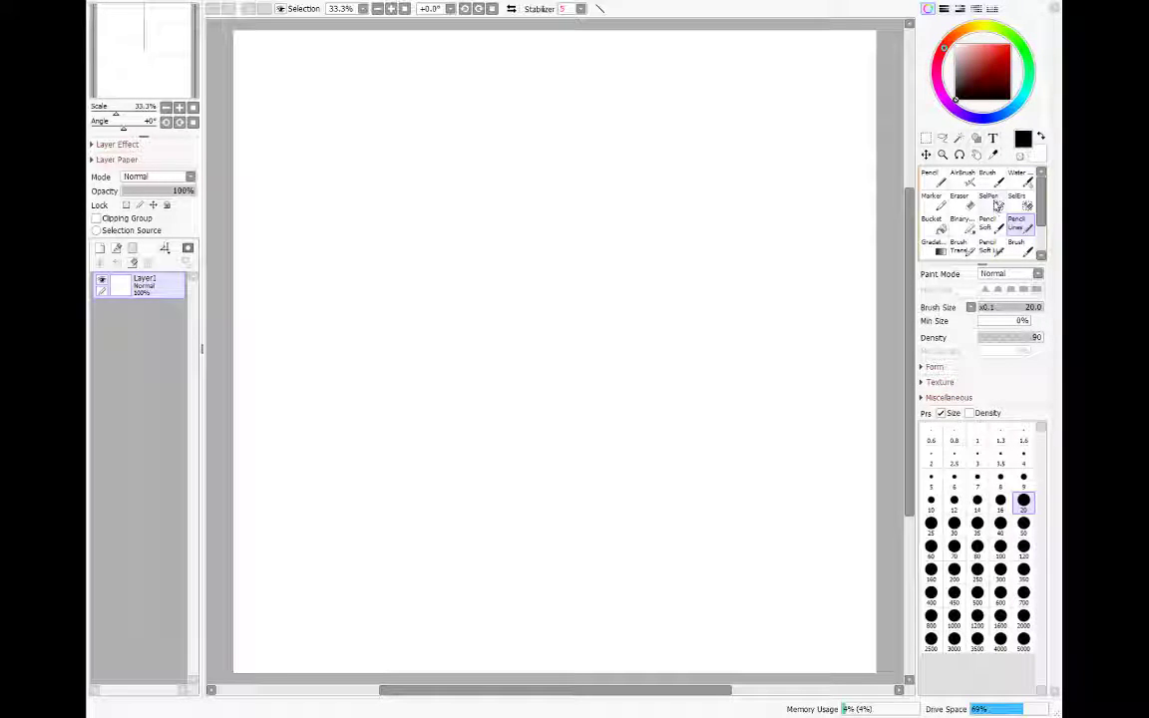
left_click(988, 224)
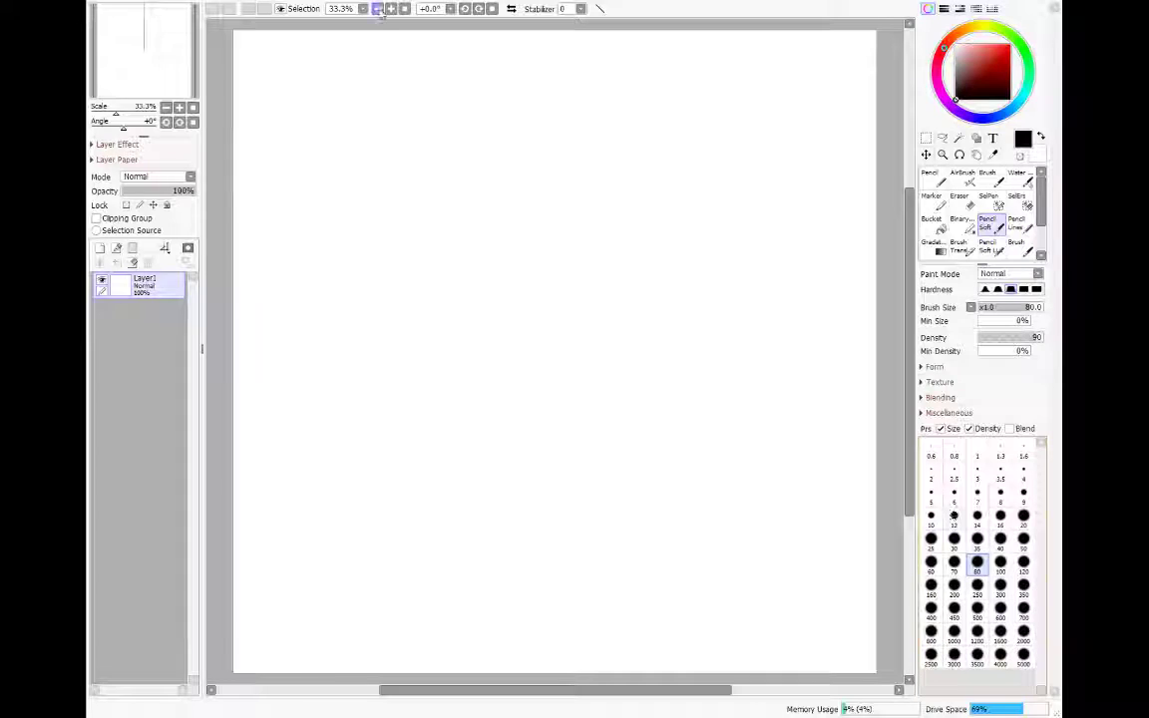
left_click(346, 131)
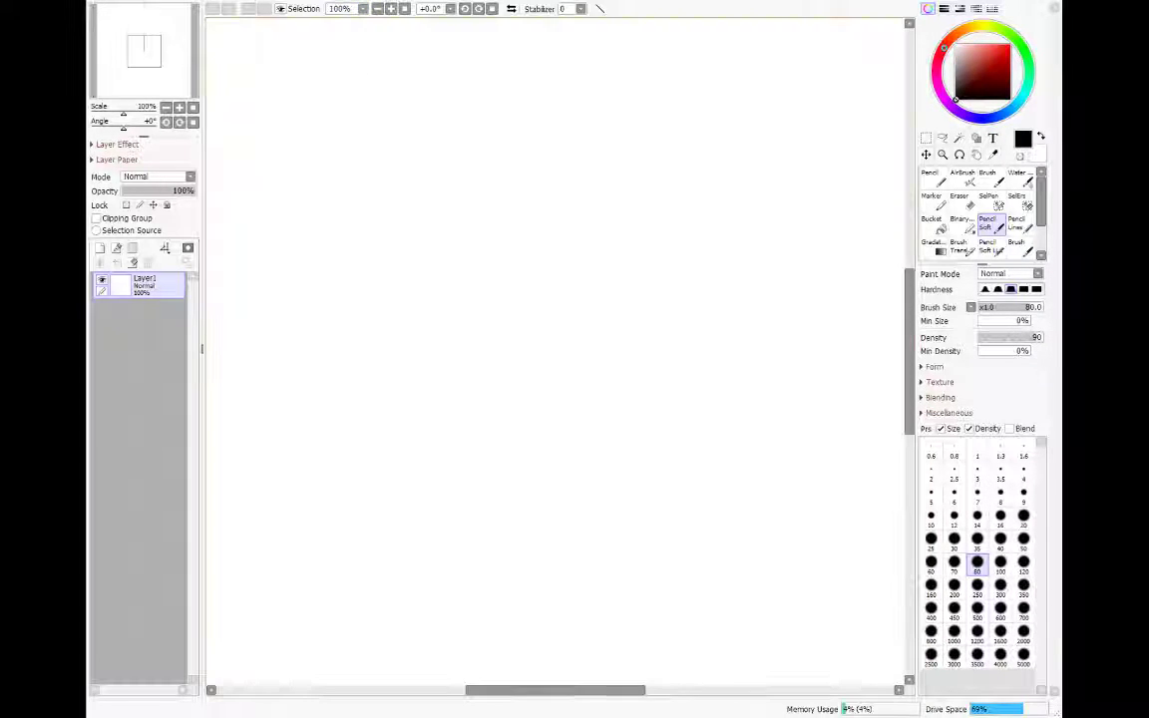
left_click(964, 251)
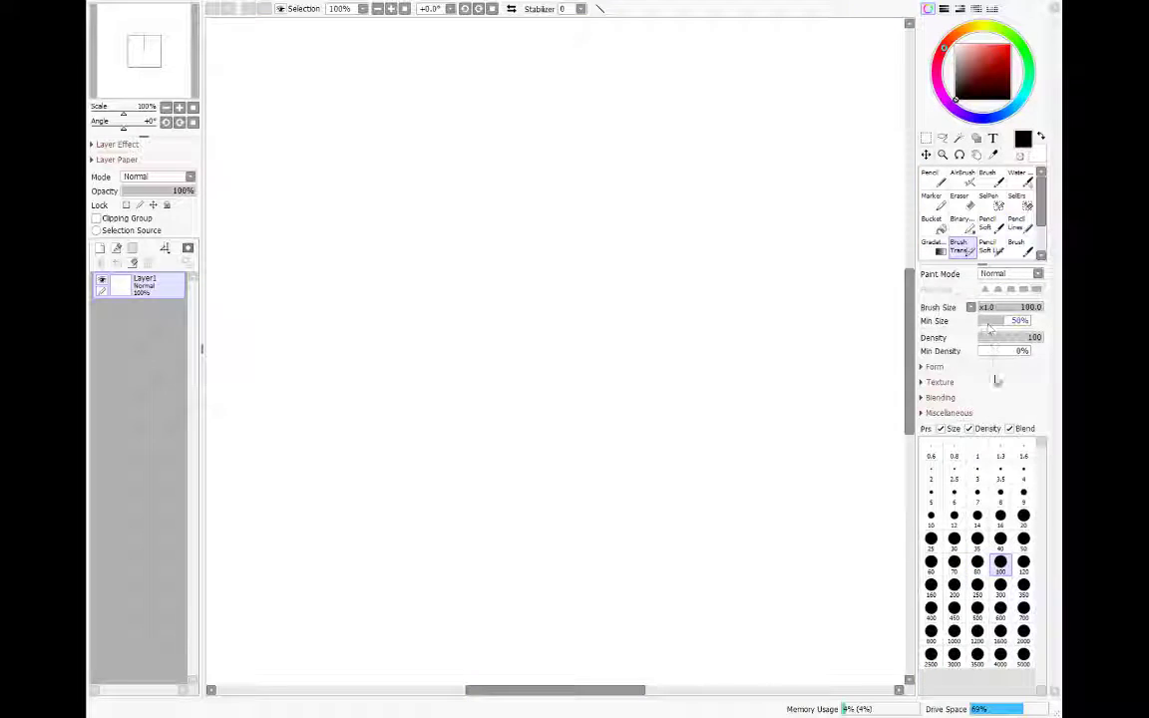
left_click(976, 538)
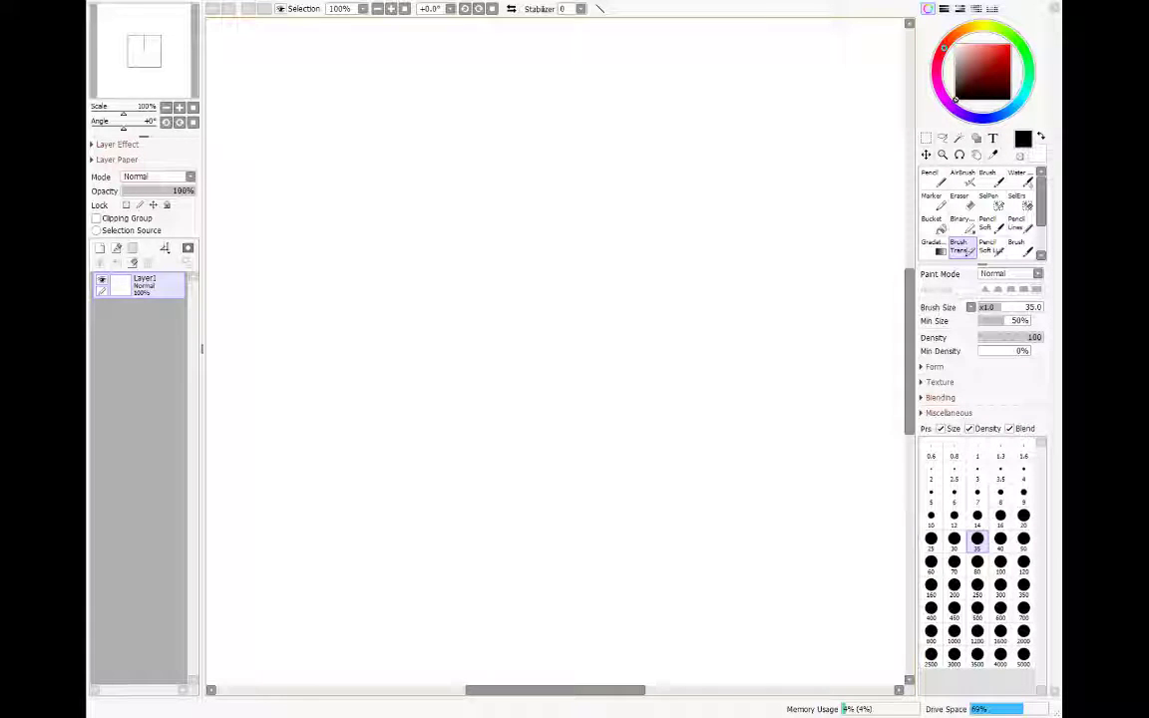
Step: With the view mirrored, block in a tall standing figure's head, shoulders, torso, legs and one arm with broad grey strokes
key("h")
mouse_move(535, 98)
left_mouse_down()
mouse_move(543, 118)
mouse_move(533, 130)
mouse_move(551, 122)
mouse_move(532, 165)
mouse_move(583, 144)
mouse_move(604, 154)
mouse_move(611, 175)
left_mouse_up()
mouse_move(523, 161)
left_mouse_down()
mouse_move(547, 214)
mouse_move(582, 240)
mouse_move(588, 227)
mouse_move(605, 303)
mouse_move(574, 271)
mouse_move(608, 293)
mouse_move(555, 382)
left_mouse_up()
mouse_move(613, 317)
left_mouse_down()
mouse_move(621, 431)
mouse_move(643, 483)
left_mouse_up()
mouse_move(574, 304)
left_mouse_down()
mouse_move(542, 407)
mouse_move(551, 475)
left_mouse_up()
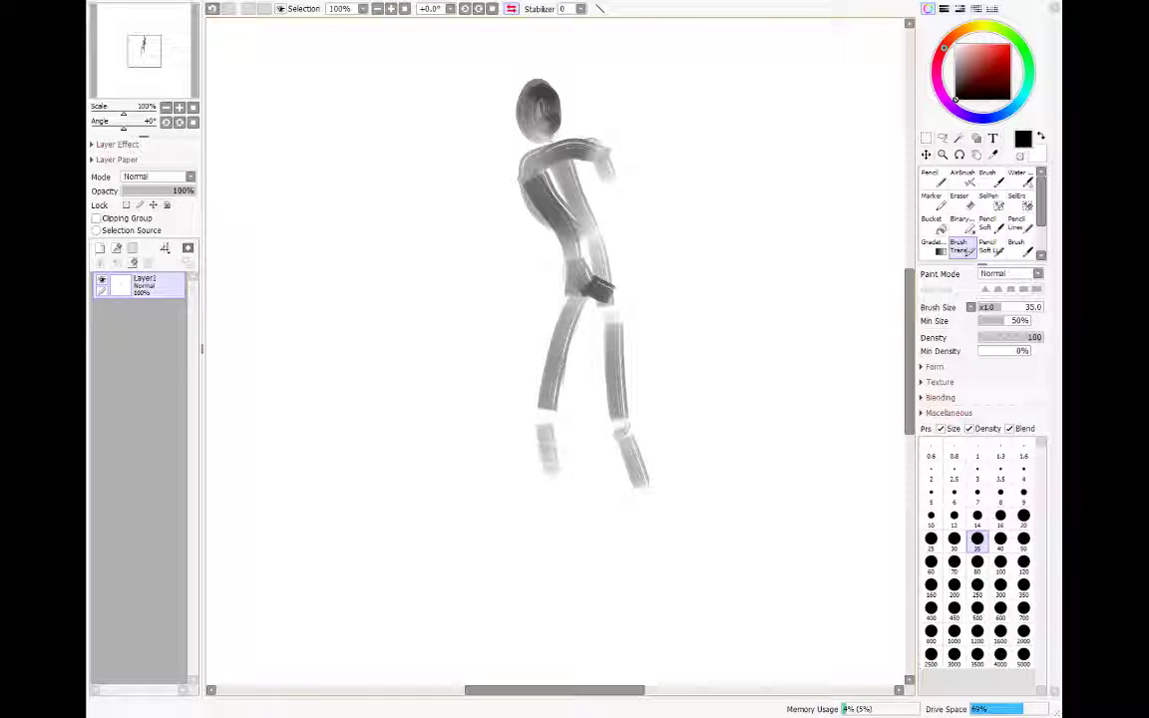
left_click_drag(599, 154, 640, 236)
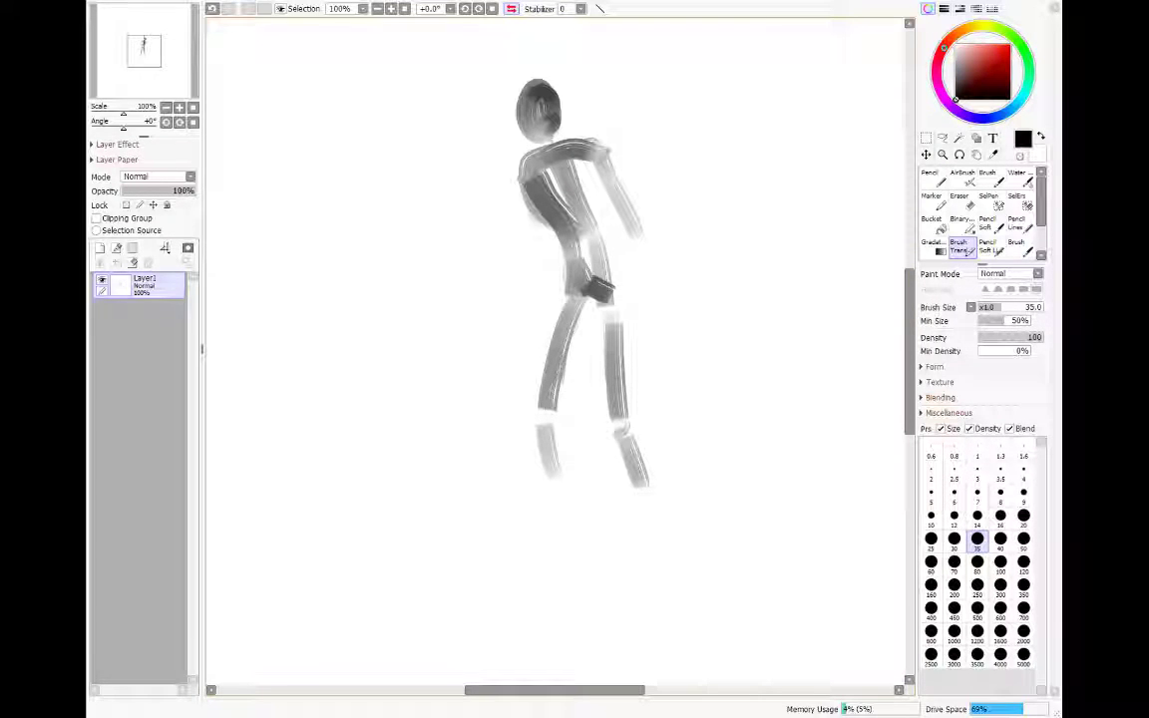
Step: Paint a faint horizontal line across the tall figure's hips and block in a small figure's head, back and legs beside it
left_click_drag(698, 294, 294, 303)
left_click_drag(464, 299, 472, 306)
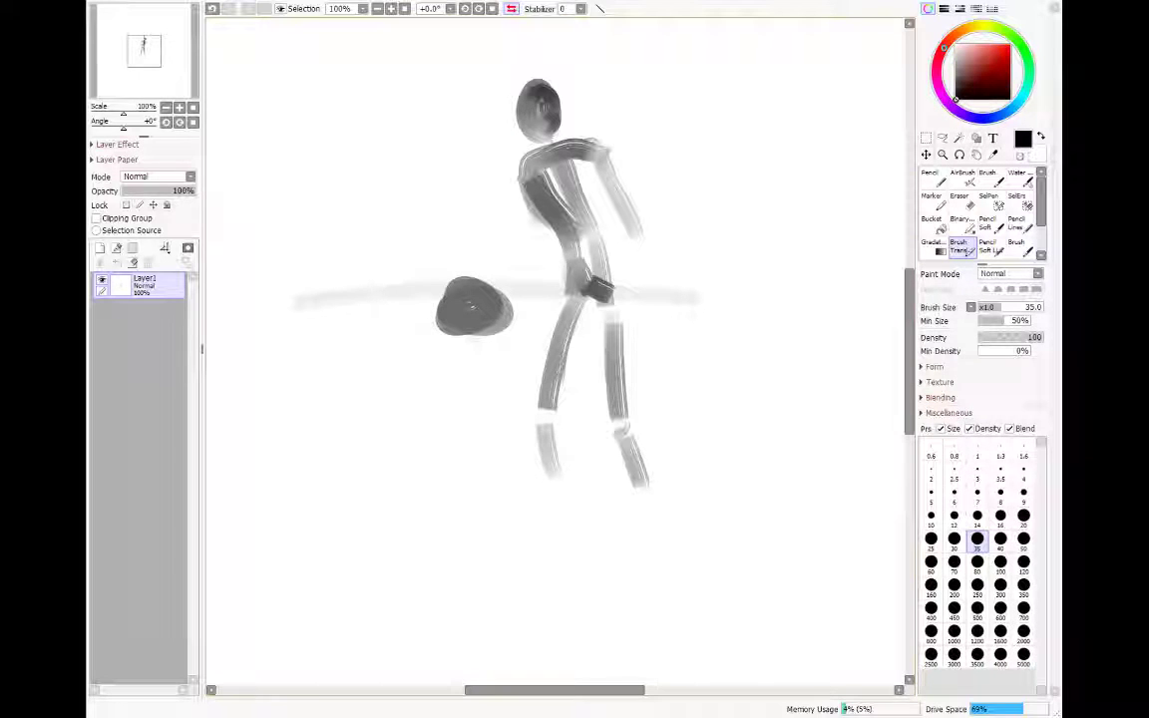
mouse_move(455, 368)
left_mouse_down()
mouse_move(497, 357)
mouse_move(465, 407)
mouse_move(473, 528)
left_mouse_up()
left_click_drag(510, 421, 547, 522)
mouse_move(456, 368)
left_mouse_down()
mouse_move(447, 414)
mouse_move(485, 411)
left_mouse_up()
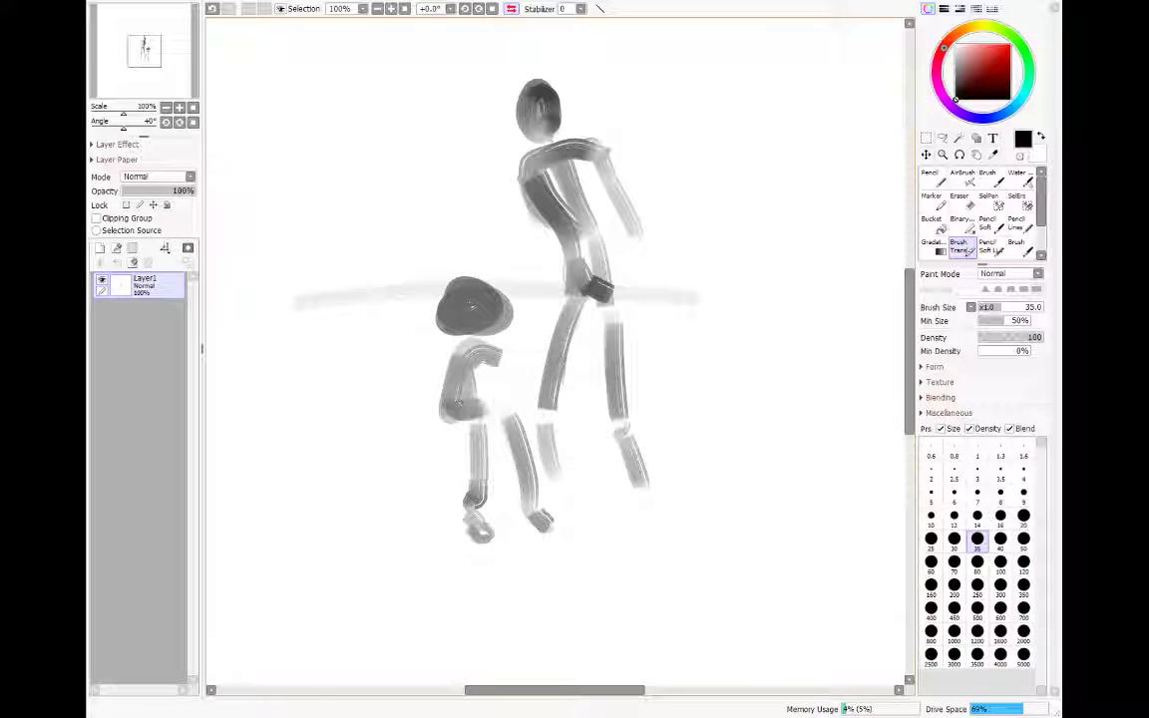
Step: Block in the small figure's rounded torso and the raised, bent shapes on both sides of its head
mouse_move(515, 365)
left_mouse_down()
mouse_move(523, 397)
mouse_move(499, 341)
mouse_move(486, 407)
mouse_move(543, 417)
mouse_move(527, 352)
mouse_move(538, 436)
mouse_move(537, 343)
mouse_move(481, 393)
left_mouse_up()
left_click_drag(528, 333, 535, 356)
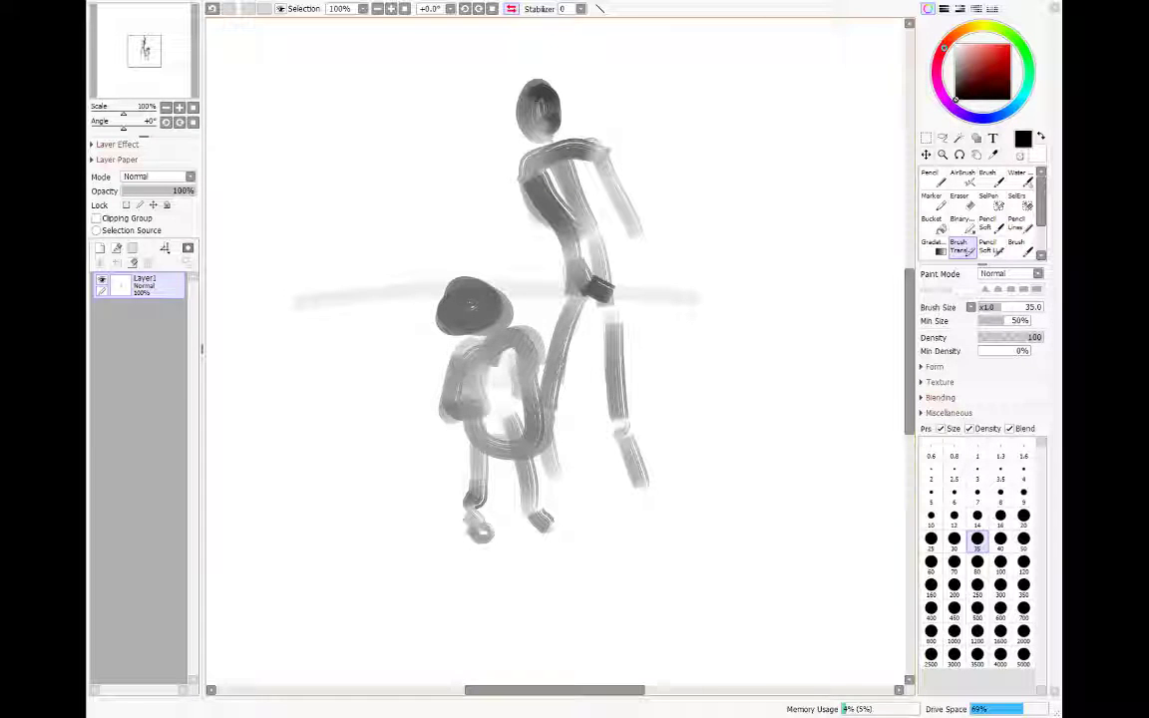
left_click_drag(497, 403, 499, 415)
mouse_move(483, 369)
left_mouse_down()
mouse_move(469, 399)
mouse_move(524, 407)
left_mouse_up()
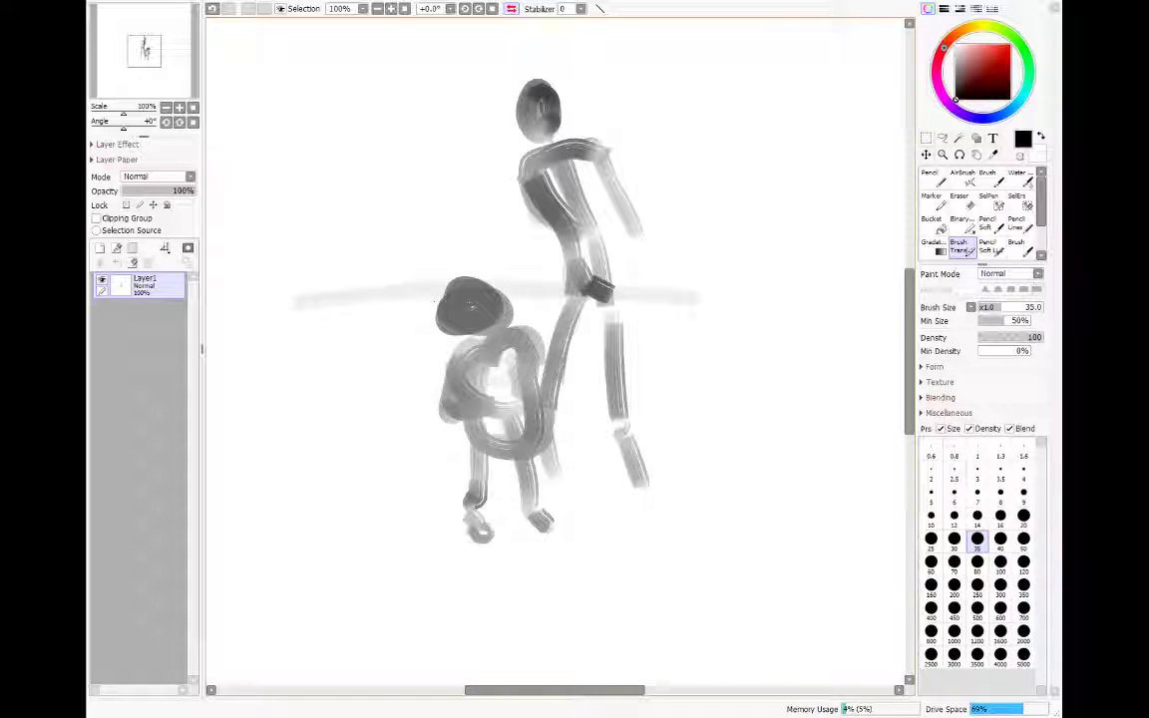
mouse_move(439, 304)
left_mouse_down()
mouse_move(384, 279)
mouse_move(401, 231)
left_mouse_up()
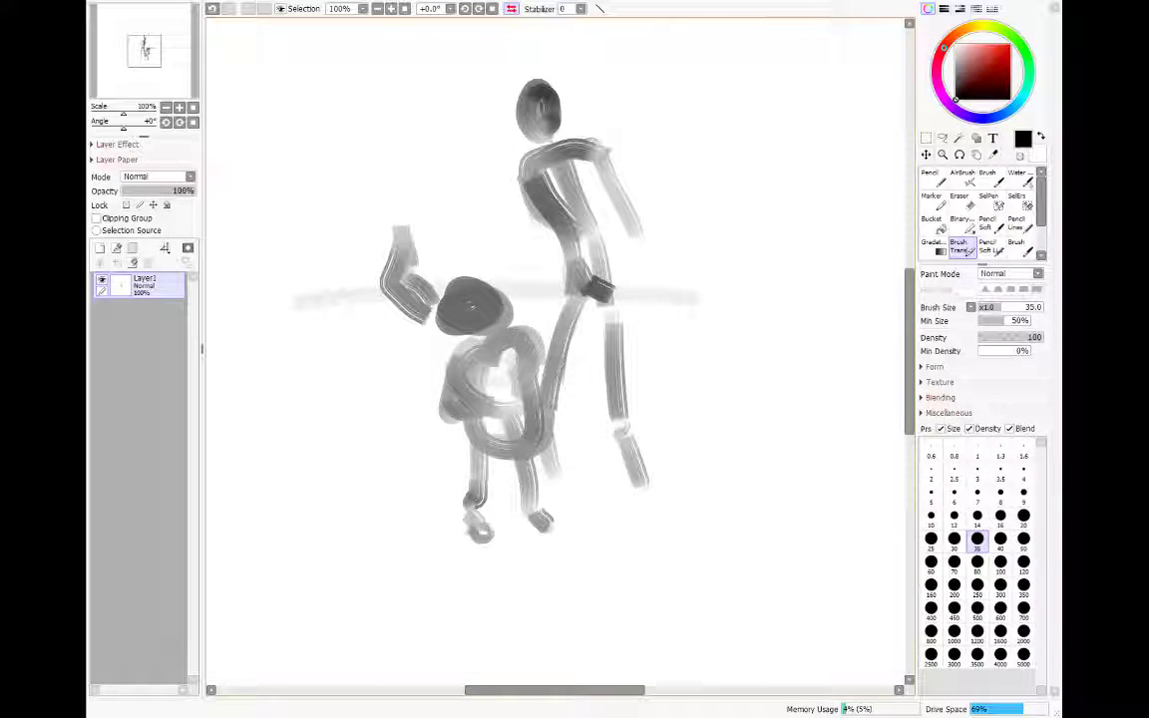
mouse_move(494, 282)
left_mouse_down()
mouse_move(461, 231)
mouse_move(499, 289)
left_mouse_up()
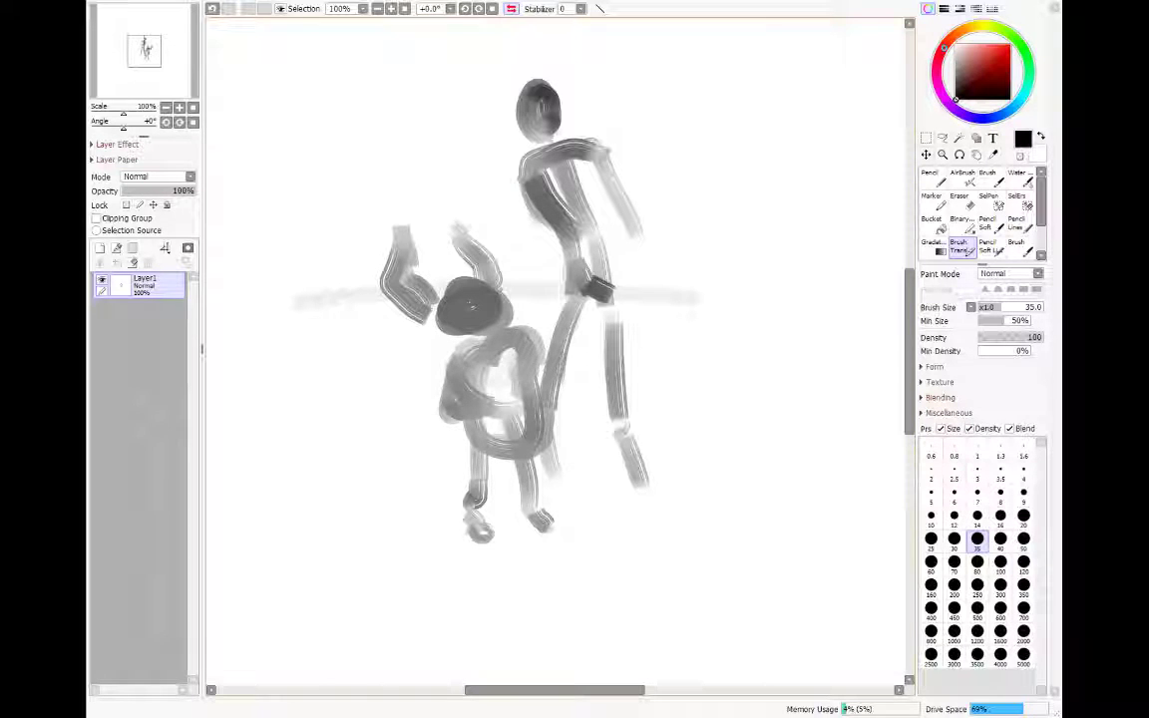
Step: Paint sweeping hair around the tall figure's head, reinforce its head and neck, and add a short stroke for the far arm
mouse_move(519, 70)
left_mouse_down()
mouse_move(544, 65)
mouse_move(614, 95)
mouse_move(617, 132)
left_mouse_up()
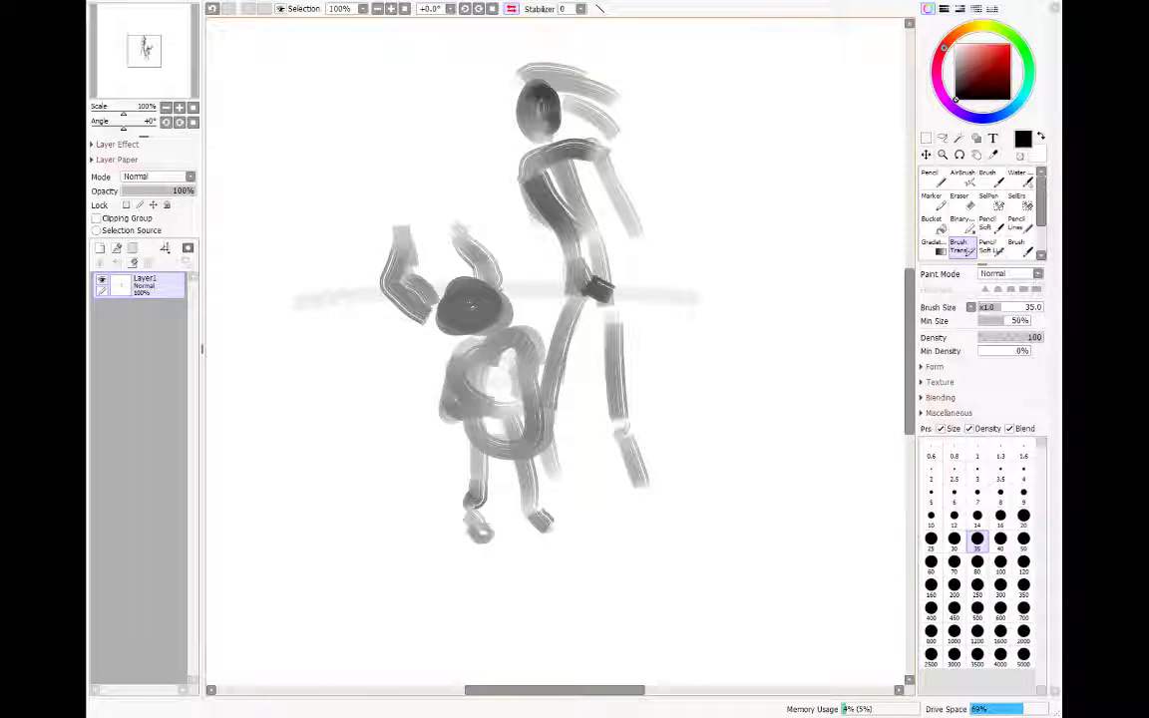
mouse_move(531, 92)
left_mouse_down()
mouse_move(511, 124)
mouse_move(543, 132)
mouse_move(603, 100)
mouse_move(568, 130)
mouse_move(638, 135)
mouse_move(643, 162)
left_mouse_up()
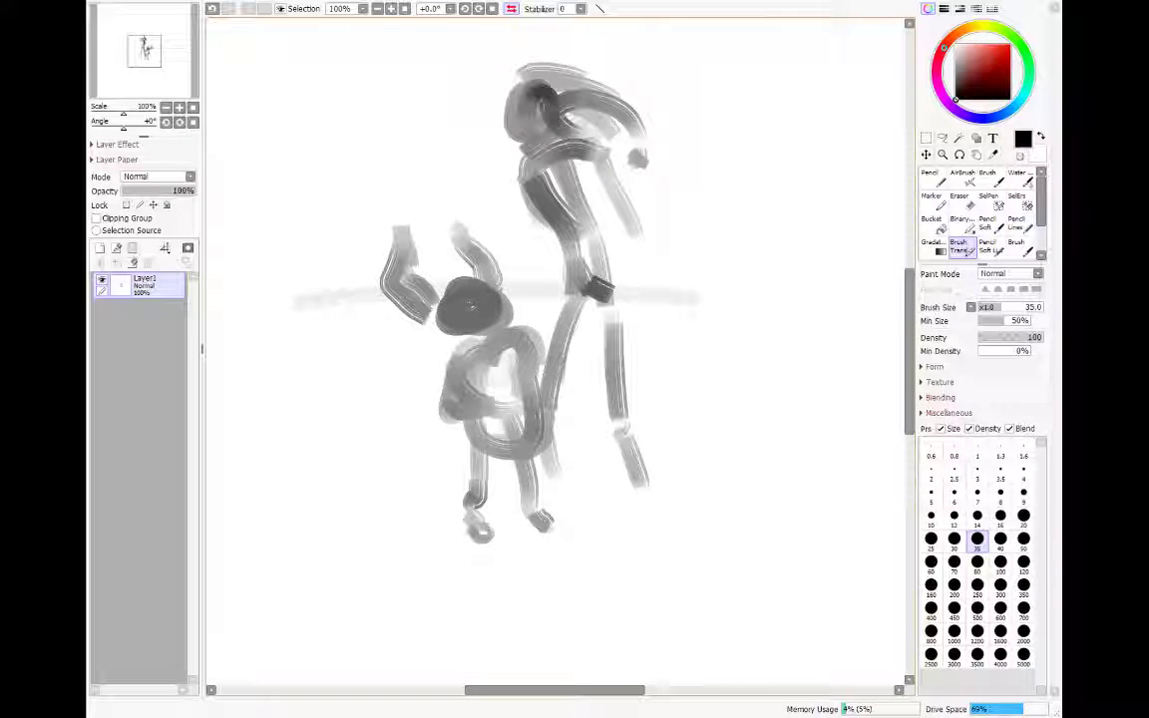
left_click_drag(523, 149, 559, 136)
left_click(527, 224)
left_click_drag(529, 216, 522, 242)
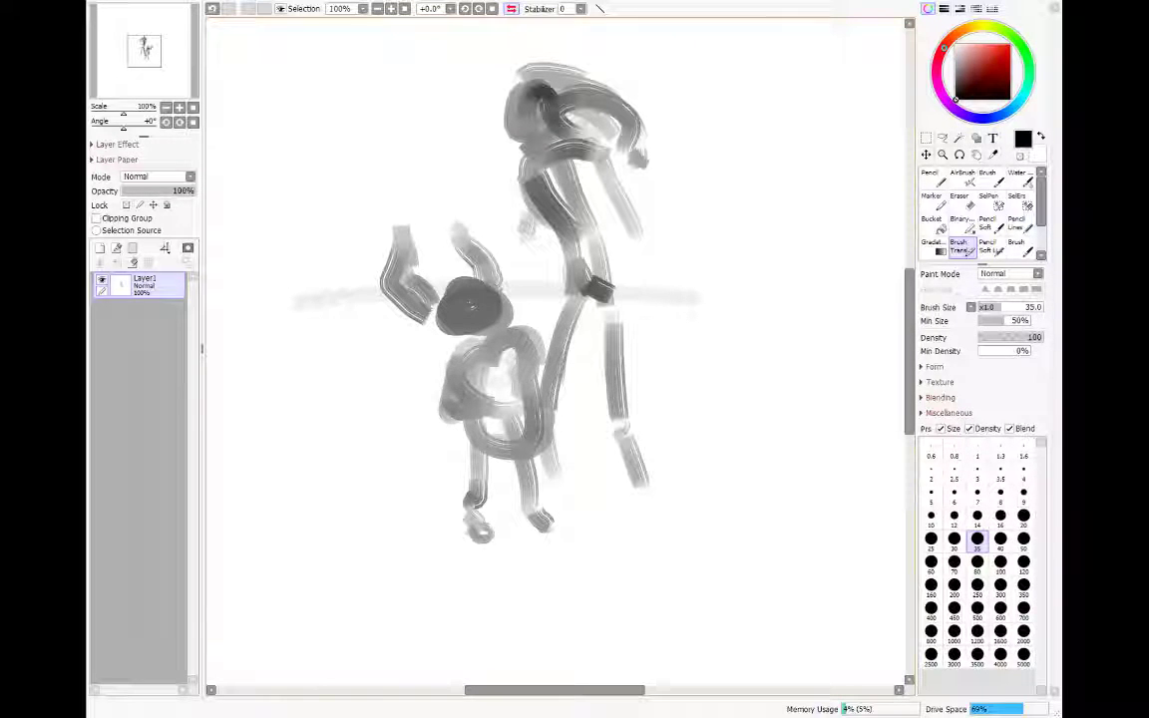
Step: Lengthen both figures' legs, rough in their feet, and add a short band between the small figure's upper legs
mouse_move(605, 307)
left_mouse_down()
mouse_move(630, 437)
mouse_move(661, 514)
mouse_move(639, 544)
left_mouse_up()
left_click_drag(549, 419, 577, 539)
mouse_move(469, 445)
left_mouse_down()
mouse_move(459, 548)
mouse_move(478, 561)
left_mouse_up()
left_click_drag(527, 489, 542, 555)
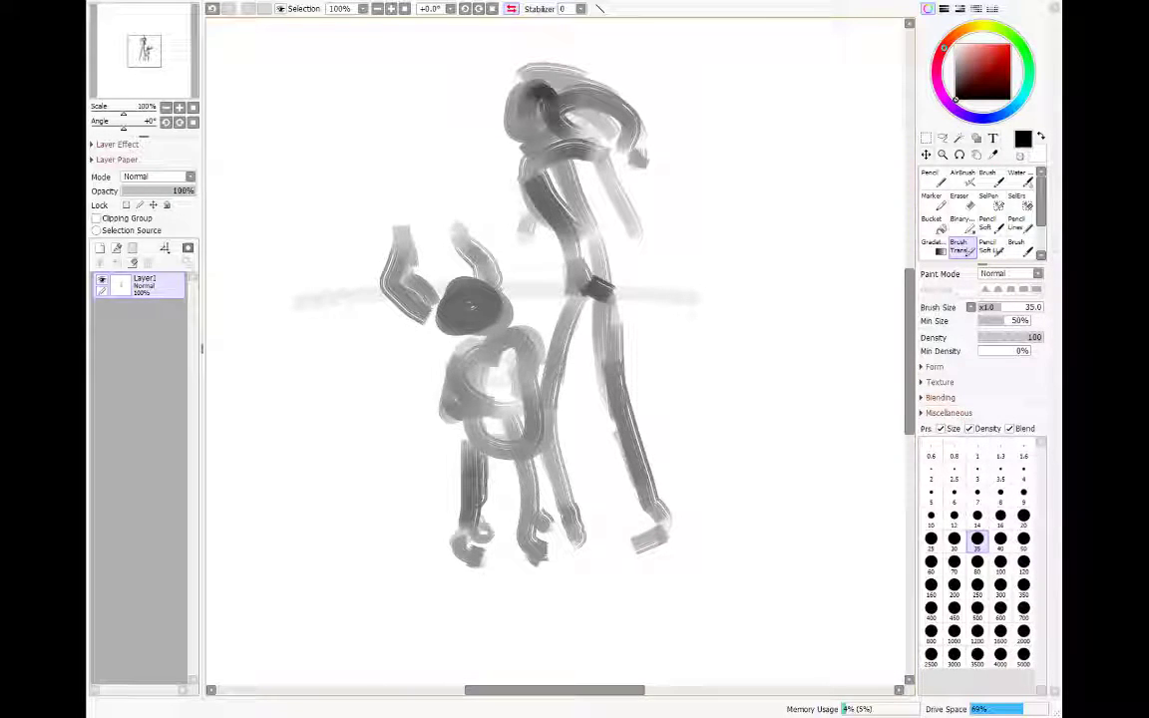
mouse_move(491, 455)
left_mouse_down()
mouse_move(509, 483)
mouse_move(530, 481)
left_mouse_up()
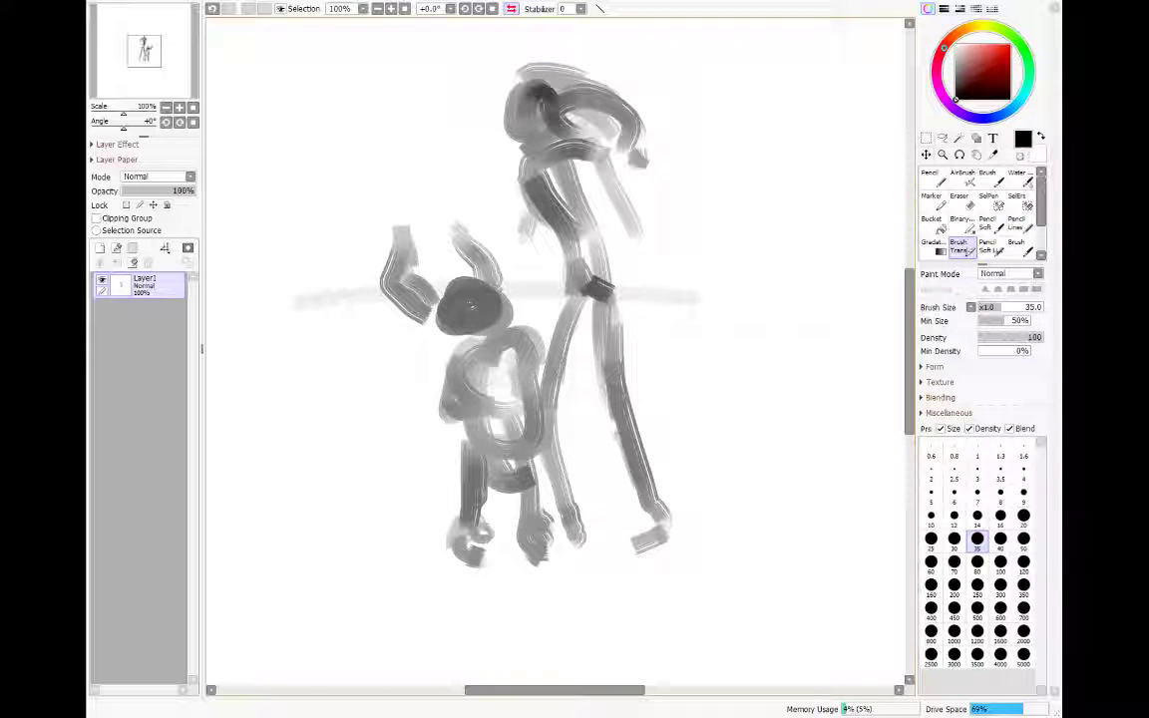
Step: Fill in the small figure's torso and feet, and thicken the tall figure's thigh, foot and arms
left_click_drag(477, 403, 502, 428)
left_click_drag(509, 383, 499, 399)
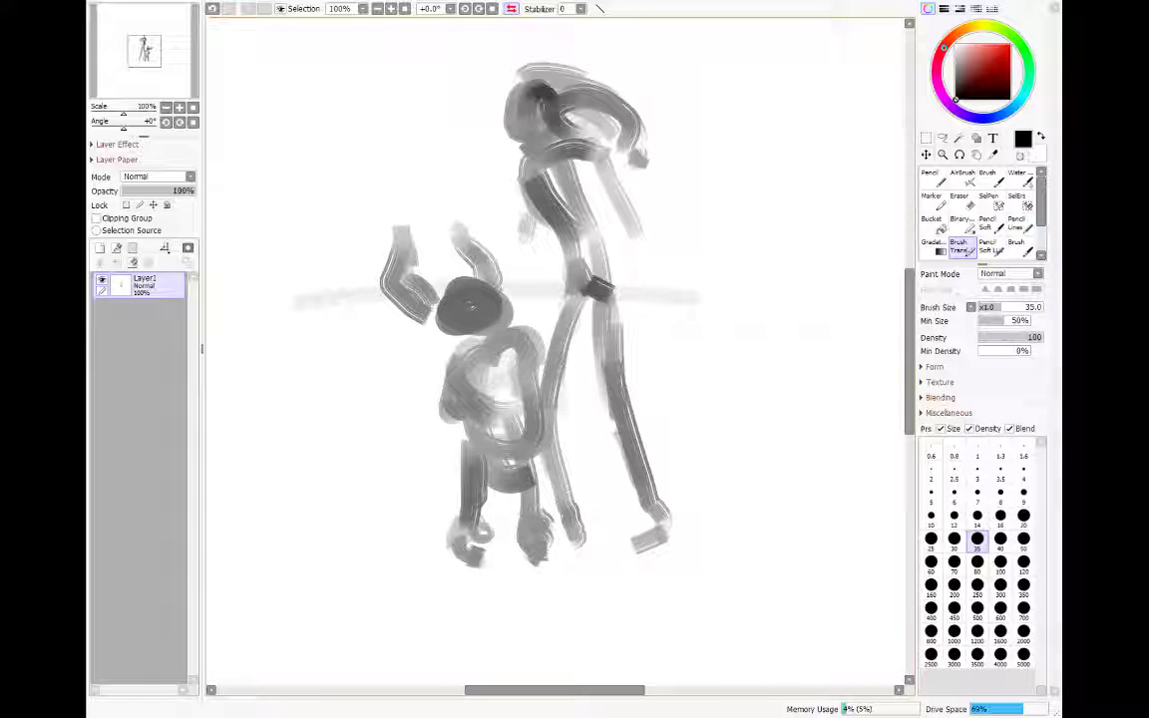
left_click_drag(577, 311, 537, 407)
mouse_move(508, 524)
left_mouse_down()
mouse_move(521, 534)
mouse_move(513, 543)
left_mouse_up()
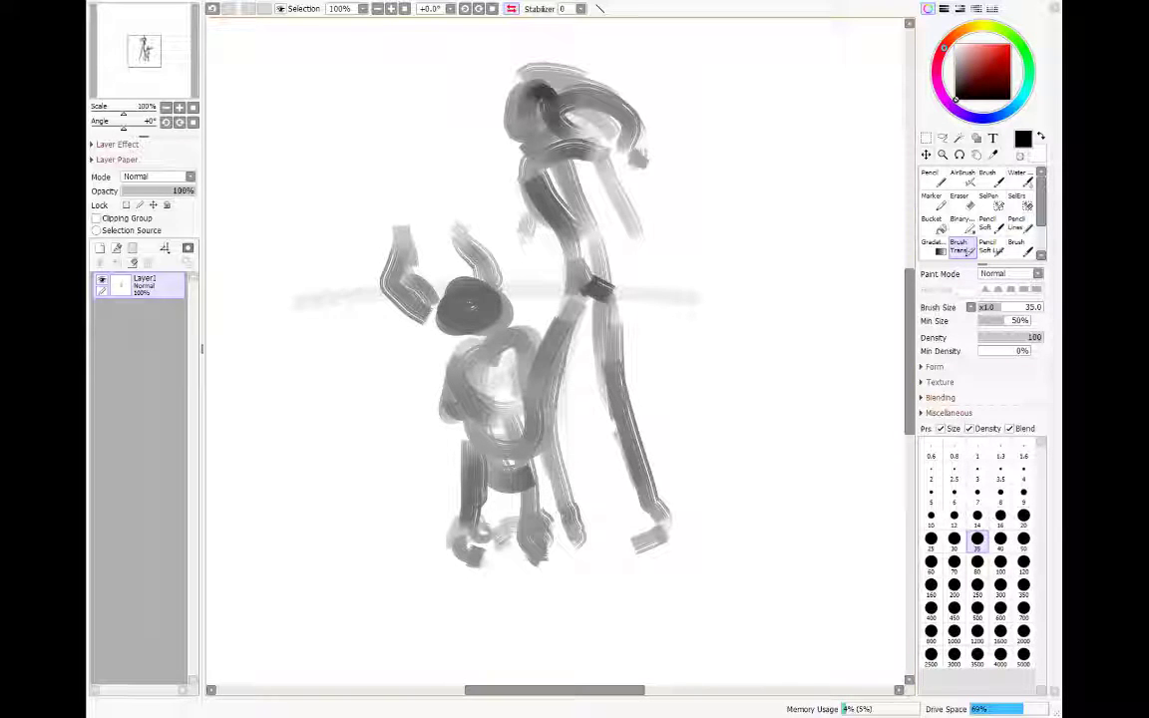
left_click_drag(638, 479, 646, 558)
left_click_drag(616, 184, 635, 241)
left_click_drag(528, 177, 537, 243)
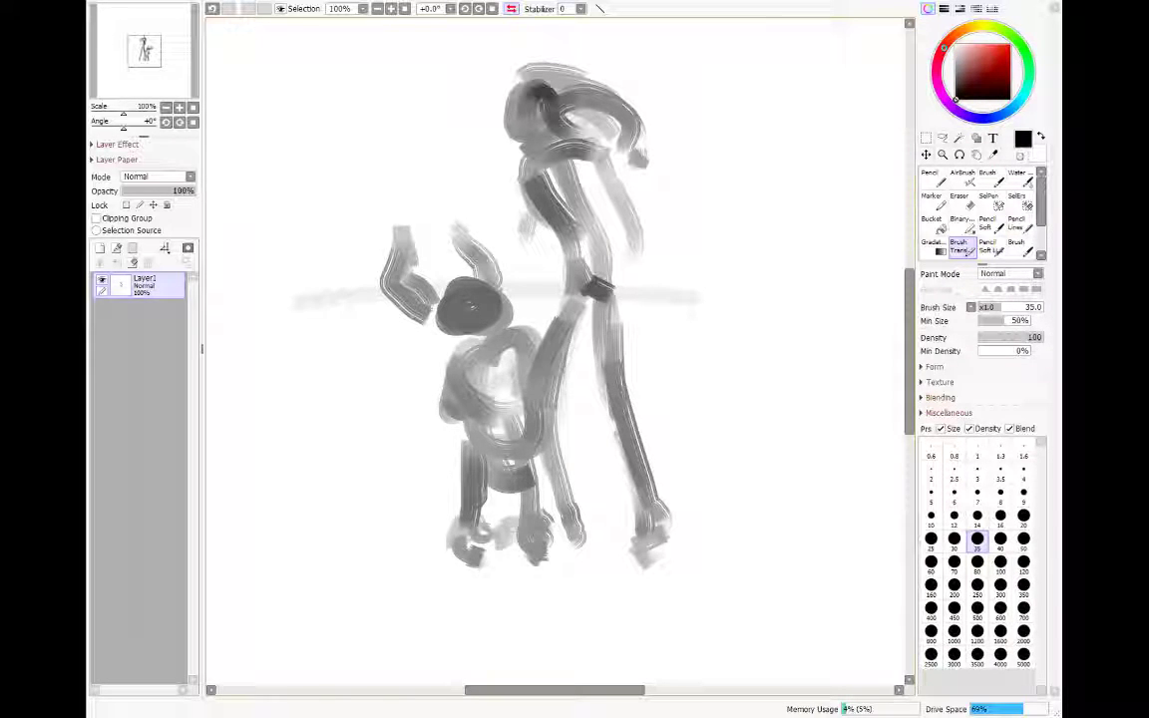
Step: Restore the unmirrored view and widen the tall figure's torso and hanging arm with more strokes
left_click(511, 8)
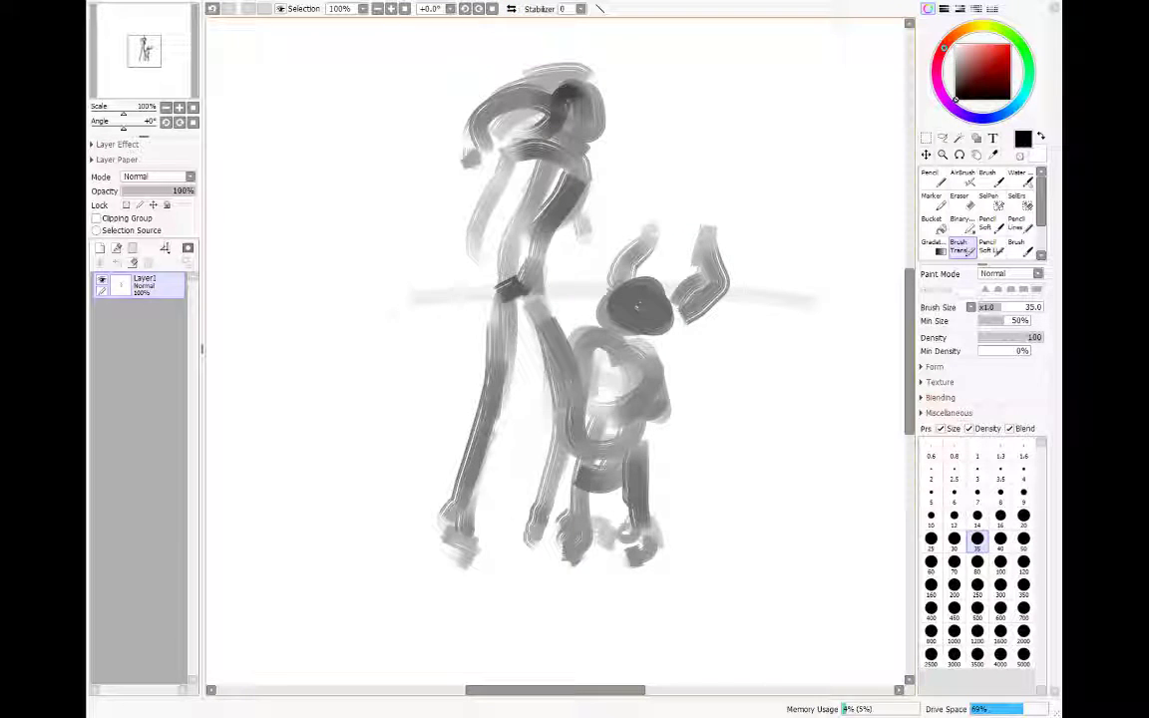
left_click_drag(539, 175, 506, 277)
left_click_drag(524, 168, 469, 274)
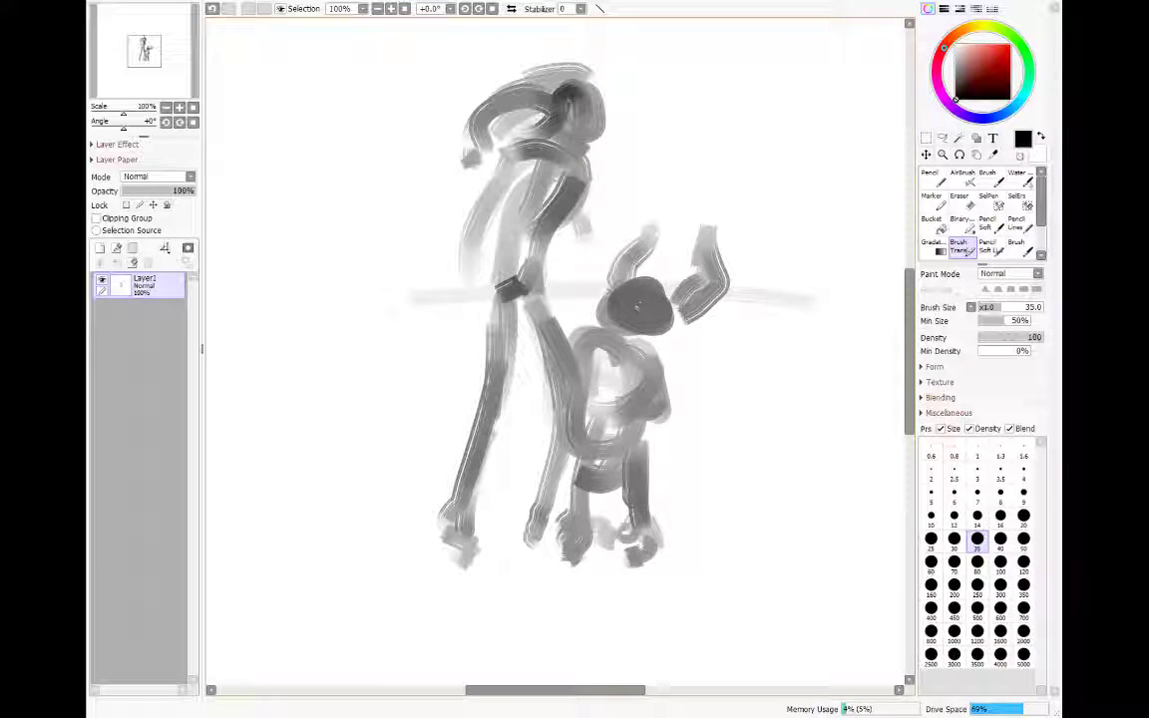
left_click_drag(908, 394, 909, 387)
scroll(910, 389, "up", 1)
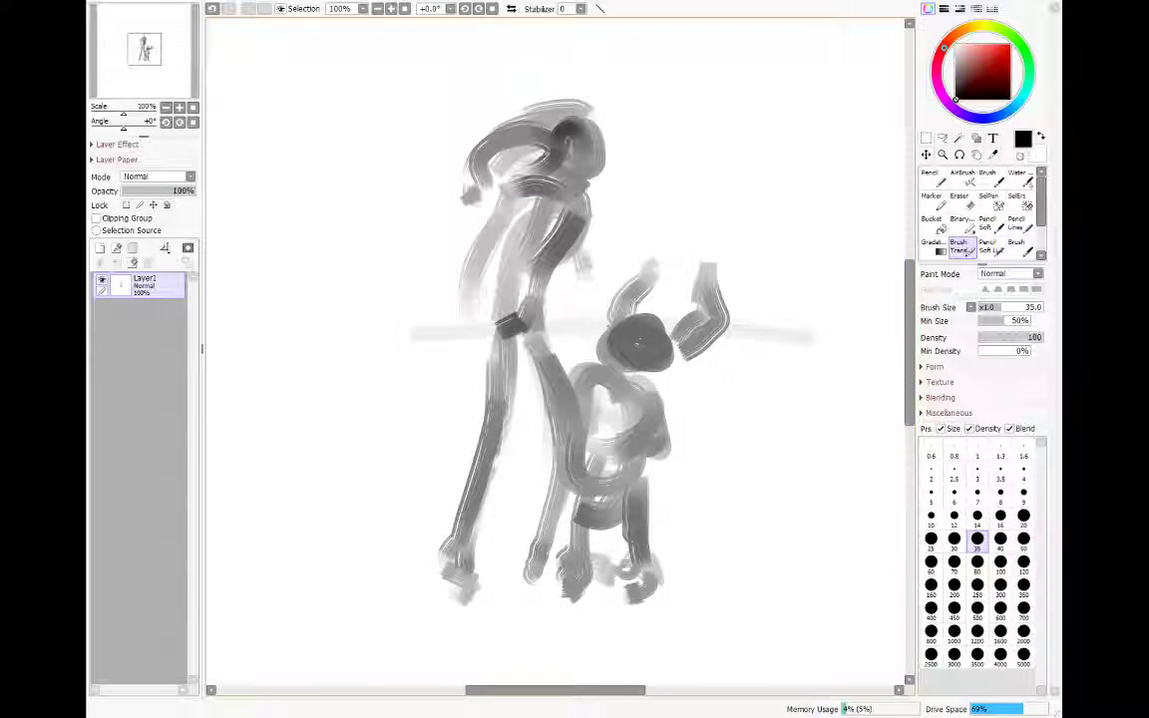
Step: Lower the rough sketch layer's opacity to 20%, add a new layer beneath it, and choose the Pencil Soft brush
left_click(134, 192)
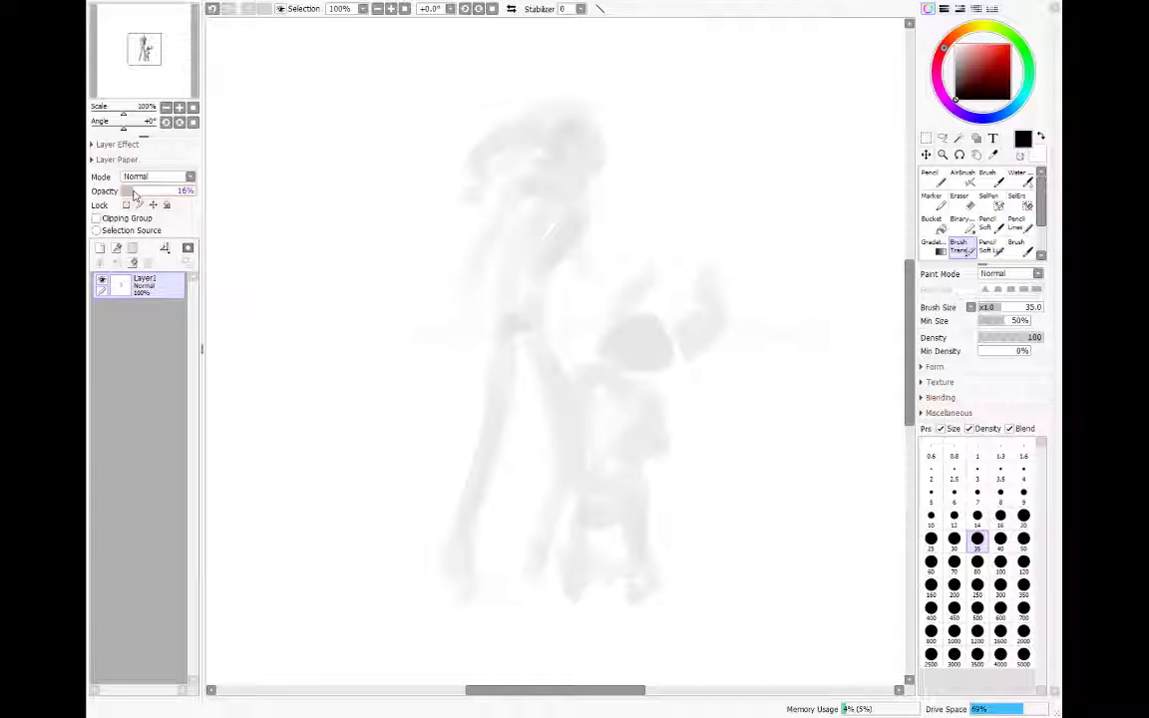
left_click(98, 247)
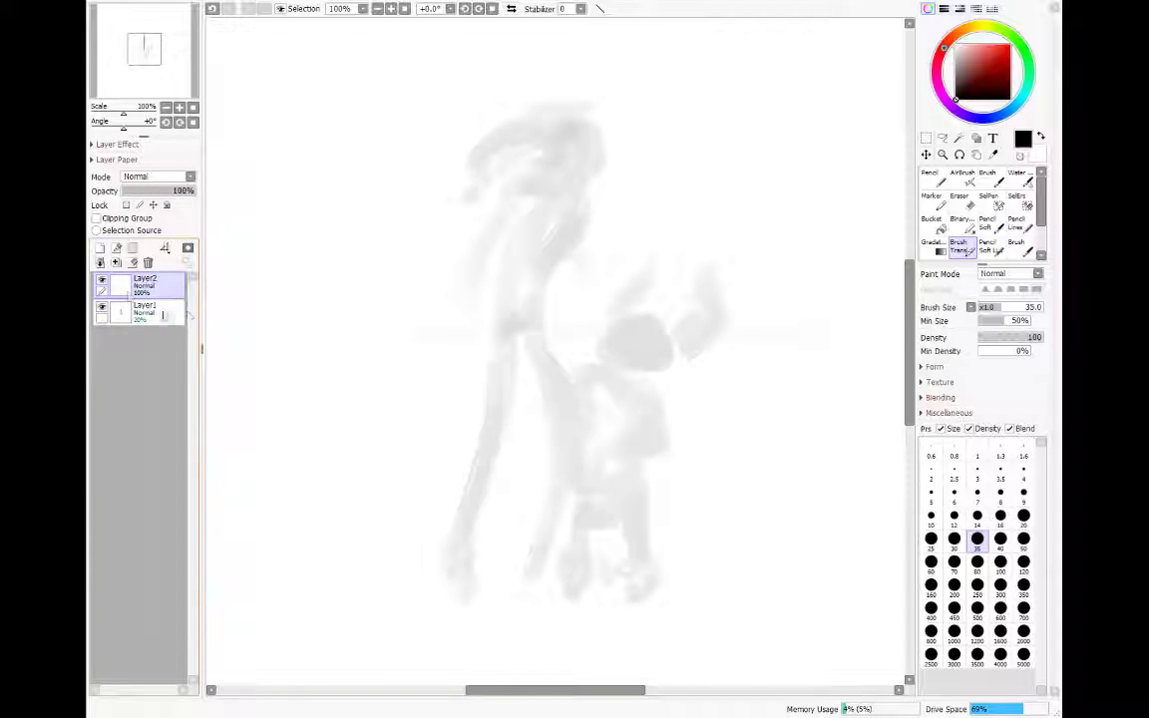
left_click(987, 223)
left_click_drag(139, 285, 139, 317)
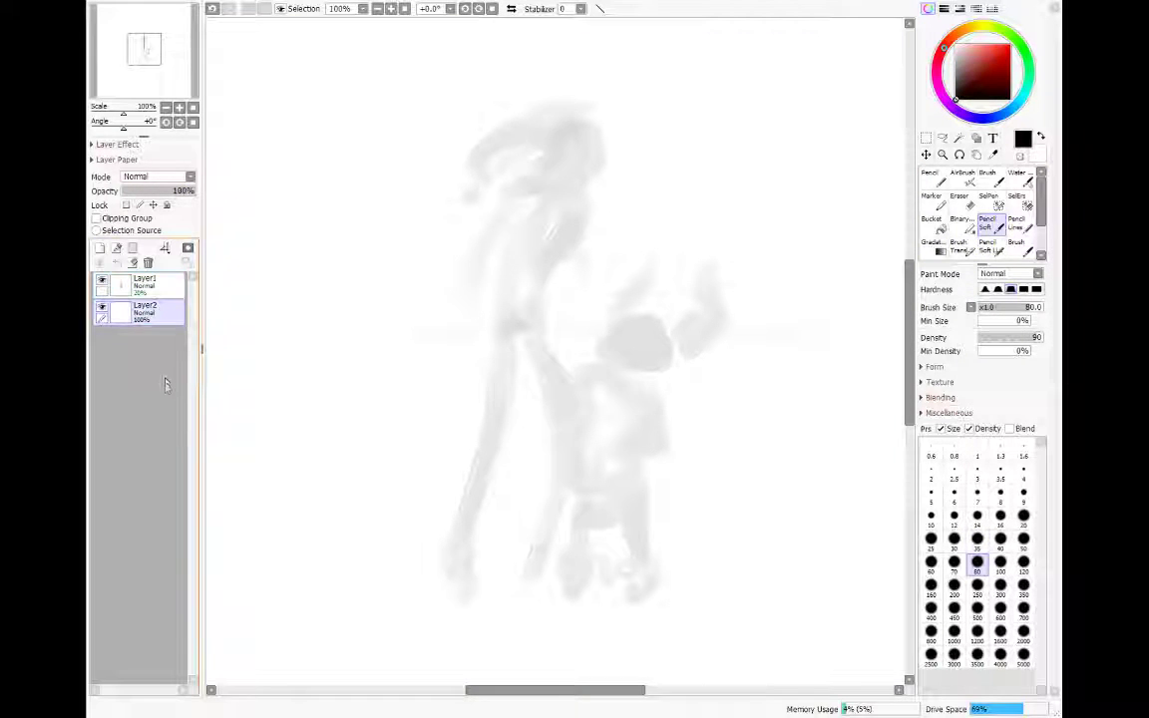
Step: Set the pencil size to 10, outline the small figure's head on the new layer, and draw a curved guideline across the face
left_click(930, 515)
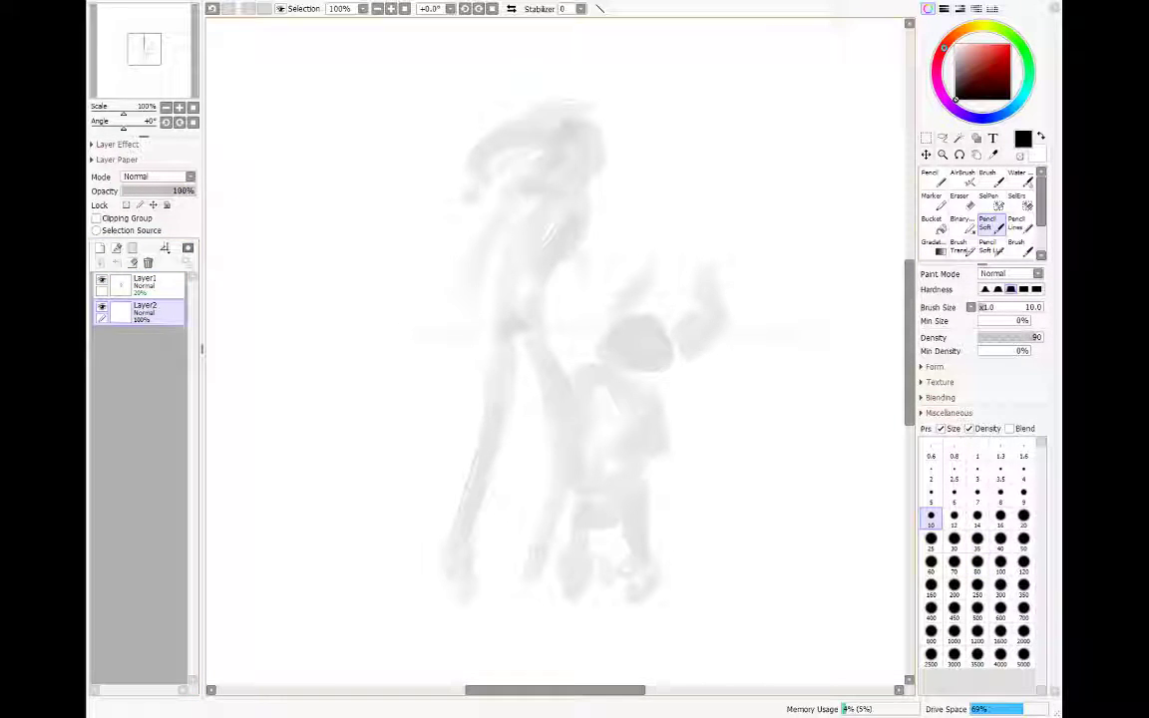
left_click_drag(726, 464, 801, 493)
key("ctrl+z")
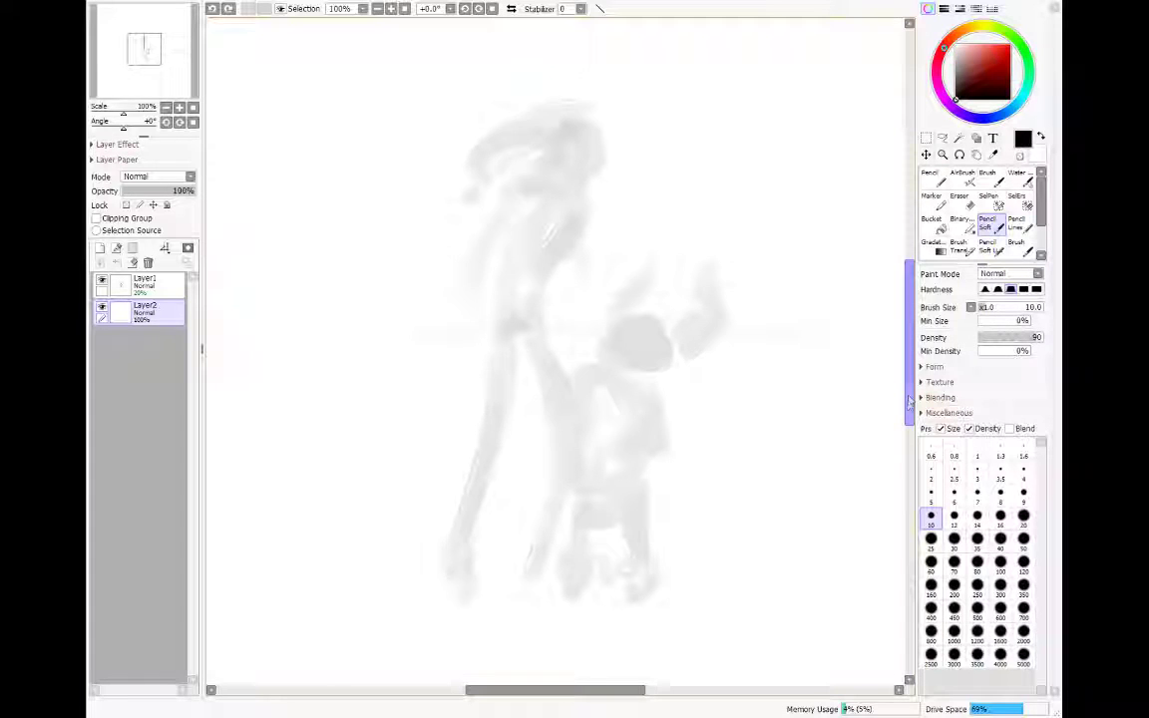
left_click_drag(908, 389, 909, 393)
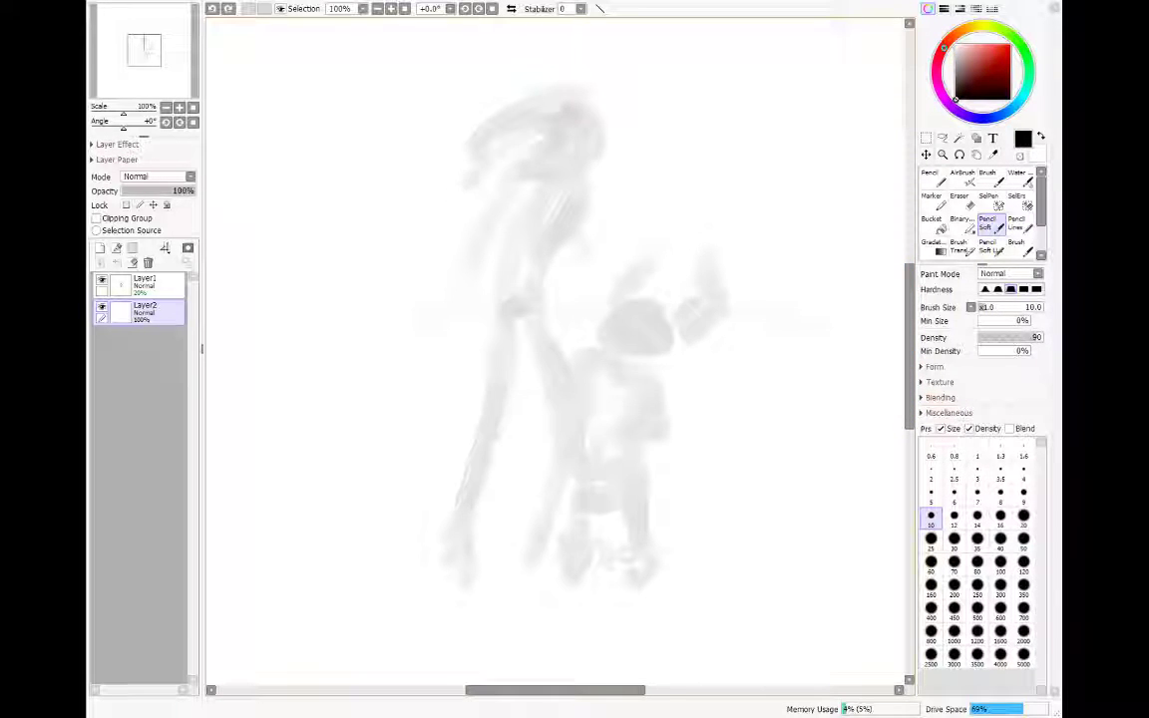
left_click_drag(638, 299, 598, 337)
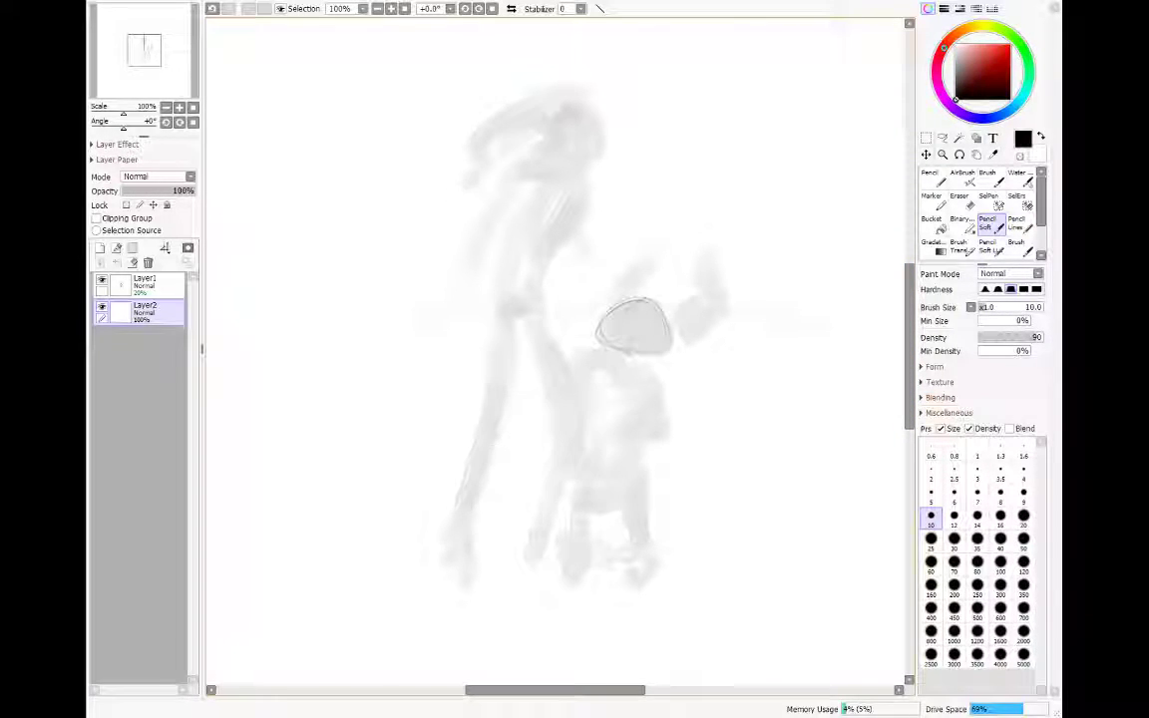
mouse_move(634, 301)
left_mouse_down()
mouse_move(630, 351)
mouse_move(656, 328)
left_mouse_up()
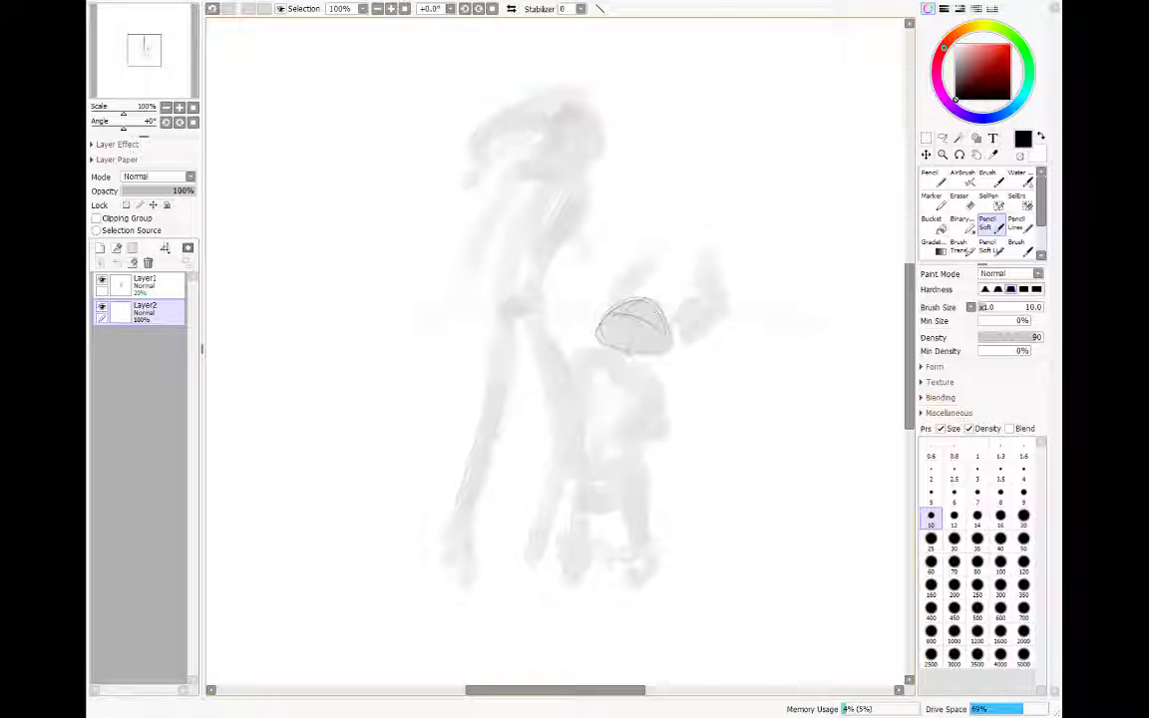
Step: Draw the small figure's dark shaded eyes, nose and frowning mouth, and firm up the head outline
left_click_drag(607, 322, 618, 315)
mouse_move(660, 324)
left_mouse_down()
mouse_move(636, 321)
mouse_move(660, 325)
left_mouse_up()
left_click_drag(611, 314, 617, 320)
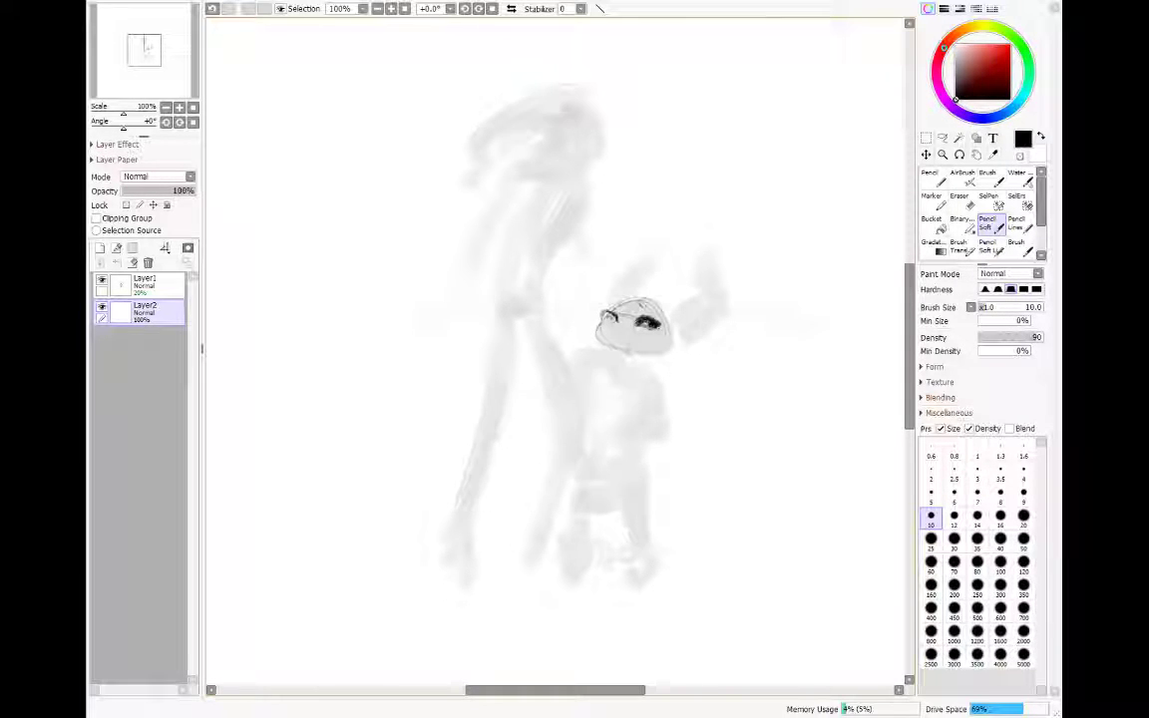
left_click_drag(604, 314, 615, 320)
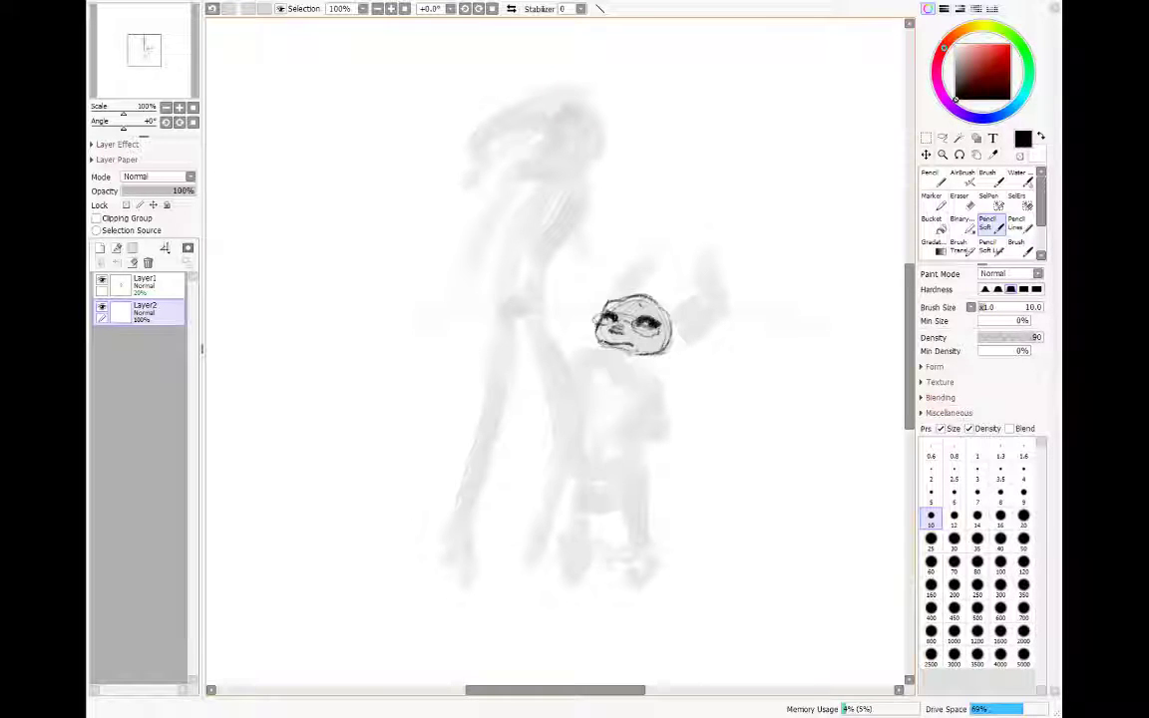
Step: Outline two large upright ears tapering to pointed tips on both sides of the small figure's head
mouse_move(677, 303)
left_mouse_down()
mouse_move(671, 317)
mouse_move(714, 328)
left_mouse_up()
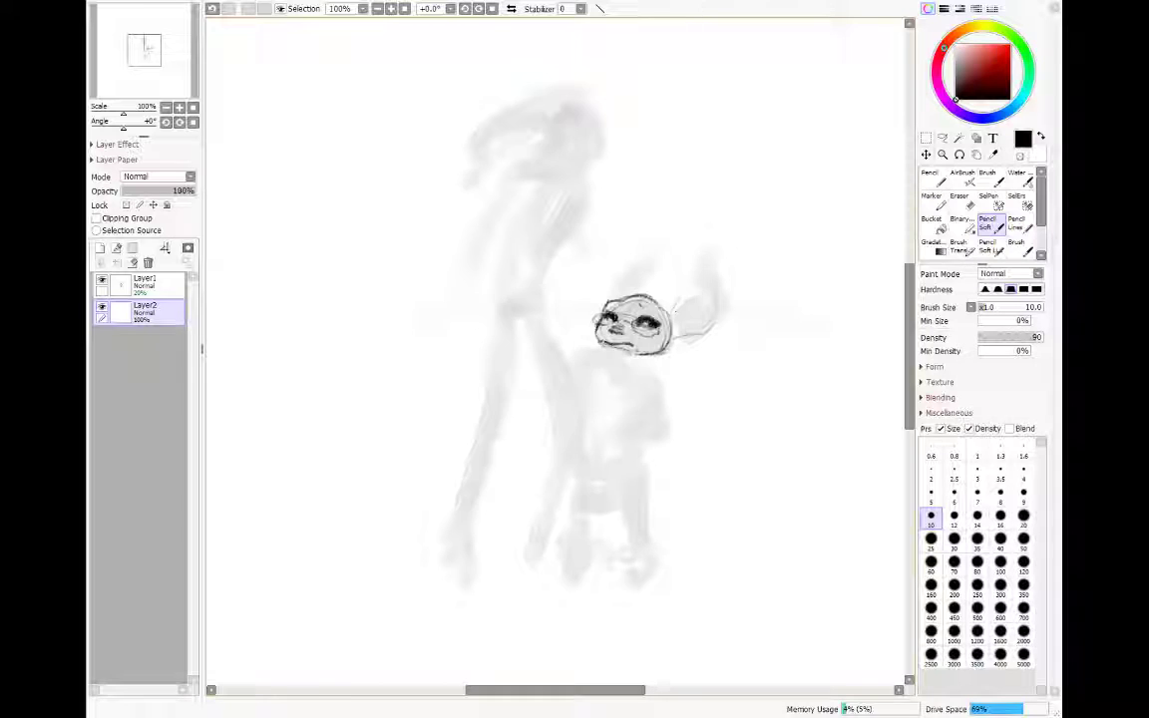
mouse_move(698, 221)
left_mouse_down()
mouse_move(690, 278)
mouse_move(712, 329)
left_mouse_up()
mouse_move(602, 304)
left_mouse_down()
mouse_move(598, 269)
mouse_move(634, 229)
left_mouse_up()
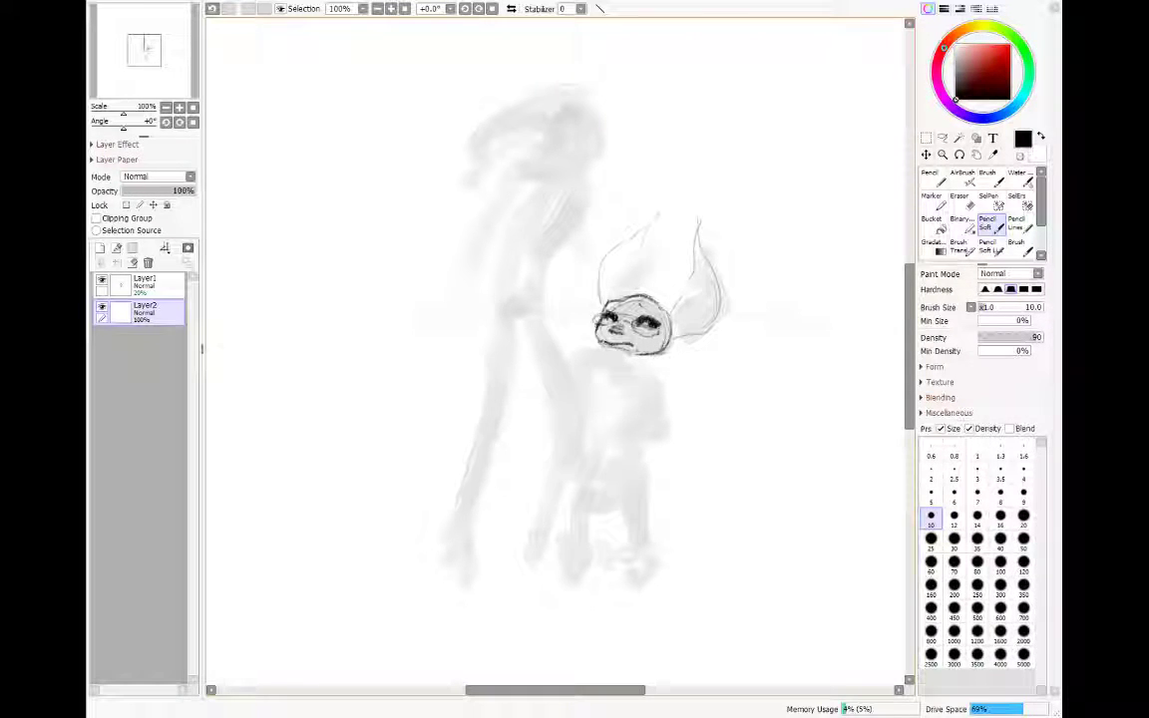
mouse_move(634, 296)
left_mouse_down()
mouse_move(647, 237)
mouse_move(614, 251)
mouse_move(601, 291)
left_mouse_up()
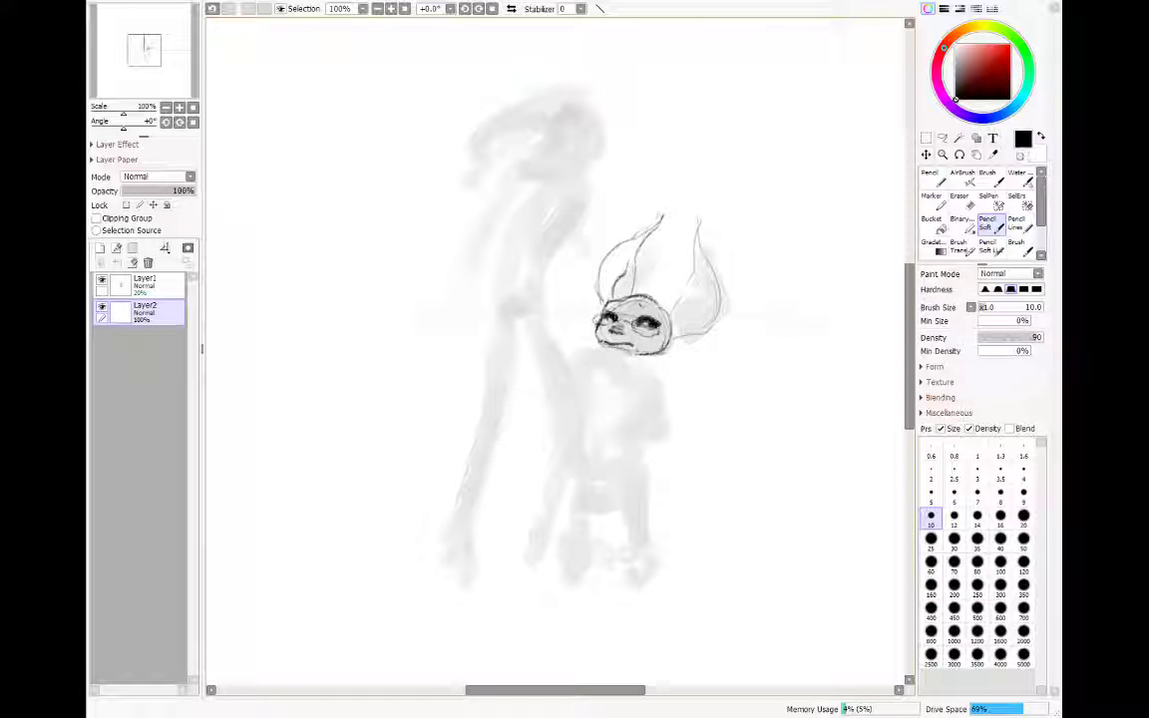
left_click_drag(674, 330, 698, 223)
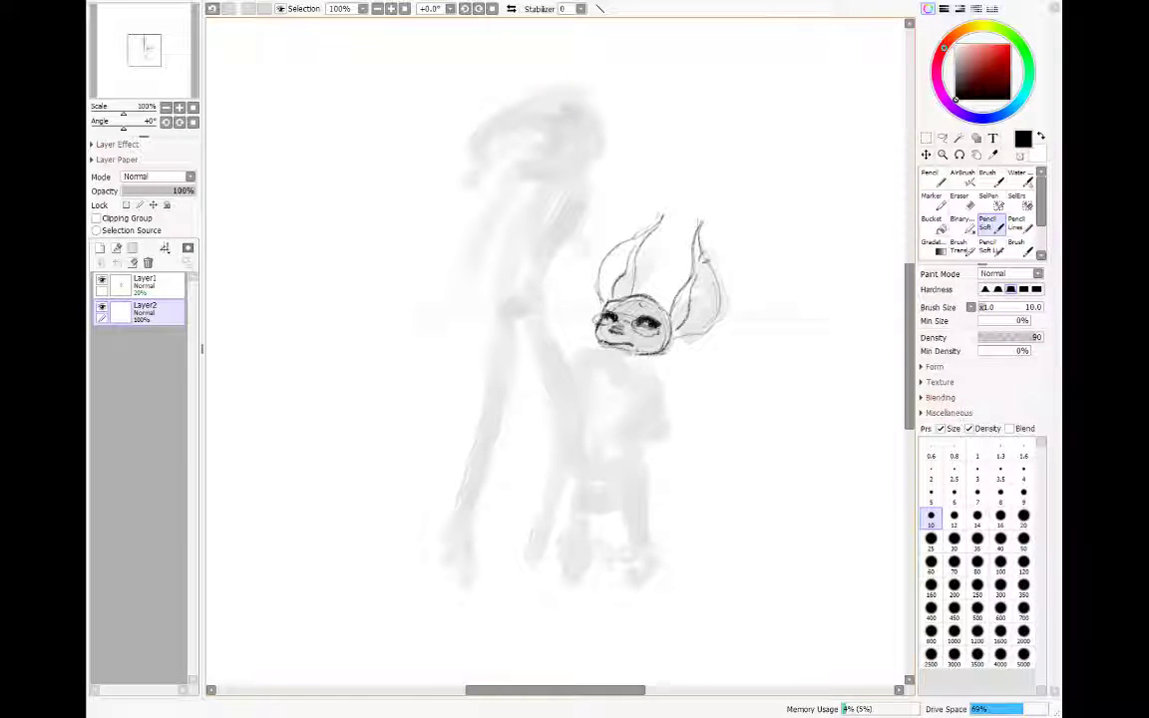
Step: Add small spots along the ears' outer edges, erase gaps in those edges for a ragged look, and return to the pencil
left_click_drag(705, 277, 716, 305)
left_click_drag(618, 242, 623, 250)
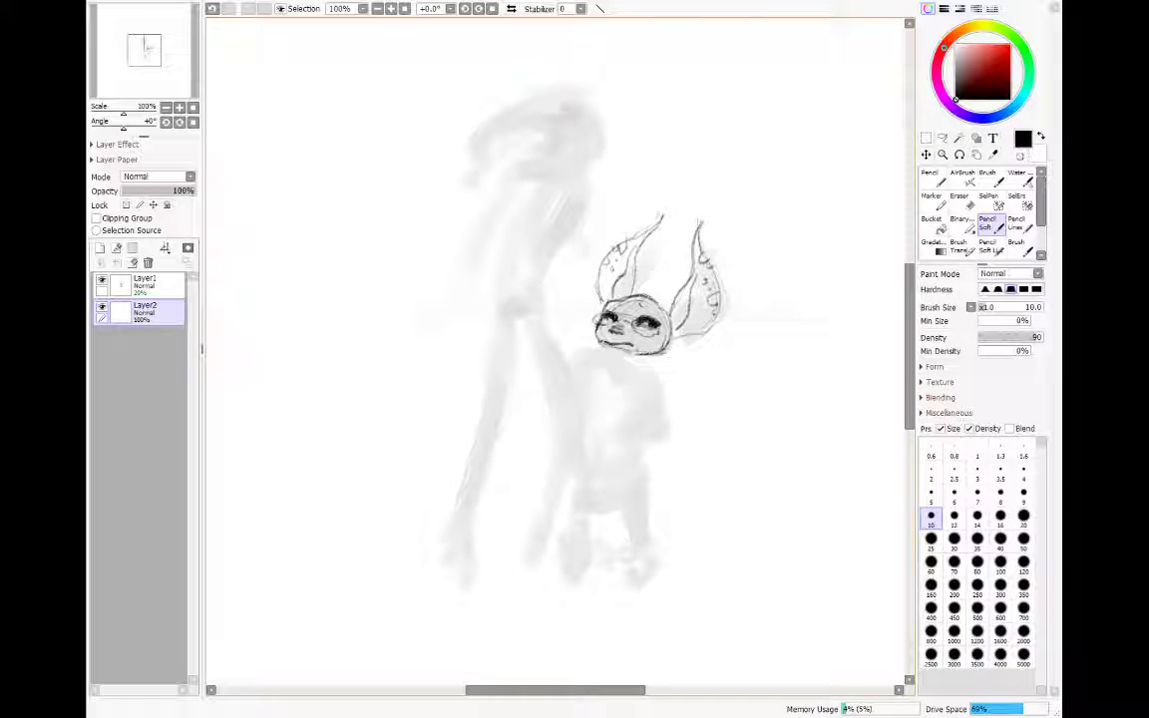
key("e")
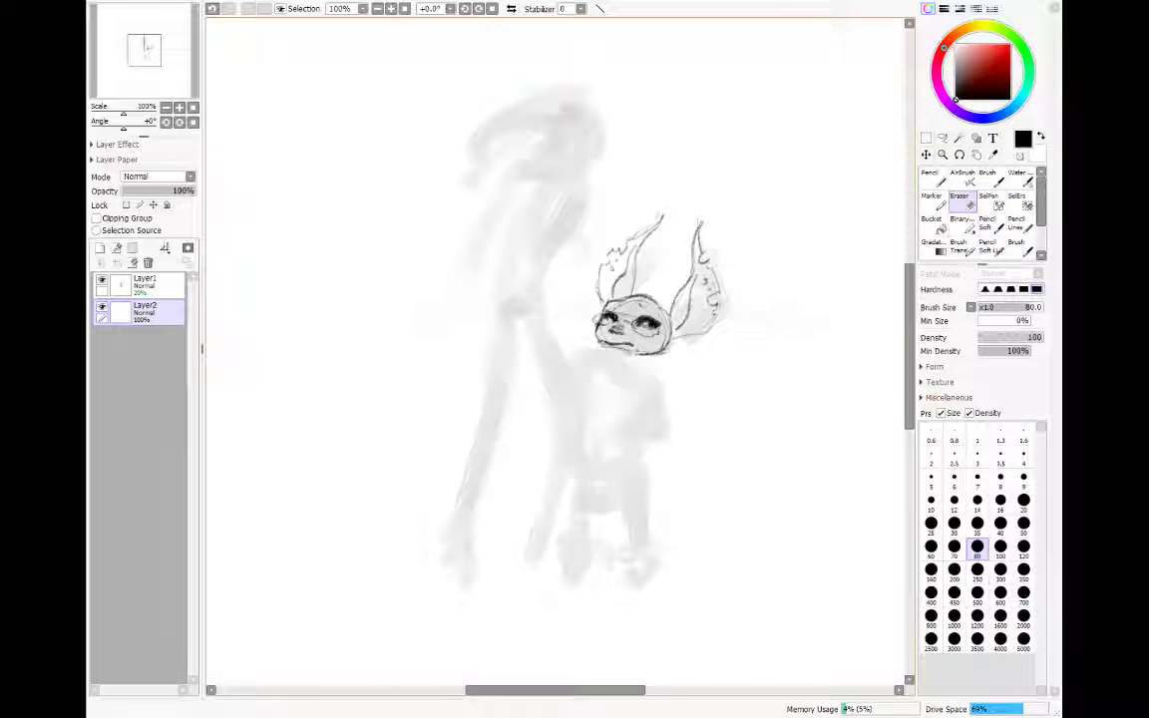
key("n")
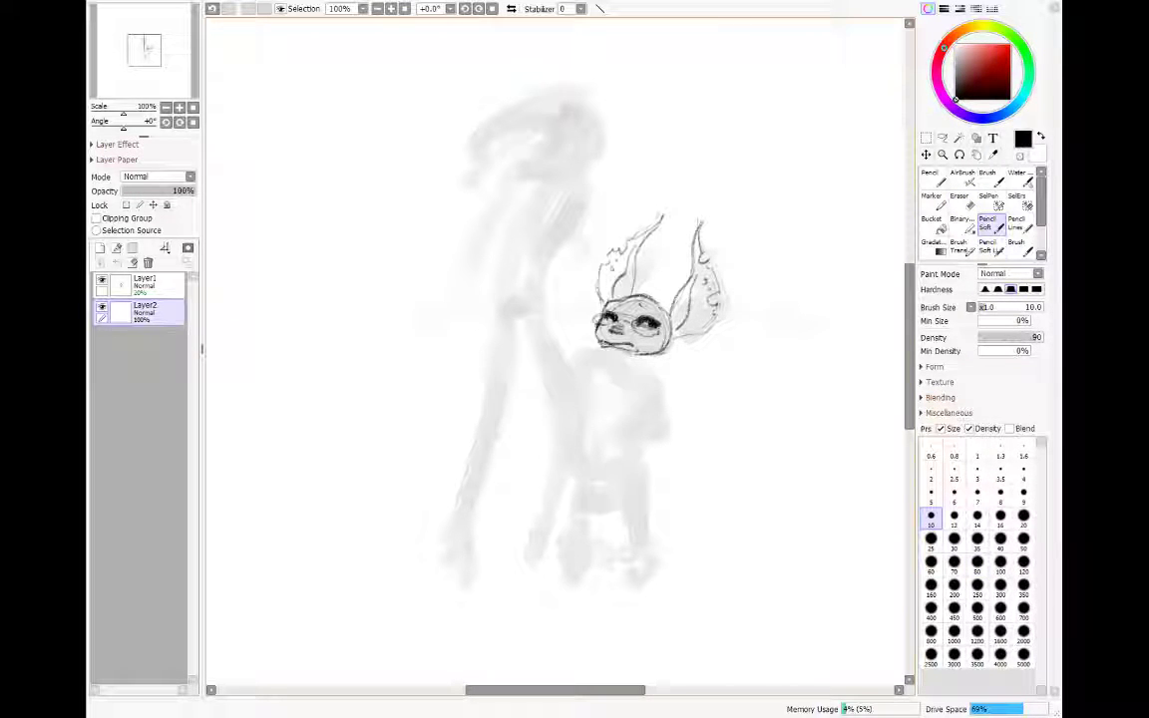
Step: Sketch the small figure's neck, sloping shoulders, upper arm and a curved line across the chest
left_click_drag(612, 349, 613, 369)
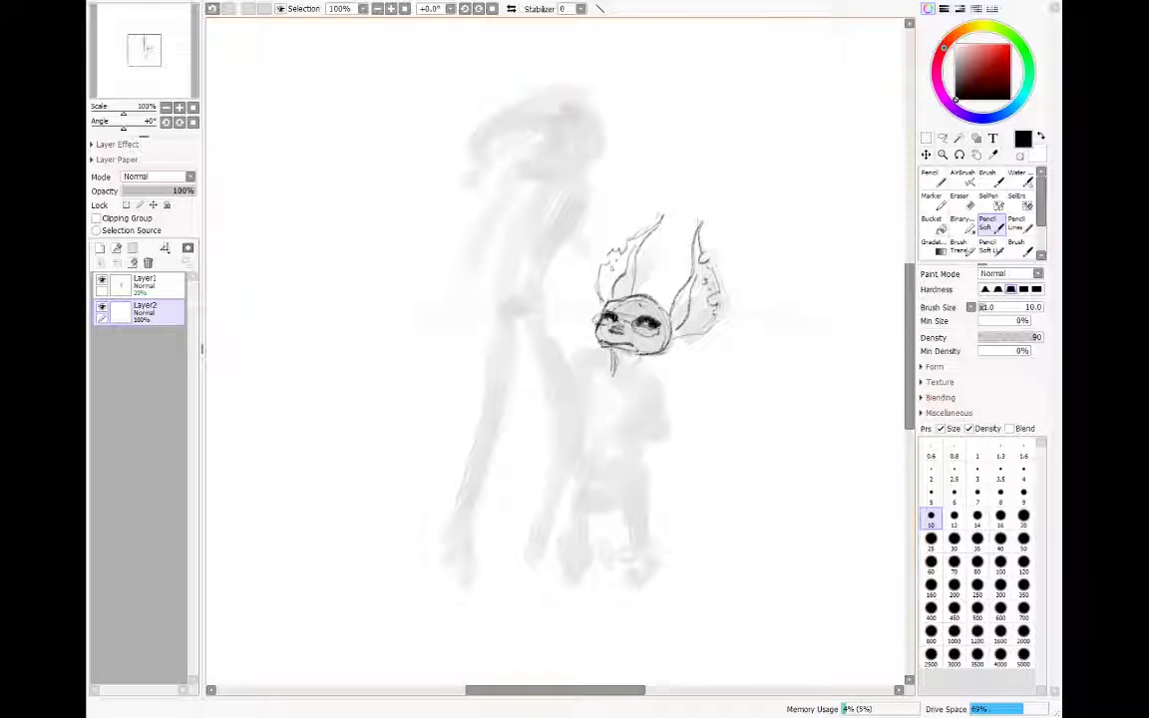
mouse_move(615, 361)
left_mouse_down()
mouse_move(593, 389)
mouse_move(649, 385)
mouse_move(651, 411)
mouse_move(565, 454)
left_mouse_up()
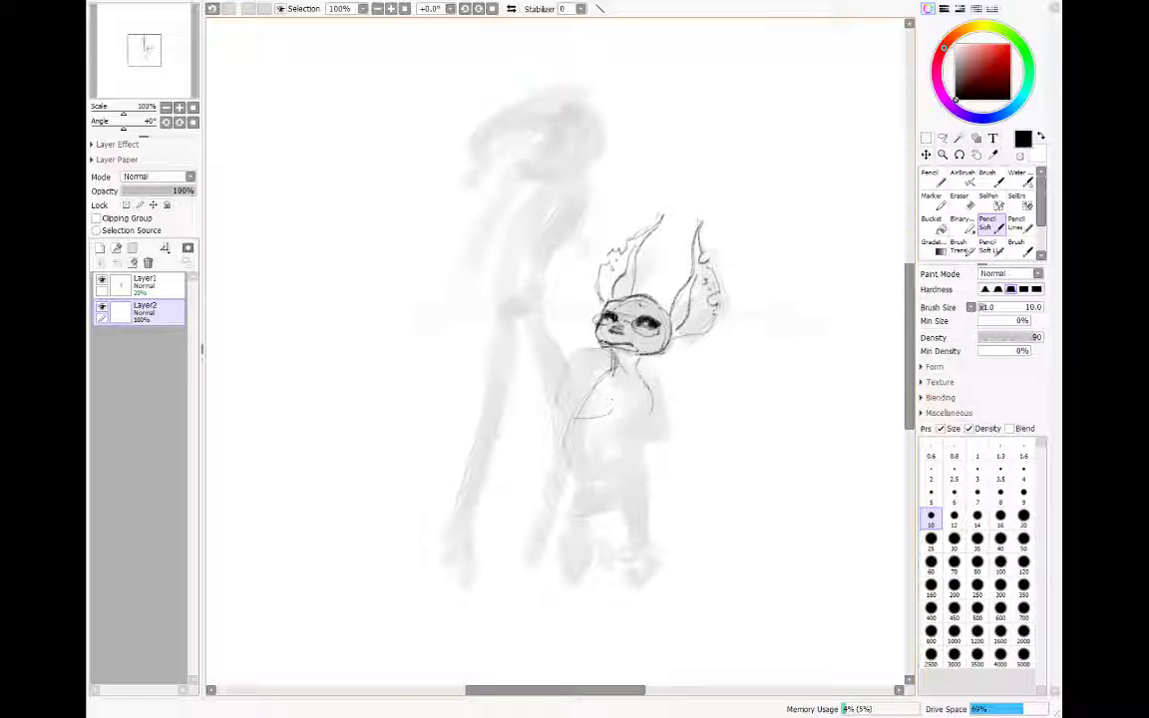
left_click_drag(574, 417, 610, 411)
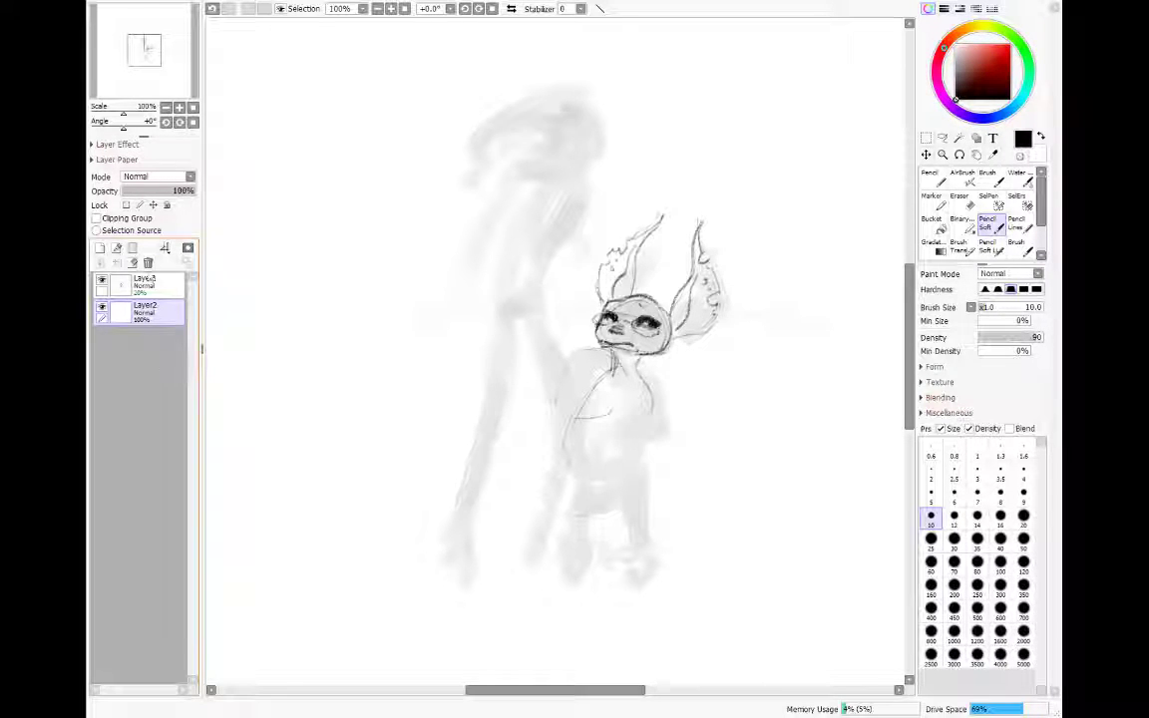
Step: Paste the blue monster reference picture above Layer1, shrink it to a small thumbnail, and place it beside the small figure
left_click(139, 284)
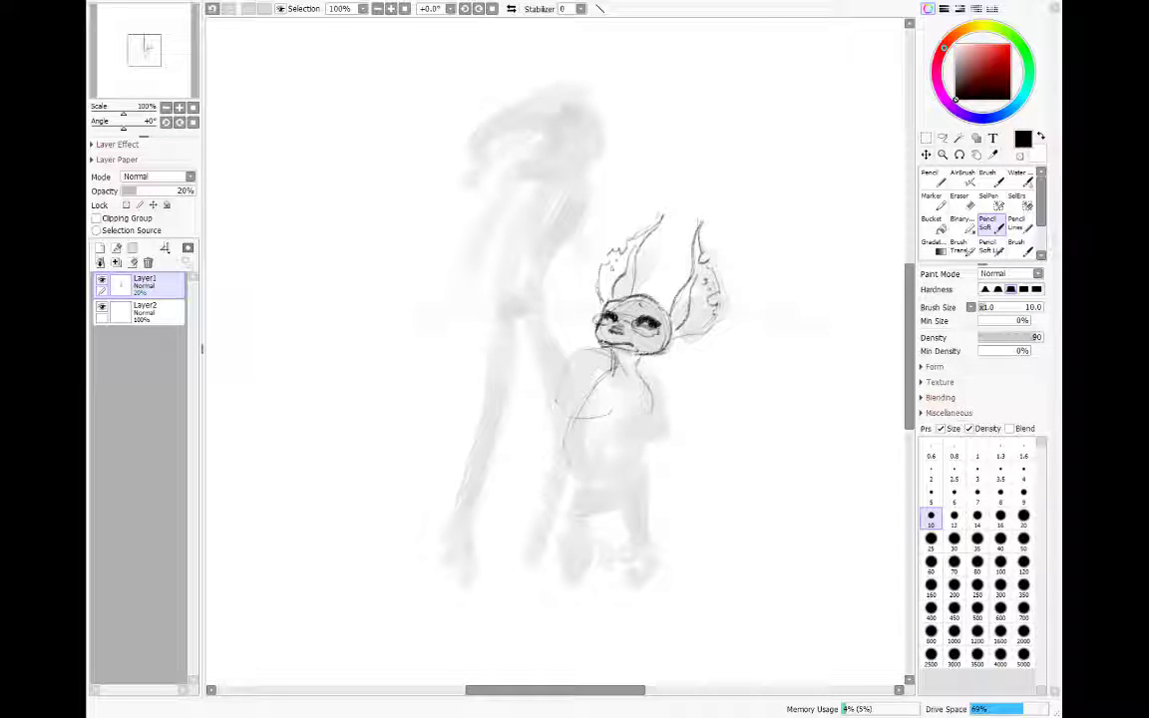
key("ctrl+v")
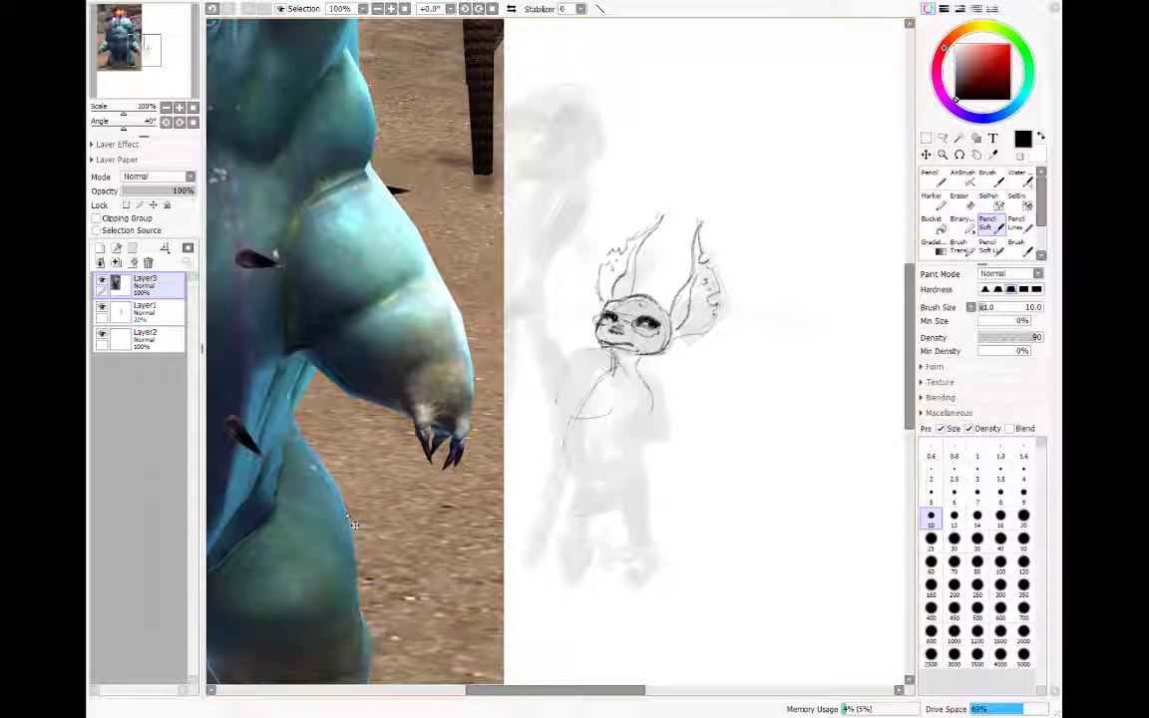
scroll(352, 522, "down", 3)
key("ctrl+t")
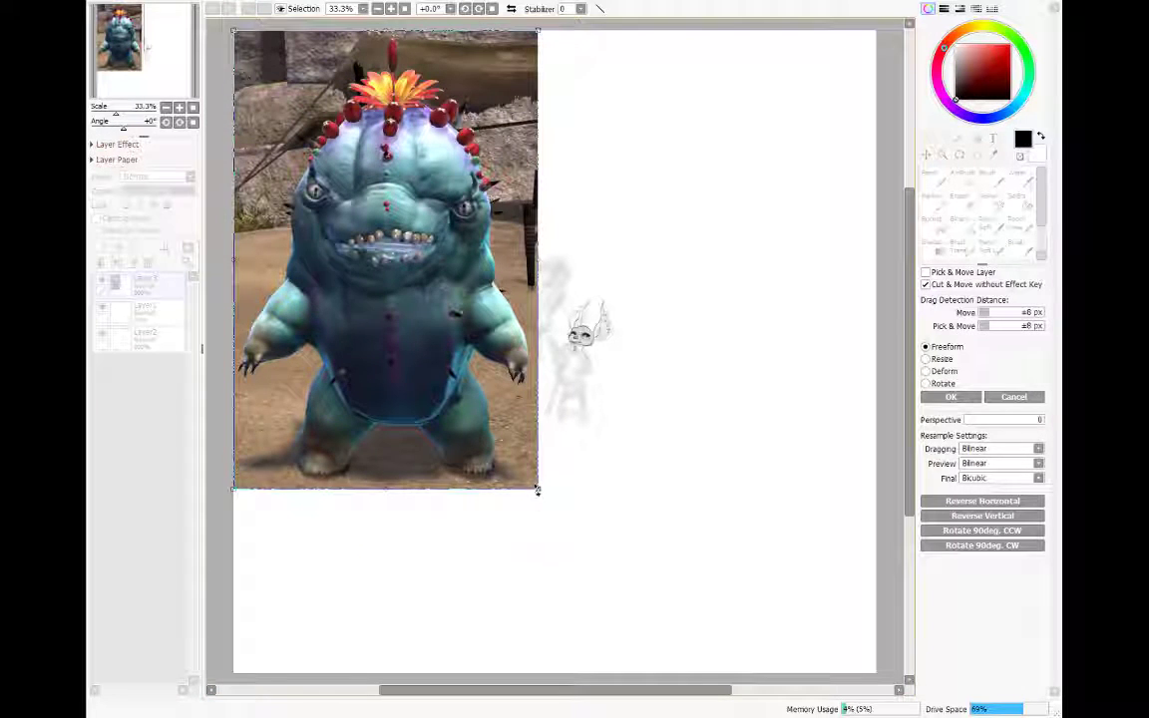
mouse_move(538, 487)
left_mouse_down()
mouse_move(413, 303)
mouse_move(475, 398)
mouse_move(496, 391)
mouse_move(525, 413)
mouse_move(516, 401)
left_mouse_up()
left_click_drag(503, 374, 519, 370)
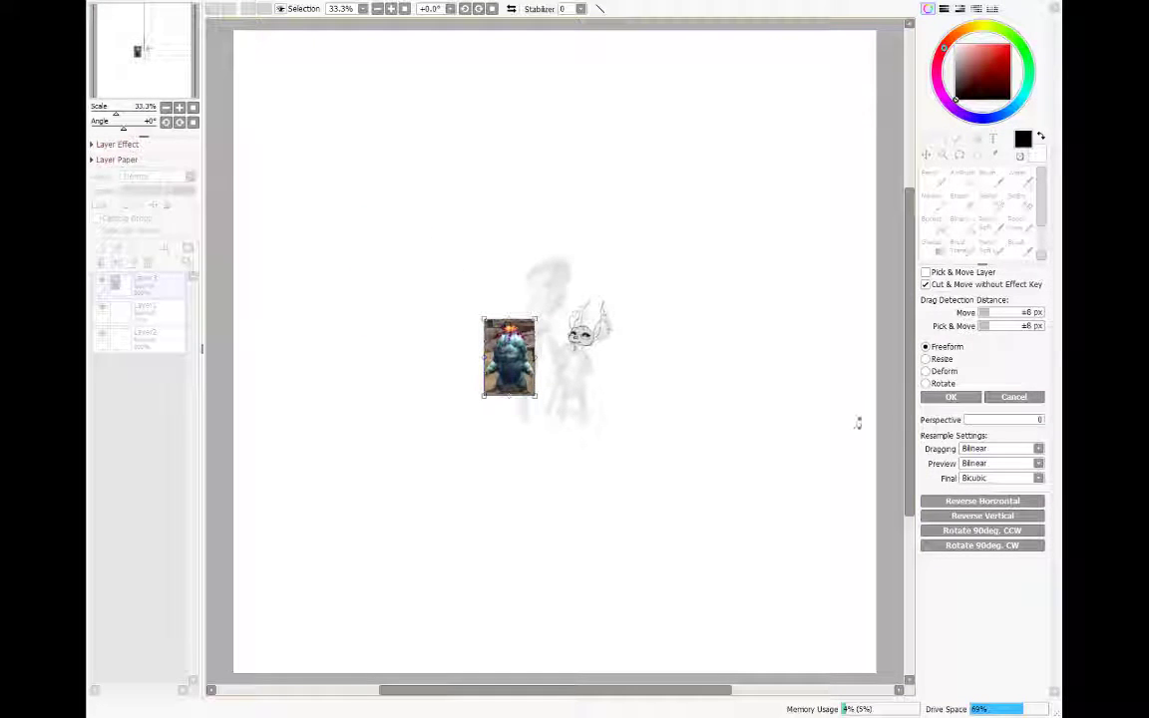
key("Return")
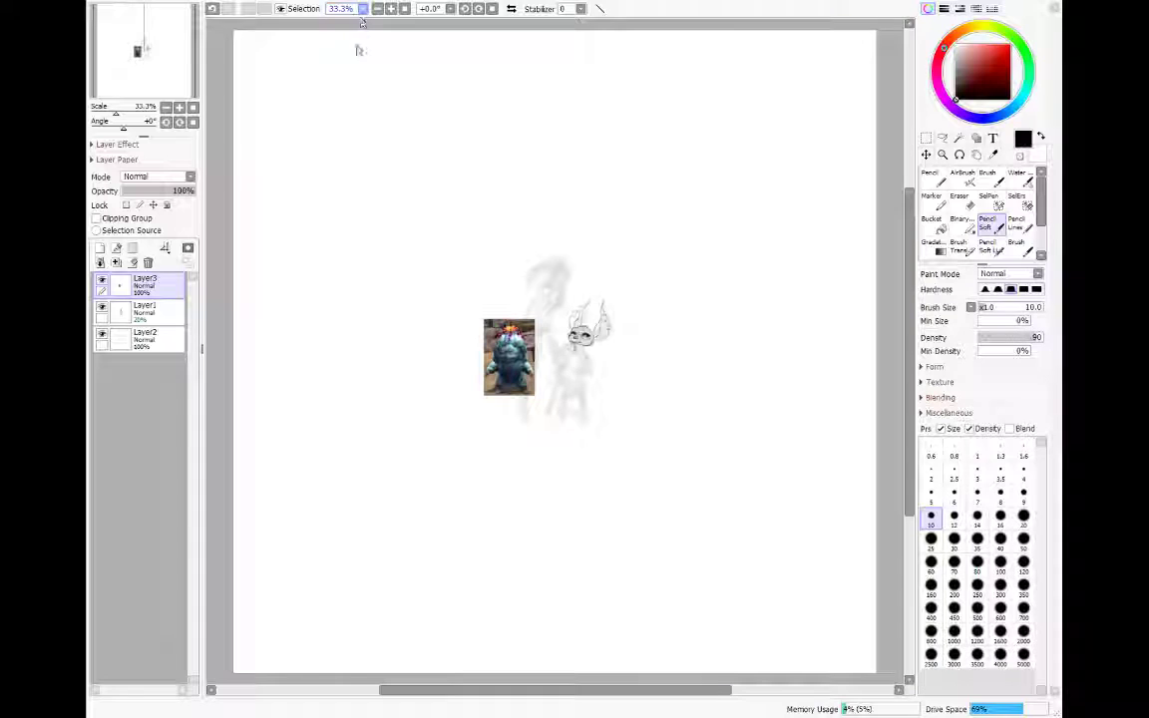
key("ctrl+alt+0")
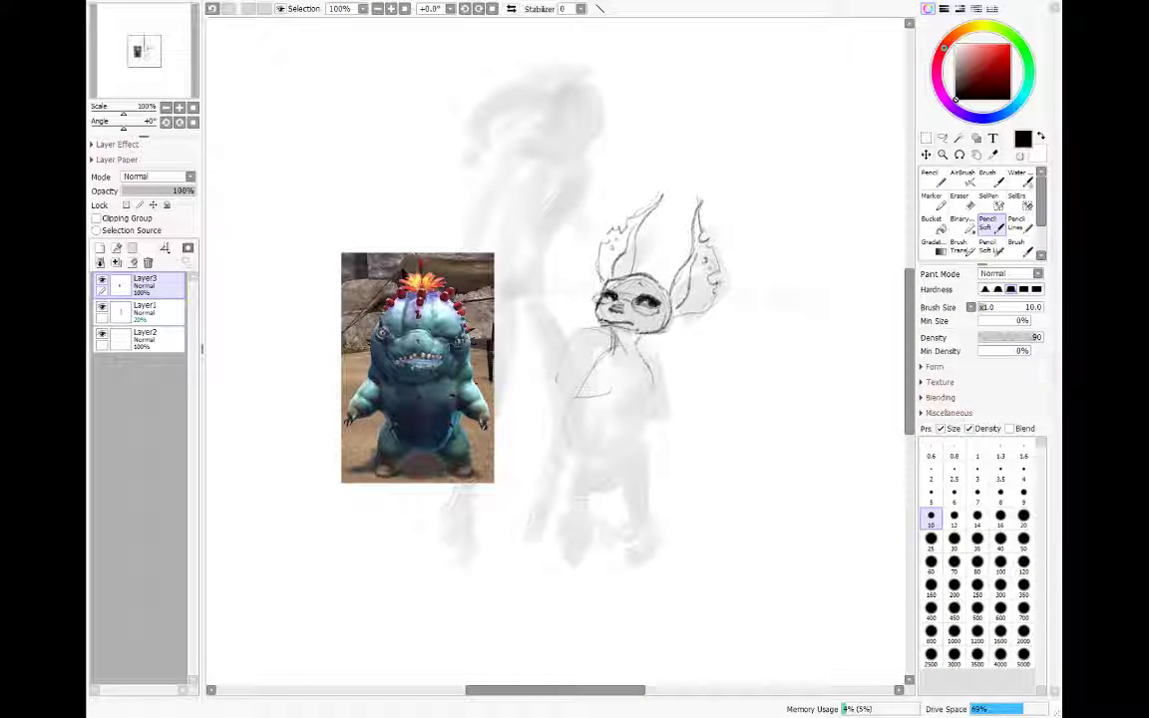
Step: Erase the small figure's inner arm and chest lines on Layer2, and switch back to the Pencil Soft brush
left_click_drag(584, 383, 569, 442)
left_click(140, 339)
left_click_drag(909, 381, 910, 391)
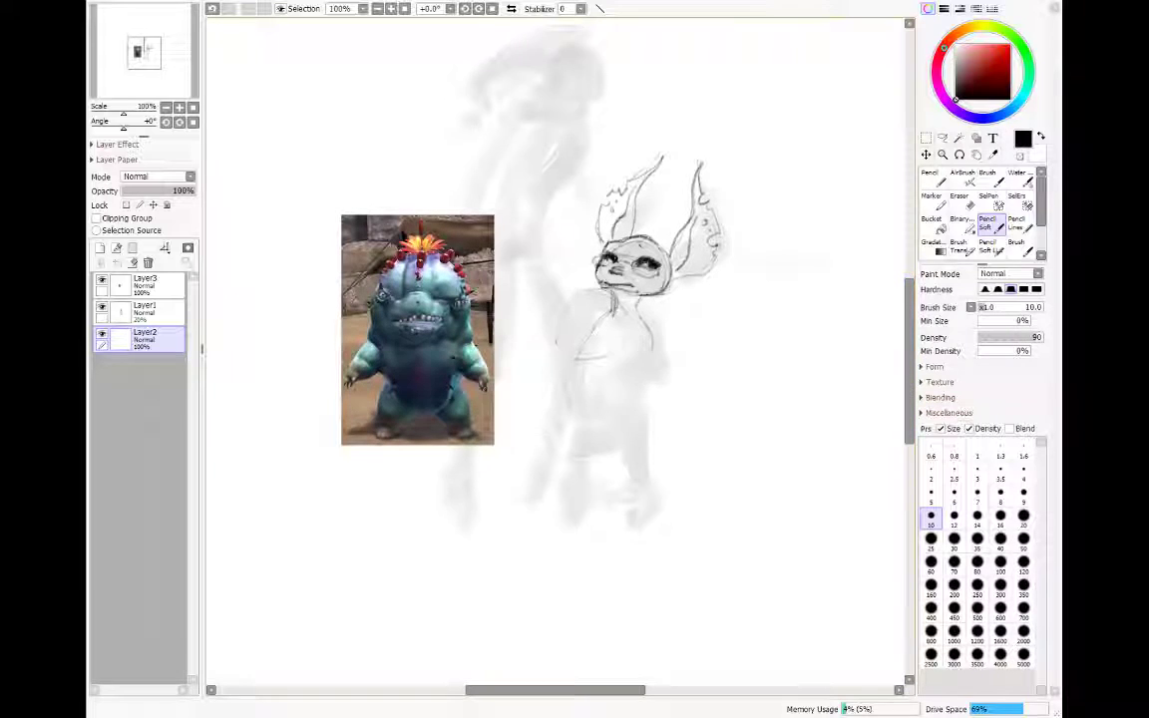
left_click_drag(555, 691, 560, 691)
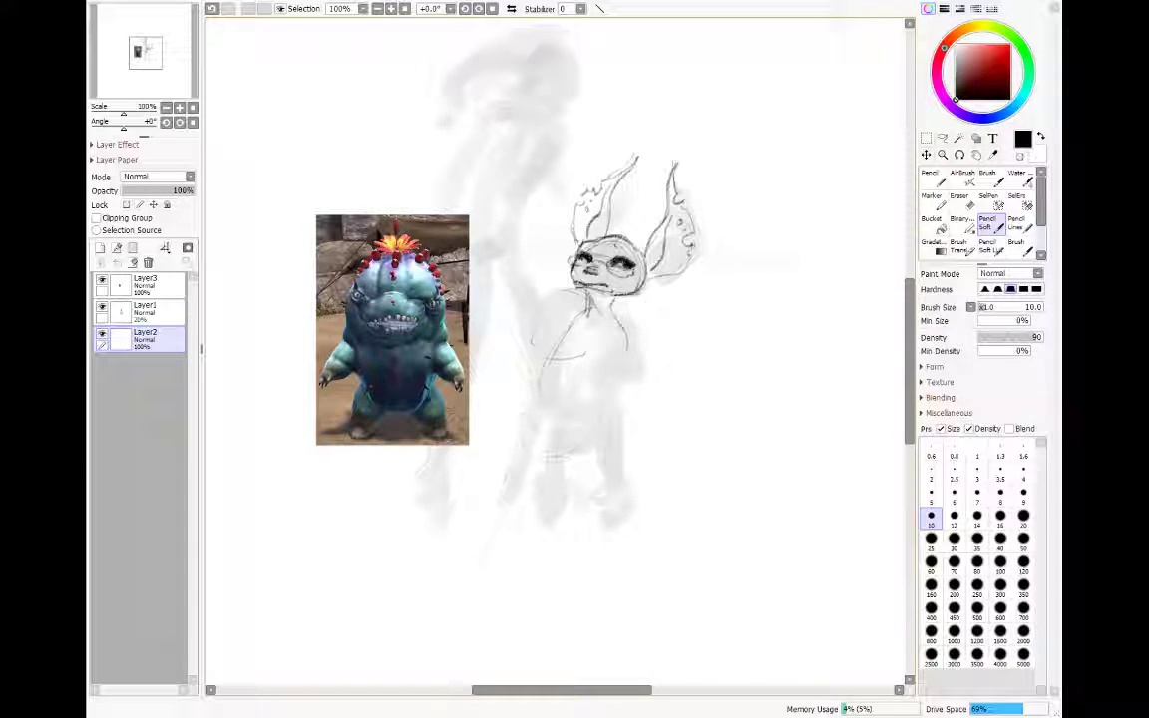
key("e")
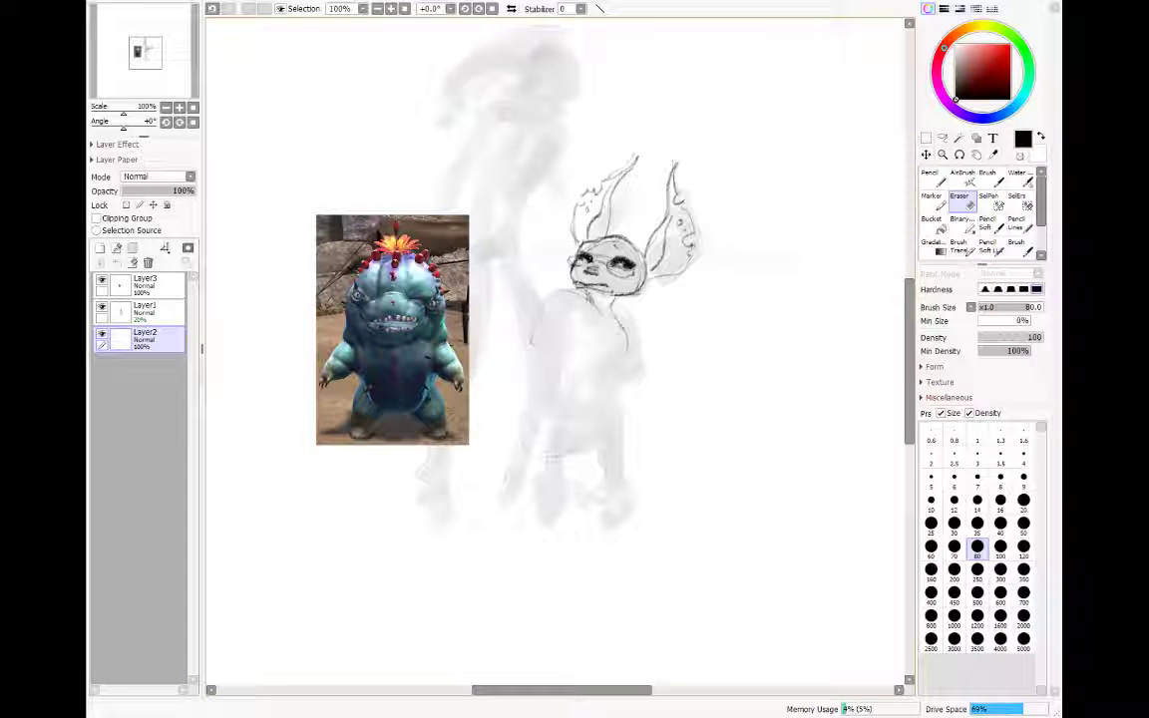
key("n")
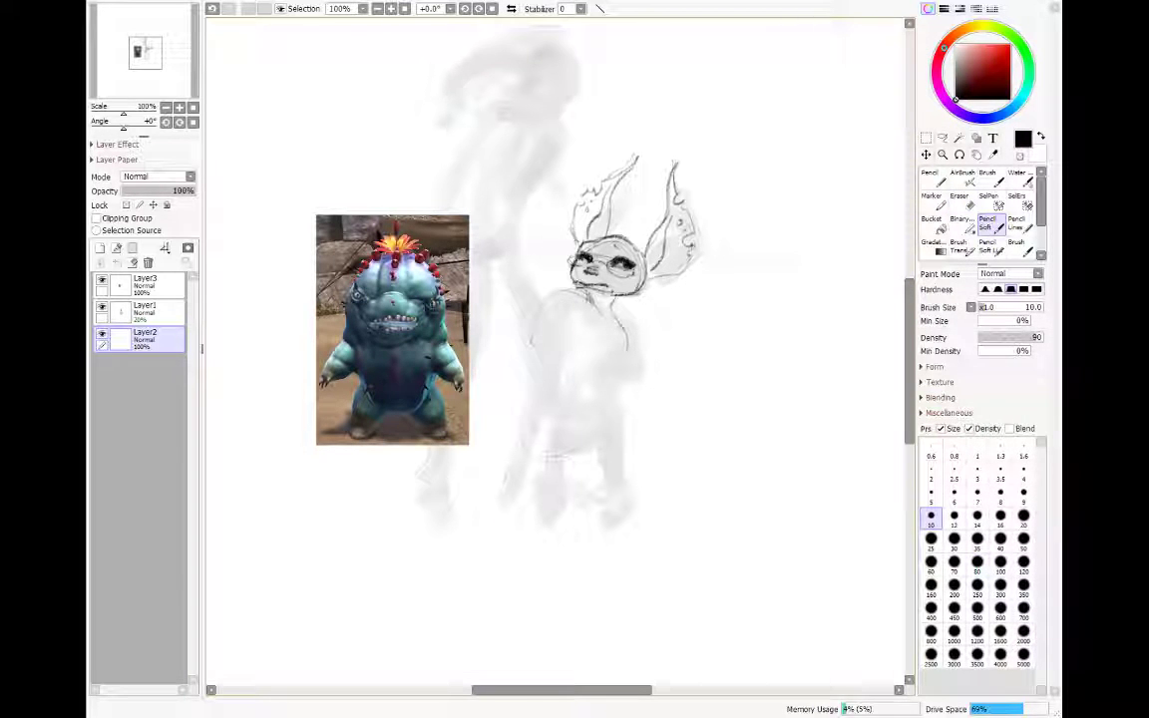
Step: Rough in a rounded monster in front of the small figure's torso, with stubby arms and short marks beside them
mouse_move(565, 297)
left_mouse_down()
mouse_move(522, 353)
mouse_move(591, 375)
mouse_move(605, 431)
left_mouse_up()
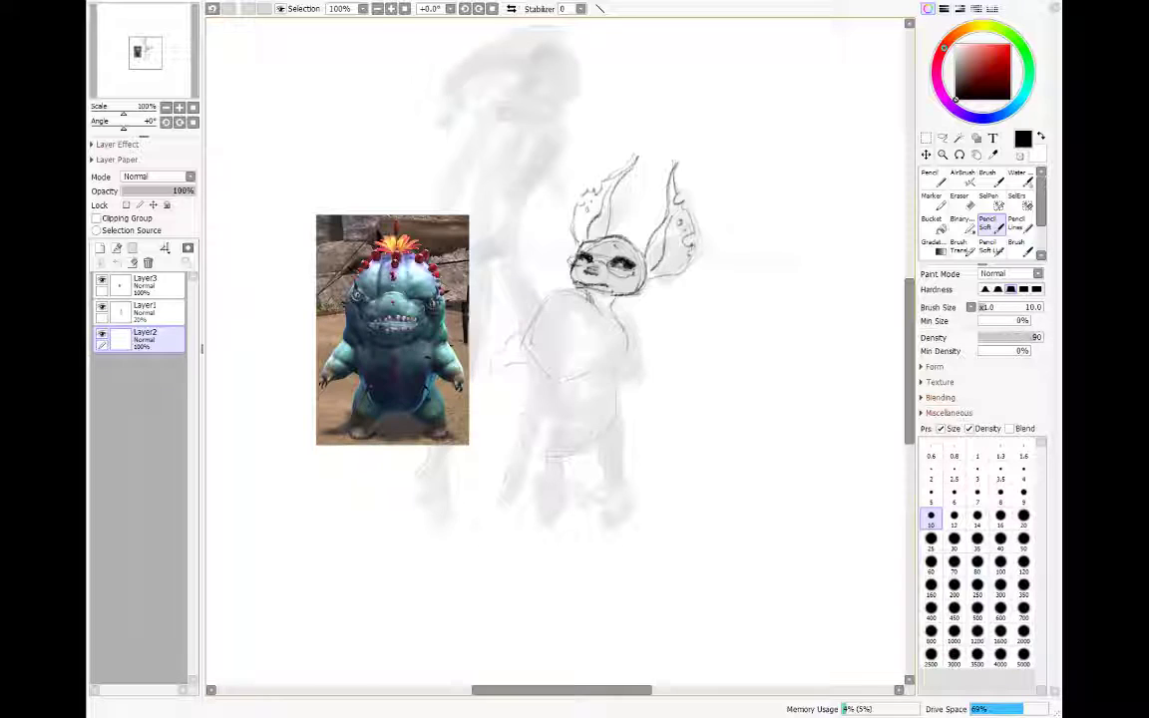
mouse_move(523, 336)
left_mouse_down()
mouse_move(490, 379)
mouse_move(527, 370)
left_mouse_up()
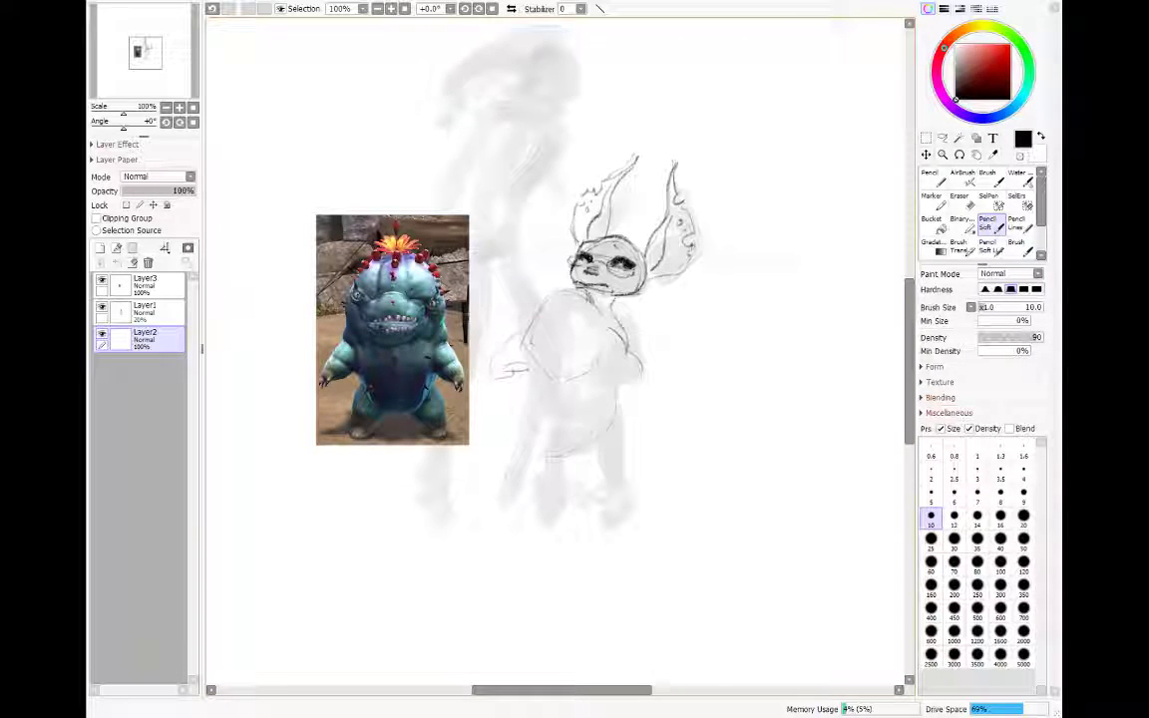
mouse_move(625, 341)
left_mouse_down()
mouse_move(640, 371)
mouse_move(603, 371)
mouse_move(658, 351)
left_mouse_up()
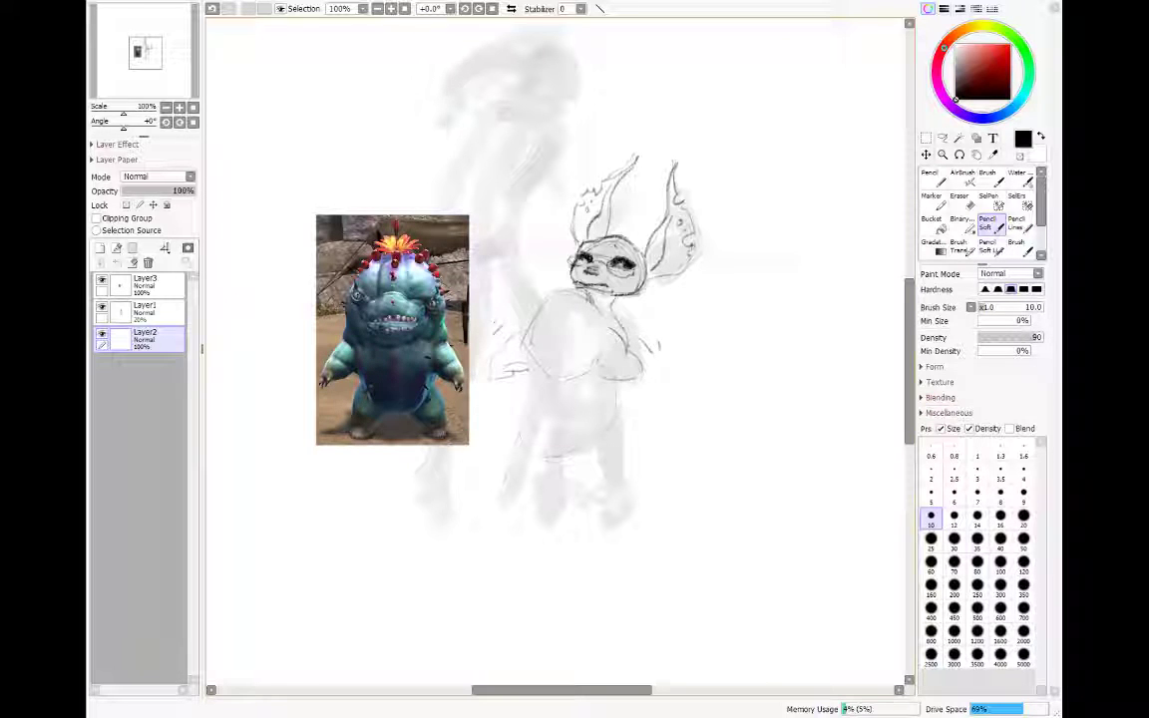
left_click_drag(492, 323, 502, 335)
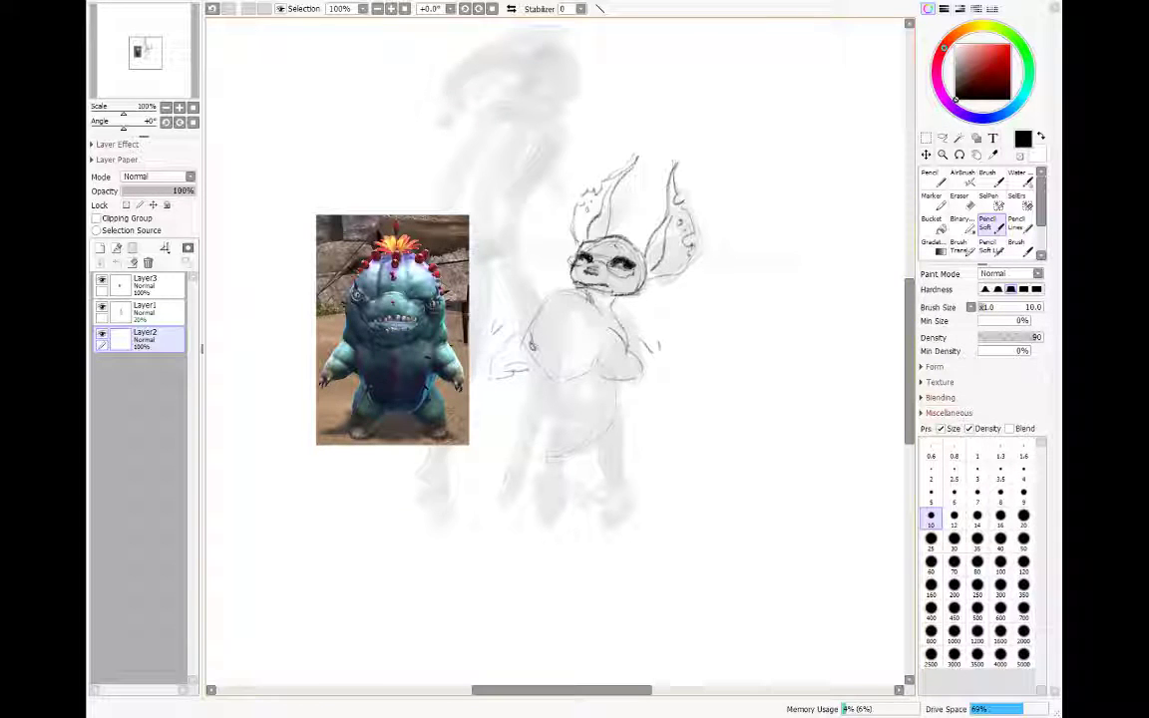
Step: Draw the monster's angry eyes and jagged toothy mouth, and define its arms with clawed hands
mouse_move(588, 328)
left_mouse_down()
mouse_move(584, 348)
mouse_move(534, 348)
left_mouse_up()
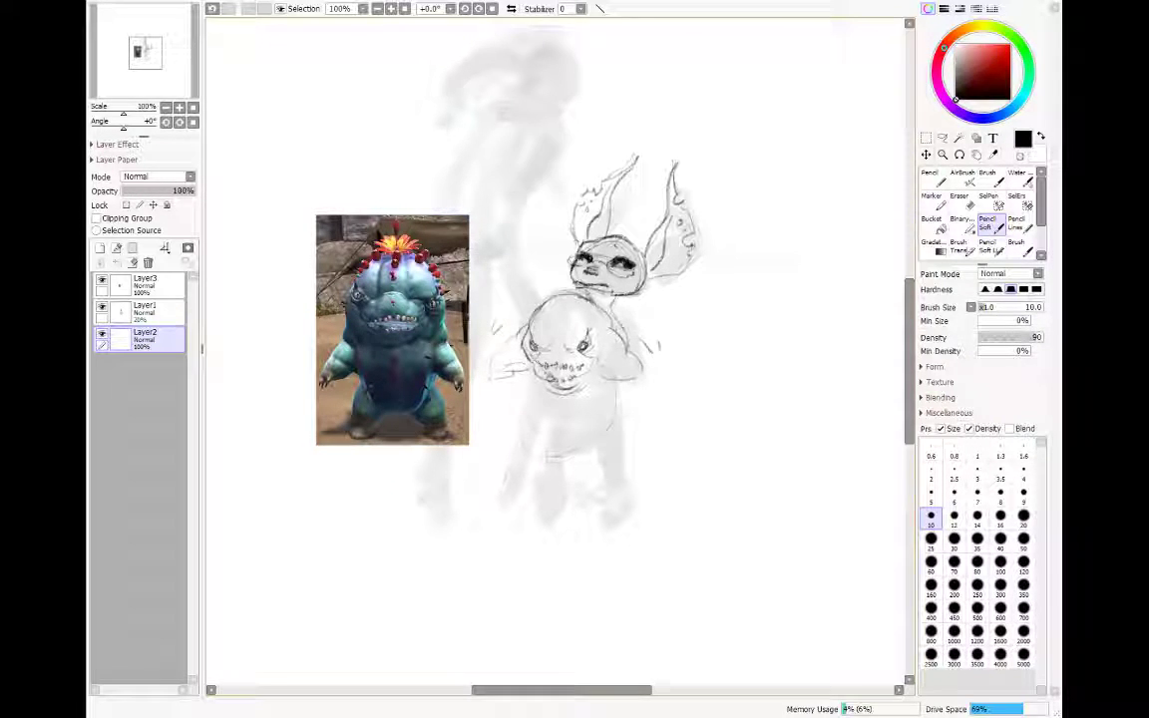
left_click_drag(514, 349, 492, 377)
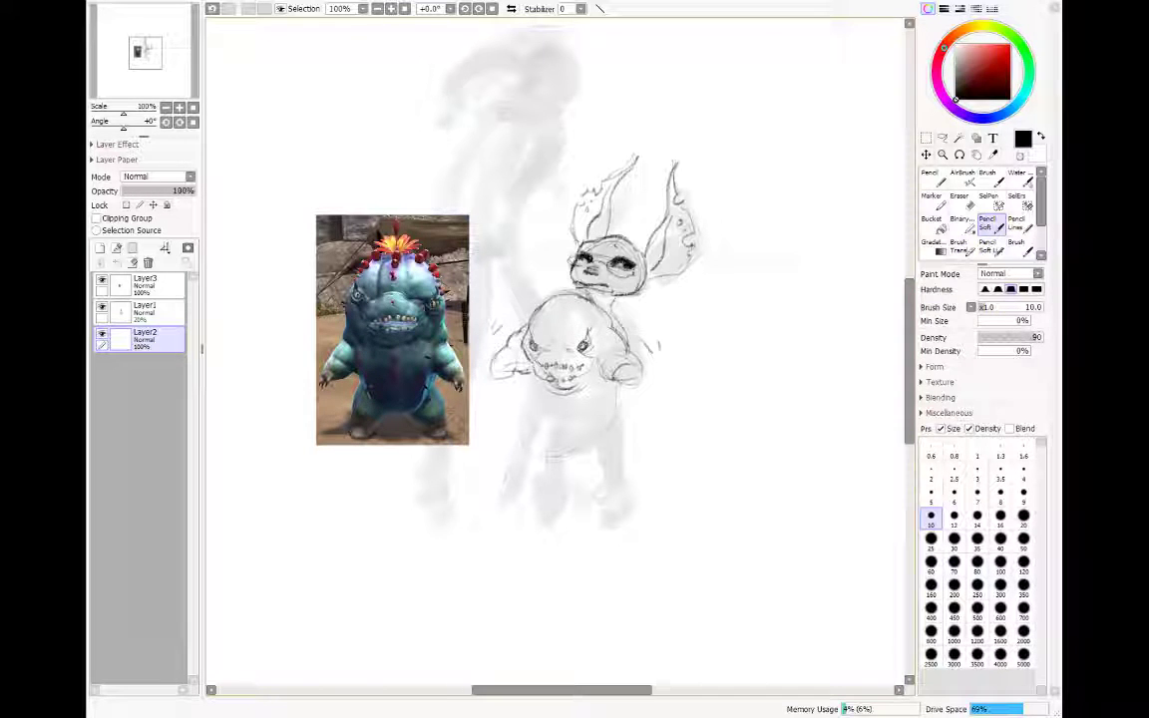
mouse_move(623, 383)
left_mouse_down()
mouse_move(639, 395)
mouse_move(652, 385)
left_mouse_up()
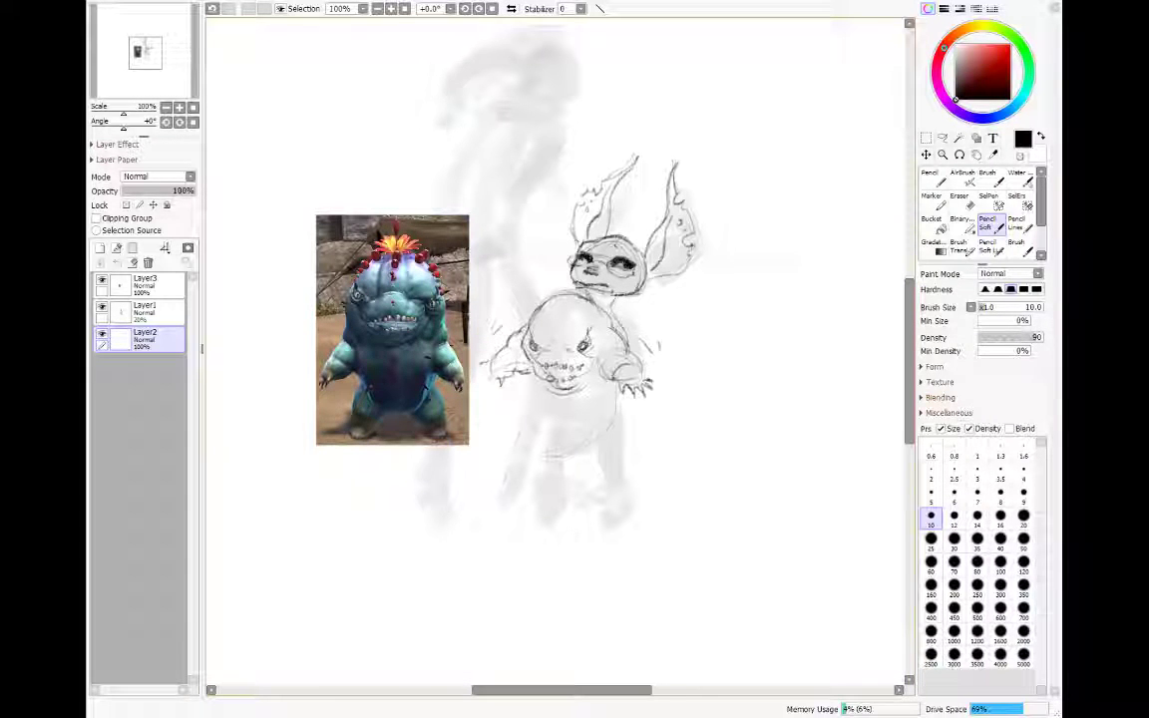
mouse_move(493, 364)
left_mouse_down()
mouse_move(479, 369)
mouse_move(488, 383)
left_mouse_up()
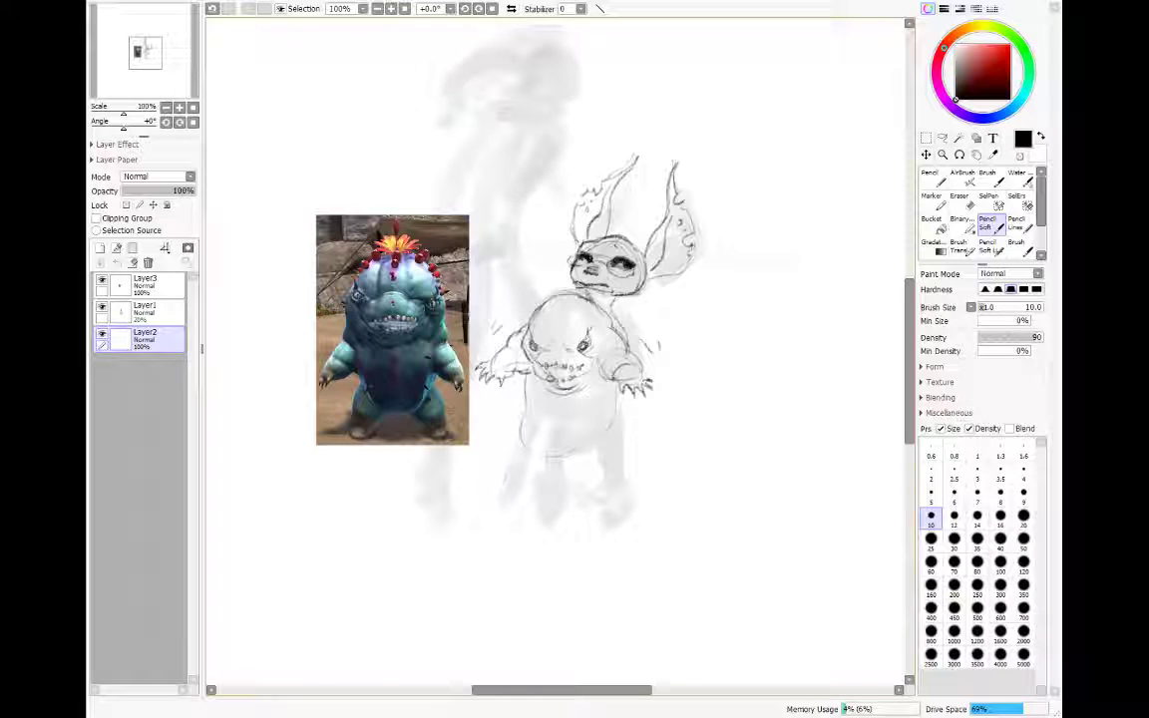
Step: Outline the monster's barrel-shaped belly and spread legs, adding toes to the foot nearest the reference picture
mouse_move(525, 391)
left_mouse_down()
mouse_move(521, 439)
mouse_move(593, 454)
left_mouse_up()
left_click_drag(615, 398, 604, 445)
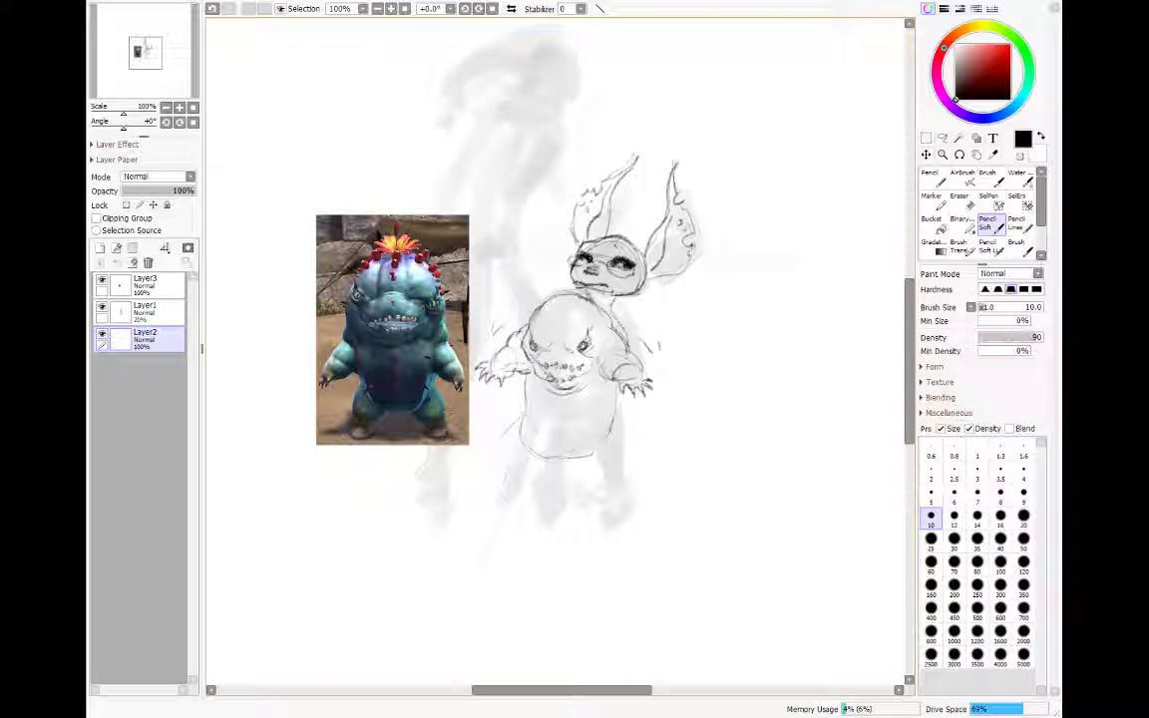
left_click_drag(519, 418, 497, 460)
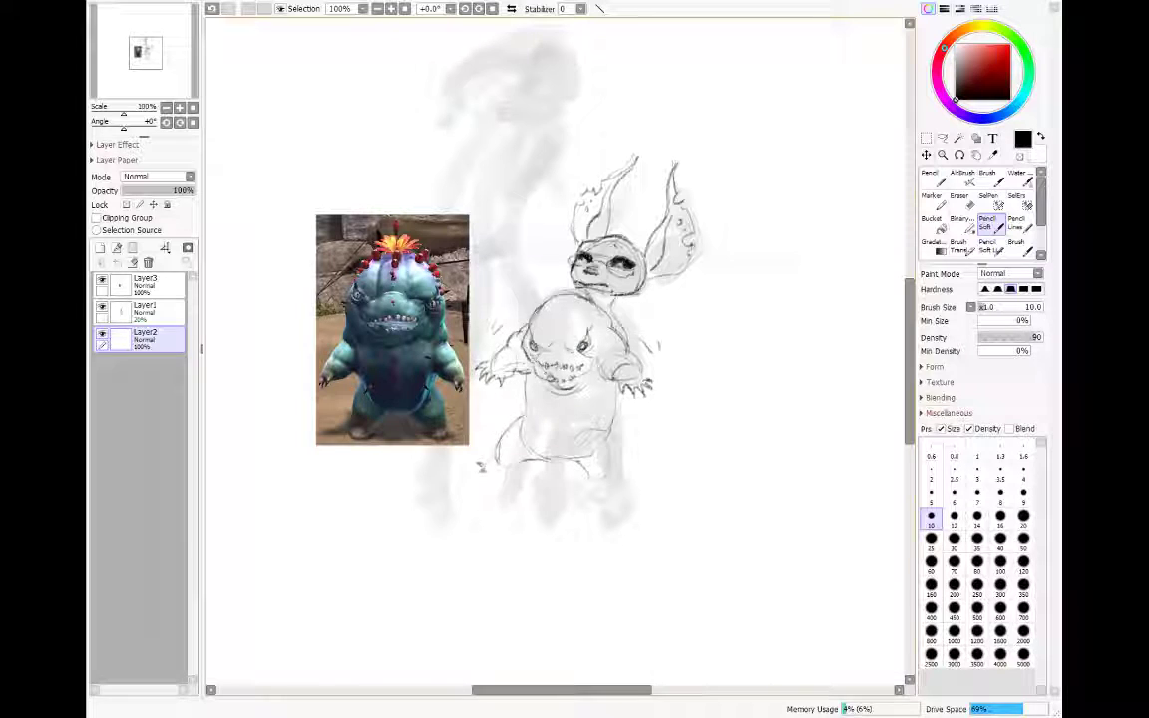
left_click_drag(479, 465, 489, 479)
mouse_move(588, 465)
left_mouse_down()
mouse_move(602, 475)
mouse_move(594, 499)
left_mouse_up()
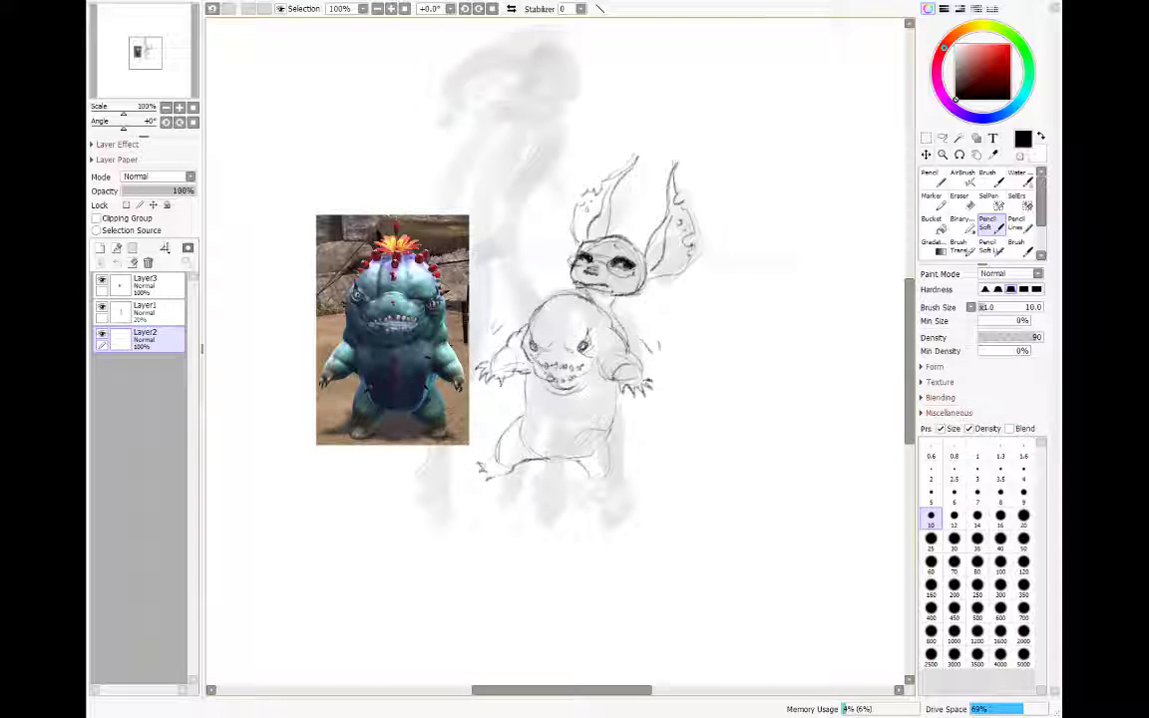
mouse_move(523, 438)
left_mouse_down()
mouse_move(535, 452)
mouse_move(559, 441)
mouse_move(555, 448)
left_mouse_up()
Step: Erase the monster's leg farthest from the reference picture, mirror the canvas view, and return to the pencil
key("e")
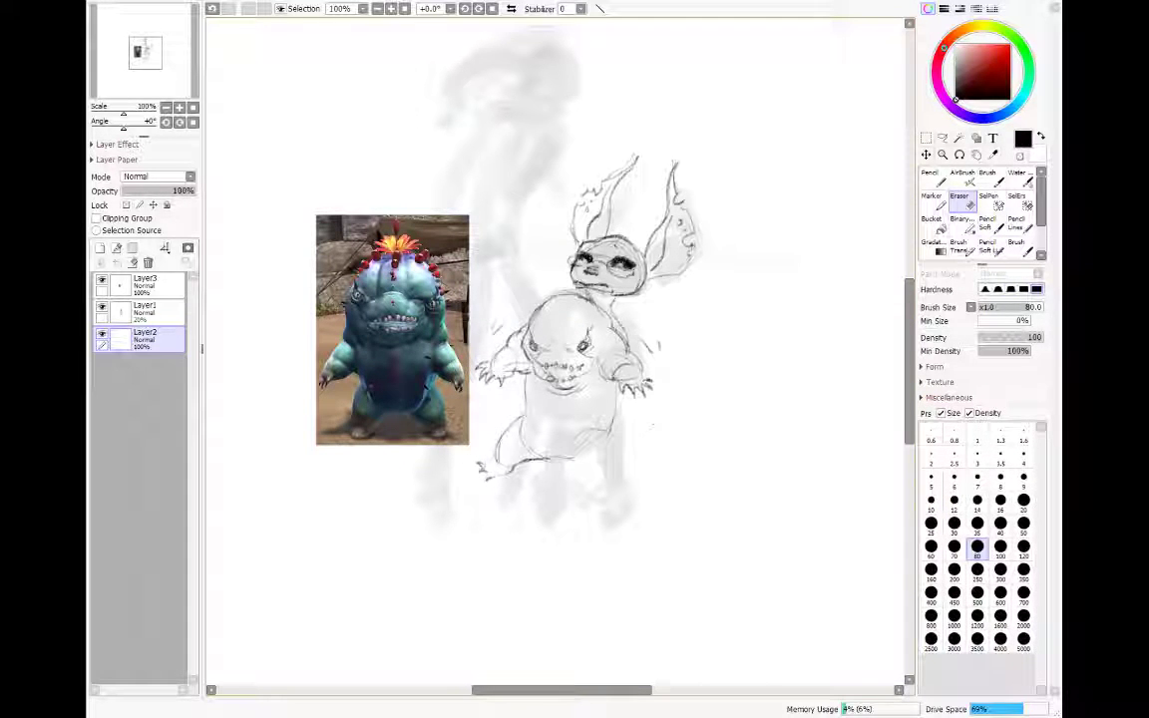
key("h")
key("n")
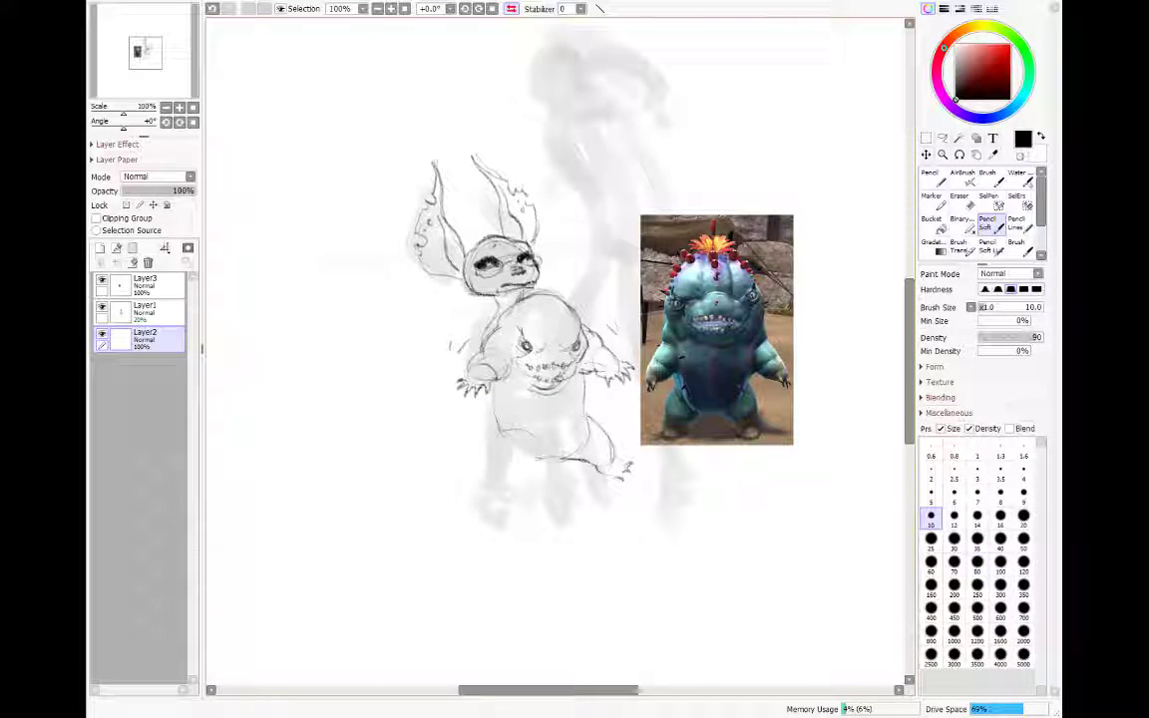
Step: Redraw the monster's leg farthest from the reference picture with a clawed foot, and flip the canvas view back
left_click_drag(502, 433, 534, 437)
mouse_move(506, 461)
left_mouse_down()
mouse_move(521, 472)
mouse_move(516, 499)
mouse_move(534, 499)
mouse_move(535, 472)
left_mouse_up()
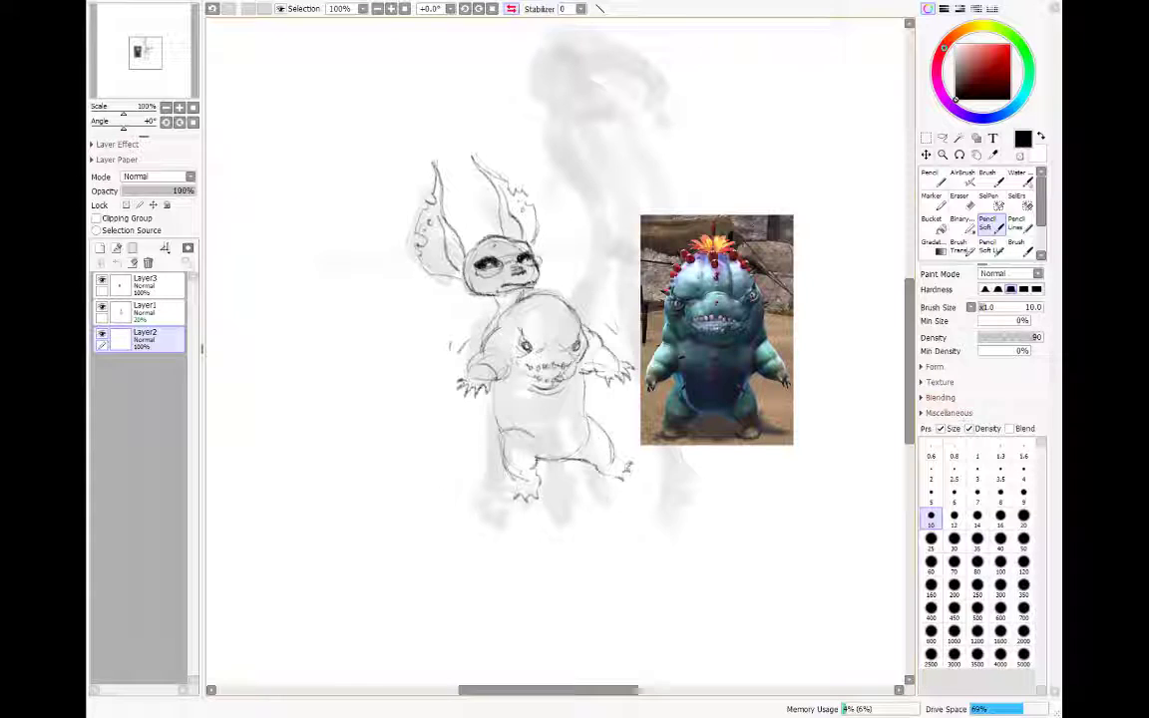
key("h")
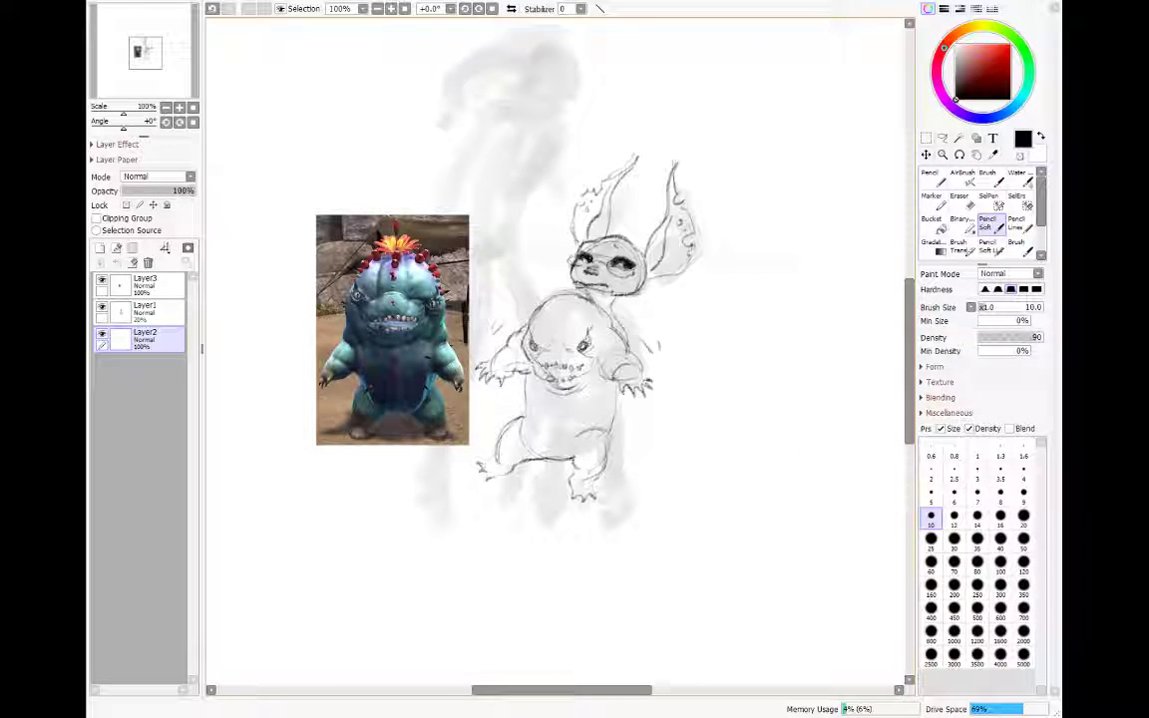
Step: Erase the monster's leg nearest the reference picture and redraw it raised outward, reinforcing the belly's lower edge and adding chest folds
key("e")
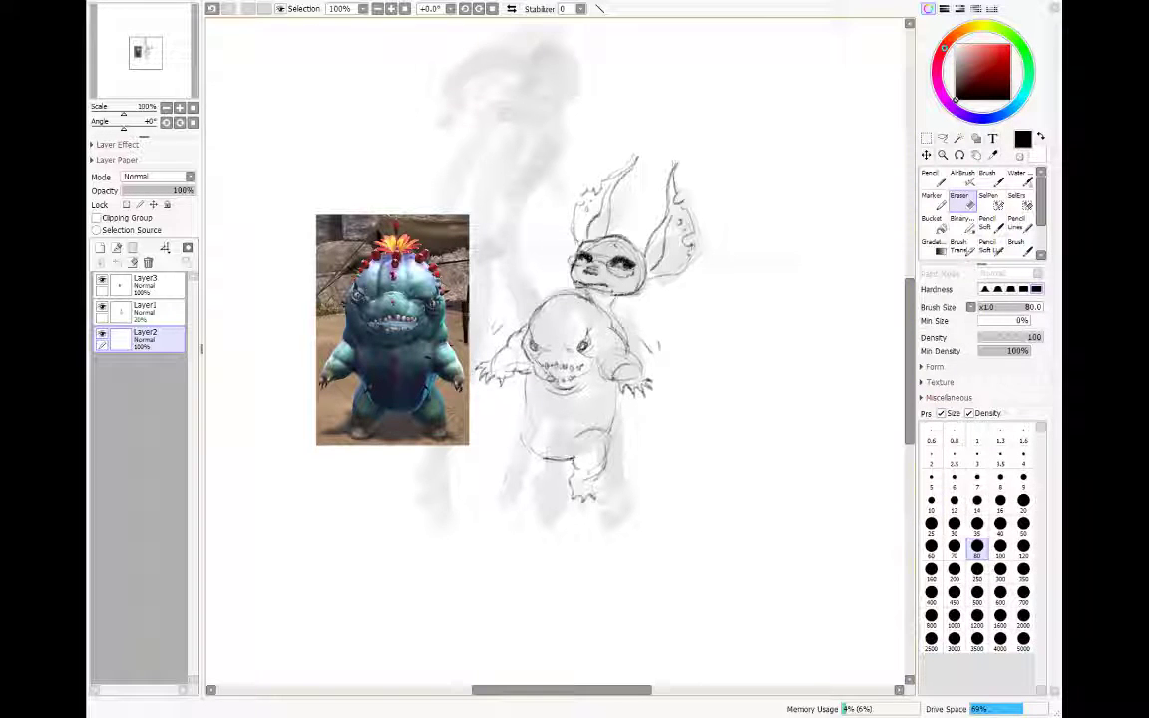
key("e")
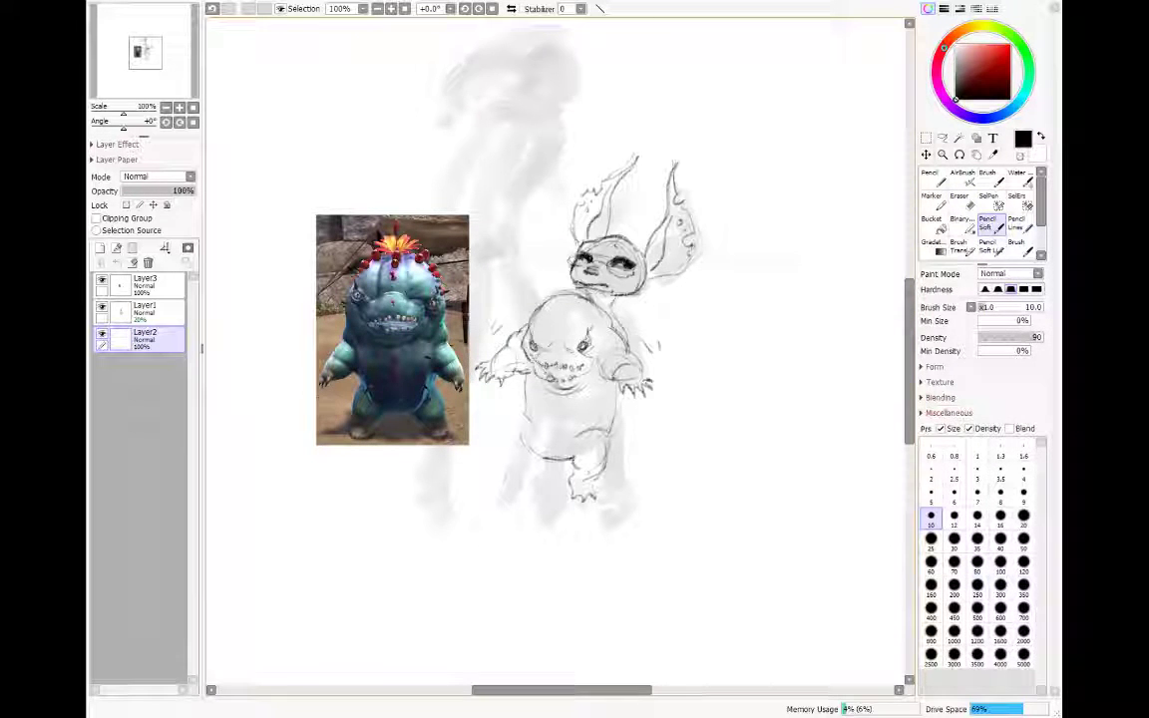
mouse_move(529, 421)
left_mouse_down()
mouse_move(477, 414)
mouse_move(506, 446)
mouse_move(572, 459)
left_mouse_up()
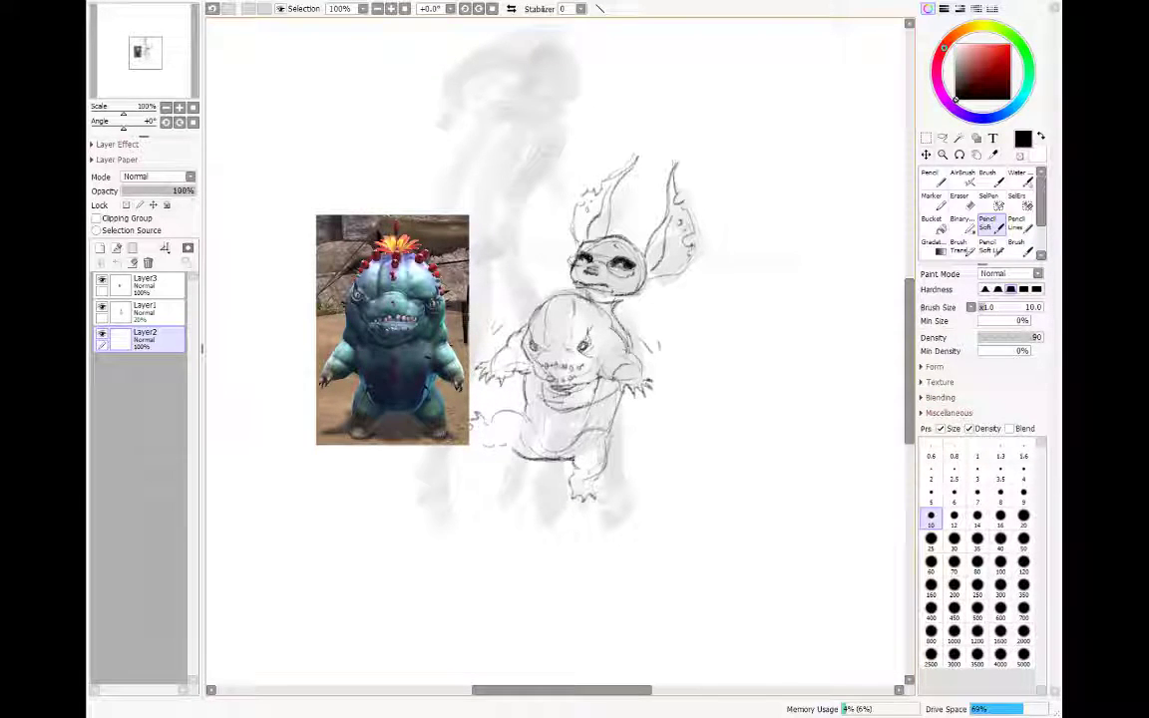
Step: Darken the fold lines below the monster's mouth and add a spiky flower with an upright stalk on its head
mouse_move(530, 340)
left_mouse_down()
mouse_move(527, 363)
mouse_move(548, 349)
left_mouse_up()
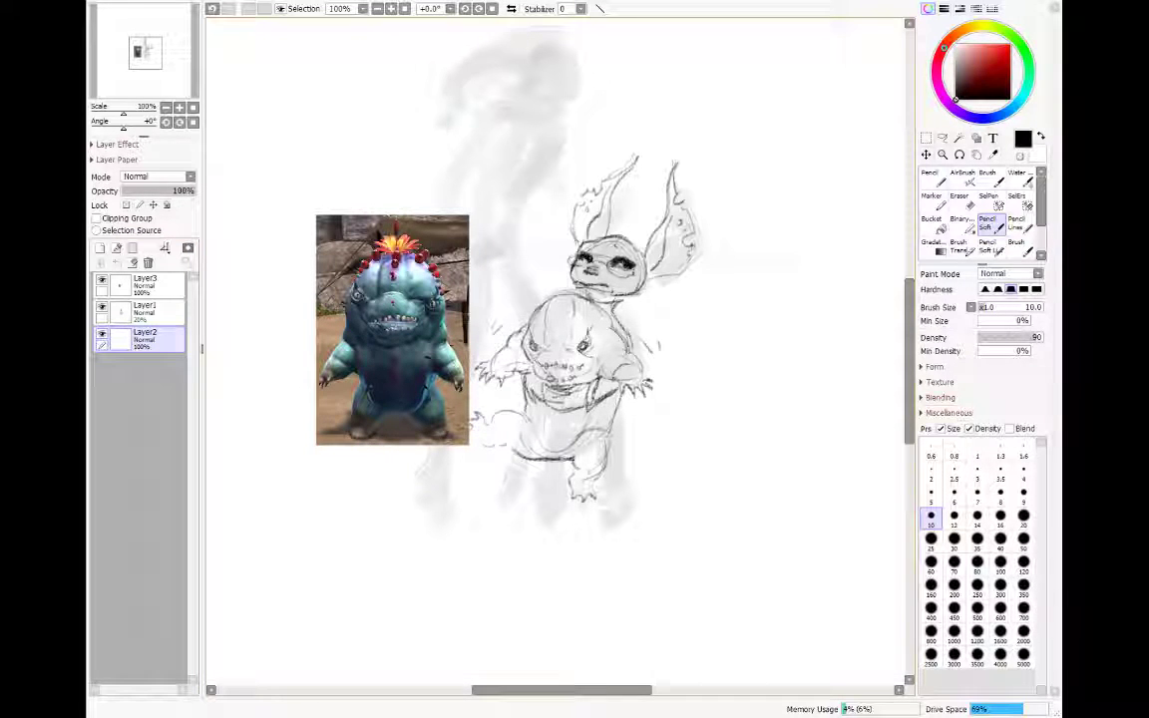
mouse_move(565, 293)
left_mouse_down()
mouse_move(560, 274)
mouse_move(537, 283)
mouse_move(536, 300)
left_mouse_up()
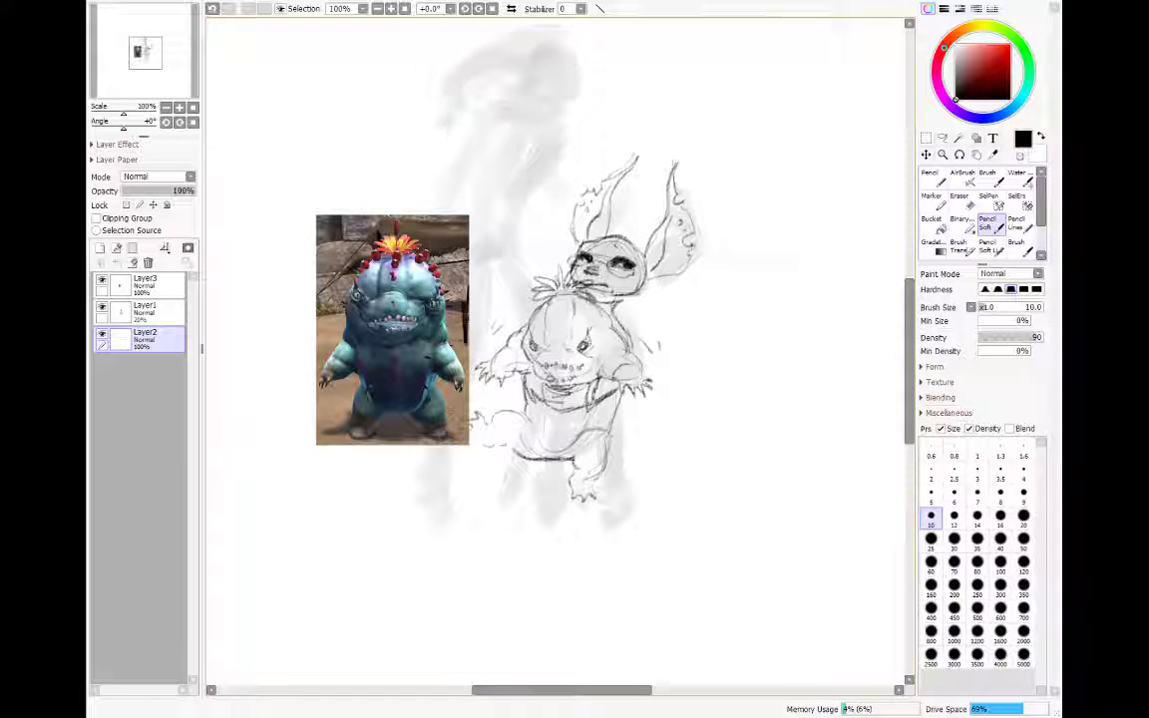
mouse_move(558, 257)
left_mouse_down()
mouse_move(552, 237)
mouse_move(556, 257)
left_mouse_up()
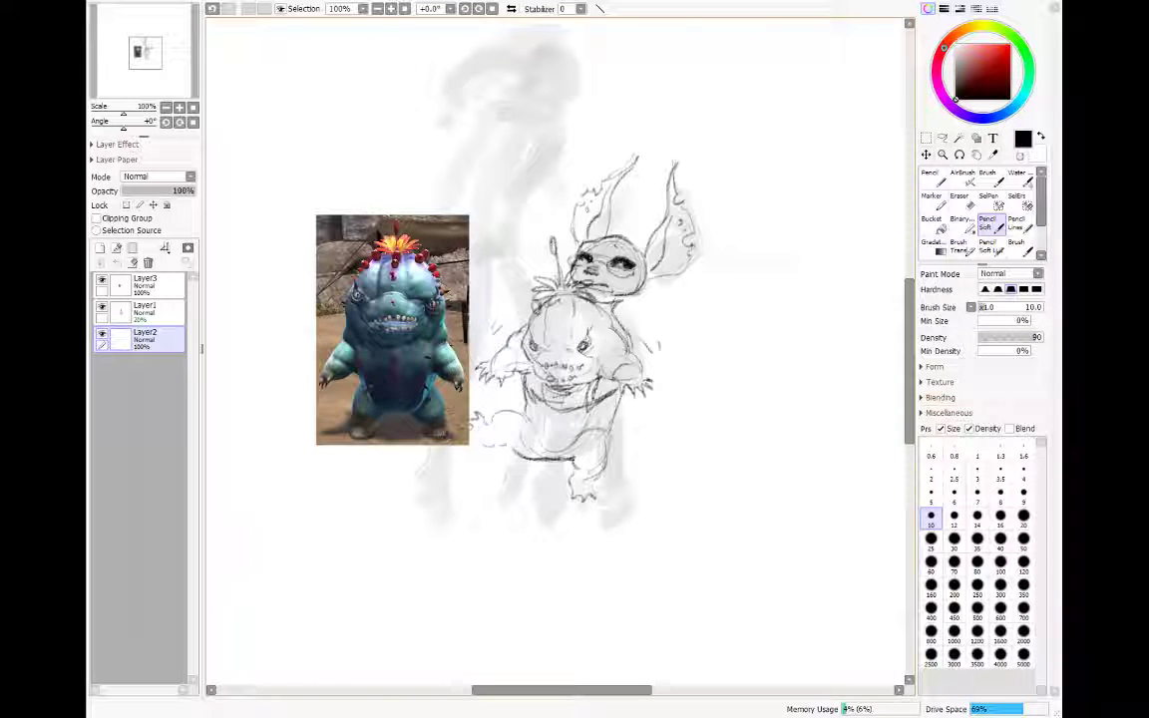
mouse_move(564, 320)
left_mouse_down()
mouse_move(566, 331)
mouse_move(570, 316)
left_mouse_up()
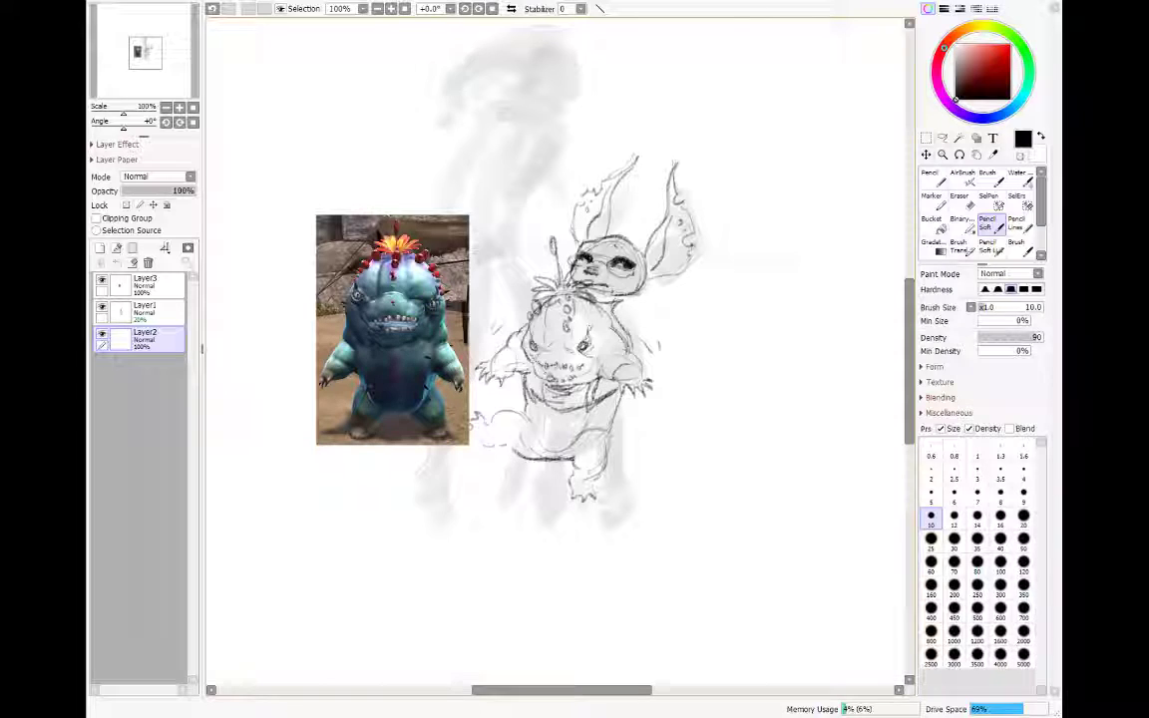
key("ctrl+z")
key("ctrl+z")
key("ctrl+z")
key("ctrl+z")
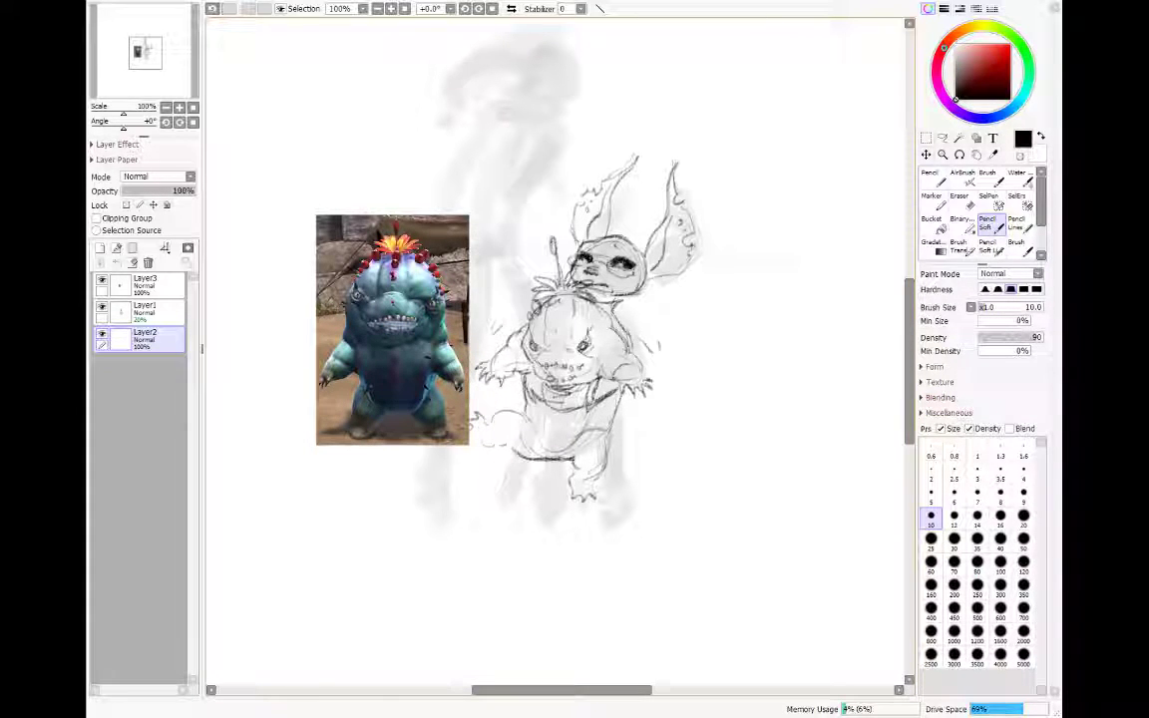
Step: Draw rows of round bumps over the monster's head, mark its belly, and rough in the small figure's legs beneath it
mouse_move(501, 289)
left_mouse_down()
mouse_move(507, 301)
mouse_move(531, 264)
mouse_move(523, 277)
left_mouse_up()
mouse_move(538, 276)
left_mouse_down()
mouse_move(530, 287)
mouse_move(541, 292)
left_mouse_up()
left_click_drag(553, 287, 546, 297)
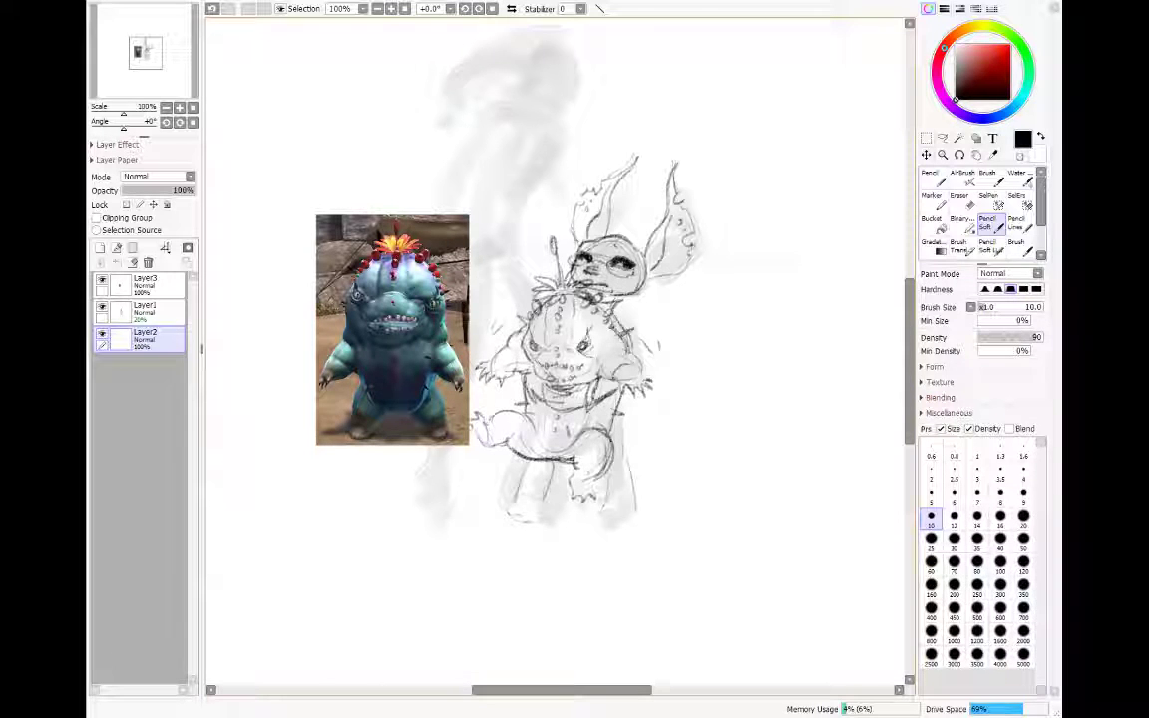
Step: Draw the small figure's two clawed feet below the monster and refine their toes
left_click_drag(587, 520, 599, 533)
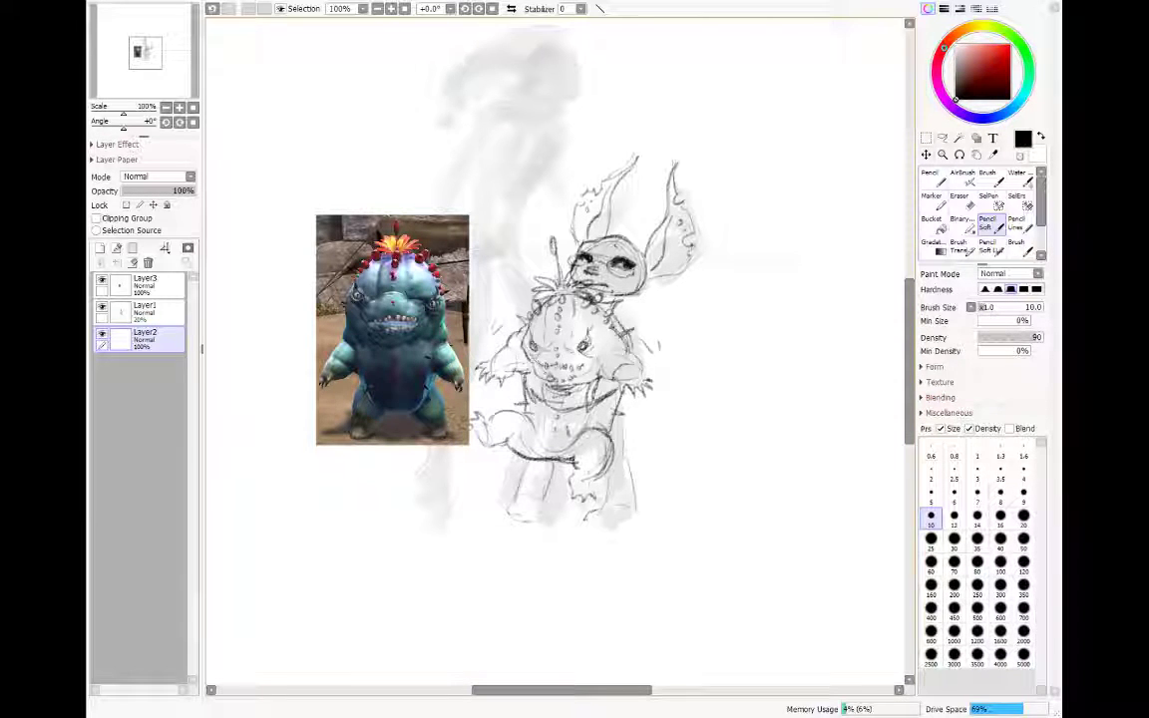
mouse_move(540, 467)
left_mouse_down()
mouse_move(534, 481)
mouse_move(554, 469)
mouse_move(572, 479)
left_mouse_up()
mouse_move(523, 517)
left_mouse_down()
mouse_move(541, 532)
mouse_move(503, 521)
mouse_move(515, 523)
left_mouse_up()
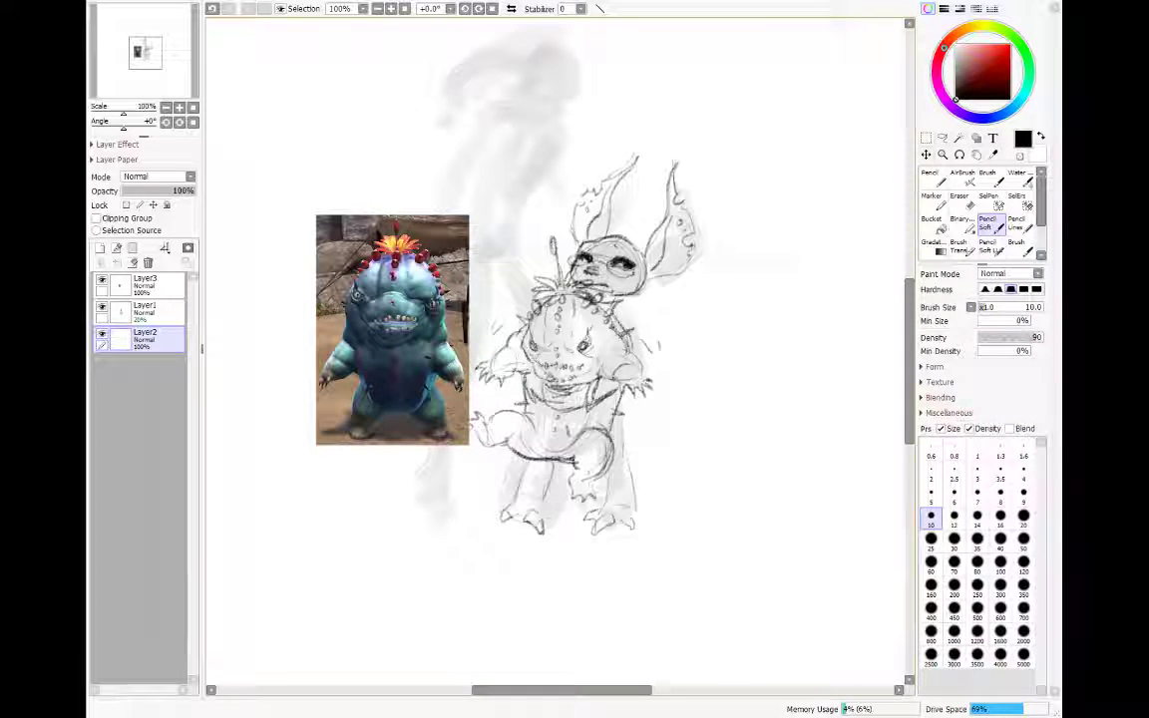
mouse_move(504, 460)
left_mouse_down()
mouse_move(493, 468)
mouse_move(538, 466)
mouse_move(542, 480)
left_mouse_up()
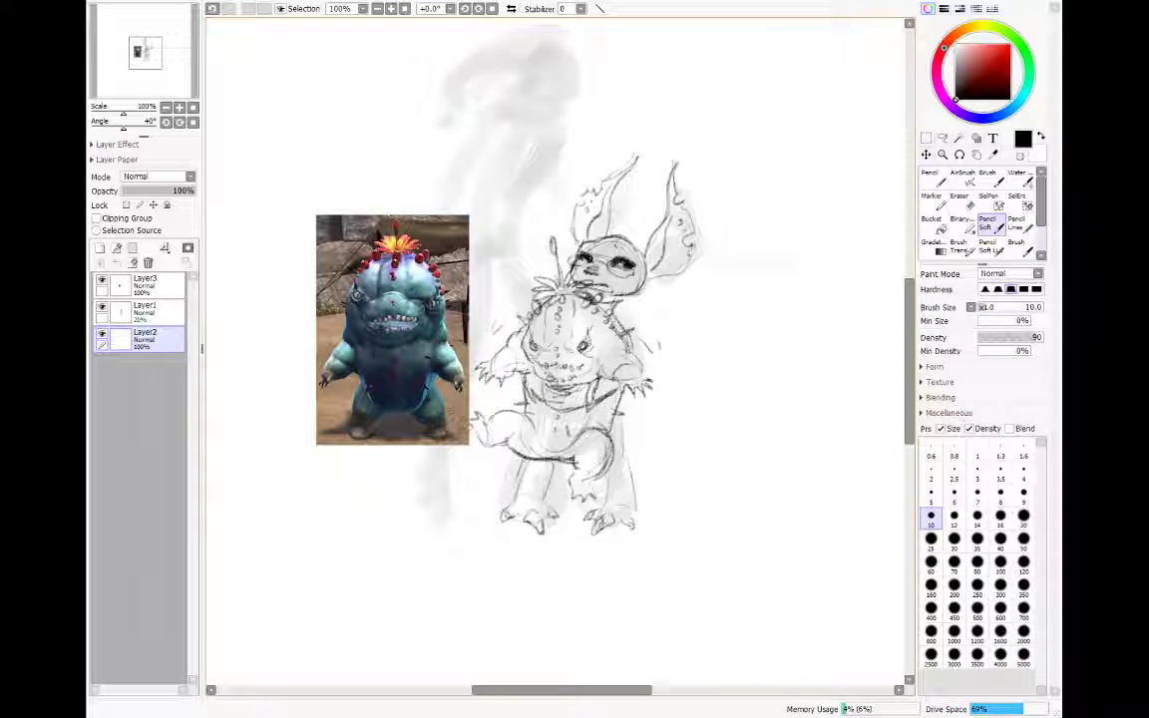
Step: Outline flared garment flaps on both sides of the small figure's legs and clean up the lines around its feet
mouse_move(519, 463)
left_mouse_down()
mouse_move(503, 494)
mouse_move(563, 470)
mouse_move(651, 509)
mouse_move(634, 489)
mouse_move(652, 507)
mouse_move(627, 425)
mouse_move(640, 467)
left_mouse_up()
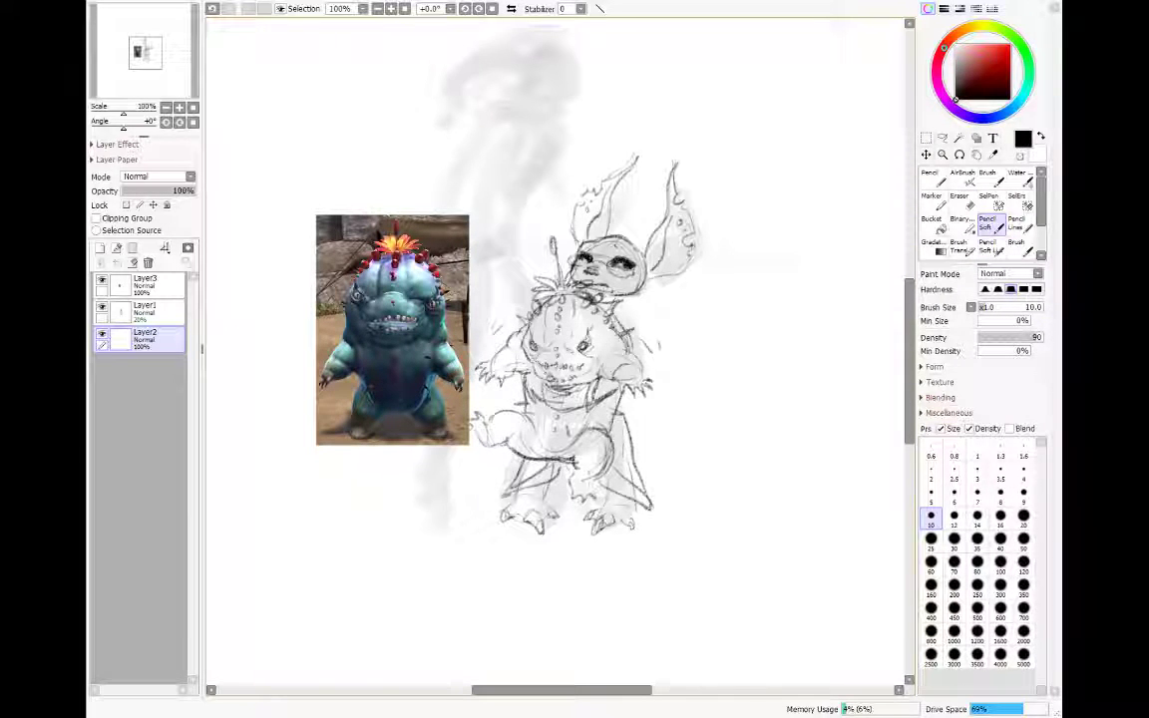
key("e")
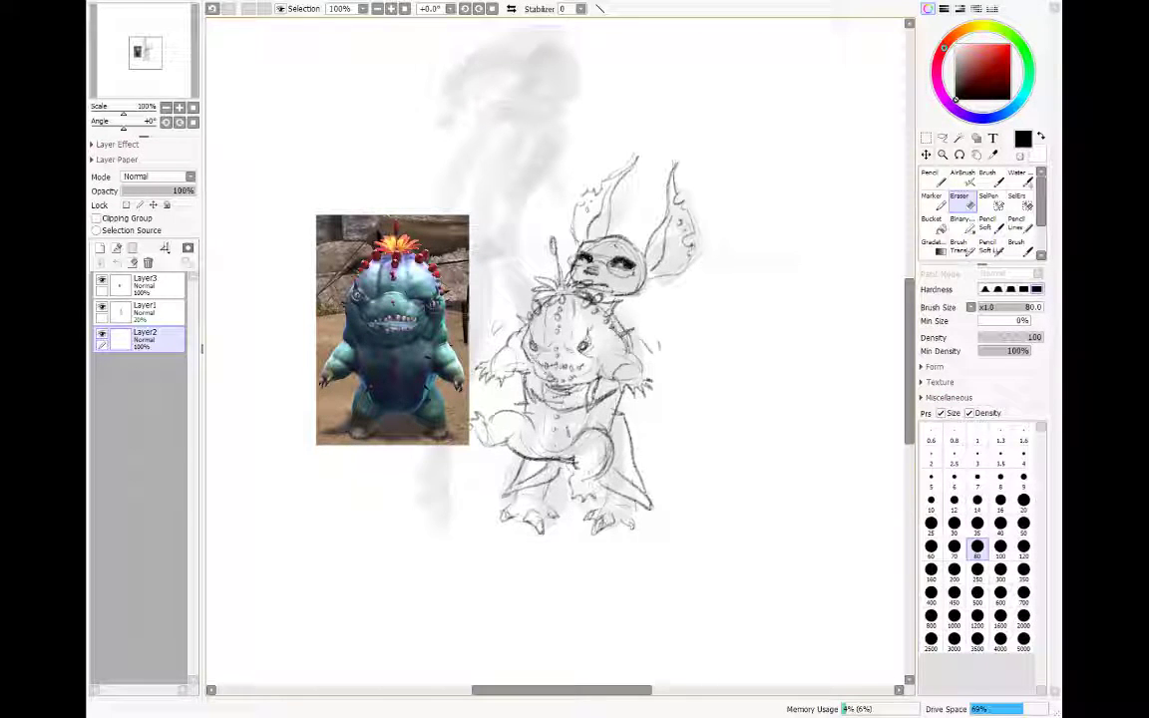
key("e")
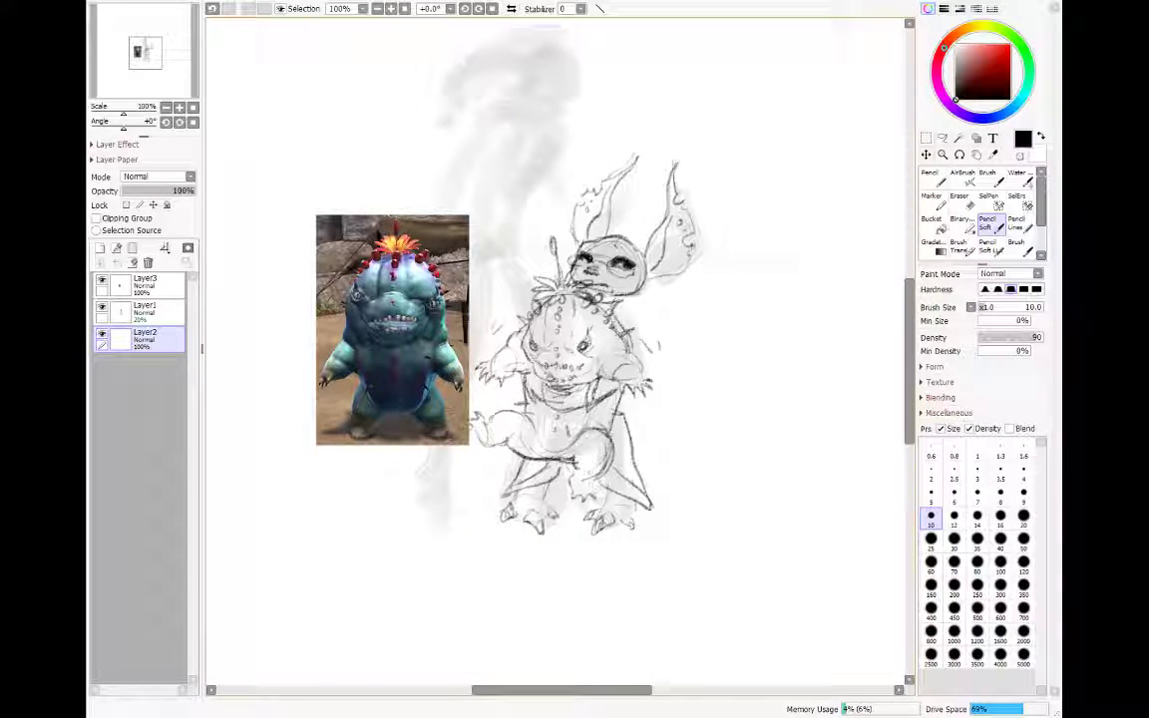
Step: Strengthen the small figure's feet with heavy dark lines and hatching along the soles
mouse_move(508, 515)
left_mouse_down()
mouse_move(538, 530)
mouse_move(544, 520)
left_mouse_up()
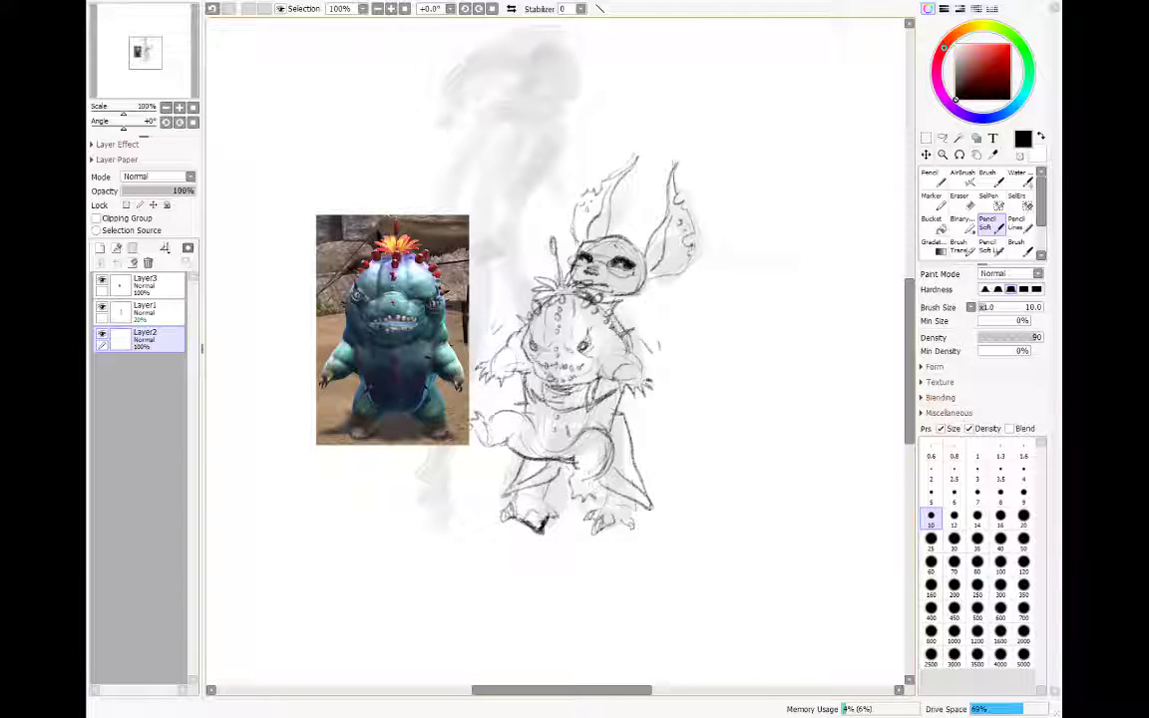
left_click_drag(493, 455, 479, 436)
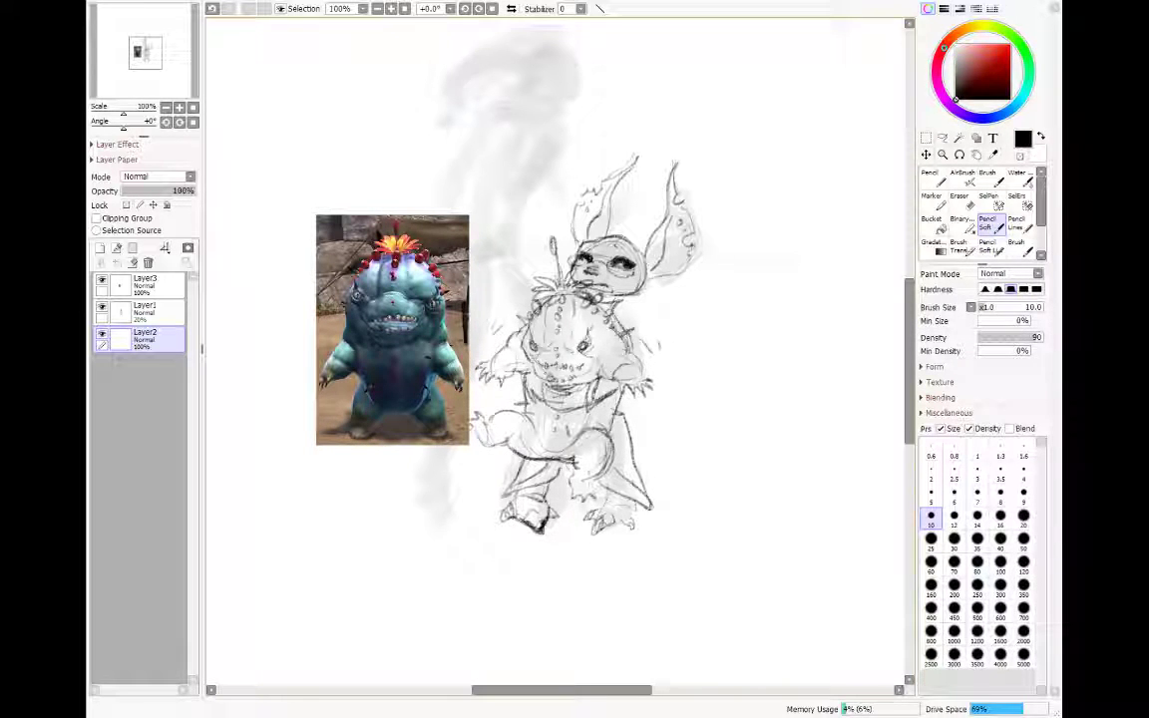
mouse_move(608, 510)
left_mouse_down()
mouse_move(596, 533)
mouse_move(628, 521)
left_mouse_up()
left_click_drag(535, 483, 576, 457)
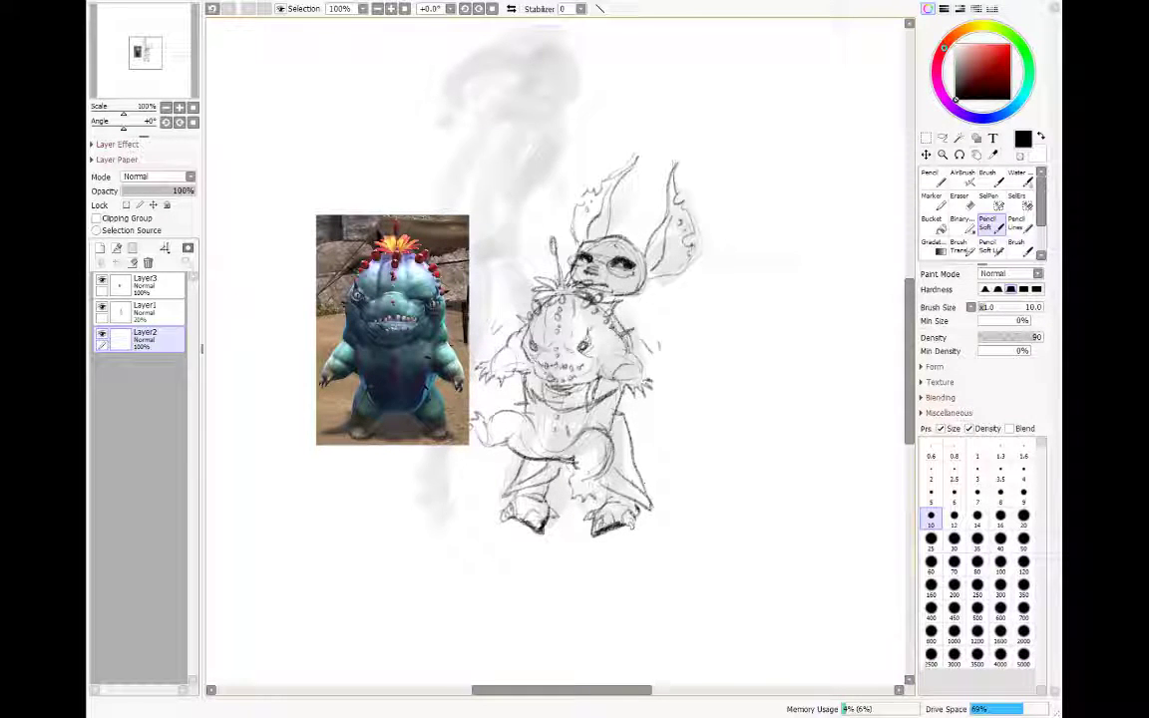
Step: Erase the hatching inside the small figure's feet, refine the monster's lower foot, and shade the gap between the figure's legs dark
key("e")
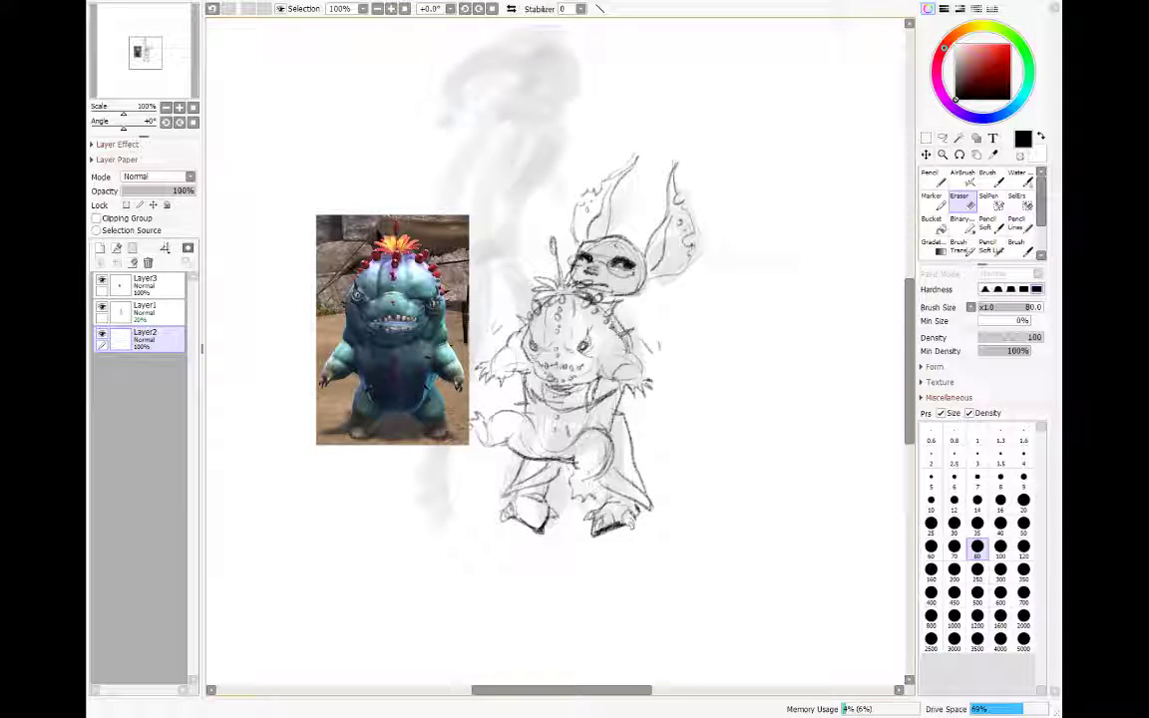
left_click_drag(533, 479, 558, 467)
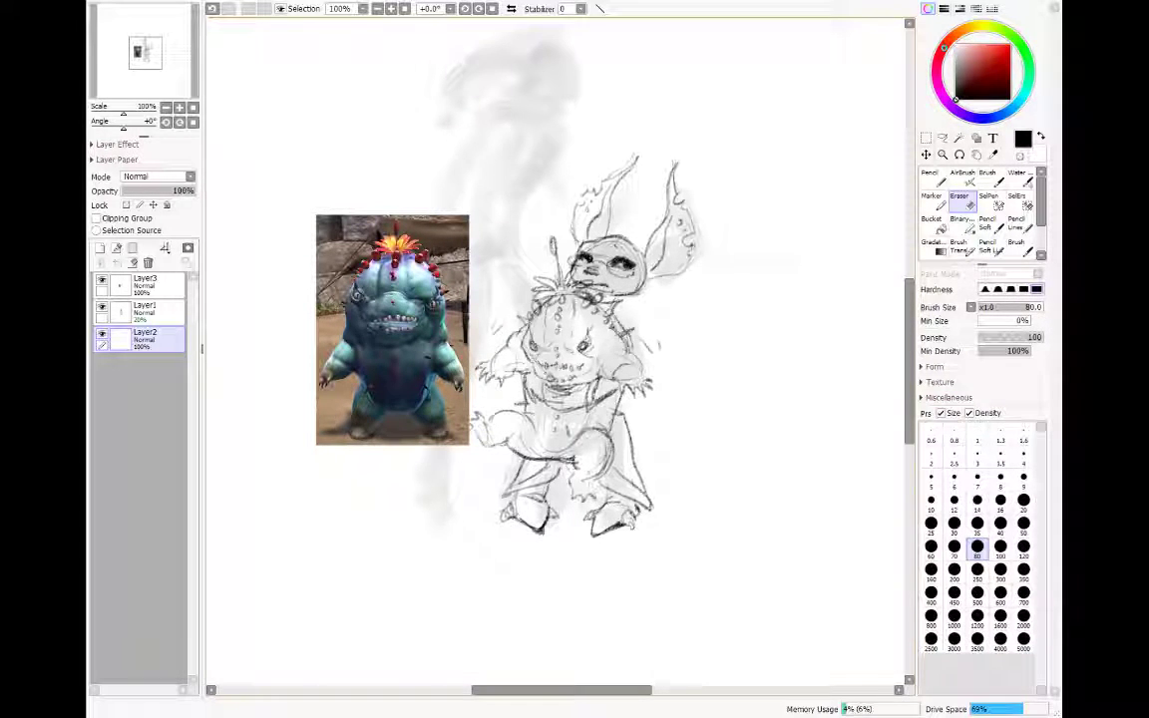
key("n")
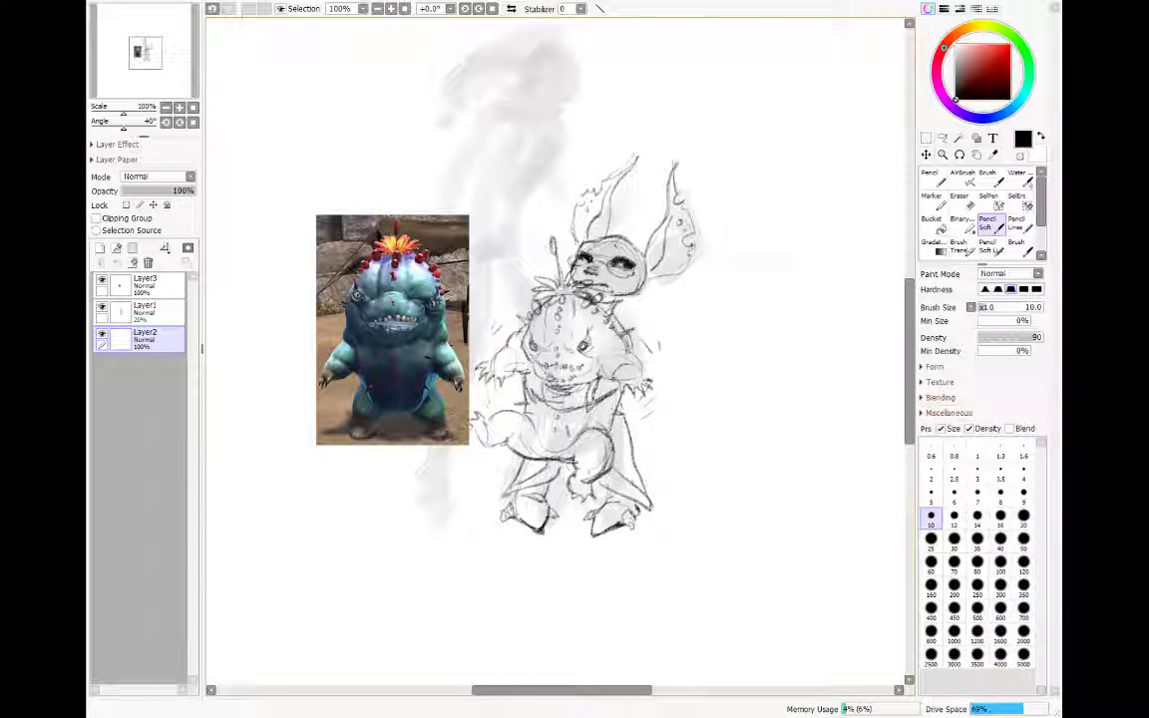
mouse_move(496, 449)
left_mouse_down()
mouse_move(569, 475)
mouse_move(551, 499)
mouse_move(603, 488)
left_mouse_up()
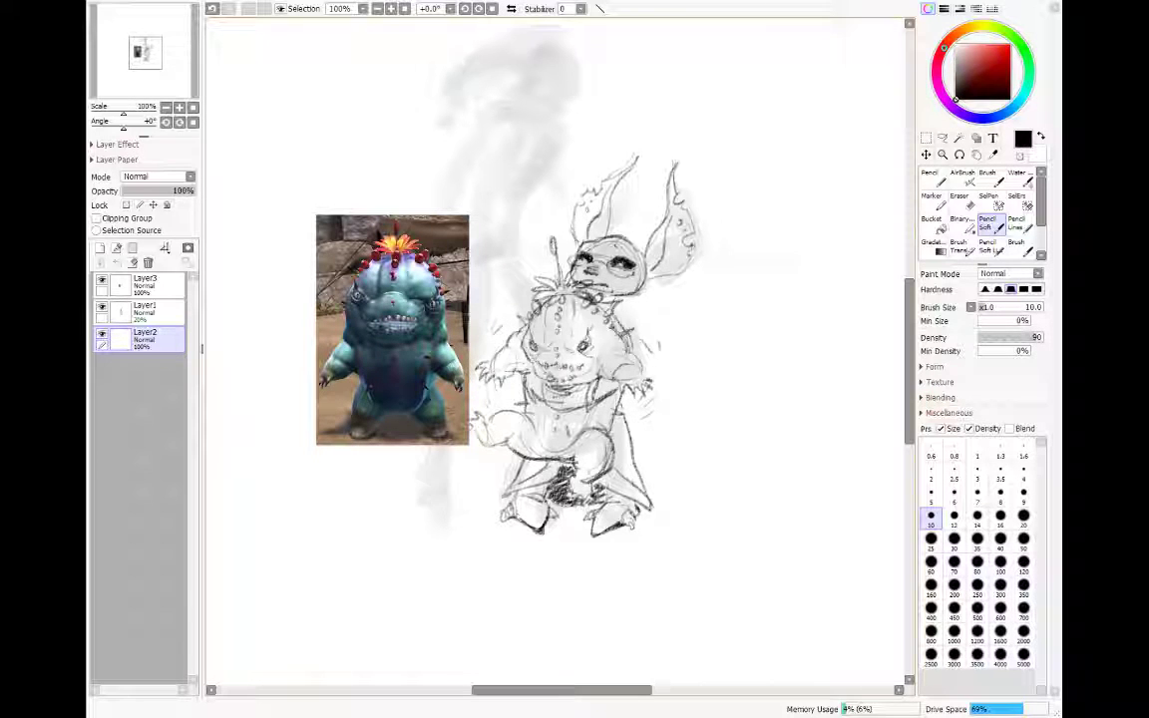
Step: Delete the reference picture's layer and add a new layer beneath the sketch layer
left_click_drag(910, 404, 909, 385)
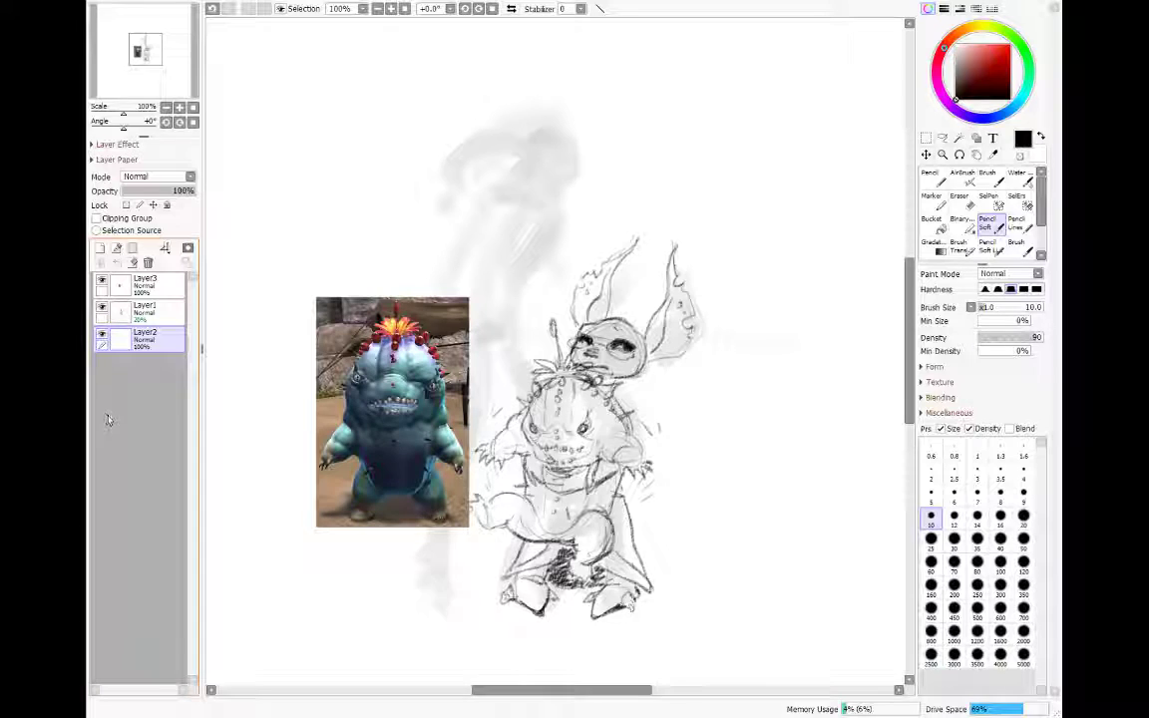
left_click_drag(147, 287, 147, 262)
left_click(99, 249)
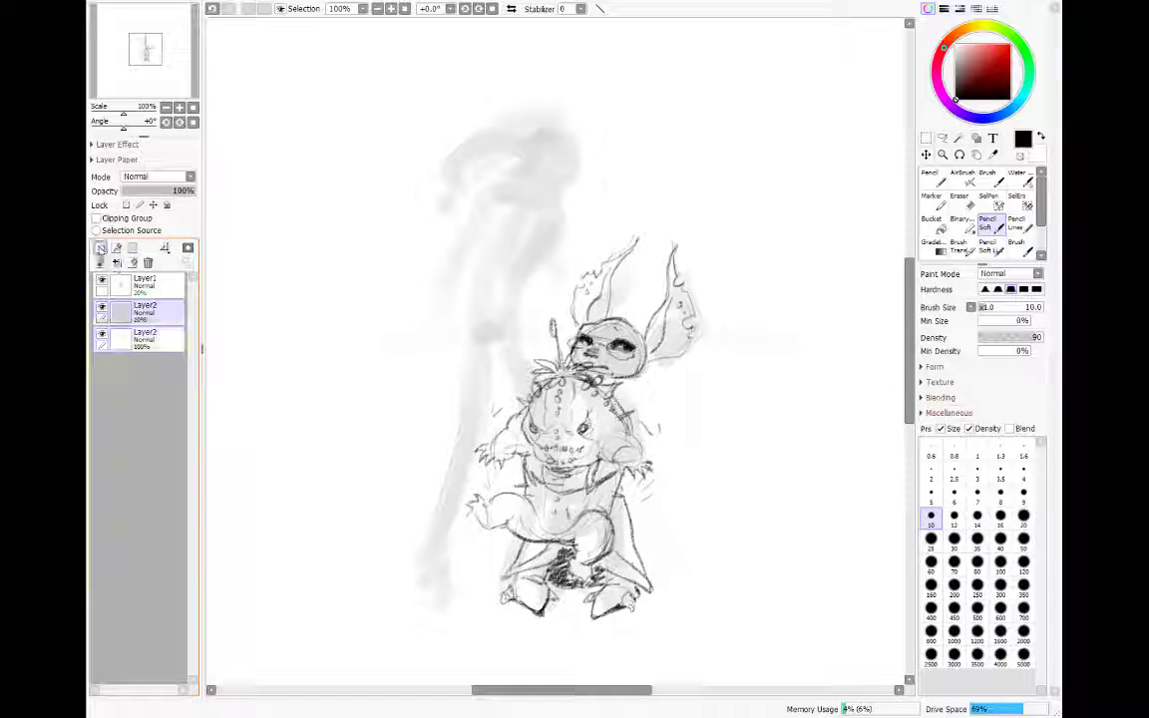
left_click_drag(139, 309, 184, 358)
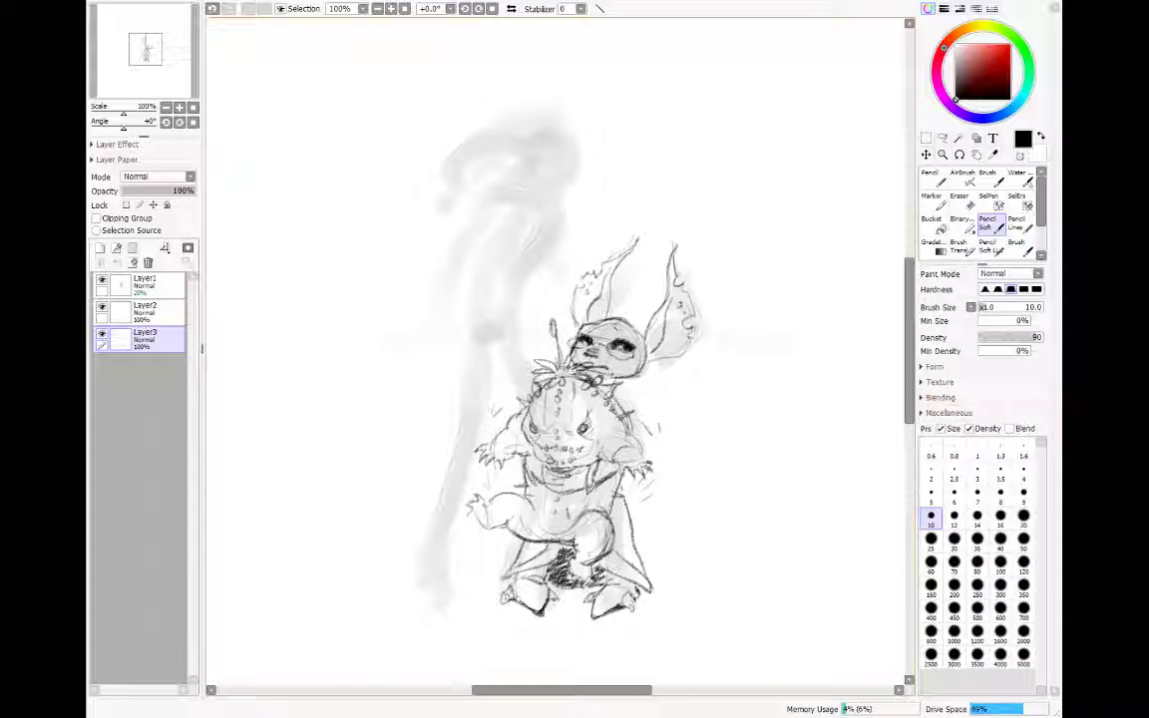
left_click(510, 8)
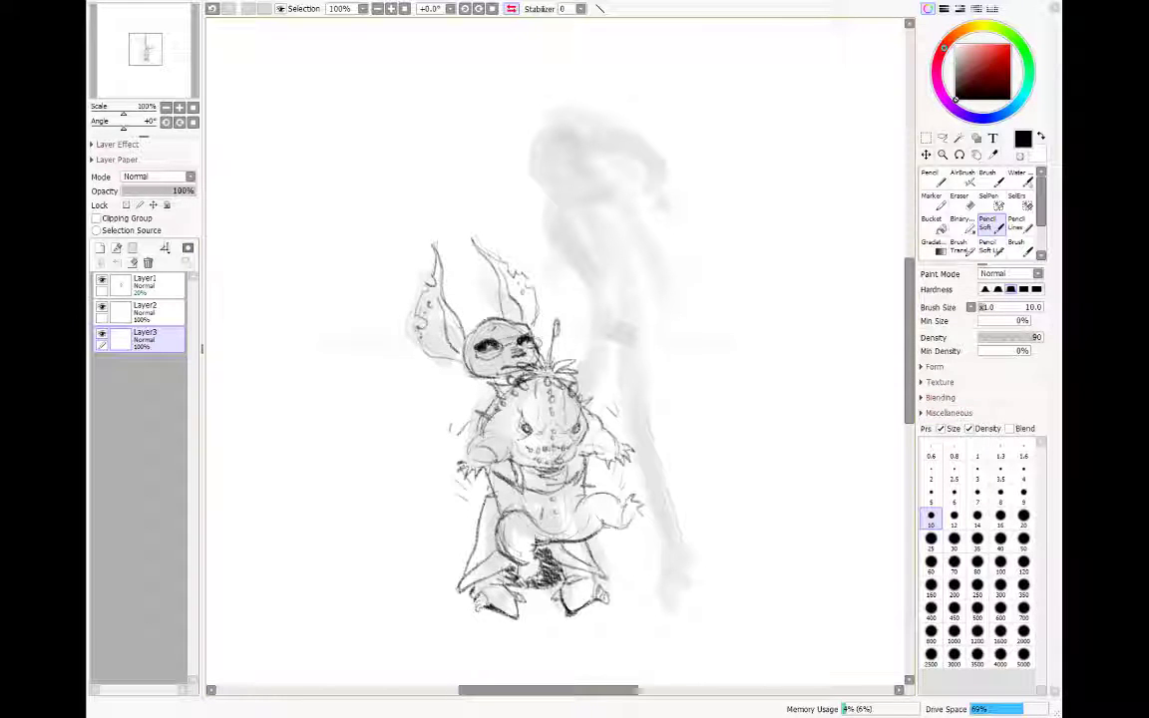
left_click_drag(530, 129, 569, 175)
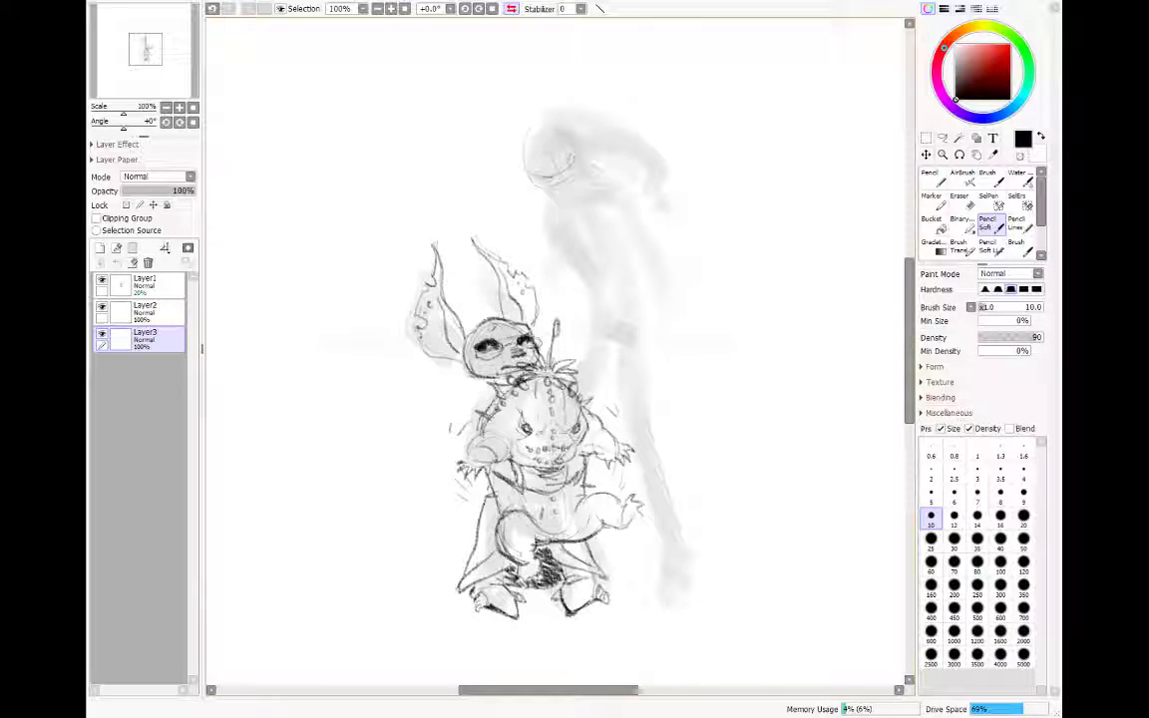
left_click_drag(541, 175, 555, 176)
key("ctrl+z")
key("ctrl+y")
left_click_drag(537, 174, 566, 169)
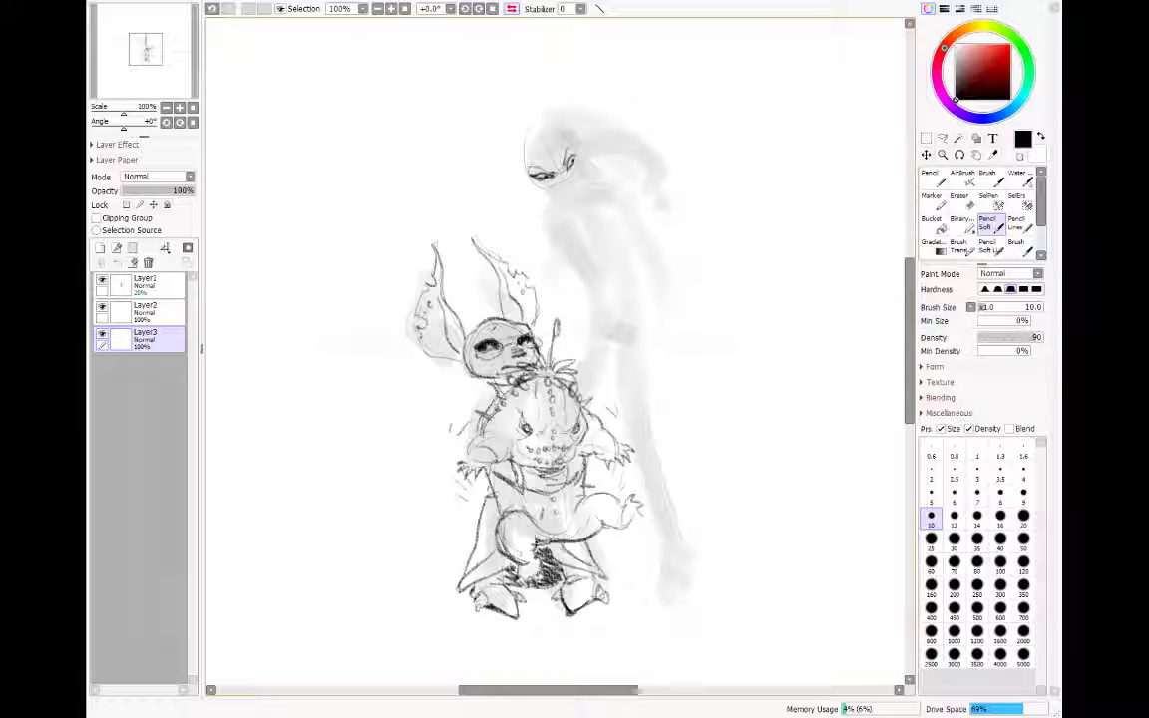
key("e")
mouse_move(571, 158)
left_mouse_down()
mouse_move(534, 176)
mouse_move(527, 141)
left_mouse_up()
key("n")
Step: Add another new layer directly above the bottom layer
left_click(101, 248)
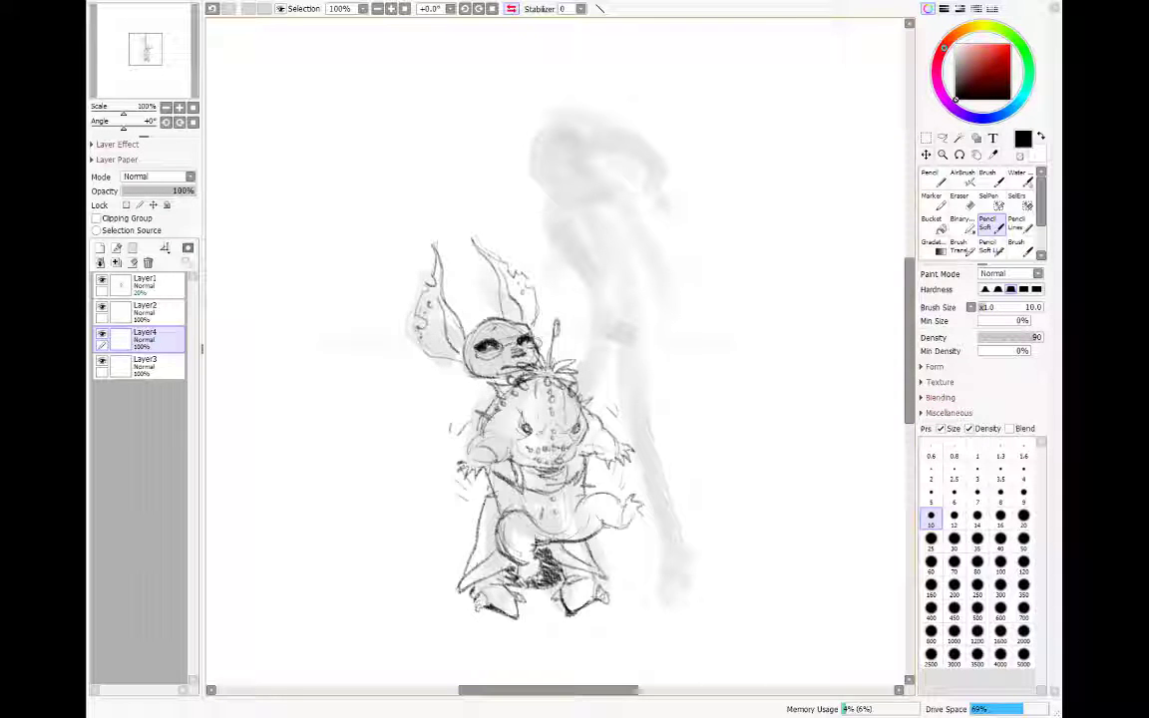
mouse_move(554, 128)
left_mouse_down()
mouse_move(564, 189)
mouse_move(570, 131)
mouse_move(566, 172)
mouse_move(579, 159)
left_mouse_up()
key("h")
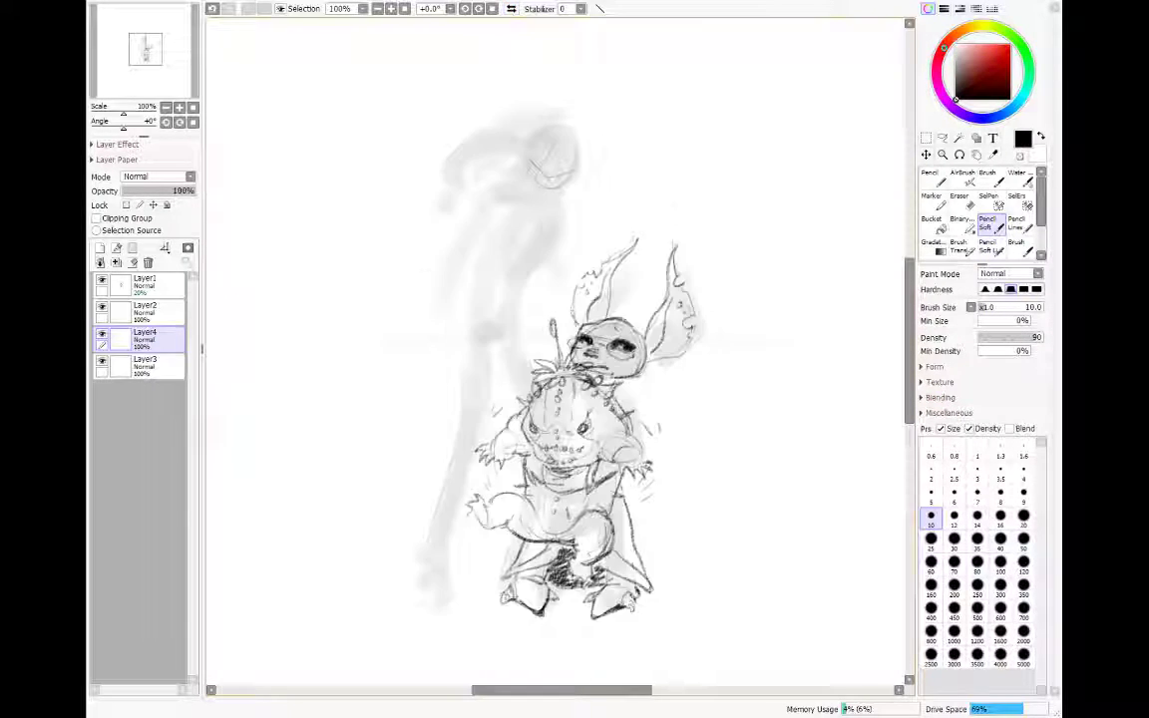
left_click(132, 262)
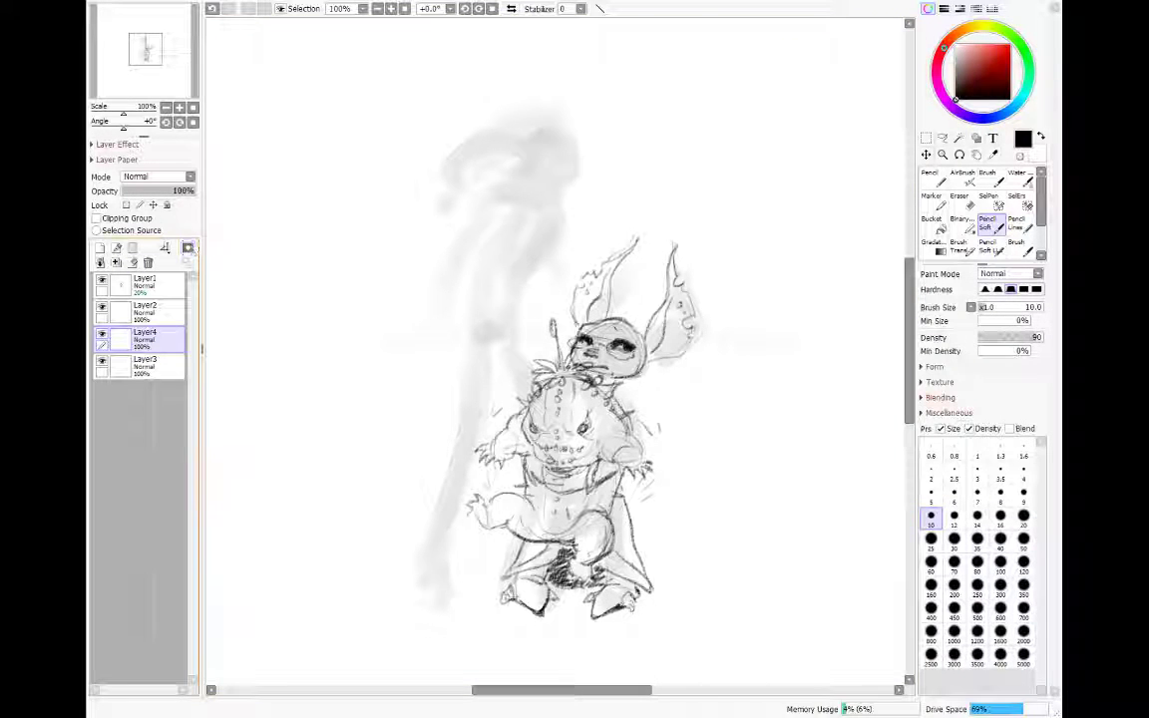
mouse_move(559, 131)
left_mouse_down()
mouse_move(548, 188)
mouse_move(583, 135)
left_mouse_up()
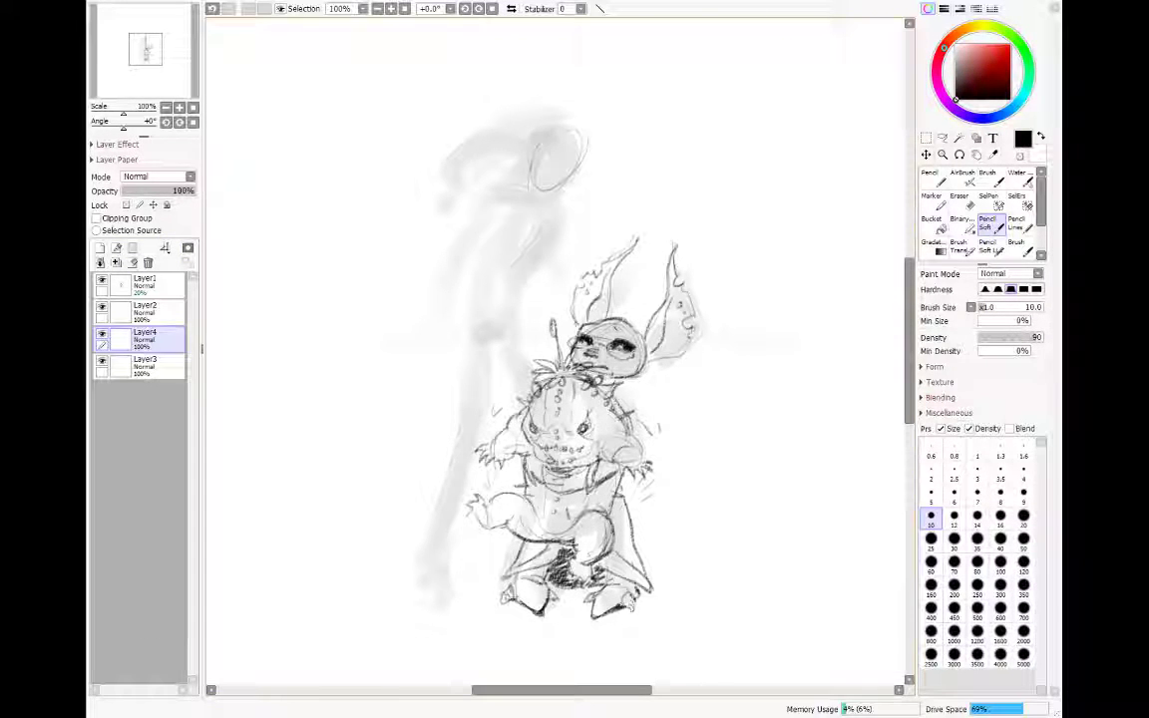
left_click_drag(547, 173, 572, 181)
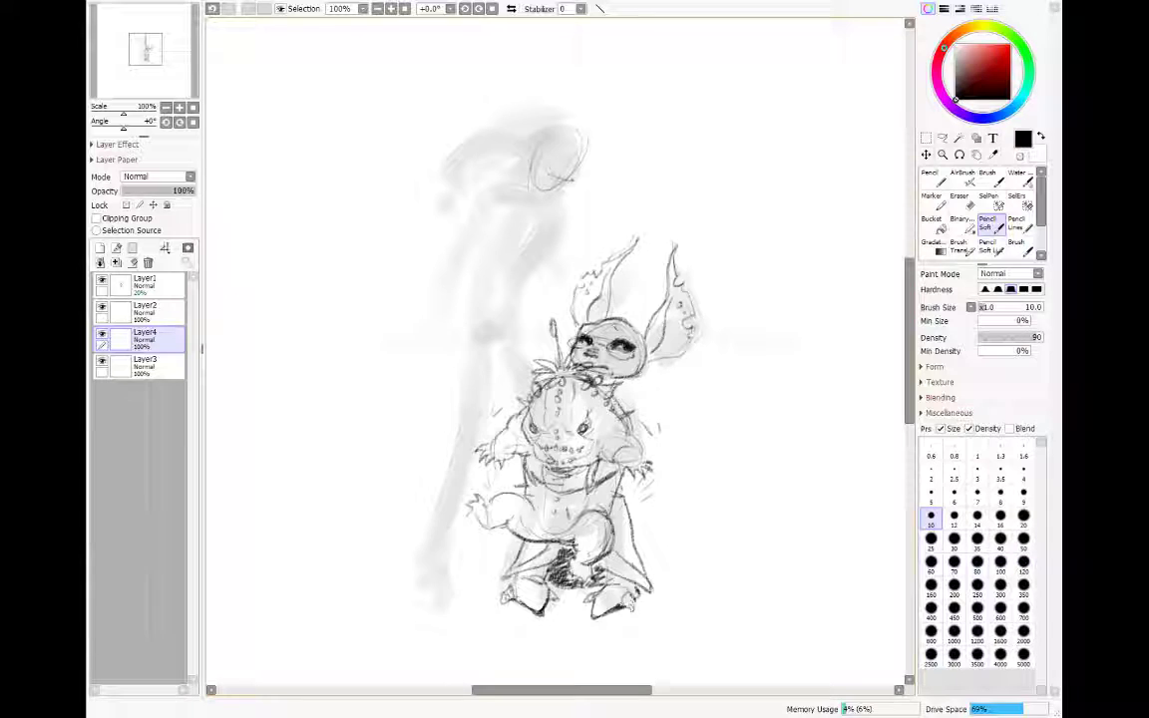
key("h")
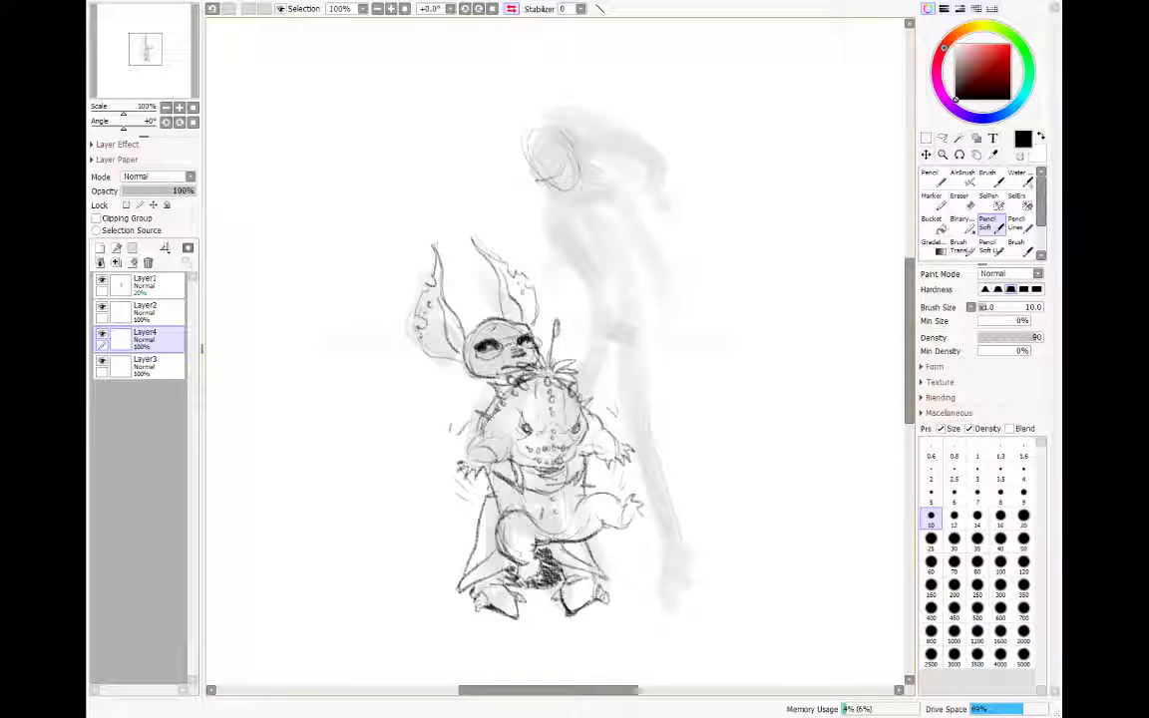
left_click(166, 248)
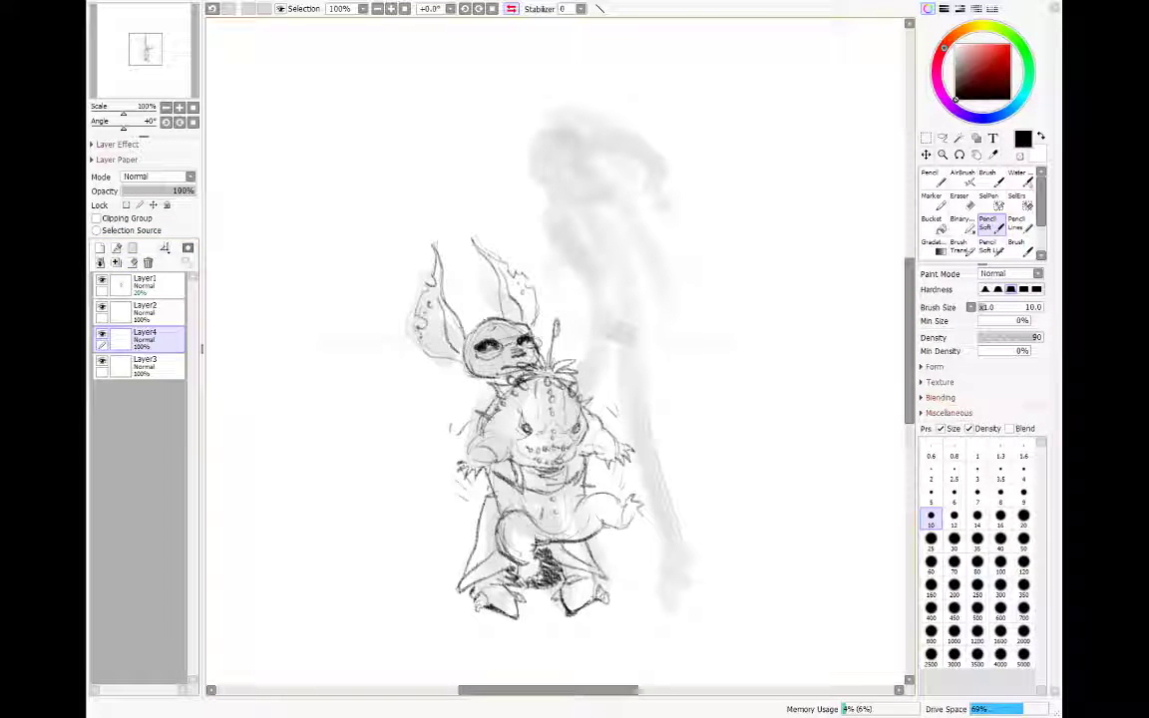
key("ctrl+z")
Step: Sketch an oval head with guide lines for the tall figure, and draw its brows, eyes, nose and mouth on the bottom layer
mouse_move(545, 161)
left_mouse_down()
mouse_move(574, 154)
mouse_move(539, 188)
mouse_move(571, 141)
mouse_move(570, 167)
left_mouse_up()
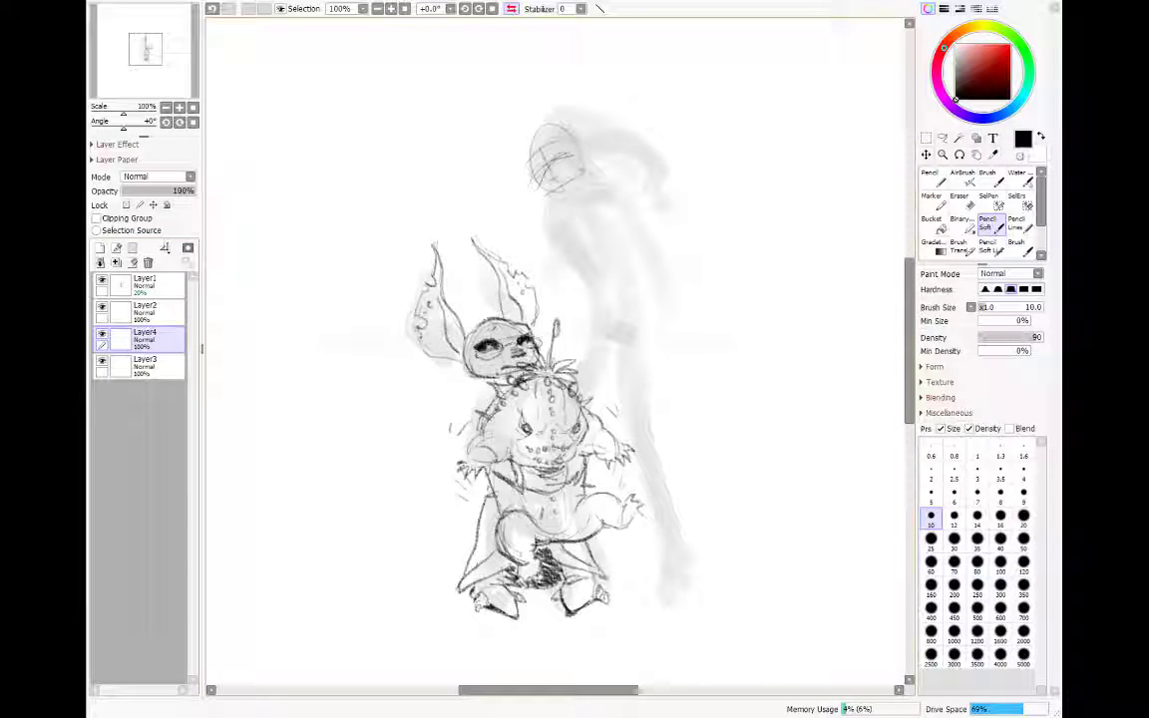
left_click(176, 363)
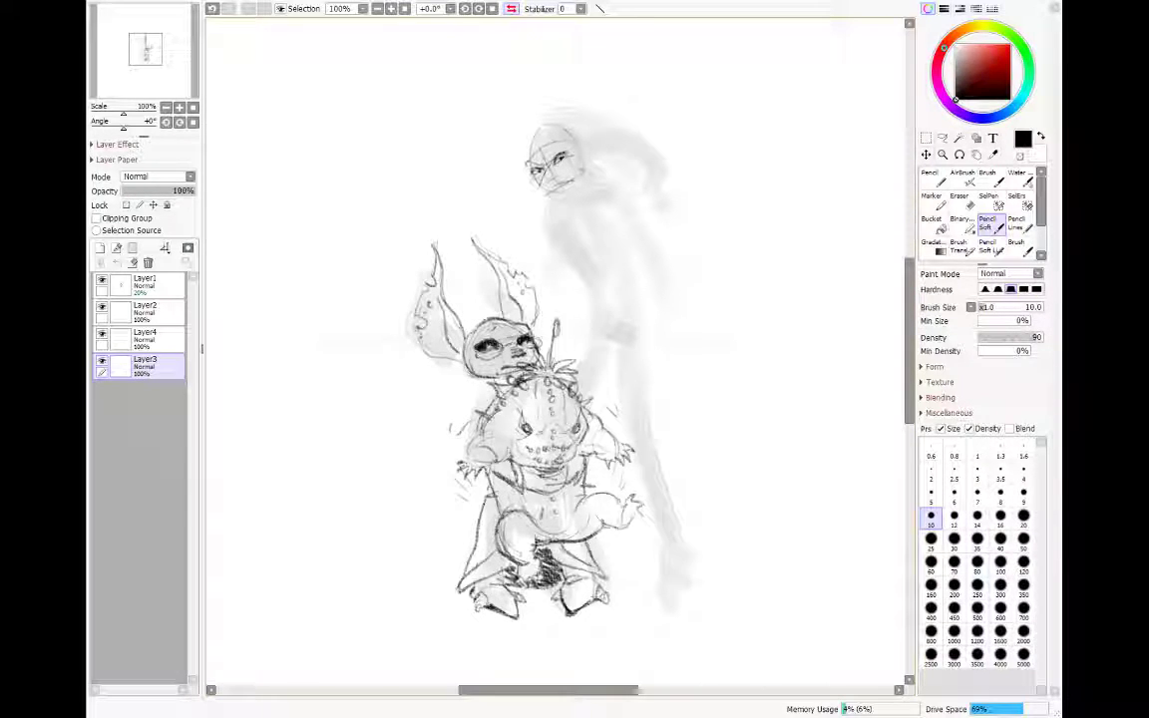
key("ctrl+z")
key("ctrl+y")
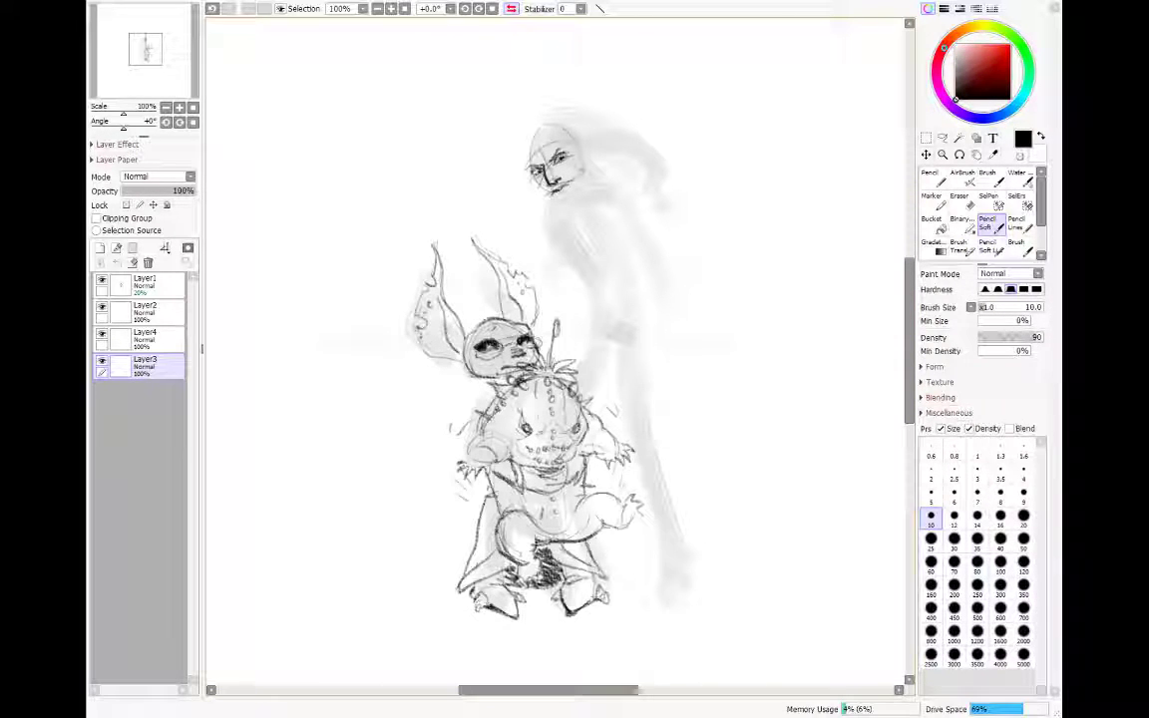
key("ctrl+z")
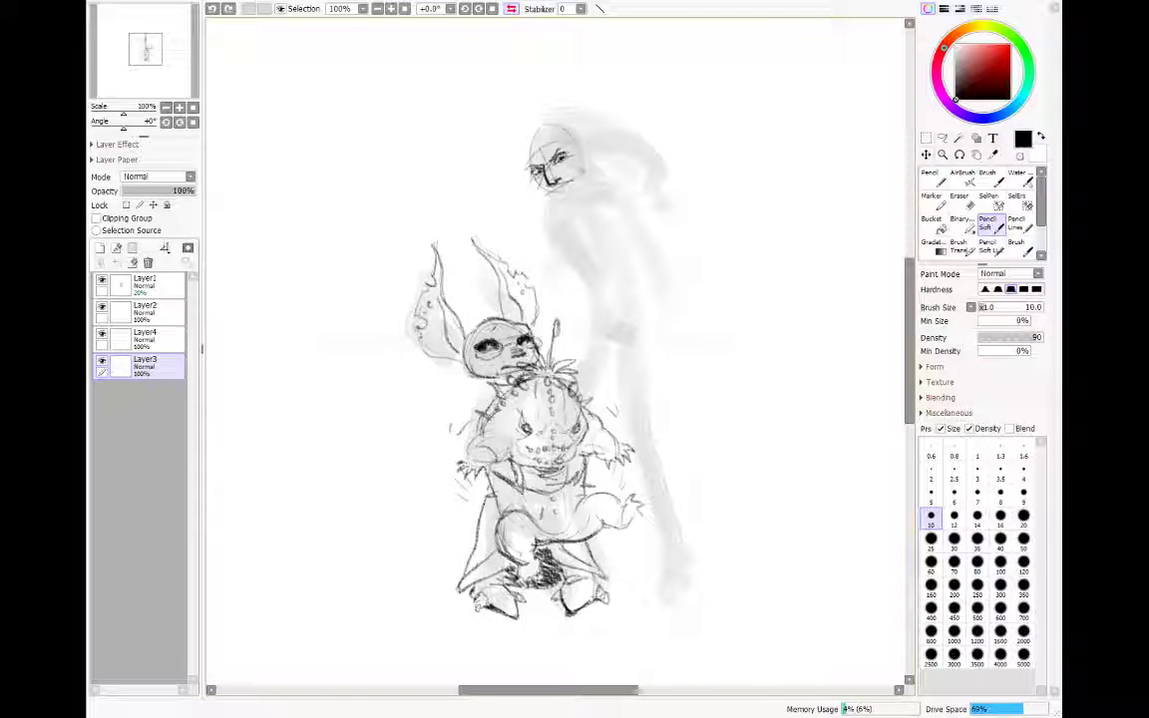
key("ctrl+y")
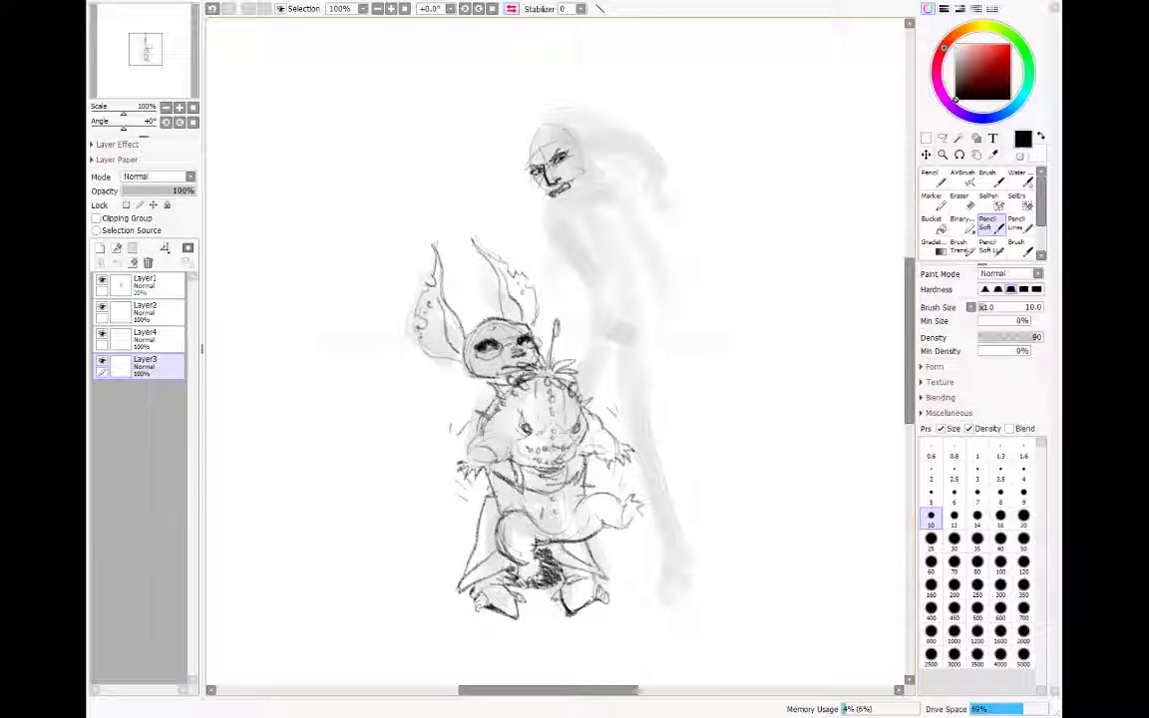
key("e")
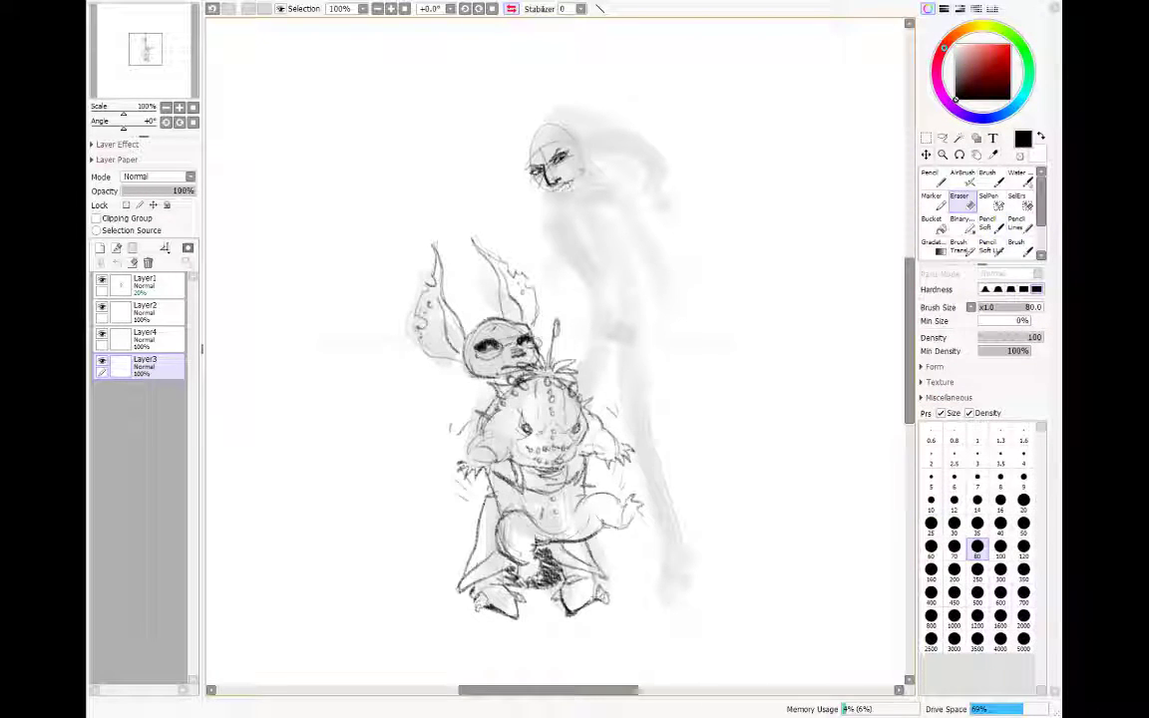
key("n")
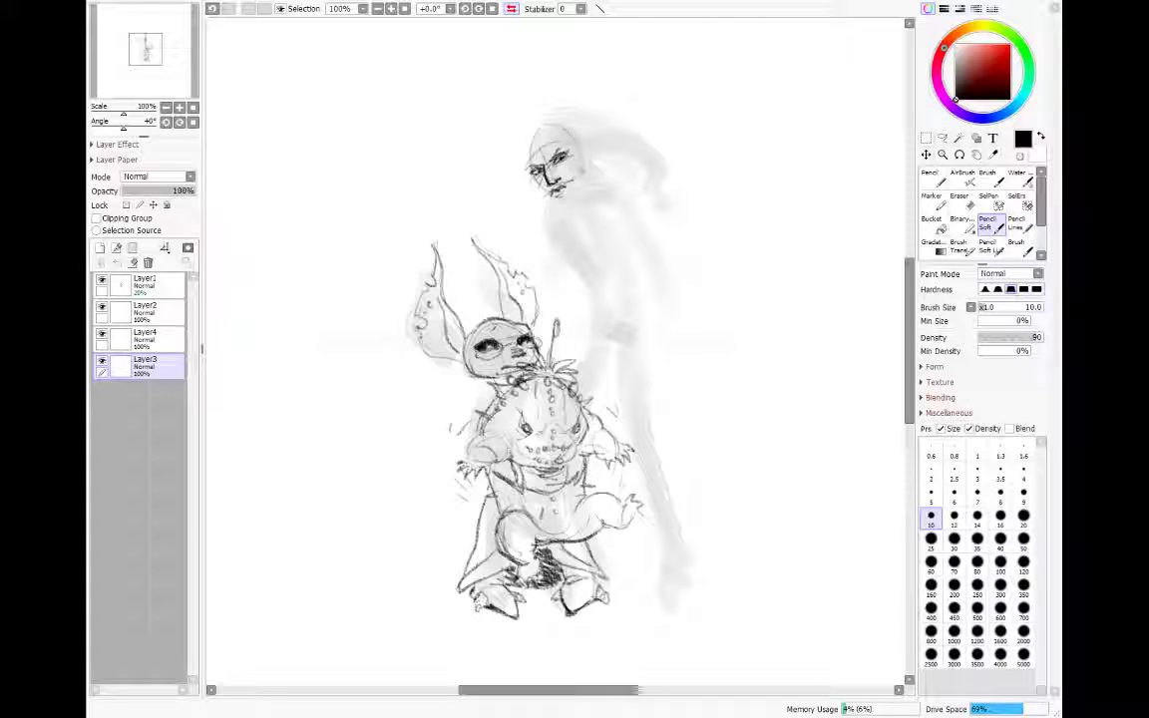
Step: Draw an angular jaw ending in a pointed chin and add long pointed ears to the tall figure's head
key("End")
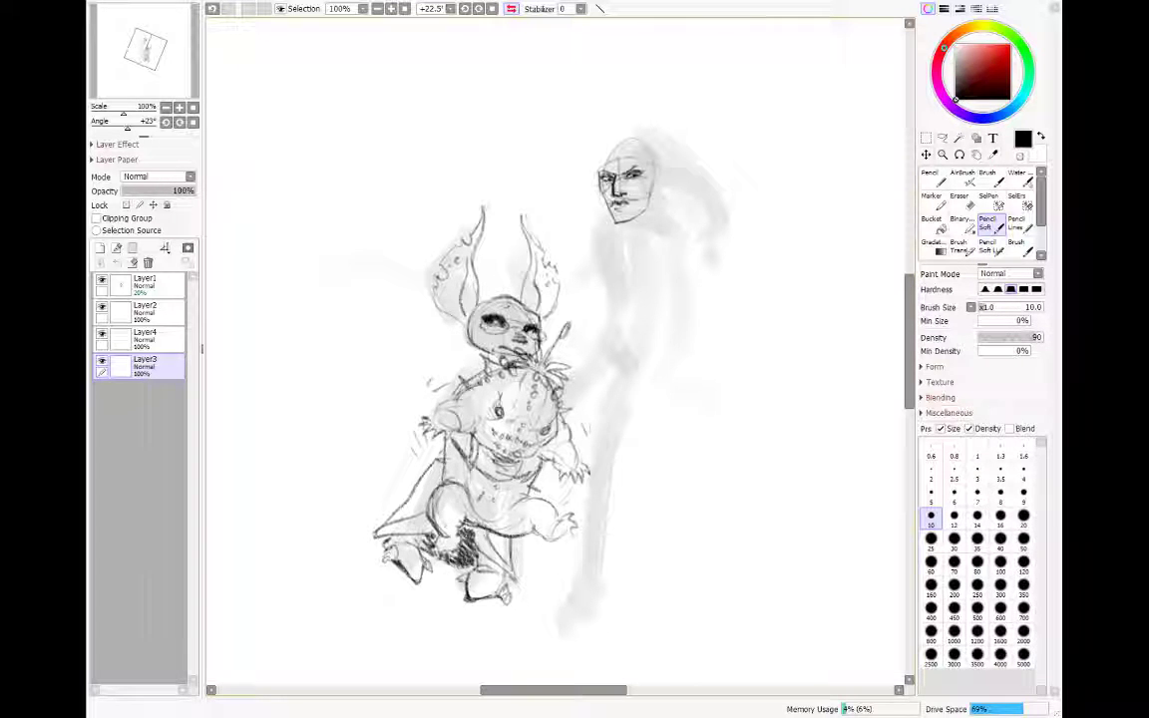
mouse_move(656, 167)
left_mouse_down()
mouse_move(688, 155)
mouse_move(660, 182)
mouse_move(581, 169)
left_mouse_up()
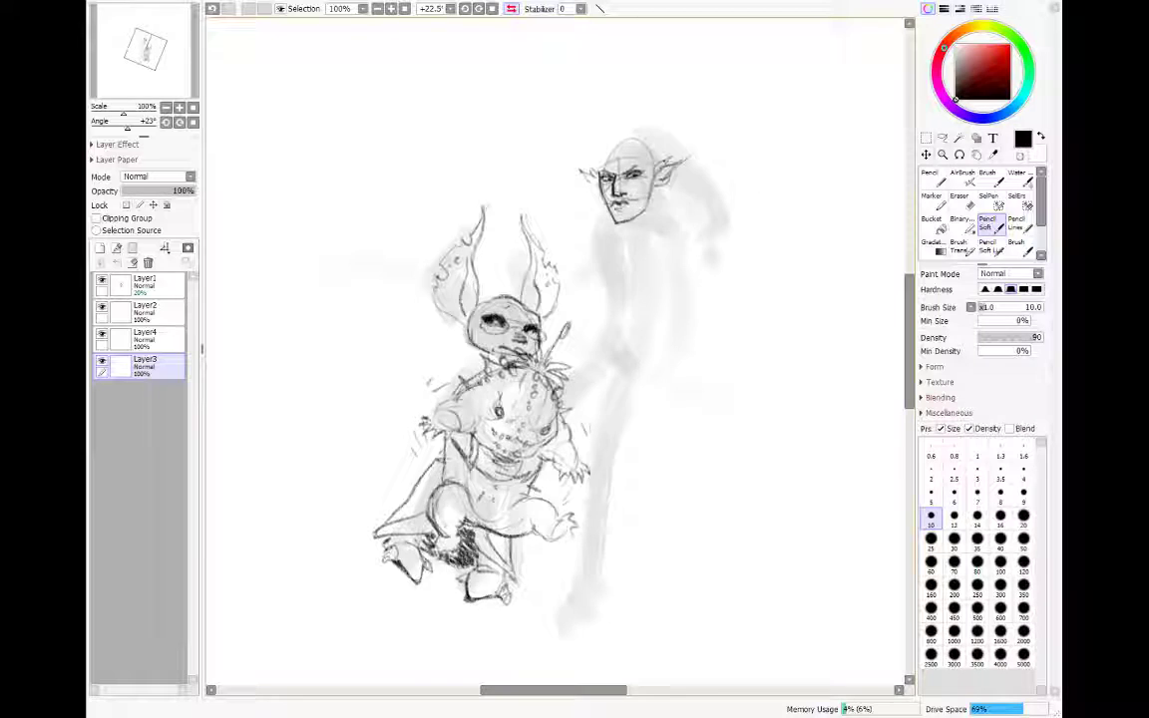
key("Home")
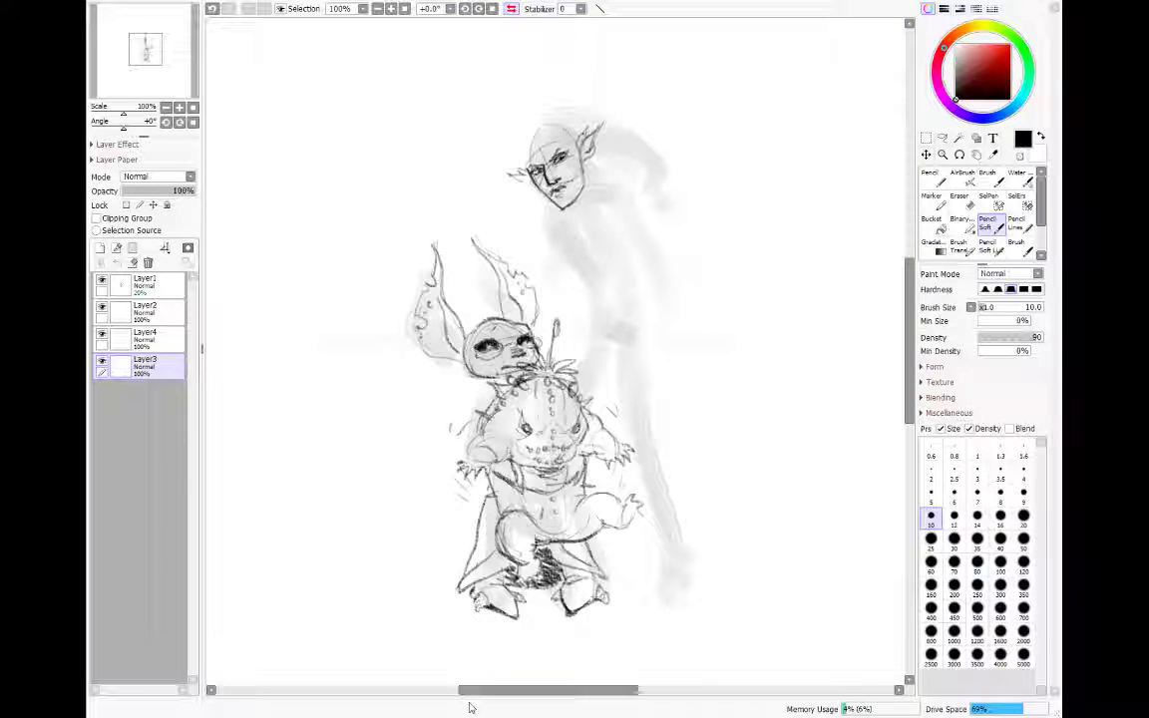
Step: Rotate the tall figure's head slightly clockwise with a free transform and reposition it over the block-in
key("ctrl+t")
mouse_move(576, 202)
left_mouse_down()
mouse_move(615, 206)
mouse_move(598, 221)
mouse_move(587, 205)
left_mouse_up()
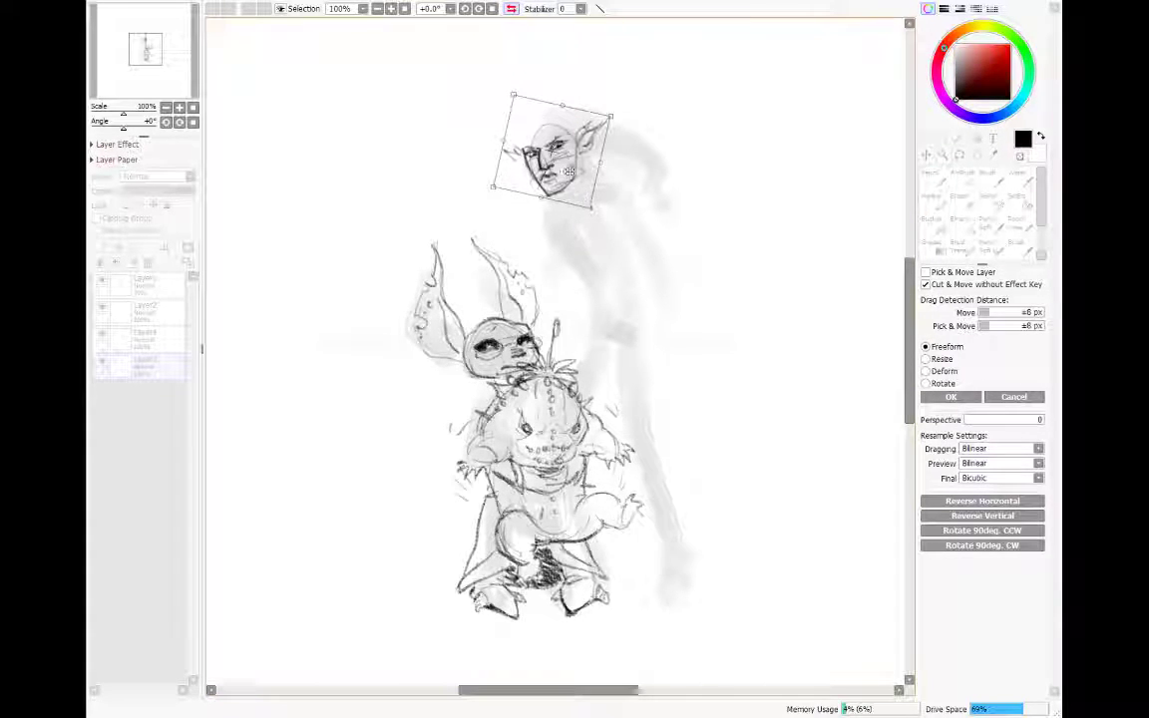
left_click(936, 402)
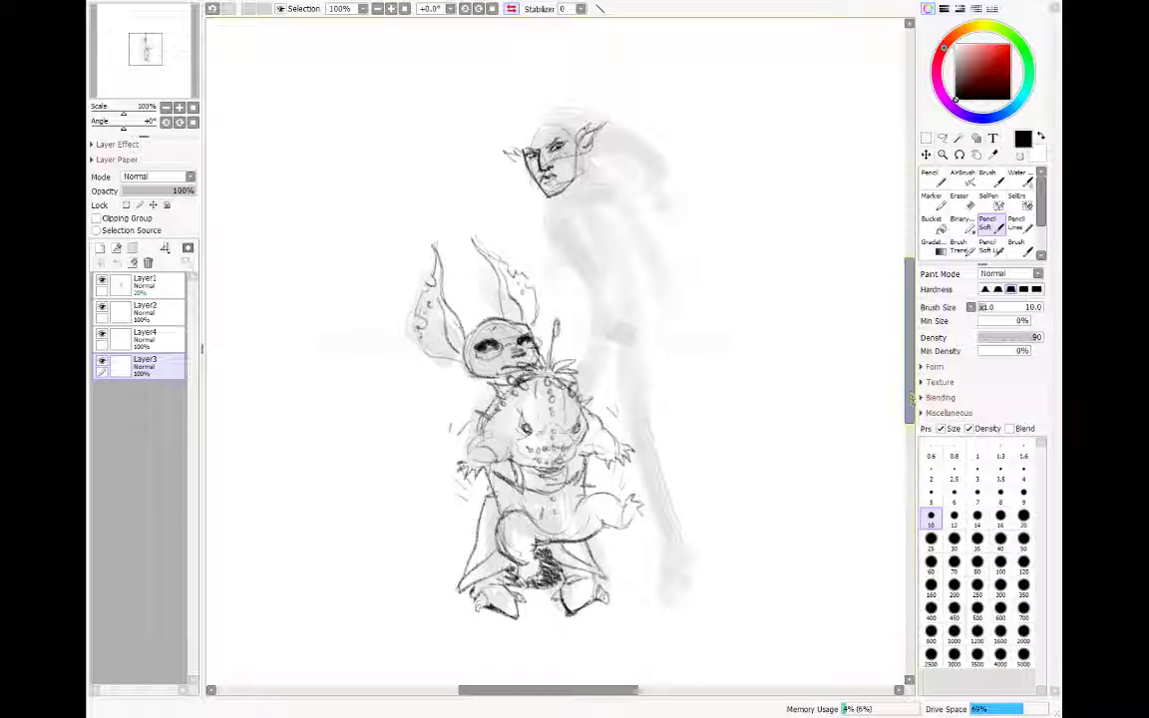
Step: Delete the layer holding the head's guide lines and add a small beard to the tall figure's chin
left_click(149, 340)
left_click(147, 262)
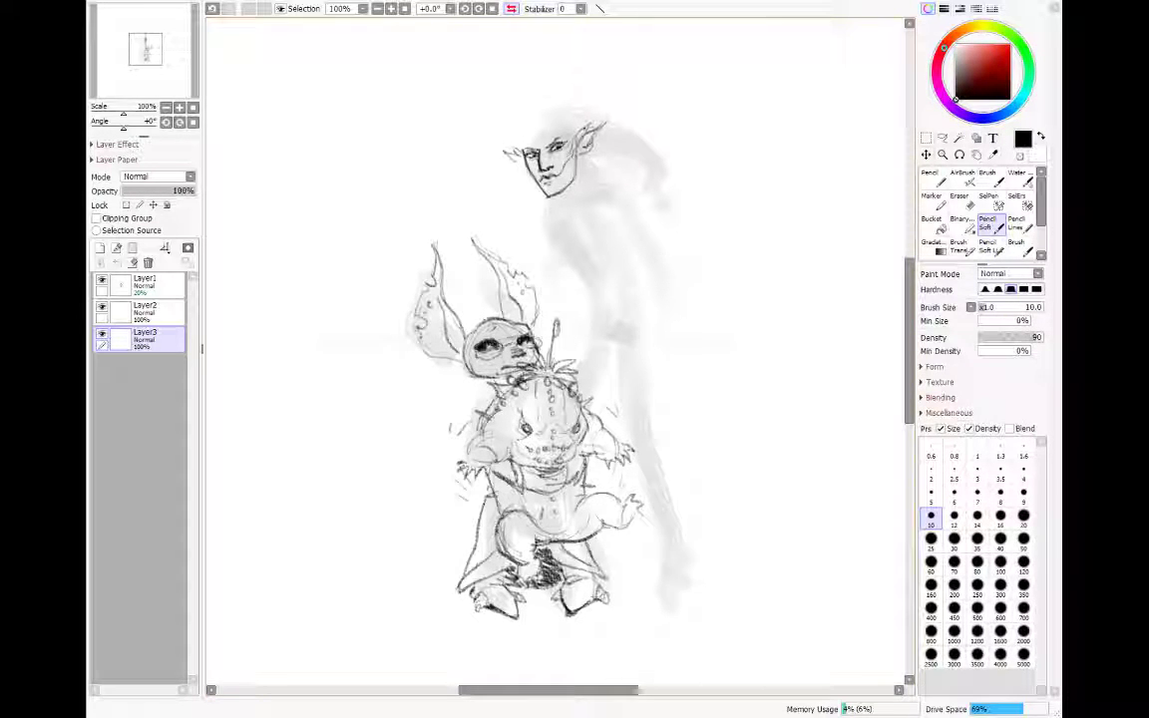
key("ctrl+z")
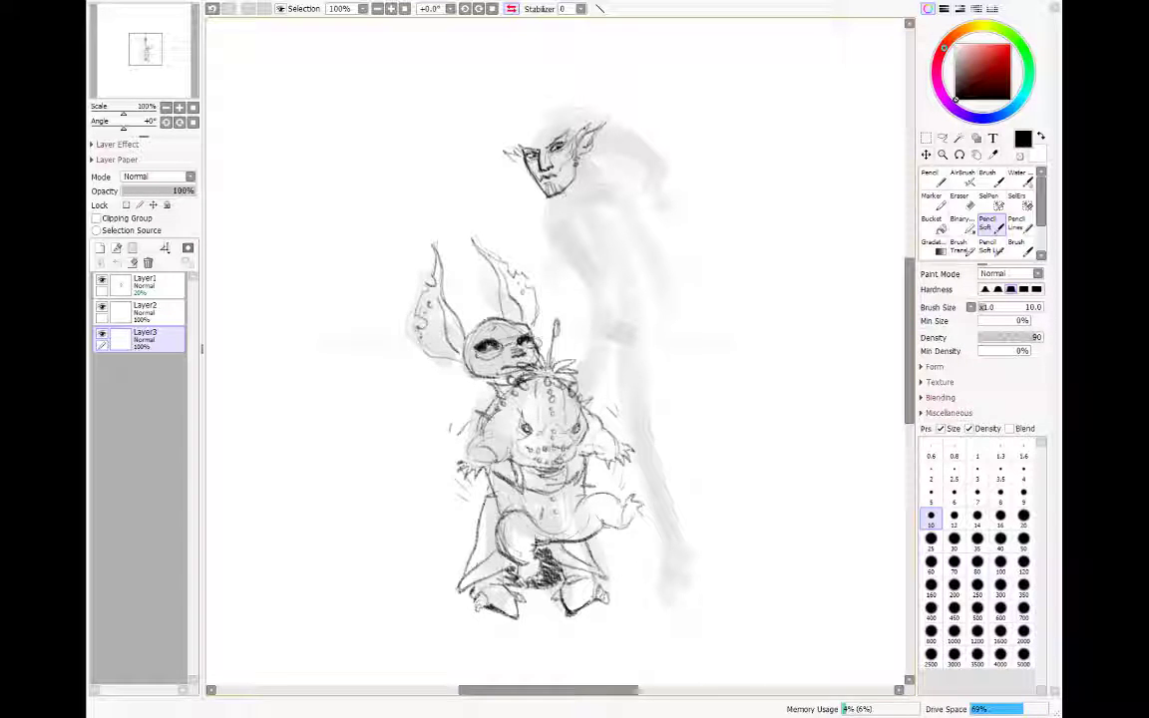
Step: Sketch the tall figure's neck and collar line, sloping shoulders and rounded shoulder joints beneath the head
left_click_drag(564, 194, 578, 209)
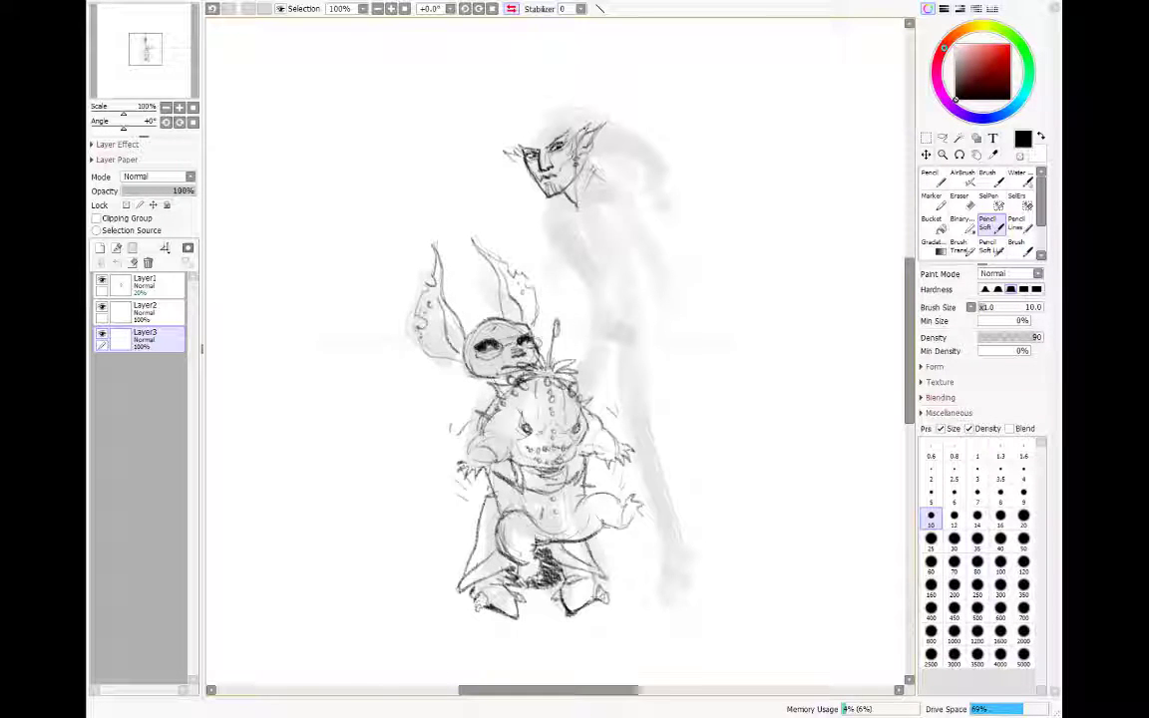
left_click_drag(590, 169, 627, 187)
left_click_drag(545, 196, 532, 220)
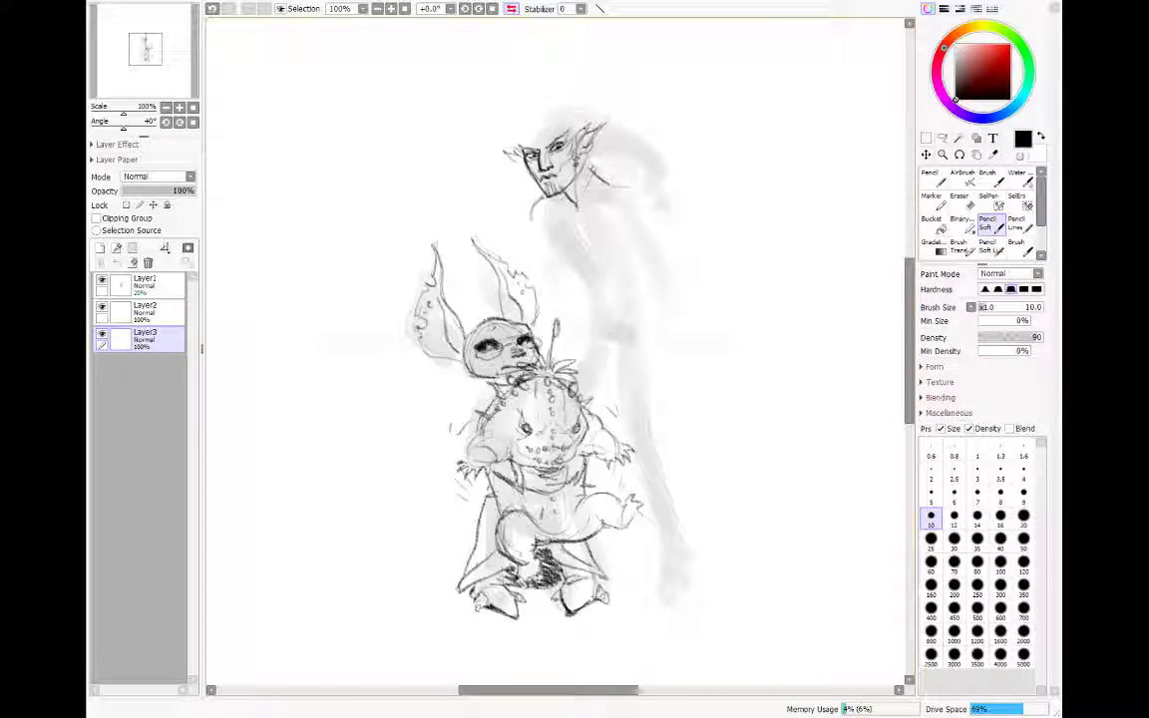
key("ctrl+z")
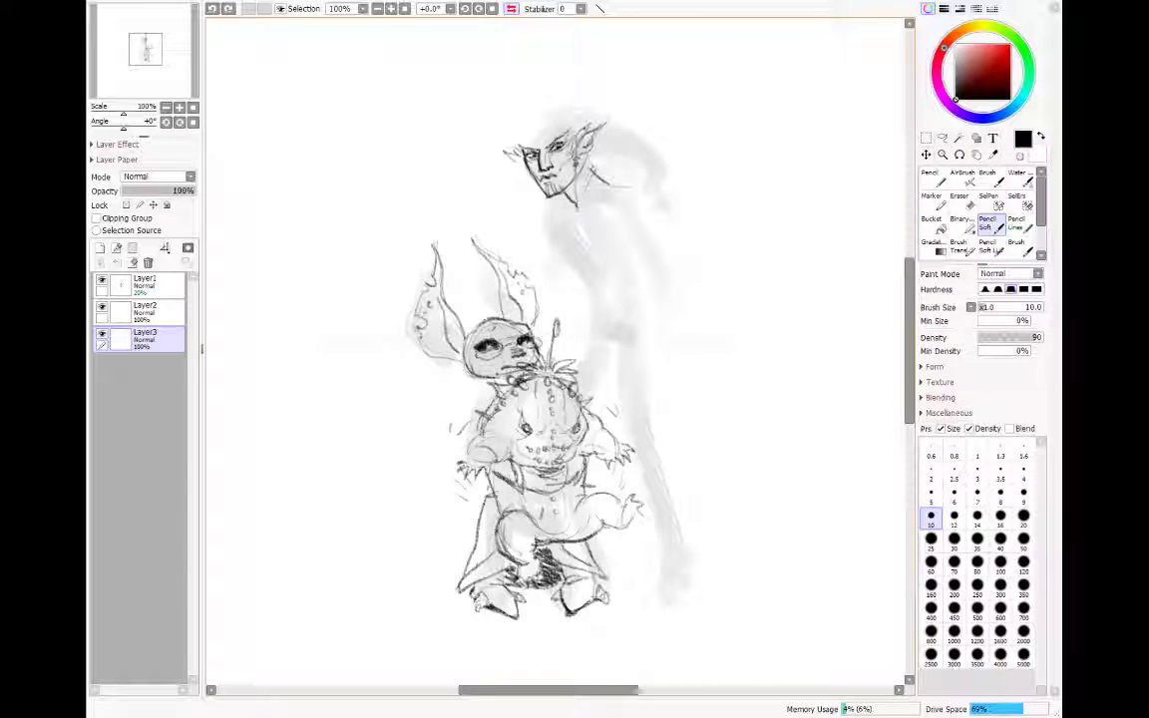
left_click_drag(565, 202, 540, 236)
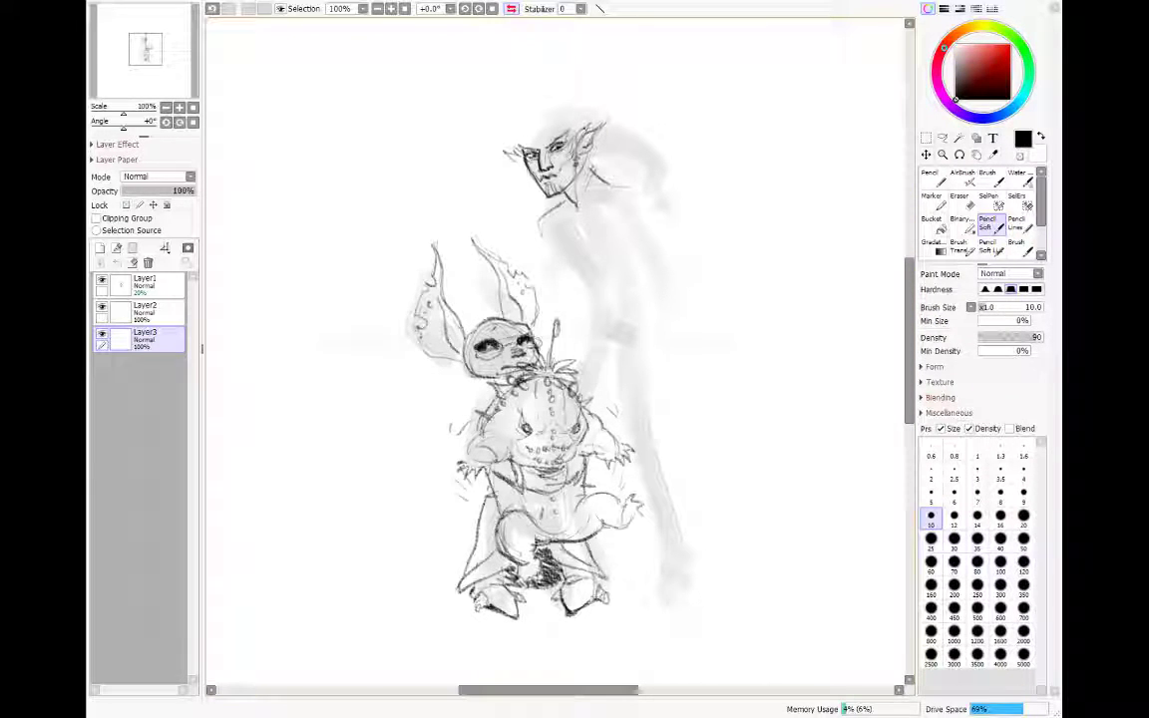
mouse_move(612, 186)
left_mouse_down()
mouse_move(634, 182)
mouse_move(653, 215)
left_mouse_up()
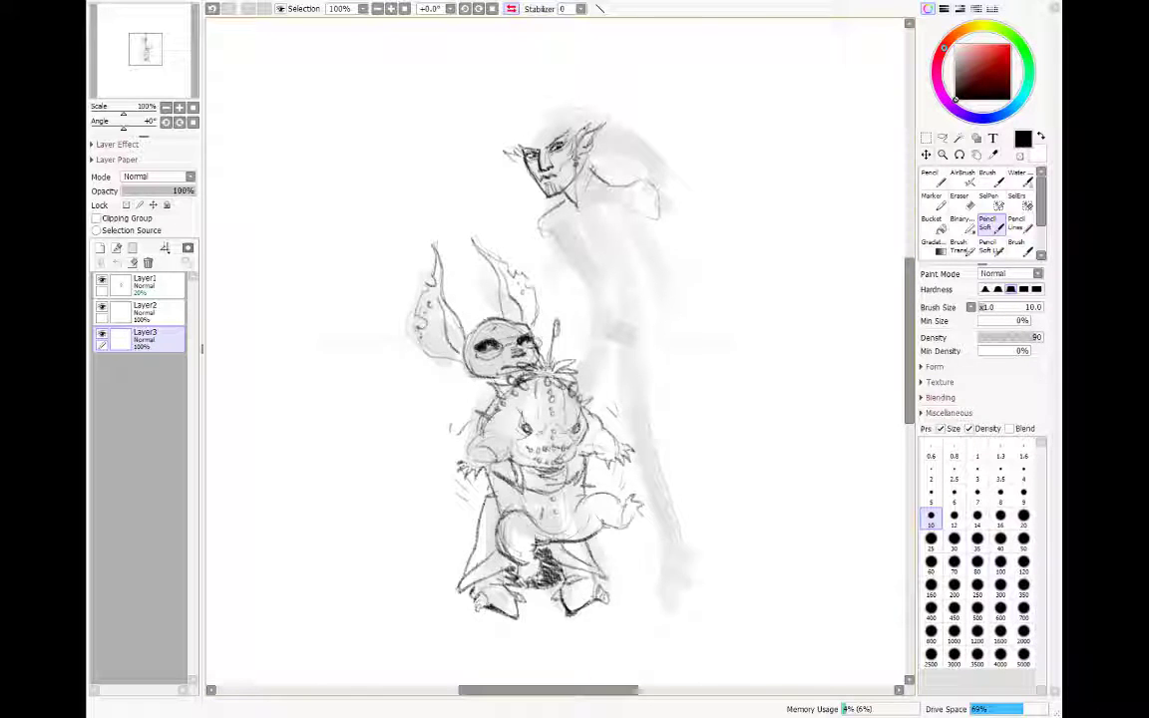
Step: Outline both sides of the tall figure's torso down to a curved waistline, and start the outer hip and thigh
mouse_move(547, 217)
left_mouse_down()
mouse_move(606, 292)
mouse_move(608, 324)
left_mouse_up()
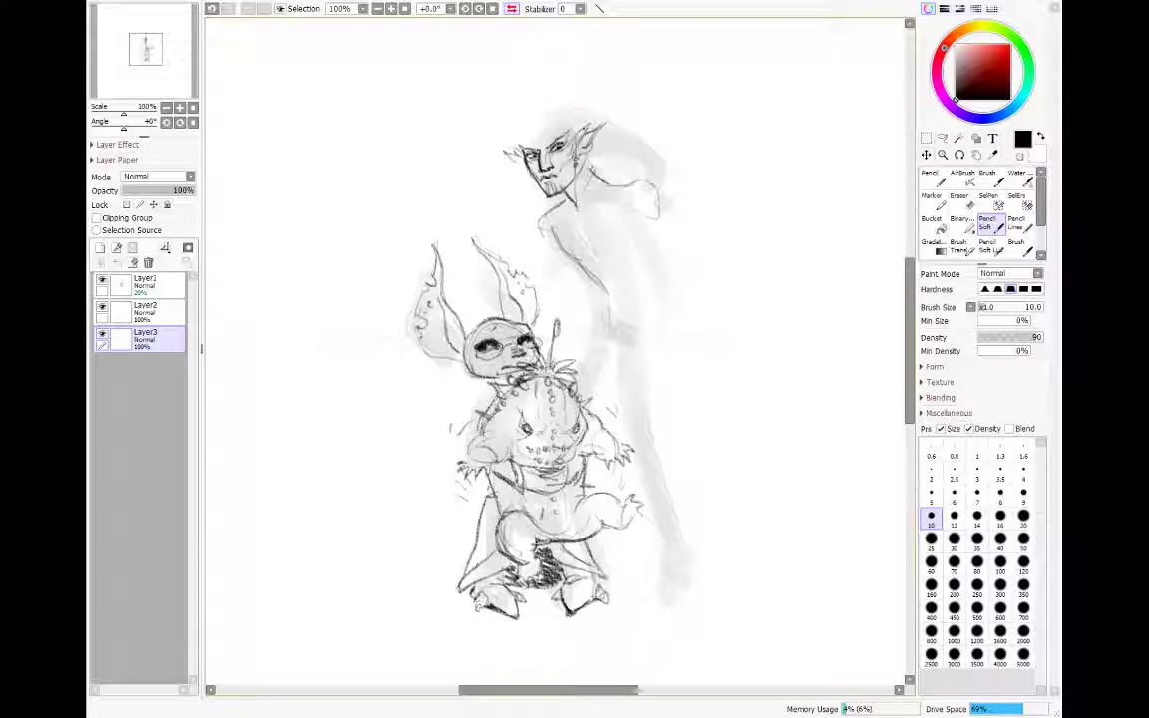
left_click_drag(648, 221, 662, 304)
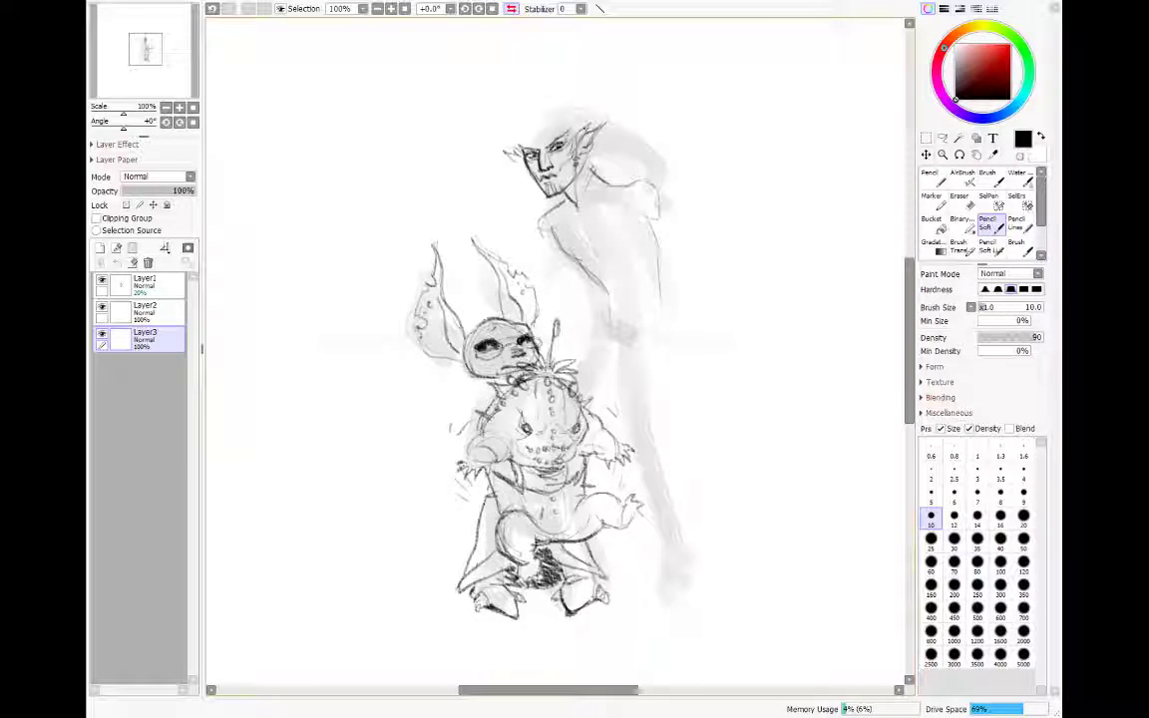
mouse_move(552, 230)
left_mouse_down()
mouse_move(595, 271)
mouse_move(601, 325)
mouse_move(655, 323)
mouse_move(660, 387)
left_mouse_up()
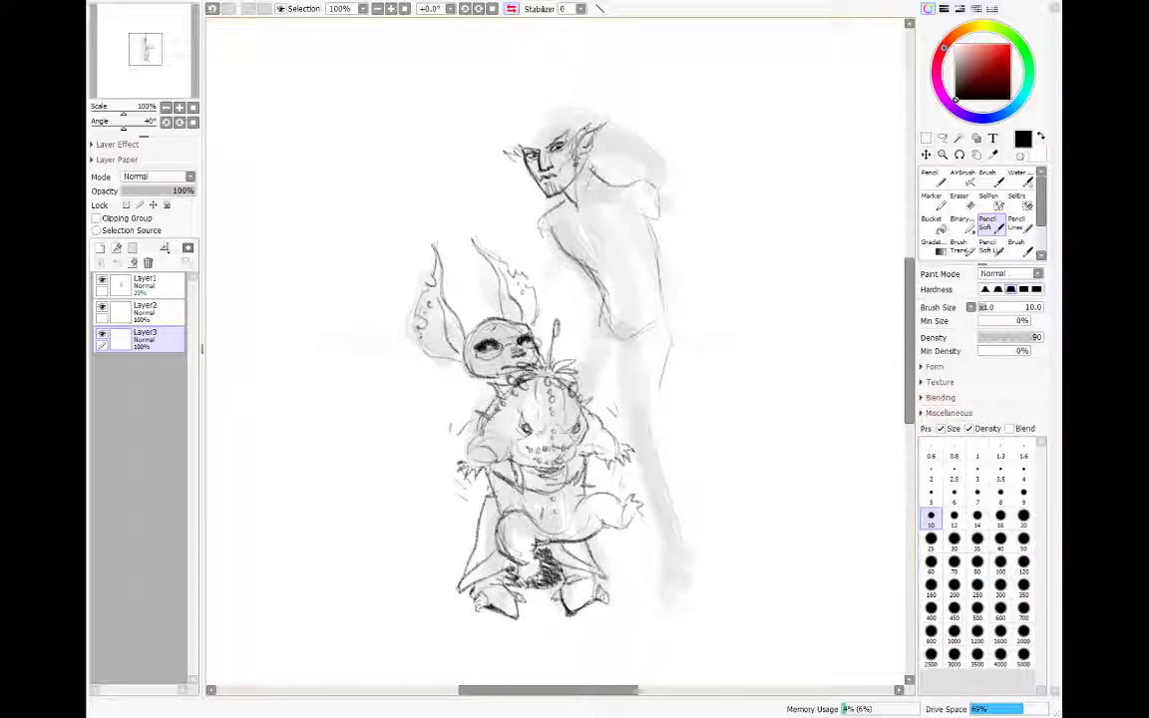
Step: Sketch the tall figure's outer arm bent at the elbow, with the forearm returning to the hip
mouse_move(660, 194)
left_mouse_down()
mouse_move(659, 217)
mouse_move(699, 260)
left_mouse_up()
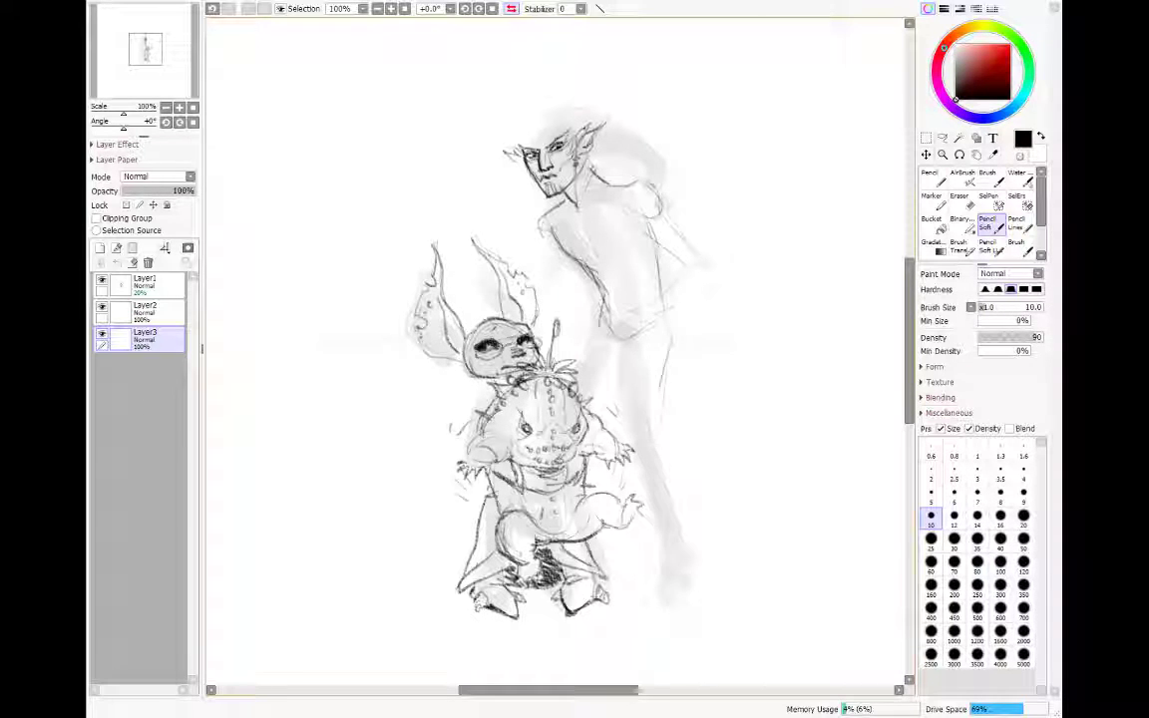
left_click_drag(710, 269, 663, 311)
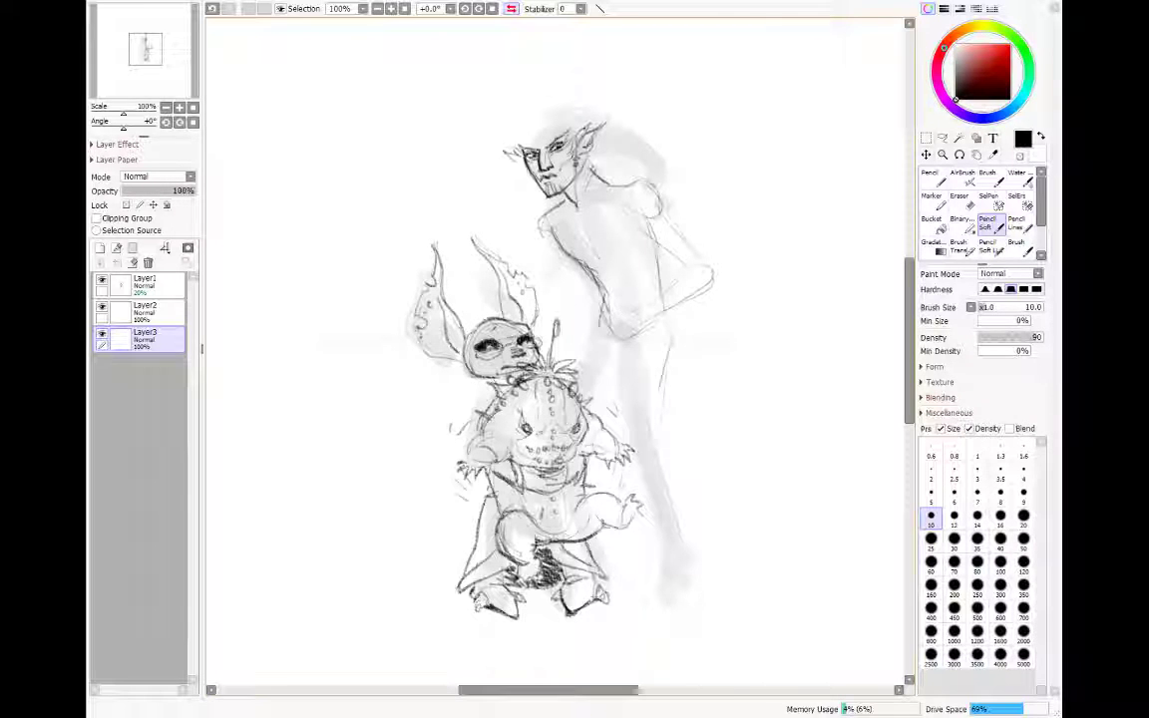
key("e")
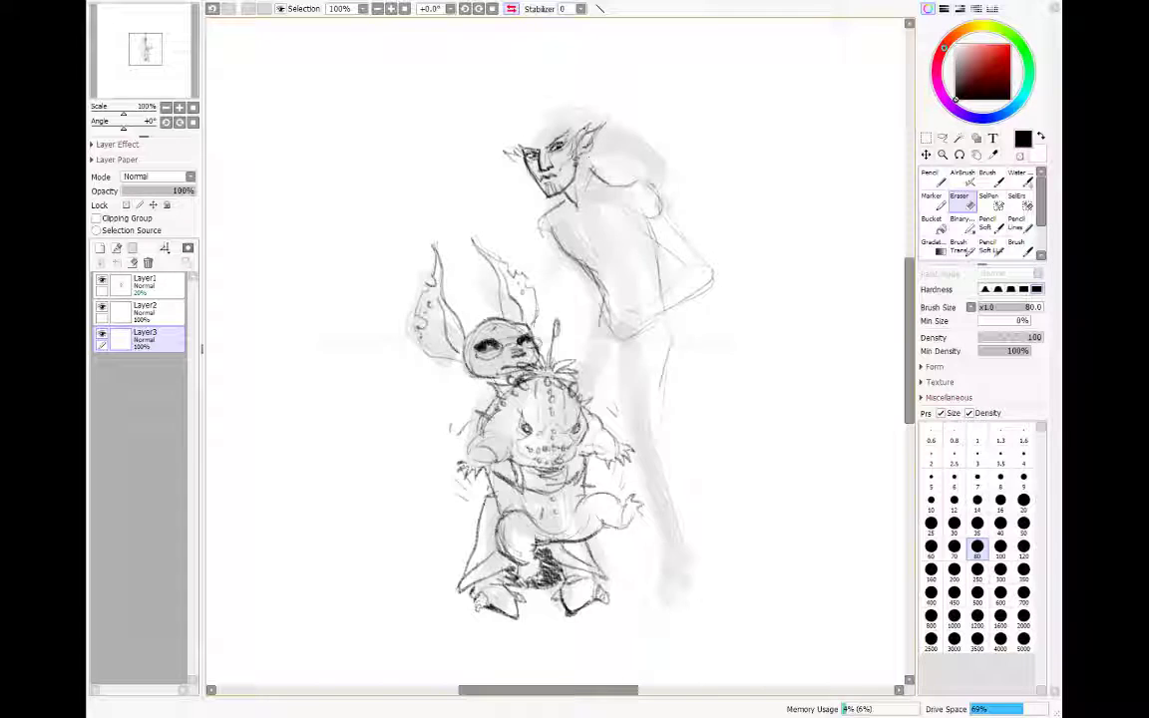
key("n")
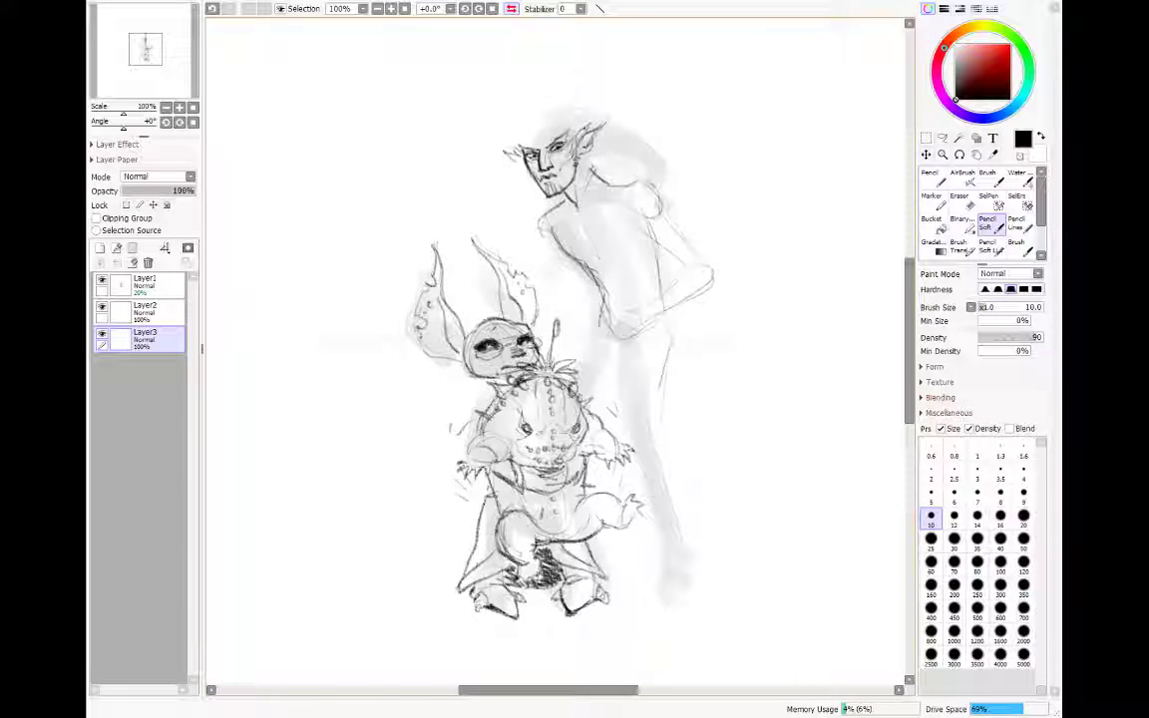
Step: Sketch long hair swept up from the tall figure's forehead, with loose strands streaming out behind the head and shoulder
mouse_move(524, 133)
left_mouse_down()
mouse_move(528, 149)
mouse_move(517, 137)
mouse_move(529, 98)
mouse_move(571, 84)
left_mouse_up()
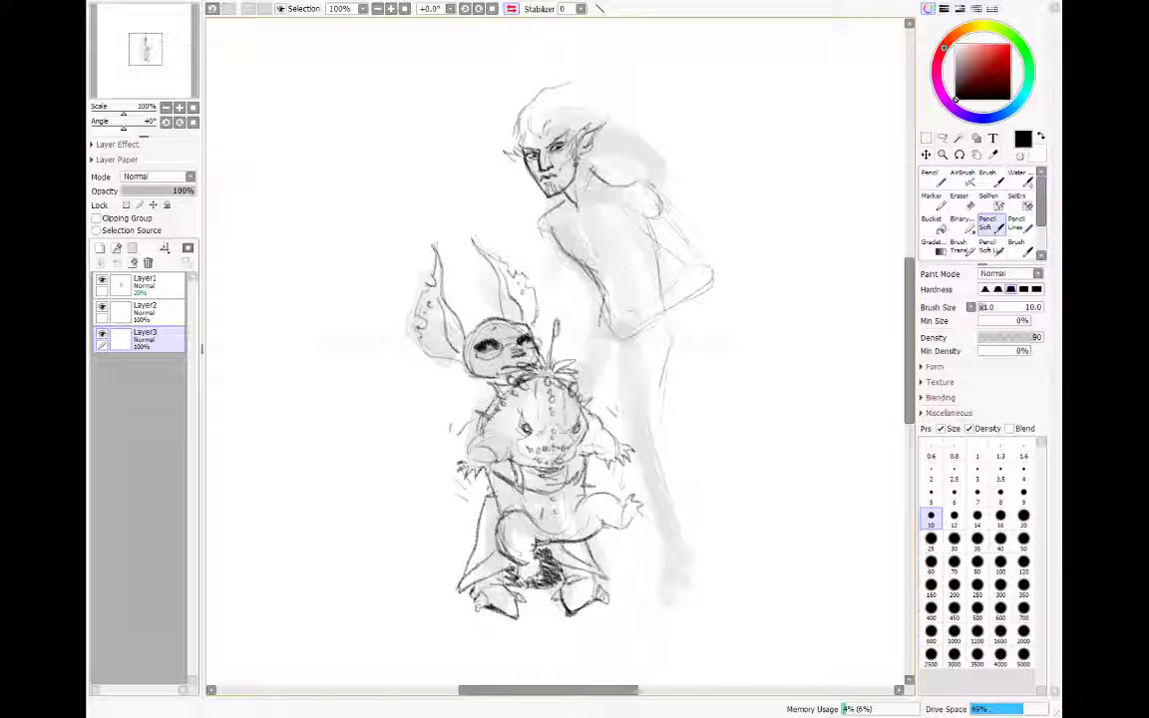
mouse_move(530, 122)
left_mouse_down()
mouse_move(572, 87)
mouse_move(658, 114)
mouse_move(597, 129)
mouse_move(691, 158)
left_mouse_up()
left_click_drag(597, 143, 618, 132)
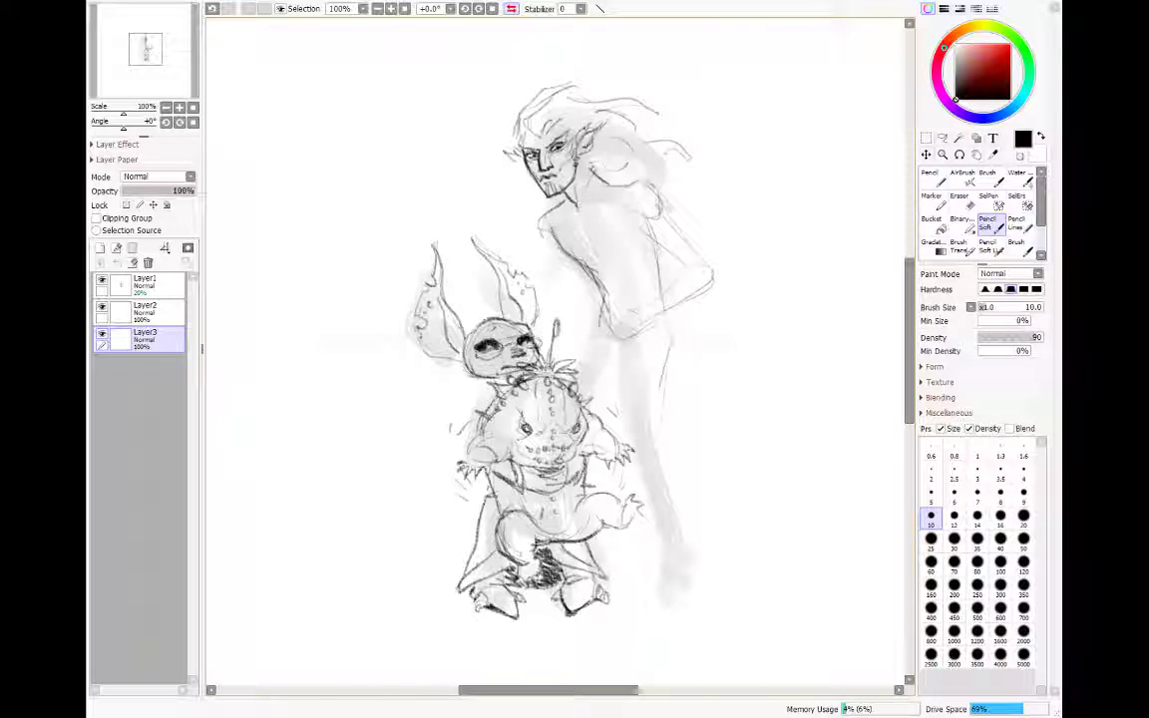
mouse_move(604, 140)
left_mouse_down()
mouse_move(646, 160)
mouse_move(692, 147)
mouse_move(698, 184)
left_mouse_up()
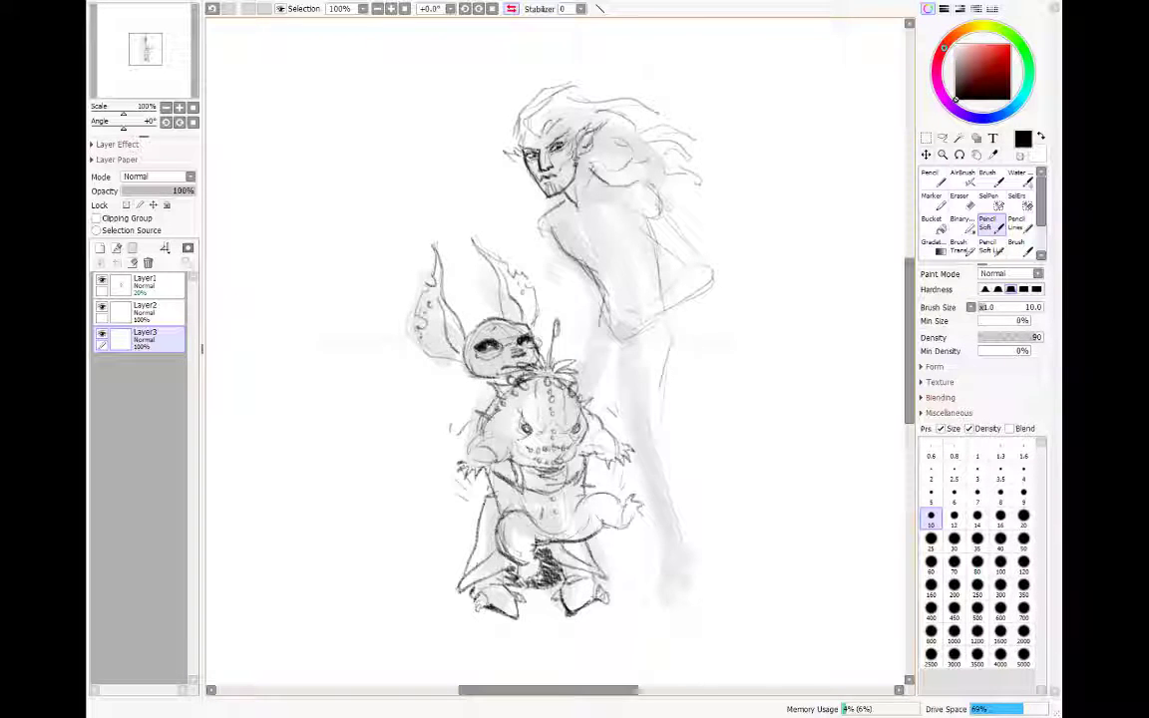
Step: Mirror the canvas view, detail the tall figure's round shoulder joint and wrapped bent arm, and firm up the hip and thigh outlines
key("h")
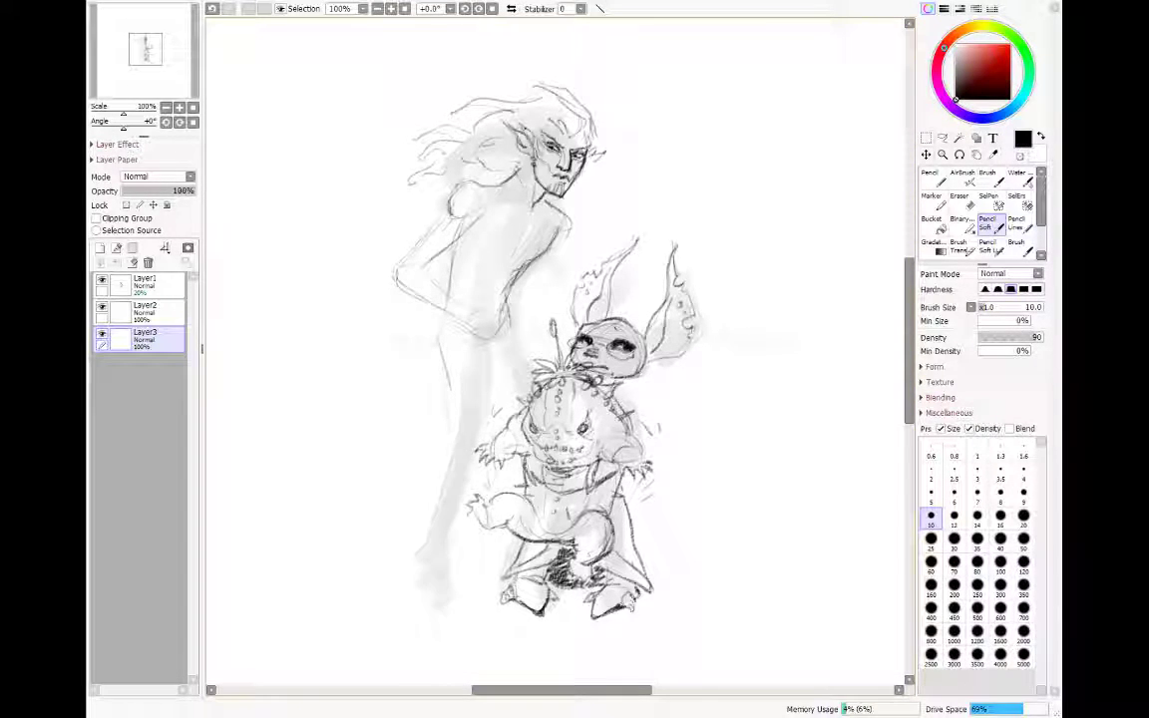
left_click_drag(455, 206, 469, 194)
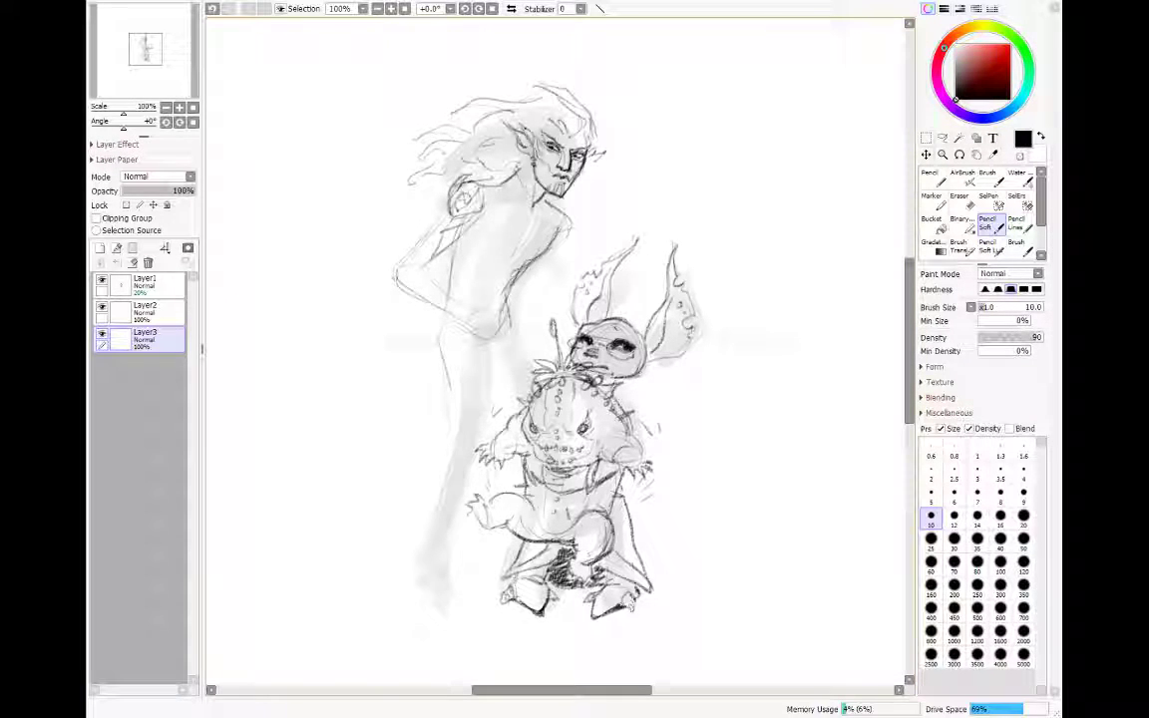
left_click_drag(454, 217, 428, 262)
mouse_move(451, 211)
left_mouse_down()
mouse_move(415, 266)
mouse_move(390, 275)
mouse_move(468, 307)
mouse_move(443, 301)
left_mouse_up()
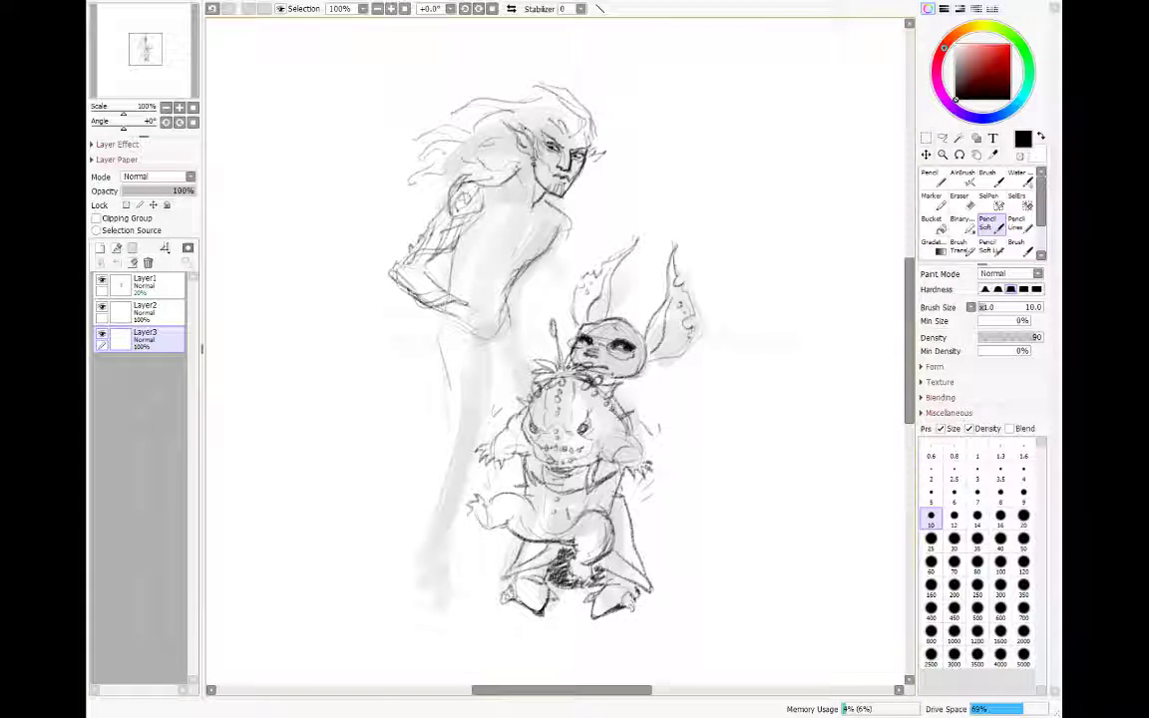
mouse_move(447, 326)
left_mouse_down()
mouse_move(433, 351)
mouse_move(462, 454)
left_mouse_up()
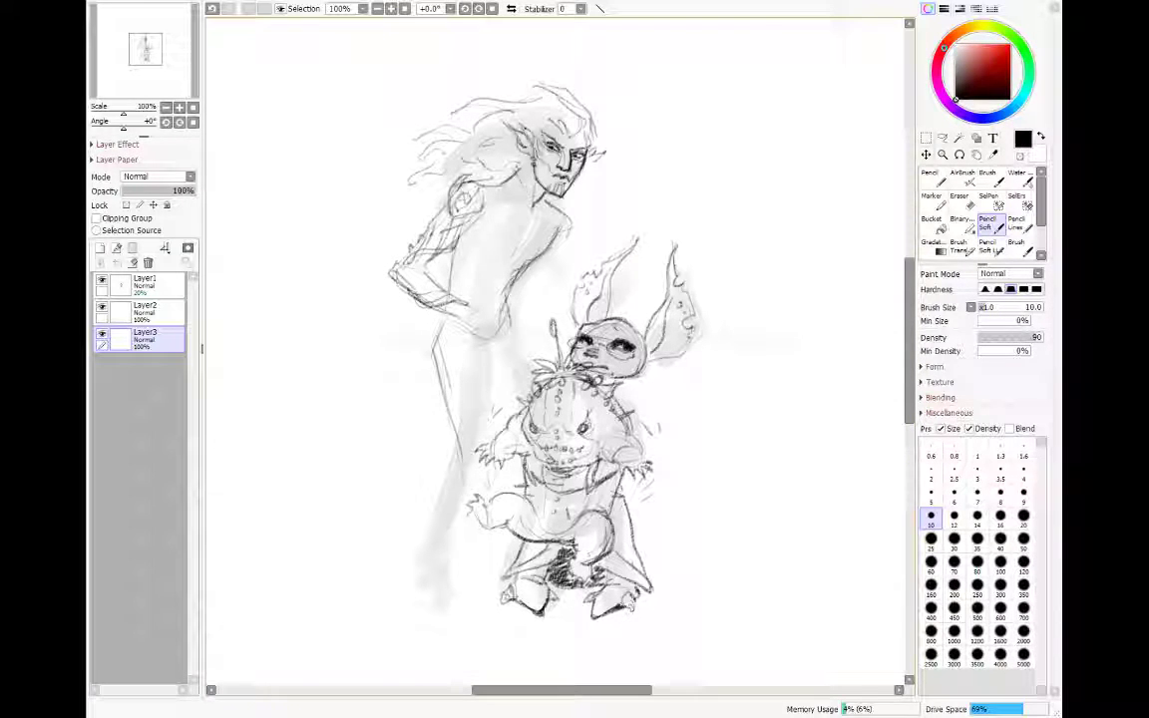
mouse_move(434, 333)
left_mouse_down()
mouse_move(445, 391)
mouse_move(437, 373)
mouse_move(505, 395)
left_mouse_up()
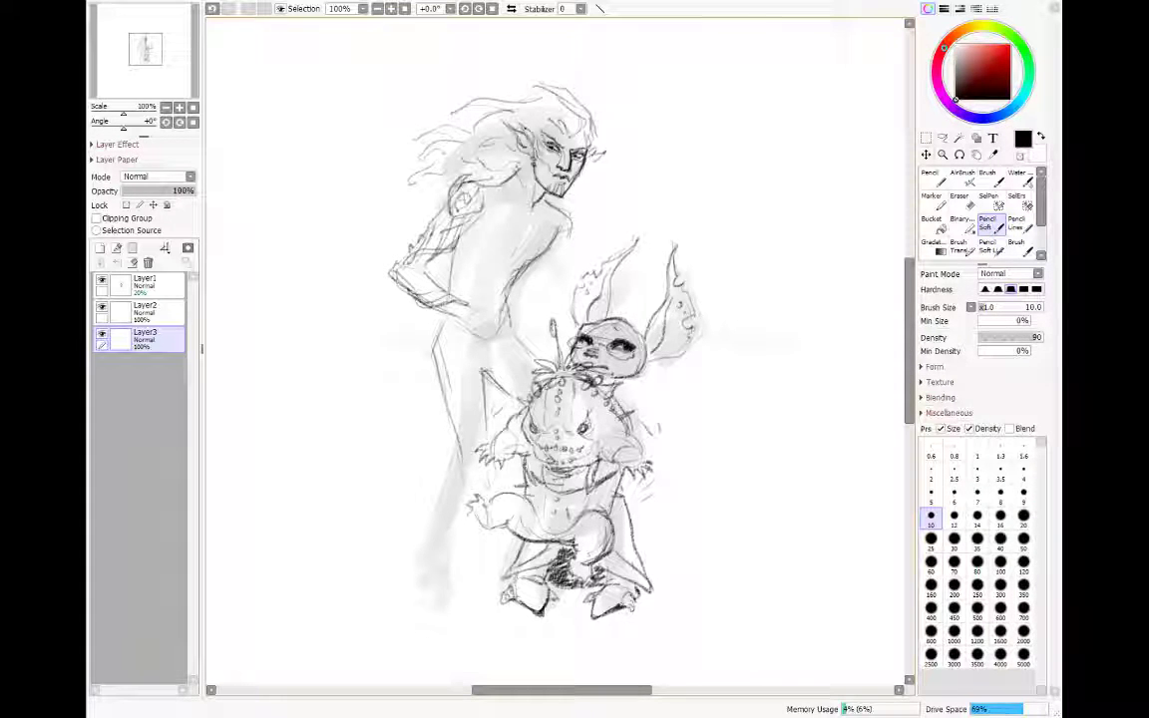
Step: Add small flowers and leaves to the tall figure's hair, and erase and redraw the mouth and chin using a size 35 eraser
mouse_move(532, 108)
left_mouse_down()
mouse_move(541, 97)
mouse_move(517, 102)
mouse_move(524, 111)
mouse_move(485, 108)
mouse_move(499, 113)
left_mouse_up()
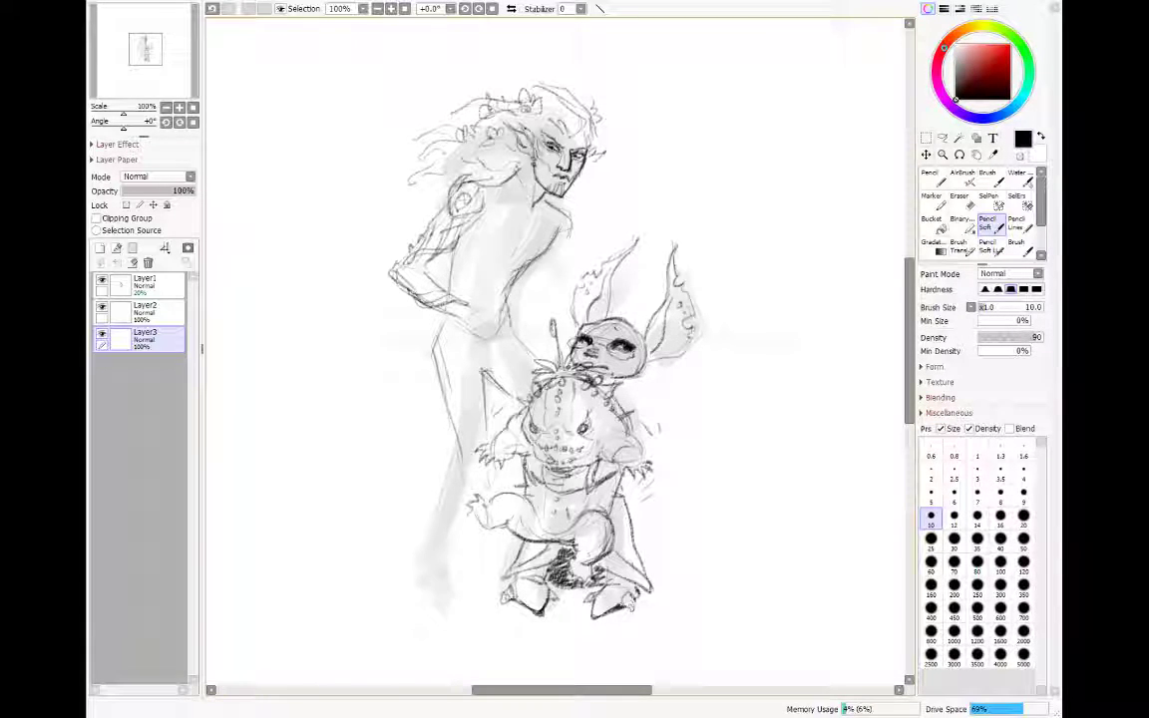
key("h")
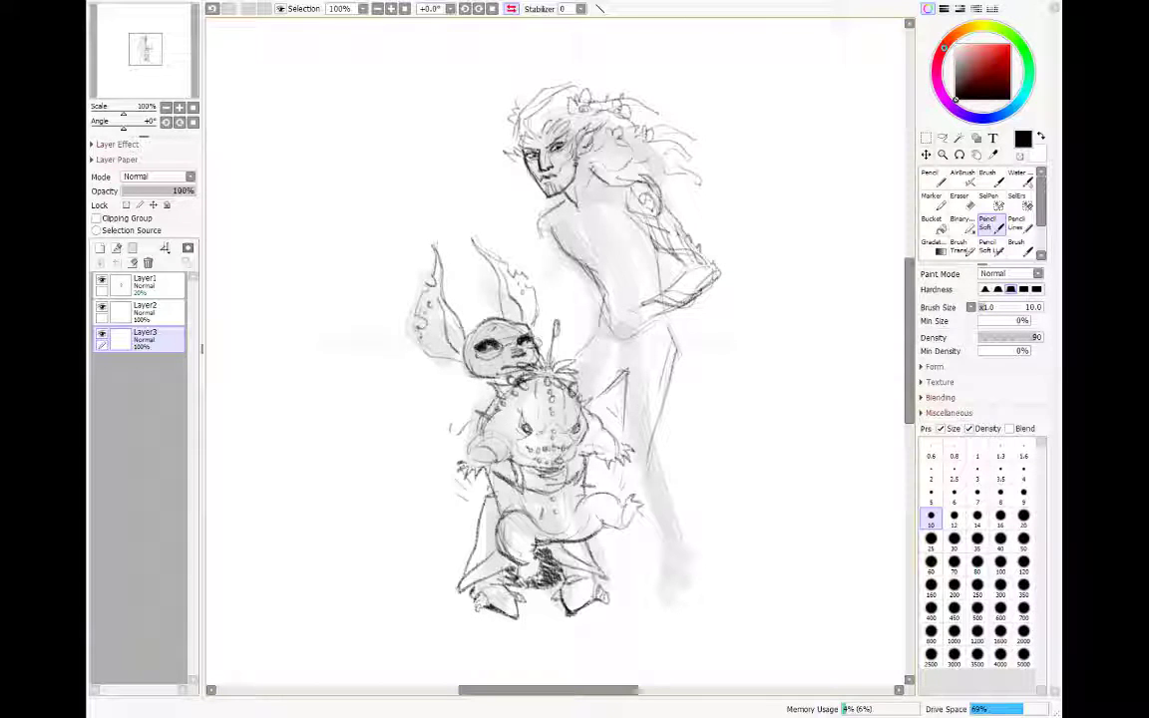
key("e")
left_click(976, 522)
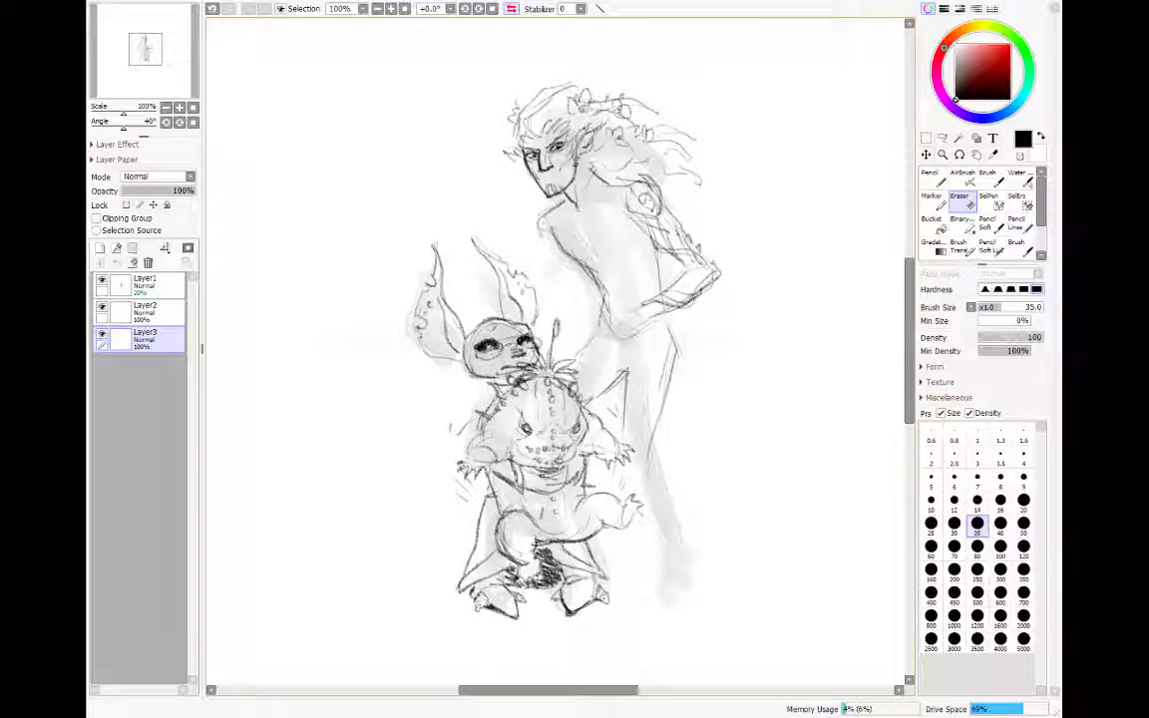
key("n")
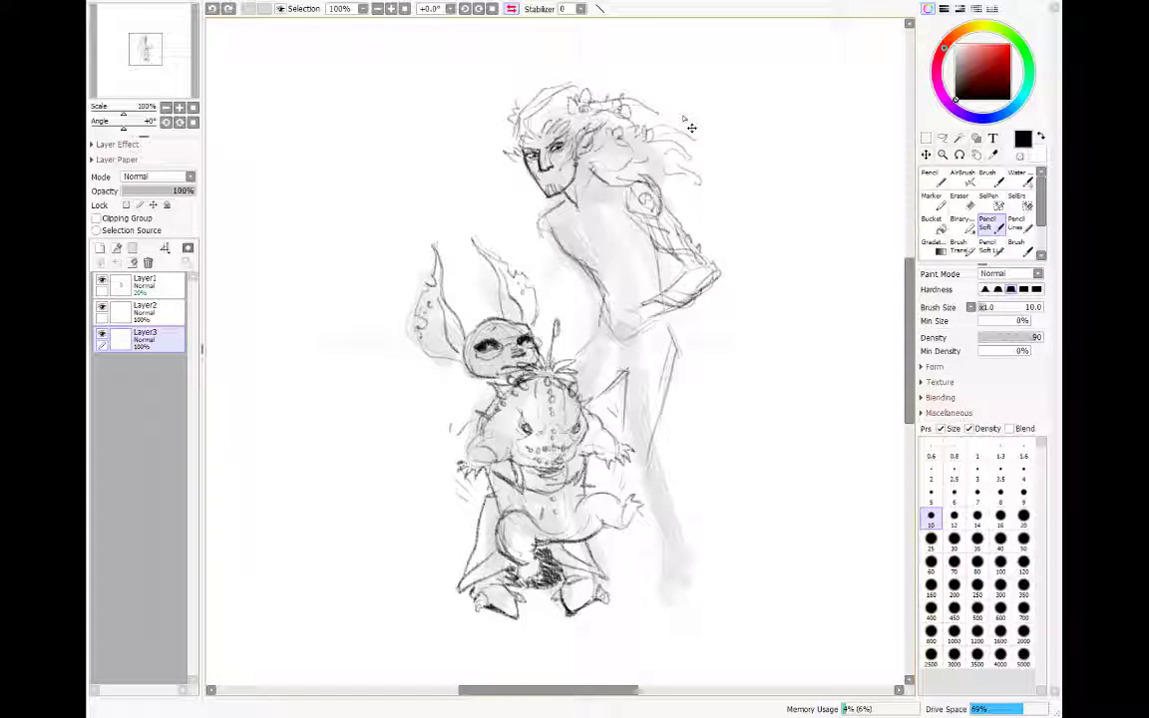
key("ctrl+z")
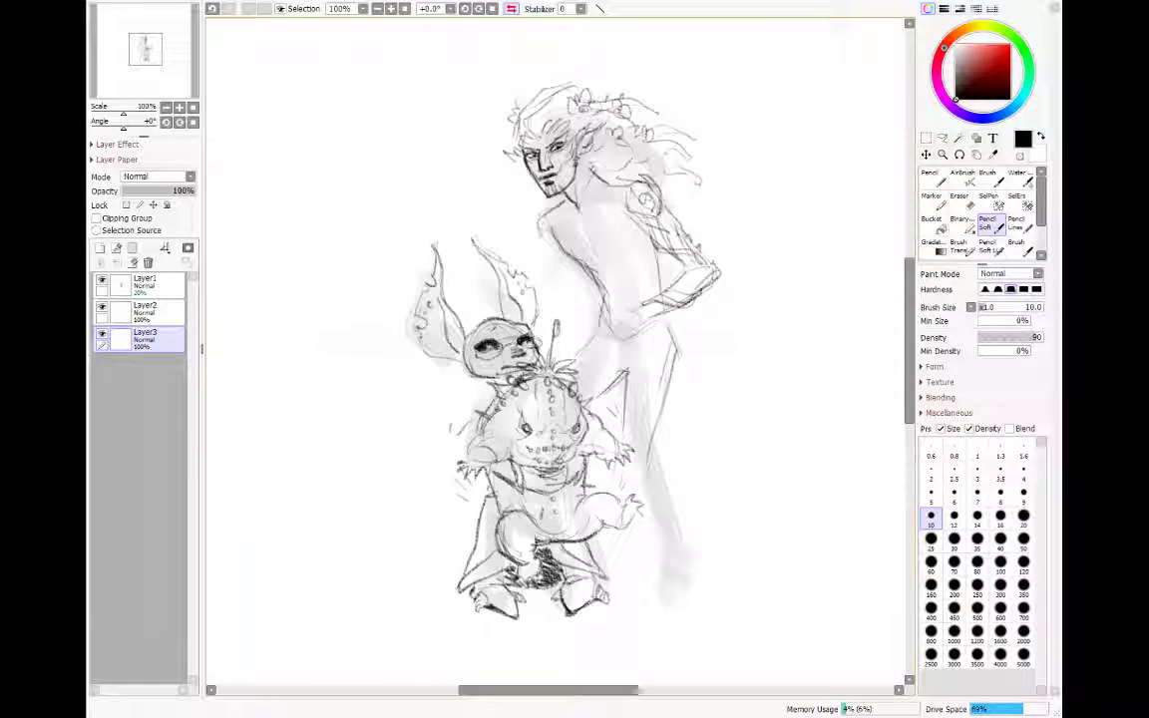
Step: Sketch the tall figure's lower leg down to the ankle and add the foot with a flat sole
left_click(926, 154)
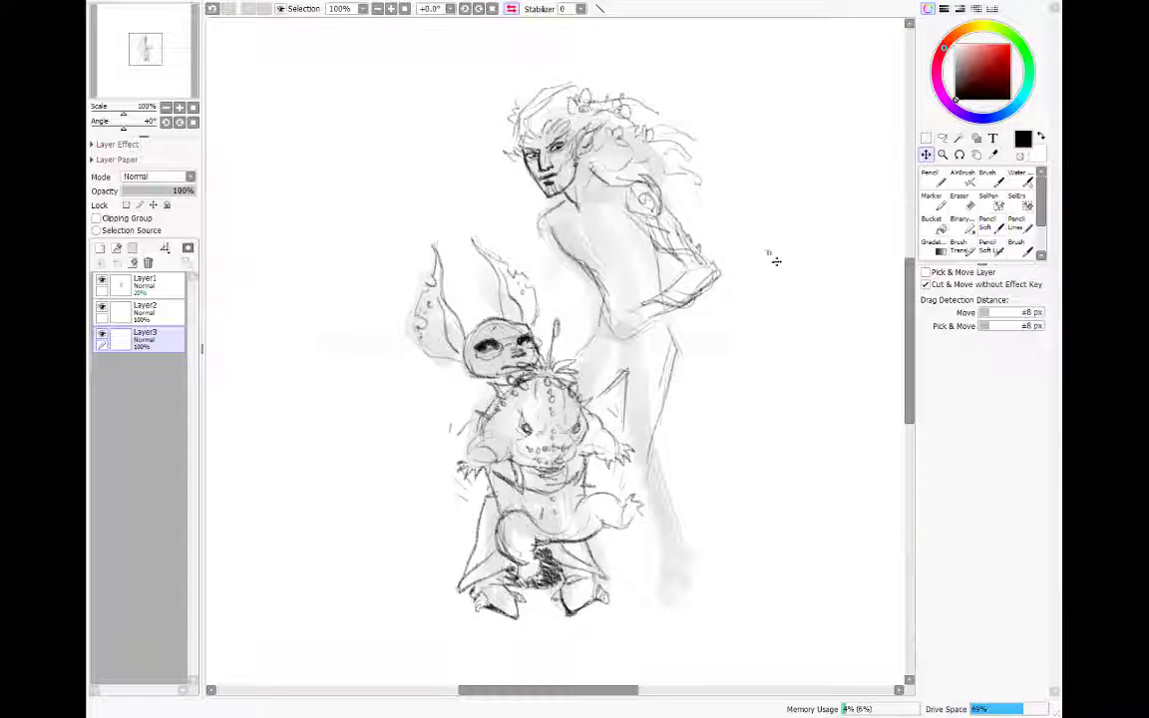
left_click(989, 224)
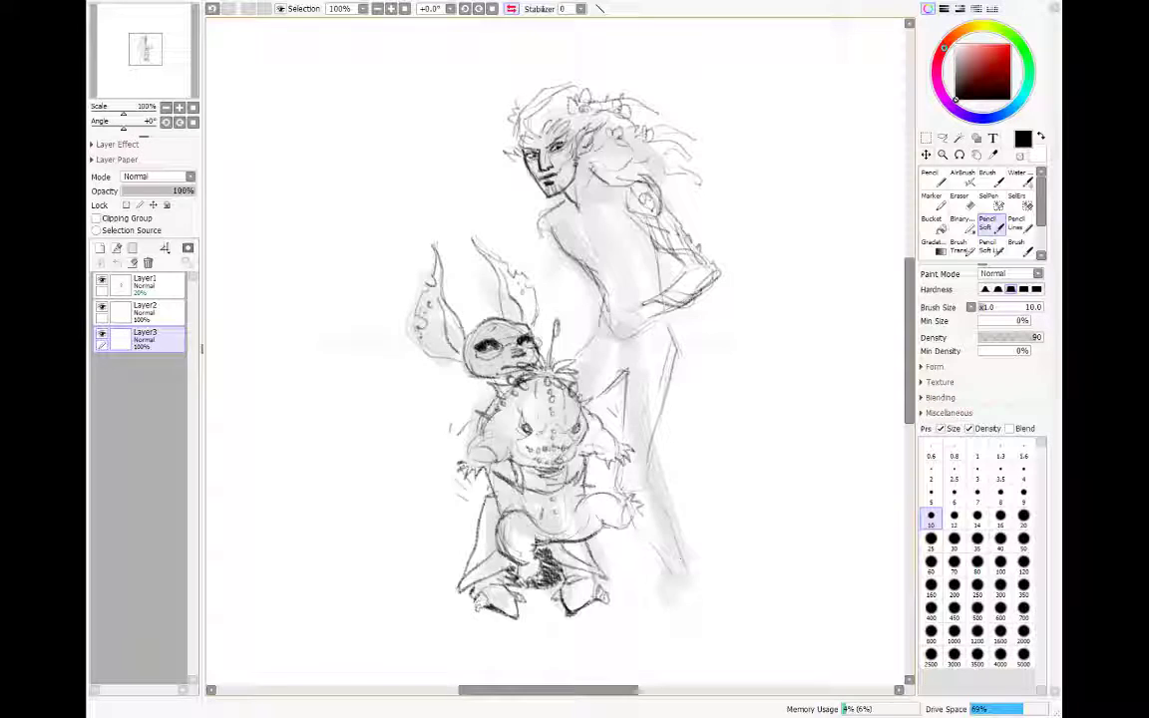
mouse_move(682, 623)
left_mouse_down()
mouse_move(655, 635)
mouse_move(703, 639)
left_mouse_up()
Step: Move the tall figure's drawing up slightly relative to the small figures and add a new layer above it
left_click(925, 156)
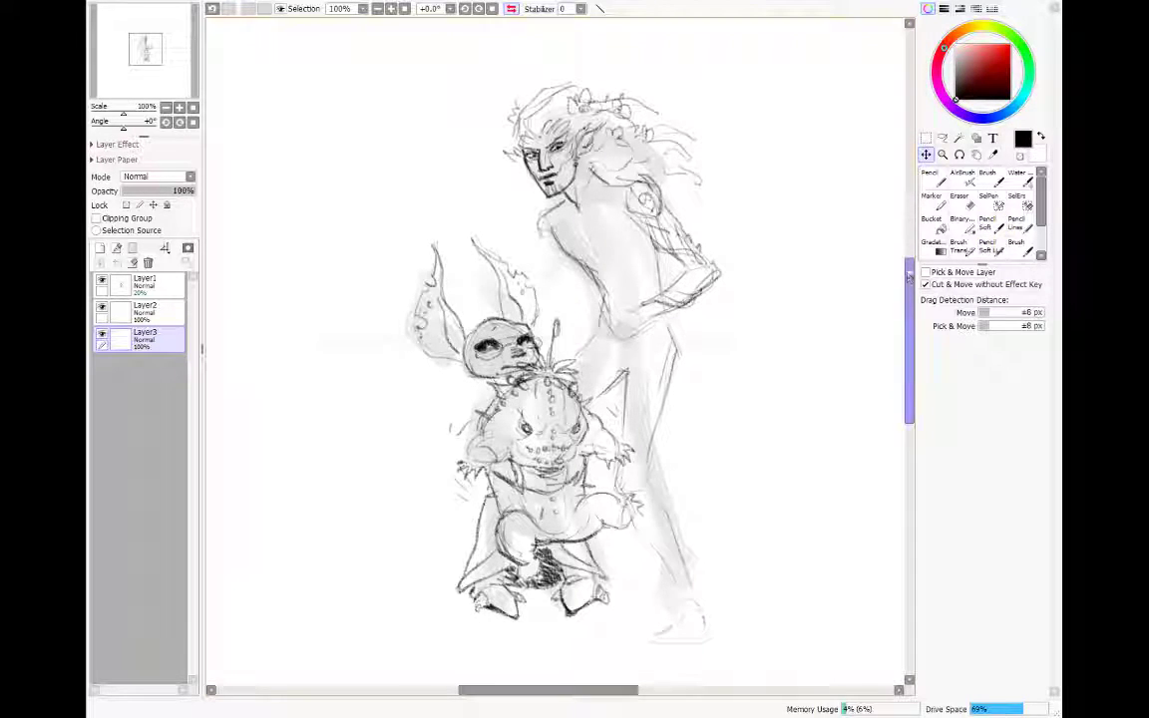
left_click_drag(909, 275, 908, 262)
mouse_move(664, 405)
left_mouse_down()
mouse_move(666, 369)
mouse_move(700, 342)
left_mouse_up()
left_click(992, 232)
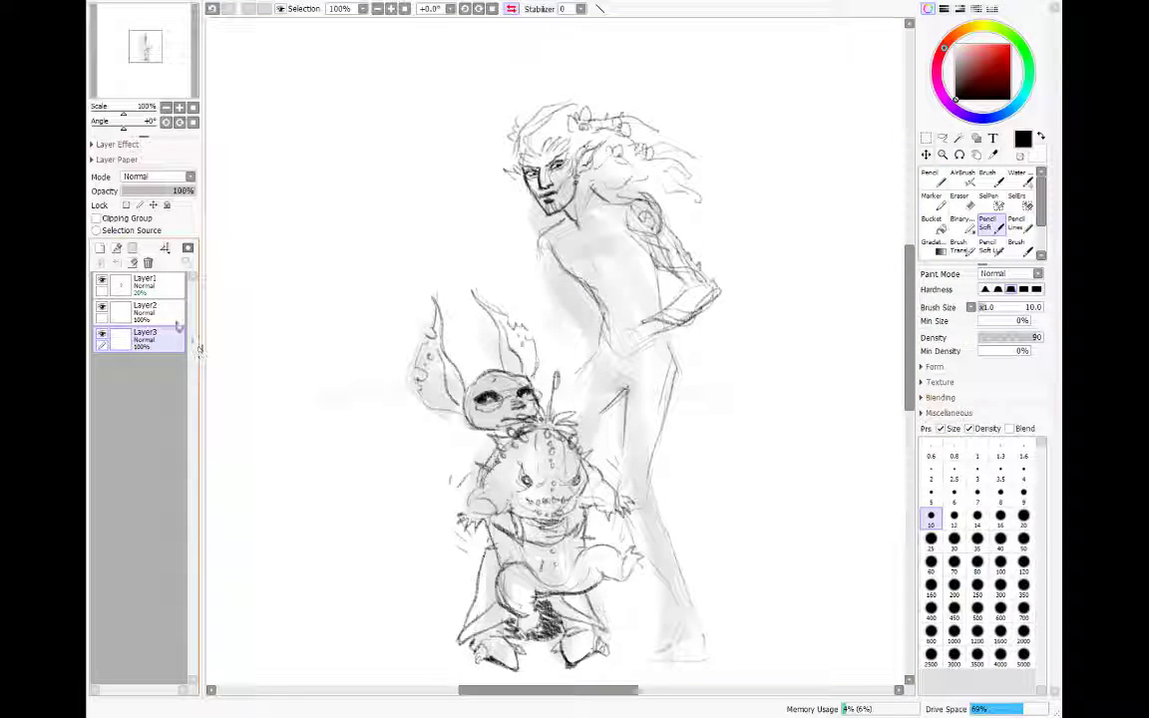
left_click(100, 247)
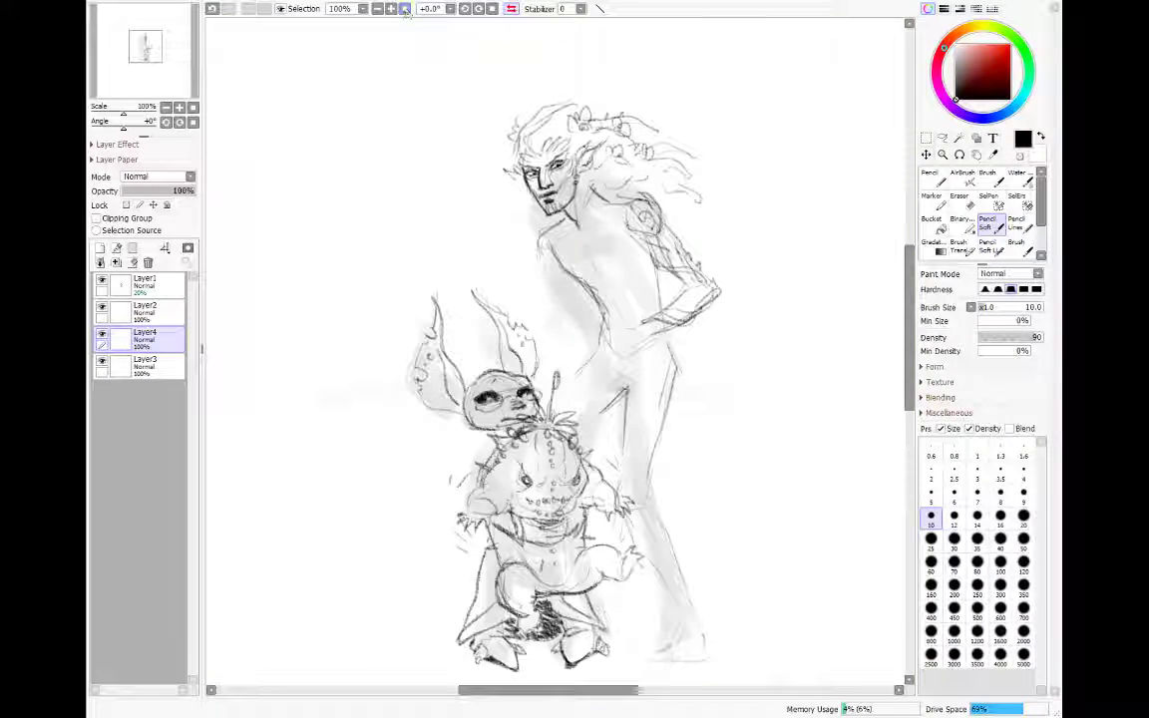
Step: Paste the green cactus monster reference above Layer1, scale it down and place it beside the sketched figures
left_click(150, 285)
key("Home")
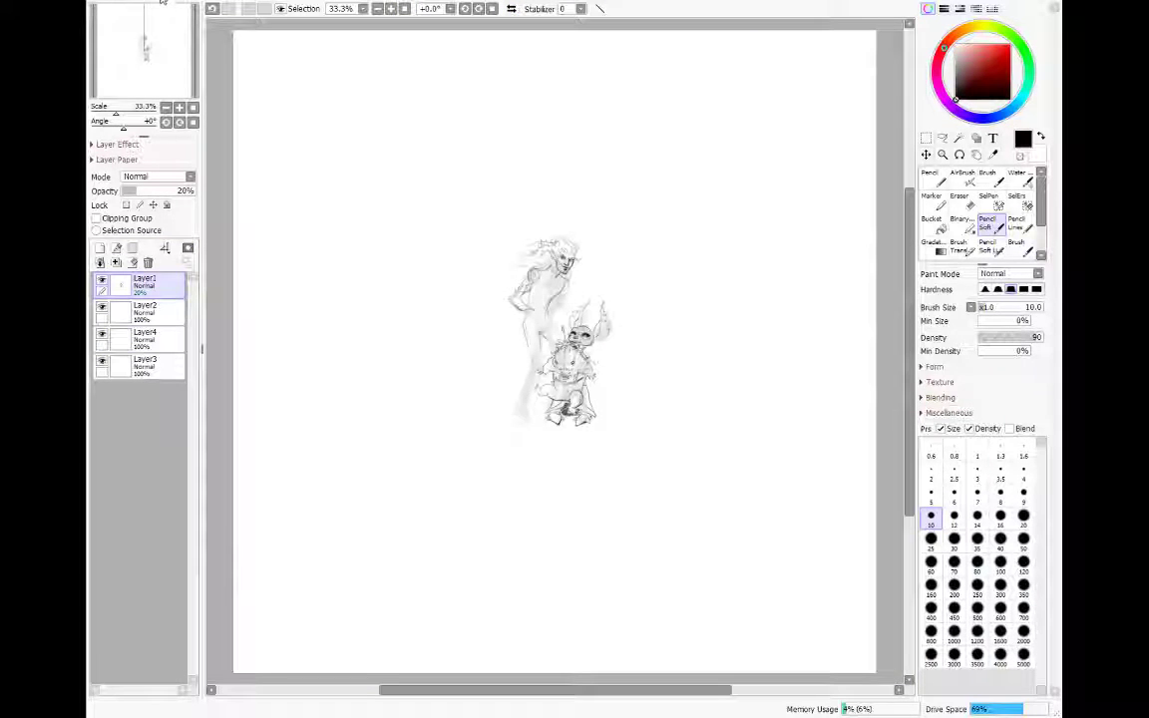
key("ctrl+v")
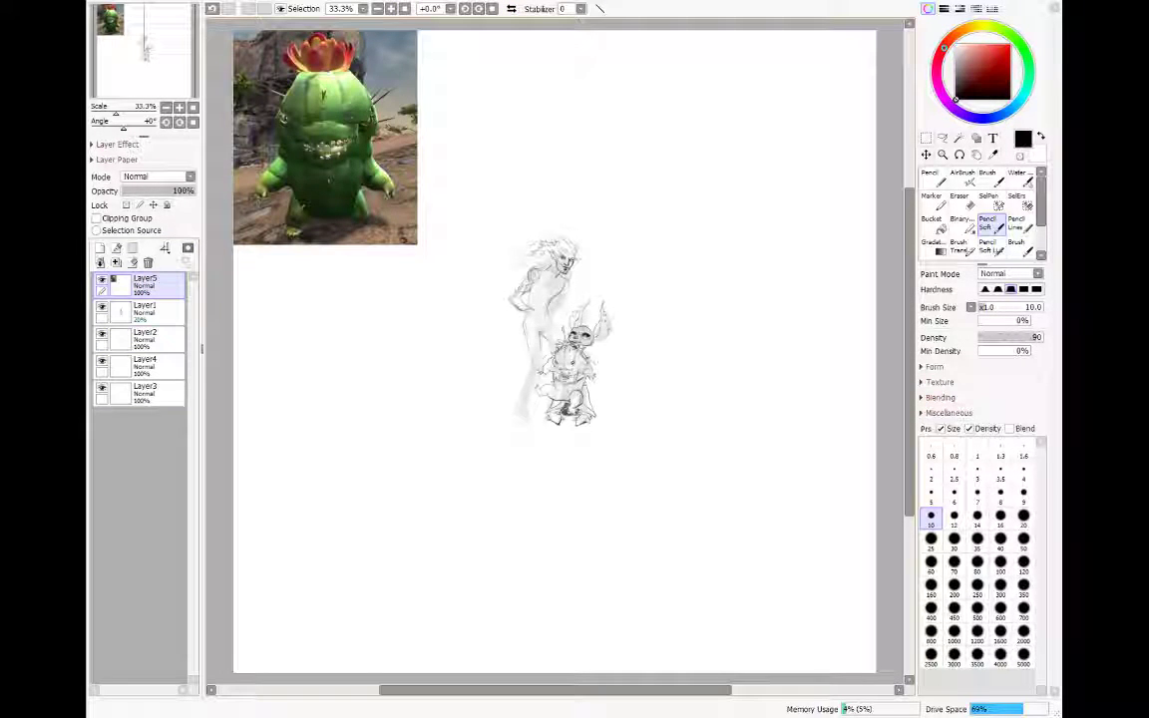
key("ctrl+t")
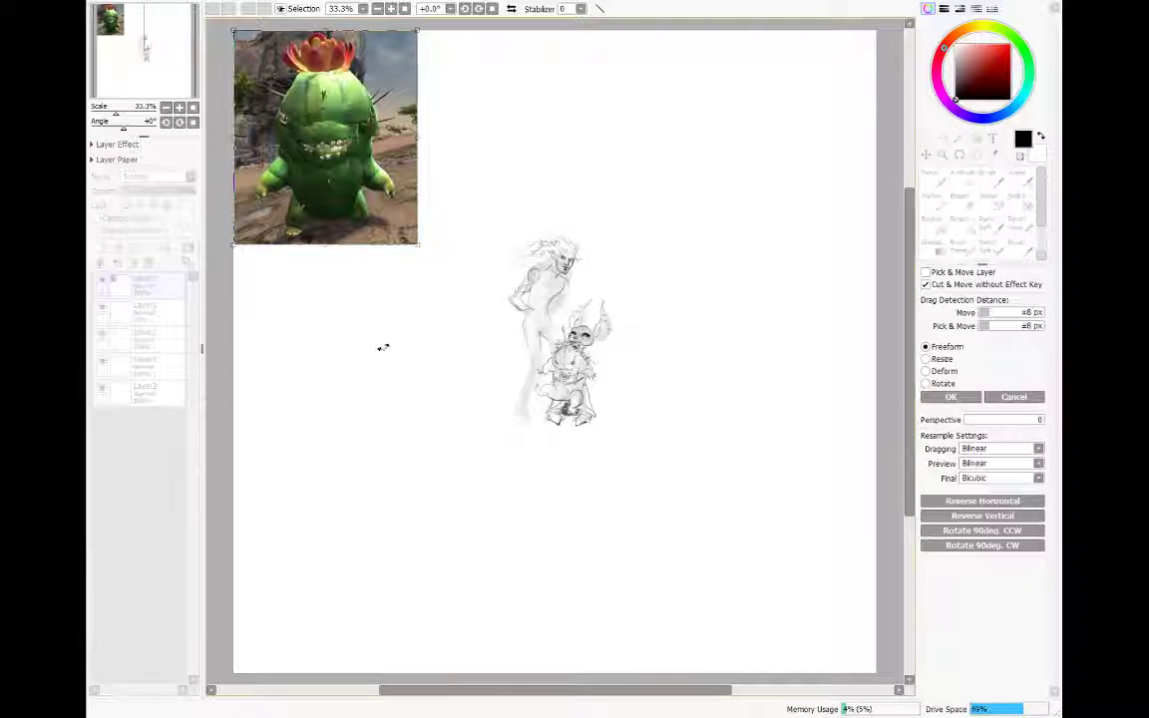
mouse_move(418, 244)
left_mouse_down()
mouse_move(365, 181)
mouse_move(431, 161)
mouse_move(670, 297)
mouse_move(638, 292)
mouse_move(640, 283)
mouse_move(657, 305)
left_mouse_up()
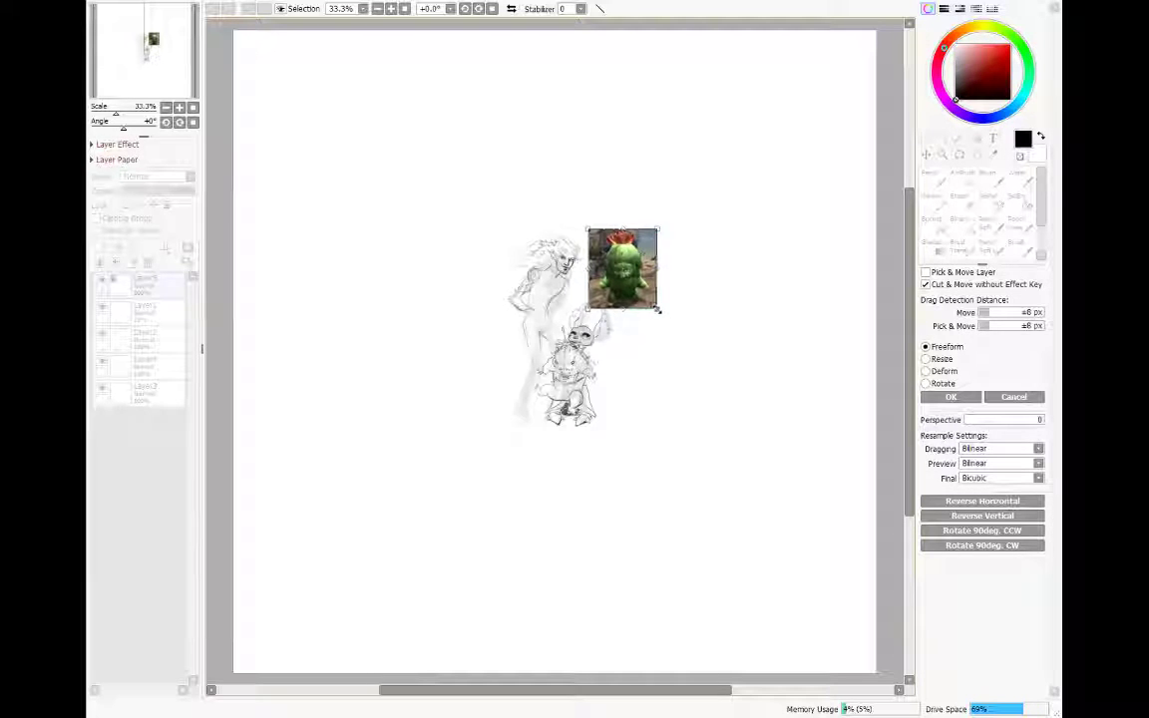
left_click(950, 397)
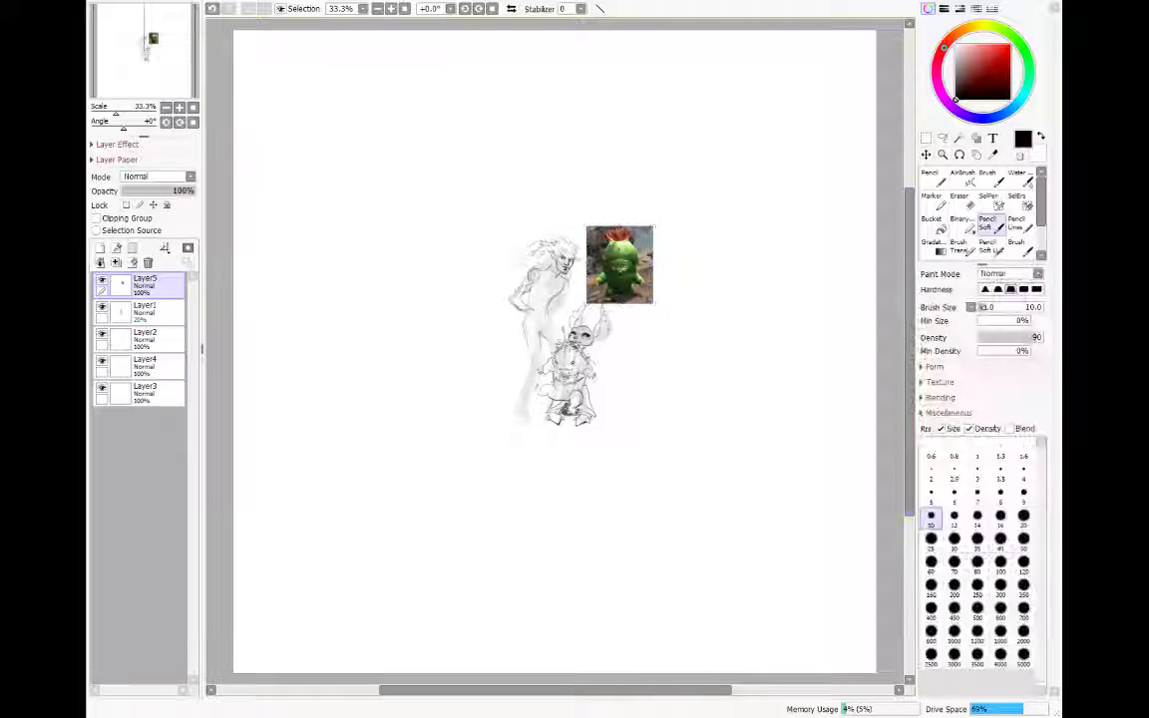
left_click(349, 158)
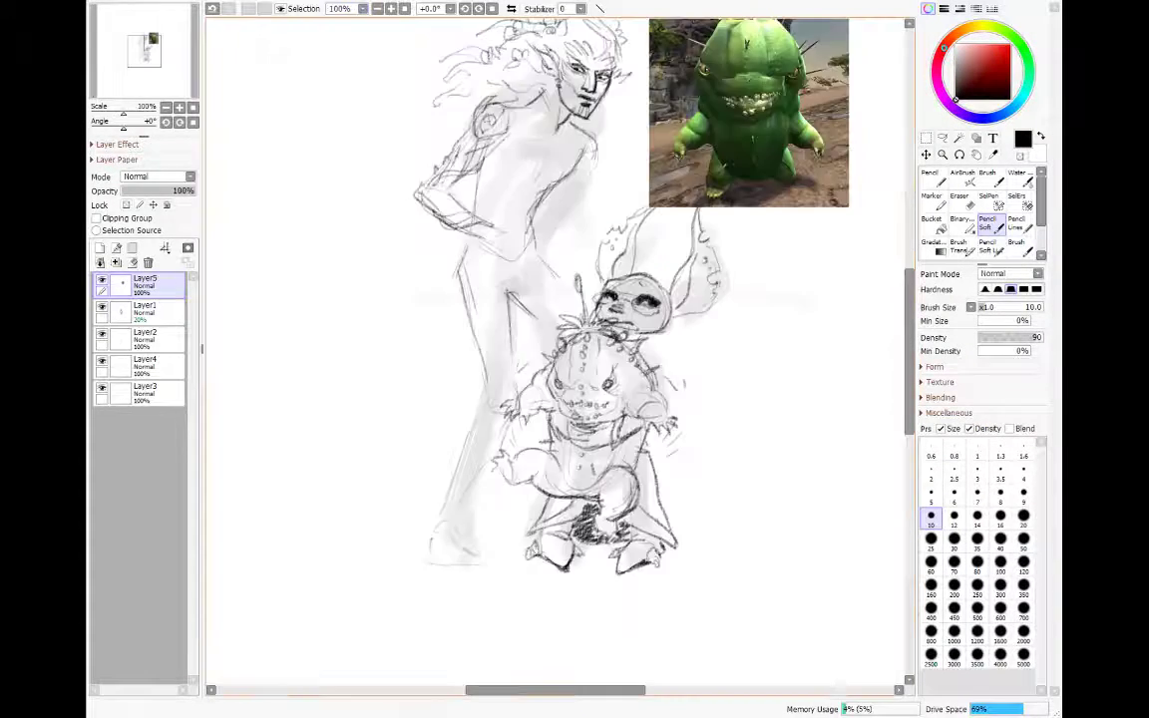
Step: Rough in a rounded creature body on Layer4 and move and rotate it onto the tall figure's back
key("h")
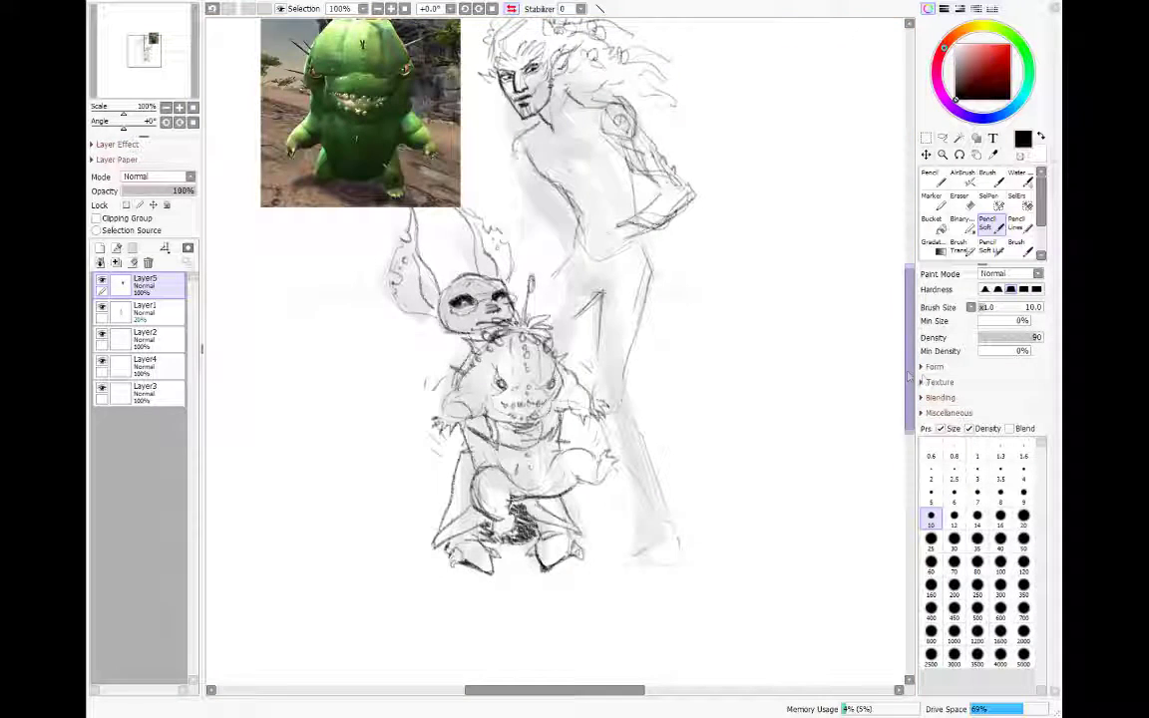
scroll(817, 309, "up", 3)
left_click(160, 372)
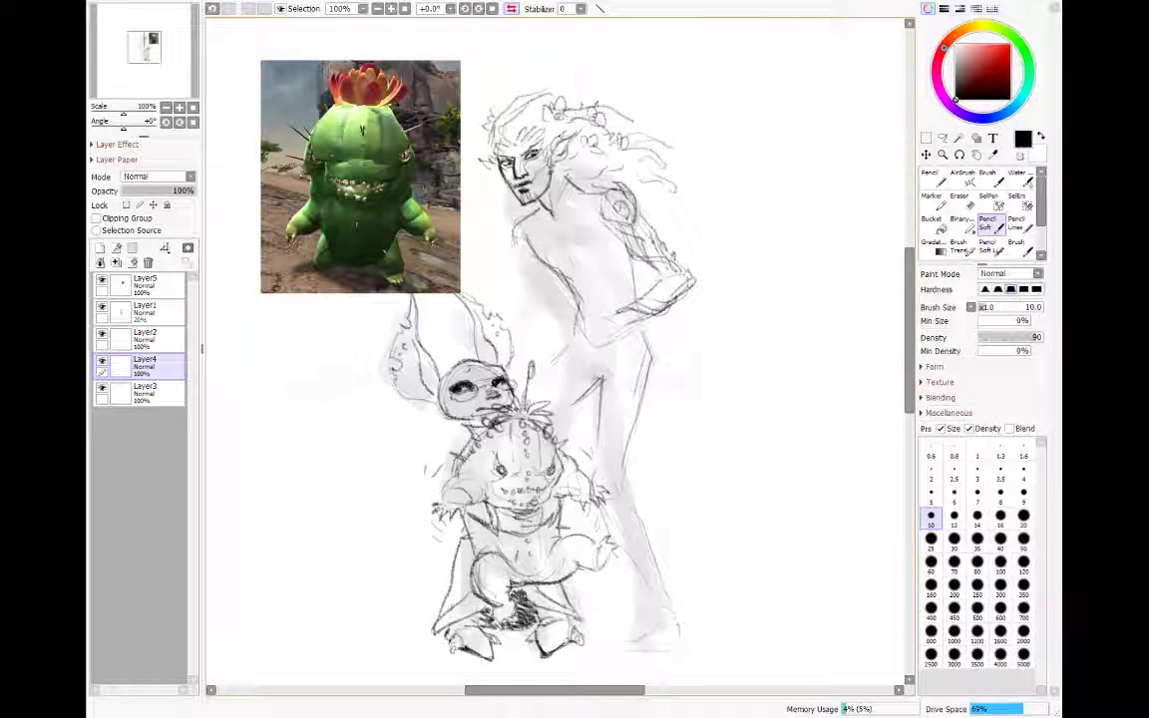
left_click(926, 154)
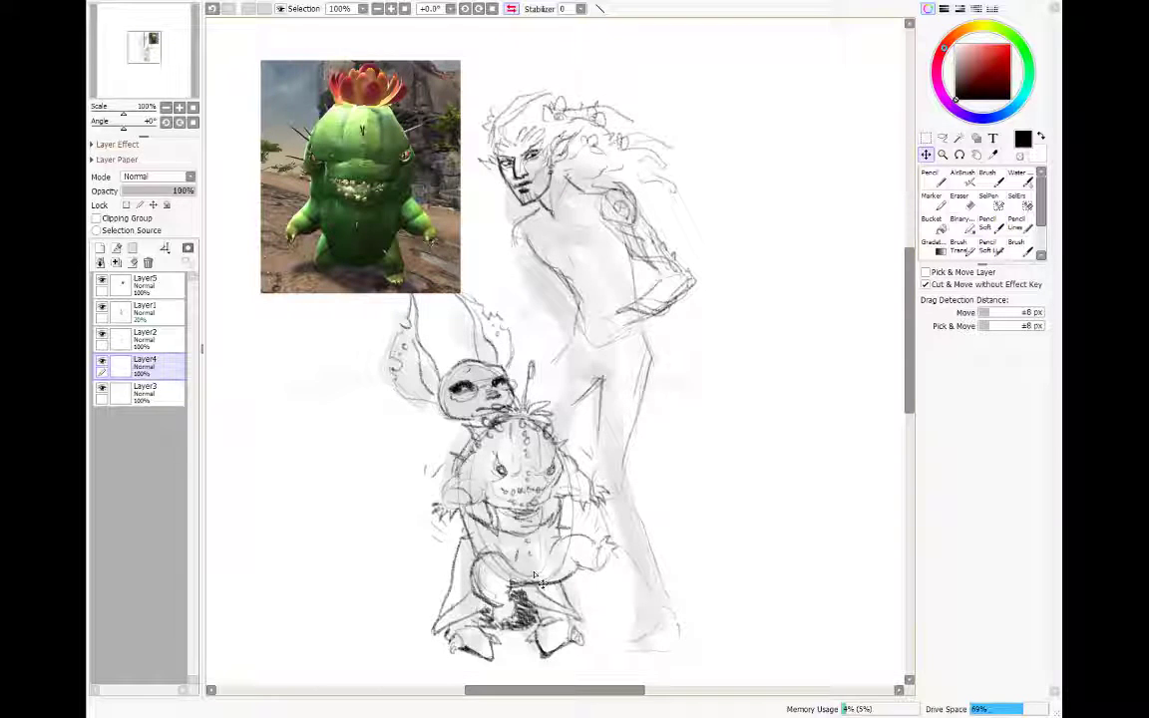
key("ctrl+t")
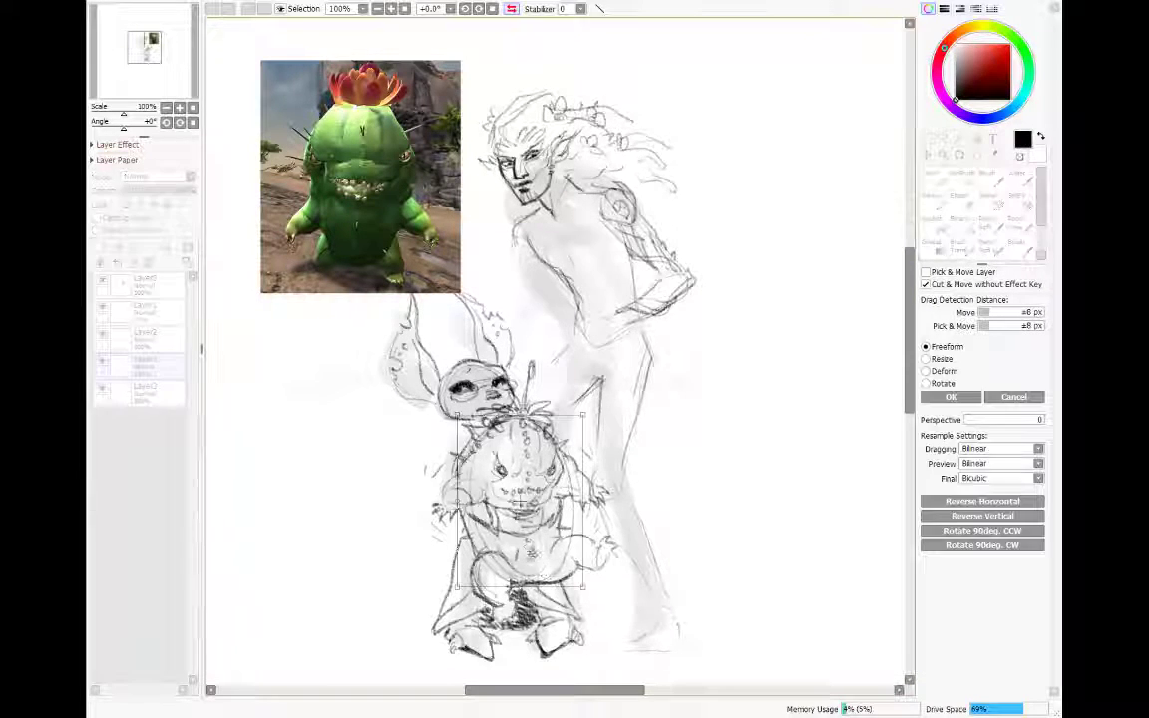
left_click_drag(552, 554, 607, 267)
left_click_drag(679, 333, 764, 266)
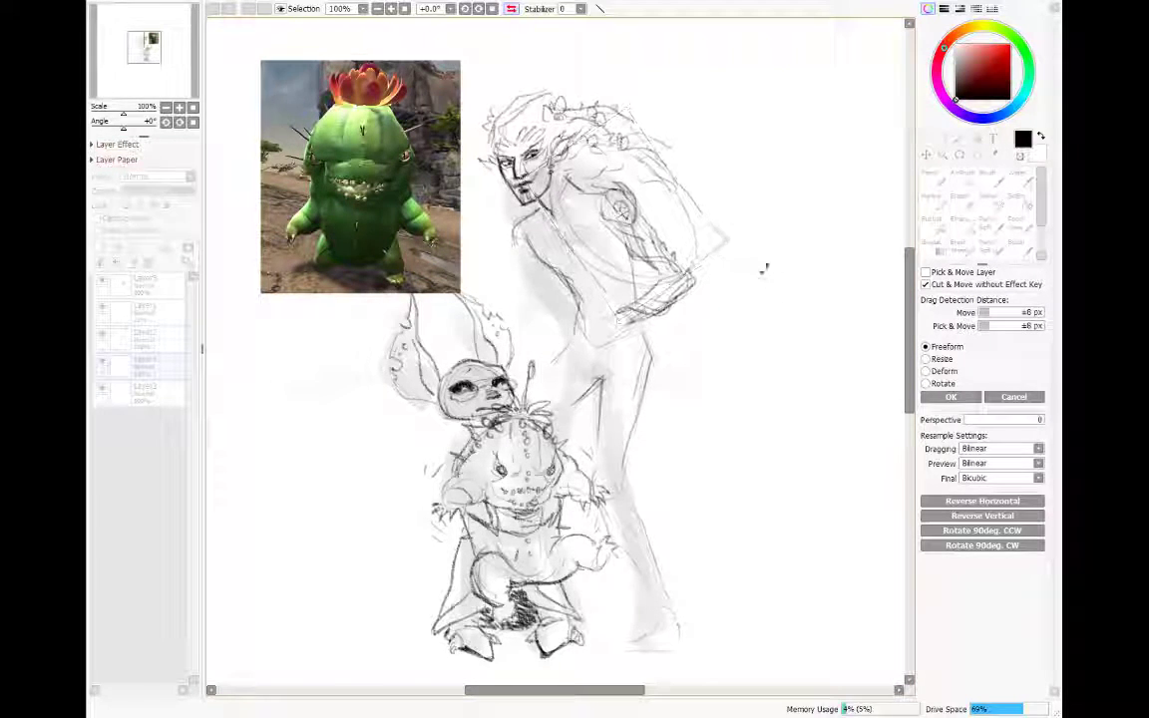
left_click_drag(678, 233, 687, 215)
left_click(948, 397)
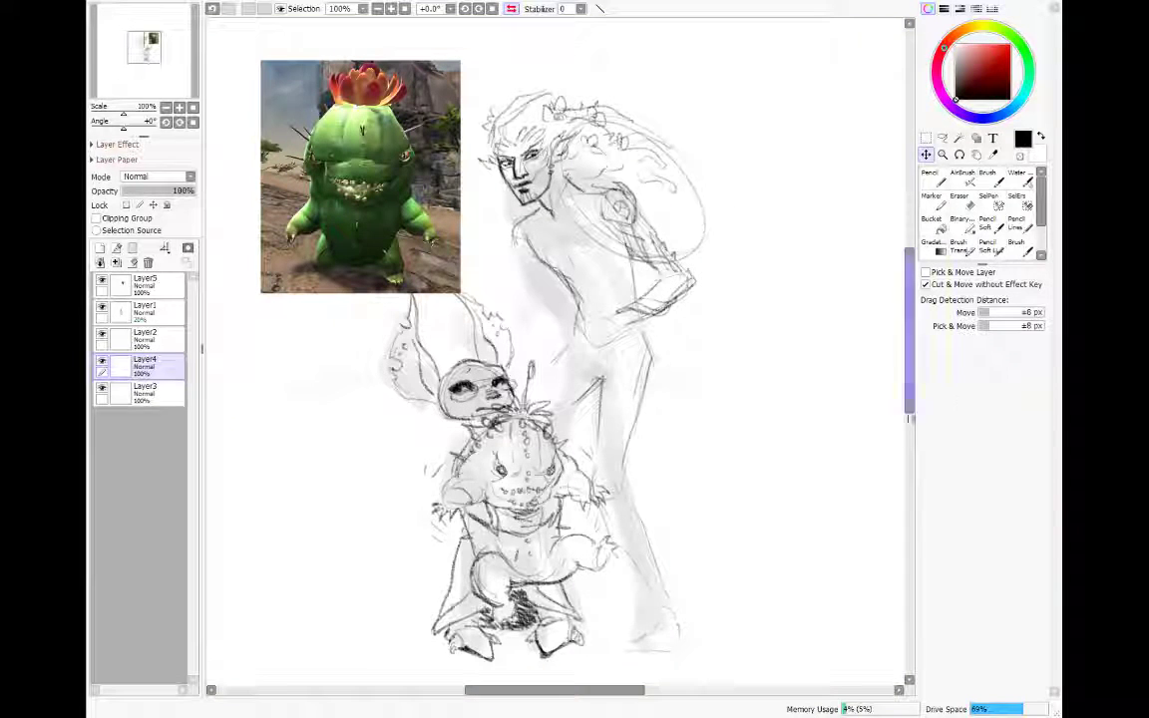
Step: Sketch the back-riding creature's toothy face and its arms clinging over the tall figure's shoulders with the soft pencil
left_click(988, 221)
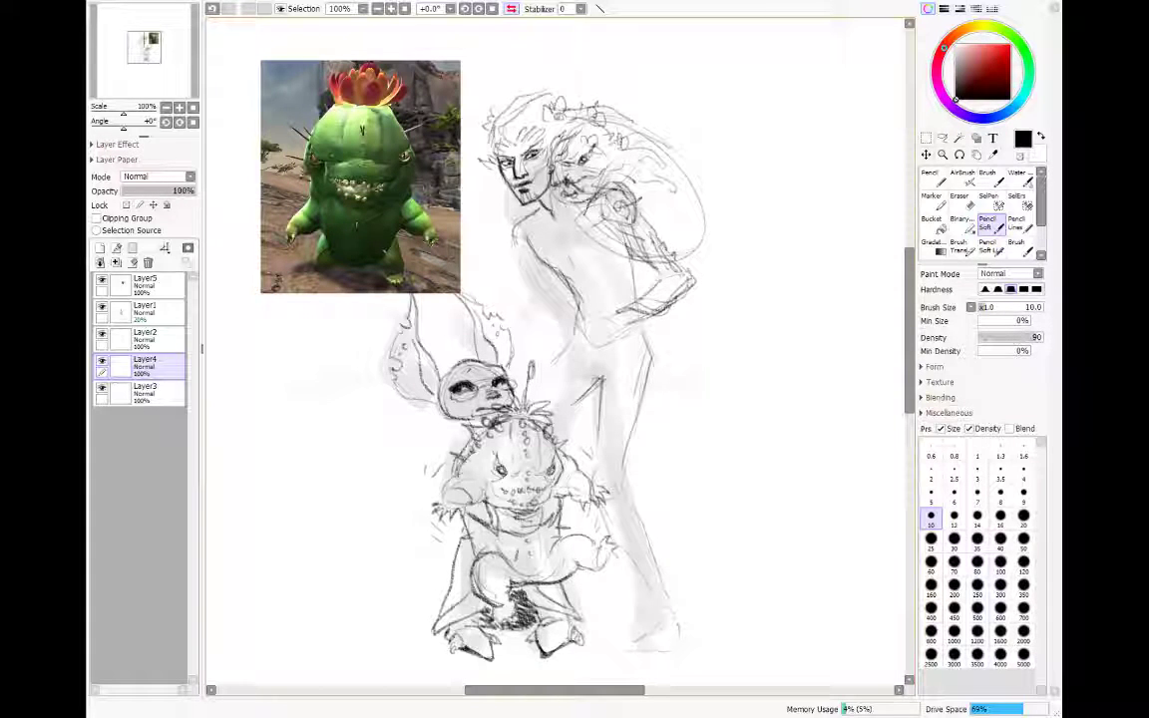
mouse_move(614, 211)
left_mouse_down()
mouse_move(643, 198)
mouse_move(604, 206)
left_mouse_up()
mouse_move(548, 178)
left_mouse_down()
mouse_move(512, 197)
mouse_move(526, 221)
left_mouse_up()
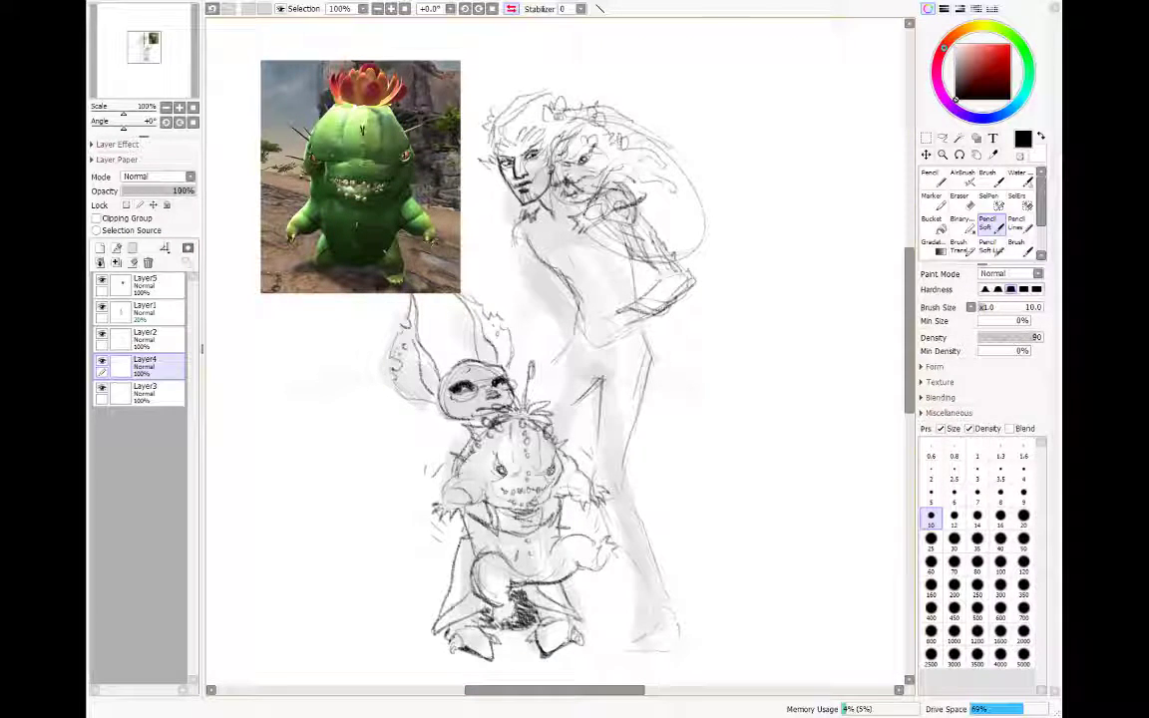
Step: Strengthen the back-riding creature's rounded back outline, and define its near arm, claws and lower body
left_click_drag(673, 156, 702, 212)
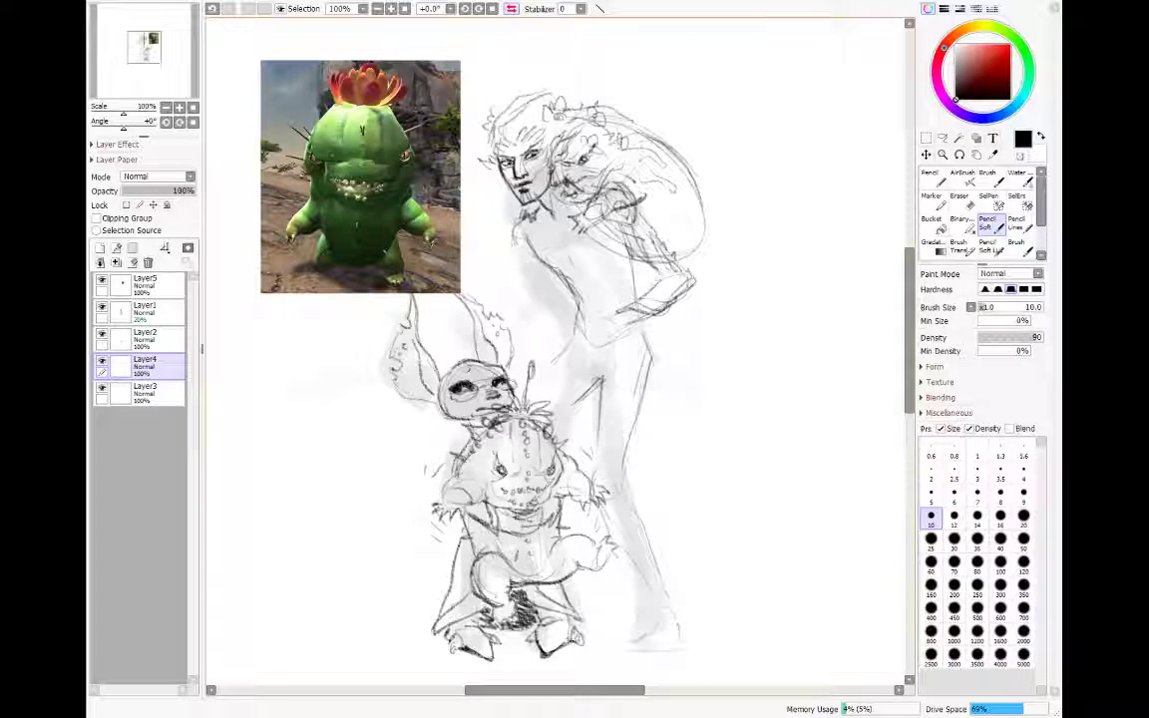
left_click_drag(612, 208, 631, 229)
left_click_drag(616, 184, 632, 228)
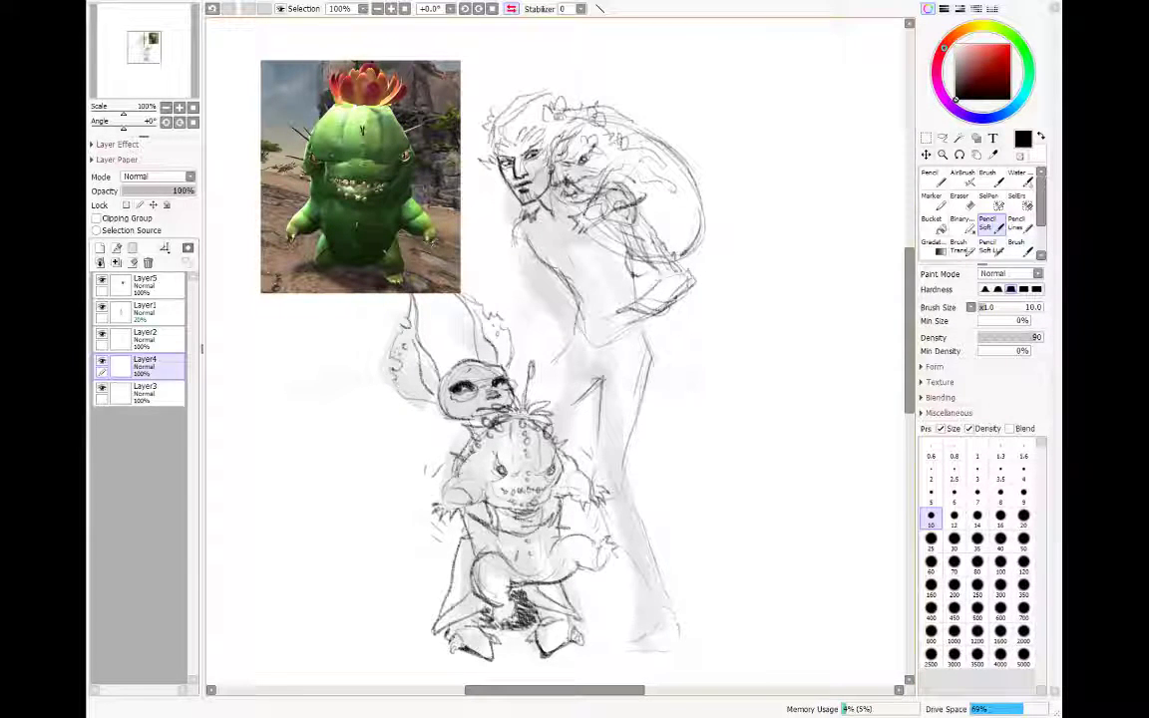
left_click_drag(662, 237, 688, 227)
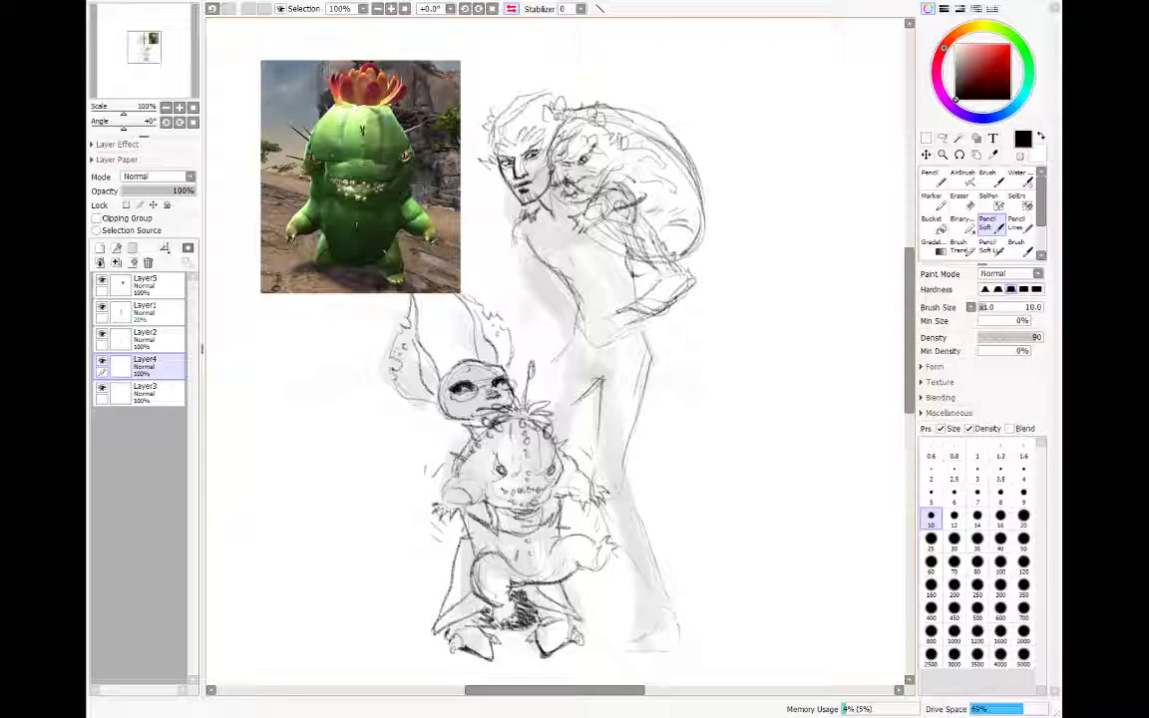
Step: Erase the hair strands overlapping the back-riding creature on Layer3, and return to the soft pencil on the creature's layer
left_click_drag(146, 397, 145, 397)
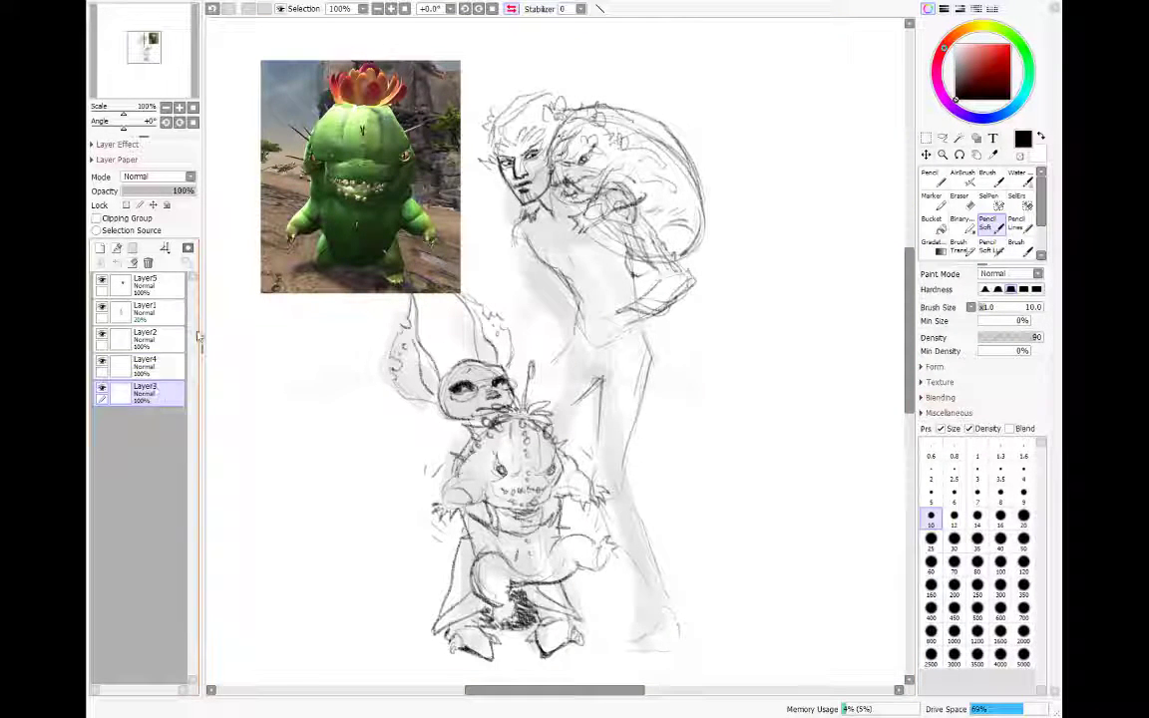
key("e")
mouse_move(589, 122)
left_mouse_down()
mouse_move(529, 108)
mouse_move(505, 130)
mouse_move(496, 153)
mouse_move(523, 170)
mouse_move(503, 161)
mouse_move(563, 129)
mouse_move(535, 180)
mouse_move(565, 181)
mouse_move(543, 193)
left_mouse_up()
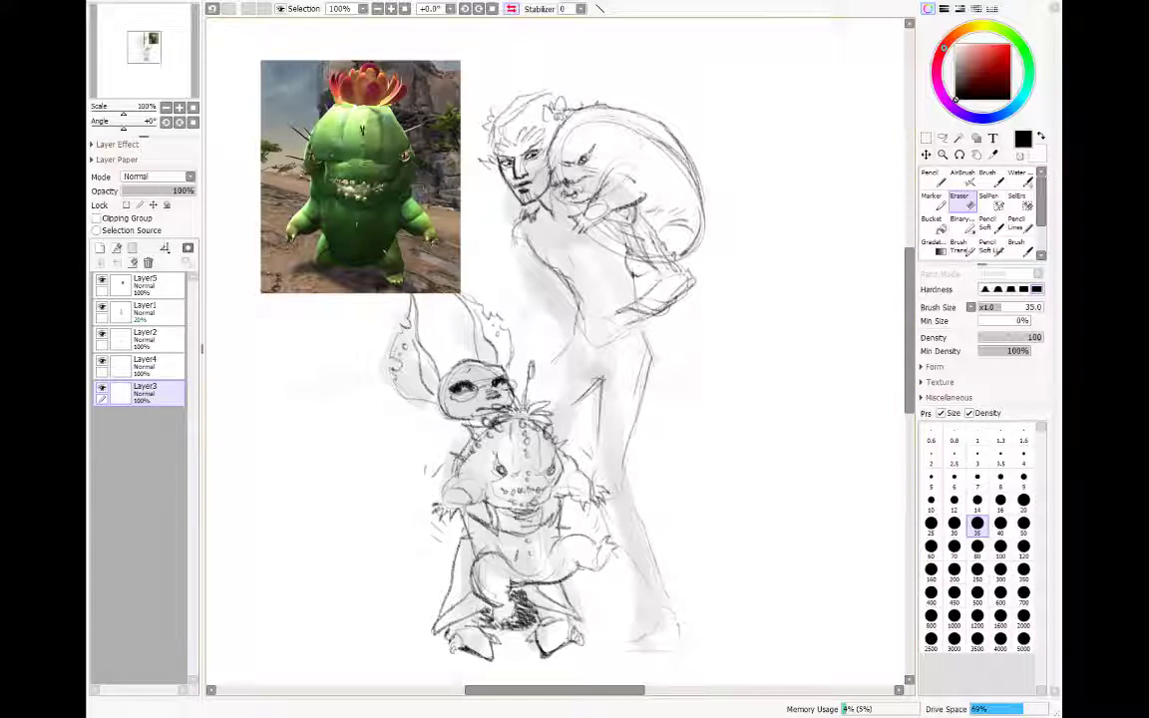
key("n")
left_click(140, 365)
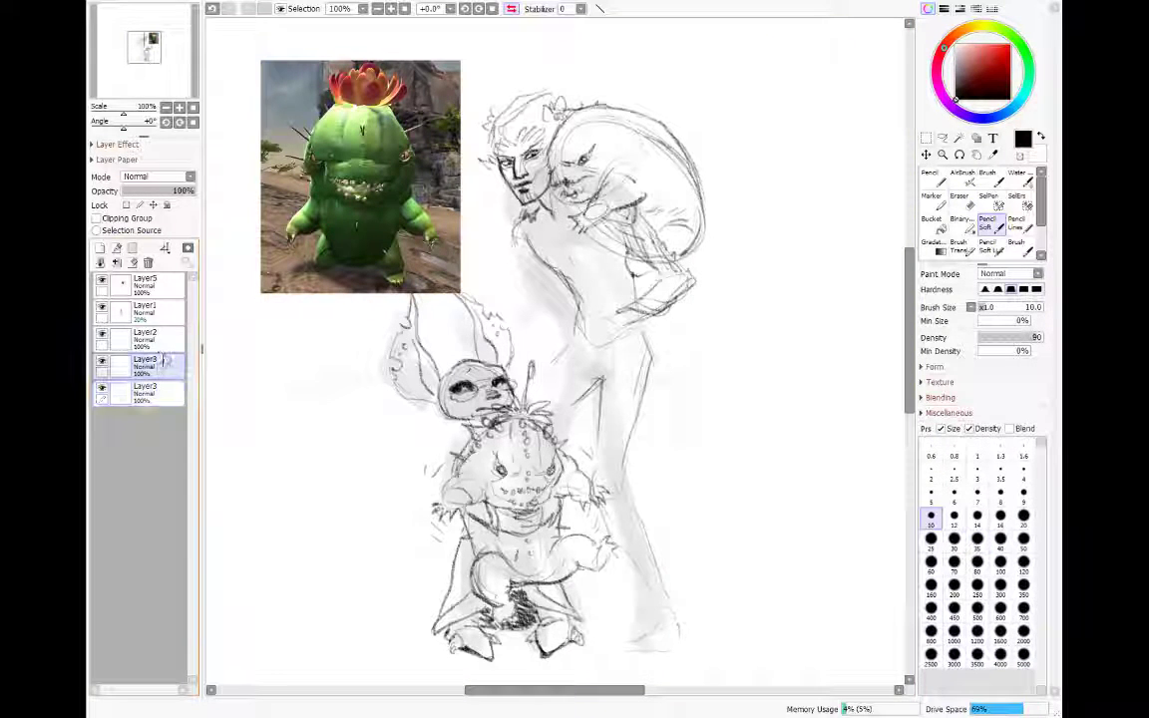
Step: Erase the leftover inner construction lines from the back-riding creature's rounded body on Layer4
left_click(102, 364)
left_click(101, 364)
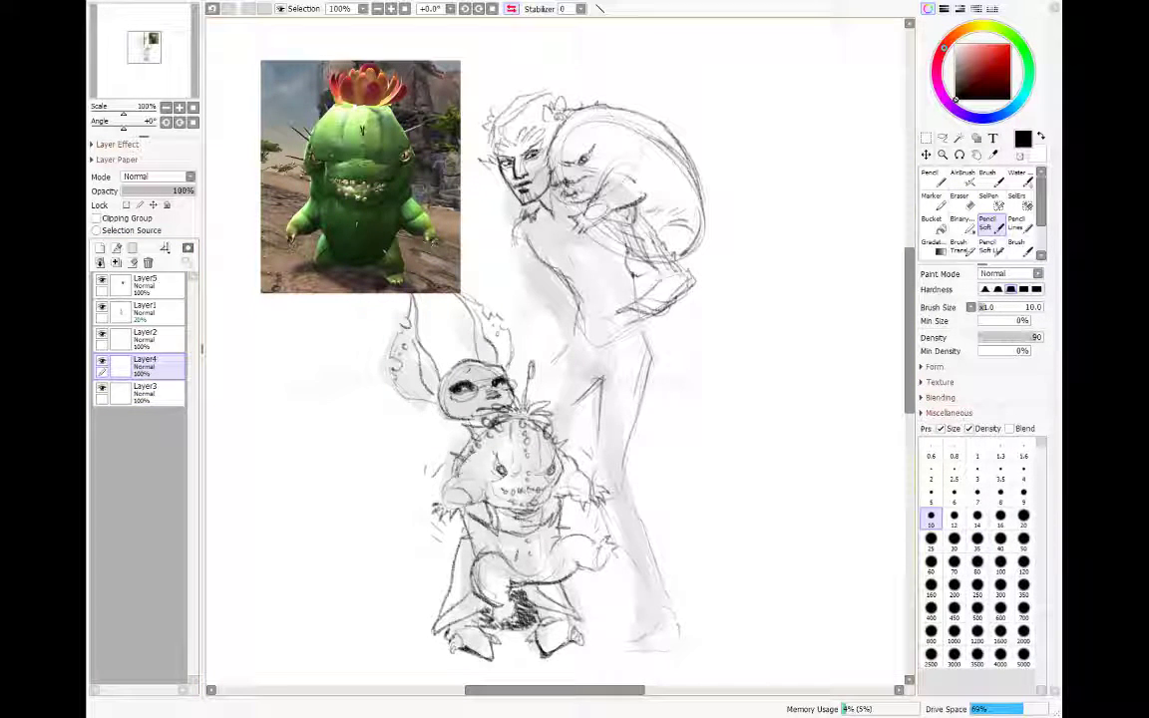
key("e")
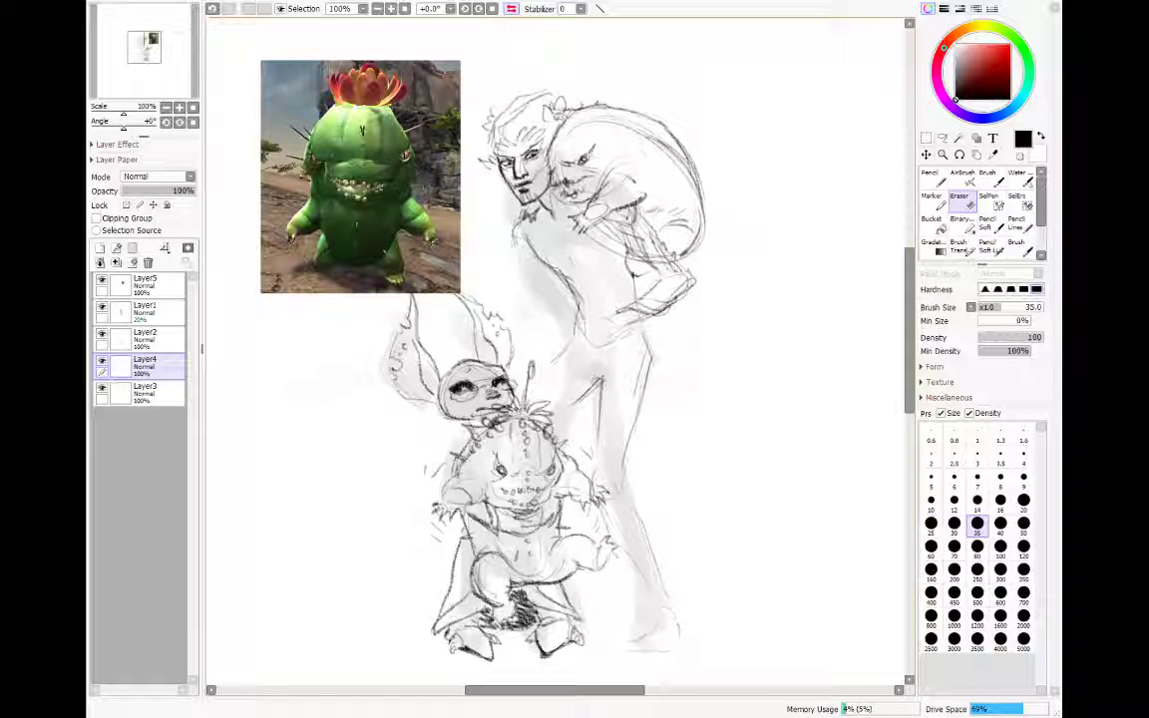
mouse_move(584, 123)
left_mouse_down()
mouse_move(546, 116)
mouse_move(575, 117)
mouse_move(627, 174)
left_mouse_up()
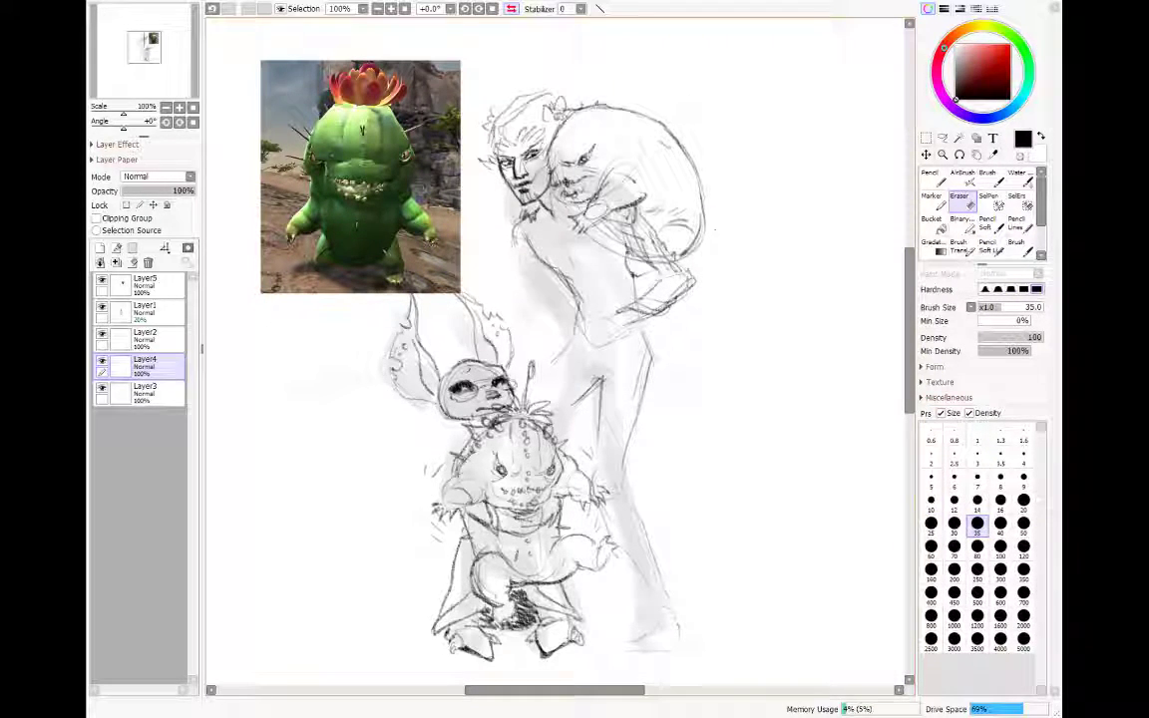
Step: Sketch a crown of flower petals on top of the back-riding creature's head with the soft pencil
left_click(990, 224)
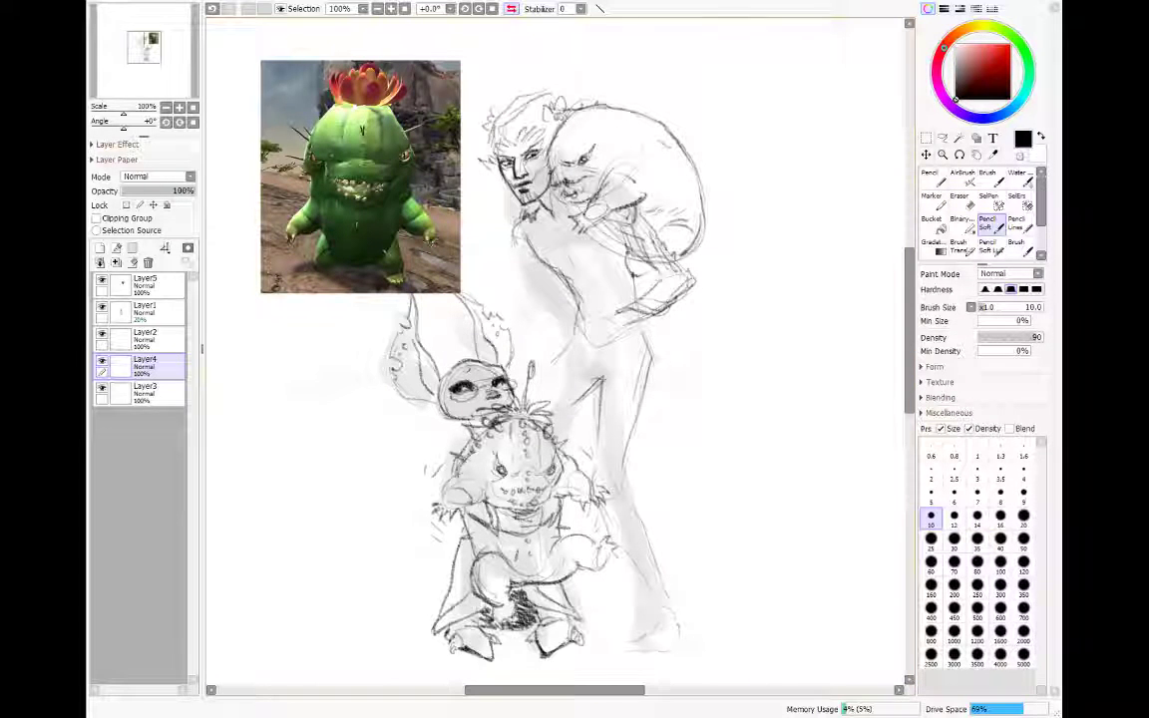
left_click_drag(549, 103, 559, 115)
mouse_move(558, 112)
left_mouse_down()
mouse_move(563, 90)
mouse_move(576, 98)
left_mouse_up()
mouse_move(578, 100)
left_mouse_down()
mouse_move(594, 88)
mouse_move(561, 121)
mouse_move(605, 97)
left_mouse_up()
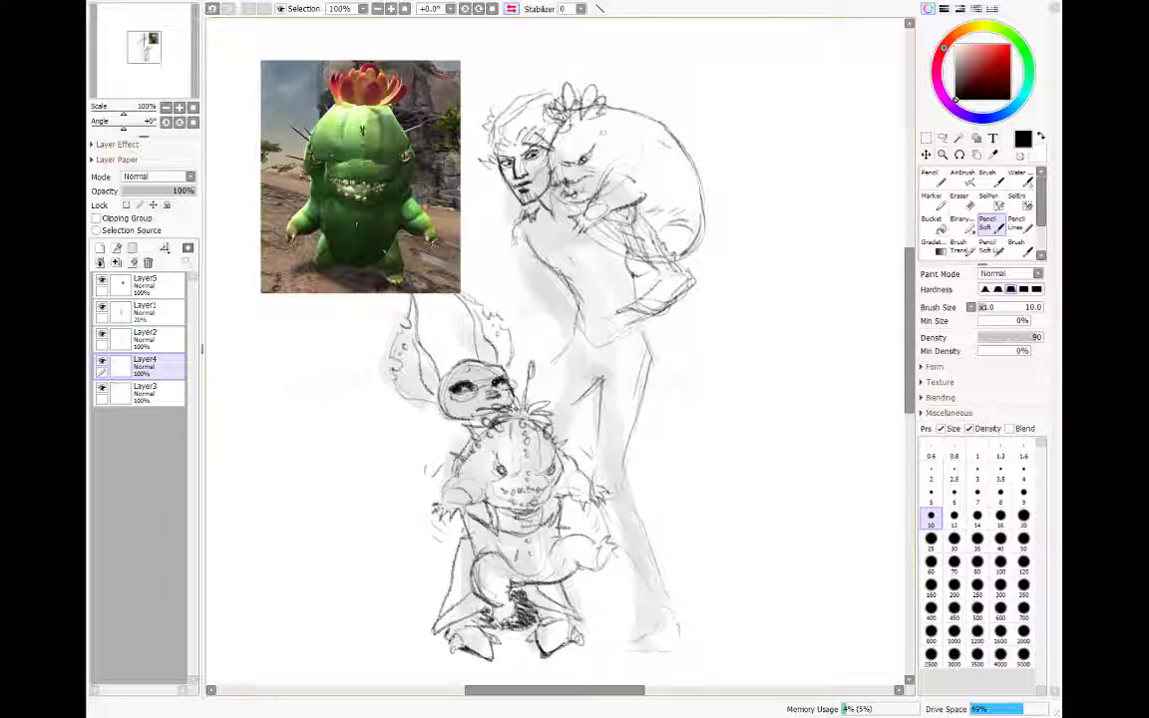
Step: Add straight cactus spines along the back-riding creature's head, back outline and inner body
mouse_move(603, 134)
left_mouse_down()
mouse_move(619, 115)
mouse_move(654, 117)
left_mouse_up()
left_click_drag(691, 157, 714, 148)
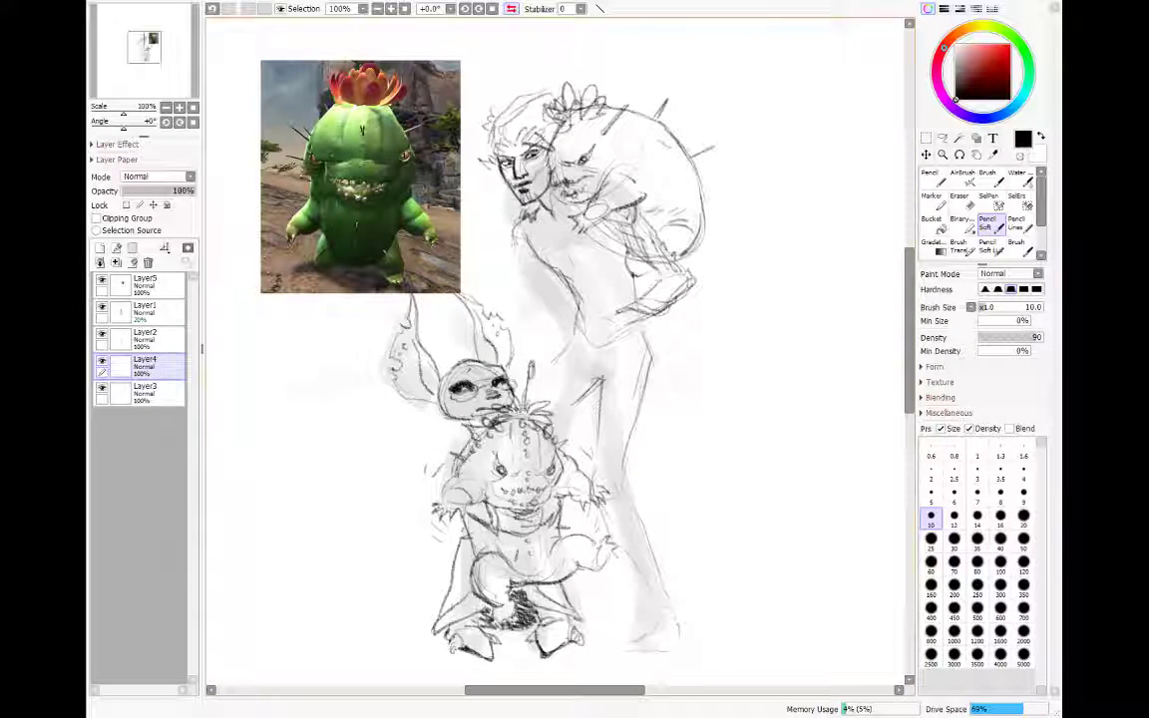
left_click_drag(704, 205, 727, 209)
left_click_drag(580, 126, 592, 105)
left_click_drag(603, 164, 631, 159)
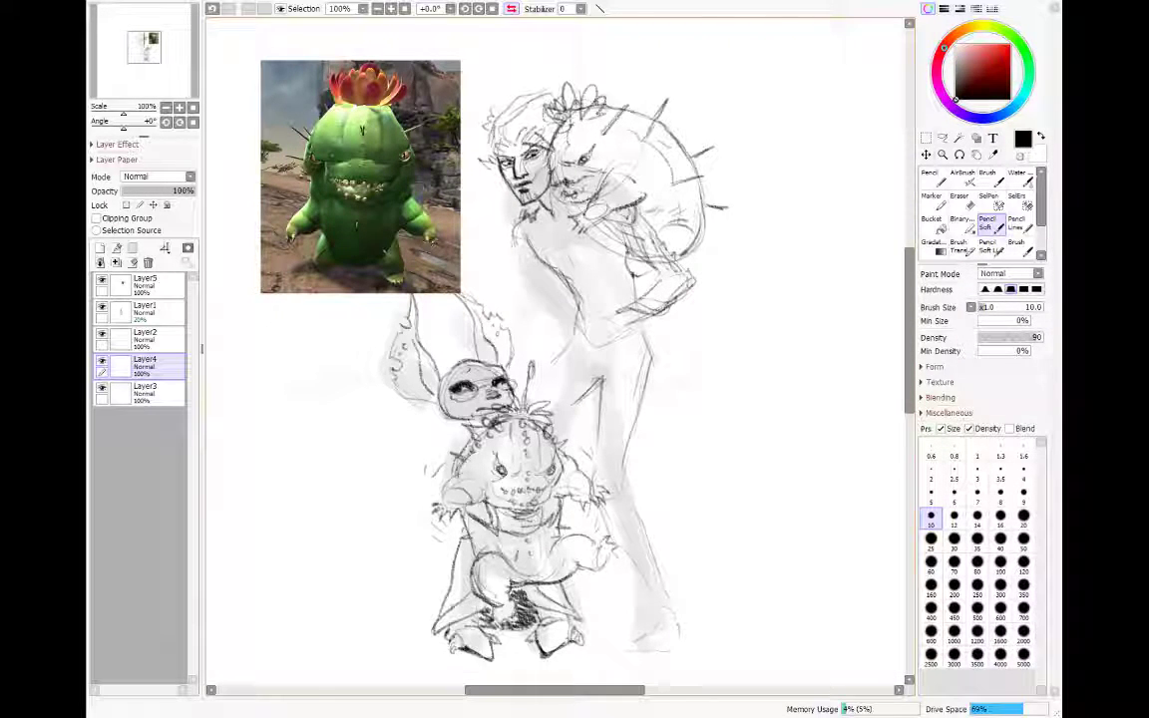
Step: Mirror the canvas view horizontally and delete the layer holding the cactus reference image
key("h")
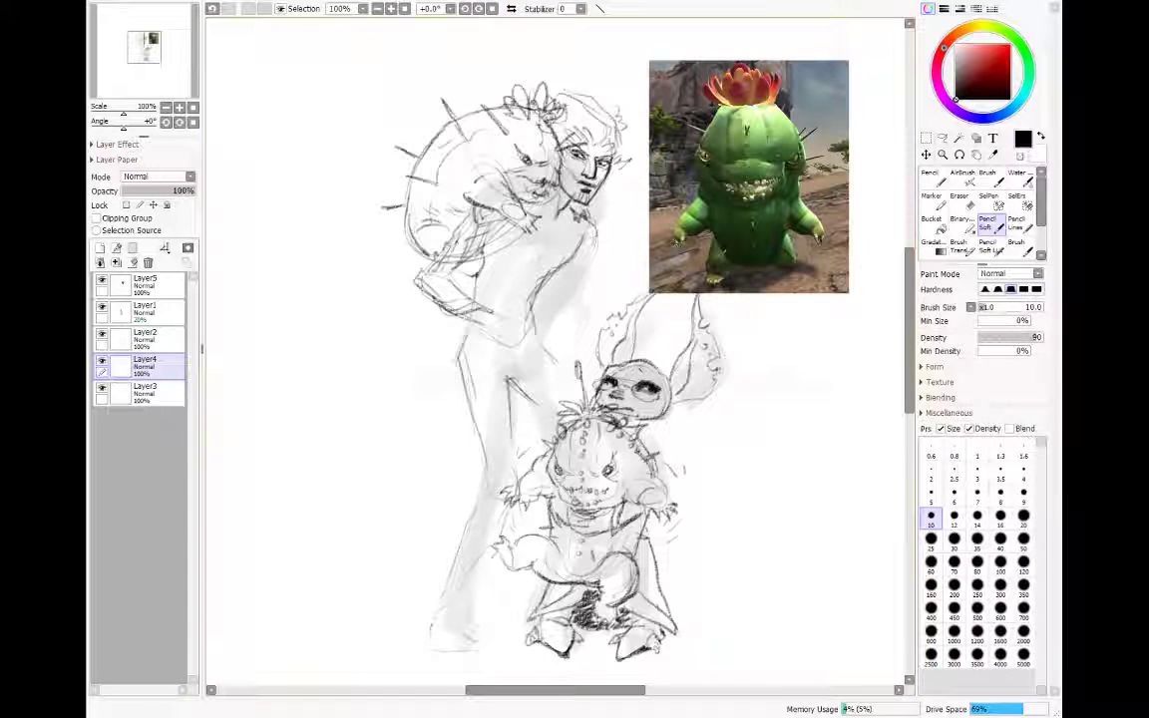
left_click(148, 262)
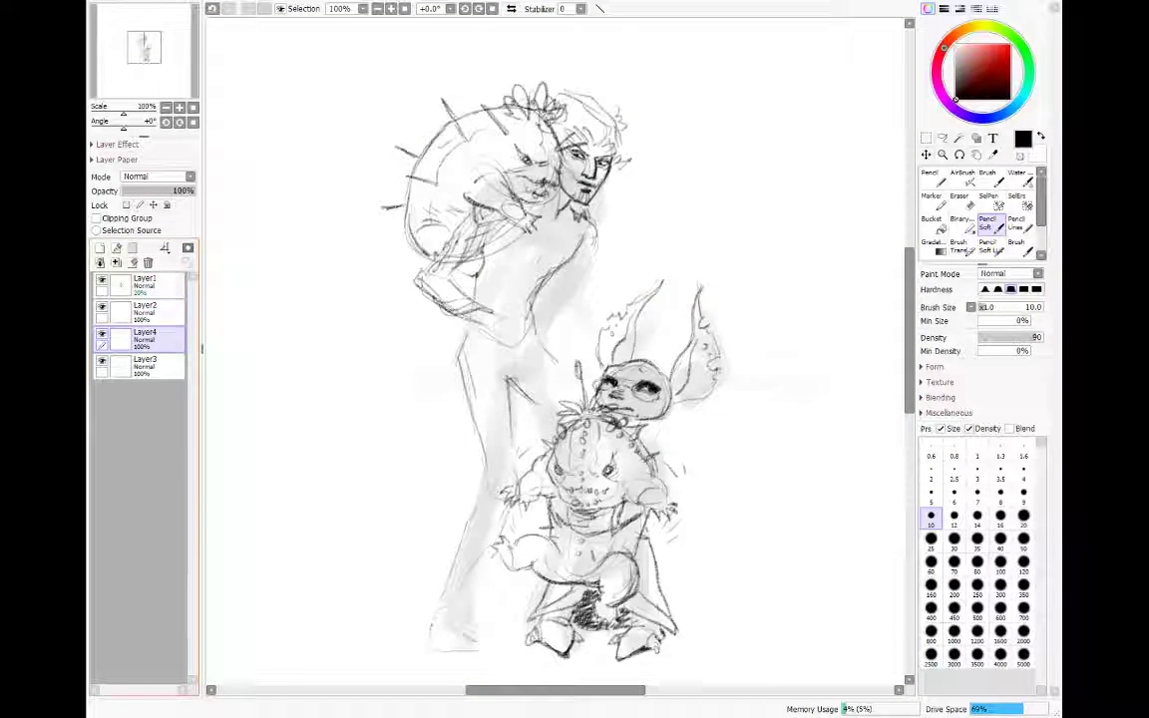
Step: Erase the overlapping lines around the back-riding creature's near arm and flower petals on Layer4 and Layer3, and return to the soft pencil
key("e")
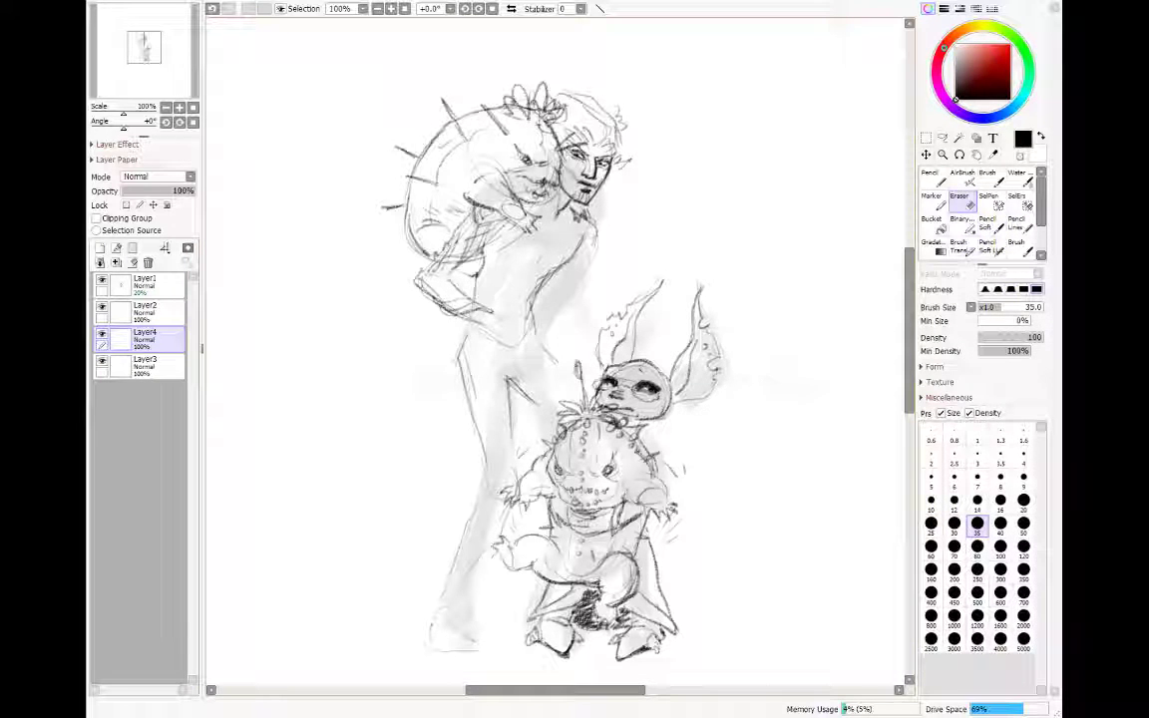
left_click_drag(467, 196, 455, 187)
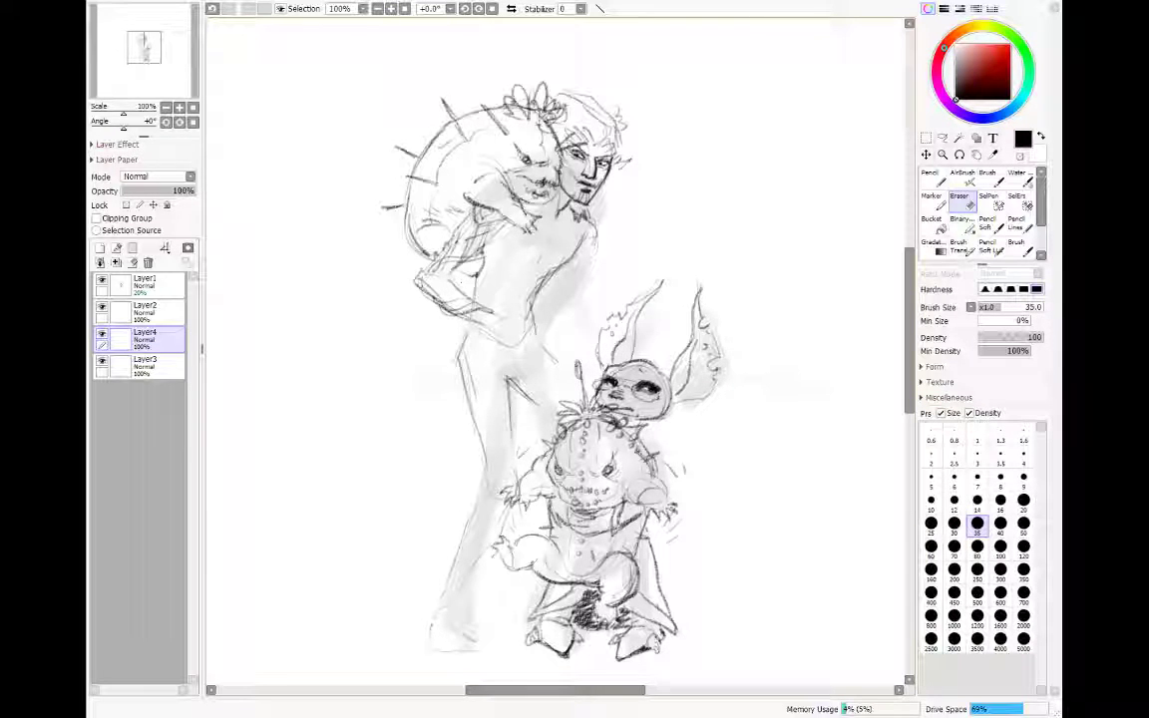
left_click(987, 222)
left_click(175, 355)
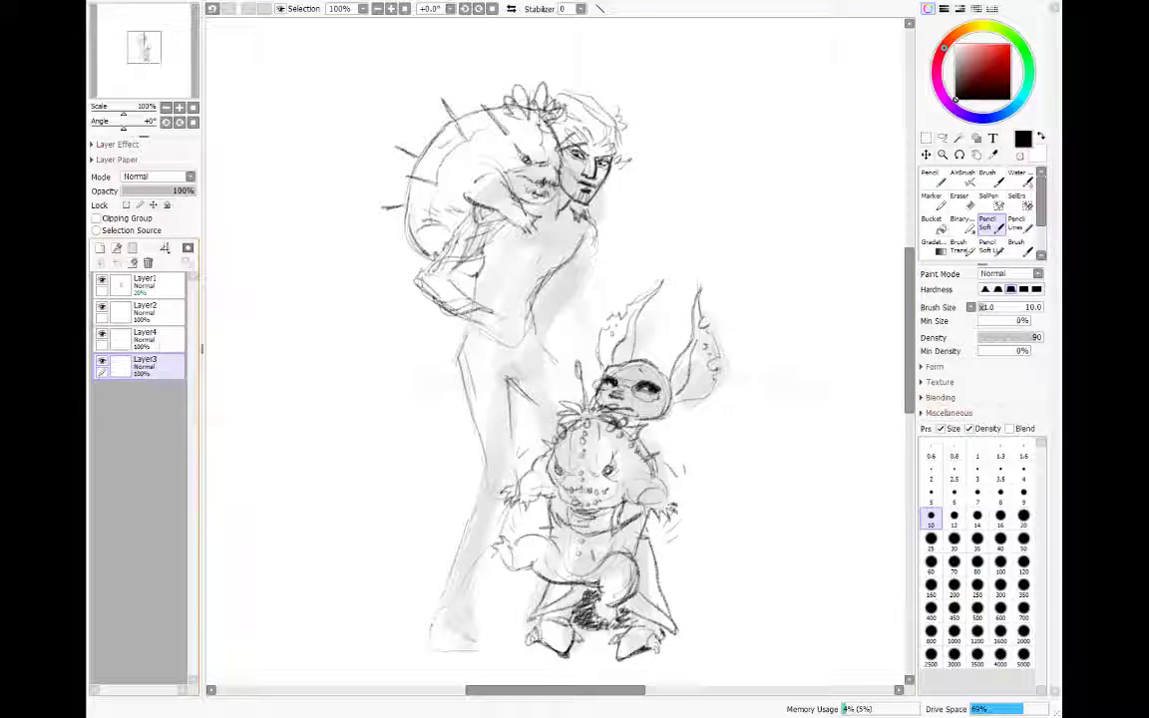
key("e")
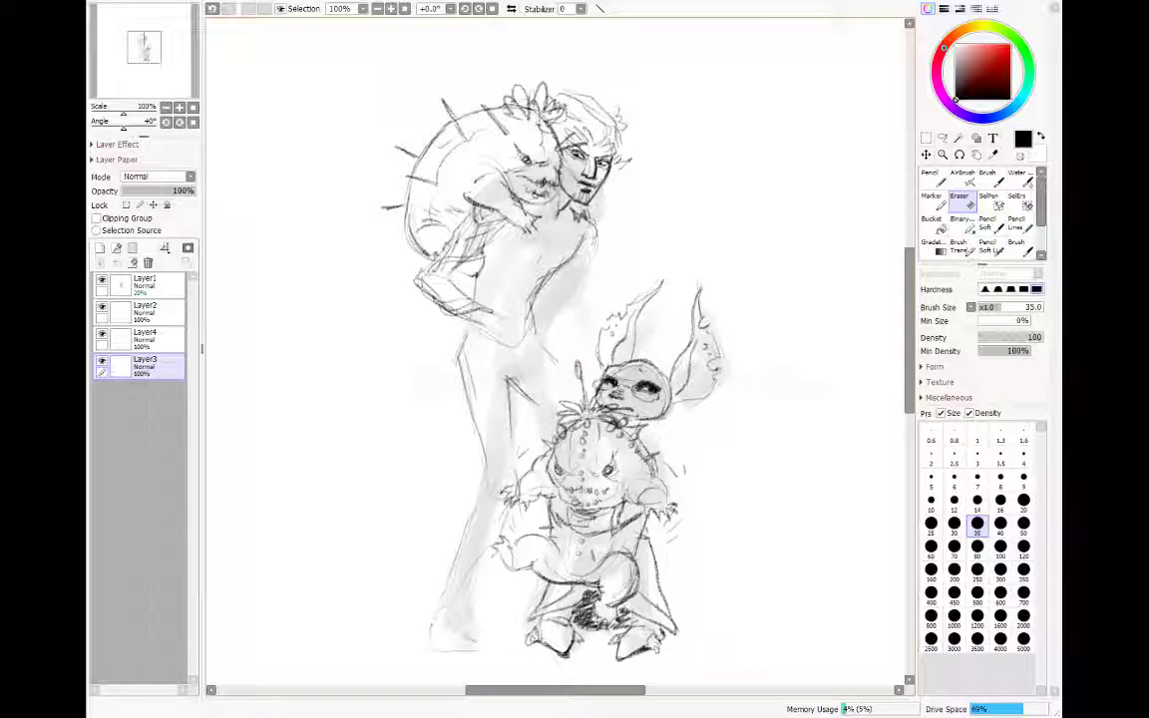
left_click(171, 338)
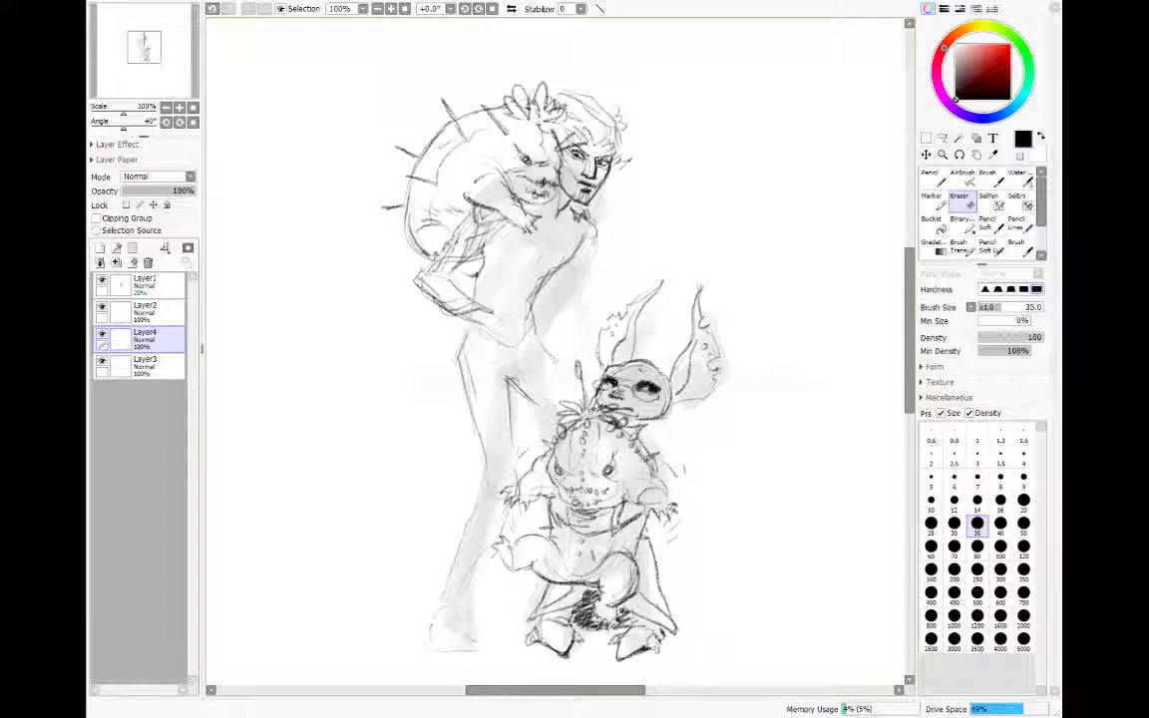
key("n")
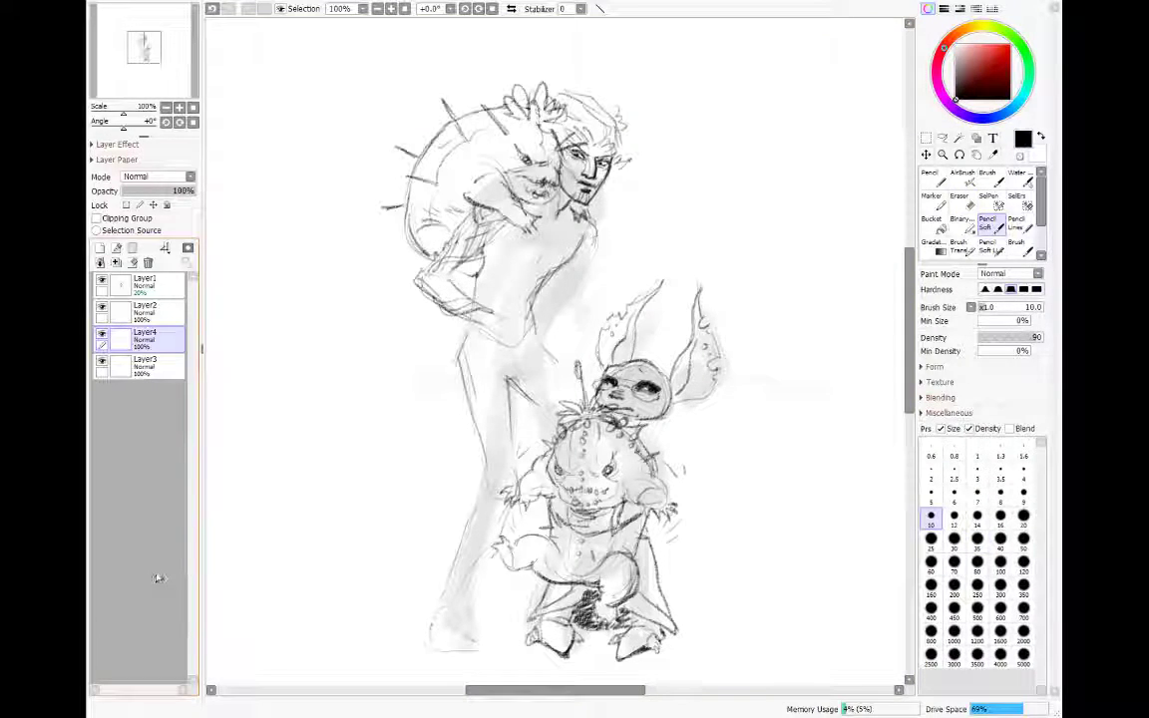
Step: Add a new layer above Layer3 and sketch the flowing, pointed outline of a long skirt from the tall figure's waist
left_click(118, 362)
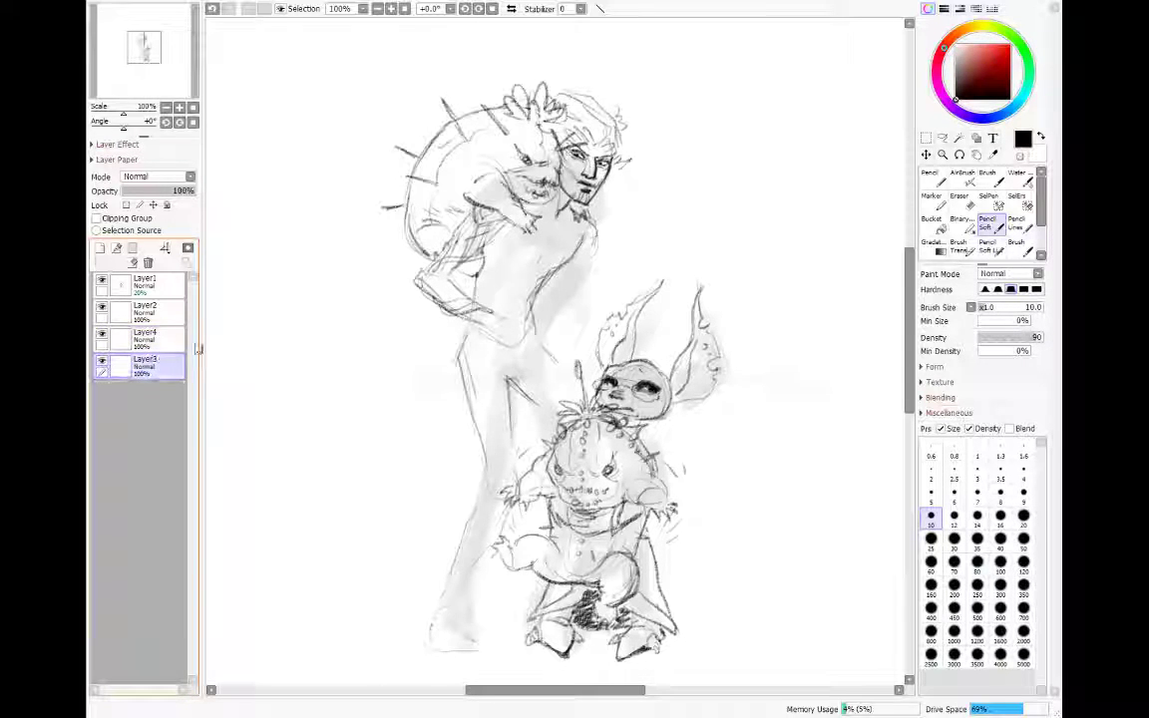
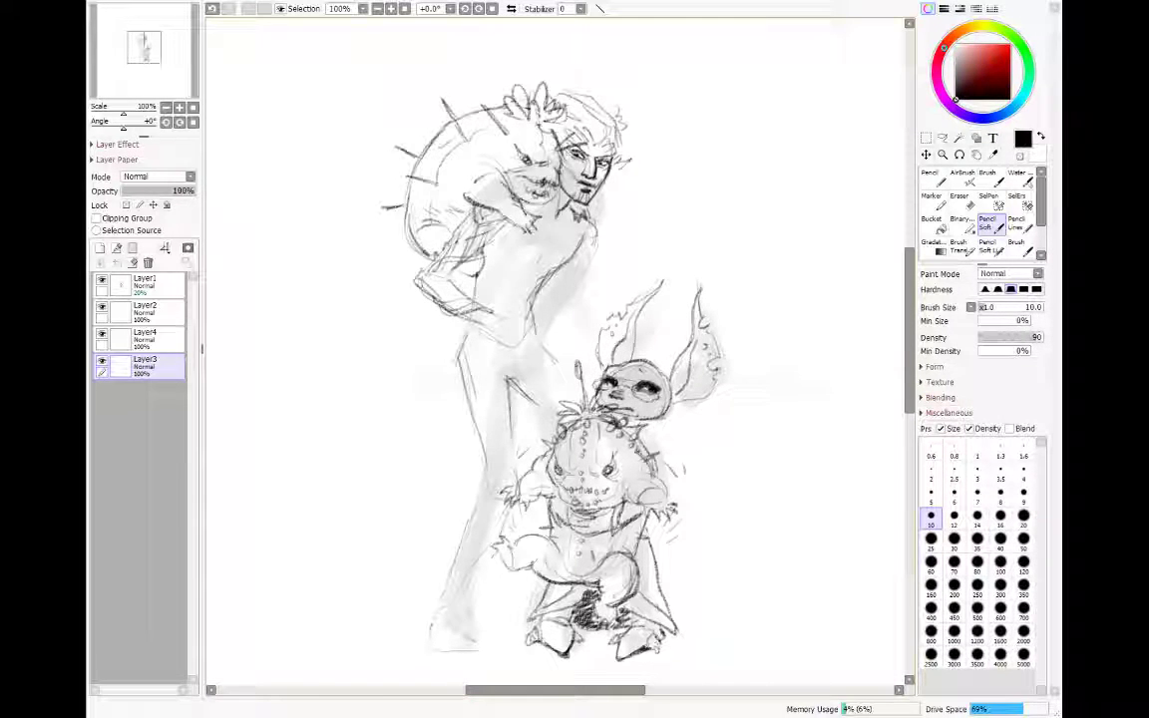
left_click(100, 247)
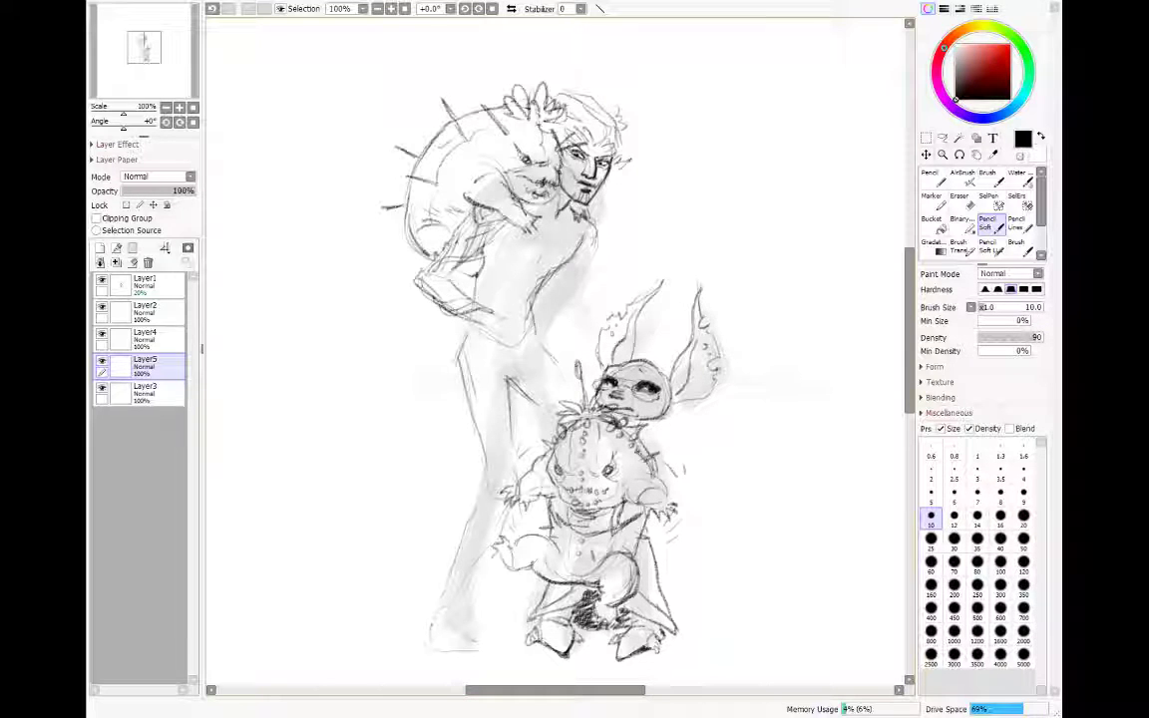
mouse_move(465, 330)
left_mouse_down()
mouse_move(380, 437)
mouse_move(412, 556)
left_mouse_up()
left_click_drag(427, 384, 424, 517)
mouse_move(412, 554)
left_mouse_down()
mouse_move(437, 532)
mouse_move(483, 613)
left_mouse_up()
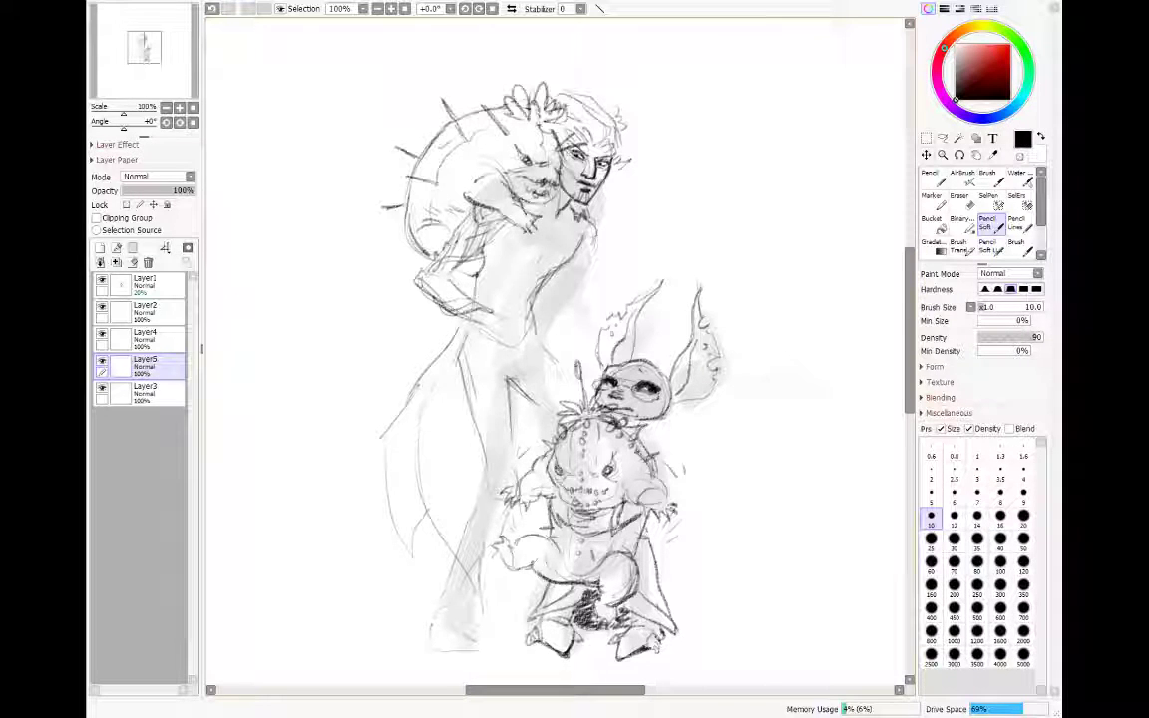
Step: Draw sweeping fold lines and layered panels across the tall figure's skirt
left_click_drag(494, 348, 409, 468)
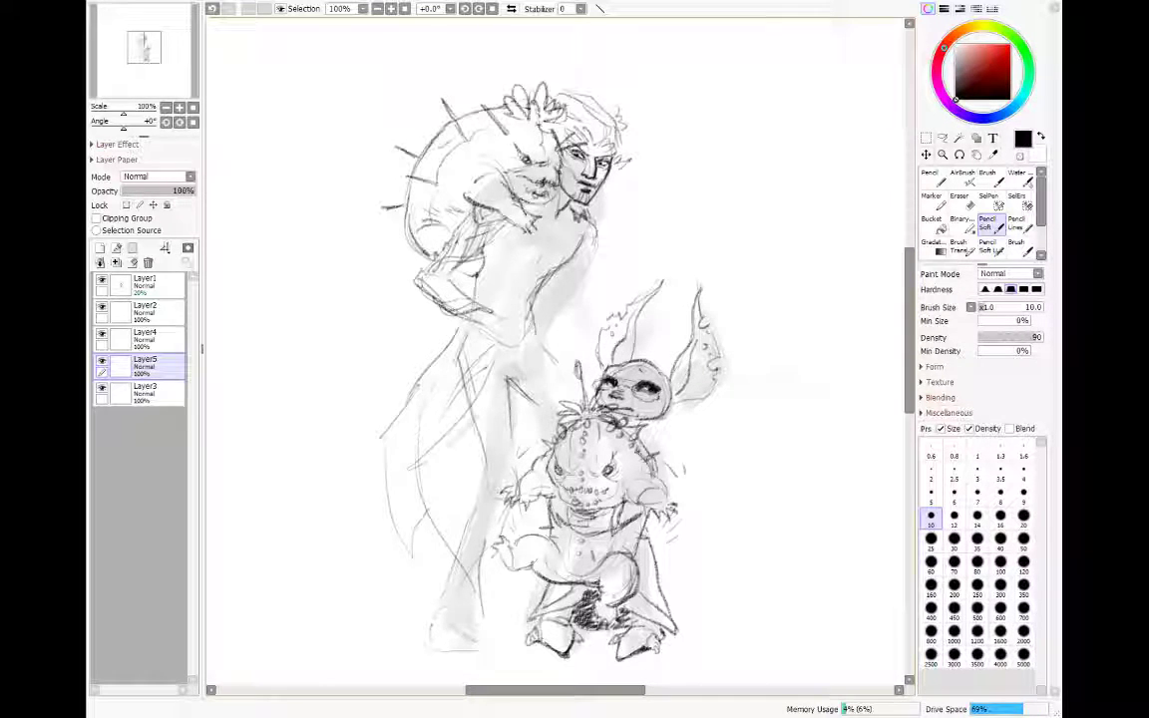
mouse_move(506, 389)
left_mouse_down()
mouse_move(430, 473)
mouse_move(453, 493)
left_mouse_up()
left_click_drag(521, 436, 491, 477)
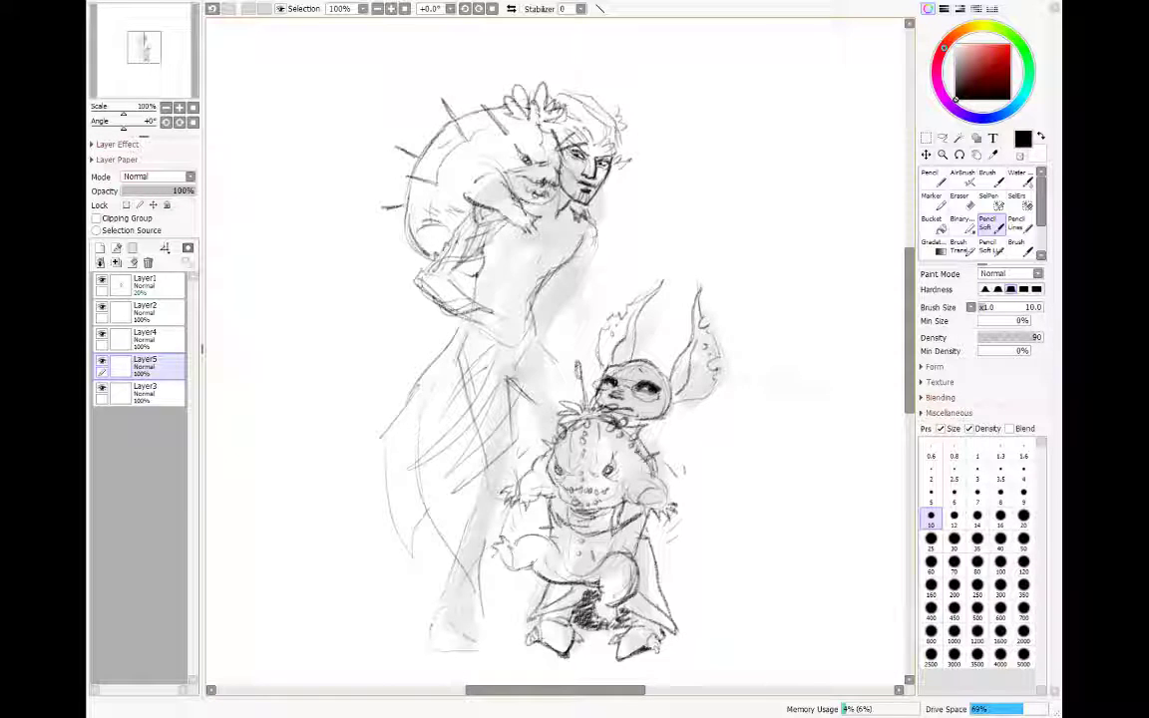
left_click_drag(469, 351, 437, 460)
left_click_drag(464, 401, 436, 486)
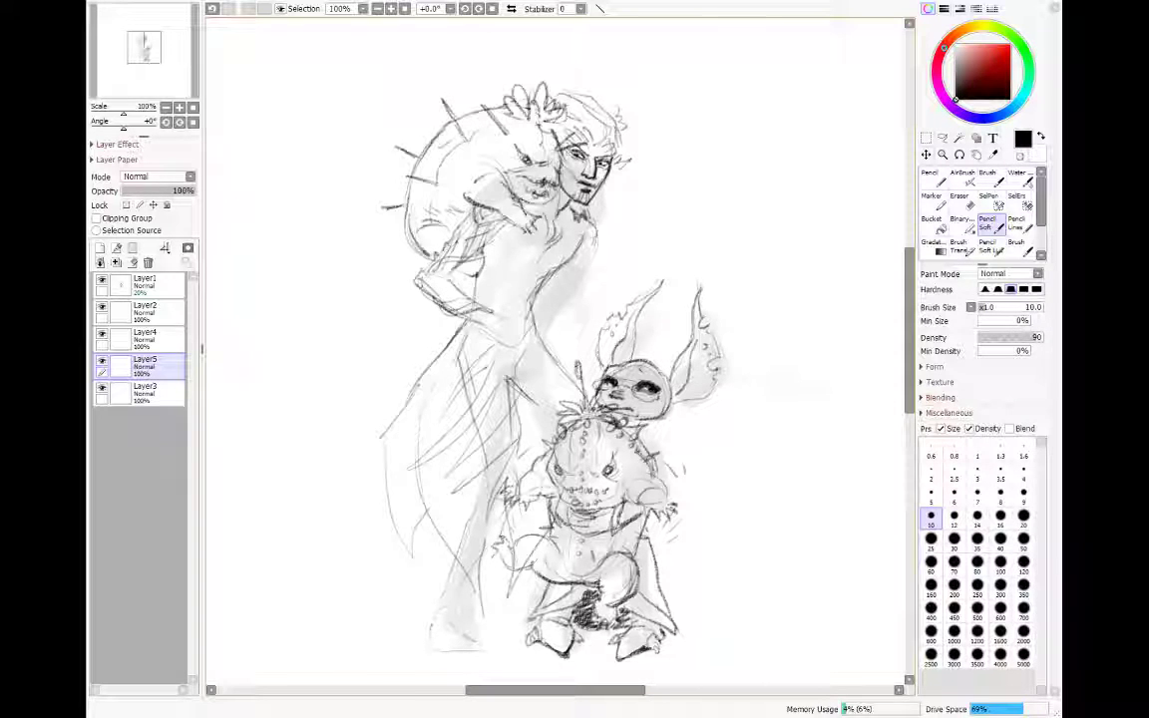
mouse_move(604, 198)
left_mouse_down()
mouse_move(639, 228)
mouse_move(626, 232)
mouse_move(643, 261)
mouse_move(623, 281)
left_mouse_up()
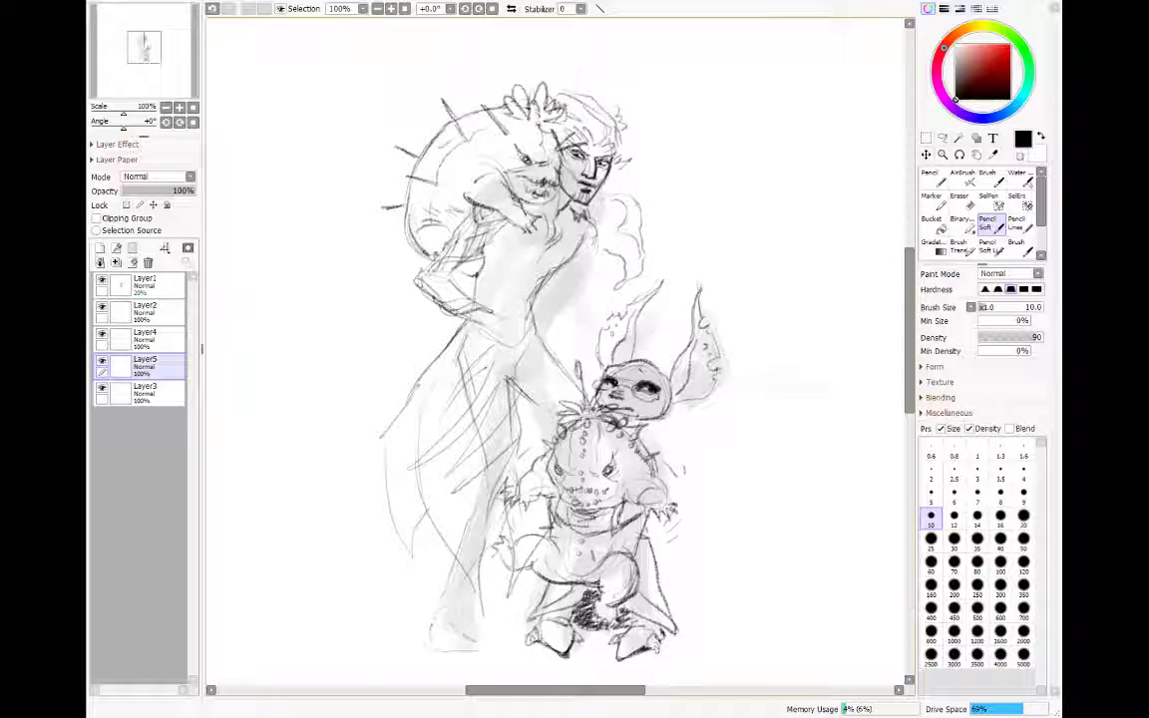
key("ctrl+z")
key("ctrl+z")
key("ctrl+z")
key("ctrl+z")
key("ctrl+z")
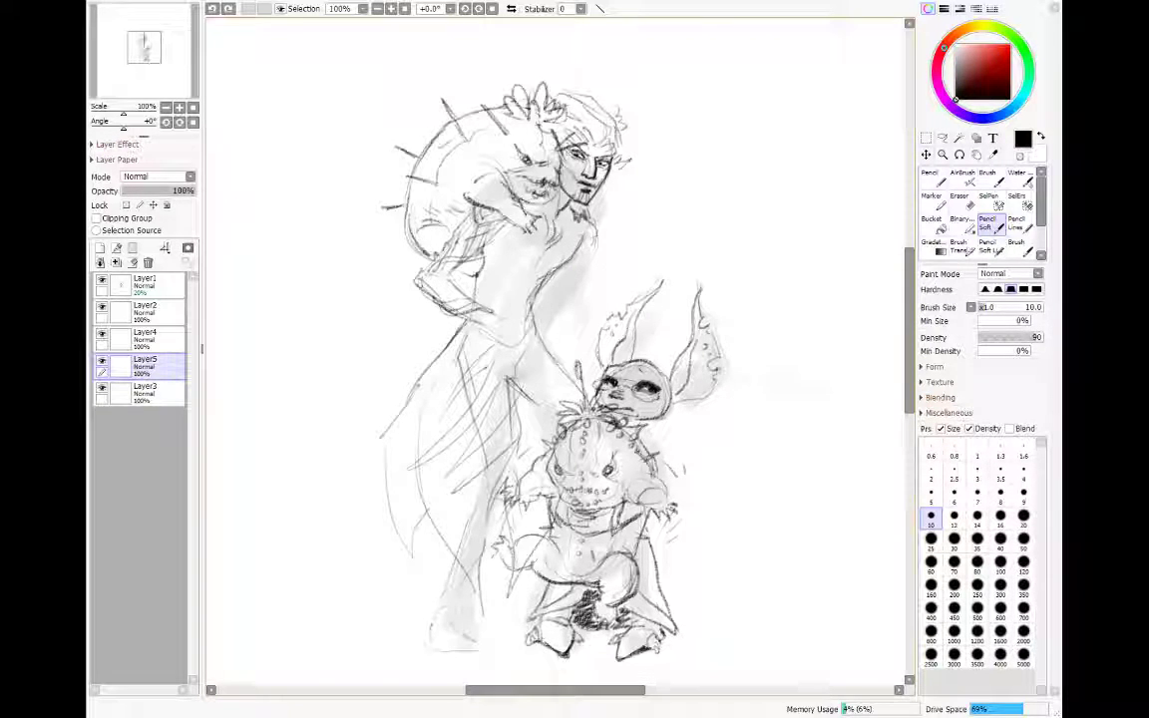
Step: Sketch a ragged ruffle beside the tall figure's neck and shoulder, and leafy clothing shapes over the chest and waist
left_click_drag(603, 195, 629, 224)
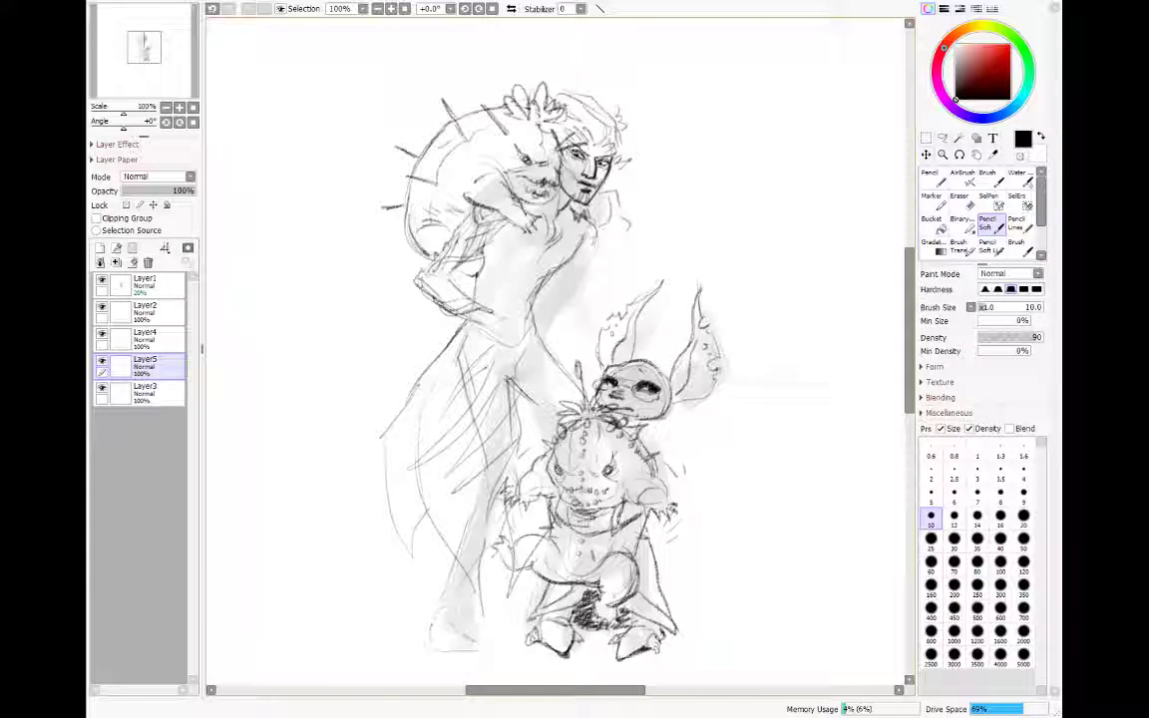
mouse_move(539, 205)
left_mouse_down()
mouse_move(510, 244)
mouse_move(531, 264)
left_mouse_up()
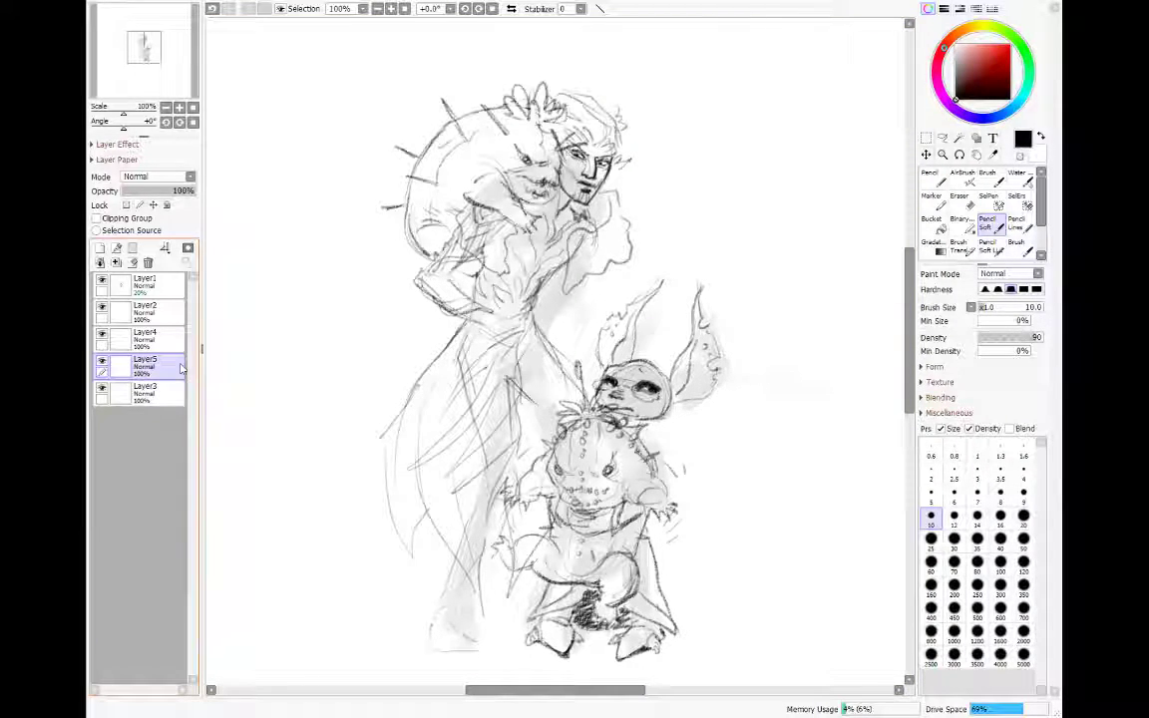
Step: Erase the tall figure's upper arm lines on Layer3 where they overlap the back-riding creature's arm and lower body
key("e")
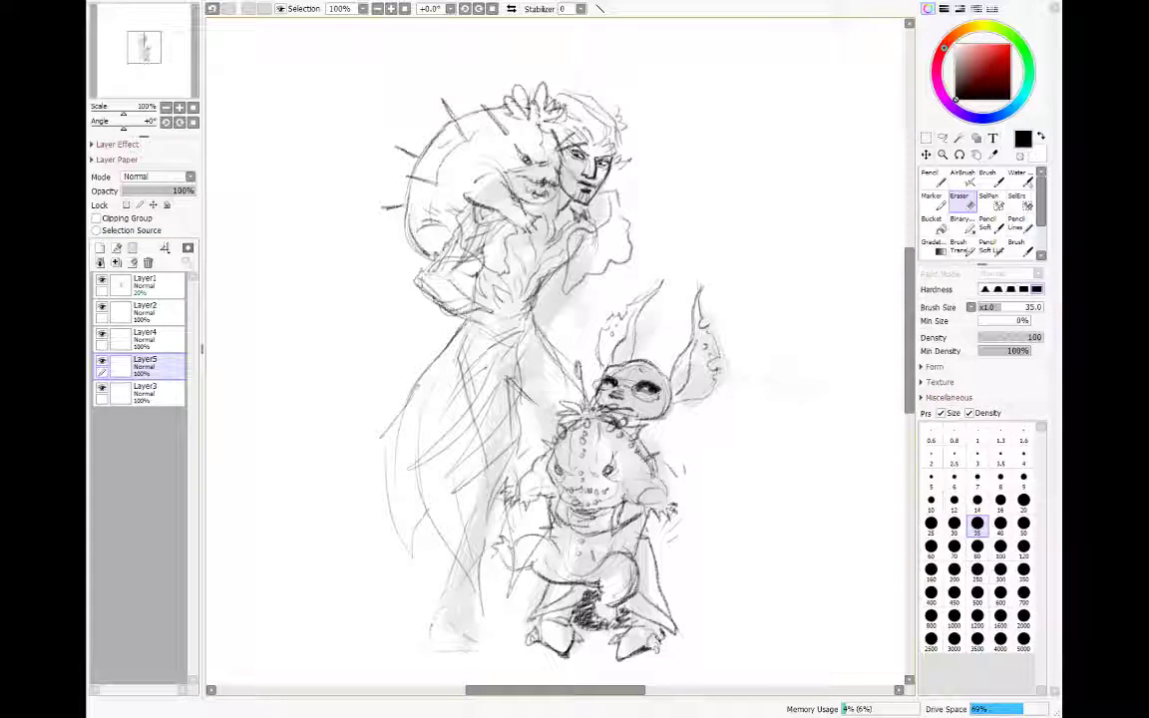
left_click(145, 393)
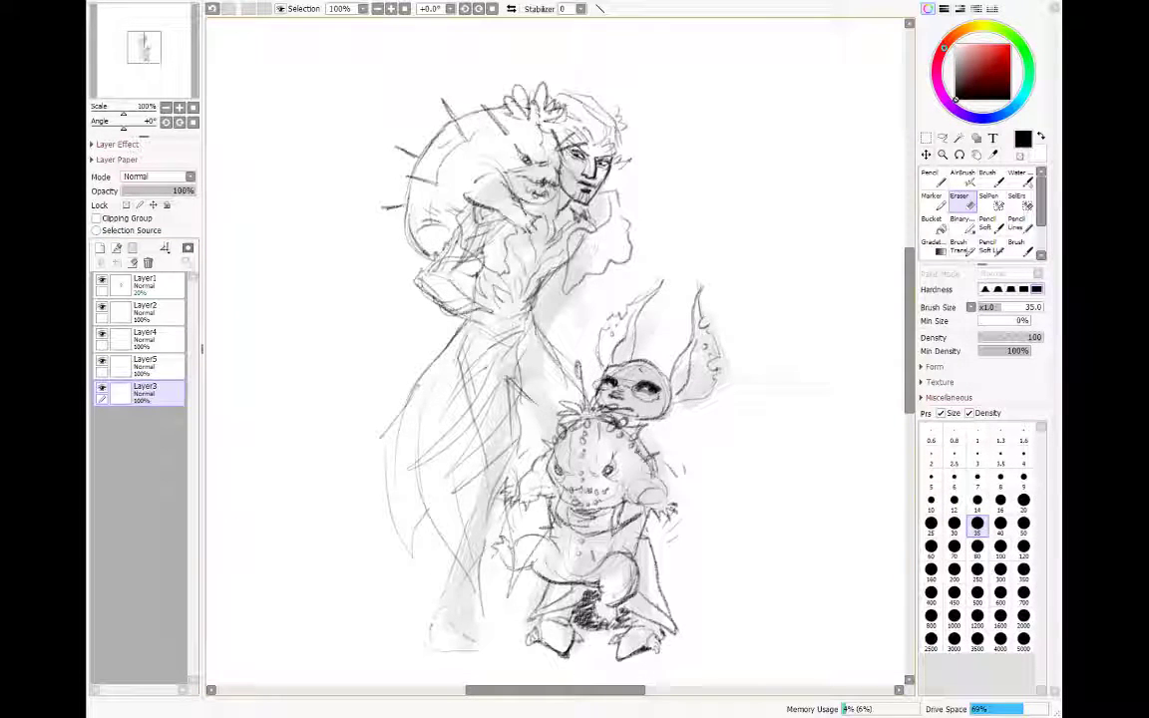
mouse_move(428, 187)
left_mouse_down()
mouse_move(422, 216)
mouse_move(439, 203)
left_mouse_up()
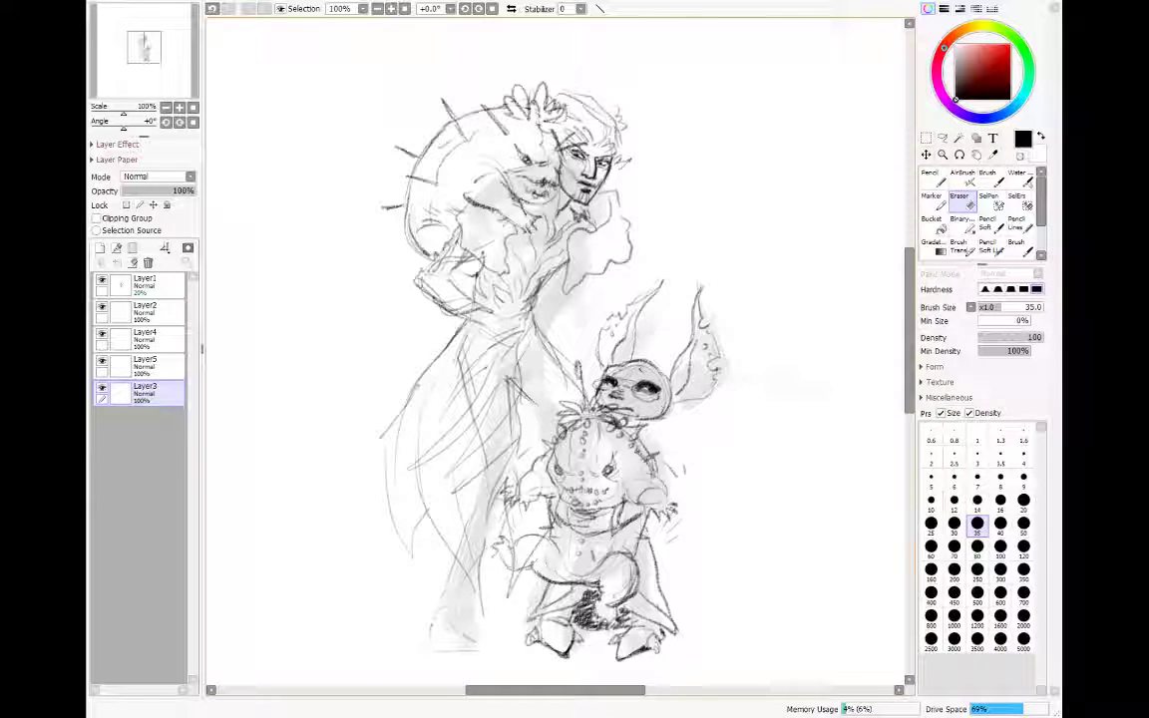
left_click(144, 337)
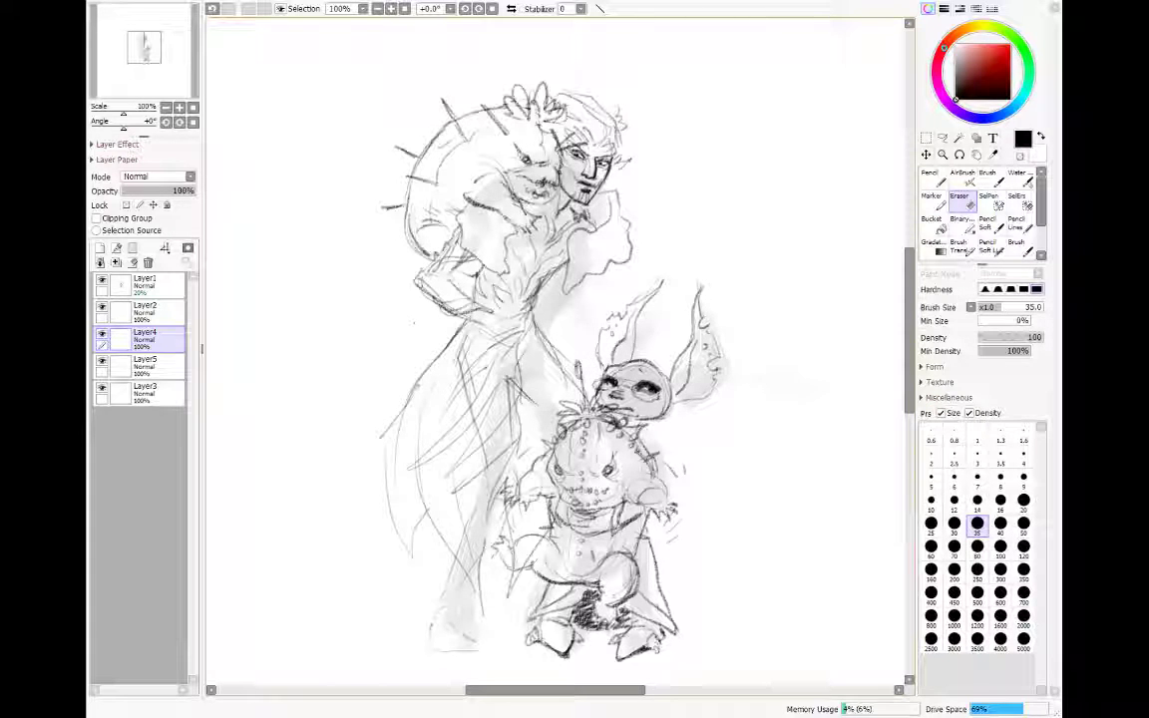
left_click(144, 364)
Step: Erase the tall figure's leg lines showing through the skirt on Layer3, and clean up stray clothing lines on Layer5
left_click(144, 391)
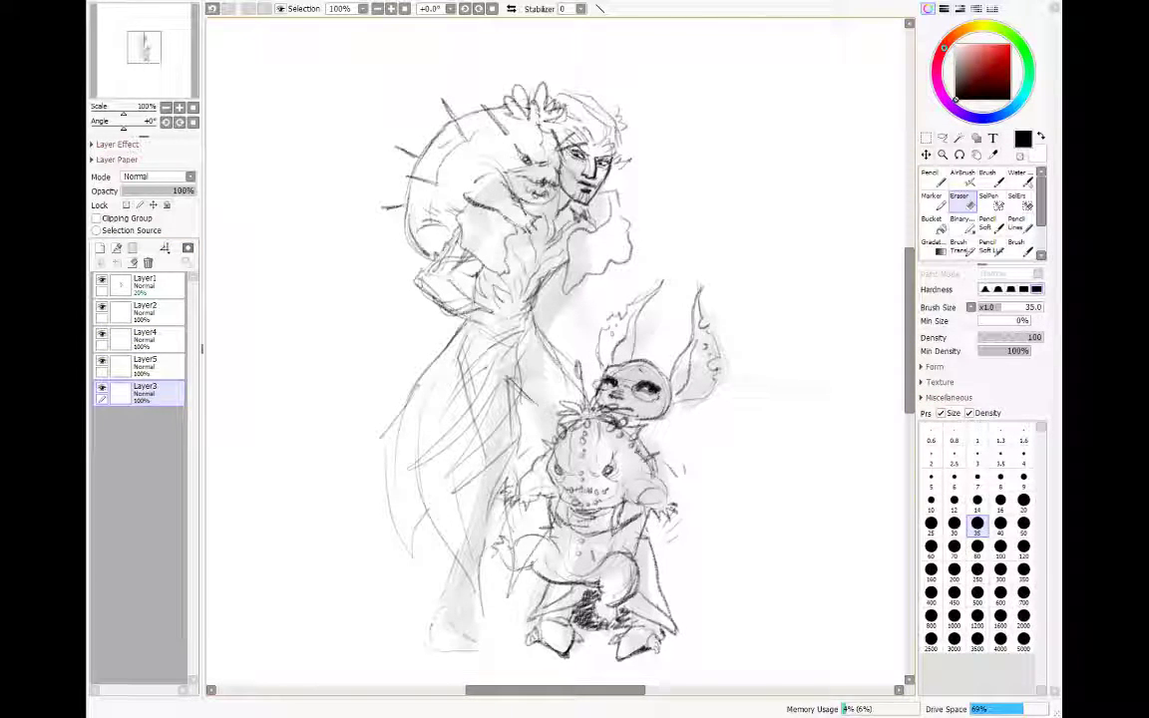
mouse_move(483, 431)
left_mouse_down()
mouse_move(489, 462)
mouse_move(463, 351)
mouse_move(476, 401)
left_mouse_up()
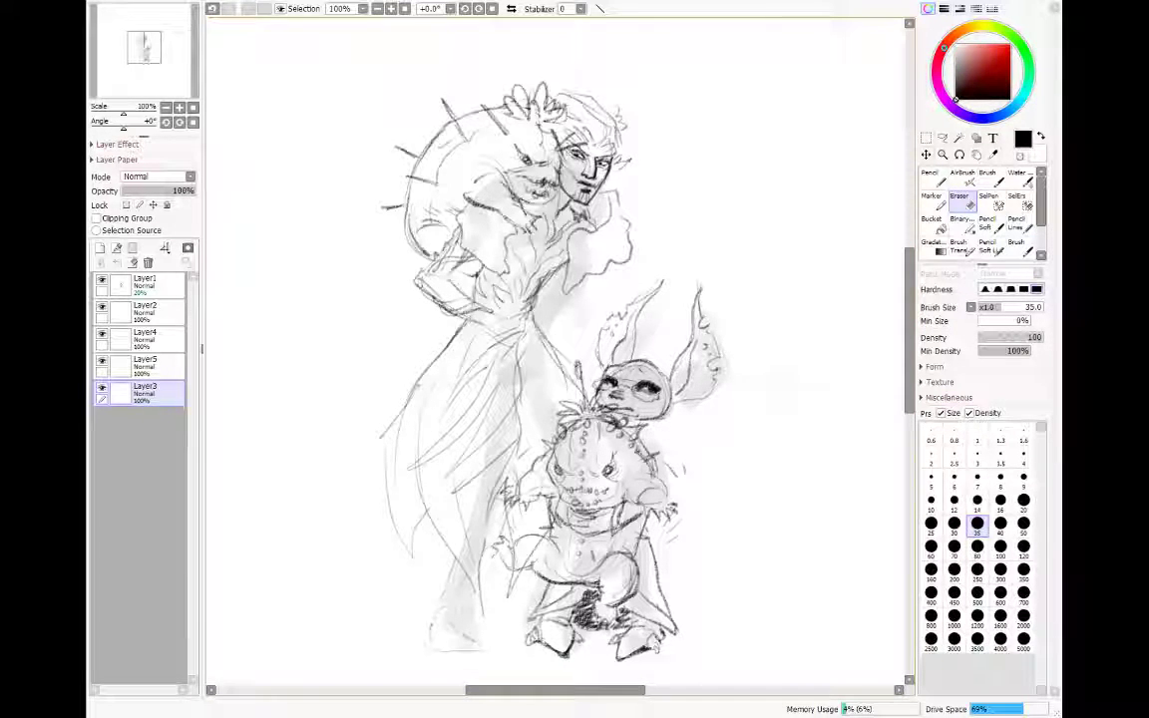
key("n")
left_click(169, 370)
key("e")
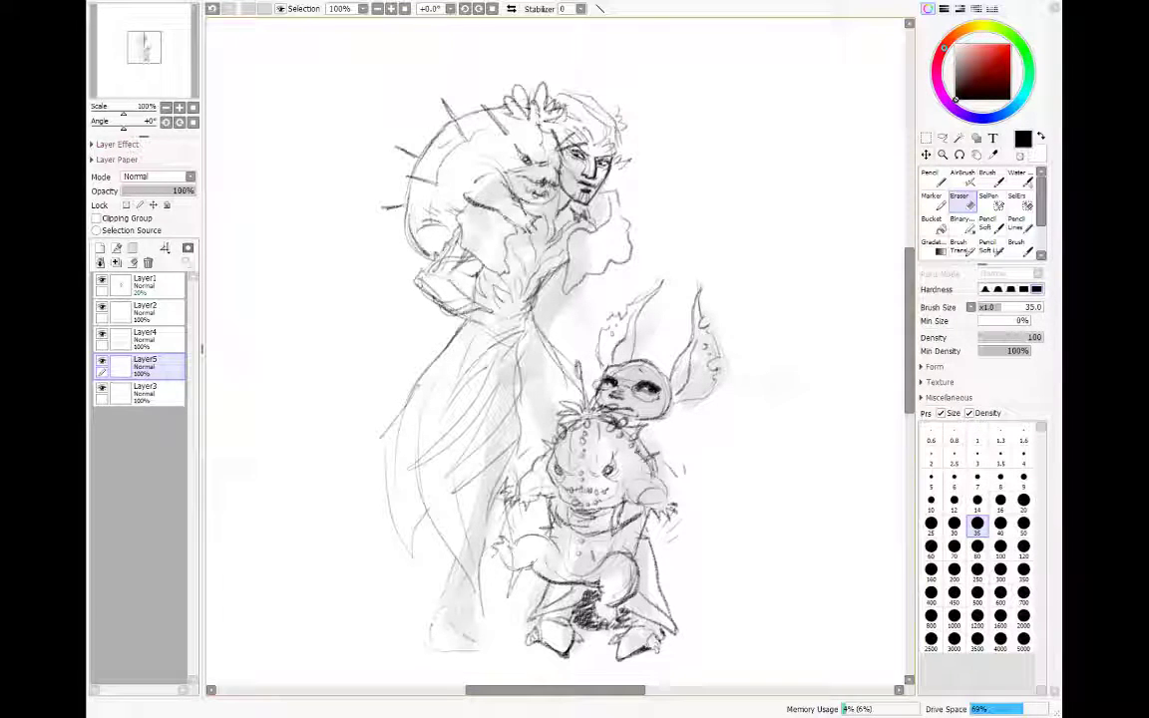
Step: Draw the tall figure's bare foot, toes and lower leg below the skirt hem on Layer3 with the soft pencil
key("n")
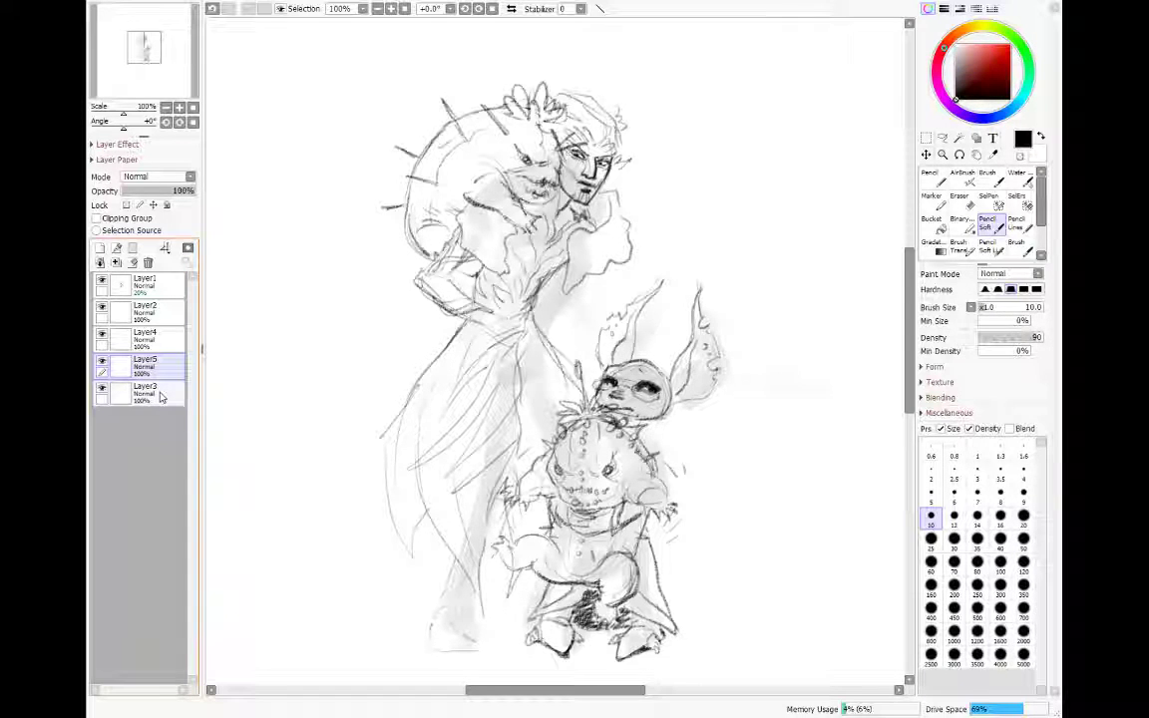
left_click(159, 397)
scroll(912, 377, "down", 2)
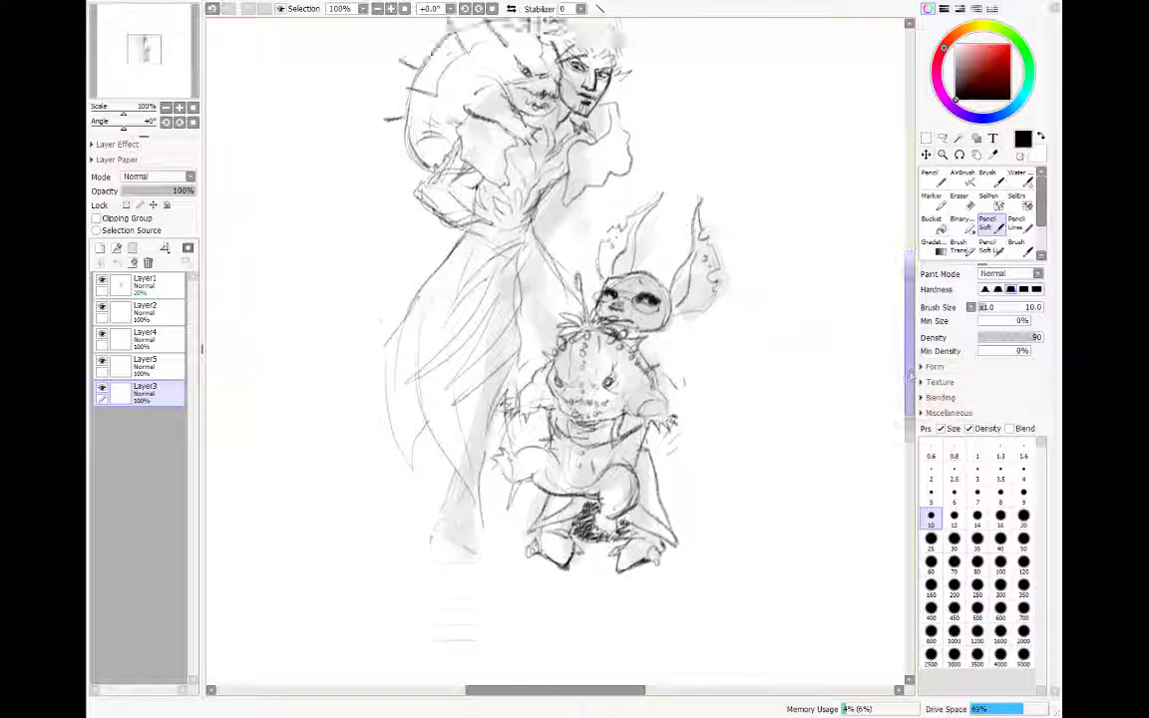
scroll(912, 377, "down", 1)
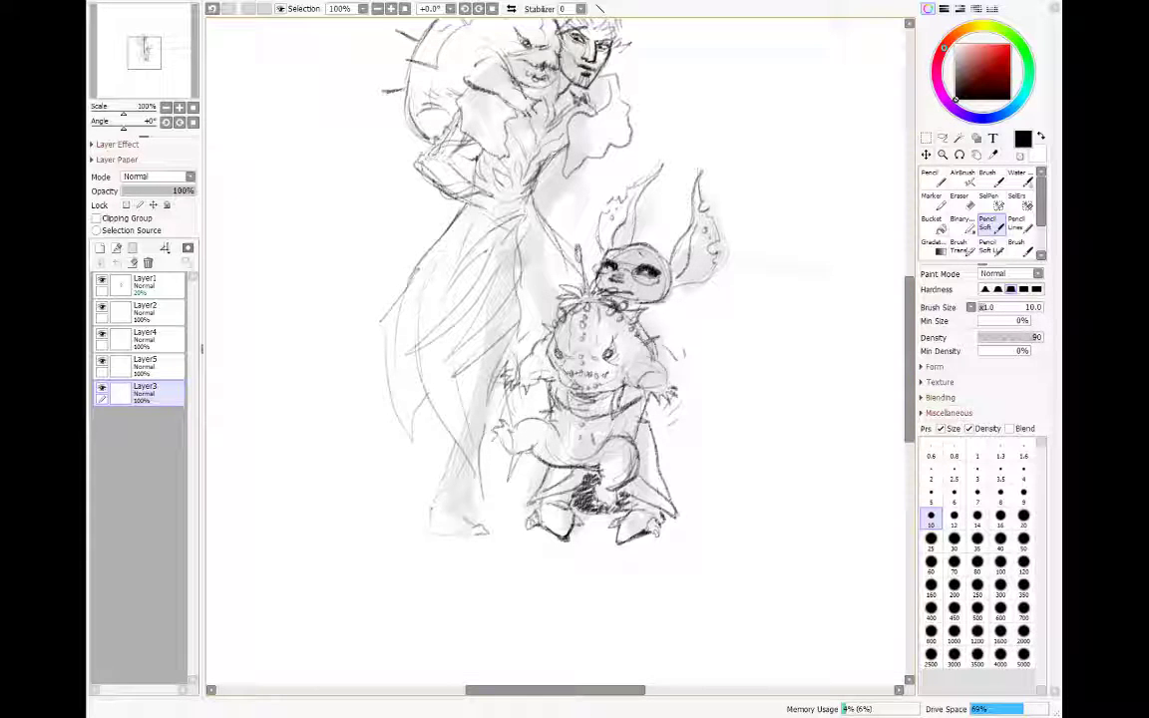
left_click_drag(473, 527, 458, 537)
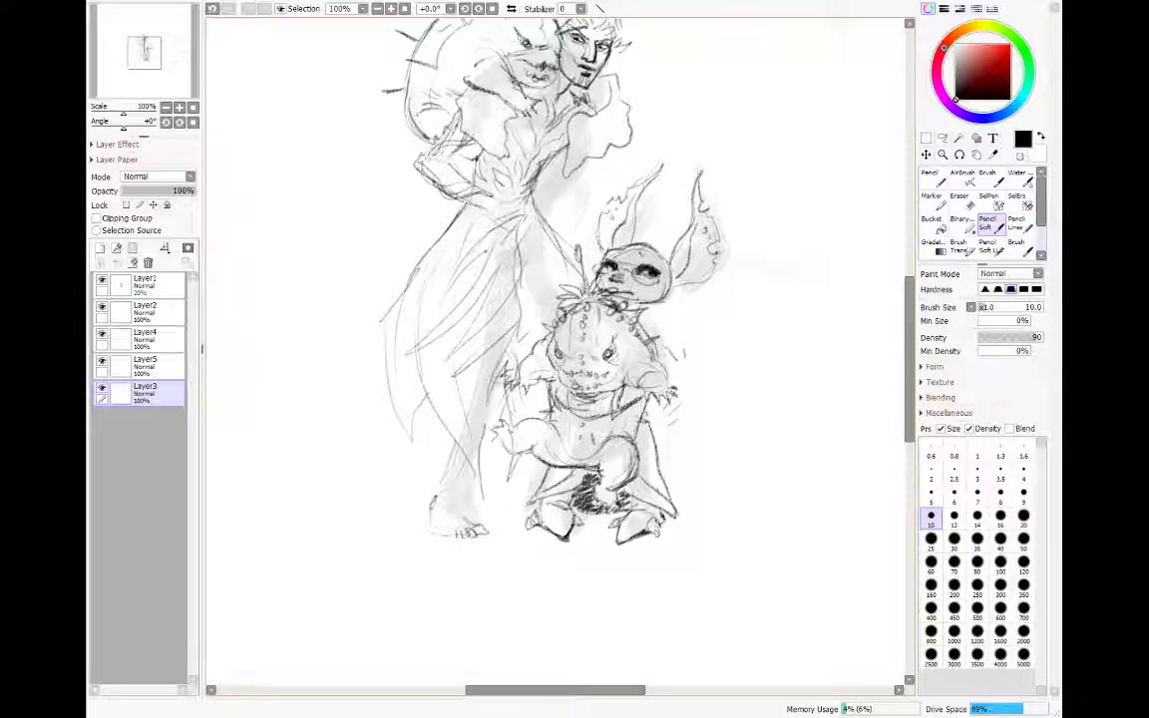
left_click_drag(446, 490, 433, 519)
left_click_drag(456, 467, 440, 501)
left_click_drag(459, 451, 458, 498)
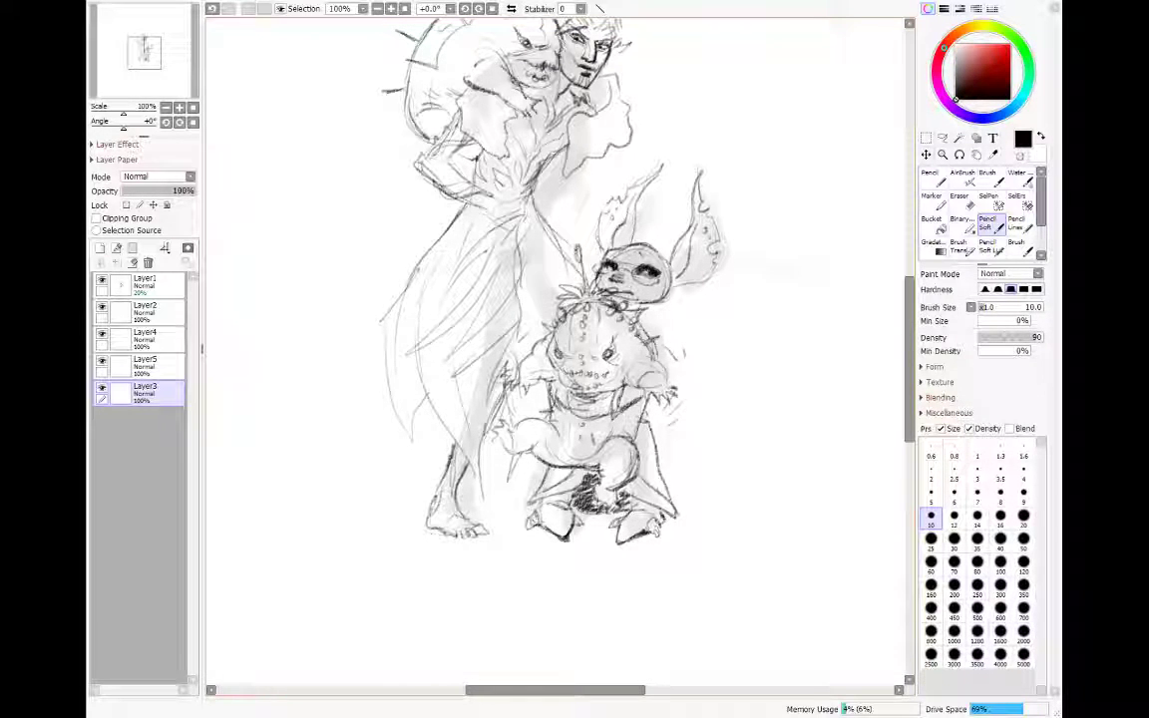
Step: Merge Layer4 and Layer5 down into Layer3, and move the merged tall figure slightly upward on the canvas
left_click_drag(905, 407, 906, 395)
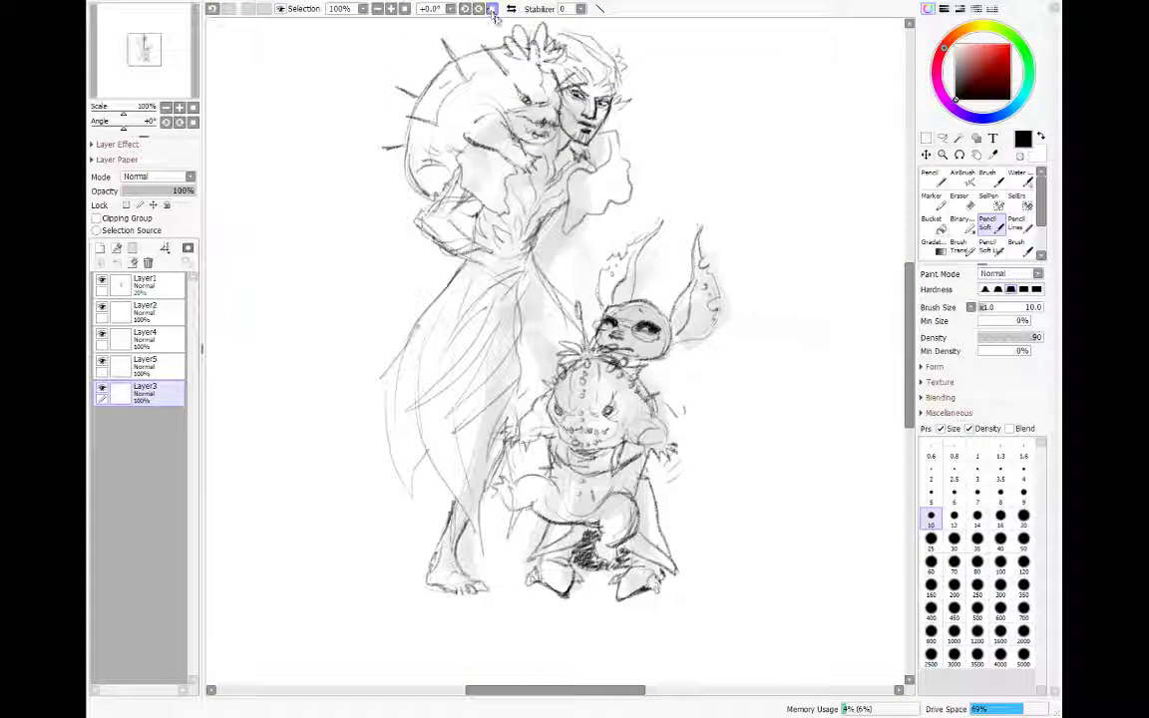
left_click_drag(907, 312, 907, 302)
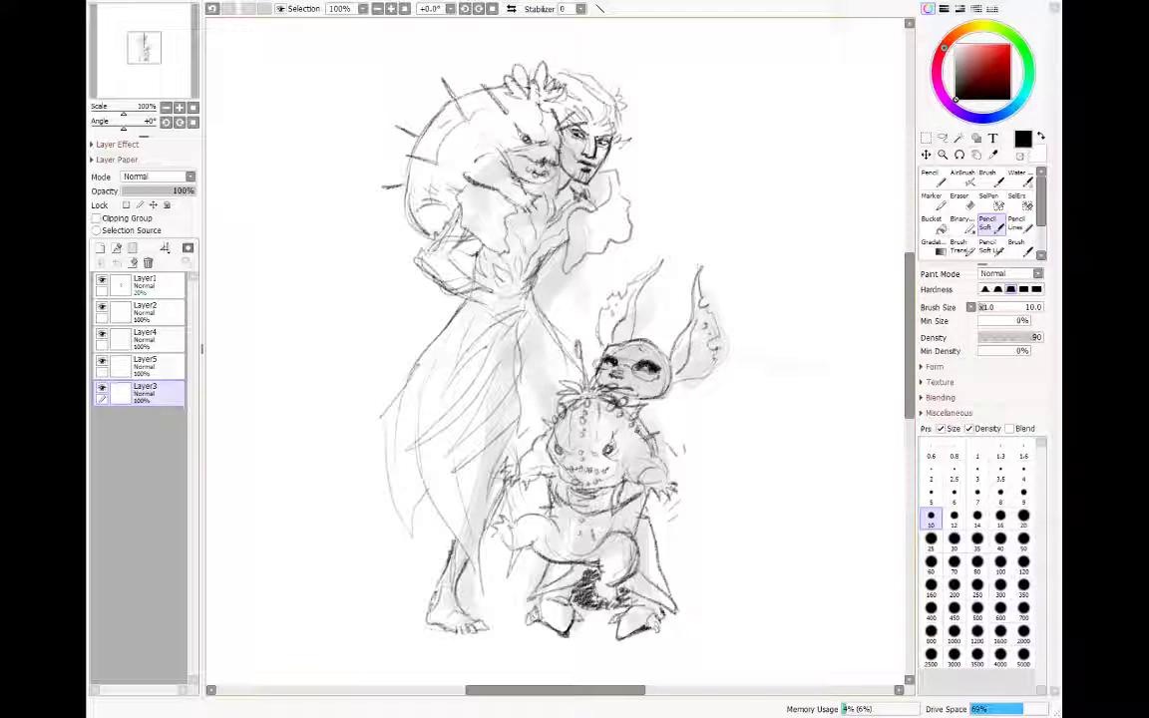
left_click(140, 307)
left_click(139, 337)
left_click(120, 263)
left_click(120, 263)
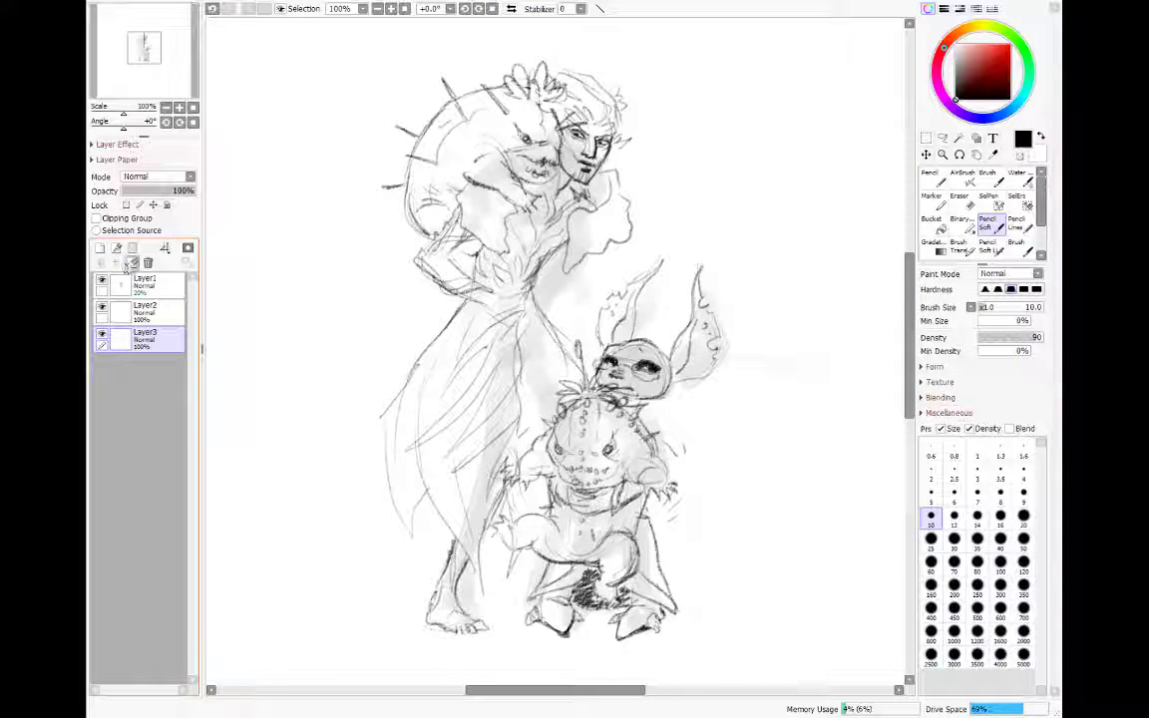
left_click(925, 155)
mouse_move(559, 441)
left_mouse_down()
mouse_move(555, 406)
mouse_move(578, 454)
left_mouse_up()
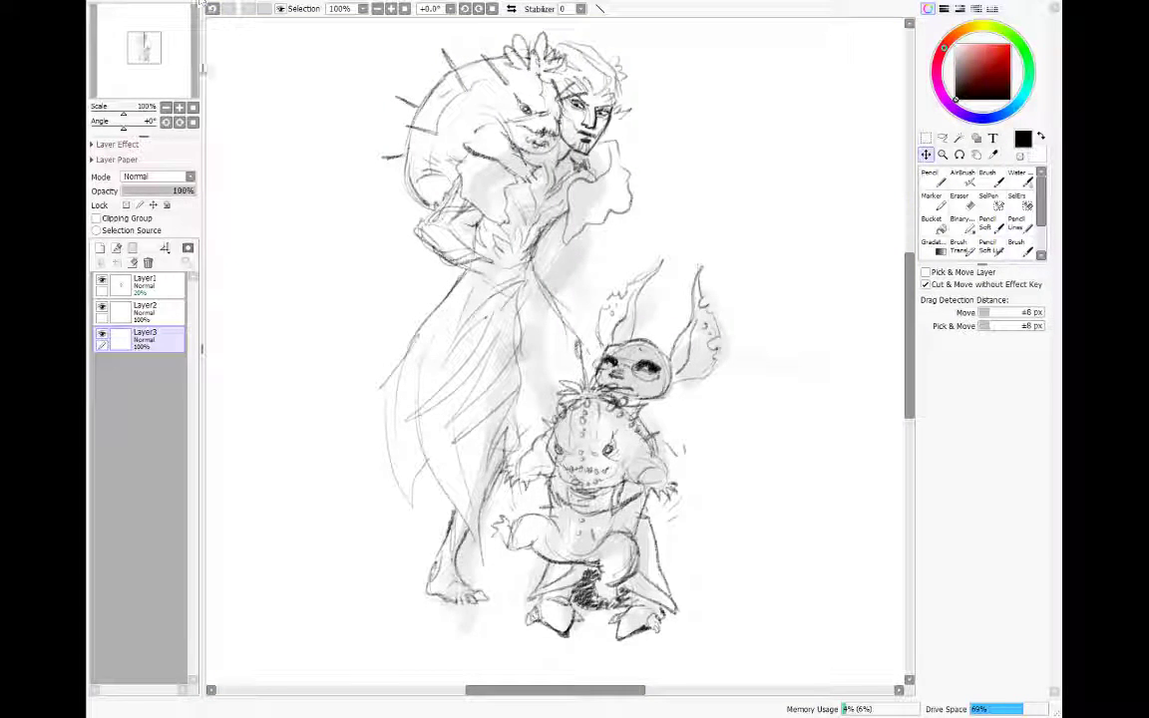
key("ctrl+t")
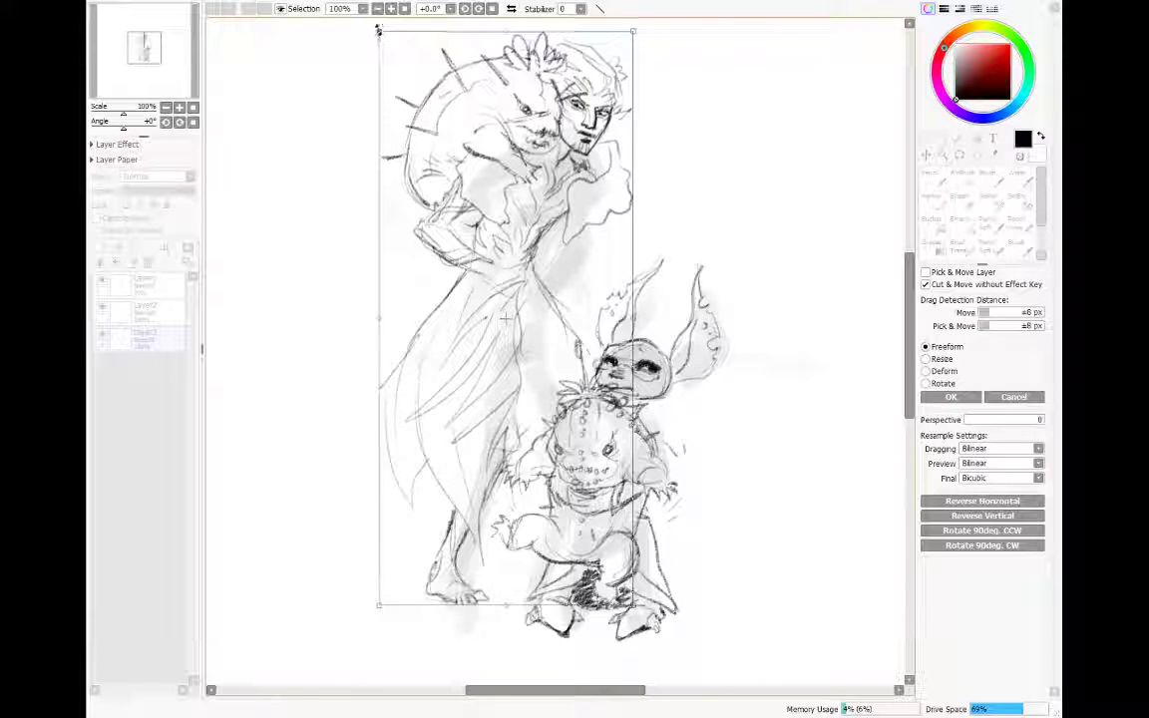
left_click_drag(382, 32, 402, 90)
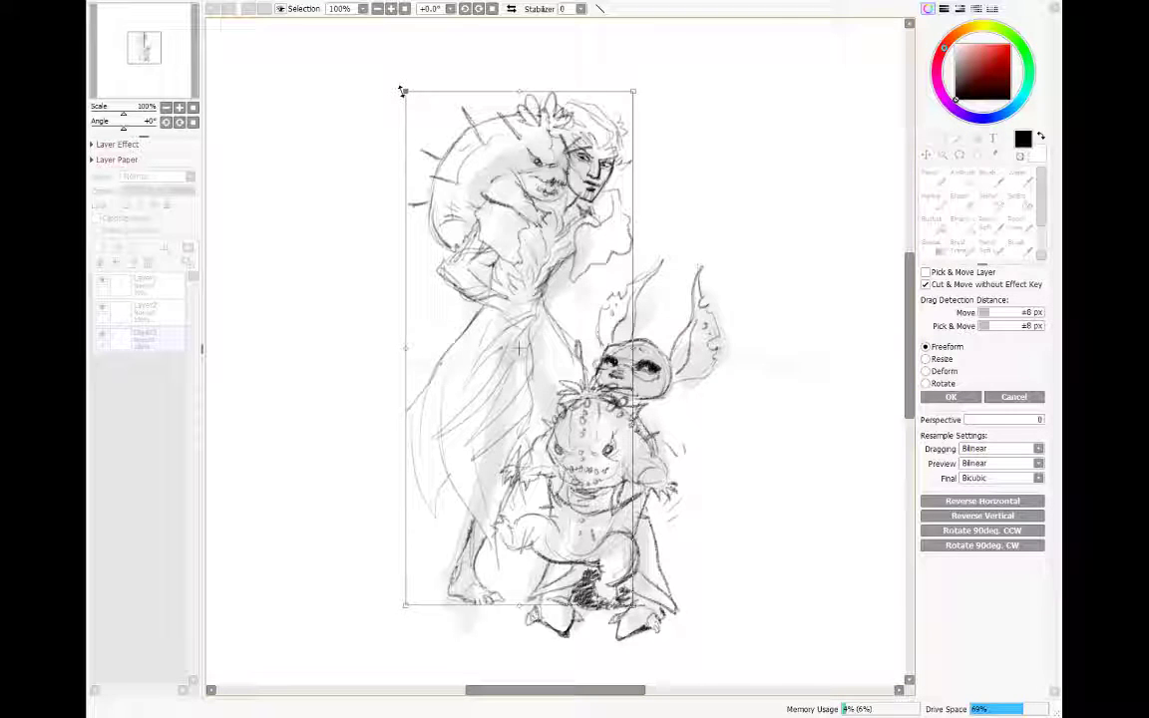
left_click_drag(402, 90, 409, 103)
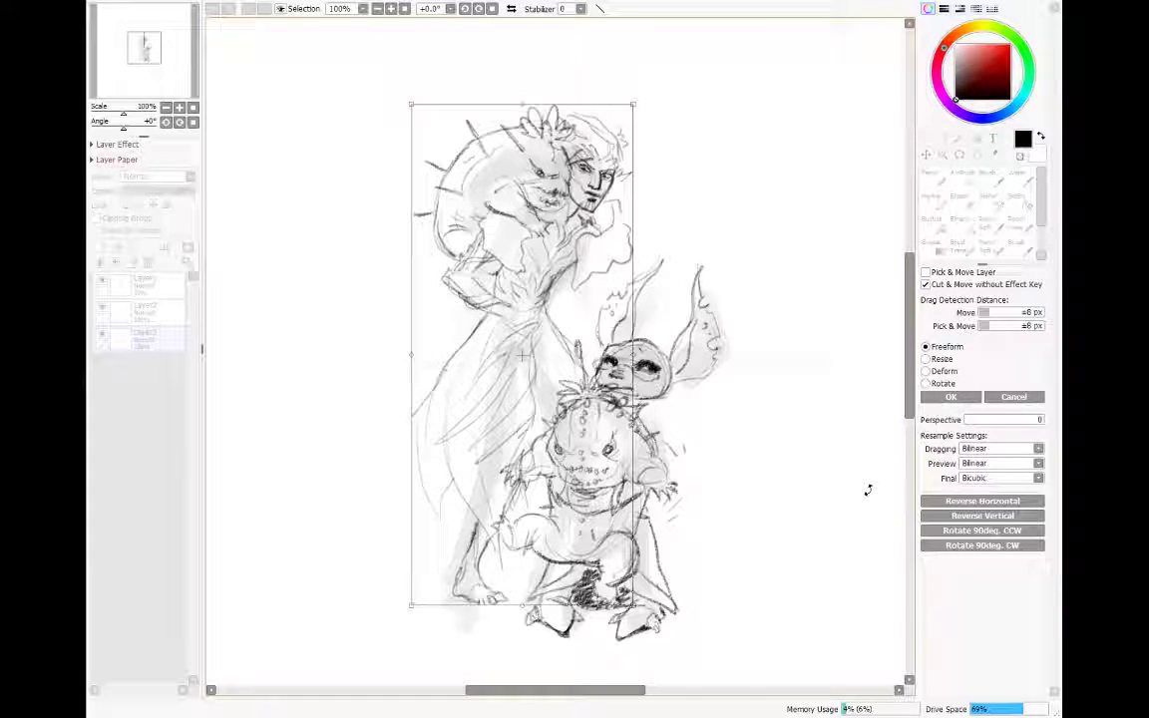
left_click(992, 398)
Step: Lasso the tall figure's skirt and legs, enlarge them slightly downward with a freeform transform, and clear the selection
left_click(943, 137)
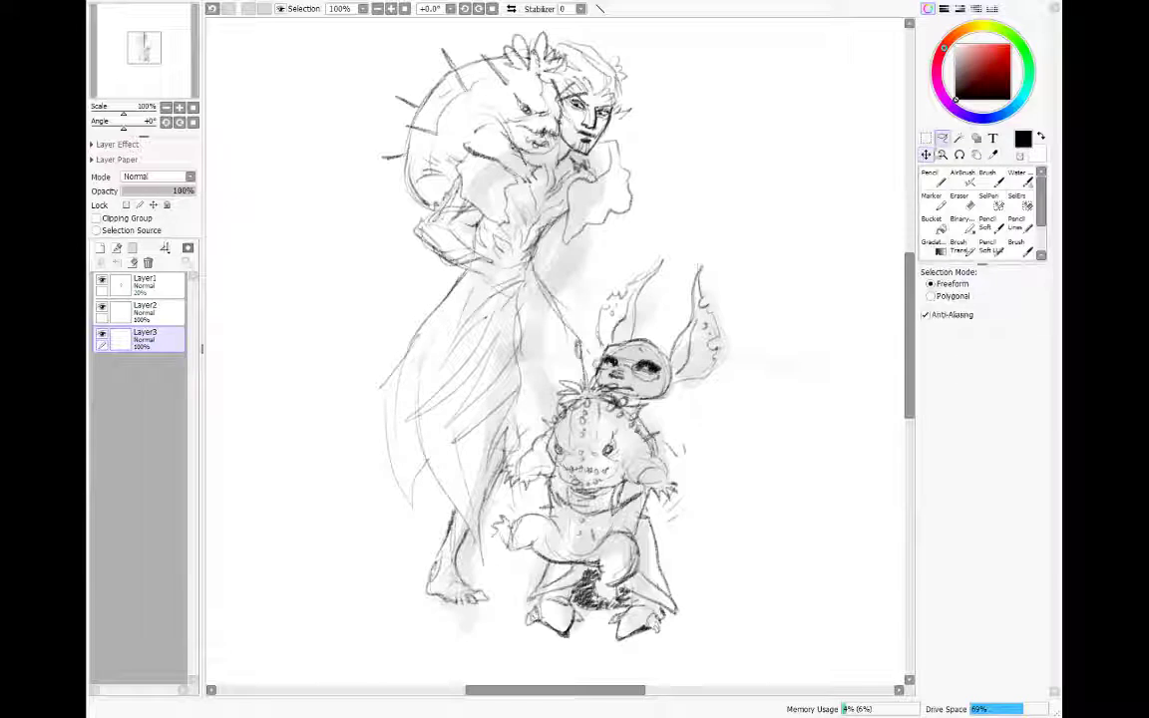
mouse_move(537, 281)
left_mouse_down()
mouse_move(597, 328)
mouse_move(361, 363)
mouse_move(445, 273)
mouse_move(519, 285)
left_mouse_up()
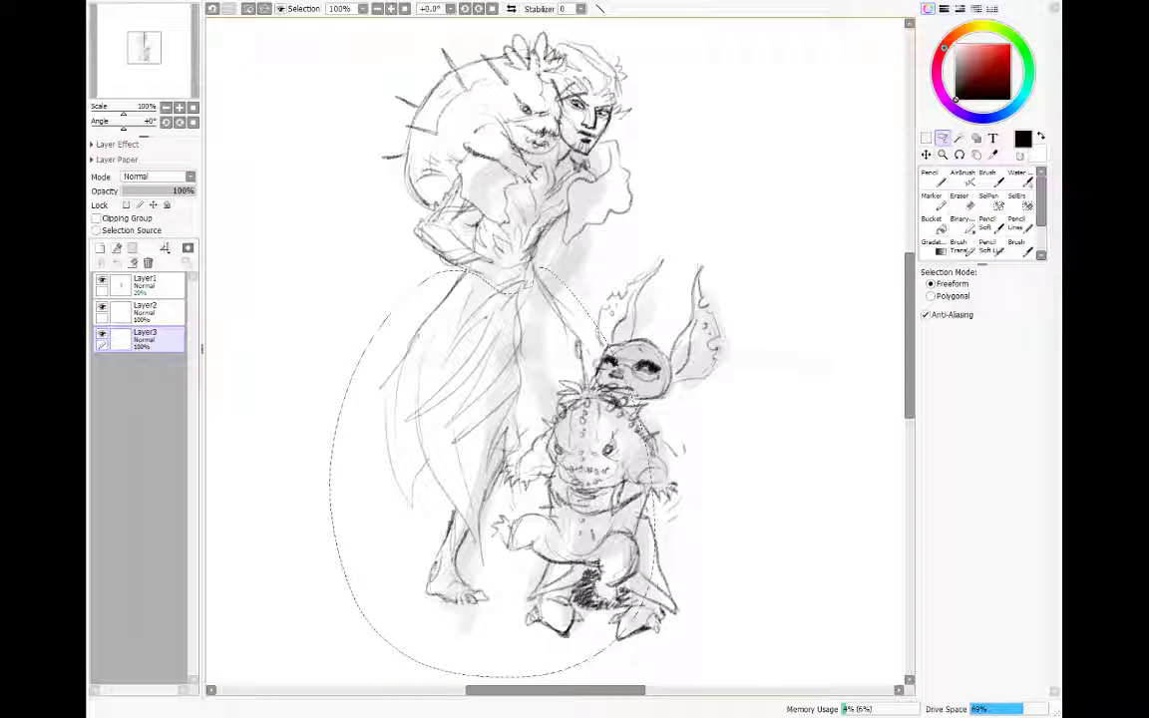
key("ctrl+t")
left_click_drag(379, 607, 366, 623)
left_click_drag(505, 532, 508, 531)
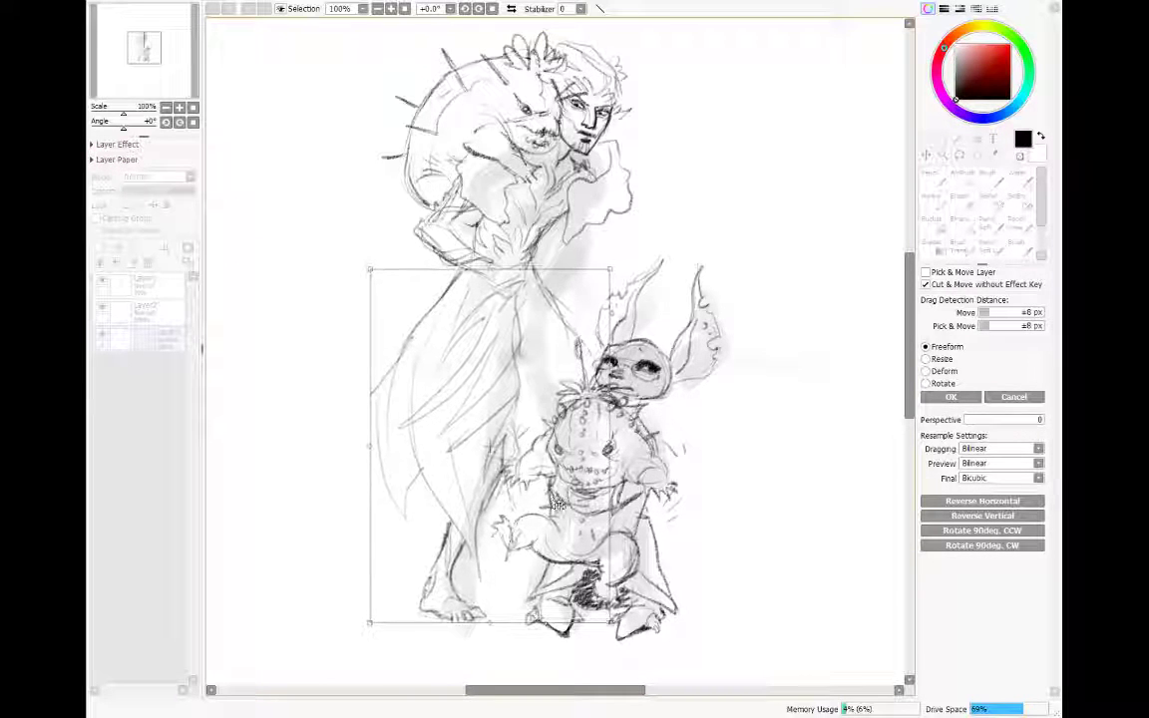
left_click(951, 396)
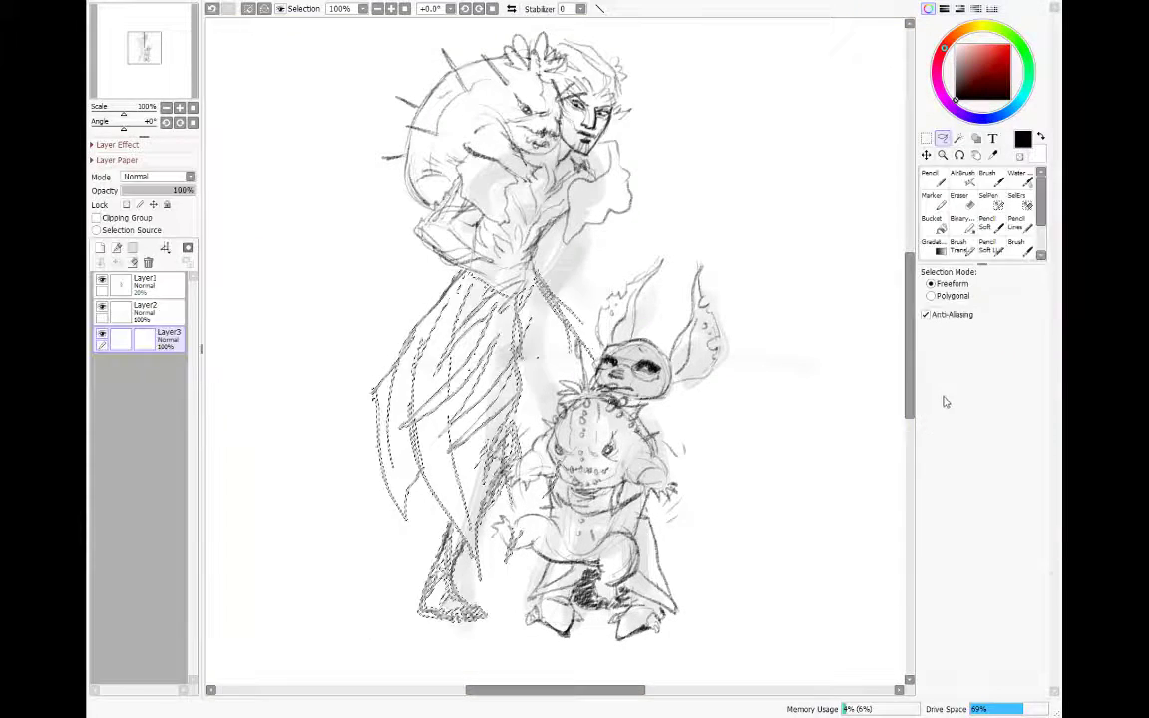
left_click(248, 9)
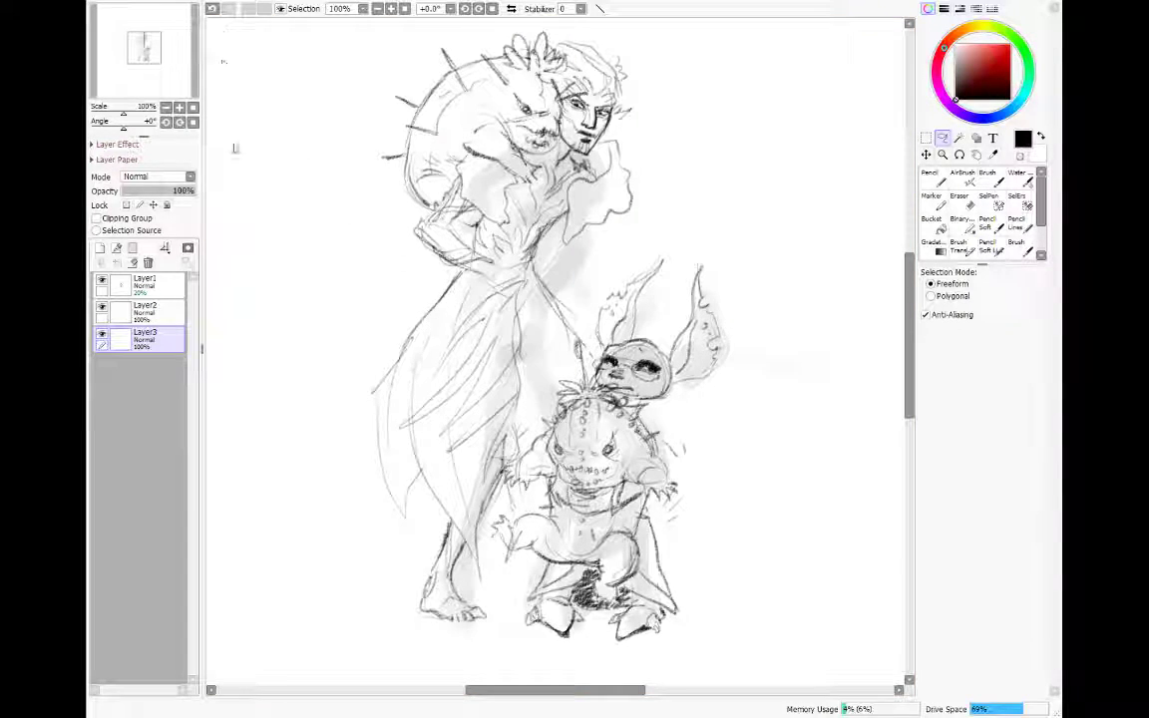
Step: Scale the whole tall figure down with a freeform transform and place it close behind the smaller pair
key("ctrl+t")
mouse_move(477, 344)
left_mouse_down()
mouse_move(481, 322)
mouse_move(482, 353)
left_mouse_up()
left_click_drag(373, 38, 418, 134)
left_click_drag(577, 407, 555, 384)
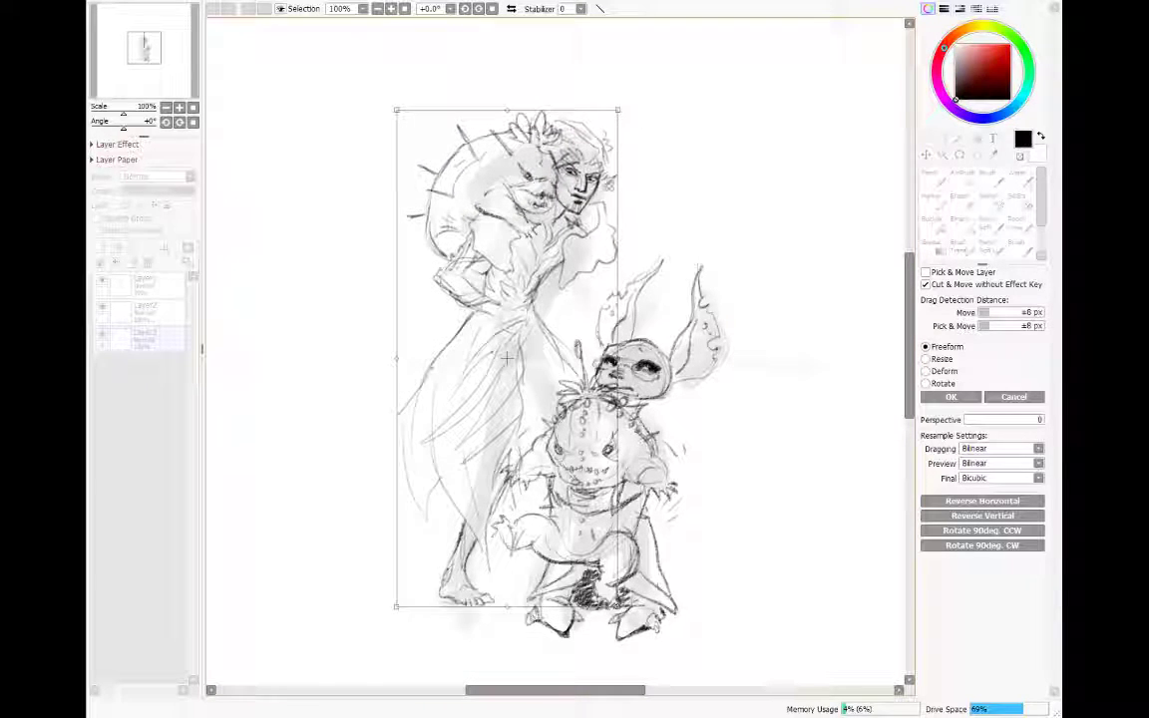
left_click_drag(618, 110, 619, 111)
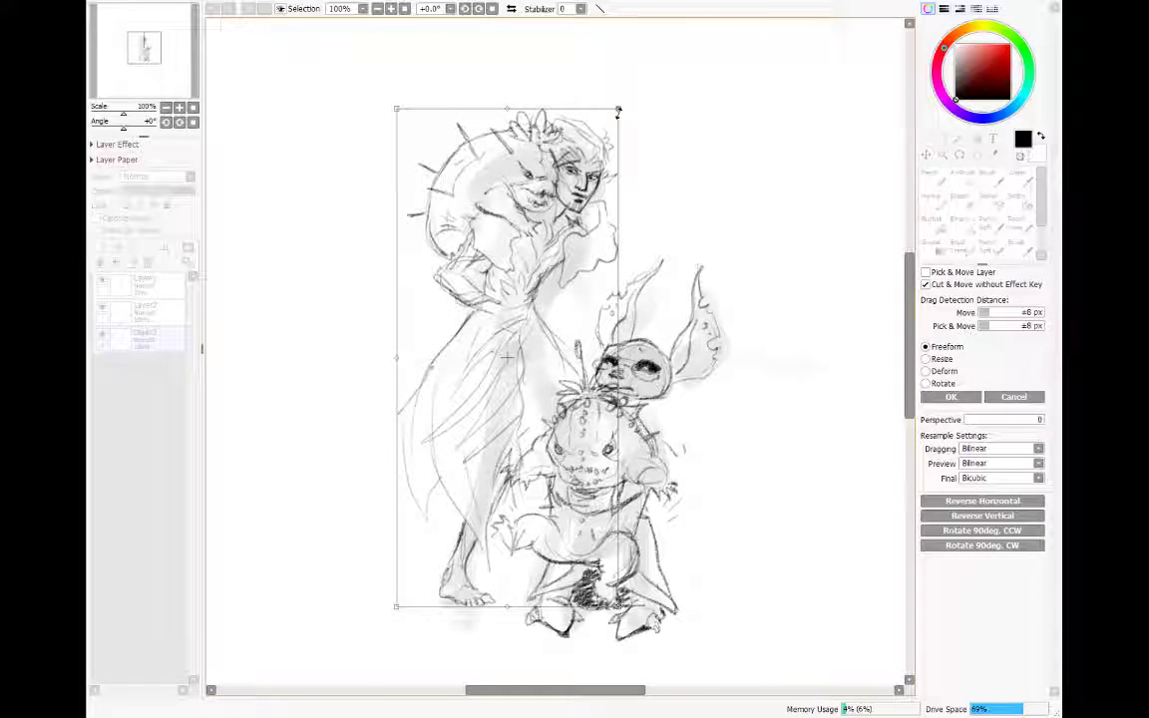
left_click(951, 396)
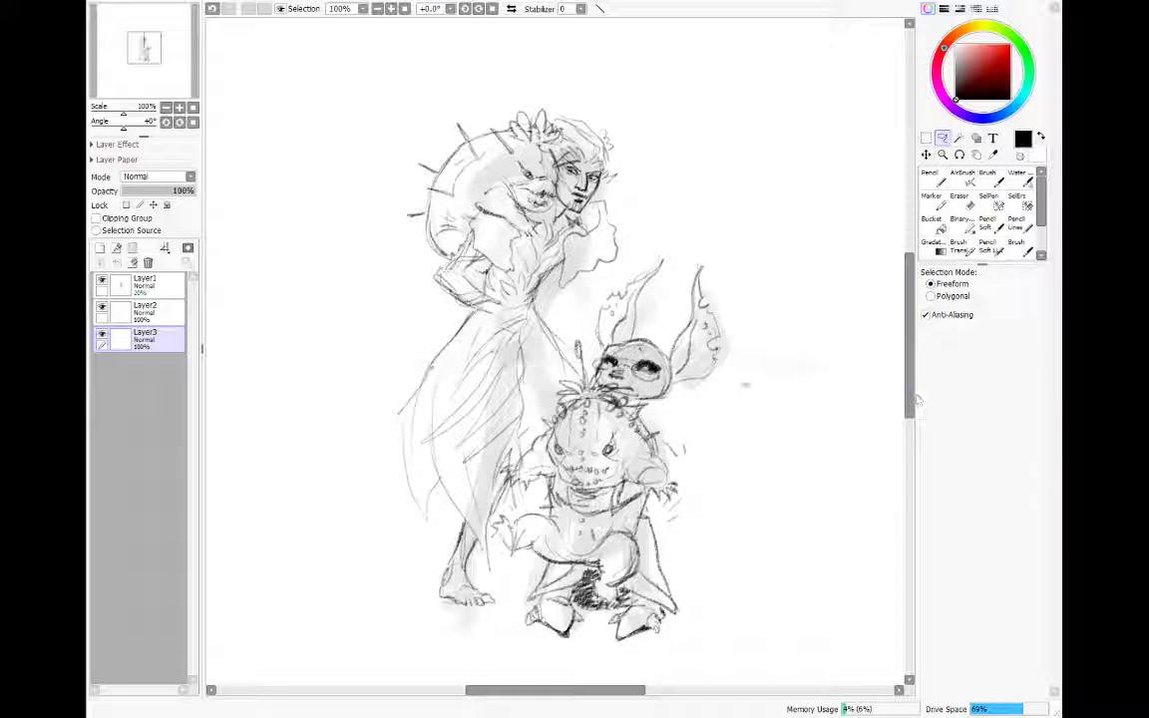
Step: Hide Layer1 and sketch the tall figure's hand resting at the waist and the start of the forearm on Layer3
left_click(102, 280)
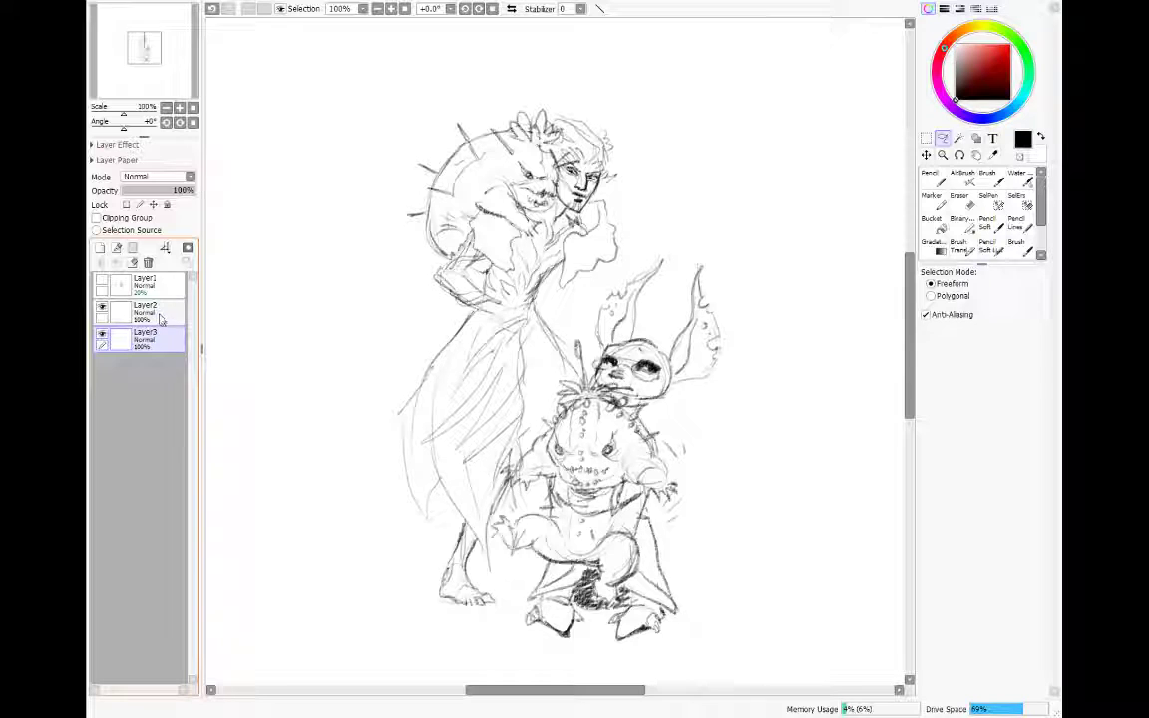
left_click(992, 225)
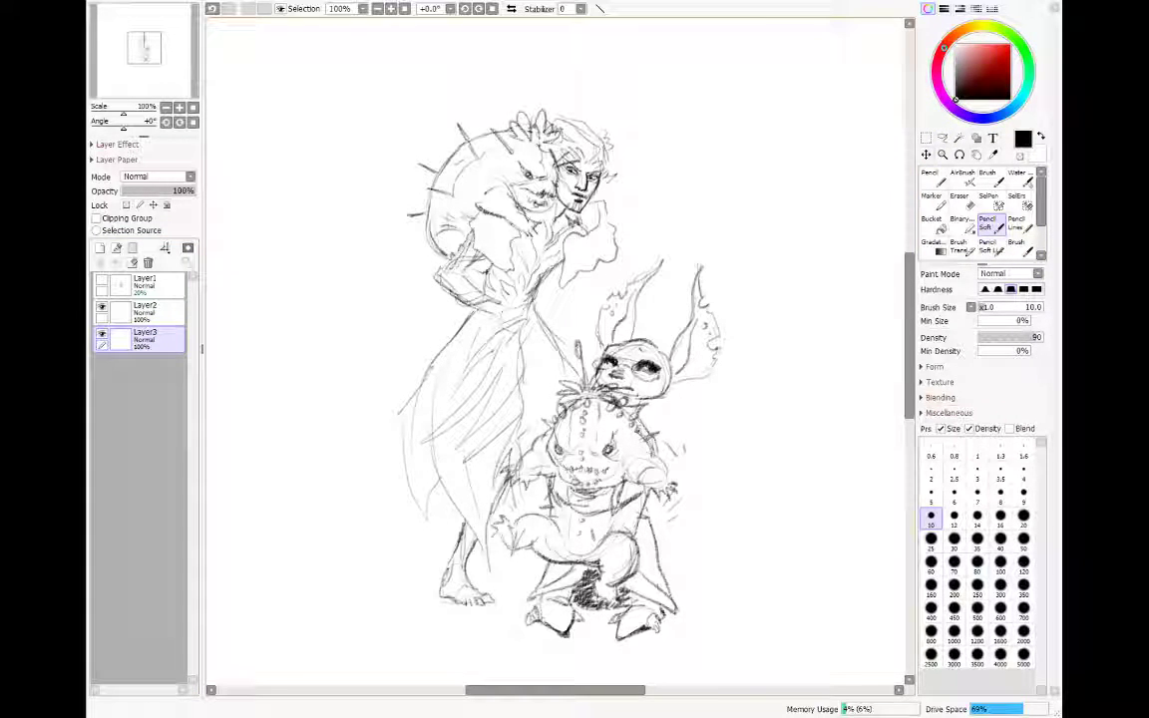
mouse_move(448, 272)
left_mouse_down()
mouse_move(479, 291)
mouse_move(493, 267)
mouse_move(494, 291)
mouse_move(499, 269)
left_mouse_up()
left_click_drag(495, 277, 505, 266)
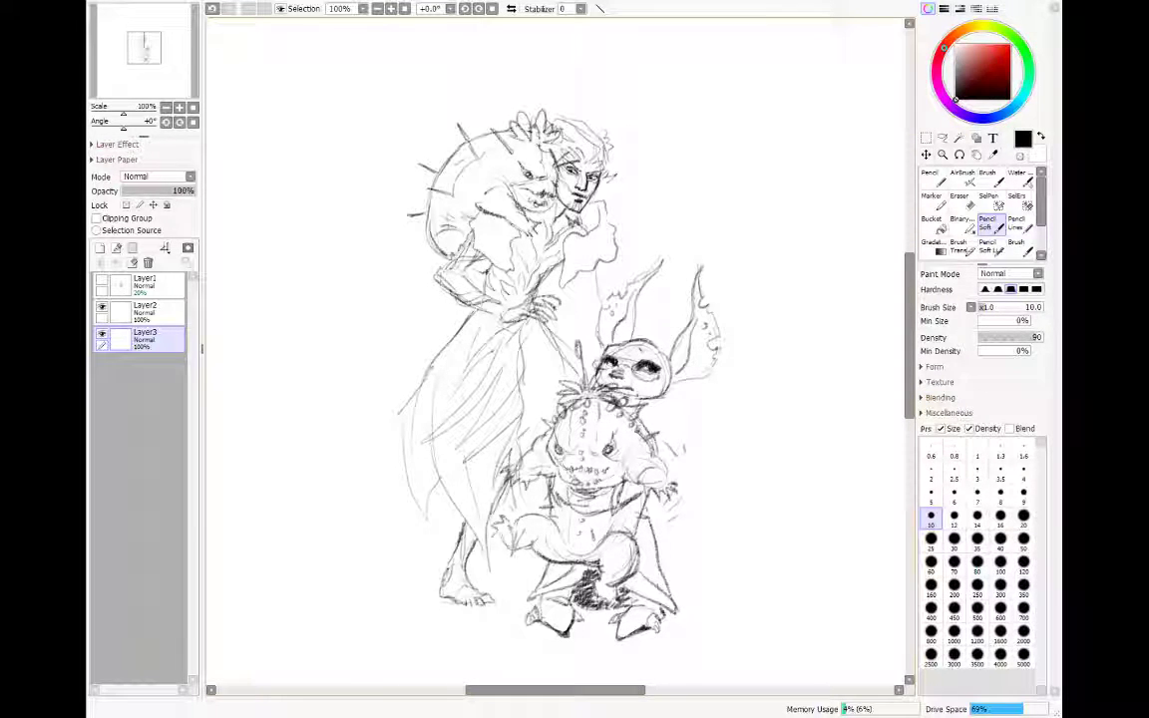
left_click_drag(578, 275, 587, 318)
Step: Mirror the view and, on a new layer above Layer3, sketch the bent arm under the ruffle and a hand below the back-riding creature's chin
key("h")
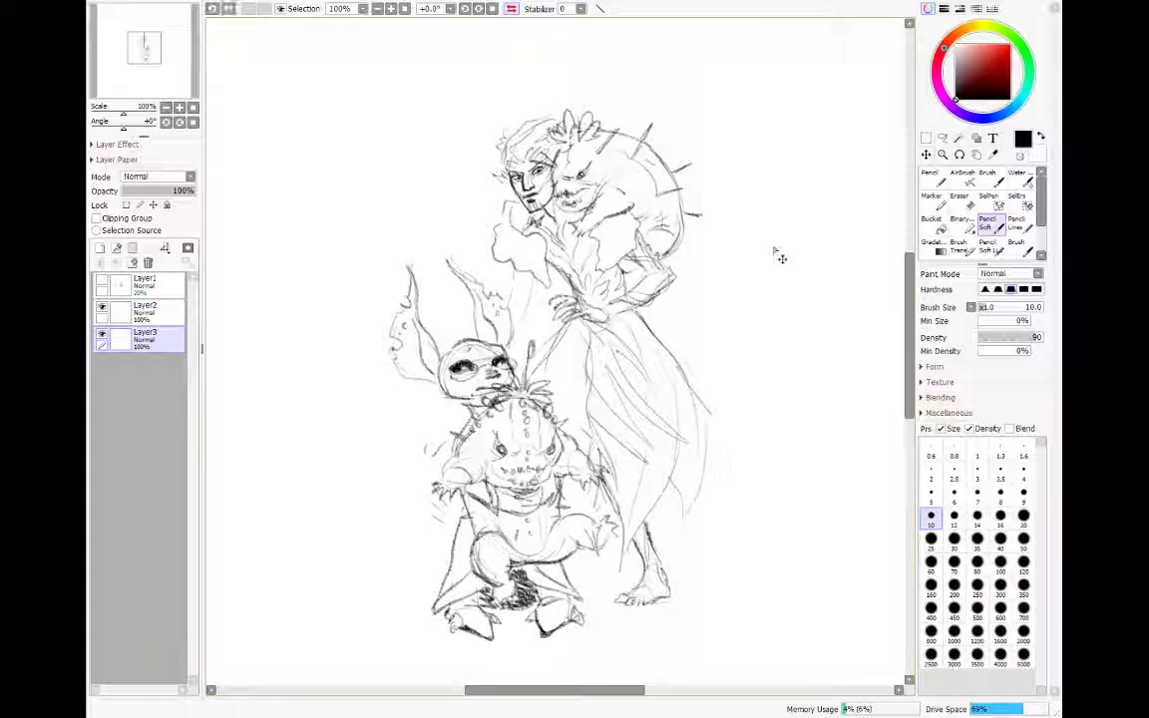
left_click(100, 248)
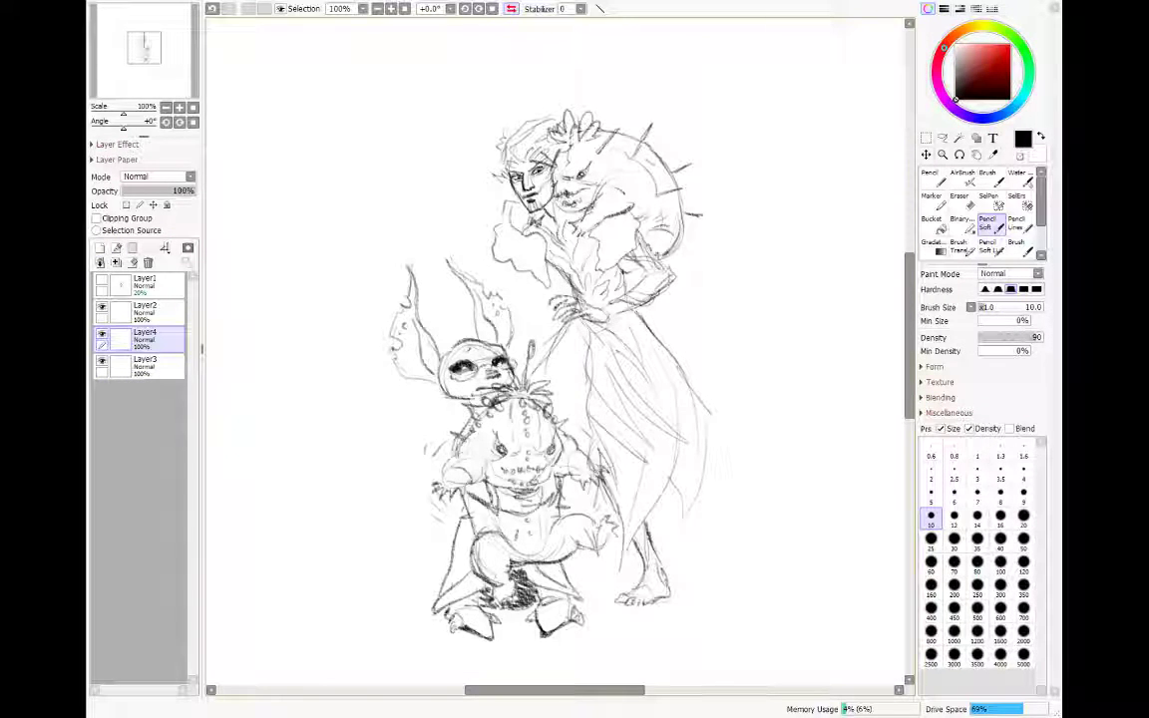
mouse_move(498, 206)
left_mouse_down()
mouse_move(532, 188)
mouse_move(498, 229)
mouse_move(520, 229)
left_mouse_up()
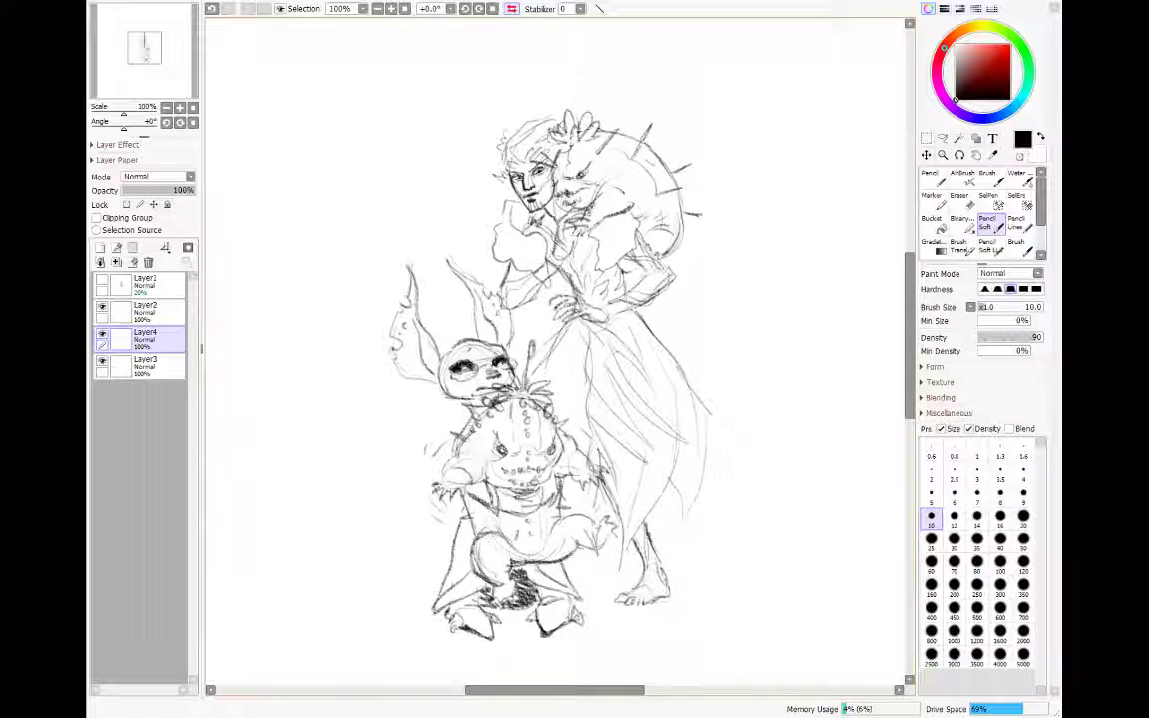
left_click_drag(578, 202, 584, 221)
Step: Erase overlapping lines around the newly drawn arm and hand on Layer3 and Layer4
left_click(145, 366)
key("e")
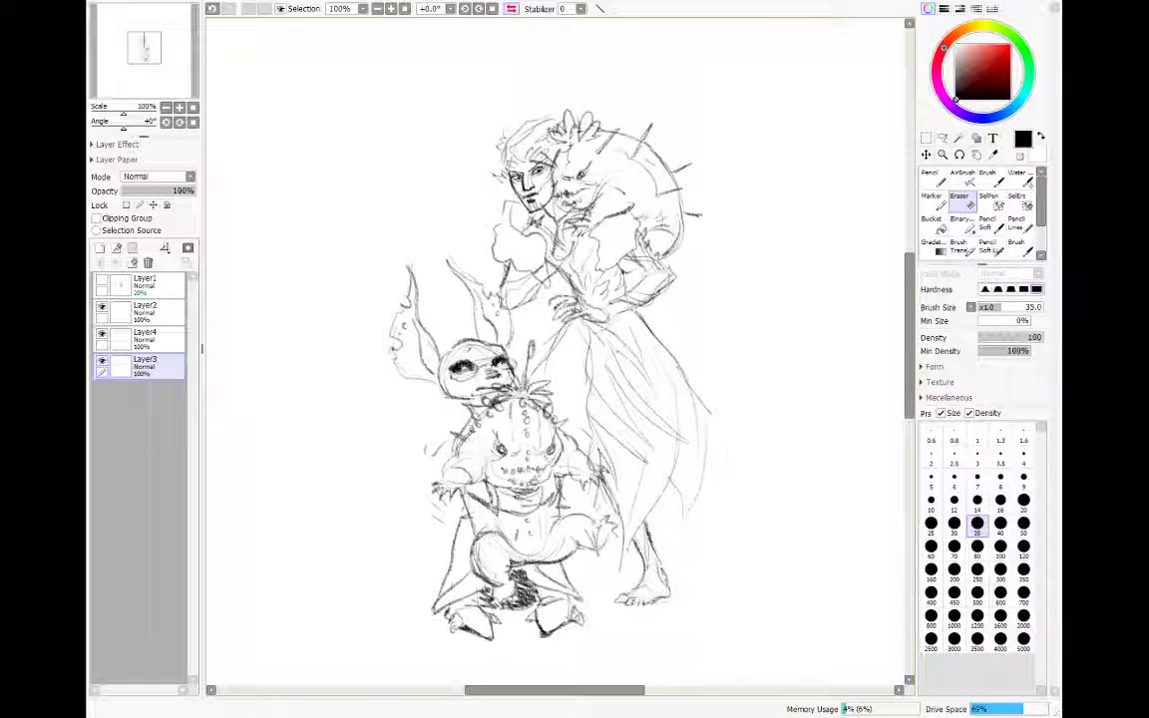
left_click(169, 343)
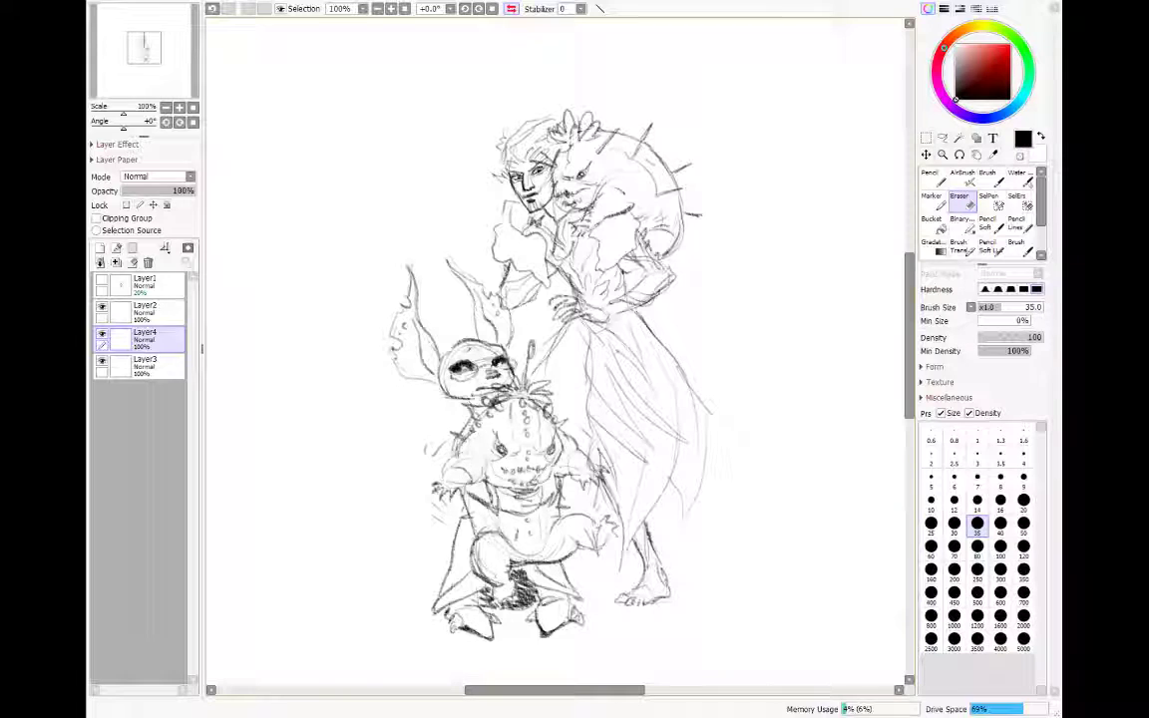
left_click(159, 364)
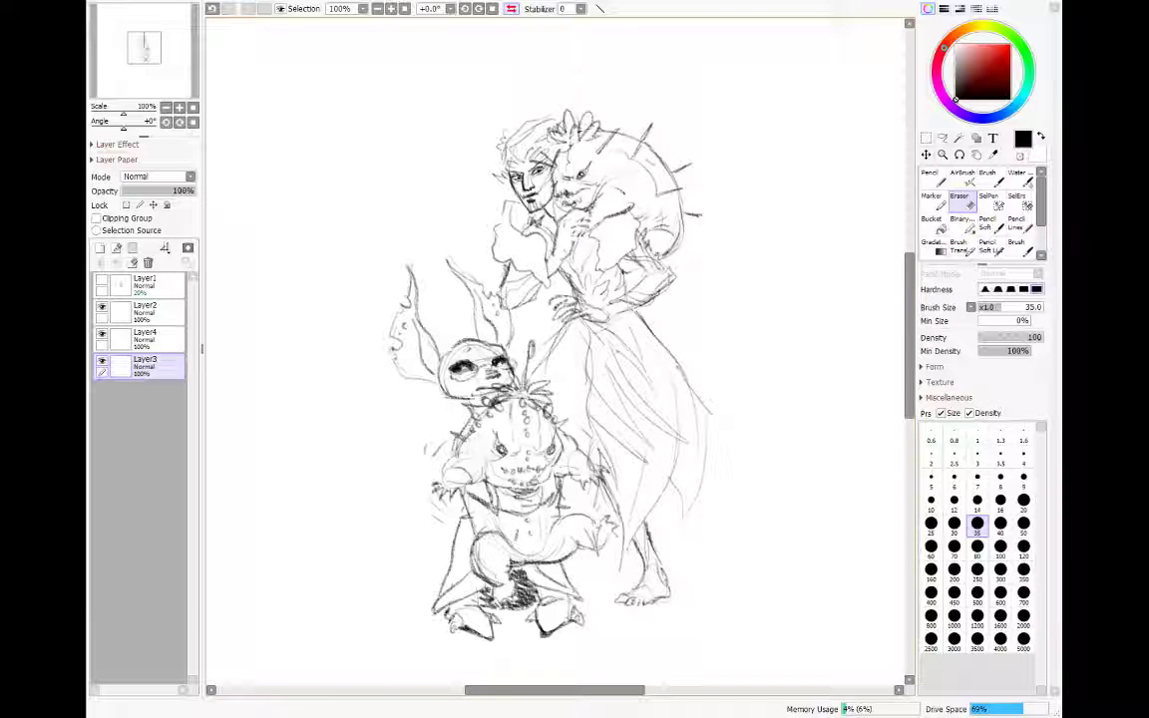
key("n")
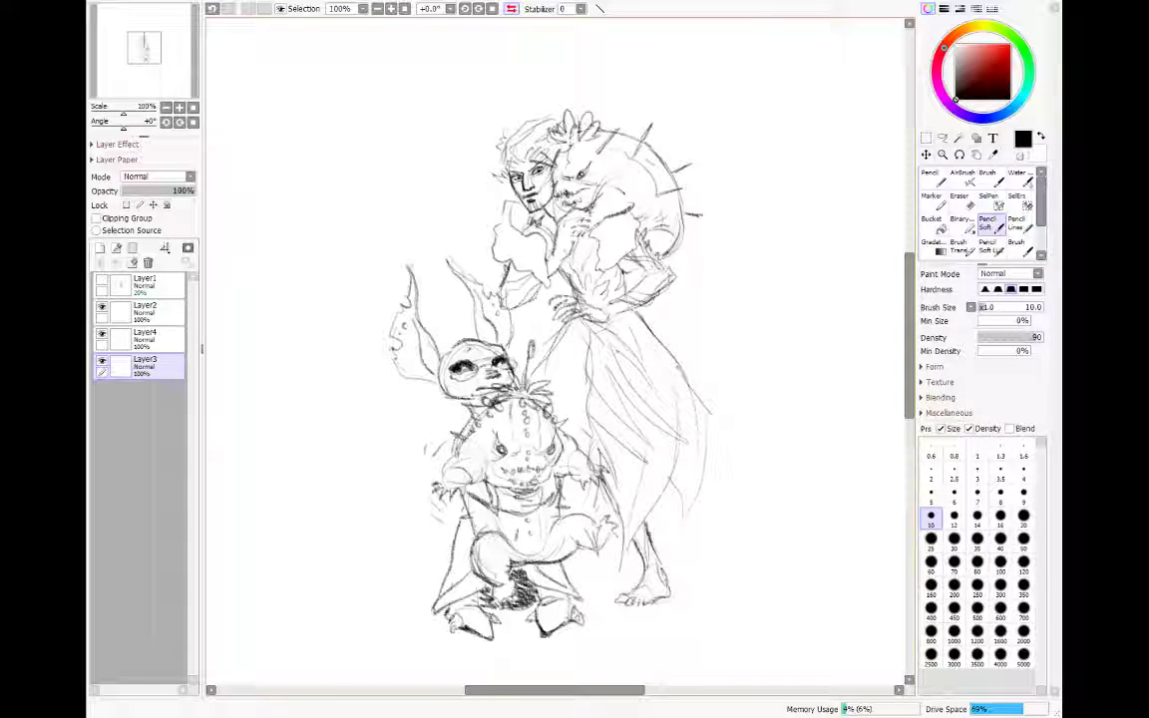
Step: Restore the unmirrored view and merge Layer2 and Layer4 down into Layer3
left_click(145, 335)
left_click(144, 311)
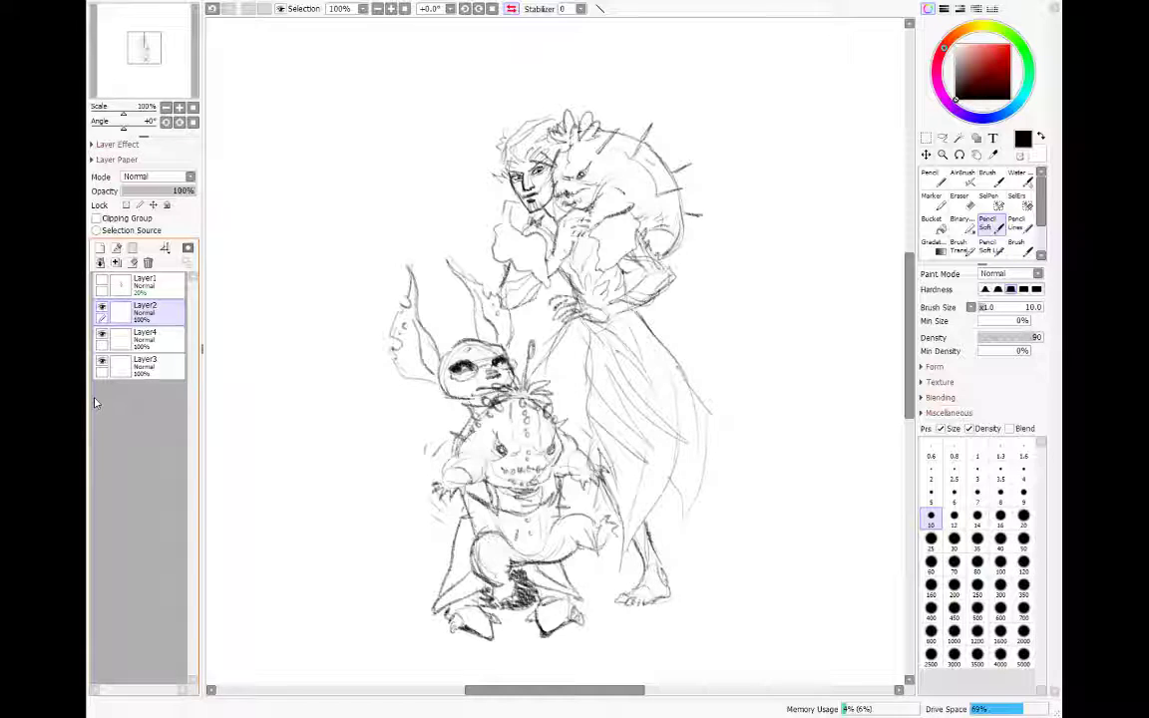
key("h")
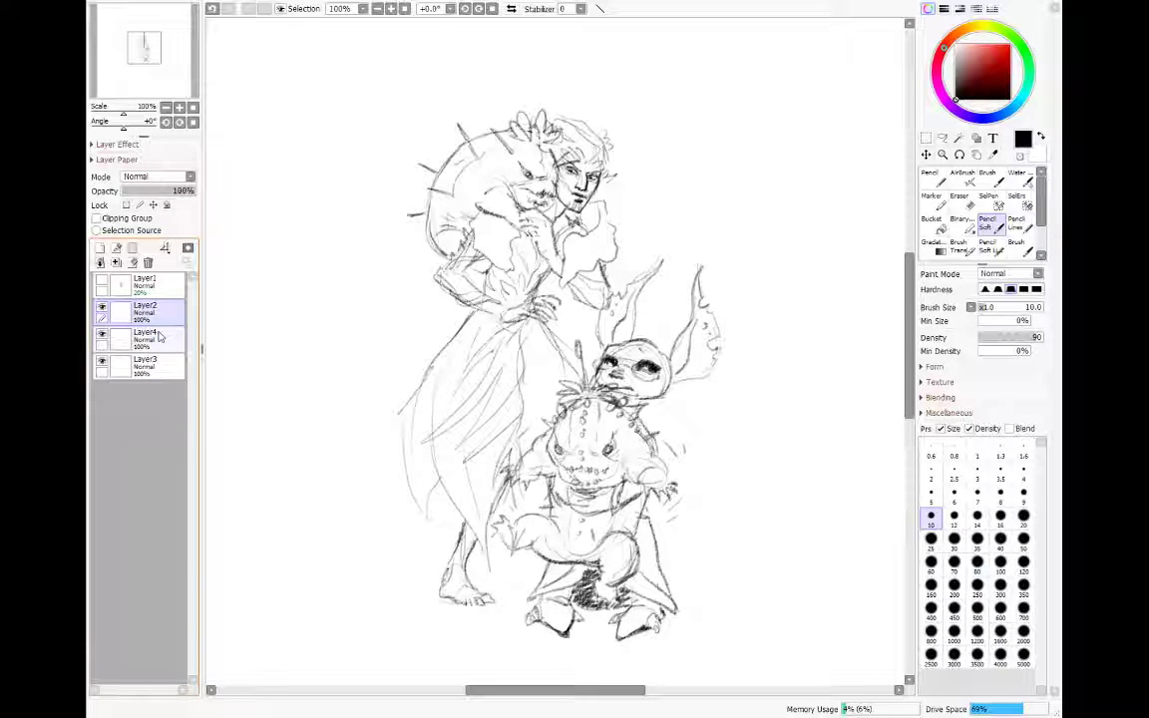
left_click(115, 263)
left_click(116, 263)
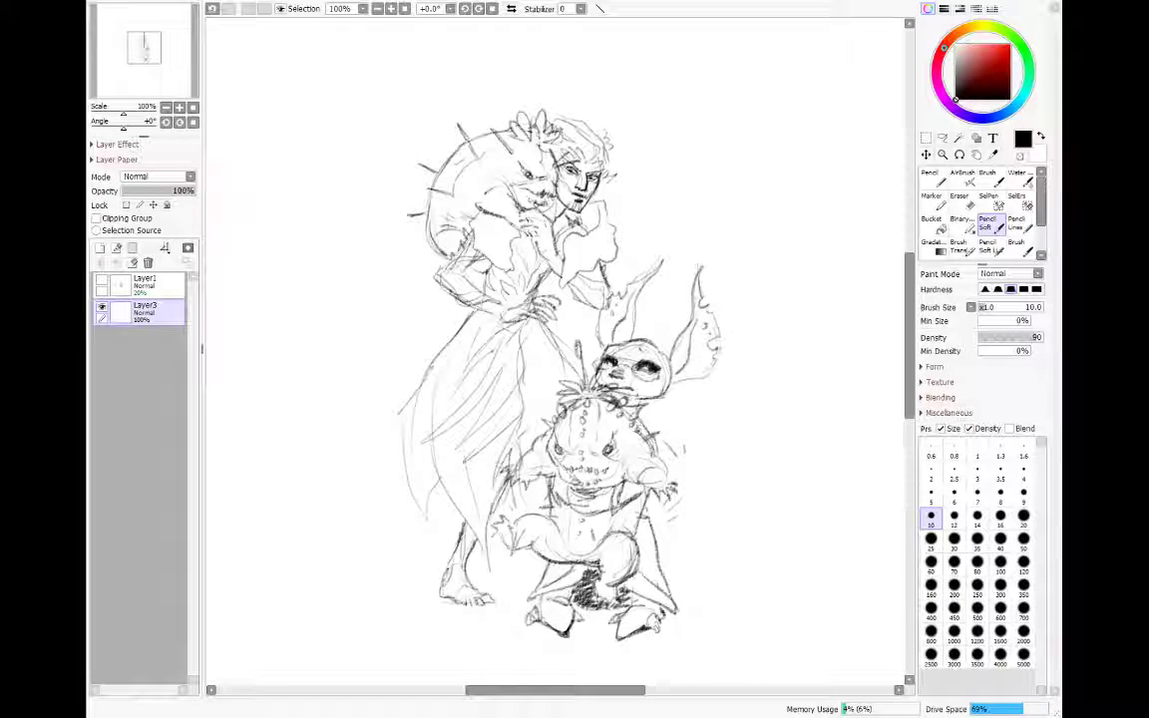
Step: Lasso the flower-topped monster in front, move it onto its own layer, scale it down slightly and reposition it over the small figure's body
left_click(942, 139)
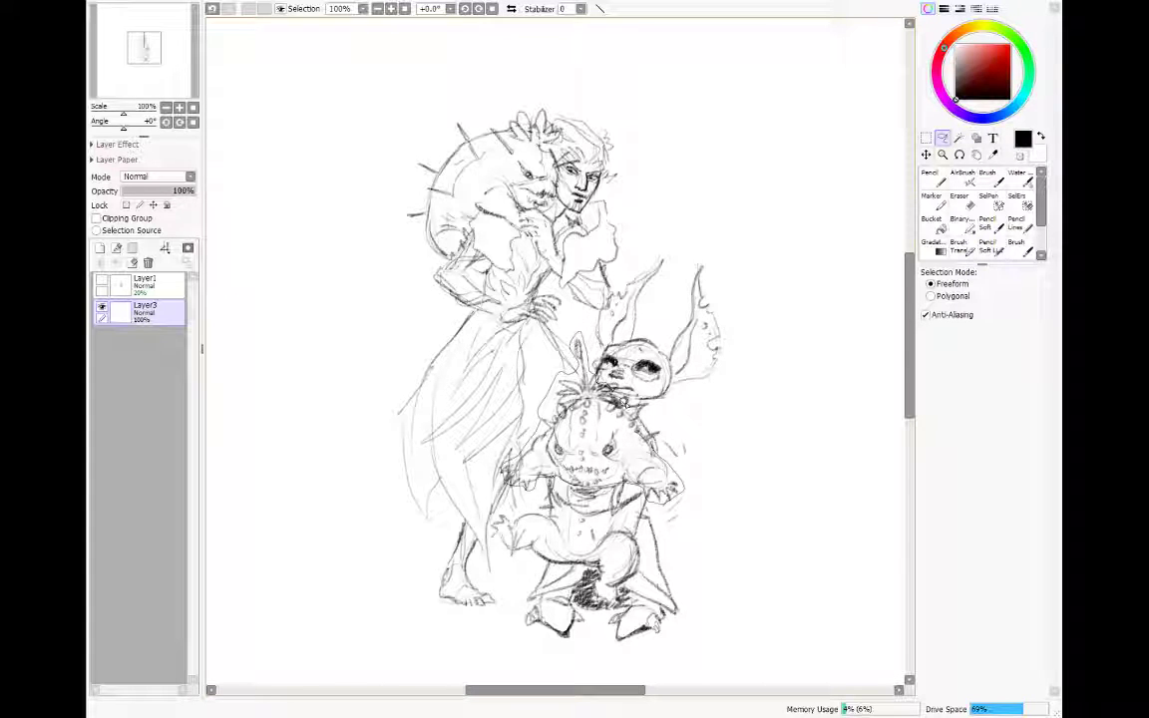
mouse_move(582, 392)
left_mouse_down()
mouse_move(596, 389)
mouse_move(593, 407)
left_mouse_up()
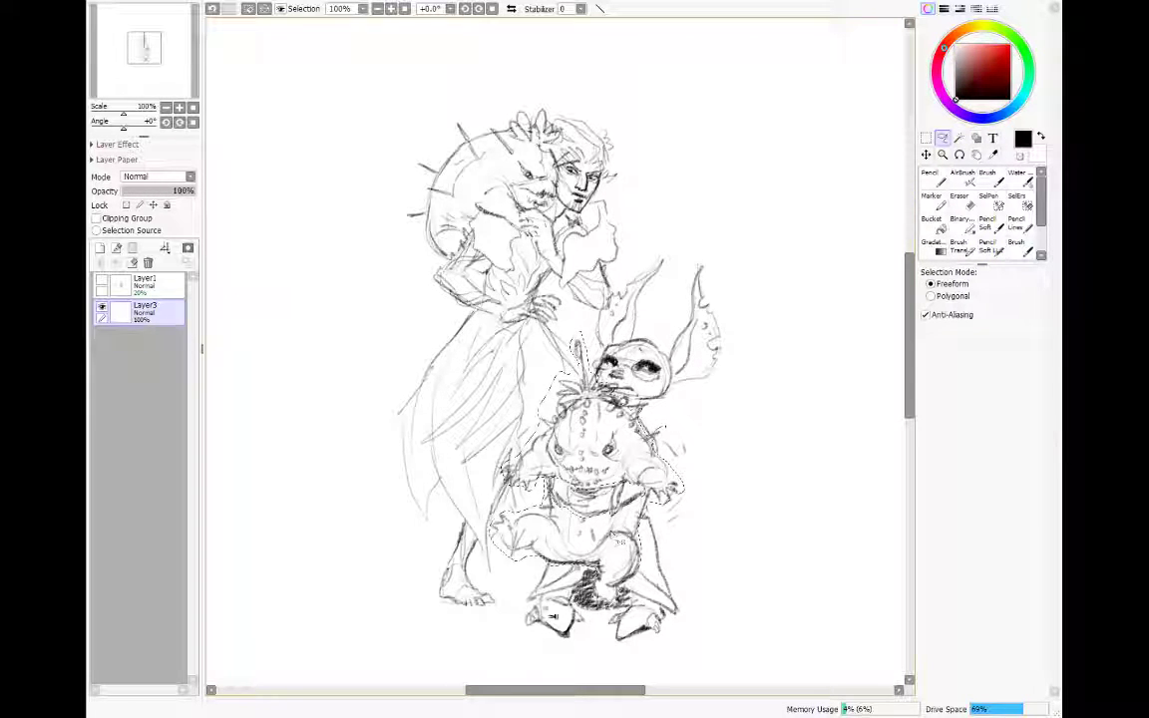
key("ctrl+c")
key("ctrl+v")
key("ctrl+t")
left_click_drag(679, 606, 642, 580)
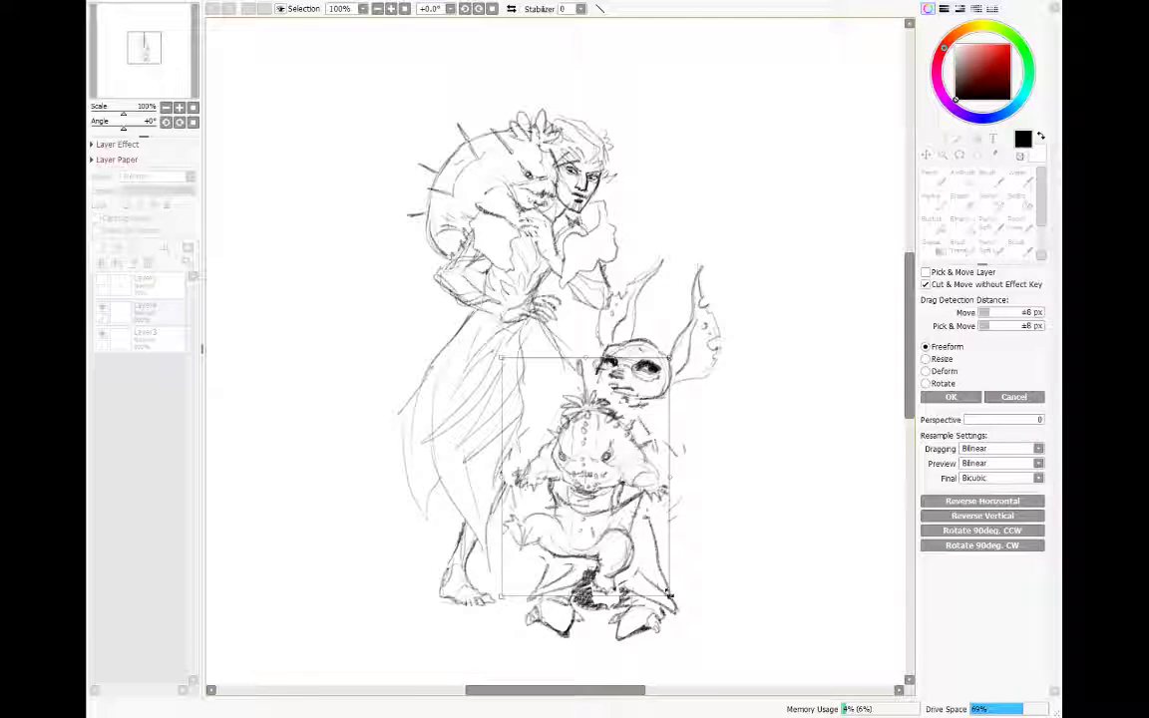
left_click_drag(668, 594, 664, 590)
left_click_drag(601, 530, 605, 534)
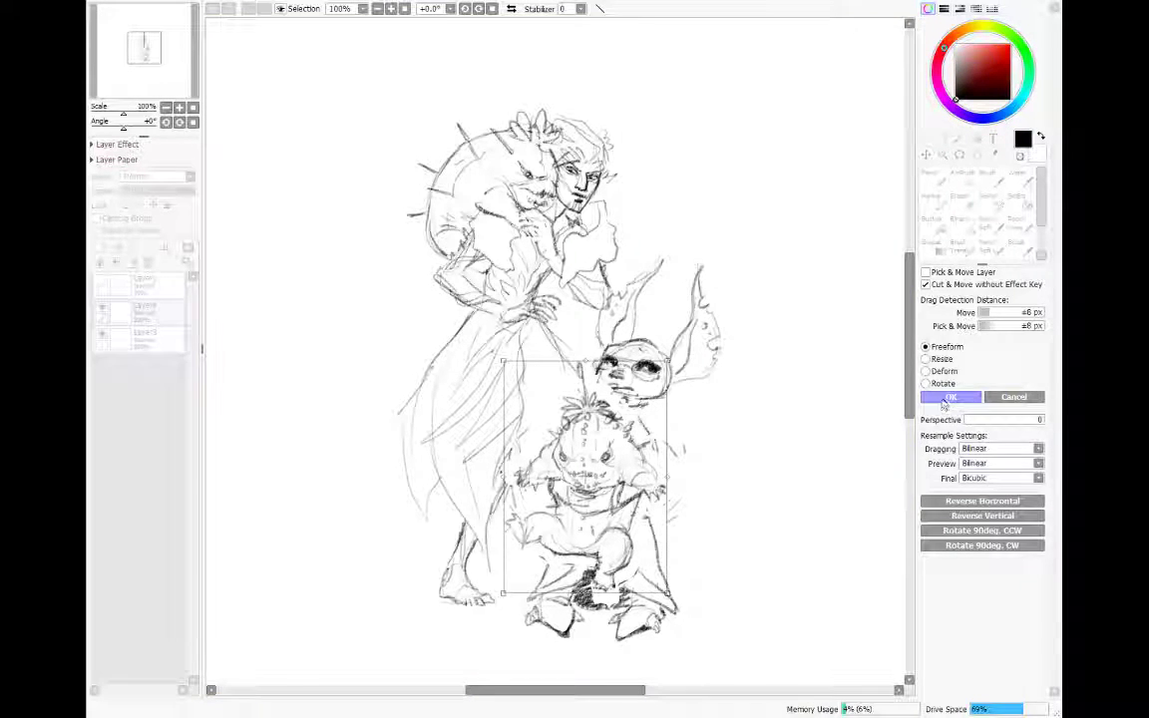
key("Return")
Step: Redraw the small figure's missing neck and shoulder lines around the shrunken monster on Layer3, then merge Layer4 down
left_click(987, 228)
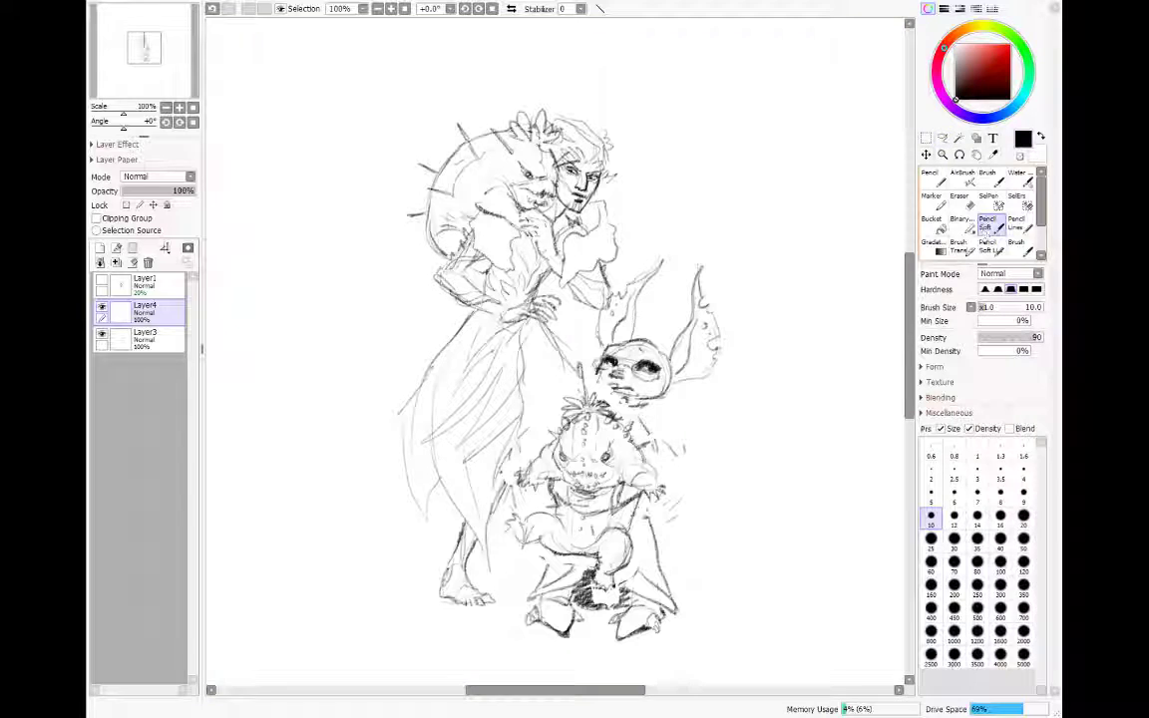
left_click(165, 339)
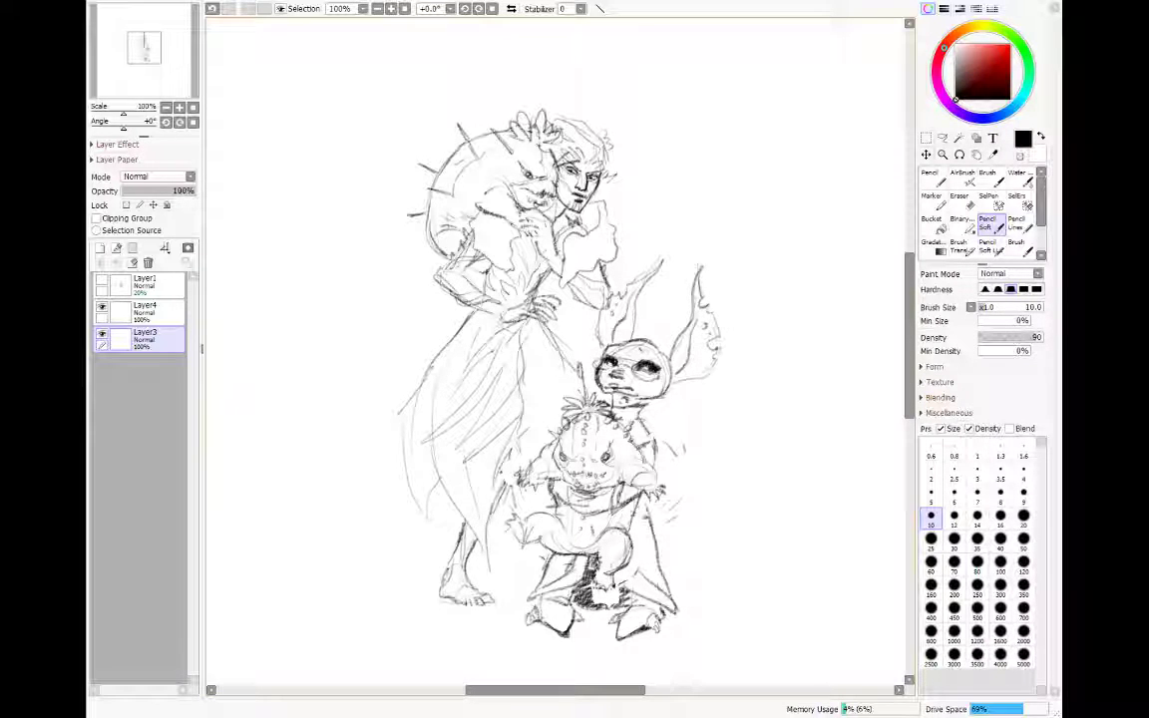
left_click(156, 309)
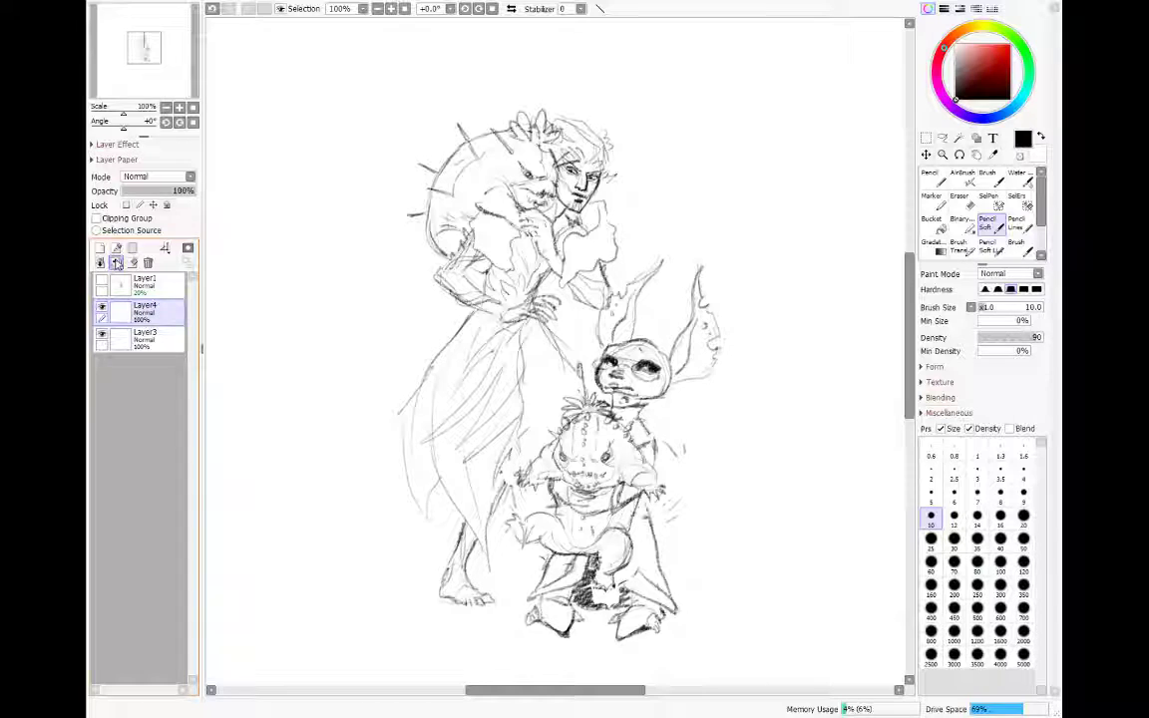
left_click(115, 263)
Step: Lasso the tall figure's cactus creature, cut and paste it, scale it down slightly against the figure's shoulder, and merge it back into Layer3
left_click(957, 138)
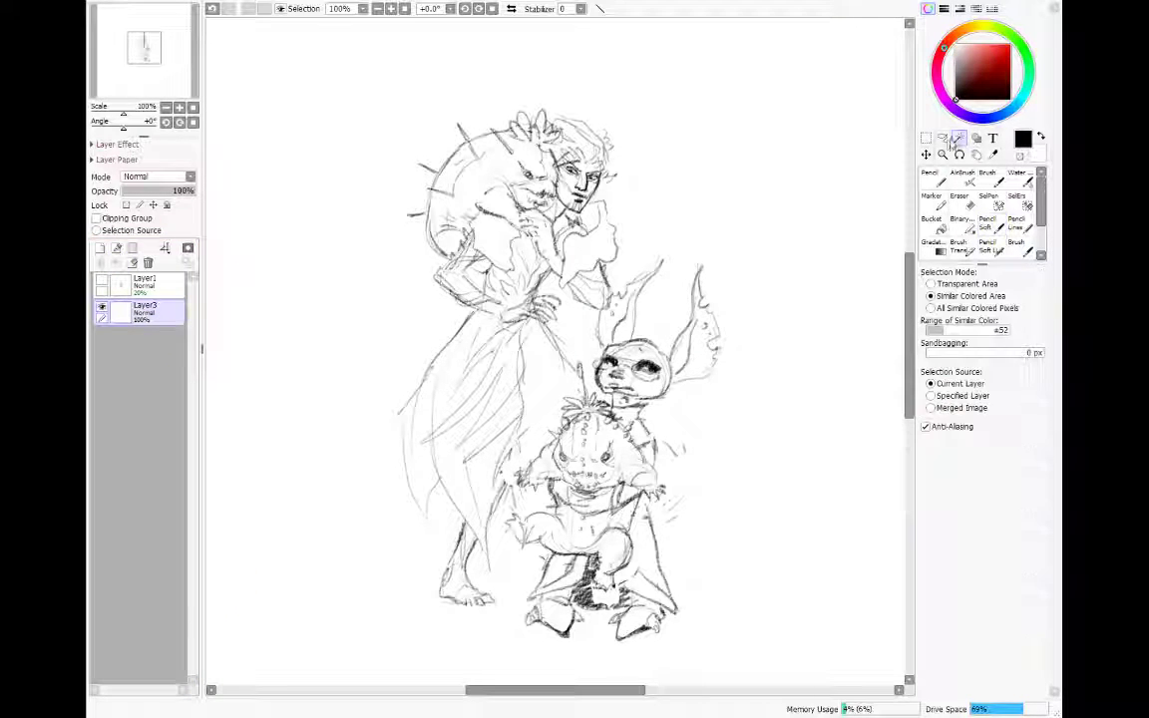
left_click(942, 139)
mouse_move(398, 112)
left_mouse_down()
mouse_move(478, 64)
mouse_move(573, 82)
mouse_move(568, 106)
left_mouse_up()
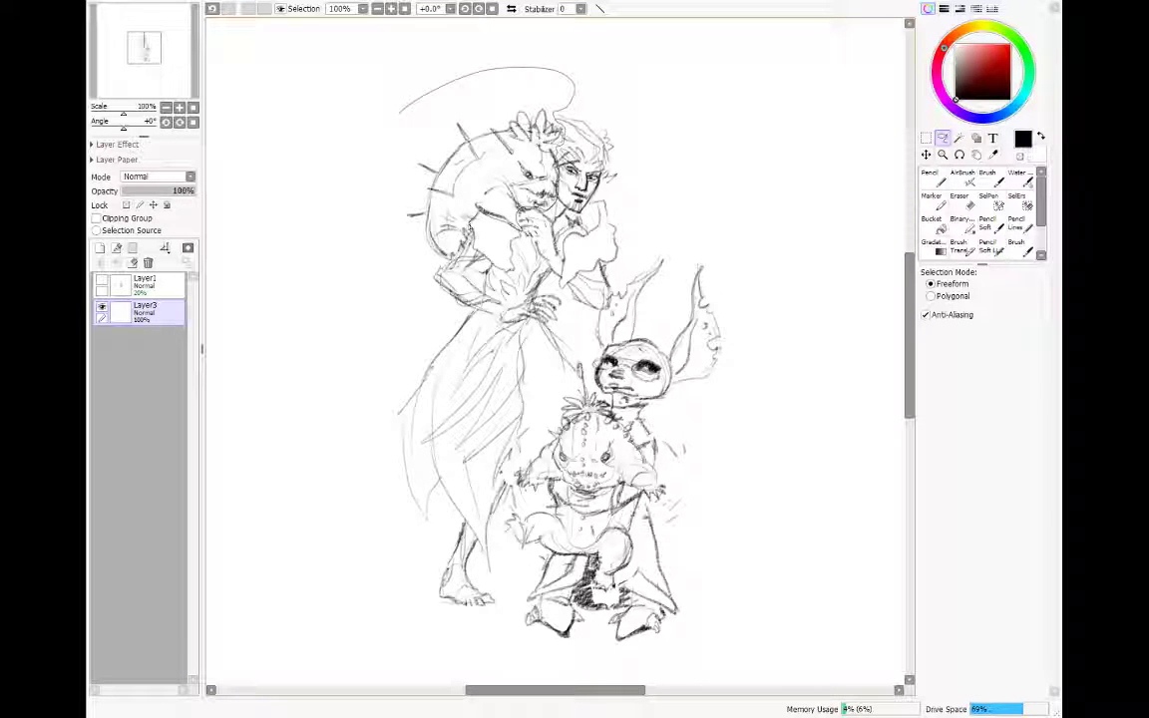
mouse_move(463, 235)
left_mouse_down()
mouse_move(449, 257)
mouse_move(380, 233)
mouse_move(397, 118)
left_mouse_up()
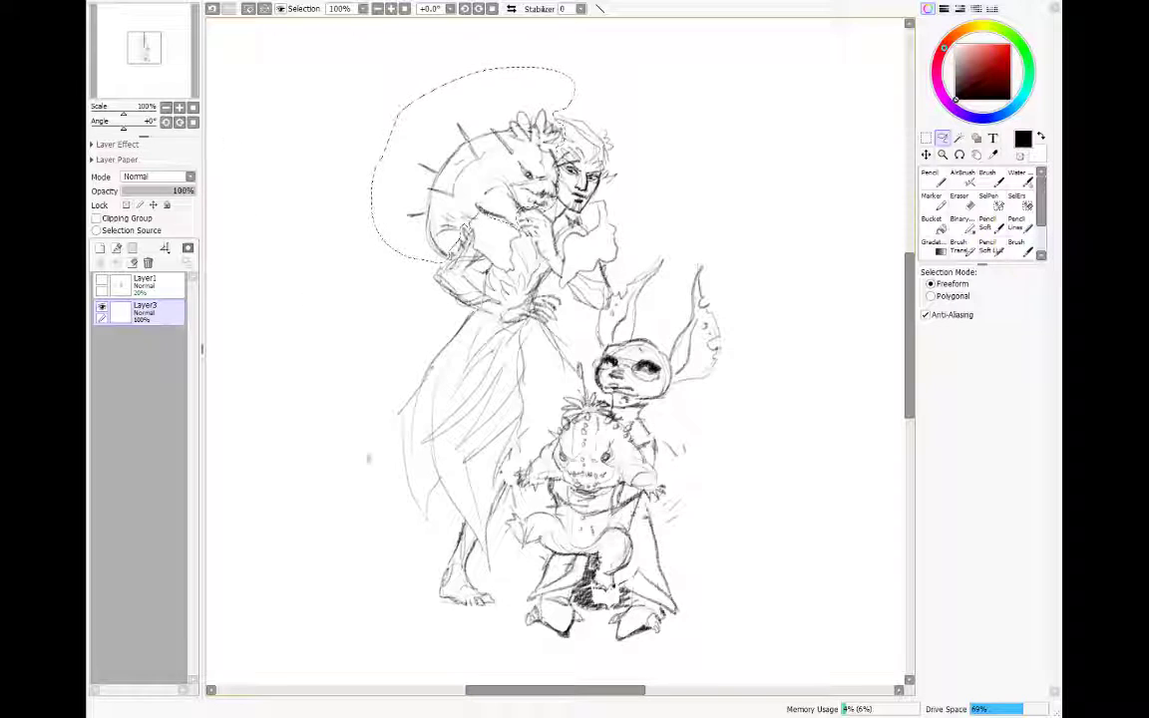
key("ctrl+x")
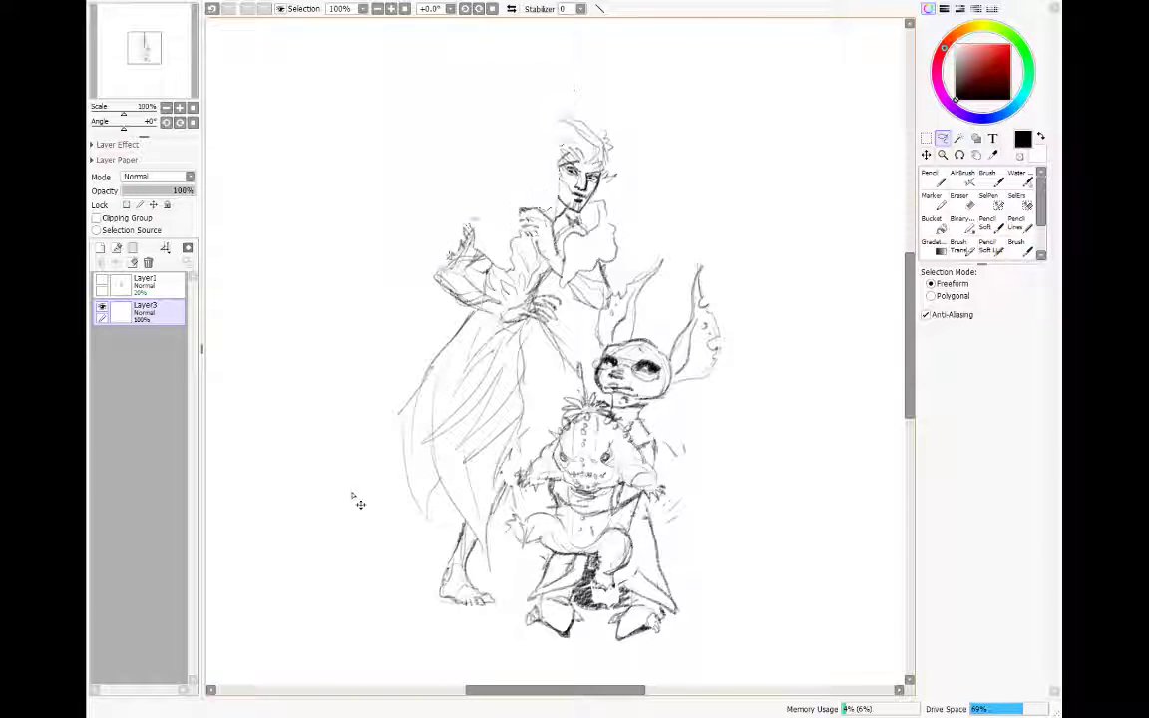
key("ctrl+v")
key("ctrl+t")
left_click_drag(399, 108, 422, 127)
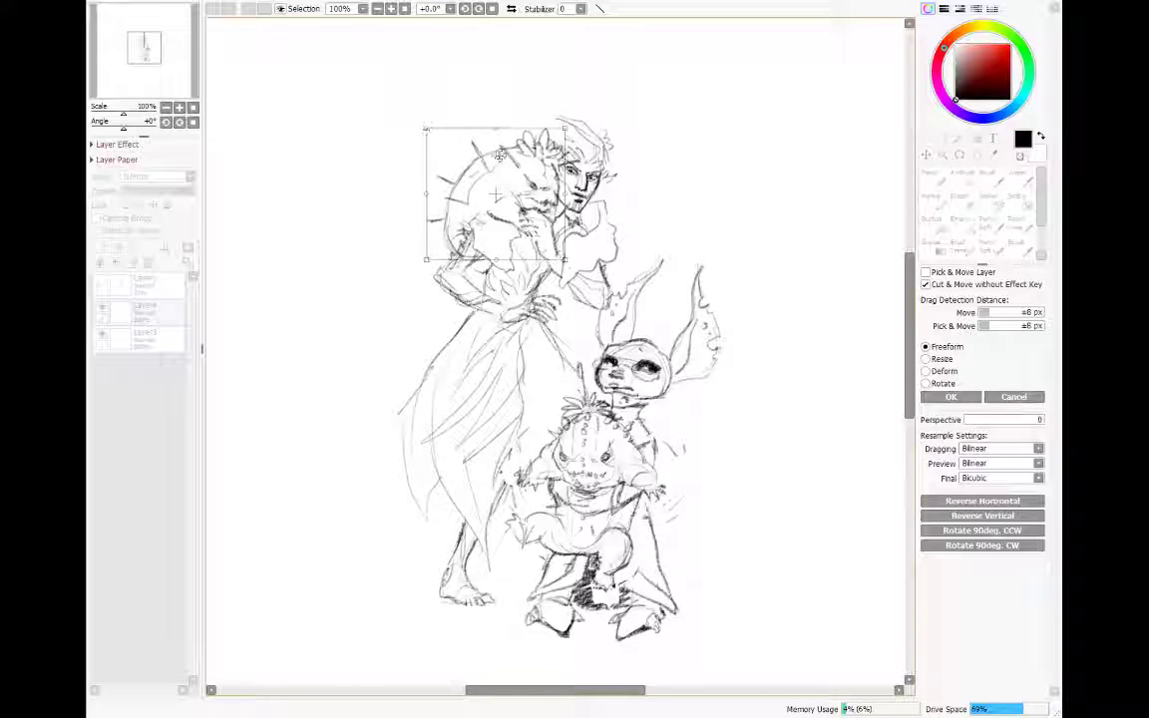
left_click_drag(519, 163, 518, 160)
left_click(951, 397)
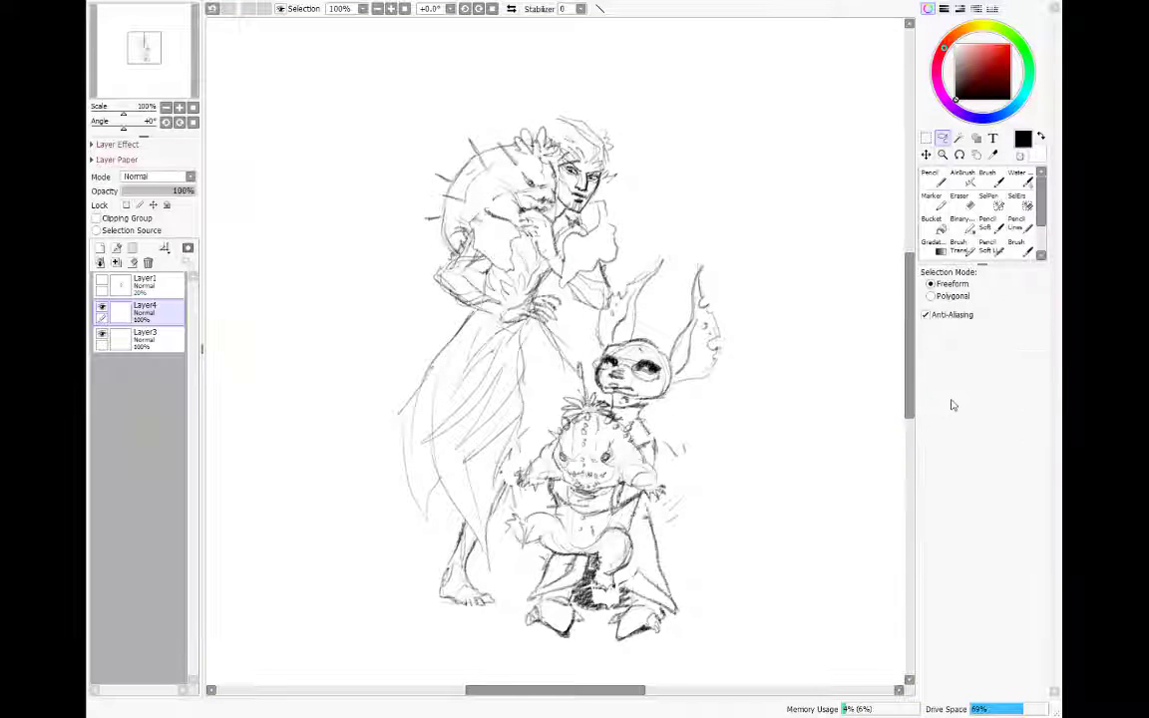
key("ctrl+e")
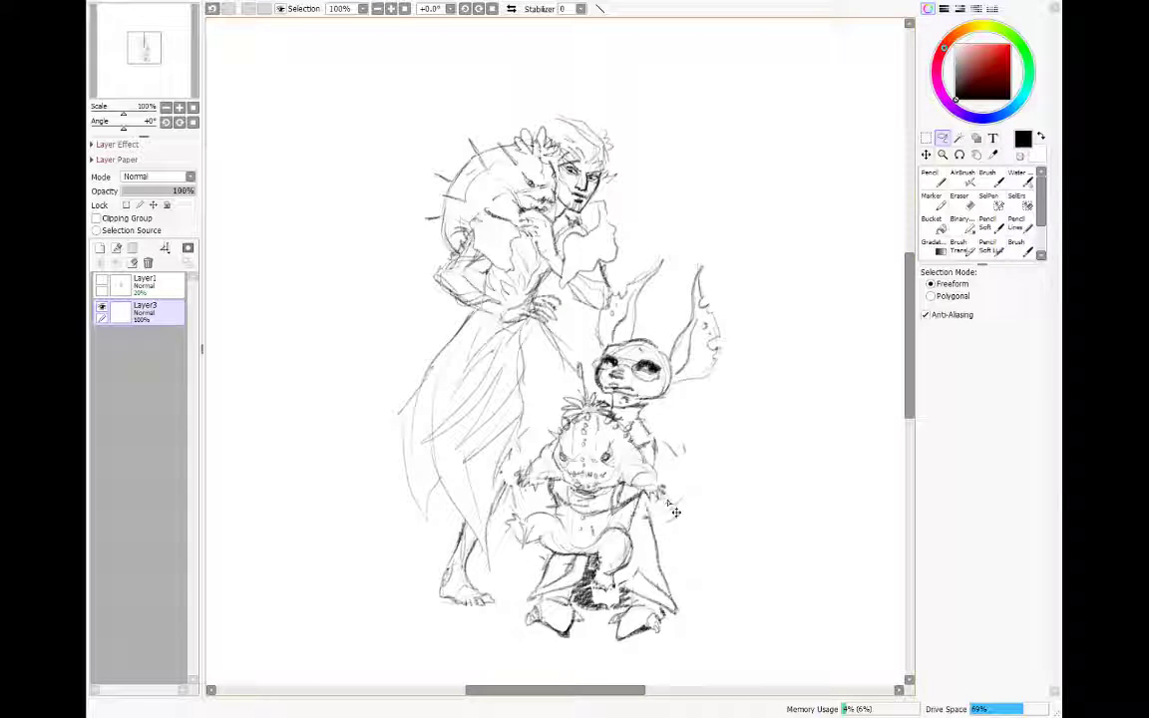
Step: Sketch the tall figure's hair sweeping behind the cactus creature's flower with the soft pencil
left_click_drag(698, 468, 678, 452)
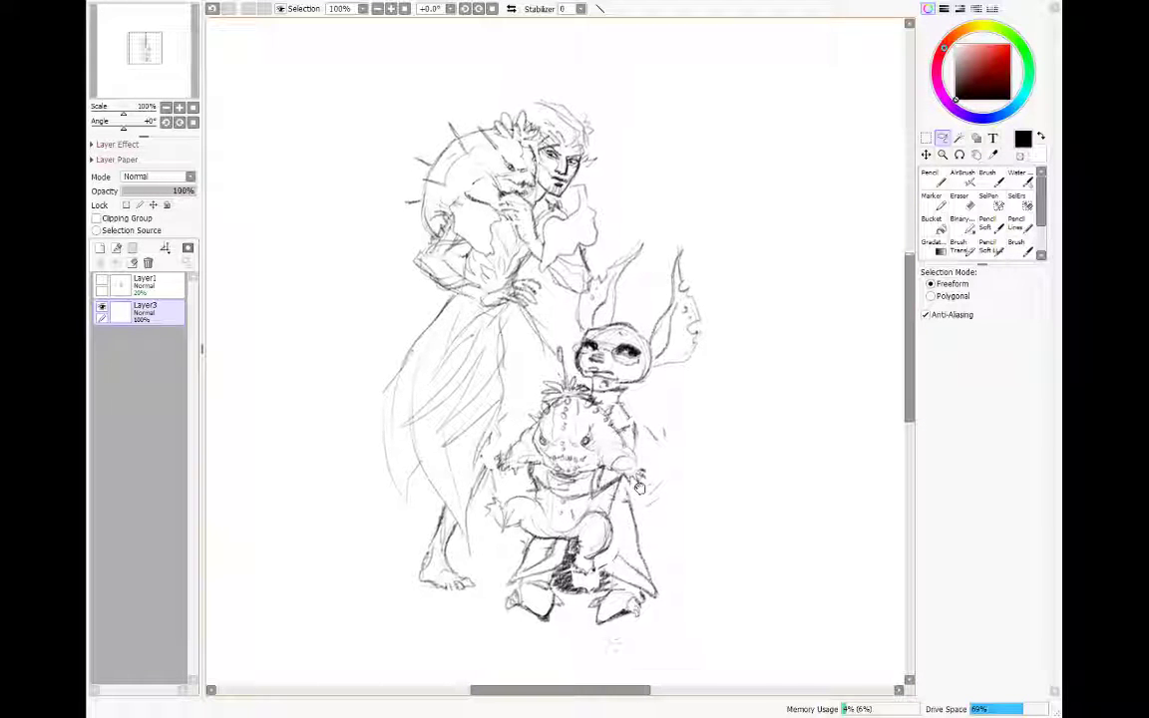
left_click(986, 234)
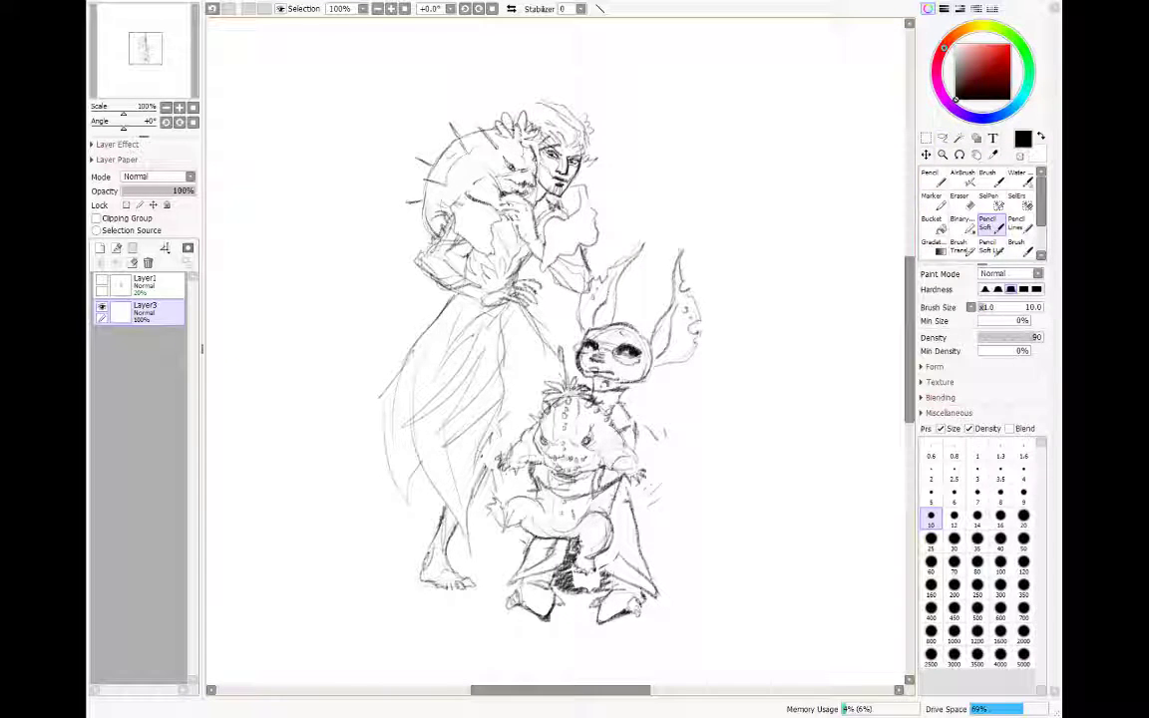
left_click_drag(538, 103, 465, 117)
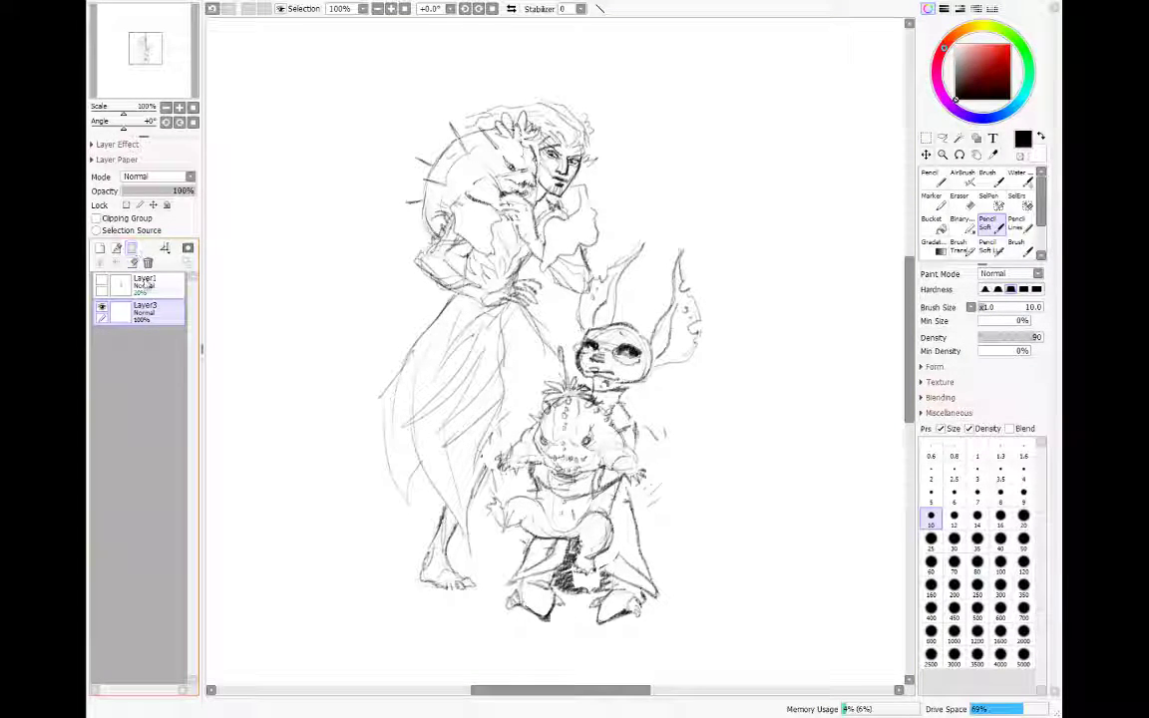
Step: Create a layer folder, move Layer1 and Layer3 into it, and collapse it
left_click(132, 248)
left_click_drag(146, 302, 146, 287)
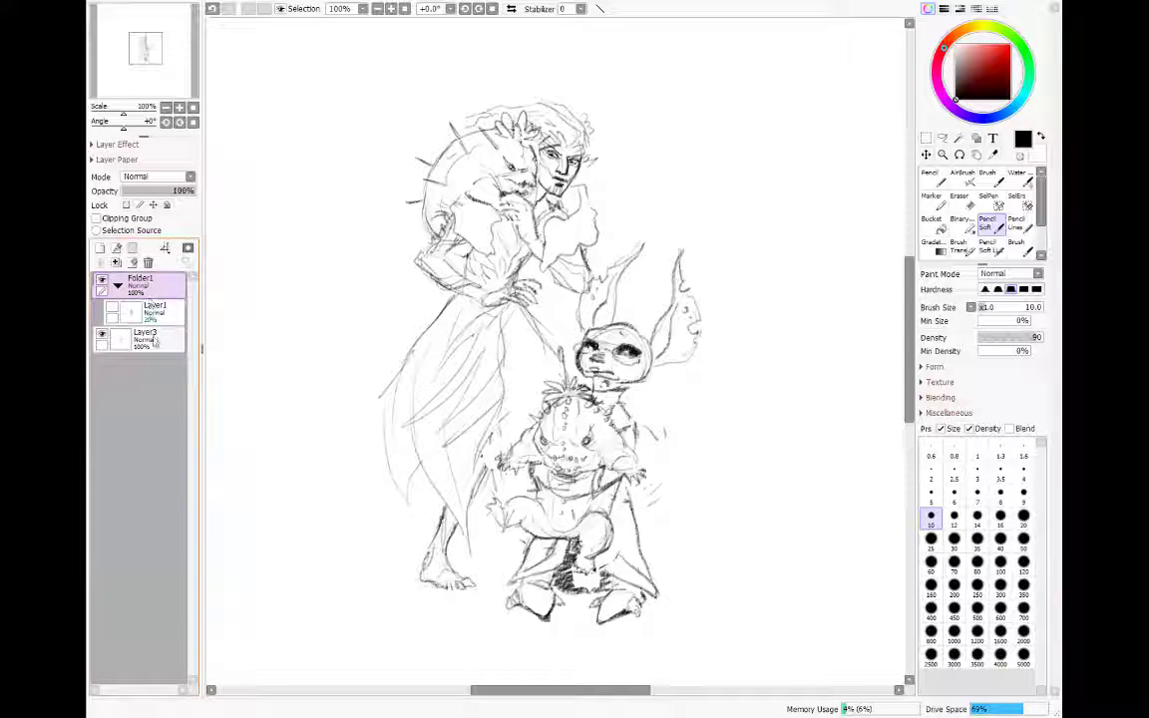
left_click_drag(153, 336, 151, 315)
left_click(159, 338)
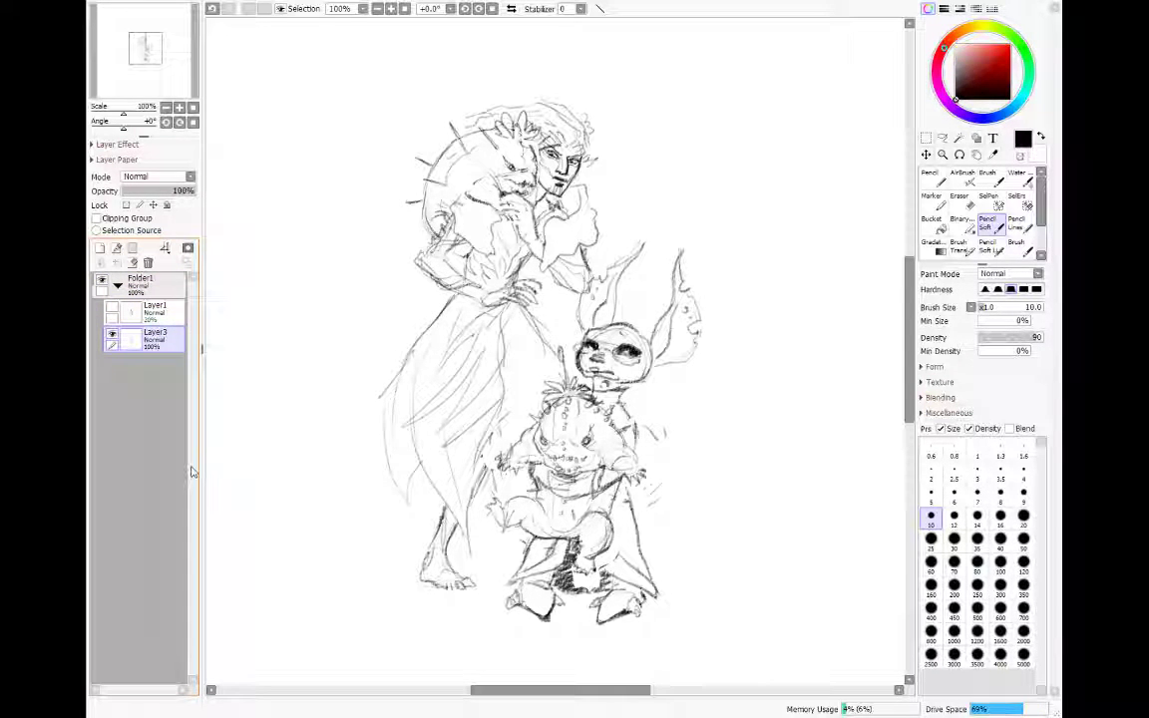
left_click(118, 285)
Step: Hide Layer3, paste a copy of the sketch as a new layer in Folder1, and enlarge and center it to nearly fill the canvas height
scroll(272, 343, "down", 3)
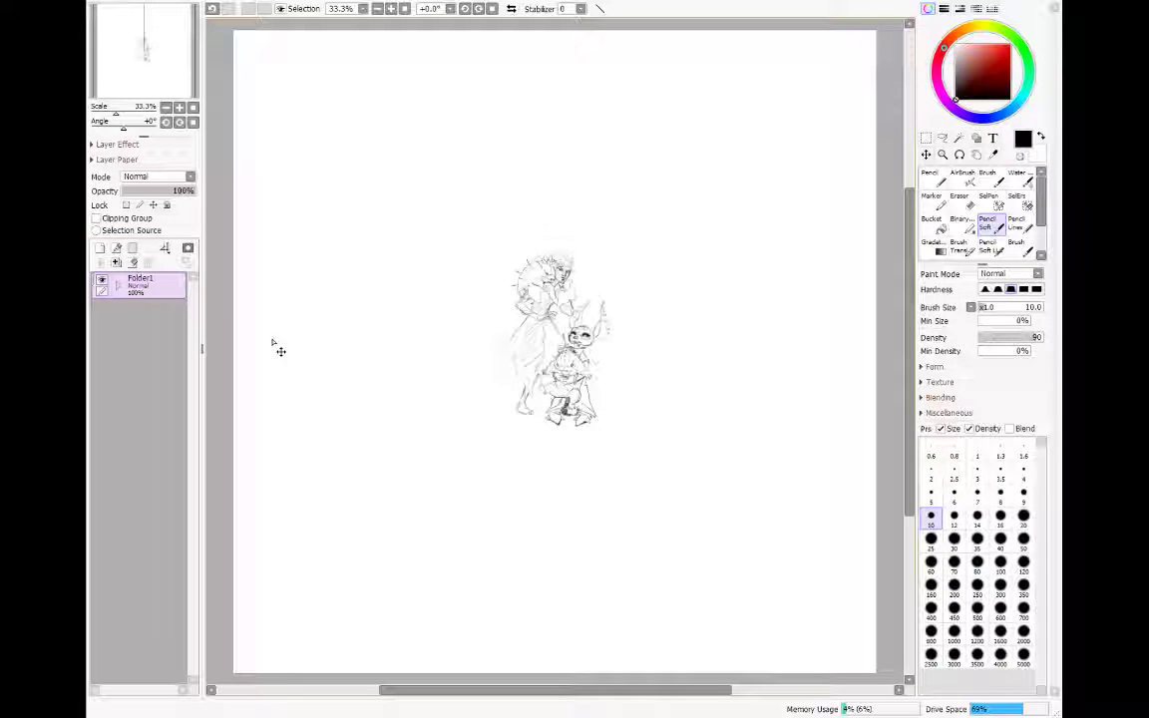
left_click(117, 285)
left_click(112, 333)
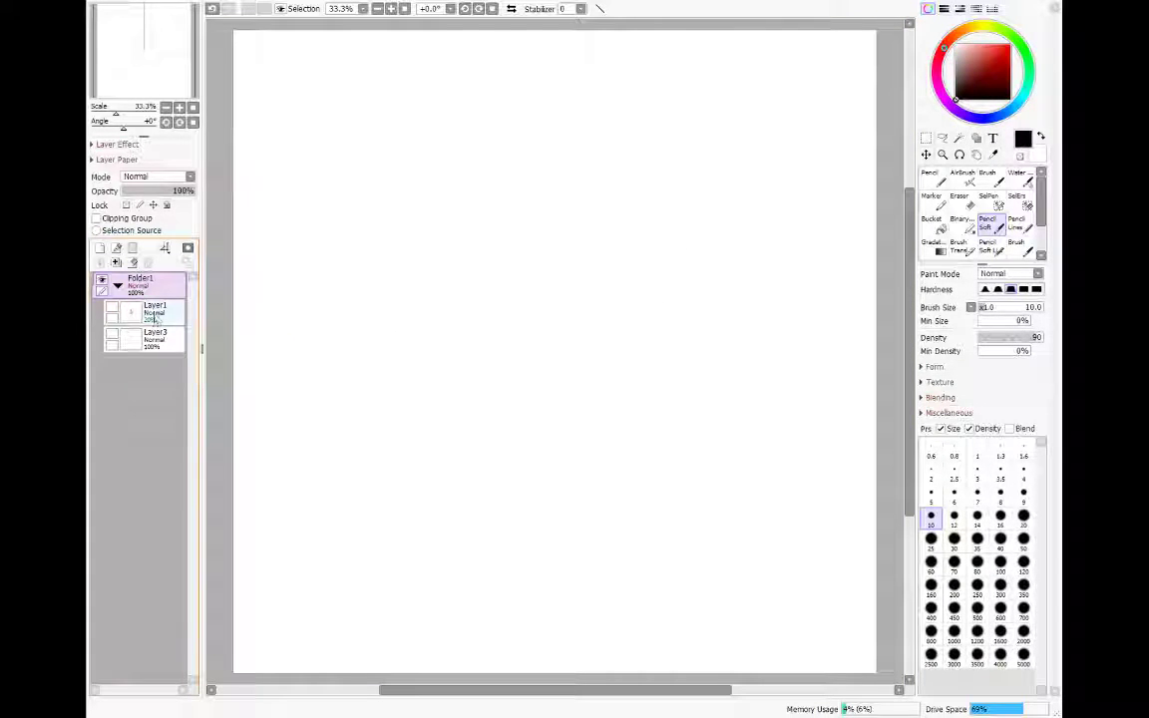
left_click(159, 319)
key("ctrl+v")
key("ctrl+t")
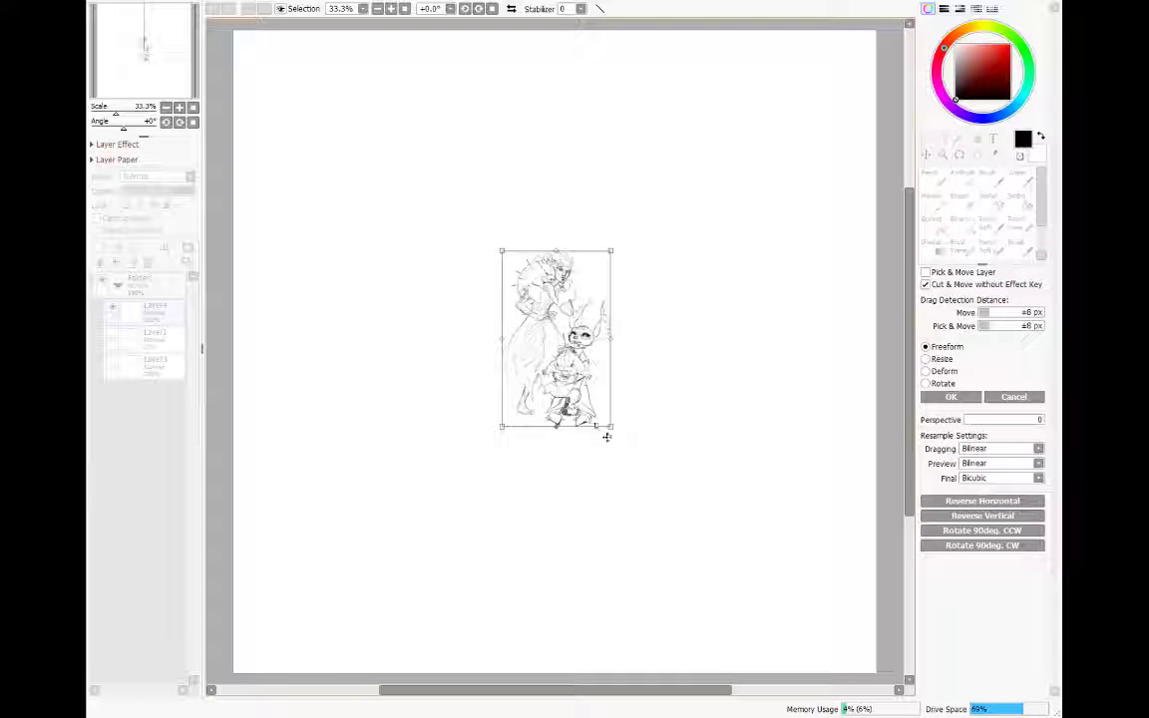
mouse_move(542, 426)
left_mouse_down()
mouse_move(435, 634)
mouse_move(440, 653)
left_mouse_up()
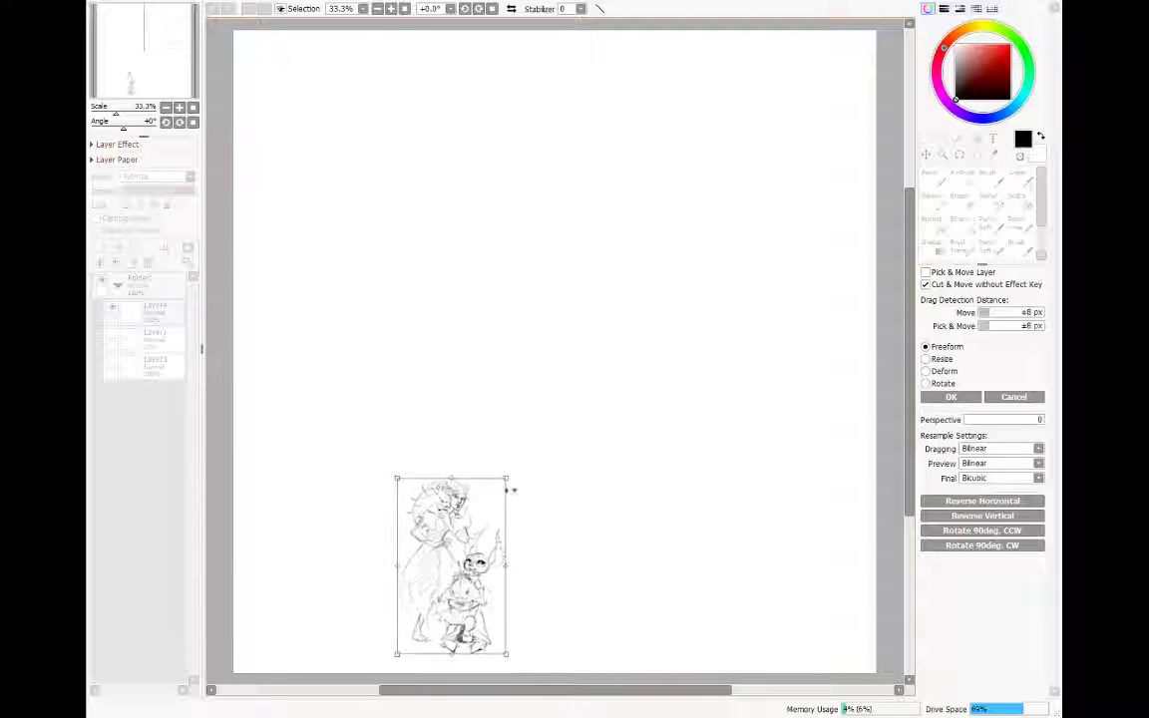
left_click_drag(509, 479, 772, 44)
left_click_drag(652, 236, 628, 244)
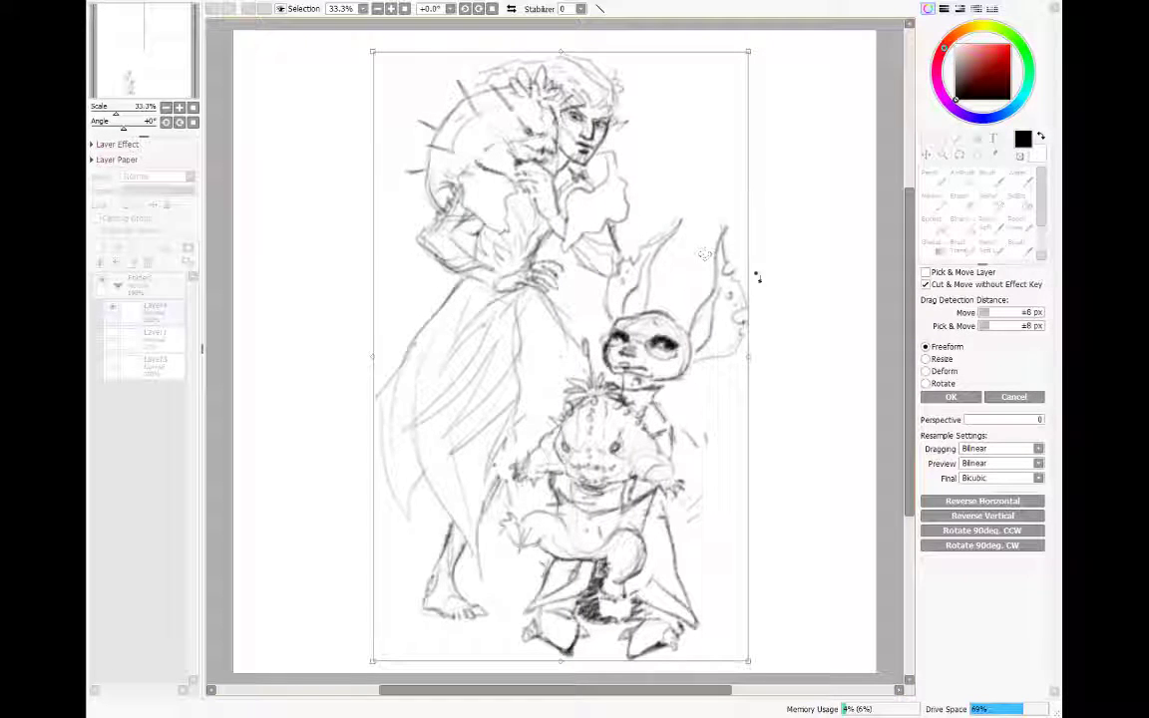
left_click(950, 397)
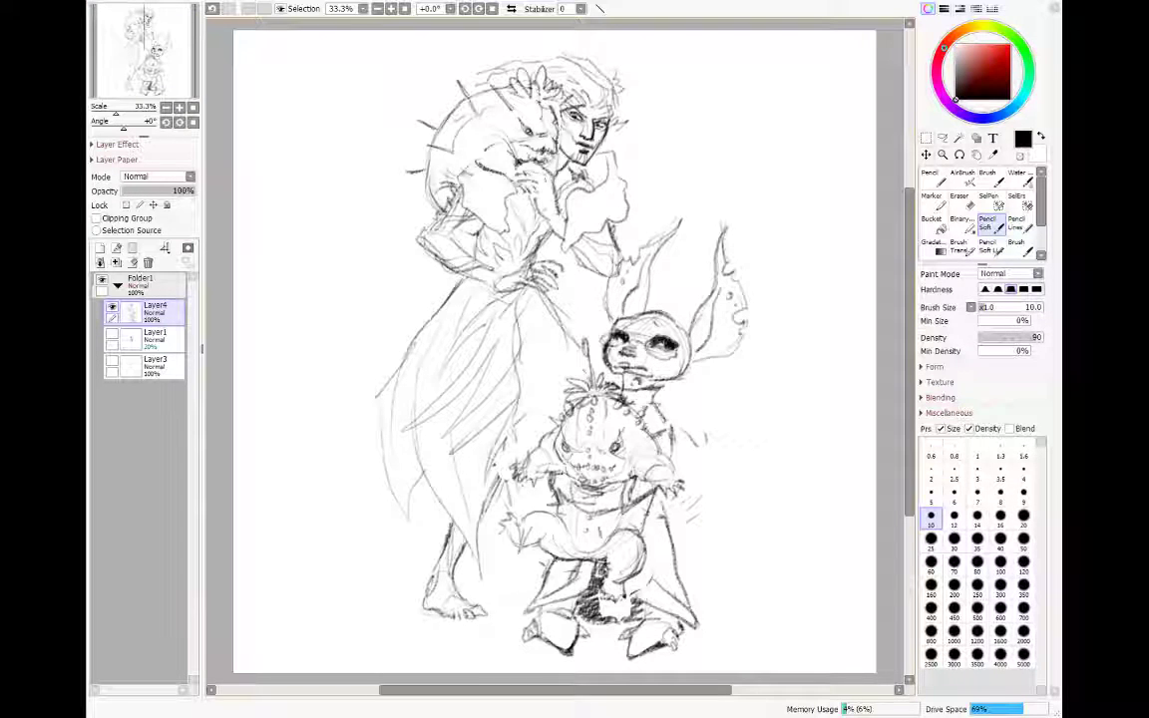
Step: Collapse Folder1 and set its blending mode to Multiply, discarding the extra folder added above it
left_click(118, 285)
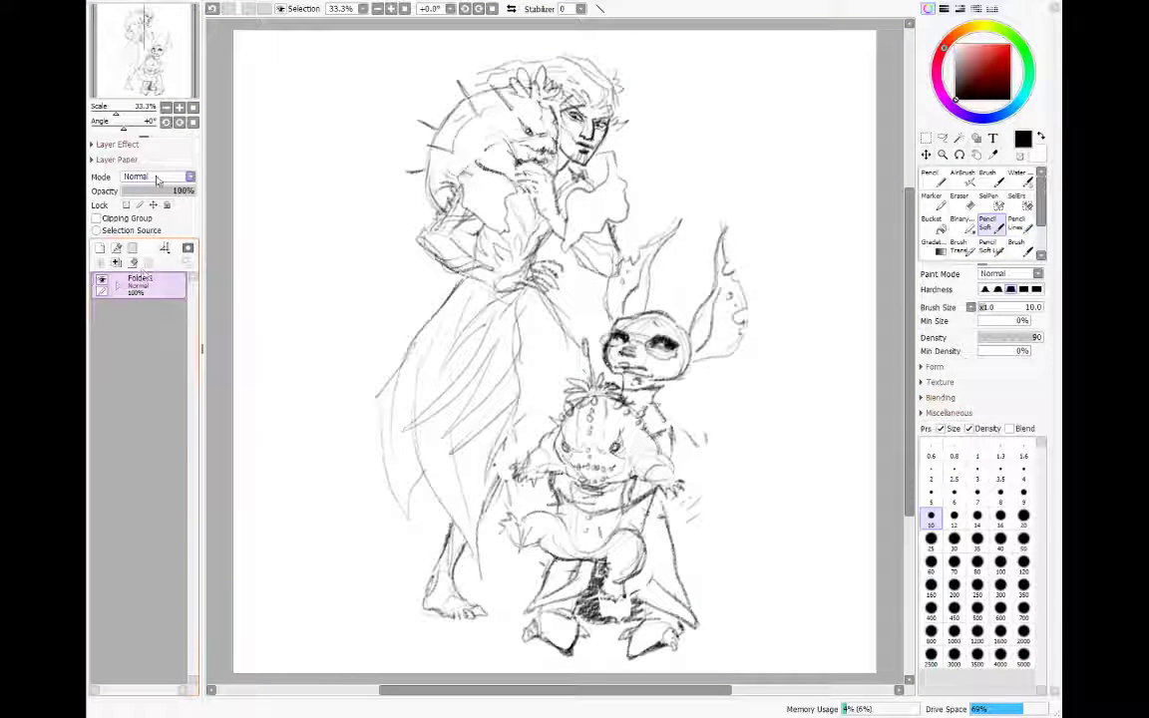
left_click(136, 246)
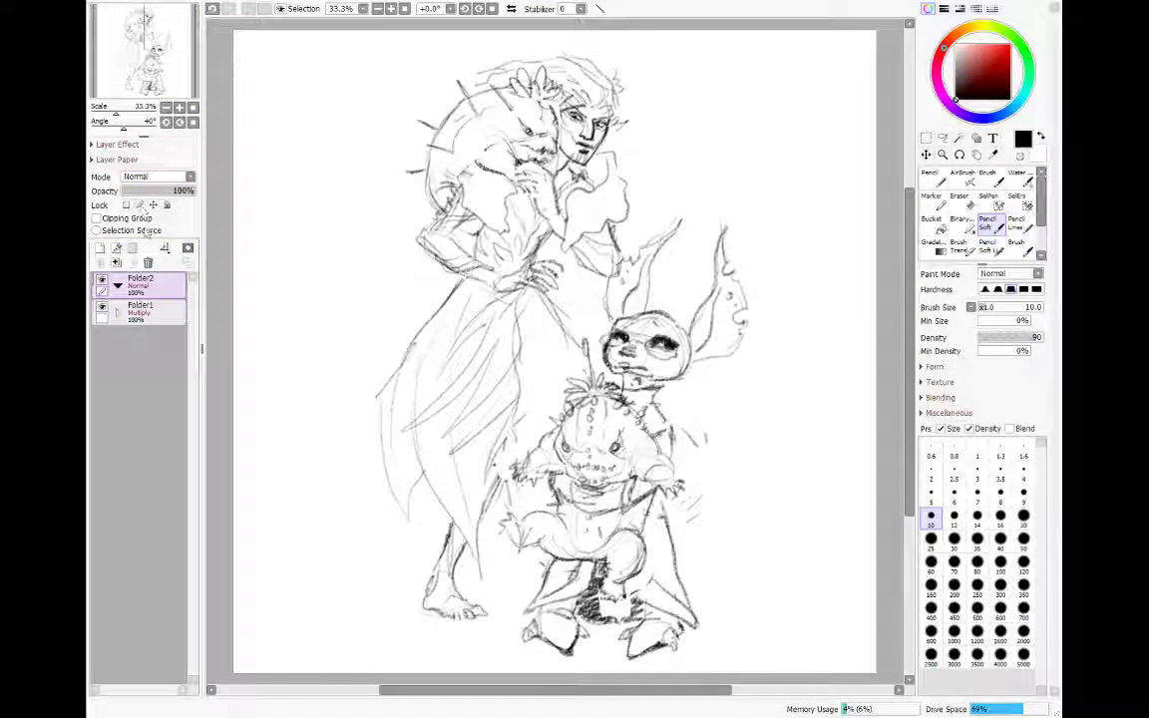
left_click(148, 262)
Step: Add a layer clipped to Folder1, set it to Screen mode and fill it with pale pink to tint the sketch lines
left_click(101, 247)
left_click(97, 218)
scroll(148, 182, "down", 2)
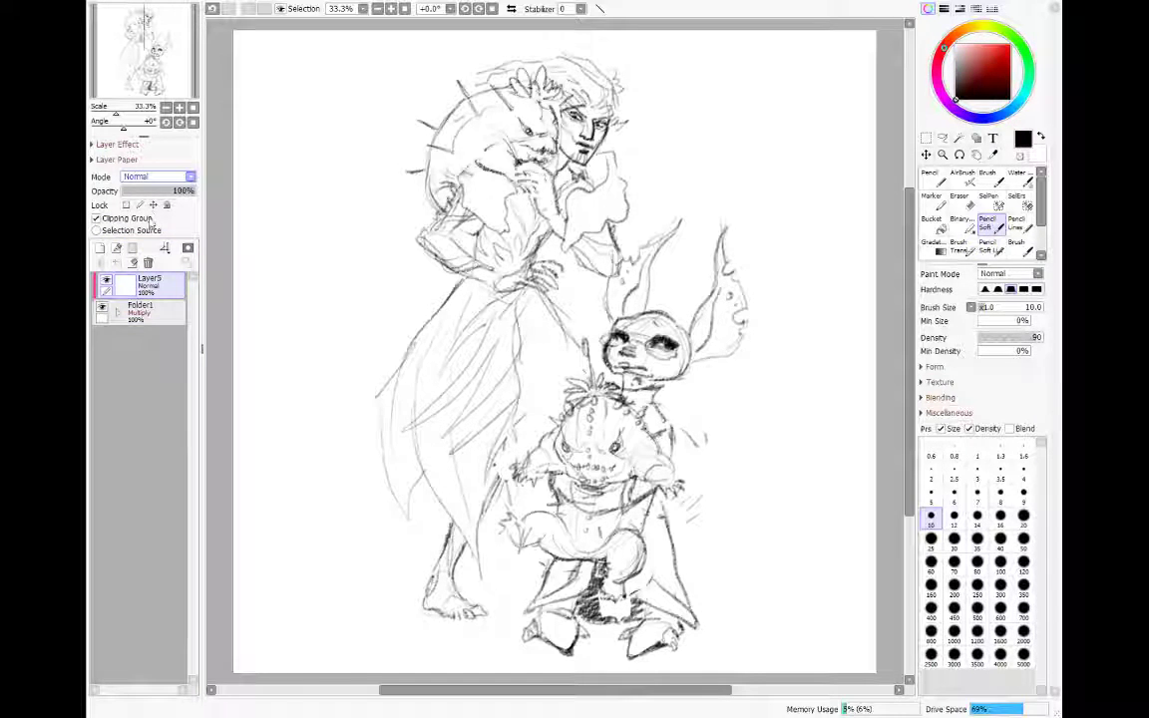
left_click(970, 50)
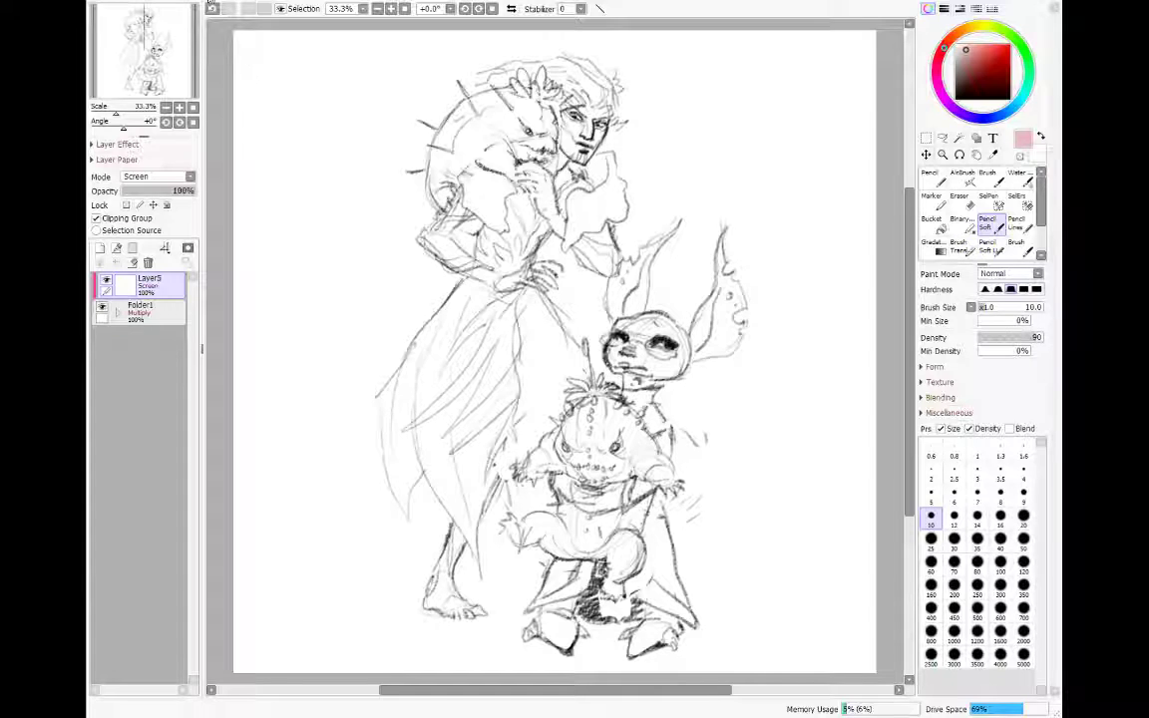
key("ctrl+f")
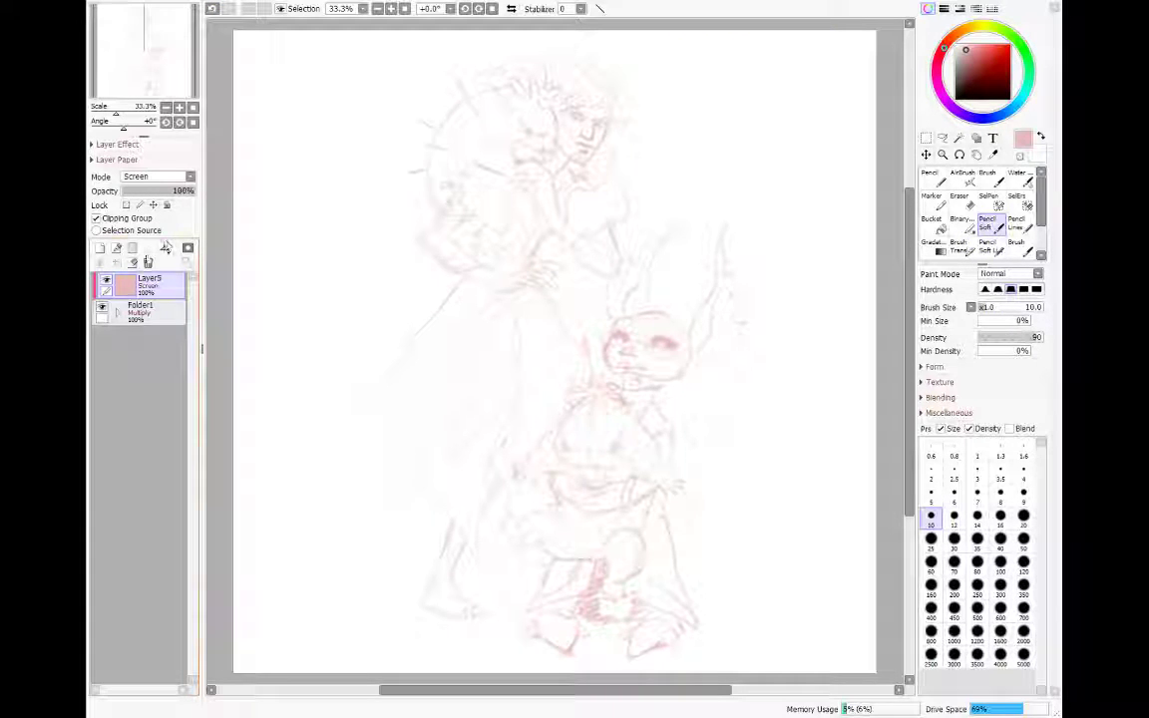
Step: Create a new folder beneath Folder1 and add two empty layers inside it
left_click(133, 249)
left_click_drag(136, 285, 144, 347)
left_click(116, 263)
left_click(115, 262)
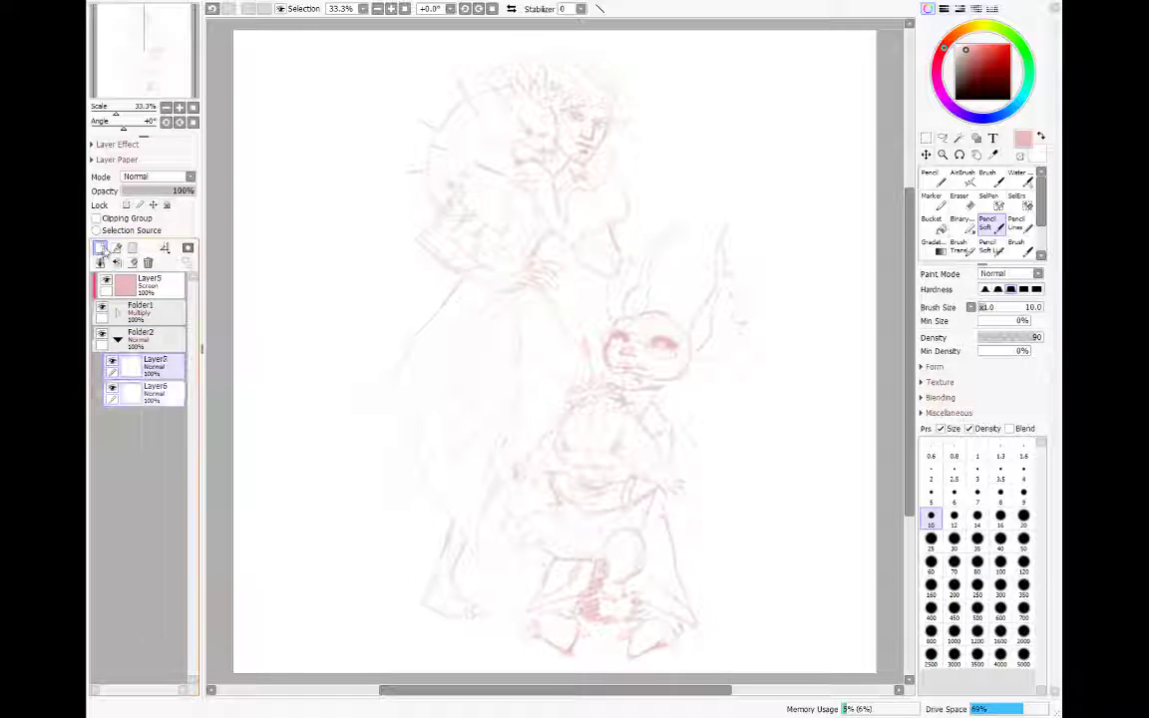
Step: Set the drawing colour to black and try the fine soft pencil on Layer7 with strokes at sizes 50 and 35
left_click(956, 100)
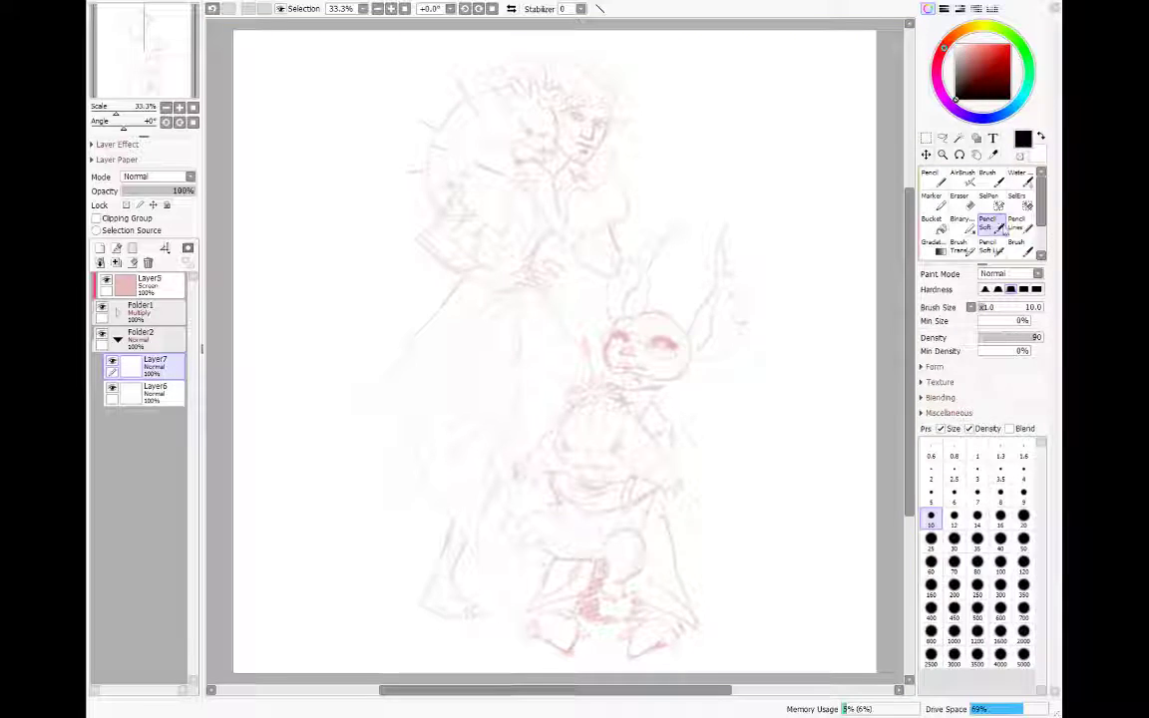
left_click(989, 246)
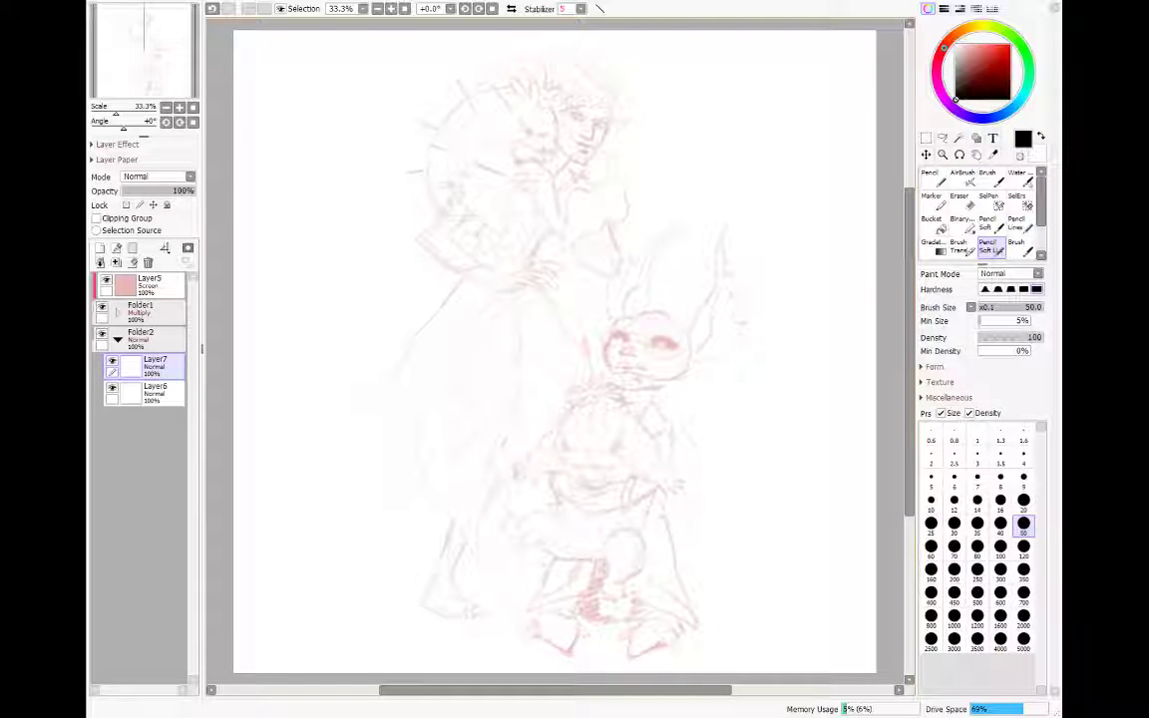
left_click(391, 9)
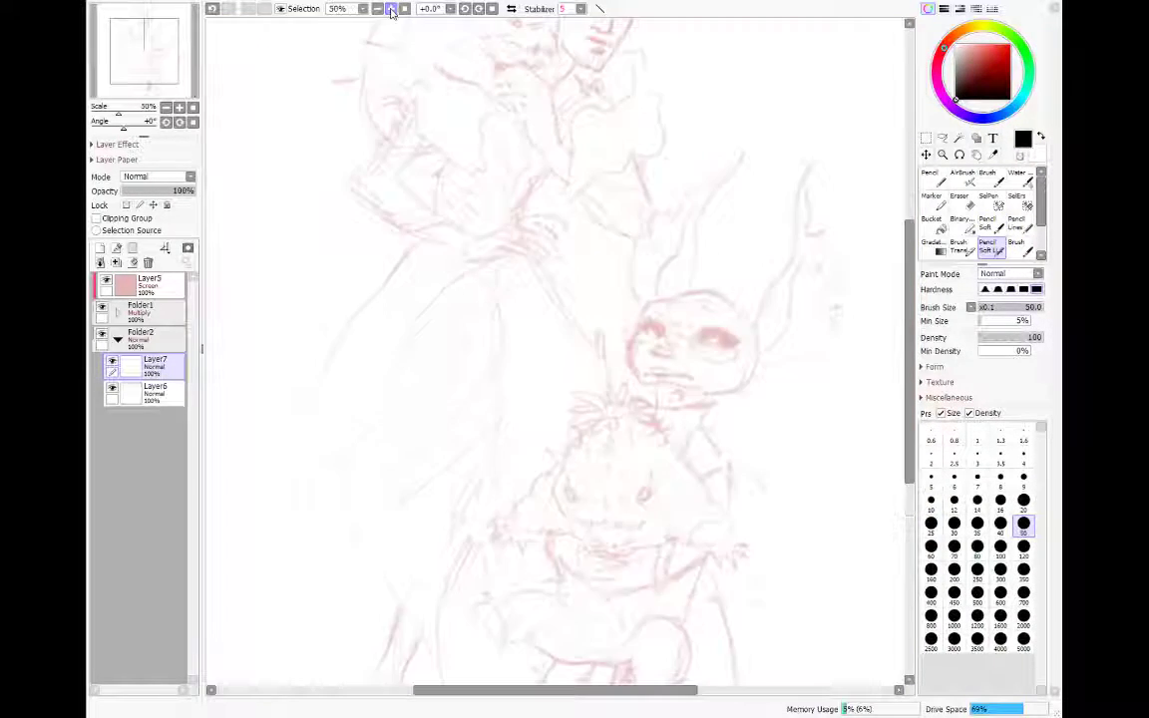
left_click(377, 9)
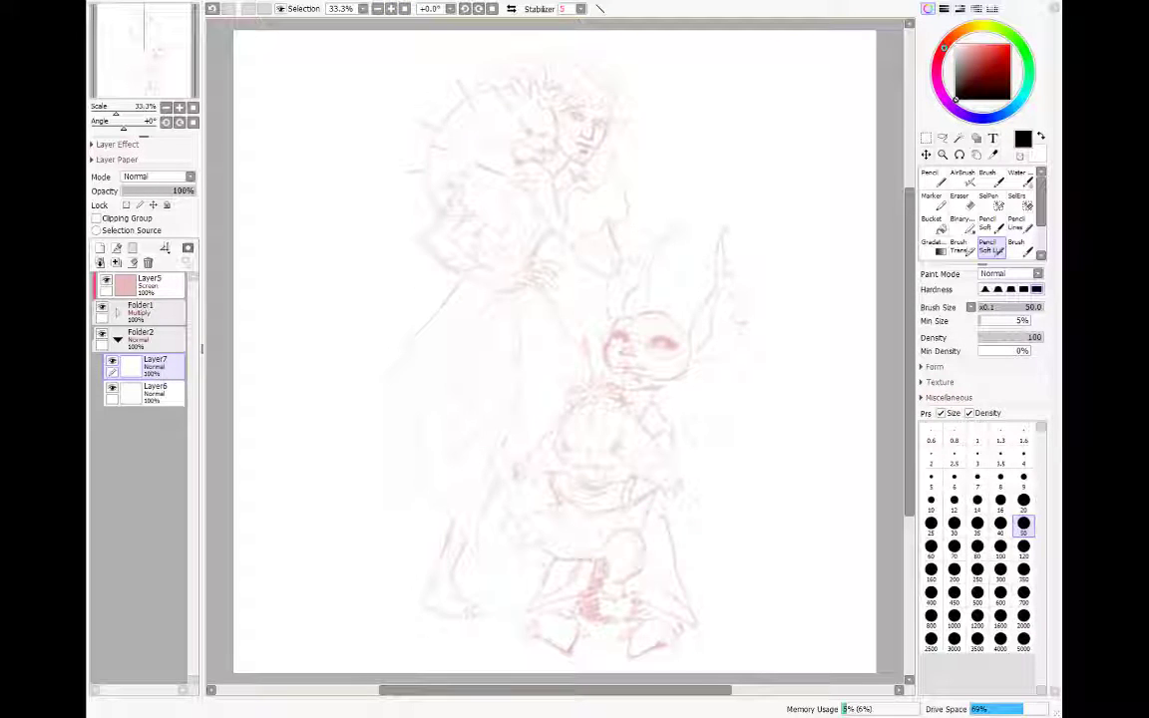
left_click_drag(643, 387, 726, 422)
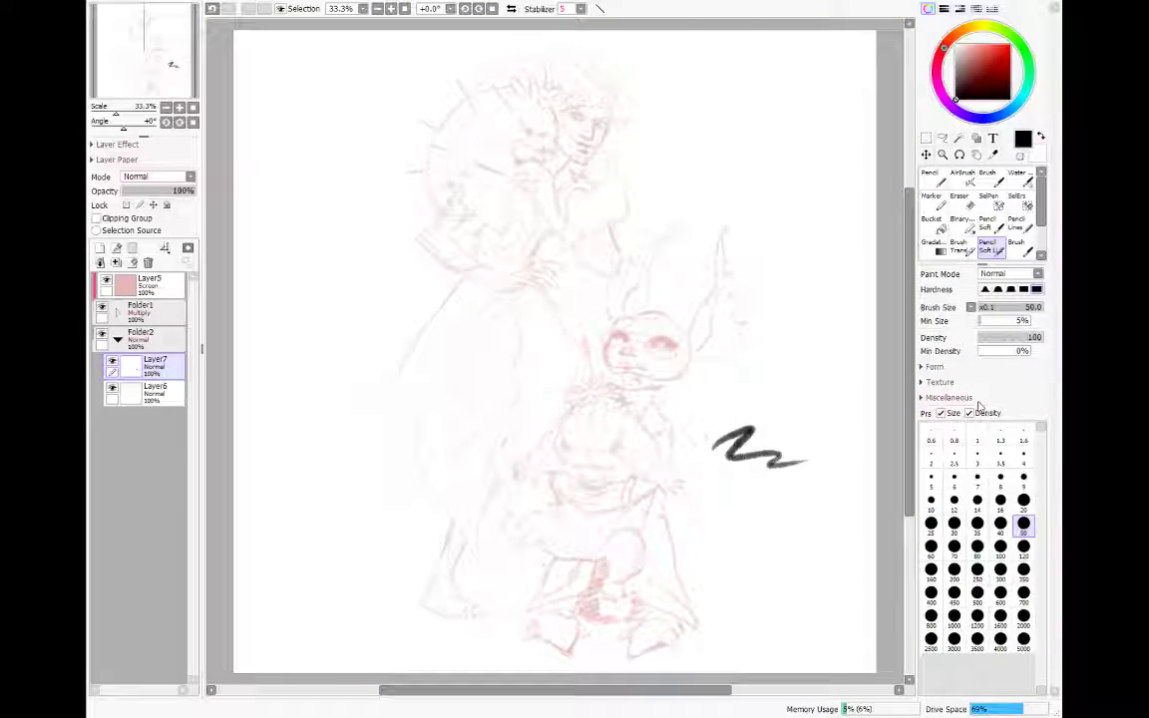
key("ctrl+z")
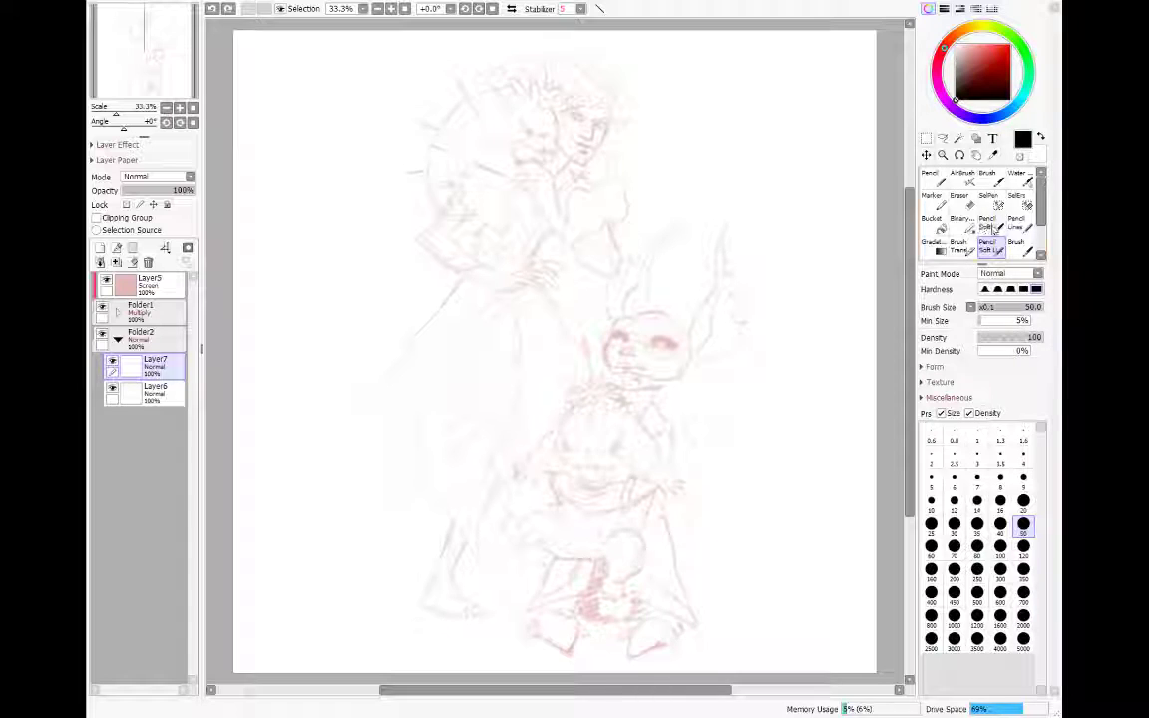
left_click(979, 530)
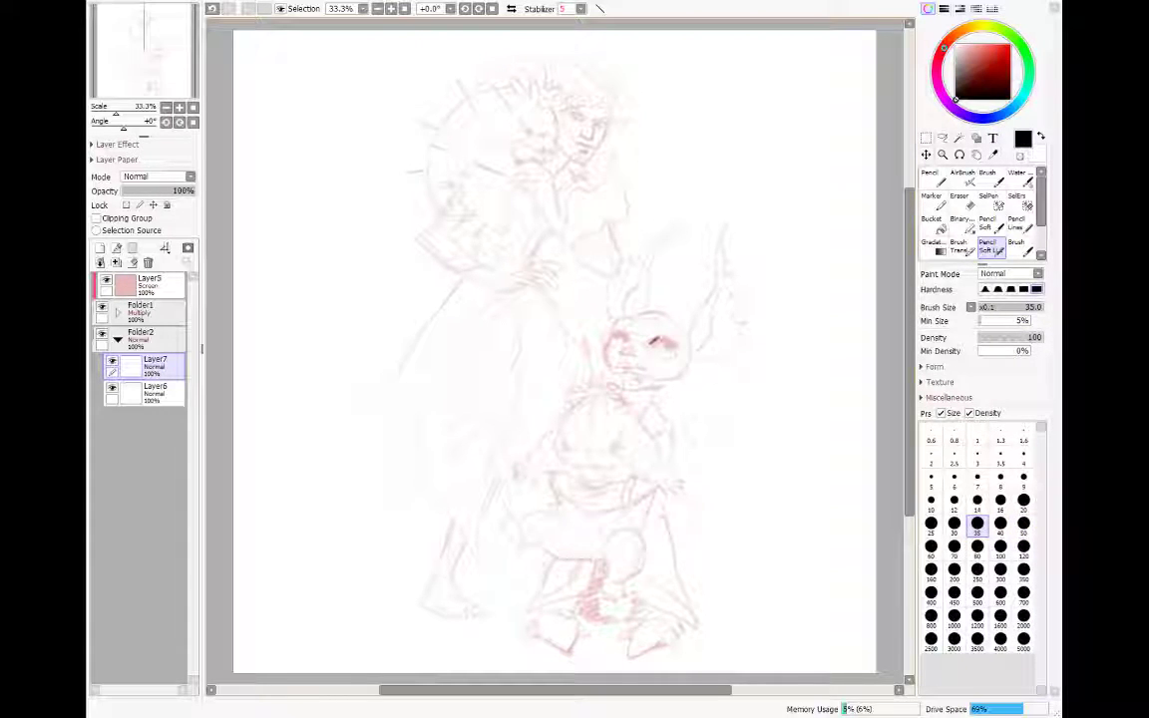
left_click_drag(650, 345, 658, 337)
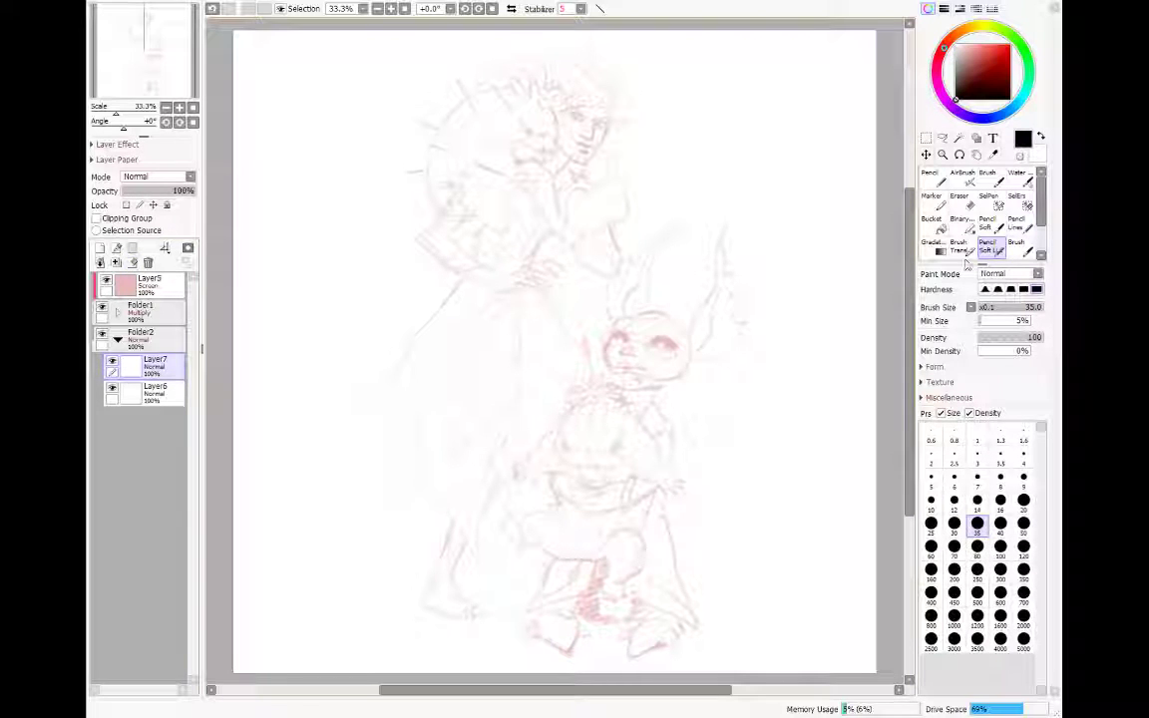
Step: Ink the near eye of the big-eared figure with the Pencil Soft brush at size 20, undoing stray brow strokes
left_click(988, 221)
left_click(1023, 517)
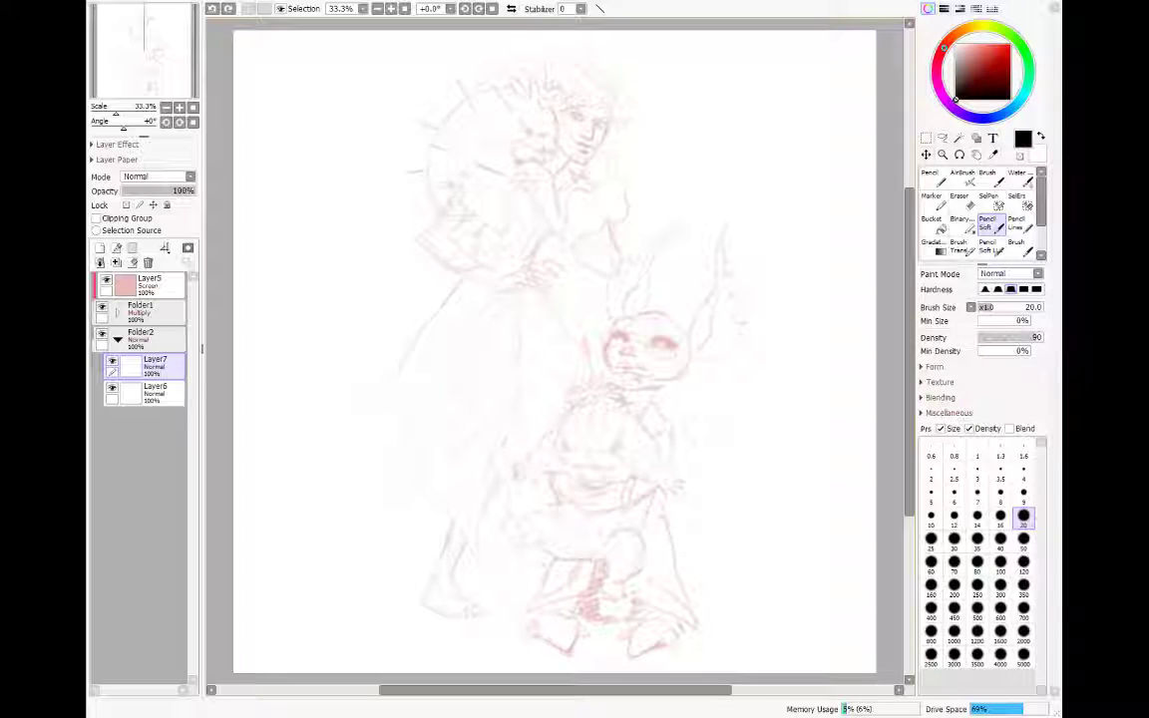
left_click_drag(649, 346, 677, 345)
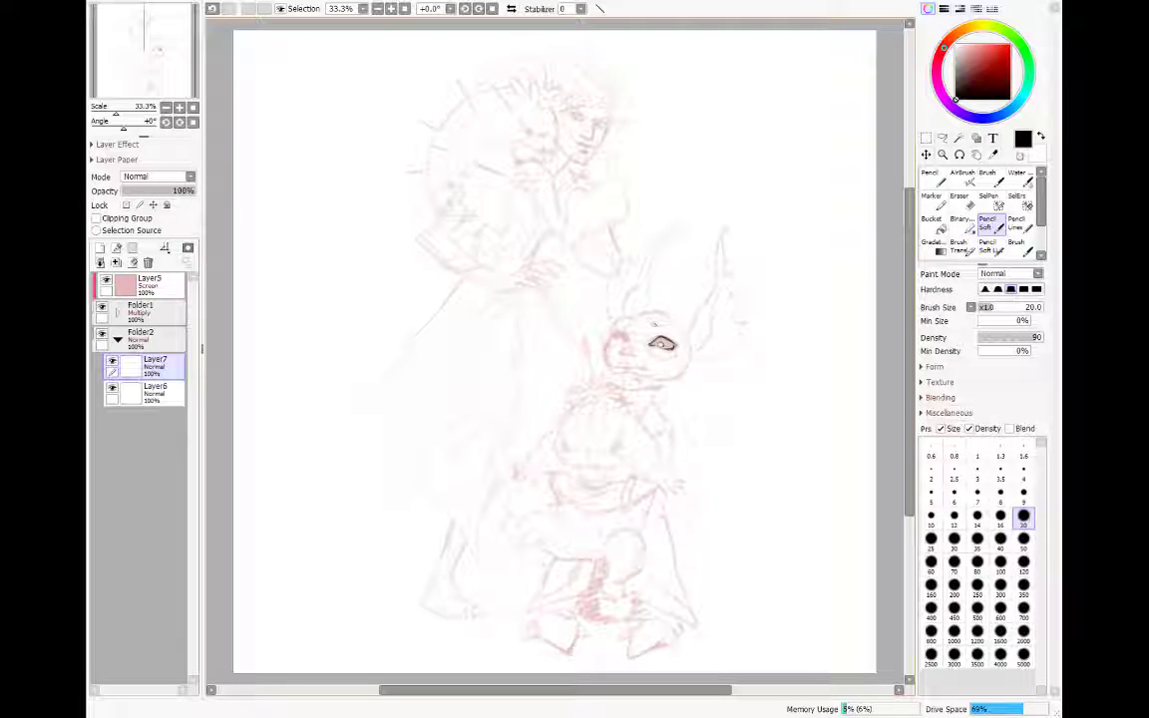
key("ctrl+z")
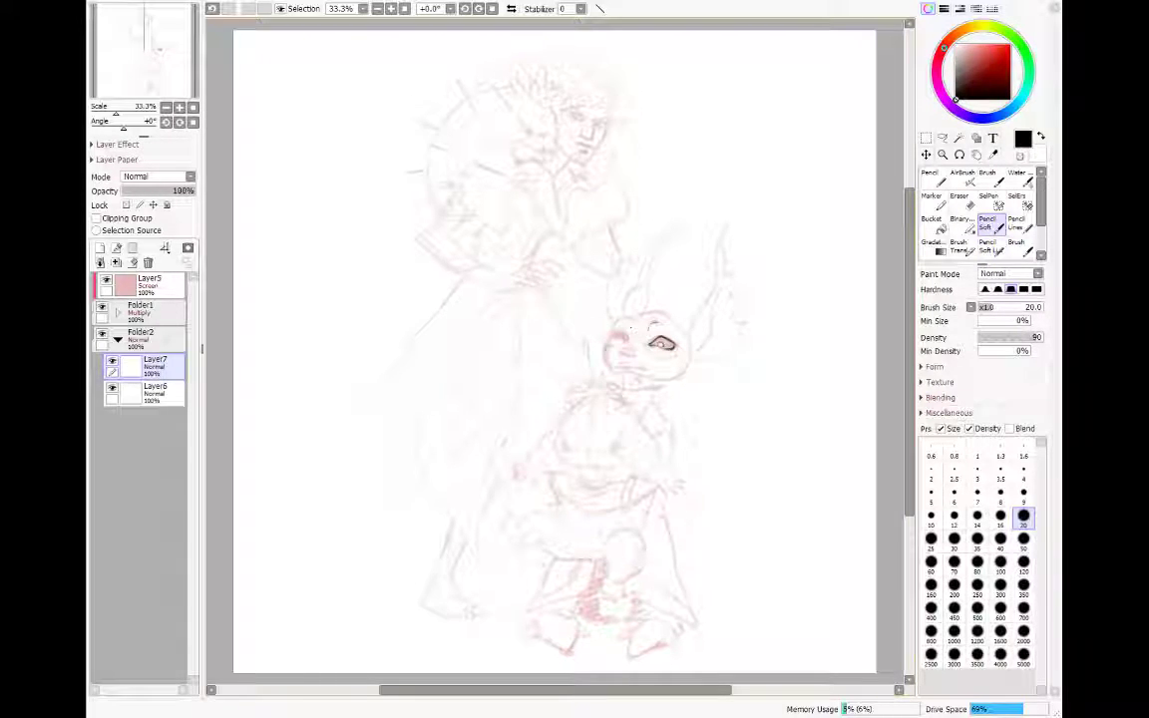
key("ctrl+z")
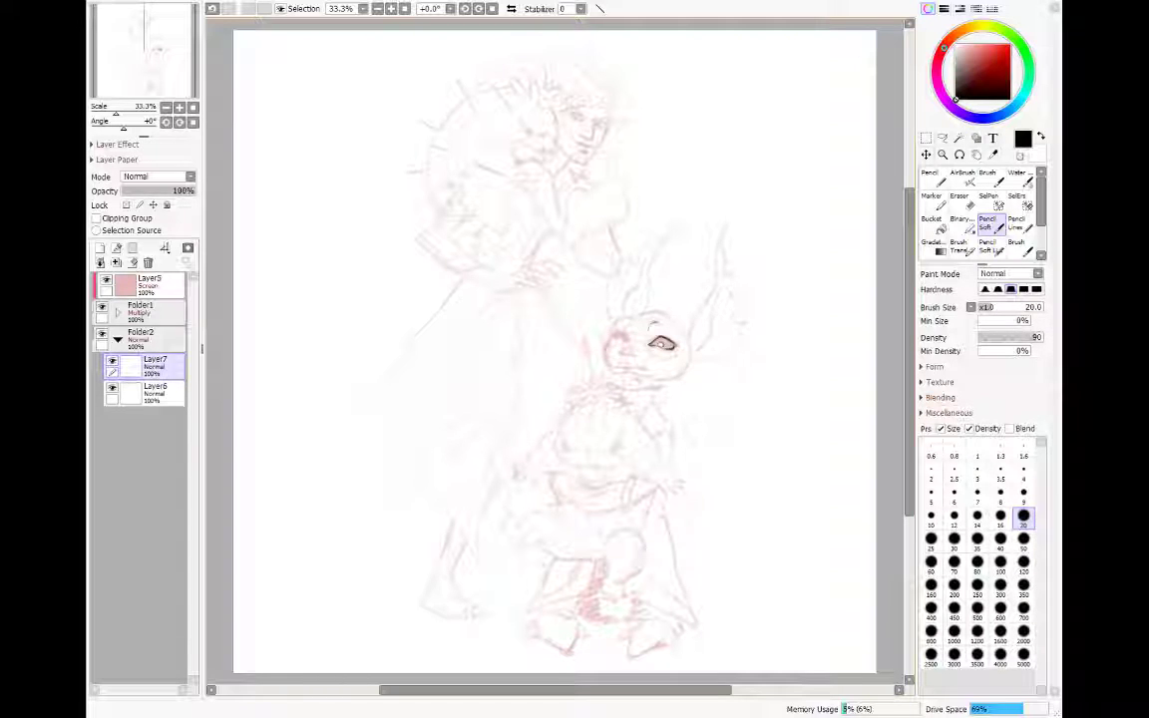
Step: Add a black-filled layer in Overlay mode directly above Folder2, then make Layer7 the active layer again
left_click(157, 339)
left_click(117, 340)
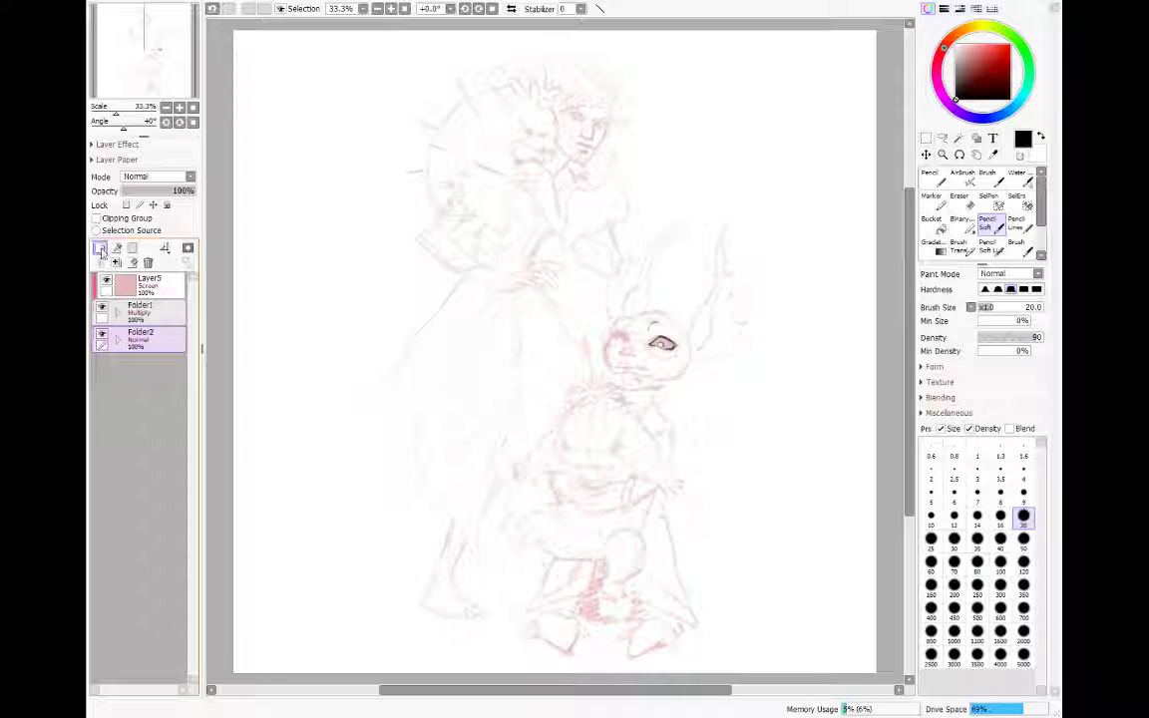
left_click(101, 250)
left_click(152, 177)
left_click(154, 233)
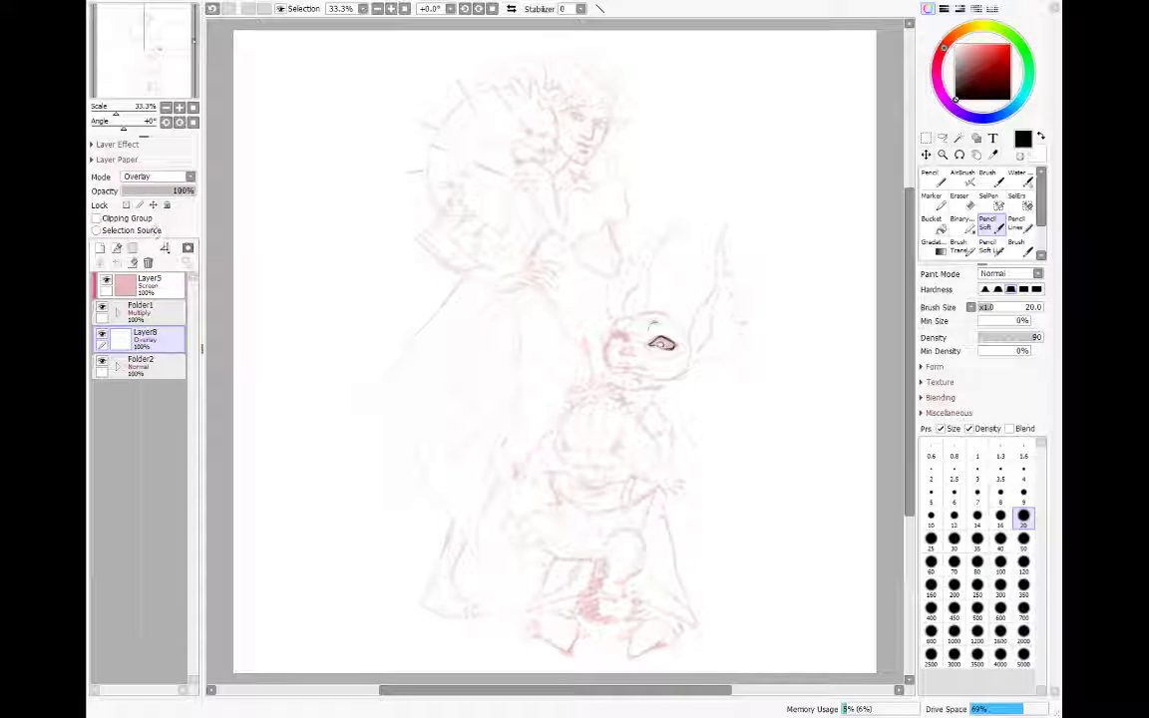
key("ctrl+f")
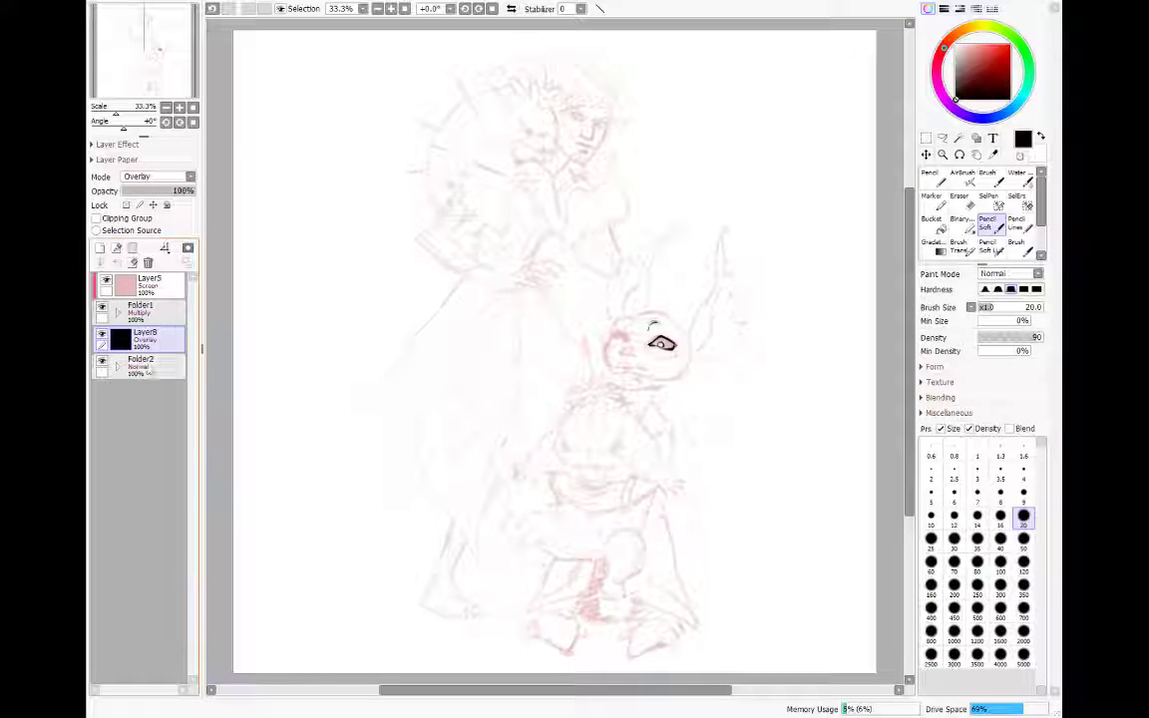
left_click(157, 366)
left_click(117, 367)
left_click(150, 391)
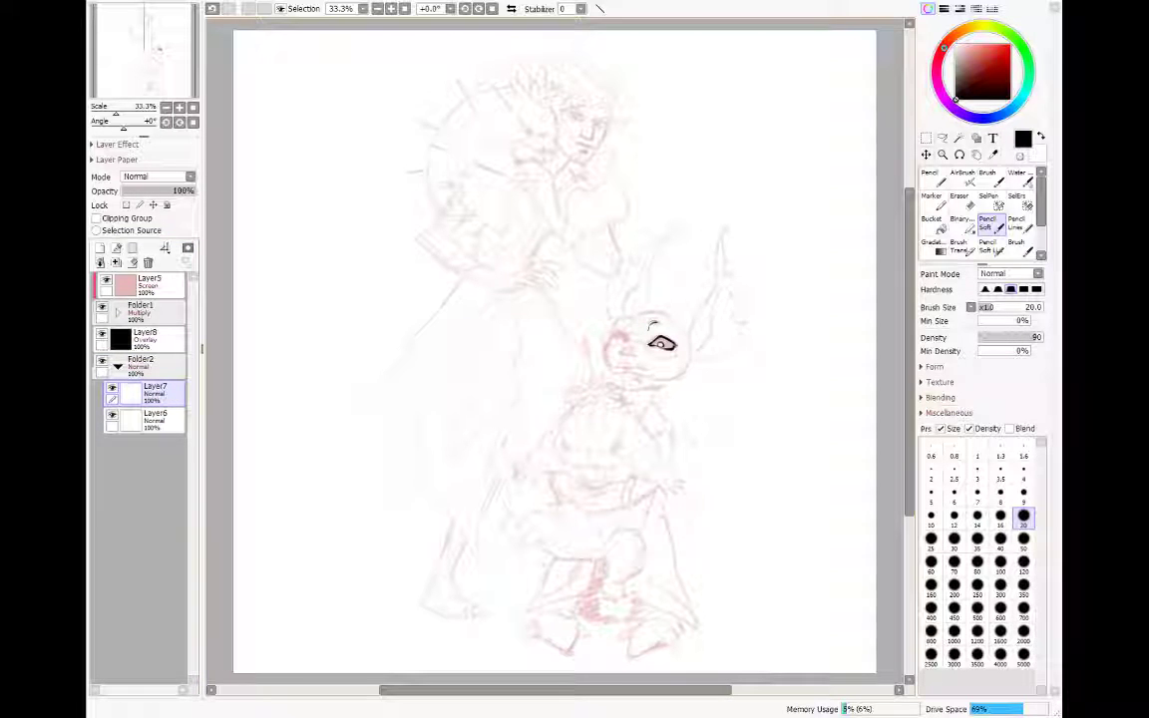
Step: Ink the big-eared figure's far eye, brow, nose and mouth, working partly on a mirrored view of the canvas
key("h")
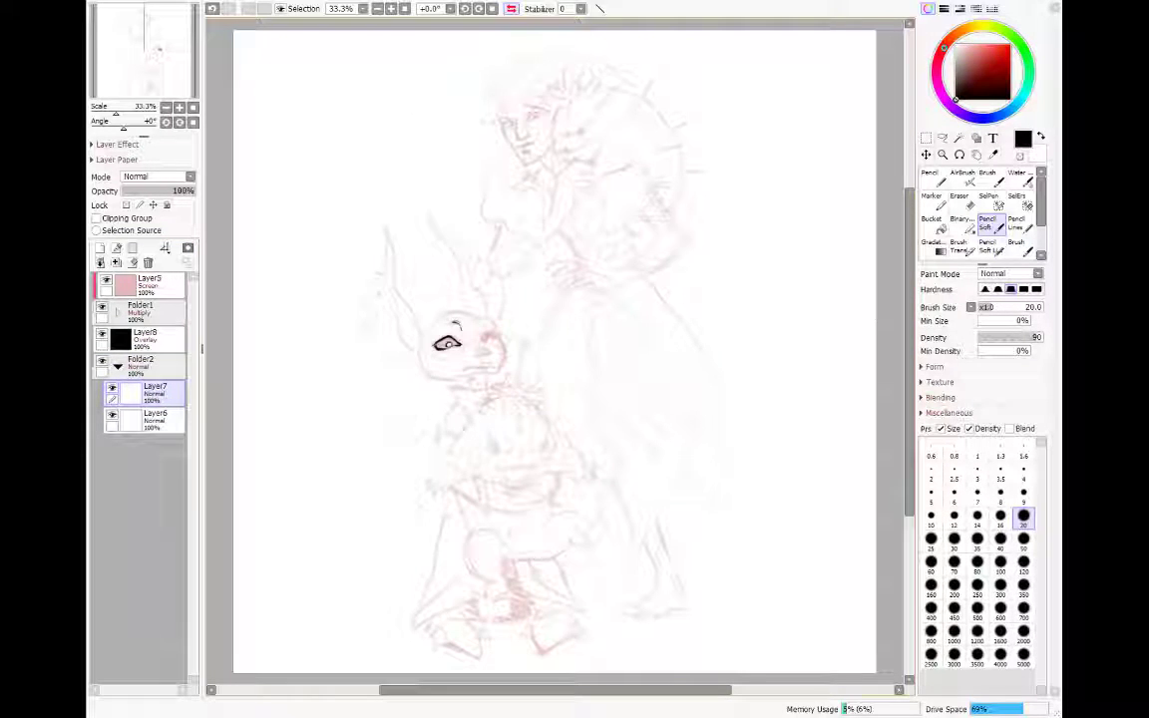
left_click_drag(482, 340, 491, 332)
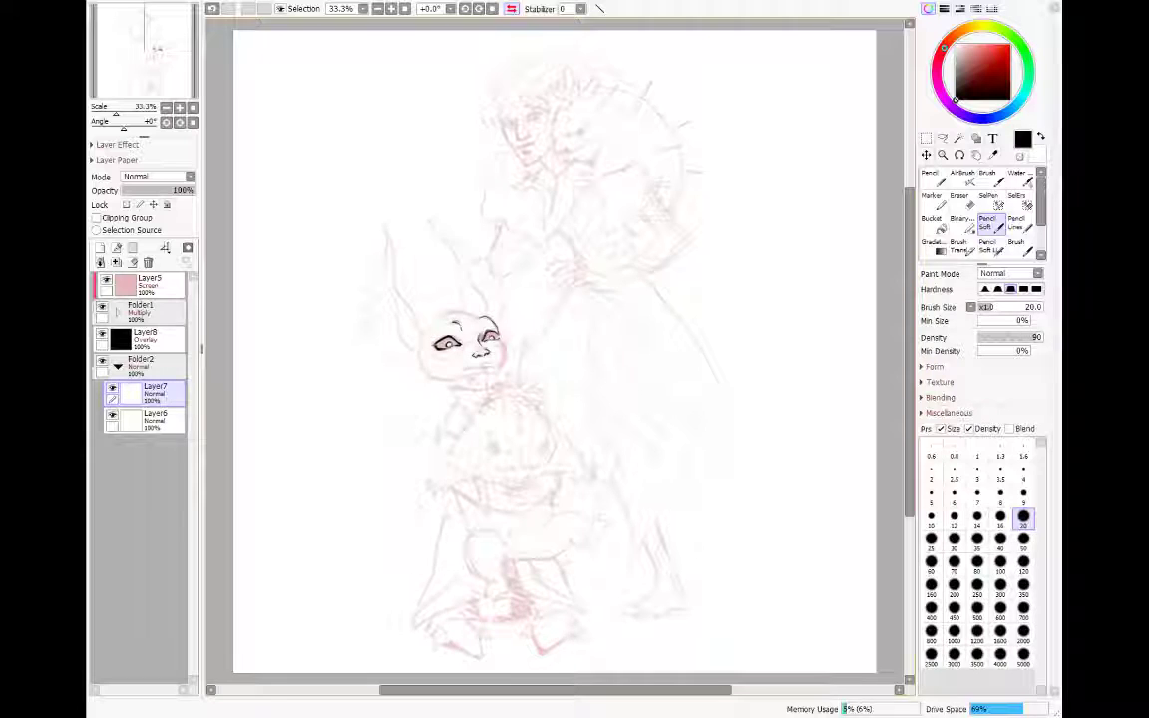
key("h")
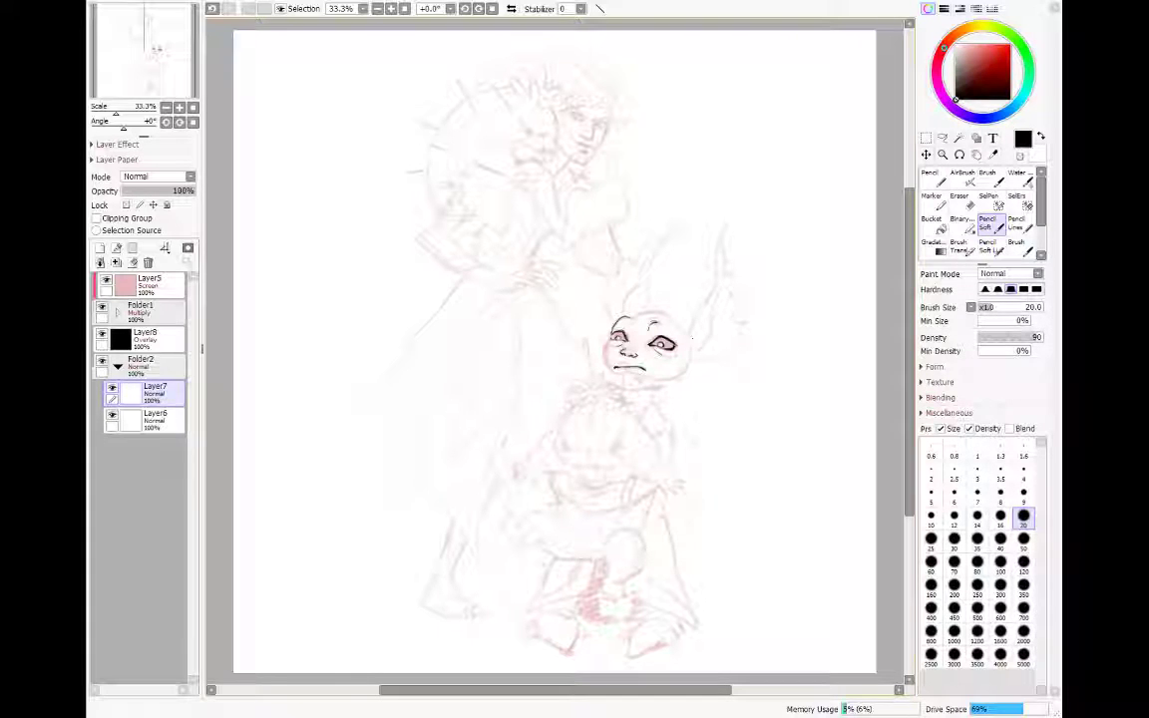
Step: Refine the big-eared figure's nose and mouth, then ink its face contour, jaw, collar and skull, checking the lines without the sketch
key("e")
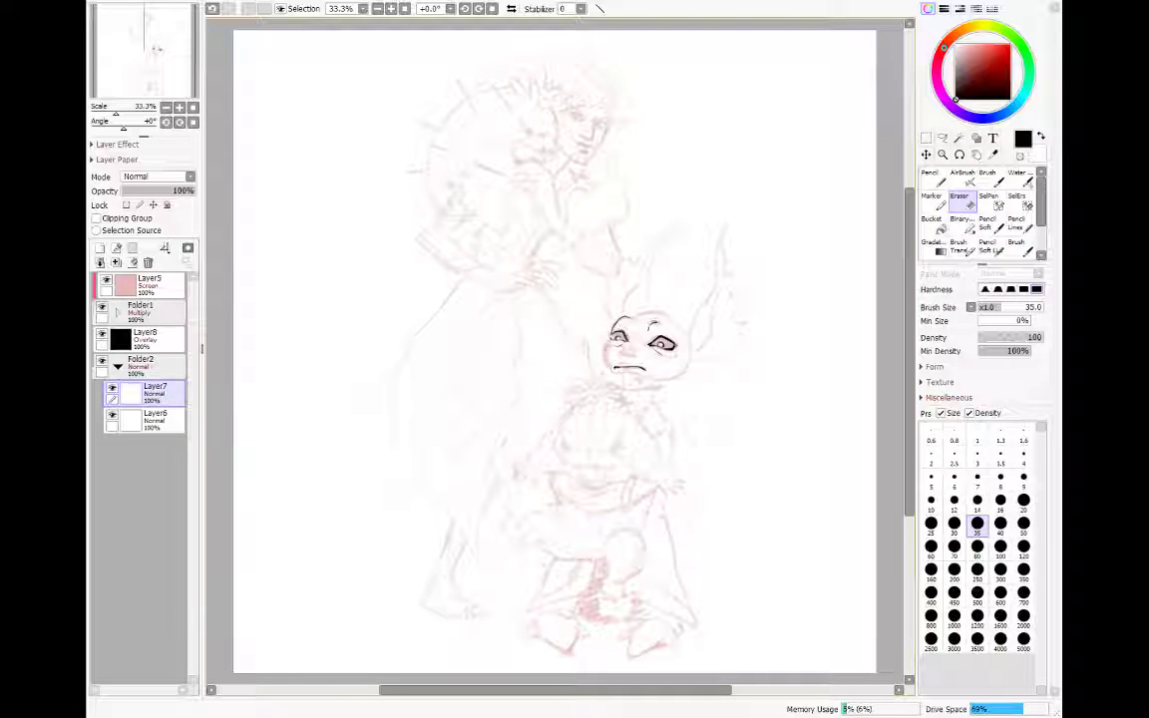
key("n")
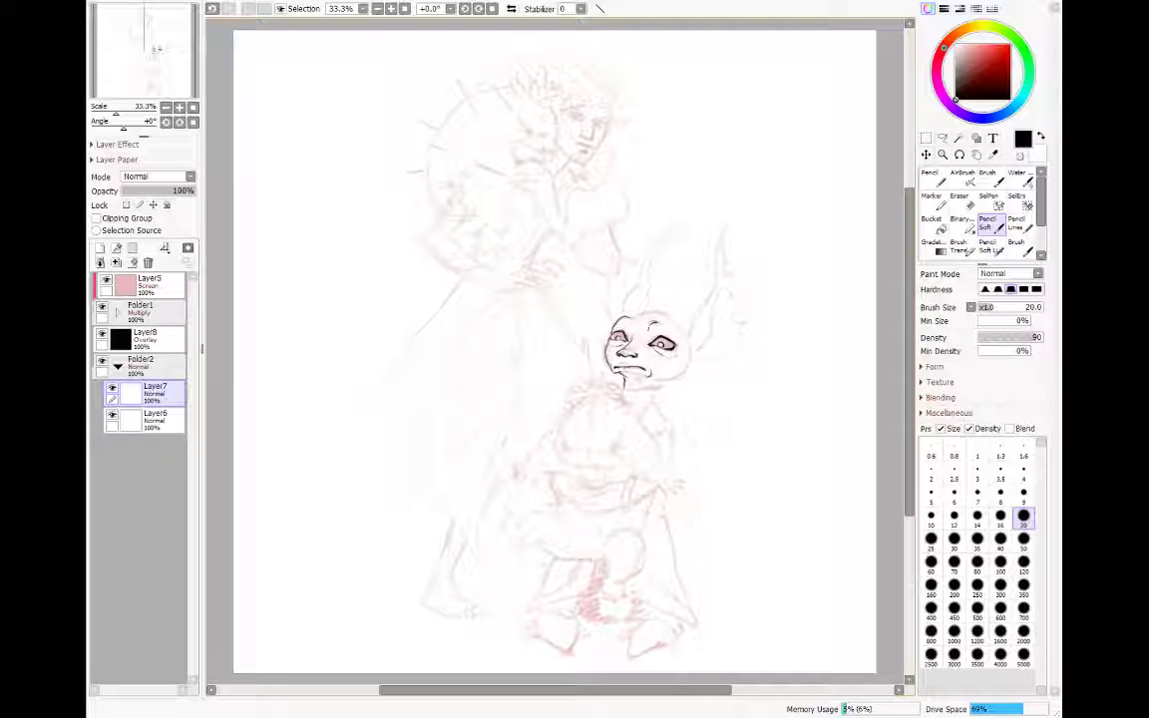
mouse_move(621, 375)
left_mouse_down()
mouse_move(625, 388)
mouse_move(661, 389)
mouse_move(653, 401)
left_mouse_up()
left_click_drag(686, 359, 664, 381)
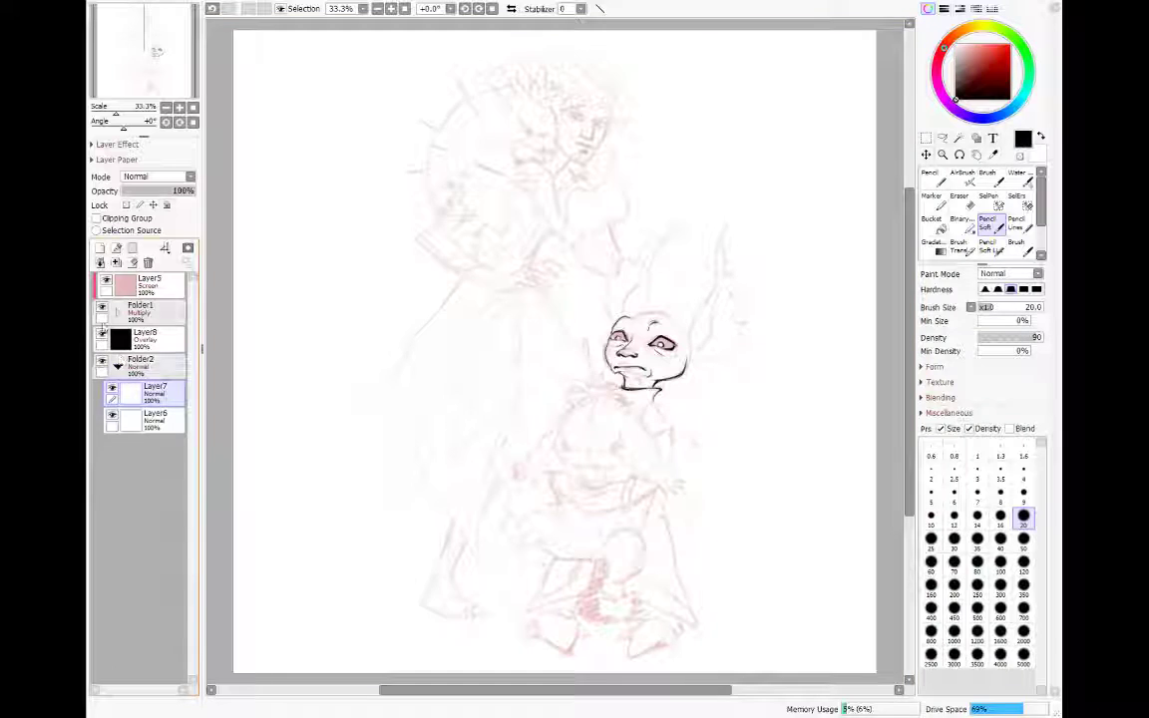
left_click(102, 308)
left_click_drag(103, 313, 105, 281)
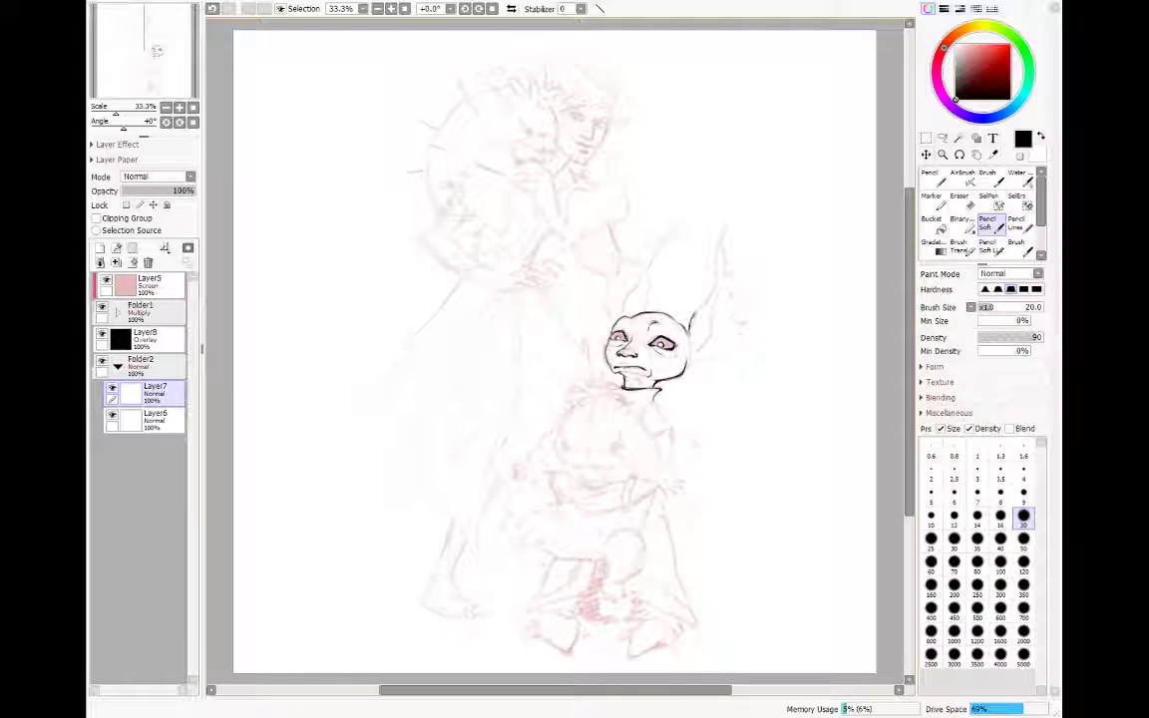
Step: Ink both tall pointed ears of the big-eared figure with ragged outer edges and small spots inside
mouse_move(688, 335)
left_mouse_down()
mouse_move(710, 299)
mouse_move(723, 231)
mouse_move(742, 334)
mouse_move(707, 359)
mouse_move(740, 339)
left_mouse_up()
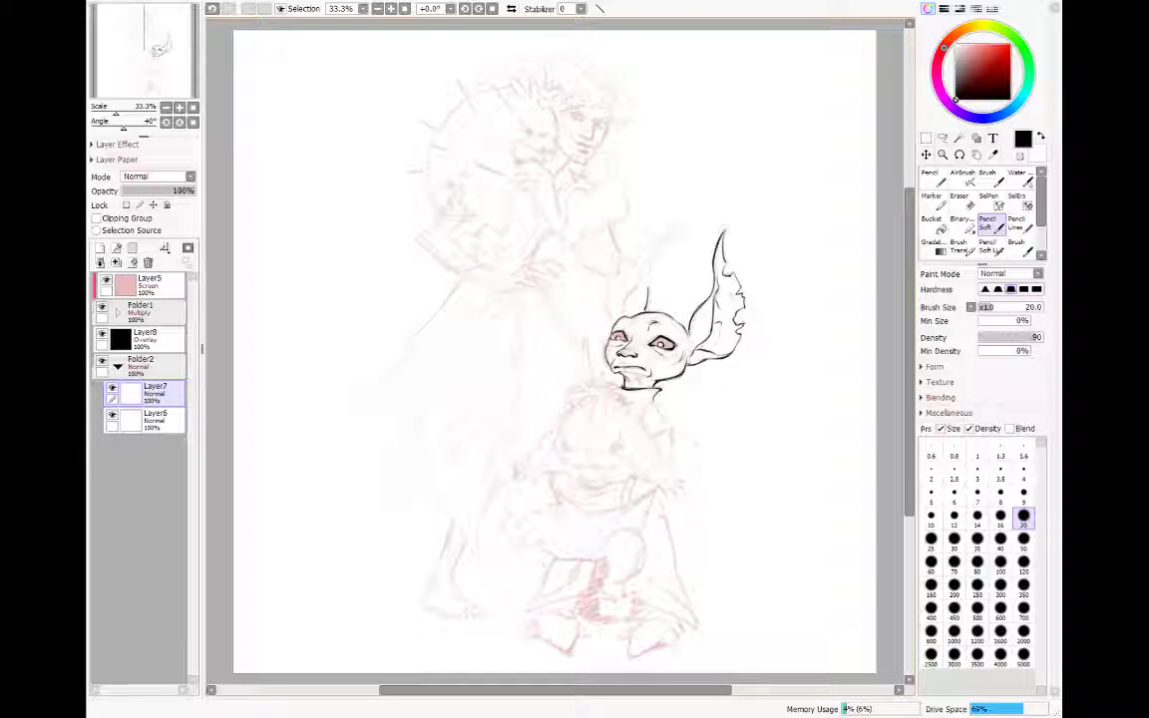
mouse_move(646, 309)
left_mouse_down()
mouse_move(648, 261)
mouse_move(680, 222)
left_mouse_up()
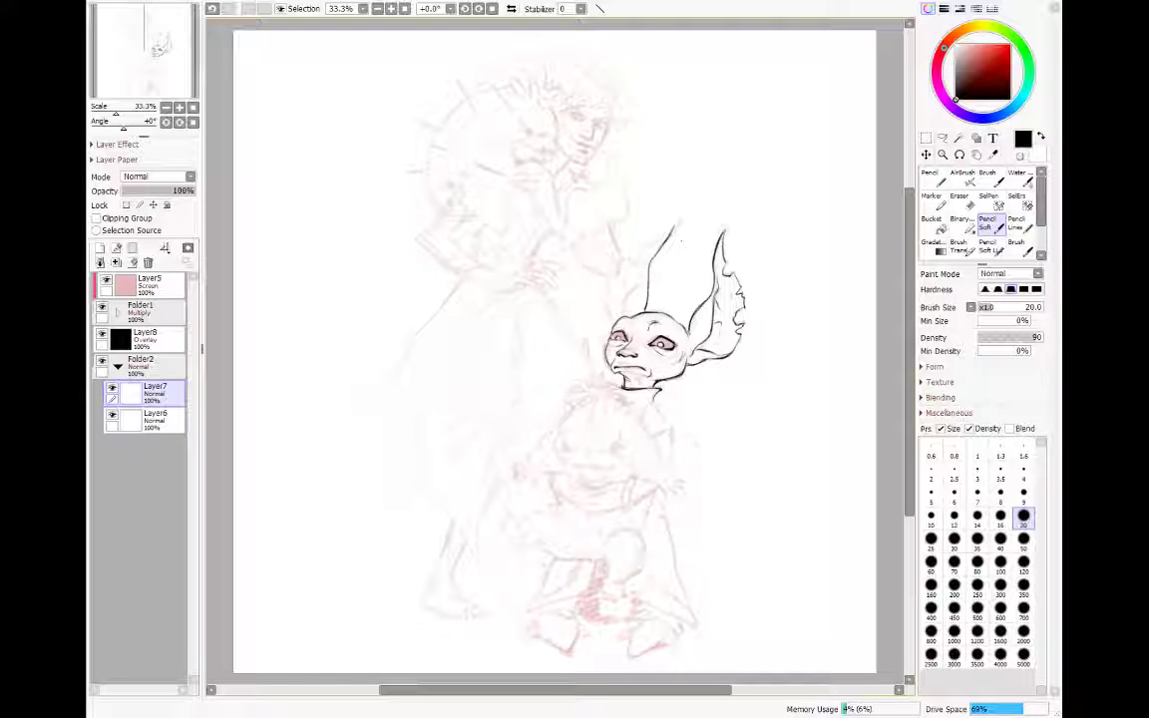
mouse_move(675, 225)
left_mouse_down()
mouse_move(620, 264)
mouse_move(607, 301)
left_mouse_up()
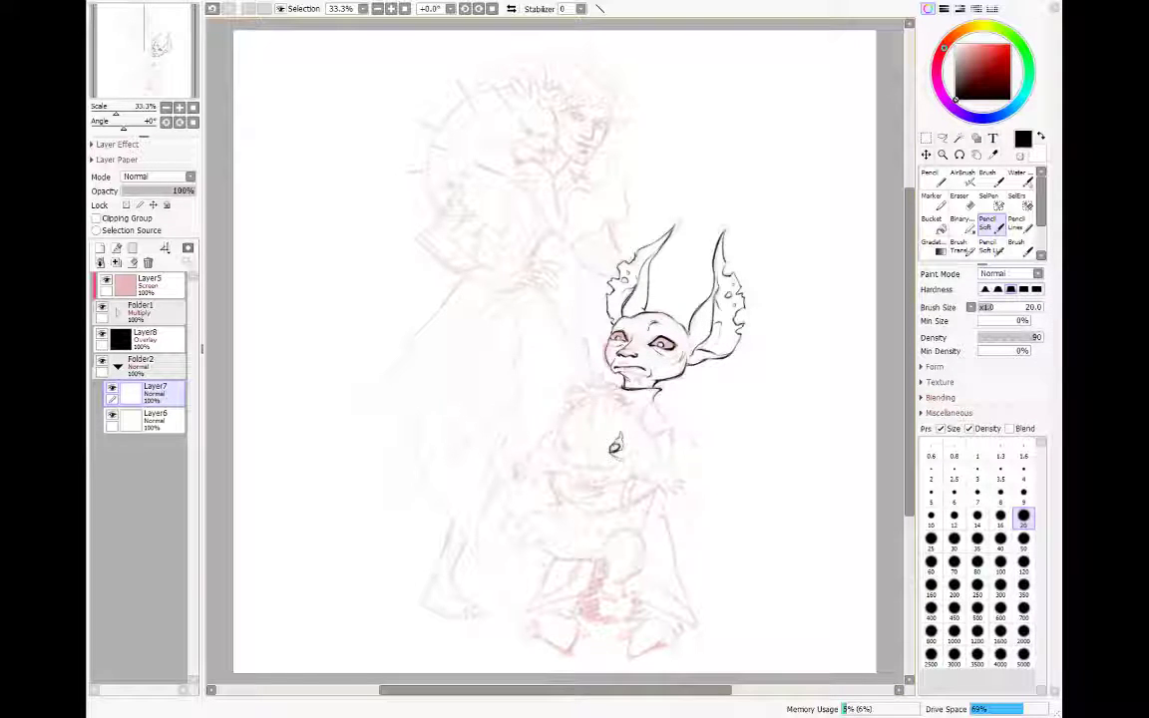
Step: Ink the held cactus creature's angry eyes, jagged toothy mouth, chin bumps and row of bumps up its forehead
left_click_drag(563, 432, 577, 451)
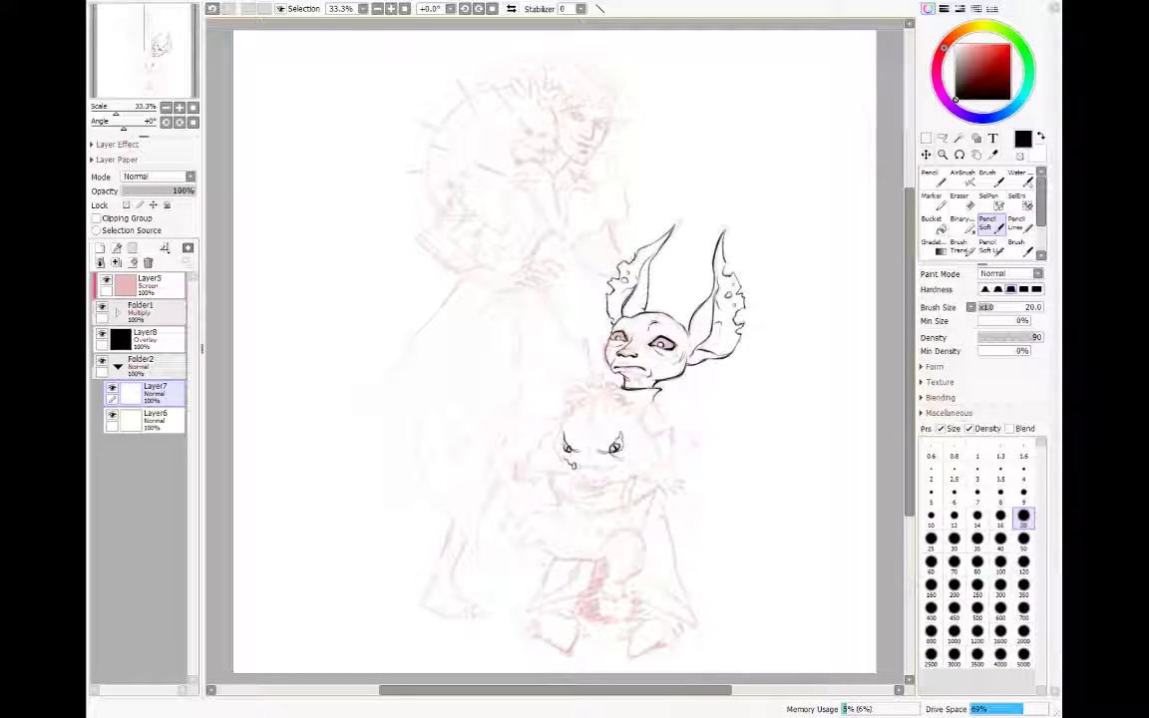
left_click_drag(571, 463, 597, 469)
left_click_drag(598, 463, 603, 469)
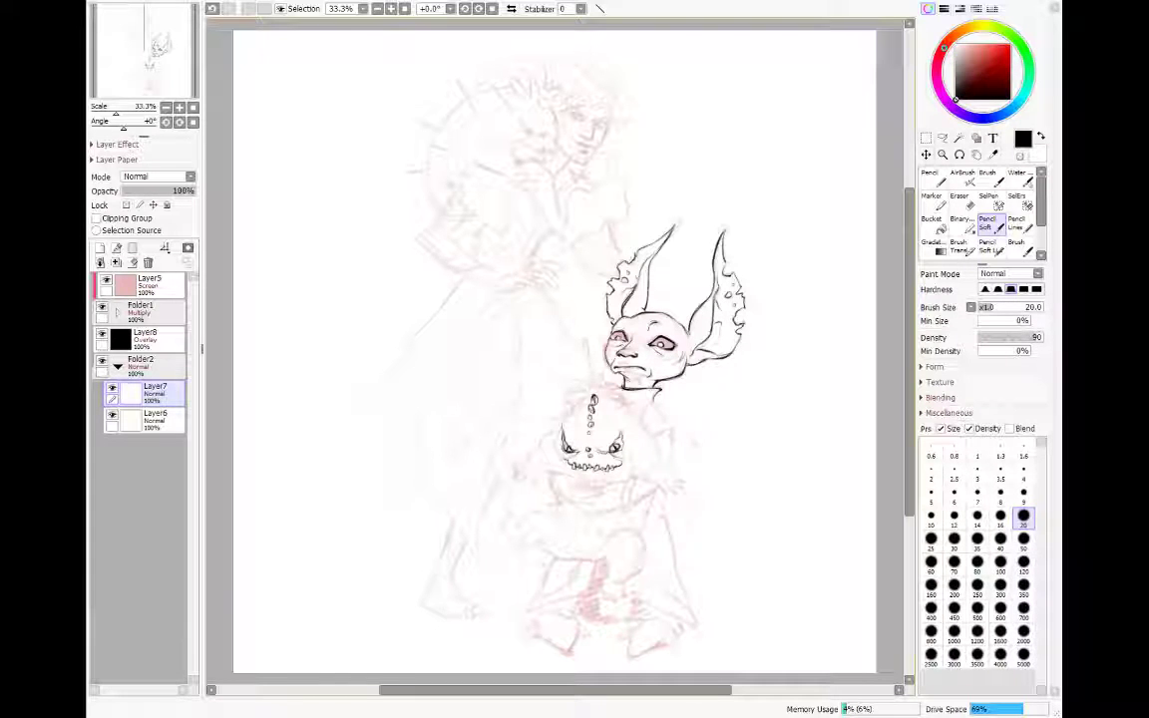
left_click_drag(577, 477, 600, 483)
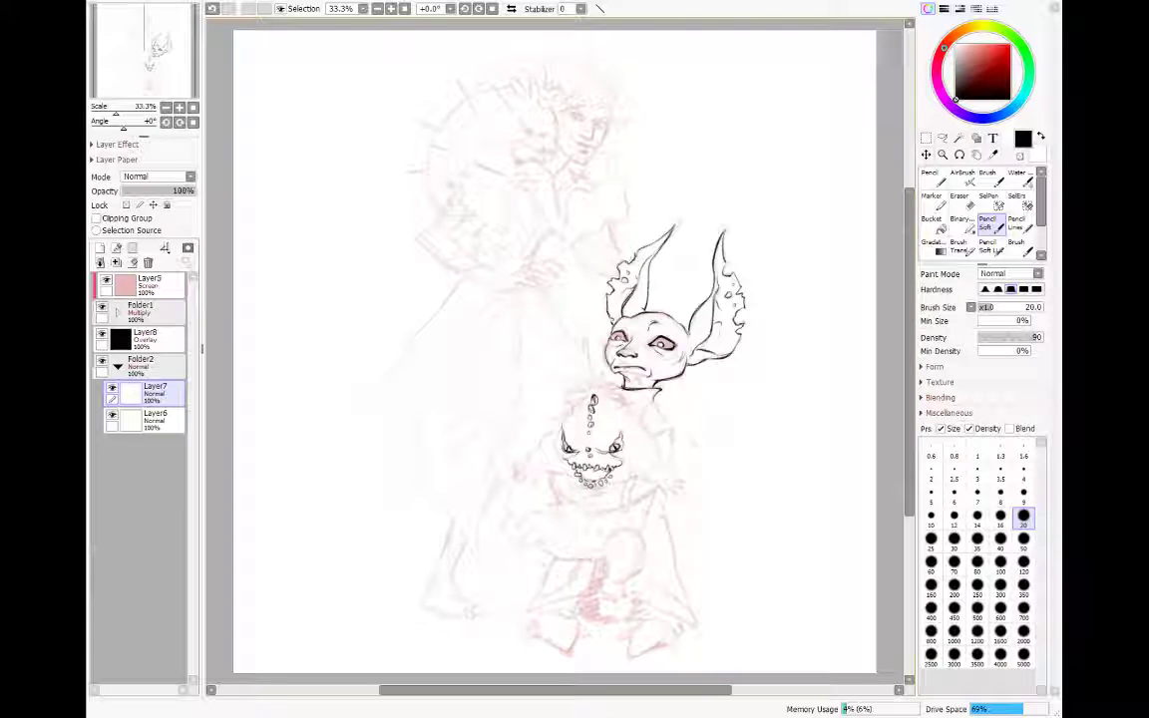
Step: Ink the held cactus creature's head contour and jaw, plus its outstretched arm with a clawed hand
left_click_drag(571, 402, 571, 413)
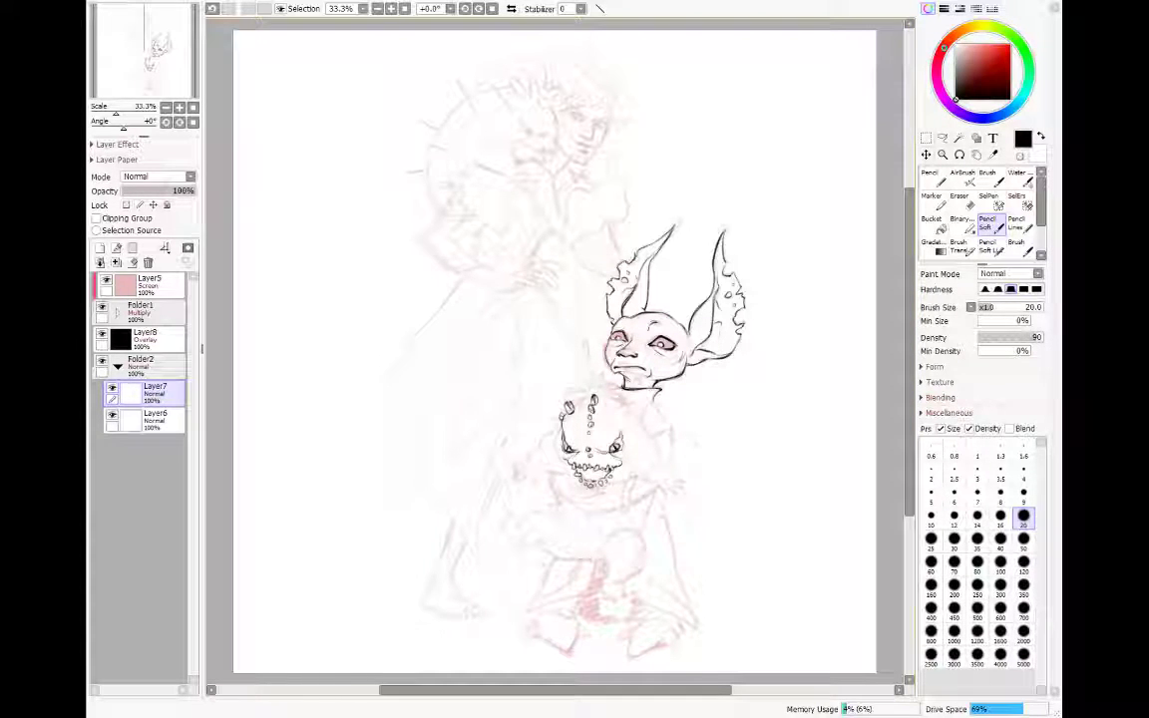
left_click_drag(563, 427, 561, 450)
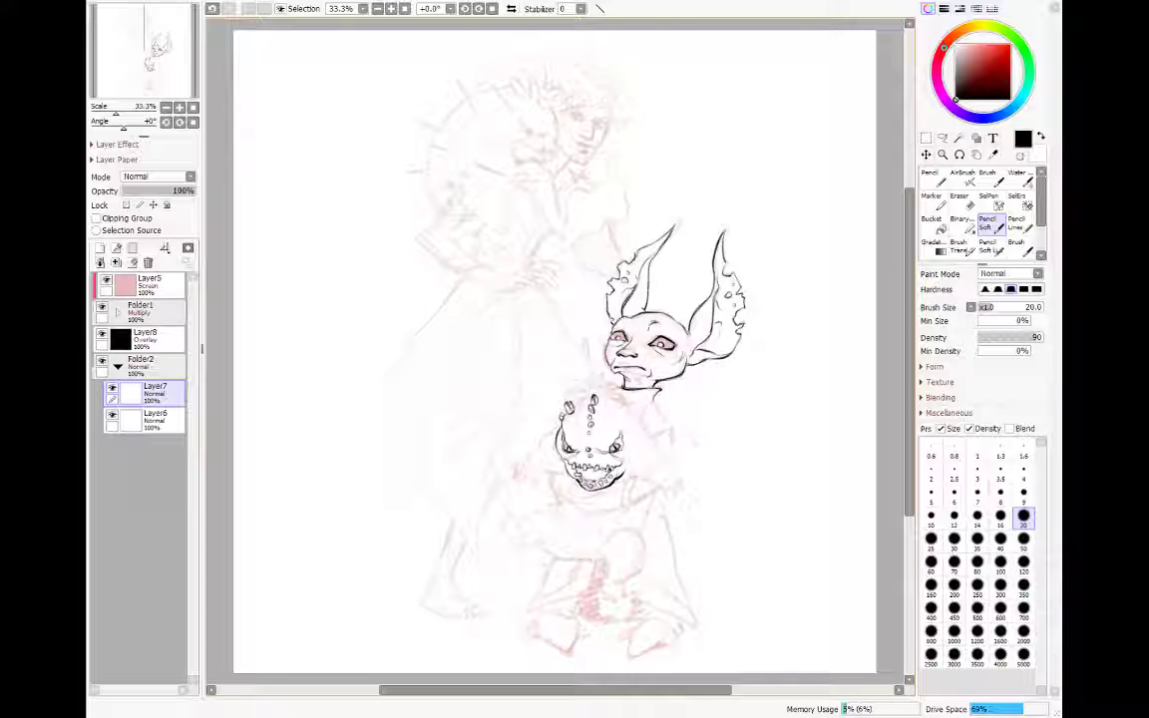
left_click_drag(560, 422, 516, 482)
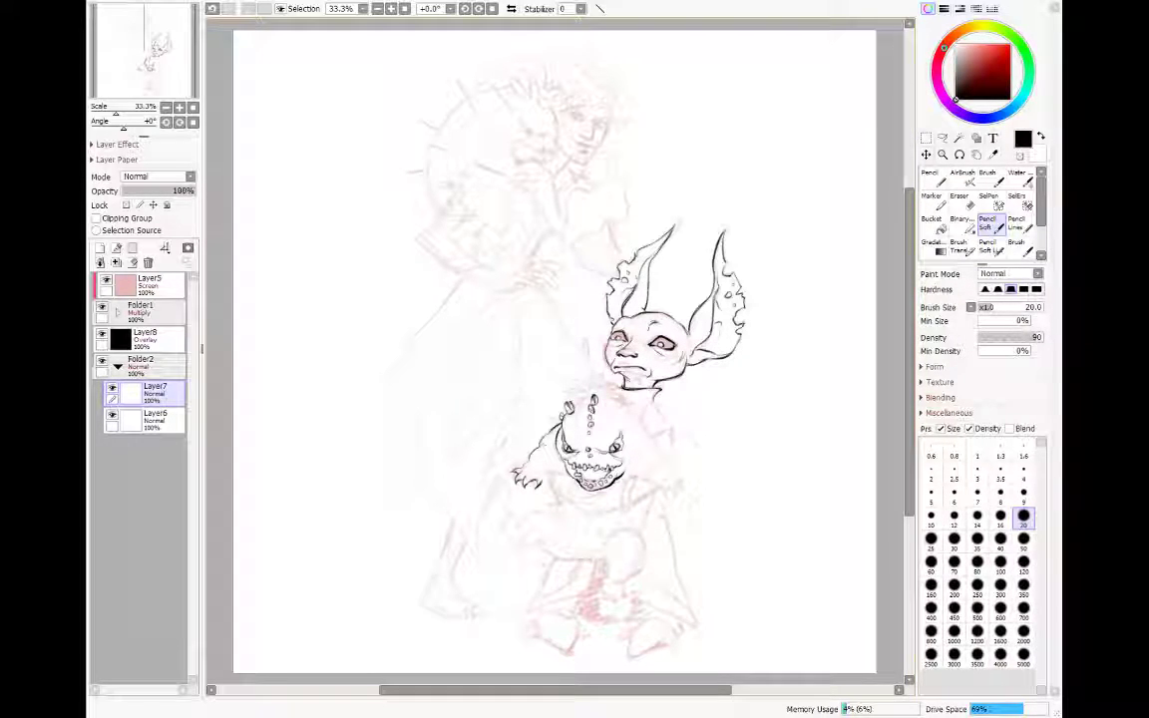
left_click_drag(556, 457, 539, 483)
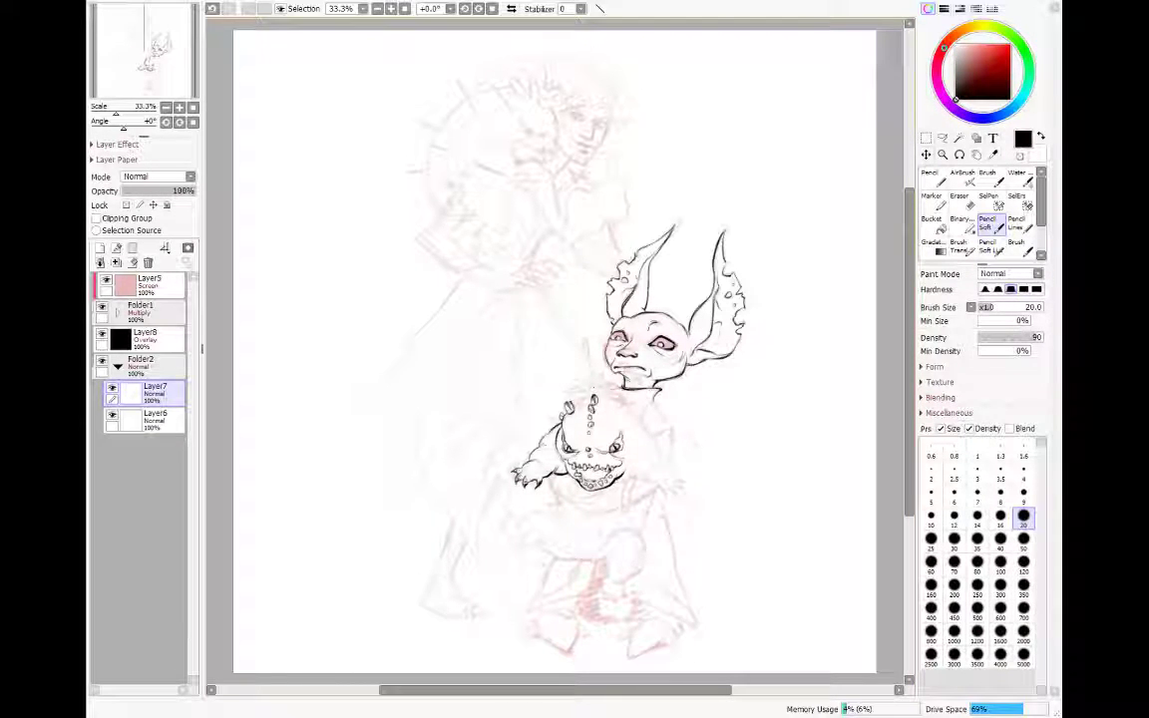
Step: Ink a many-petalled flower on top of the held cactus creature's head and erase the lines overlapping its petals
mouse_move(588, 380)
left_mouse_down()
mouse_move(589, 358)
mouse_move(595, 381)
mouse_move(565, 376)
mouse_move(585, 392)
mouse_move(567, 403)
mouse_move(623, 411)
left_mouse_up()
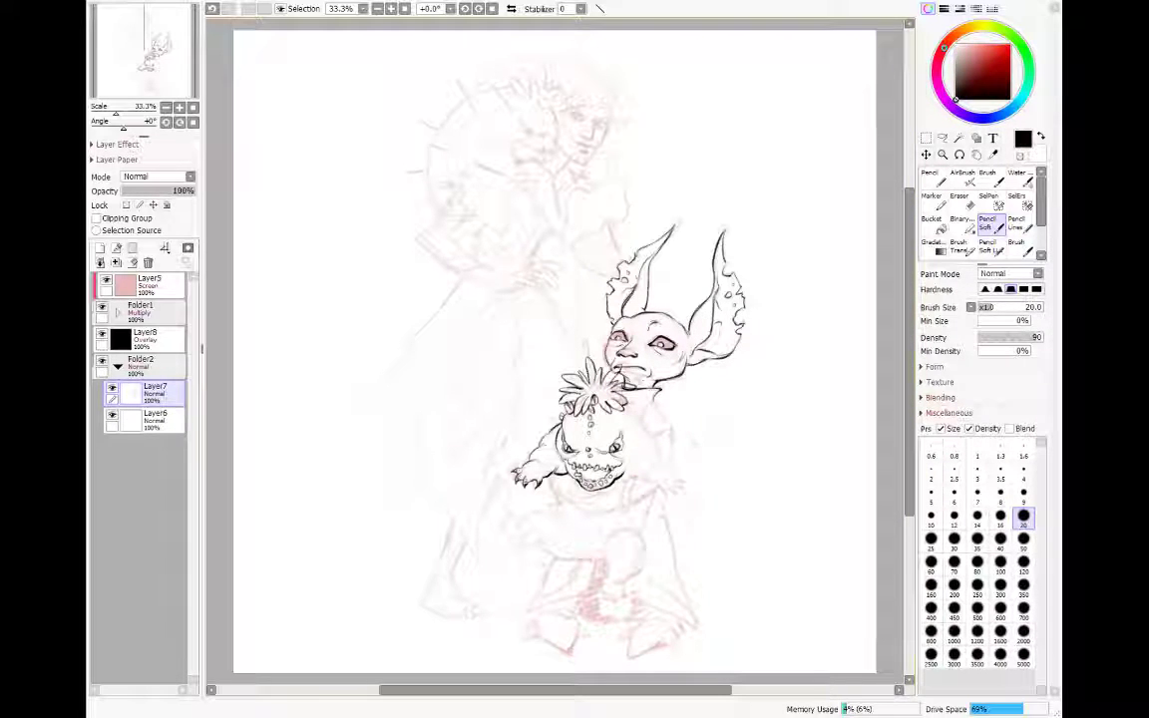
key("e")
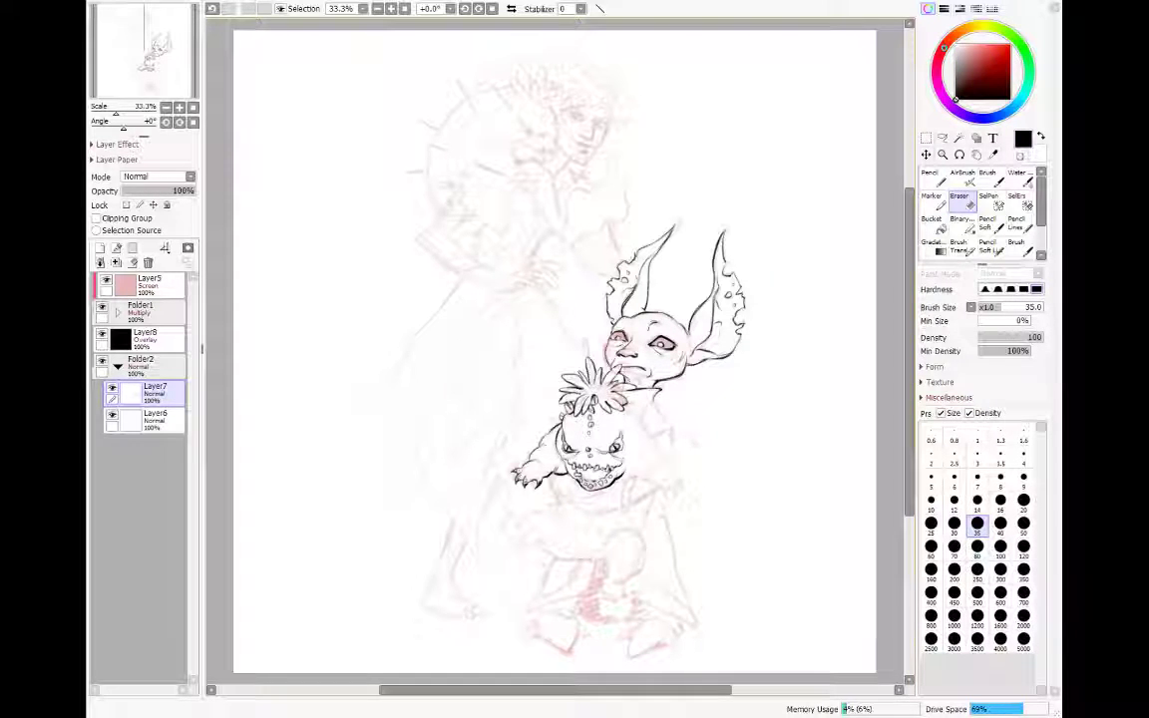
Step: Ink the held cactus creature's second outstretched arm, ending in a clawed hand, on the side opposite the first arm
key("n")
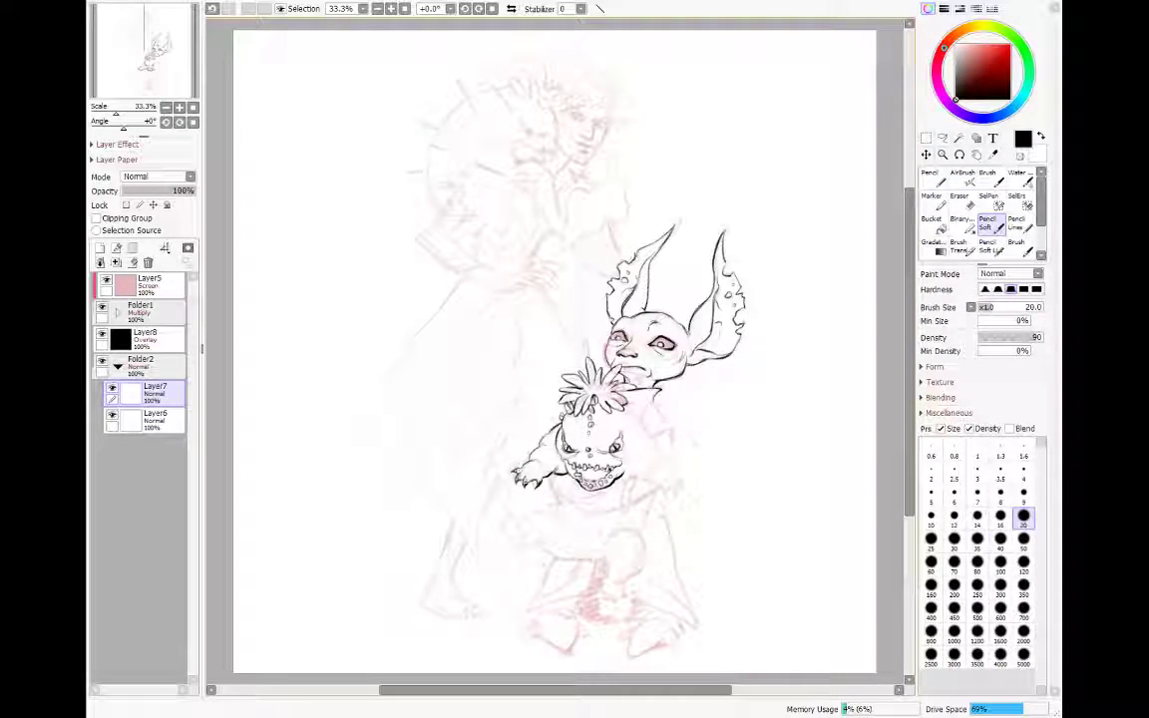
key("e")
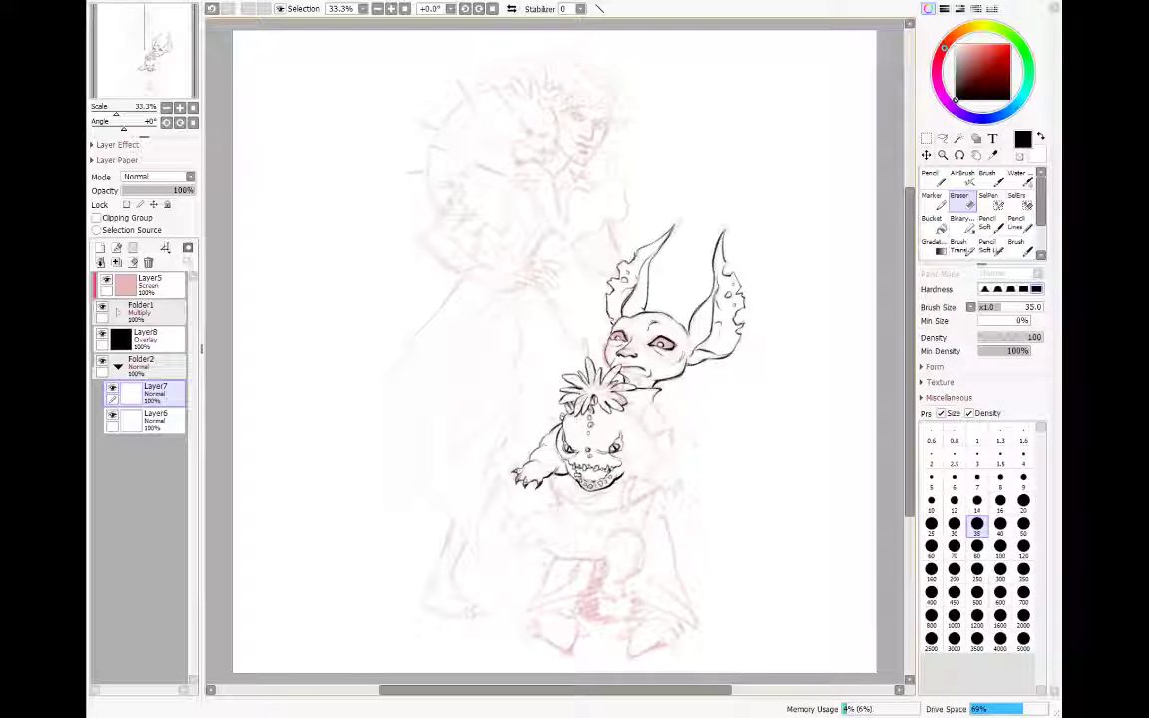
key("e")
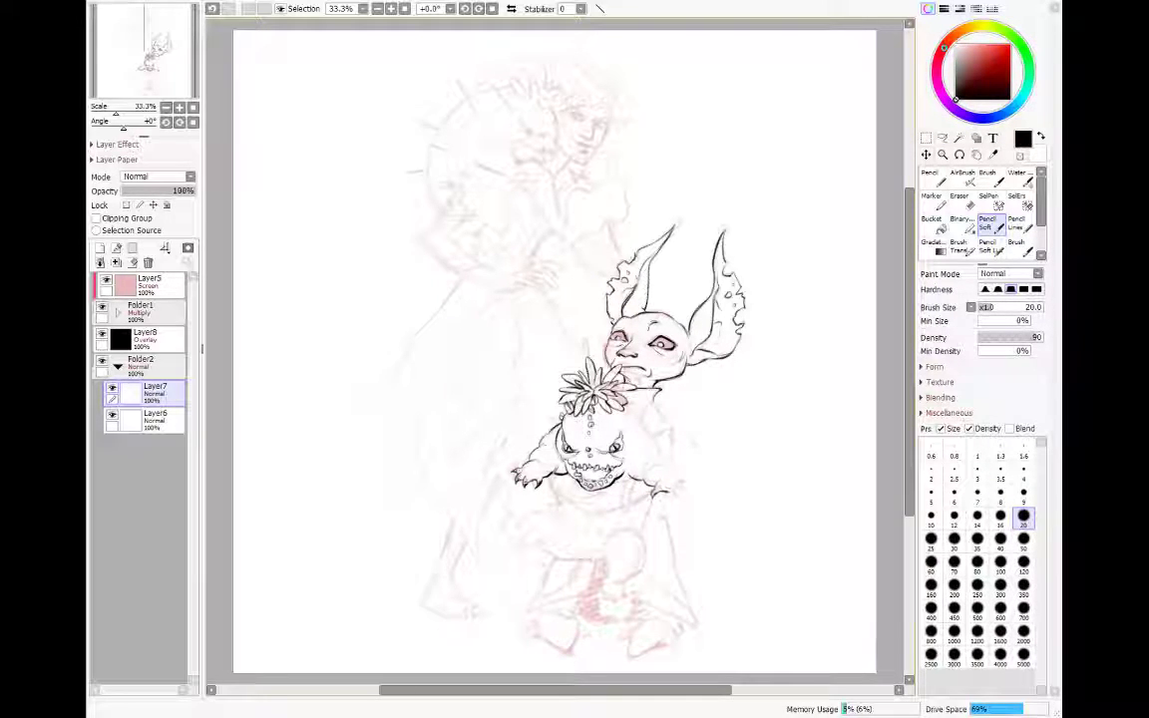
left_click_drag(660, 490, 685, 497)
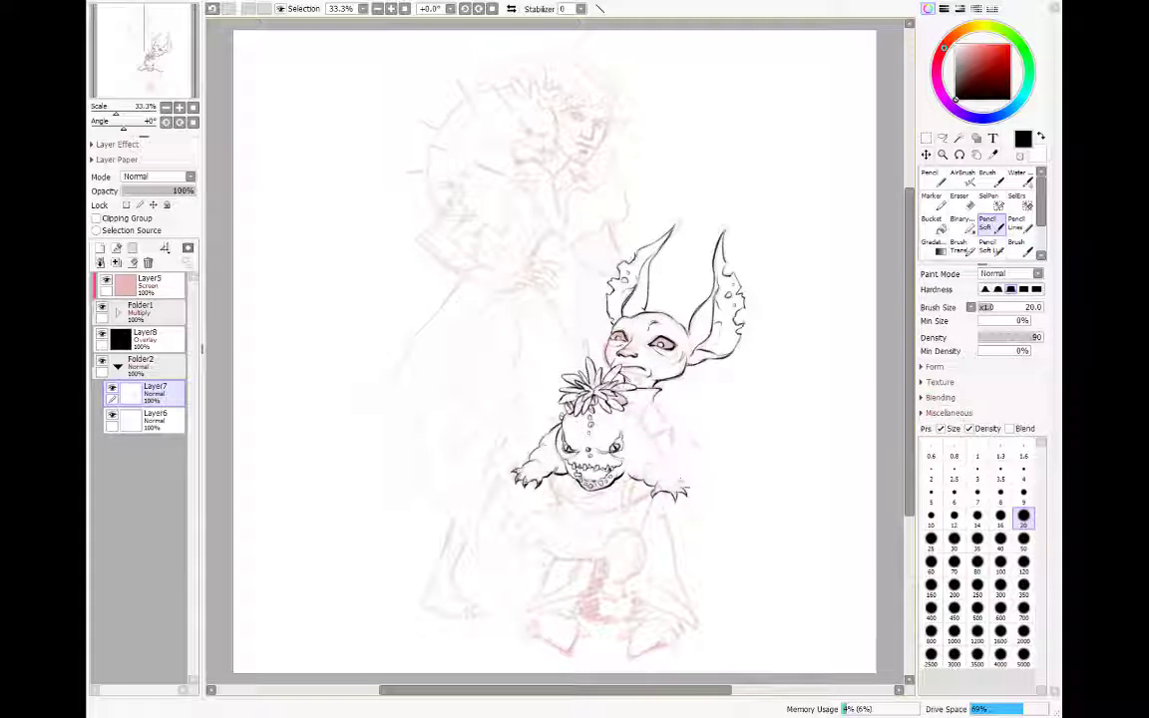
Step: Ink the held cactus creature's brow creases and head contour, plus clusters of bumps along its back beside the flower
left_click_drag(610, 425, 621, 442)
key("h")
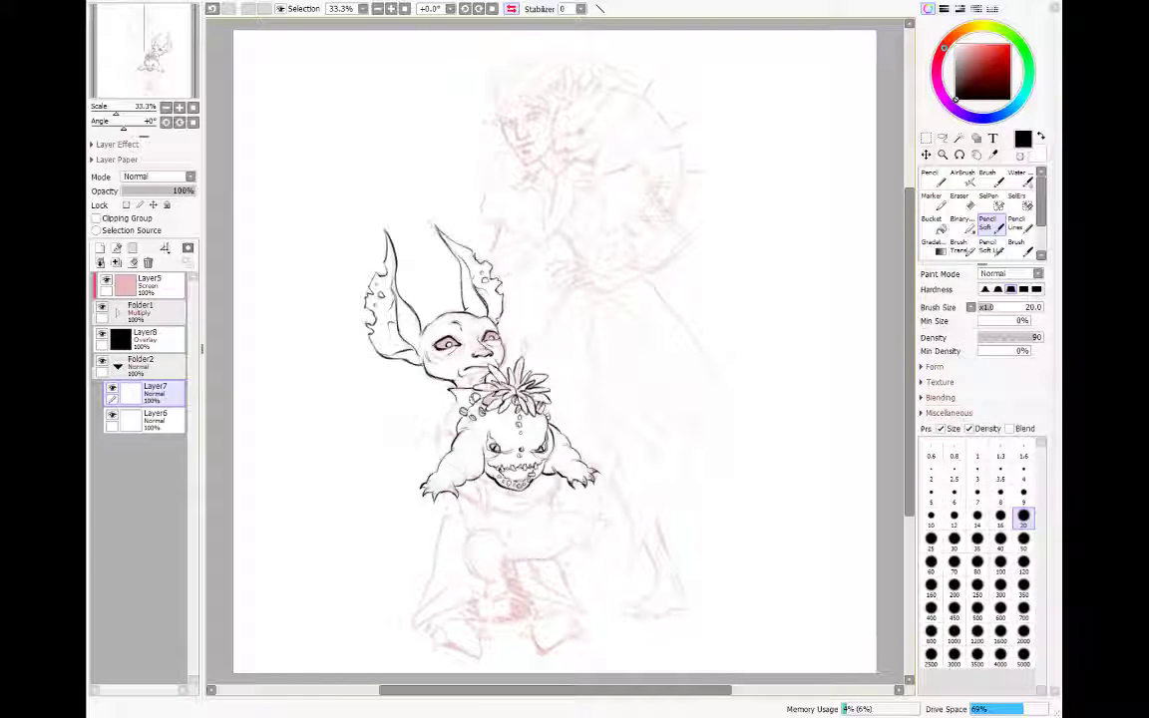
key("h")
key("ctrl+z")
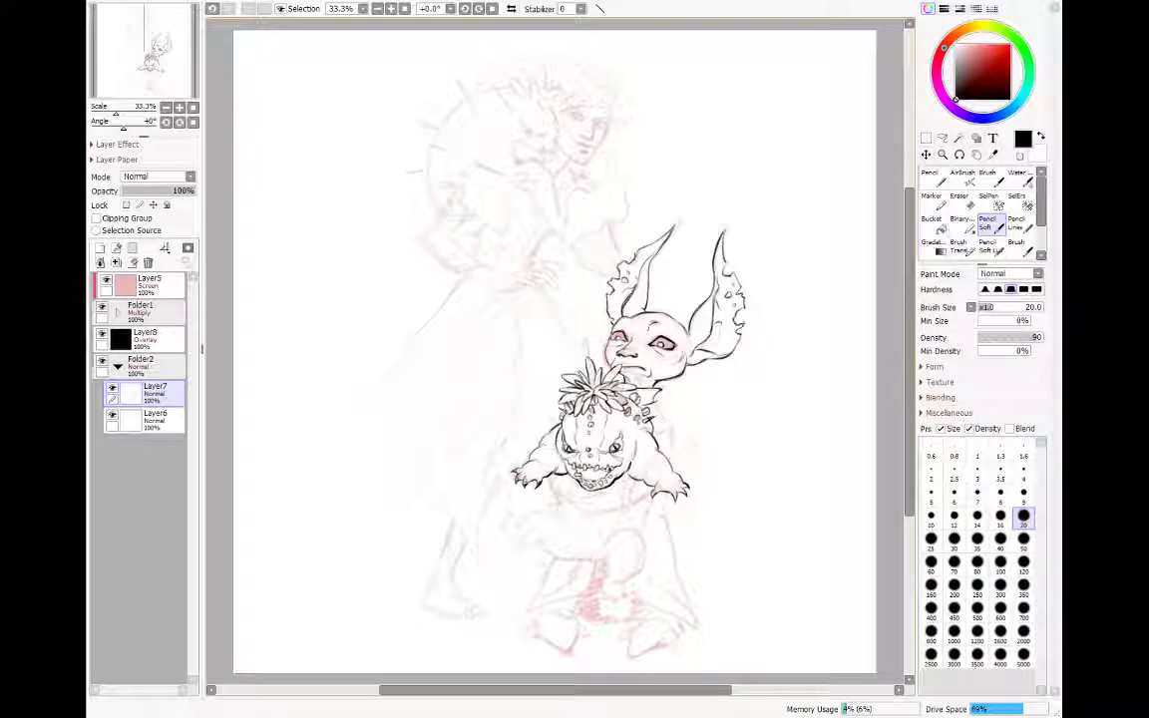
left_click_drag(596, 369, 604, 380)
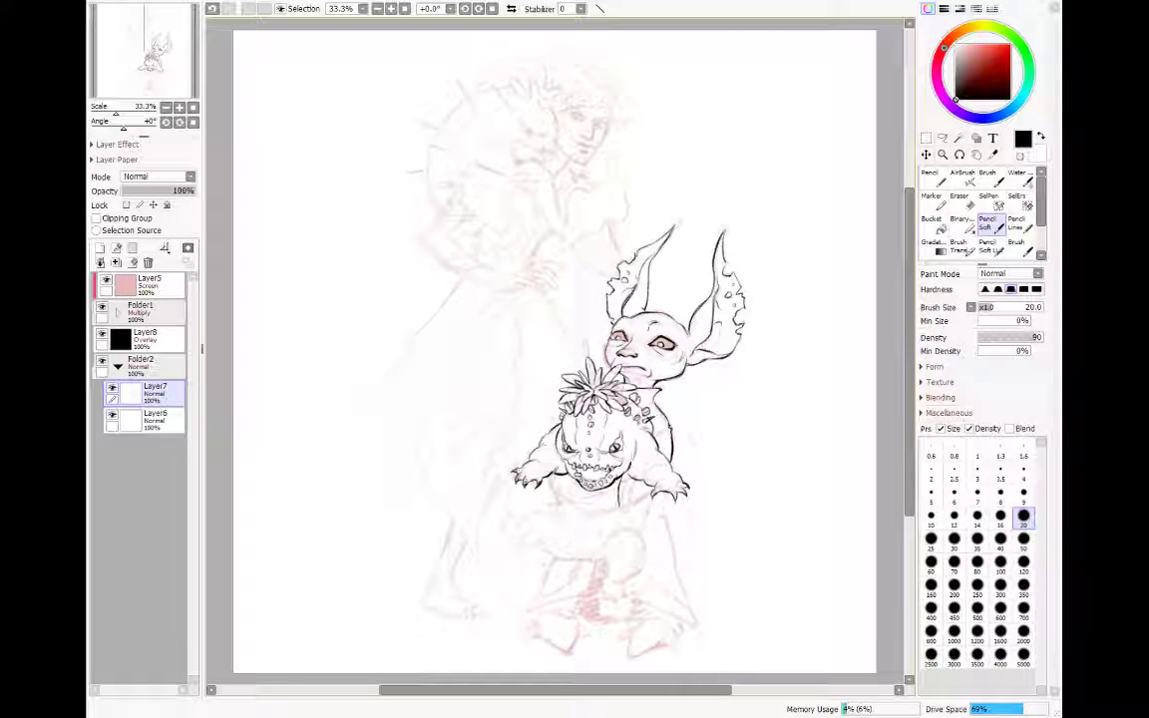
Step: Ink the big-eared figure's sleeve, a pointed strap below the creature's jaw, and glasses around the figure's eyes
left_click_drag(619, 483, 620, 511)
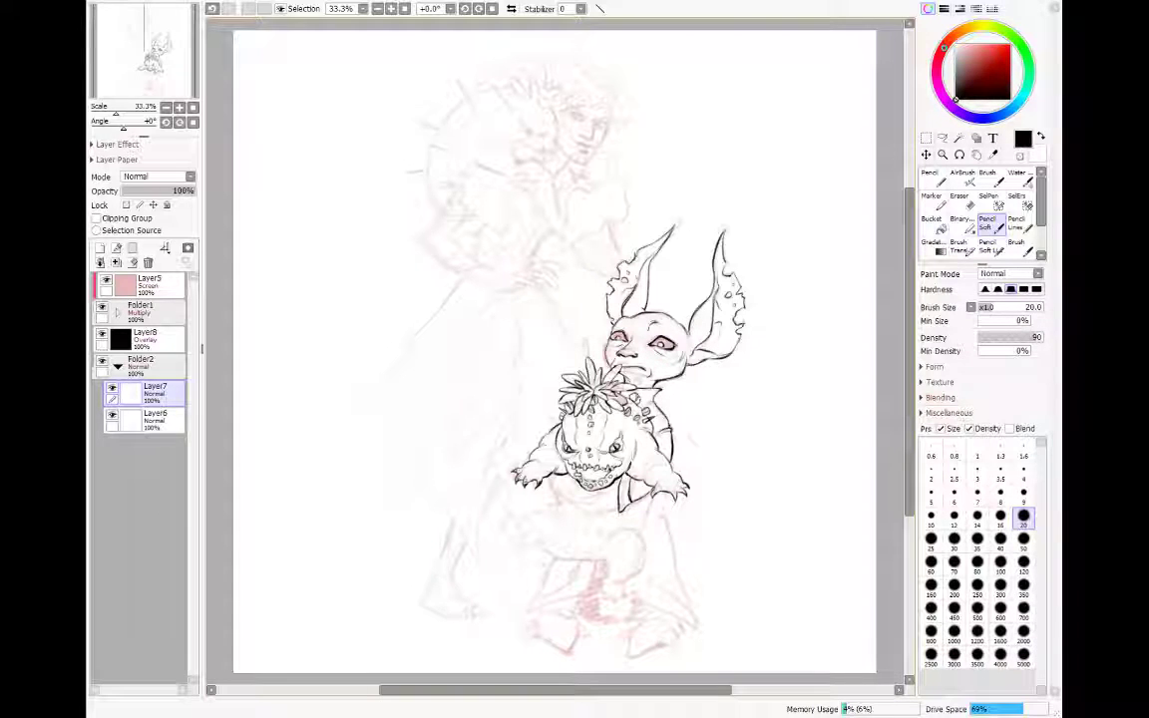
key("e")
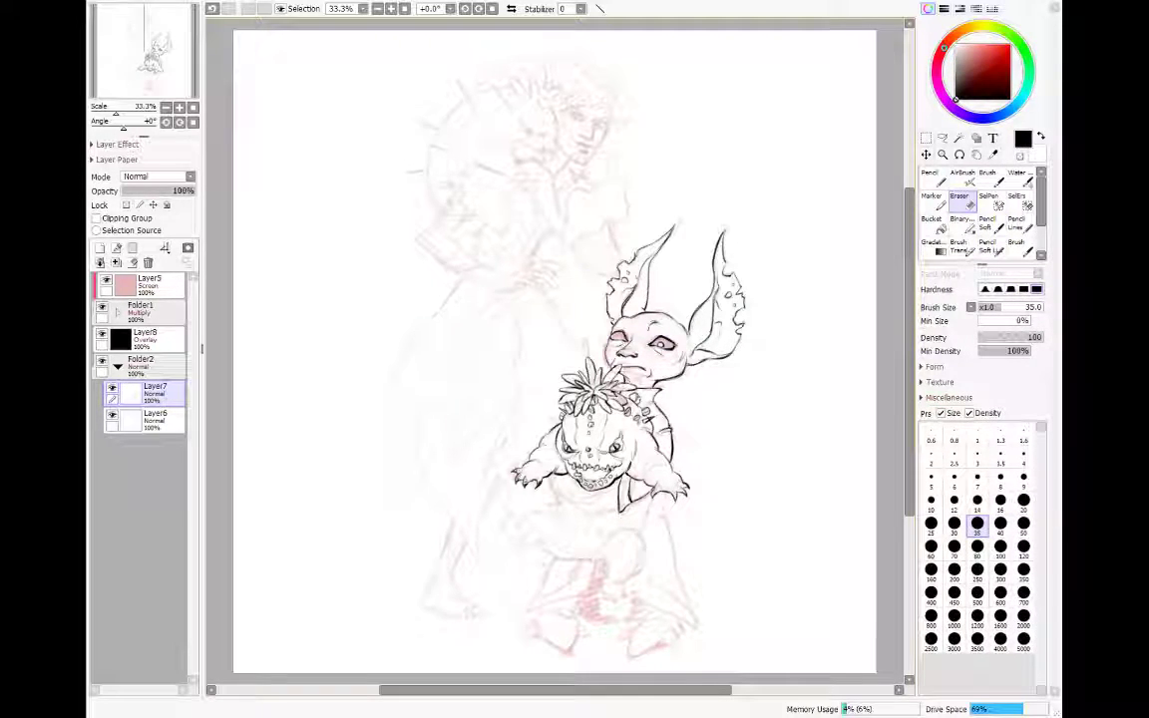
key("n")
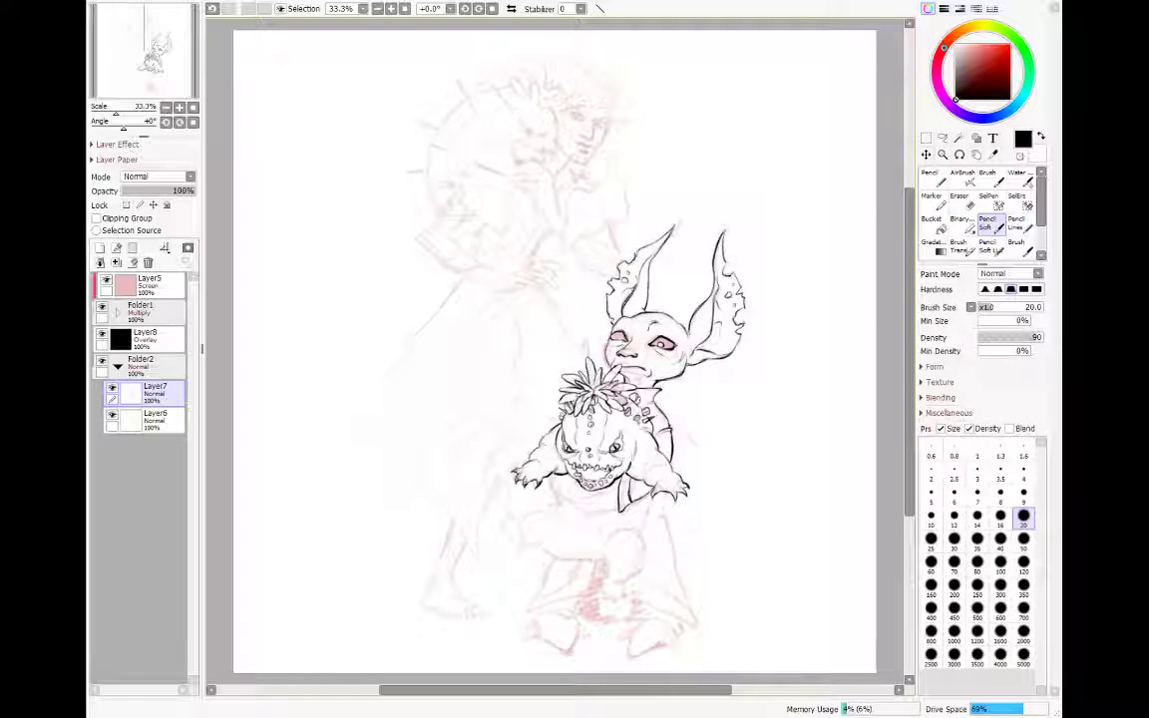
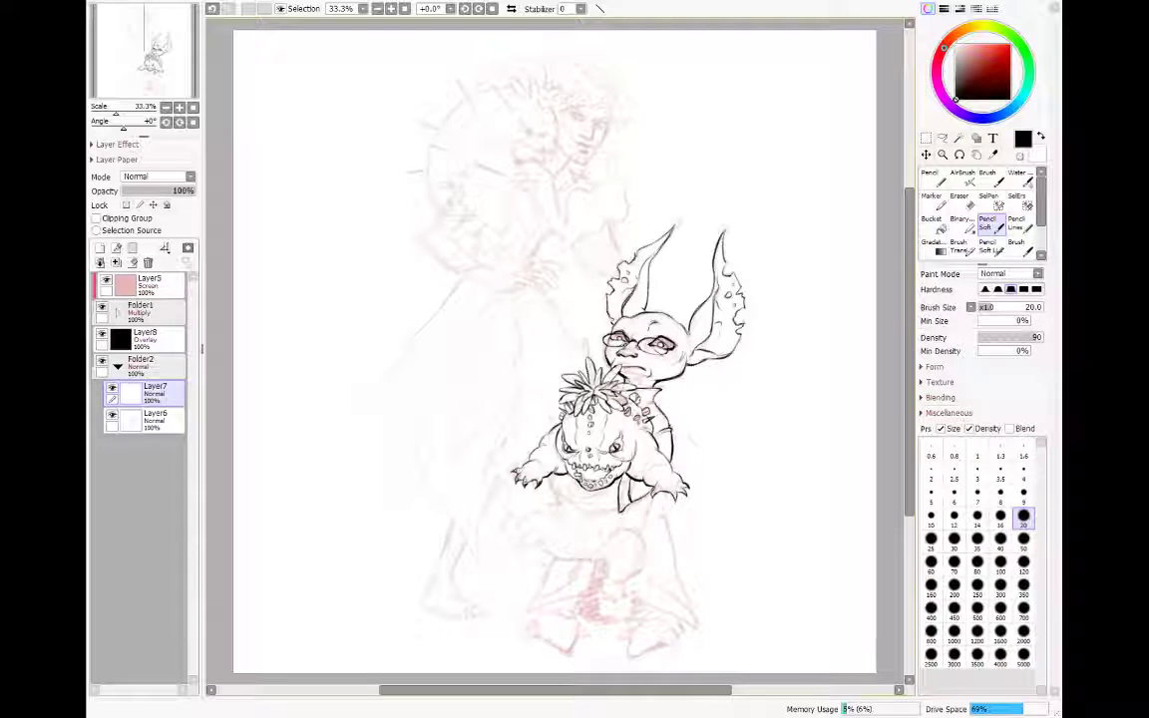
Step: Ink the big-eared figure's clawed hand and the patterned straps around the held cactus creature's body beneath its jaw
key("End")
key("End")
key("End")
key("End")
key("End")
key("End")
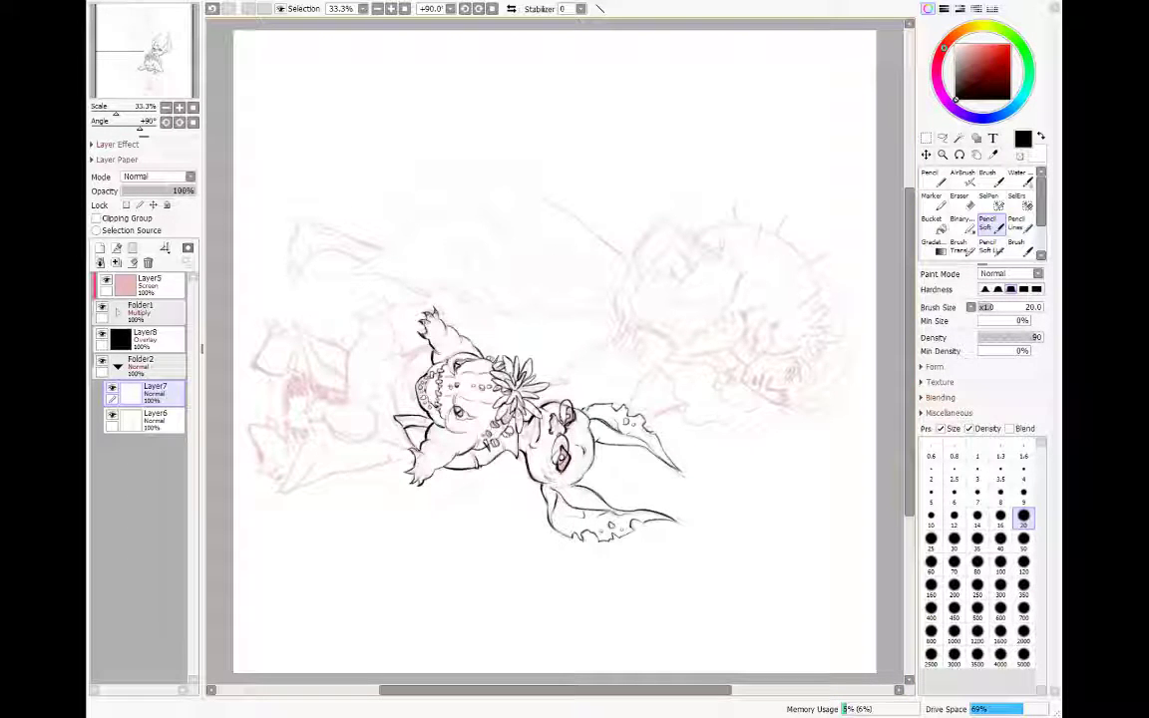
left_click_drag(417, 355, 397, 405)
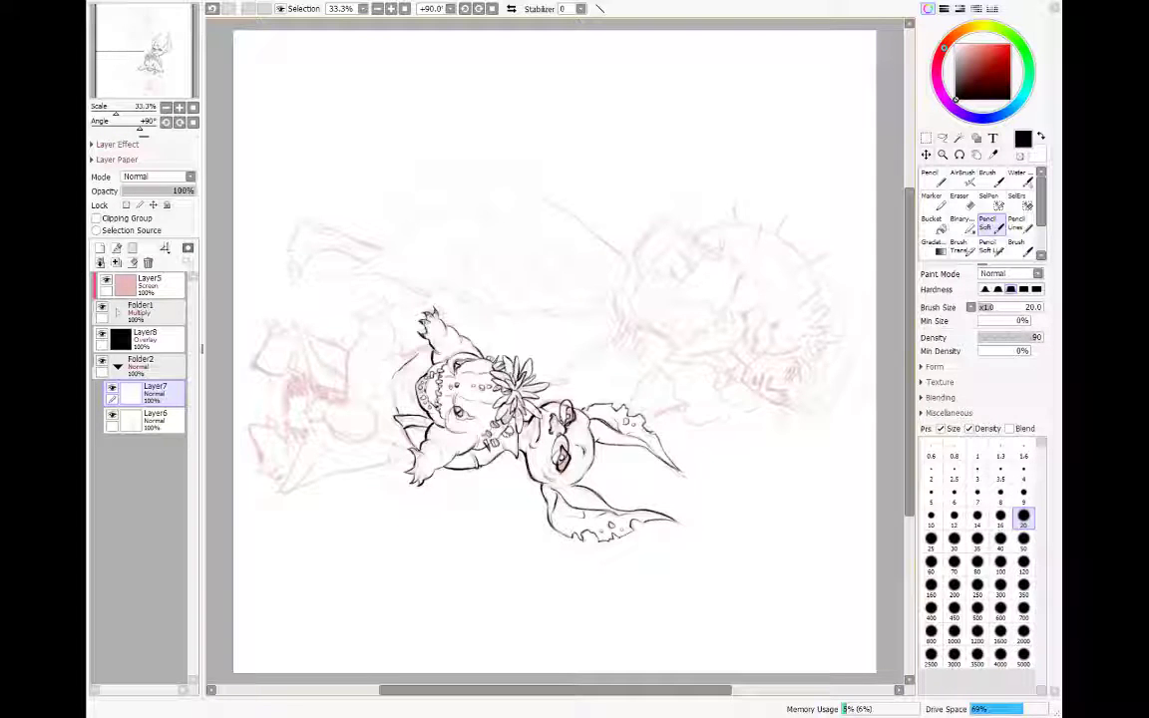
key("Delete")
key("Delete")
key("Delete")
key("Delete")
key("Delete")
key("Delete")
key("Delete")
key("Delete")
key("Delete")
key("Delete")
key("Delete")
key("Delete")
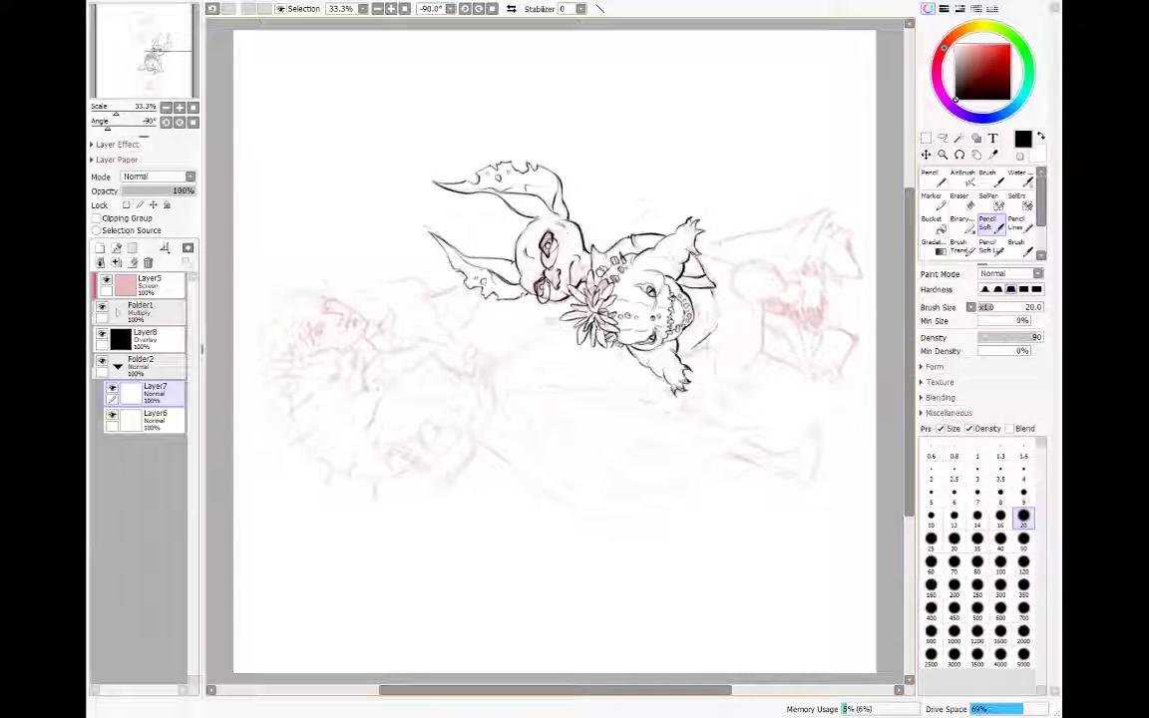
key("Insert")
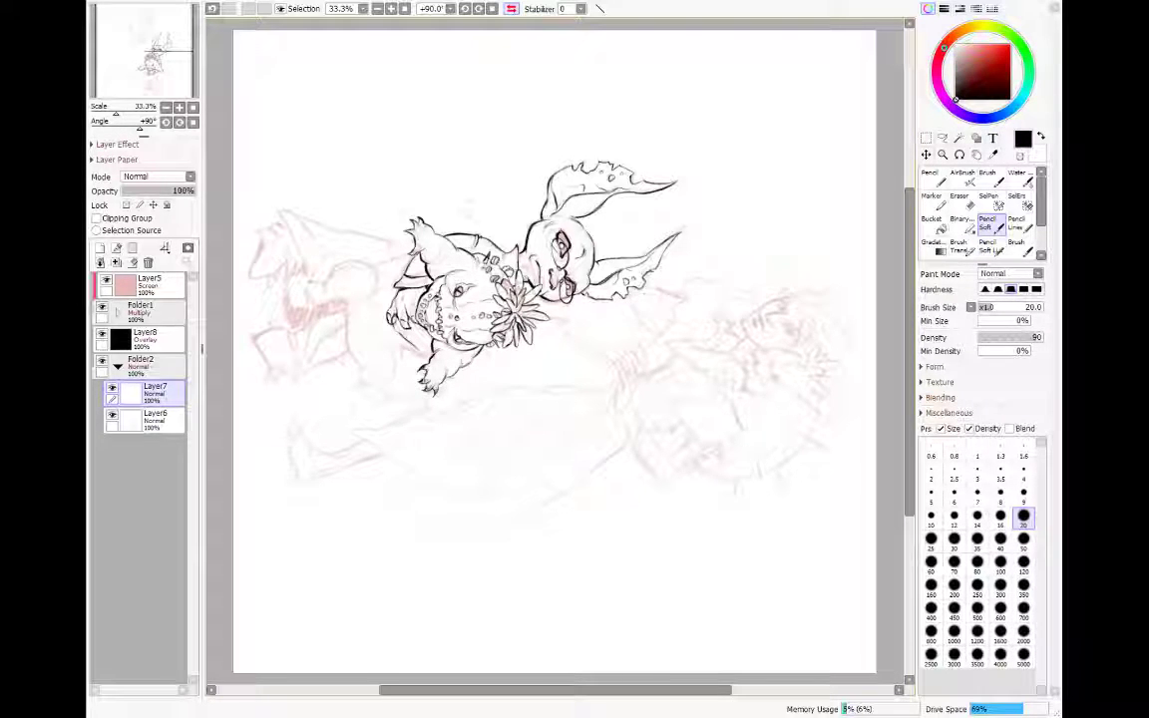
key("Home")
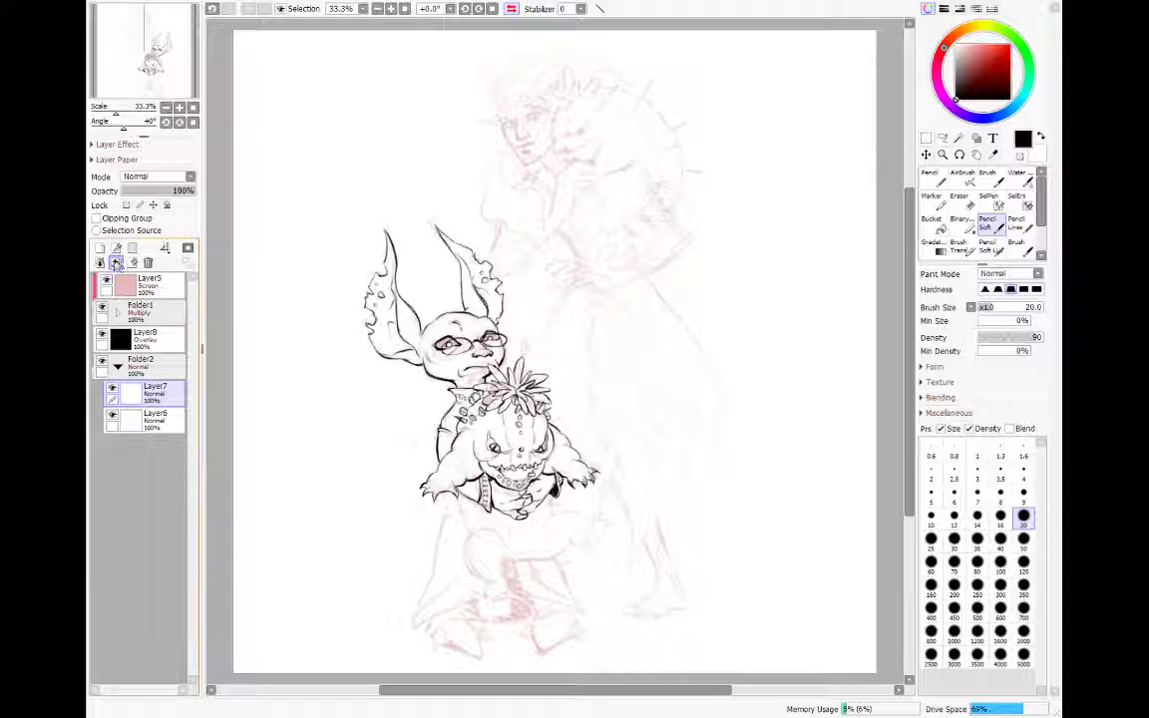
left_click(151, 419)
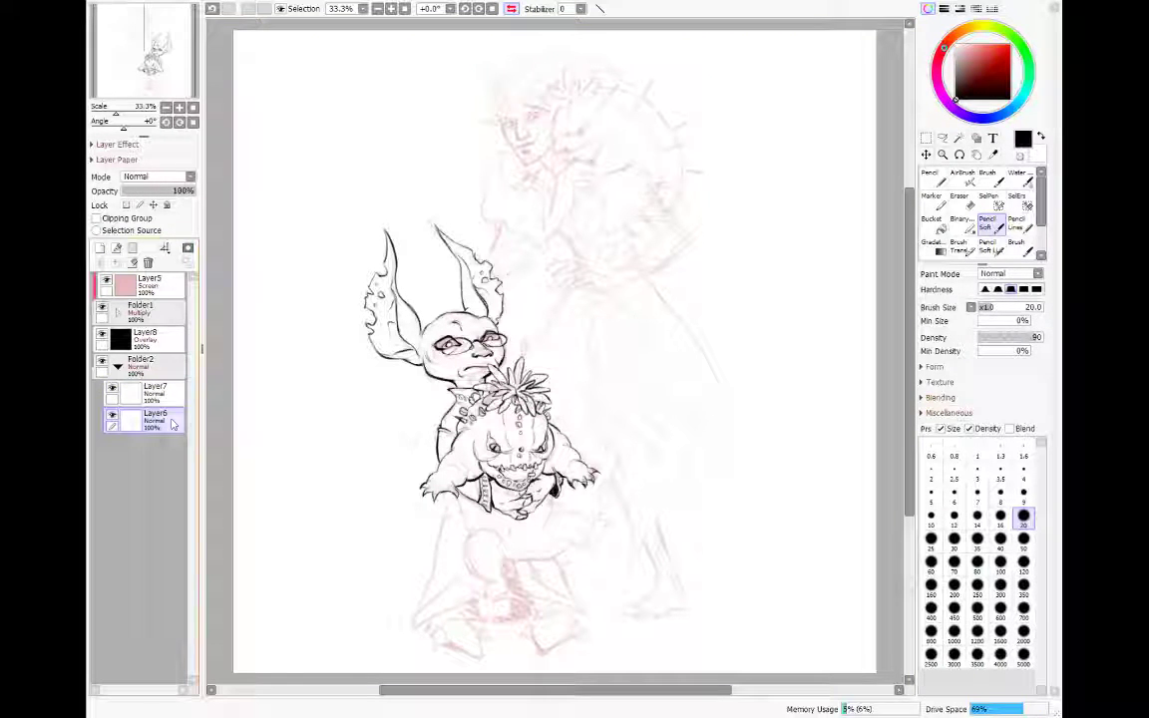
key("h")
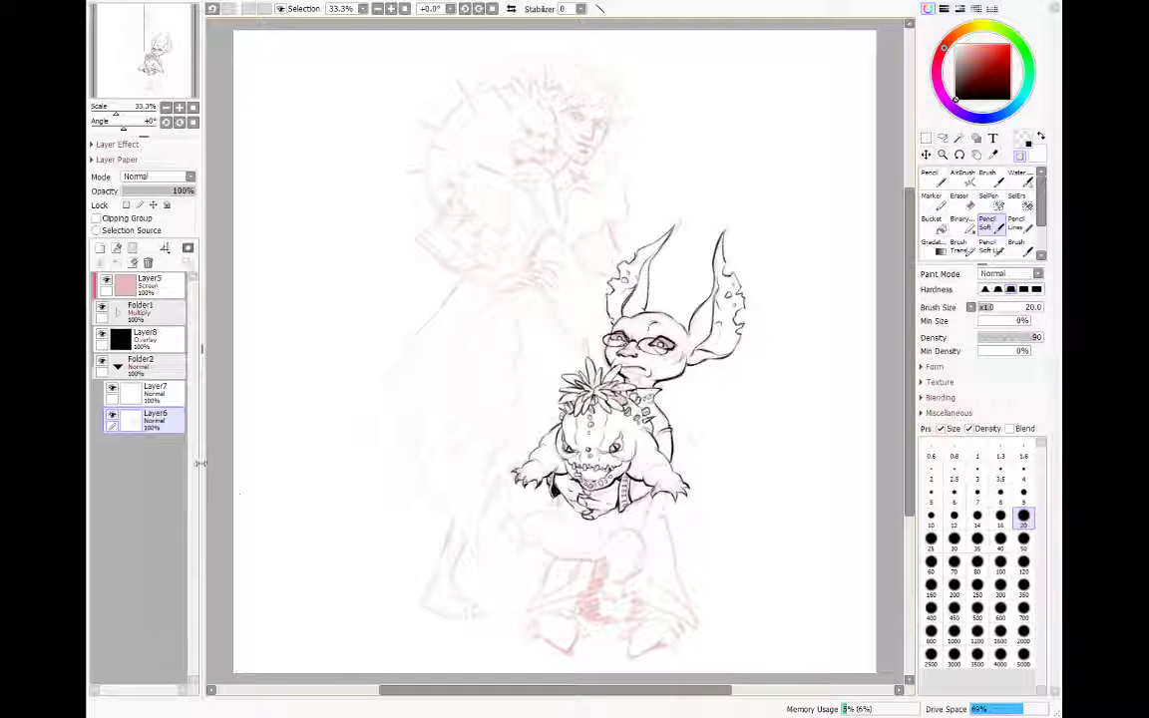
left_click(150, 389)
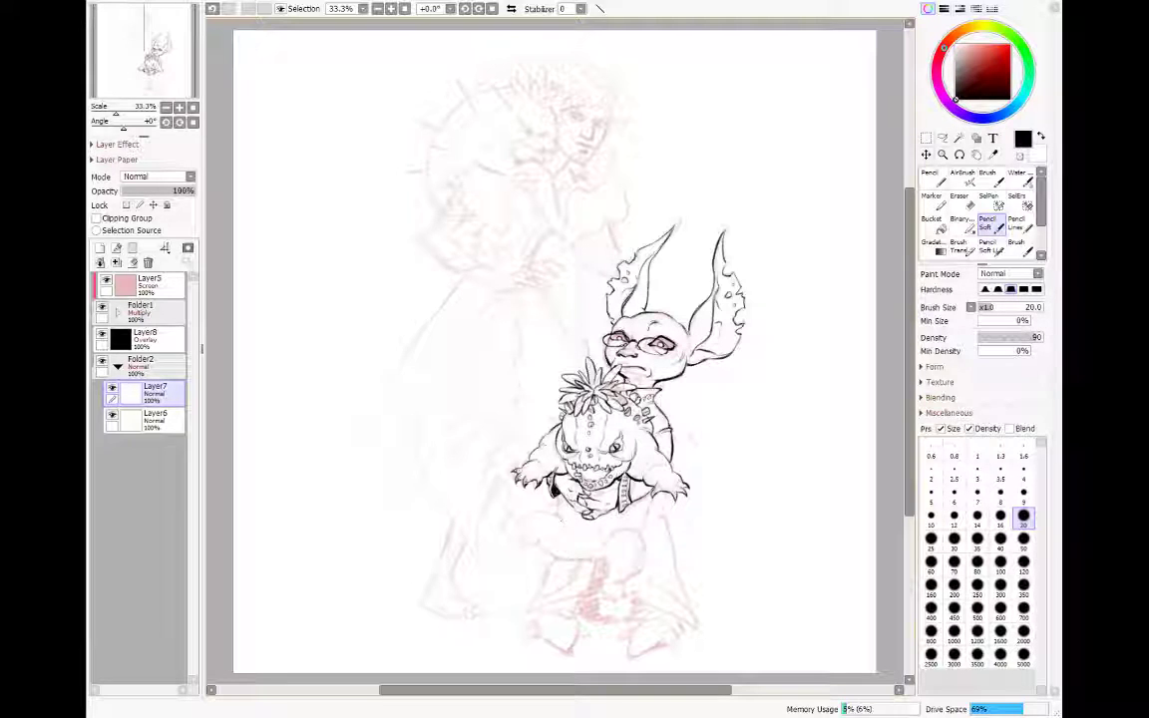
Step: Ink the held cactus creature's upper thigh curve, rounded knee, and hanging lower leg with a clawed foot on Layer7
left_click_drag(524, 520, 558, 515)
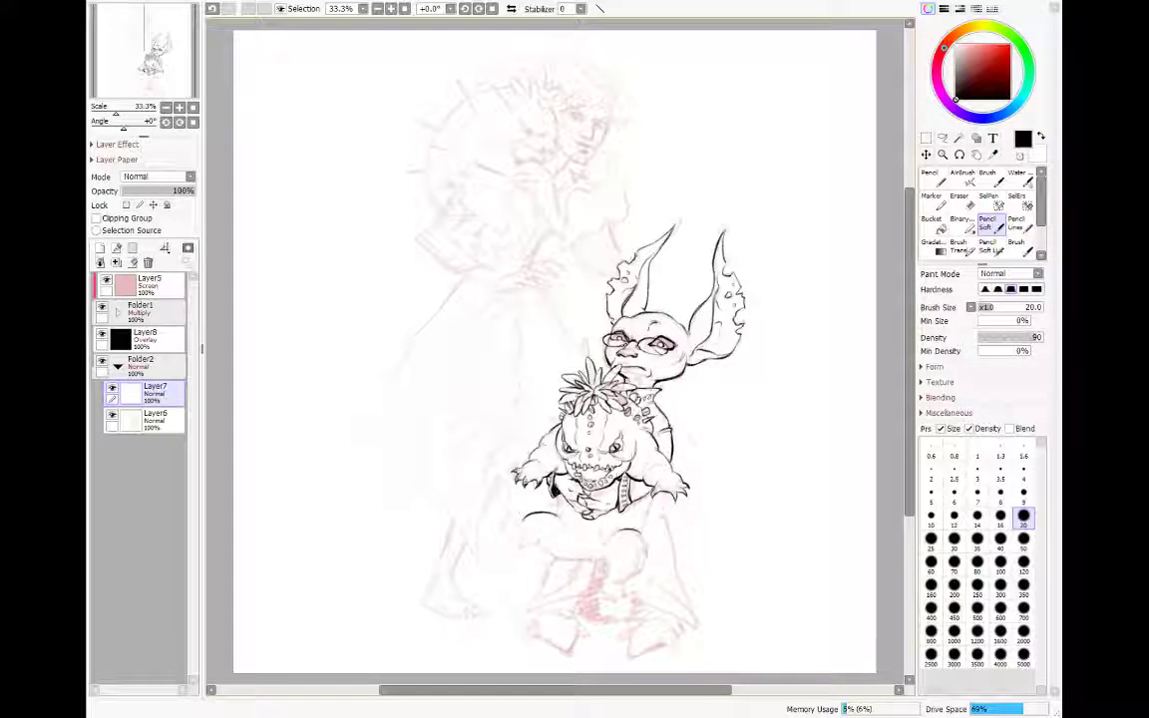
left_click_drag(612, 535, 627, 577)
left_click_drag(551, 498, 544, 515)
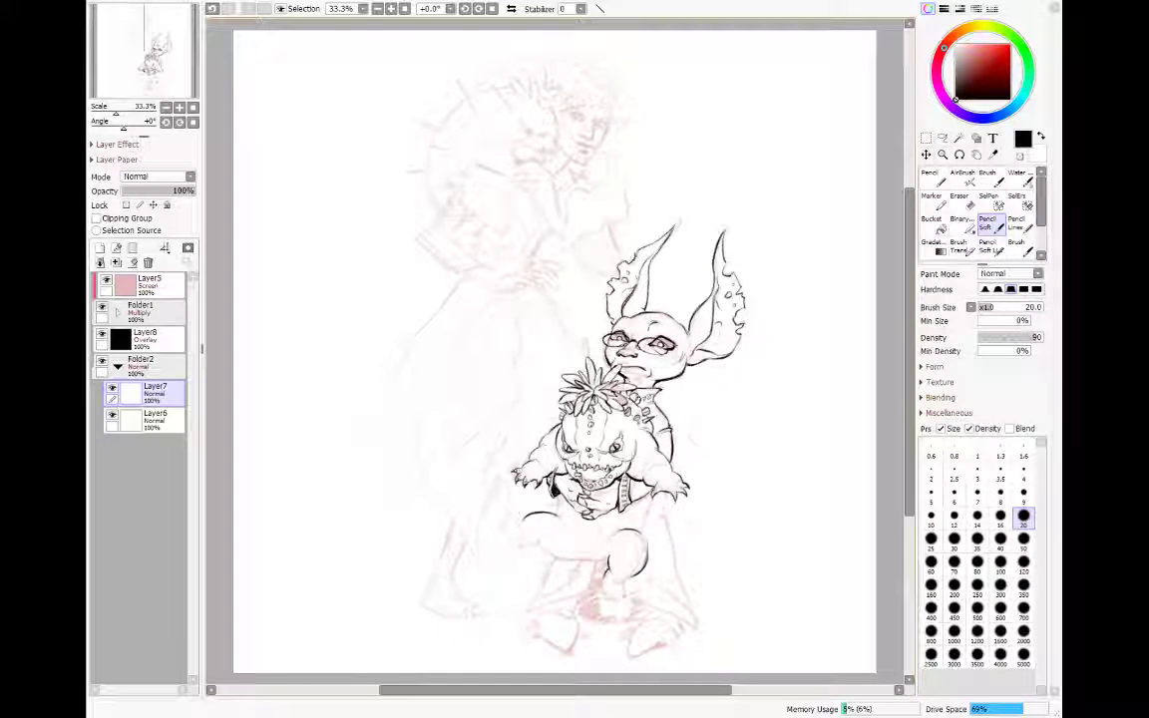
left_click_drag(610, 561, 602, 593)
left_click_drag(603, 586, 626, 596)
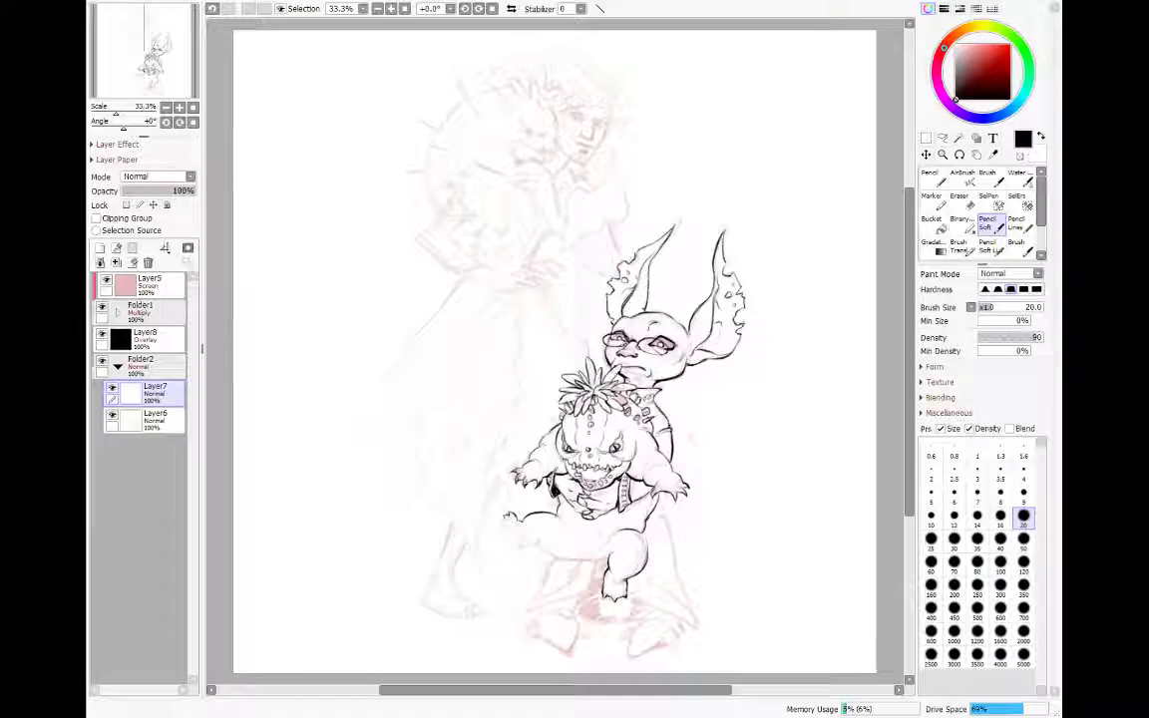
left_click_drag(508, 516, 502, 523)
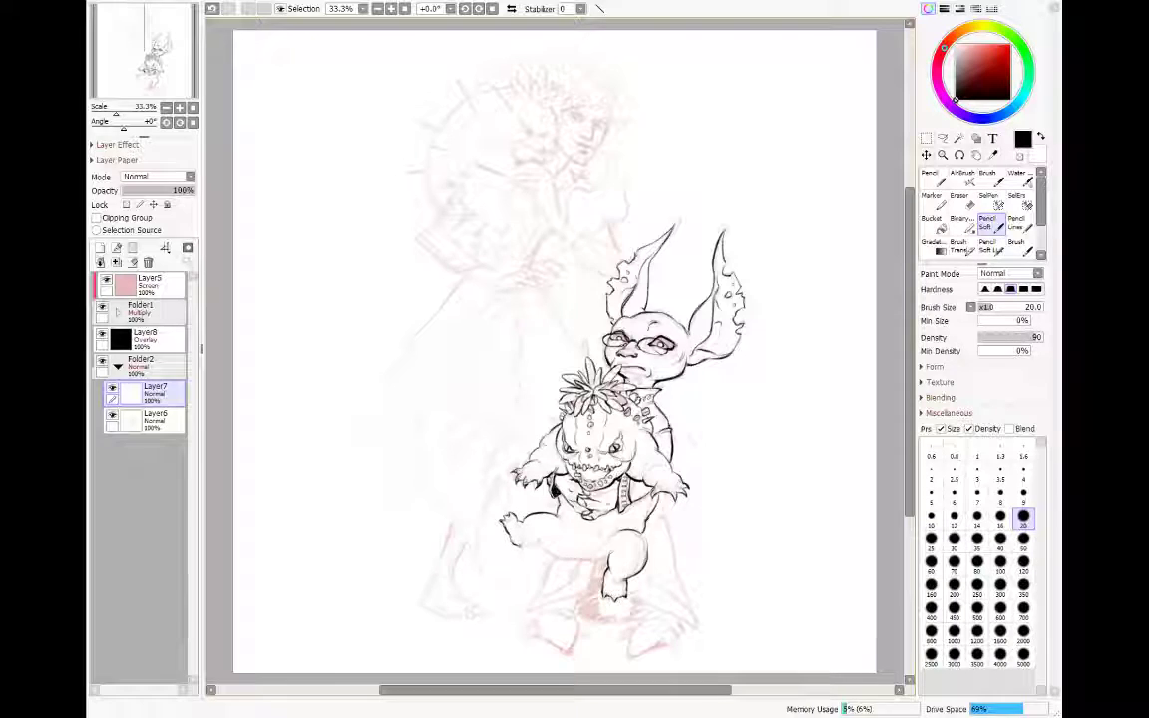
key("ctrl+z")
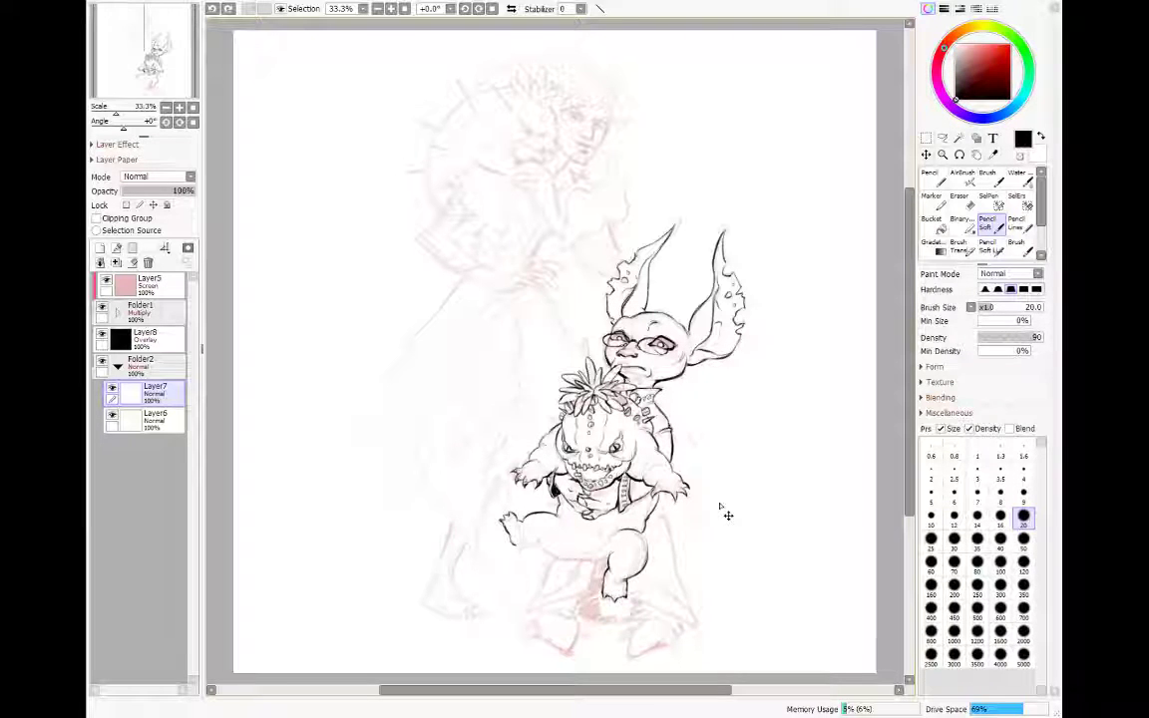
key("ctrl+z")
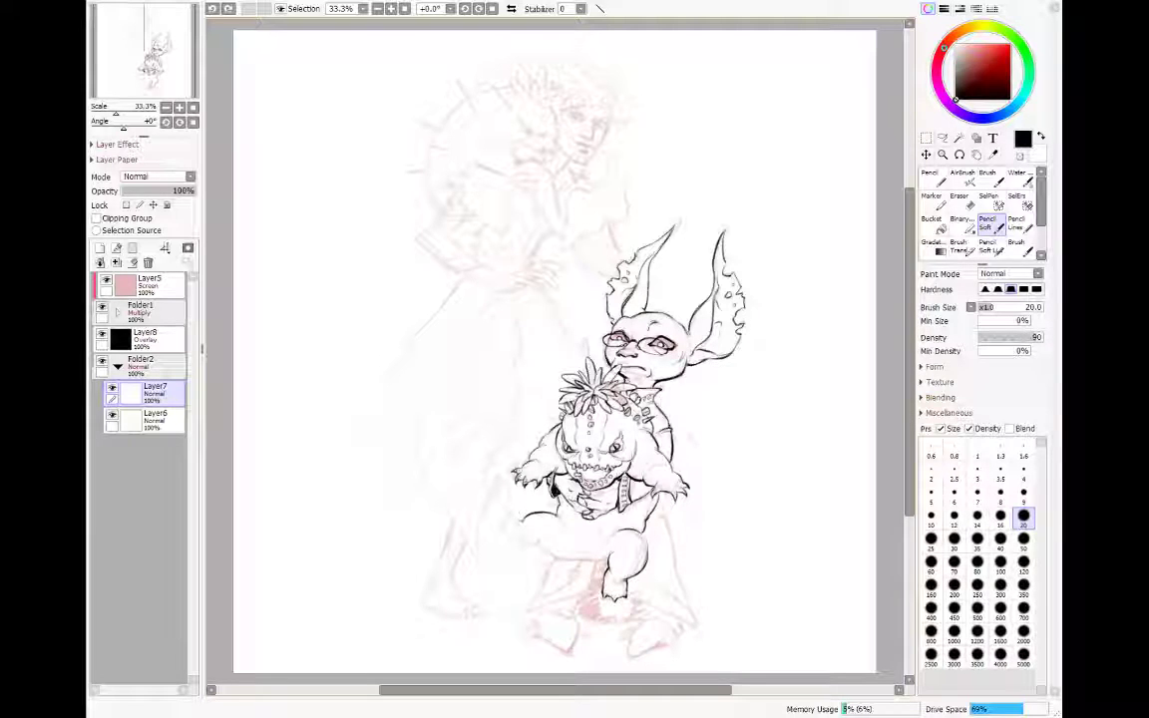
Step: Ink the creature's raised leg with its clawed foot and small spikes on the body, and transfer Layer7's ink down to Layer6
key("h")
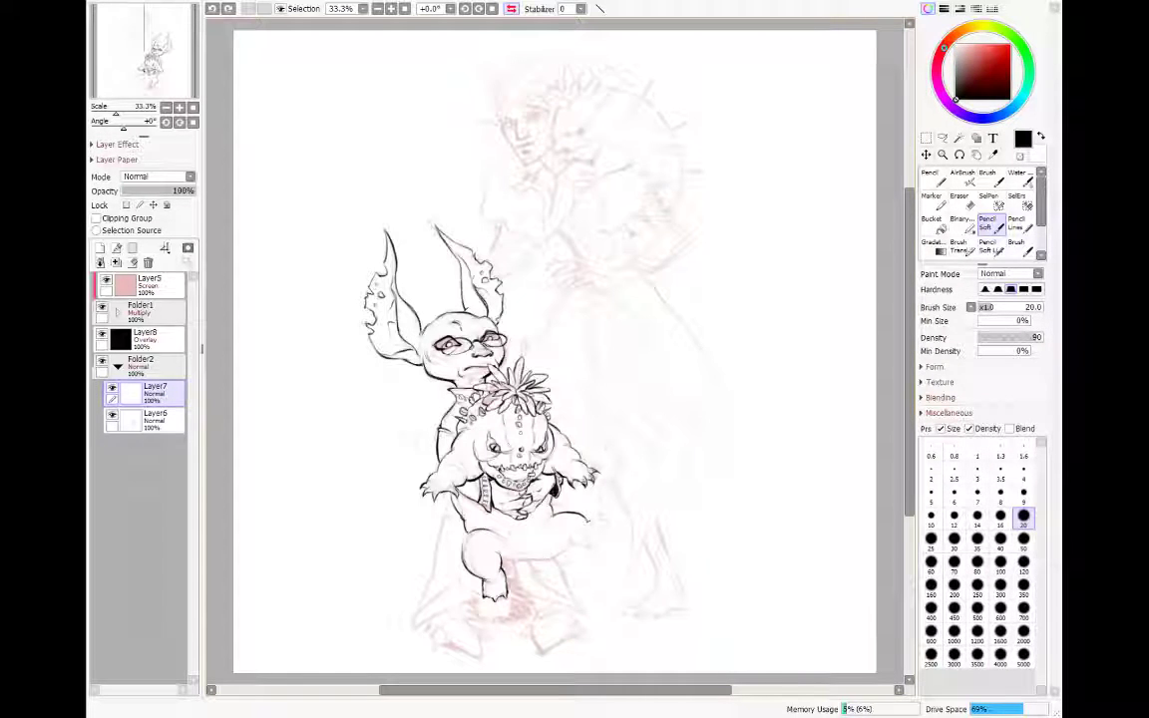
key("ctrl+y")
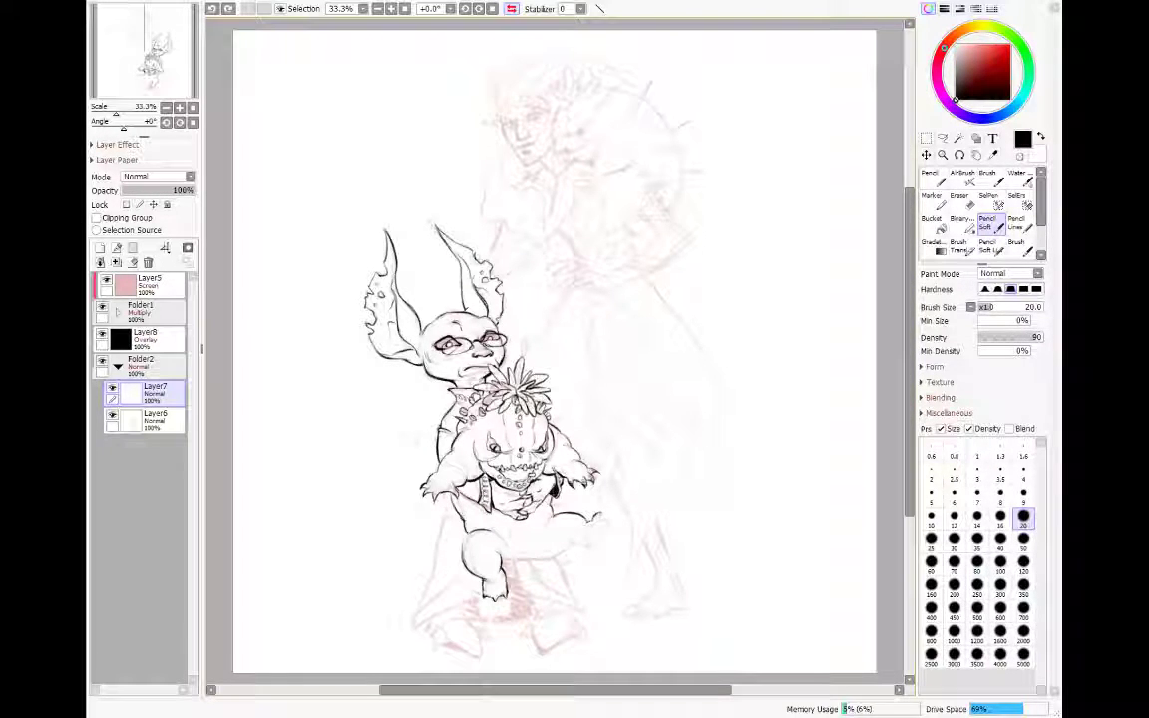
key("ctrl+y")
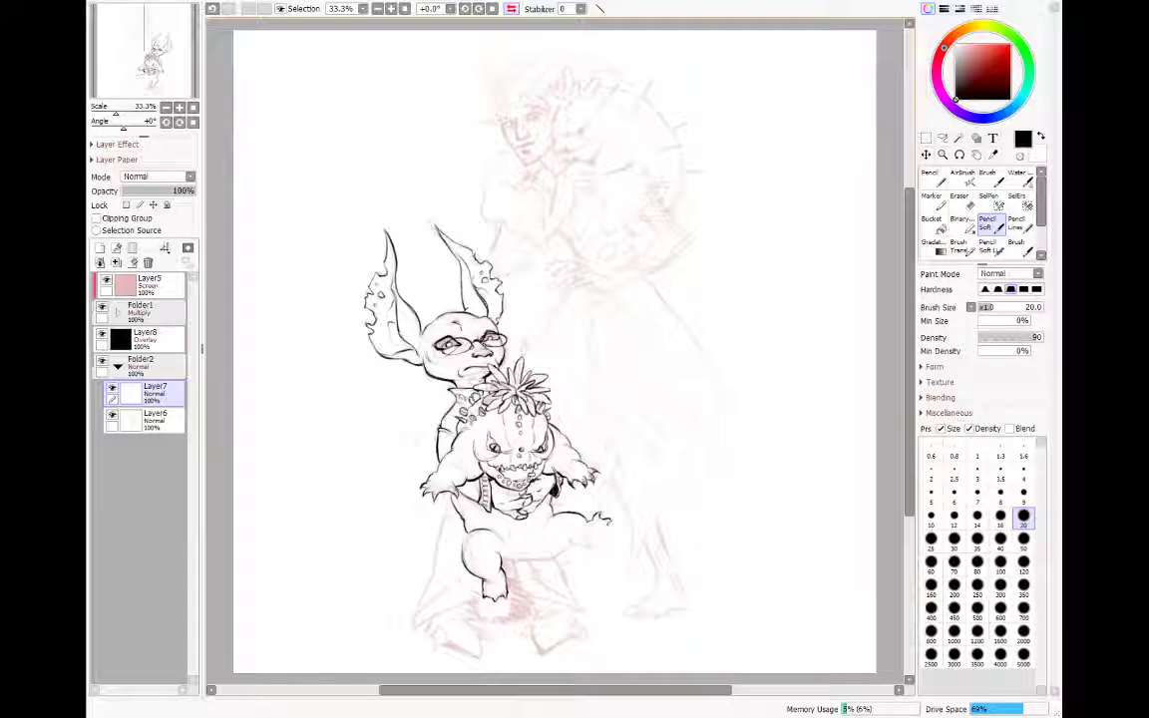
left_click_drag(606, 519, 612, 530)
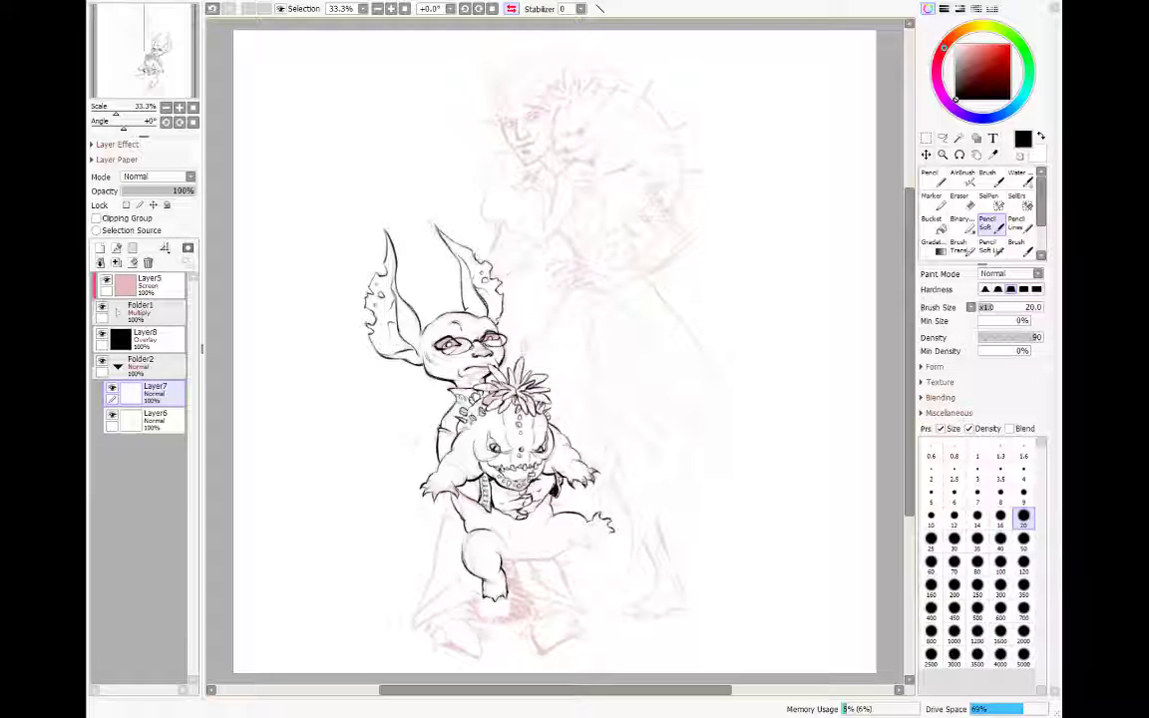
left_click_drag(504, 563, 521, 561)
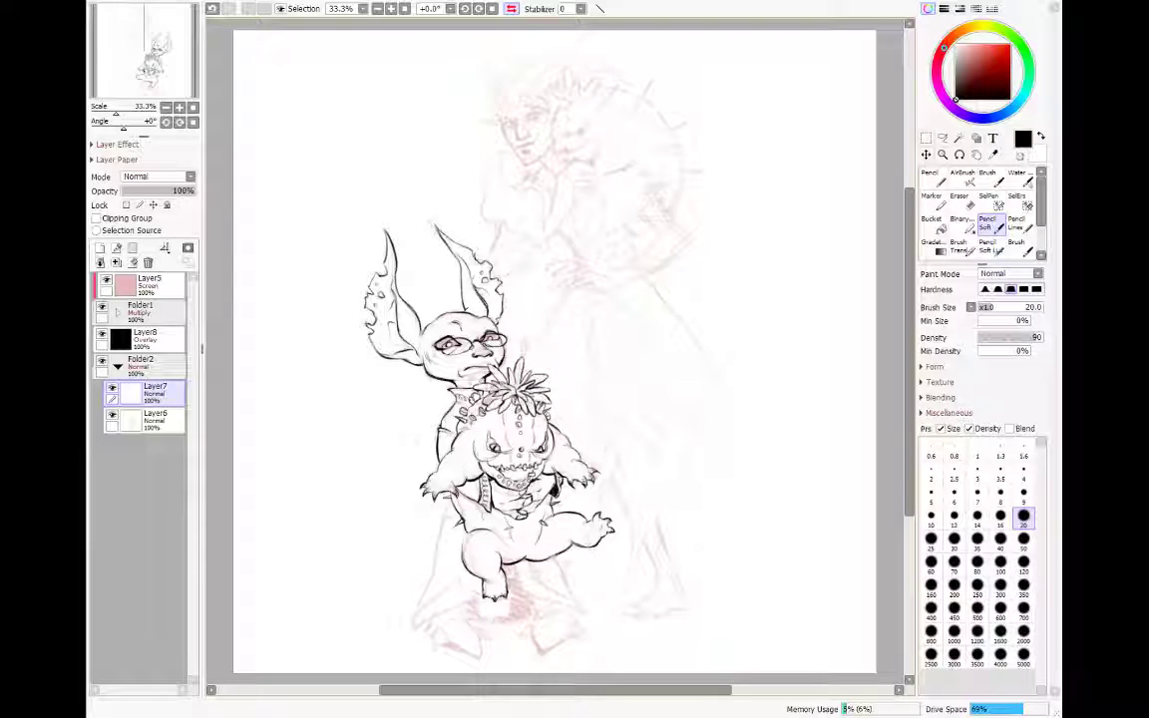
key("h")
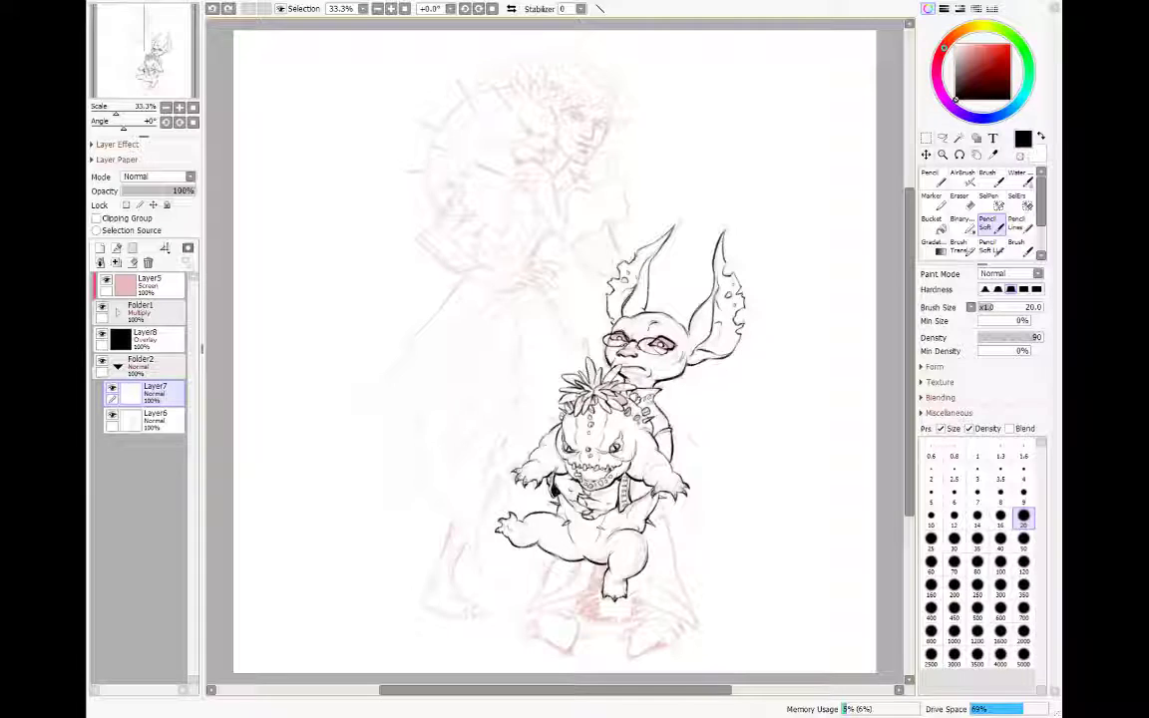
left_click(101, 262)
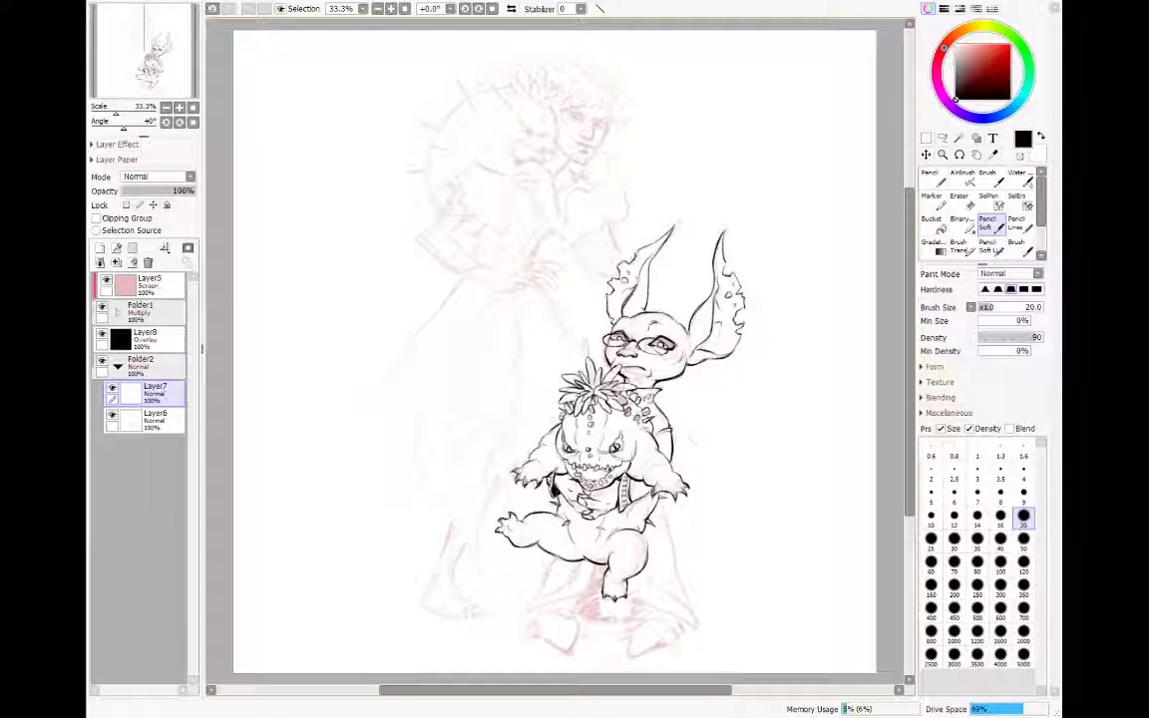
Step: Ink the big-eared figure's robe panel below the creature's raised leg down to its pointed hem, and the clawed shoe beneath it
left_click_drag(555, 556, 536, 598)
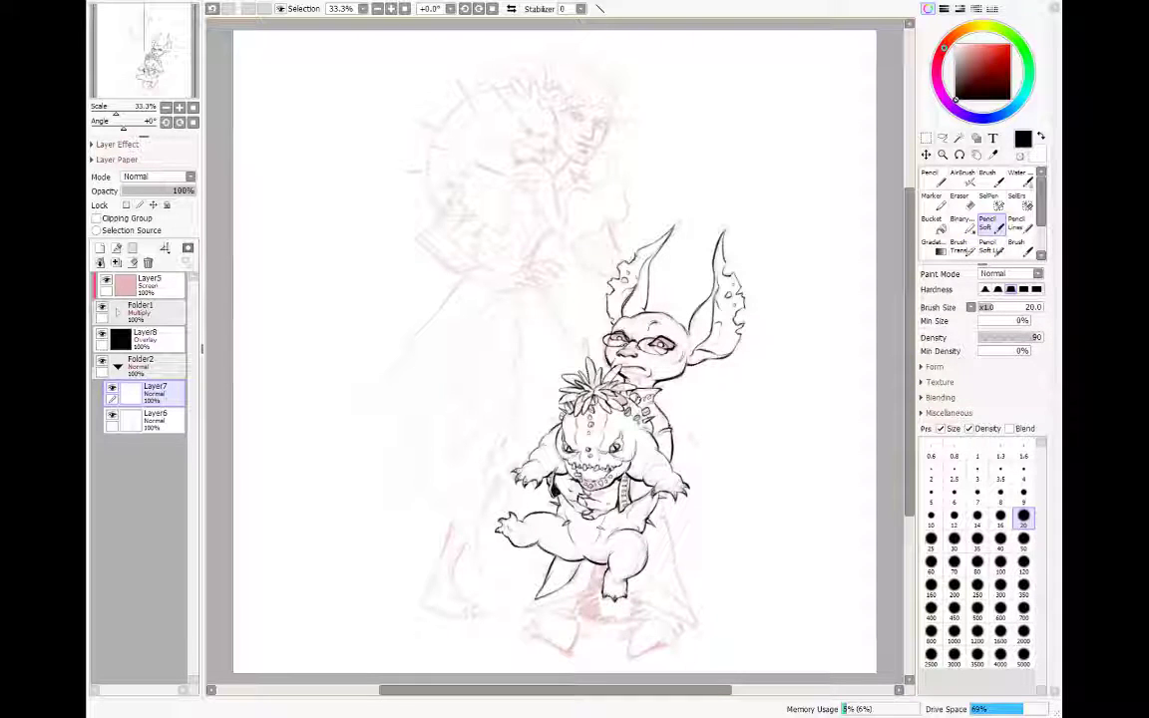
mouse_move(544, 588)
left_mouse_down()
mouse_move(525, 612)
mouse_move(585, 596)
left_mouse_up()
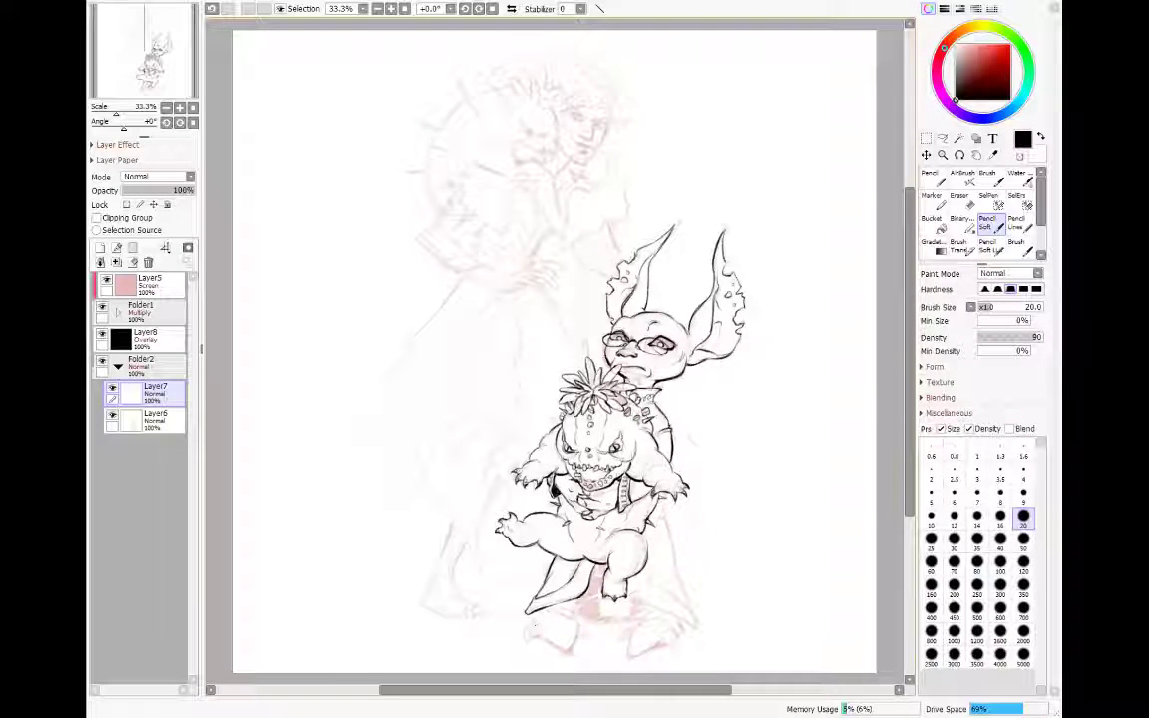
left_click_drag(535, 618, 536, 634)
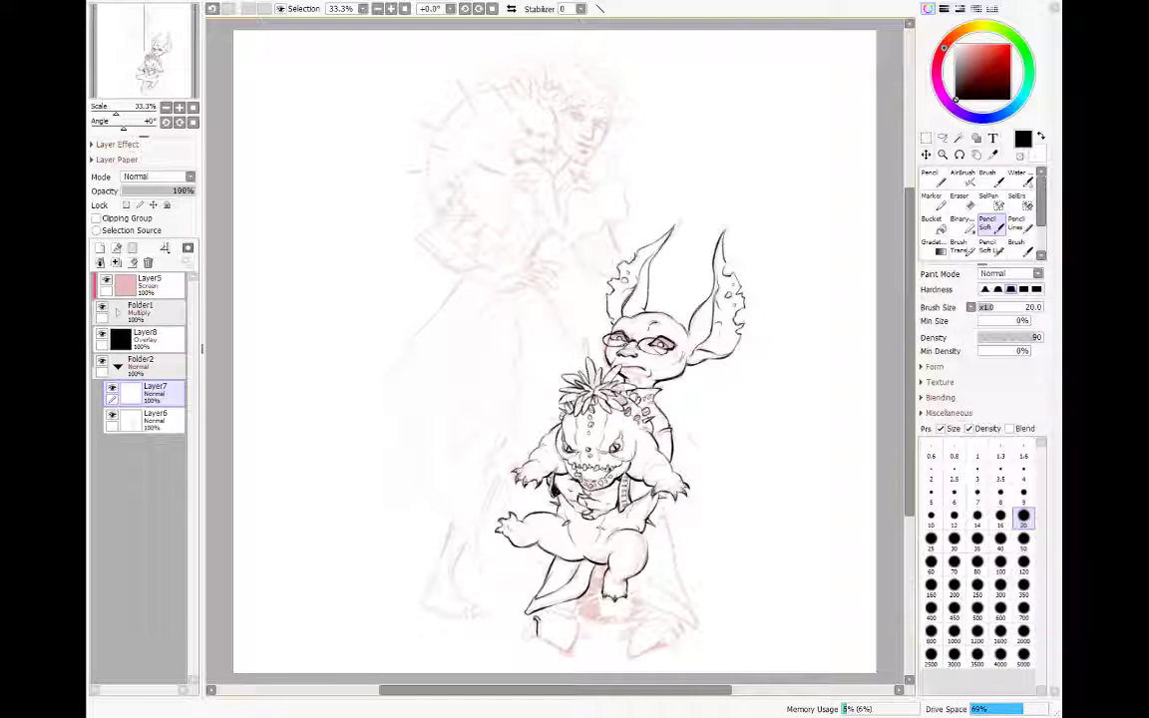
left_click_drag(535, 619, 538, 634)
mouse_move(544, 641)
left_mouse_down()
mouse_move(564, 650)
mouse_move(577, 632)
left_mouse_up()
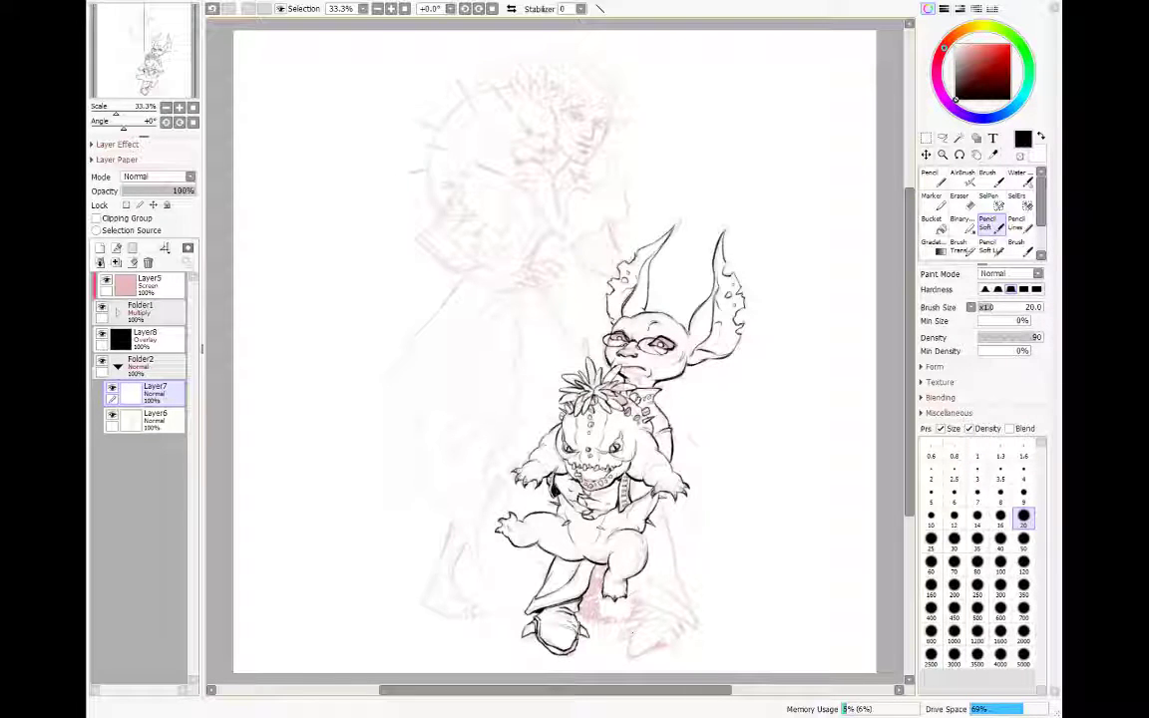
Step: Ink the big-eared figure's opposite robe panel down to its pointed hem and the second clawed shoe, checking the drawing mirrored
key("h")
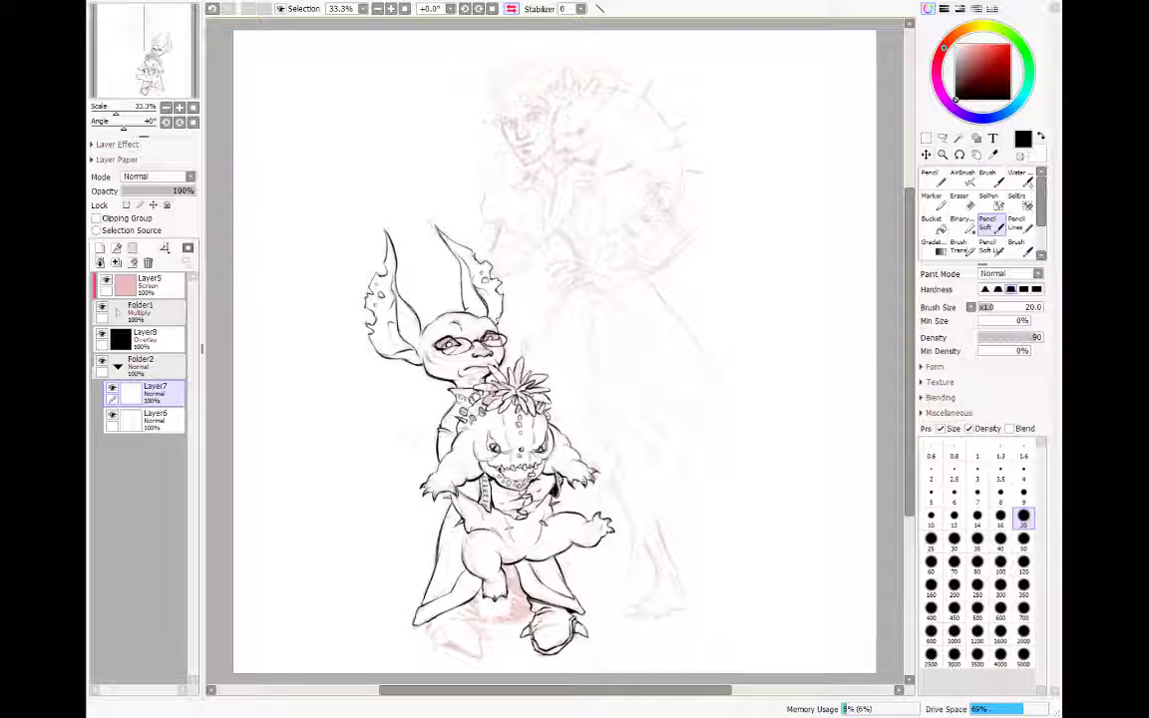
key("h")
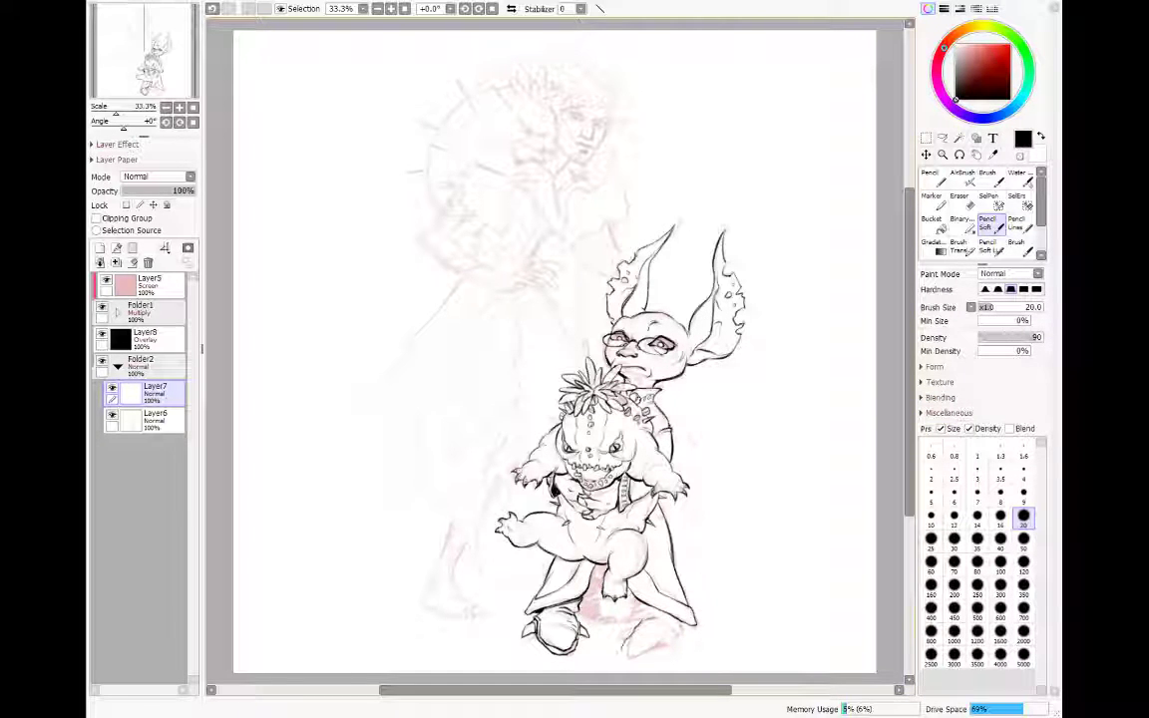
mouse_move(623, 648)
left_mouse_down()
mouse_move(664, 648)
mouse_move(679, 632)
mouse_move(685, 649)
left_mouse_up()
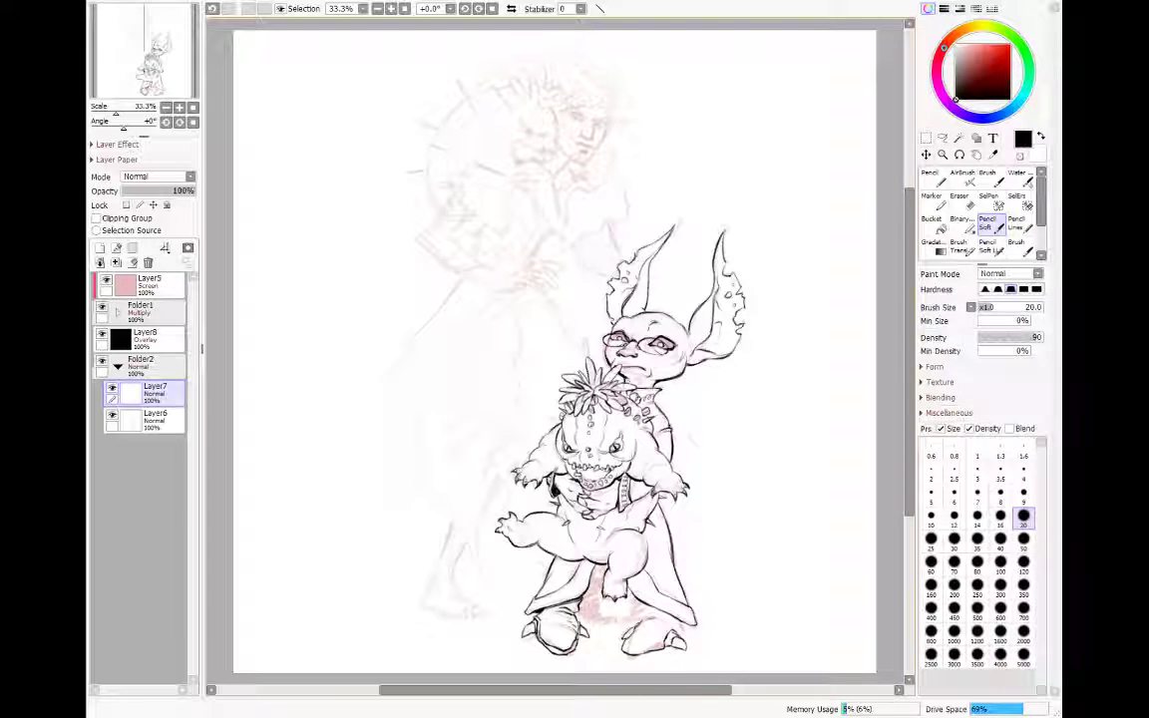
left_click_drag(620, 652, 635, 659)
Step: Ink the inner garment's hem and folds between the big-eared figure's shoes, behind the creature's hanging foot
mouse_move(564, 594)
left_mouse_down()
mouse_move(607, 584)
mouse_move(614, 559)
left_mouse_up()
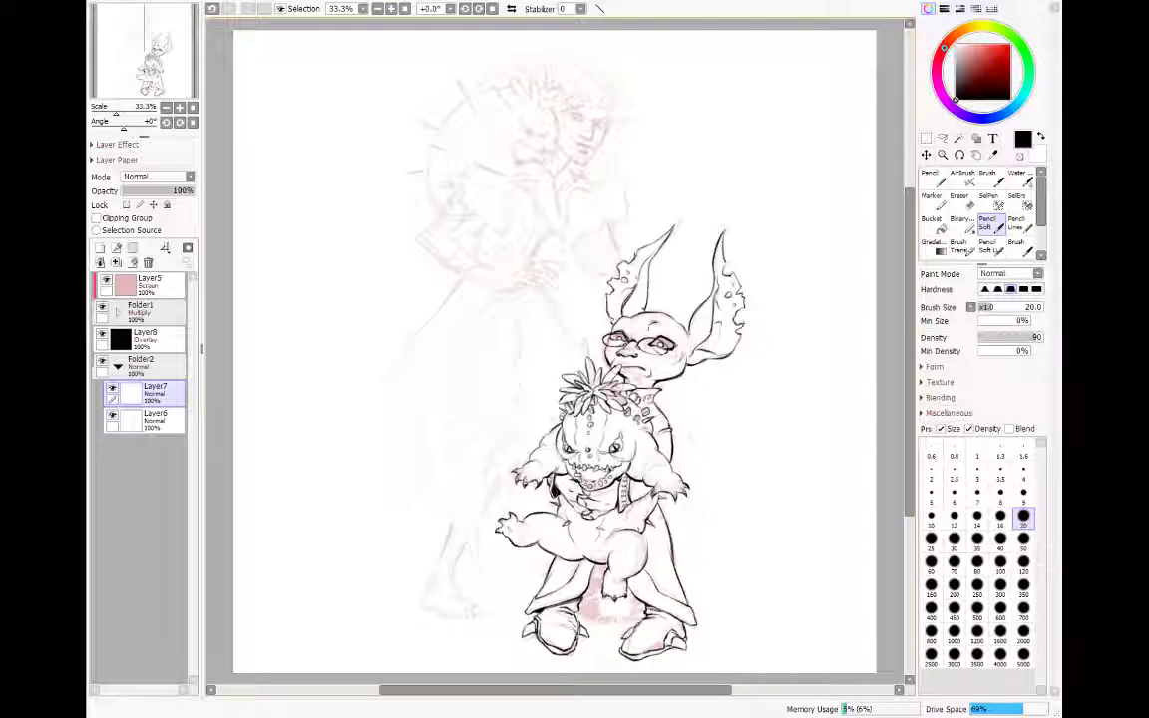
left_click_drag(526, 556, 574, 554)
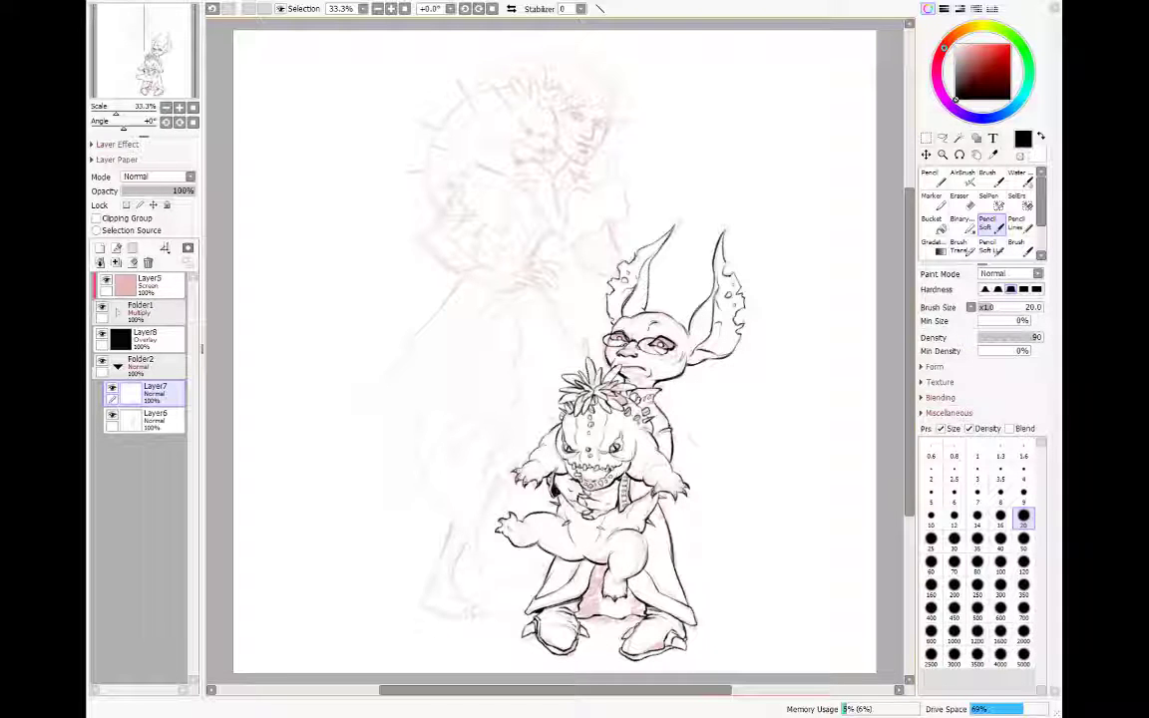
left_click_drag(561, 519, 584, 508)
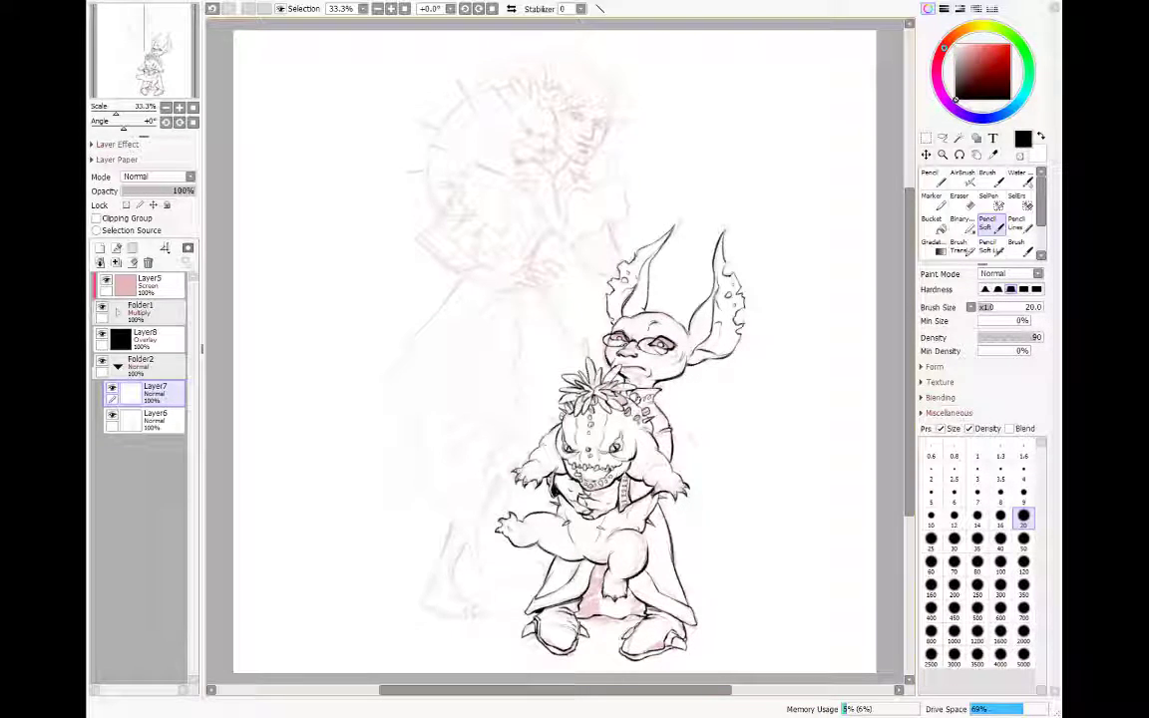
Step: Check the line art with Layer5 and Folder1 hidden, and ink the big-eared figure's swept-back hair strands and cloth folds below the creature's jaw
key("ctrl+z")
key("ctrl+y")
left_click(105, 280)
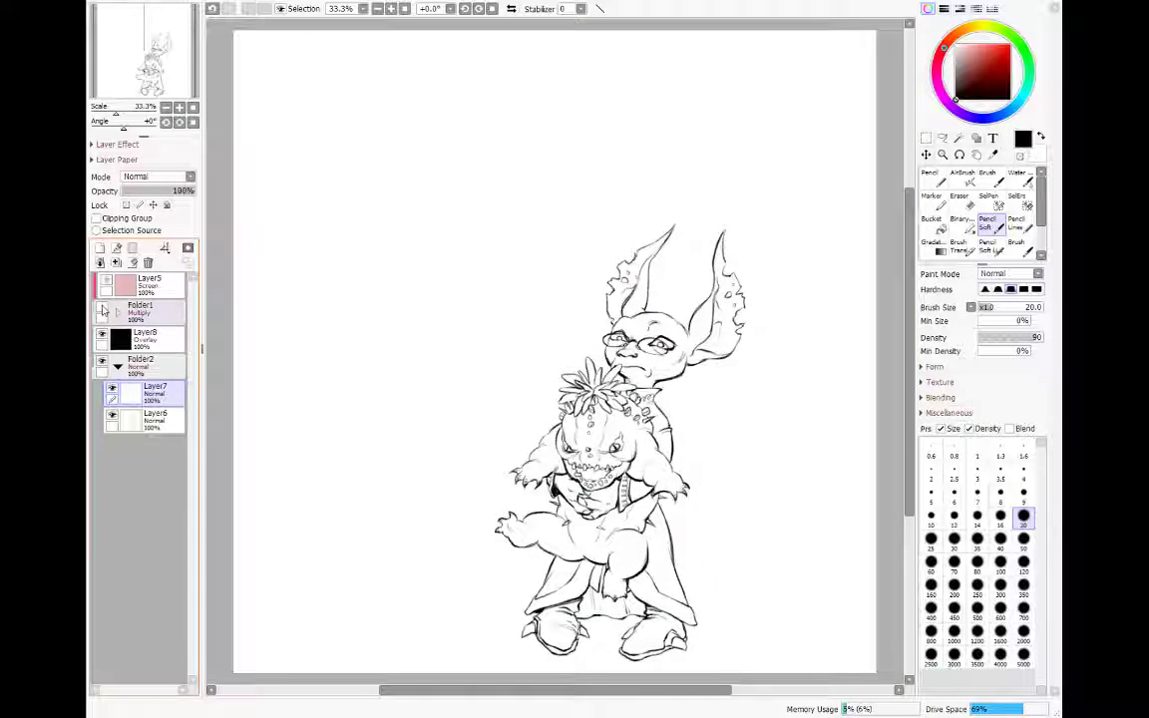
left_click(102, 311)
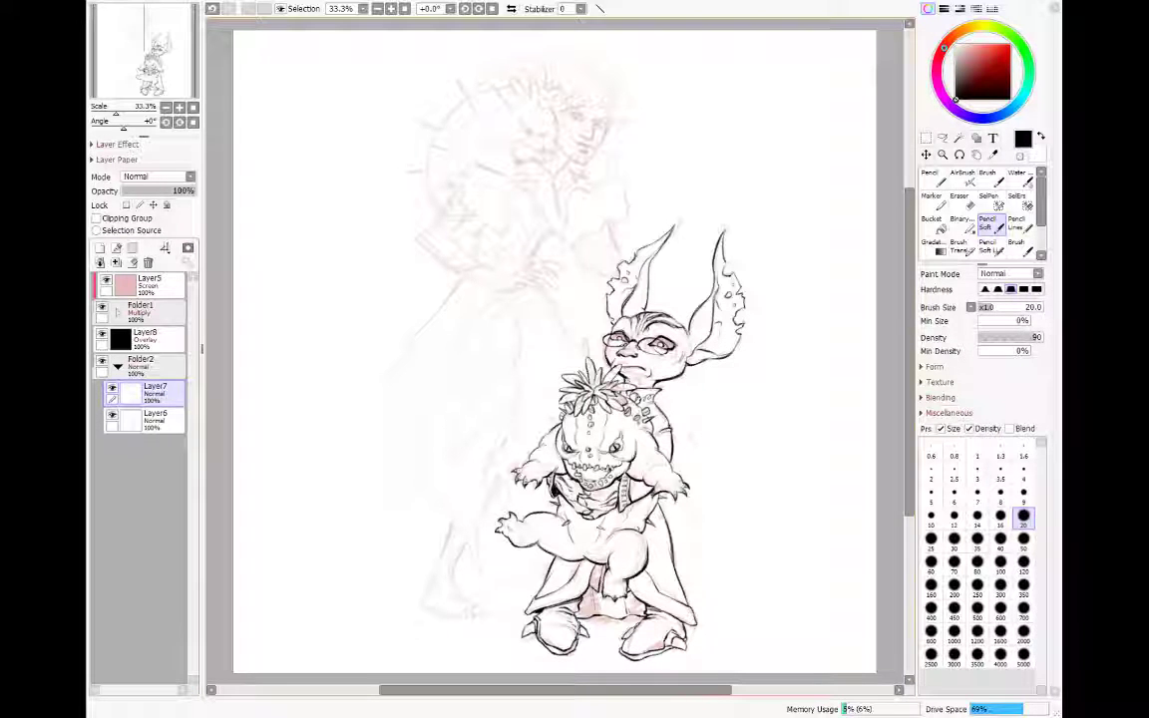
left_click(160, 418)
key("e")
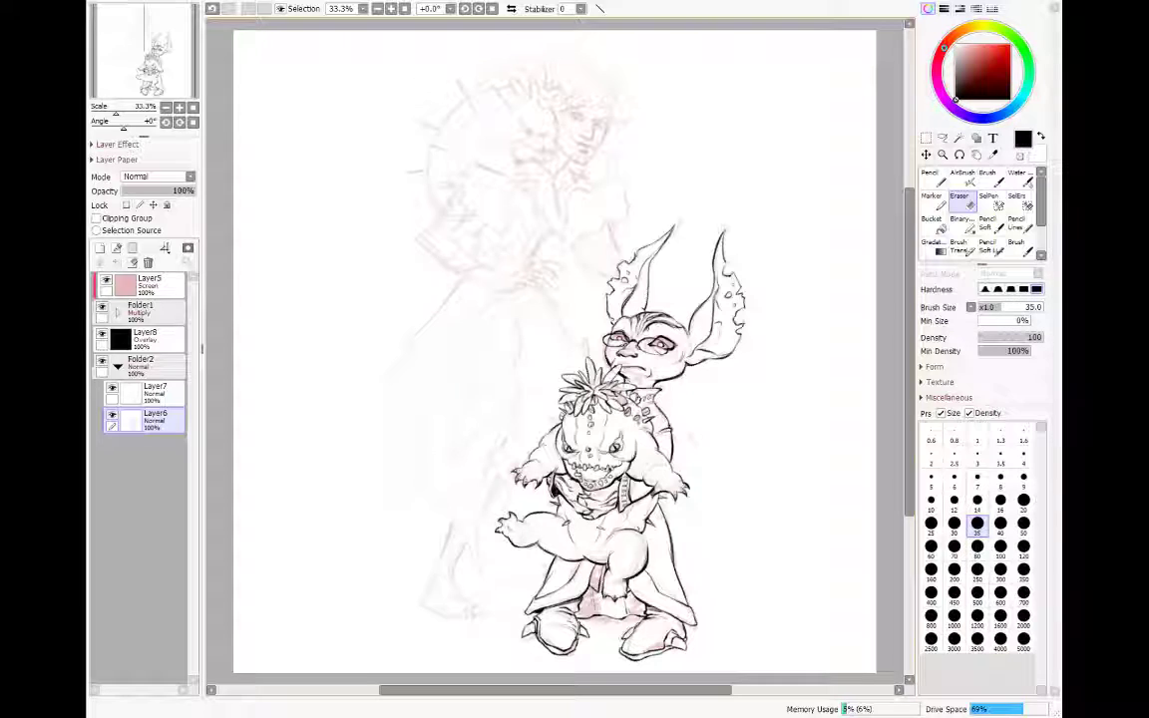
key("e")
left_click(155, 395)
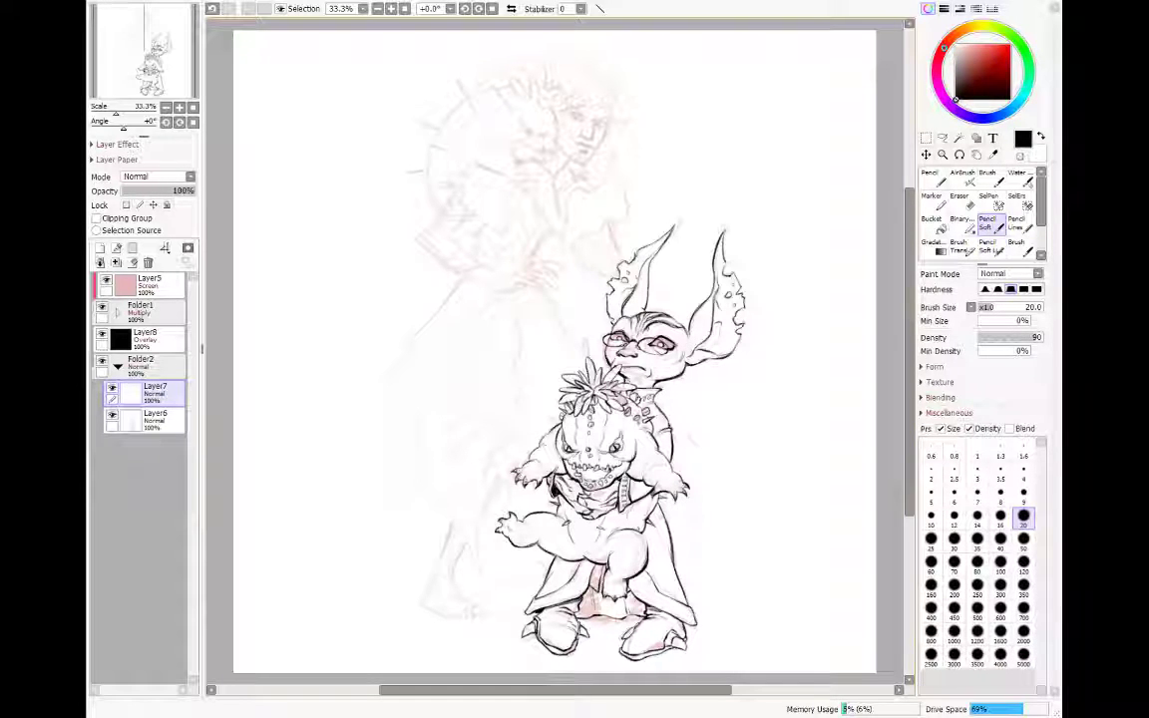
left_click(978, 586)
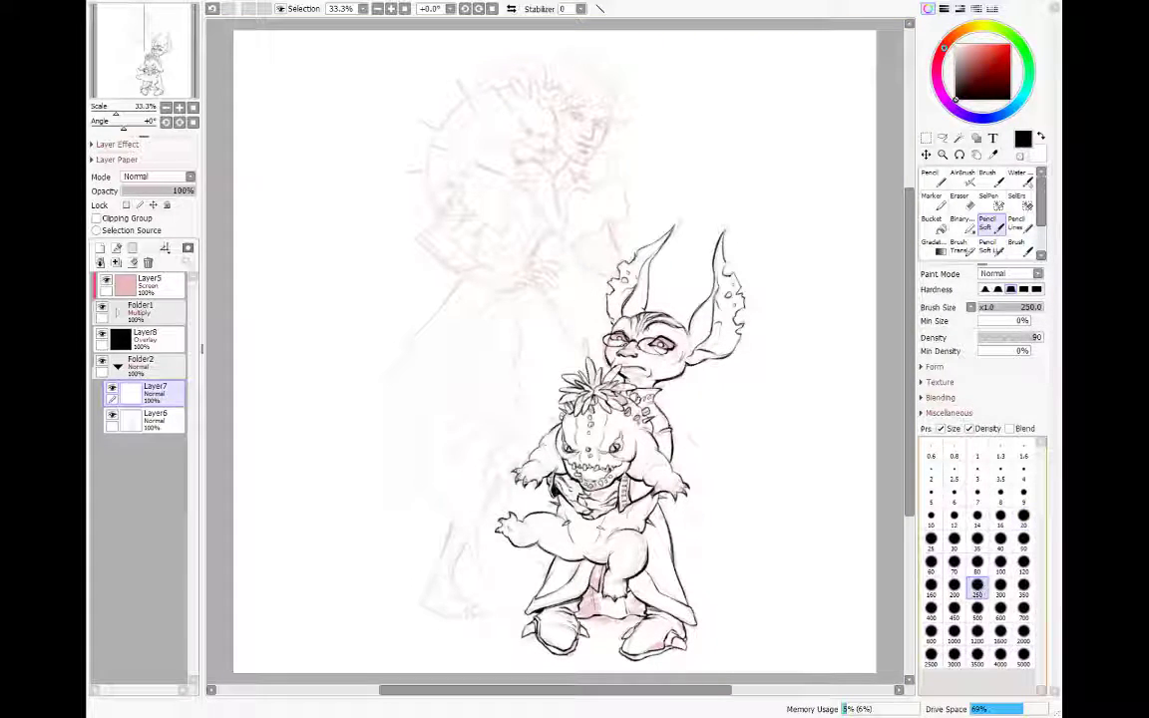
left_click(1023, 515)
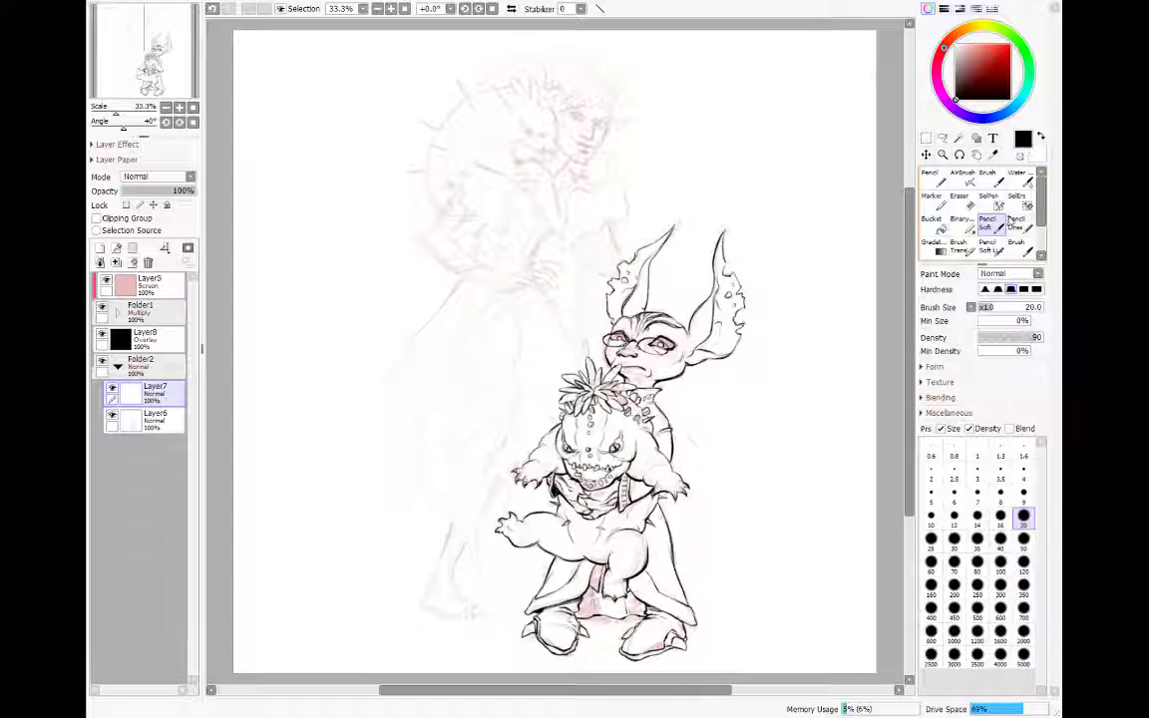
Step: Add a two-line "quick break" note in bold 500 px Verdana over the drawing
left_click(992, 139)
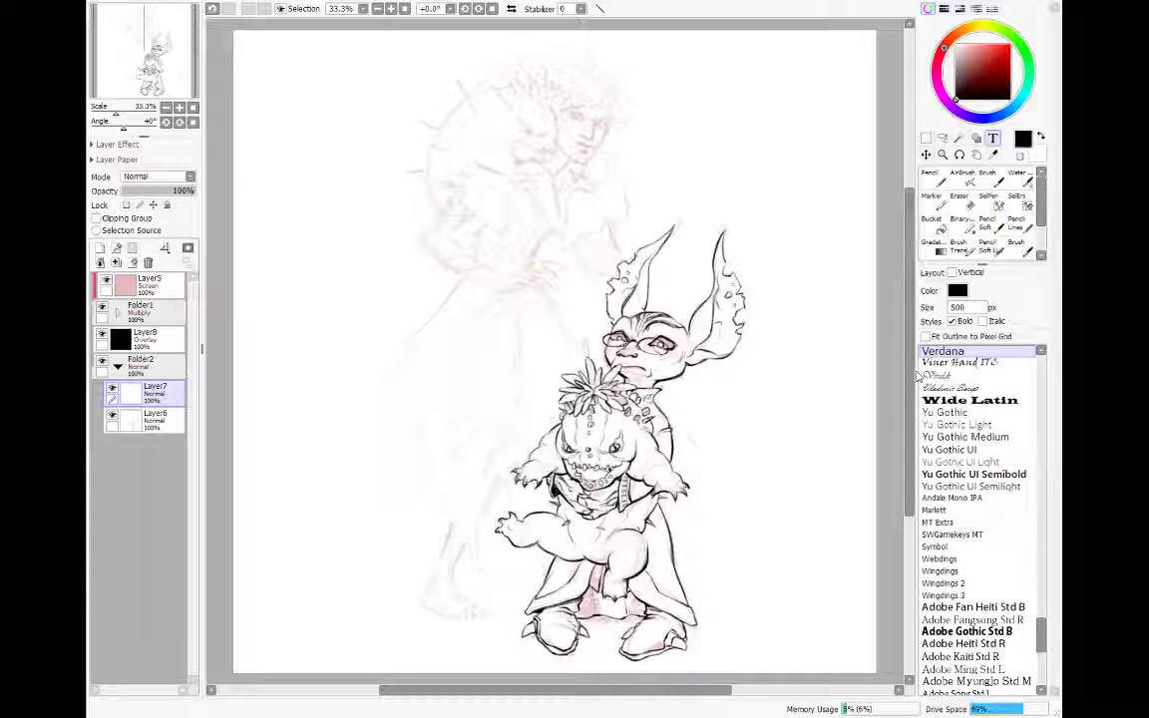
left_click(400, 210)
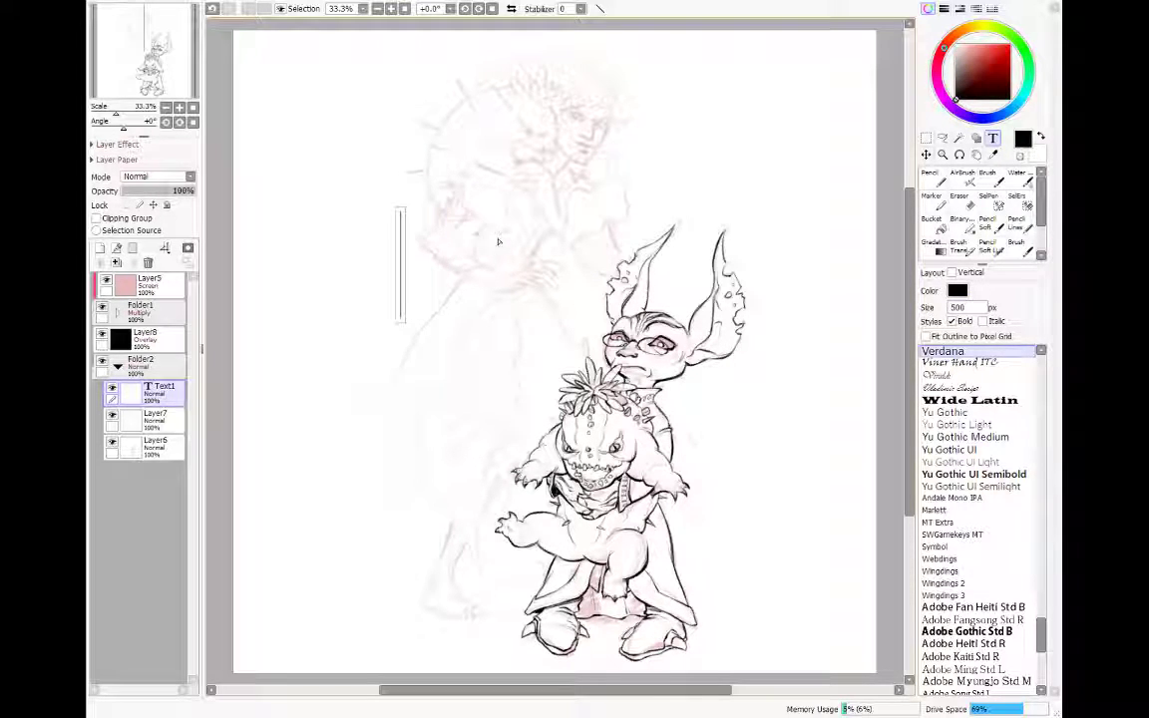
type("quick brea")
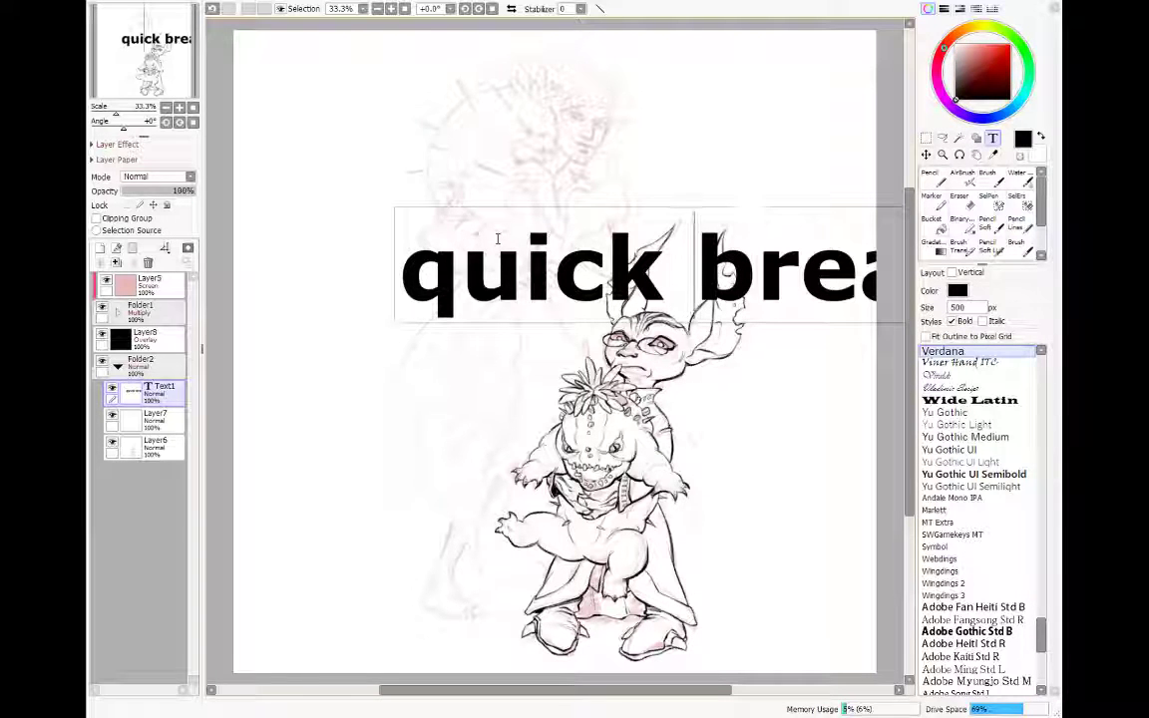
key("BackSpace")
key("Return")
key("End")
type("k")
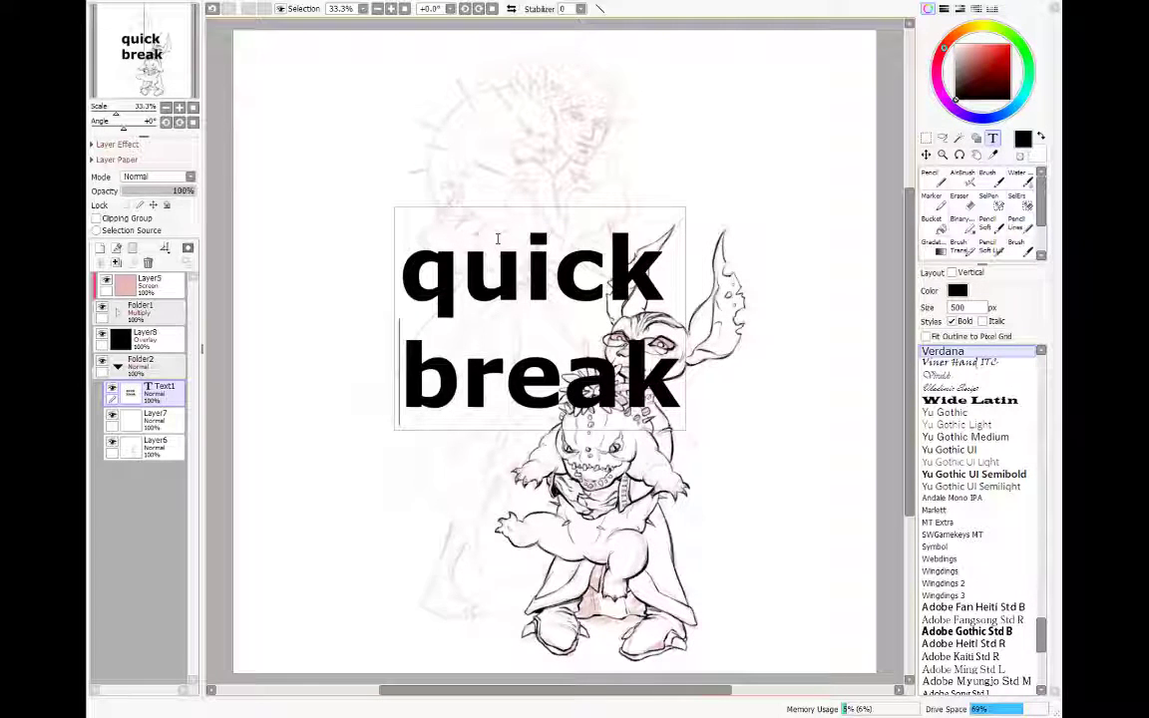
Step: Move the "quick break" text clear of the inked figures and delete its text layer
left_click(926, 154)
left_click_drag(592, 353, 488, 235)
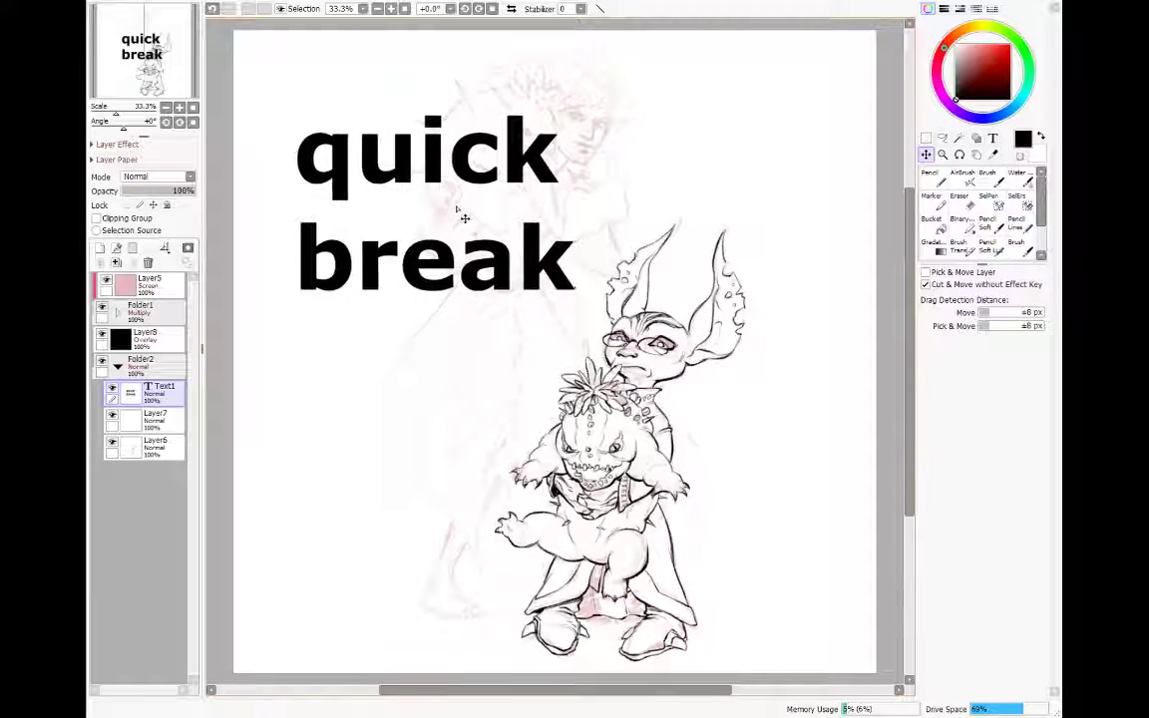
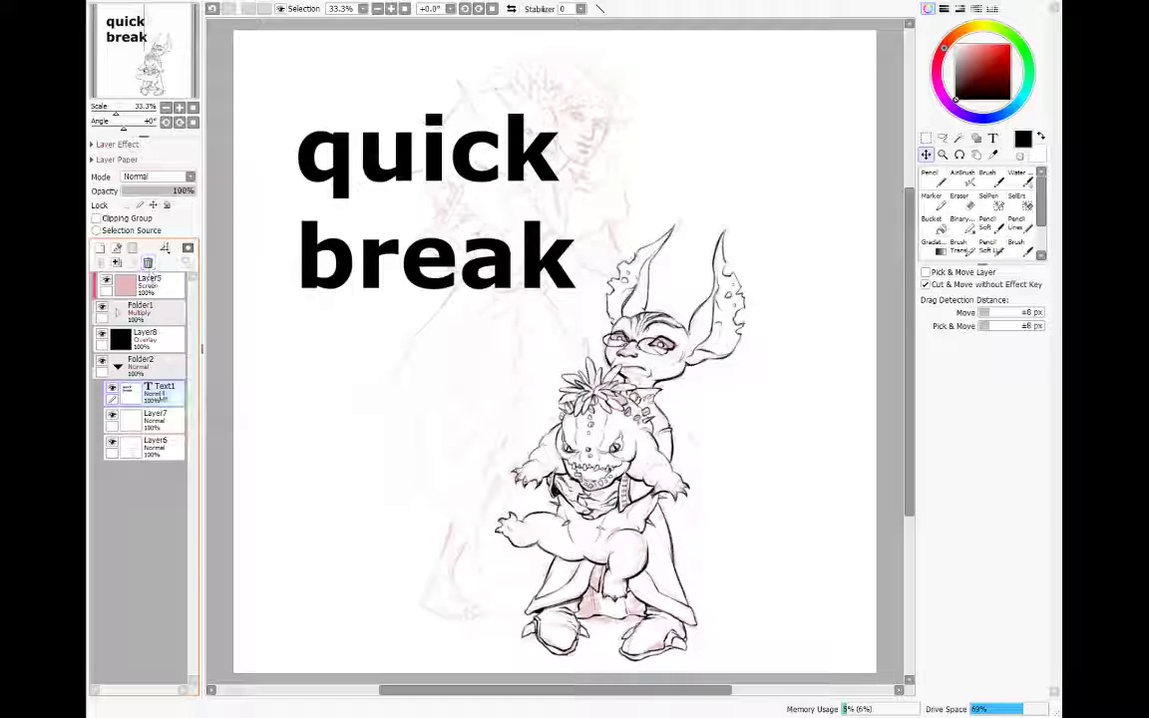
left_click(148, 263)
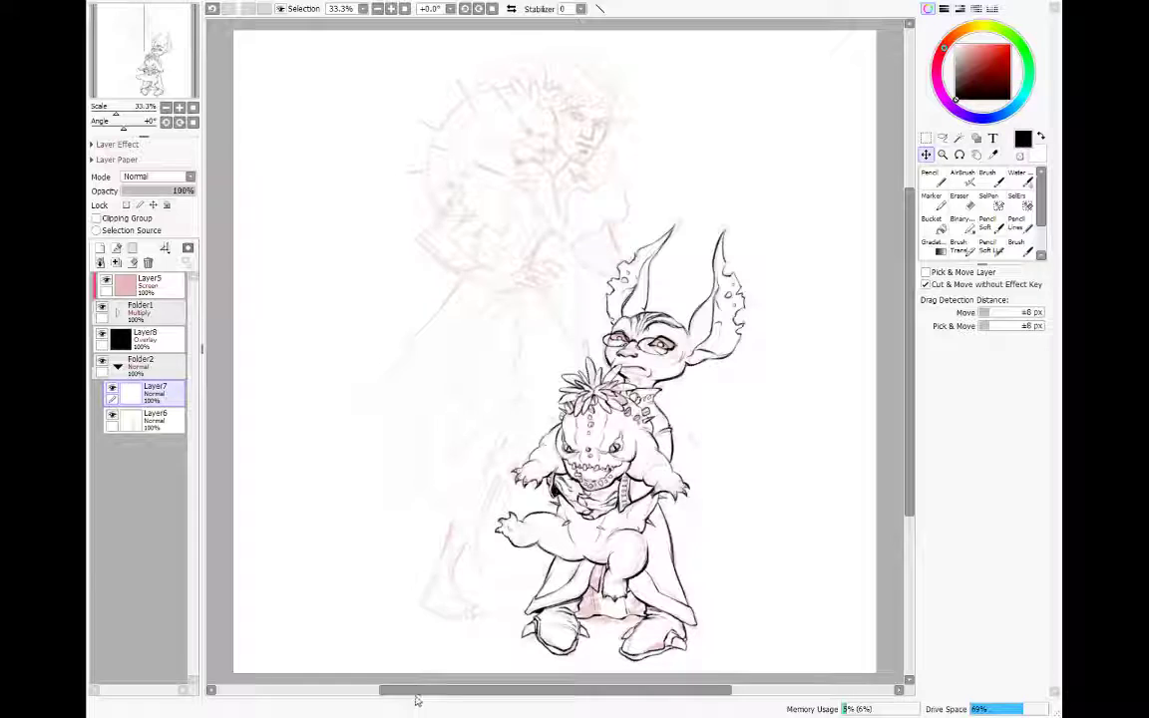
Step: Return to the soft pencil, place Layer7 below Layer6, and add a new layer between them
left_click(987, 225)
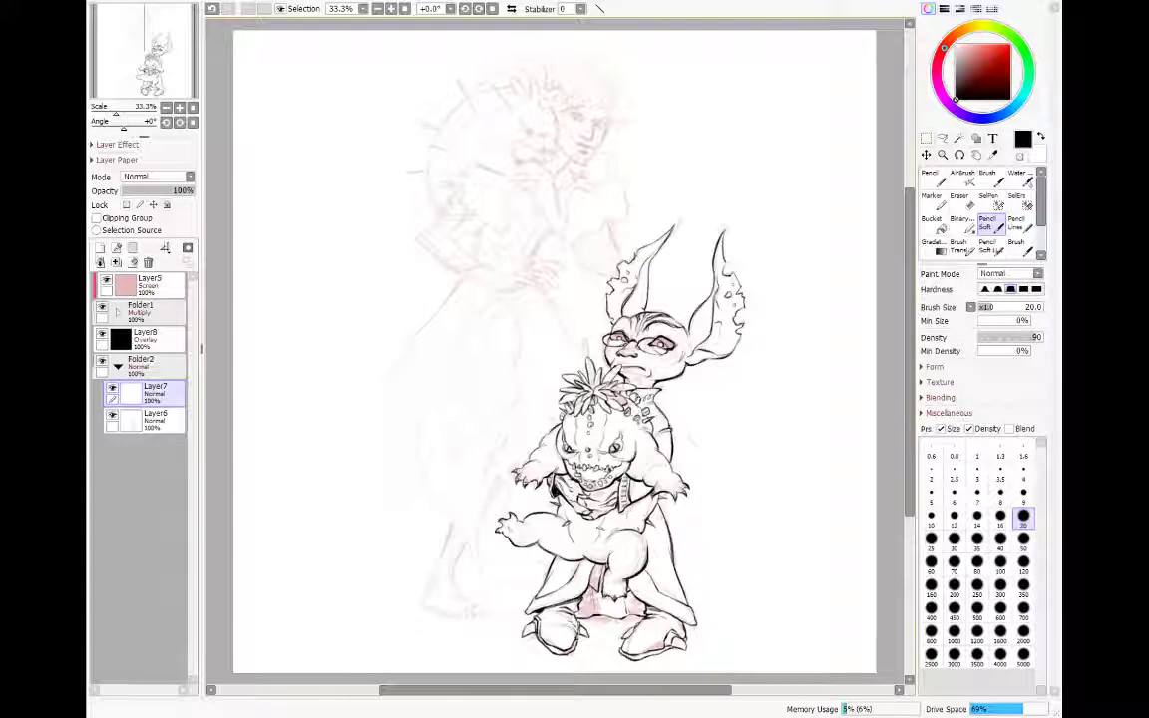
left_click_drag(168, 399, 170, 429)
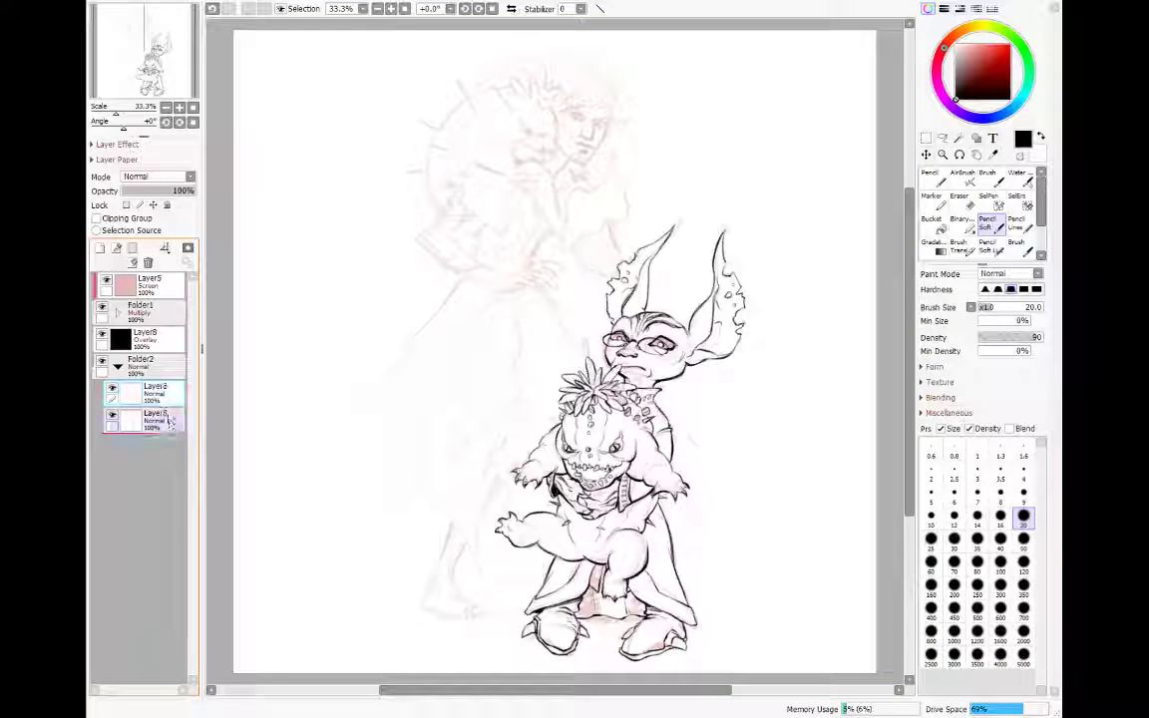
left_click(100, 247)
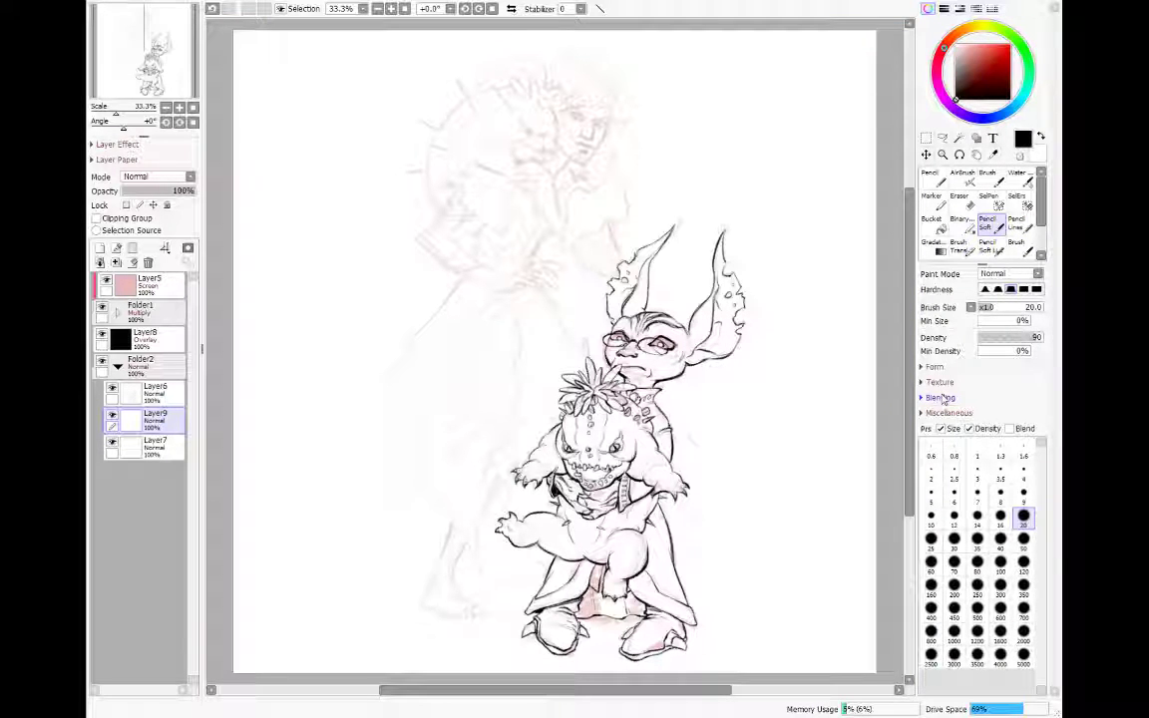
Step: Clear the first eye attempt from Layer9 and ink the tall figure's eye, nose, mouth and bearded chin in the mirrored view
key("h")
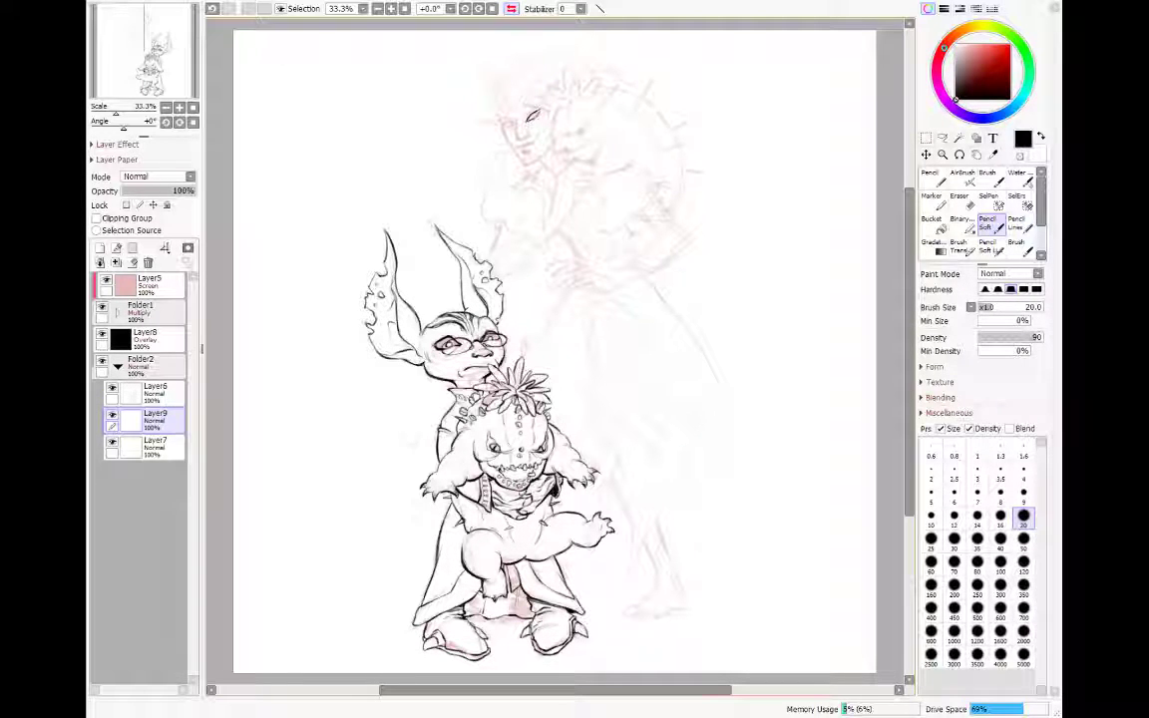
left_click(133, 262)
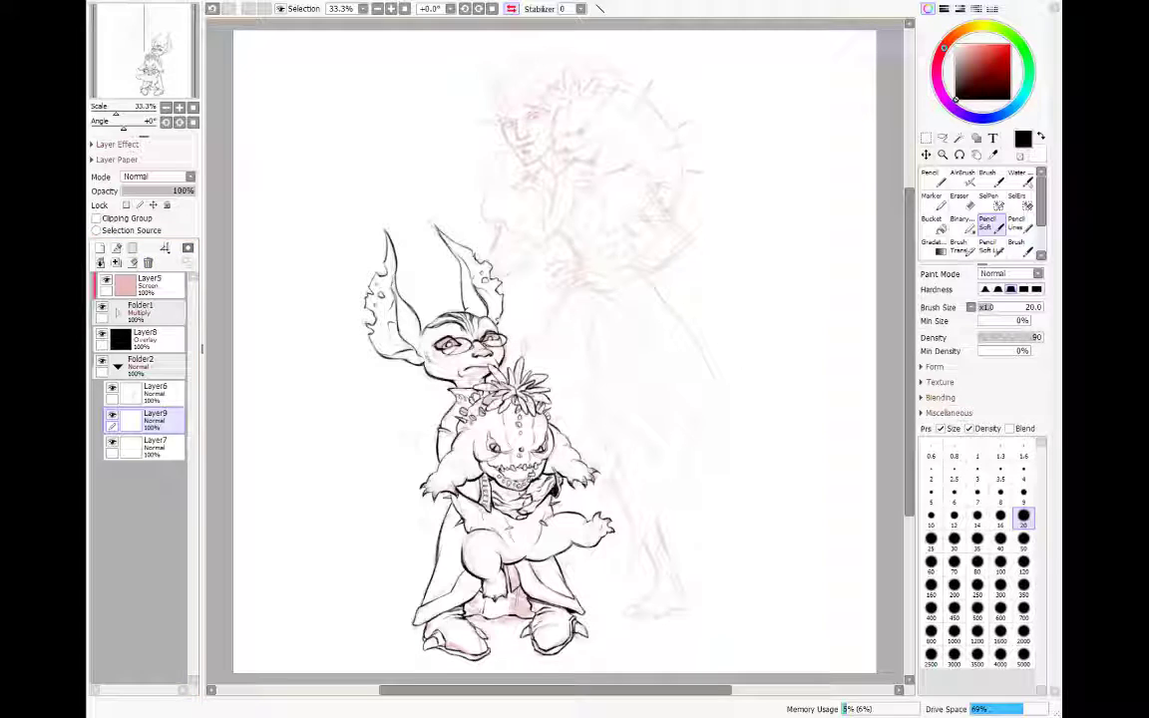
left_click_drag(527, 121, 536, 113)
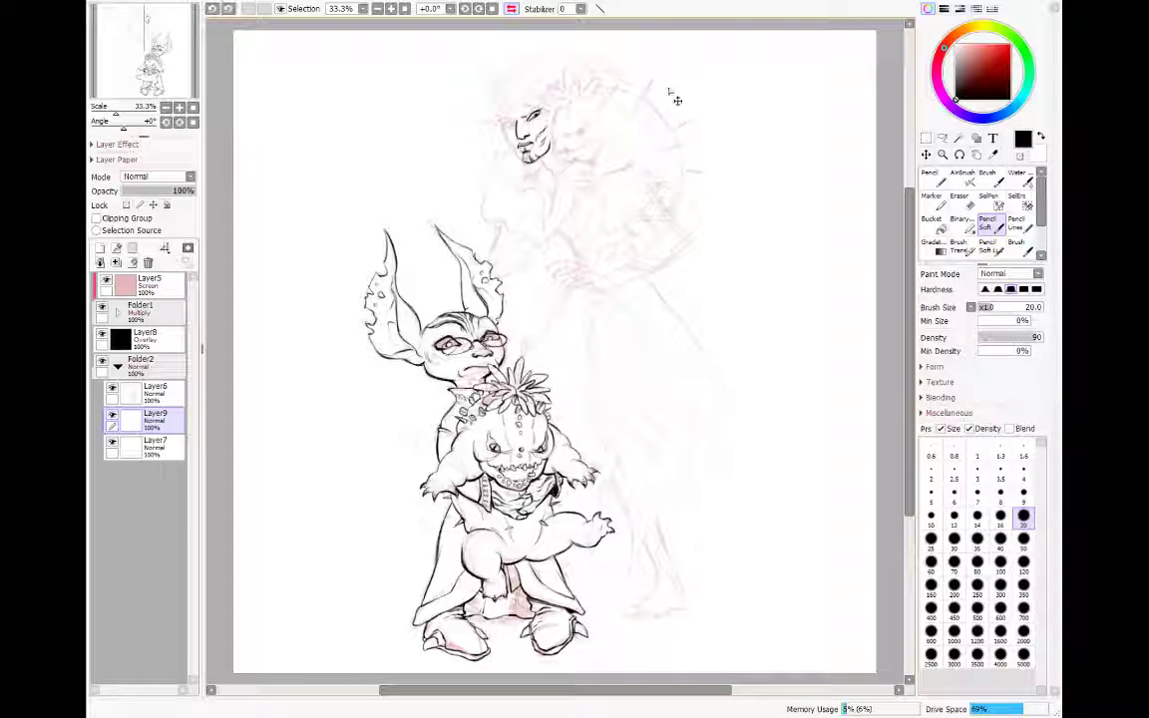
Step: Erase the tall figure's inked eye and re-ink both eyes with heavy brows in the unmirrored view
key("h")
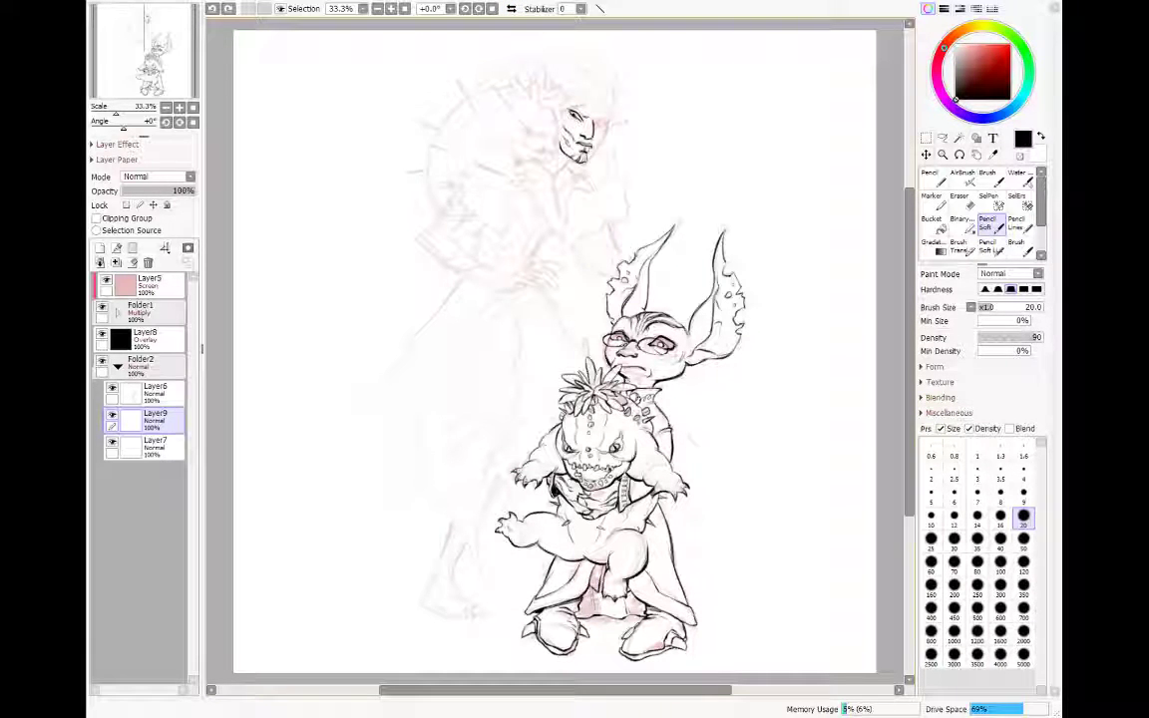
key("e")
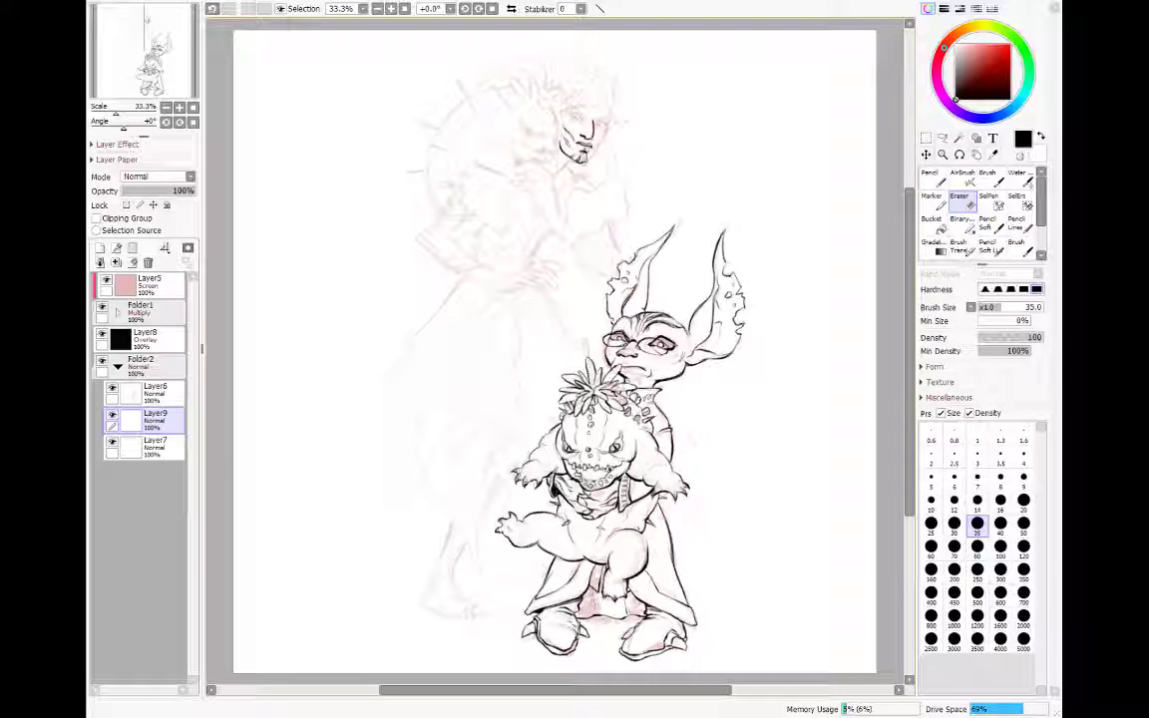
key("n")
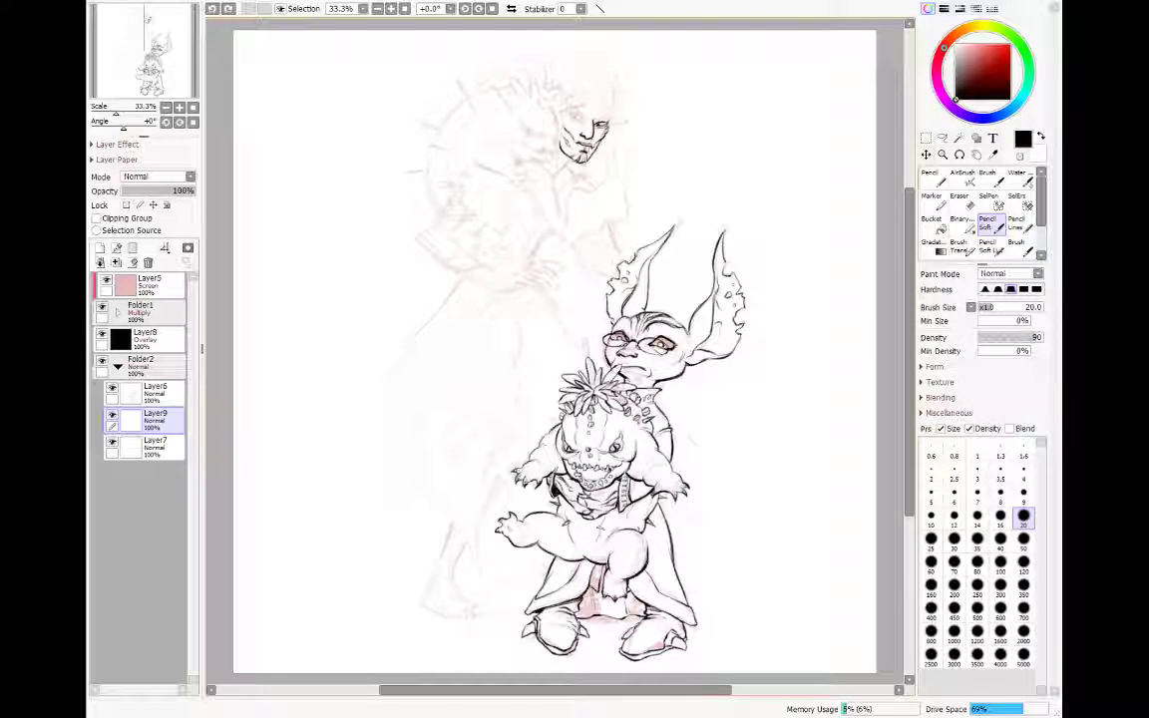
Step: Ink the eye, jagged toothed mouth and a cheek crease on the cactus creature beside the tall figure's face, working mirrored
key("h")
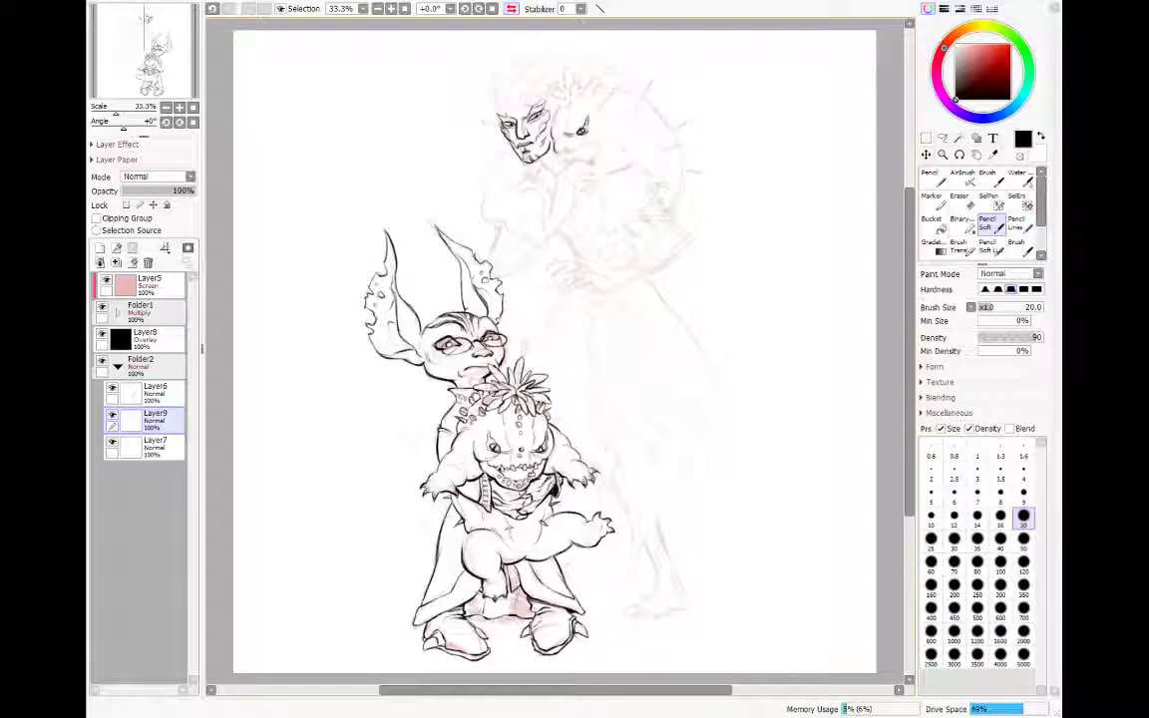
mouse_move(556, 147)
left_mouse_down()
mouse_move(585, 147)
mouse_move(574, 162)
mouse_move(584, 157)
left_mouse_up()
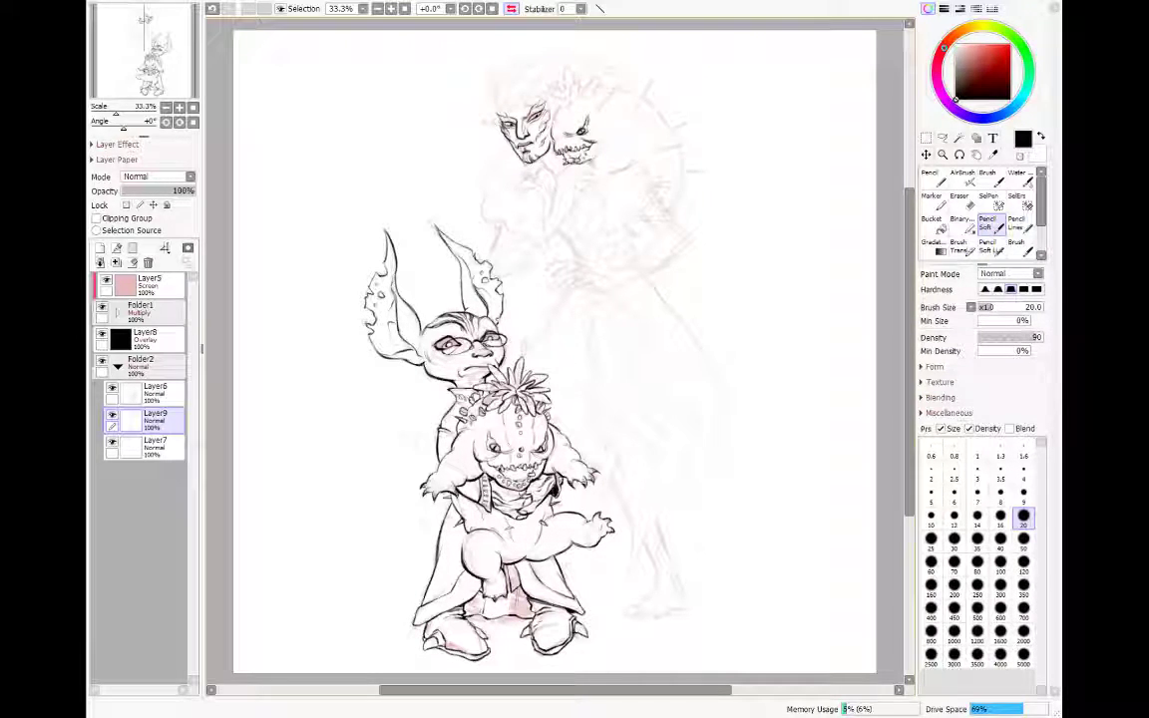
left_click_drag(604, 134, 621, 128)
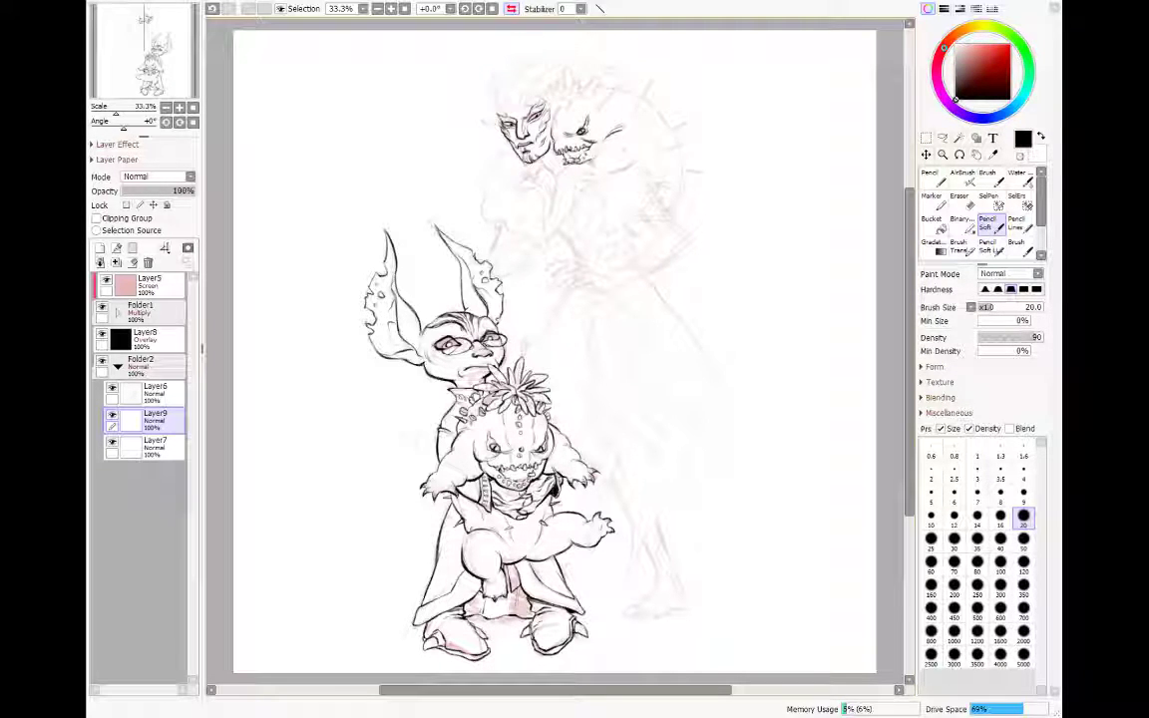
Step: Ink the cactus creature's cheek line, clawed paw and the underside of its arm below the jagged mouth
left_click_drag(531, 133, 542, 144)
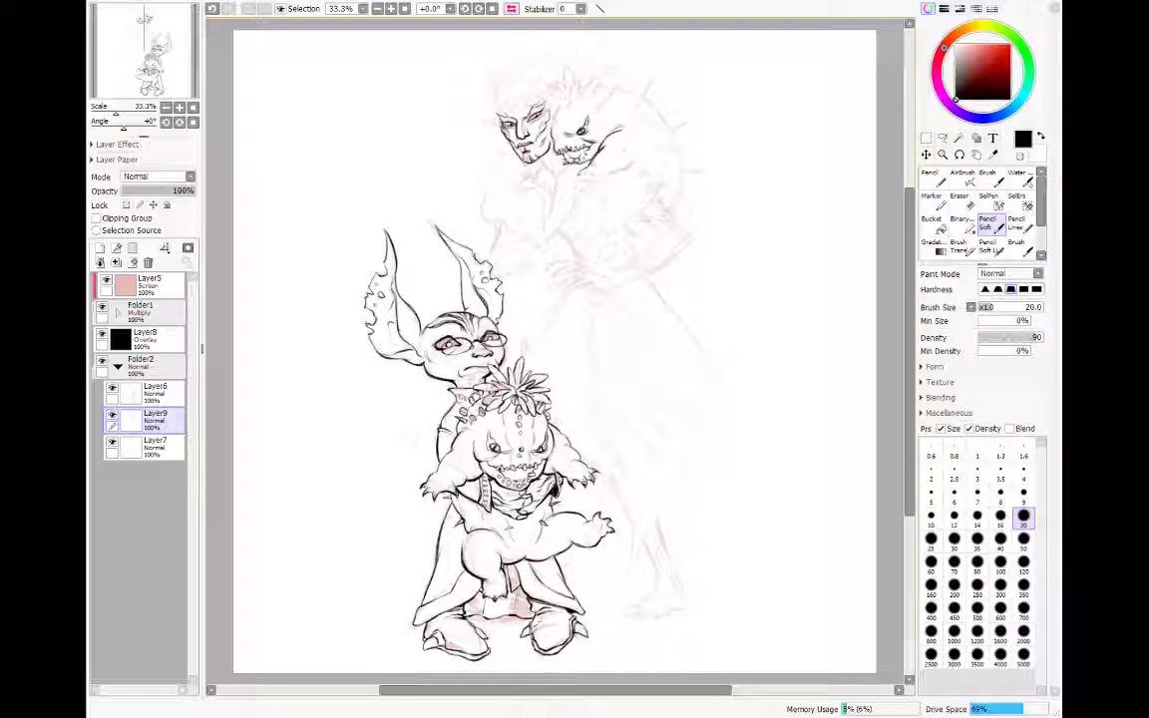
left_click_drag(580, 174, 592, 180)
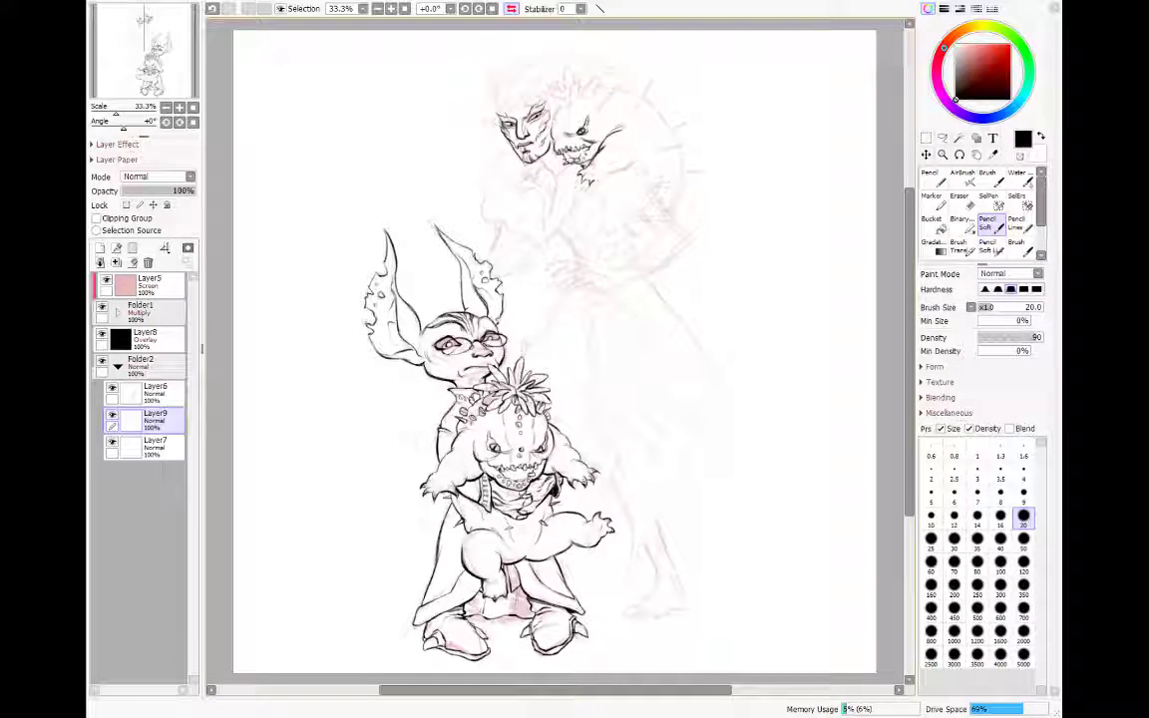
left_click_drag(591, 182, 640, 162)
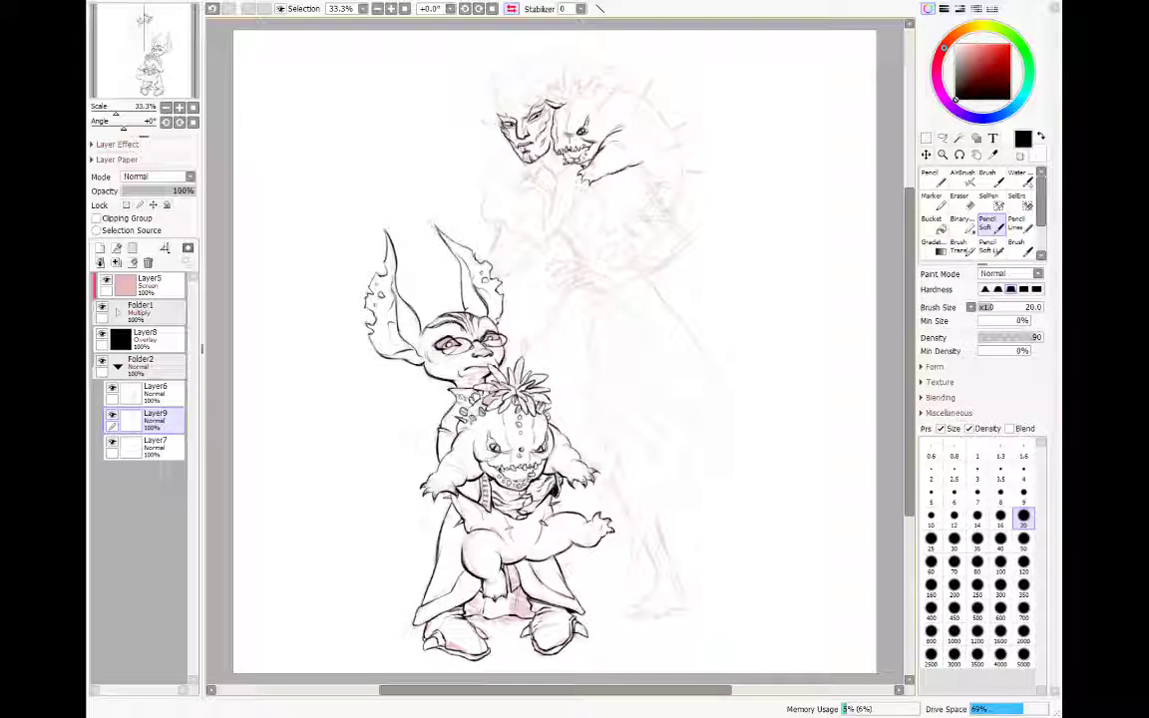
Step: Ink the pointed-petal flower tuft on top of the cactus creature's head beside the tall figure's brow
mouse_move(551, 96)
left_mouse_down()
mouse_move(572, 102)
mouse_move(600, 78)
left_mouse_up()
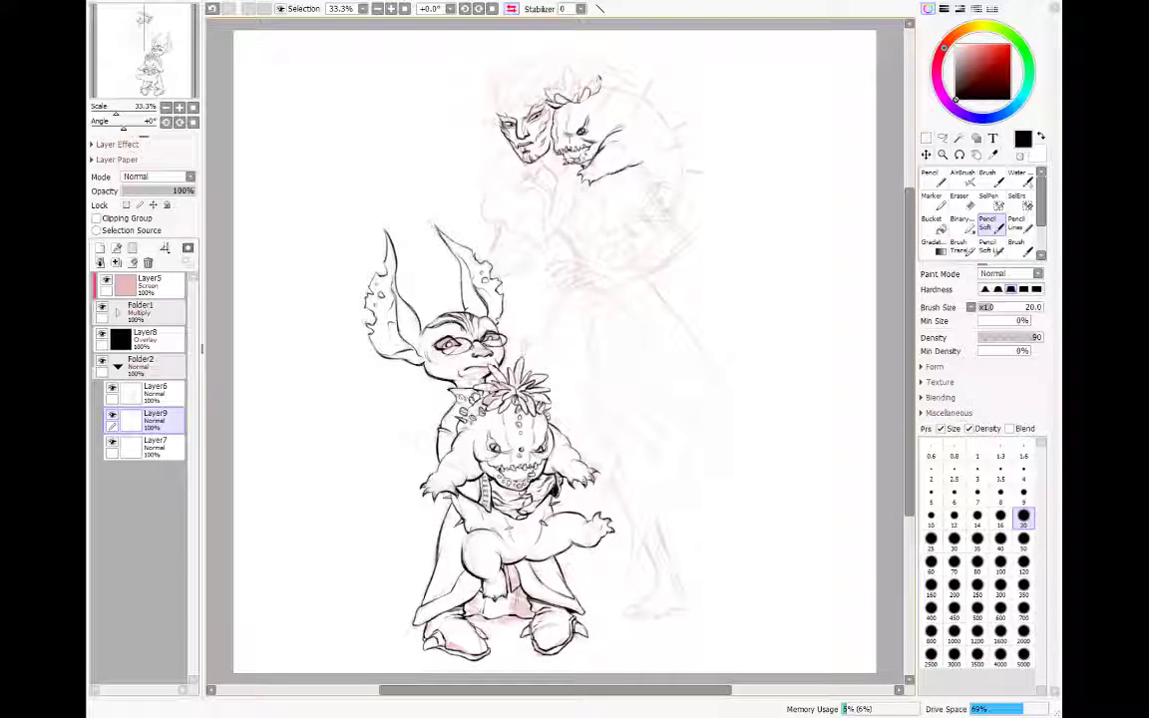
mouse_move(597, 81)
left_mouse_down()
mouse_move(592, 67)
mouse_move(567, 87)
mouse_move(575, 71)
left_mouse_up()
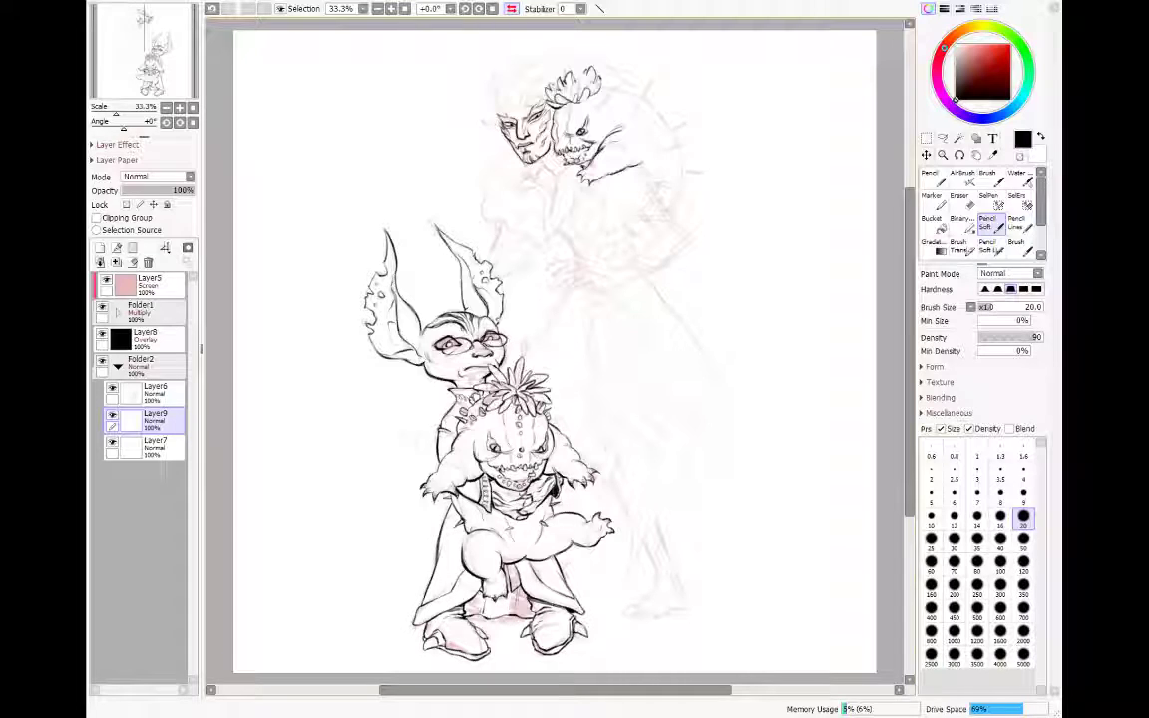
left_click_drag(570, 91, 584, 78)
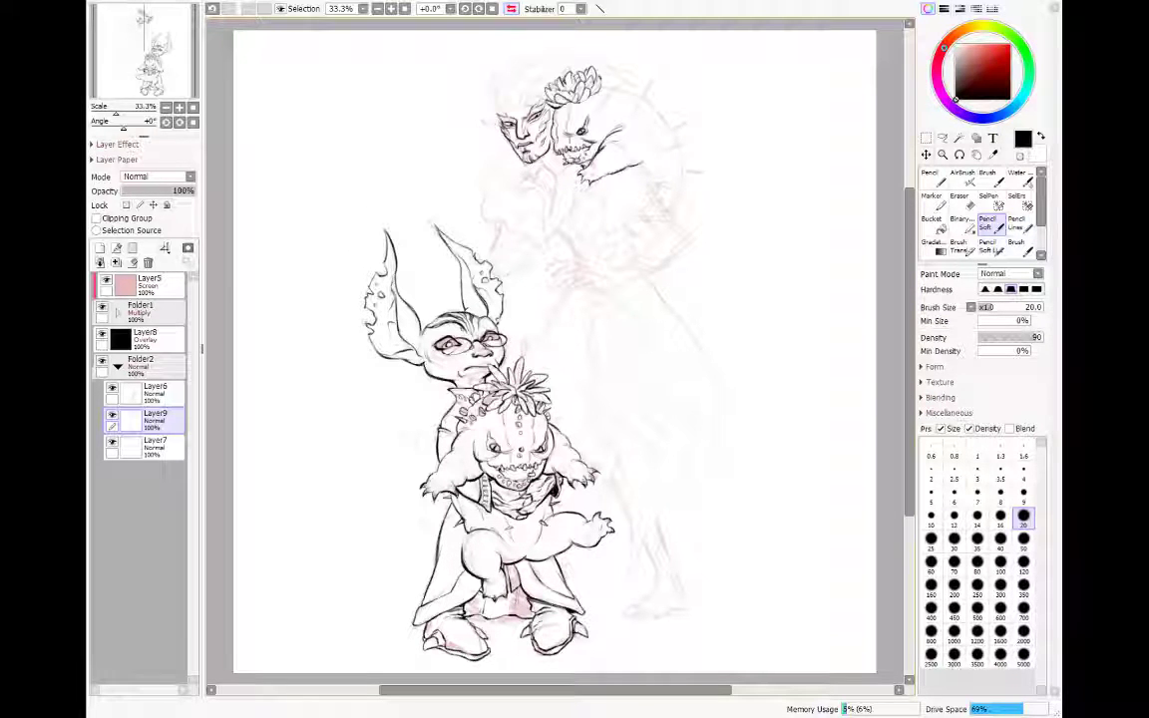
Step: Ink the cactus creature's rounded back in the unmirrored view and its curled lower limb and spotted foot in the mirrored view
key("h")
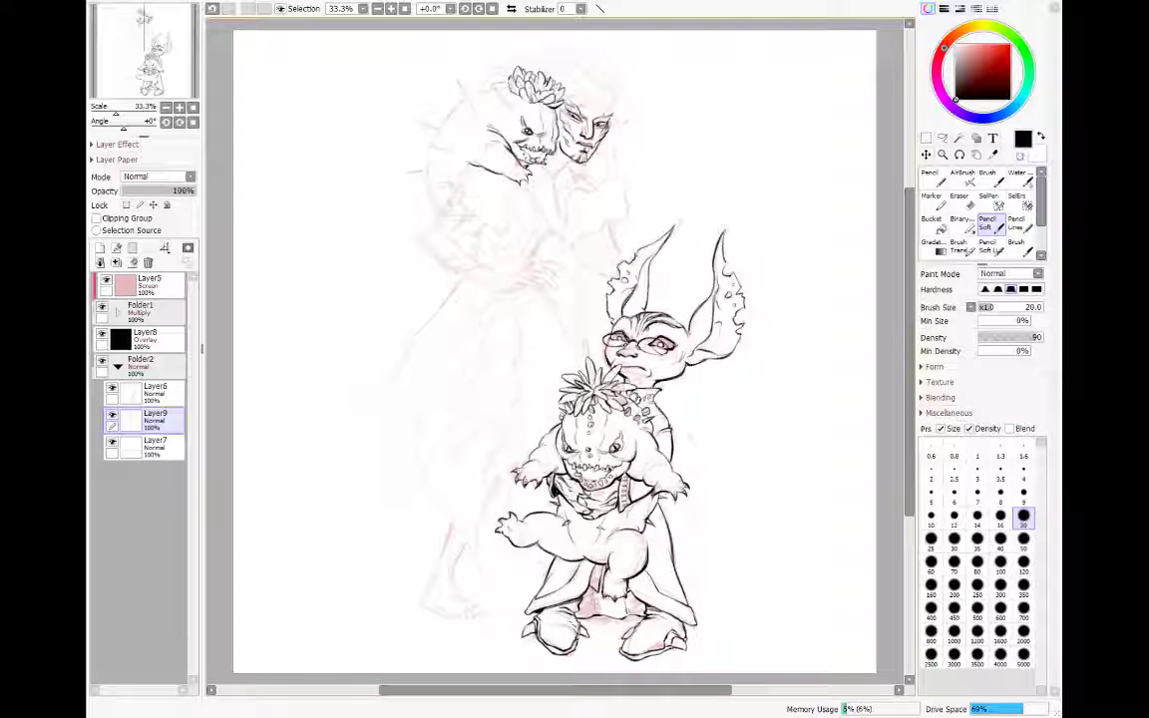
left_click_drag(480, 87, 508, 81)
left_click_drag(441, 121, 482, 87)
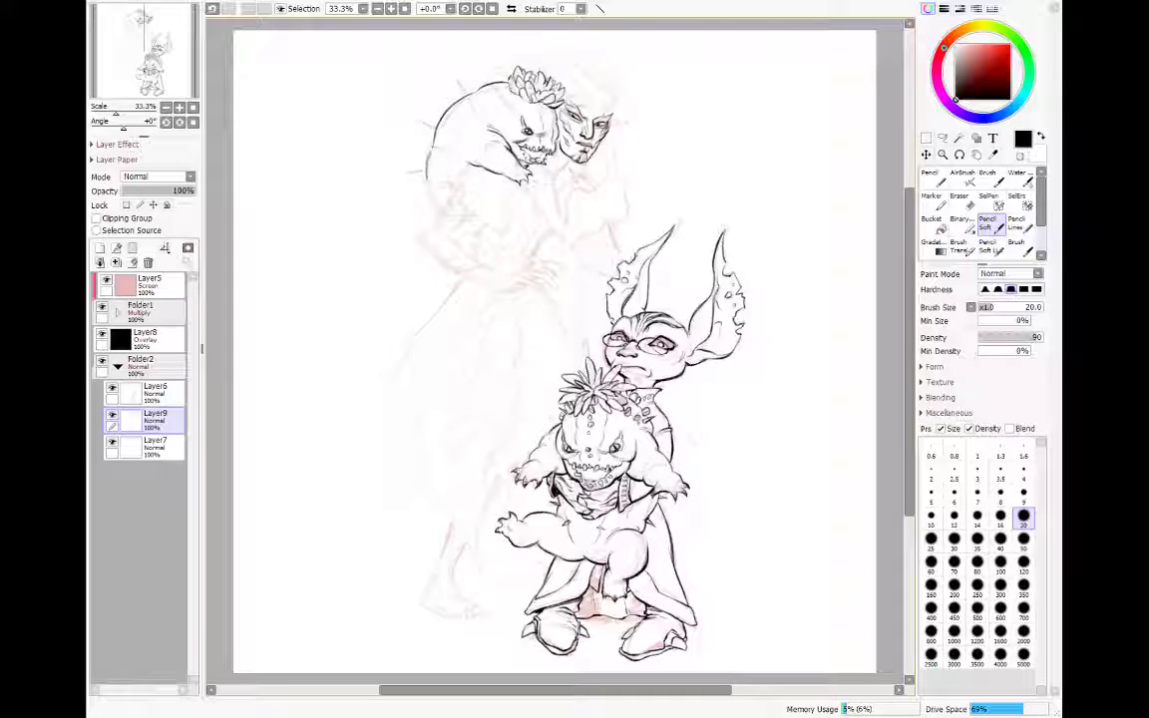
mouse_move(444, 125)
left_mouse_down()
mouse_move(427, 185)
mouse_move(436, 207)
left_mouse_up()
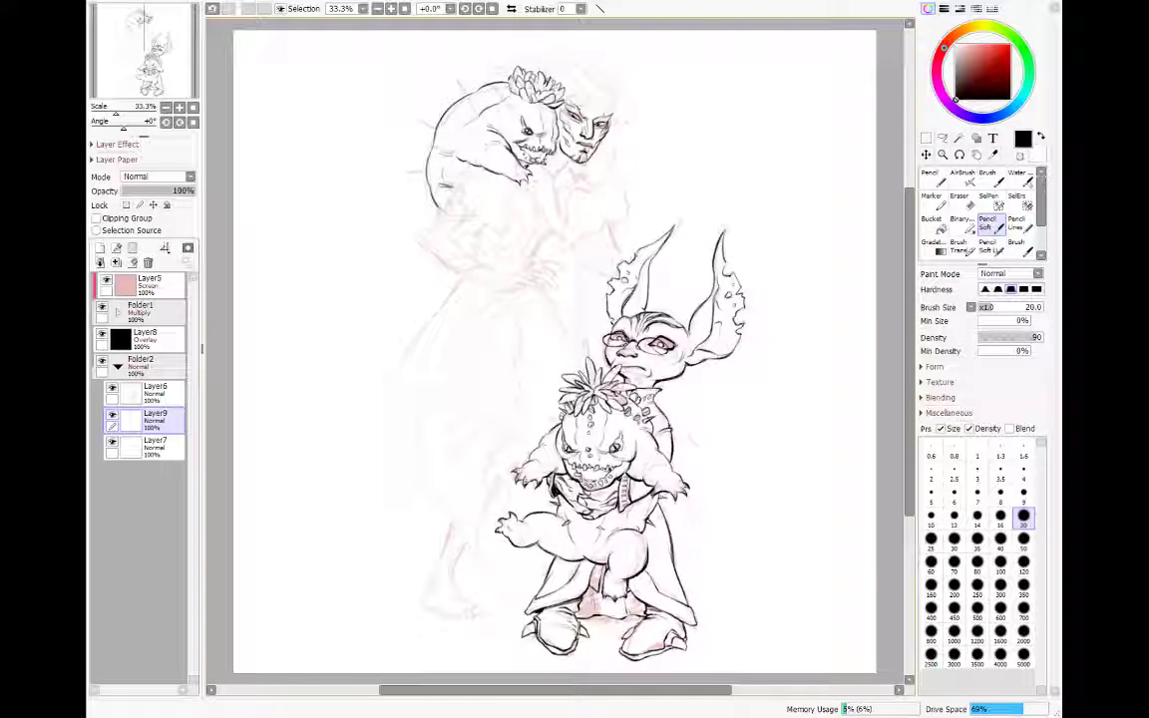
key("h")
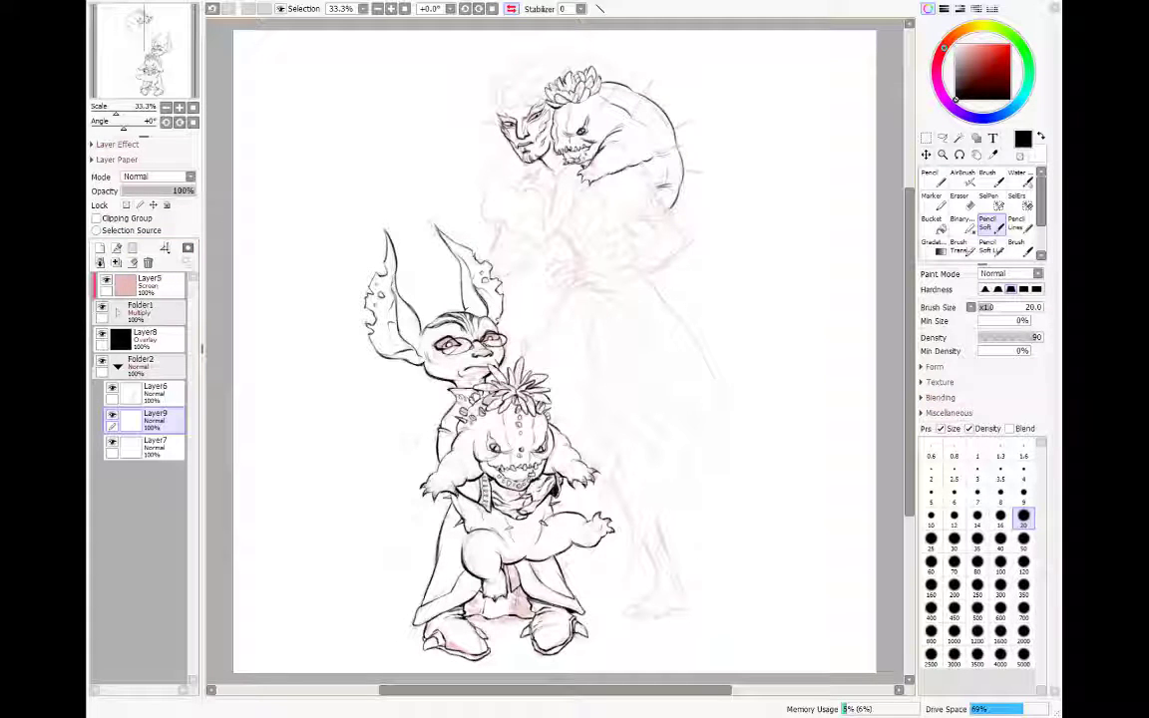
mouse_move(641, 163)
left_mouse_down()
mouse_move(655, 172)
mouse_move(646, 207)
mouse_move(629, 217)
mouse_move(601, 195)
mouse_move(618, 227)
mouse_move(634, 213)
left_mouse_up()
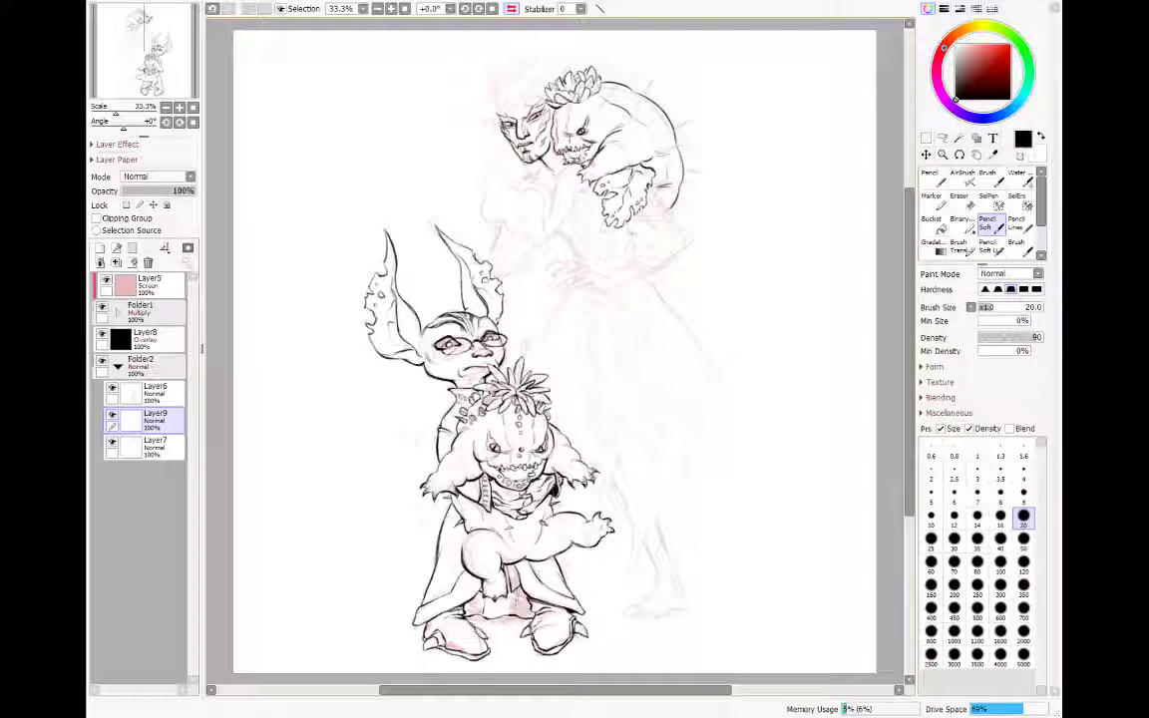
Step: Ink the tall figure's hand below the cactus creature, with bent fingers, knuckles and wrist, cleaning up with the eraser
left_click_drag(594, 277, 562, 291)
left_click_drag(591, 283, 614, 290)
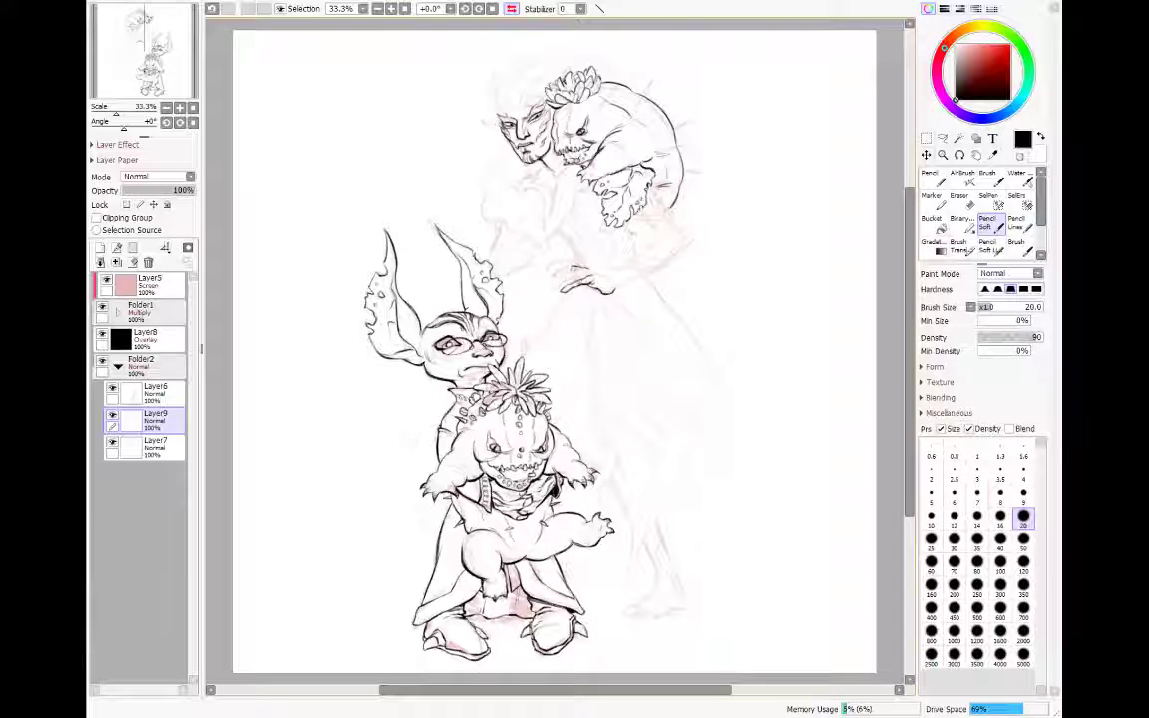
mouse_move(557, 279)
left_mouse_down()
mouse_move(559, 288)
mouse_move(590, 280)
left_mouse_up()
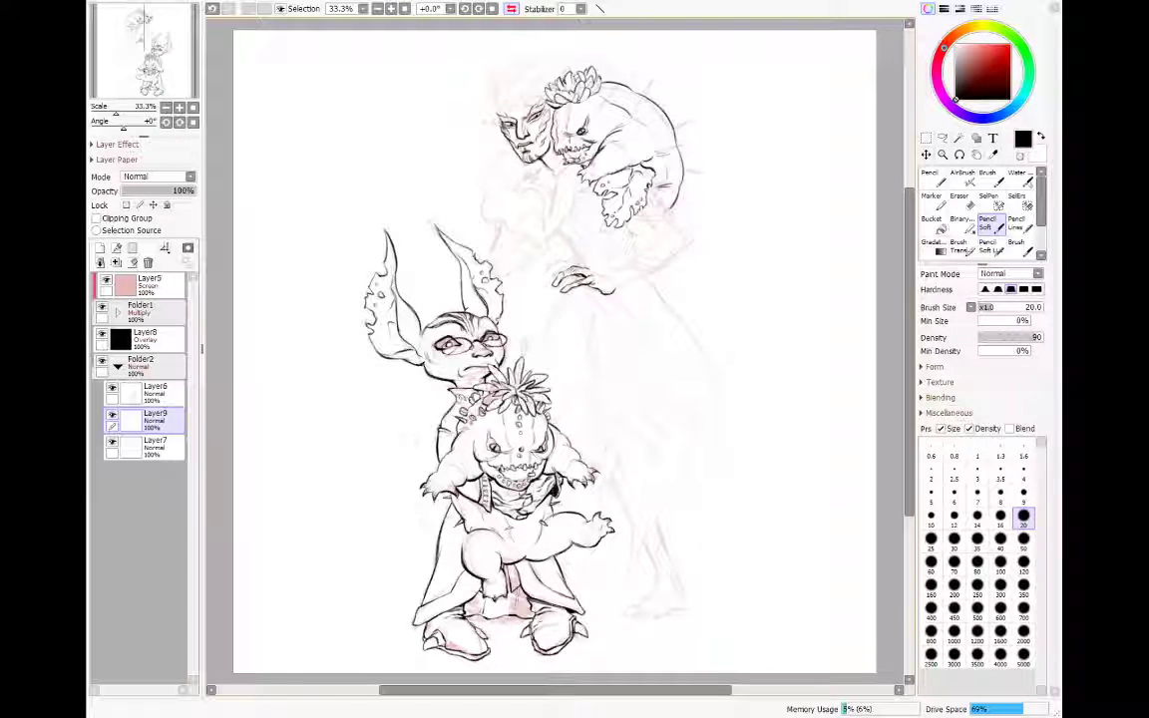
key("e")
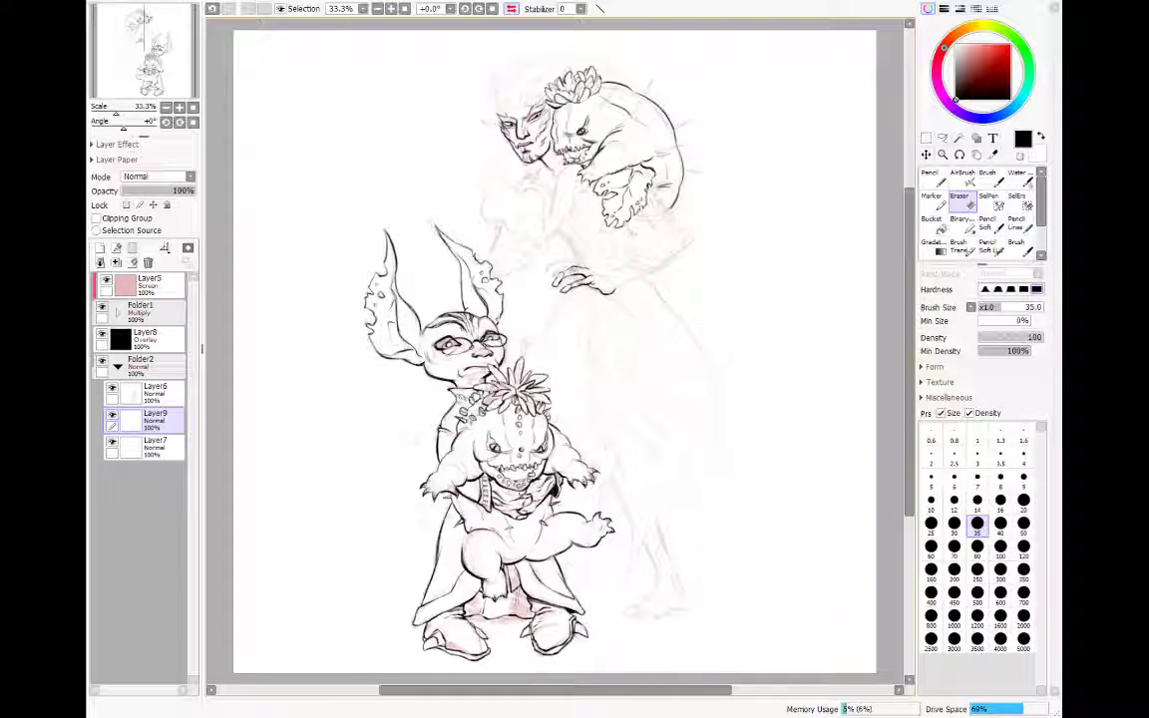
key("n")
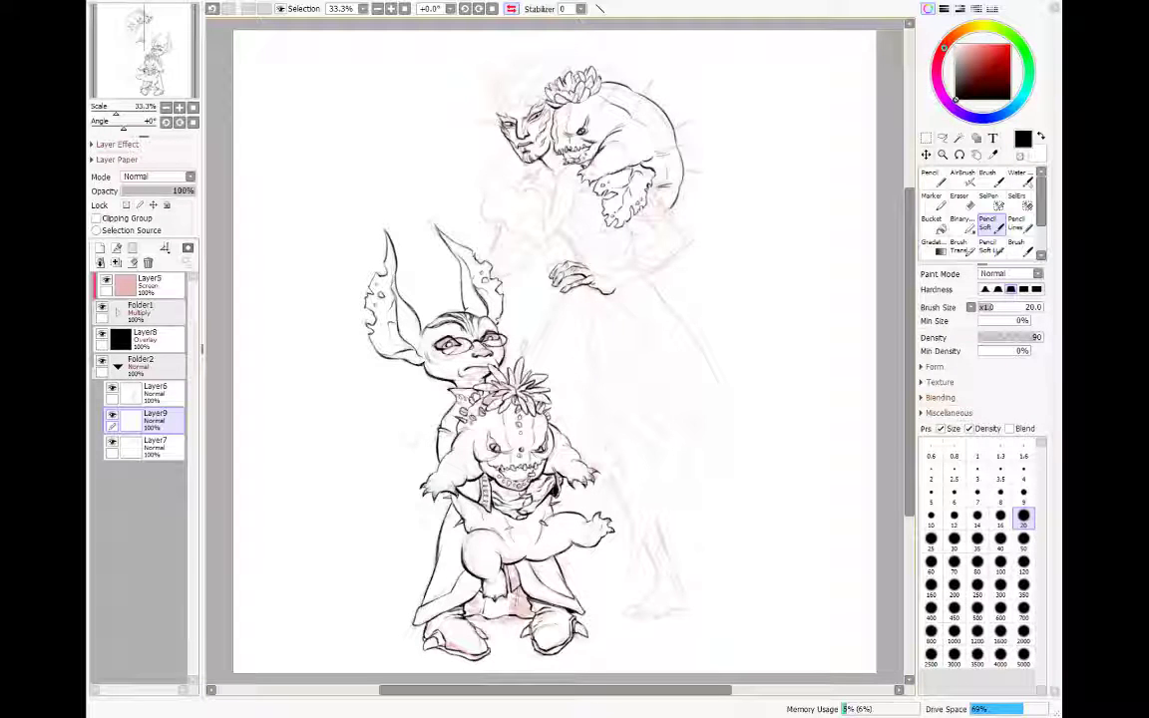
Step: Ink the tall figure's sinewy forearm and pointed elbow under the cactus creature, checking the drawing in both view orientations
key("h")
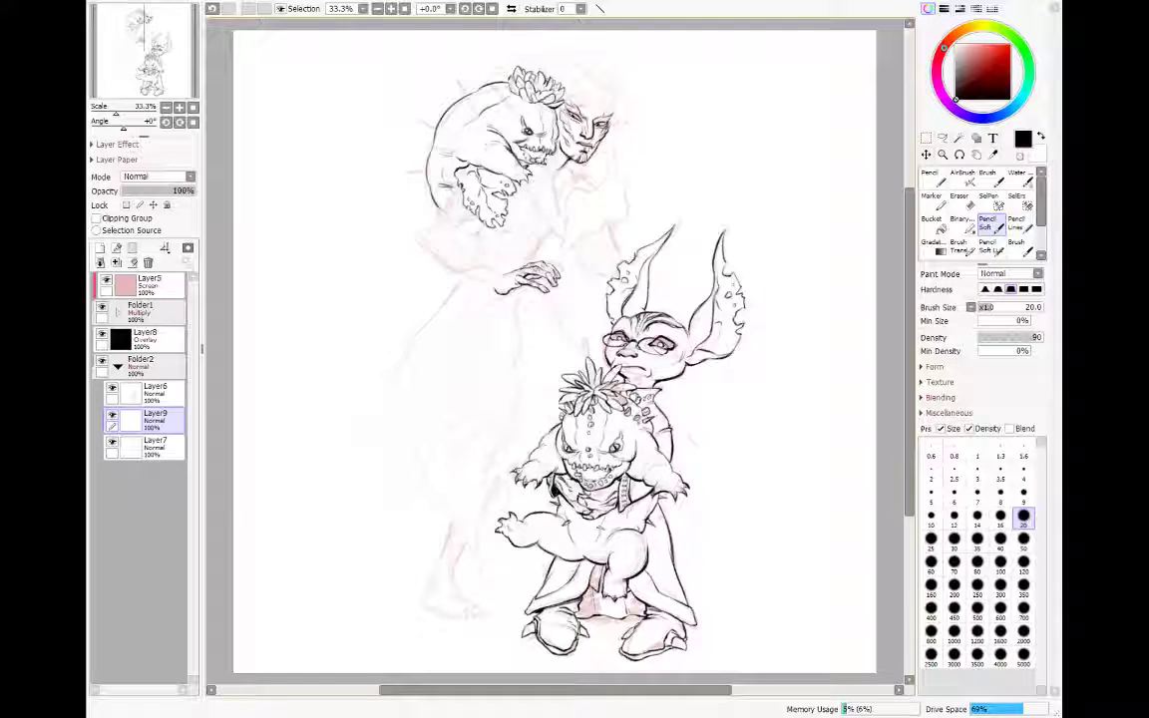
key("h")
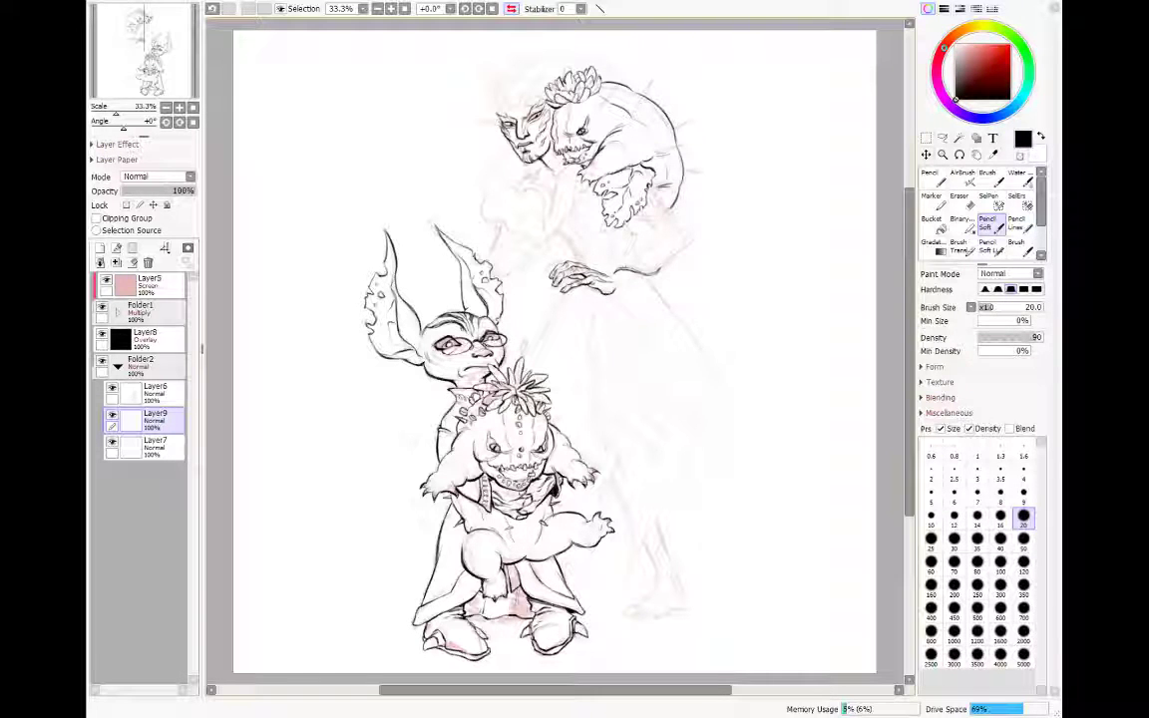
left_click_drag(628, 266, 680, 257)
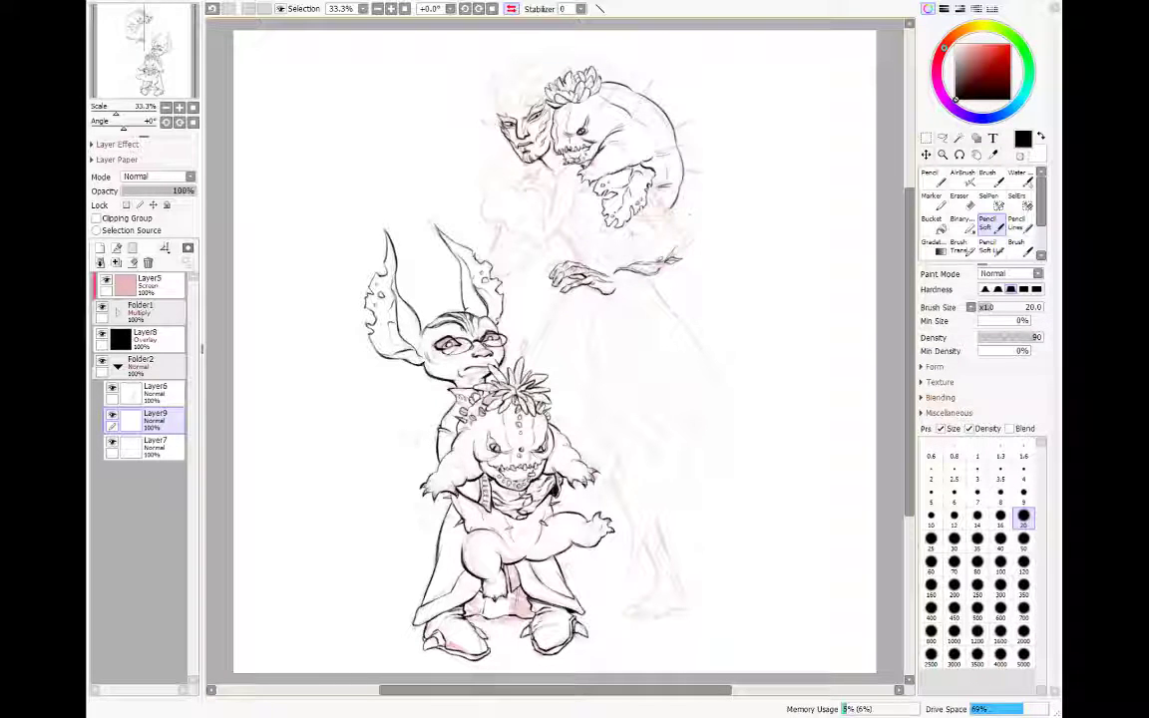
left_click_drag(610, 200, 575, 196)
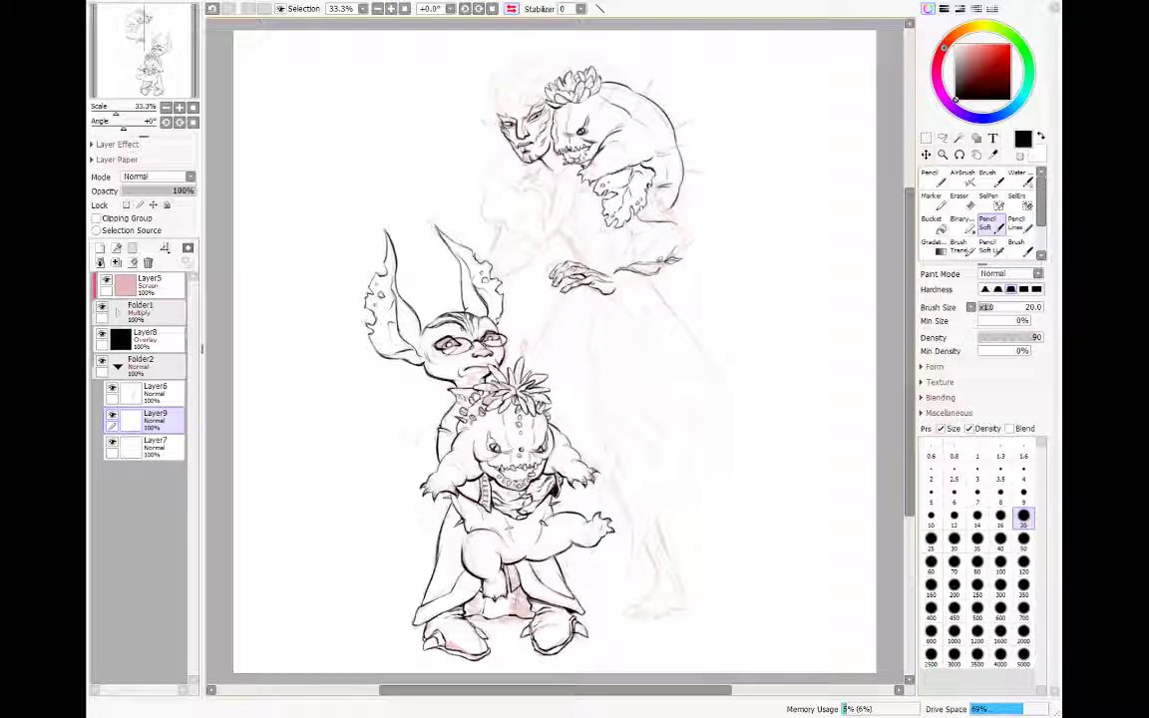
left_click_drag(640, 217, 676, 222)
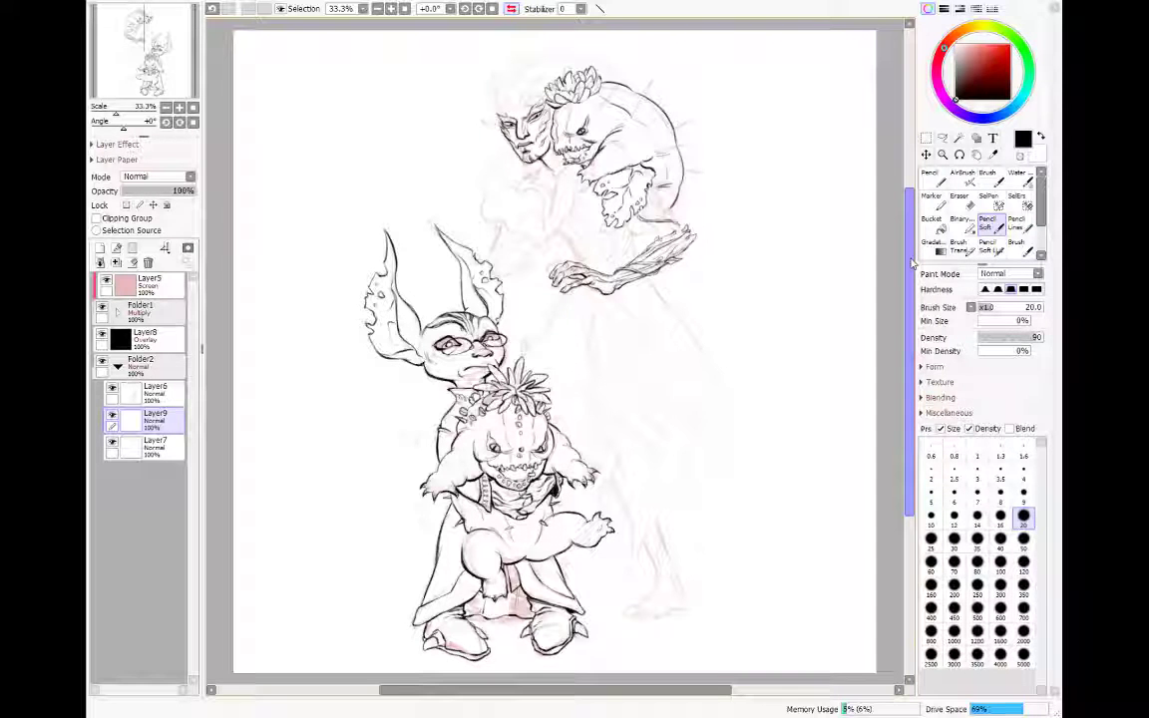
key("h")
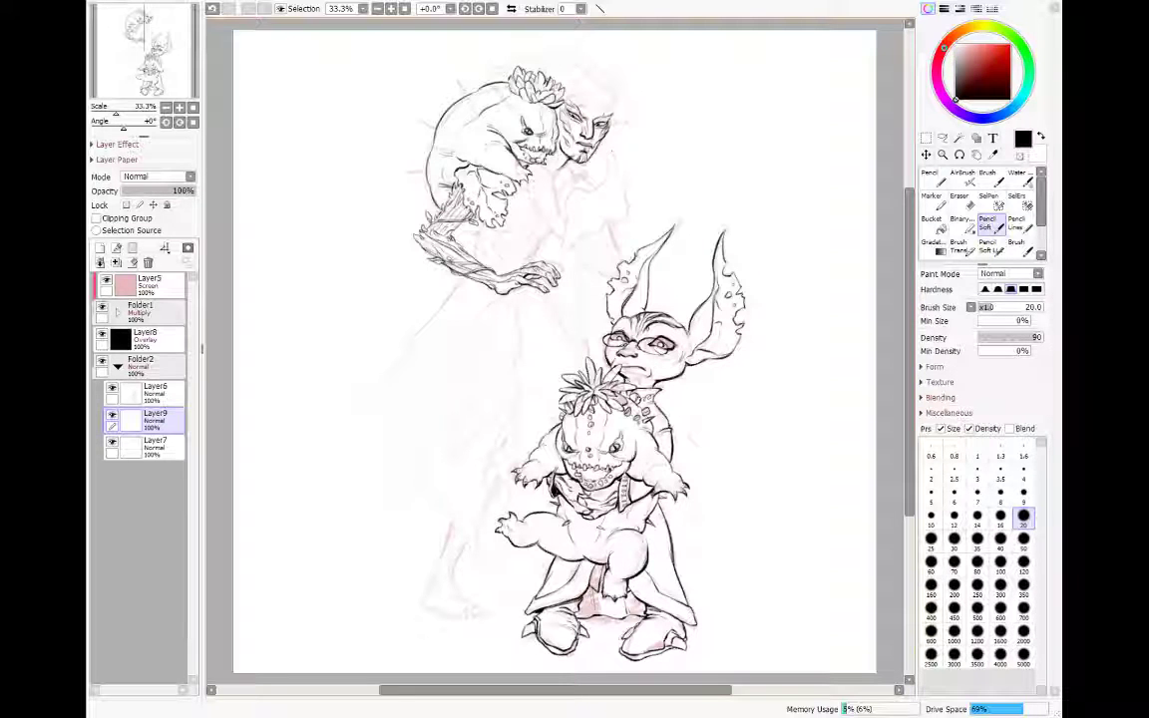
Step: Ink the ragged leaf garment on the tall figure's chest and the leafy tufts around its waist and forearm
mouse_move(617, 156)
left_mouse_down()
mouse_move(616, 179)
mouse_move(595, 203)
mouse_move(573, 202)
mouse_move(565, 229)
left_mouse_up()
mouse_move(503, 208)
left_mouse_down()
mouse_move(521, 229)
mouse_move(562, 196)
mouse_move(564, 180)
left_mouse_up()
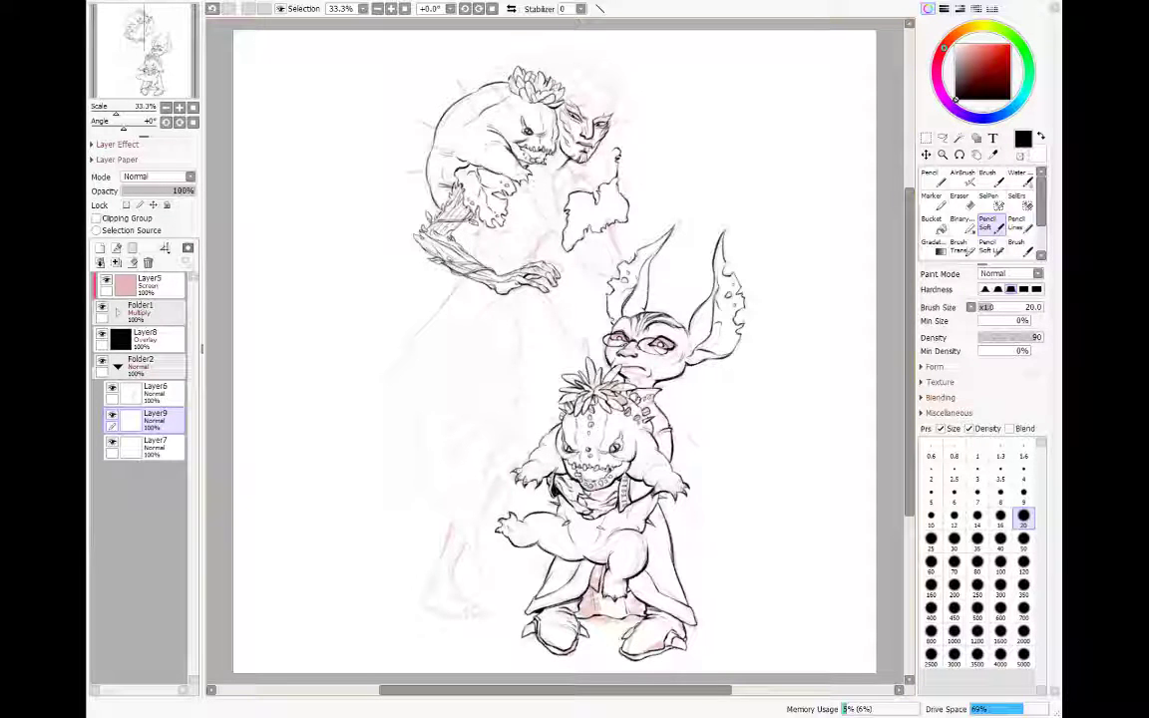
left_click_drag(557, 163, 529, 193)
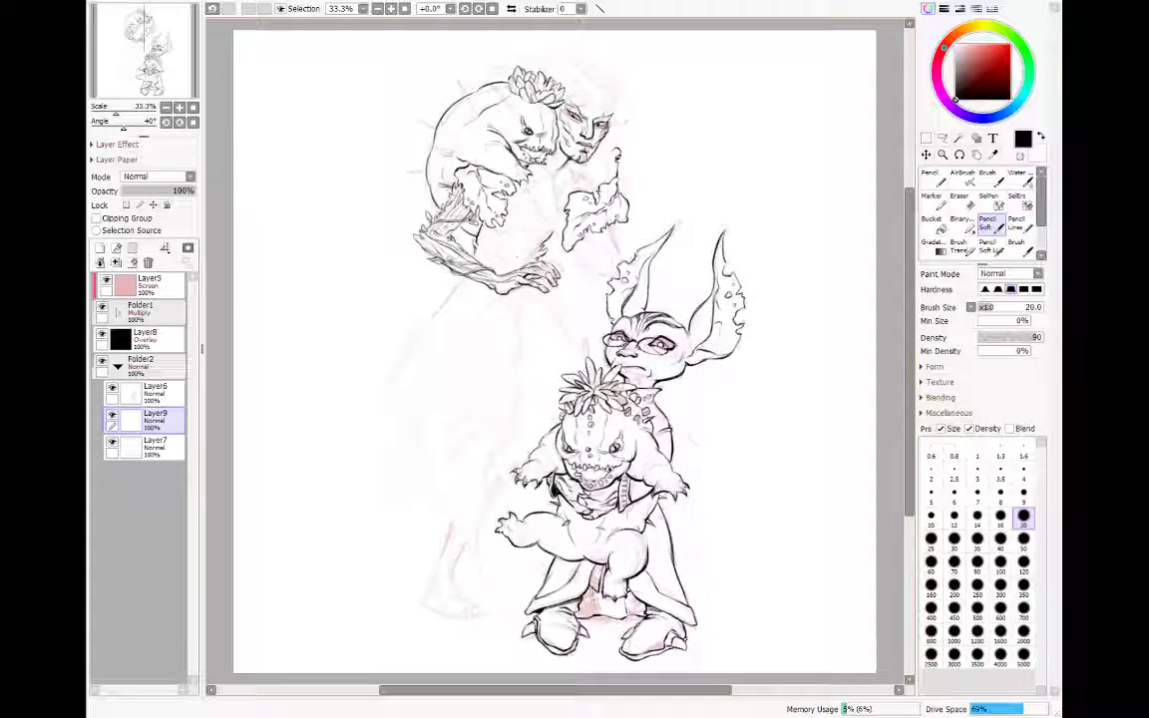
mouse_move(465, 228)
left_mouse_down()
mouse_move(447, 221)
mouse_move(450, 237)
mouse_move(433, 224)
left_mouse_up()
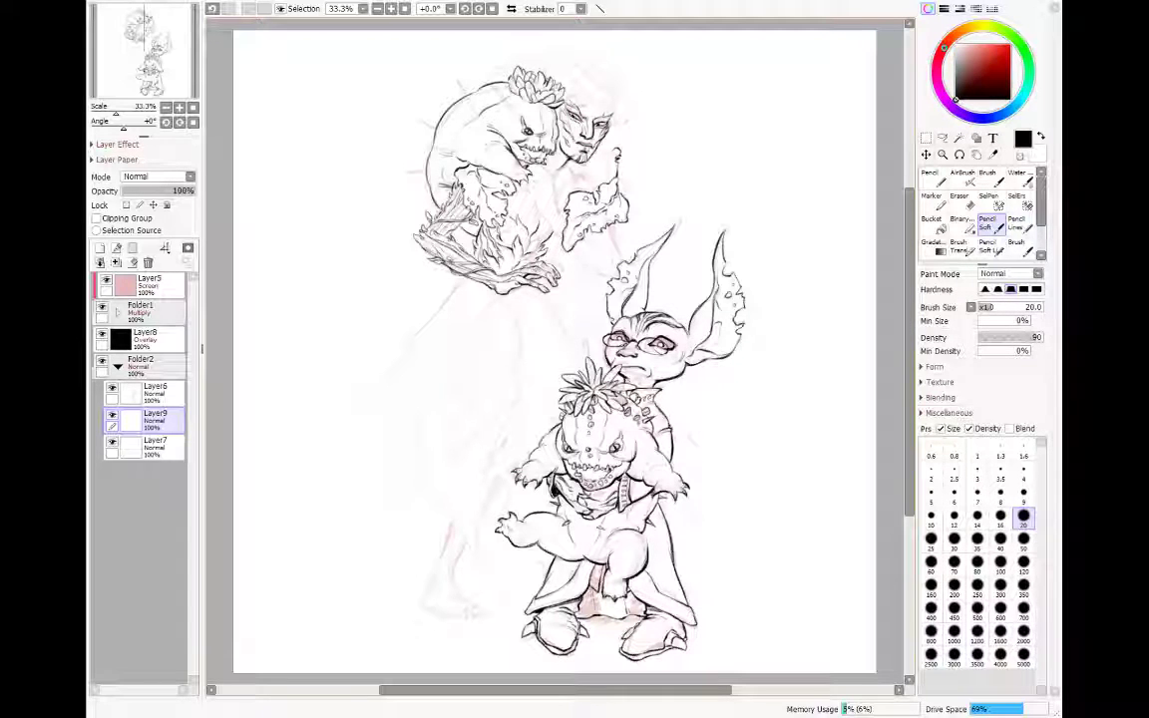
left_click_drag(482, 285, 451, 295)
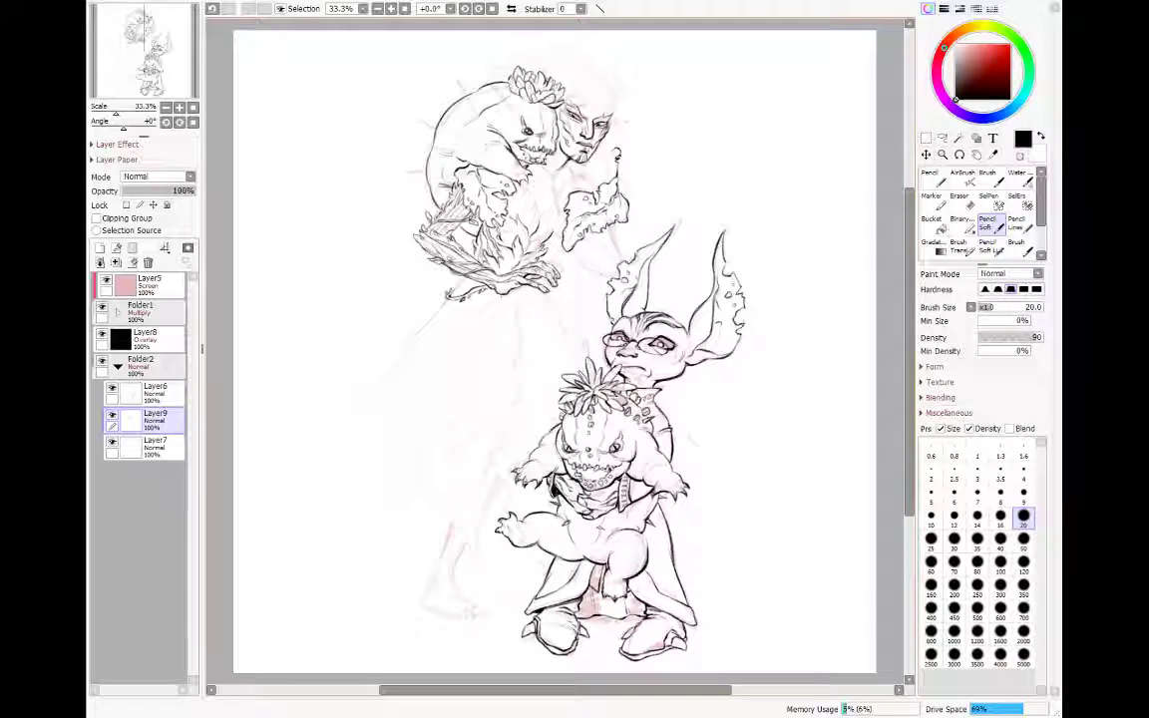
Step: Ink the long pointed leaf strands fanning out below the tall figure's waist and transfer the lines down to Layer7
left_click_drag(502, 296, 422, 394)
left_click_drag(453, 354, 443, 366)
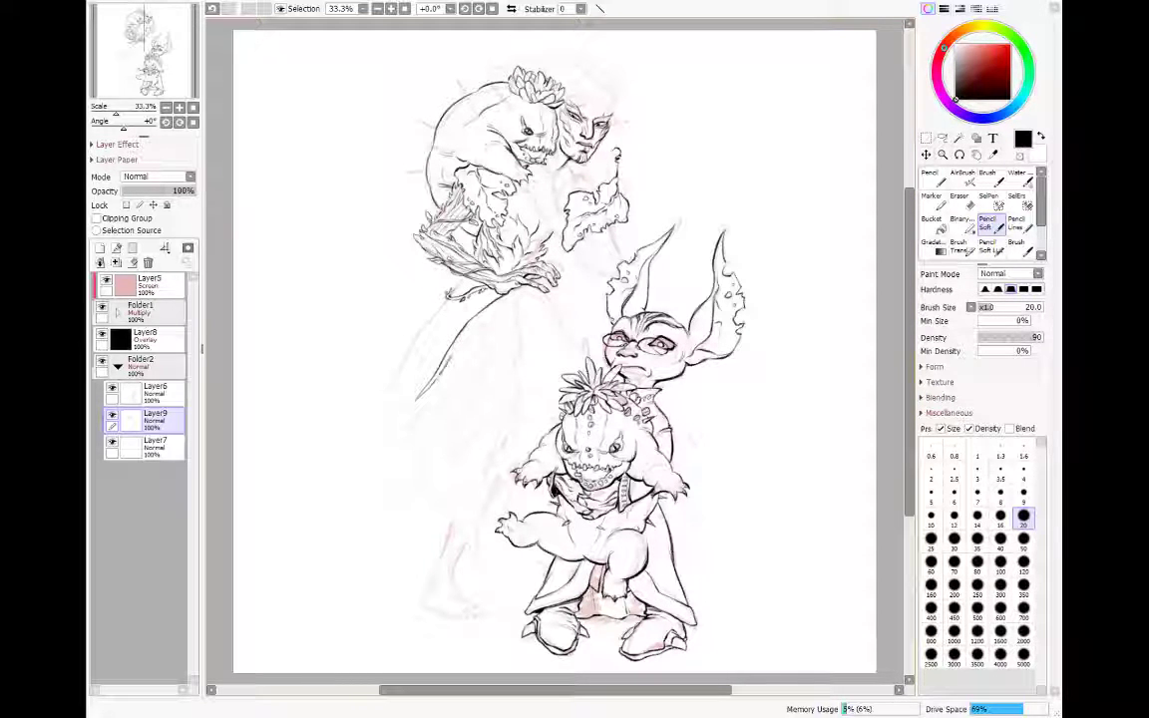
left_click_drag(494, 323, 401, 449)
left_click_drag(384, 379, 447, 304)
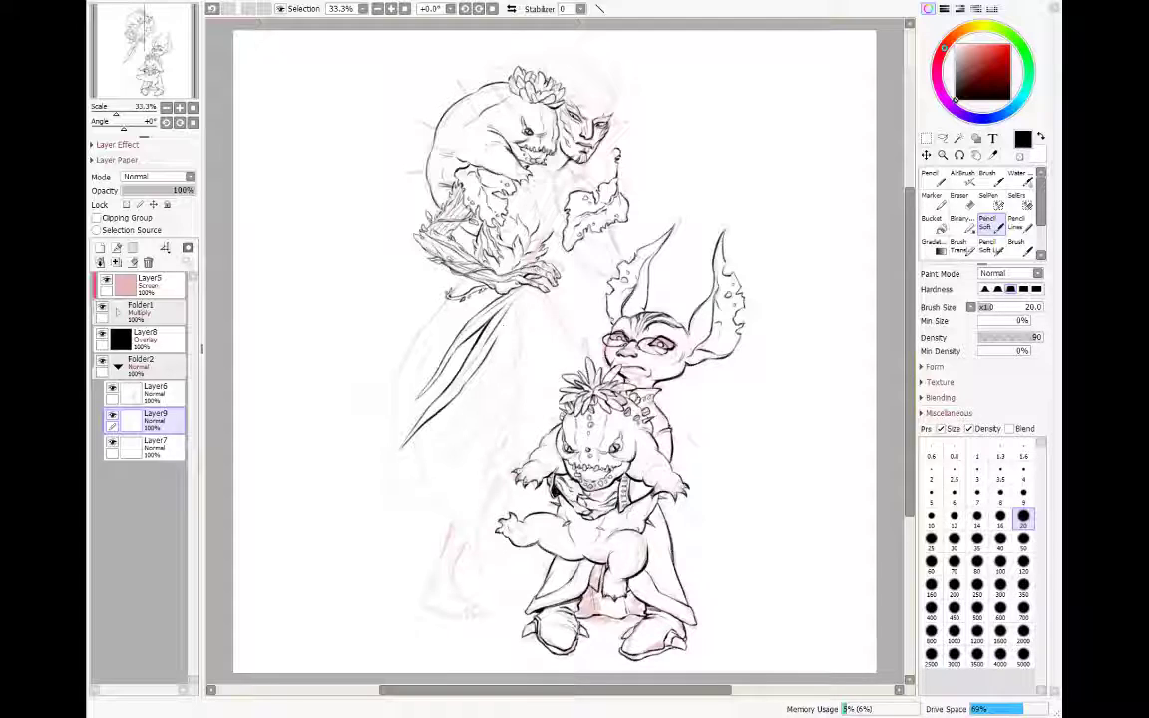
left_click_drag(516, 307, 436, 499)
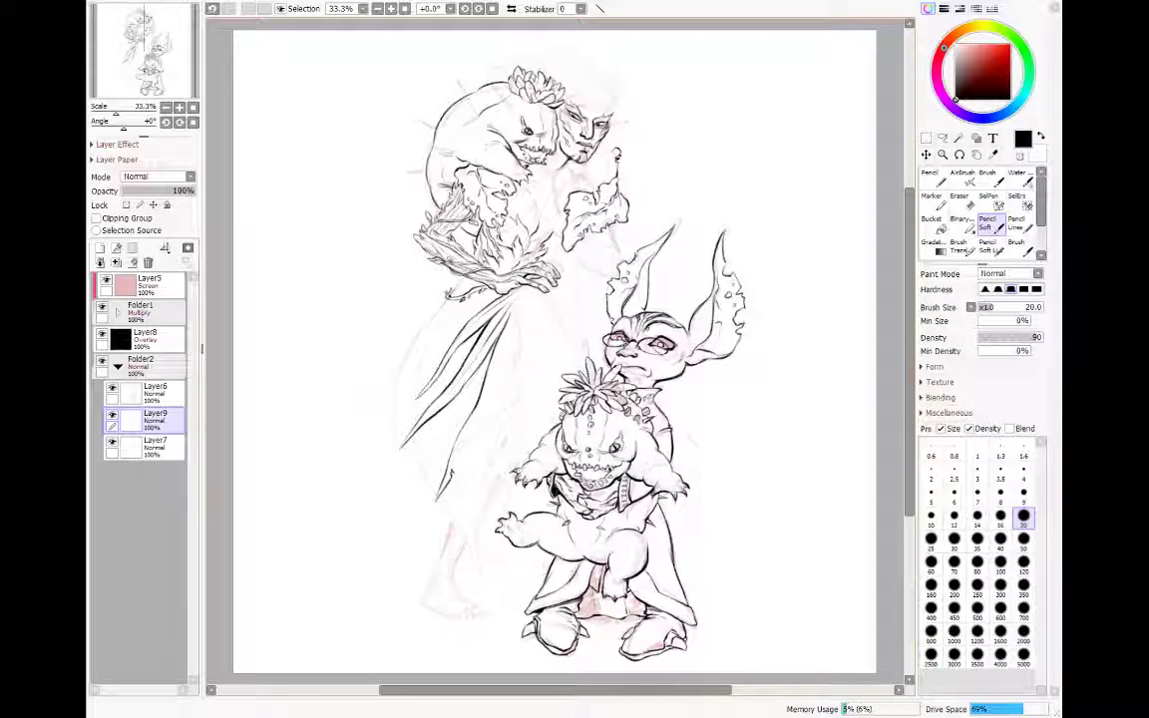
left_click_drag(487, 409, 453, 468)
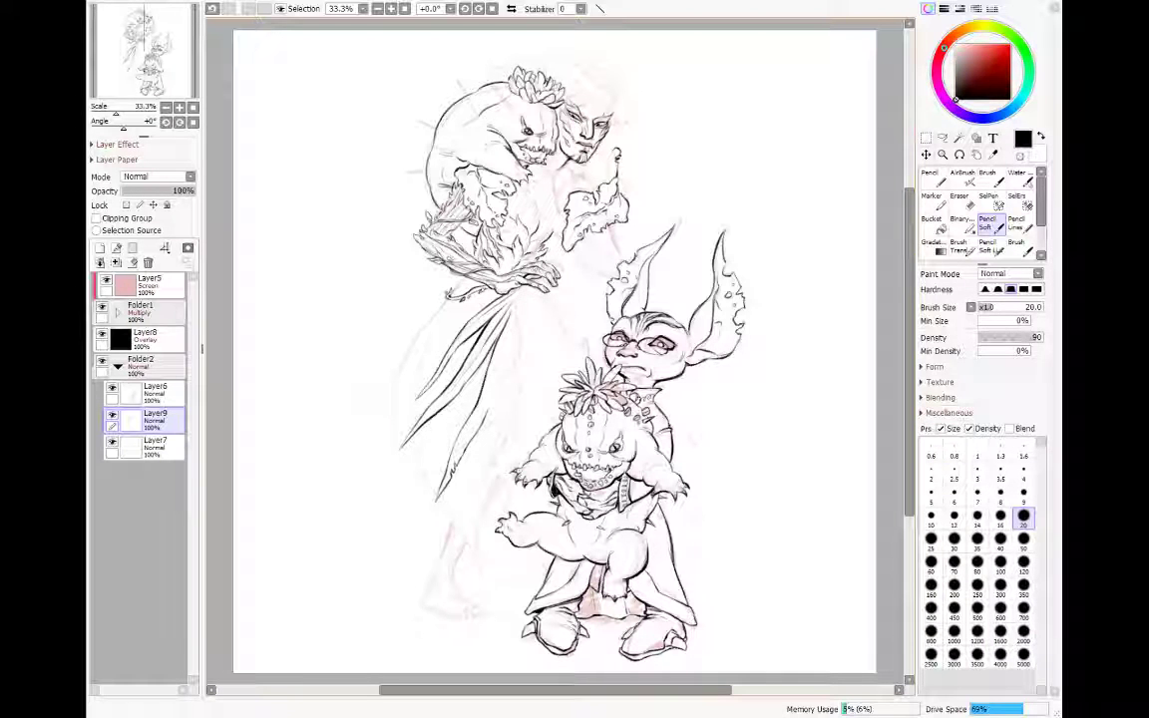
left_click_drag(440, 368, 456, 288)
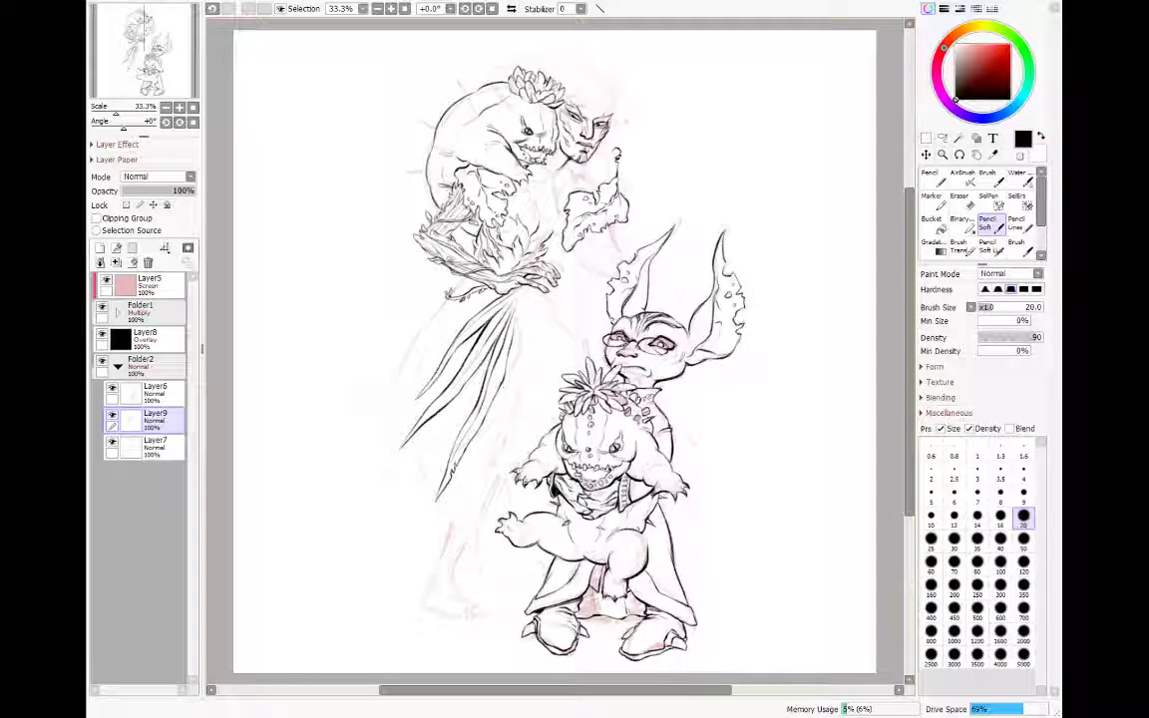
mouse_move(446, 365)
left_mouse_down()
mouse_move(425, 423)
mouse_move(458, 351)
left_mouse_up()
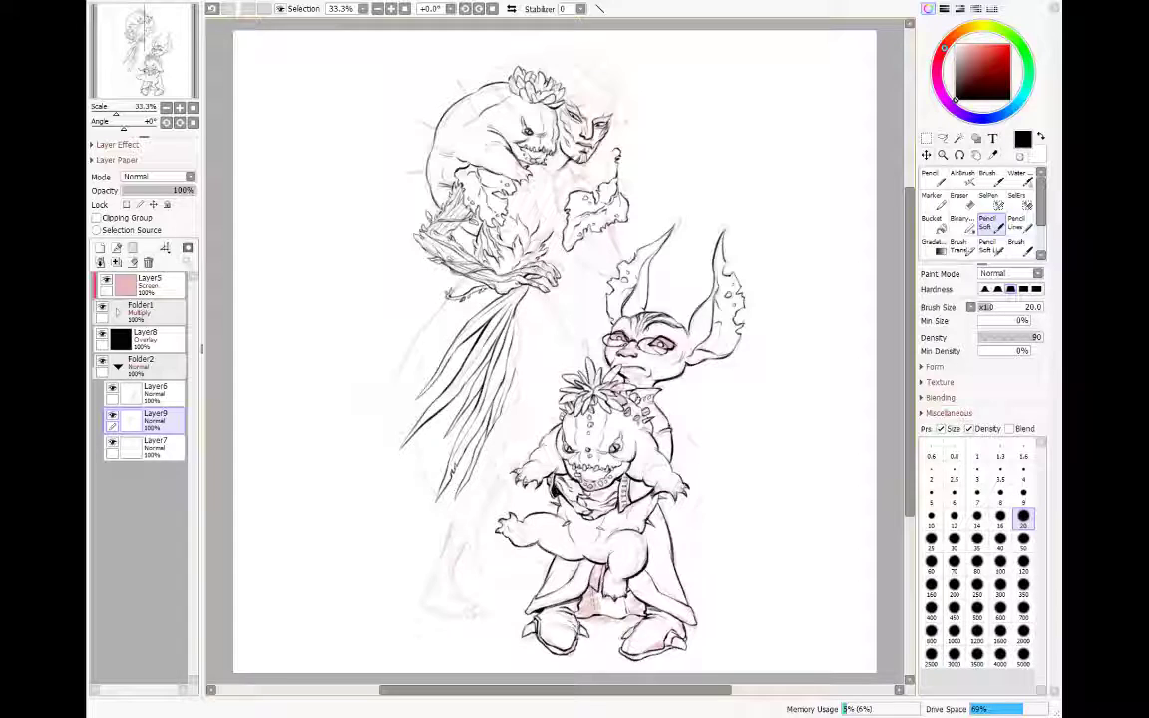
key("ctrl+z")
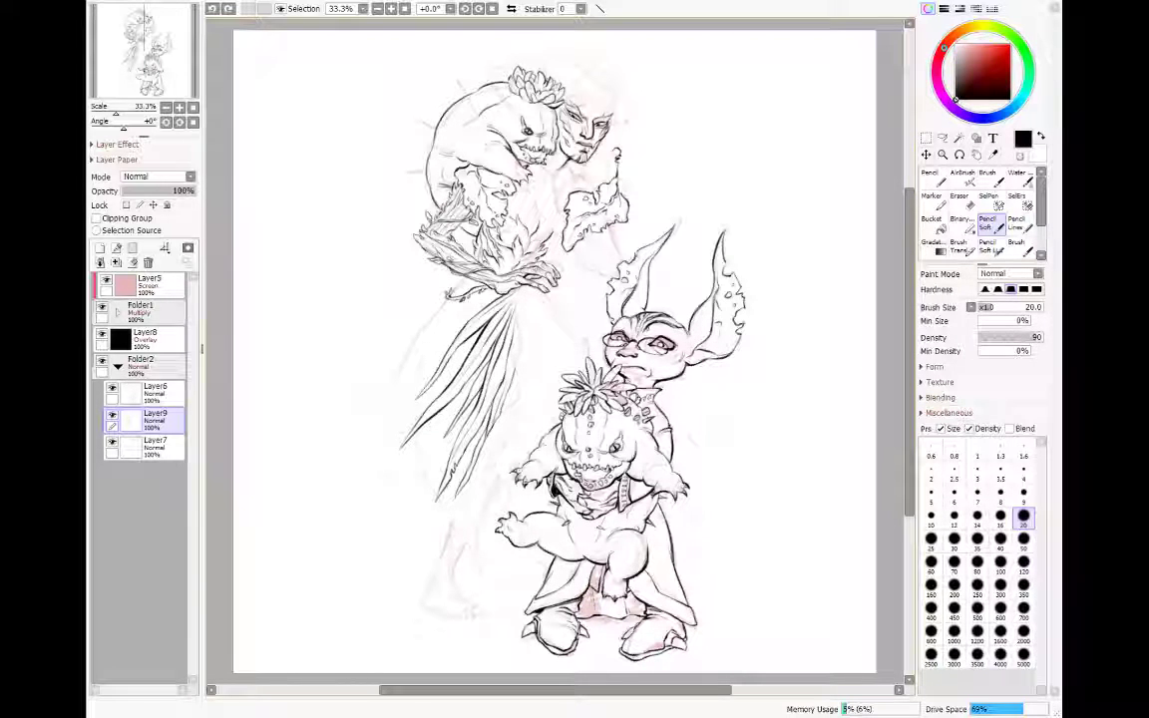
left_click(99, 261)
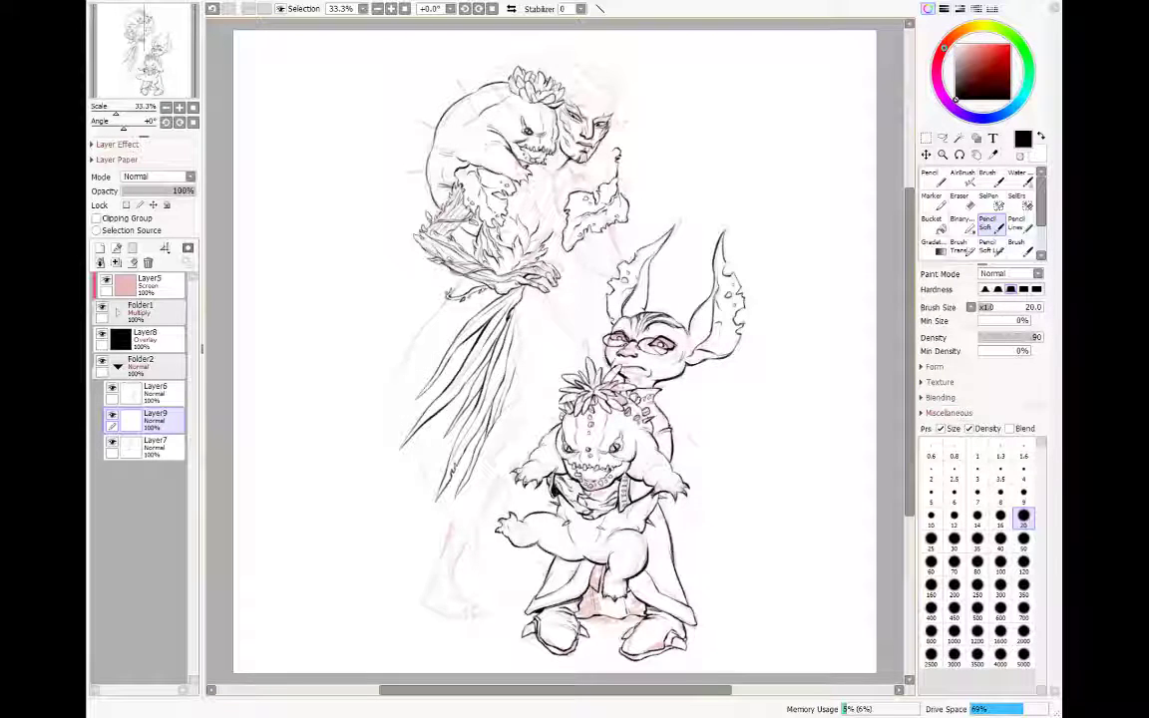
Step: Ink the ragged front leaf panels running down behind the small creature and clean up overlapping lines with the Eraser on Layer7
mouse_move(517, 361)
left_mouse_down()
mouse_move(545, 401)
mouse_move(573, 357)
mouse_move(558, 310)
left_mouse_up()
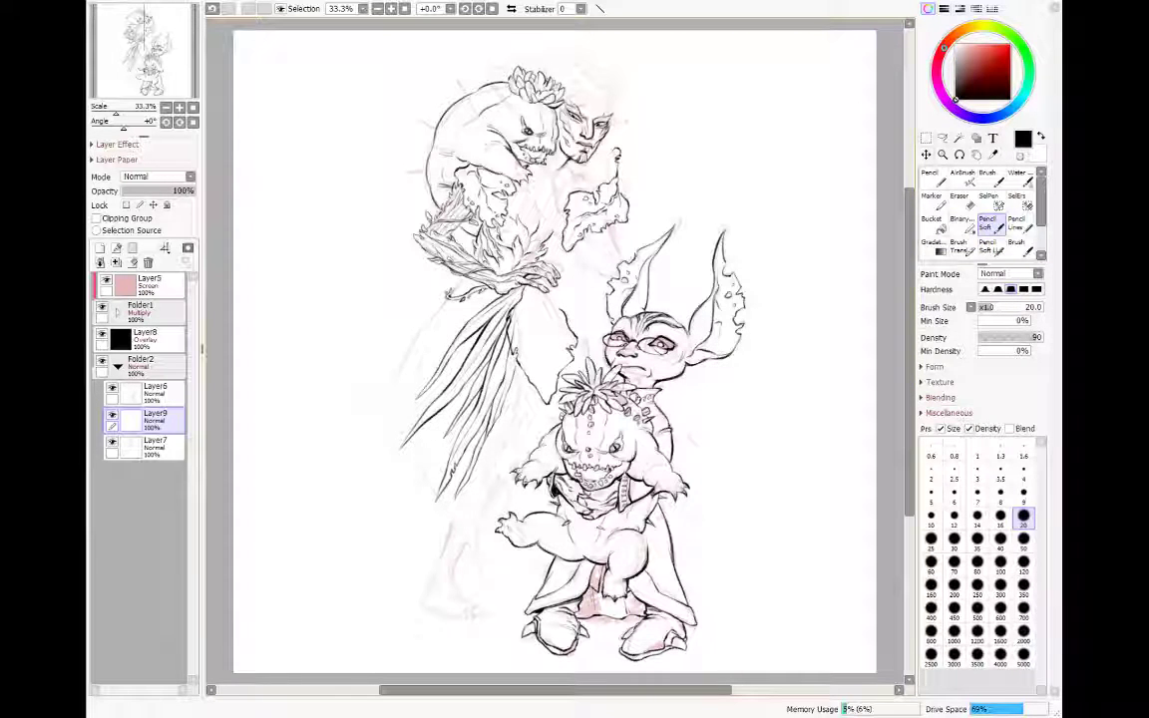
left_click_drag(544, 329, 552, 401)
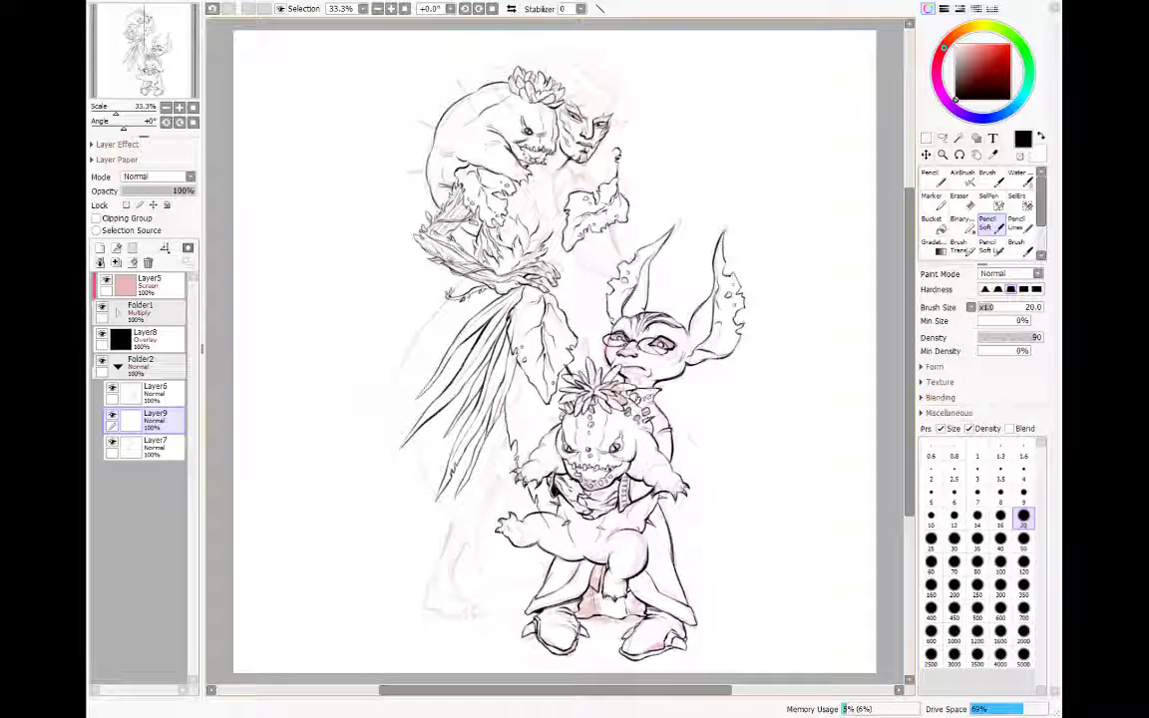
key("ctrl+z")
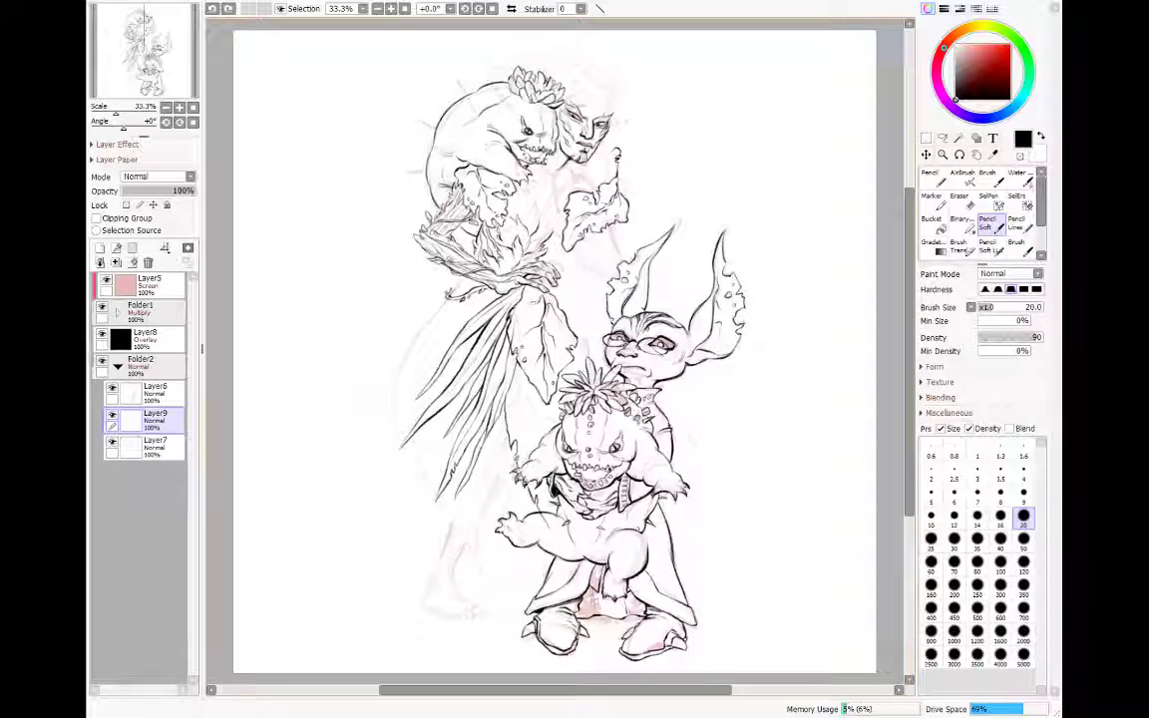
key("ctrl+y")
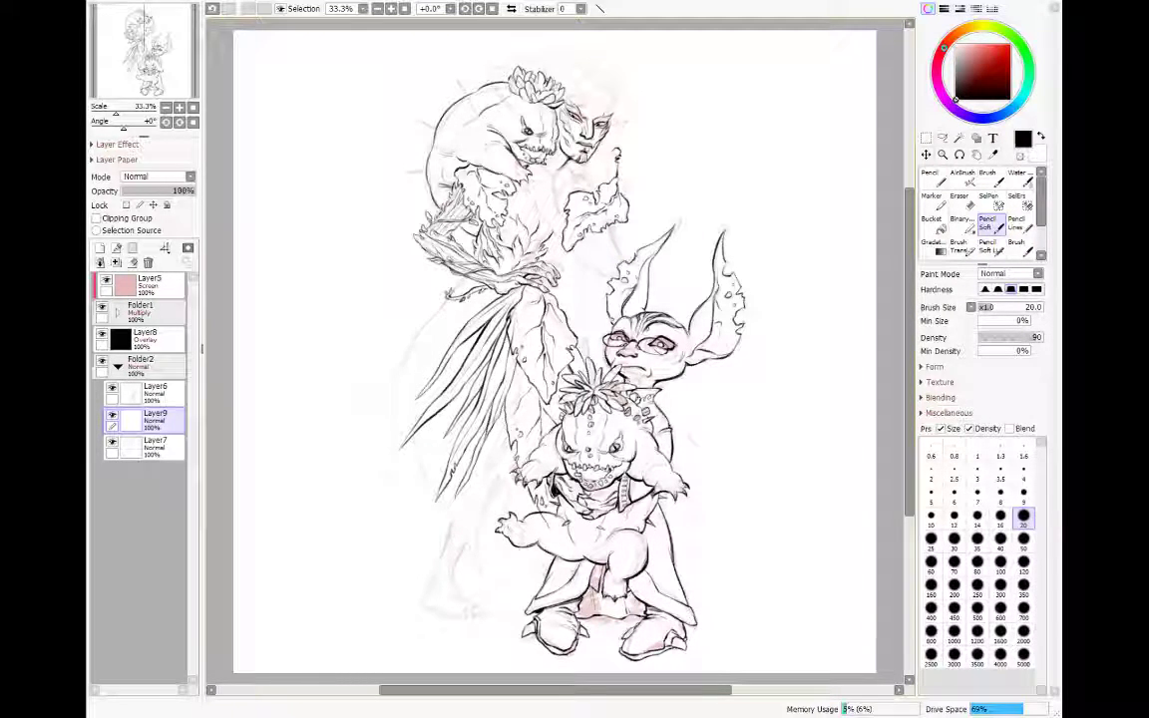
key("e")
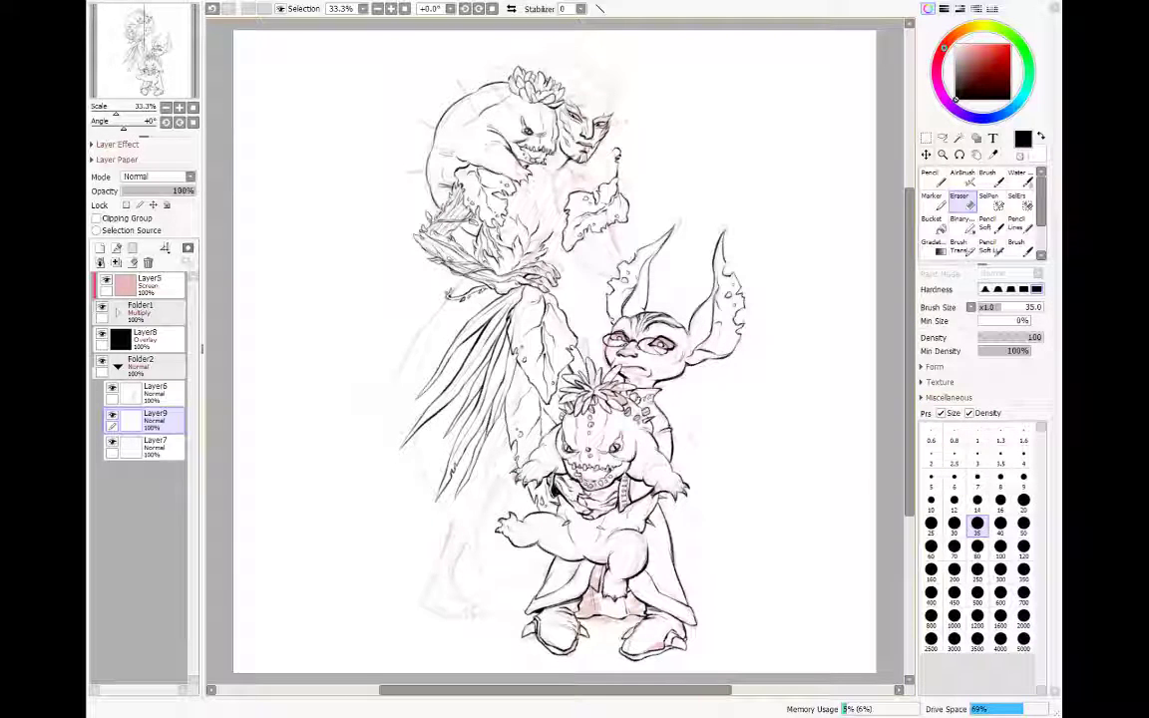
left_click(150, 447)
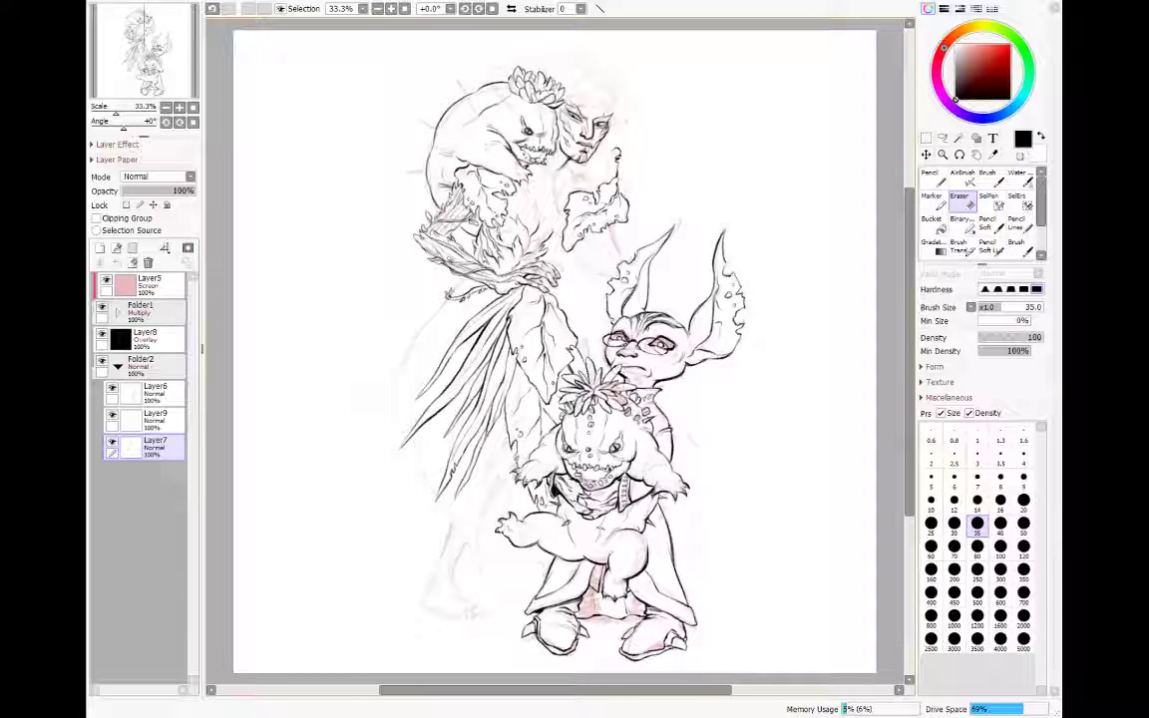
Step: Ink the outer strands of the leaf skirt on Layer9 with the soft pencil, extending them to long pointed tips
key("n")
left_click(145, 419)
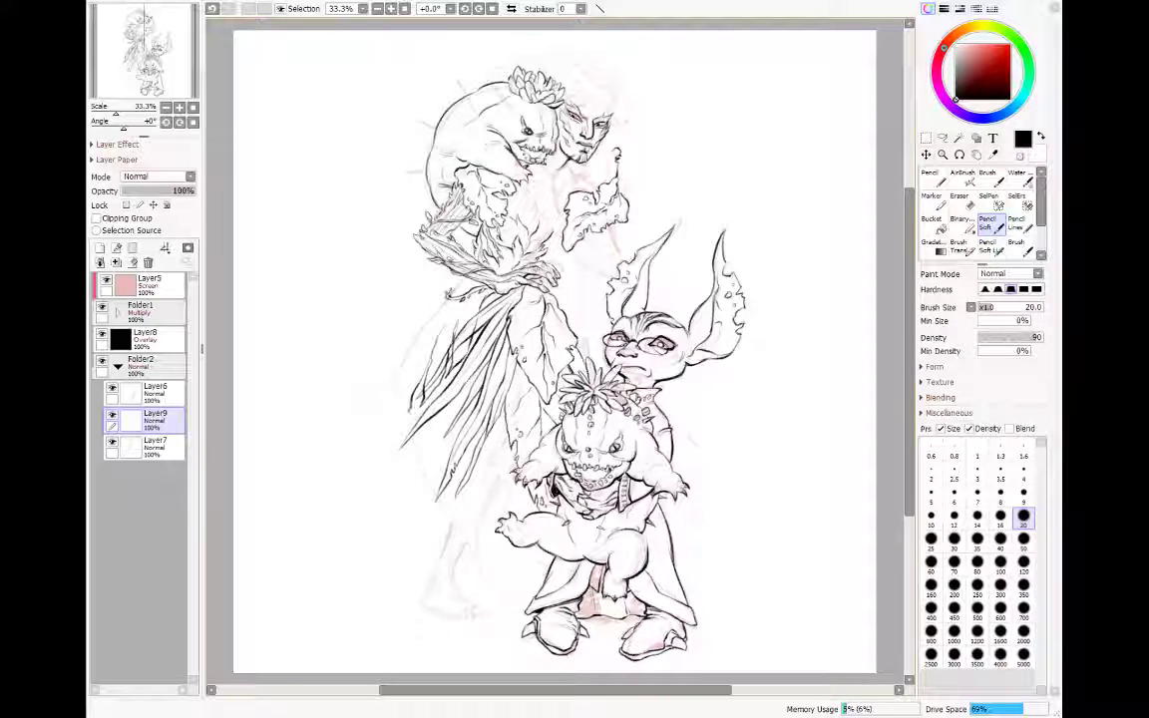
mouse_move(372, 365)
left_mouse_down()
mouse_move(365, 373)
mouse_move(362, 352)
left_mouse_up()
left_click_drag(381, 310, 373, 319)
mouse_move(407, 395)
left_mouse_down()
mouse_move(381, 486)
mouse_move(397, 443)
left_mouse_up()
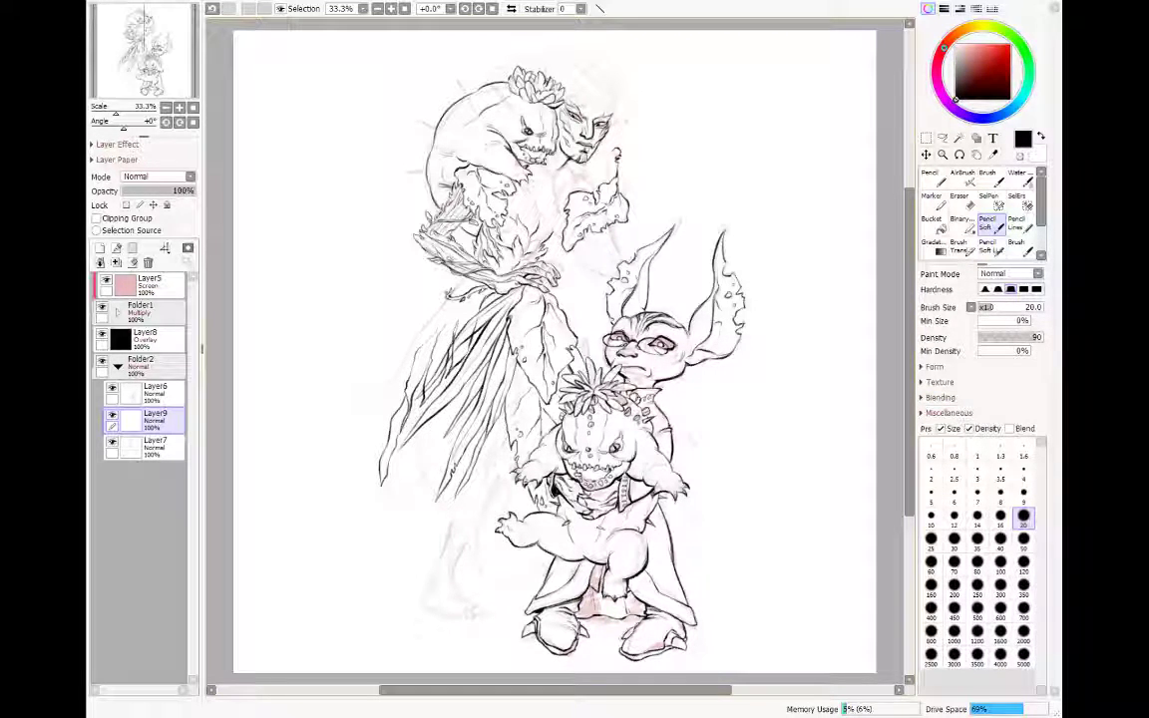
left_click_drag(391, 496, 403, 517)
left_click_drag(364, 382, 352, 446)
mouse_move(397, 498)
left_mouse_down()
mouse_move(407, 519)
mouse_move(410, 462)
mouse_move(409, 511)
left_mouse_up()
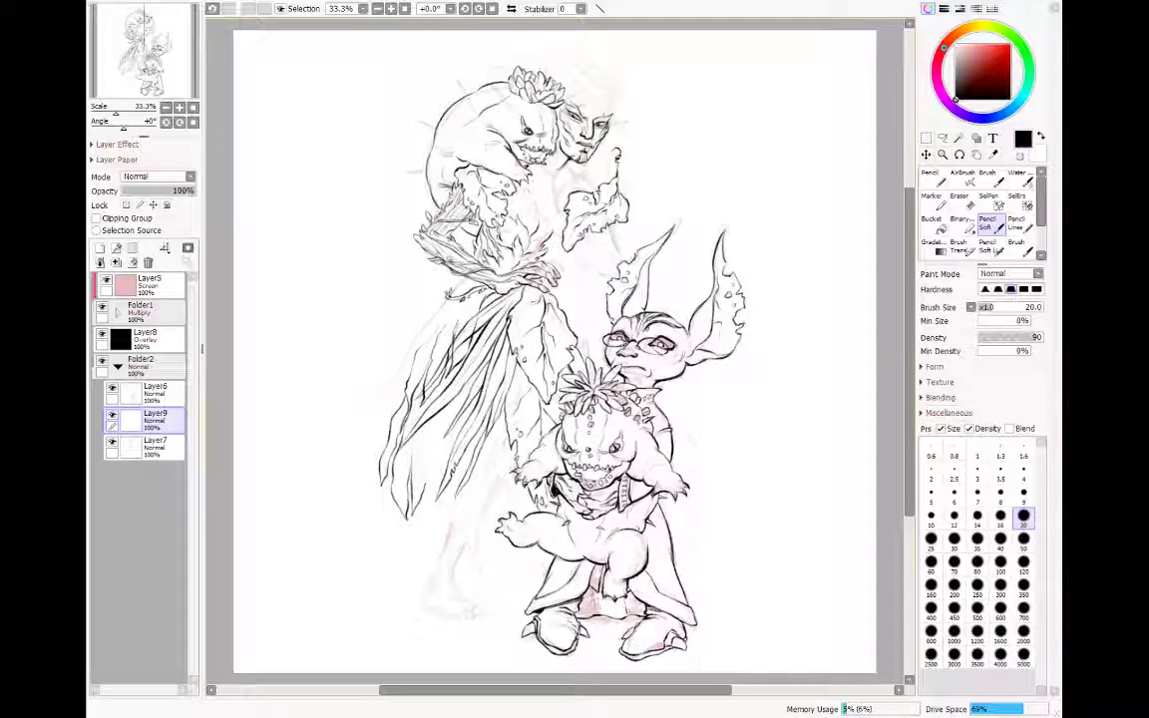
left_click_drag(379, 345, 368, 419)
left_click_drag(421, 449, 459, 529)
key("ctrl+z")
key("ctrl+z")
key("ctrl+z")
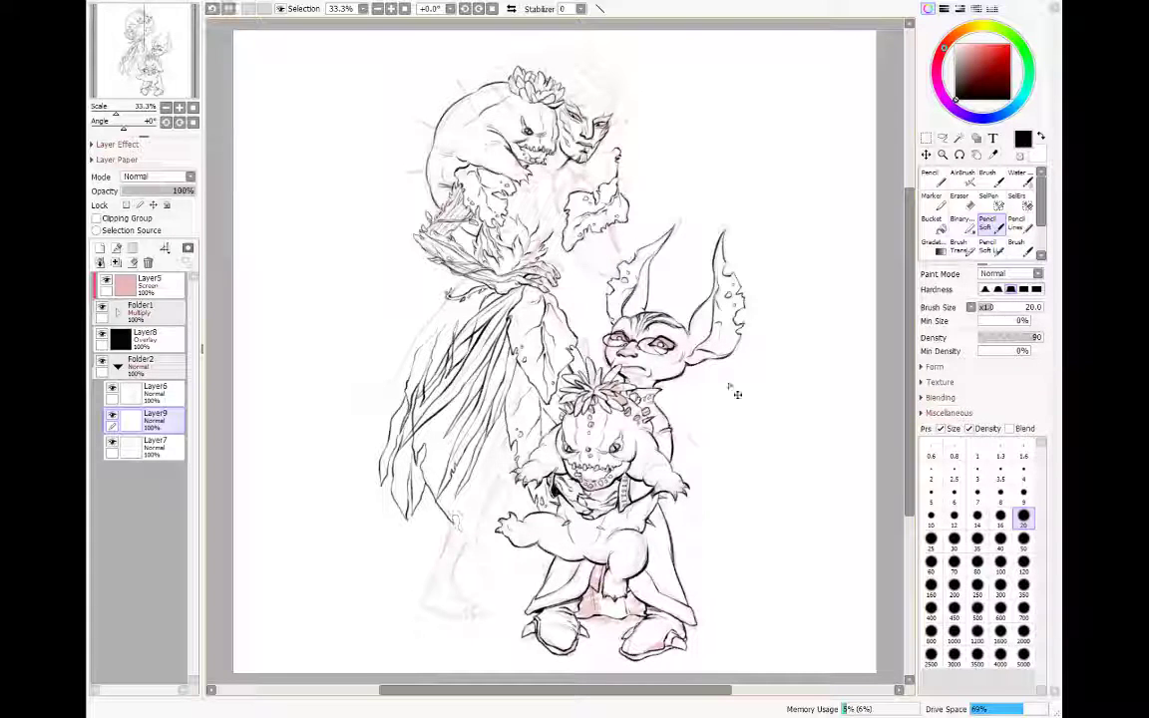
left_click_drag(373, 394, 373, 425)
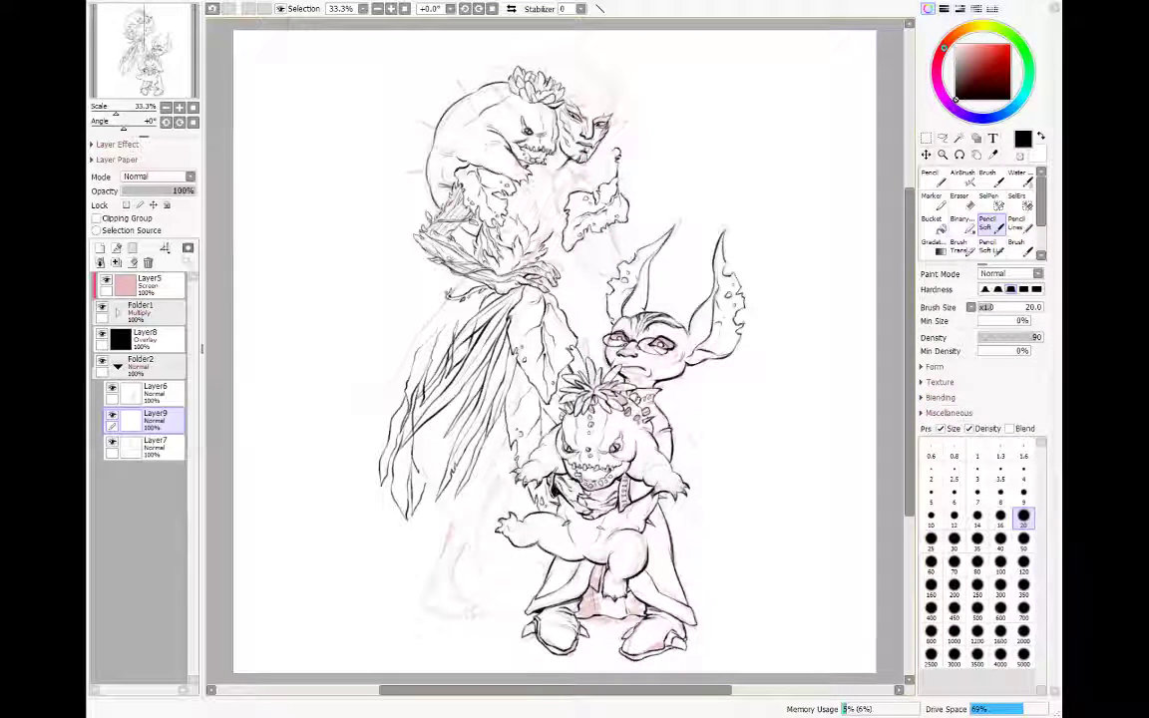
key("ctrl+z")
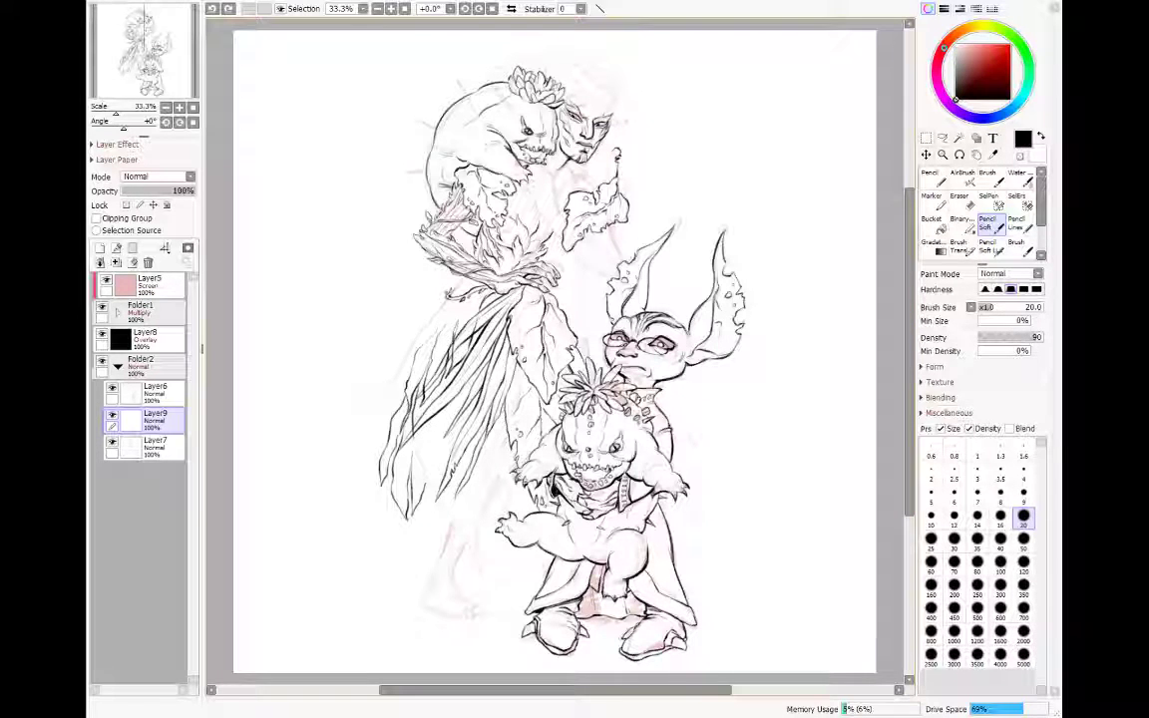
Step: Ink the torn hem and pointed front flap of the leaf skirt and clean up the overlapping lines with the Eraser on Layer7
left_click_drag(376, 396, 373, 425)
mouse_move(428, 467)
left_mouse_down()
mouse_move(421, 485)
mouse_move(433, 474)
left_mouse_up()
mouse_move(437, 493)
left_mouse_down()
mouse_move(484, 567)
mouse_move(484, 522)
mouse_move(443, 438)
mouse_move(454, 374)
left_mouse_up()
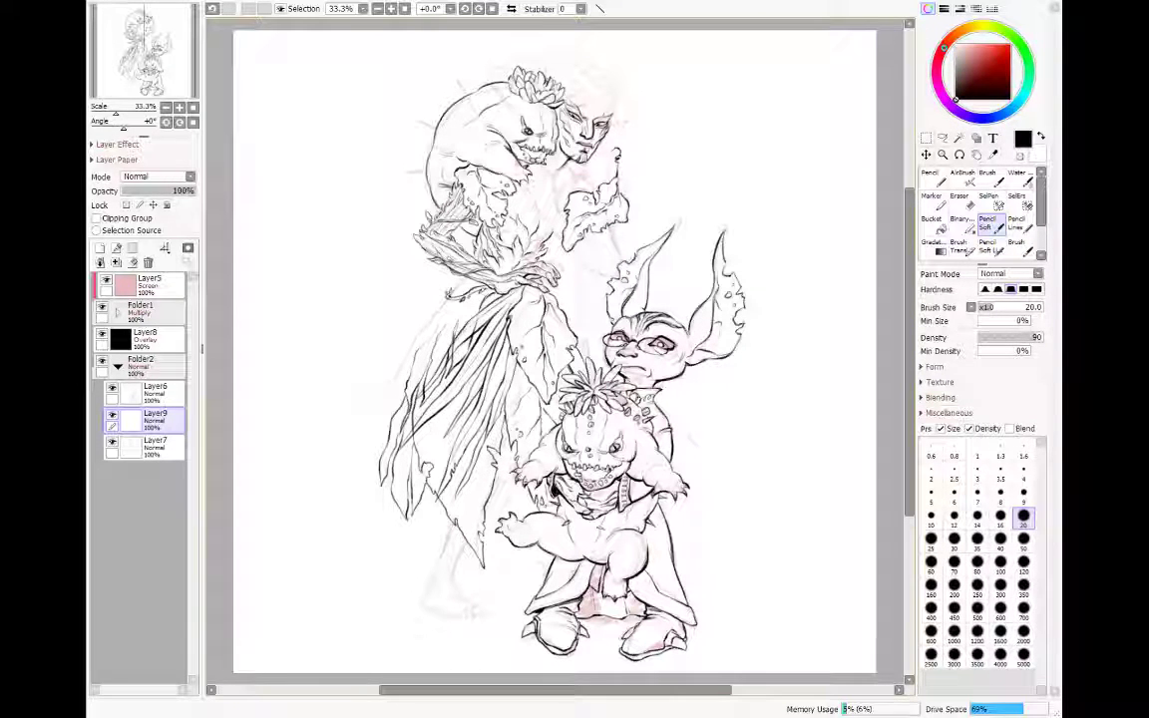
mouse_move(433, 443)
left_mouse_down()
mouse_move(440, 433)
mouse_move(426, 446)
mouse_move(425, 436)
left_mouse_up()
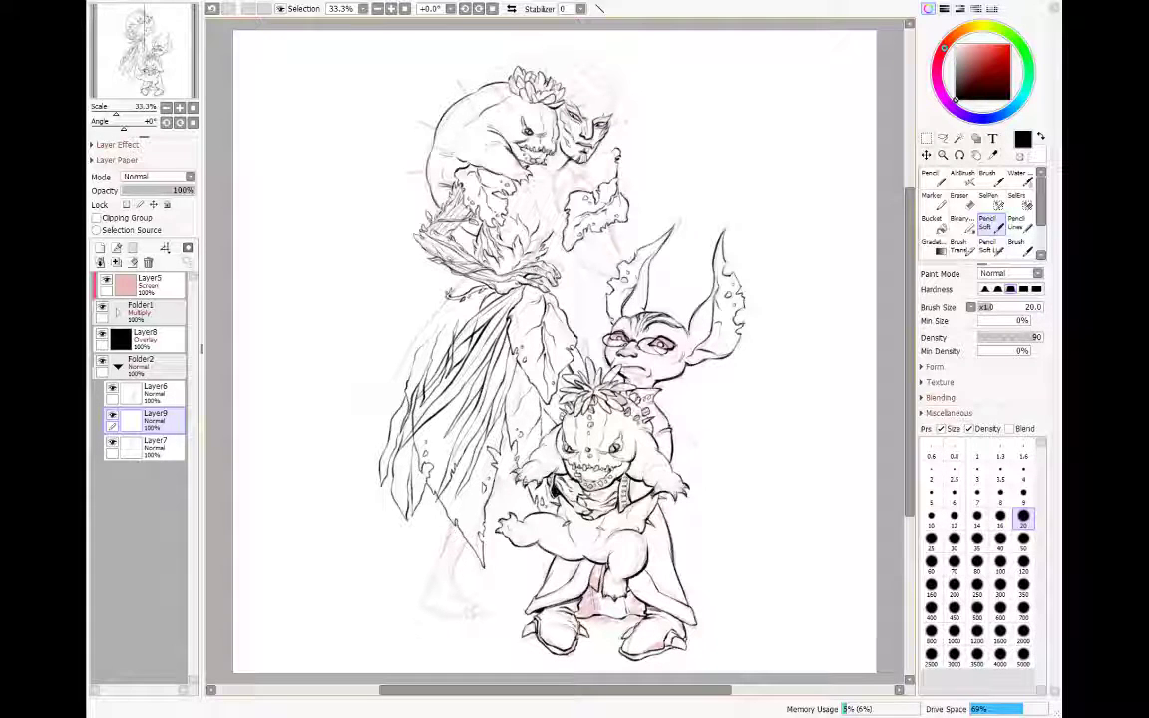
key("e")
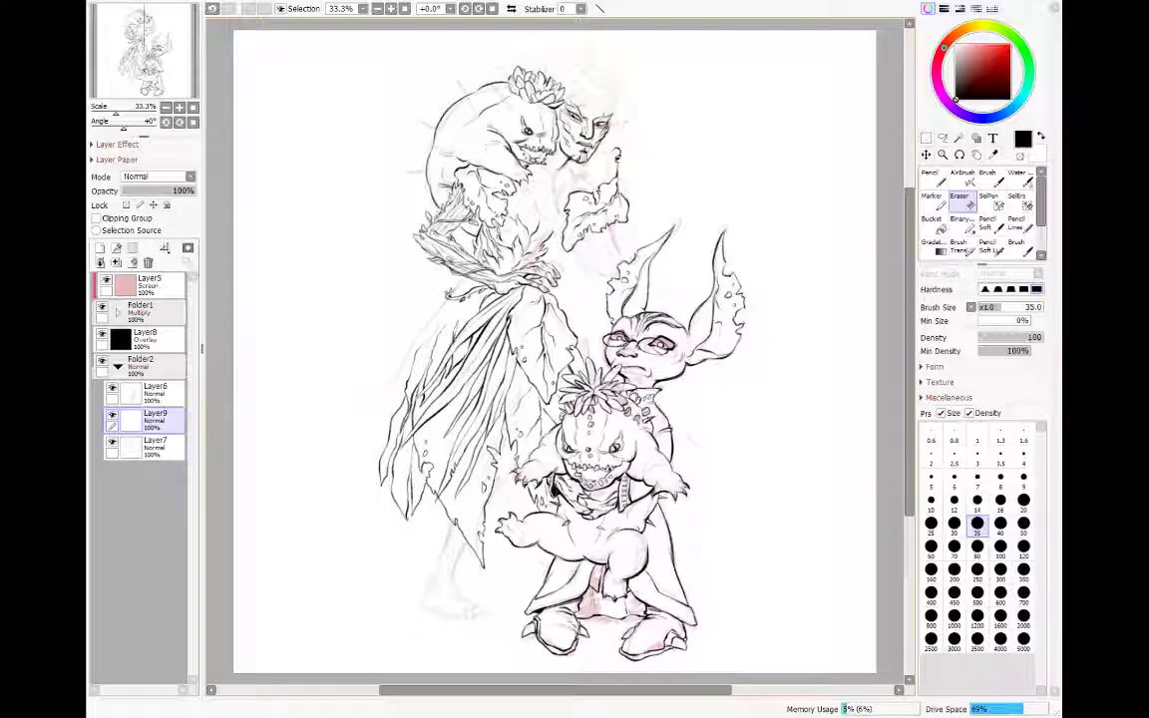
key("ctrl+z")
key("ctrl+y")
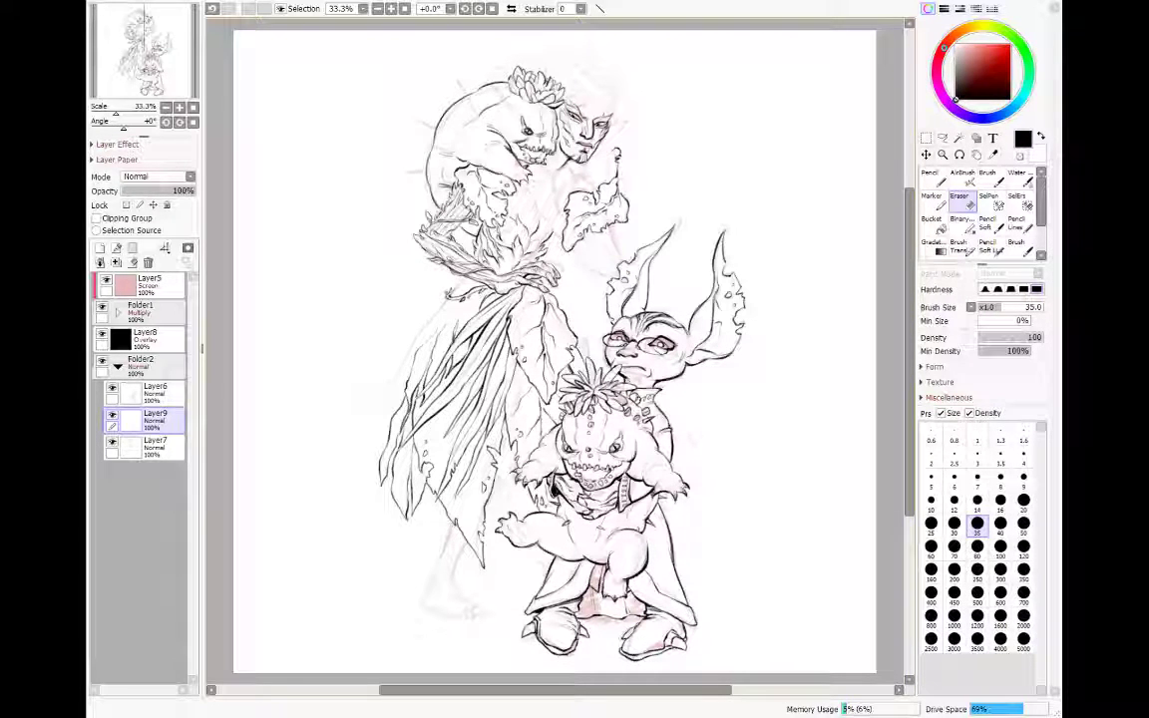
left_click(155, 447)
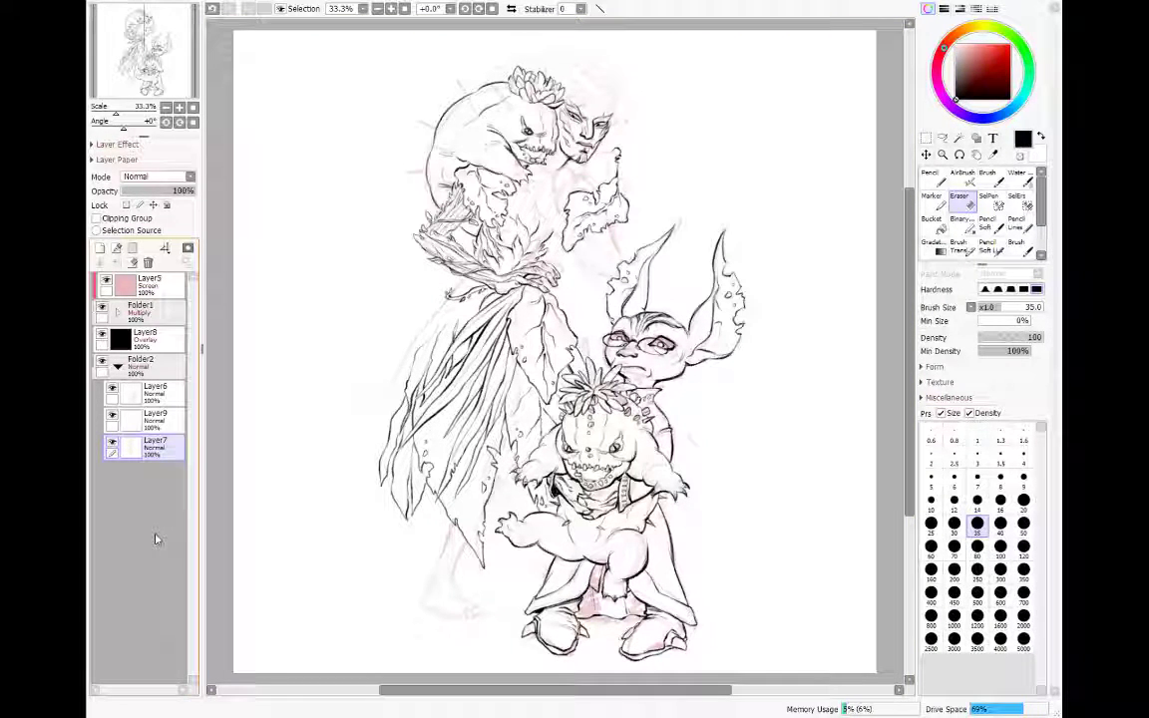
Step: Add fold and vein lines to the leaf skirt on Layer9 with the soft pencil
key("n")
left_click(160, 420)
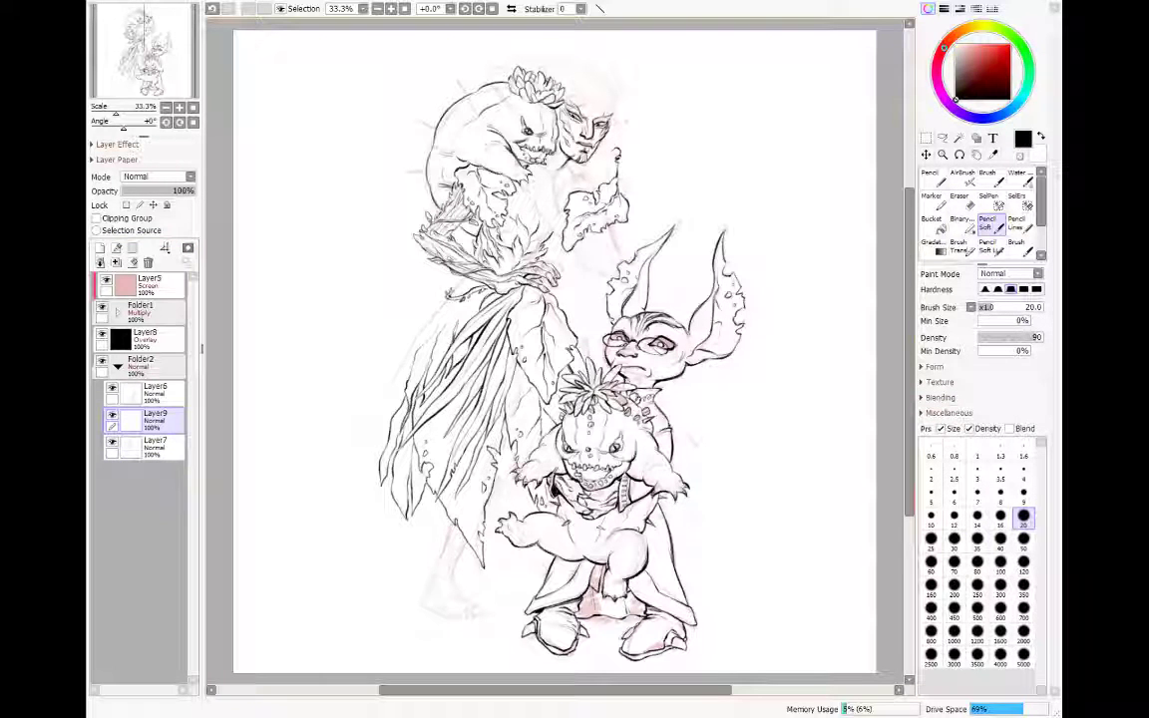
left_click_drag(415, 353, 397, 383)
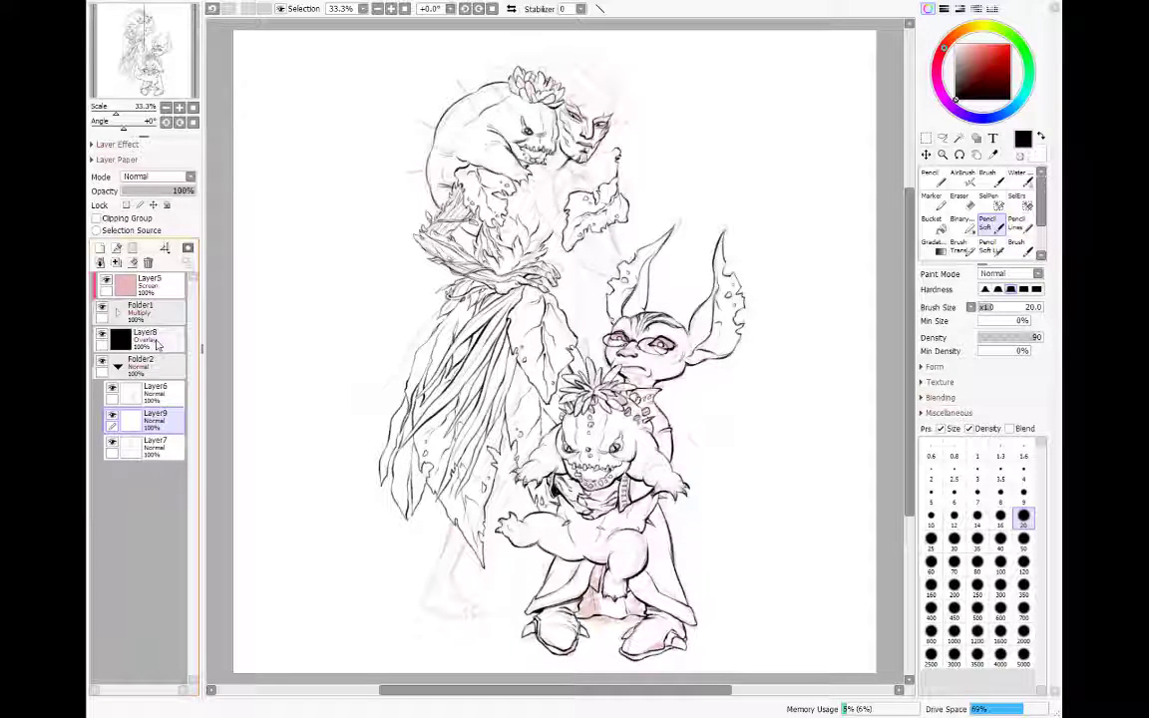
Step: Ink the tall figure's bark-textured lower leg and clawed foot below the skirt, working with the canvas view mirrored
key("h")
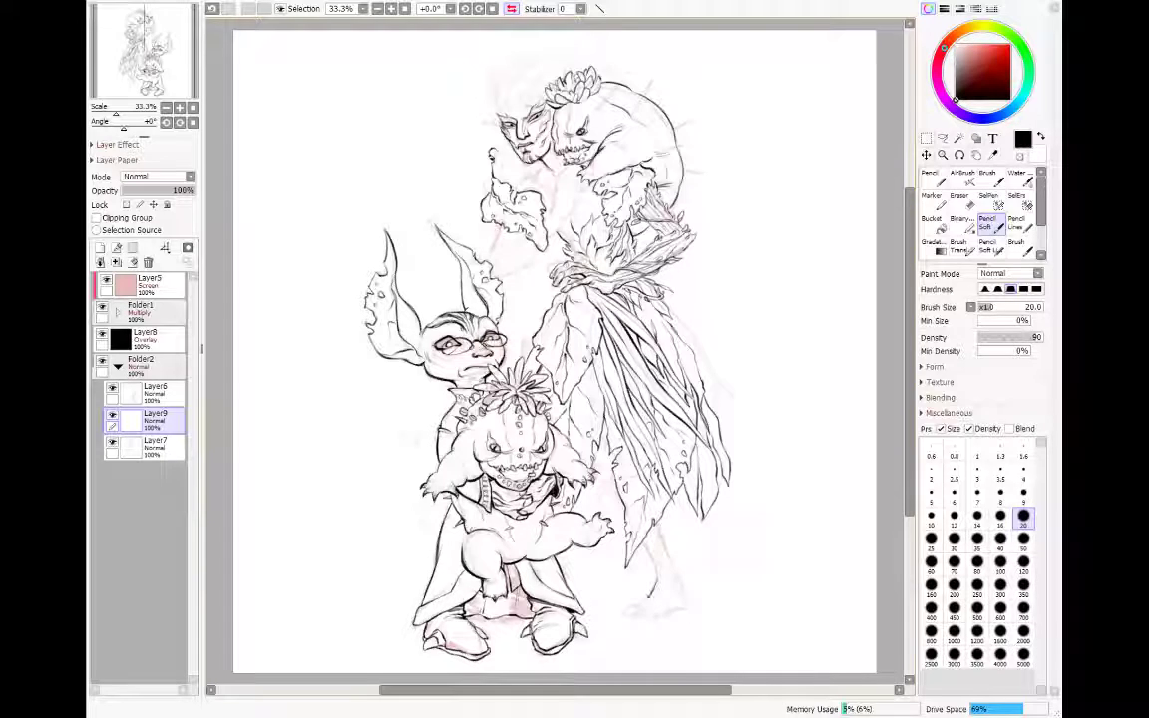
left_click_drag(657, 570, 626, 613)
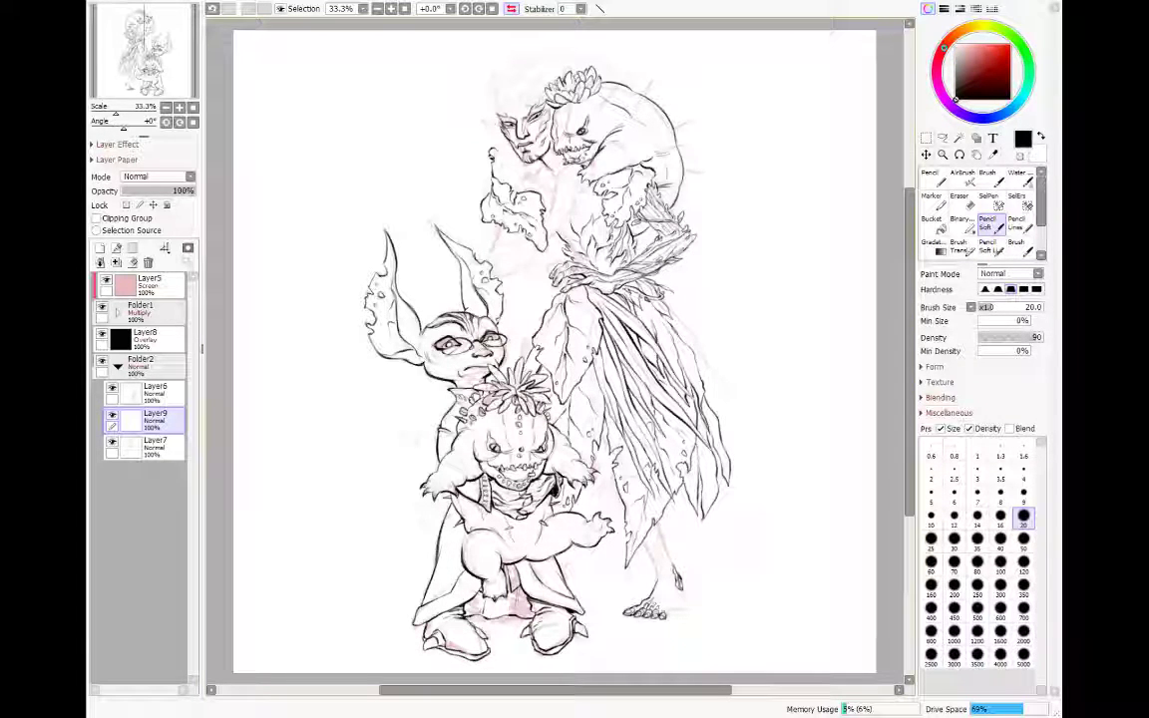
left_click_drag(679, 583, 670, 609)
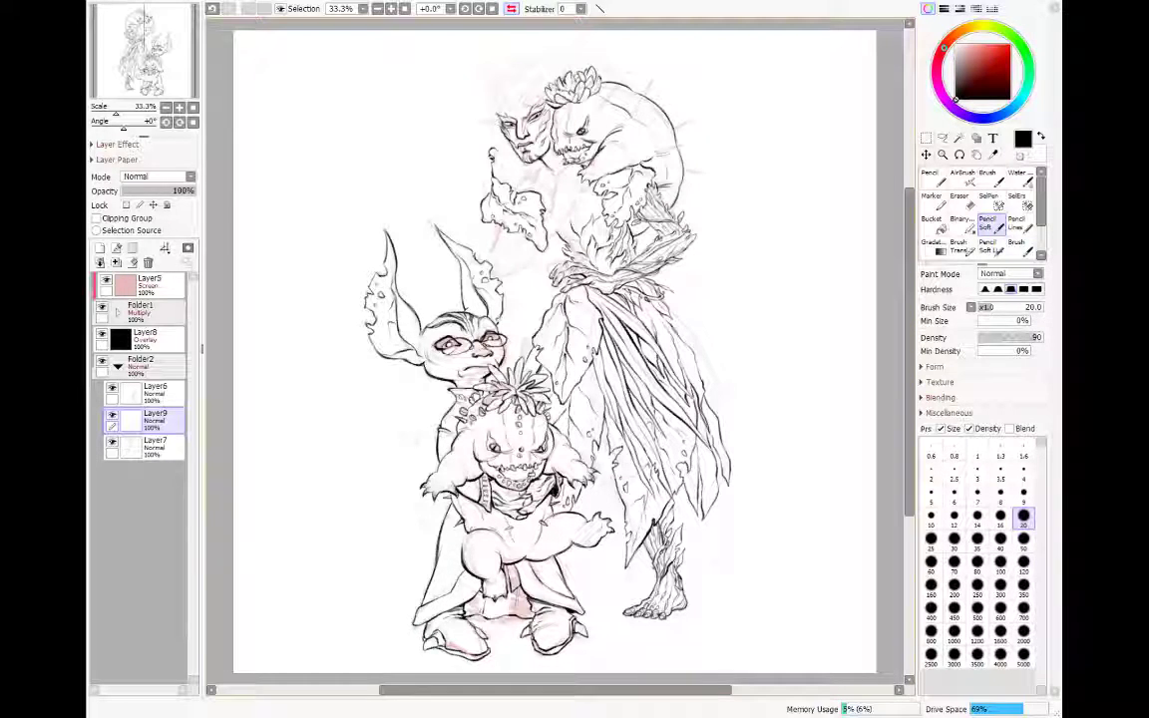
key("h")
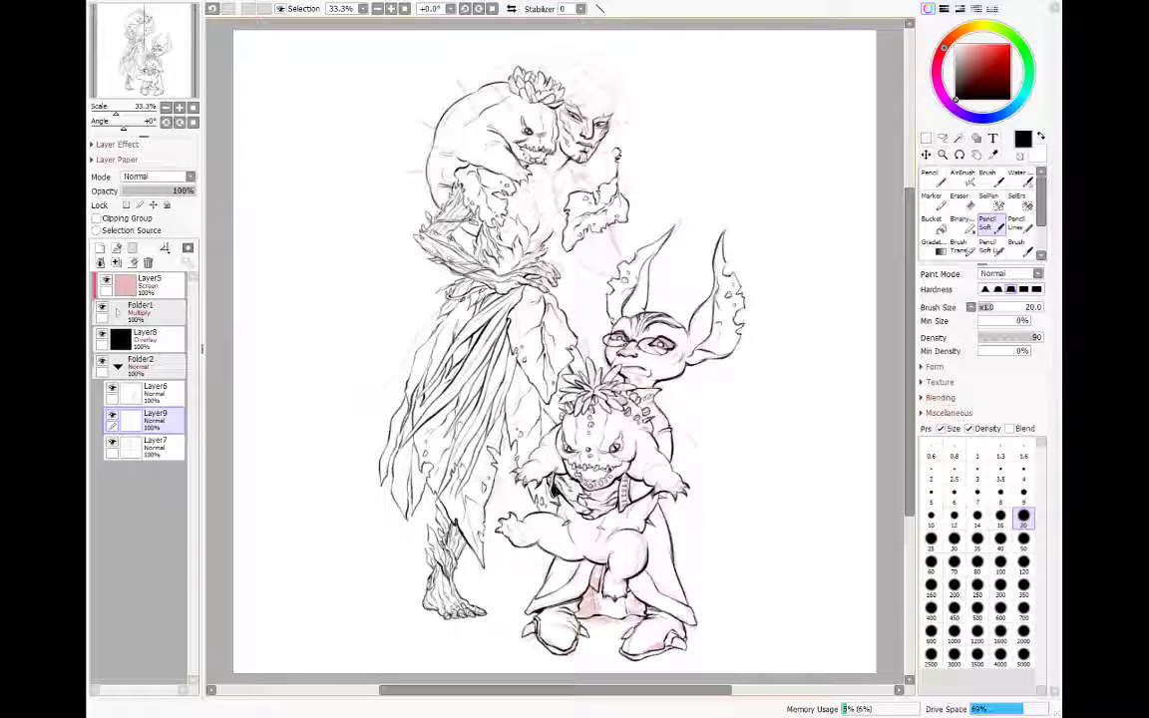
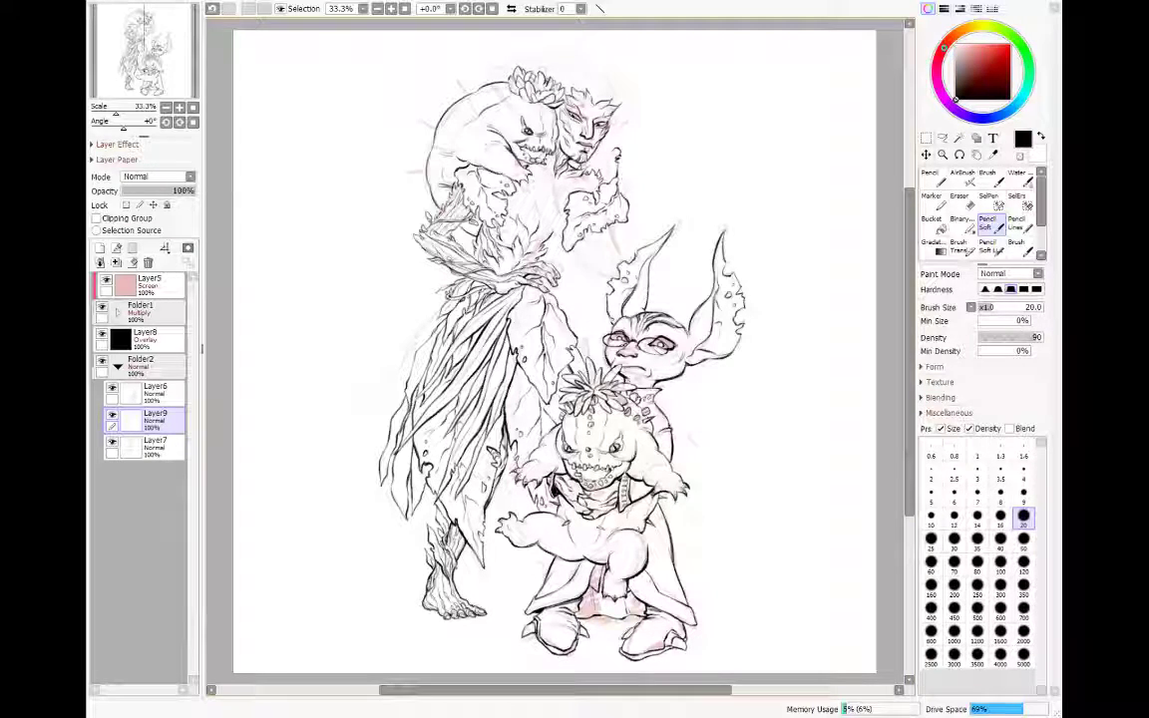
Step: Ink the jagged shoulder collar beside the tall figure's face on Layer9 and tidy overlapping lines on Layer7 with transparent colour
key("h")
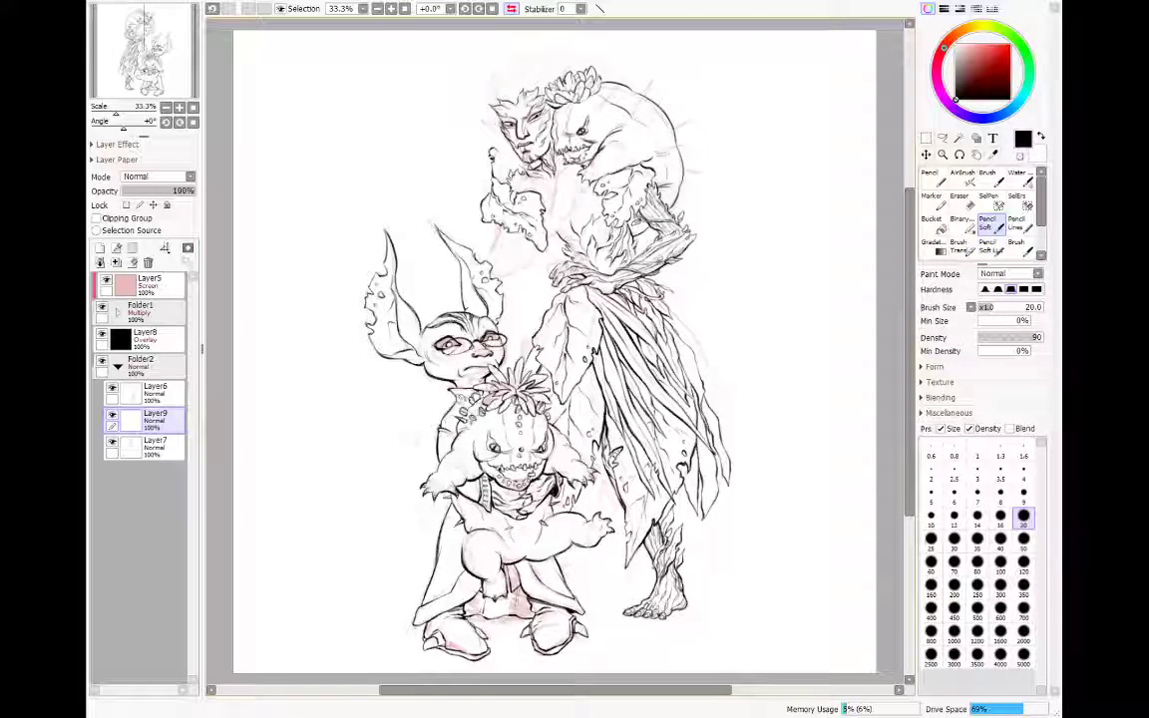
key("h")
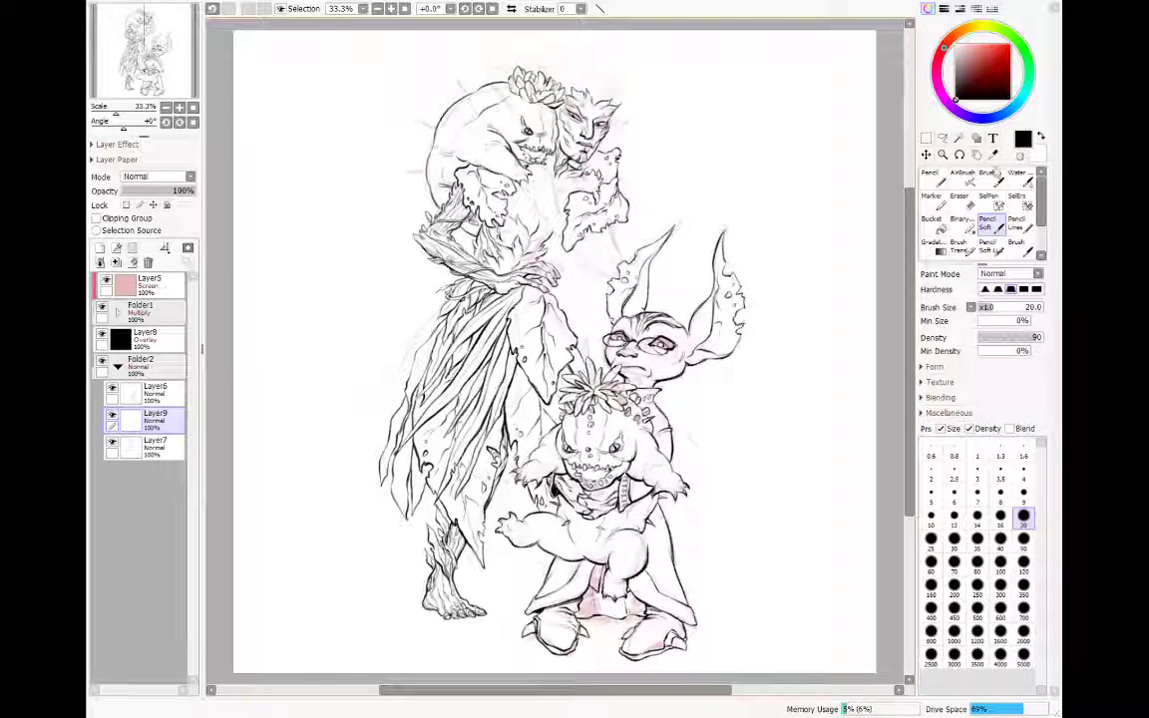
left_click(150, 447)
key("minus")
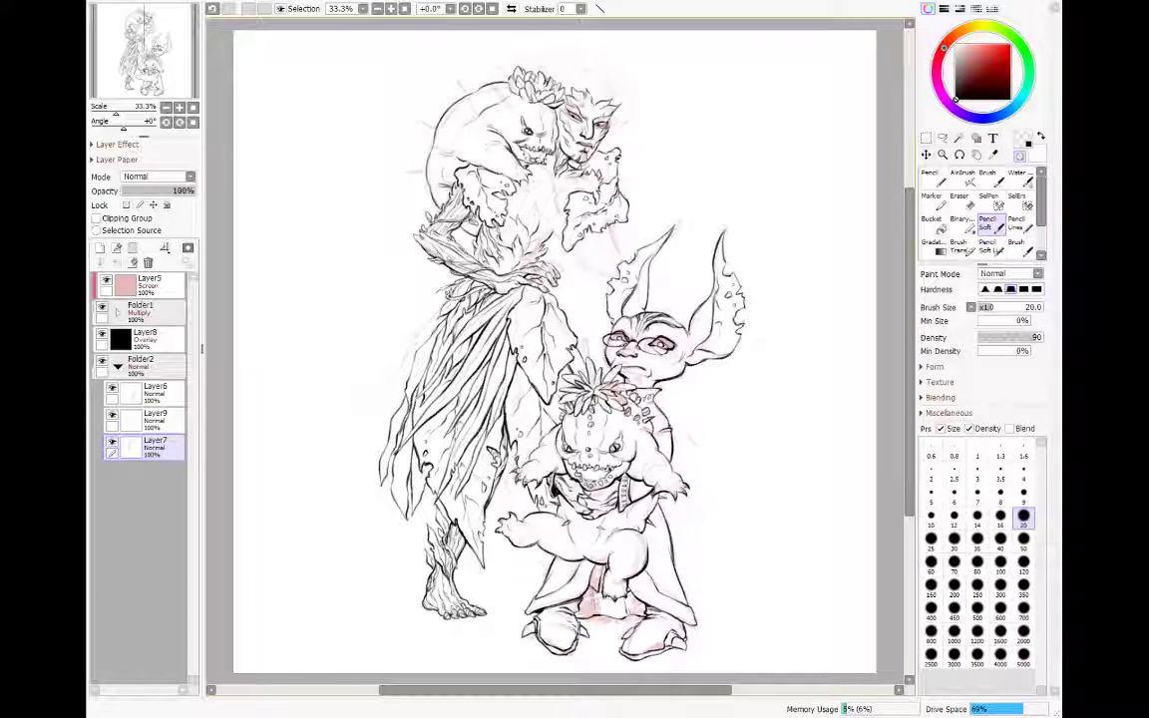
left_click(1021, 157)
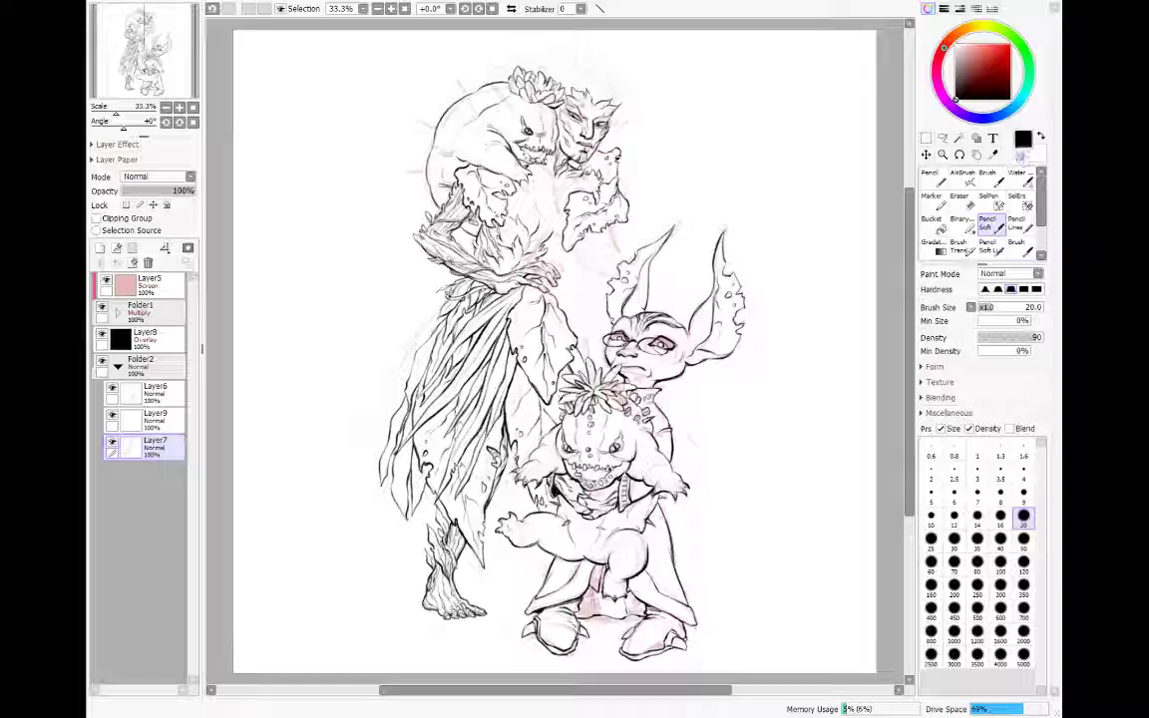
Step: Ink the torn leaf pieces around the lower plant creature and robe on Layer9, correcting strokes with the Eraser
left_click(149, 419)
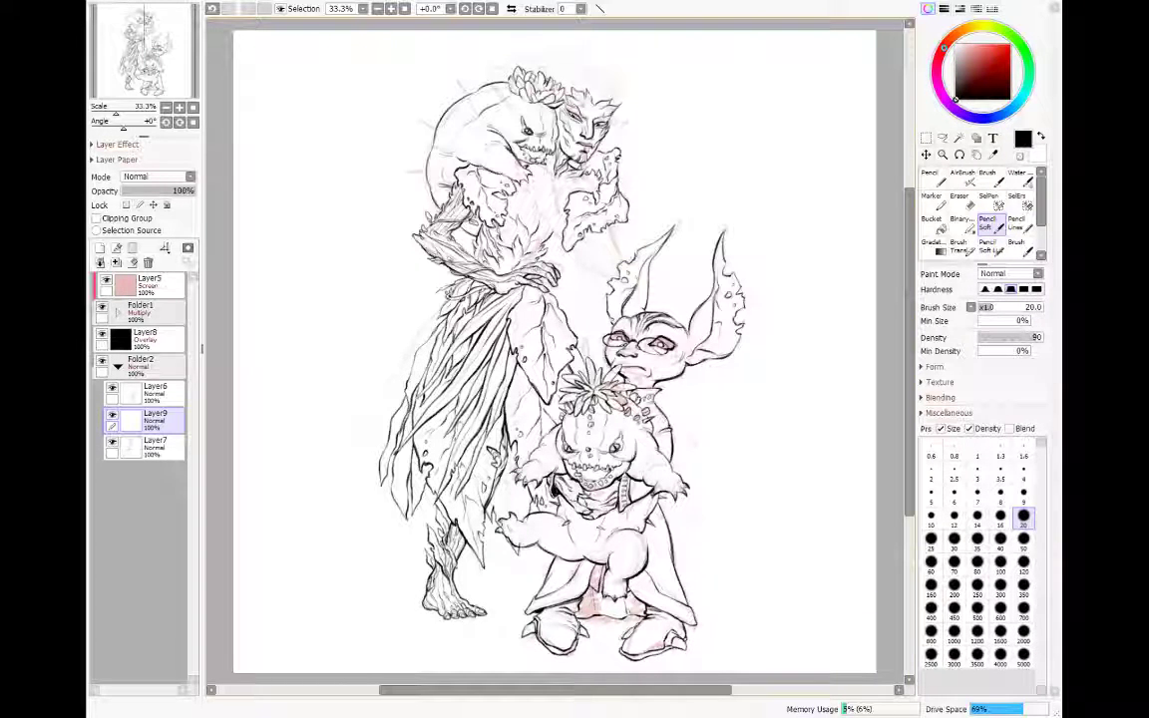
key("e")
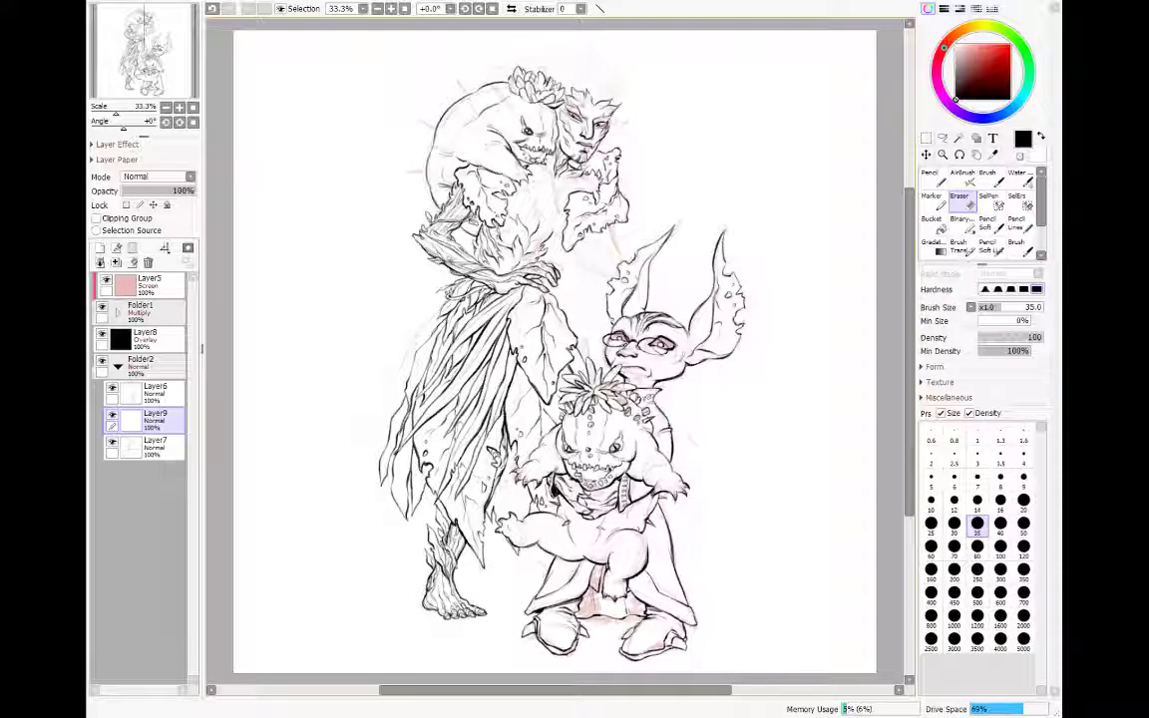
key("n")
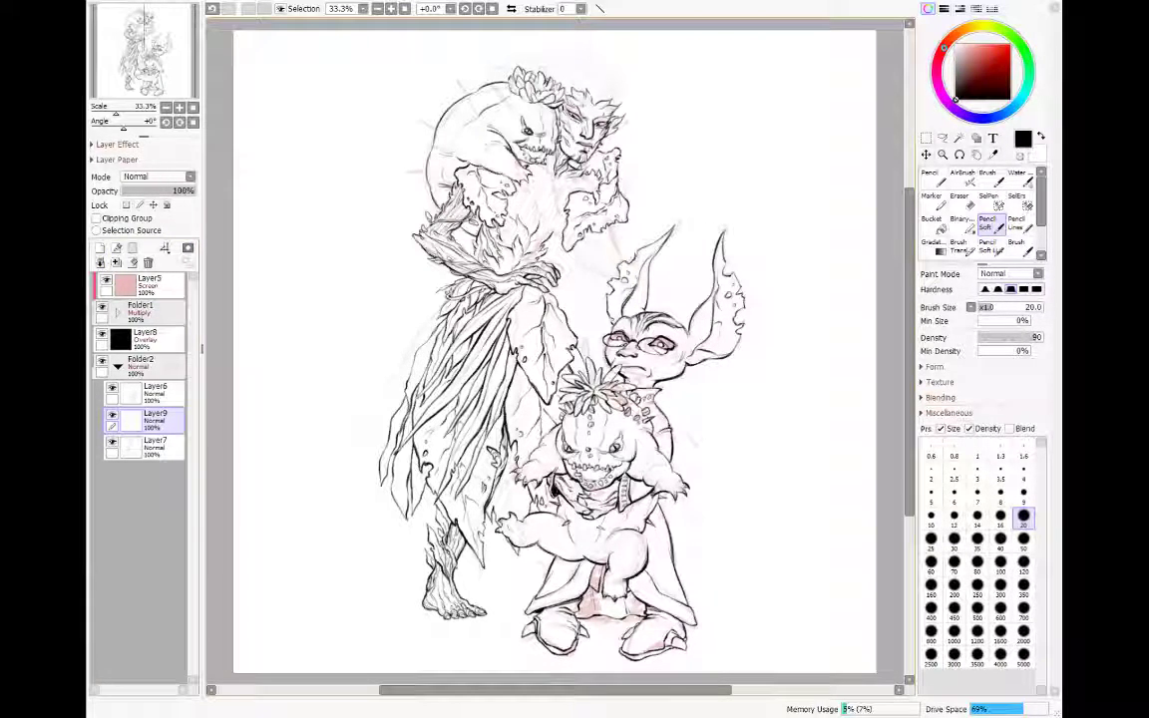
key("h")
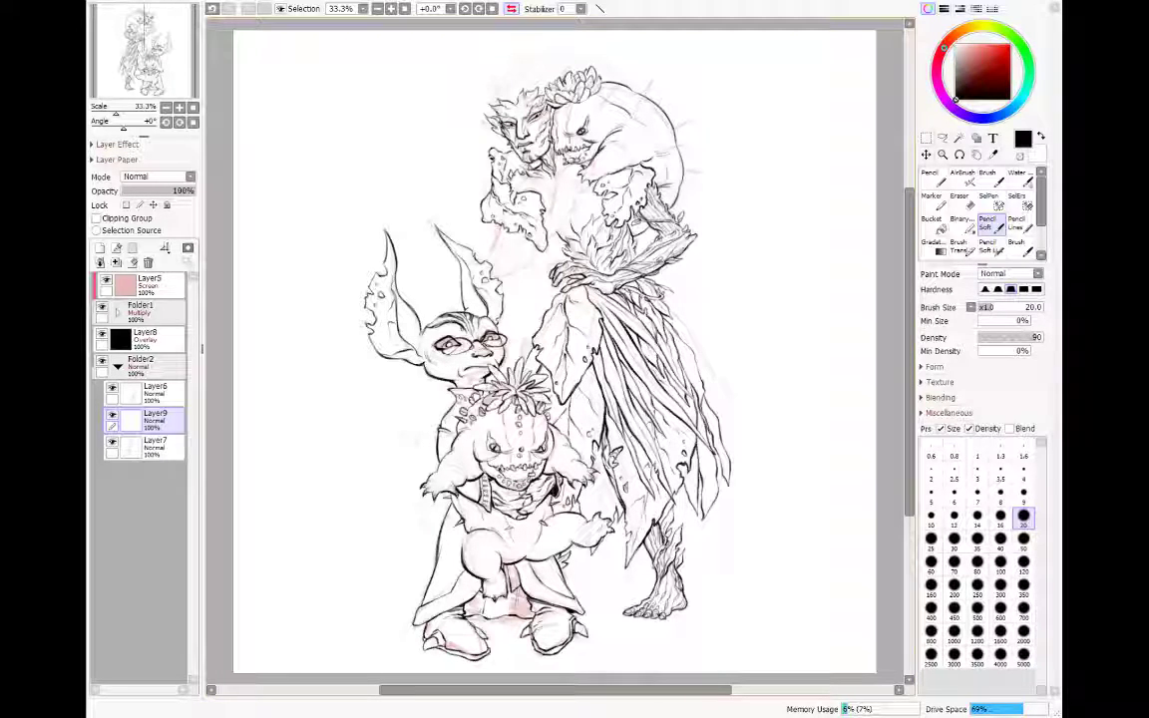
key("h")
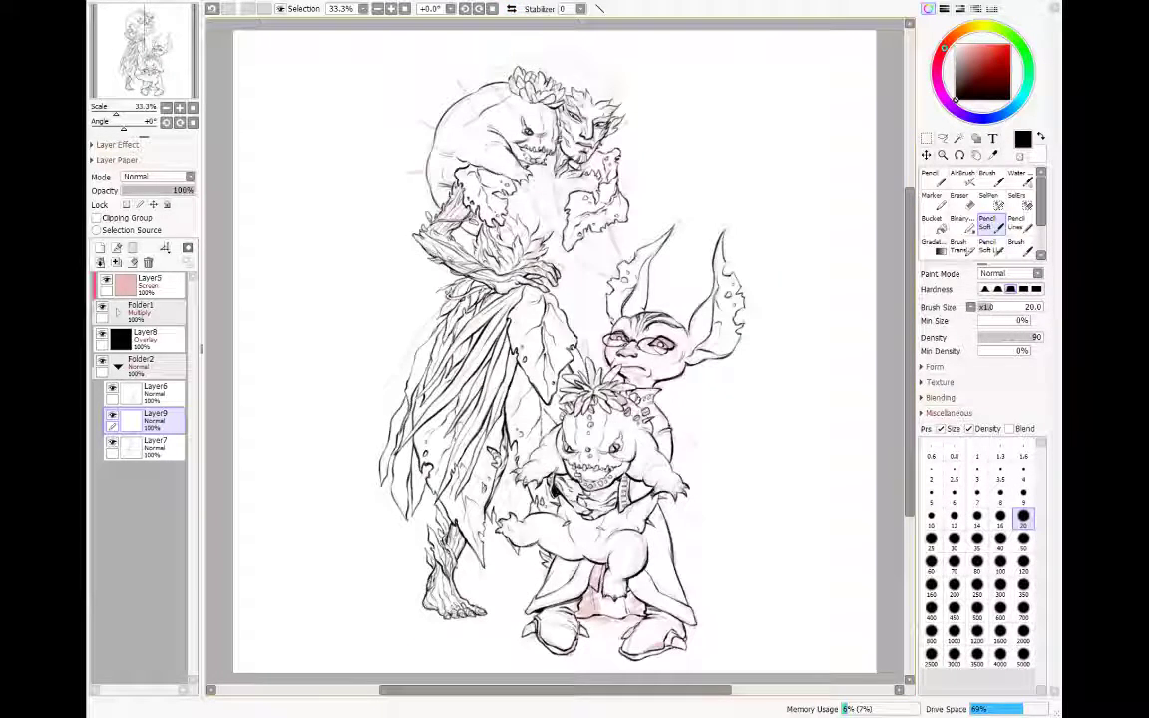
Step: Ink the tall figure's raised hand at the creature's chin and the bent forearm on Layer9 with the canvas view rotated
key("Delete")
key("Delete")
key("Delete")
key("Delete")
key("Delete")
key("Delete")
key("Delete")
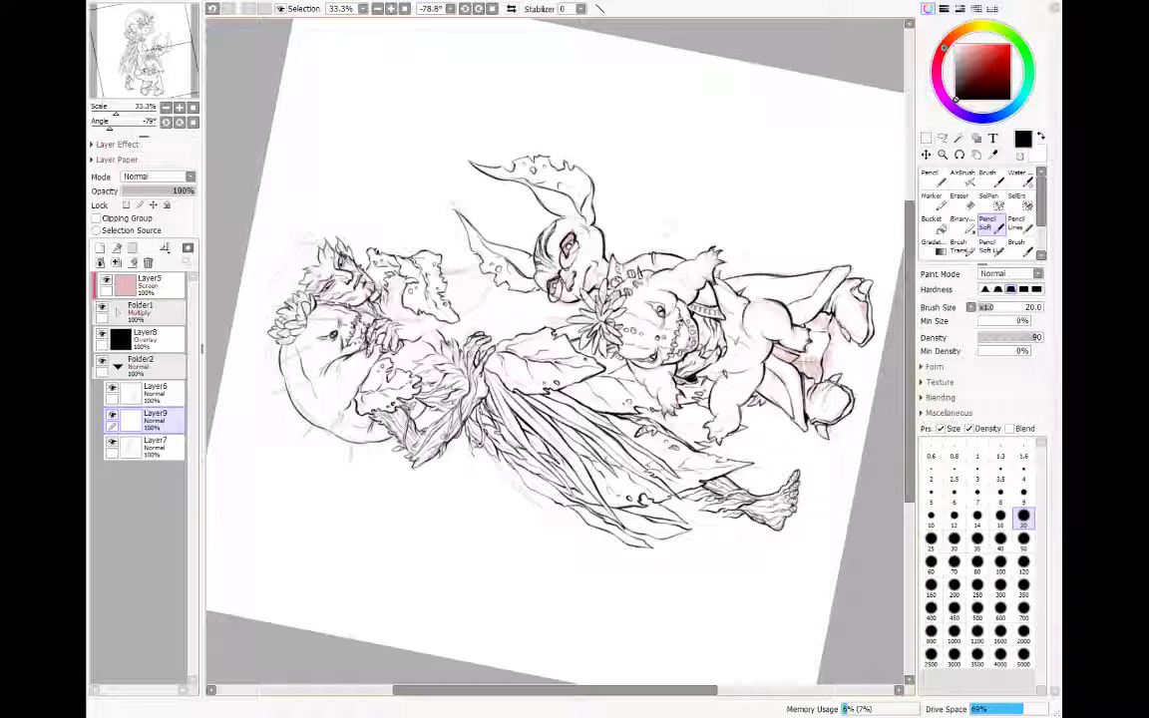
left_click(113, 442)
left_click(113, 442)
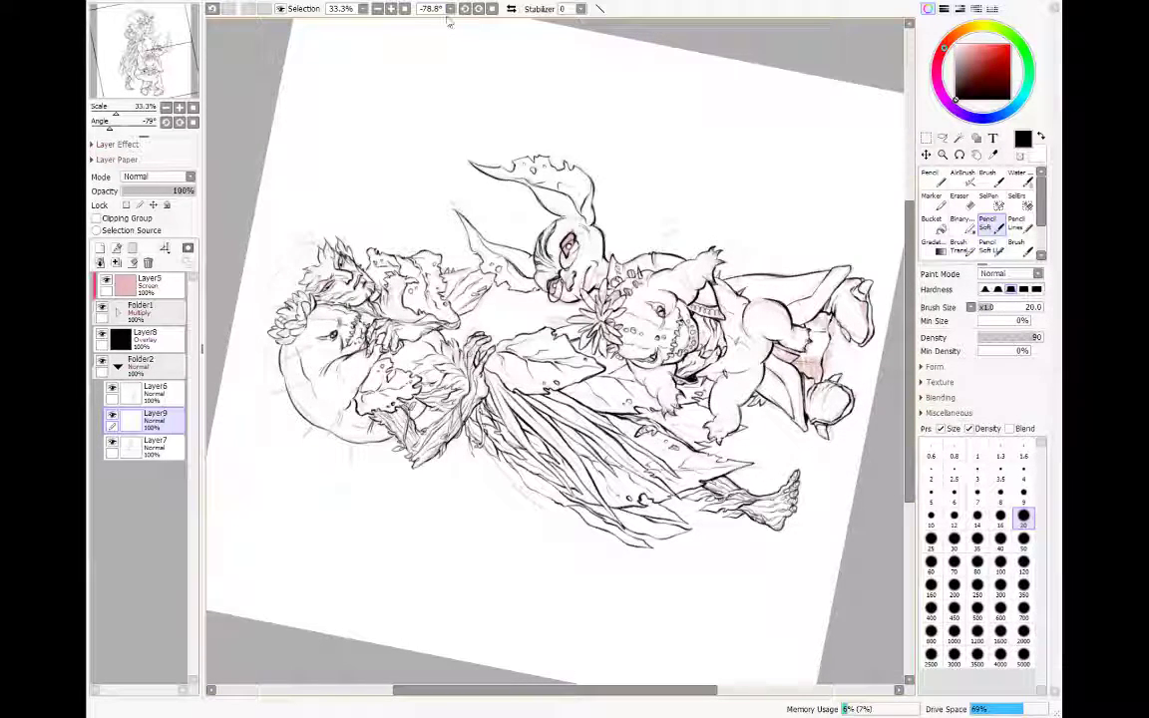
left_click(492, 9)
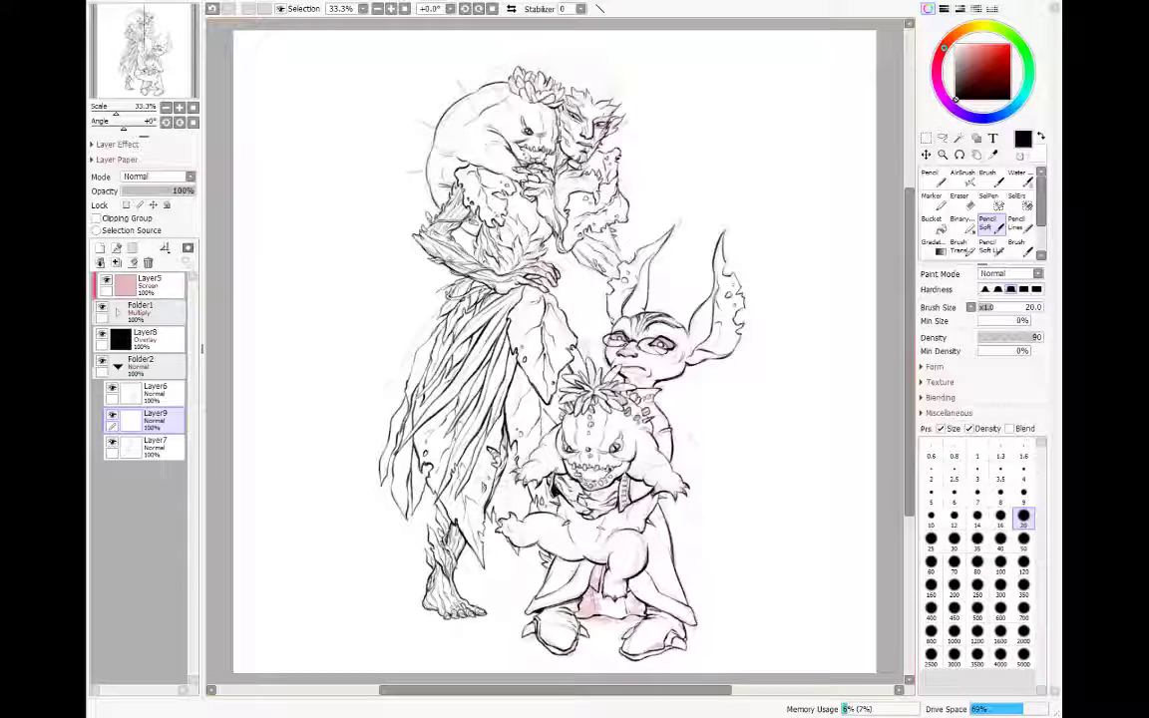
Step: Add bark texture to the tall figure's raised forearm and chest on Layer9 and erase overlapping lines on Layer7
key("h")
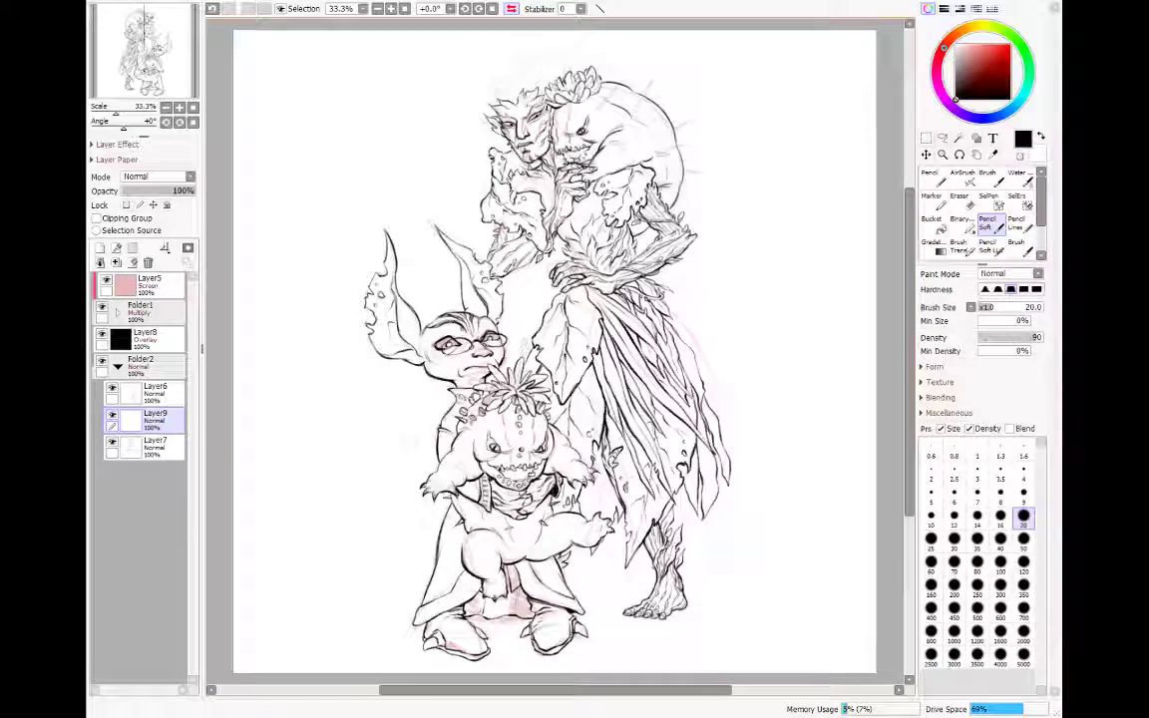
key("h")
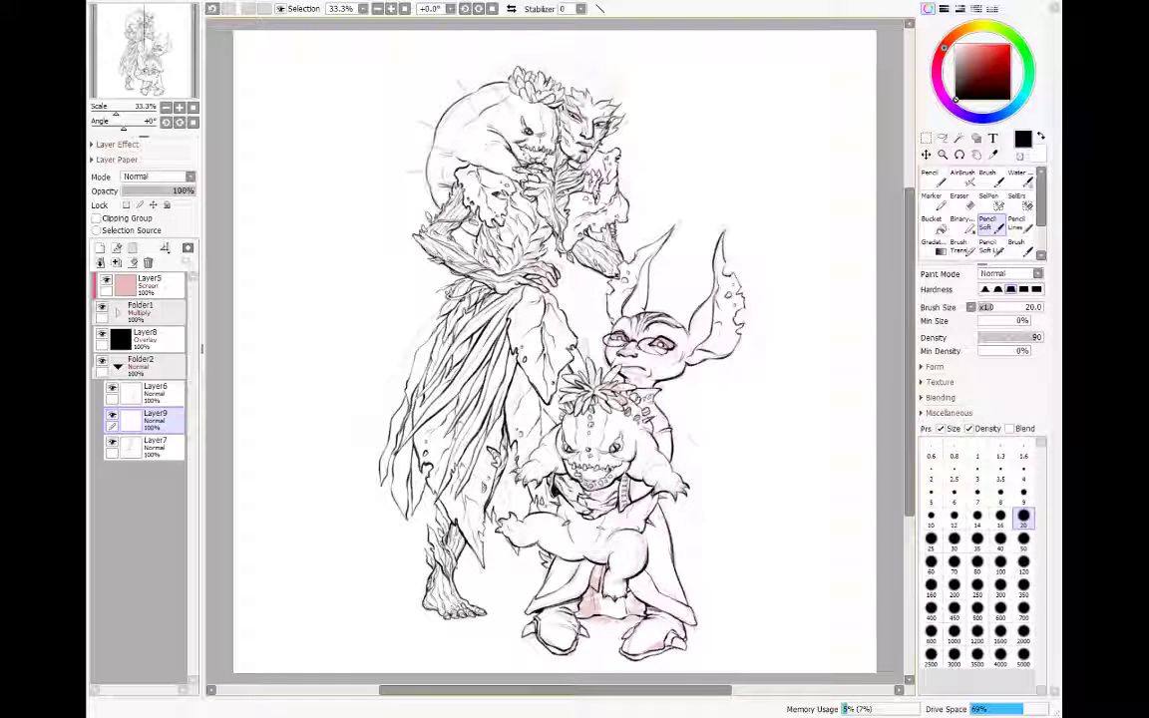
left_click(150, 446)
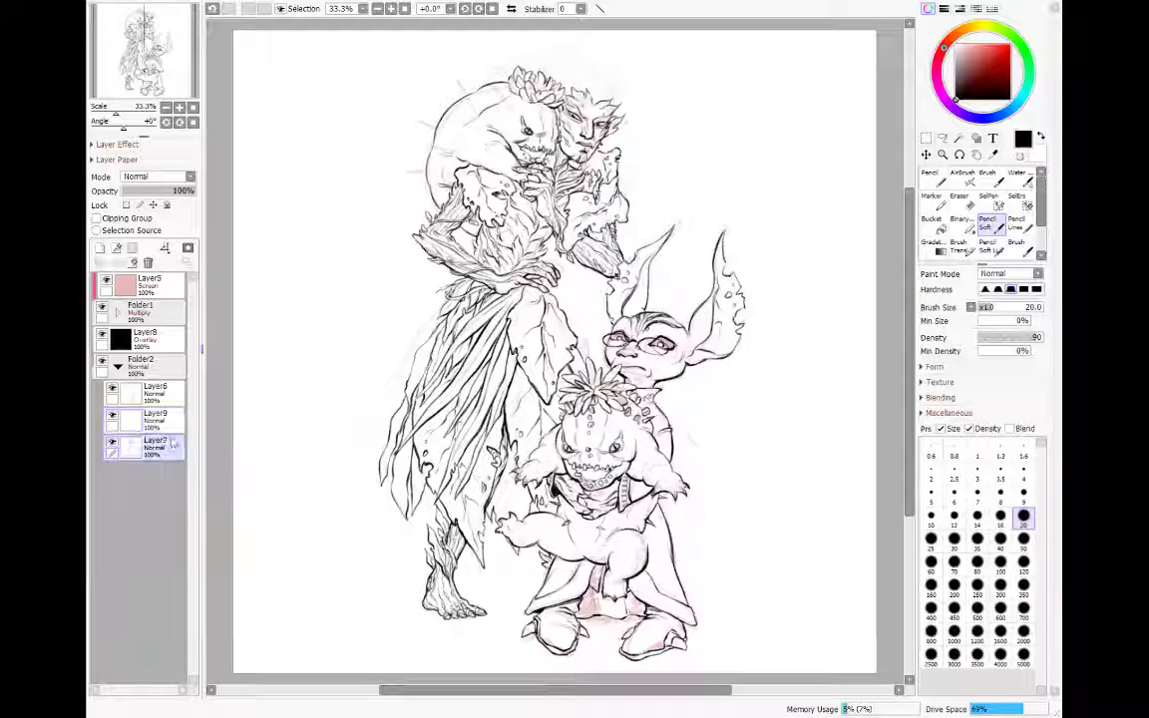
left_click(1020, 157)
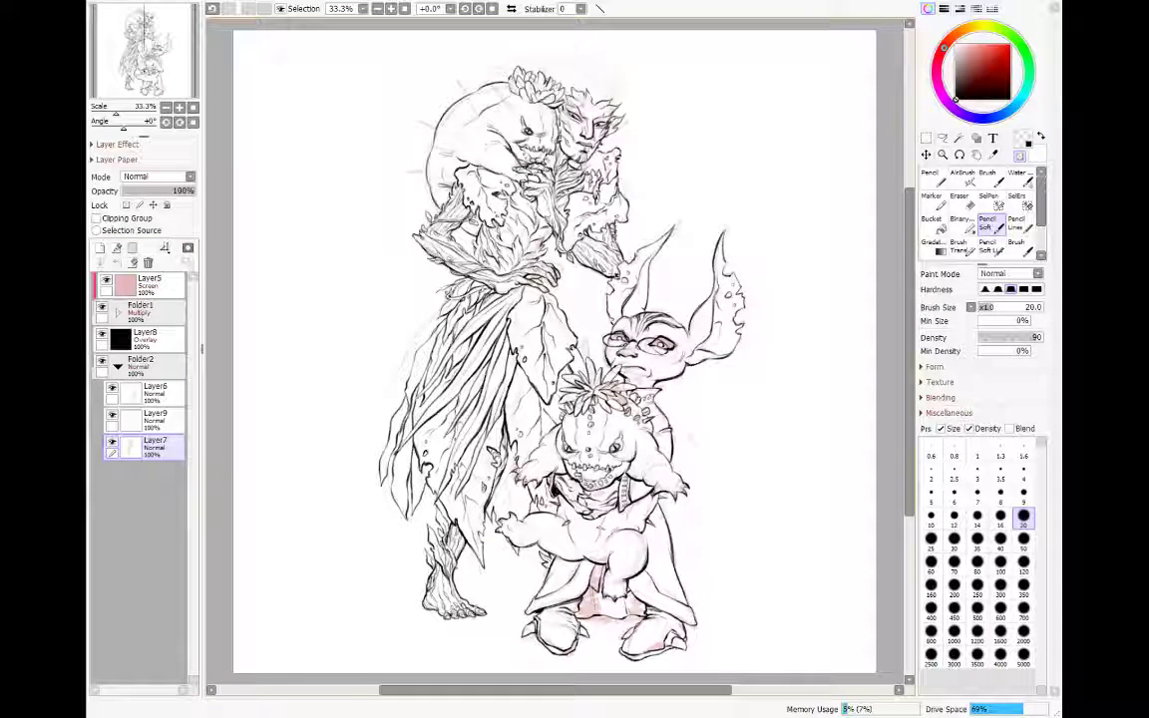
left_click(149, 419)
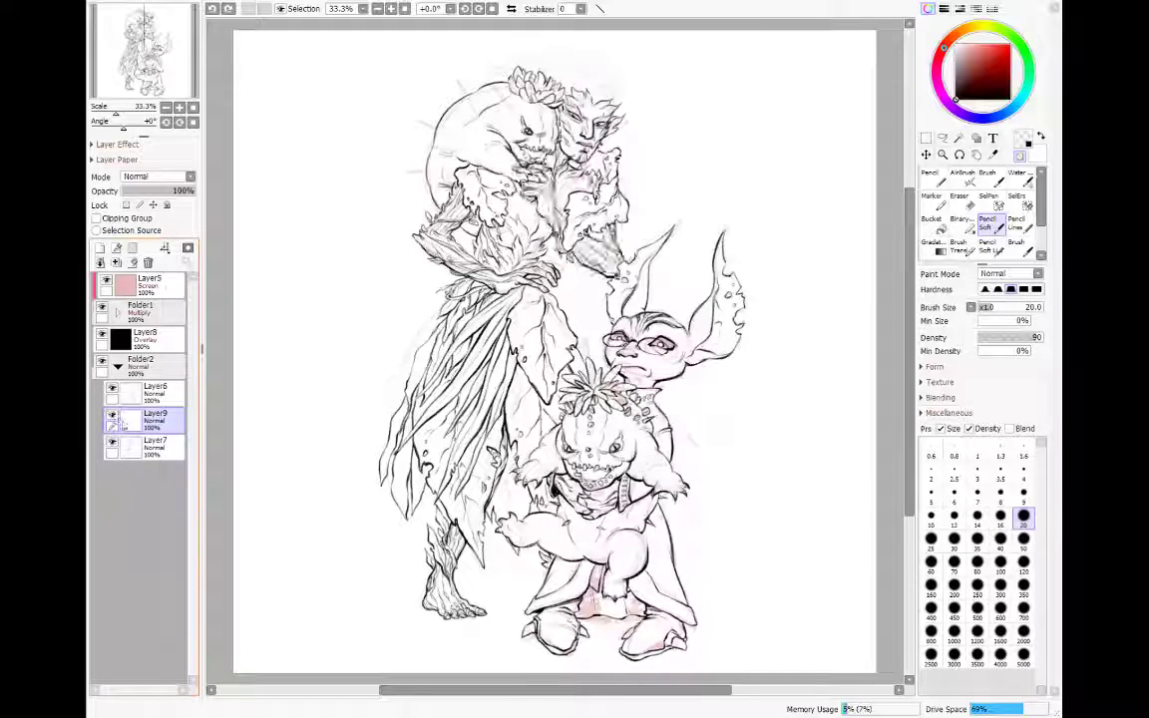
left_click(165, 441)
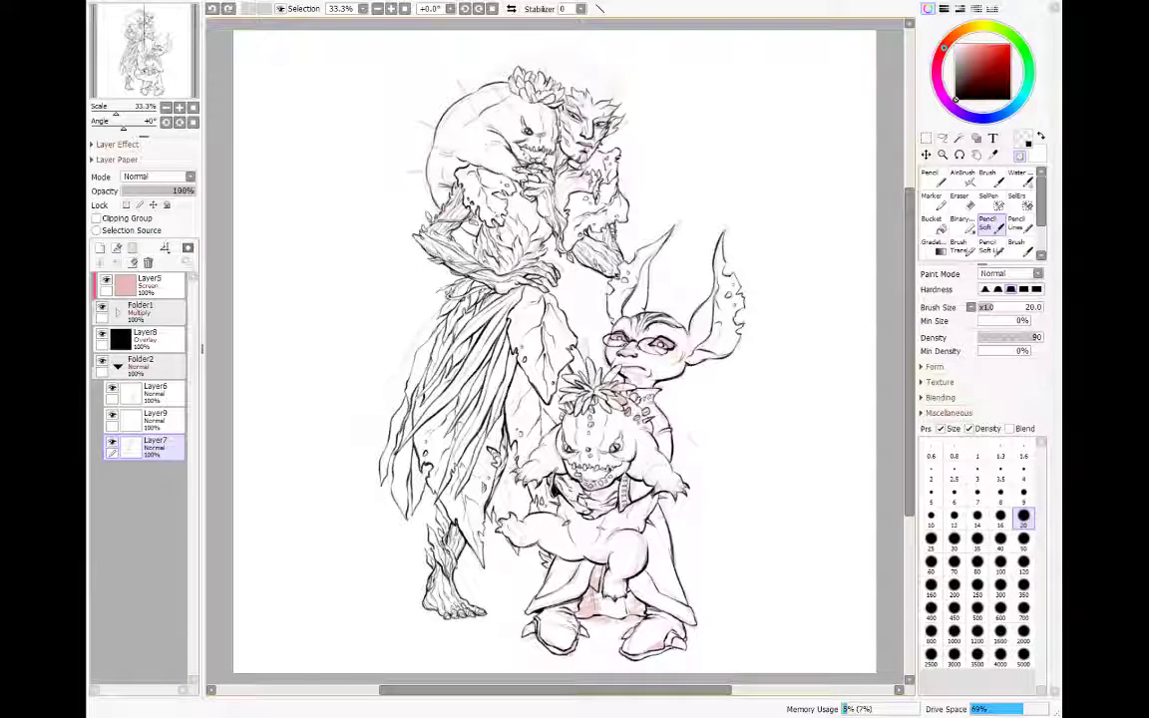
key("e")
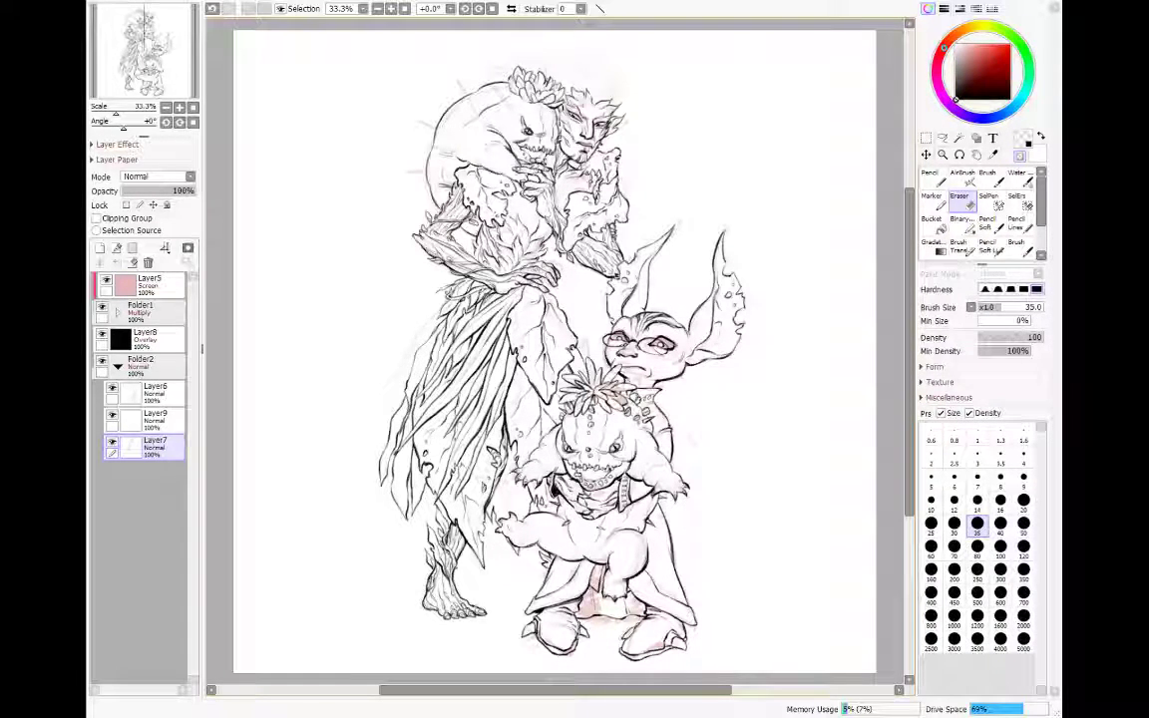
key("n")
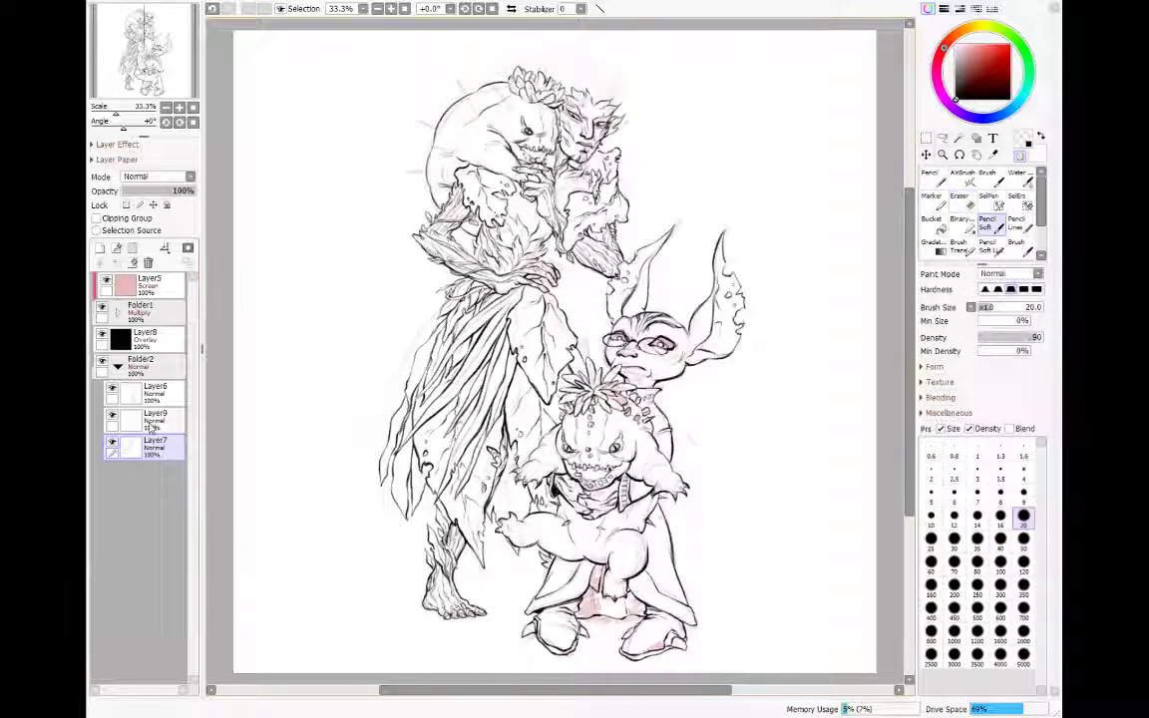
Step: Ink the tall figure's leafy hair and crown on Layer9 with the soft pencil and erase overlapping lines on Layer7
left_click(166, 428)
key("ctrl+shift+n")
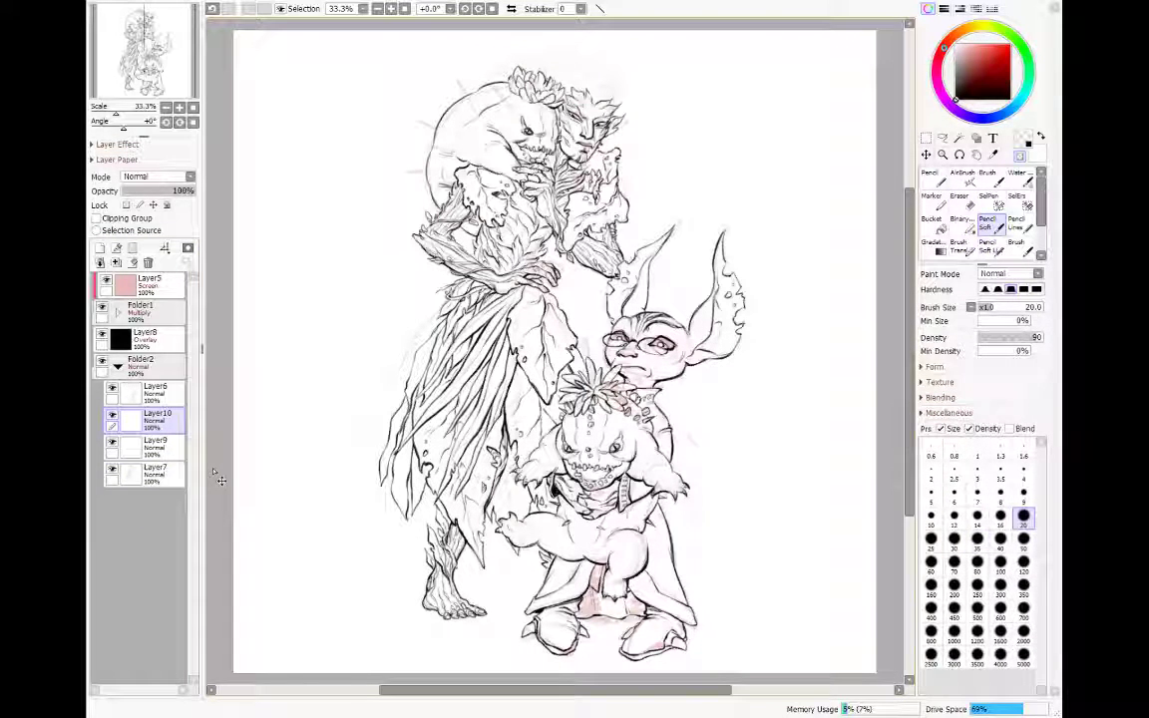
key("ctrl+z")
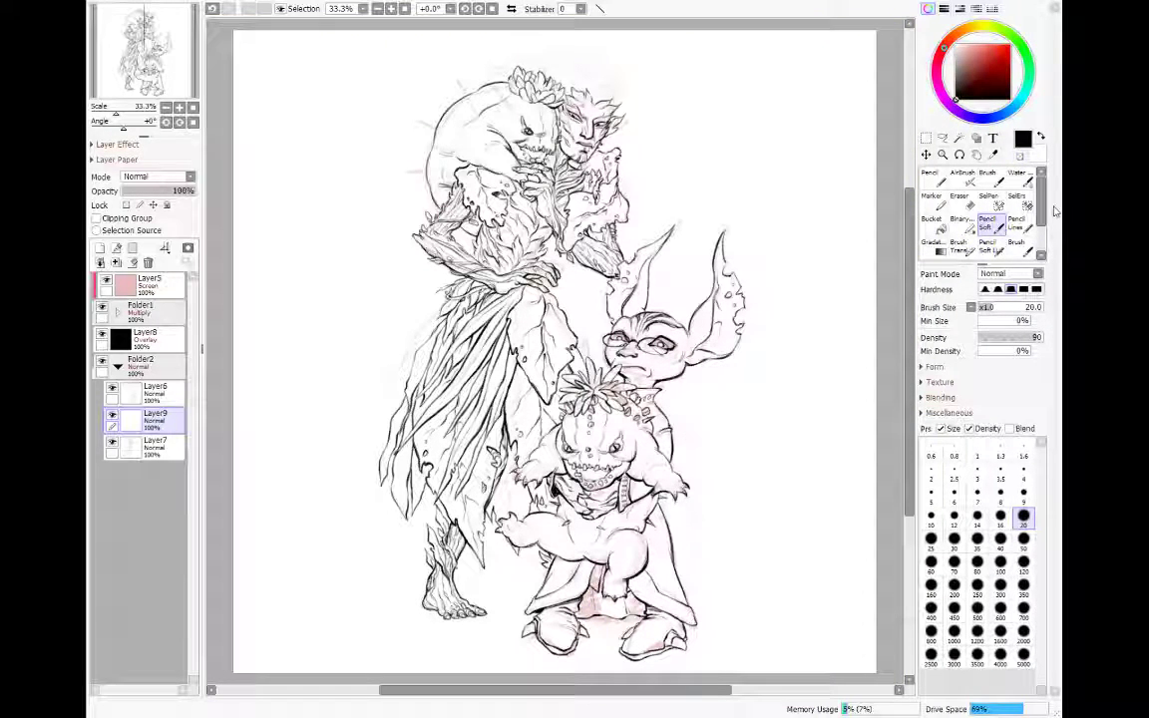
key("h")
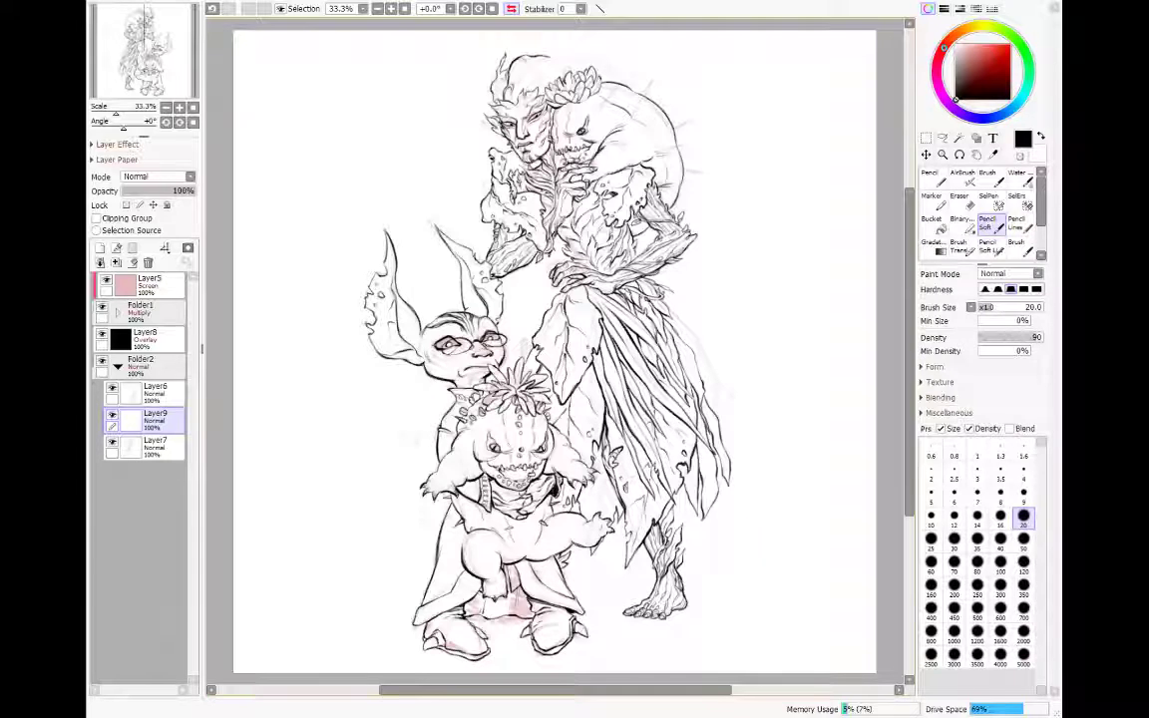
left_click_drag(561, 62, 598, 50)
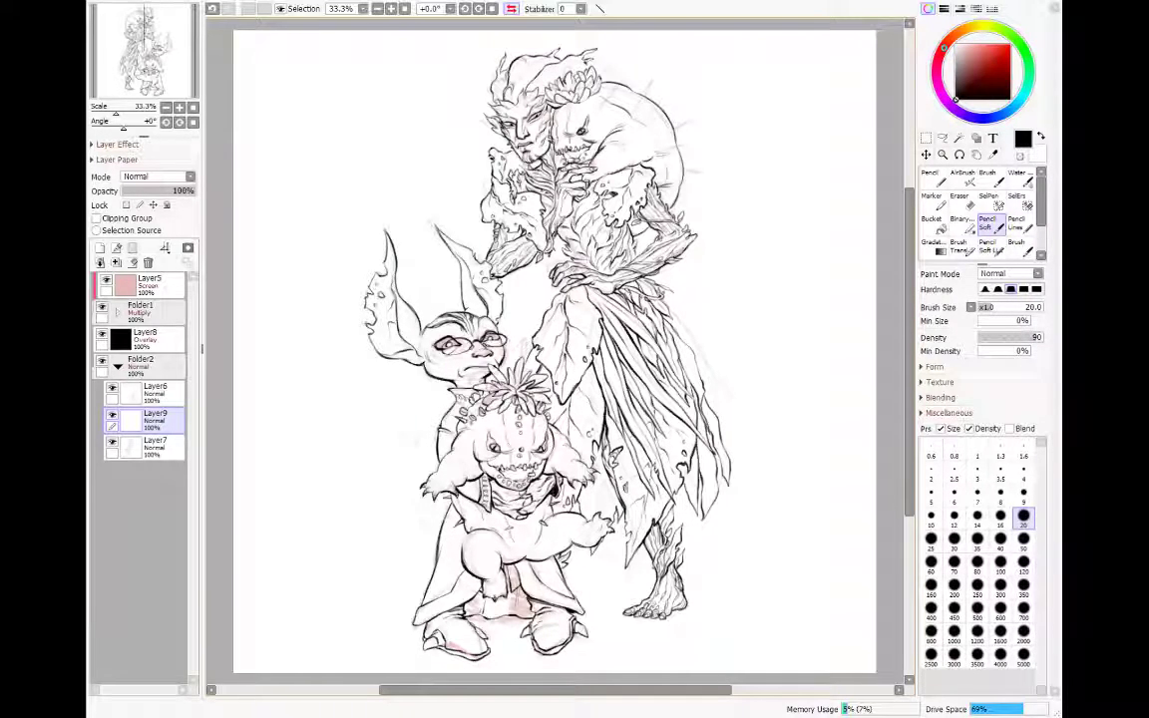
key("h")
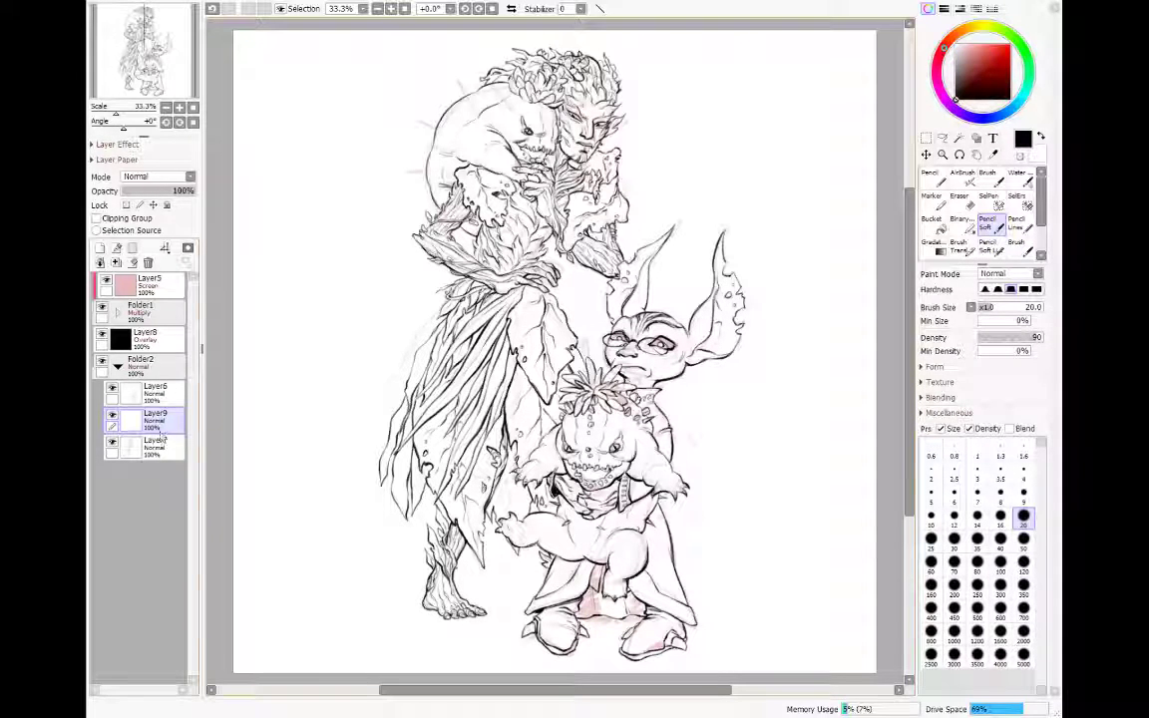
left_click(150, 447)
key("e")
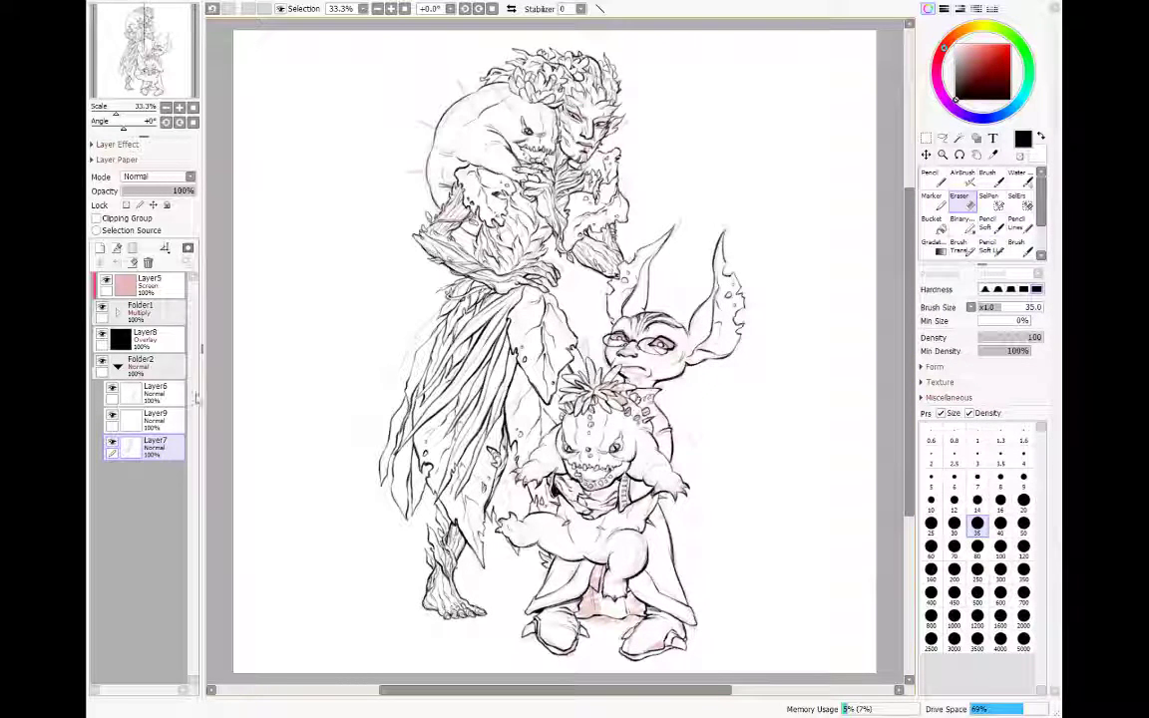
Step: Ink pointed spikes along the carried creature's back on Layer9 and erase the lines they overlap on Layer7
left_click(154, 420)
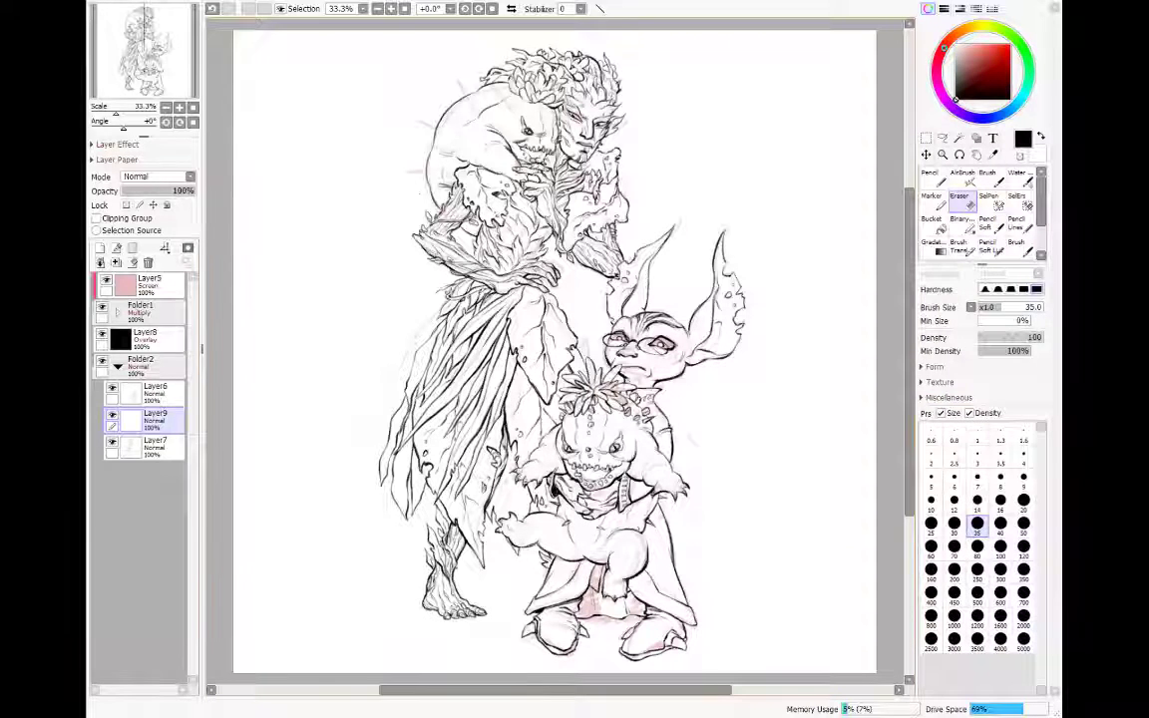
key("n")
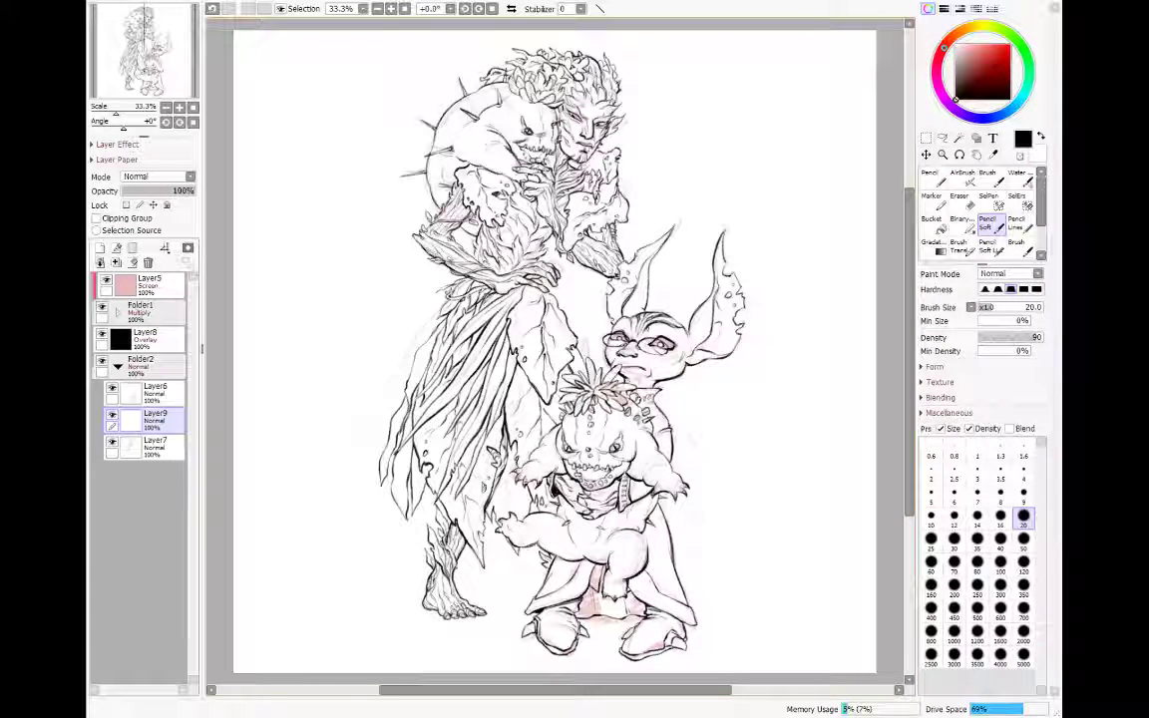
left_click(150, 446)
key("e")
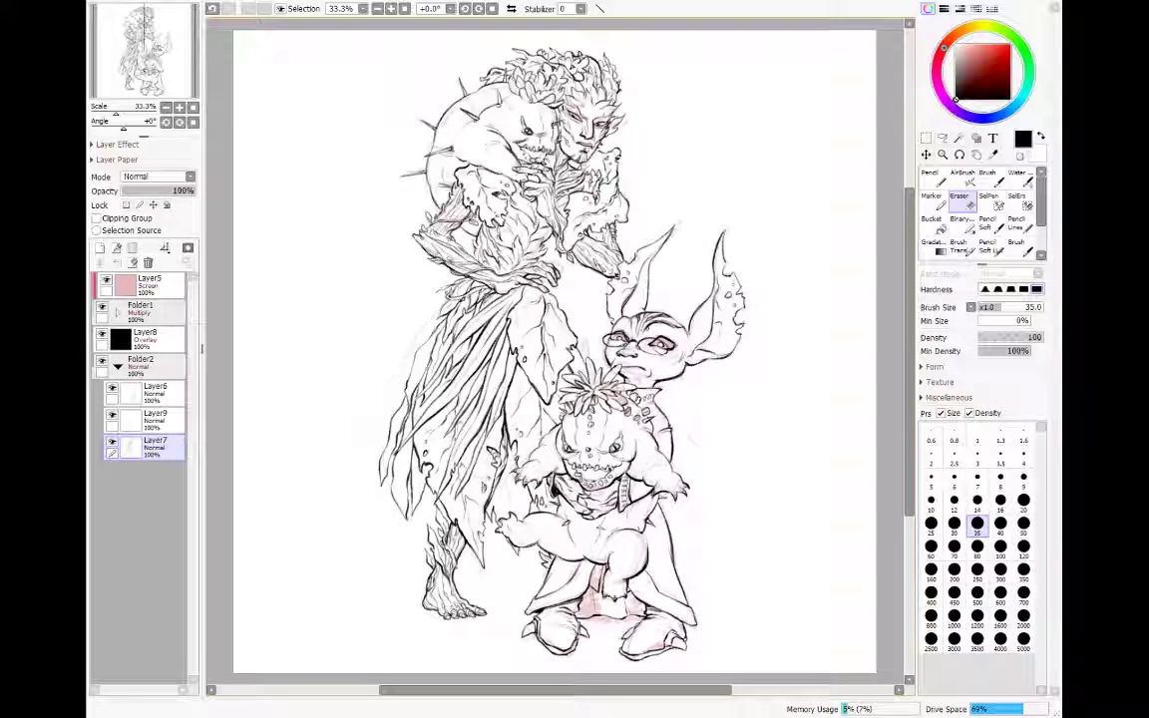
key("n")
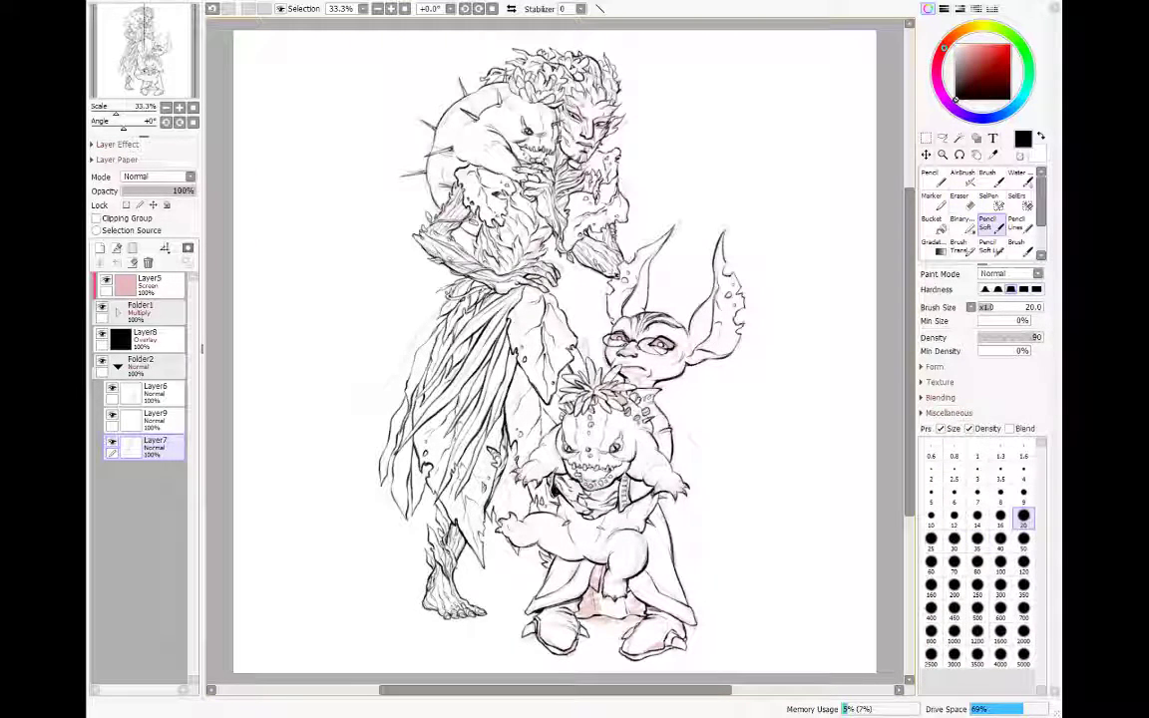
left_click(157, 427)
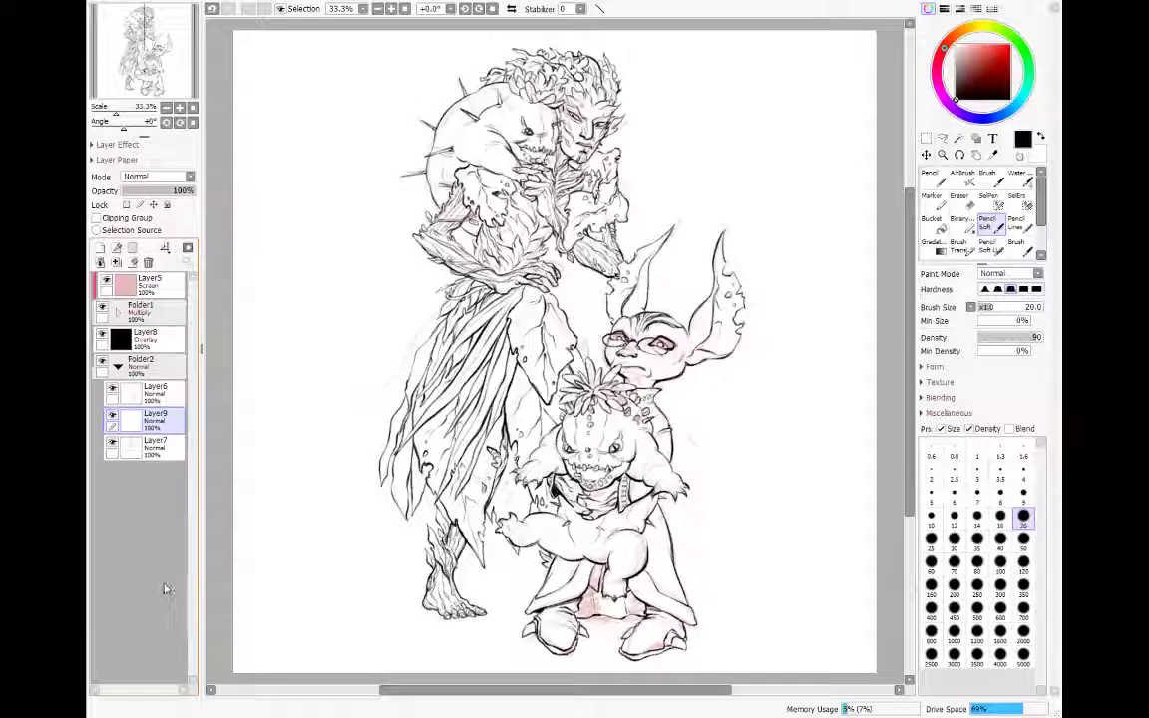
Step: Merge Folder2 into a single line-art layer, hide Layer5 and the Folder1 sketch, and check the drawing mirrored at 25%
left_click(116, 367)
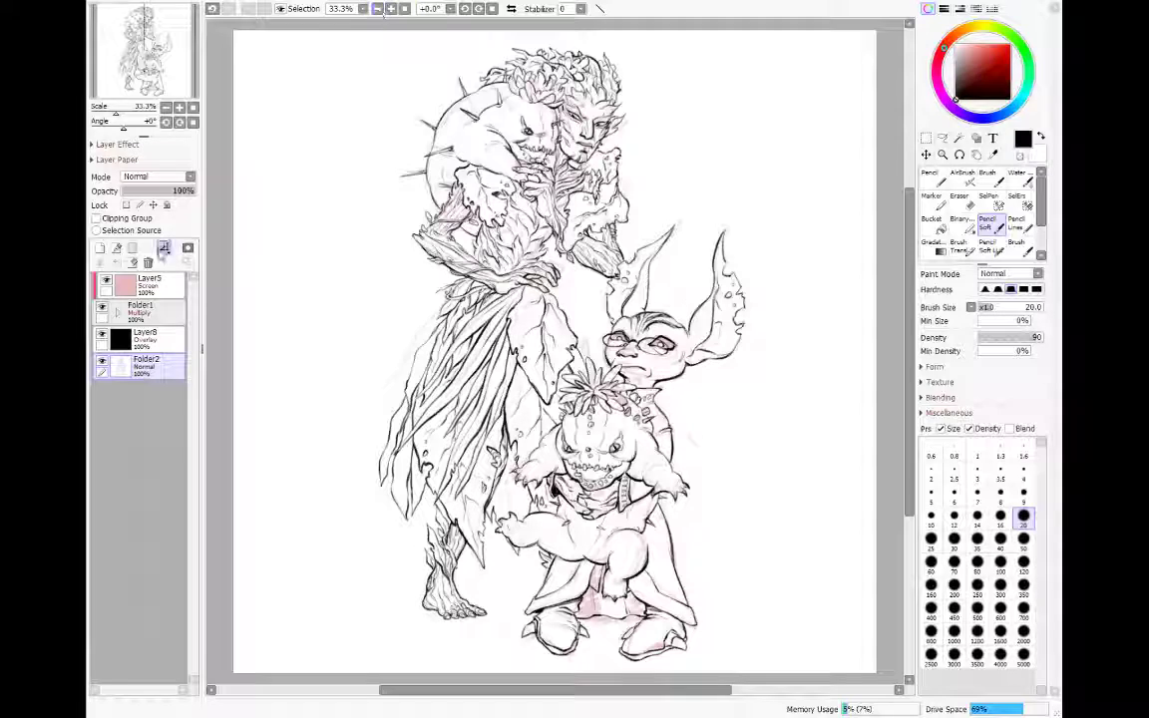
left_click(106, 280)
left_click(377, 8)
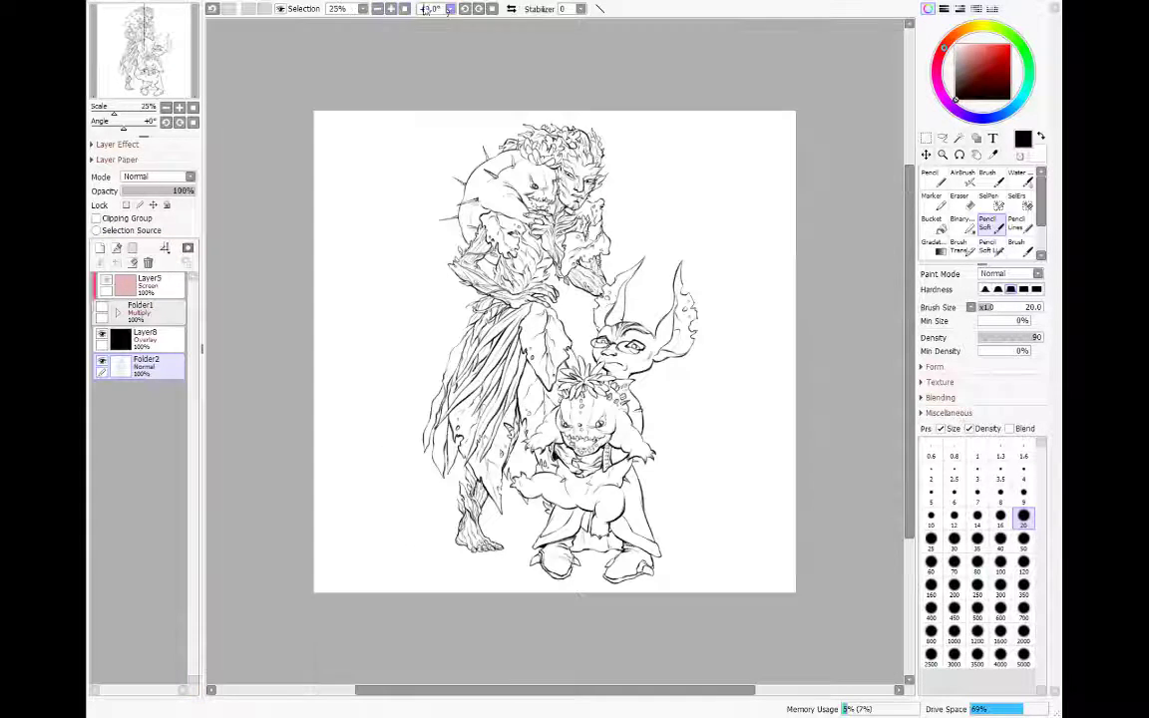
left_click(511, 8)
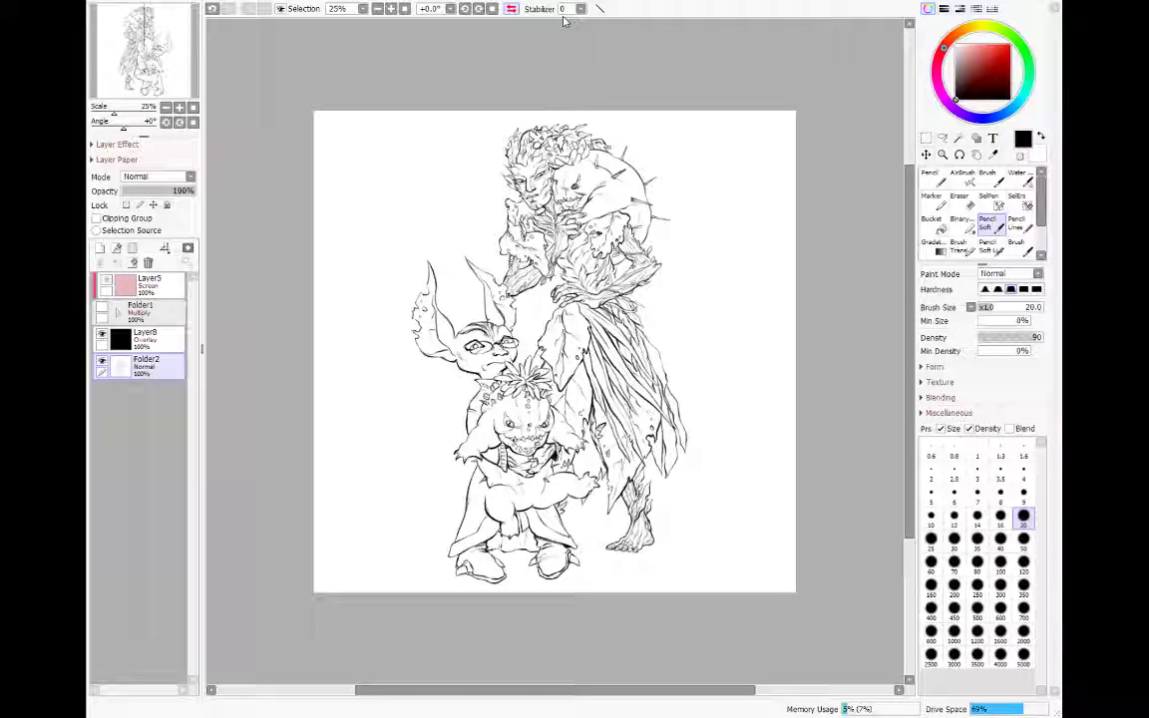
Step: Turn off the mirrored view and compare the line art with Layer8's darkening overlay off and on
key("h")
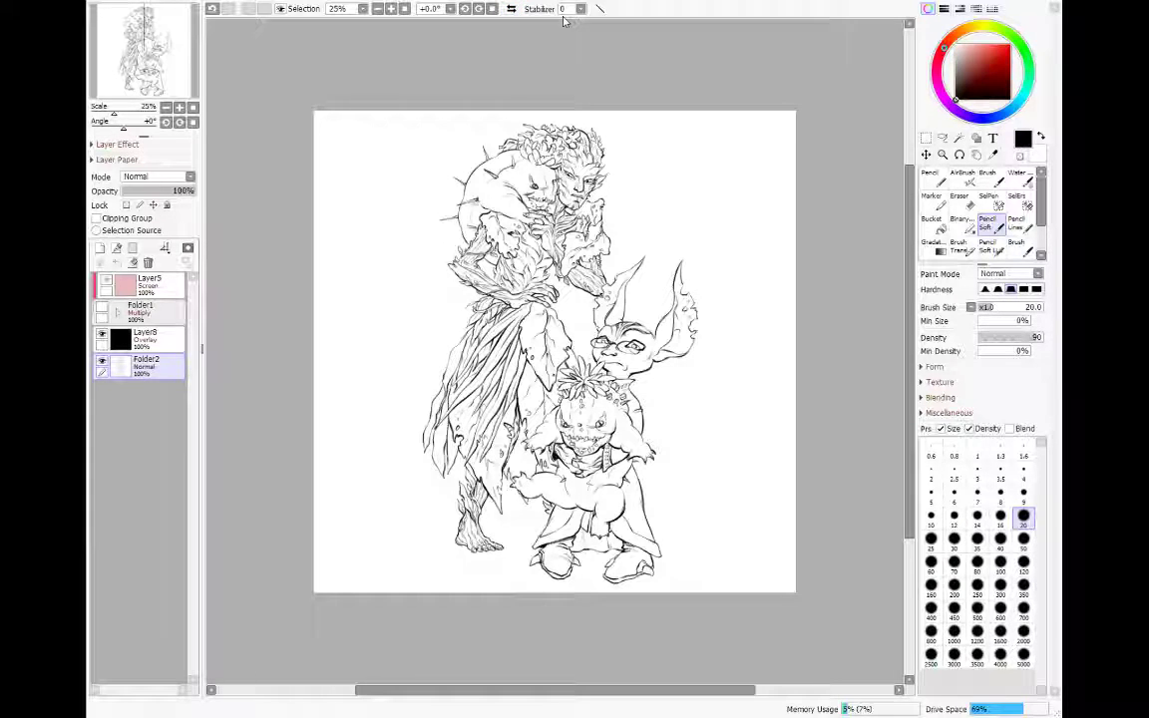
left_click(404, 8)
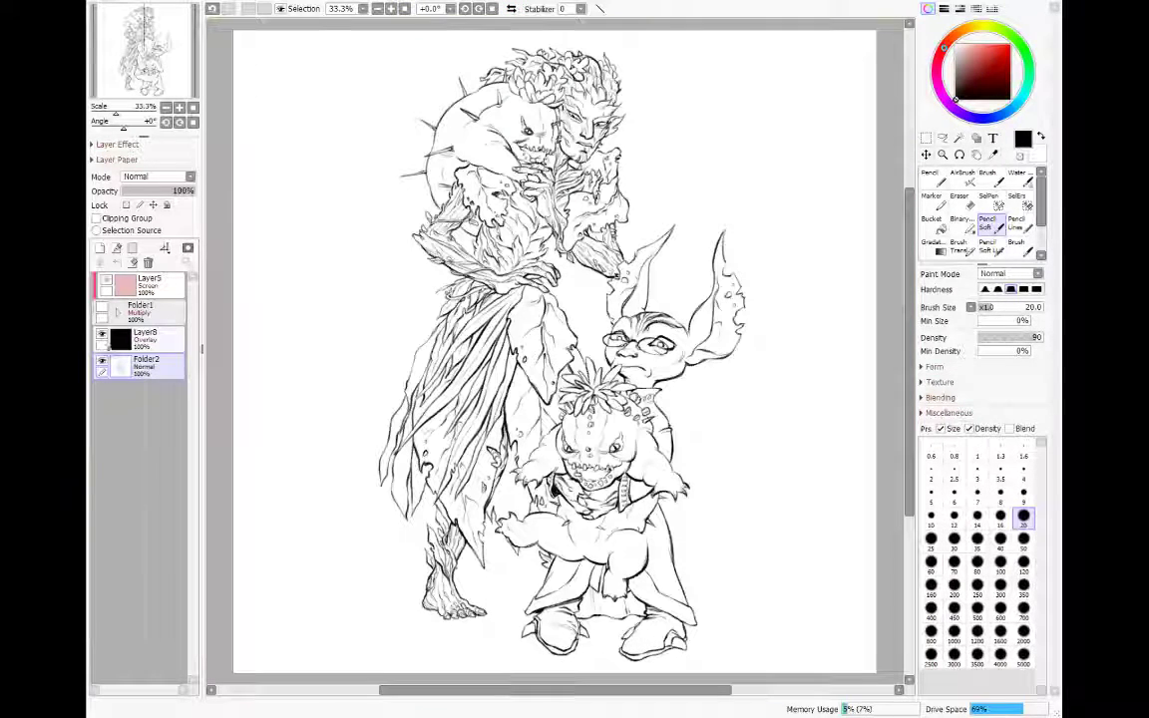
left_click(102, 337)
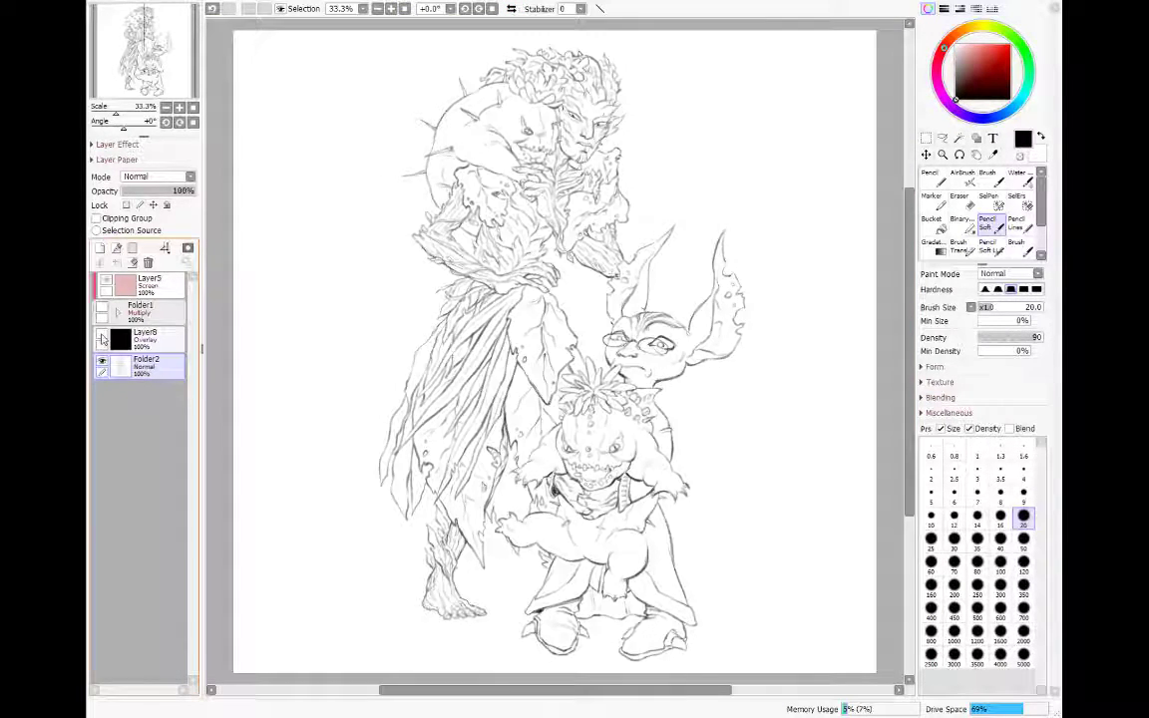
left_click(101, 337)
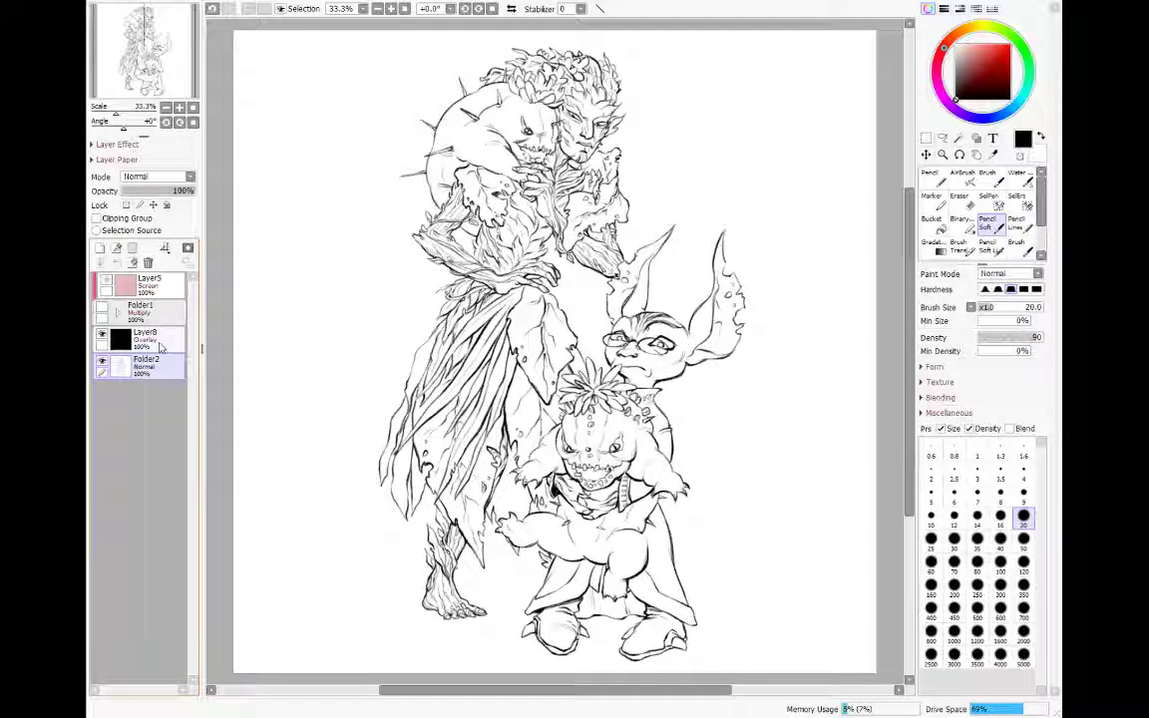
Step: Add a new layer beneath the line art and merge Folder2 and the Layer8 overlay down into it
left_click(100, 248)
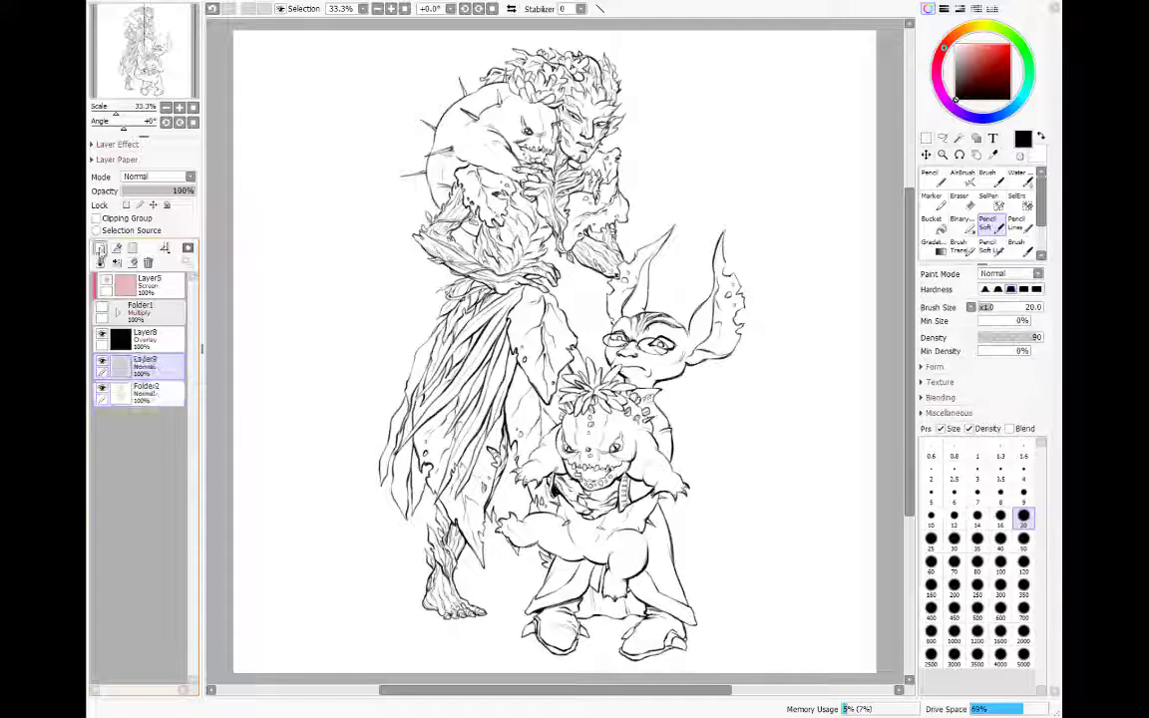
left_click_drag(152, 366, 162, 425)
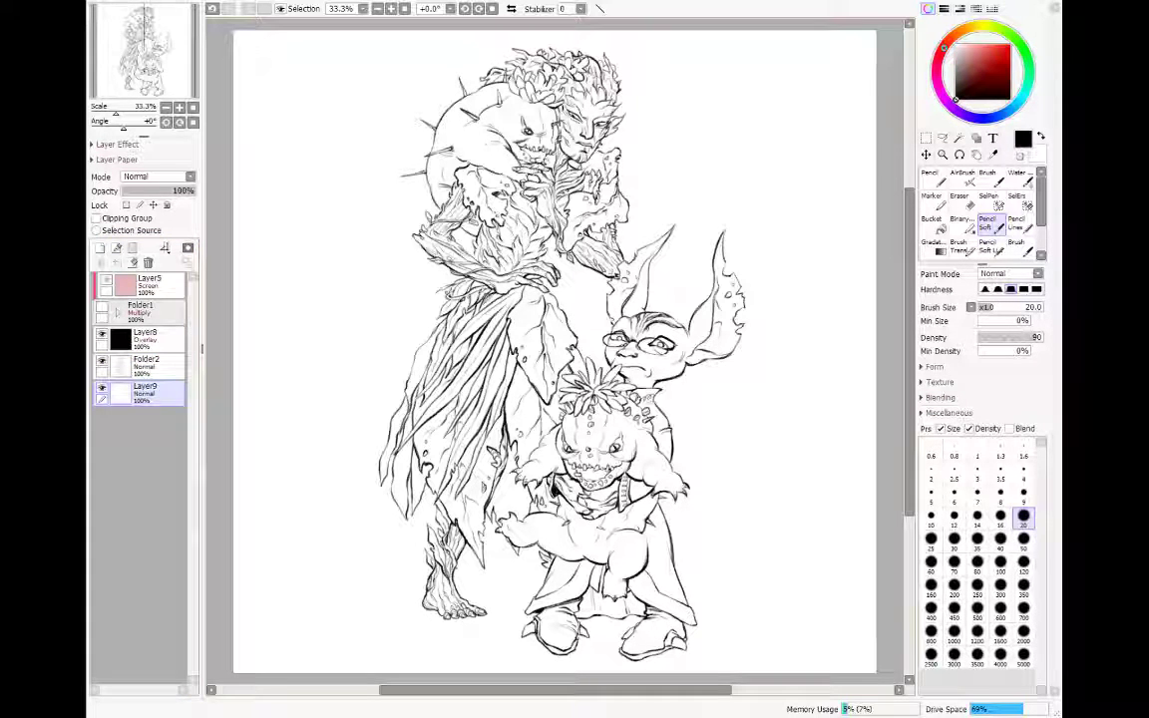
key("x")
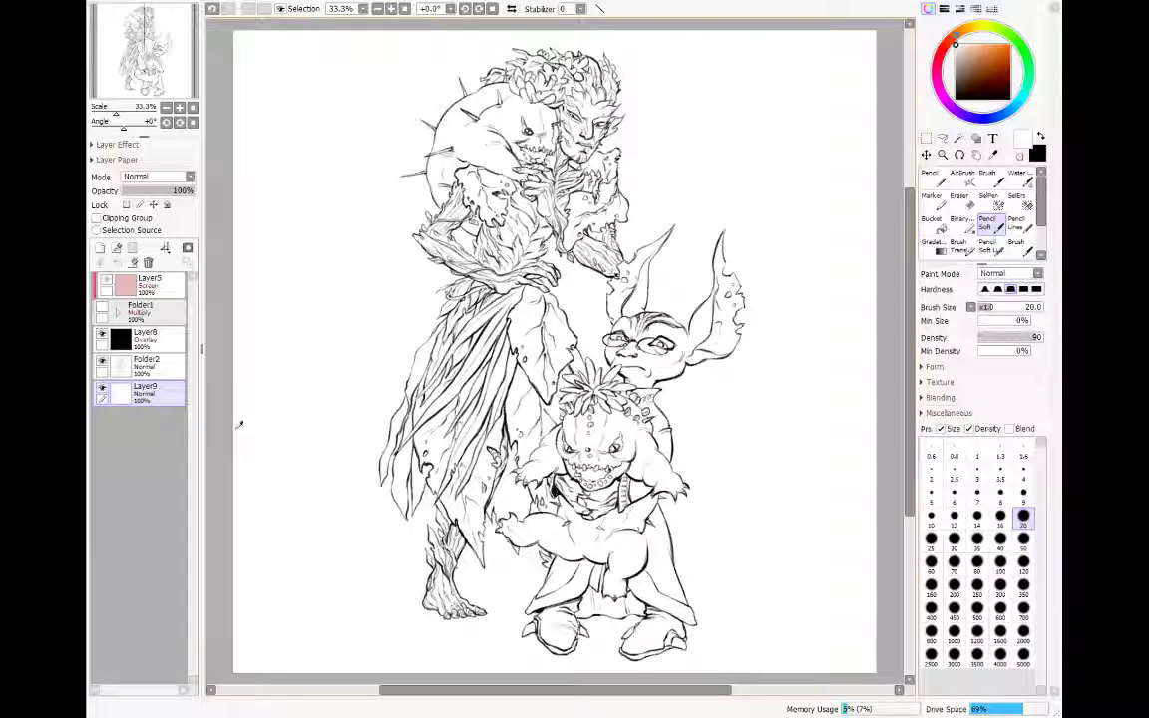
left_click(156, 366)
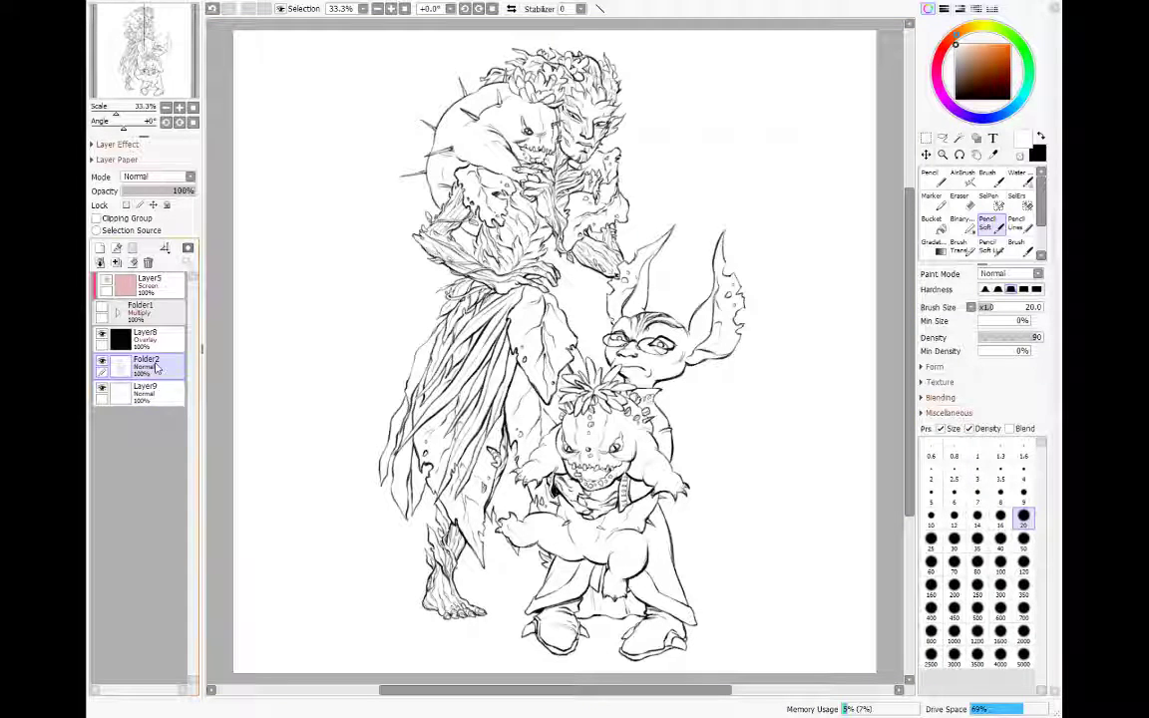
key("ctrl+e")
left_click(157, 348)
key("ctrl+e")
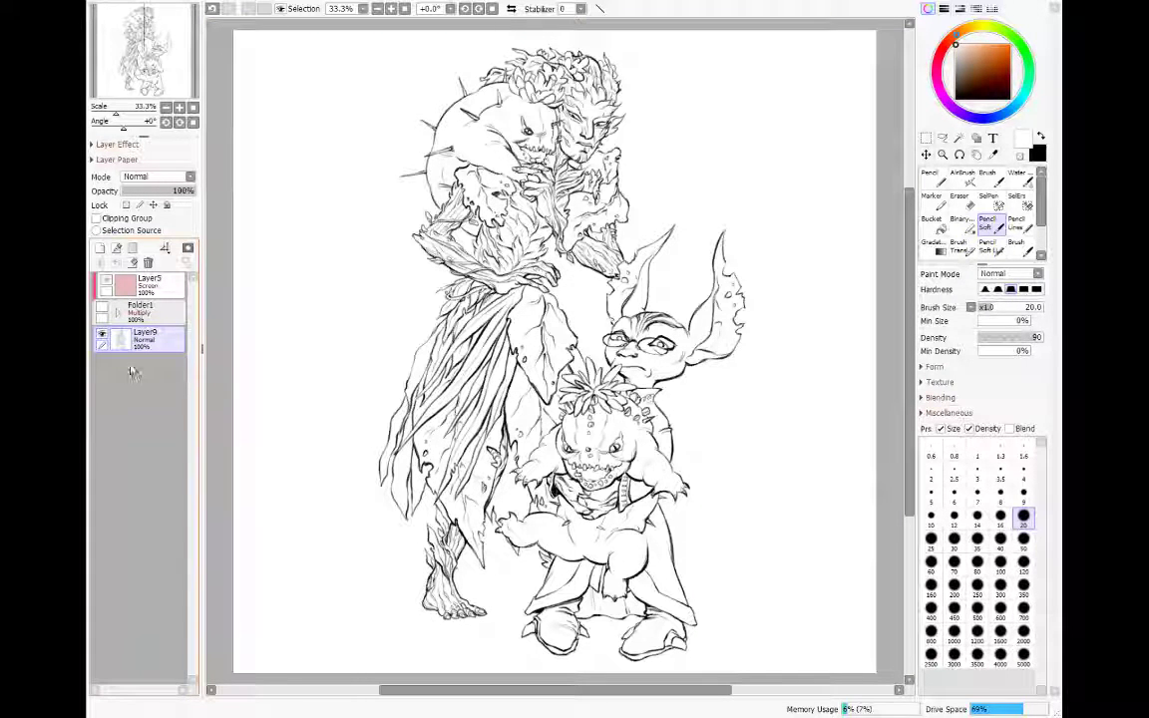
Step: Try recolouring the tall figure's lines red with the Pencil on opacity-locked Layer9, and restore the black lines and drawing colour
left_click(125, 204)
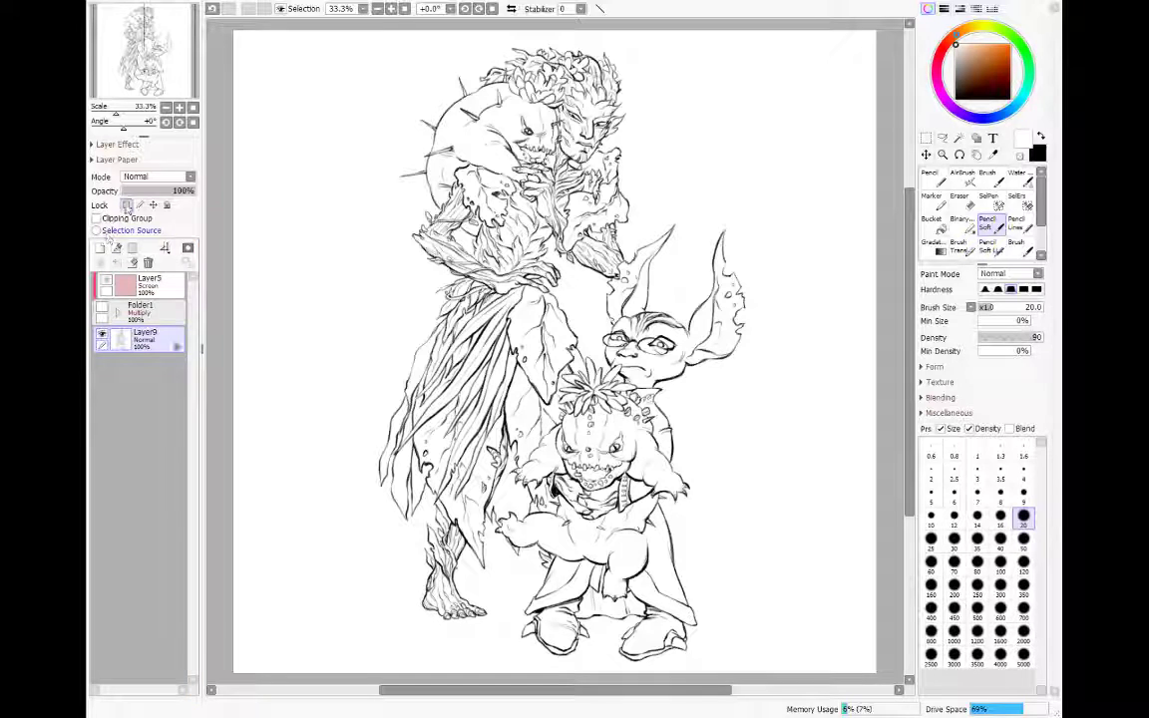
left_click(933, 177)
left_click(1040, 136)
left_click(984, 64)
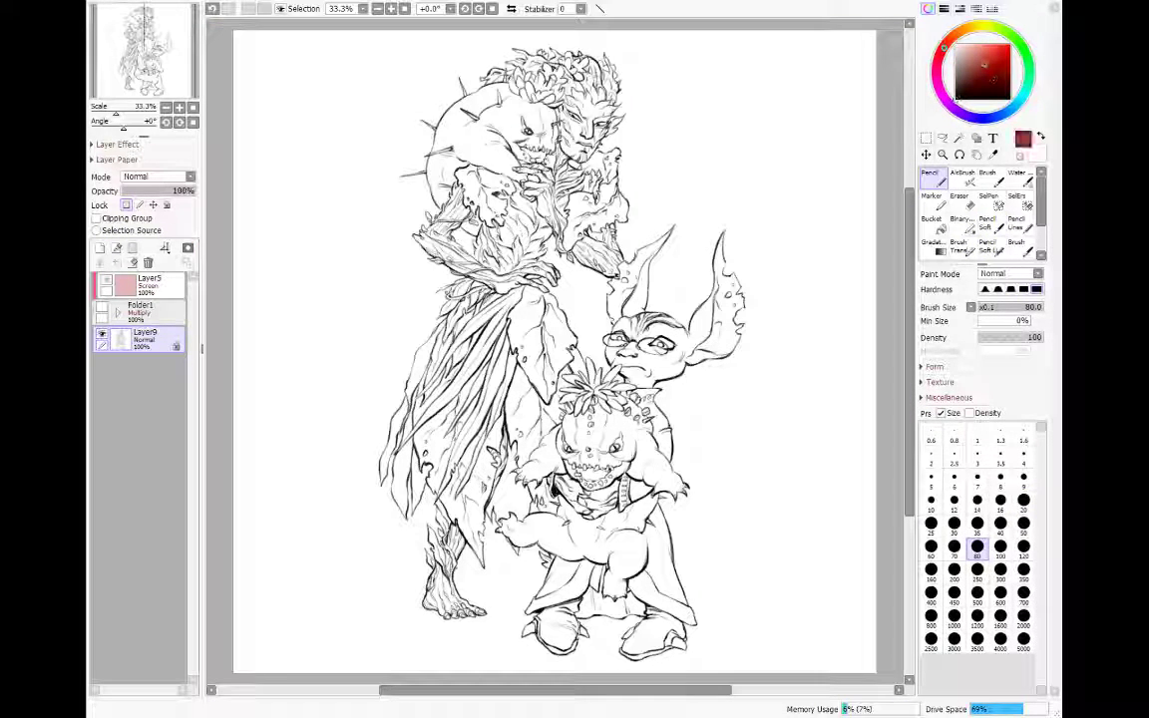
left_click_drag(605, 189, 549, 219)
key("ctrl+z")
key("ctrl+z")
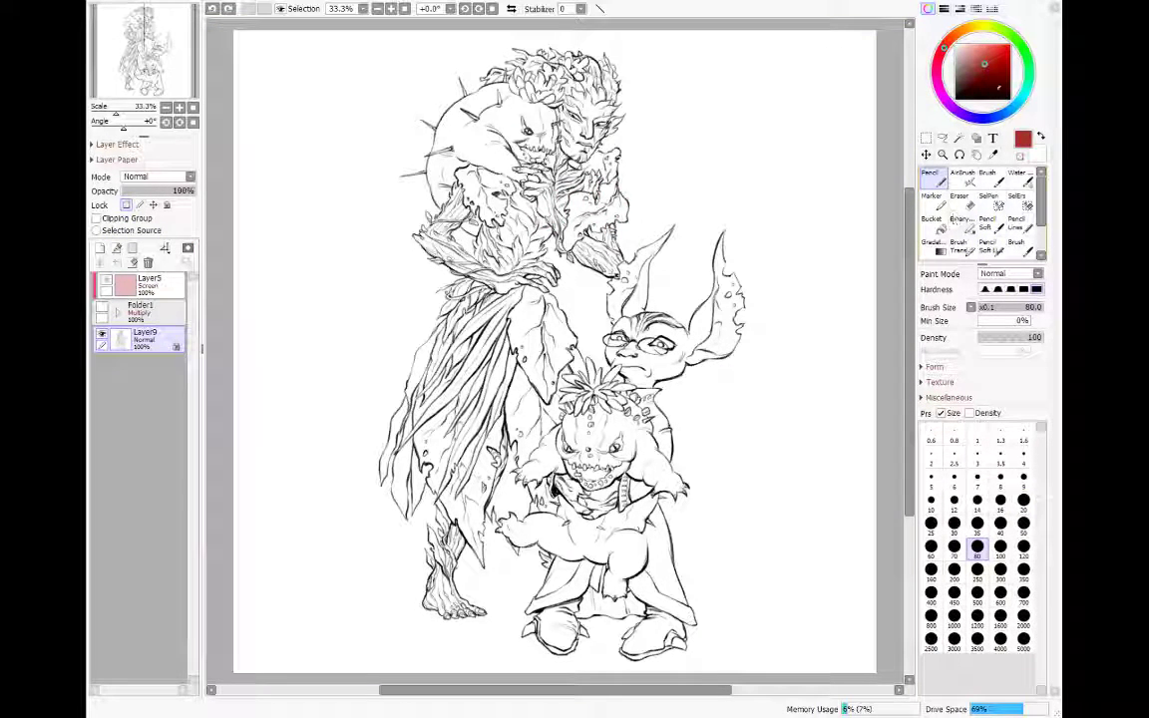
left_click_drag(959, 96, 929, 127)
left_click(1039, 138)
left_click(1037, 149)
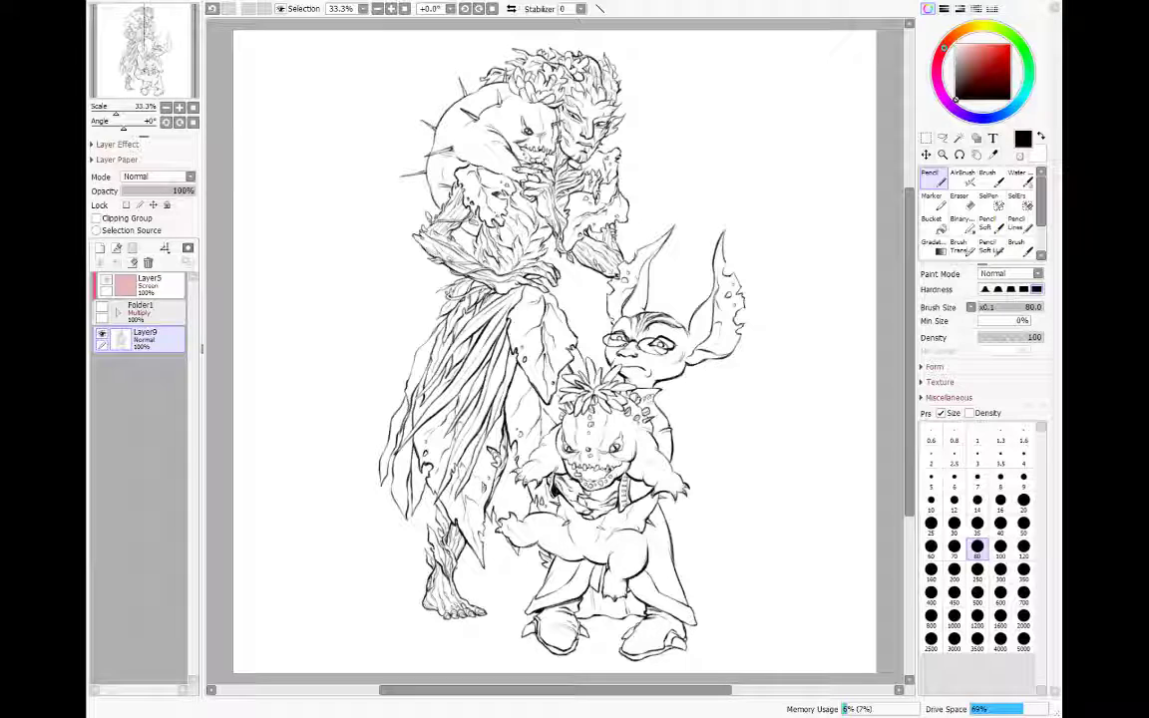
Step: Place a two-line "short break" text at 400 px beside the tall figure's head, and delete the text layer
left_click(995, 137)
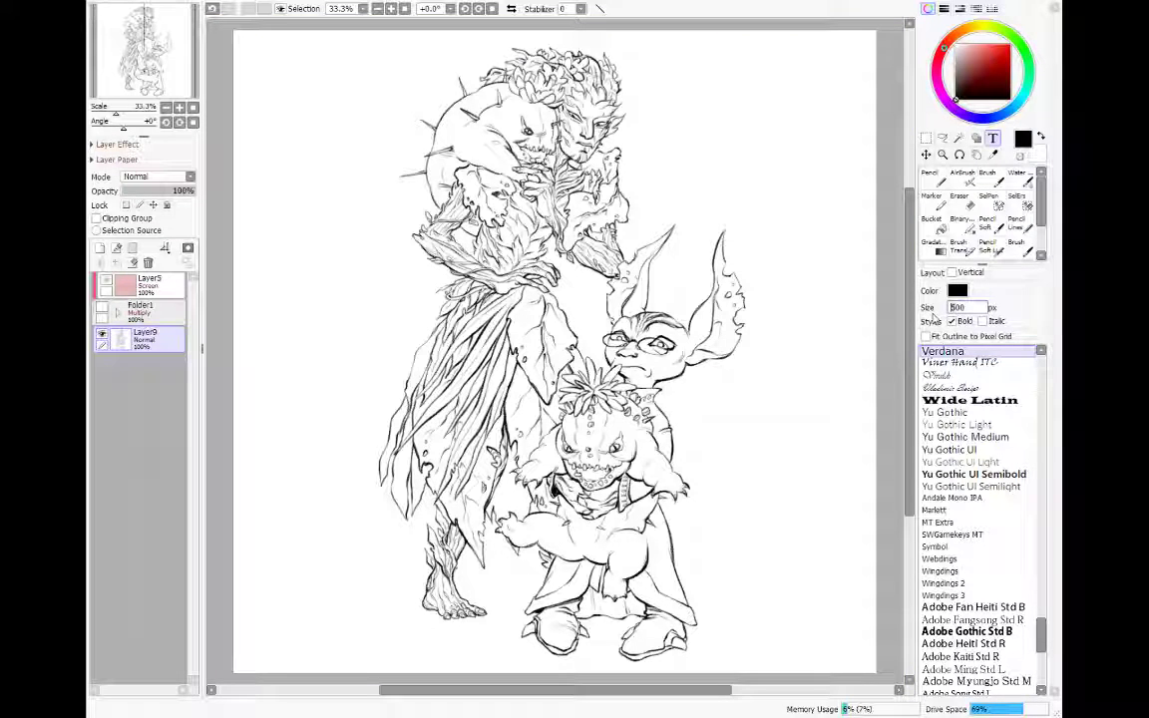
left_click_drag(957, 307, 943, 309)
type("4")
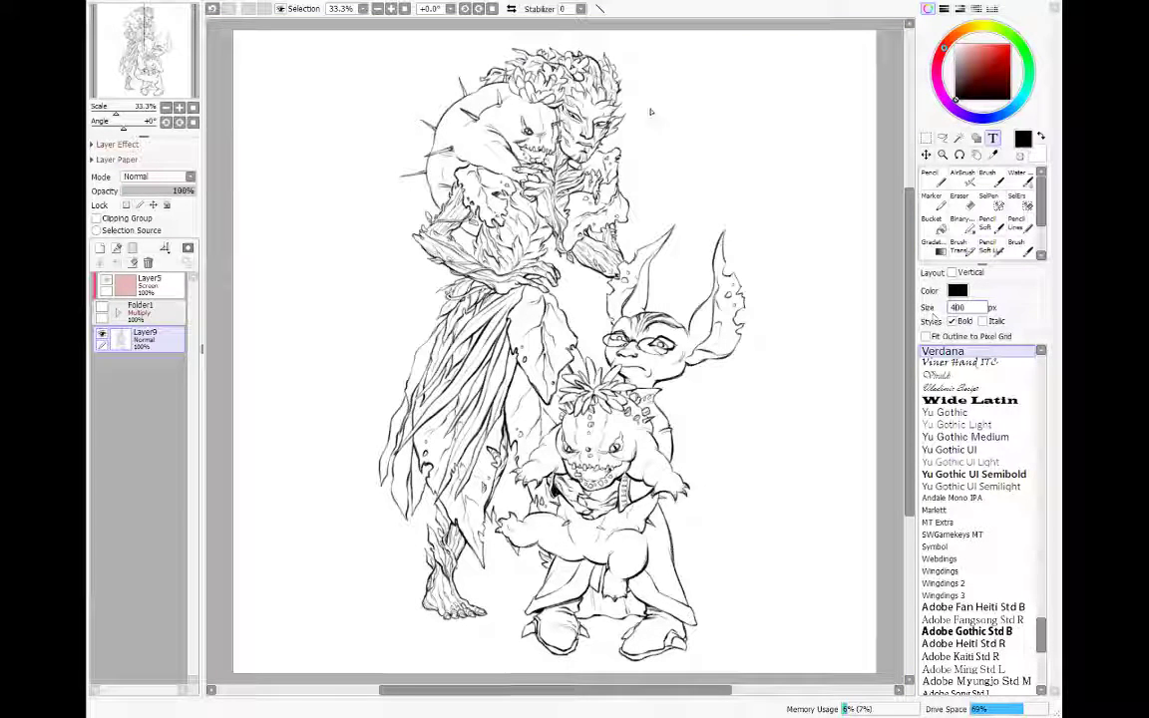
left_click(649, 108)
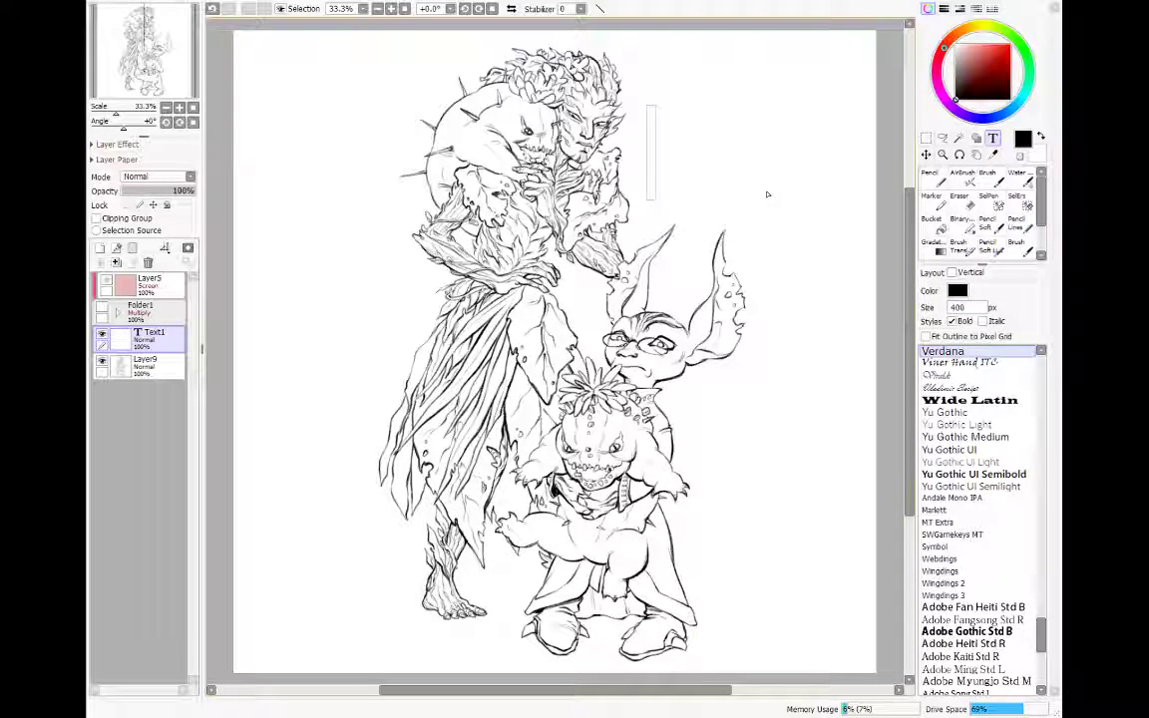
type("short")
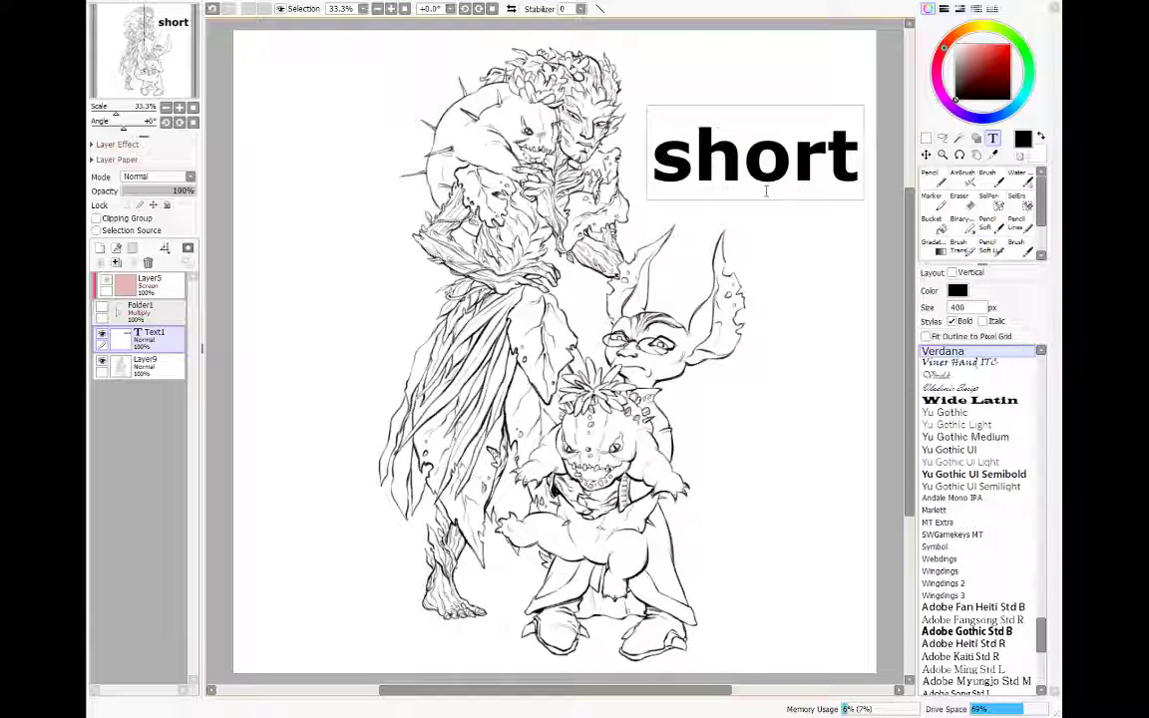
key("Return")
type("break")
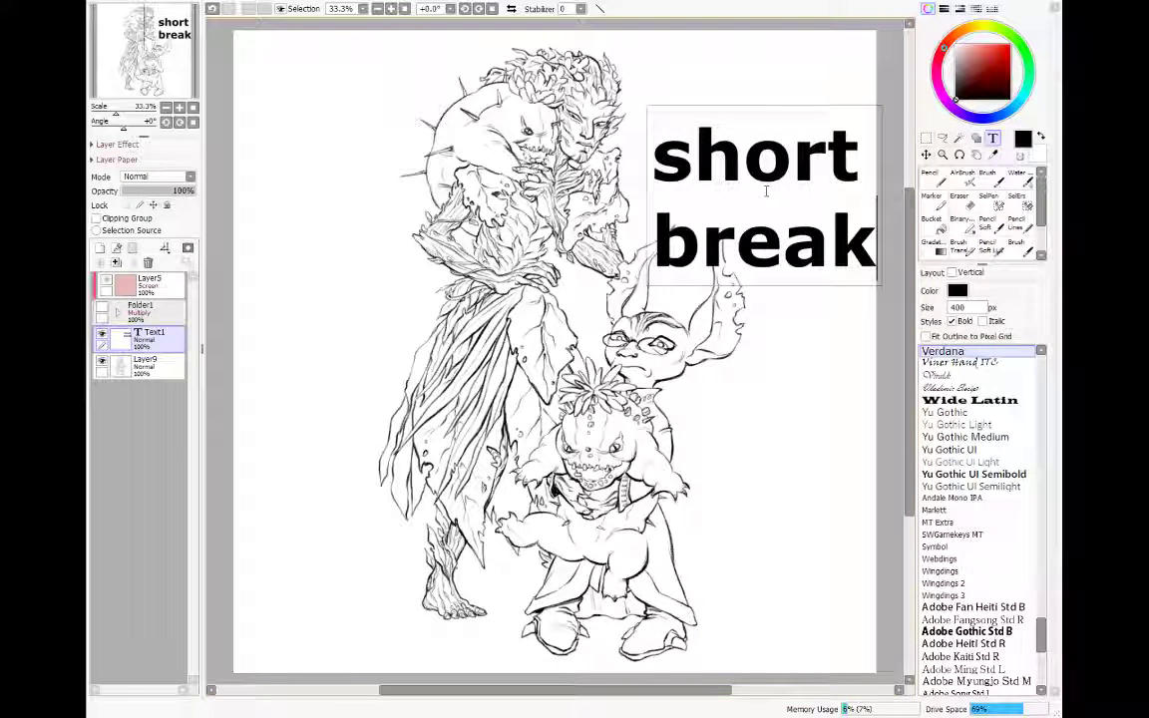
left_click_drag(792, 229, 769, 189)
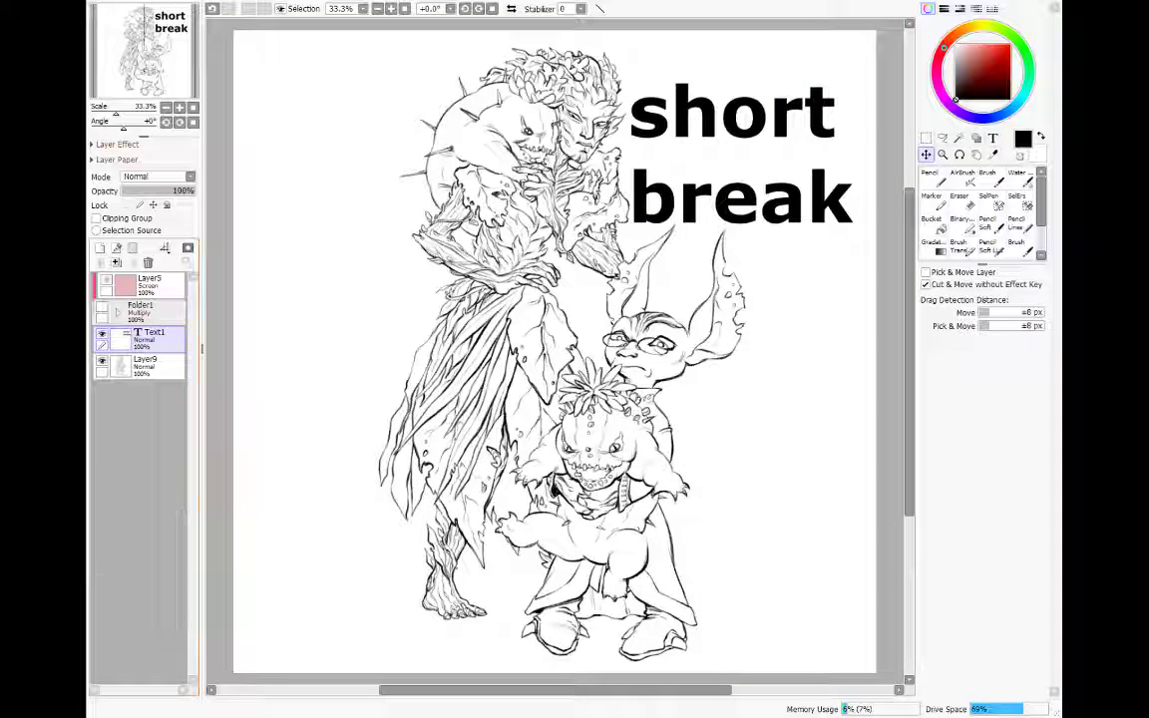
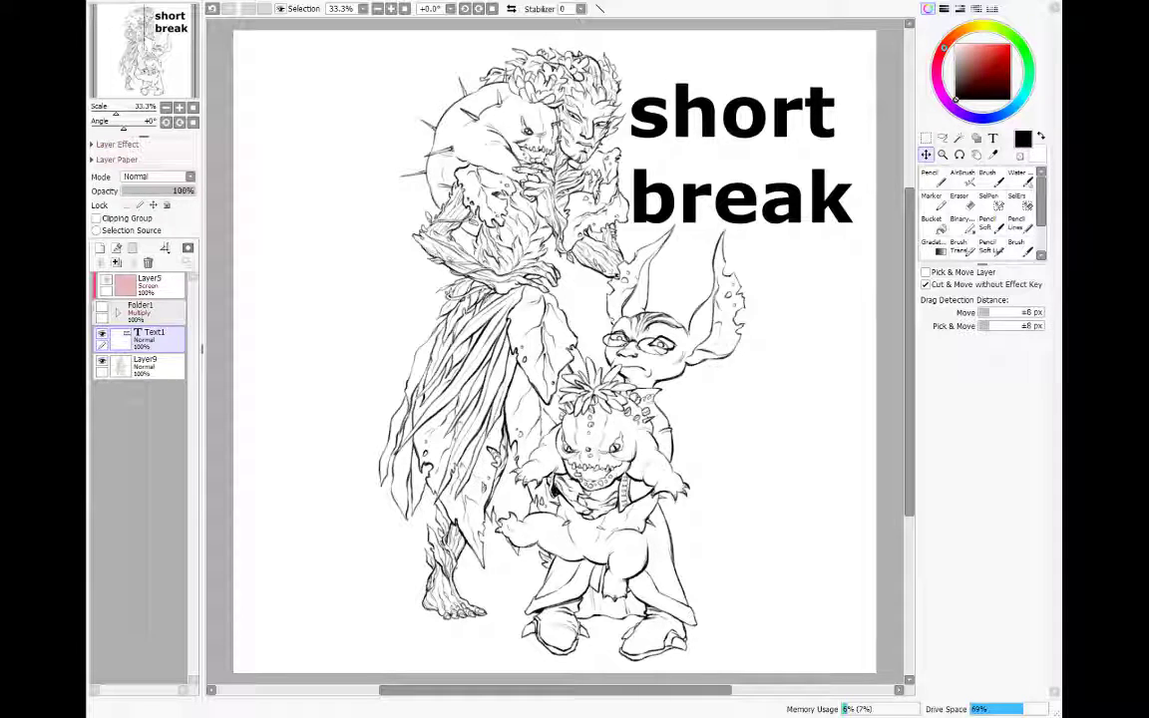
left_click(148, 264)
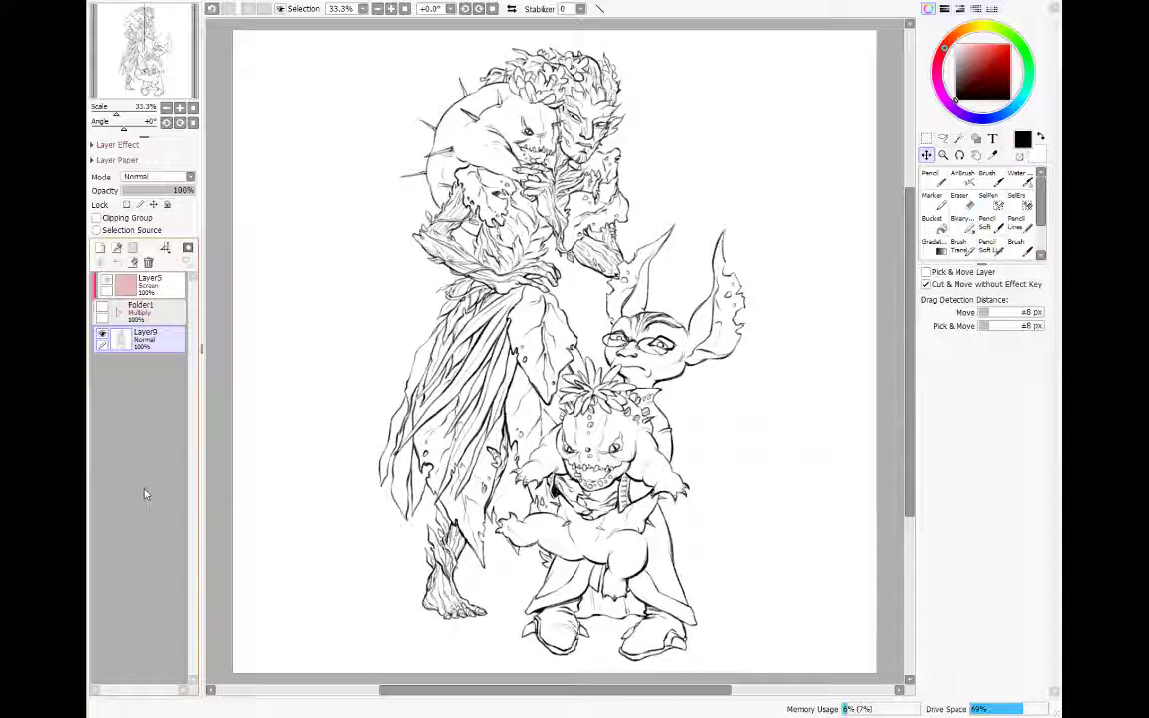
Step: Create a new folder beneath Layer9 containing an empty layer, and choose the soft pencil
left_click(132, 247)
left_click_drag(153, 347, 155, 381)
left_click(100, 248)
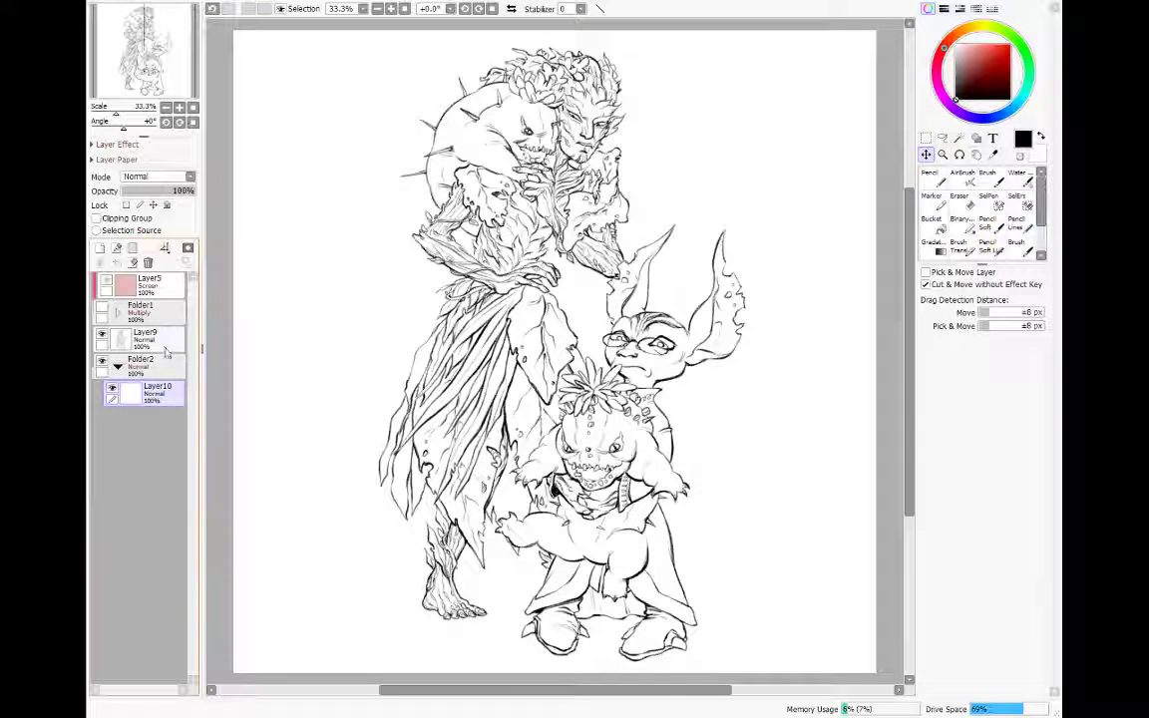
left_click(989, 222)
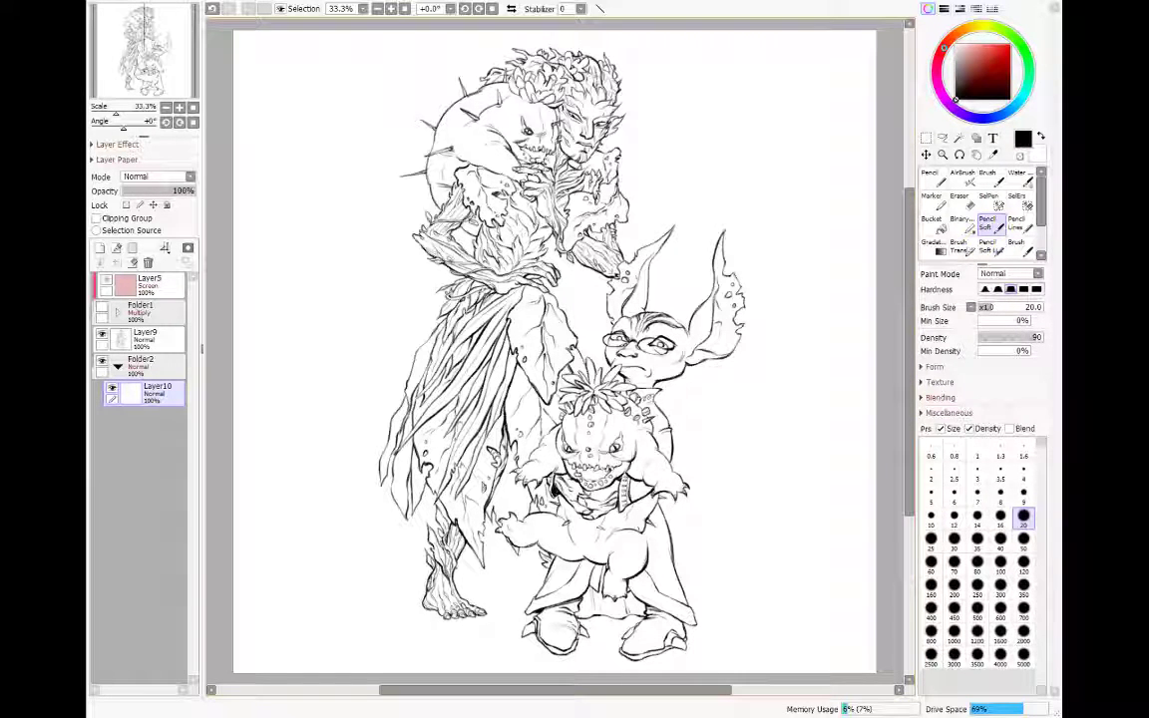
Step: Set the Magic Wand's selection source to Merged Image and try selecting the background around the figures
left_click(958, 138)
left_click(937, 408)
left_click(794, 450)
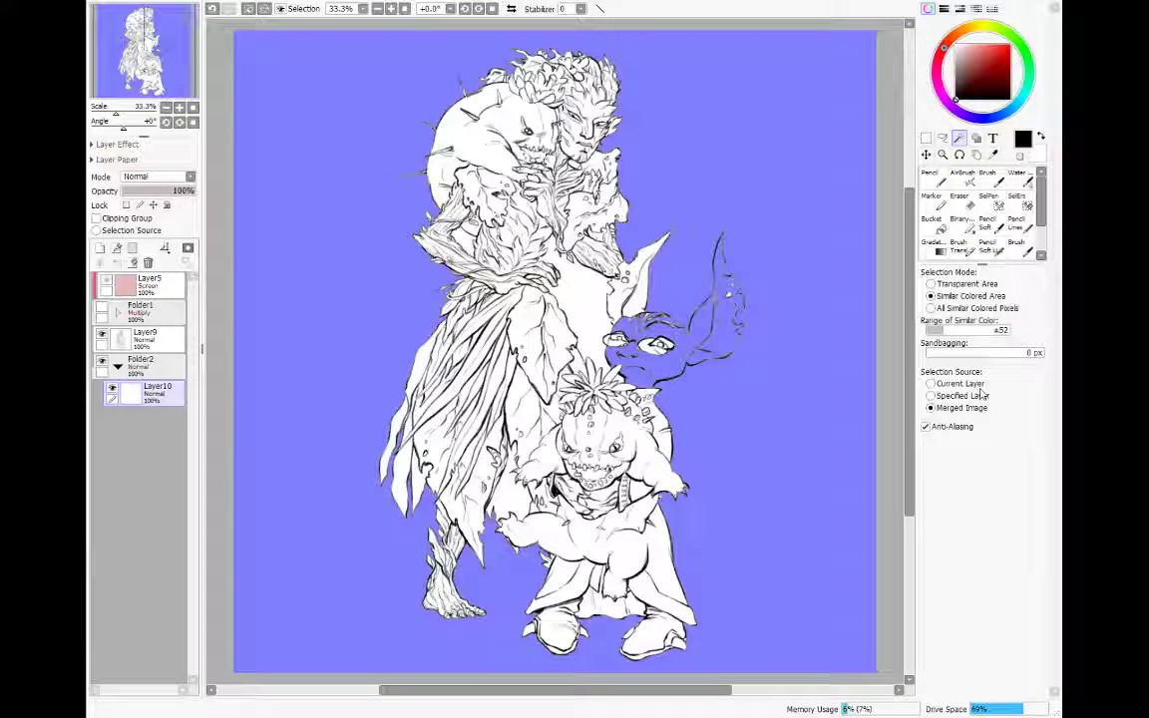
key("ctrl+z")
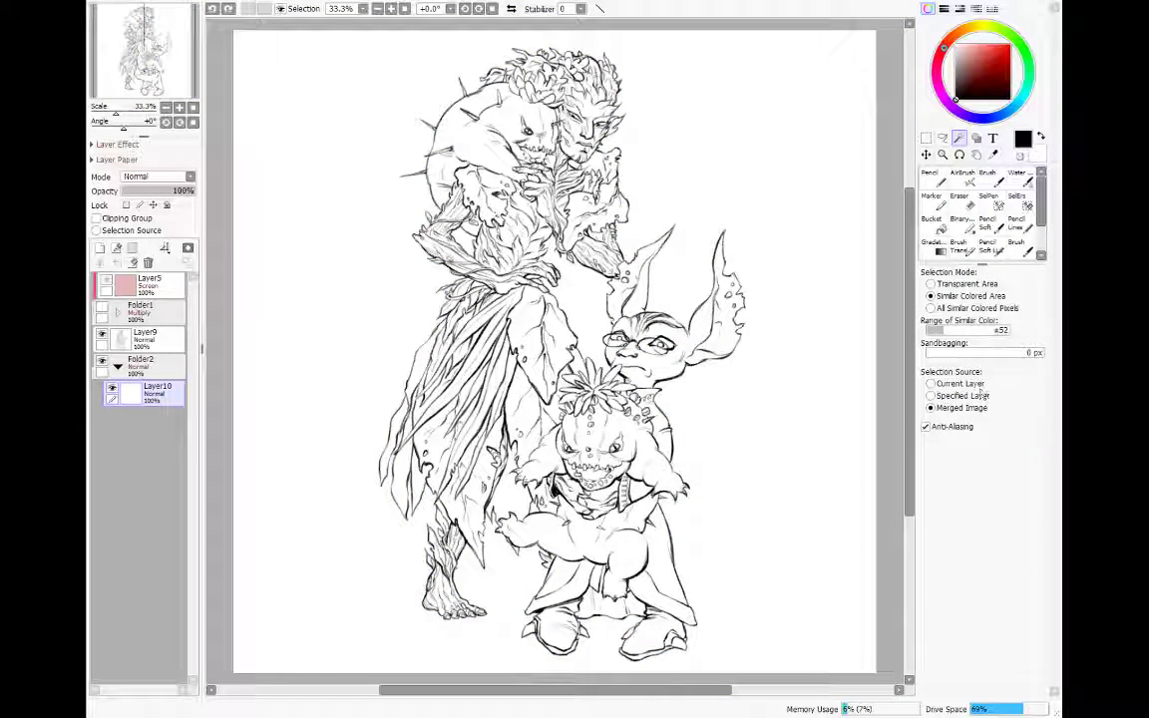
Step: Select the background around both figures with the Magic Wand and try adding the small gap beside the goblin's waist
left_click(987, 222)
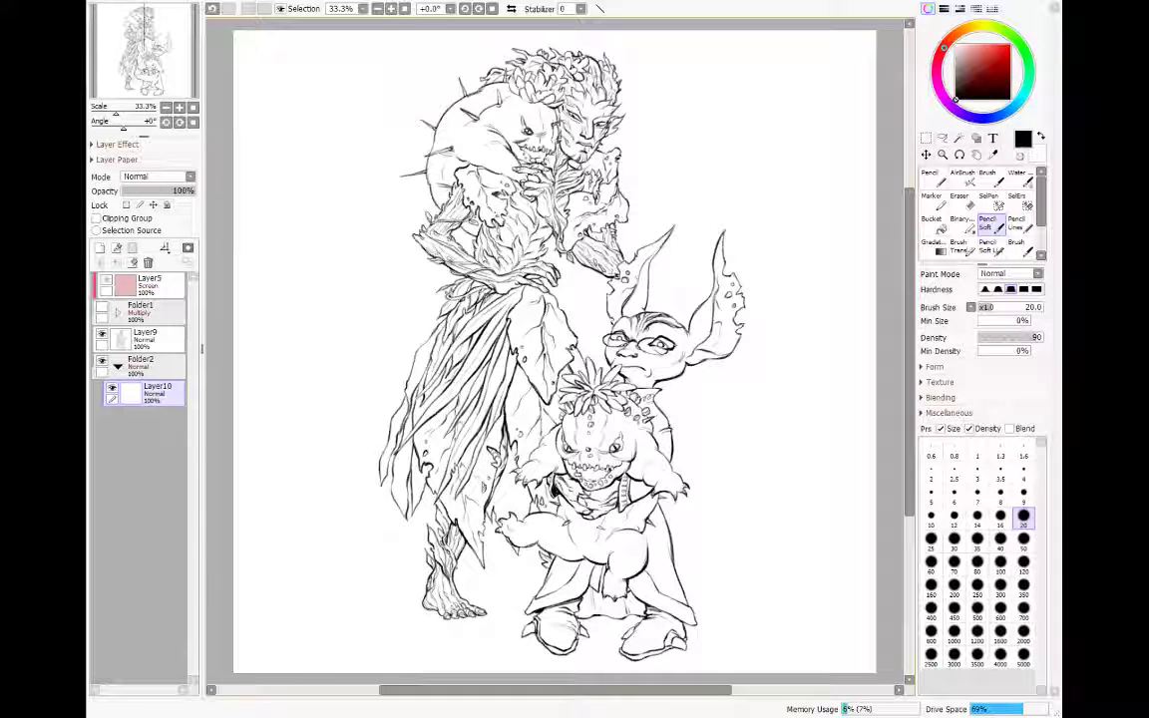
key("w")
left_click(685, 535)
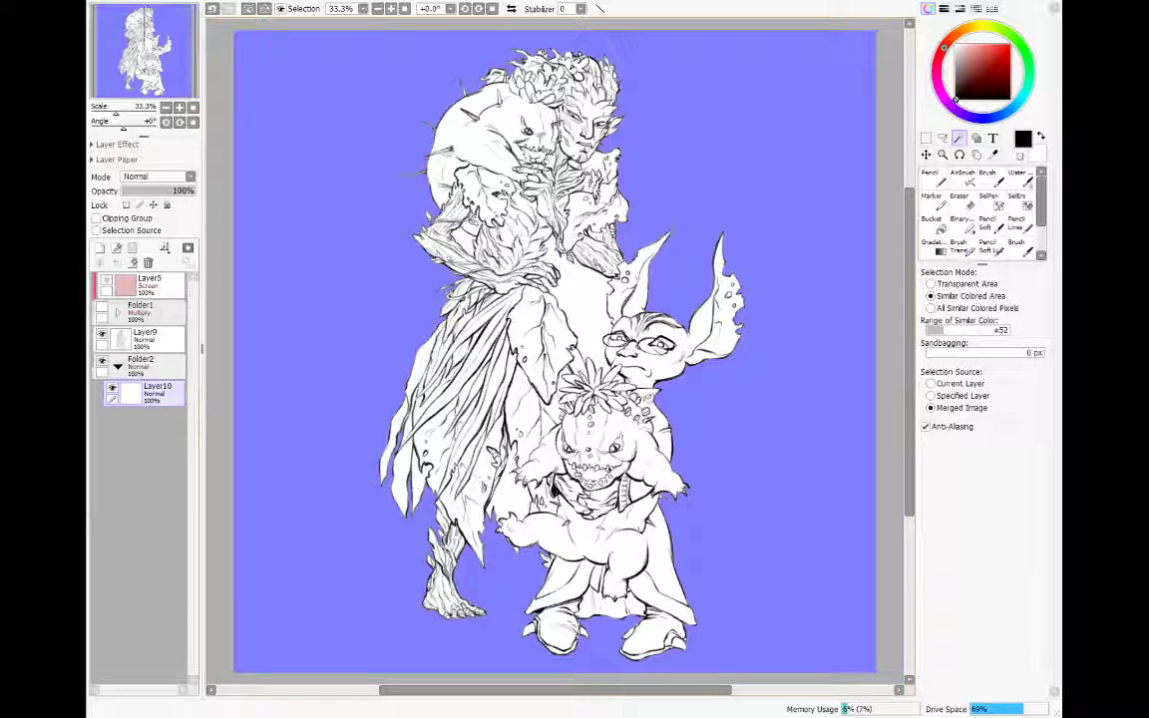
left_click(546, 507)
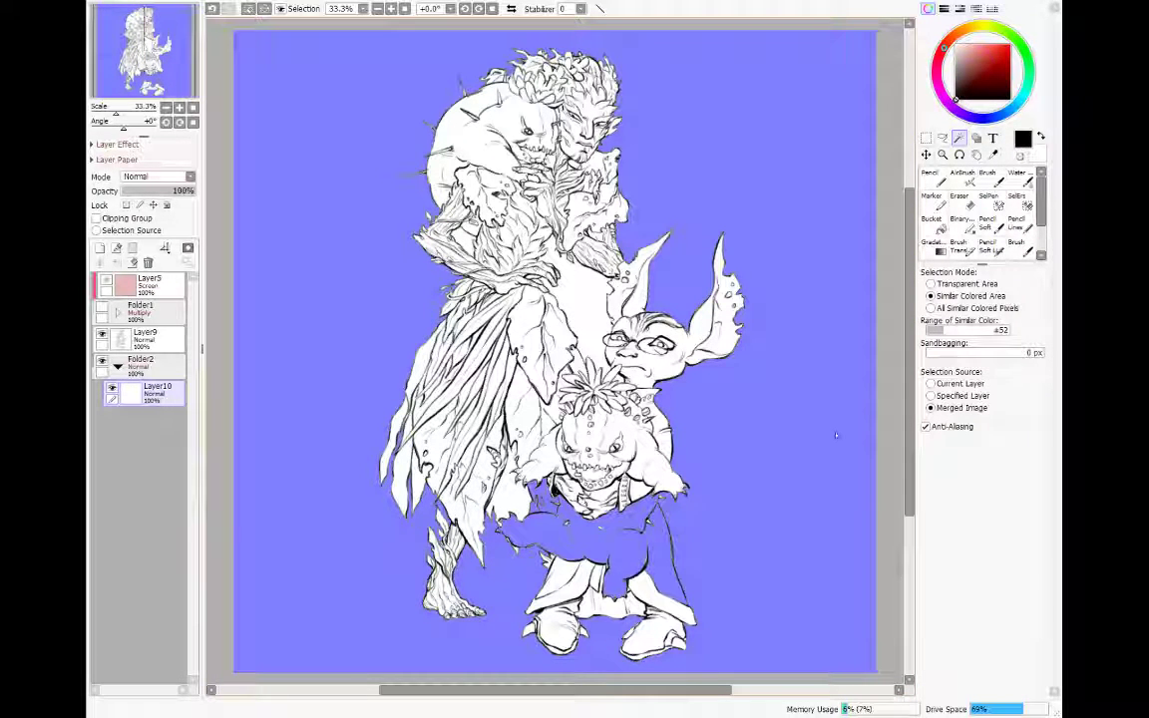
key("ctrl+z")
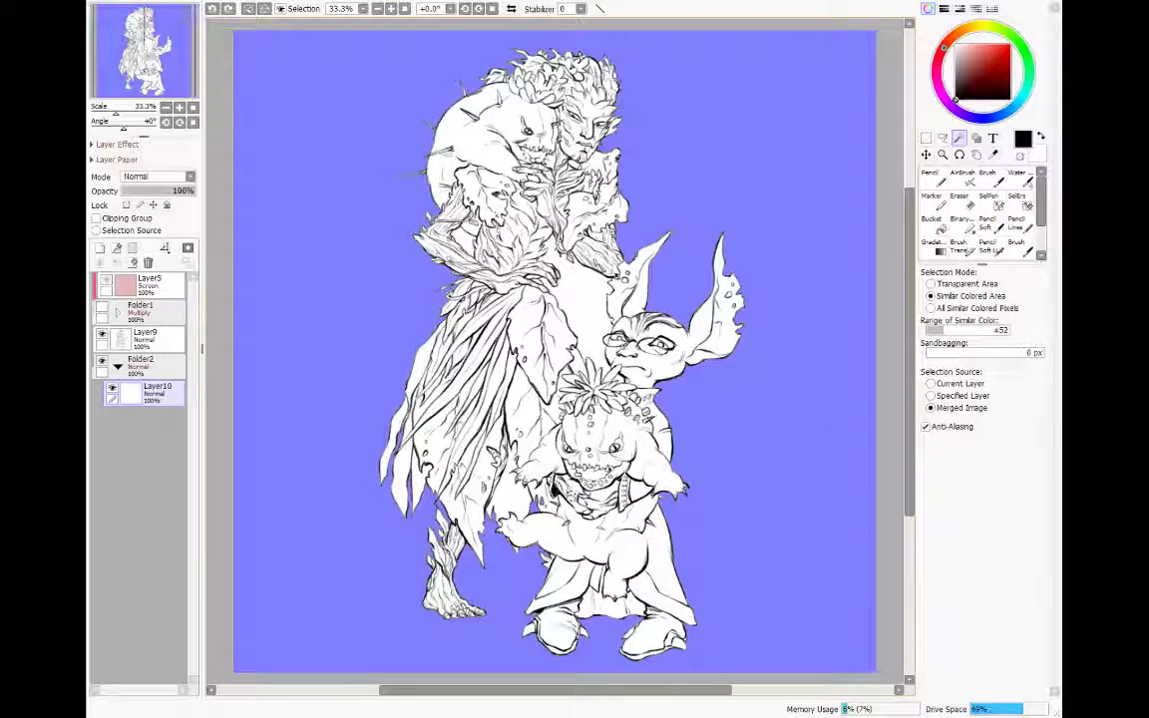
Step: Try adding the enclosed gaps beside the skirt and the tall figure's torso to the selection, and clear the selection
left_click(520, 449)
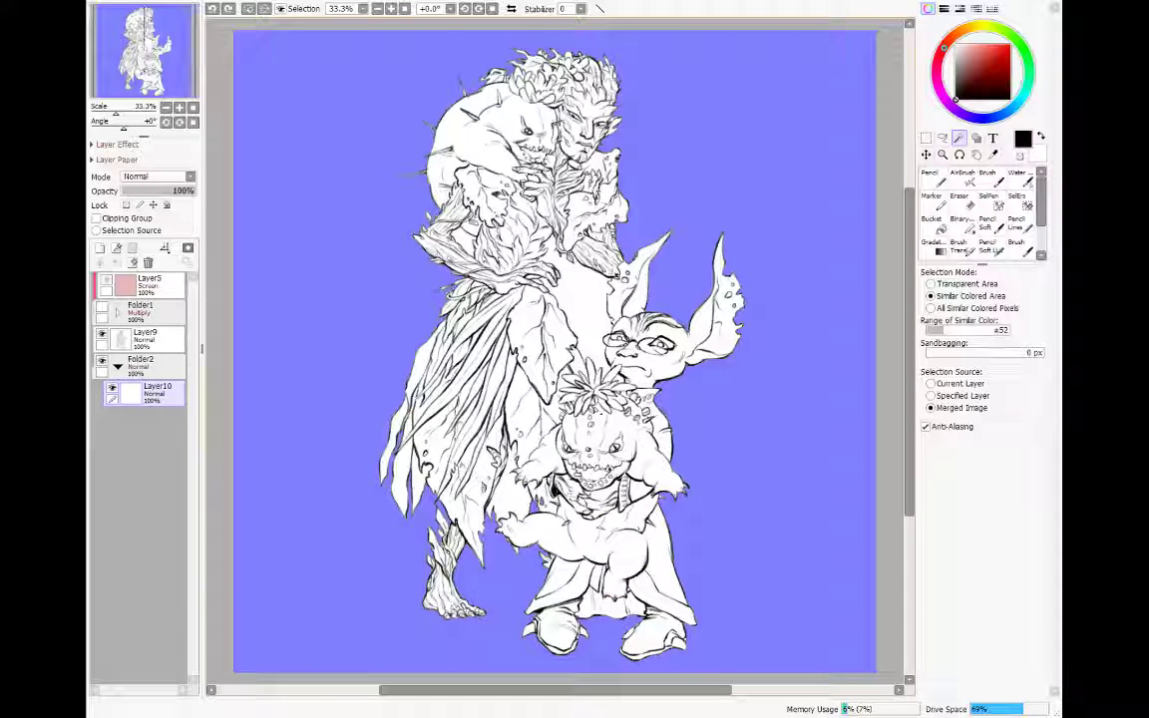
left_click(555, 255)
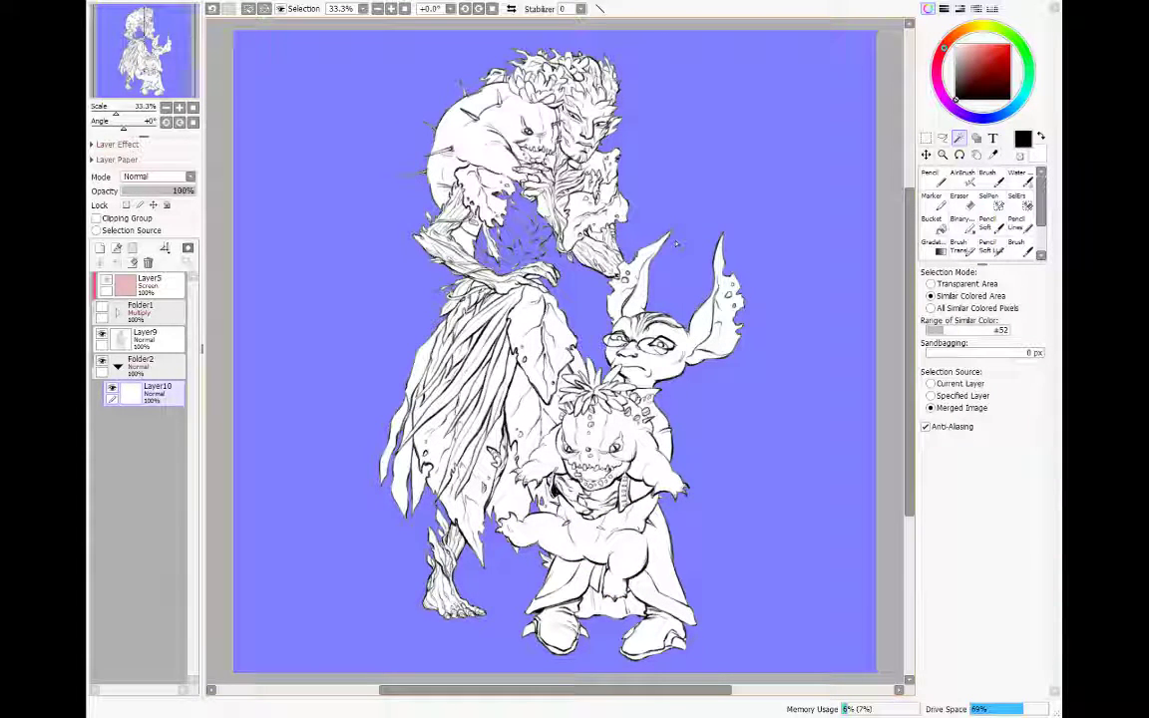
key("ctrl+z")
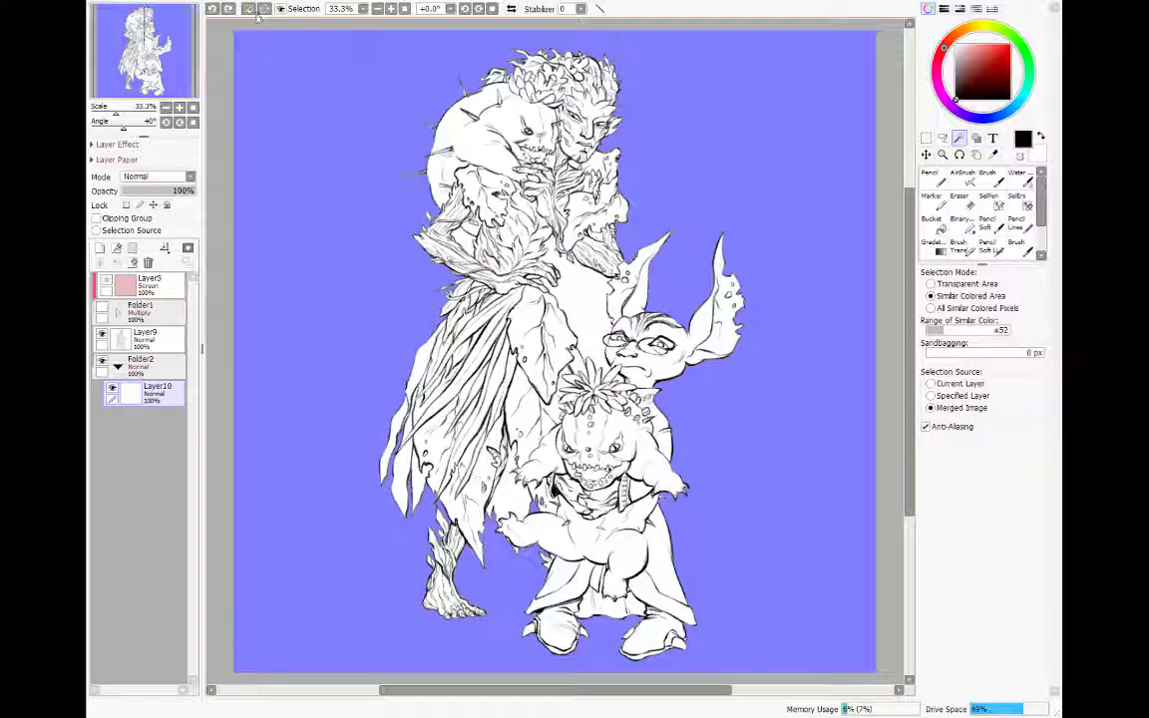
key("ctrl+d")
Step: Reselect the background with the Magic Wand and add the enclosed area between the tall figure's forearm and the goblin's ear
key("n")
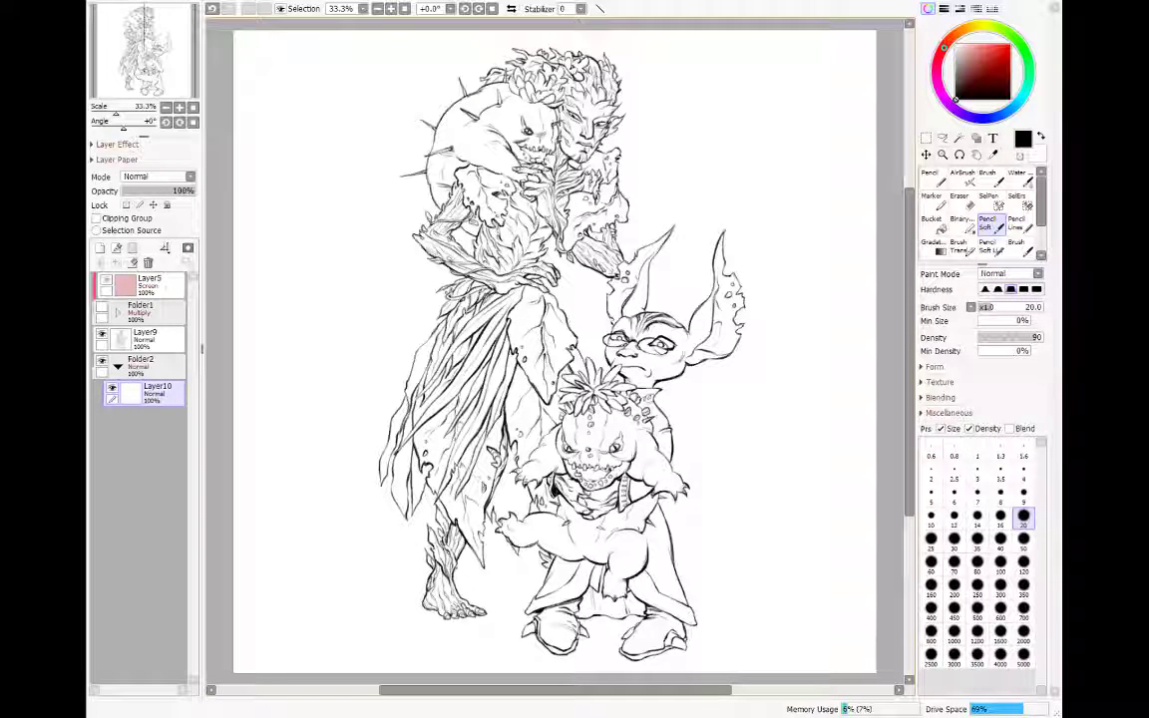
key("w")
left_click(729, 222)
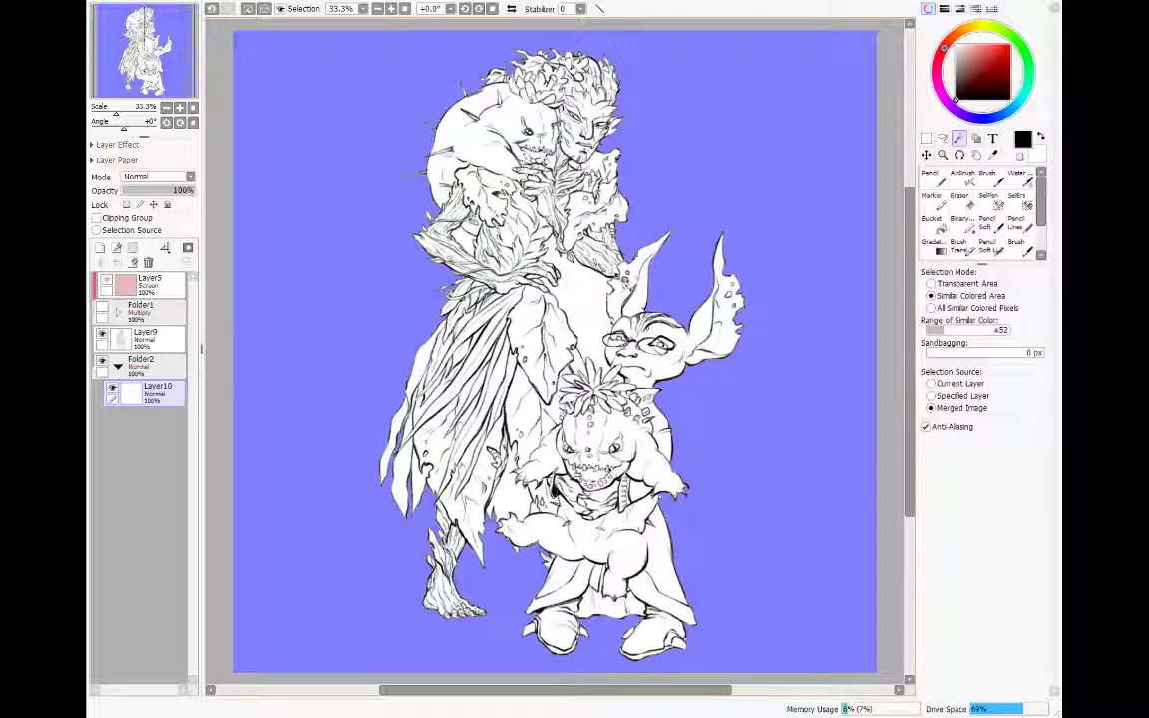
left_click(601, 296)
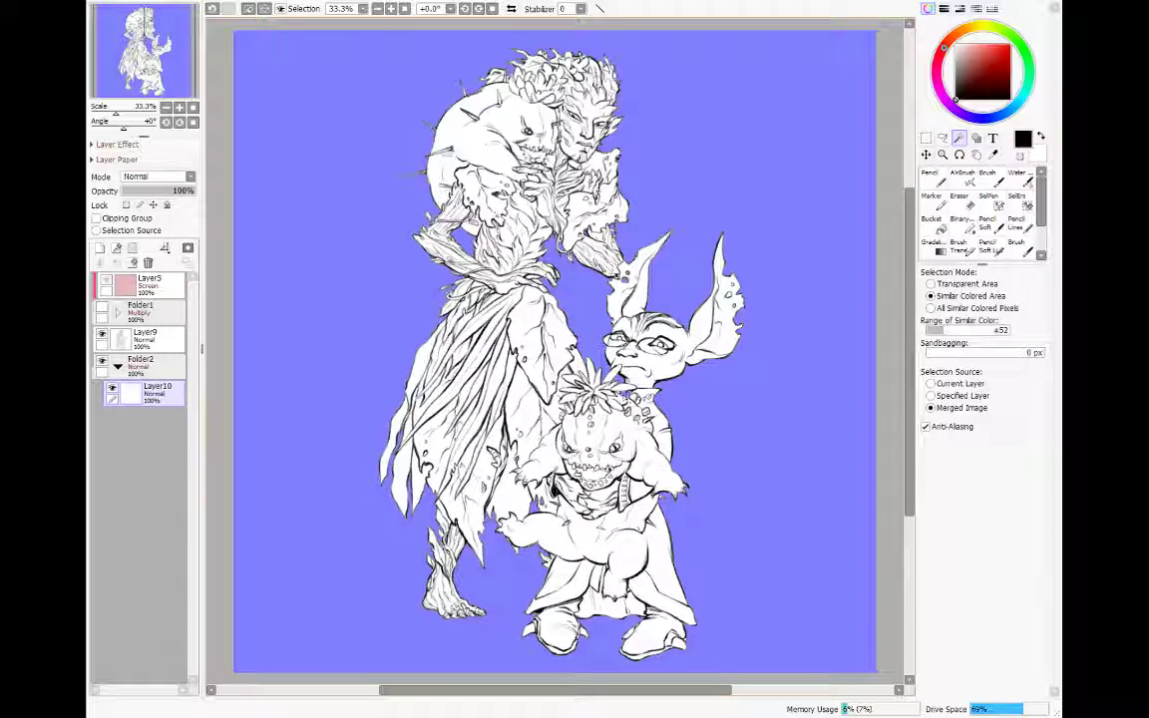
Step: Invert the background selection, fill both figures with muted teal on Layer10, and deselect
key("ctrl+z")
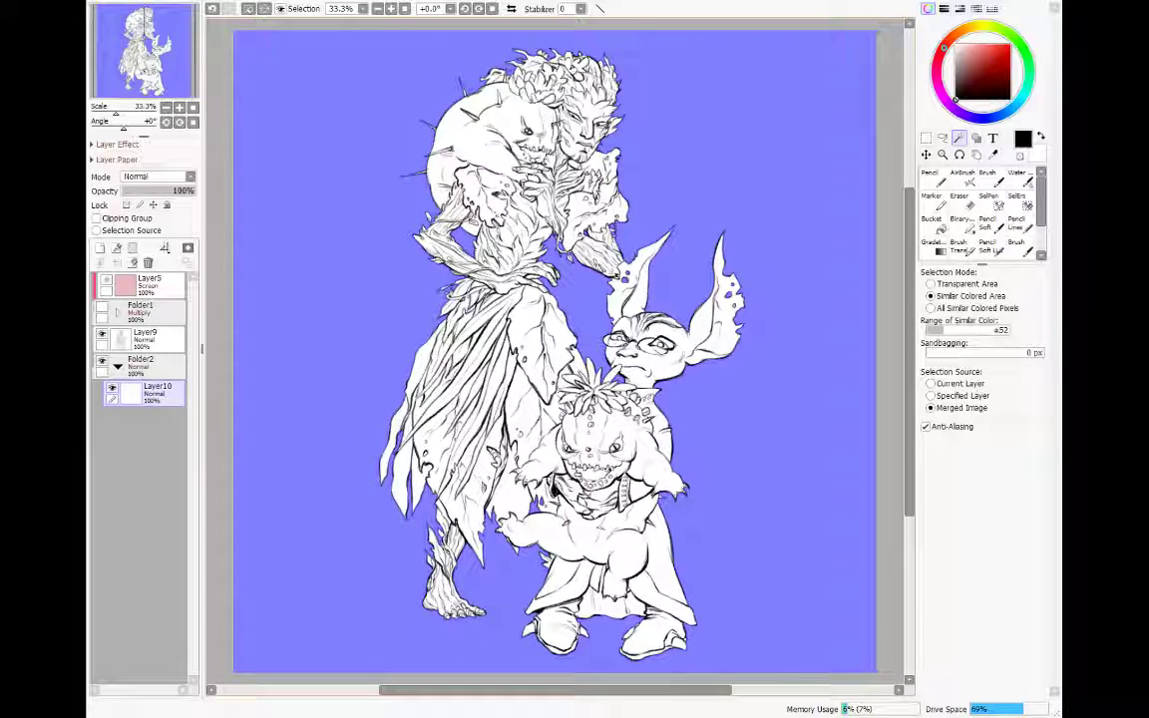
key("ctrl+i")
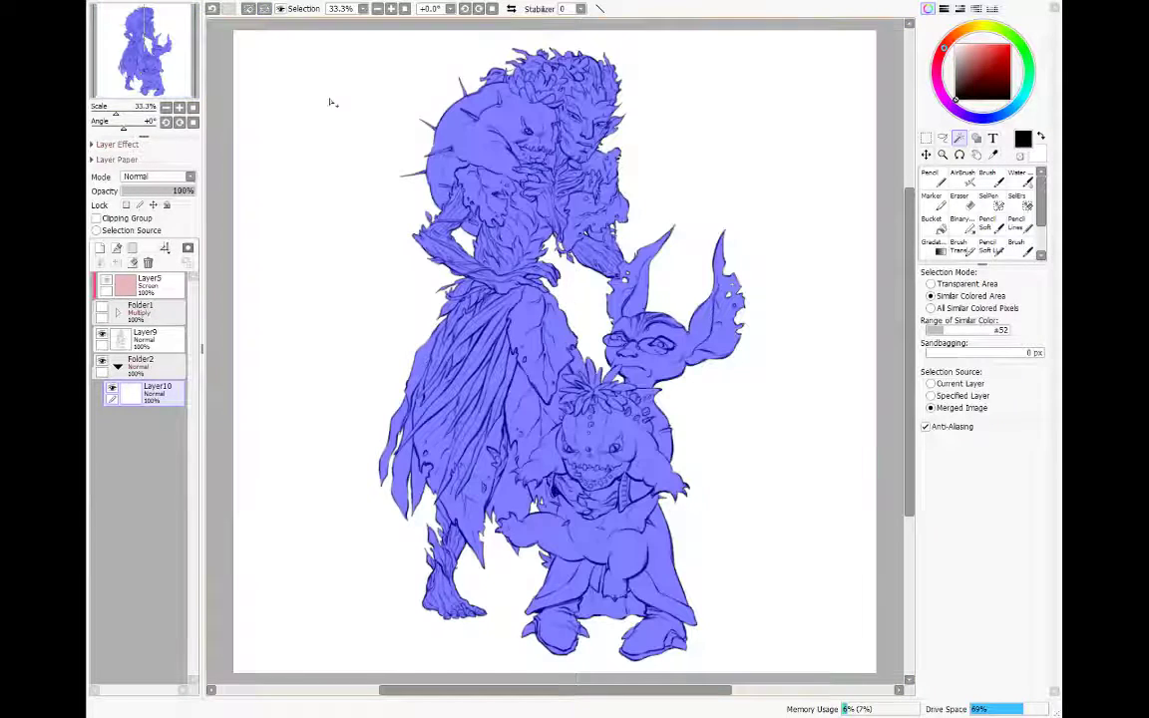
left_click(976, 55)
left_click(970, 62)
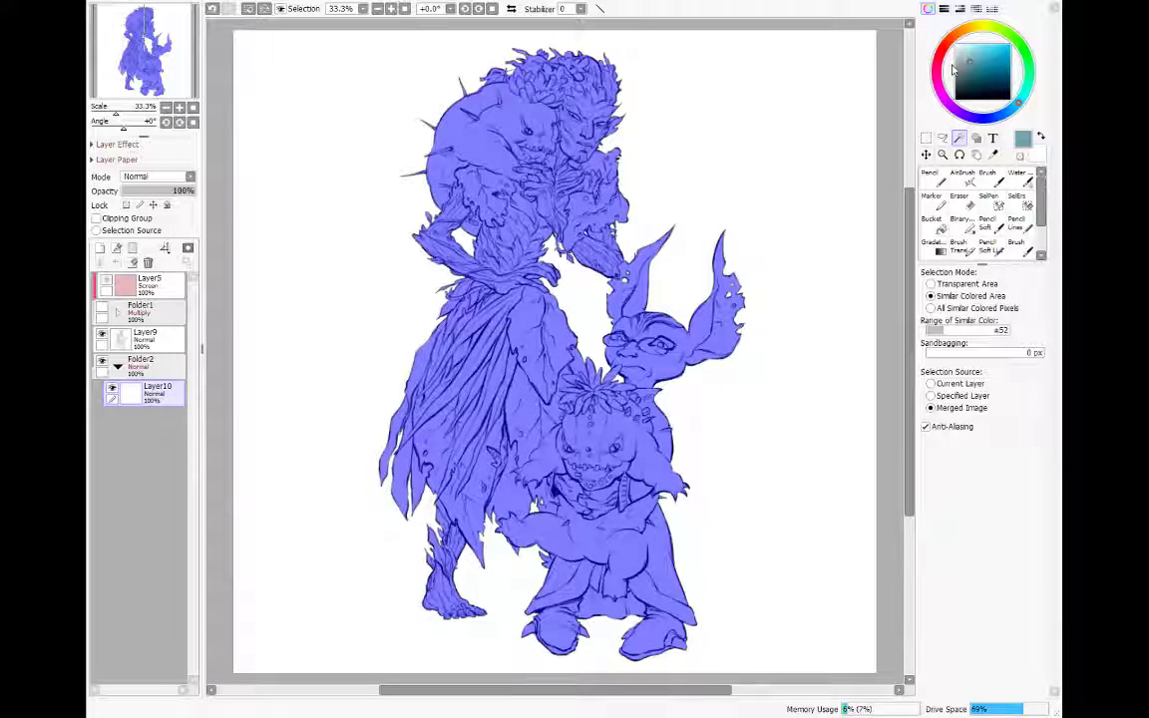
key("ctrl+f")
key("ctrl+d")
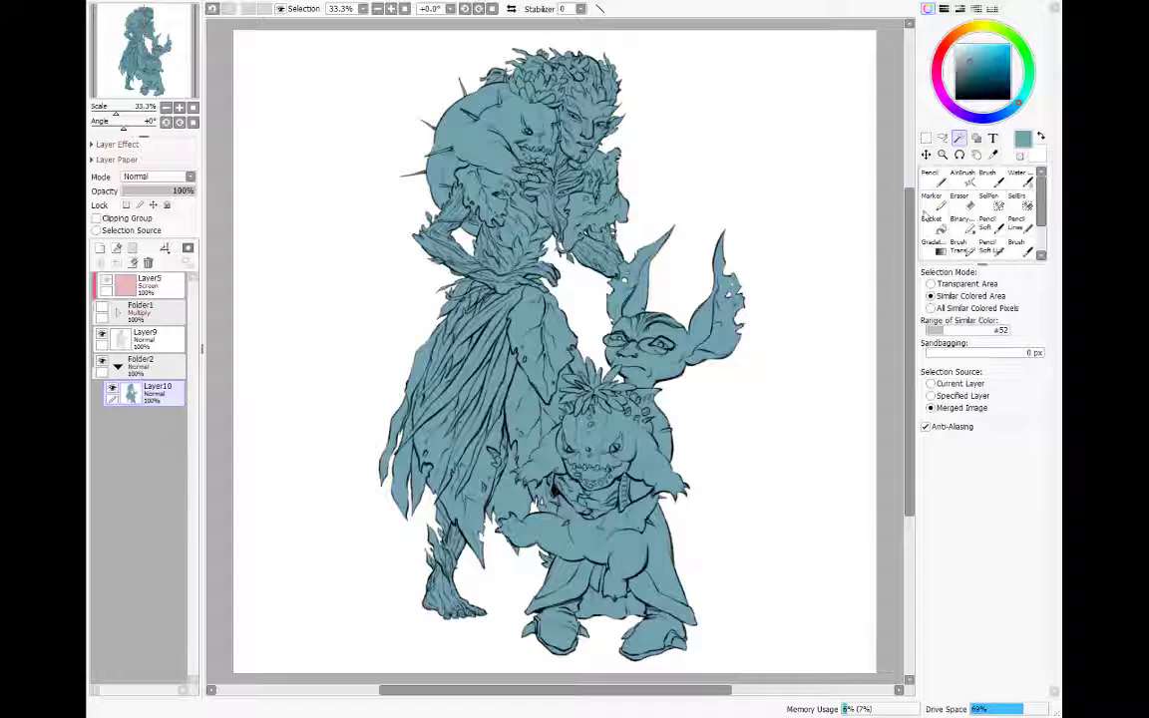
Step: Touch up the teal base on Layer10, alternating the Pencil at size 80 and the Eraser at size 35
left_click(929, 177)
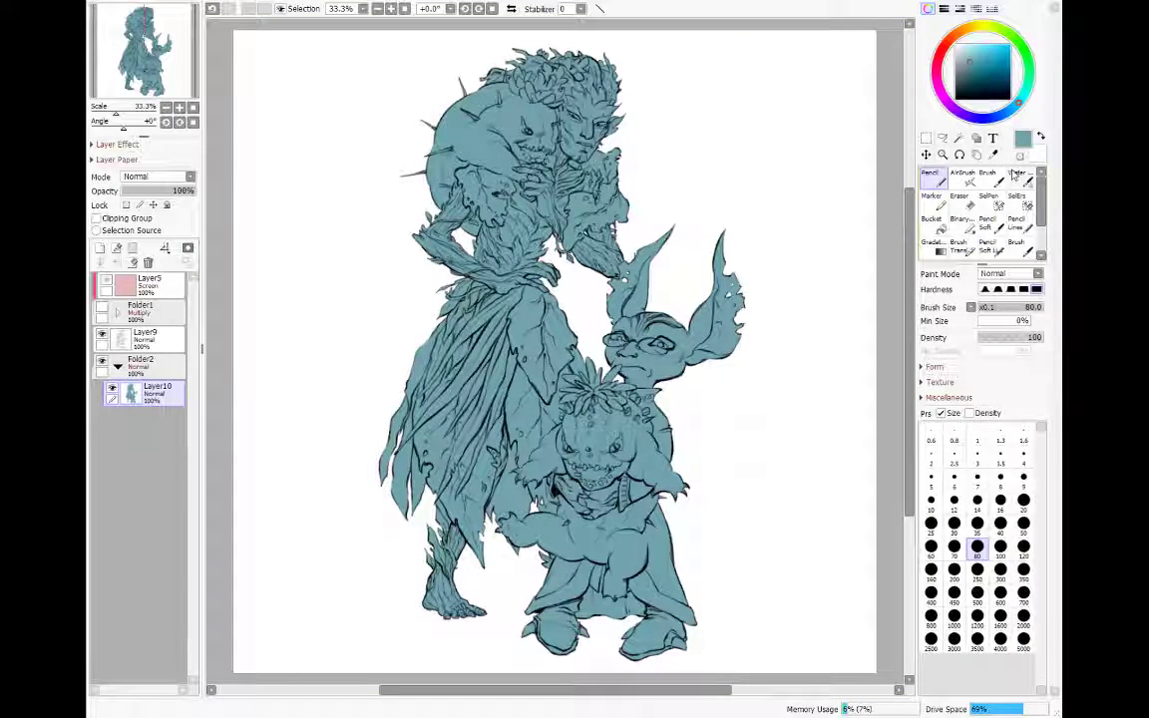
key("e")
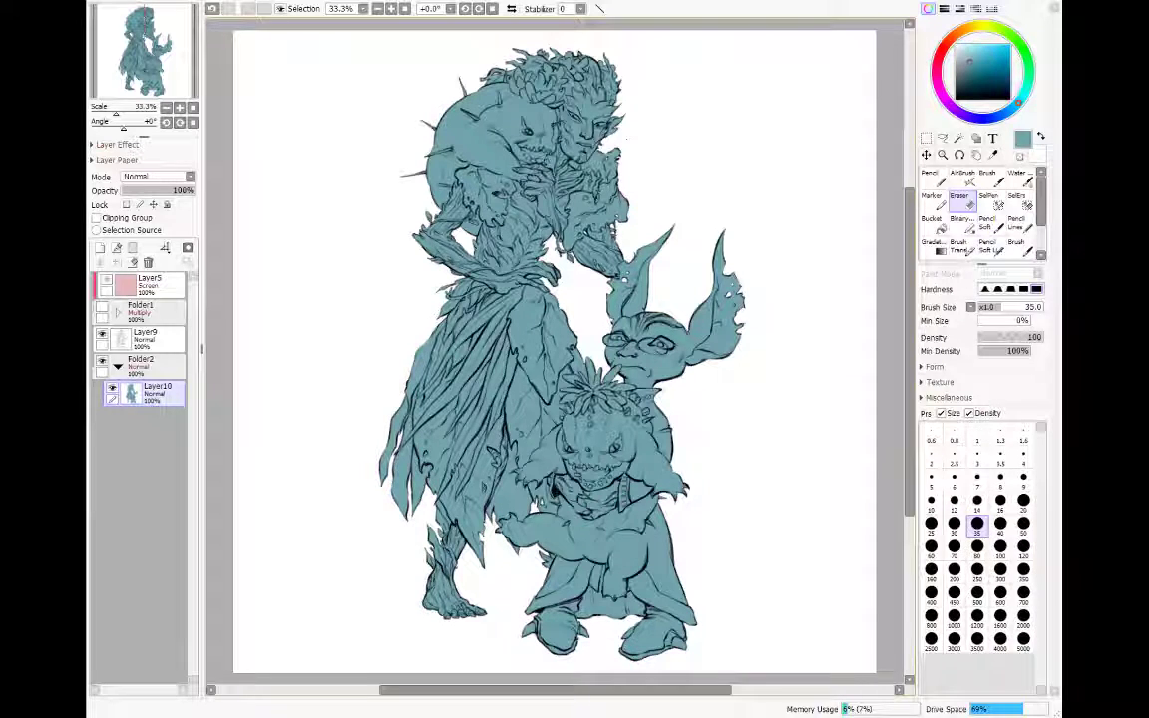
key("n")
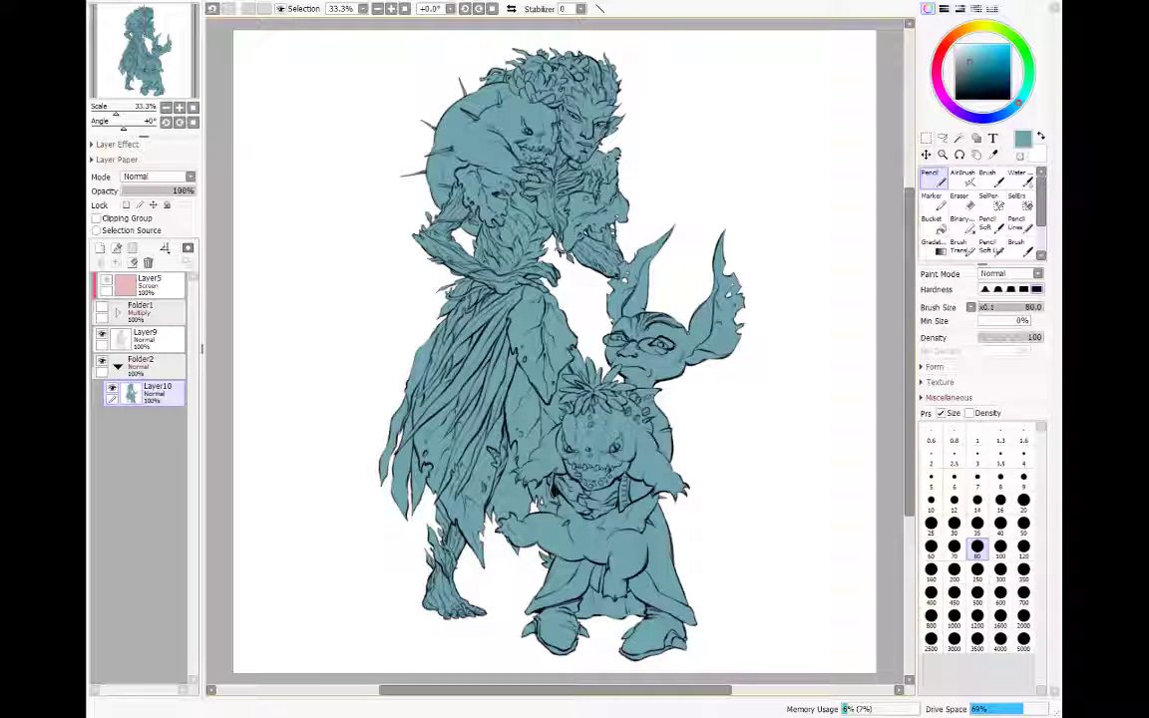
key("e")
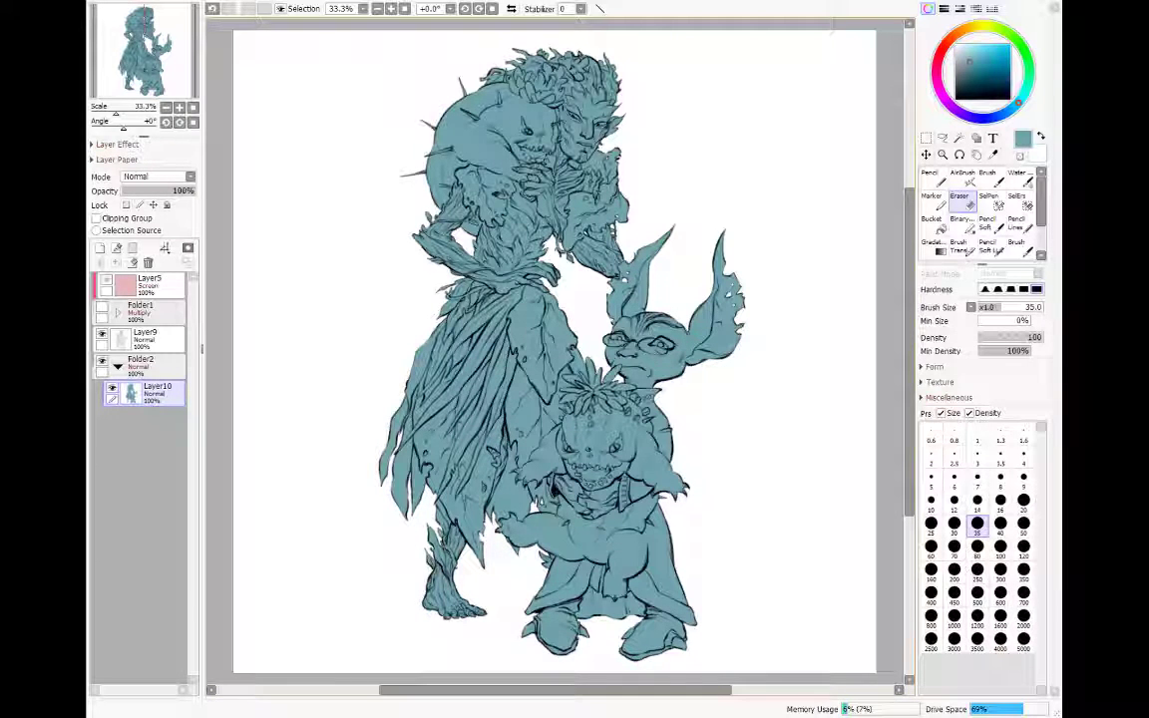
key("n")
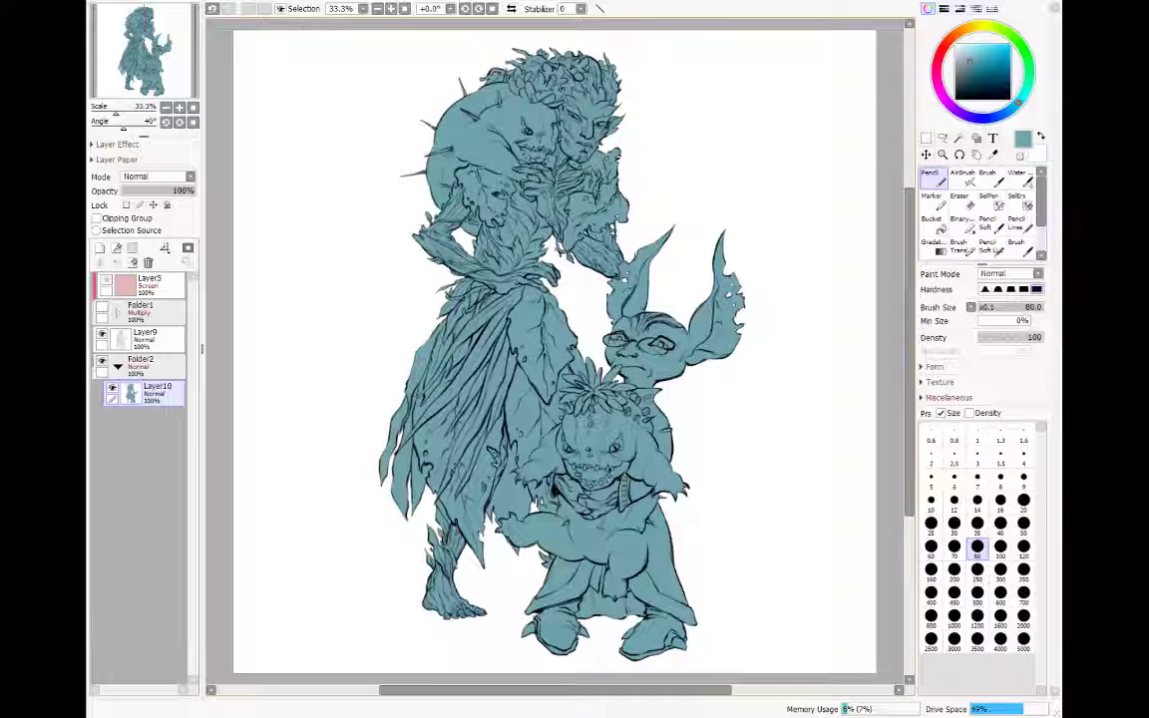
key("e")
key("bracketleft")
key("bracketleft")
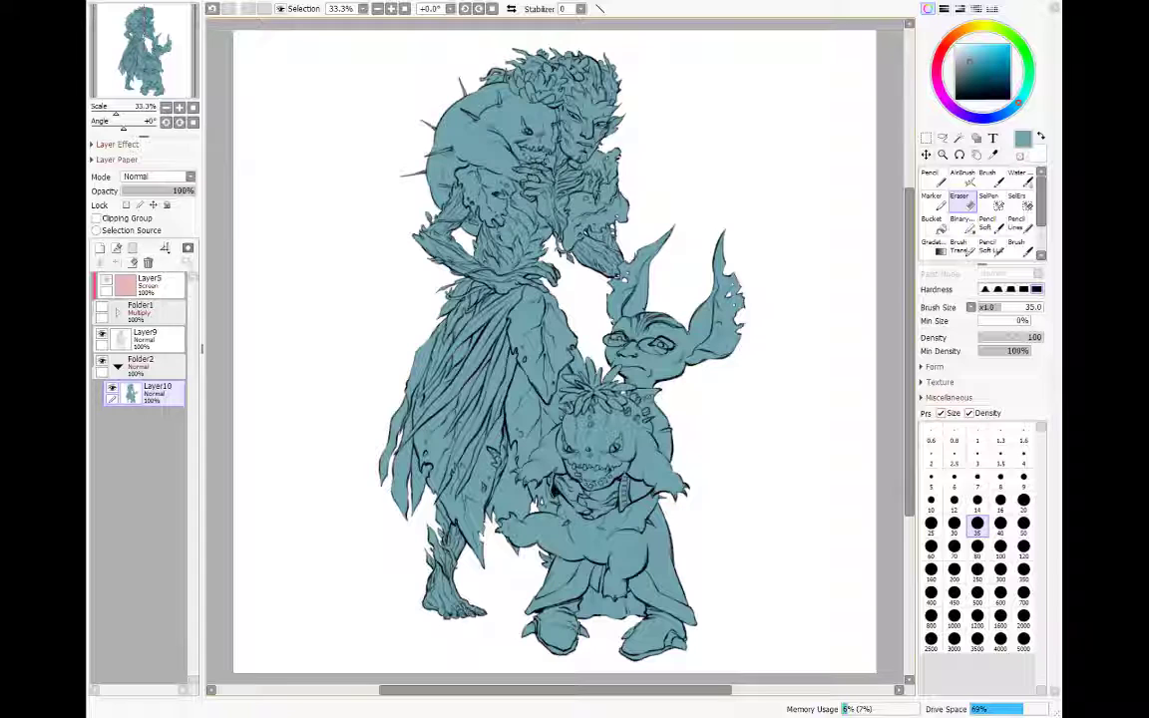
key("n")
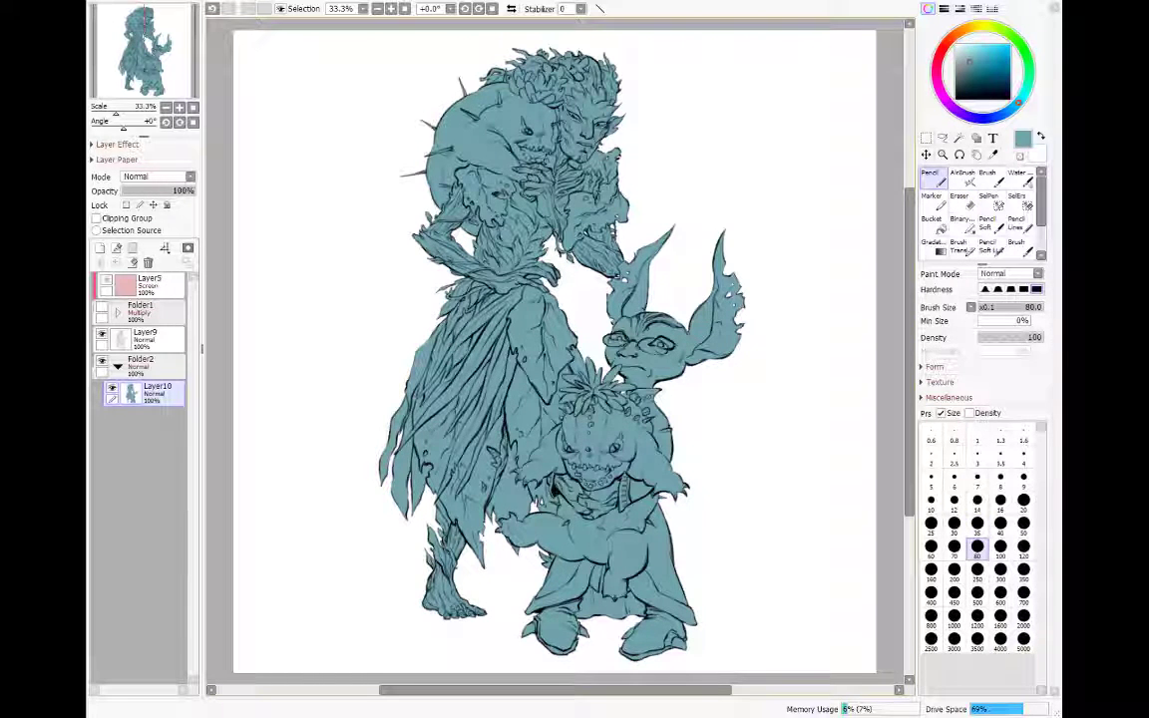
key("e")
key("bracketright")
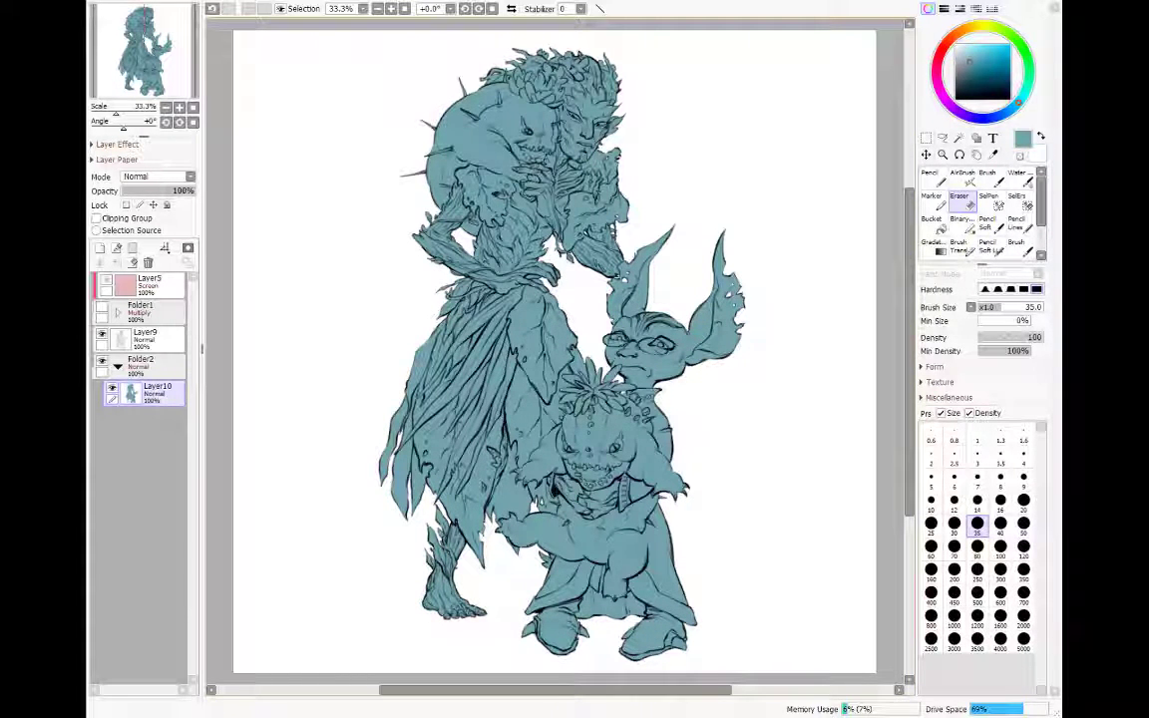
key("n")
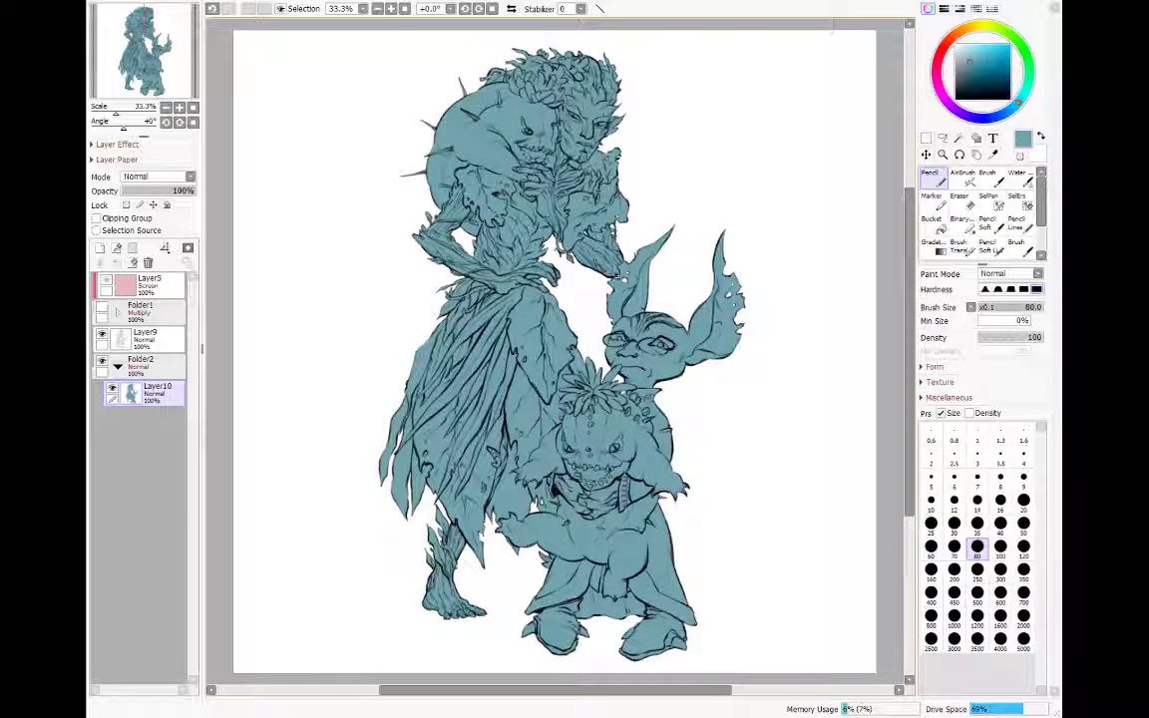
Step: Set the line art layer Layer9 to Overlay and clip it to Folder2
left_click(145, 337)
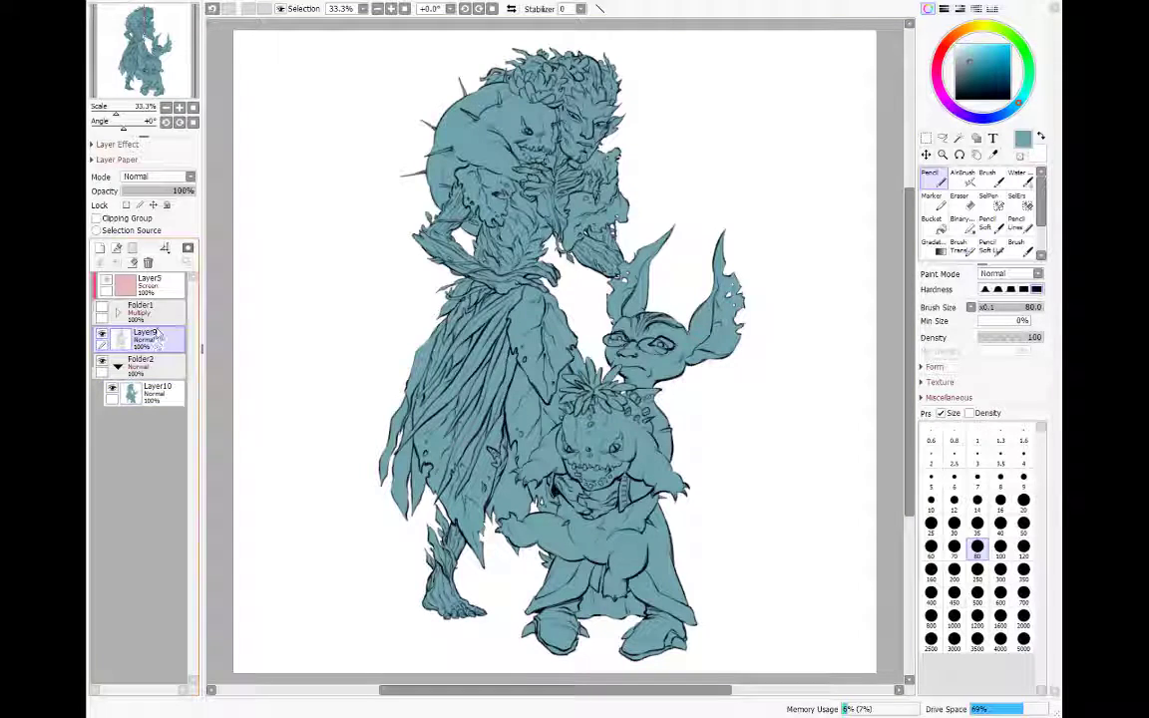
left_click(157, 232)
left_click(132, 219)
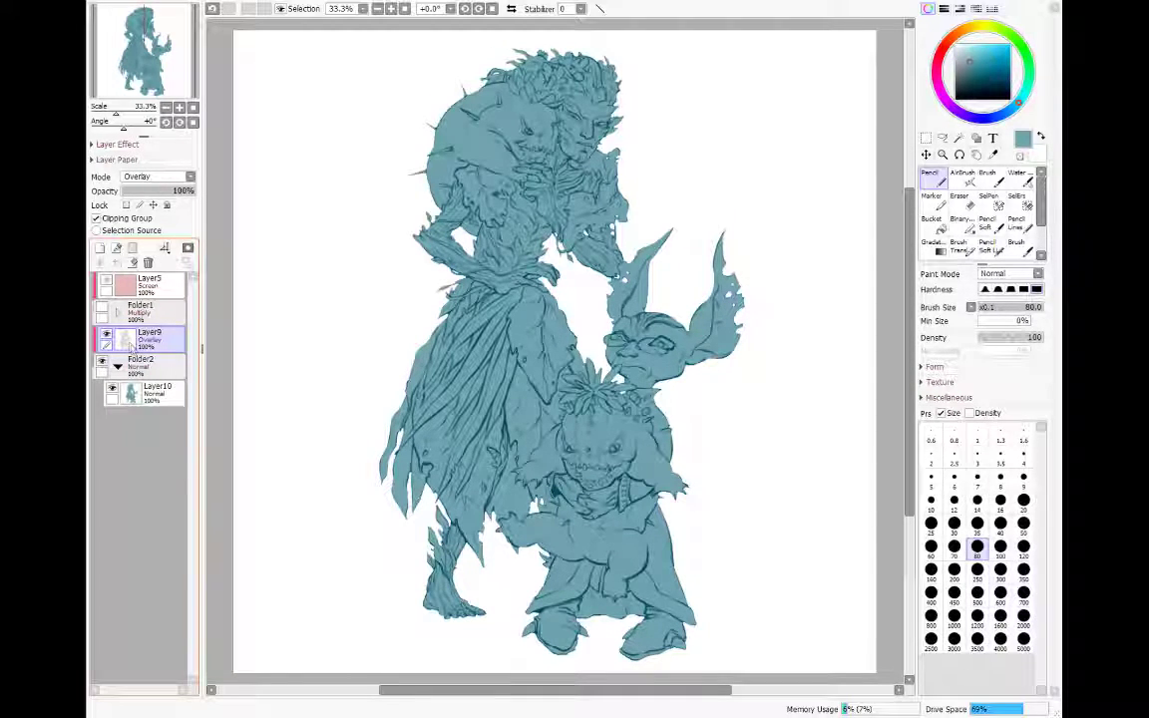
Step: Try masking Folder2 with the silhouette of the teal base layer
left_click(129, 343, "ctrl")
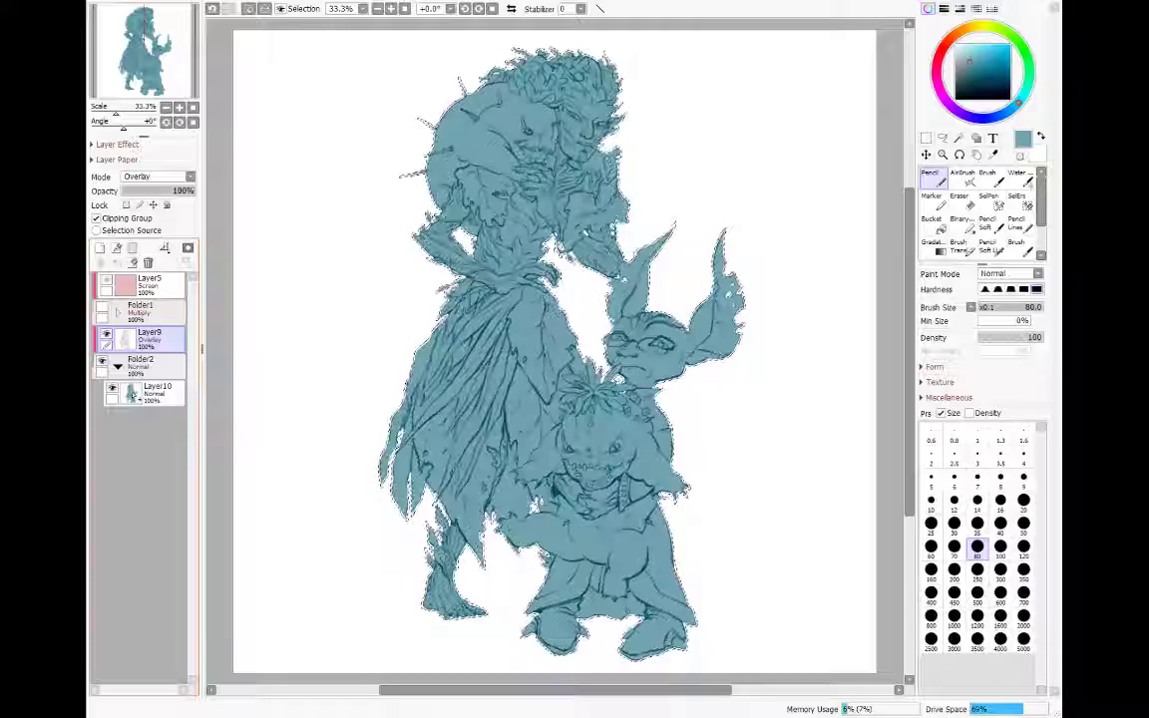
left_click(144, 364)
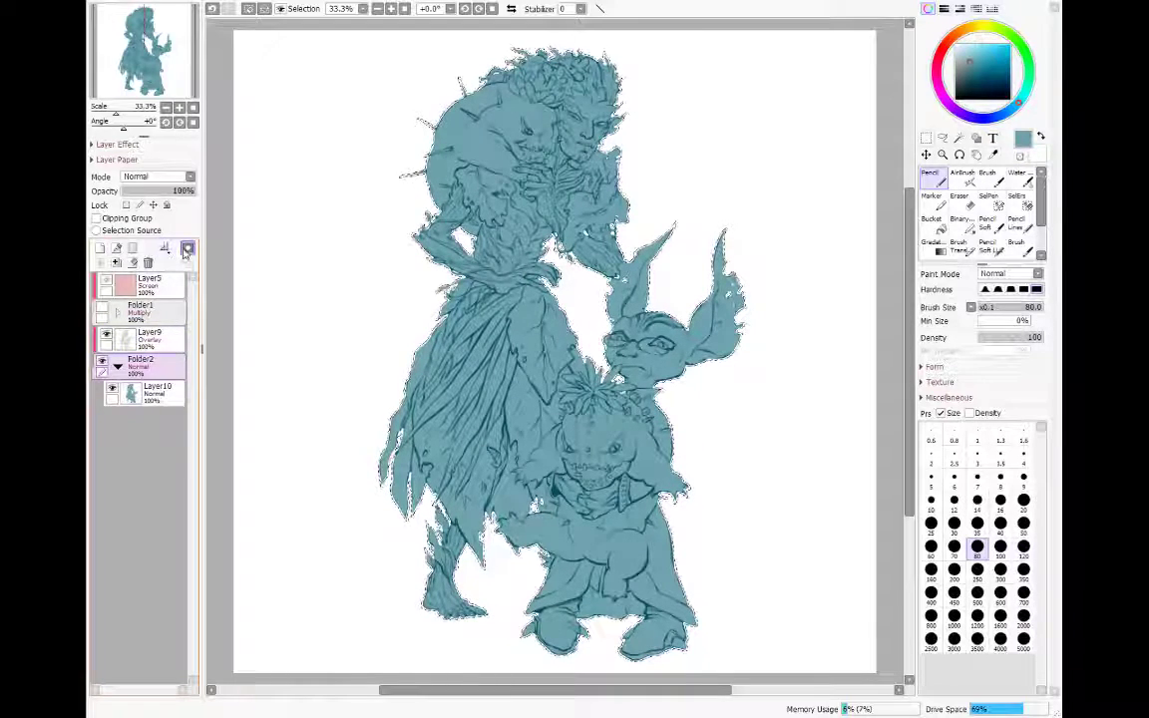
left_click(188, 248)
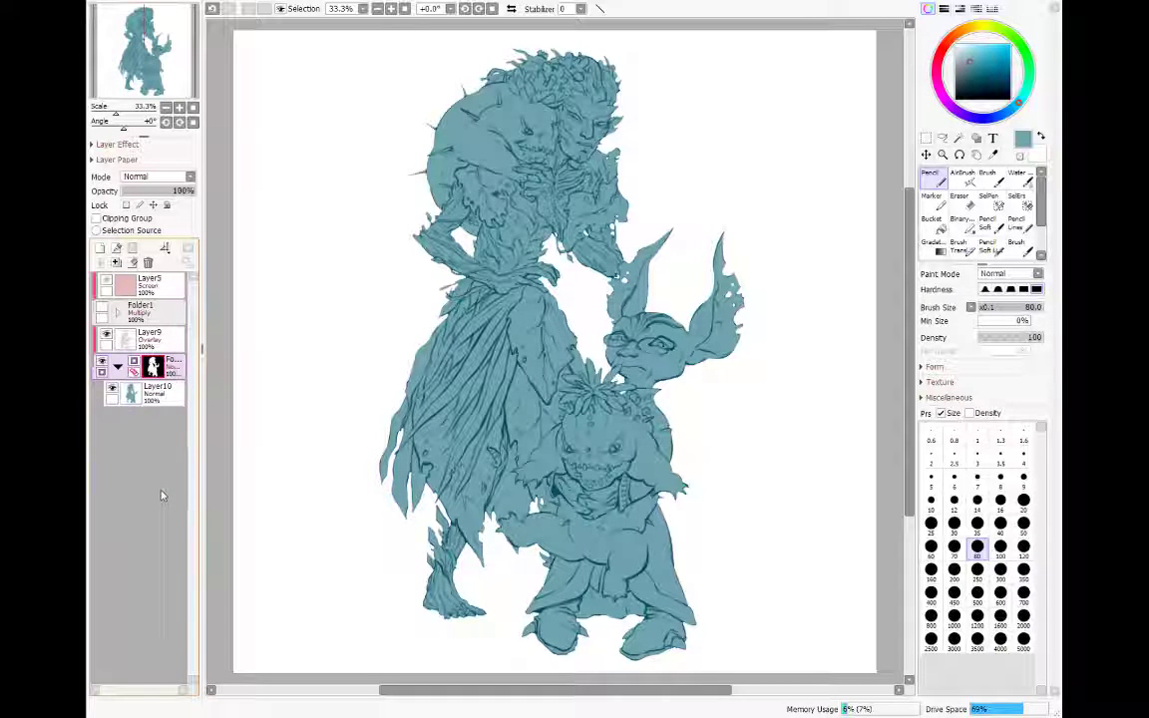
Step: Unclip Layer9 and try adding its line work to the Folder2 mask with a white fill
left_click(125, 335)
left_click(112, 217)
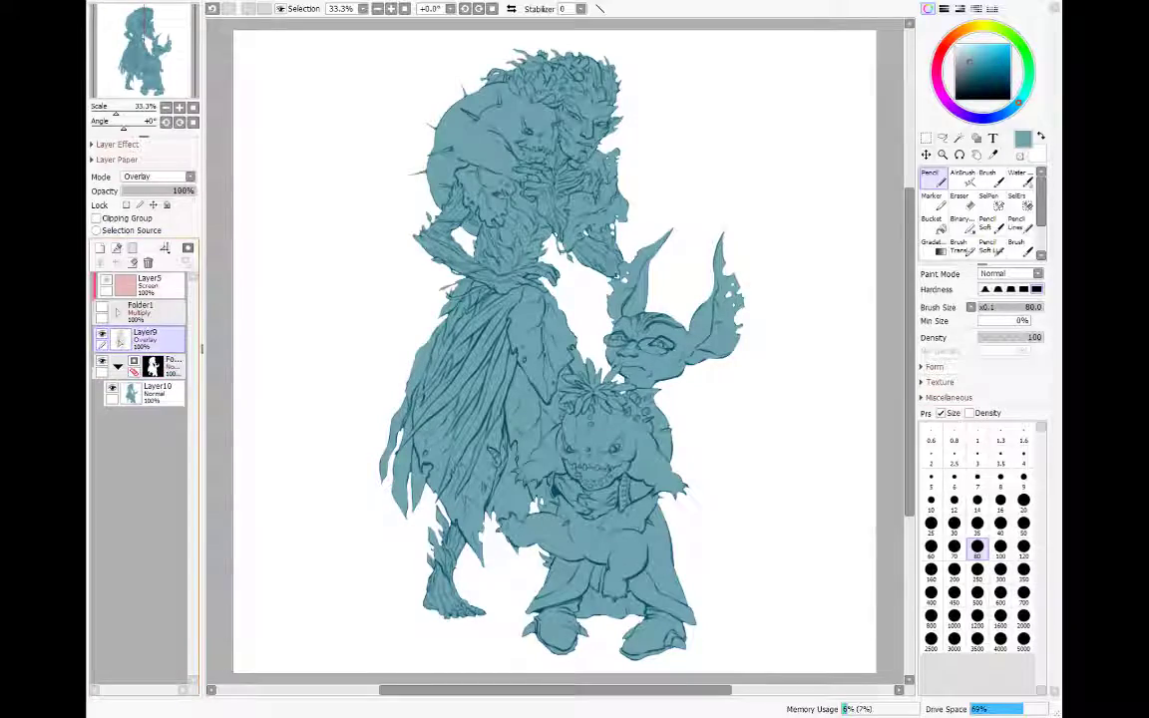
left_click(119, 337, "ctrl")
left_click(153, 366)
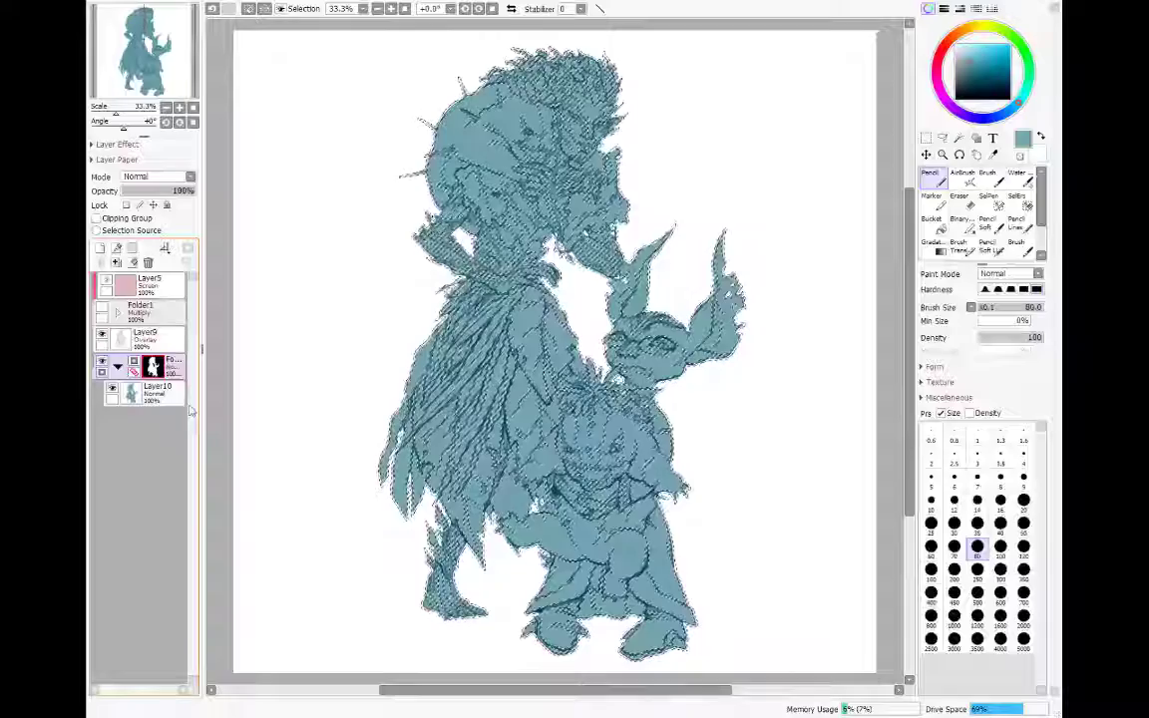
left_click(955, 100)
key("x")
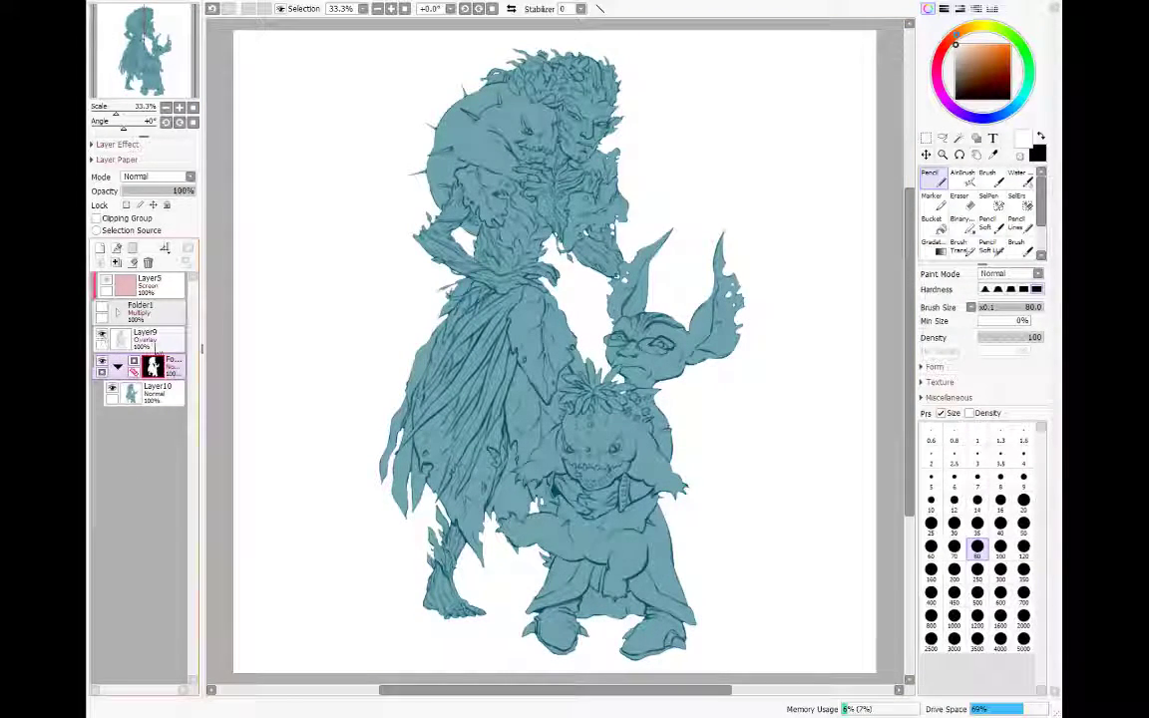
Step: Return Layer9 to Normal mode, compare the artwork with it hidden, and delete the Folder2 mask
left_click(147, 337)
scroll(138, 176, "up", 3)
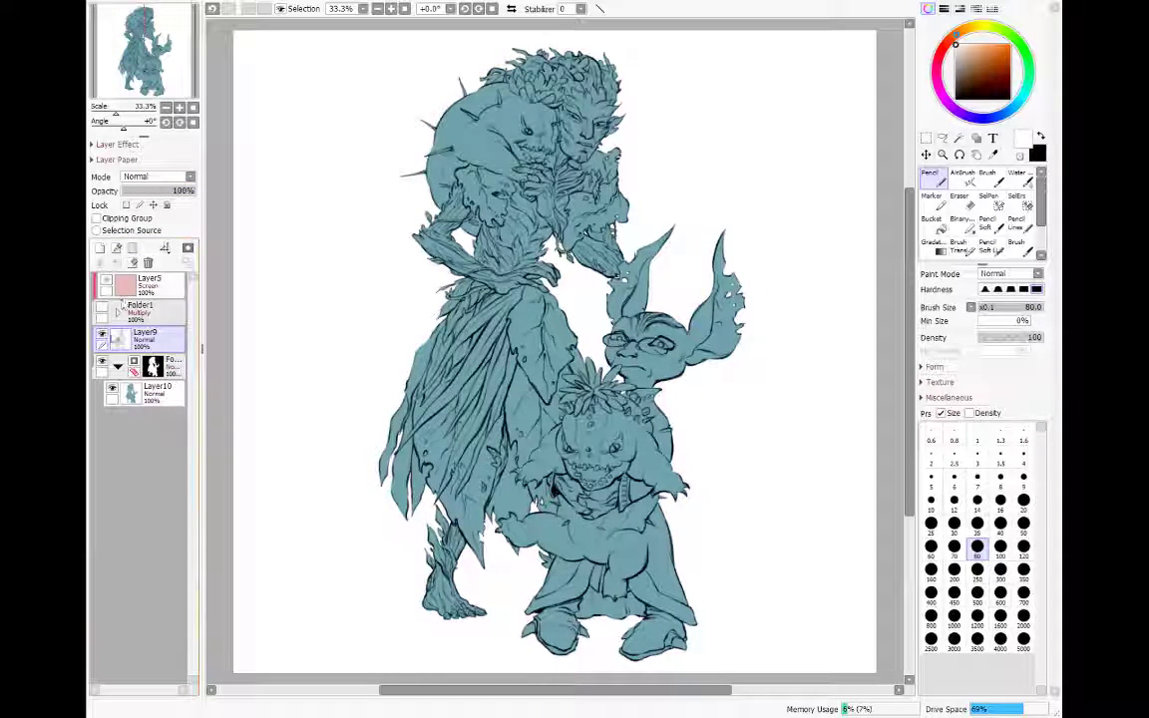
left_click(101, 334)
left_click(100, 334)
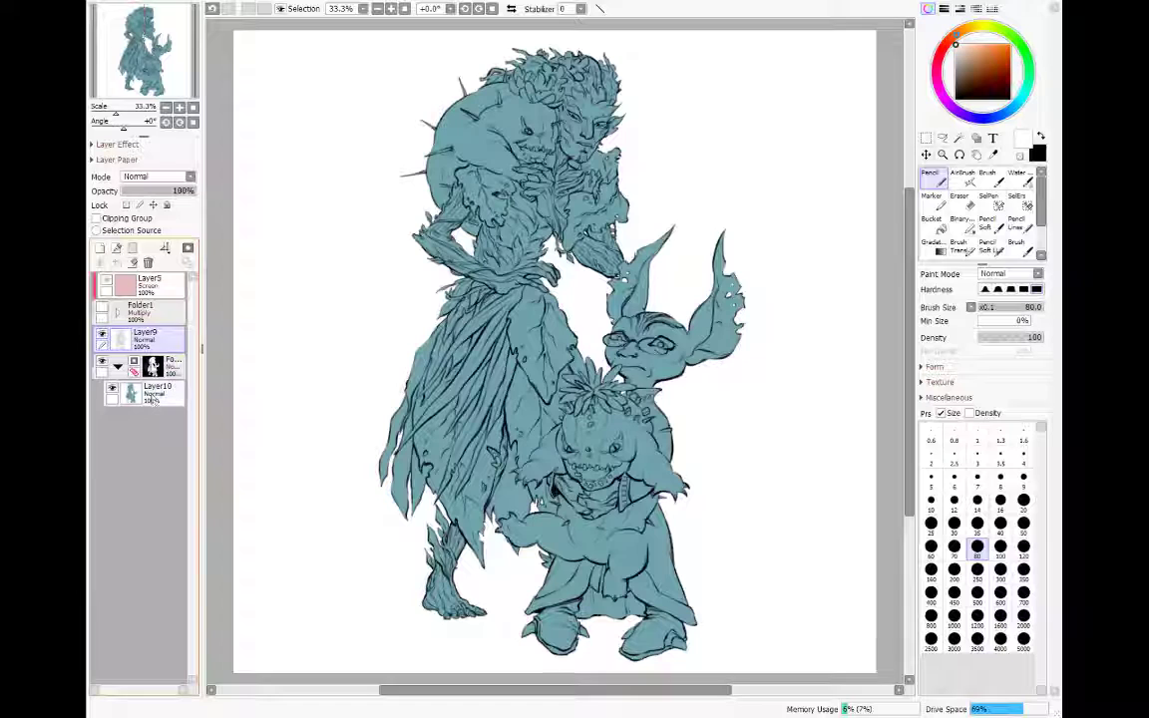
left_click_drag(160, 352, 148, 262)
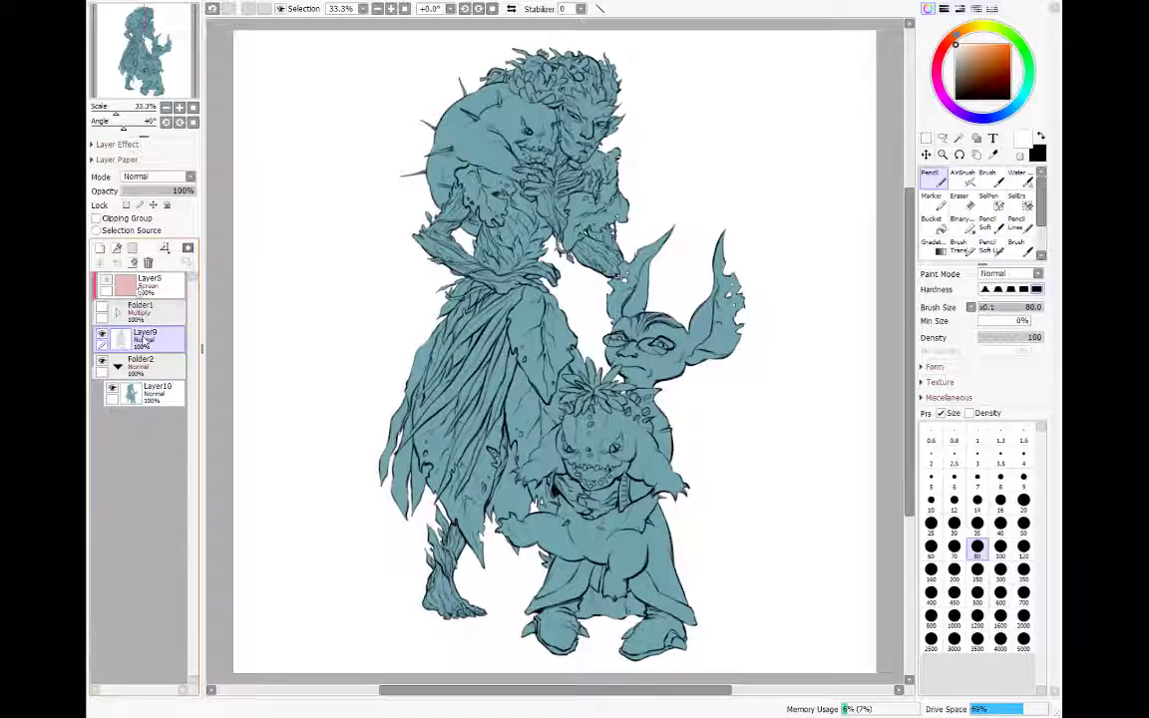
Step: Clip the line art layer to Folder2 again and set its blending mode to Overlay
left_click(130, 219)
left_click(149, 180)
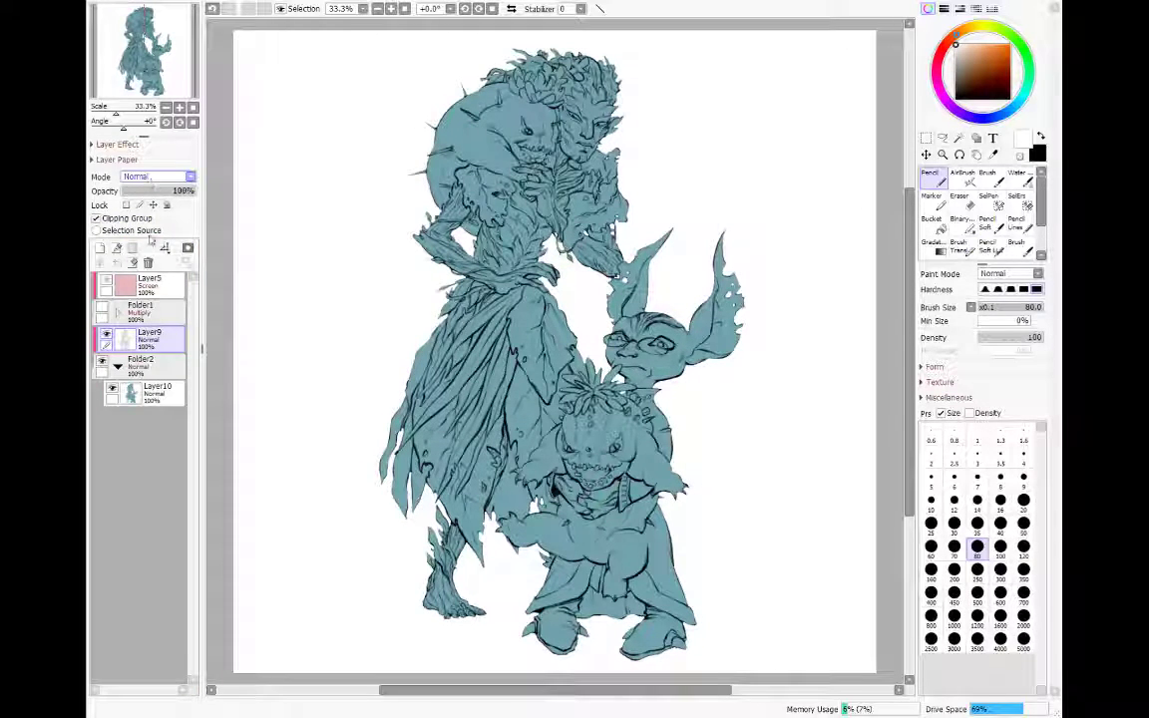
left_click(148, 234)
Step: Try pasting a copy of the line art above the teal base in Folder2 and merging it into Layer10
left_click(152, 390)
key("ctrl+c")
key("ctrl+v")
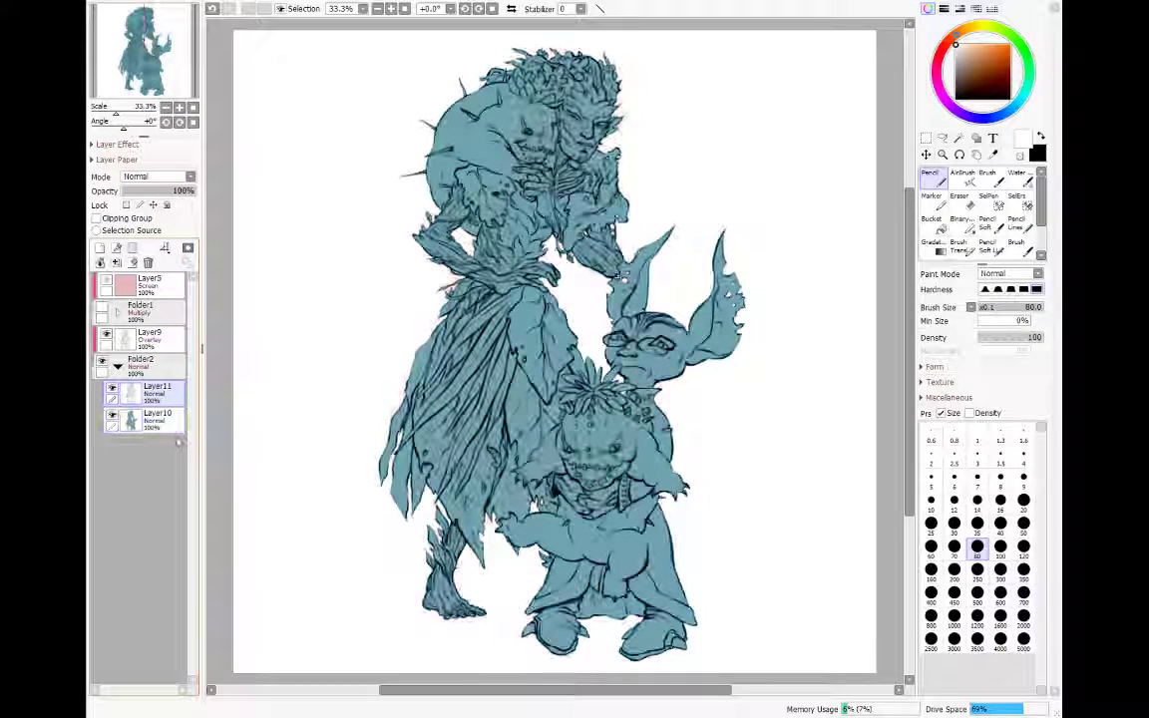
key("x")
right_click(445, 330)
left_click(116, 262)
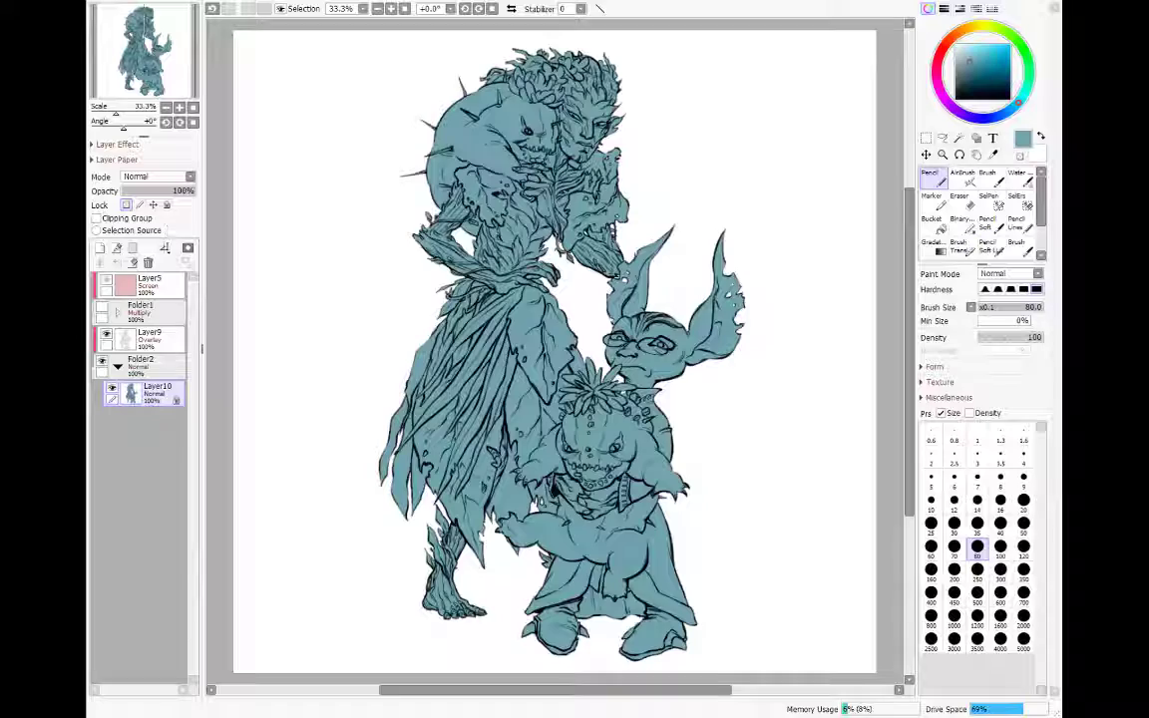
Step: Try filling the opacity-locked merged layer with teal and masking Folder2 with its silhouette
key("ctrl+f")
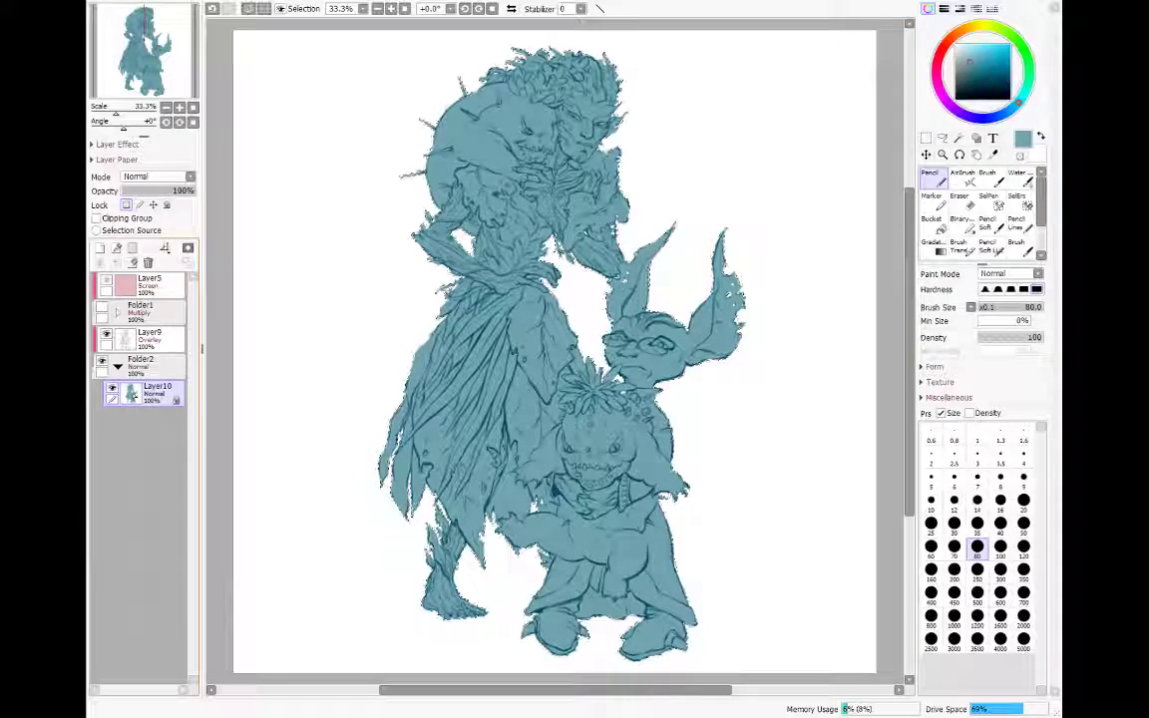
left_click(150, 366)
left_click(186, 249)
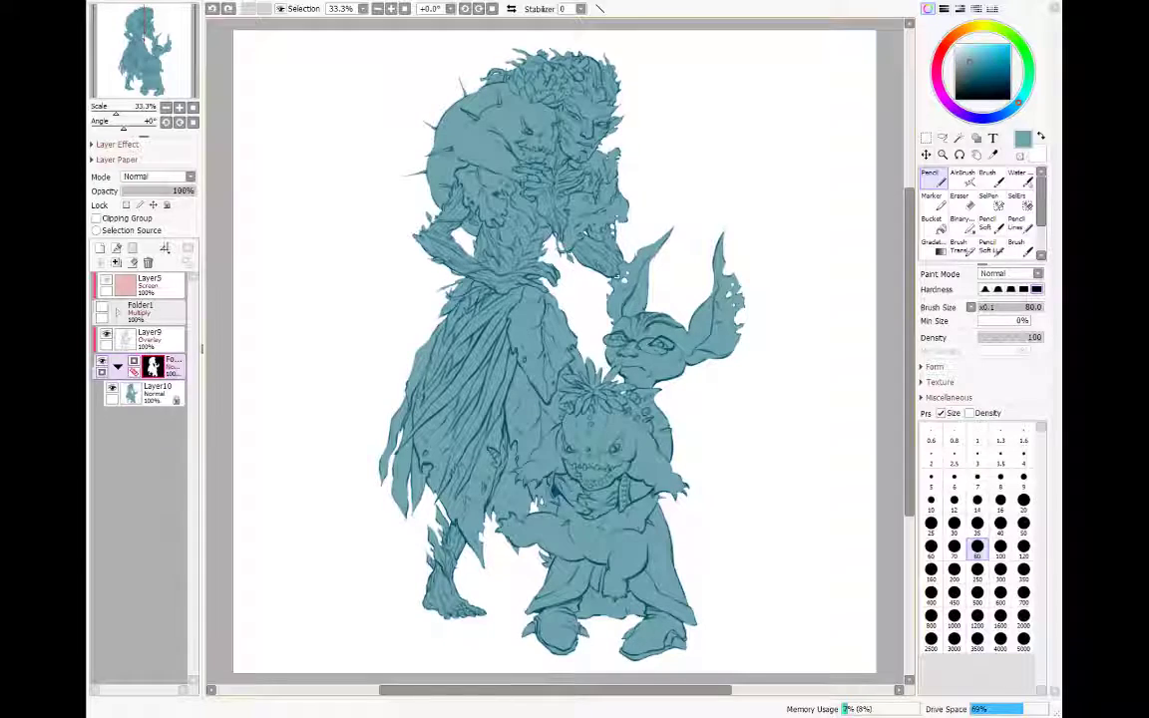
Step: Undo the Folder2 mask, the teal recolouring and the layer merge, and delete the pasted line art copy
key("ctrl+z")
key("ctrl+z")
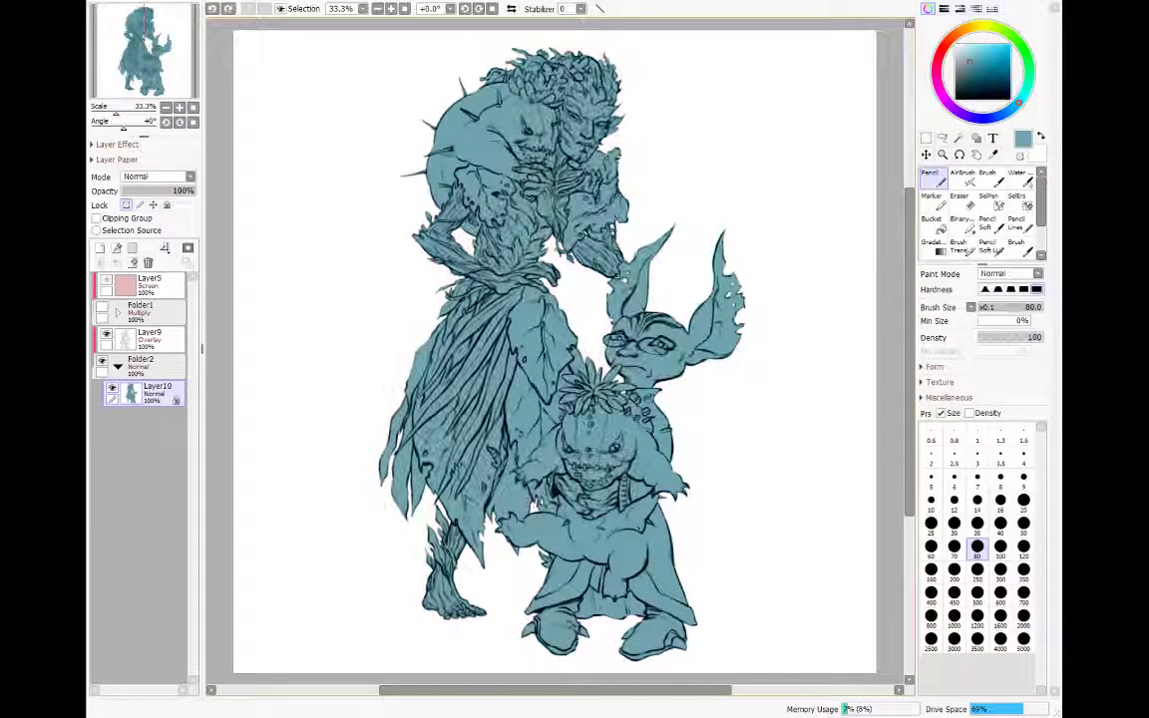
key("ctrl+z")
key("ctrl+z")
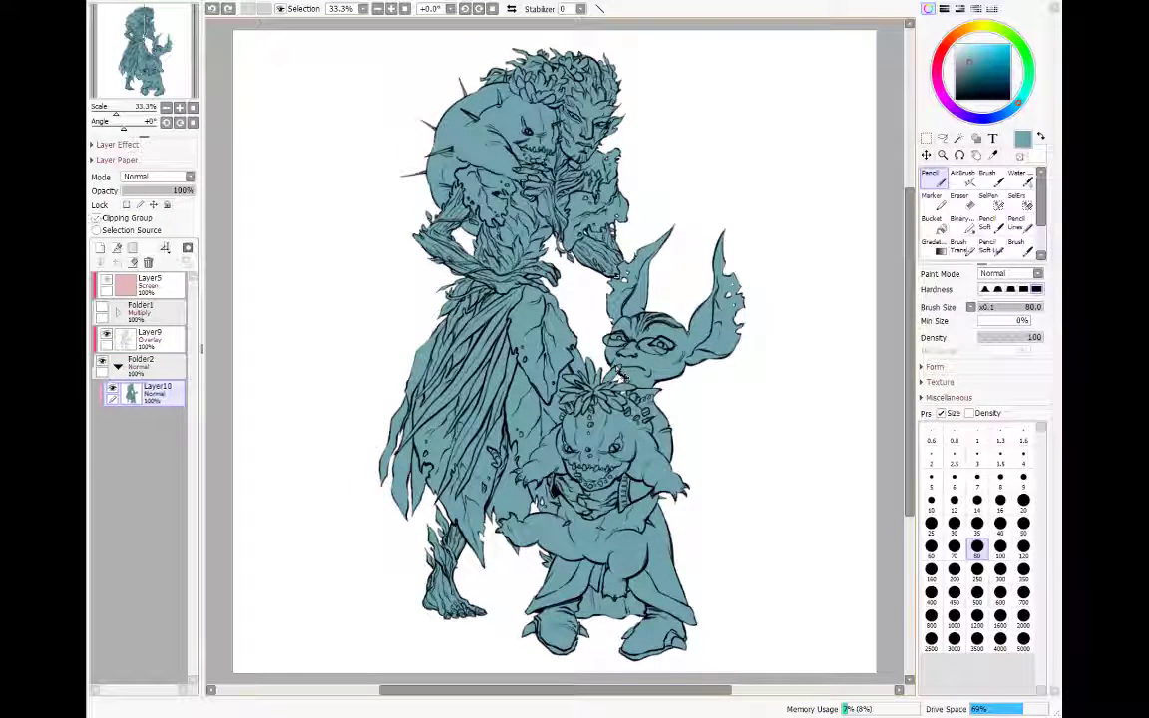
left_click_drag(157, 393, 148, 262)
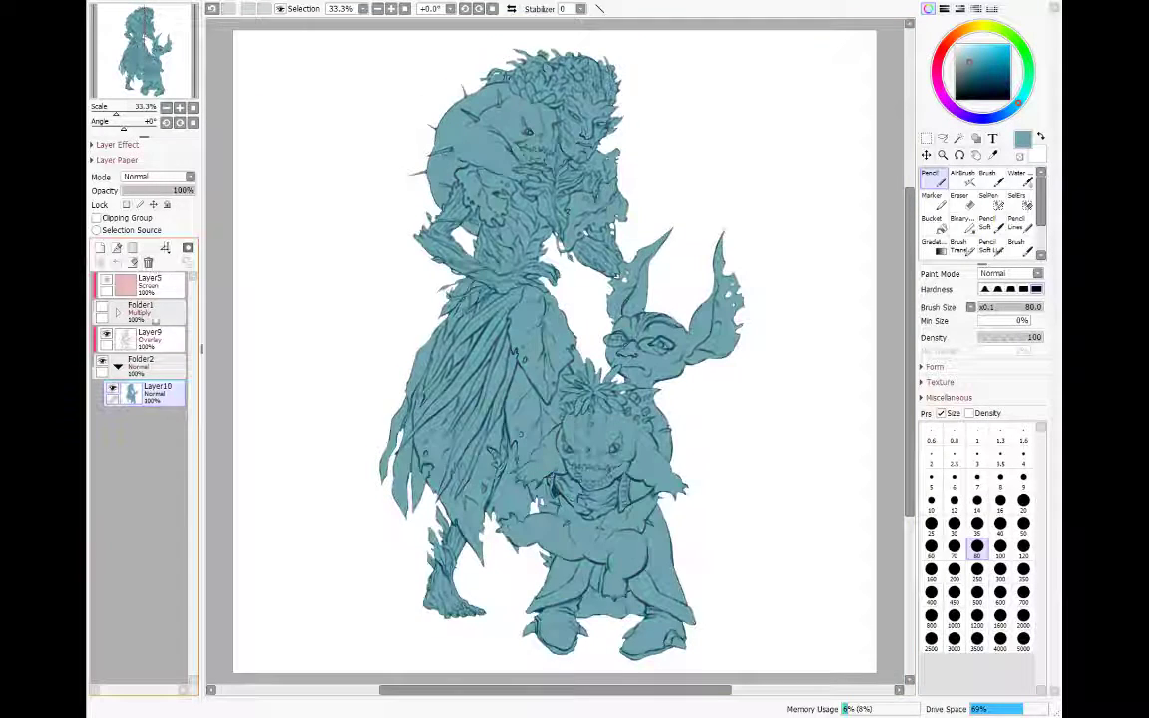
Step: Set the clipped line art layer Layer9 back to Normal blending mode
left_click(153, 338)
scroll(160, 179, "up", 3)
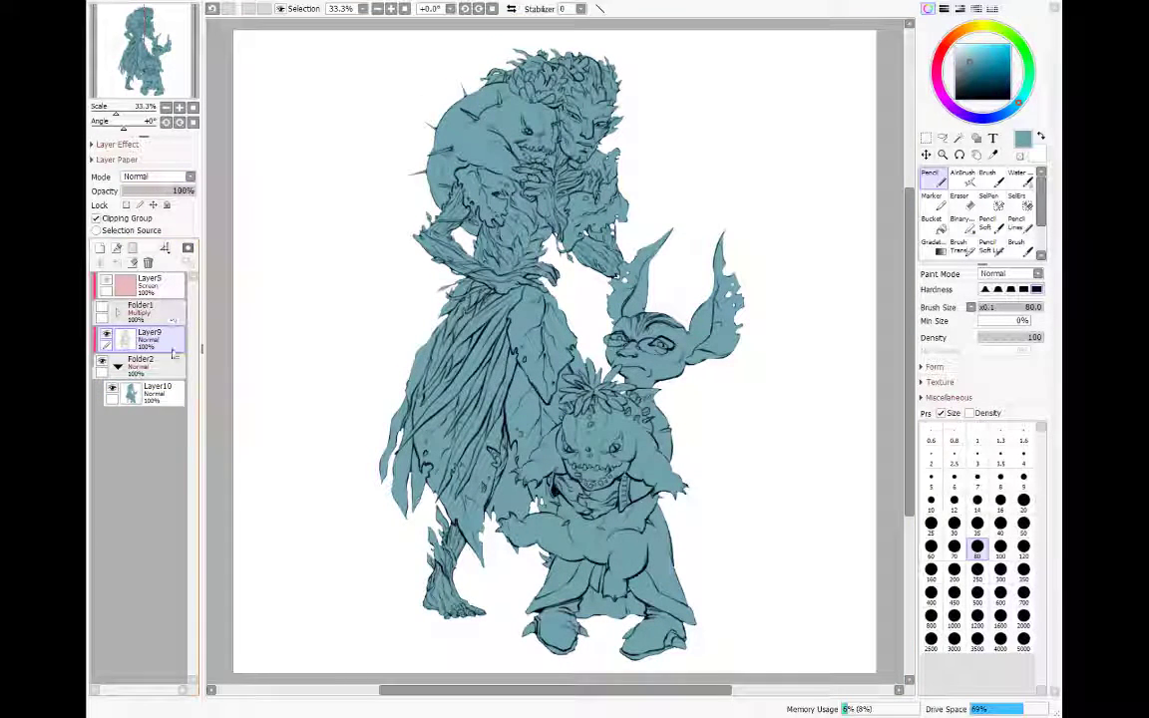
left_click(163, 396)
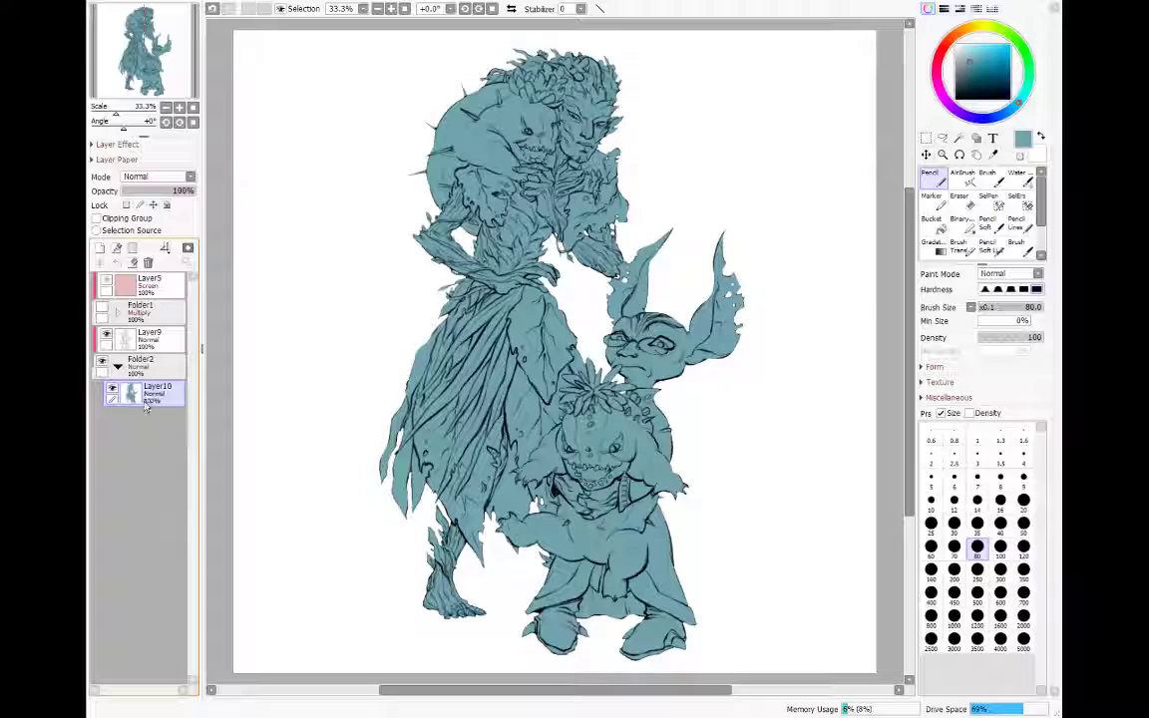
left_click(157, 341)
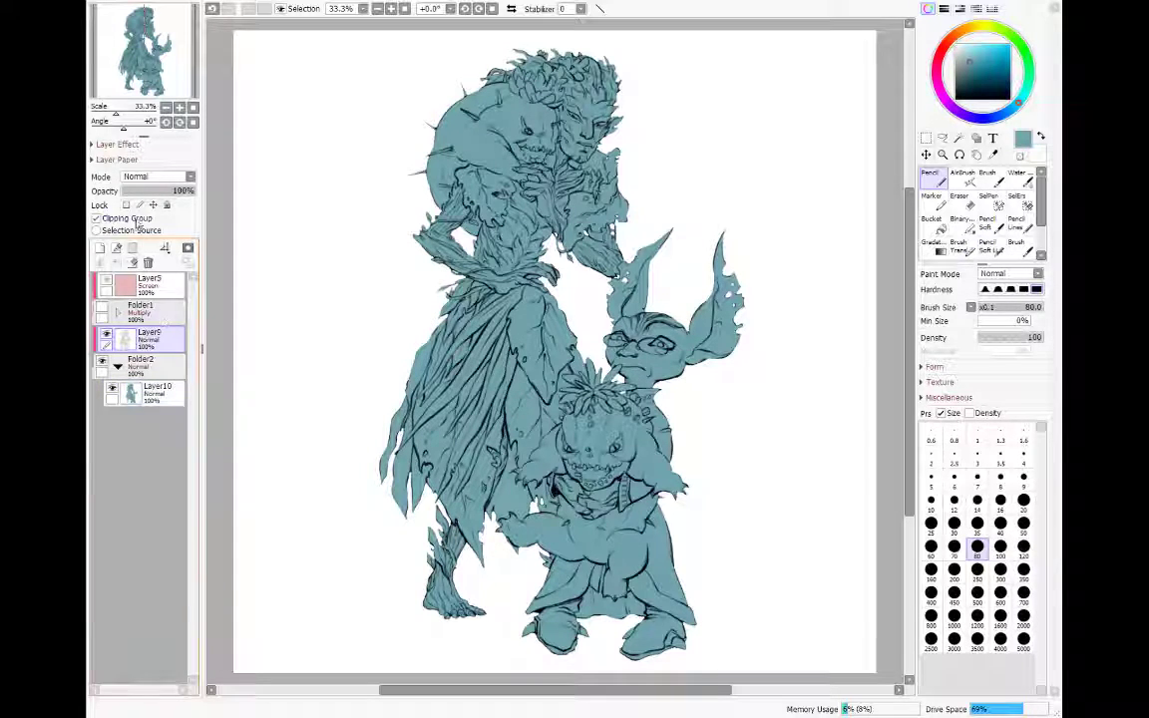
Step: Release the line art Layer9 from its clipping group and mask Folder2 with the silhouette of Layer10
left_click(134, 217)
left_click_drag(136, 331, 142, 393)
left_click(142, 394)
left_click(130, 394, "ctrl")
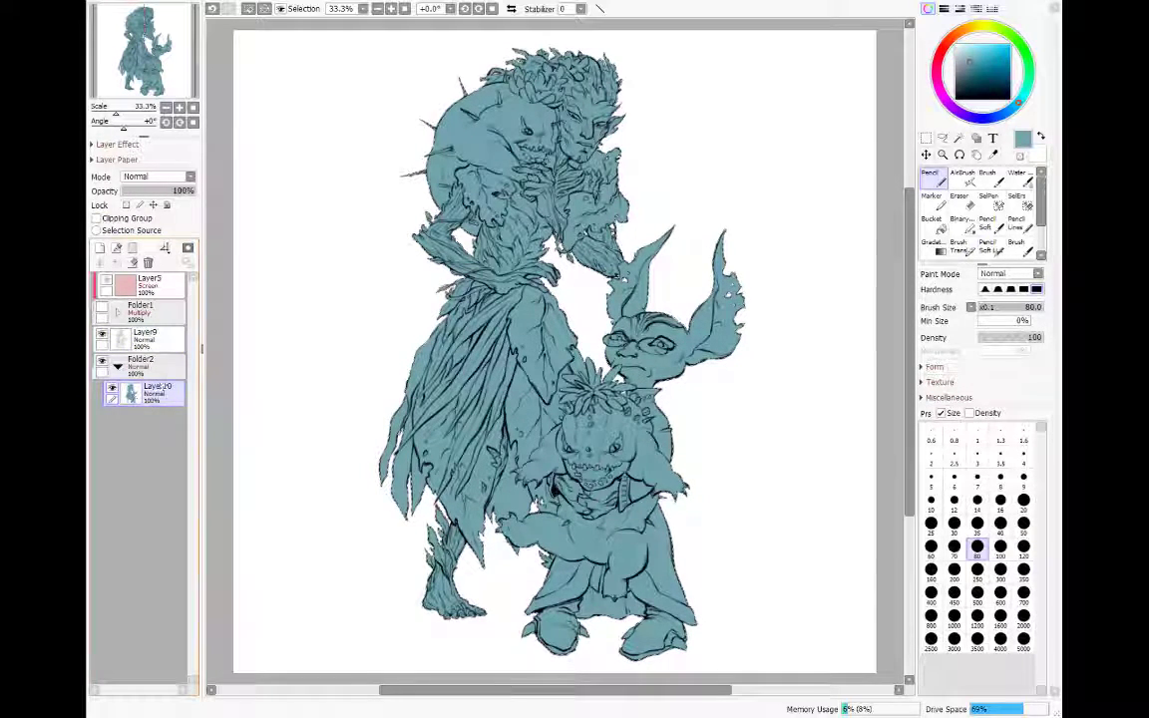
left_click(150, 368)
left_click(186, 249)
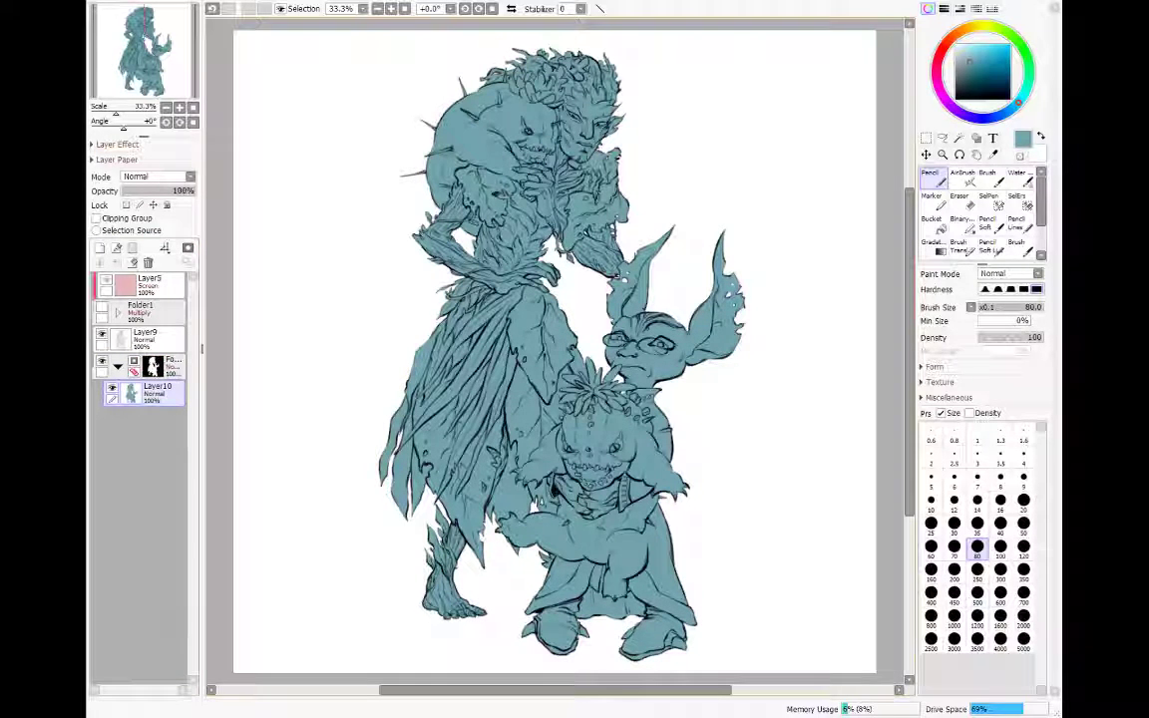
Step: Fill all of Layer10 with teal, and touch up Folder2's mask with the eraser and a white size-50 Pencil
key("ctrl+f")
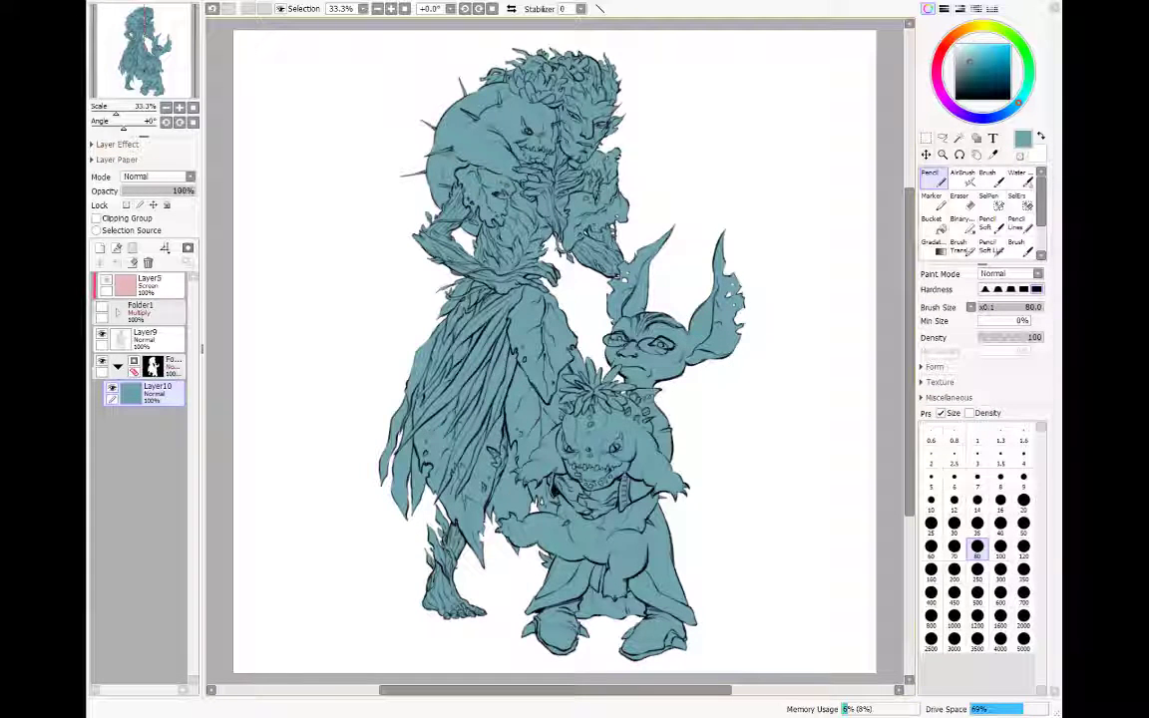
left_click(159, 365)
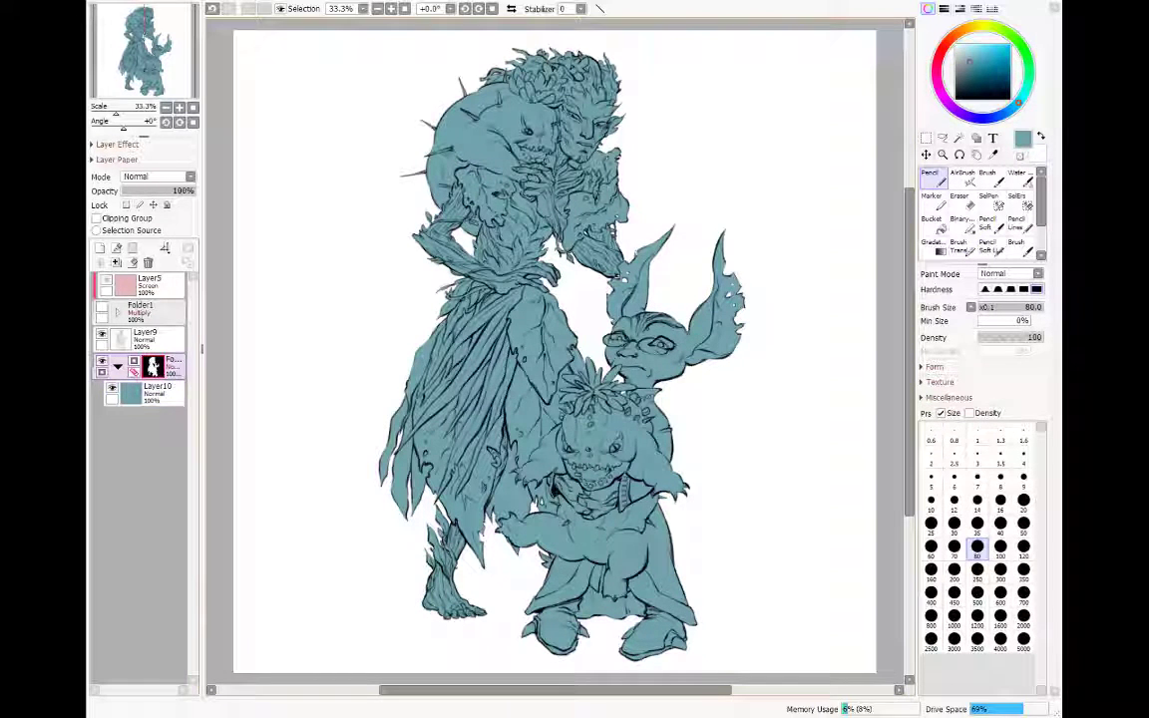
left_click(1040, 140)
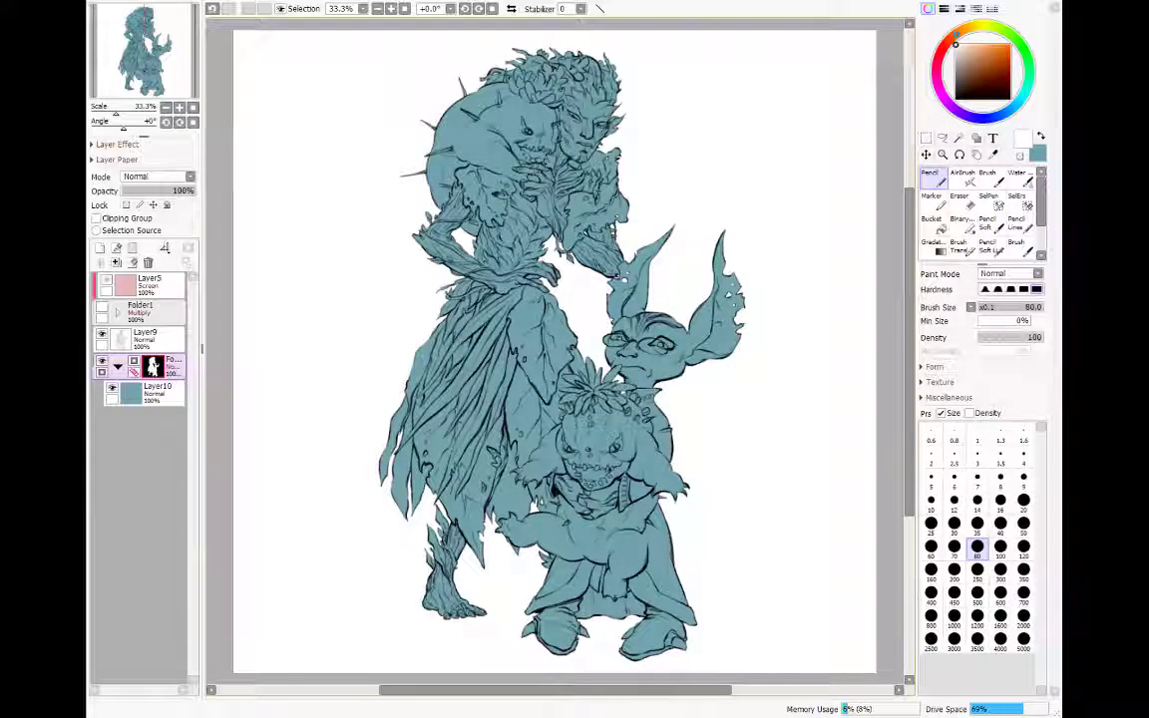
key("e")
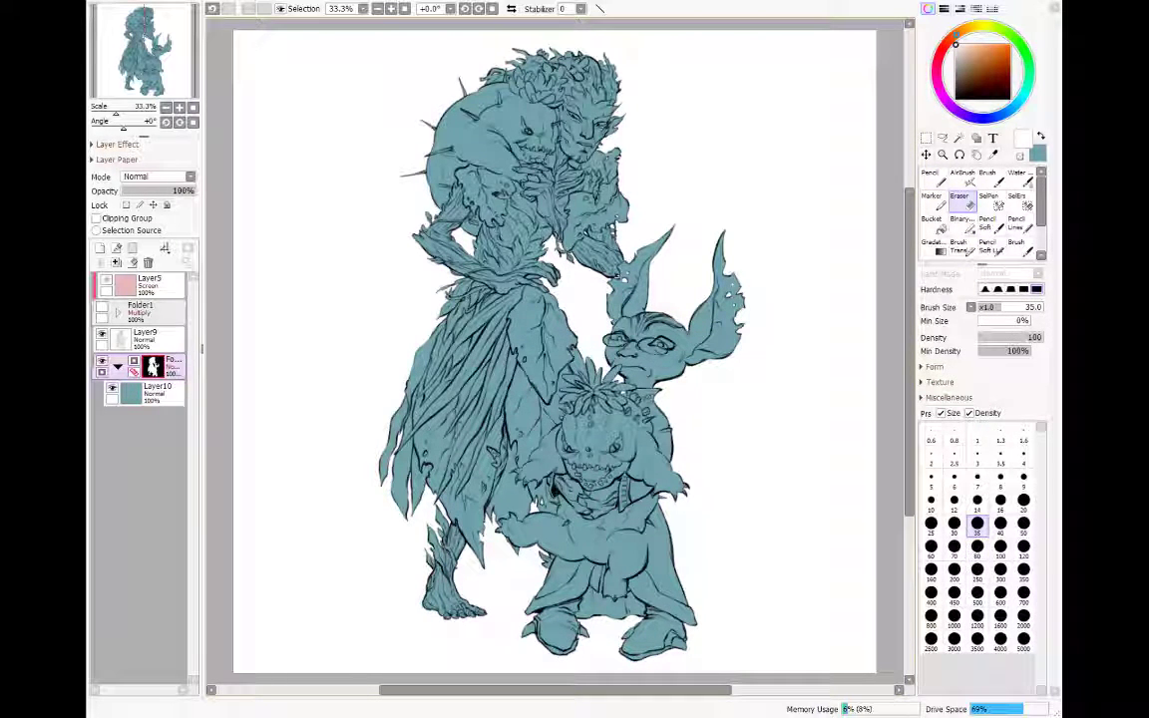
key("n")
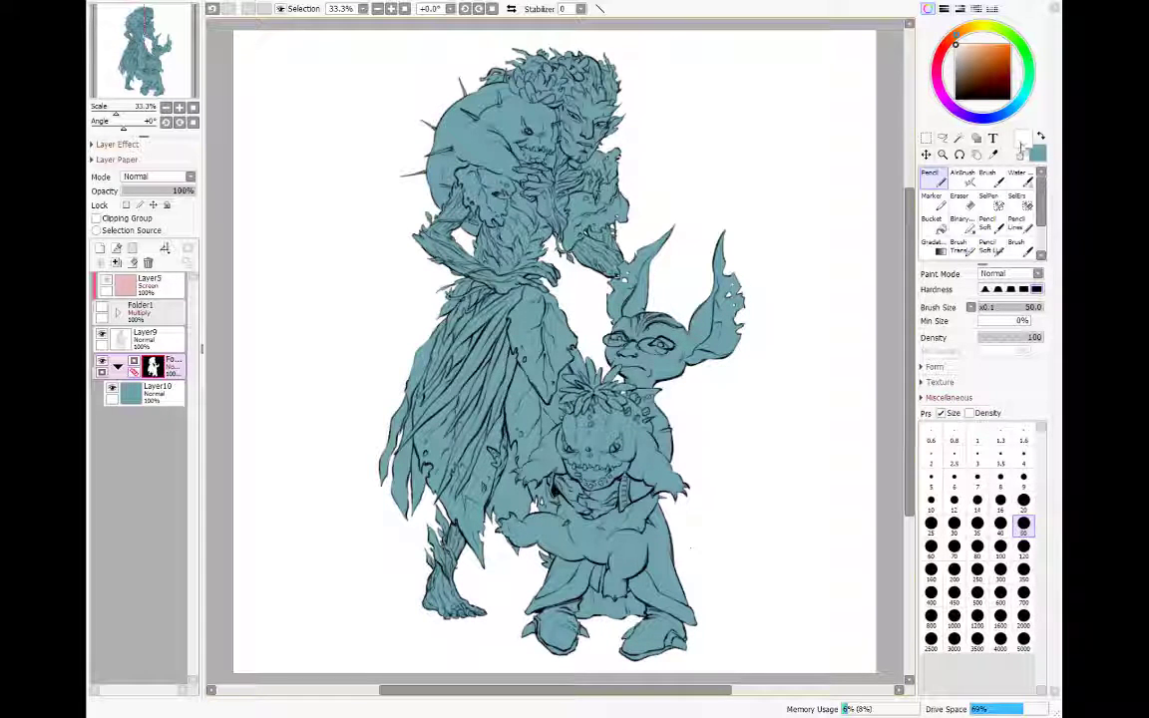
left_click(1041, 137)
left_click(176, 398)
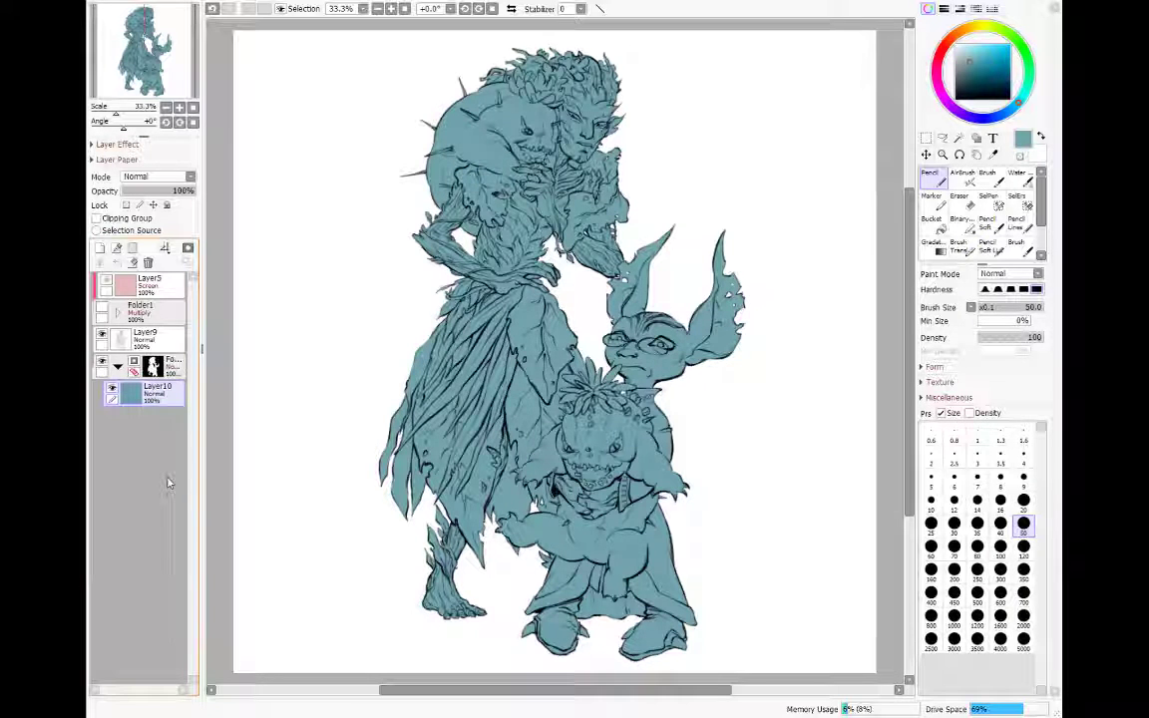
Step: Add a Multiply folder above Layer10 inside Folder2 and create a new empty layer in it
left_click(133, 247)
left_click(149, 176)
left_click(134, 200)
left_click(115, 262)
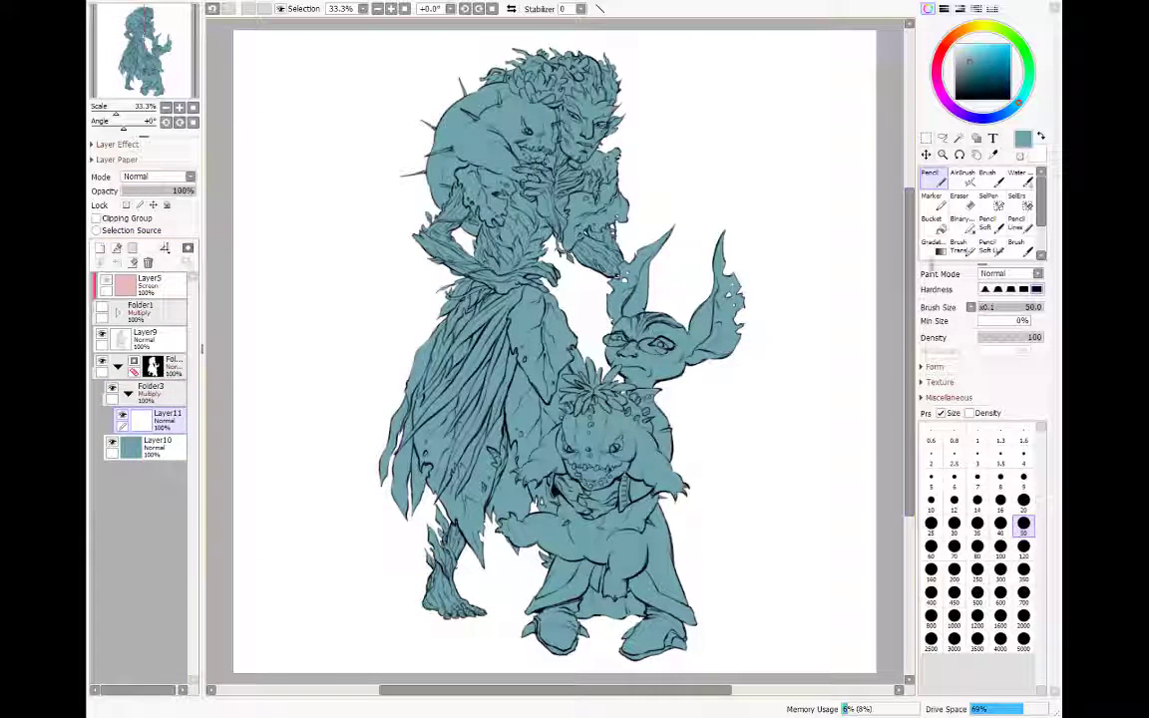
Step: Fill the base Layer10 with a neutral dark grey instead of teal
left_click(150, 449)
left_click(126, 204)
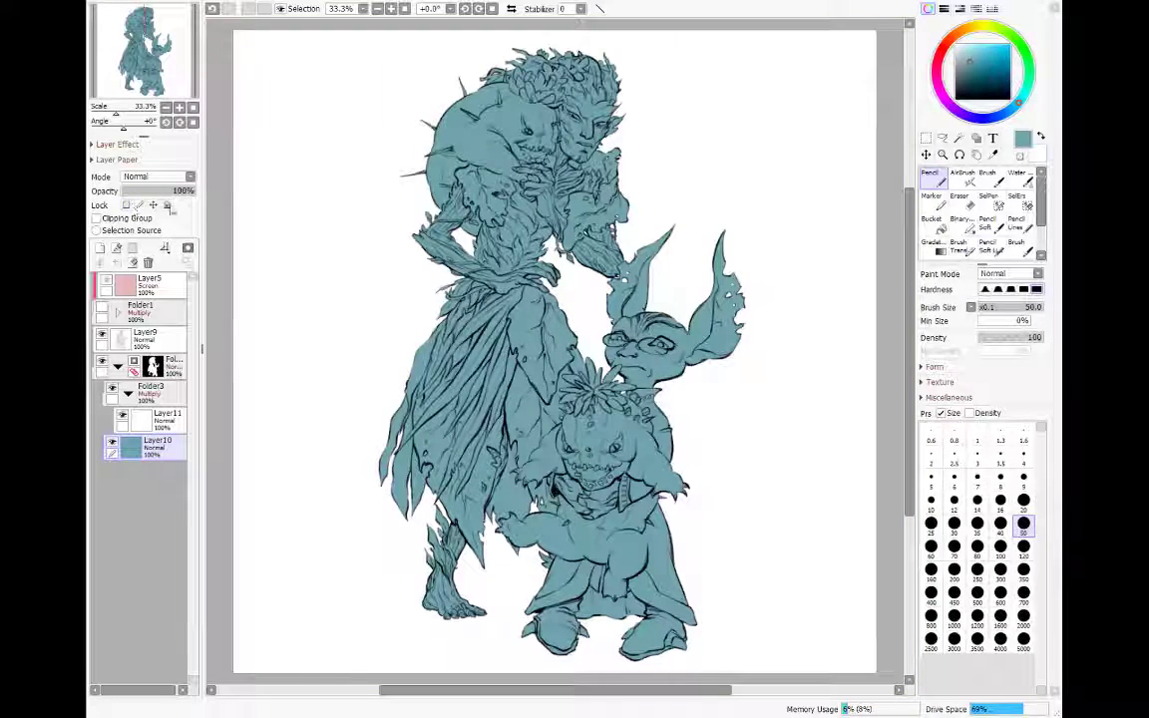
left_click(957, 72)
key("ctrl+f")
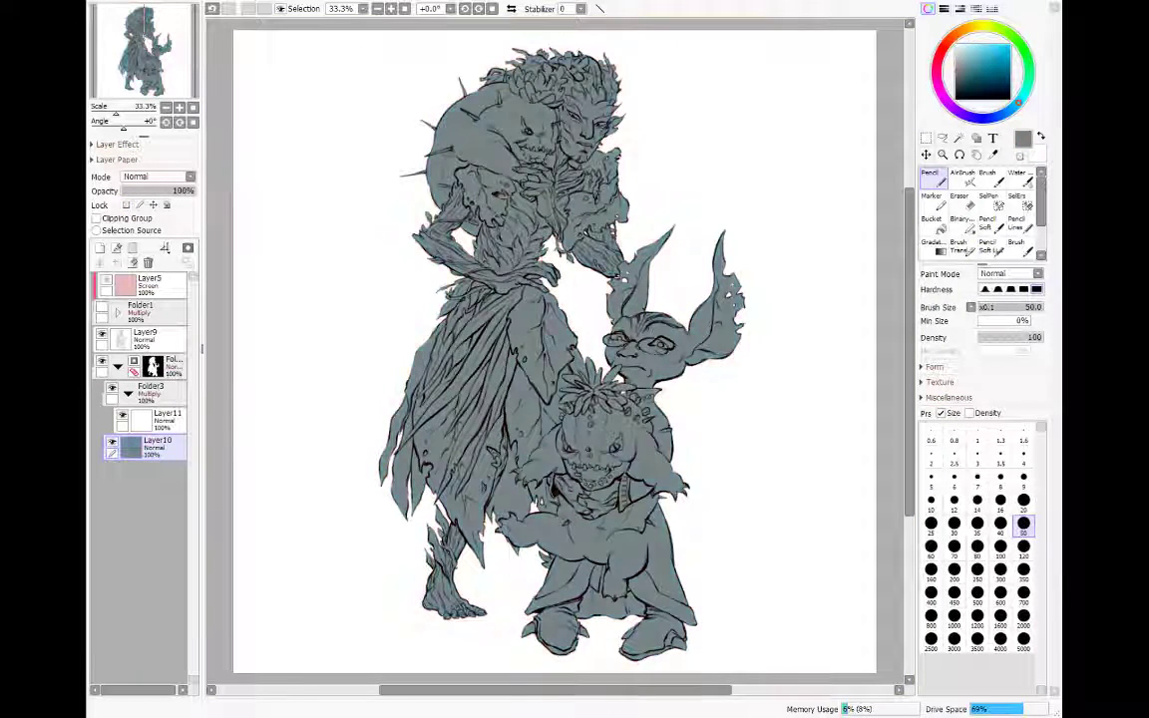
Step: Remove the Multiply Folder3 and keep Layer11 directly above Layer10 in Folder2
left_click(175, 419)
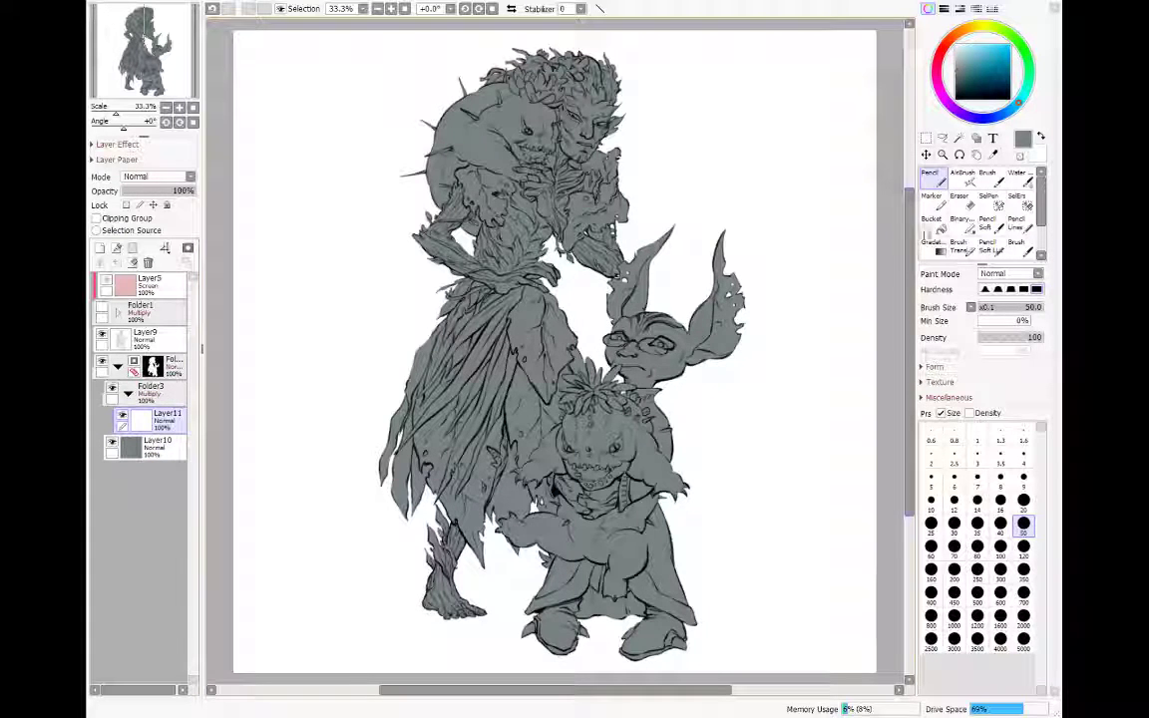
left_click(150, 391)
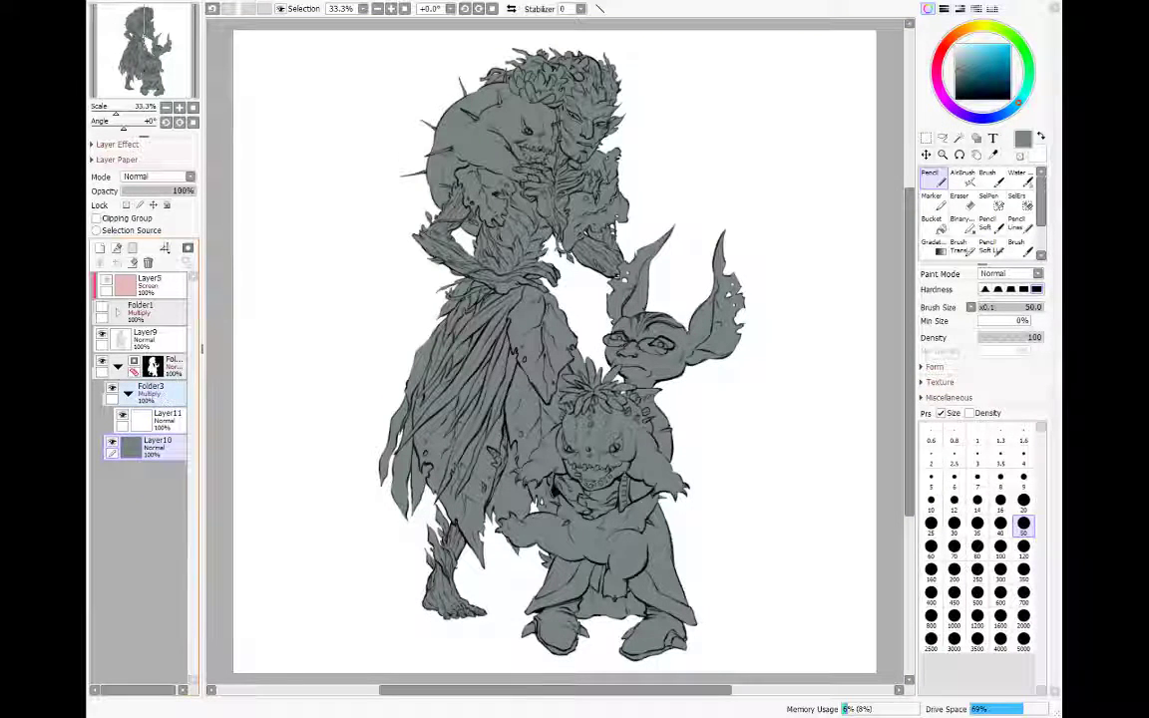
left_click(148, 262)
key("ctrl+z")
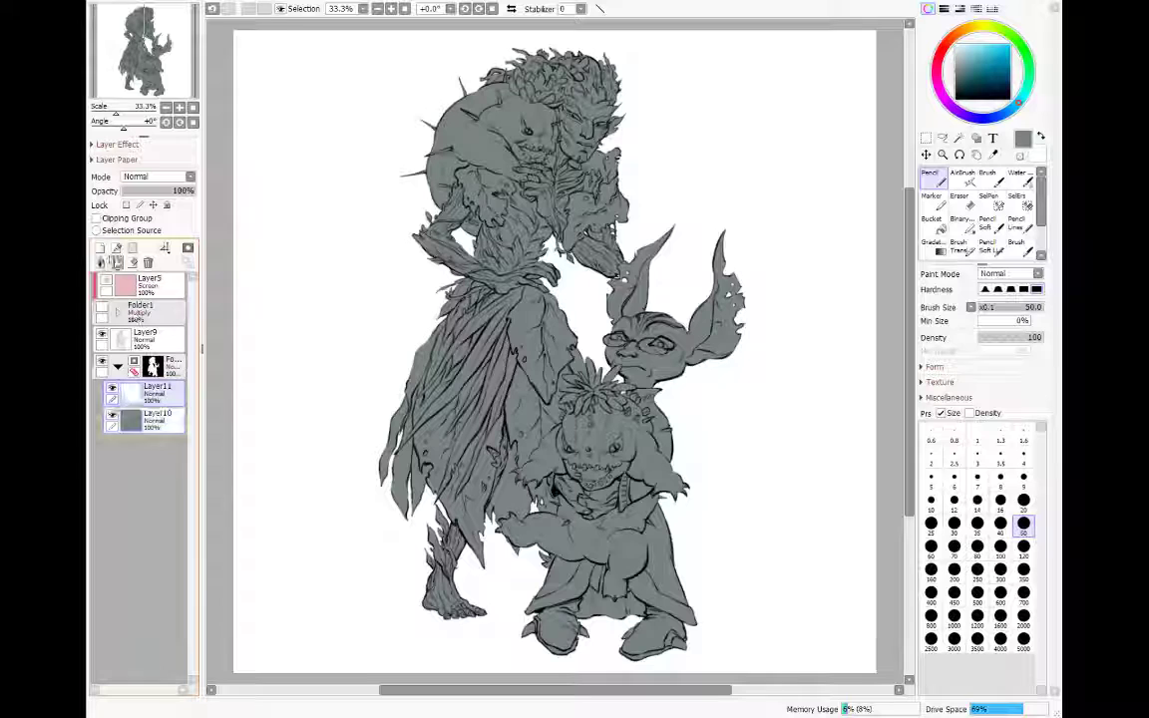
Step: Paint the goblin's ears and forehead pale beige on Layer11 with the Pencil at size 80
left_click_drag(1014, 50, 966, 28)
left_click_drag(965, 54, 961, 49)
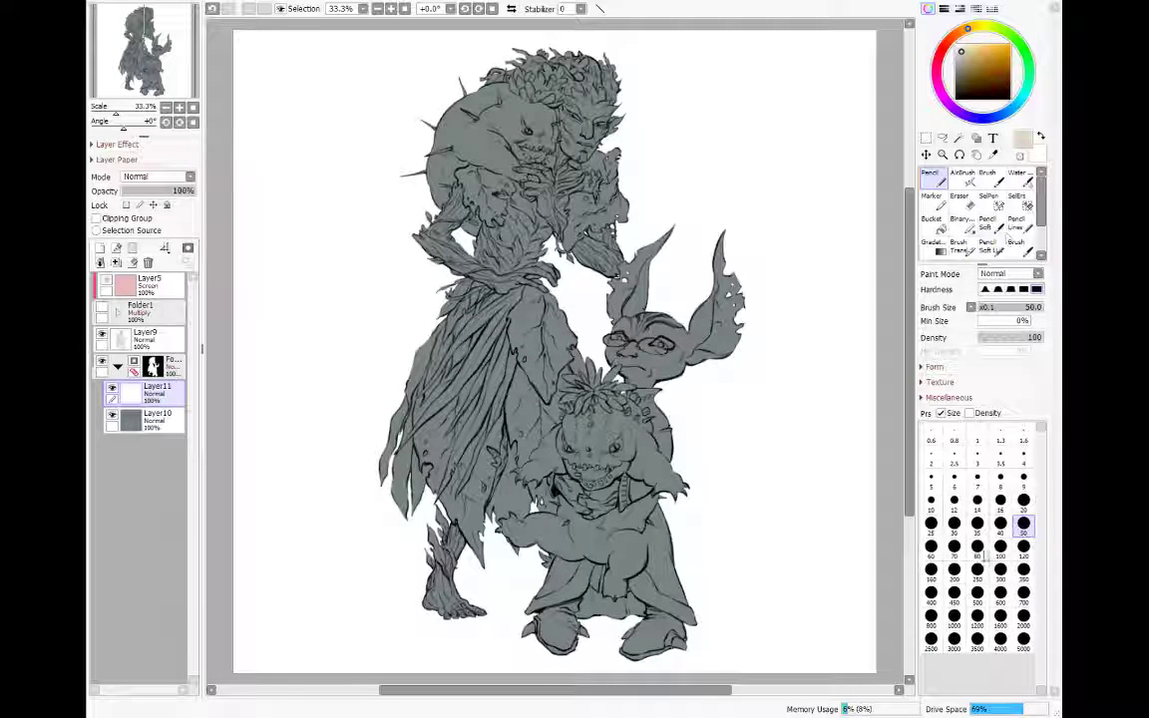
left_click(978, 549)
mouse_move(724, 339)
left_mouse_down()
mouse_move(695, 349)
mouse_move(720, 344)
mouse_move(690, 344)
mouse_move(735, 299)
mouse_move(728, 259)
left_mouse_up()
mouse_move(684, 349)
left_mouse_down()
mouse_move(619, 329)
mouse_move(618, 289)
left_mouse_up()
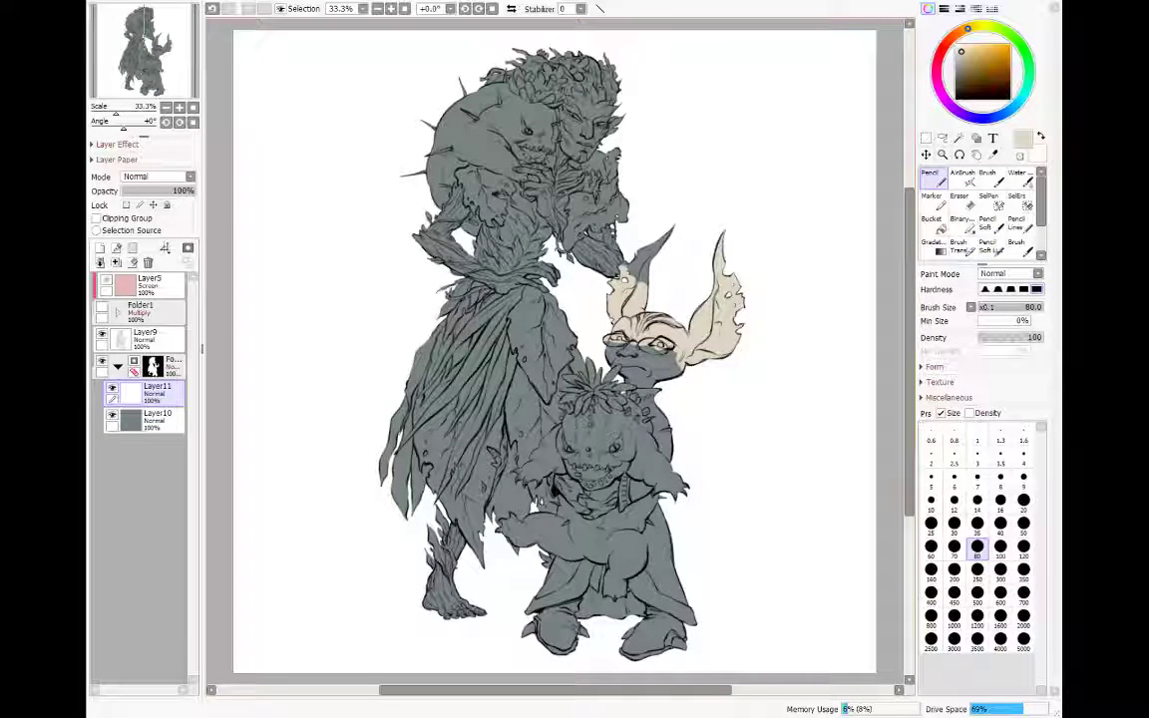
left_click_drag(632, 282, 667, 234)
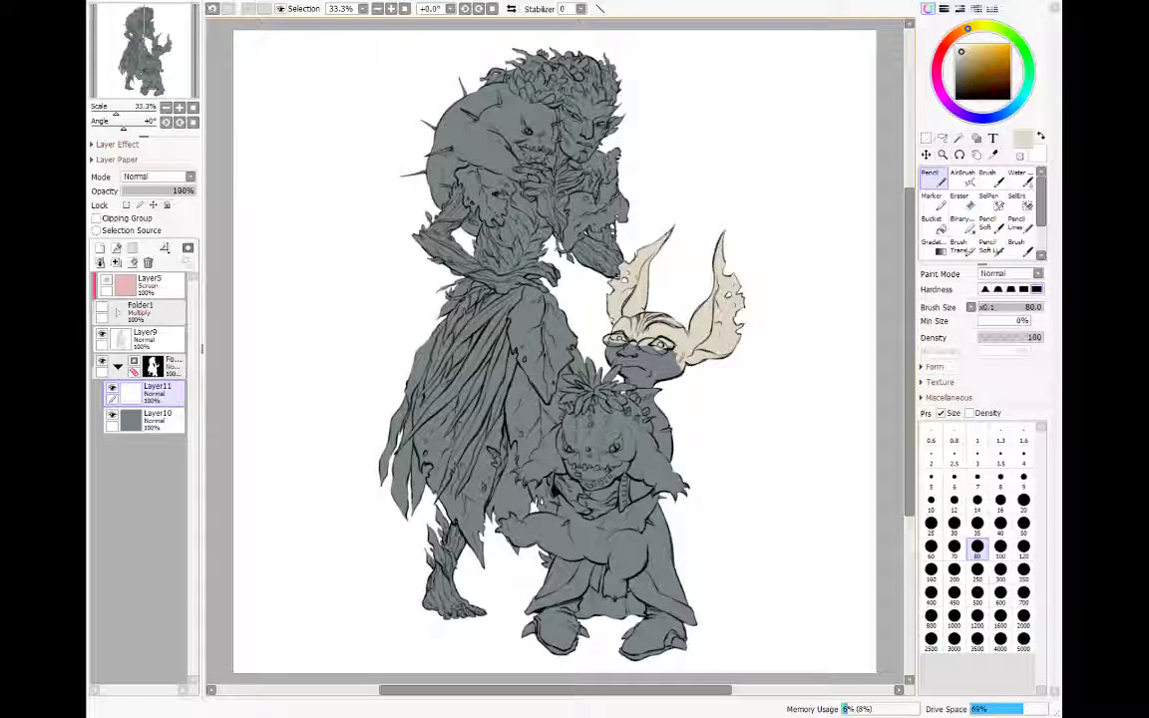
Step: Paint the lower half of the goblin's face, chin and collar edge in the same pale beige
key("e")
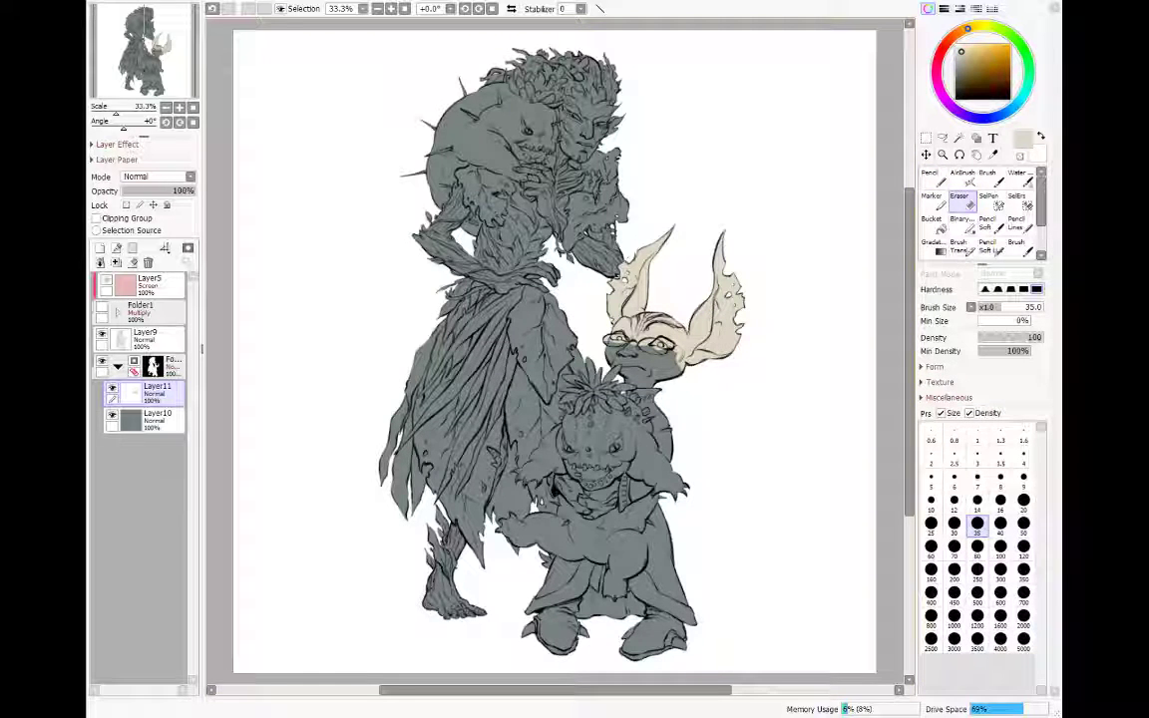
key("n")
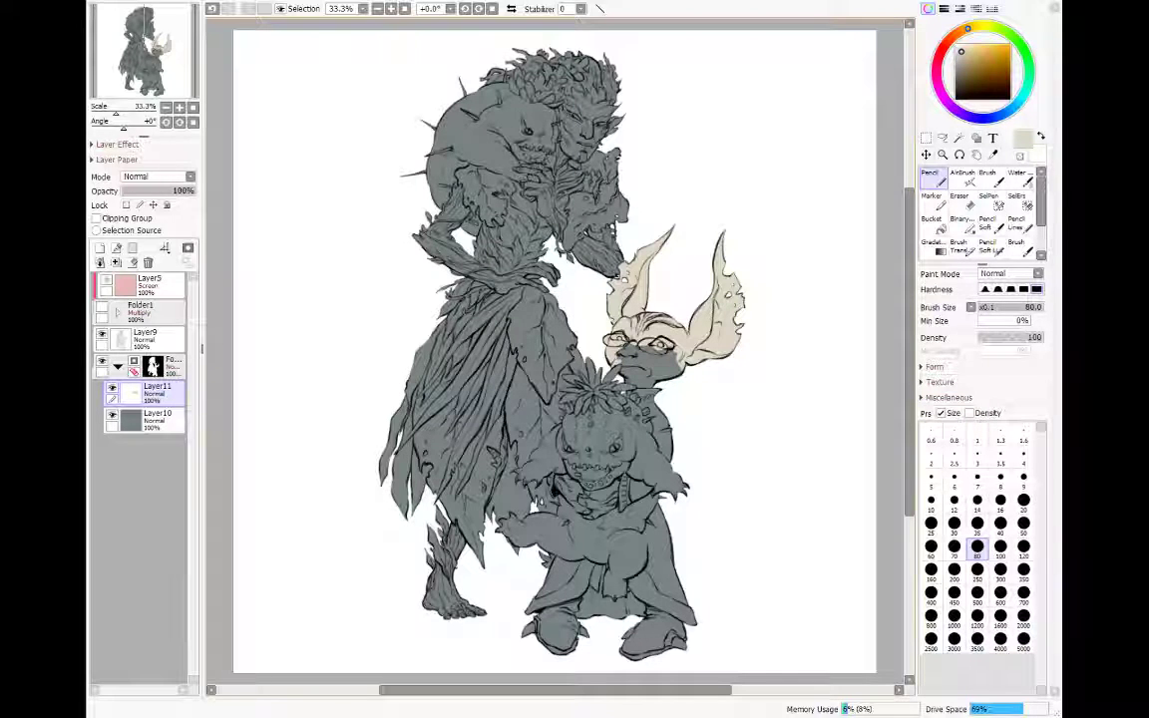
left_click_drag(634, 351, 670, 367)
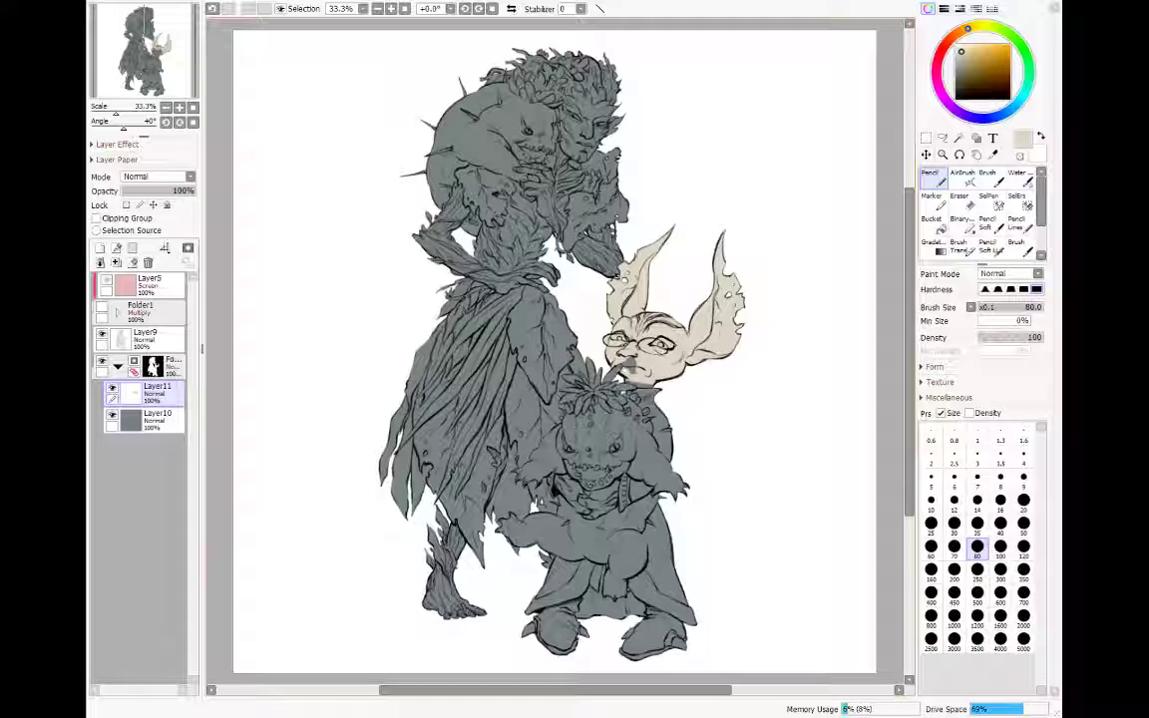
mouse_move(627, 371)
left_mouse_down()
mouse_move(635, 360)
mouse_move(657, 389)
left_mouse_up()
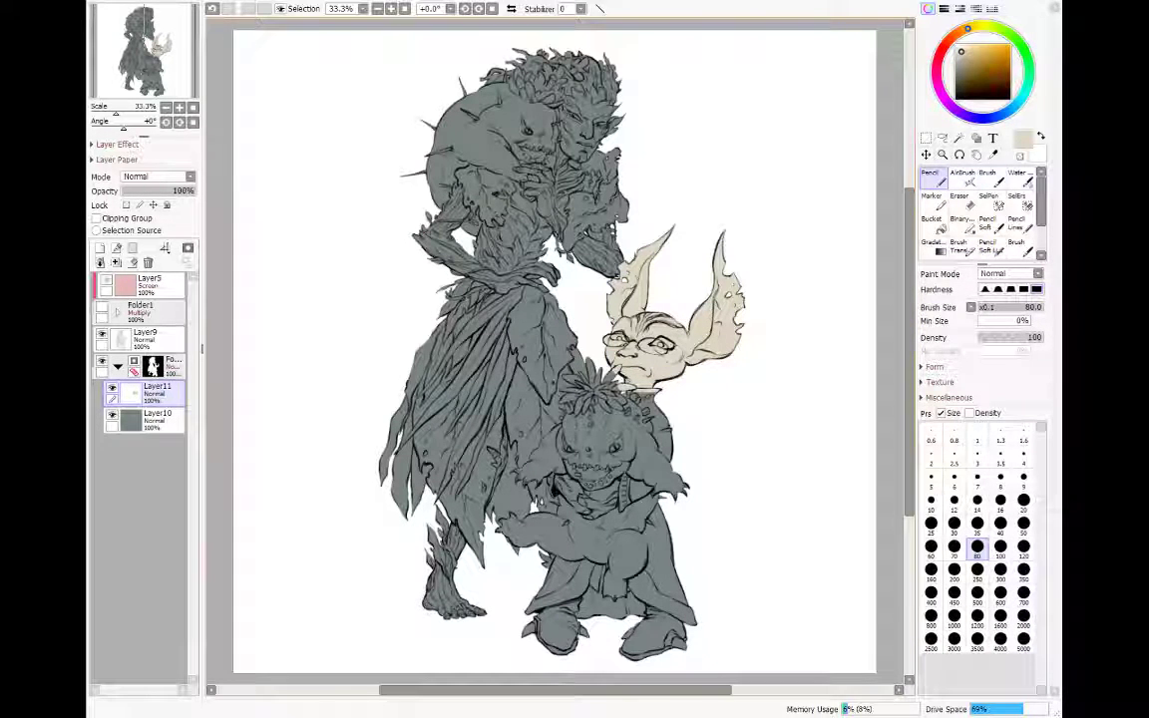
Step: Paint the goblin's hands under the creature's chin and the claws on both feet pale beige on Layer11
left_click(156, 366)
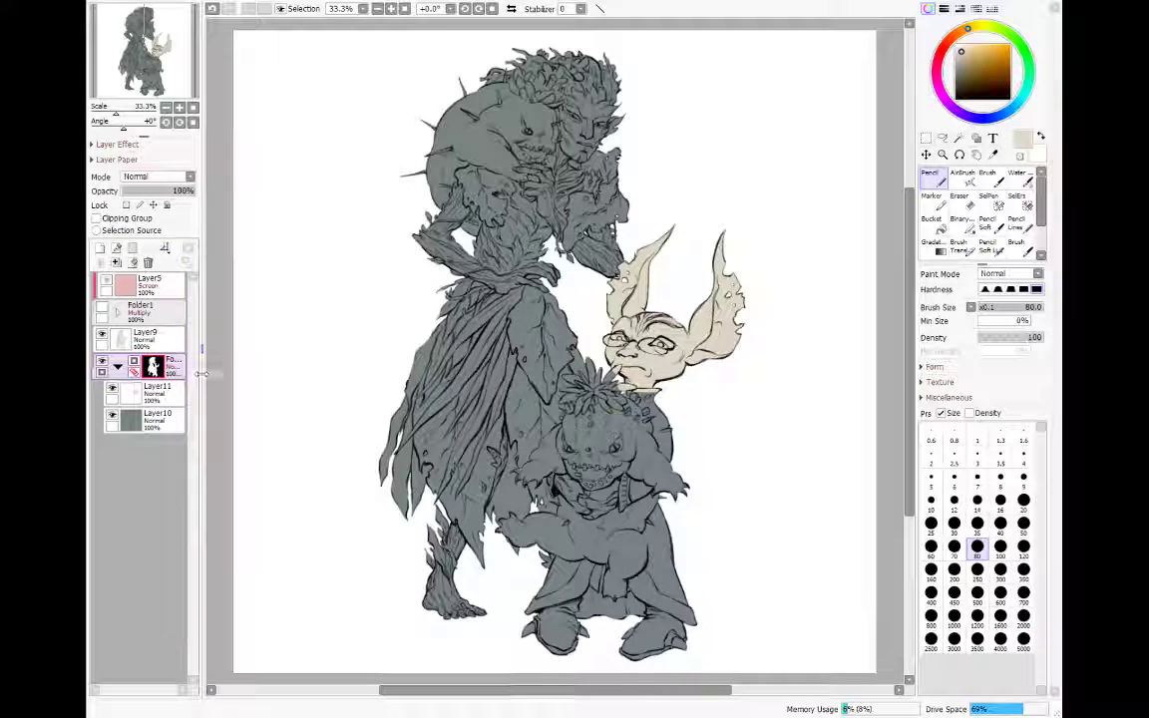
key("e")
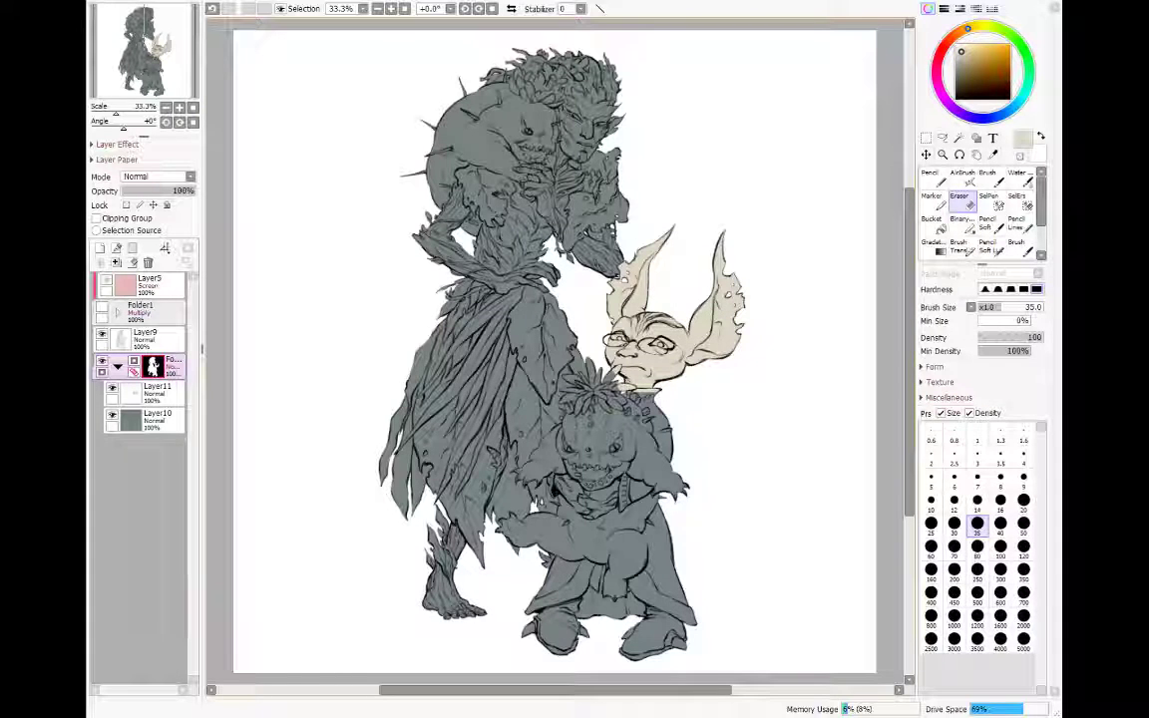
key("n")
left_click(149, 393)
mouse_move(601, 496)
left_mouse_down()
mouse_move(562, 493)
mouse_move(590, 504)
left_mouse_up()
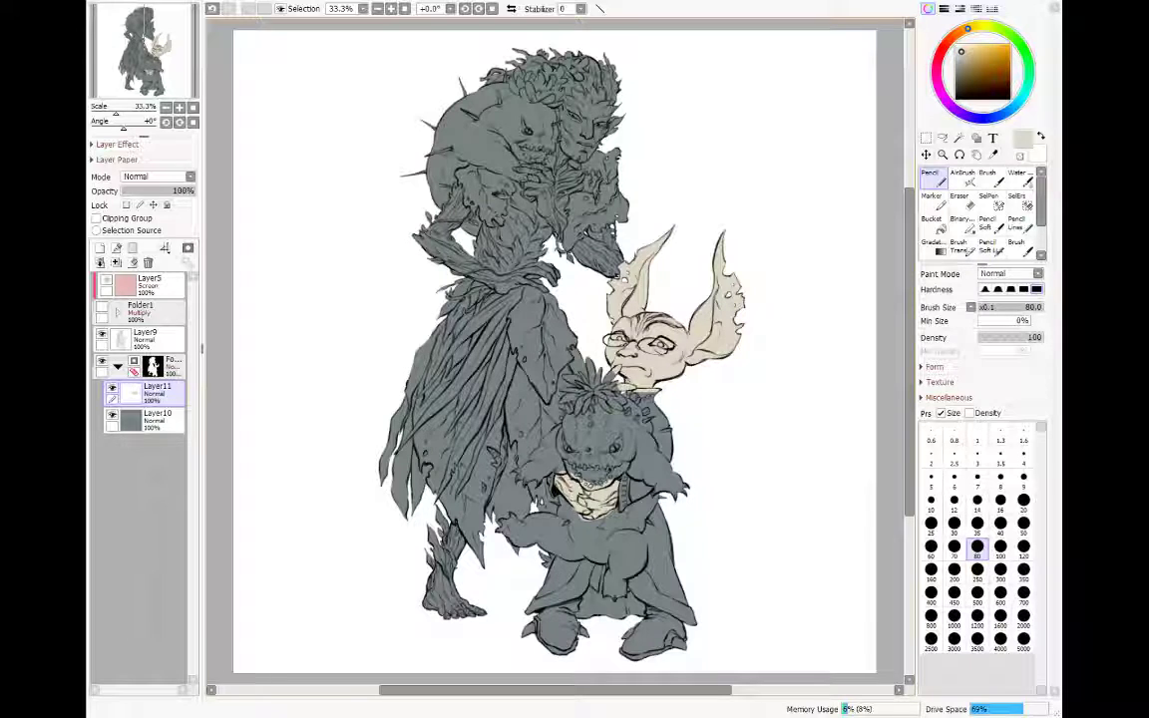
mouse_move(580, 626)
left_mouse_down()
mouse_move(586, 634)
mouse_move(534, 633)
left_mouse_up()
mouse_move(639, 627)
left_mouse_down()
mouse_move(628, 636)
mouse_move(666, 642)
left_mouse_up()
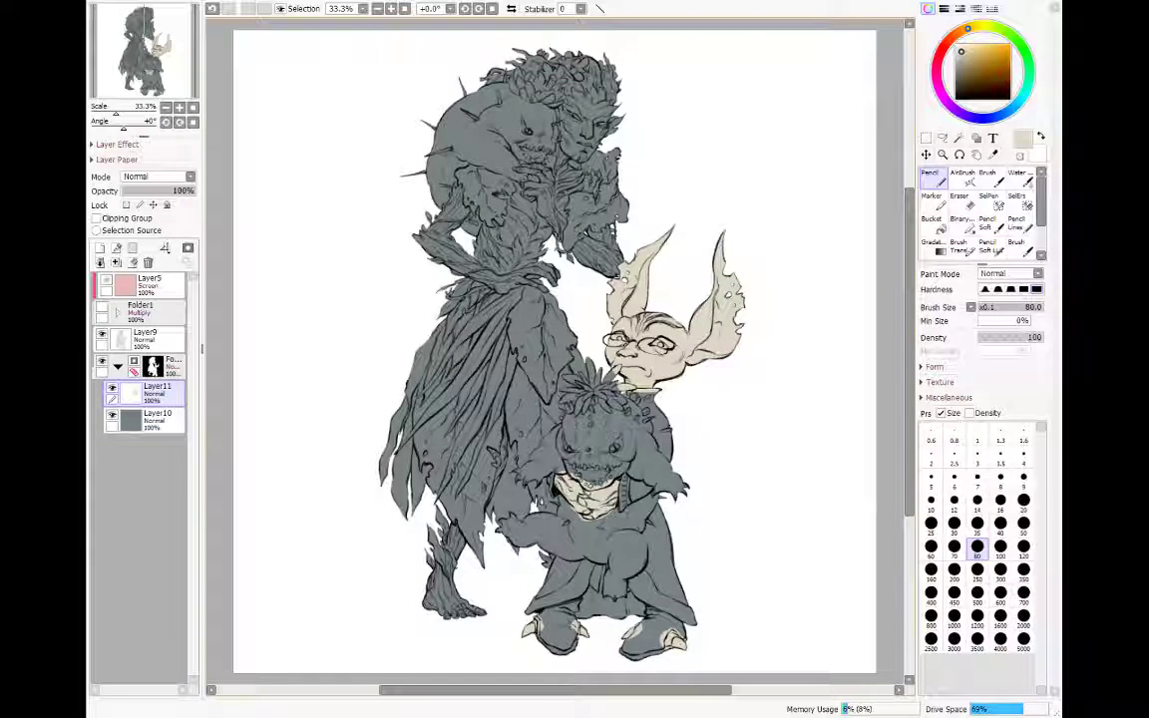
Step: Create a new layer above Layer11 and paint the small toothy creature's face and one arm light blue
left_click(99, 248)
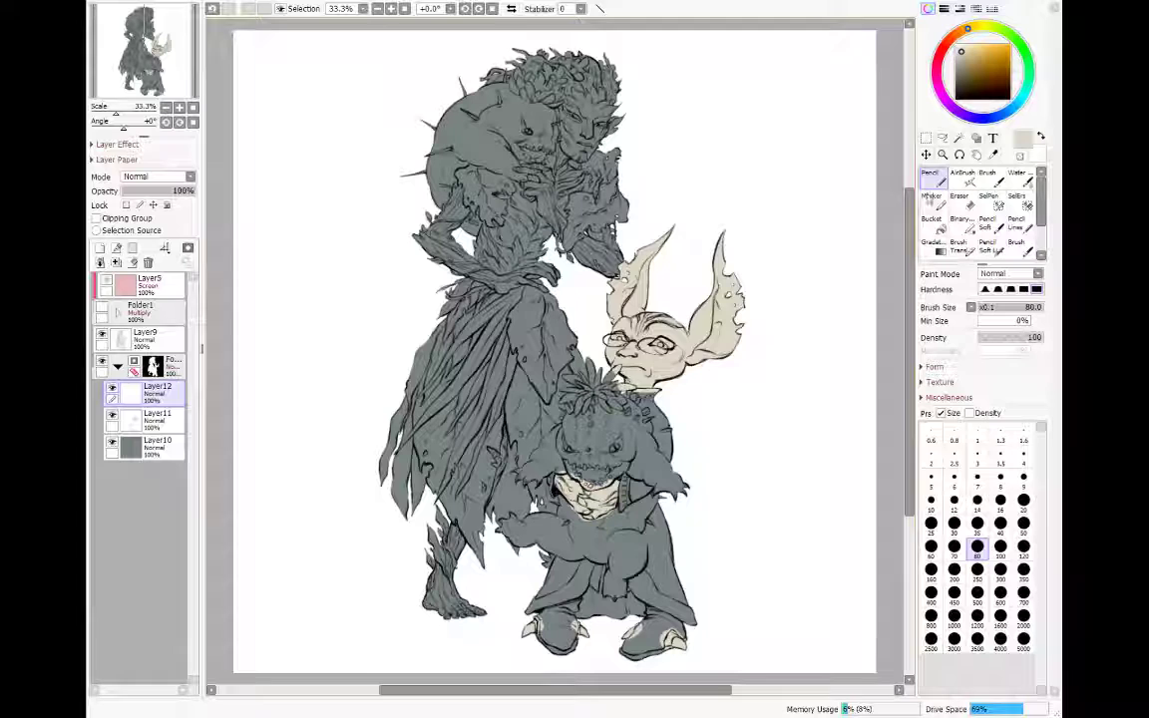
left_click(1017, 104)
left_click_drag(977, 60, 972, 55)
left_click_drag(599, 431, 533, 468)
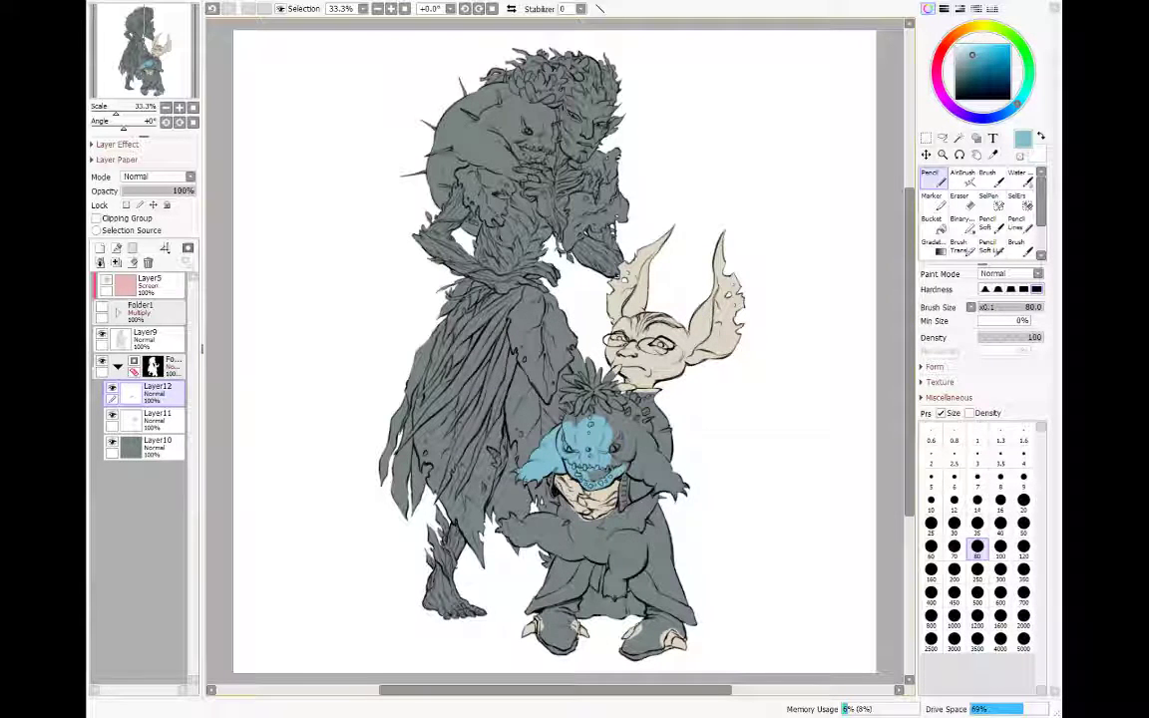
left_click_drag(606, 471, 596, 478)
mouse_move(620, 433)
left_mouse_down()
mouse_move(594, 409)
mouse_move(581, 413)
left_mouse_up()
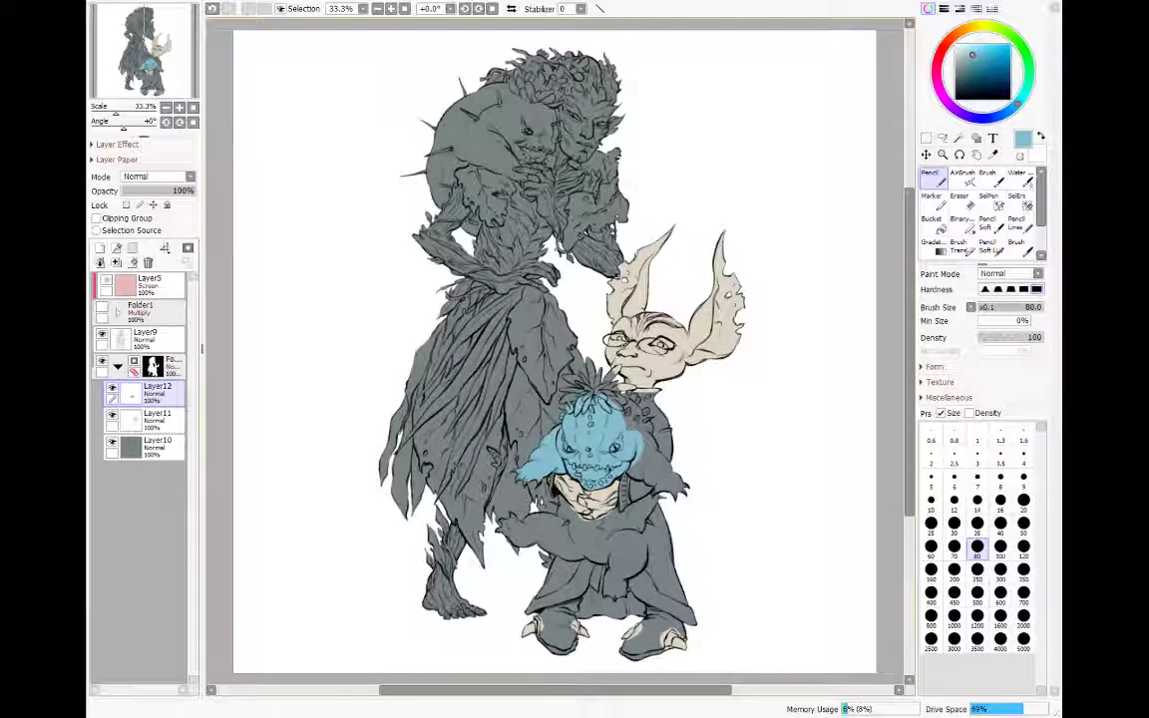
Step: Paint the creature's other arm, the side of its head and its leafy tuft light blue, using a mirrored canvas view
key("h")
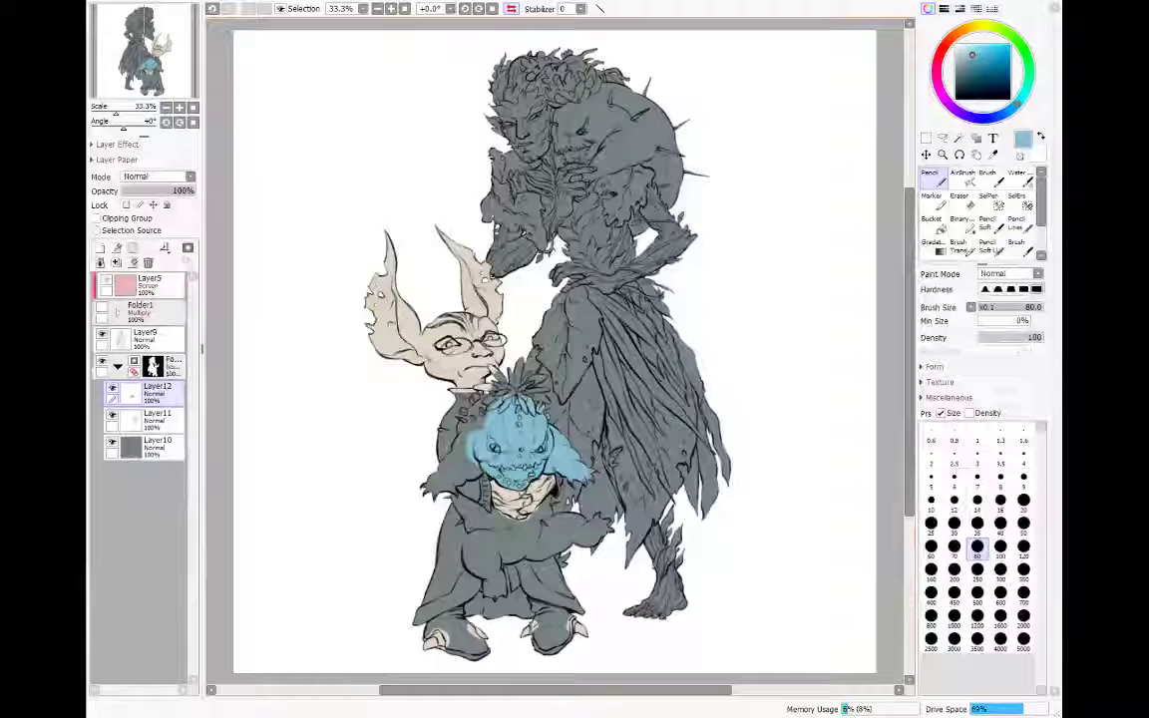
left_click_drag(477, 443, 442, 472)
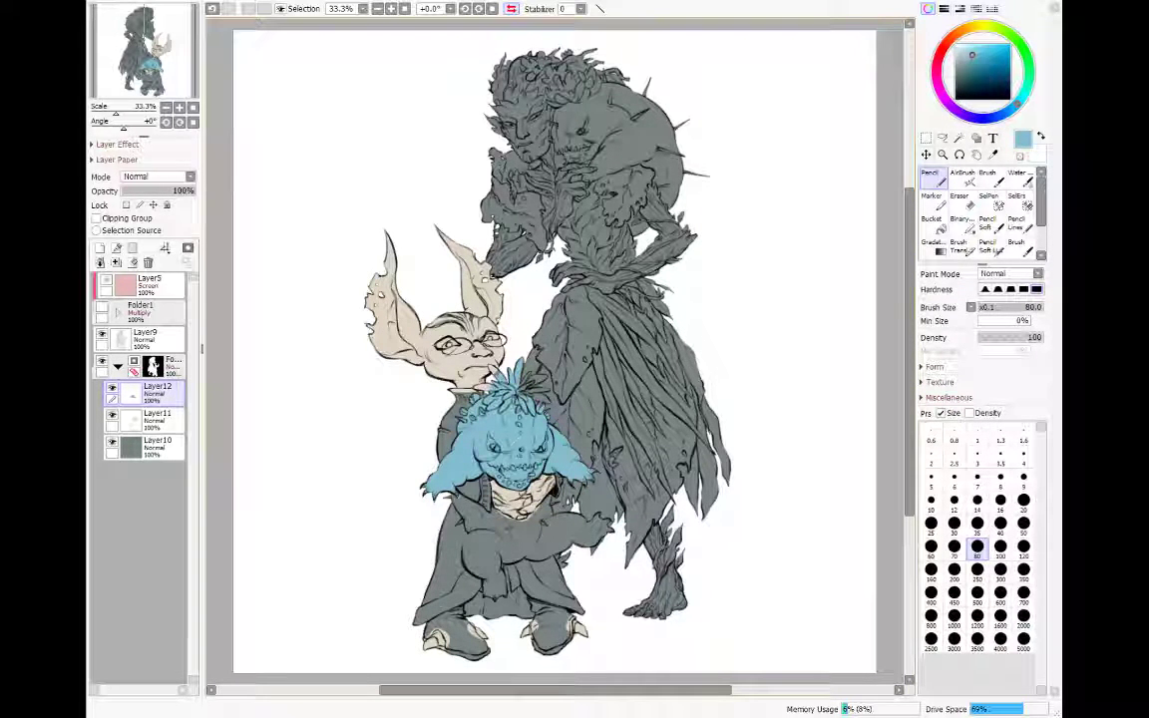
key("h")
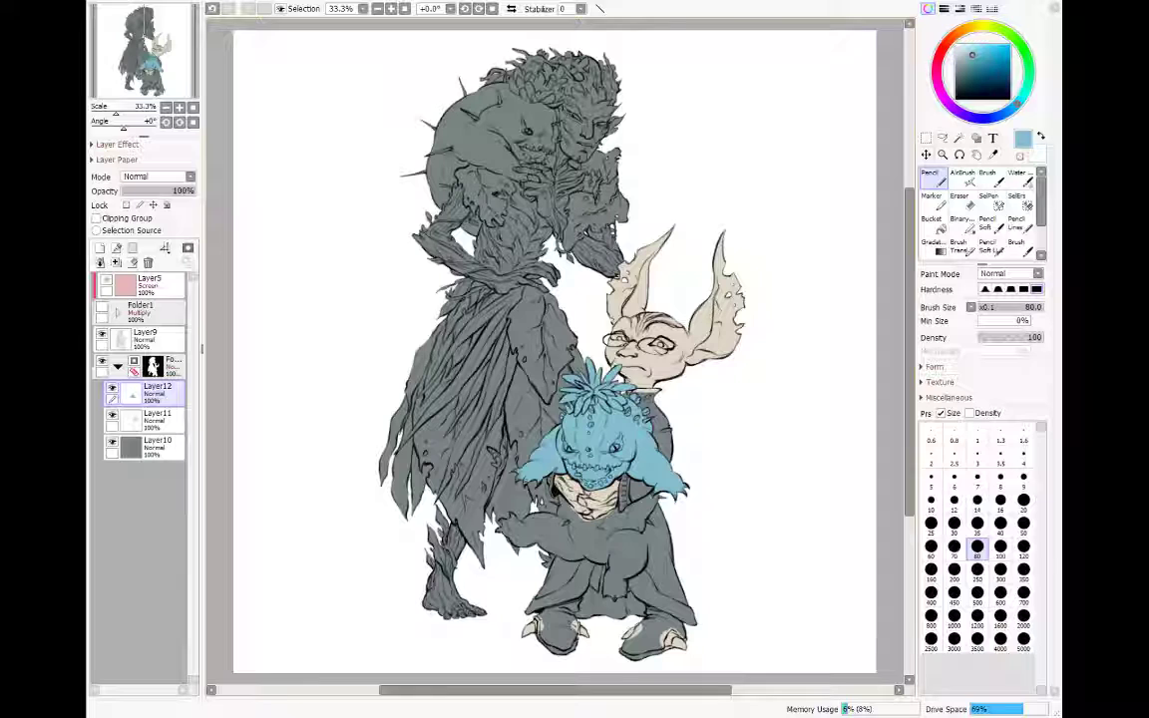
Step: Paint the toothy creature's belly and its outstretched leg light blue on Layer12, cleaning up the edges
left_click_drag(615, 514, 605, 519)
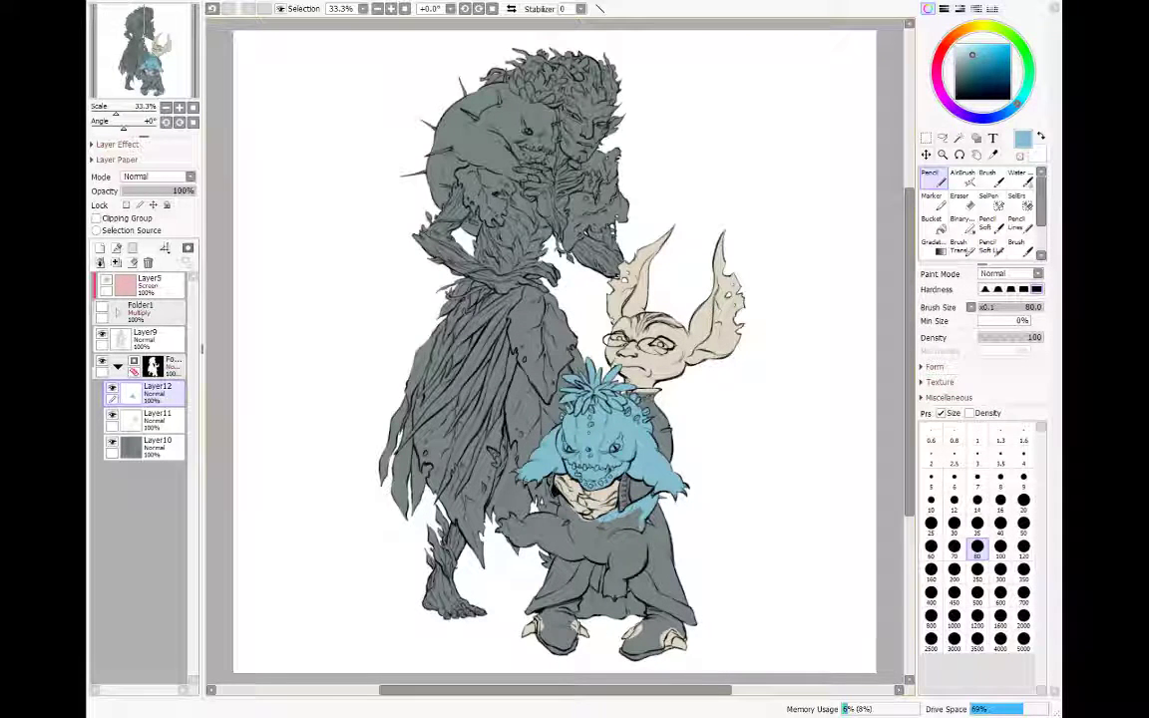
mouse_move(639, 523)
left_mouse_down()
mouse_move(609, 539)
mouse_move(577, 531)
left_mouse_up()
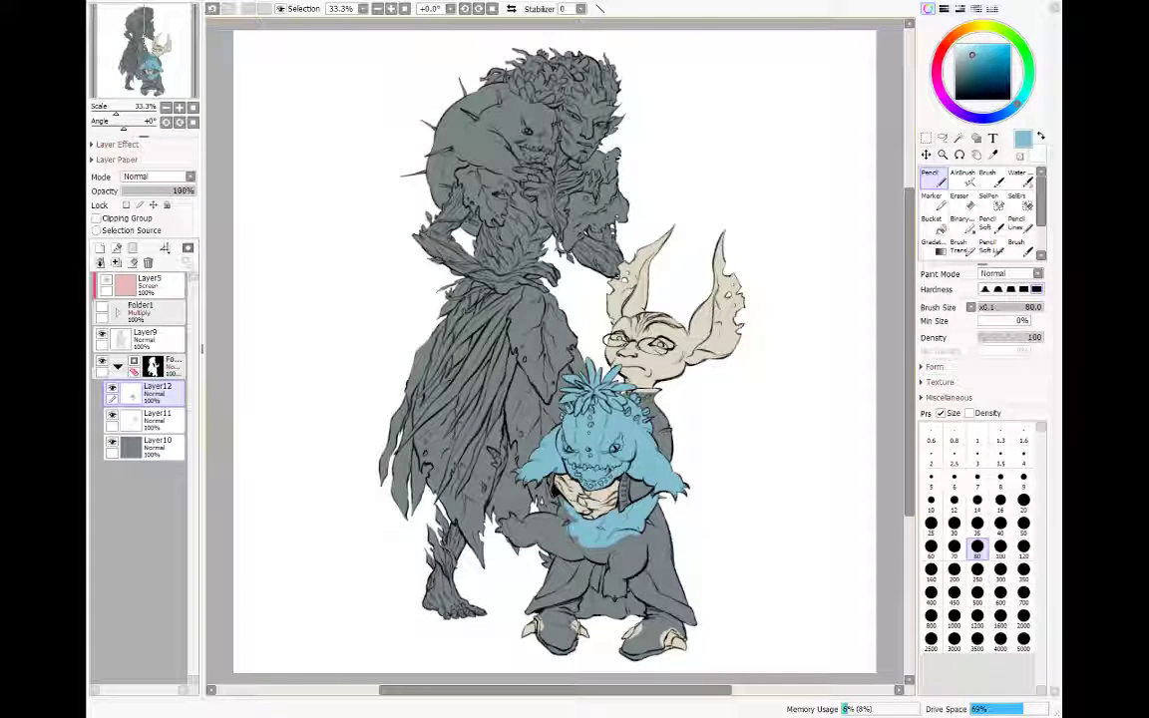
left_click_drag(580, 519, 534, 534)
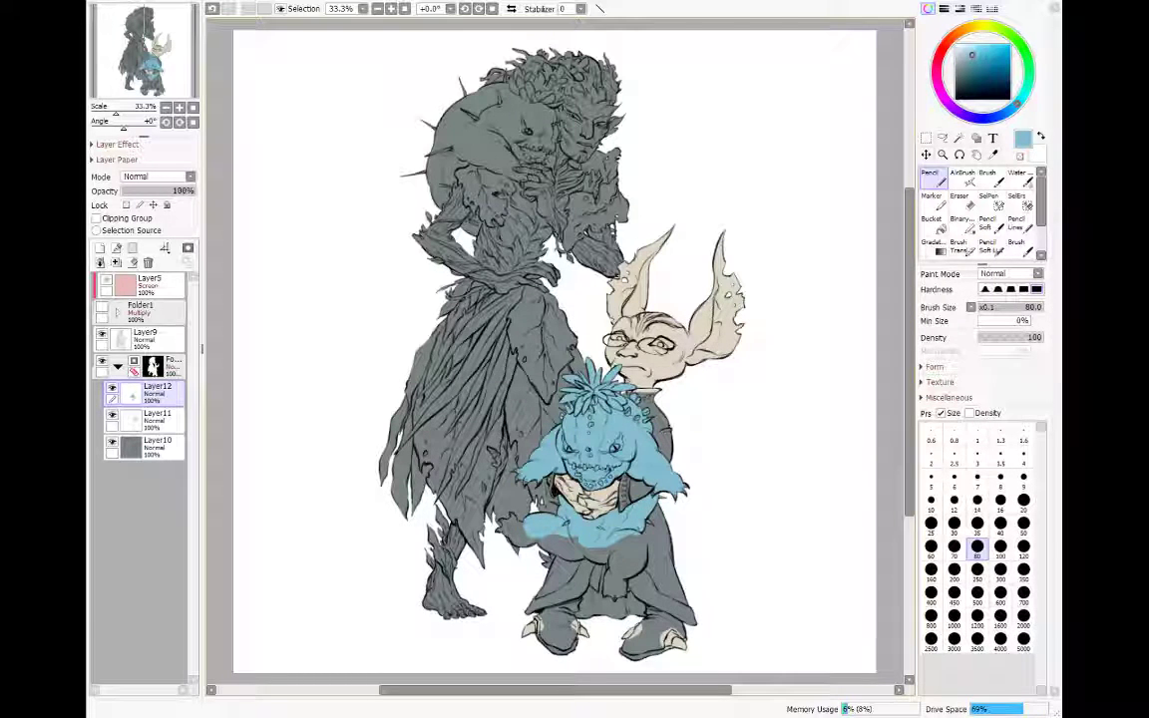
key("e")
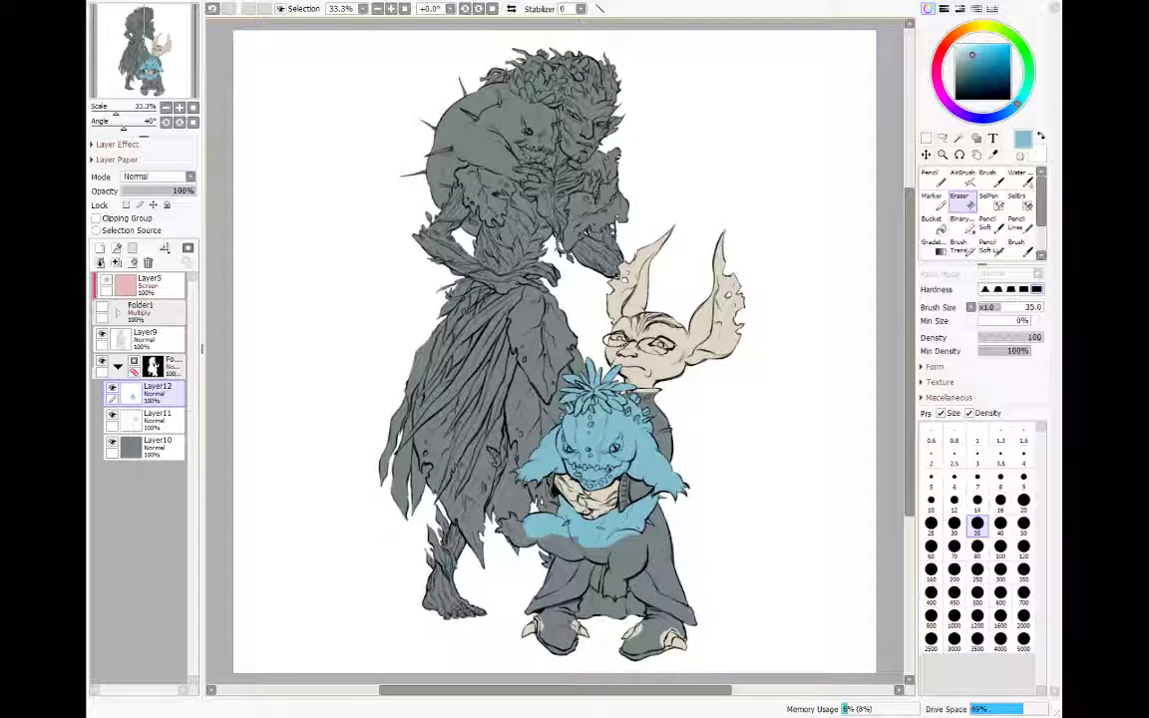
key("n")
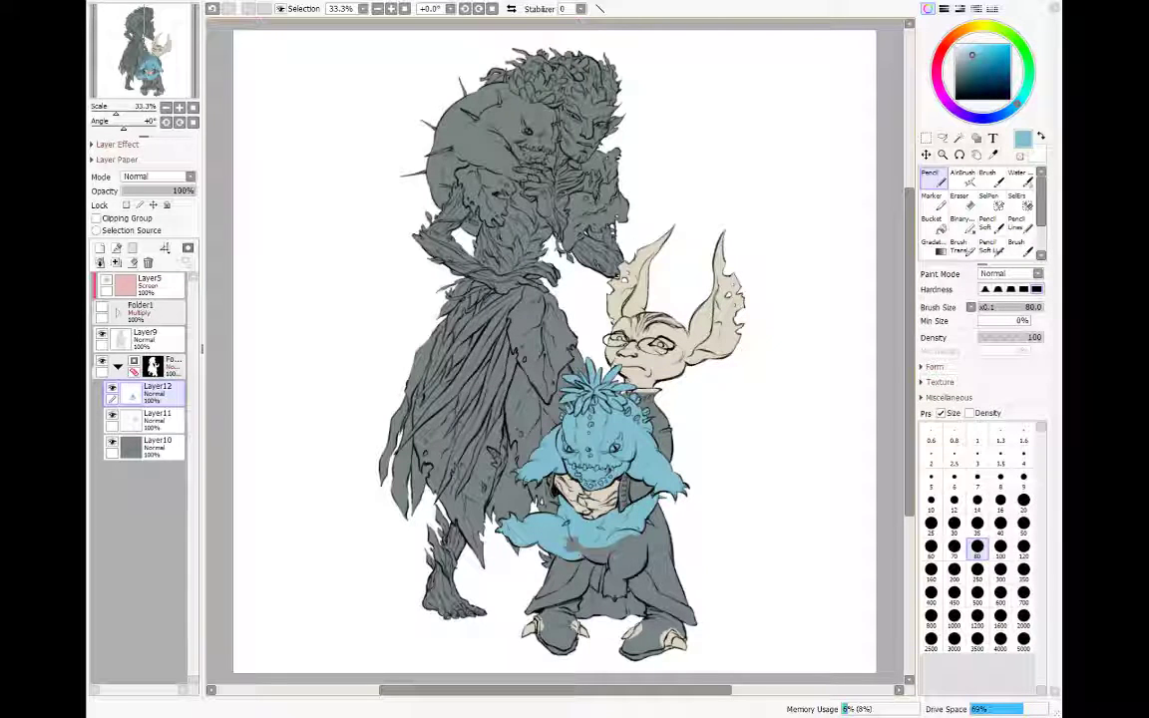
Step: Paint the creature's lower body and its dangling leg and foot the same light blue
key("e")
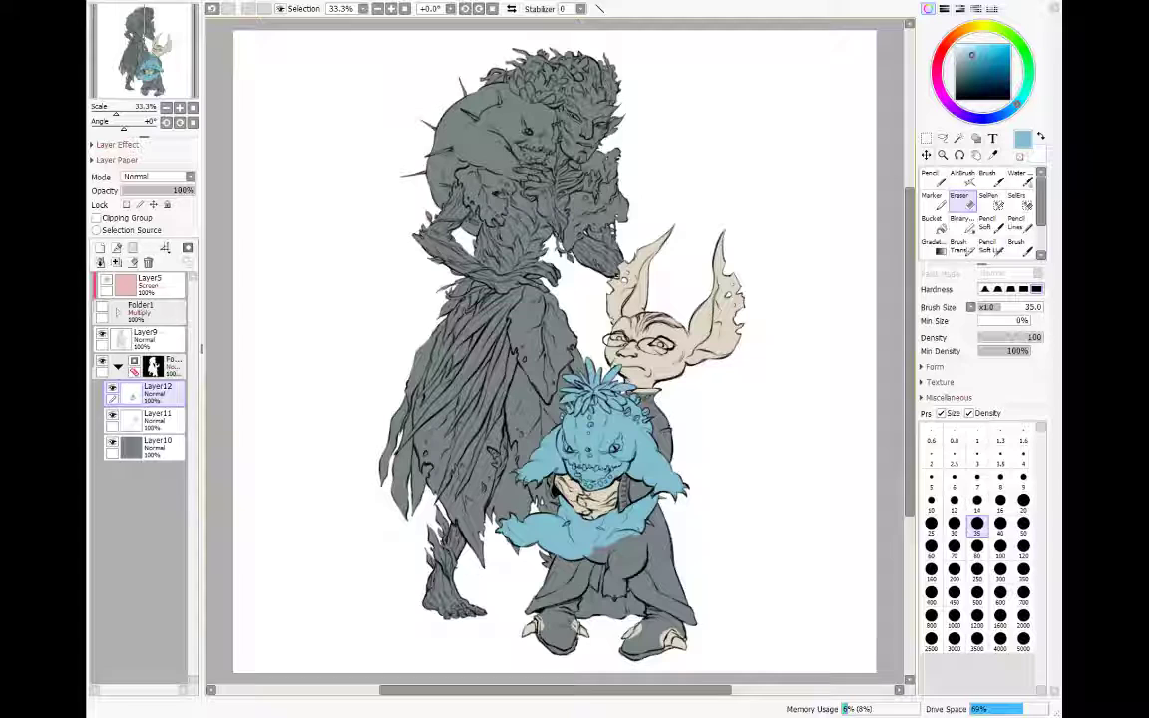
key("n")
key("n")
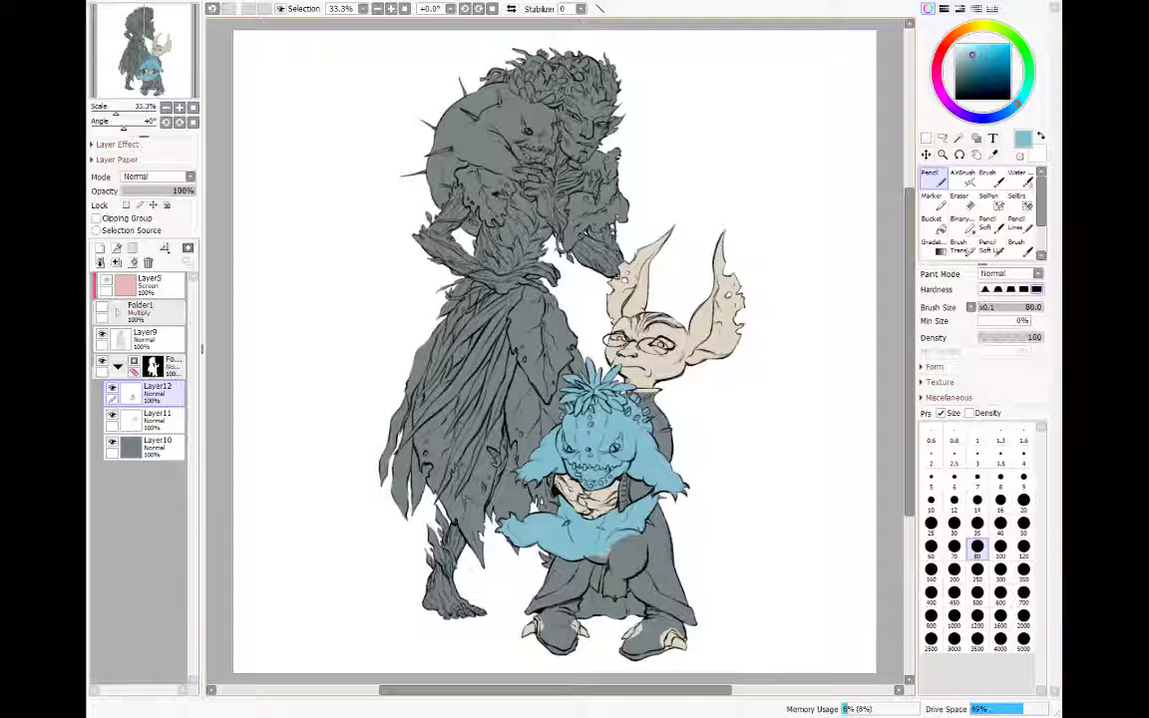
mouse_move(620, 549)
left_mouse_down()
mouse_move(643, 552)
mouse_move(611, 590)
left_mouse_up()
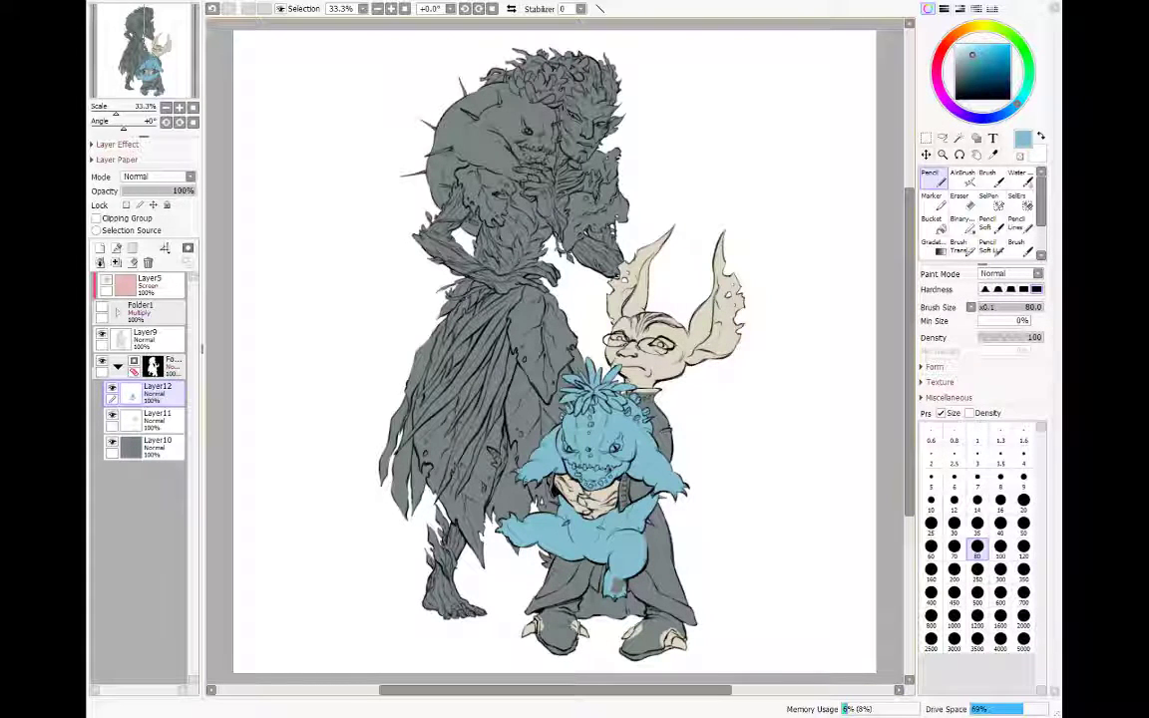
left_click_drag(618, 581, 614, 591)
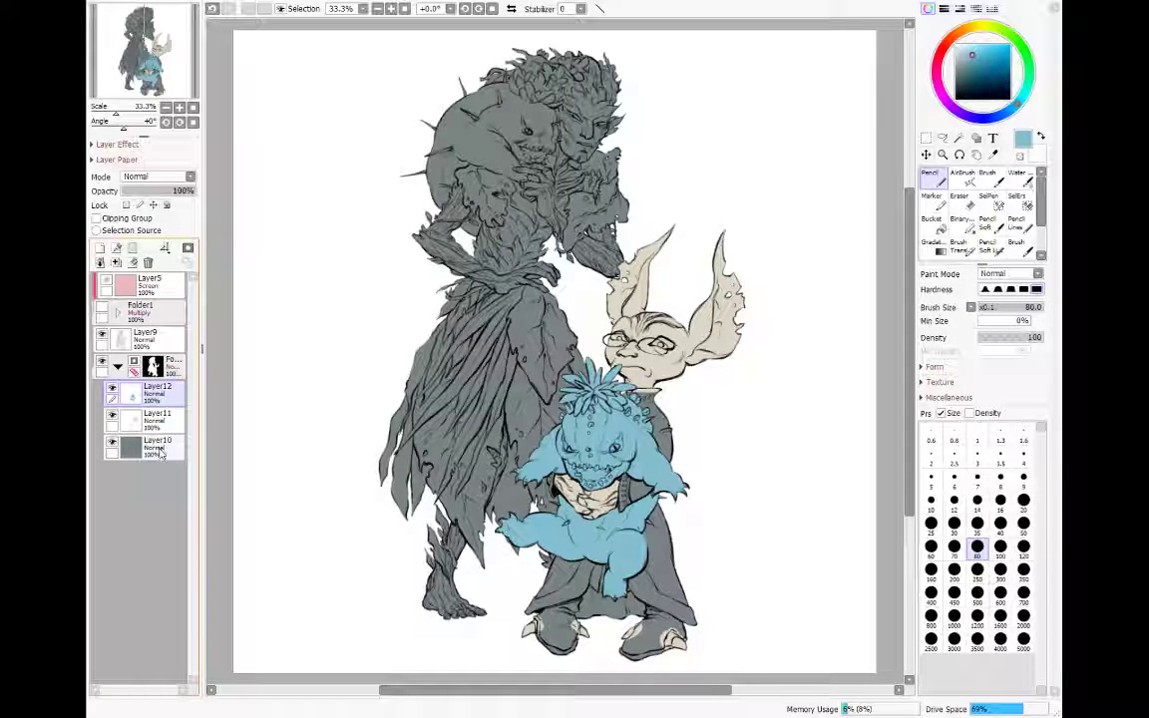
Step: Erase the beige from the goblin's collar on Layer11 and create a new layer directly above Layer10
left_click(149, 419)
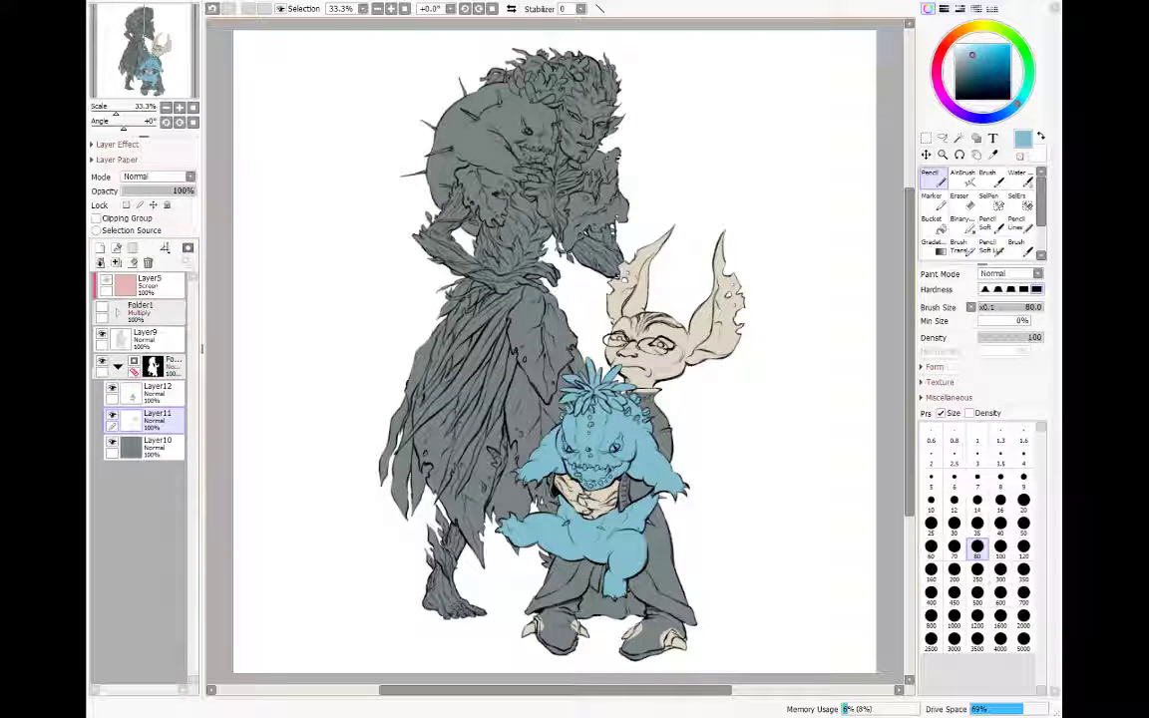
key("e")
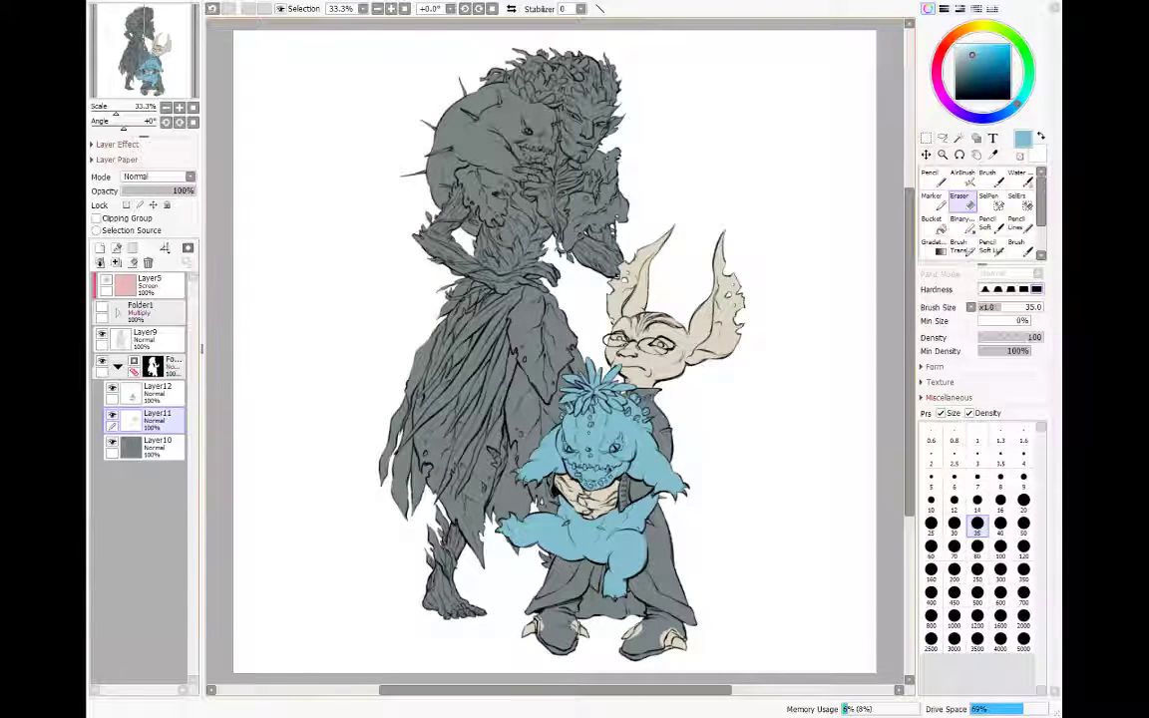
key("n")
left_click(157, 447)
left_click(99, 247)
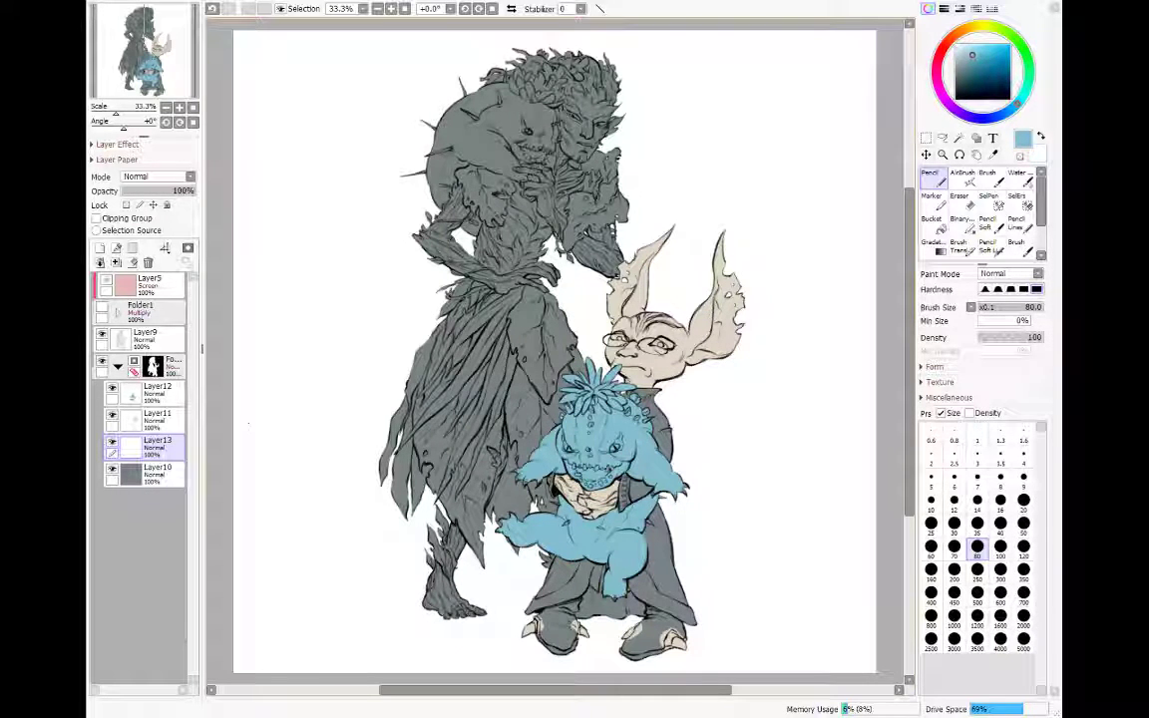
Step: Erase the excess beige around the claws on the goblin's feet on Layer11
left_click(165, 417)
key("e")
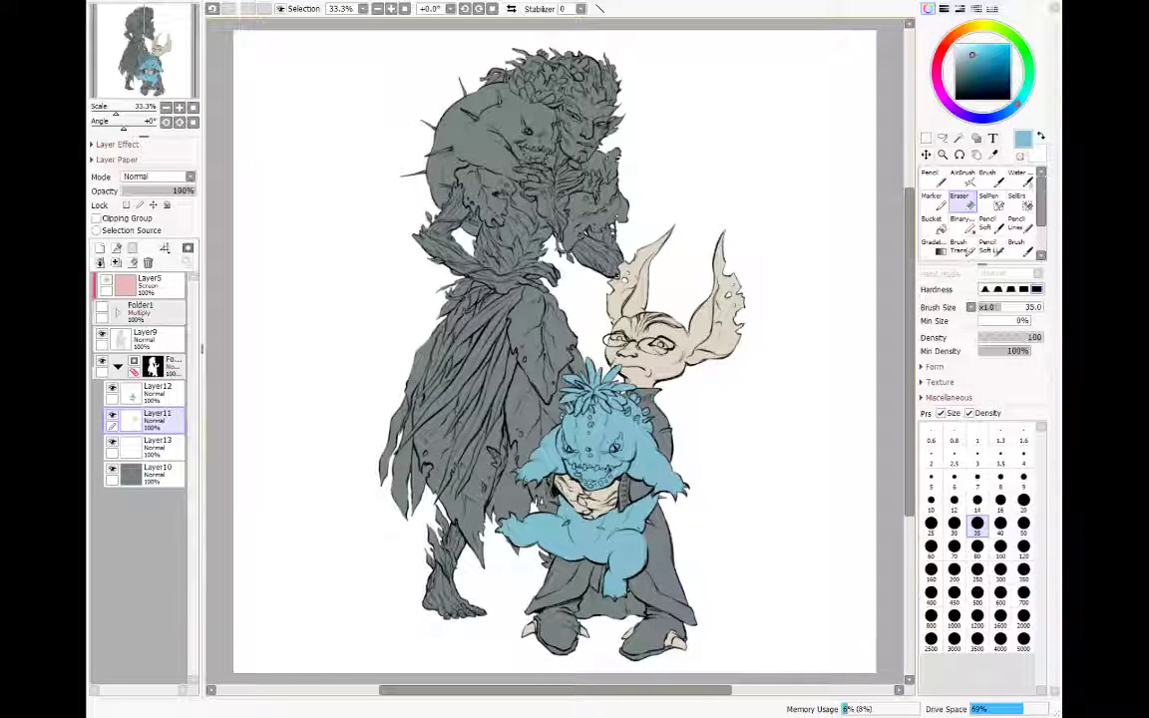
key("n")
Step: Touch up the line art on Layer9 with the soft pencil at size 20 and clean the claw colour on Layer11
left_click(145, 339)
left_click(983, 202)
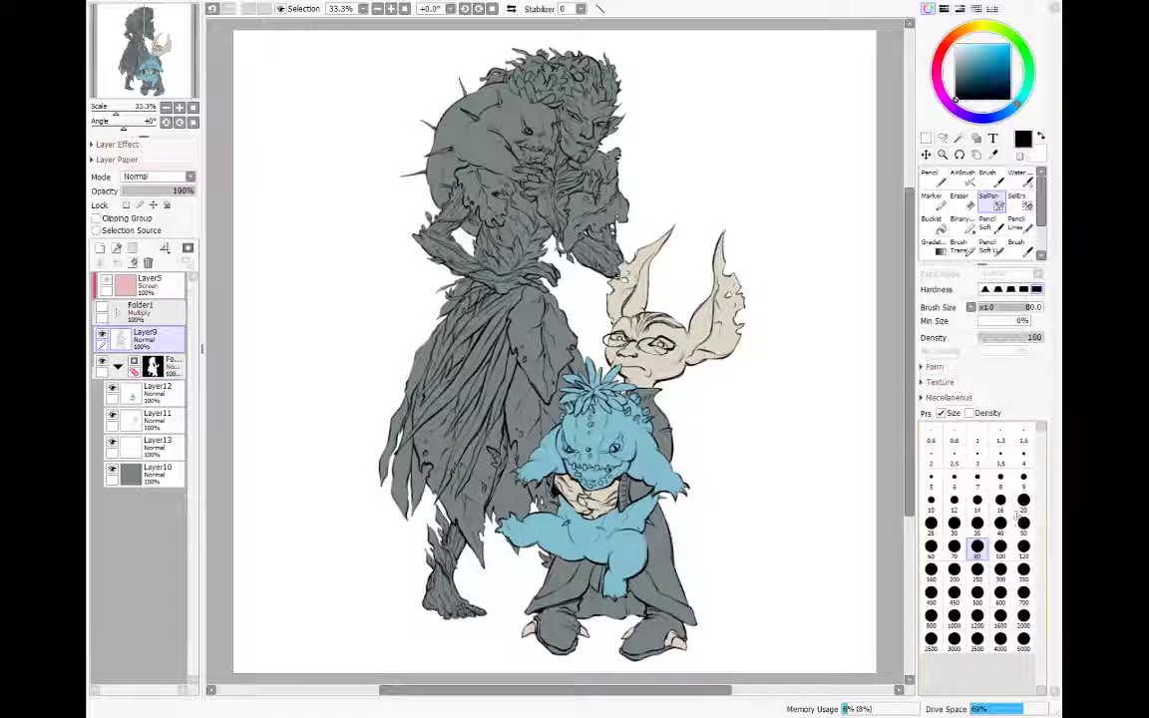
left_click(994, 225)
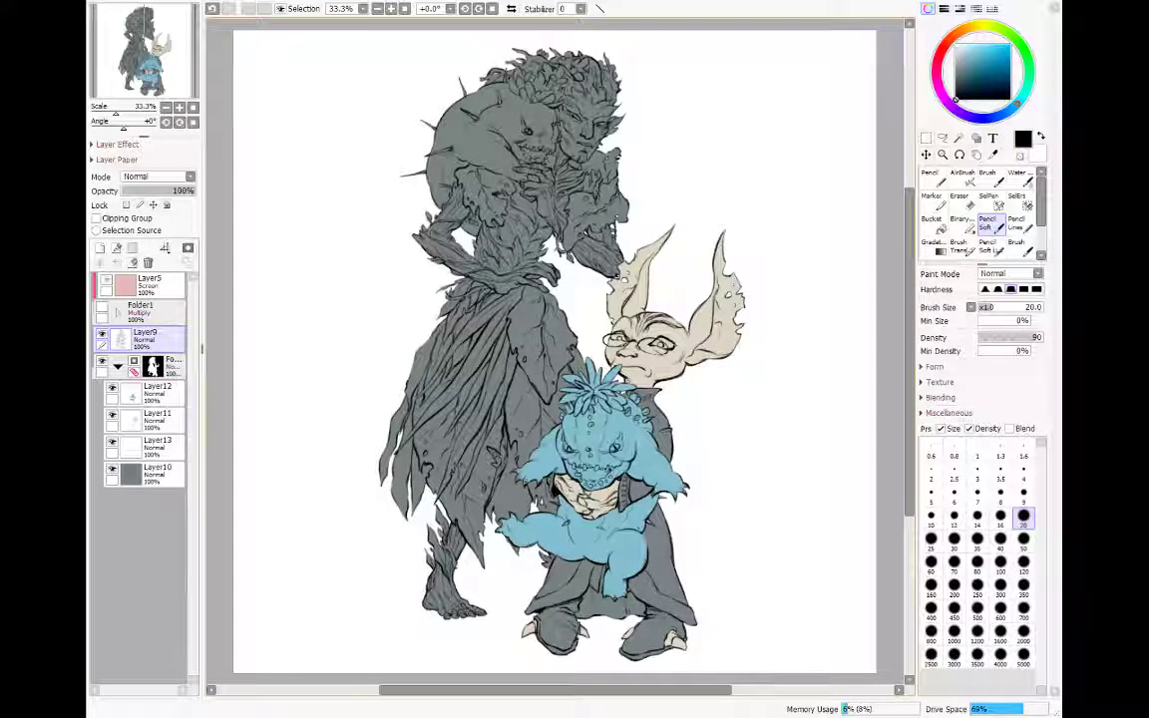
left_click(144, 416)
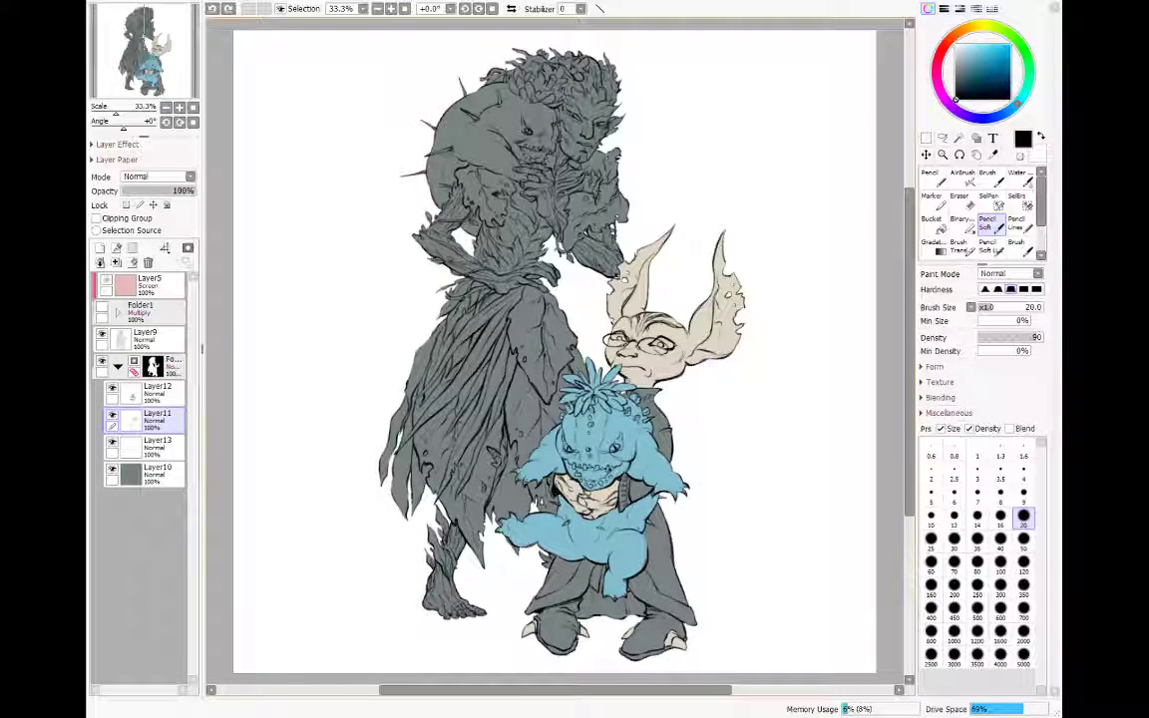
left_click(145, 337)
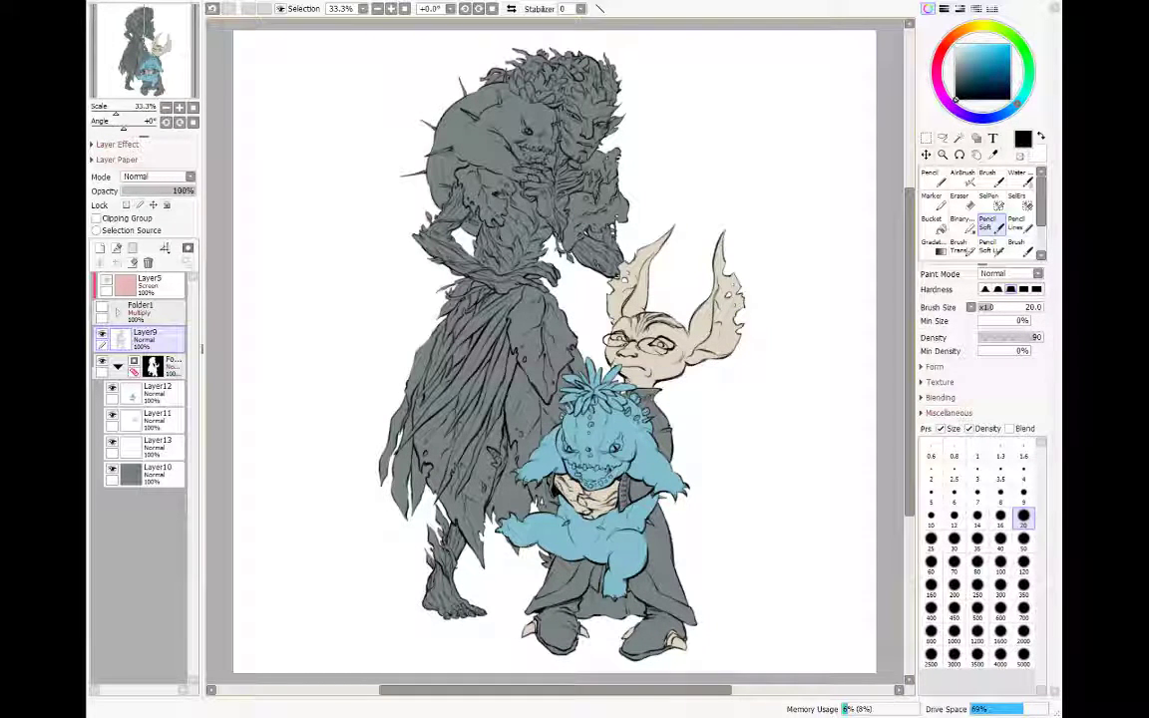
left_click(150, 419)
key("e")
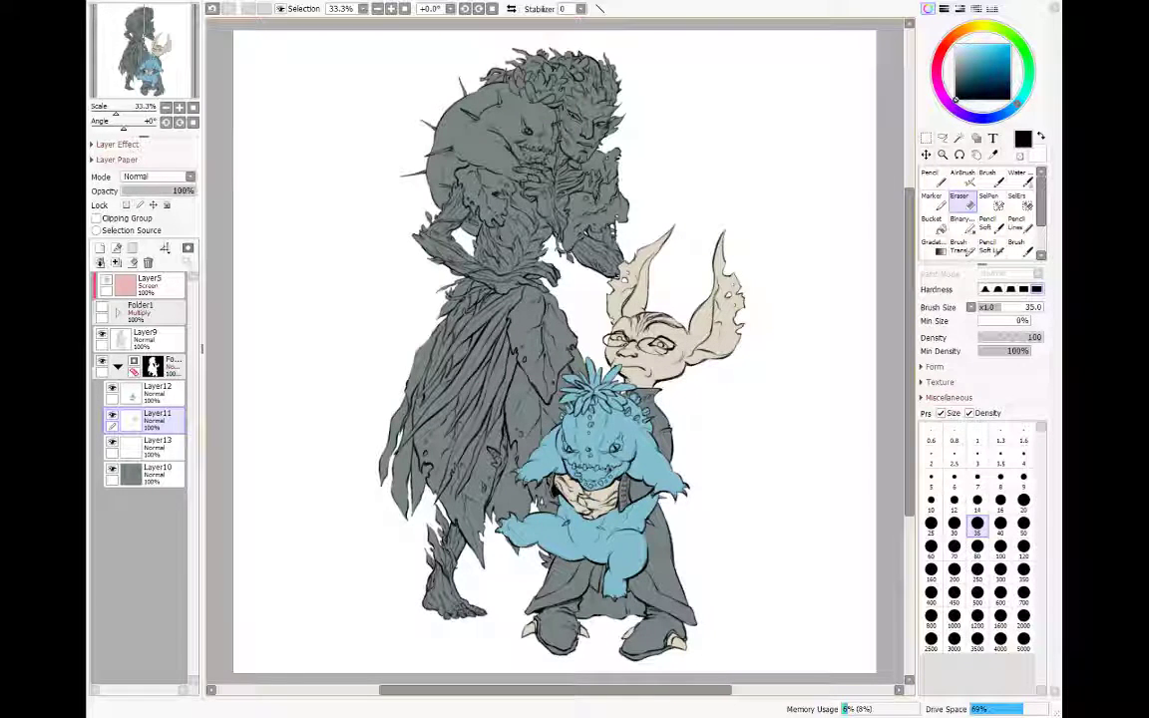
Step: Paint the goblin's robe, collar and shoes dark navy on Layer13 with the size 80 pencil
left_click(987, 221)
left_click(152, 445)
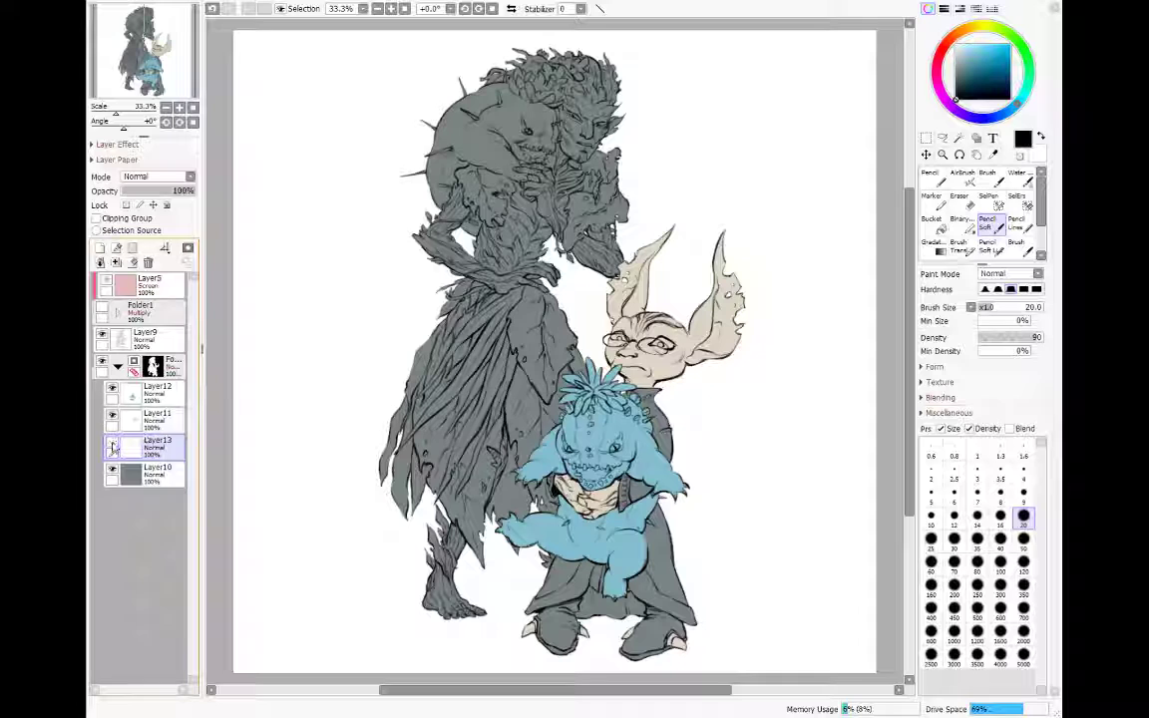
key("x")
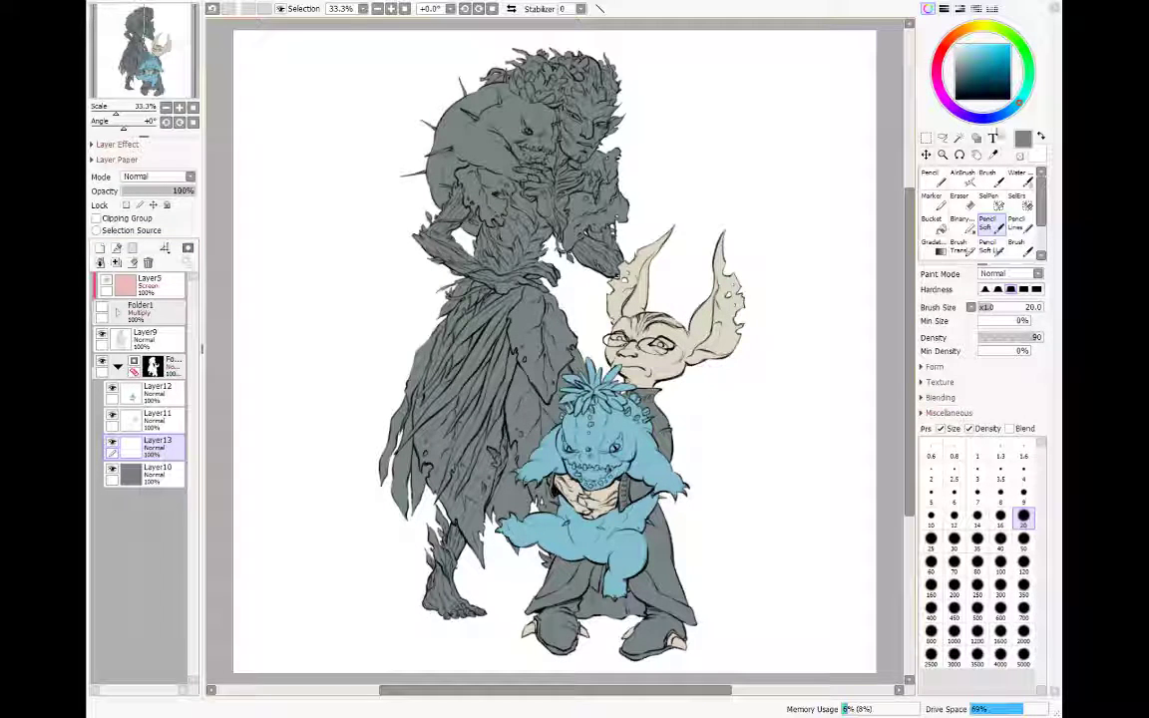
left_click(961, 89)
left_click(1010, 114)
left_click_drag(1010, 115, 1003, 115)
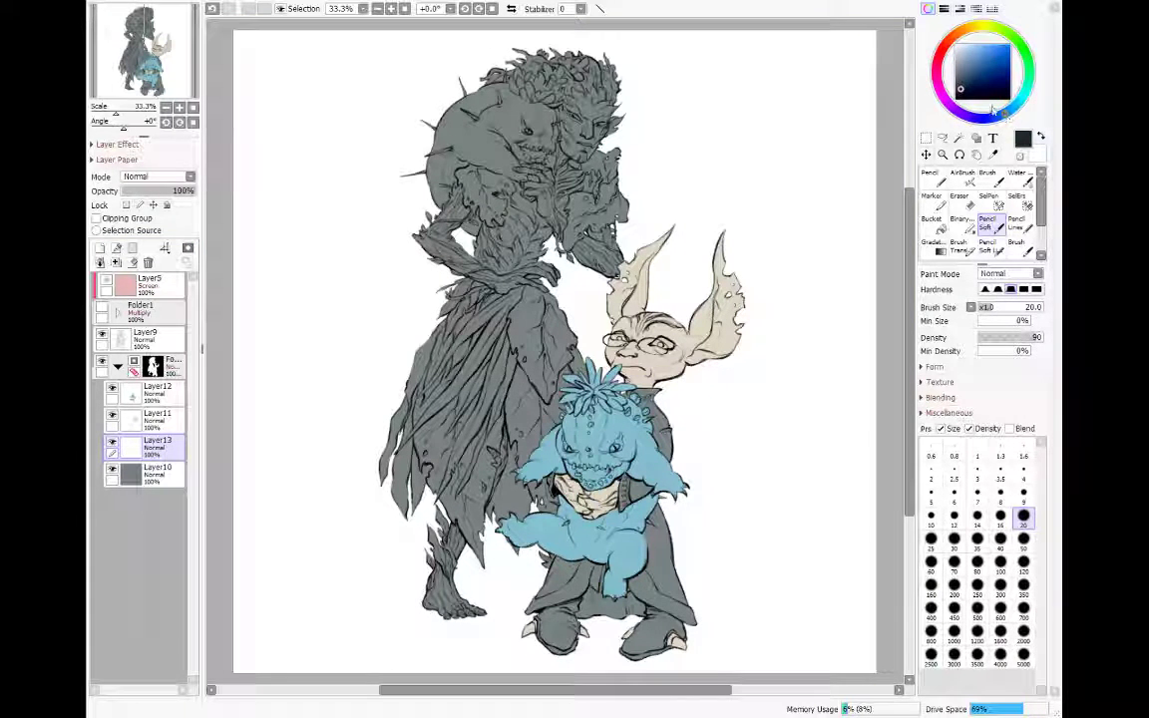
left_click(934, 178)
mouse_move(624, 496)
left_mouse_down()
mouse_move(660, 427)
mouse_move(632, 395)
left_mouse_up()
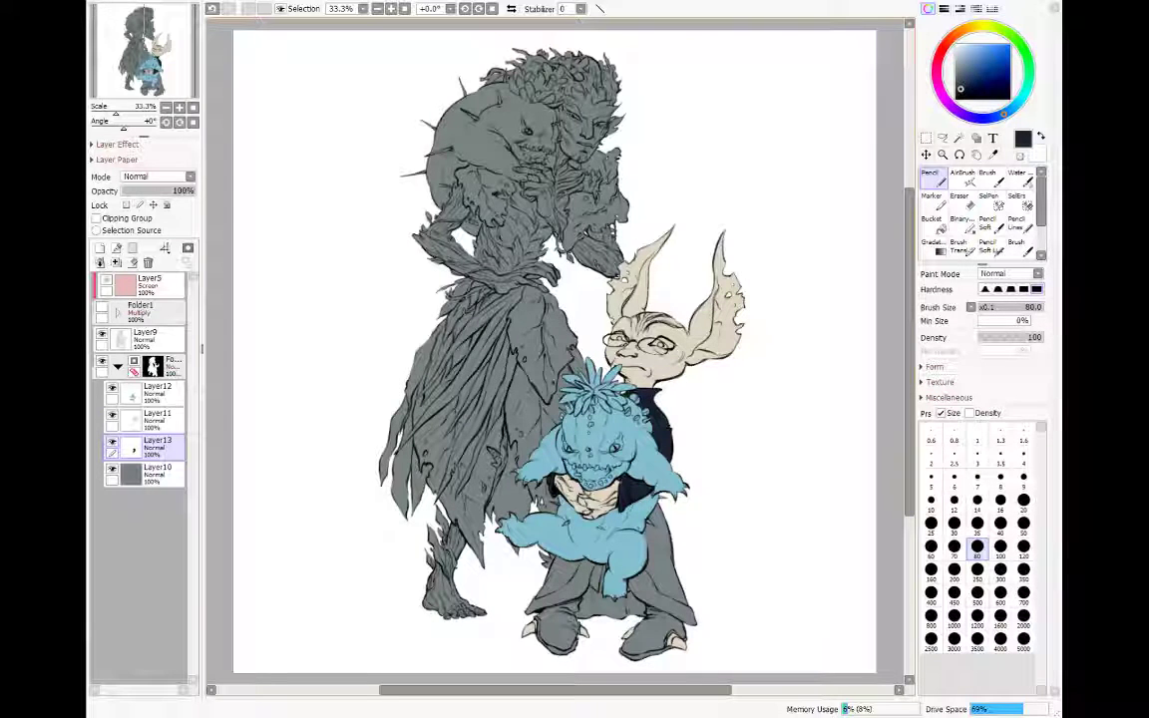
mouse_move(559, 576)
left_mouse_down()
mouse_move(564, 566)
mouse_move(542, 611)
mouse_move(573, 604)
mouse_move(558, 644)
mouse_move(569, 641)
left_mouse_up()
mouse_move(638, 629)
left_mouse_down()
mouse_move(658, 650)
mouse_move(678, 620)
mouse_move(628, 596)
mouse_move(650, 554)
mouse_move(577, 578)
mouse_move(562, 564)
mouse_move(588, 483)
mouse_move(598, 476)
mouse_move(653, 513)
mouse_move(660, 541)
left_mouse_up()
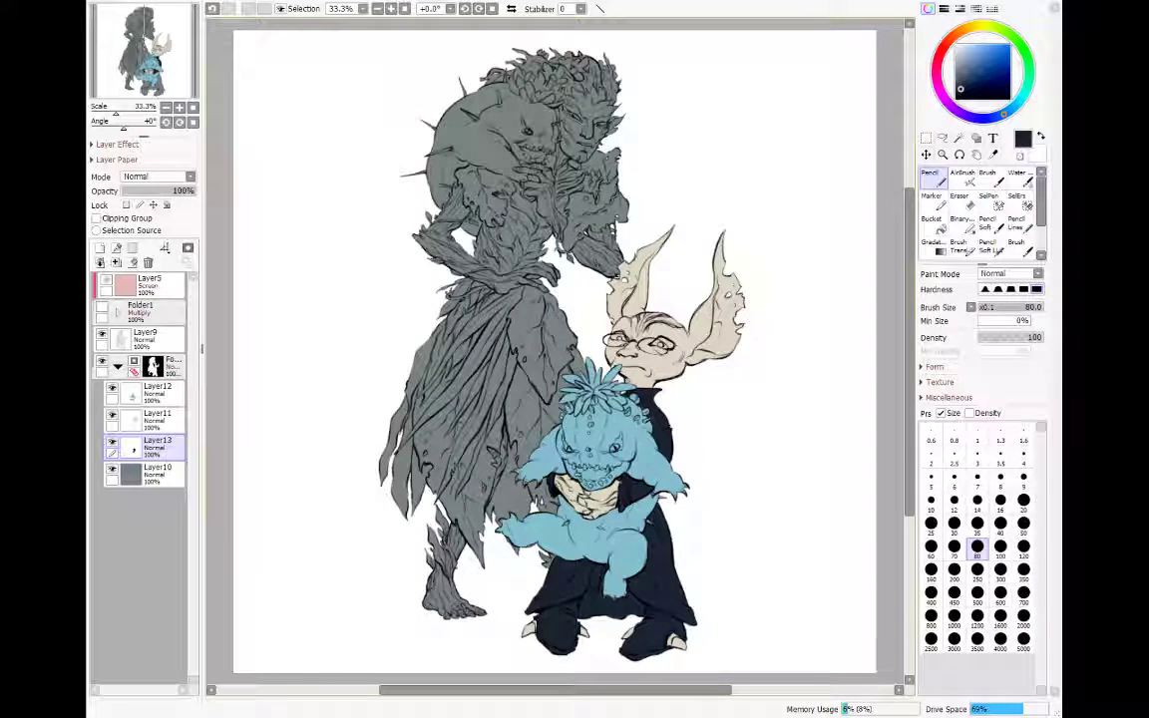
Step: Erase stray colour on Layer11 and Layer12, and shift the robe colour on Layer13 to a slightly lighter, purplish navy
left_click(149, 417)
key("e")
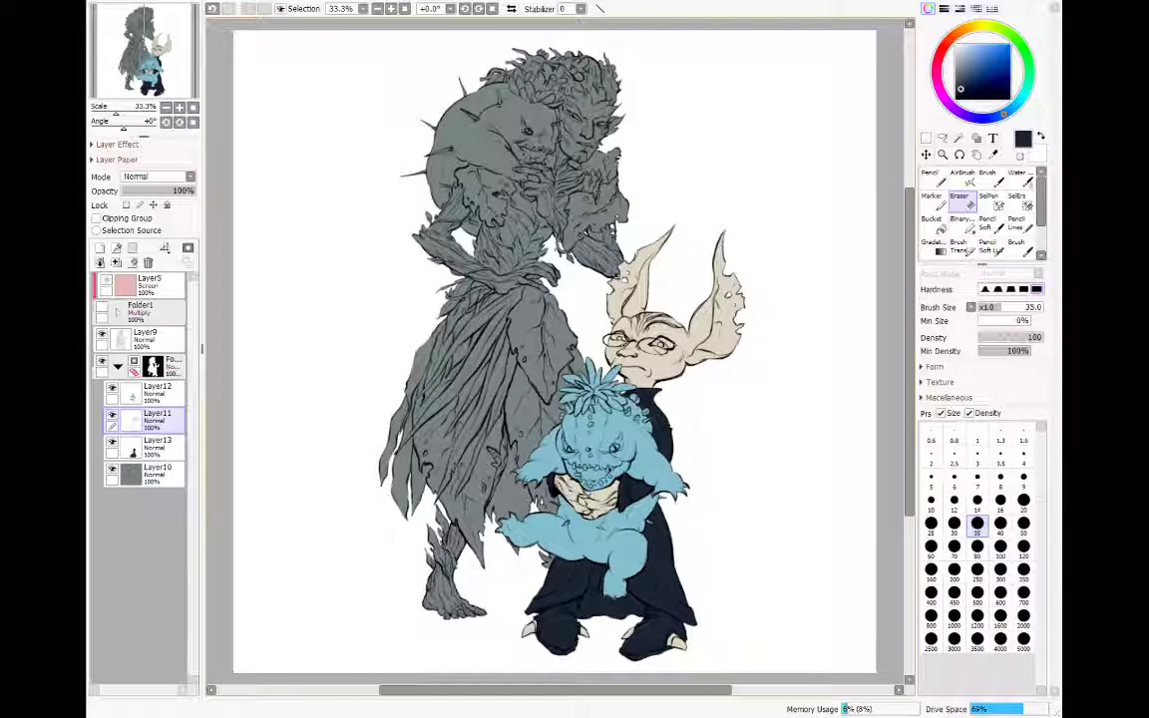
key("n")
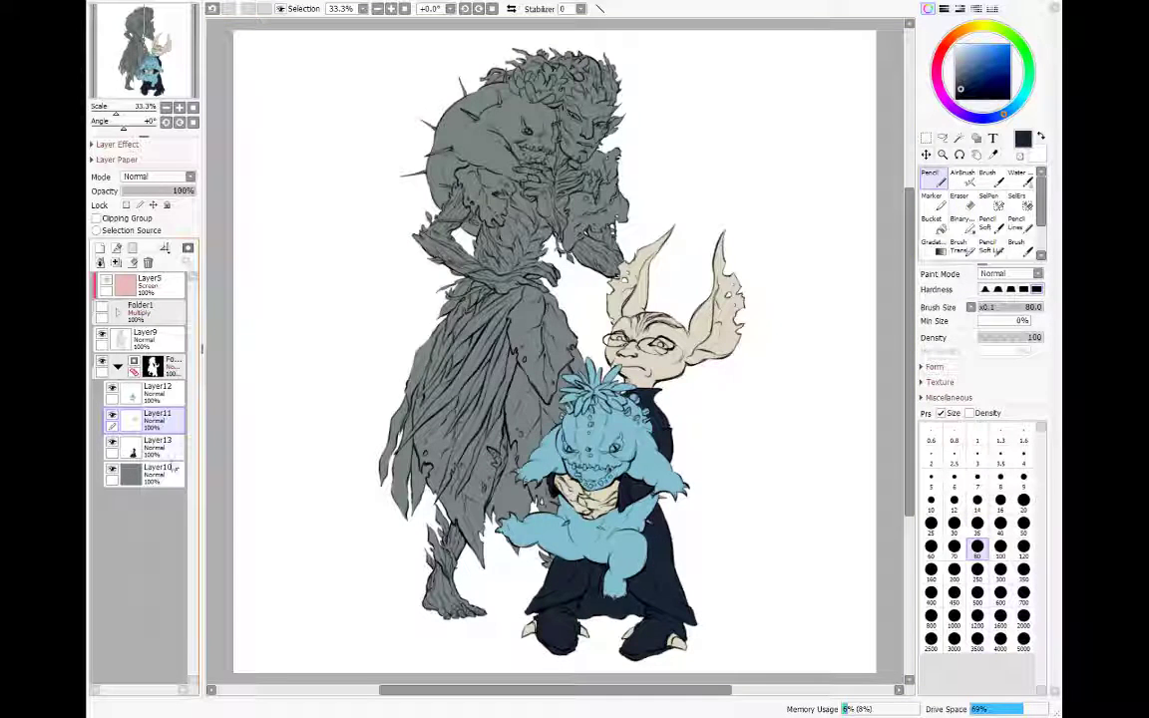
left_click(155, 447)
left_click(163, 394)
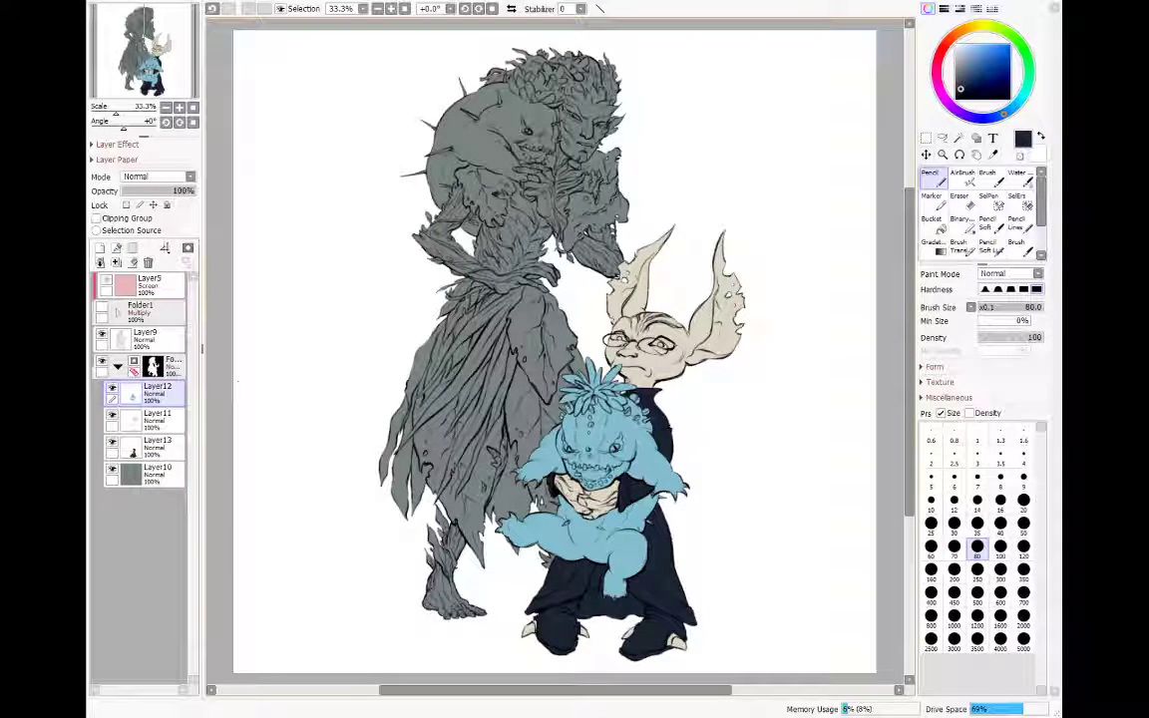
key("e")
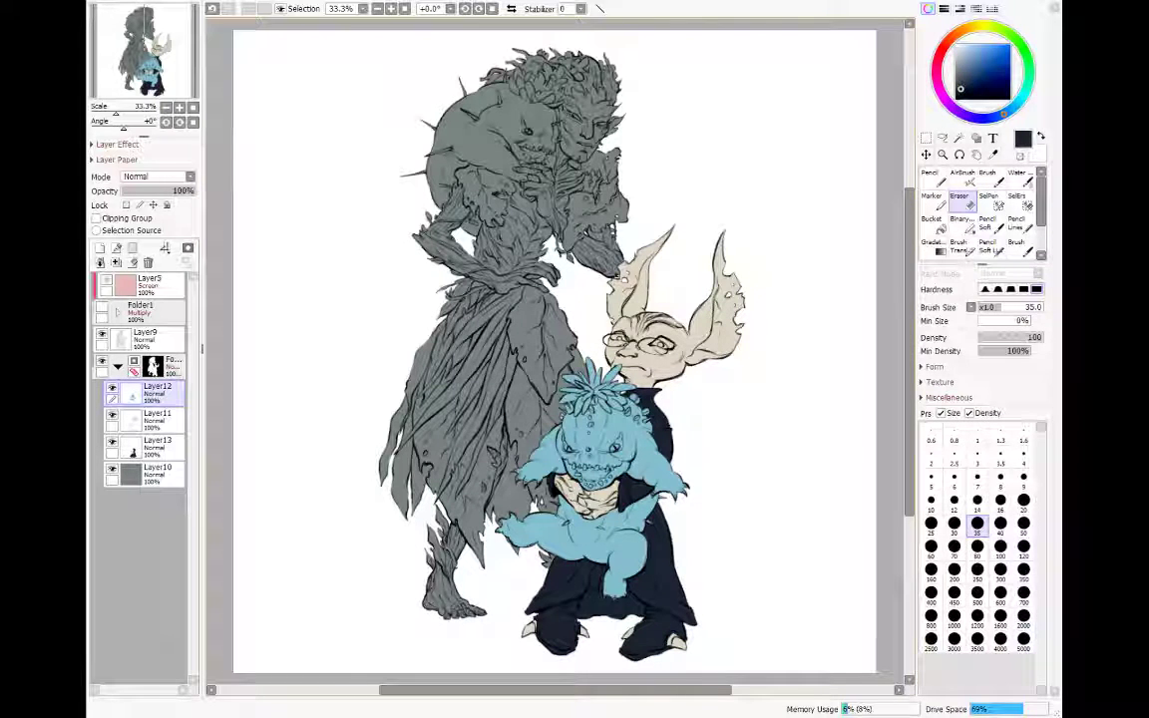
key("n")
left_click(158, 445)
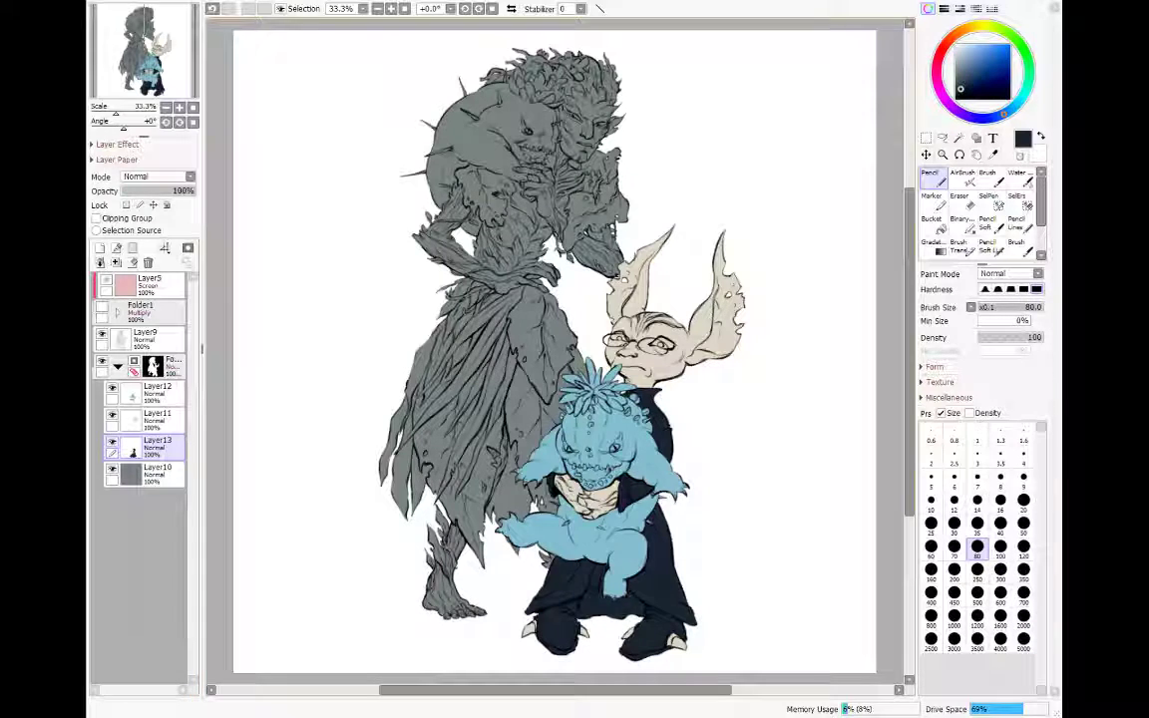
left_click(375, 12)
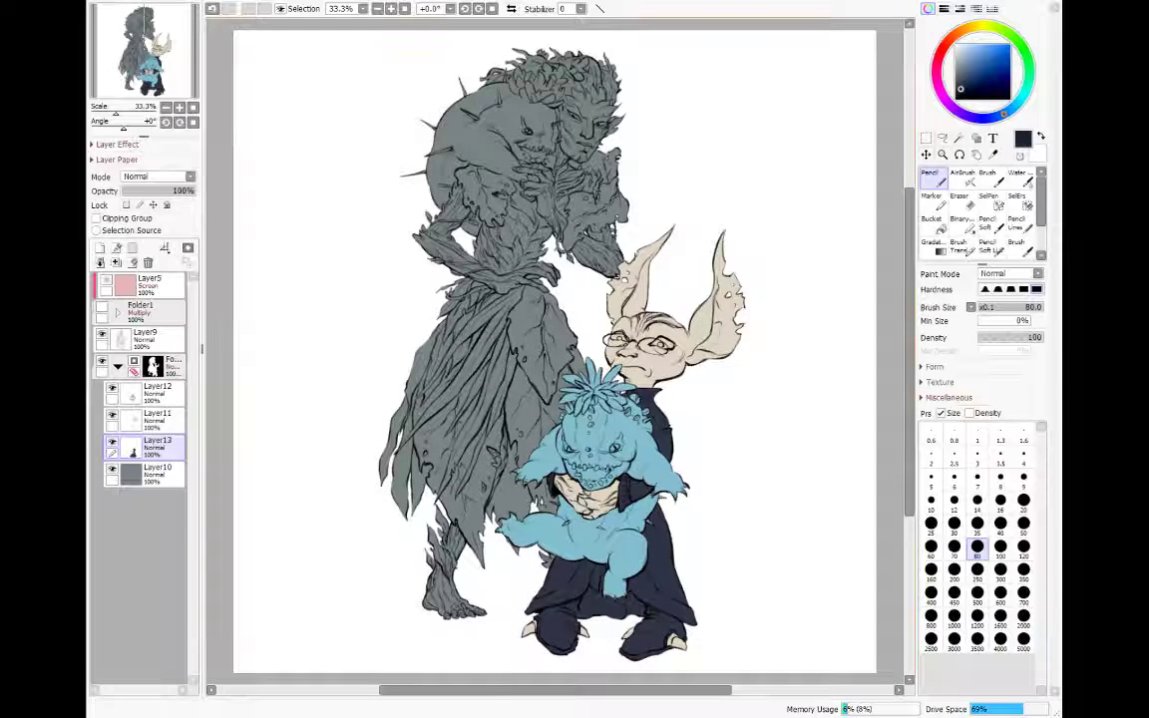
Step: Create a clipped layer above Layer13 and paint muted purple trim along the robe's front edge and hem
left_click(100, 247)
left_click(97, 217)
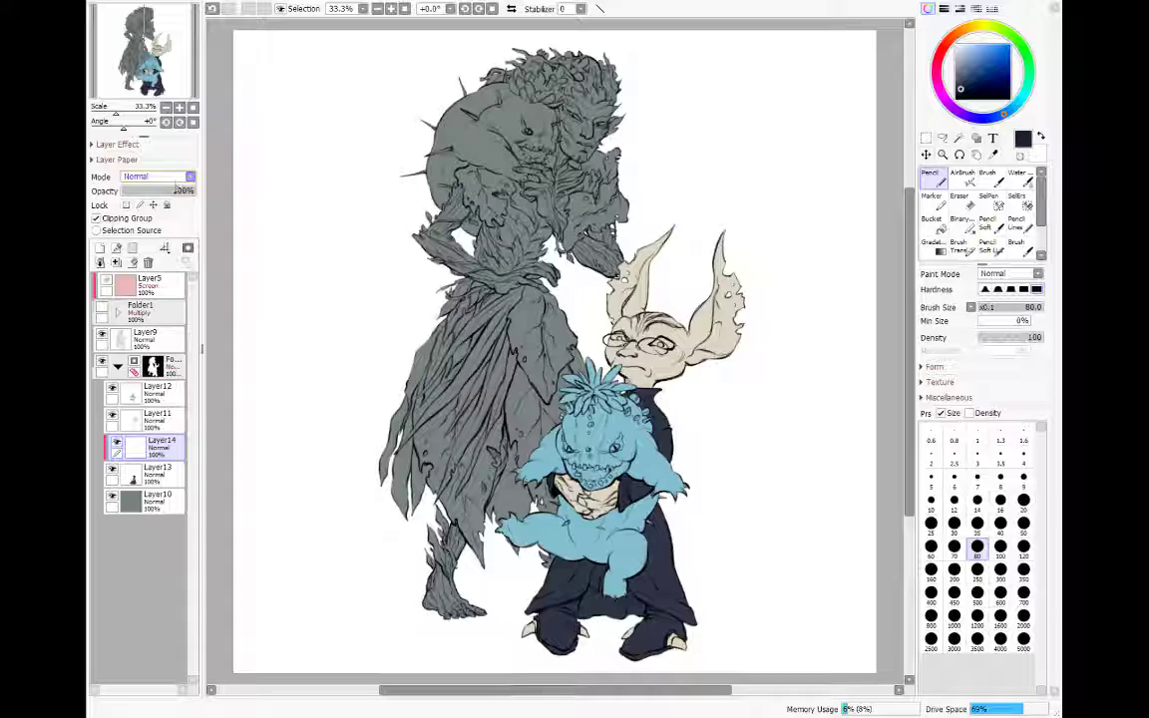
left_click(970, 117)
left_click_drag(970, 79, 969, 68)
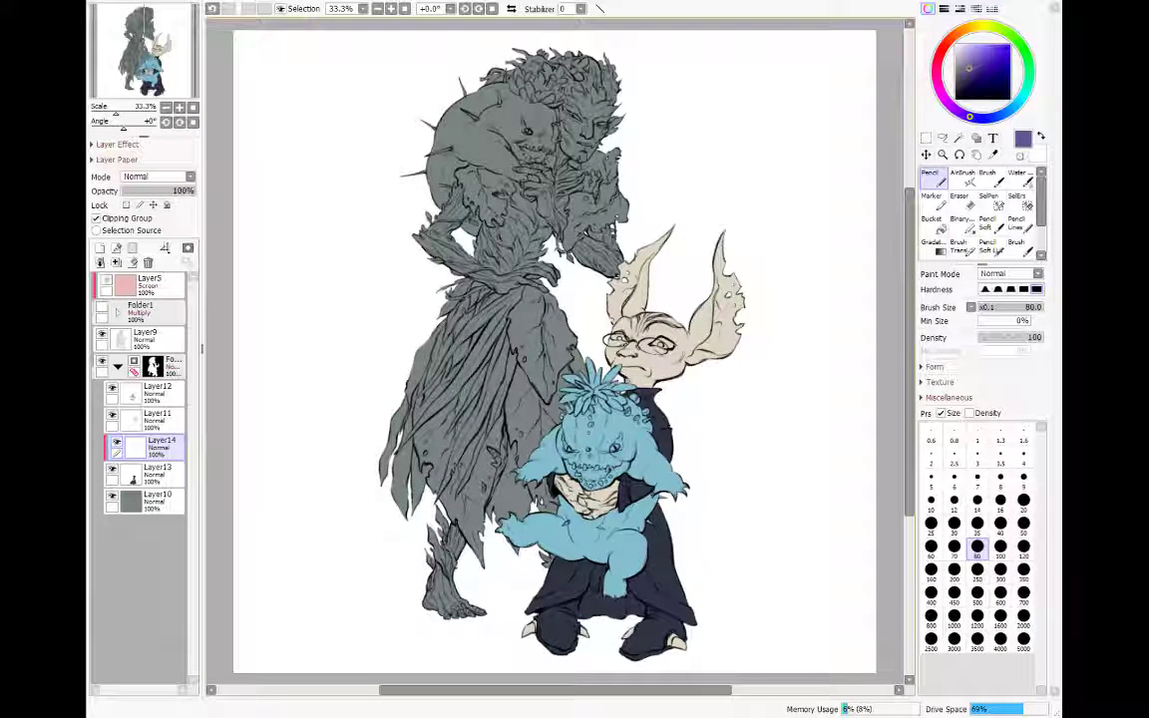
mouse_move(529, 611)
left_mouse_down()
mouse_move(572, 598)
mouse_move(579, 582)
left_mouse_up()
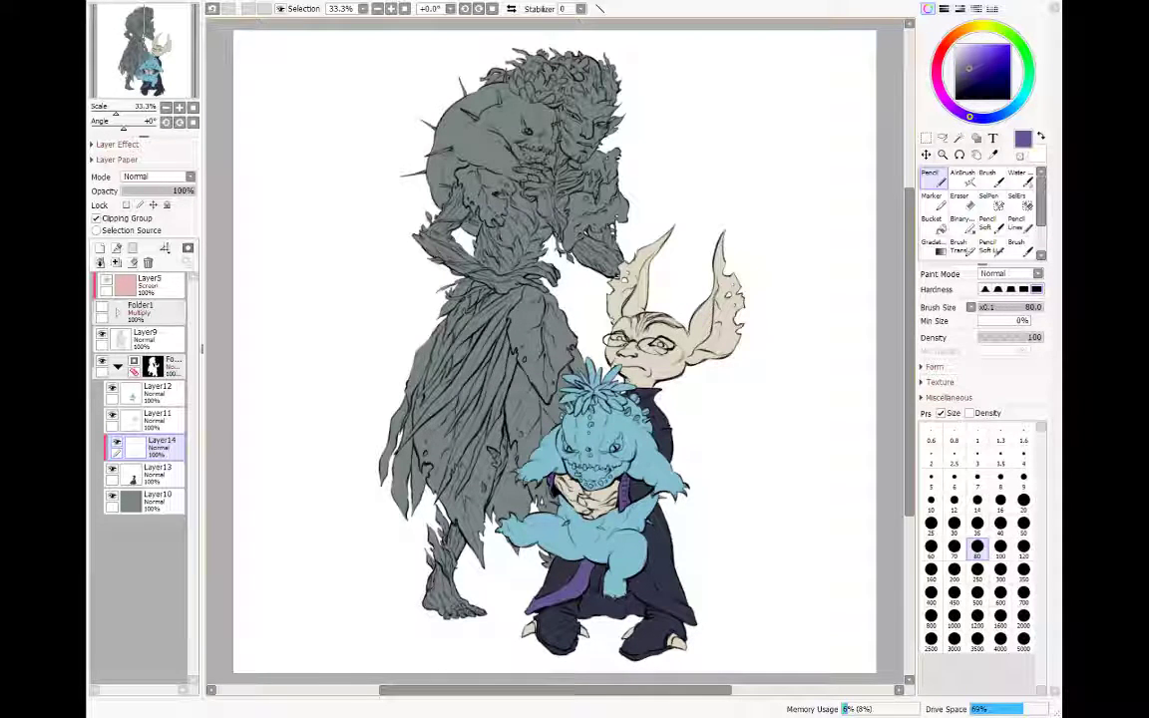
Step: Paint and clean up the robe's remaining lower trim in a mirrored canvas view, adding darker purple beside the creature's foot
key("h")
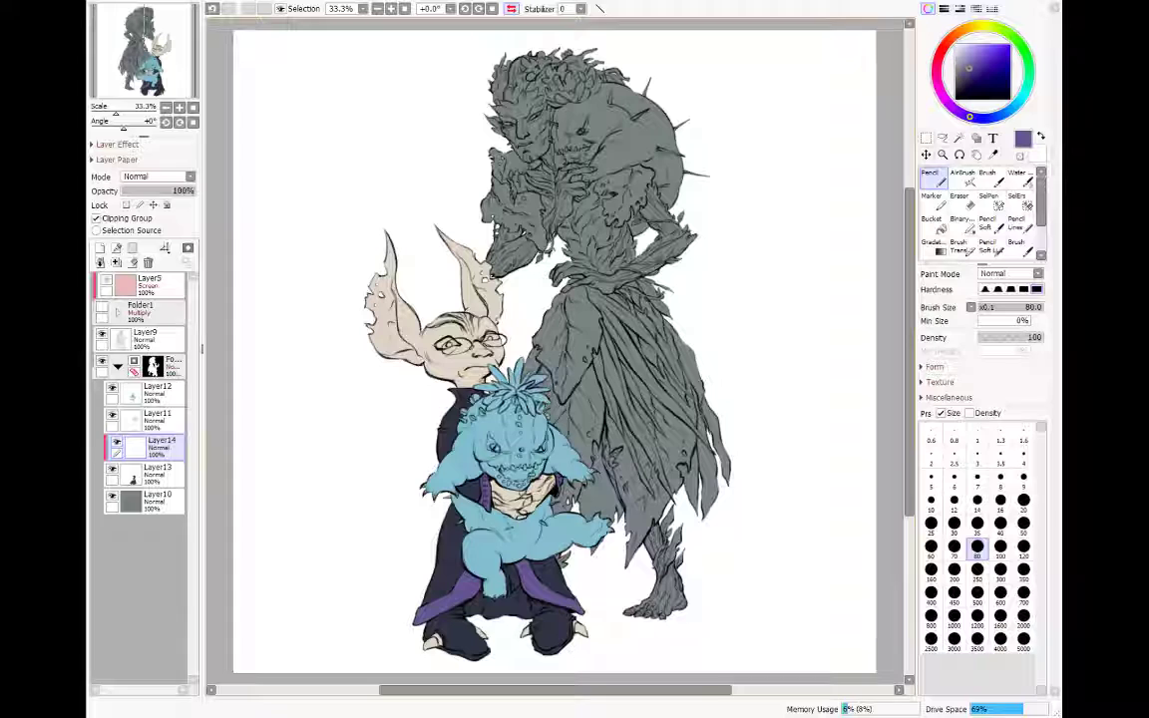
key("e")
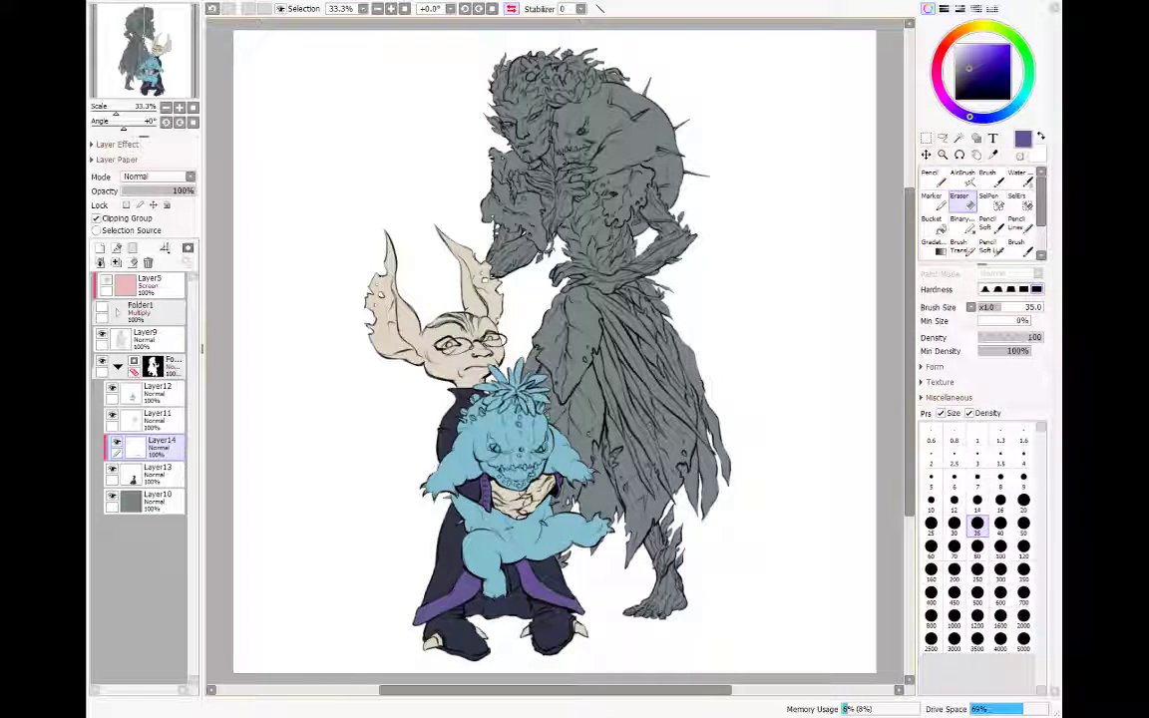
key("n")
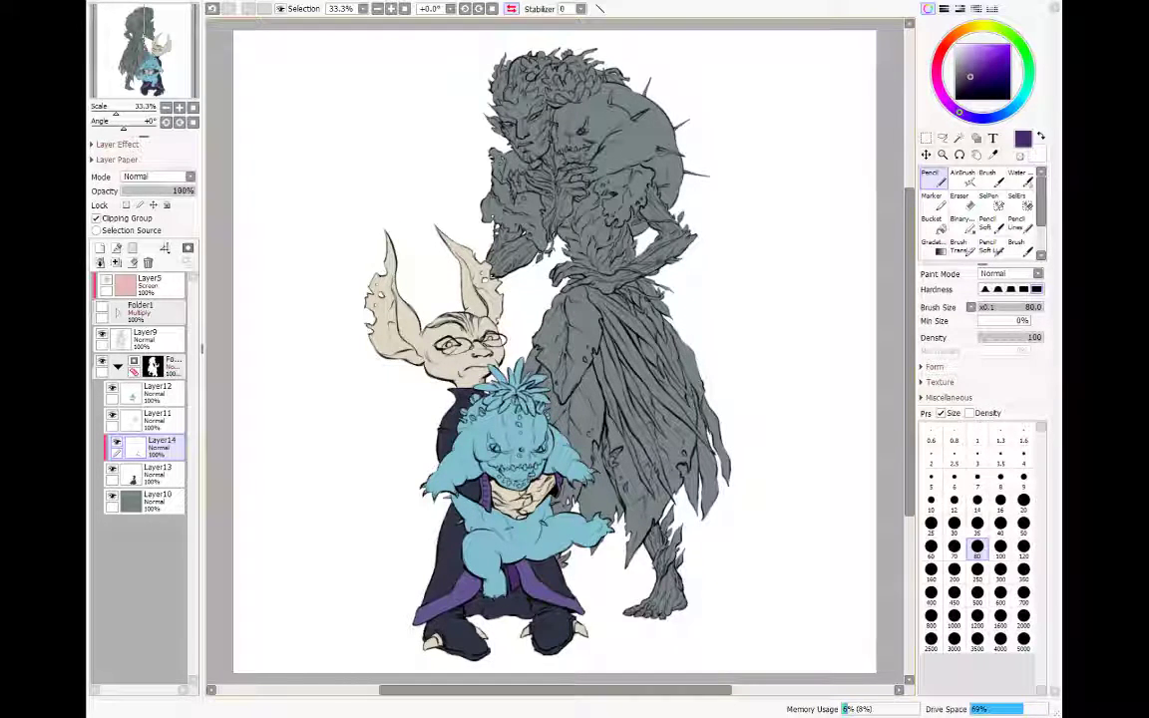
Step: Unmirror the canvas and draw black ornament lines along the robe's purple trim with the size 20 soft pencil, merging the extra layers into Layer9
key("h")
left_click(144, 337)
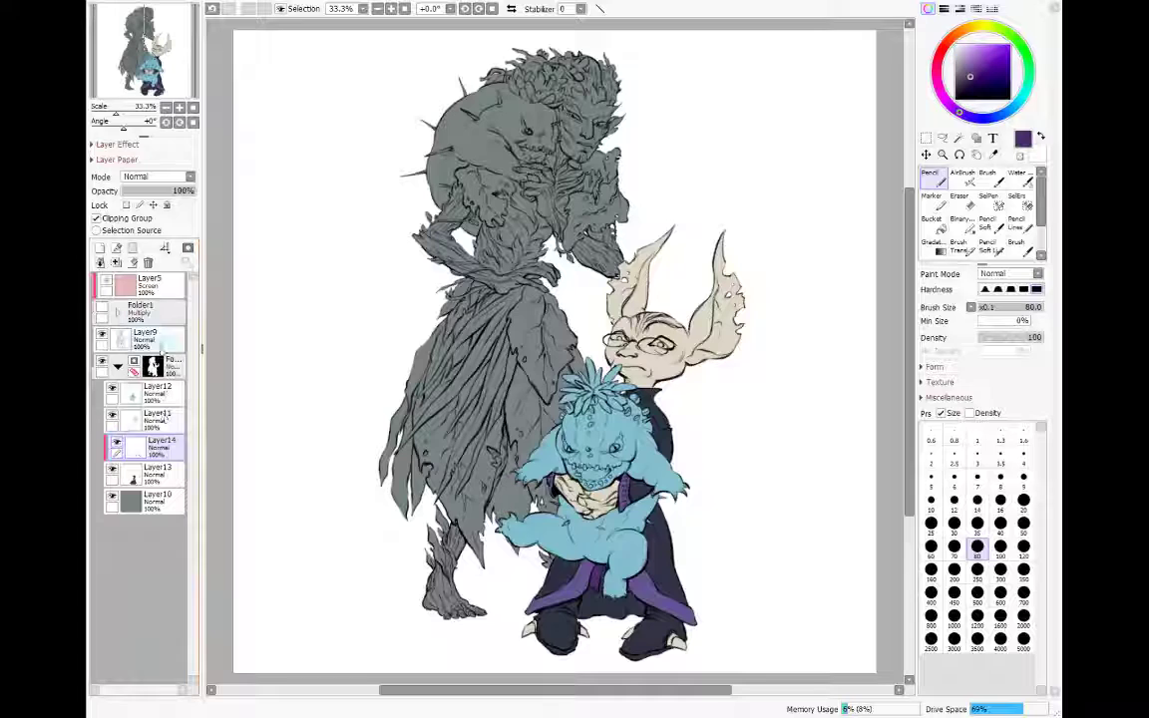
left_click(986, 222)
left_click_drag(962, 94, 956, 100)
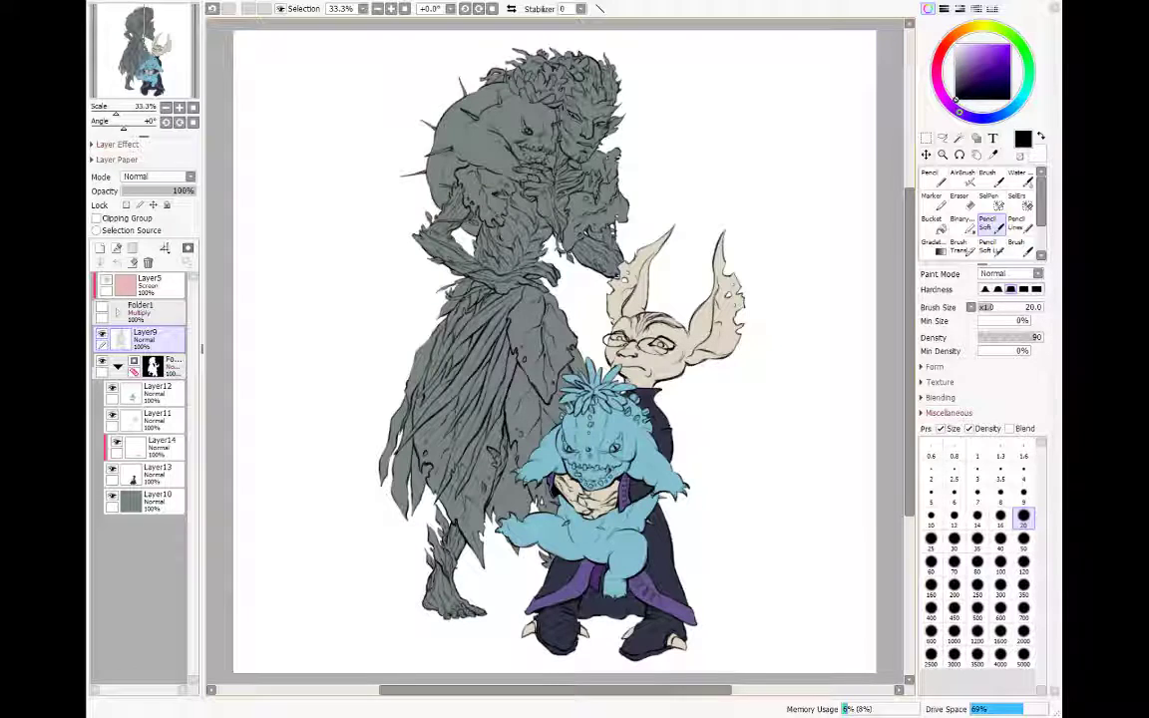
left_click(100, 248)
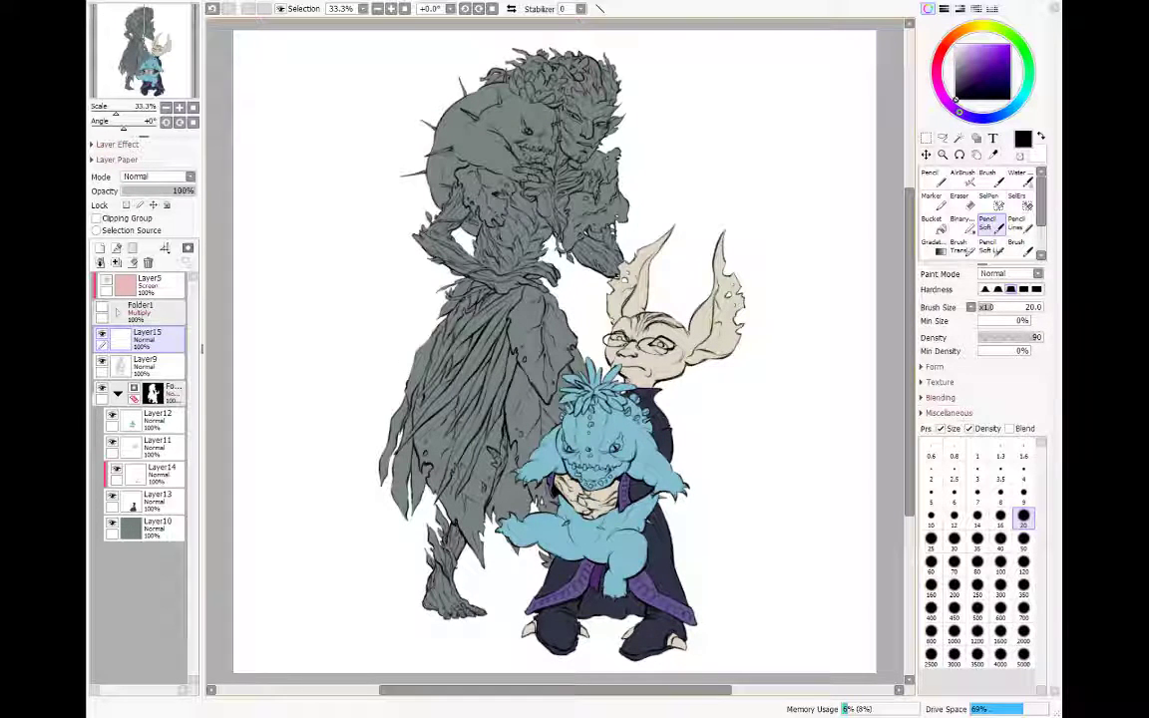
key("ctrl+a")
key("ctrl+c")
key("ctrl+v")
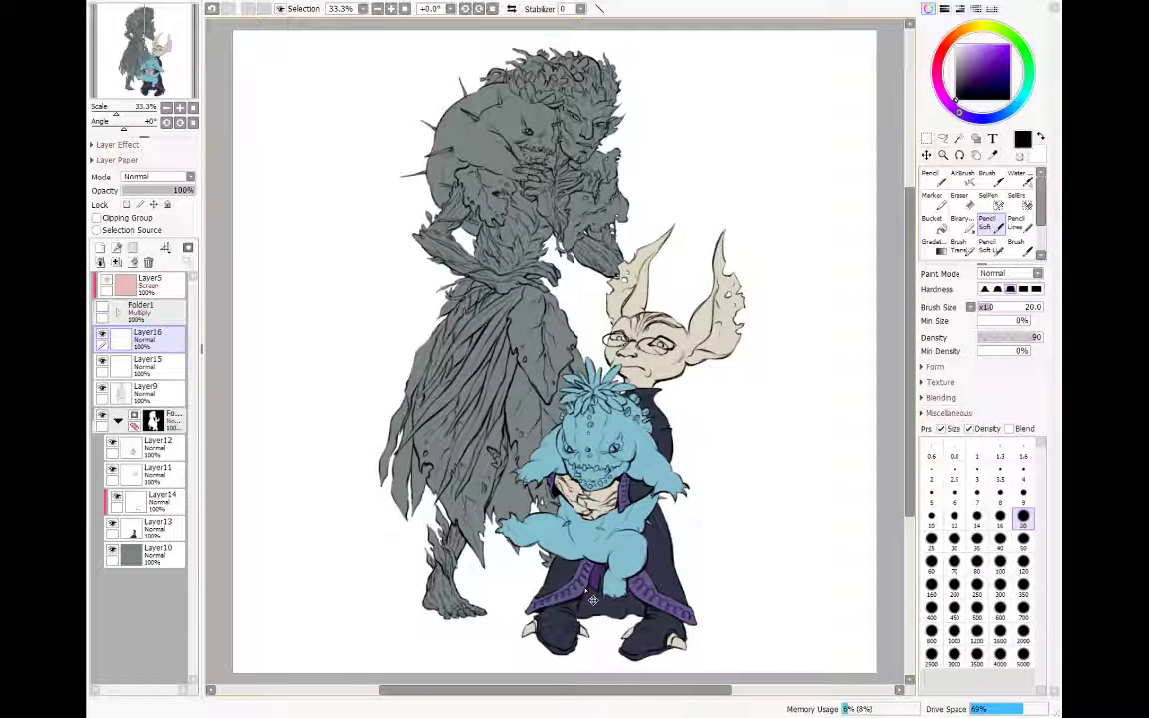
key("ctrl+e")
key("ctrl+e")
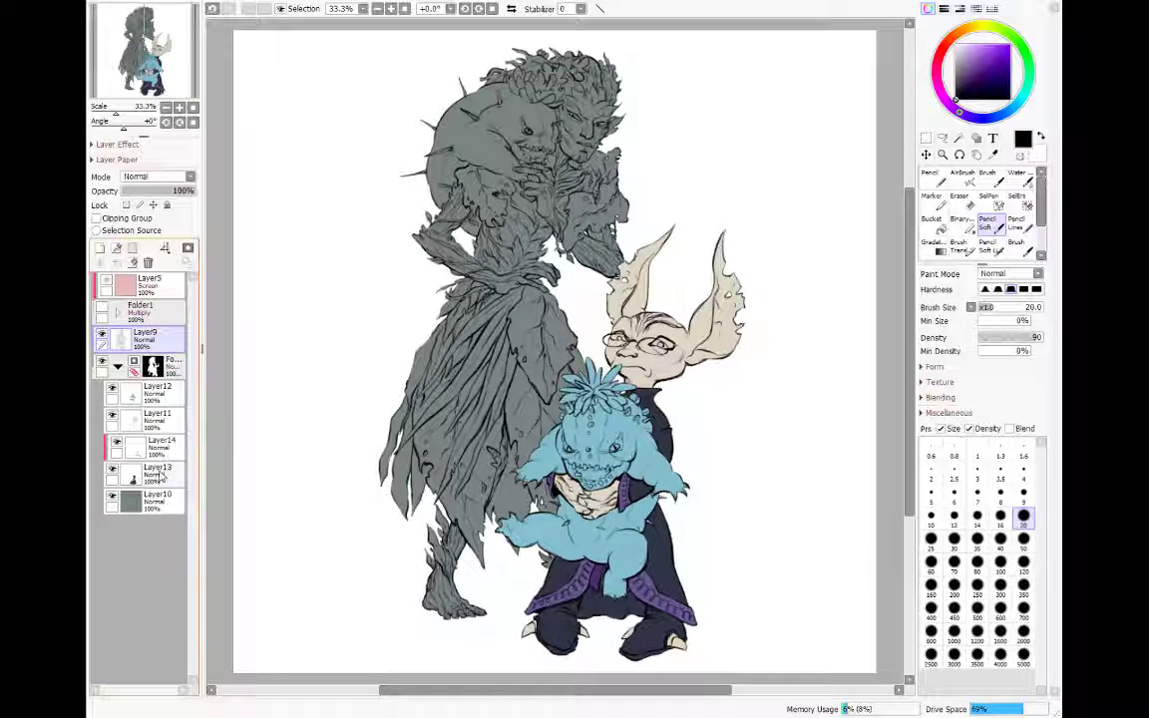
Step: Touch up the muted purple details around the robe's lower edge and shoes on Layer14 with the size 80 pencil and the eraser
left_click(171, 460)
left_click(966, 85)
left_click(970, 76)
left_click(935, 180)
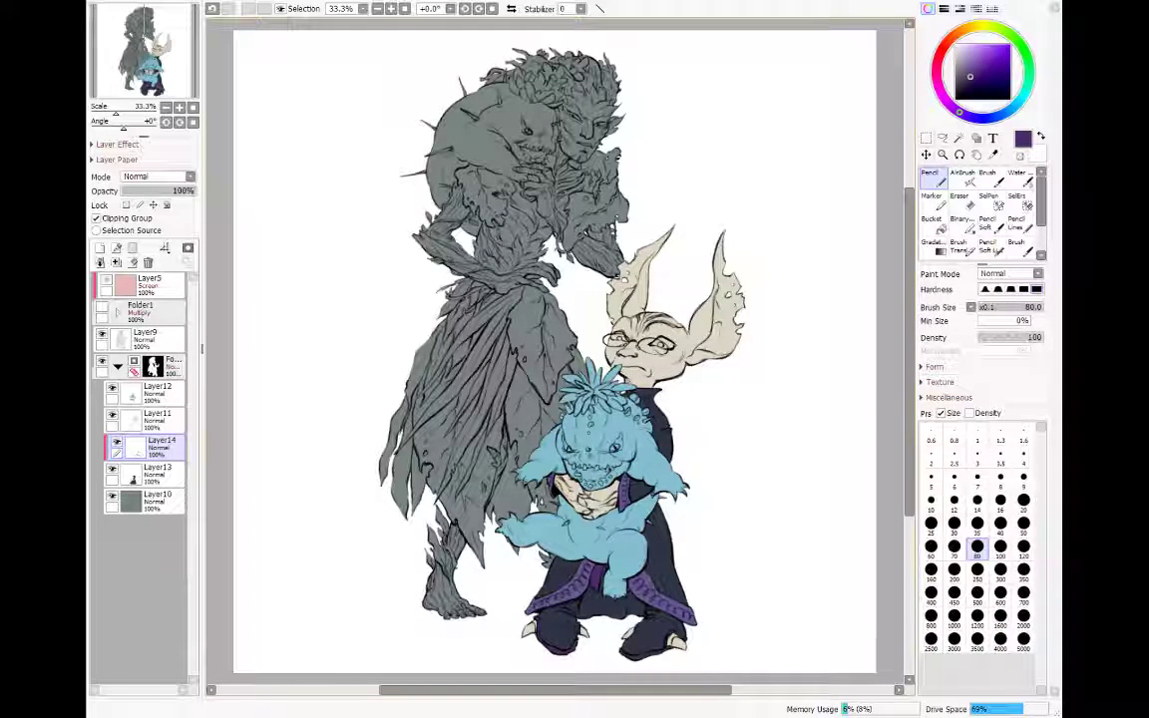
key("e")
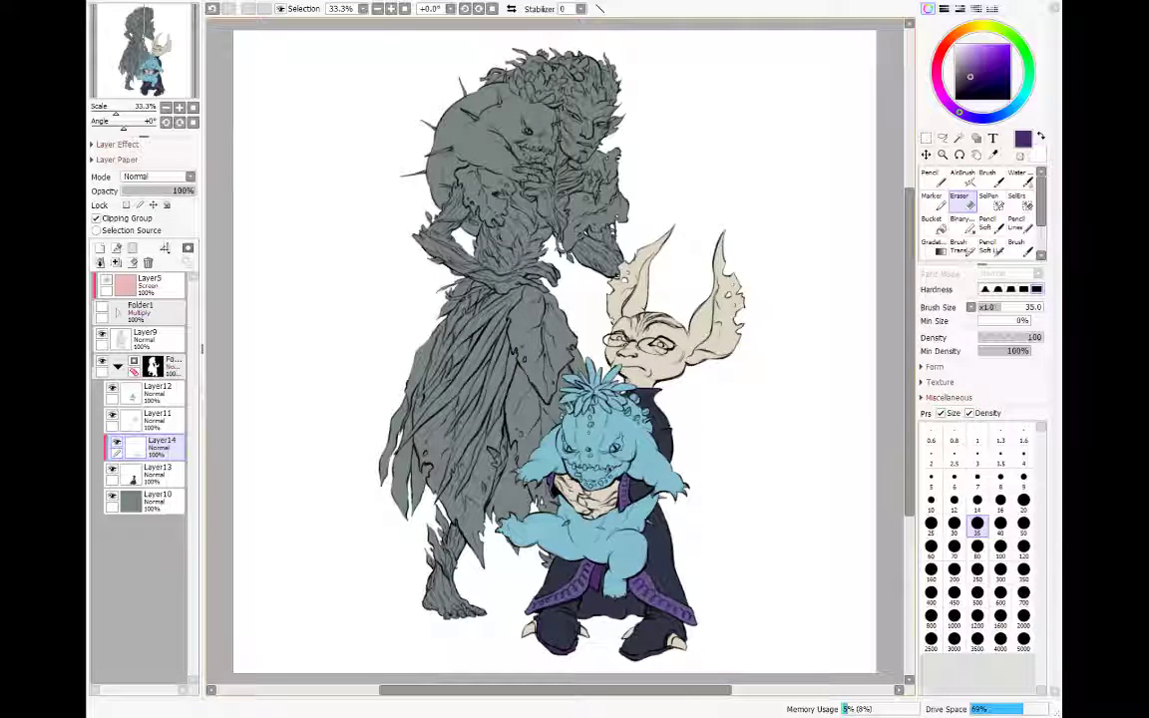
key("n")
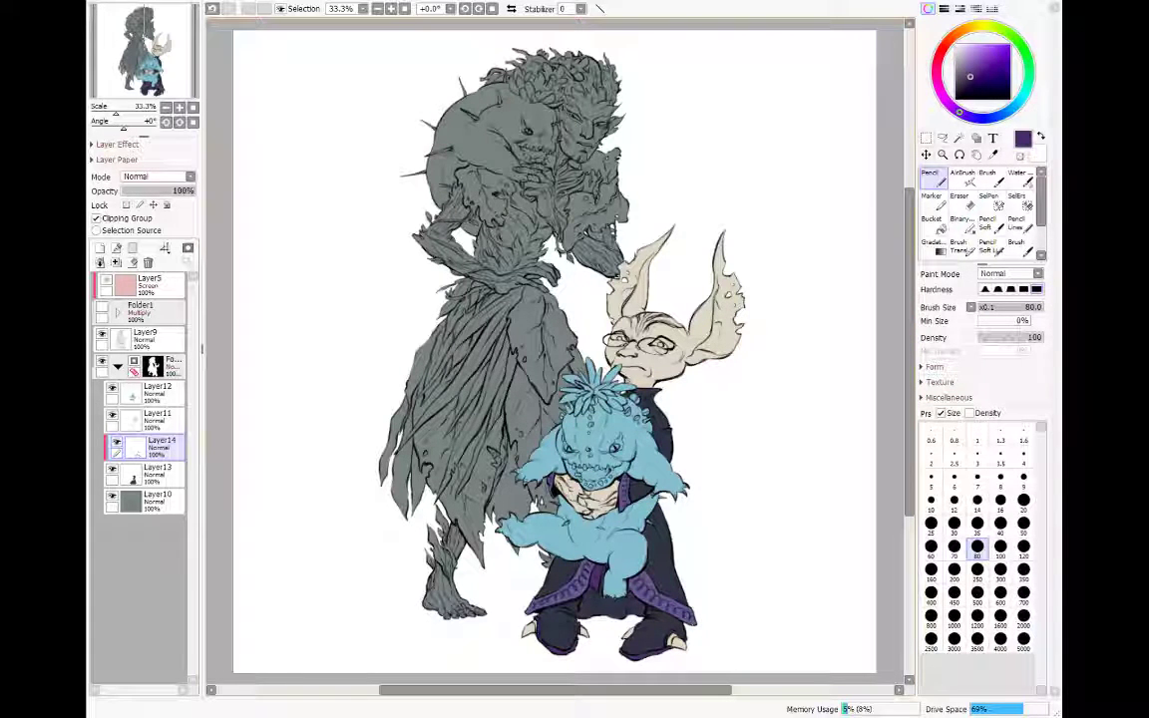
key("e")
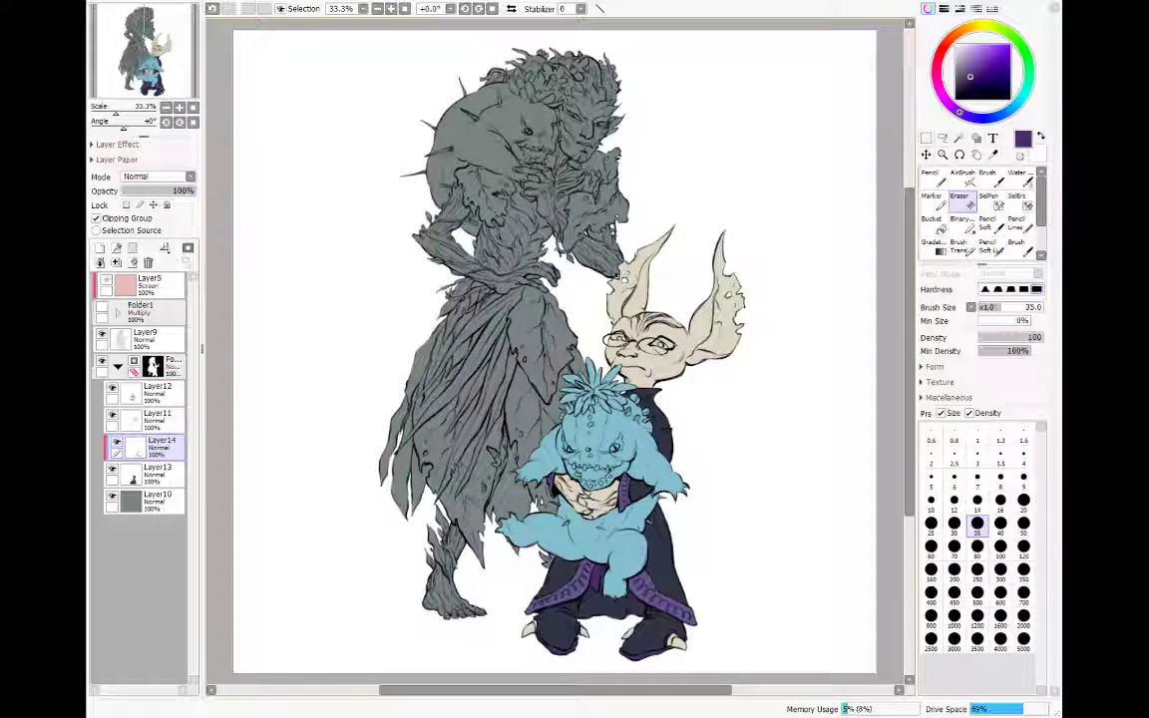
key("n")
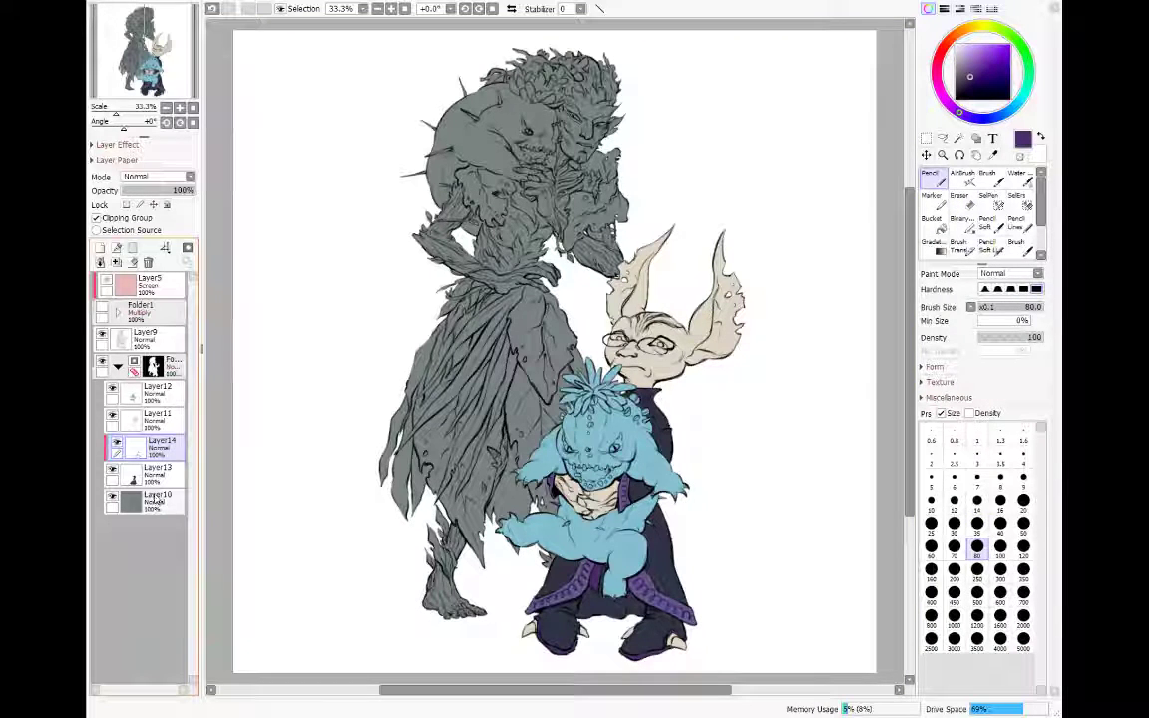
Step: Sample the robe's dark navy, patch the folder's mask with white, and touch up the navy areas on Layer13
left_click(156, 474)
right_click(658, 549)
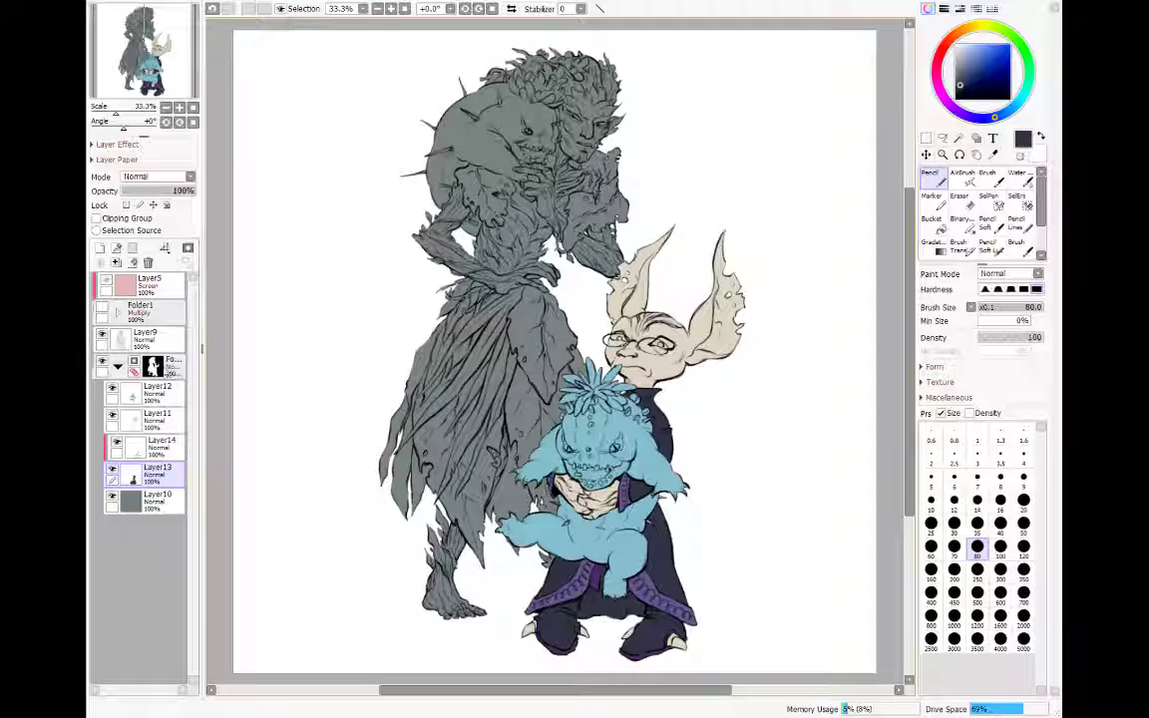
left_click(153, 366)
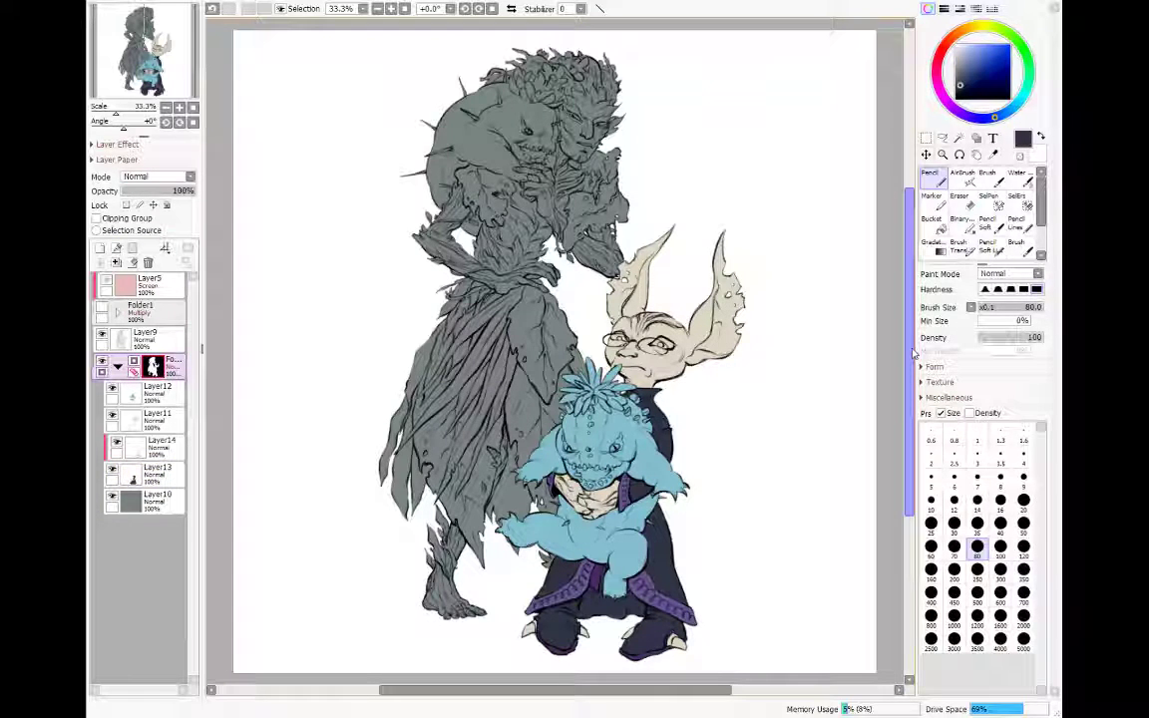
key("x")
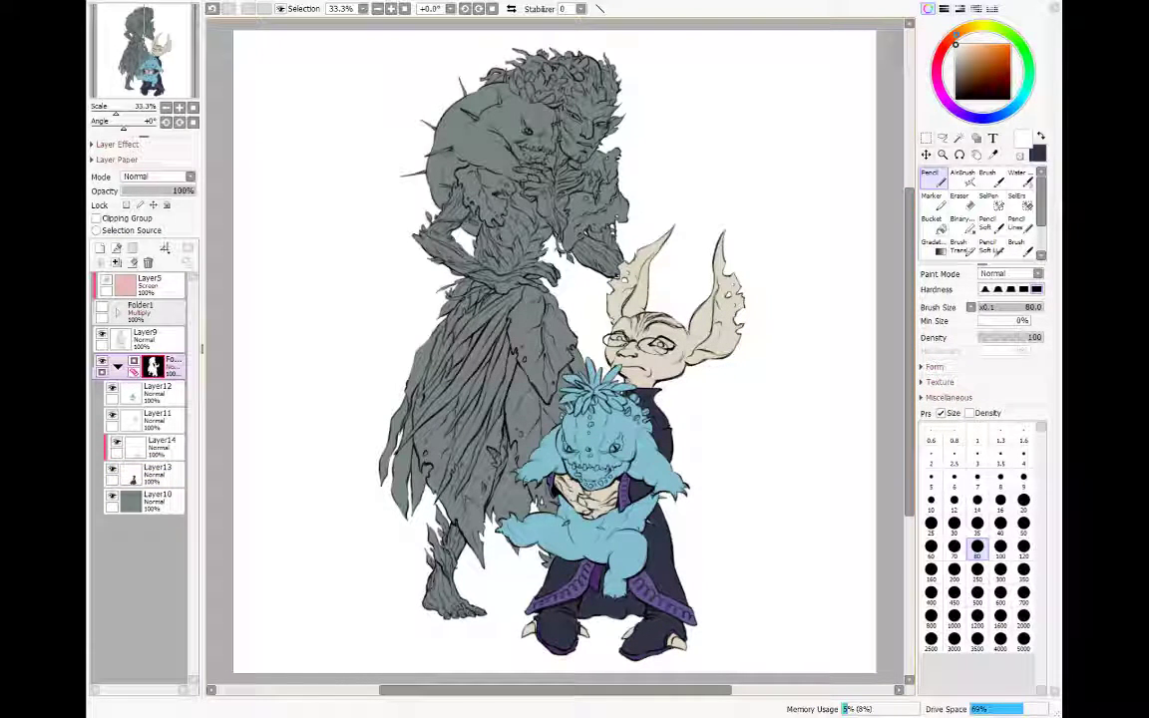
left_click(168, 477)
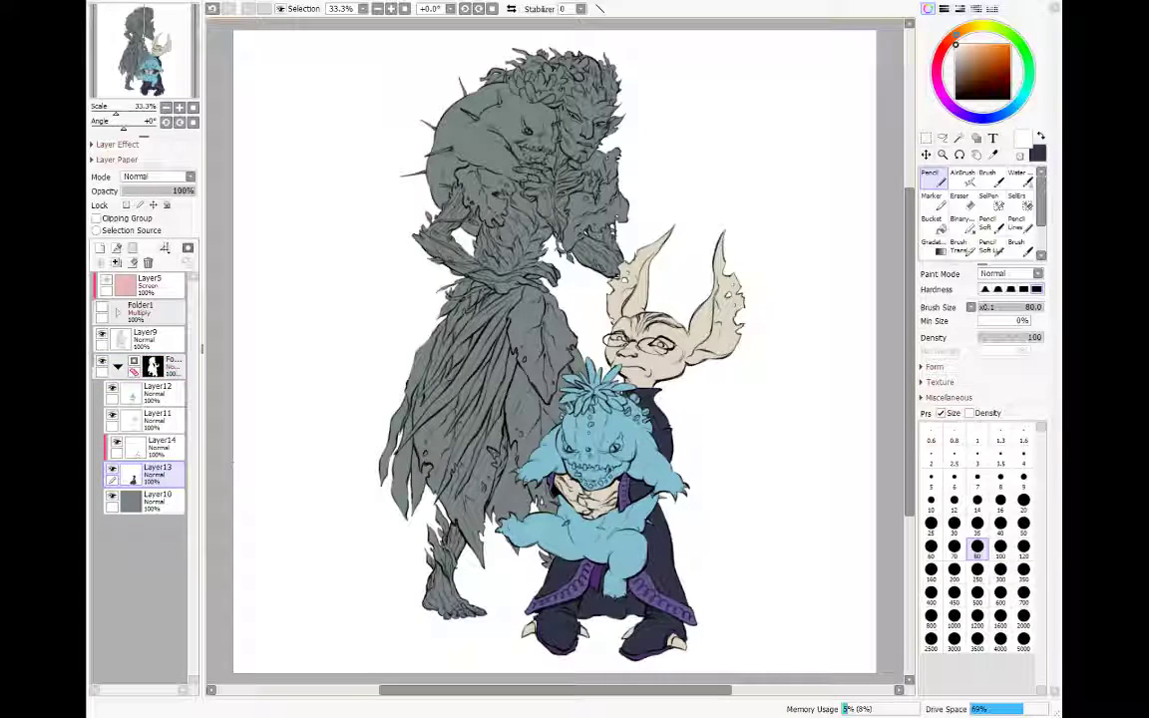
key("x")
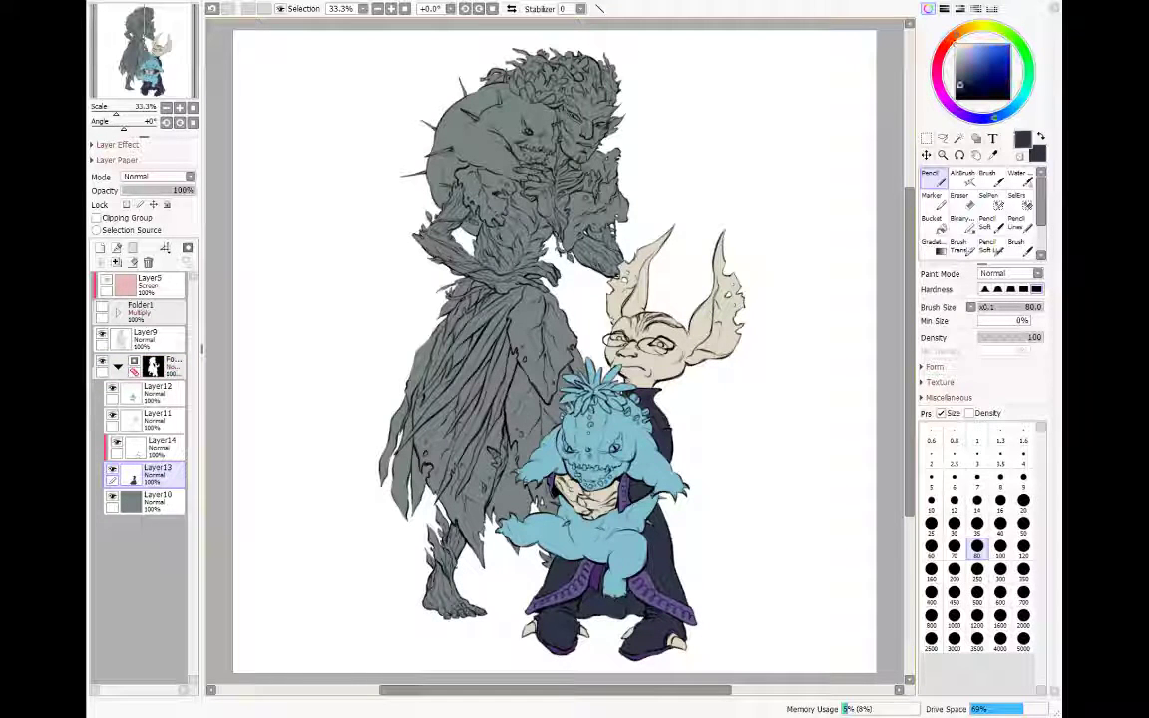
Step: Add a clipped layer above Layer11, paint the goblin's eyes dark navy with the size 50 pencil, and sample the skin's beige
left_click(1024, 523)
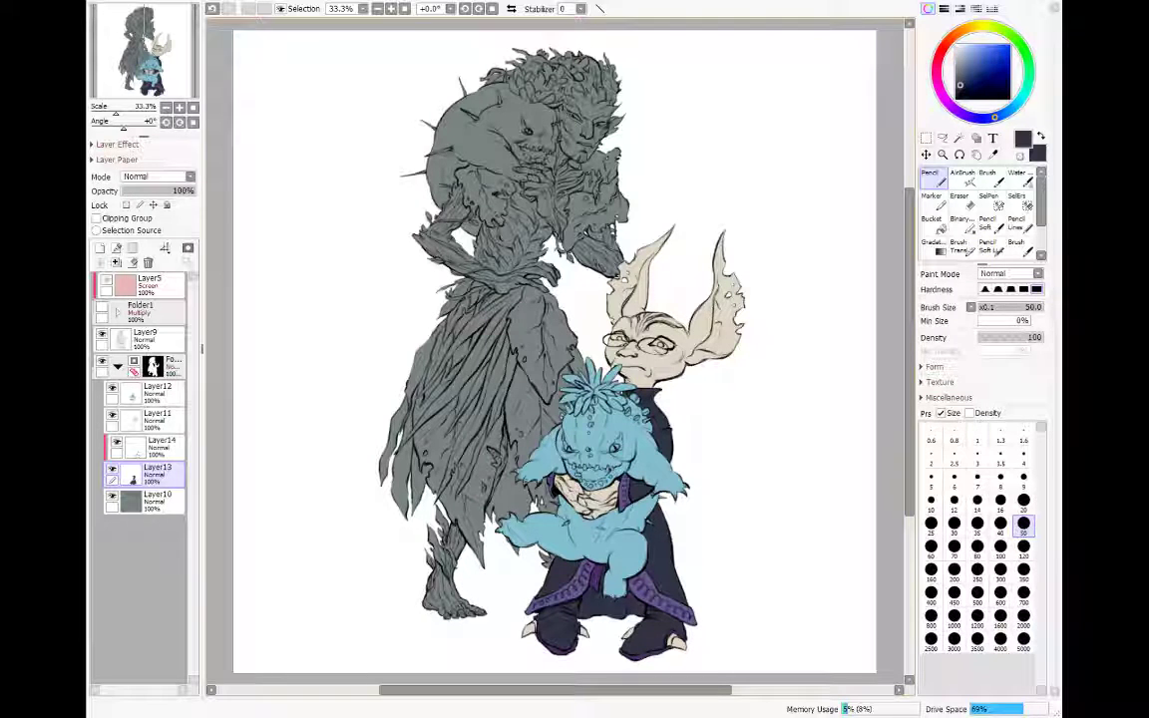
left_click(150, 420)
left_click(100, 248)
left_click(122, 219)
left_click(120, 220)
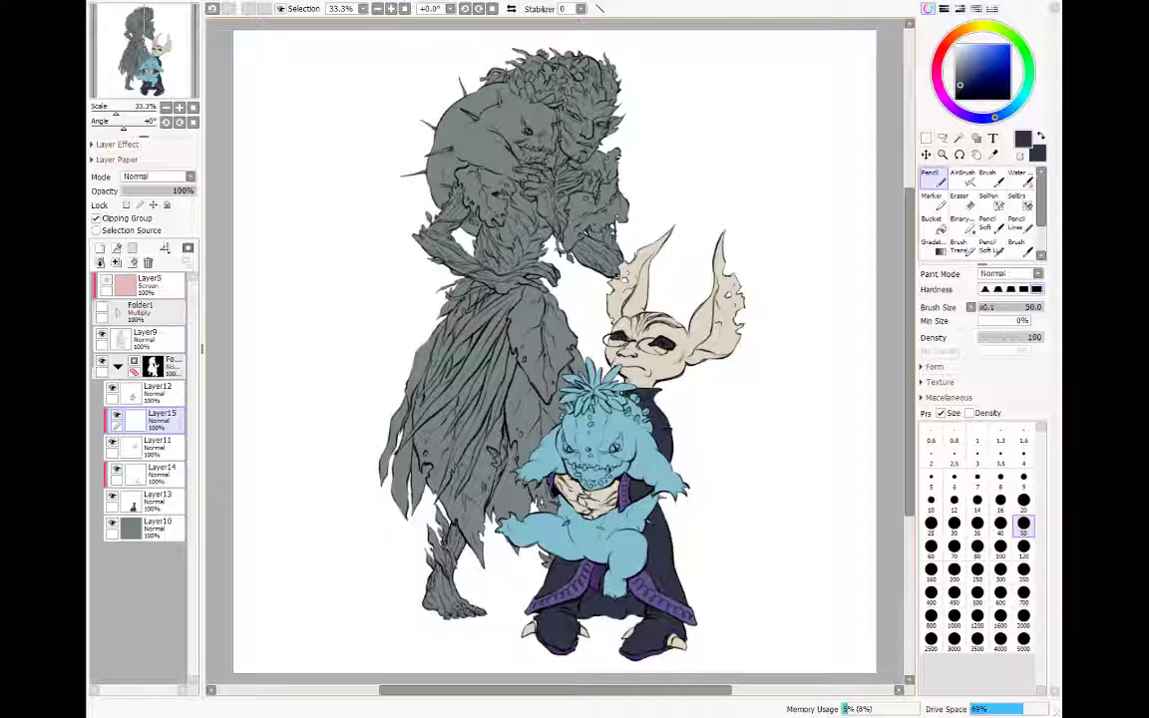
right_click(670, 361)
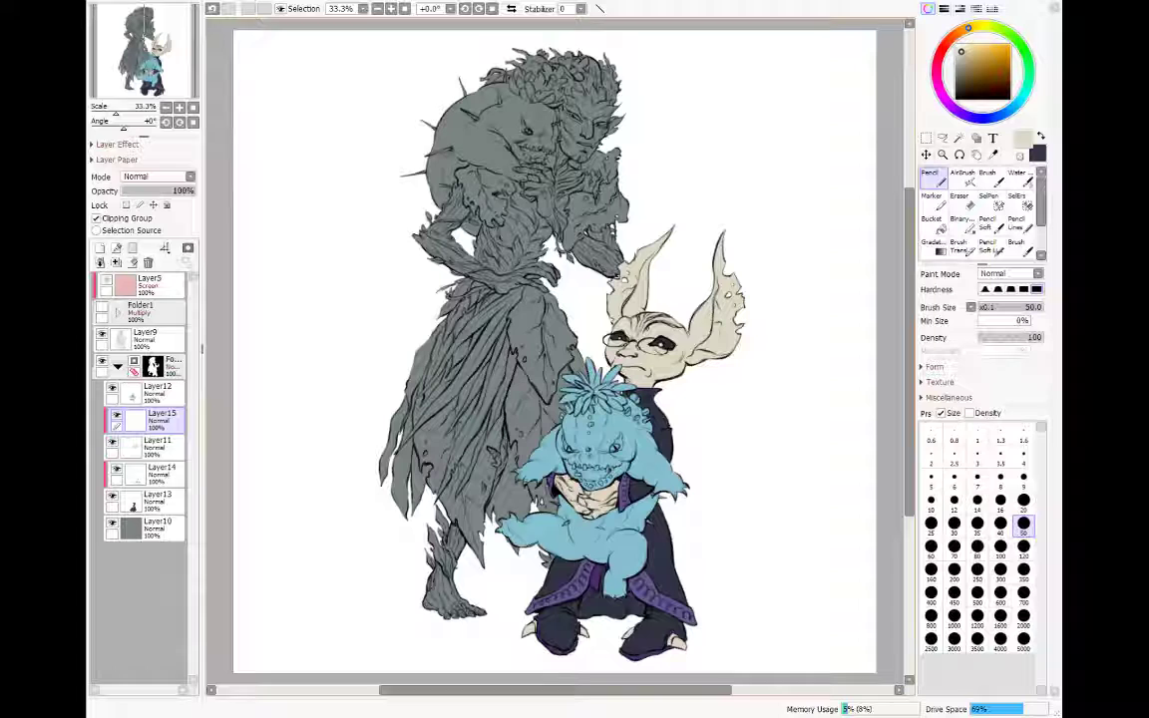
Step: Add another clipped layer directly above Layer11, set it to Multiply, and darken the goblin's claws with beige
left_click(157, 445)
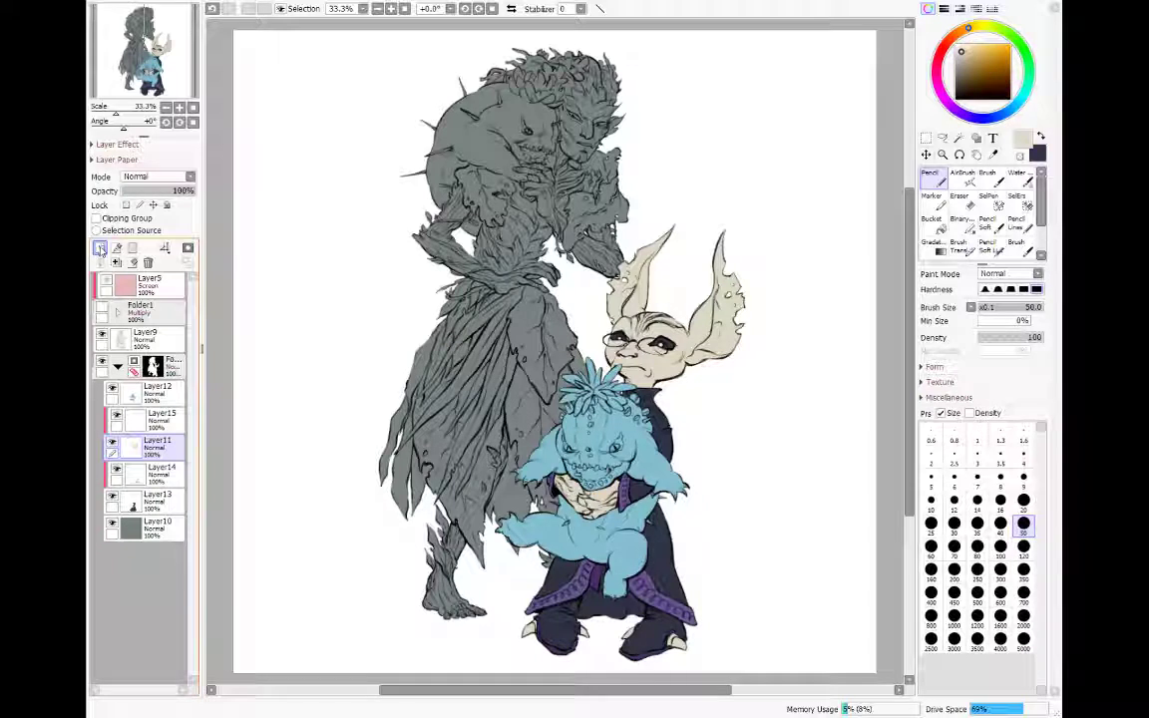
left_click(100, 248)
left_click(96, 217)
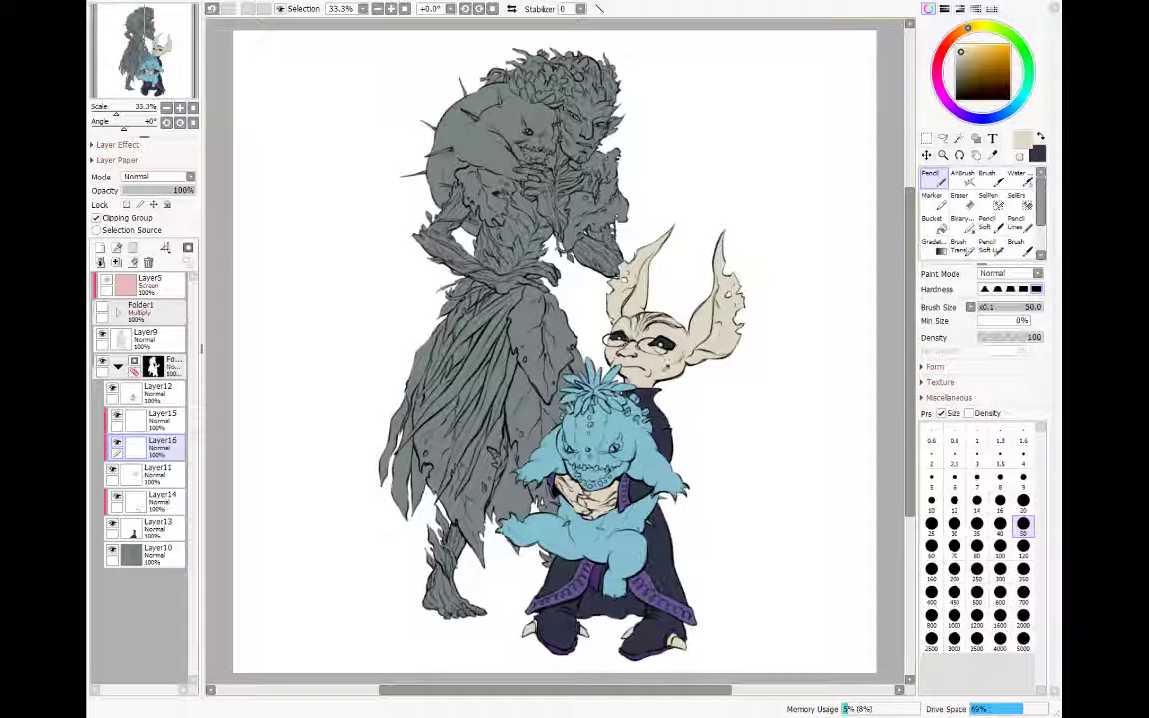
left_click(147, 177)
left_click(147, 198)
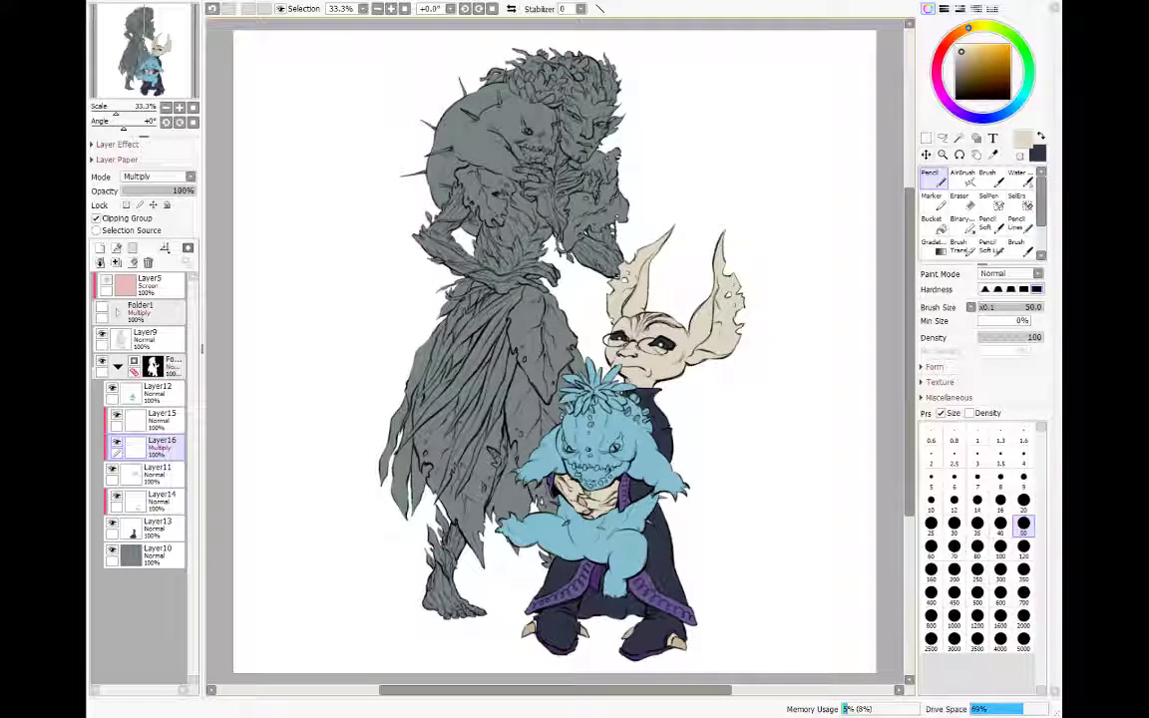
Step: Add a second clipped Multiply layer directly above Layer11 and softly shade the goblin's face in beige with the size 35 transparent brush
left_click(152, 481)
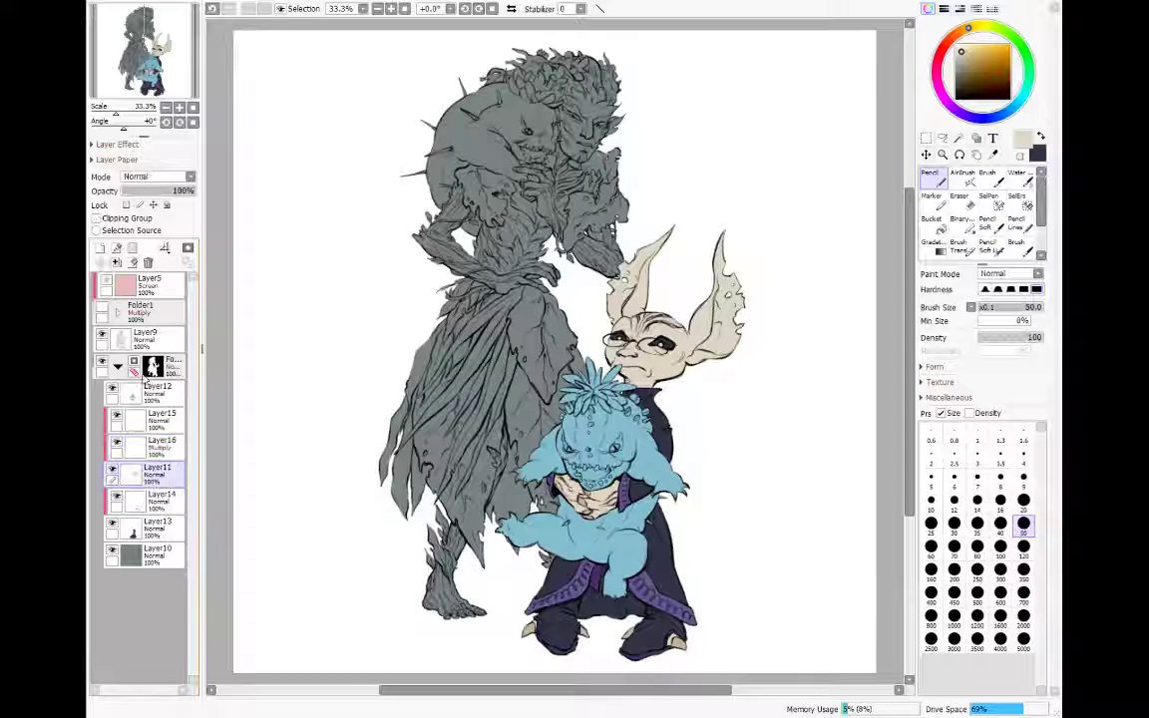
left_click(100, 249)
left_click(149, 178)
left_click(145, 200)
left_click(959, 246)
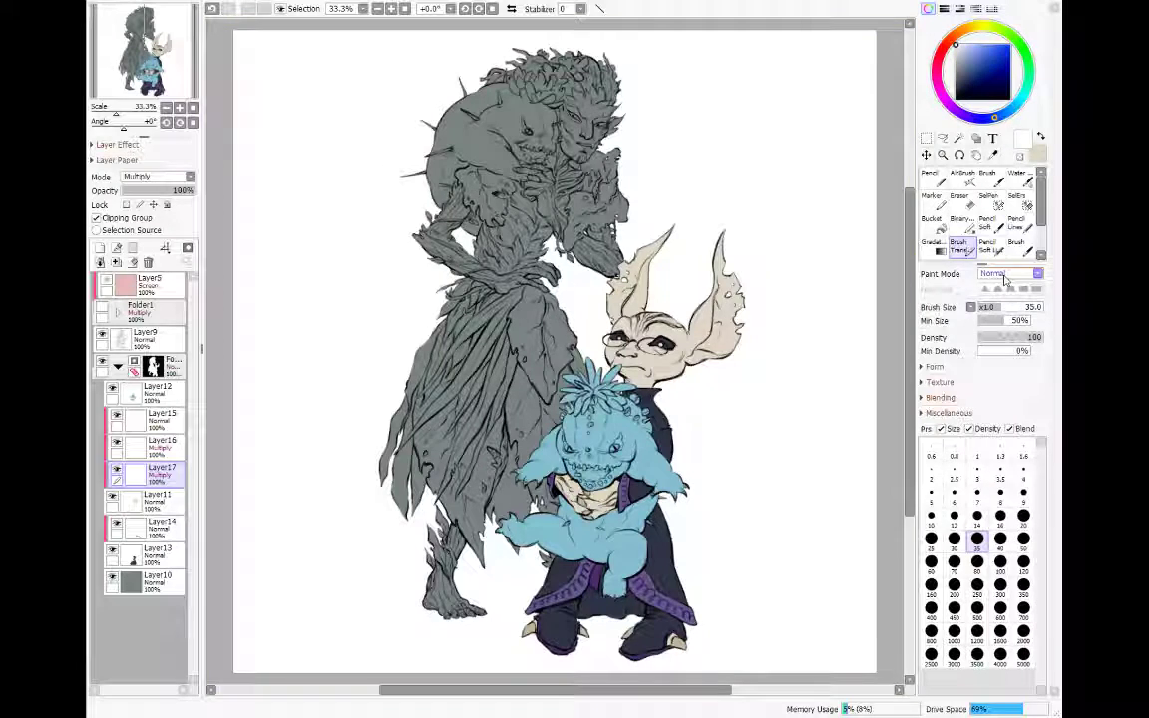
key("x")
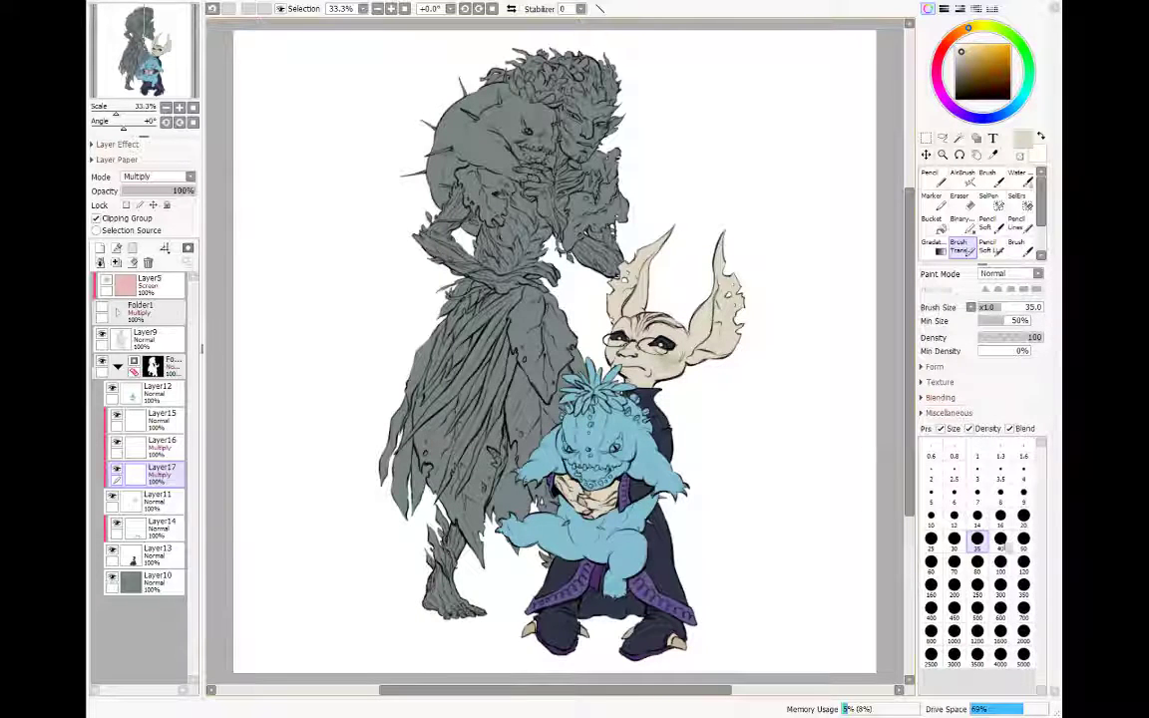
Step: Build up beige shading on the goblin's face and ears with brush sizes 35 and 50, undoing one unwanted stroke
left_click(1023, 541)
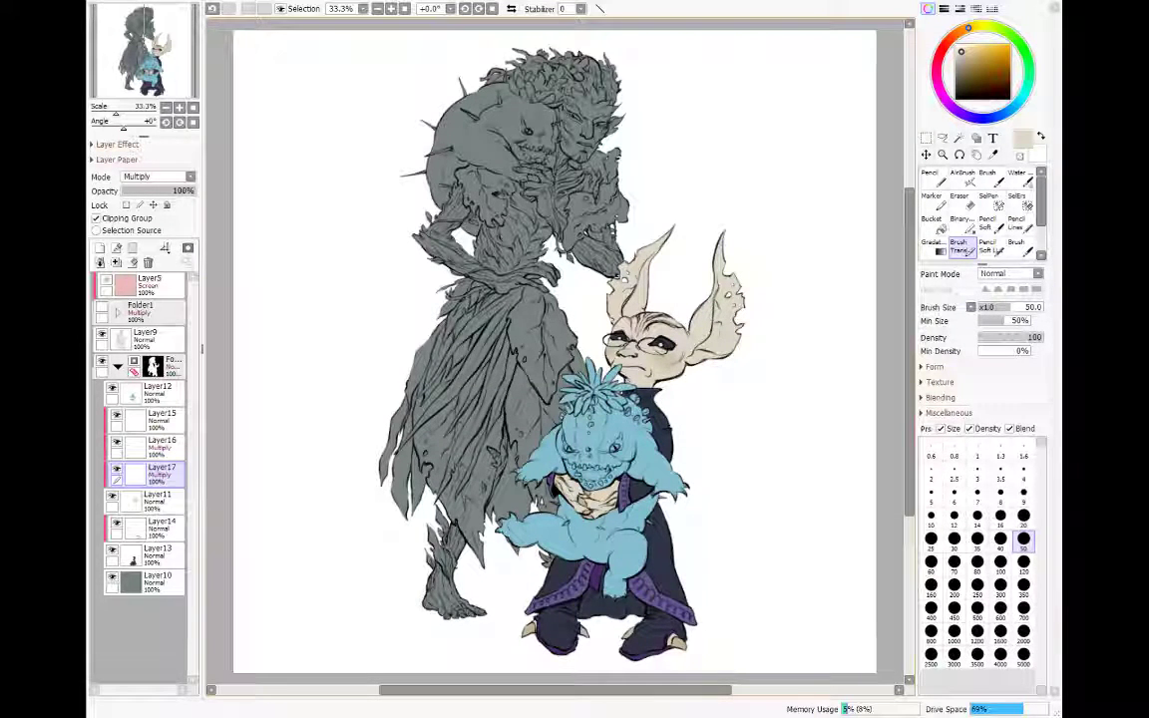
key("ctrl+z")
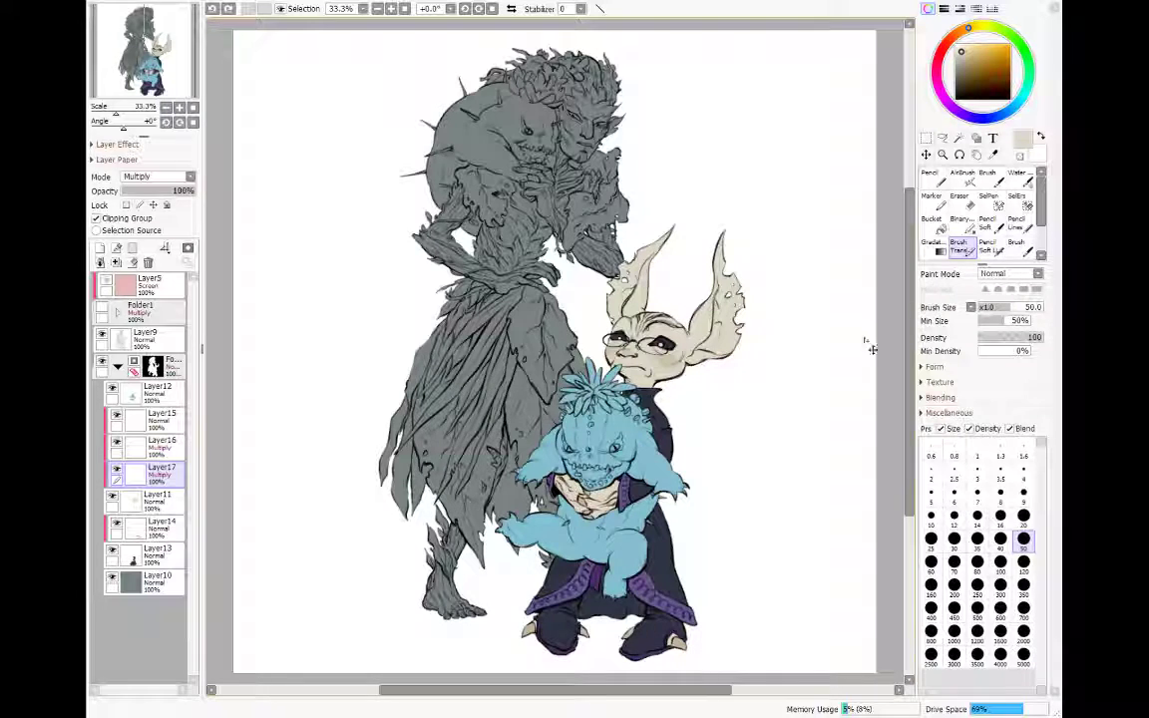
left_click(978, 538)
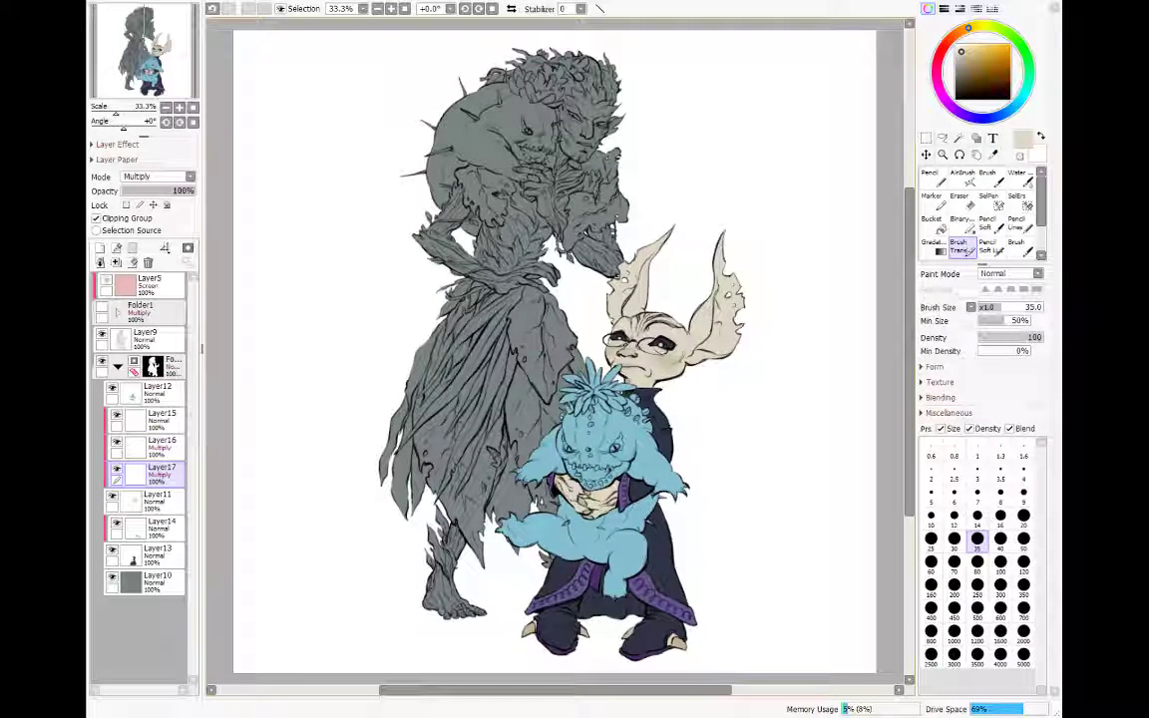
left_click(1022, 541)
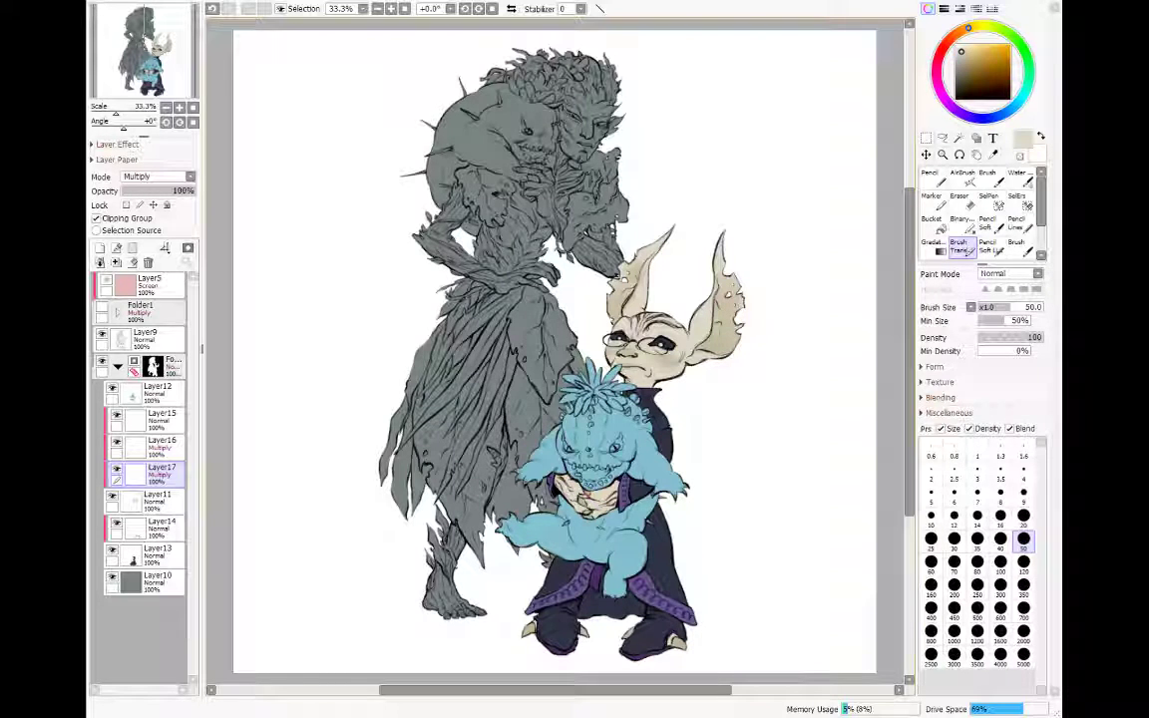
Step: Clean up the ear and face shading on Layer17 and shift it to a pinker tone
key("e")
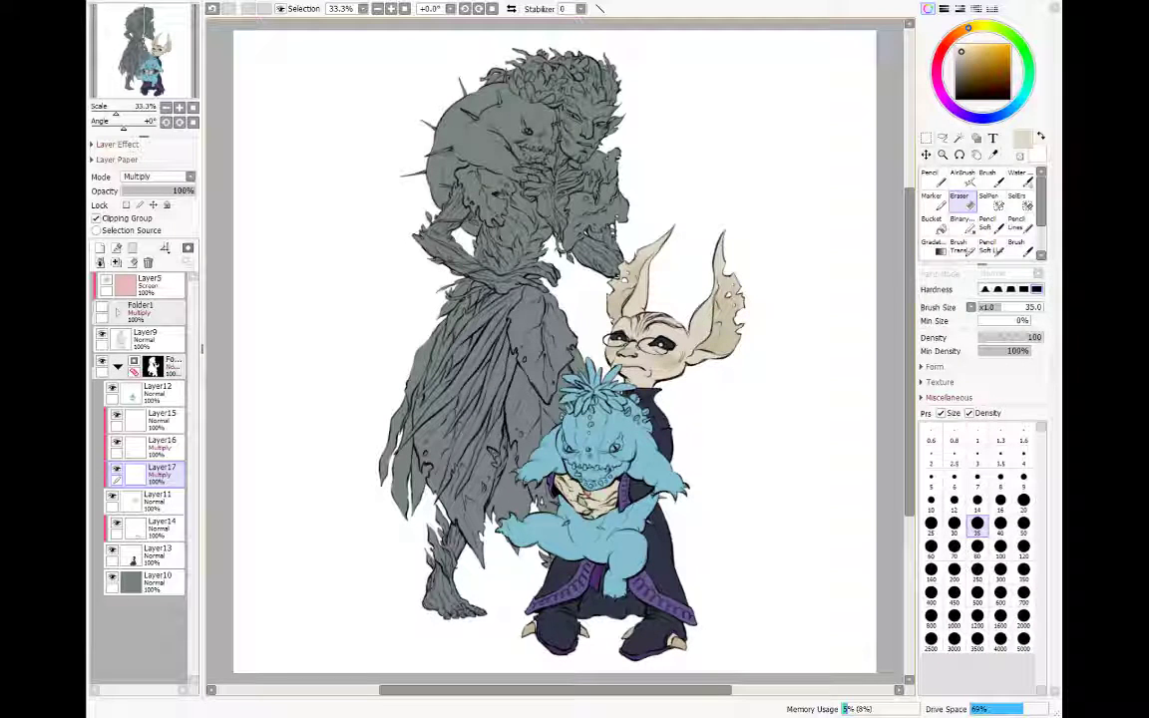
key("b")
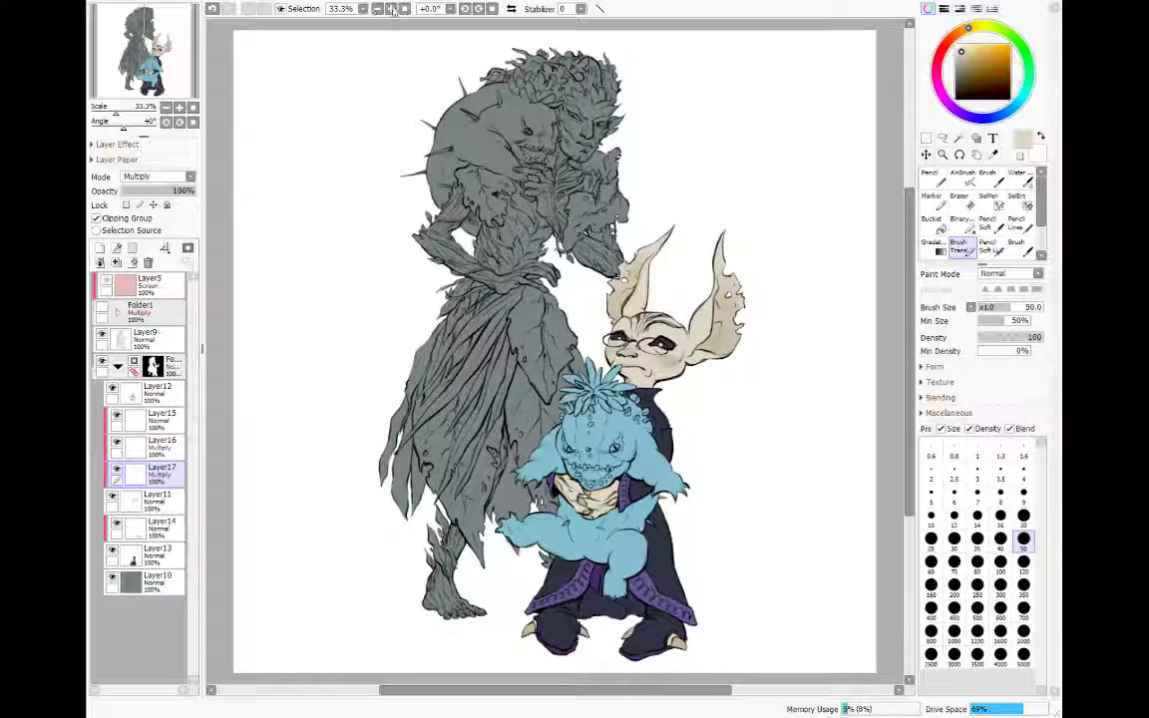
key("space")
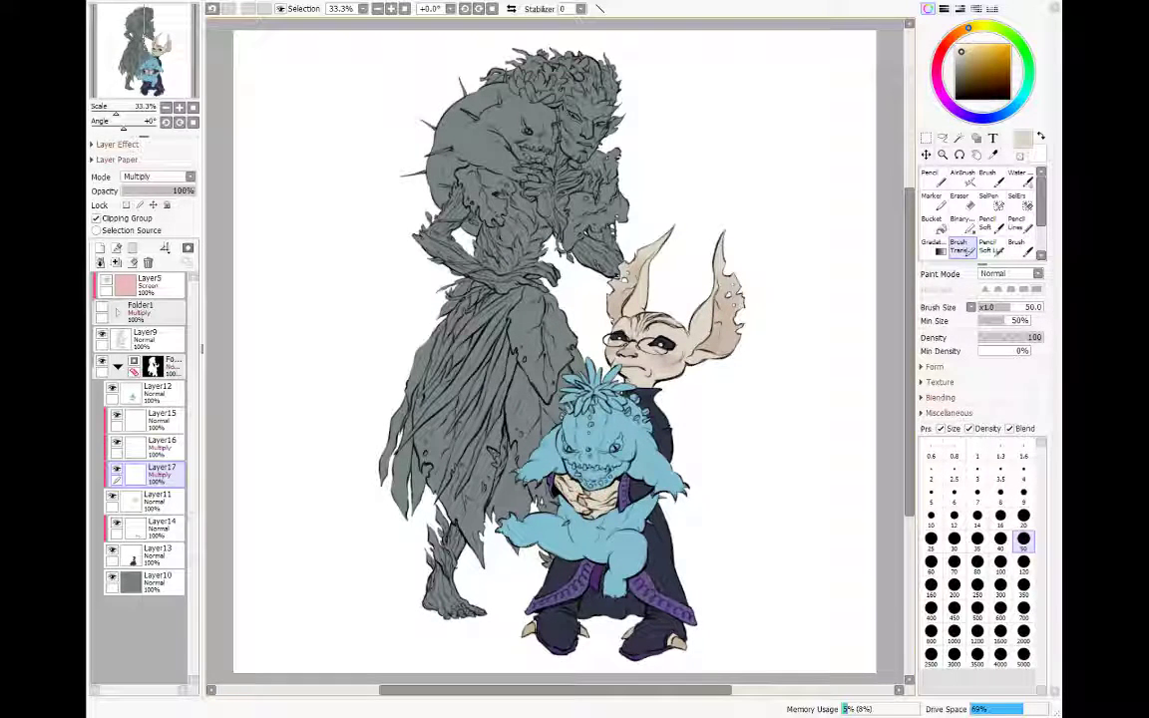
Step: Add a clipped layer above Layer16, set it to Screen with the pencil ready, and move it above the eye layer
left_click(157, 440)
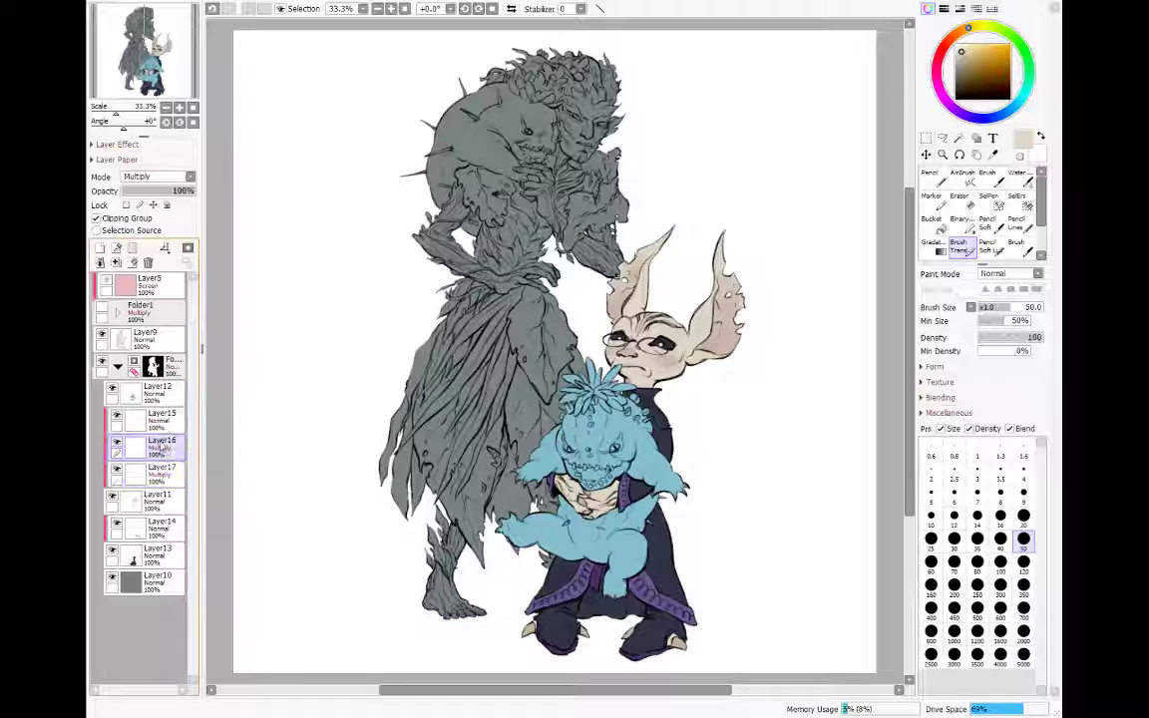
left_click(99, 247)
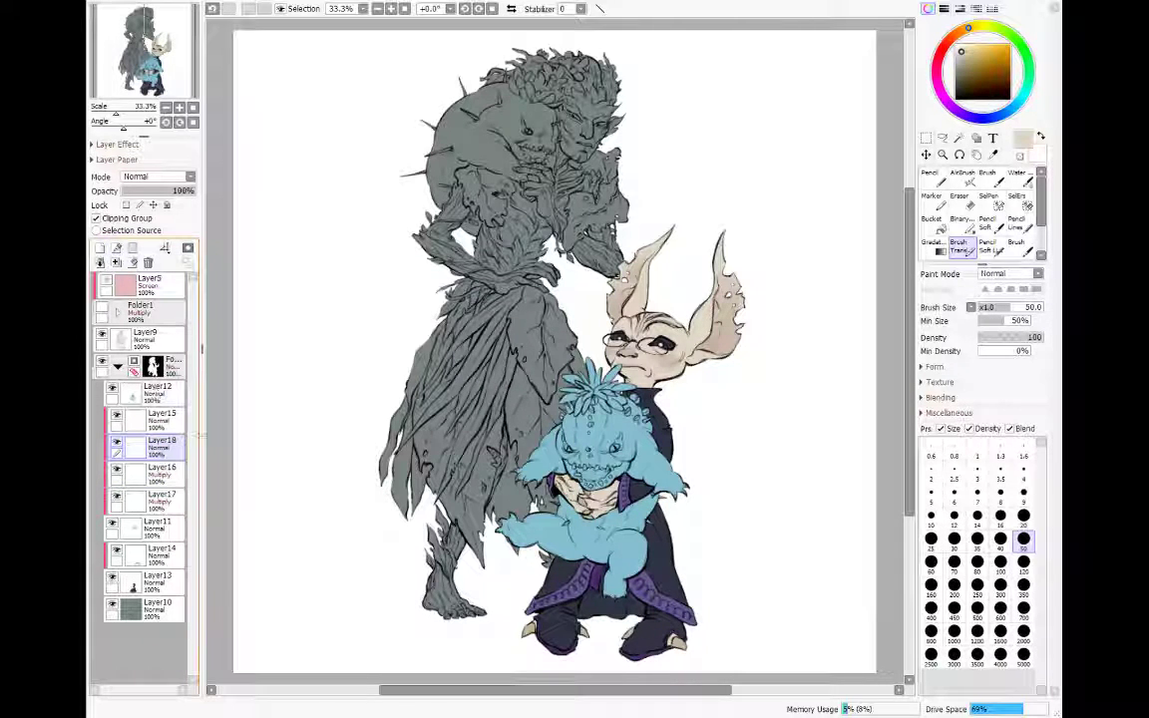
left_click(931, 177)
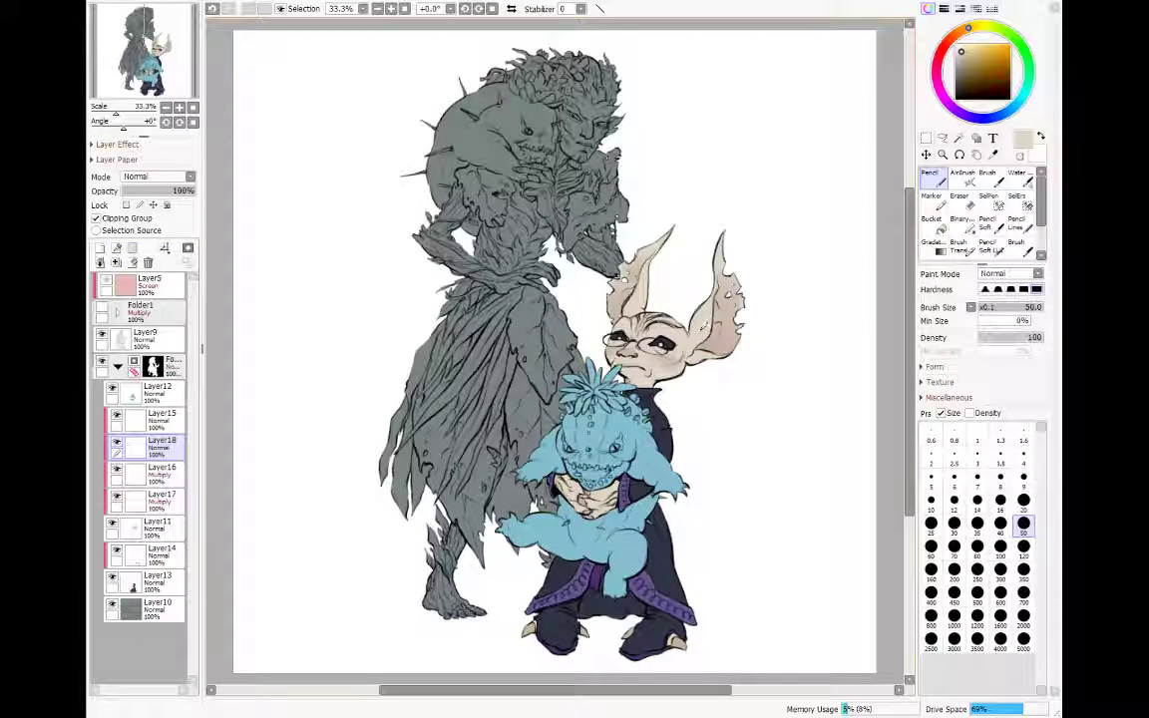
left_click(154, 176)
left_click(155, 210)
mouse_move(159, 440)
left_mouse_down()
mouse_move(169, 417)
mouse_move(171, 427)
left_mouse_up()
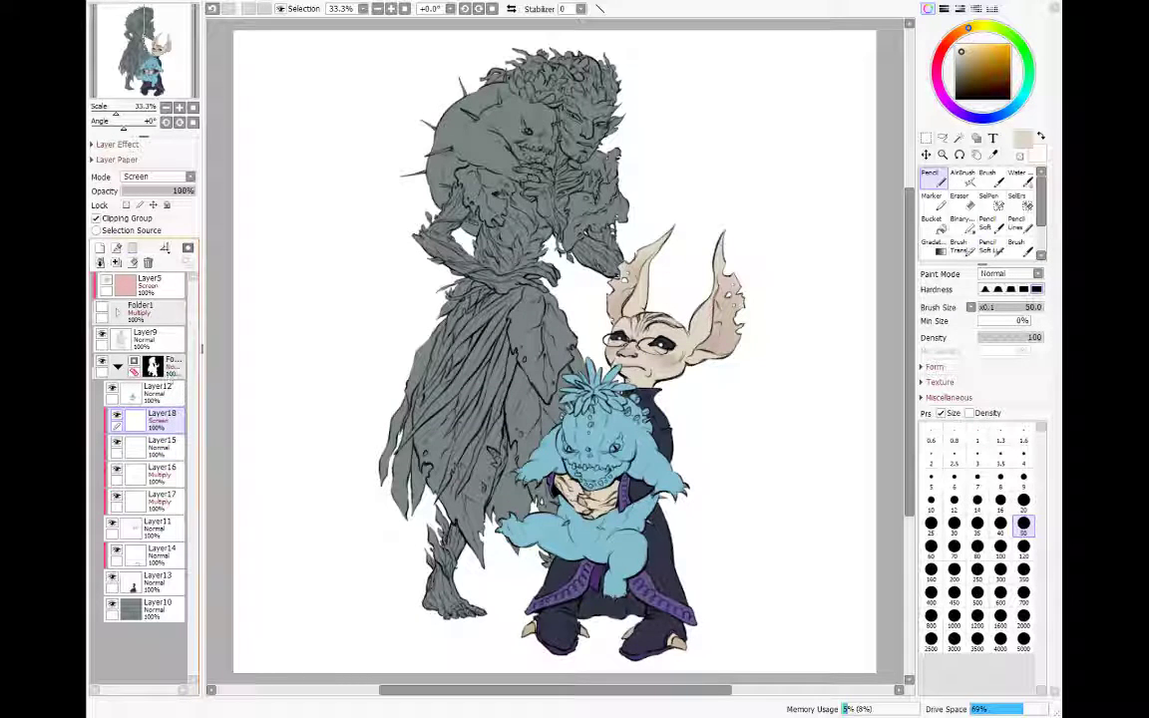
Step: Set Layer18 to Shine and merge Layer17, Layer16, Layer15 and Layer18 down into Layer11
left_click(160, 246)
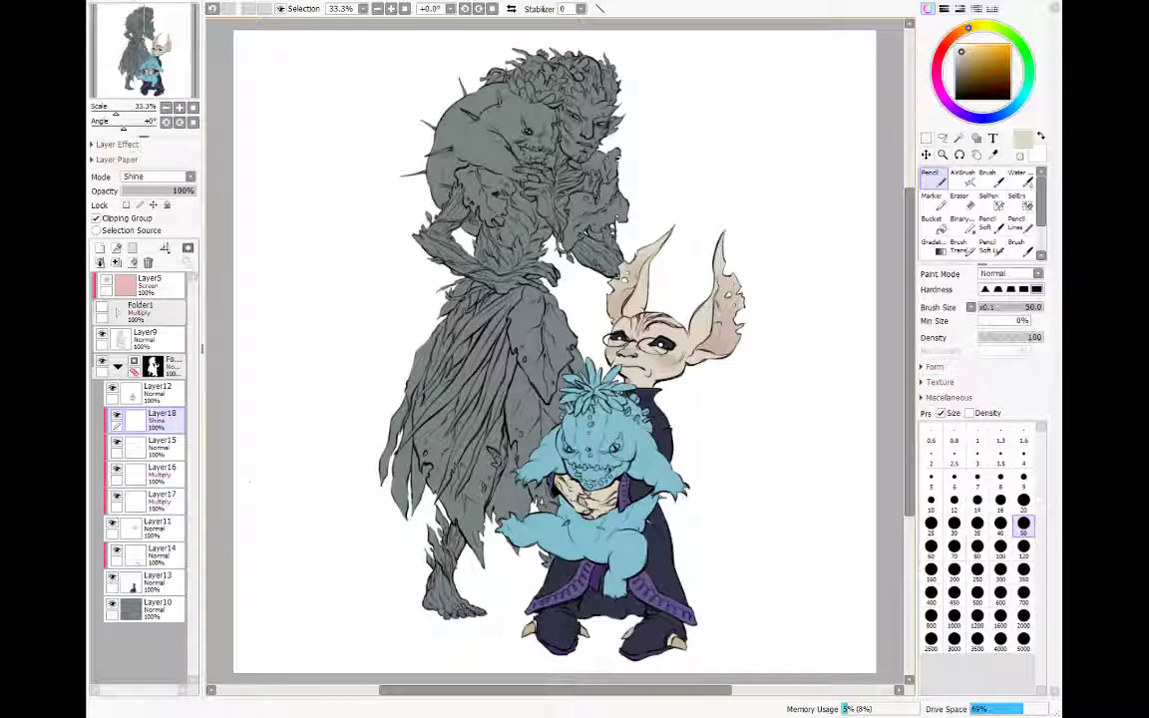
left_click(165, 502)
left_click(116, 262)
left_click(158, 477)
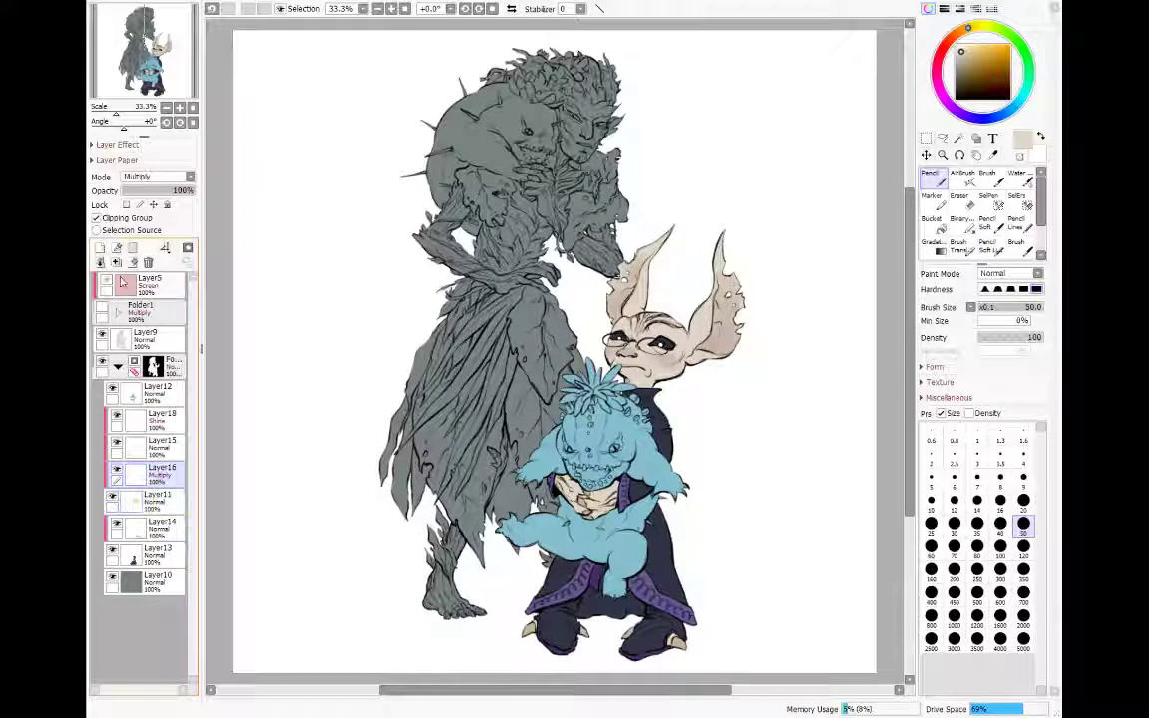
left_click(116, 262)
left_click(159, 449)
left_click(115, 262)
left_click(159, 414)
left_click(115, 262)
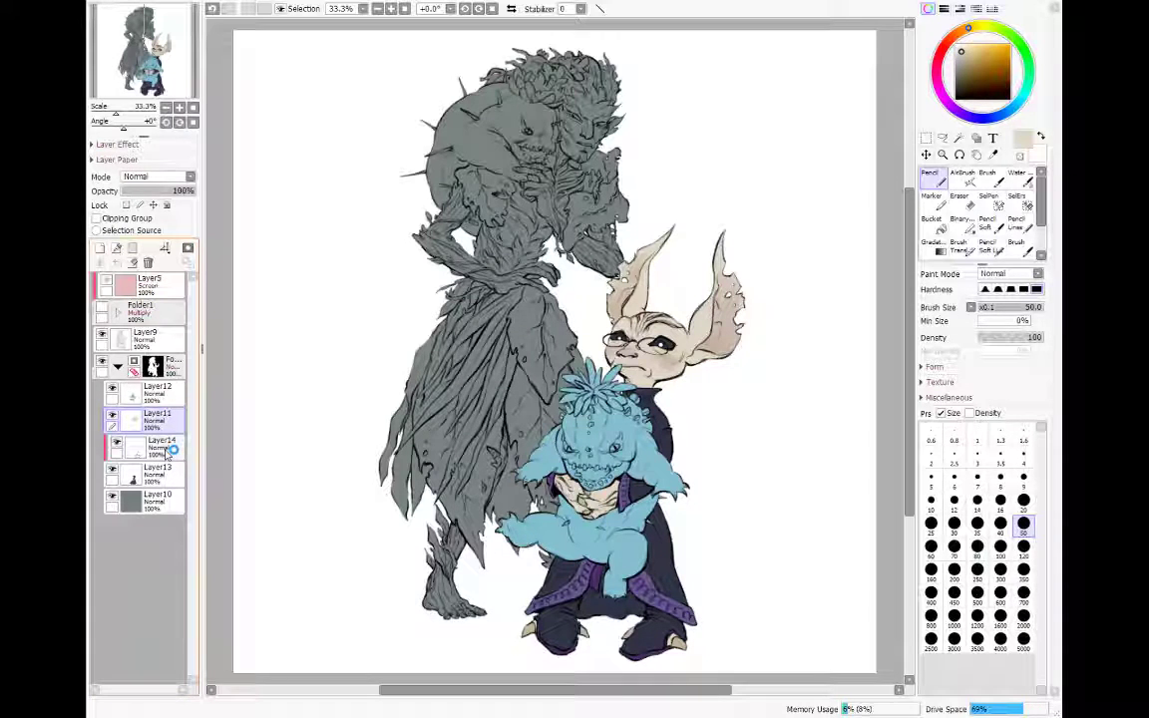
Step: Add a clipped layer between Layer13 and Layer14 and paint the robe area between the goblin's legs teal with the pencil at size 80
left_click(160, 445)
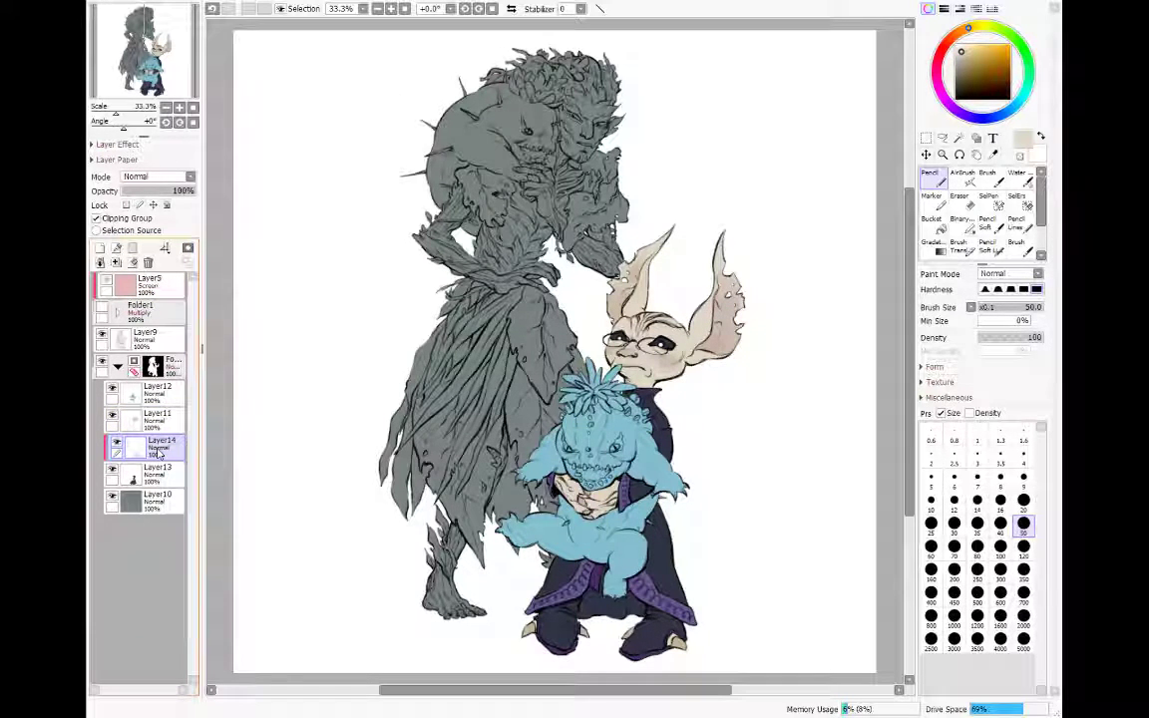
left_click(100, 247)
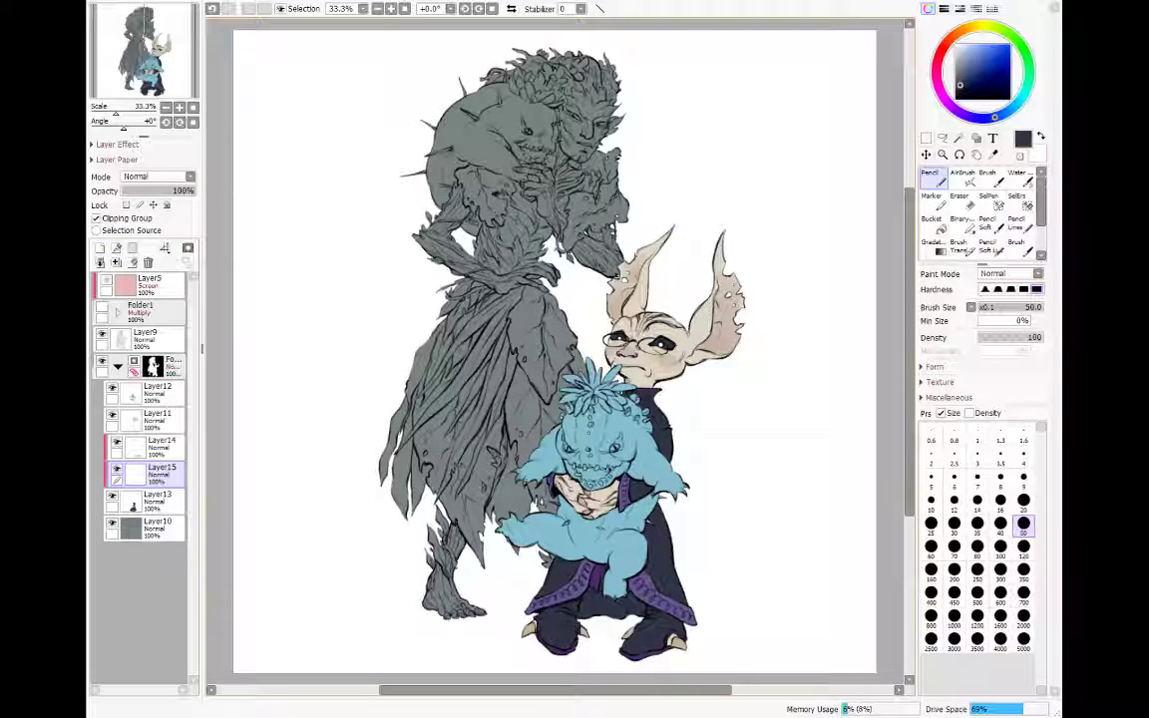
left_click(1015, 106)
left_click(972, 72)
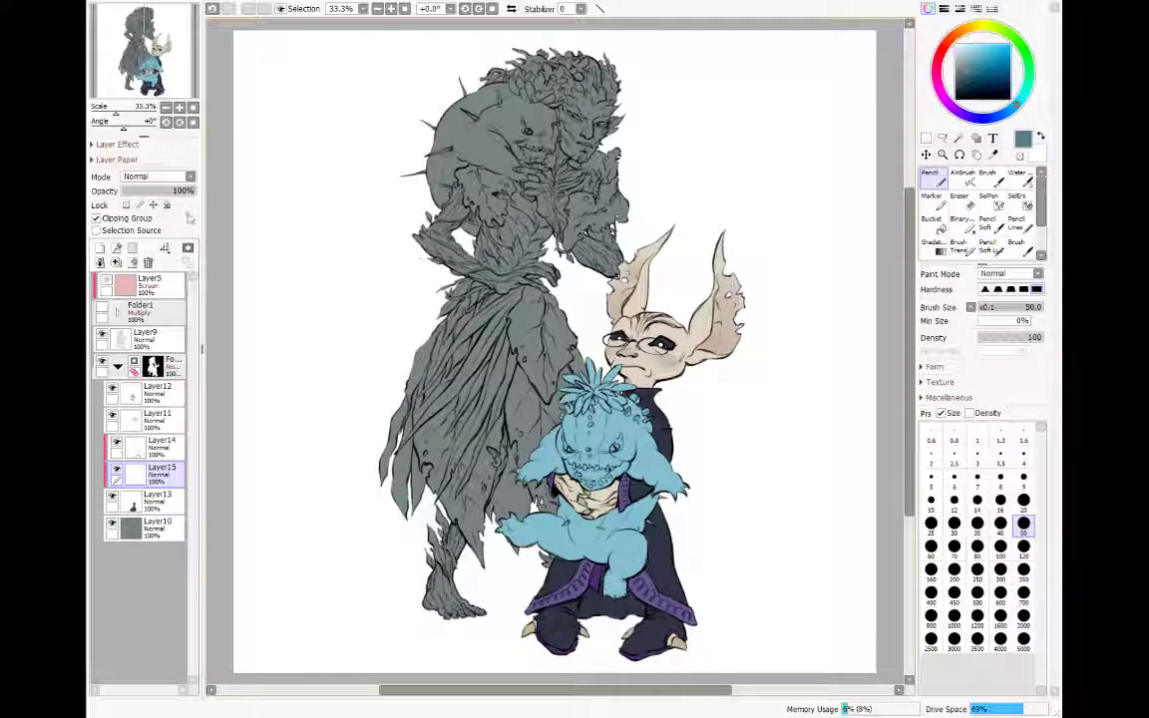
left_click(978, 547)
left_click_drag(603, 610, 602, 578)
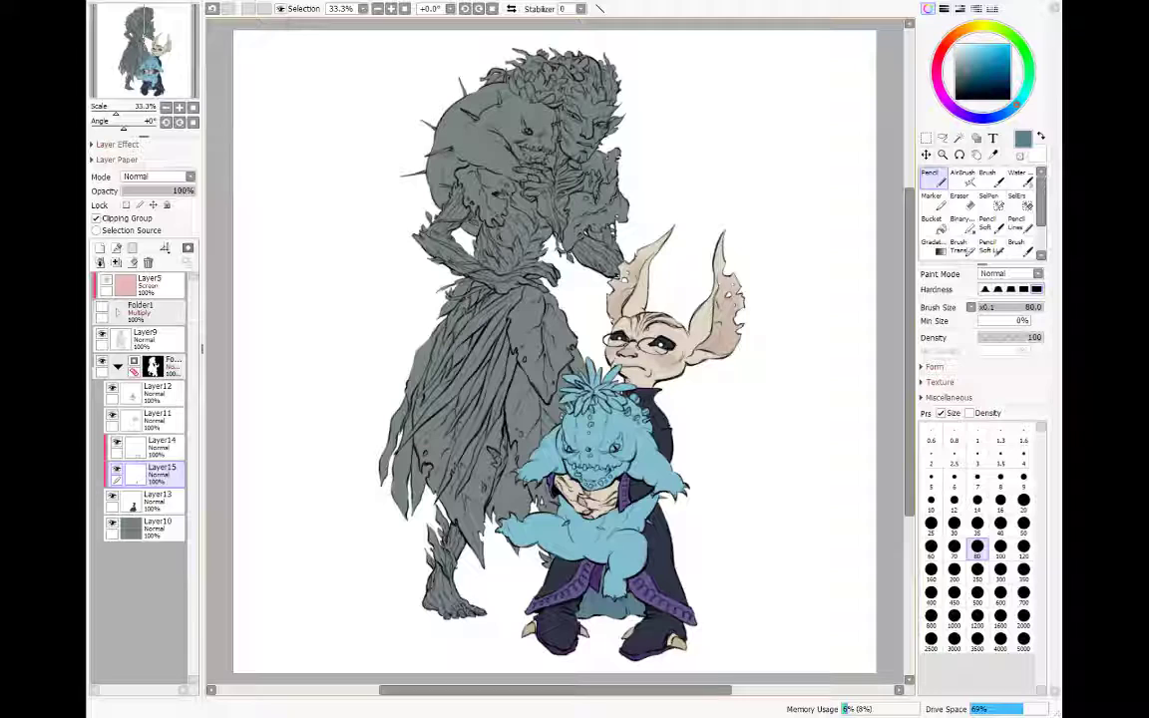
key("e")
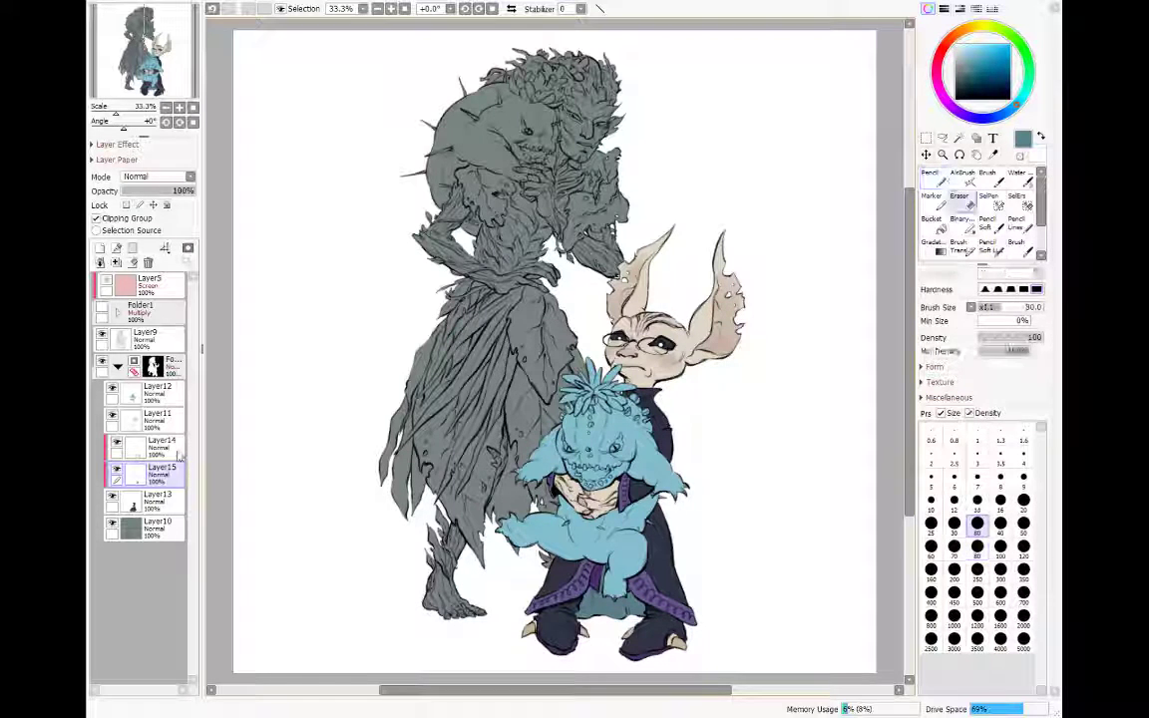
left_click(176, 451)
key("n")
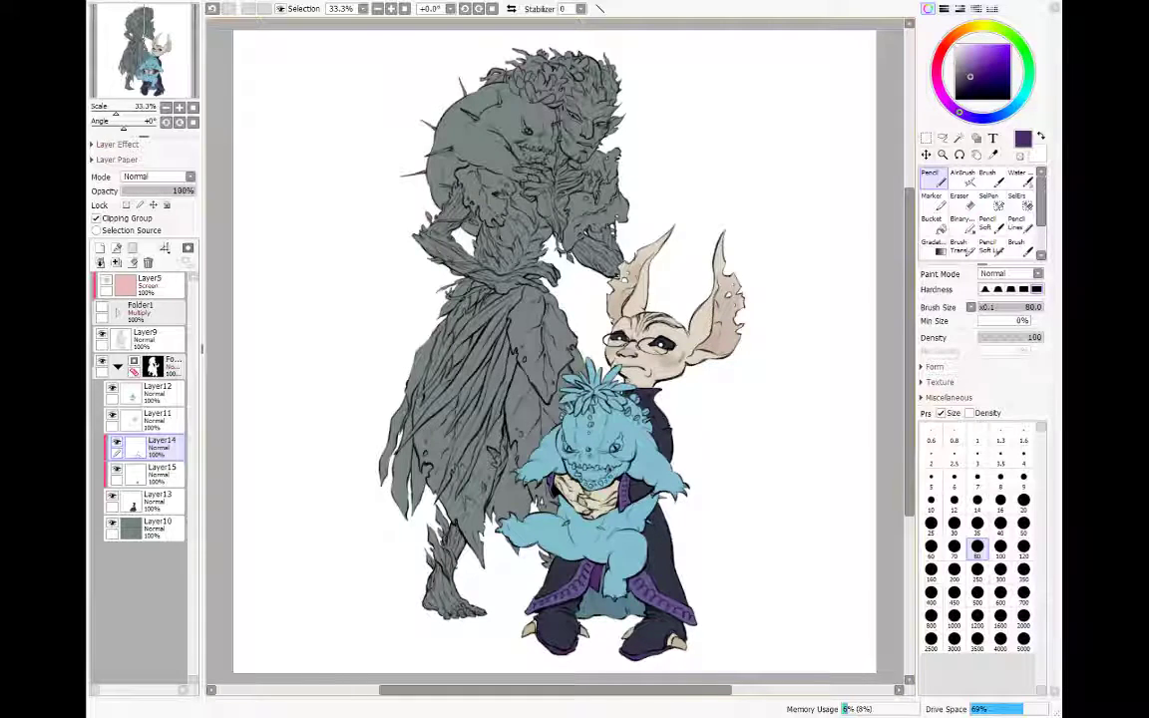
key("x")
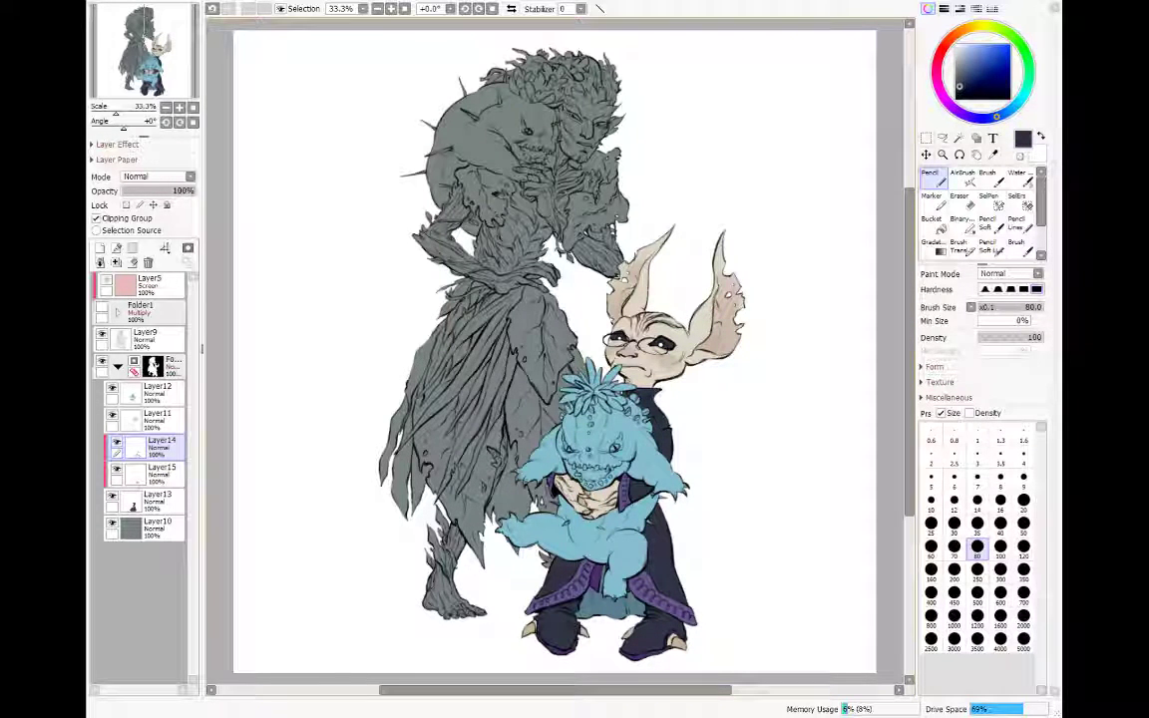
key("e")
Step: Set the teal robe layer, Layer15, to Multiply and merge it and the trim layer, Layer14, down into Layer13
left_click(150, 471)
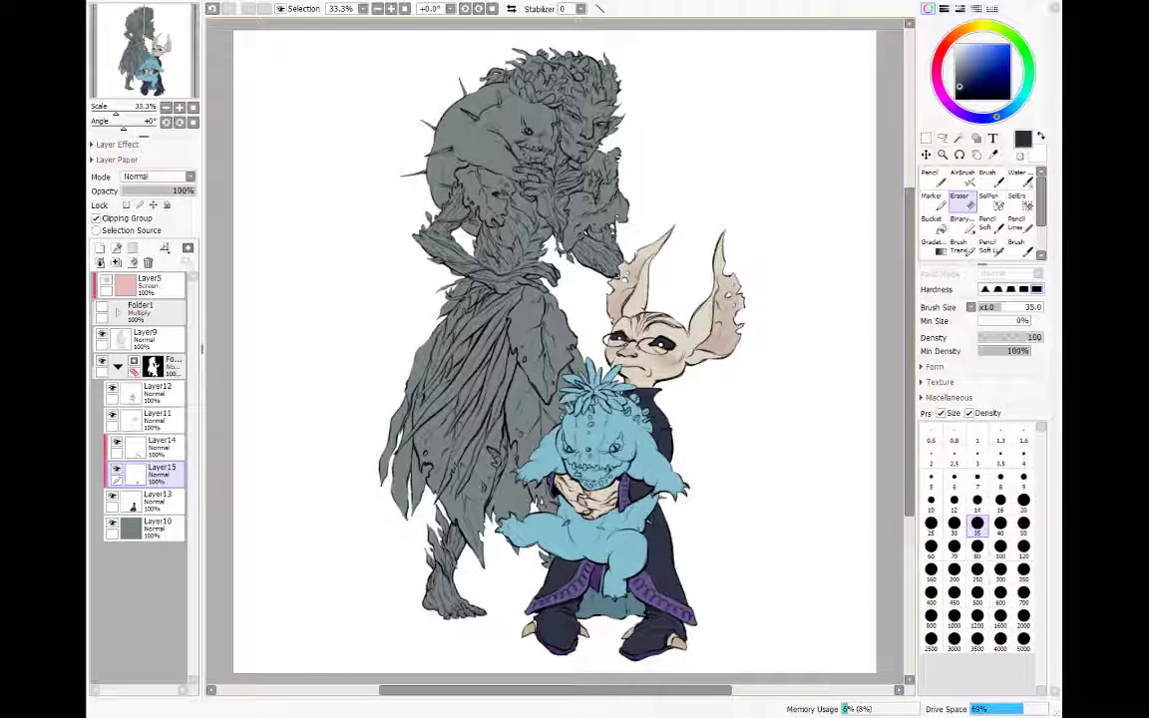
key("n")
left_click(166, 177)
left_click(159, 204)
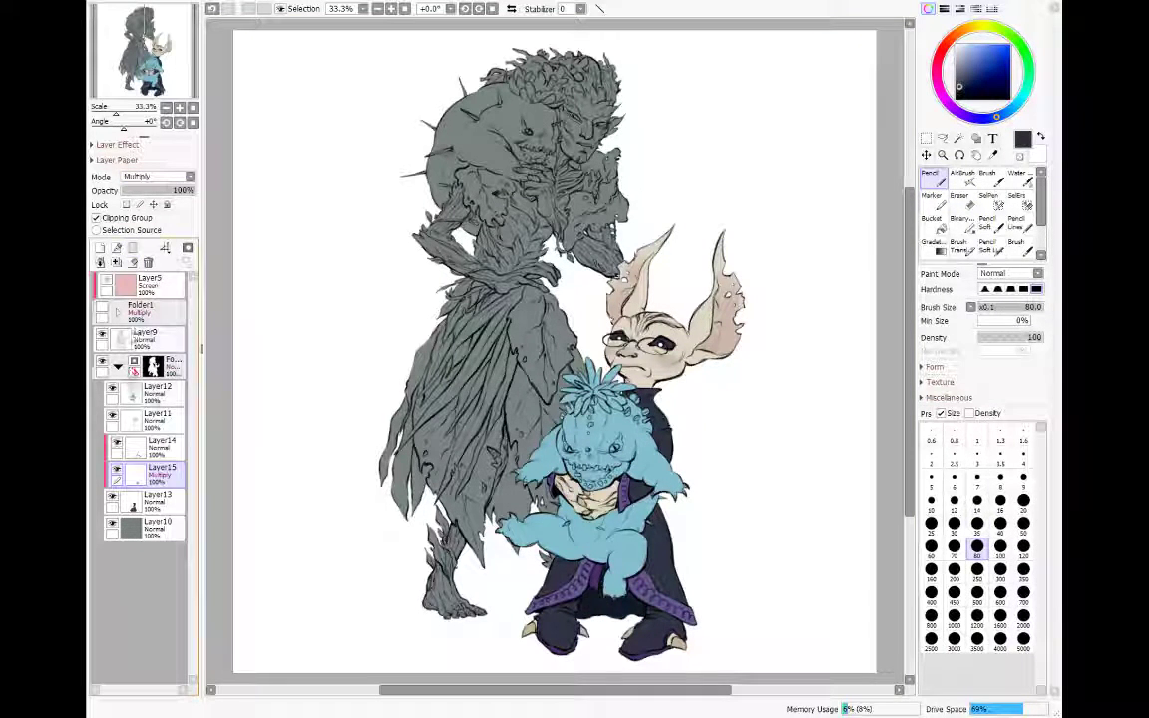
left_click(116, 263)
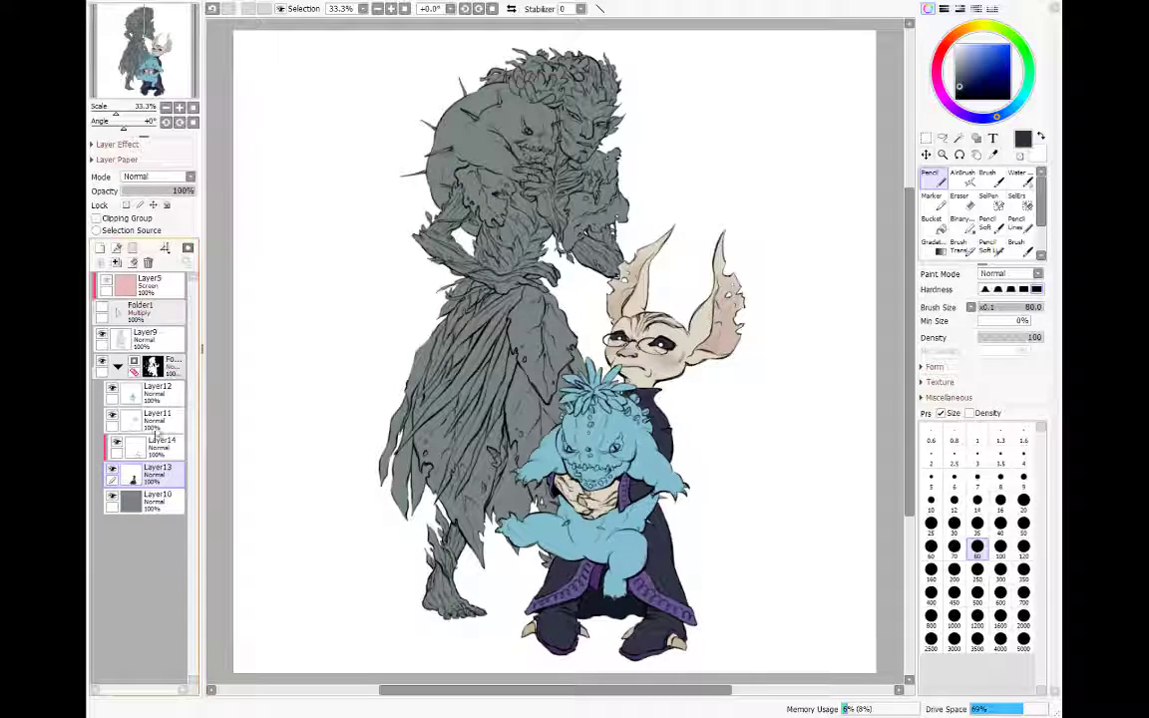
left_click(162, 448)
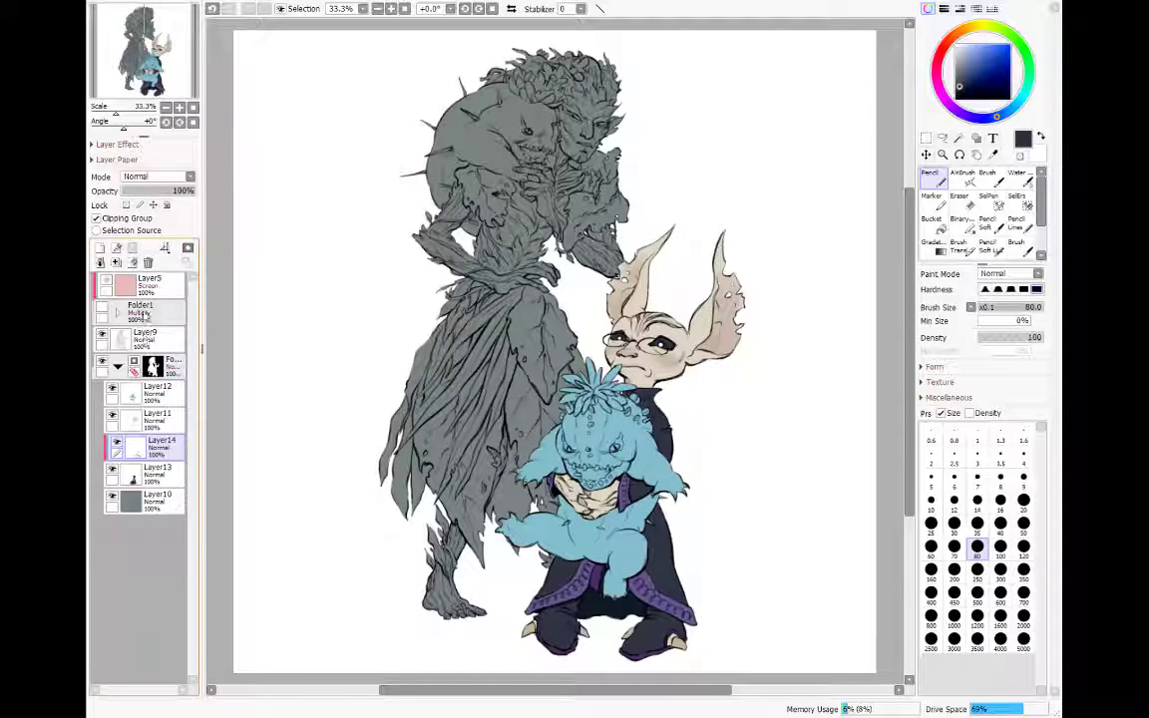
key("ctrl+e")
Step: Place the small creature's Layer12 inside a new folder above Layer11
left_click(158, 393)
left_click(99, 249)
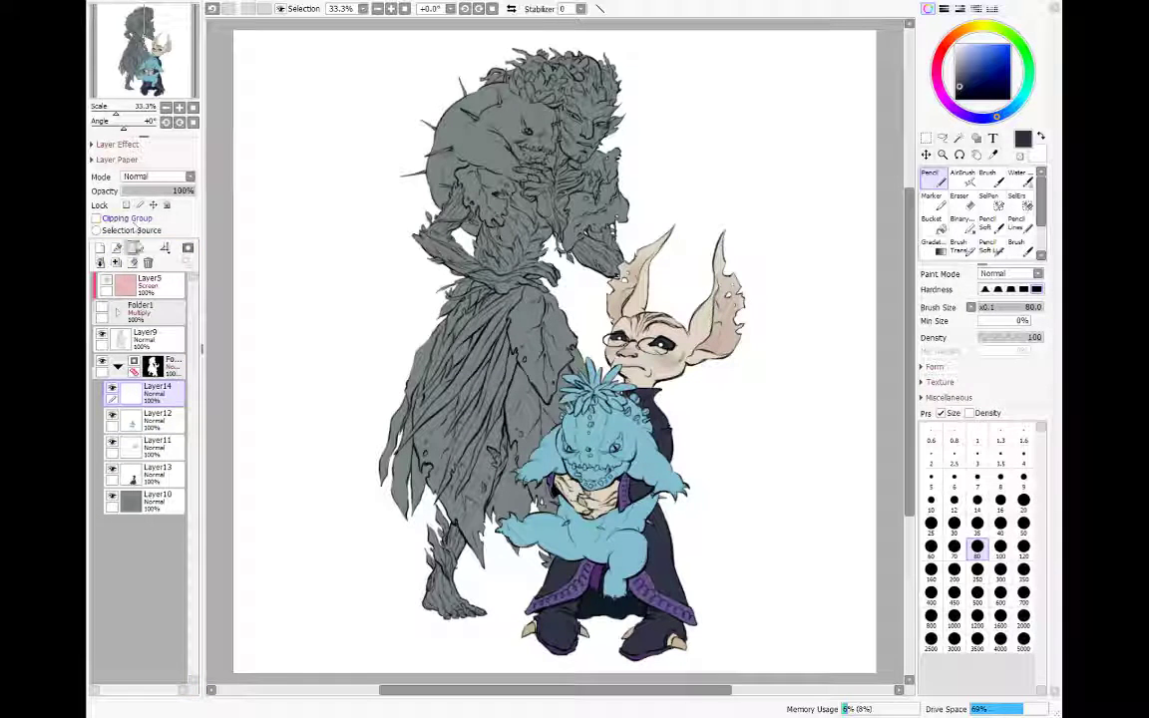
left_click(148, 261)
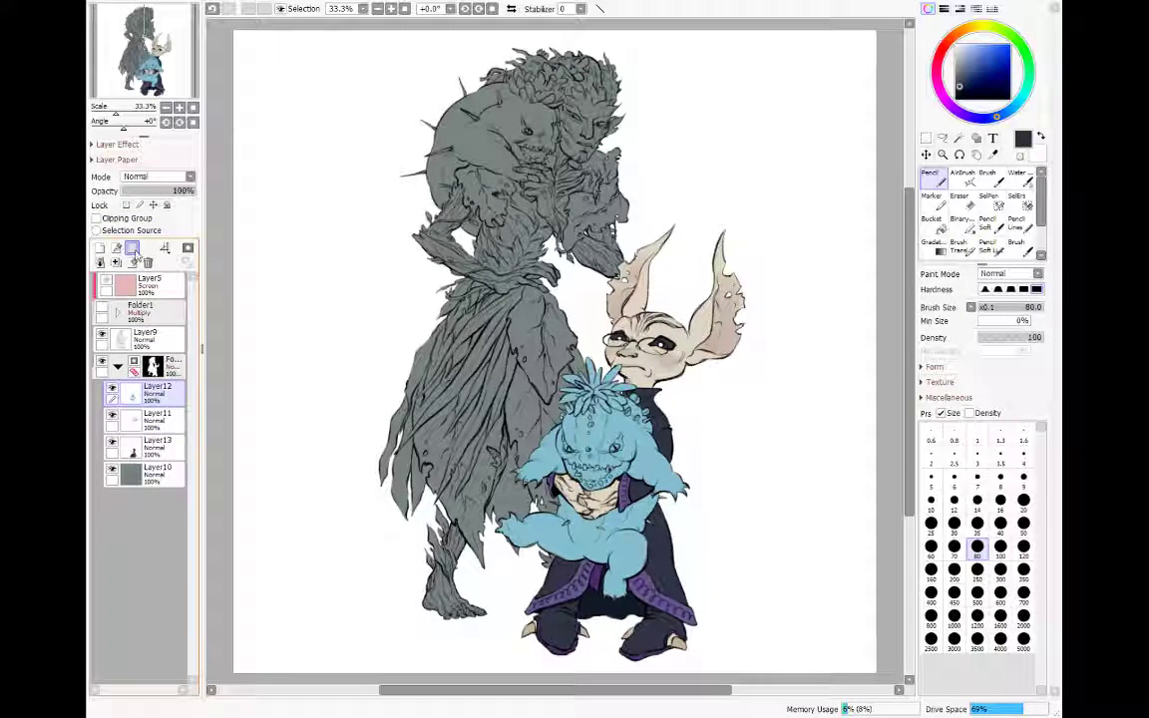
left_click_drag(155, 420, 171, 399)
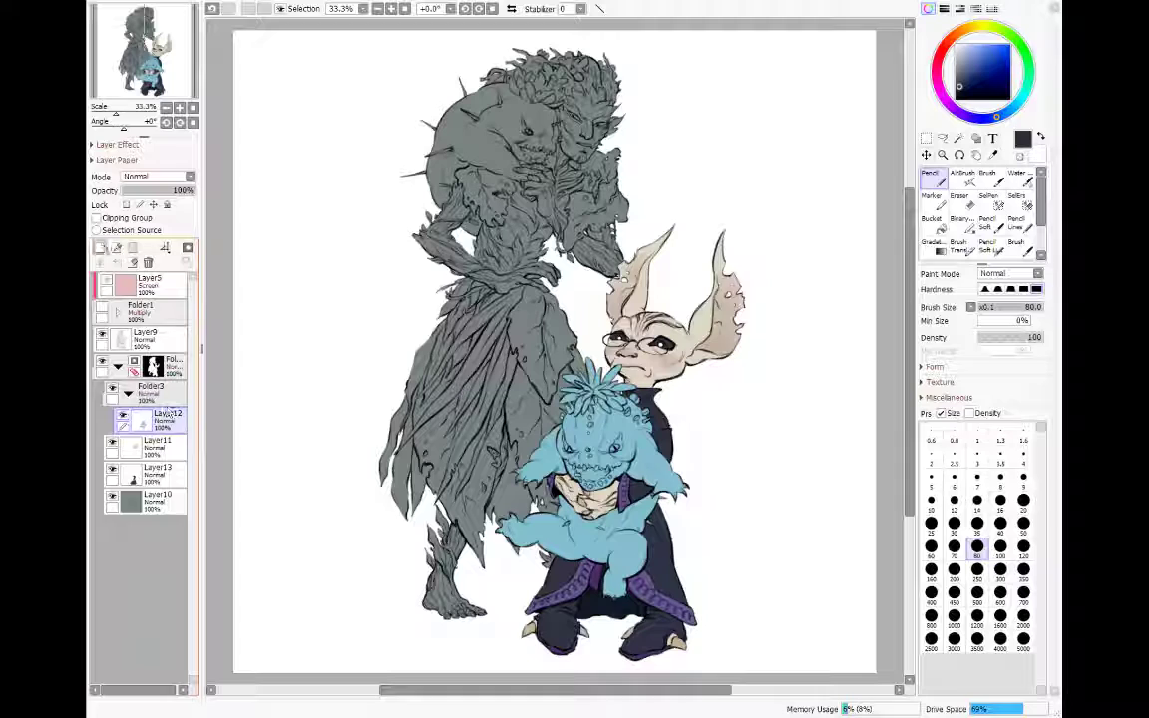
left_click(100, 248)
left_click(96, 218)
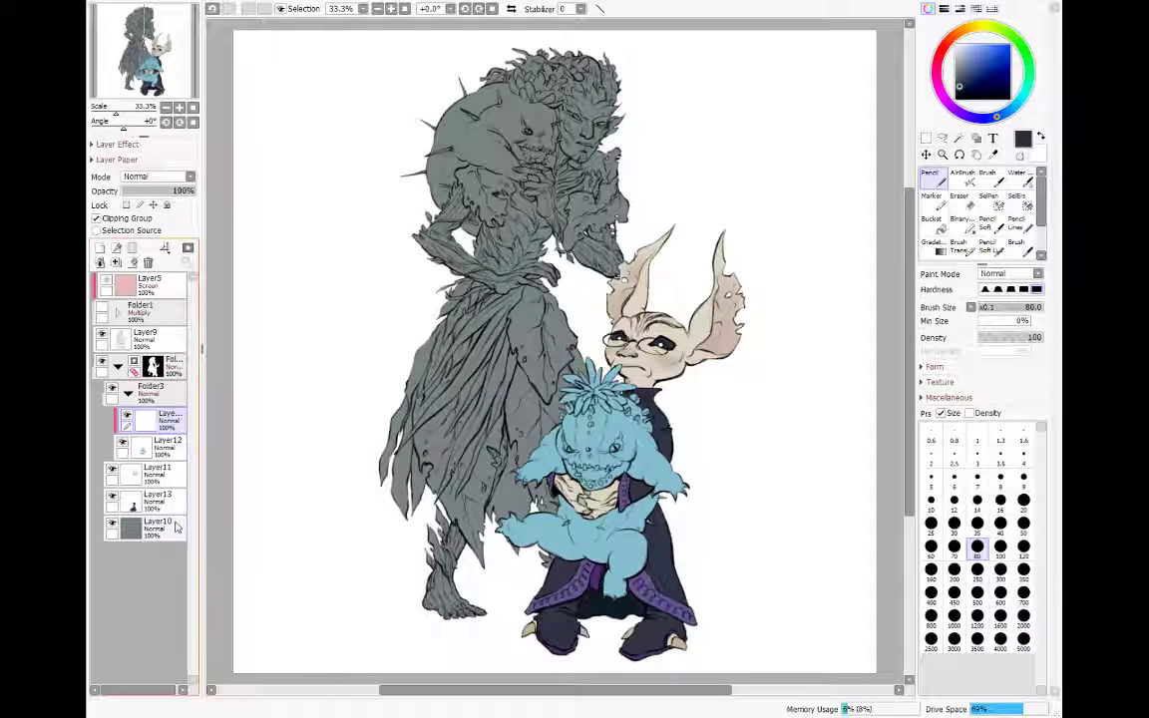
left_click(148, 262)
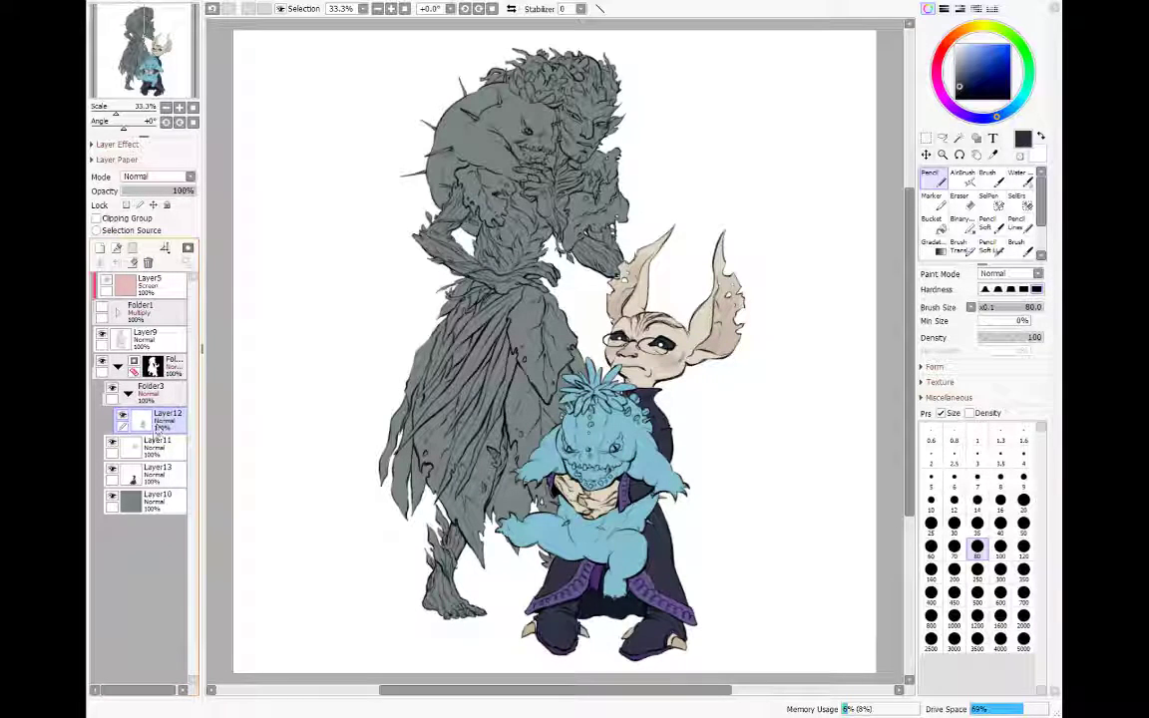
Step: Mask the new folder to the small creature's silhouette and fill all of Layer12 with the creature's light blue
left_click(162, 426, "ctrl")
left_click(170, 397)
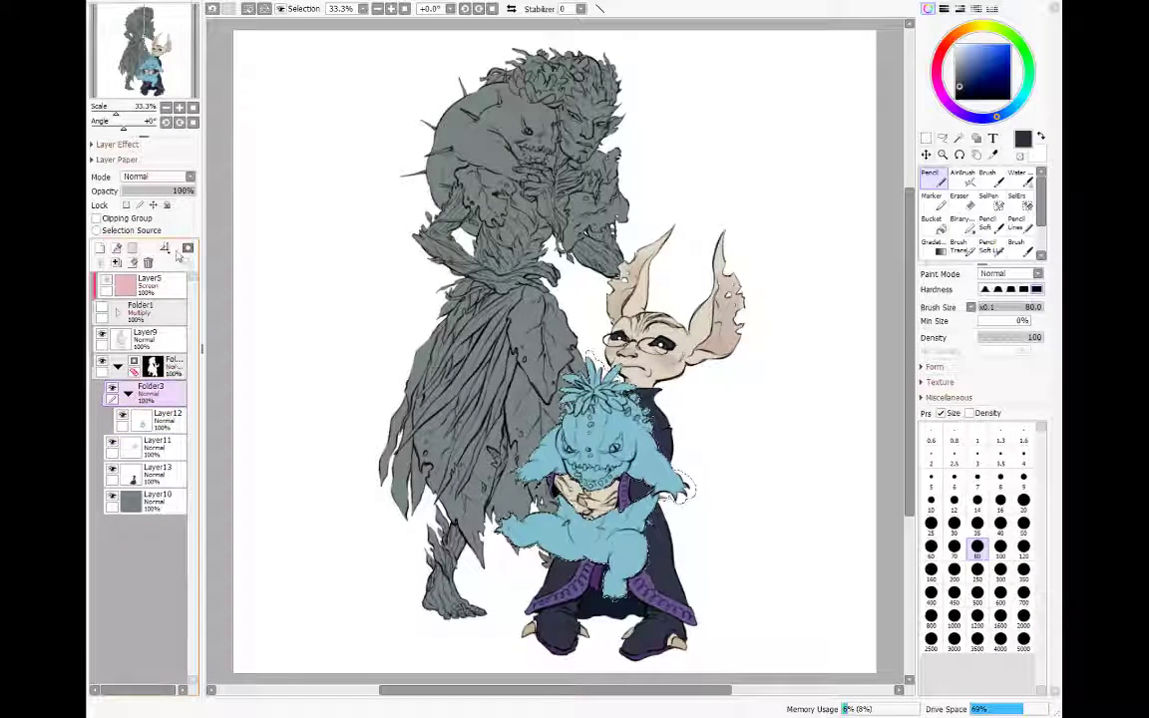
left_click(187, 249)
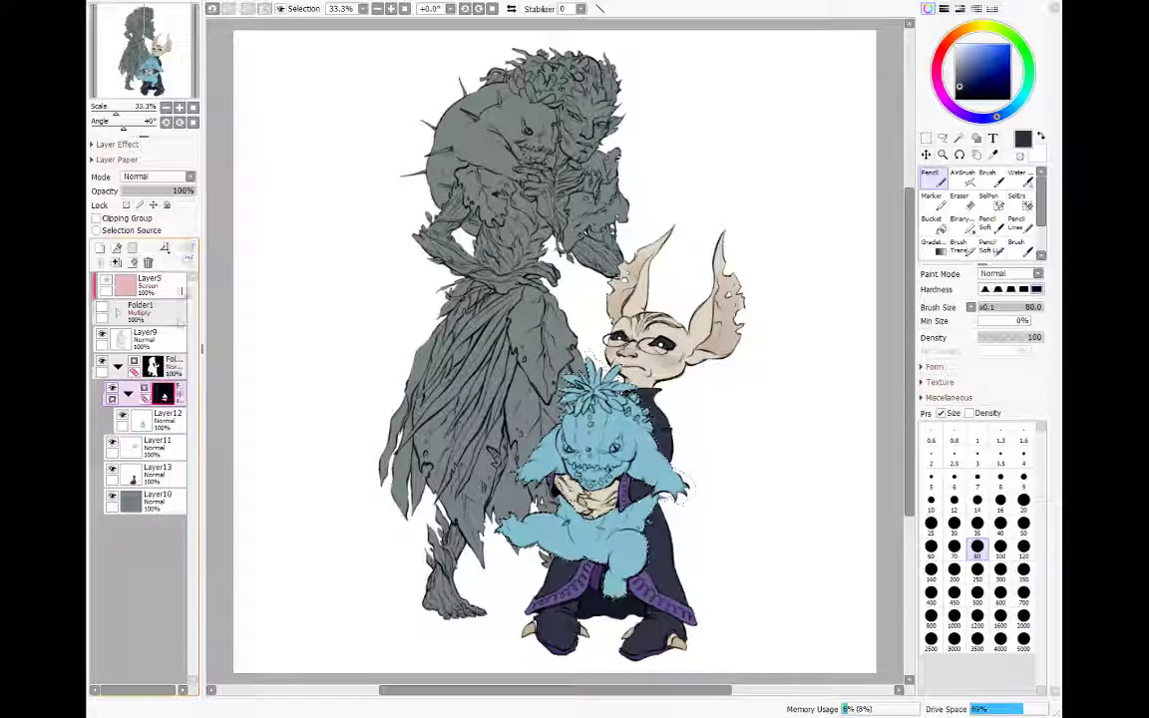
left_click(165, 424)
right_click(589, 544)
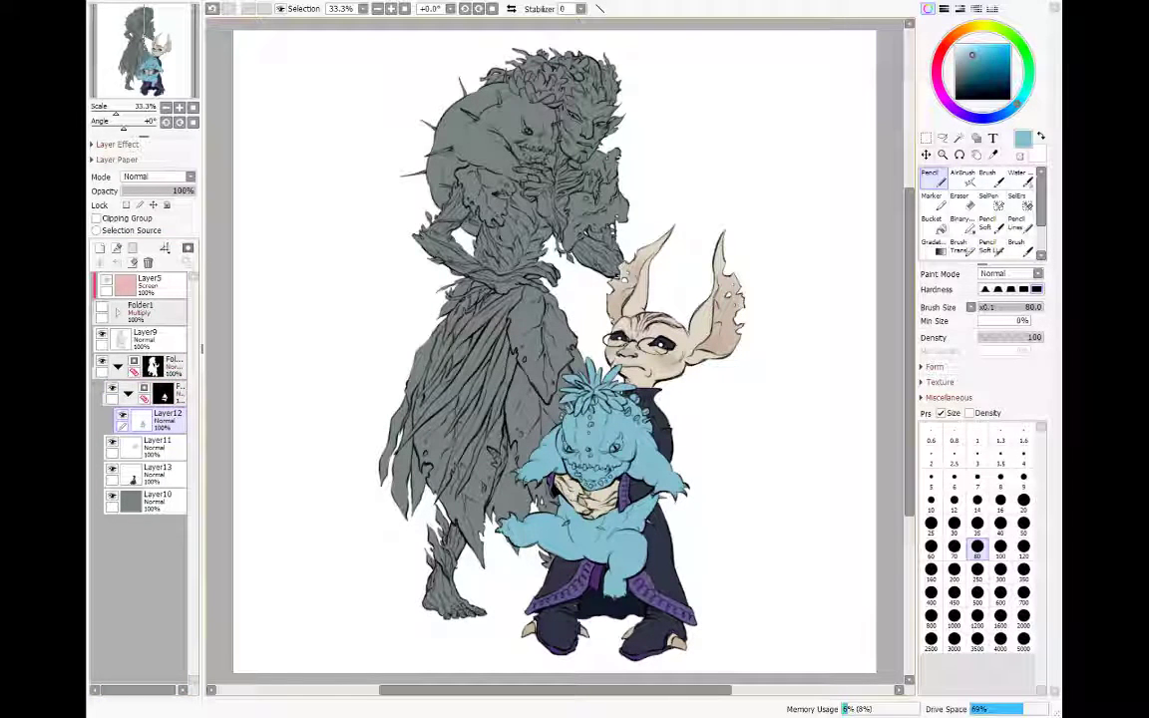
key("ctrl+f")
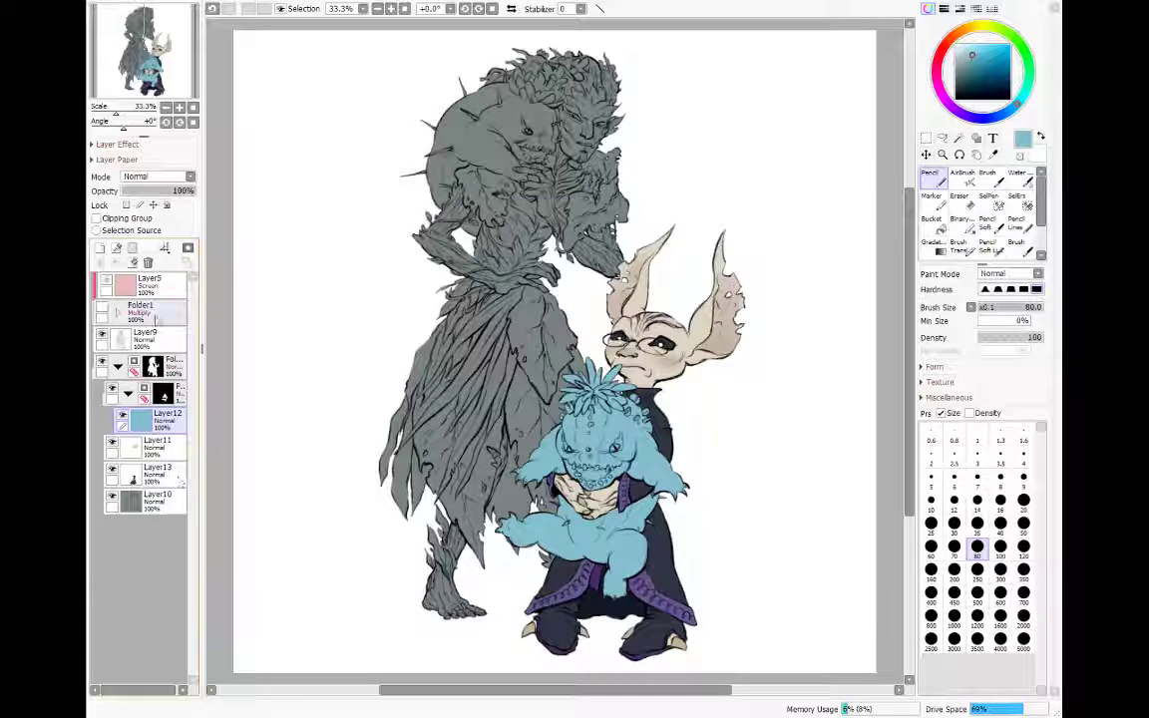
Step: Paste the blue creature reference image above Layer9, scale it down and place it beside the small creature over the tall figure's skirt
left_click(150, 339)
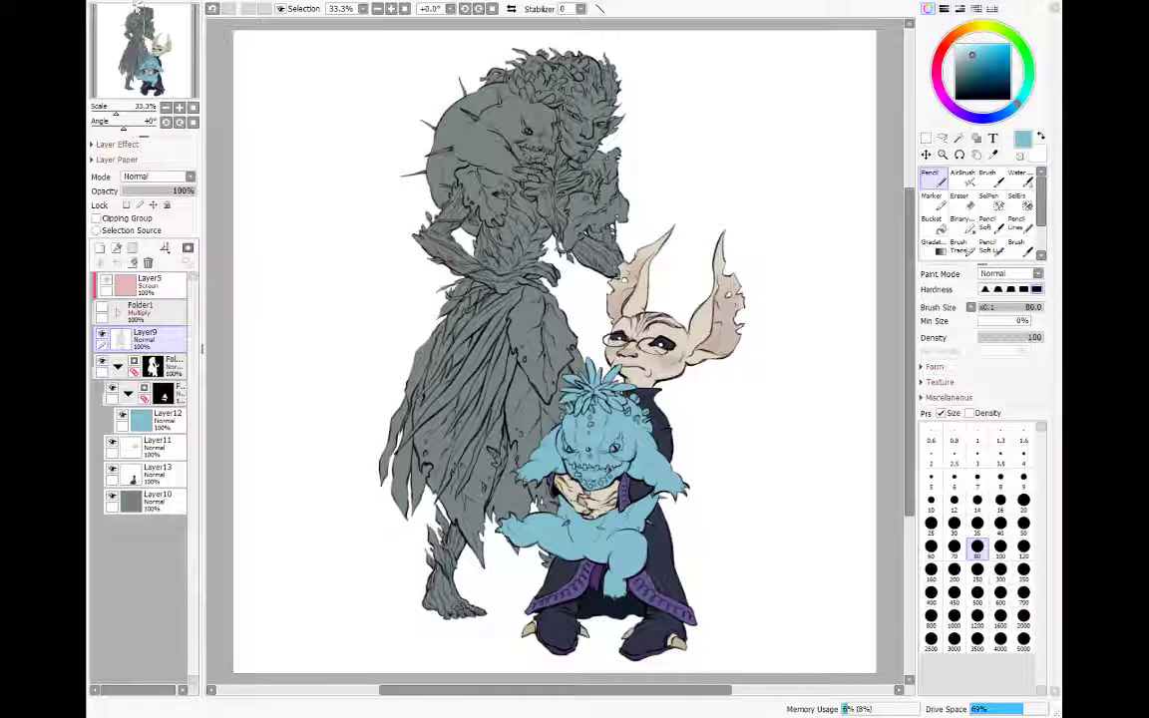
key("ctrl+v")
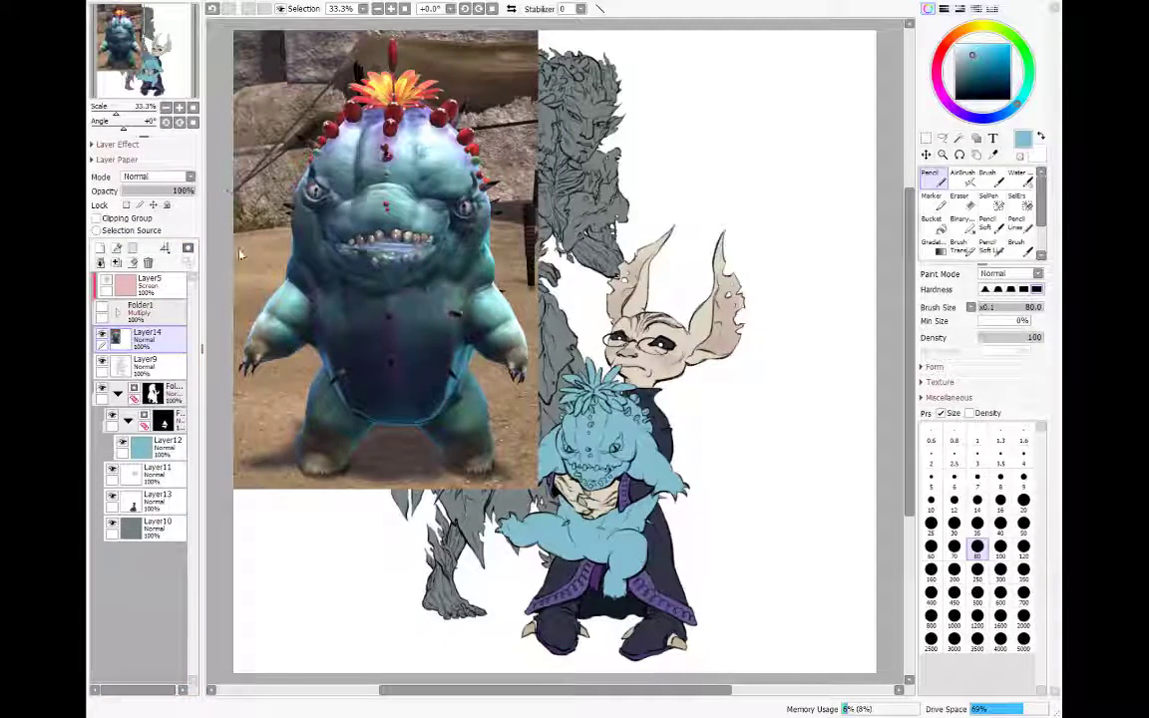
key("ctrl+t")
left_click_drag(524, 461, 408, 294)
left_click_drag(365, 219, 437, 423)
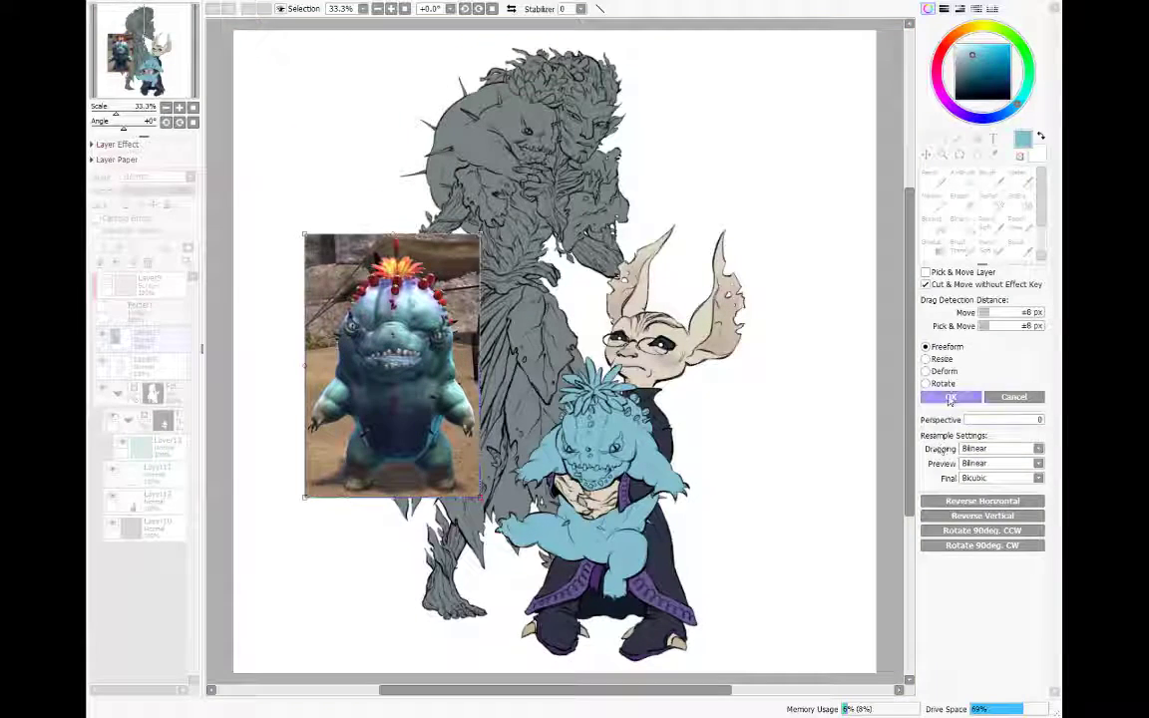
key("Return")
Step: Adjust the hue of the small creature's fill on Layer12 to a slightly bluer tone
left_click(165, 452)
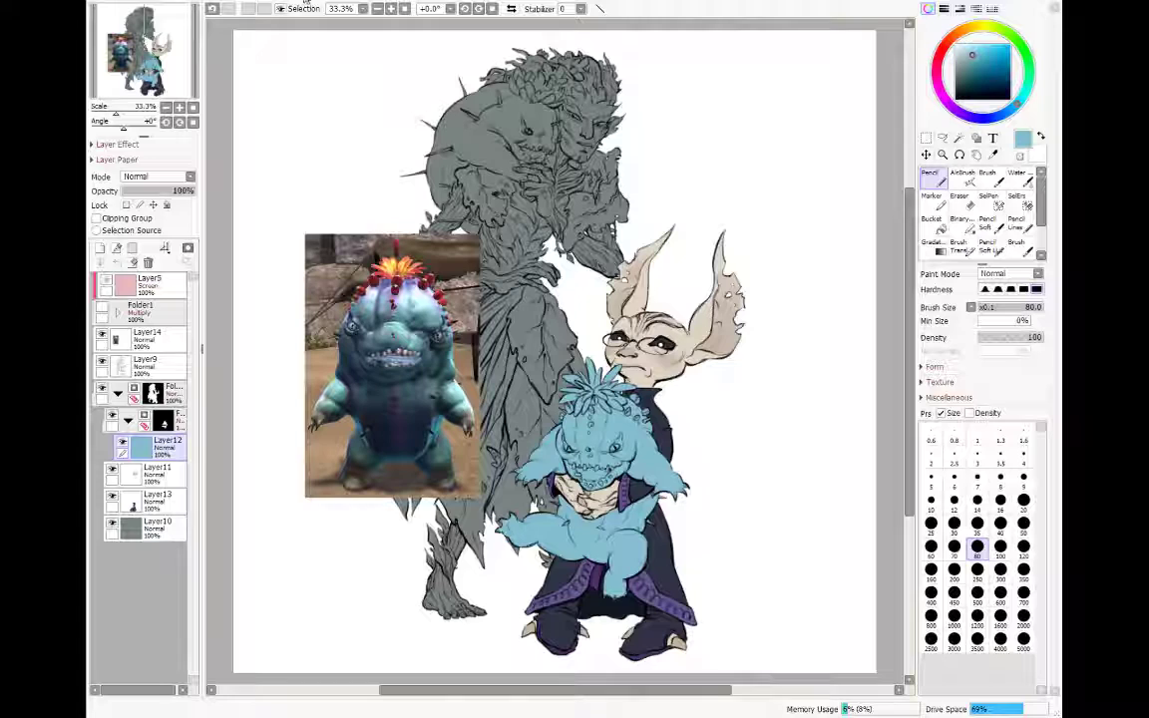
left_click(436, 14)
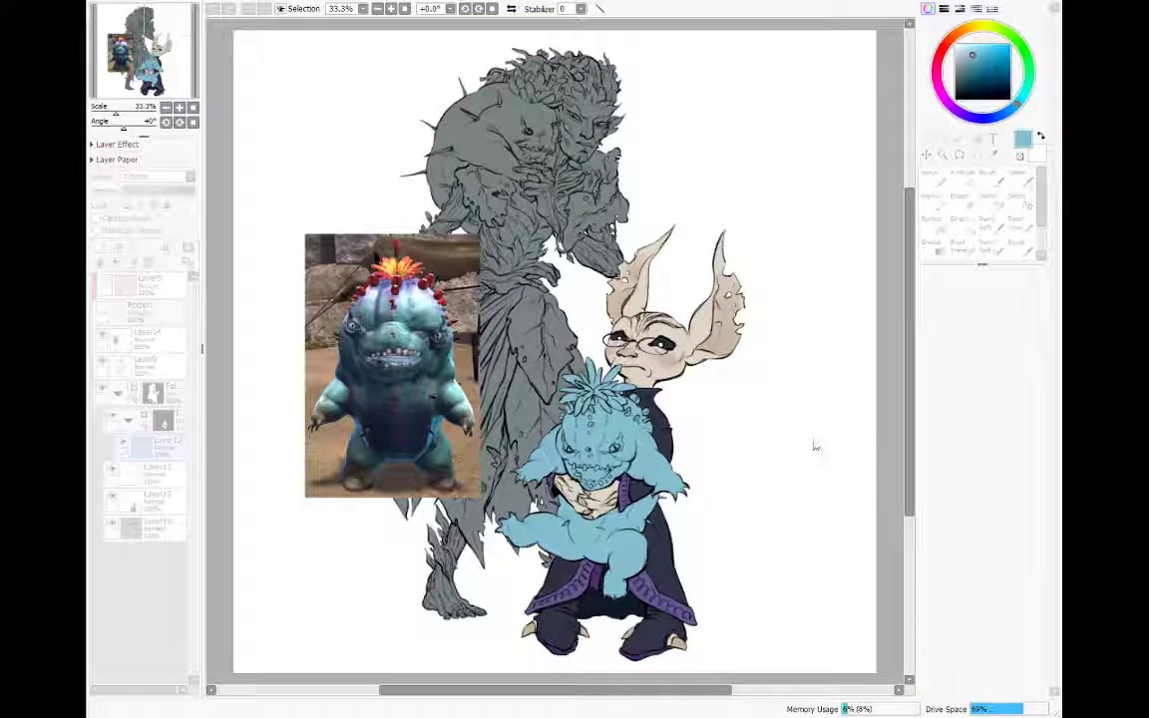
left_click_drag(844, 454, 853, 455)
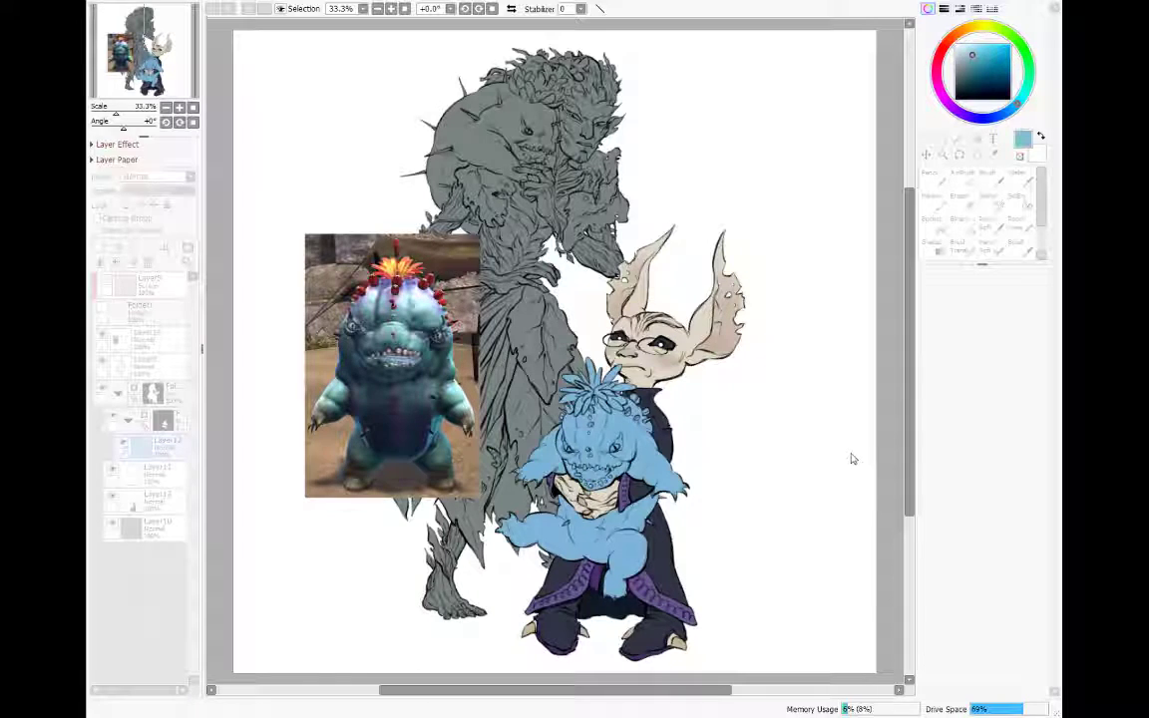
left_click_drag(851, 457, 847, 458)
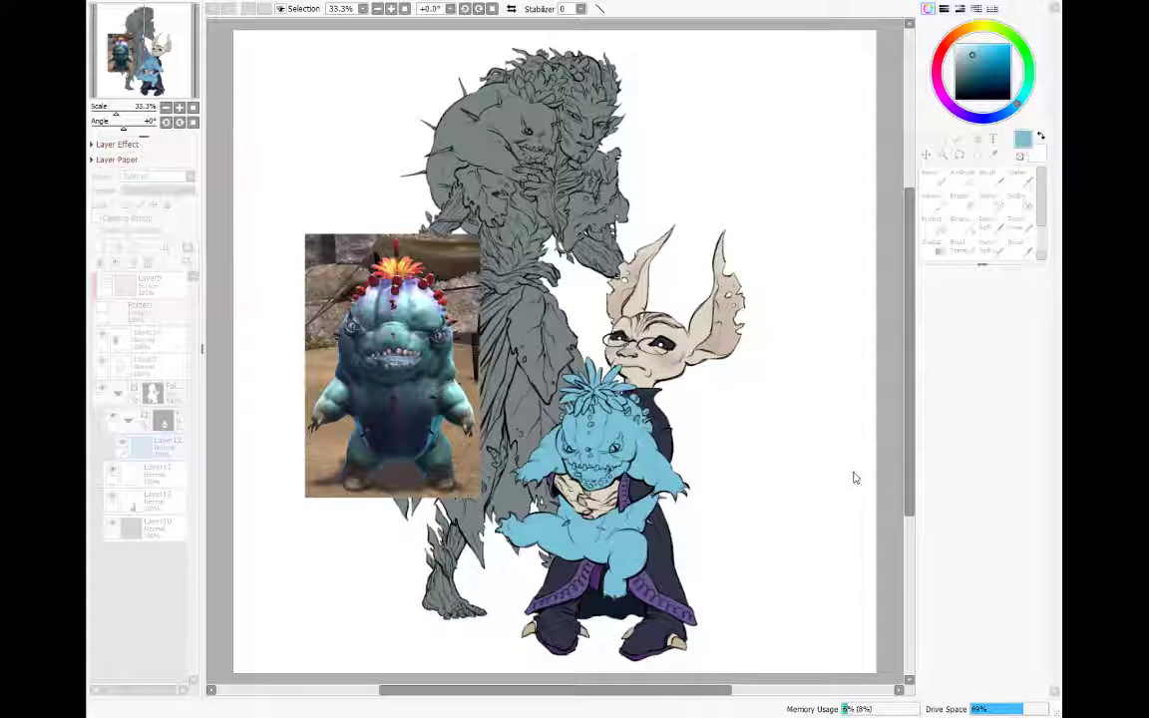
left_click_drag(845, 490, 856, 492)
left_click(884, 532)
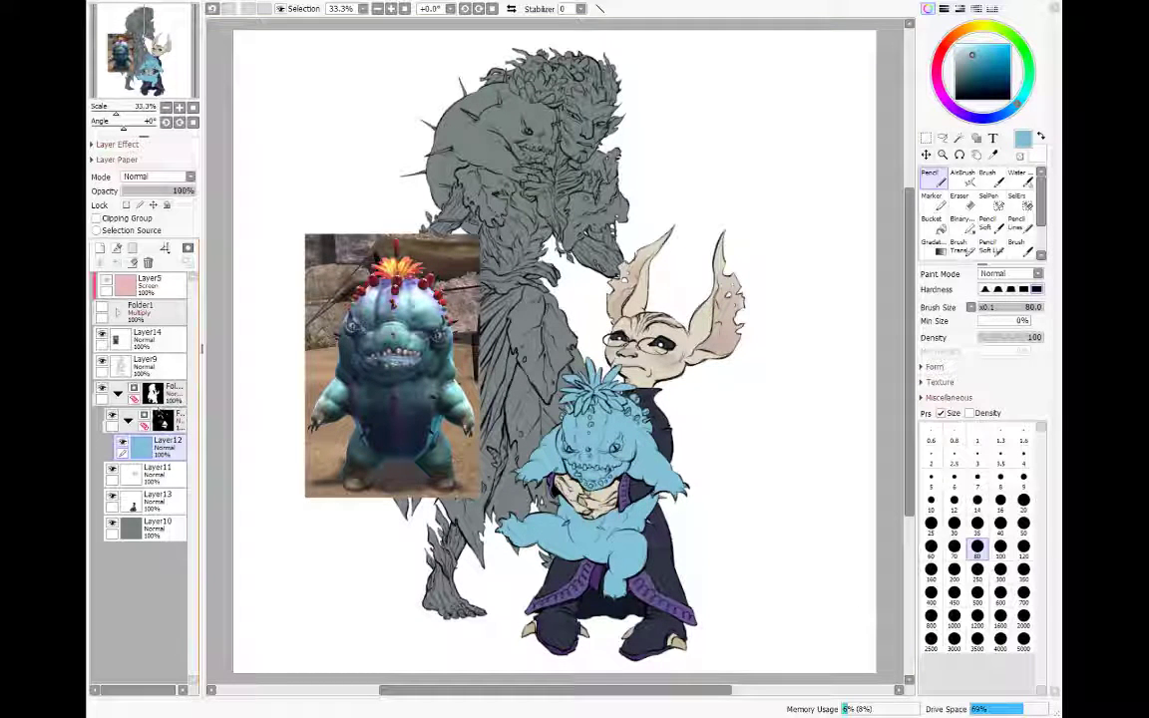
Step: Add an Overlay layer above Layer12 and softly tint the creature's head and mouth in muted pink with the size 50 transparent brush
left_click(99, 248)
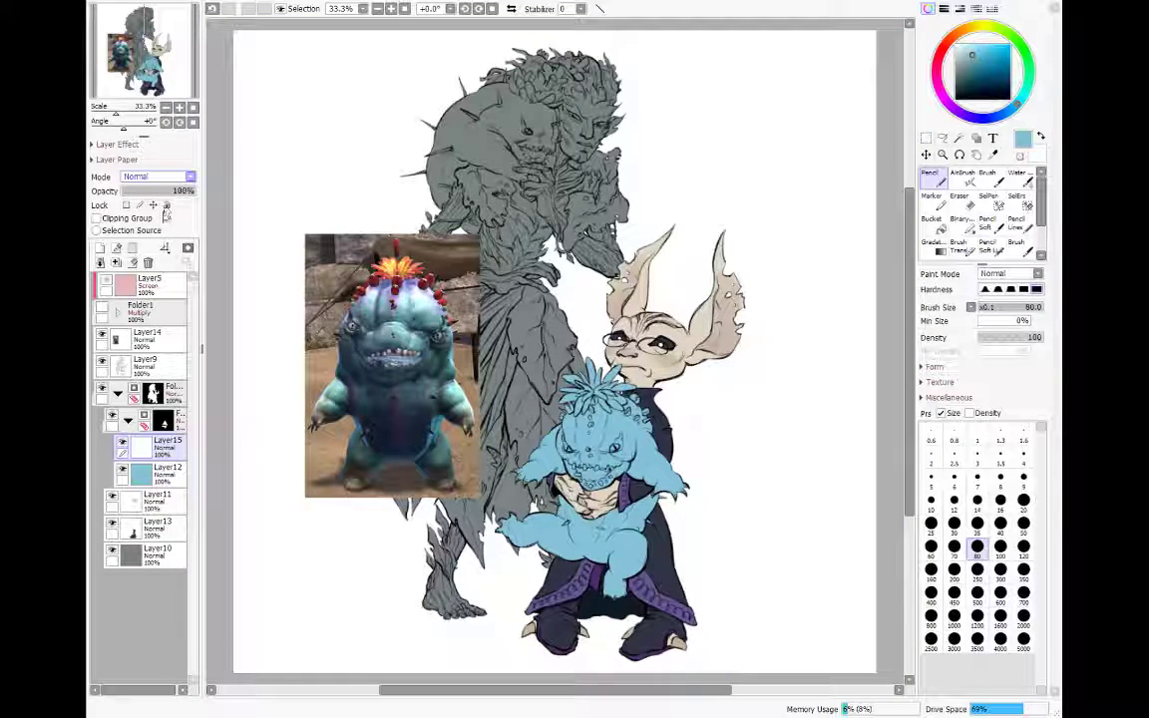
left_click(164, 236)
right_click(625, 433)
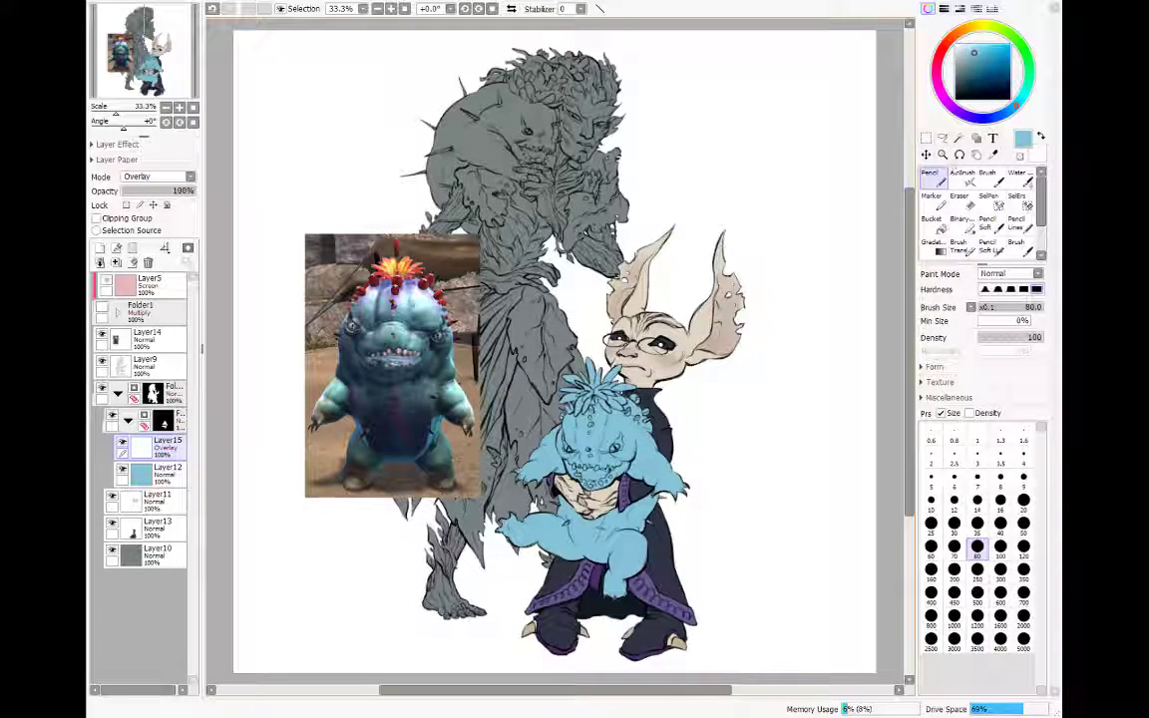
left_click(937, 69)
left_click(978, 52)
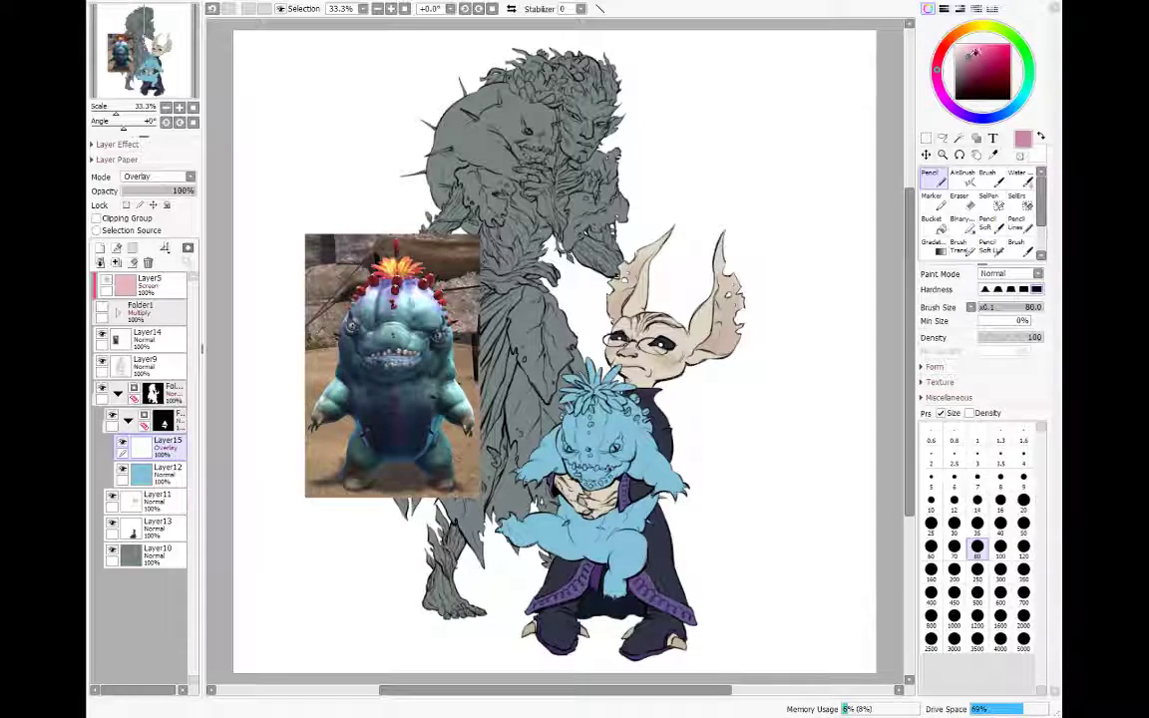
left_click(971, 58)
left_click(960, 246)
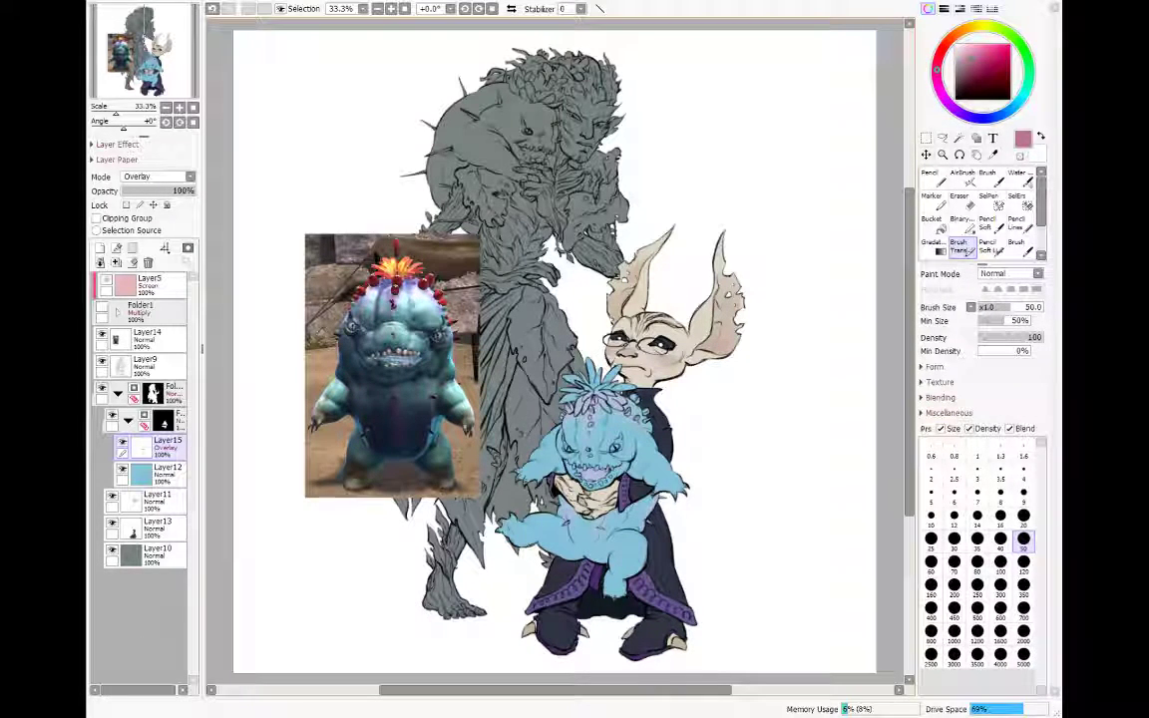
Step: Refine the muted pink tint on the creature's head and mouth, alternating the size 35 eraser with the size 50 transparent brush
key("e")
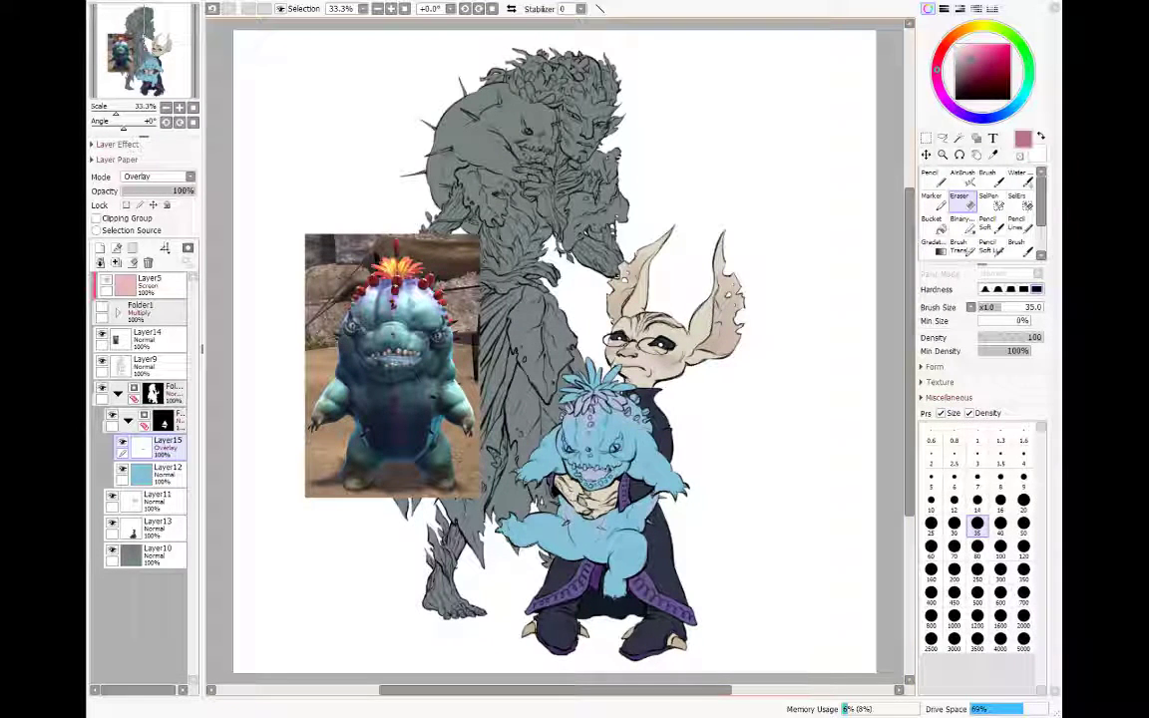
key("b")
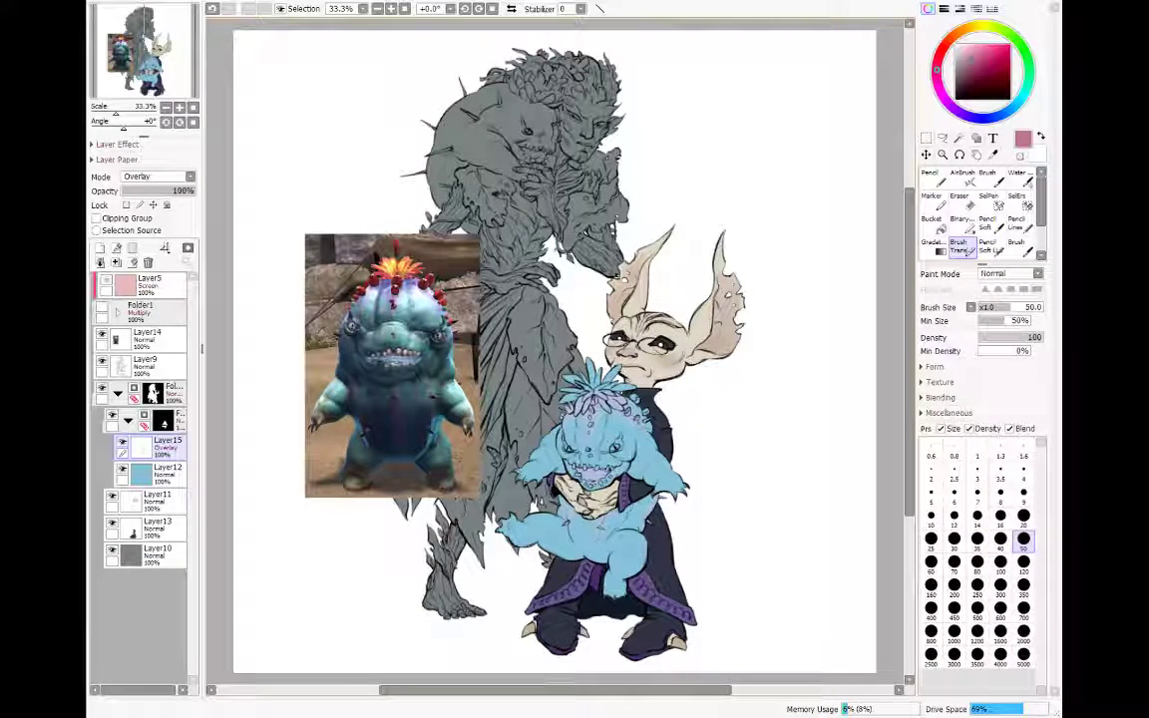
key("e")
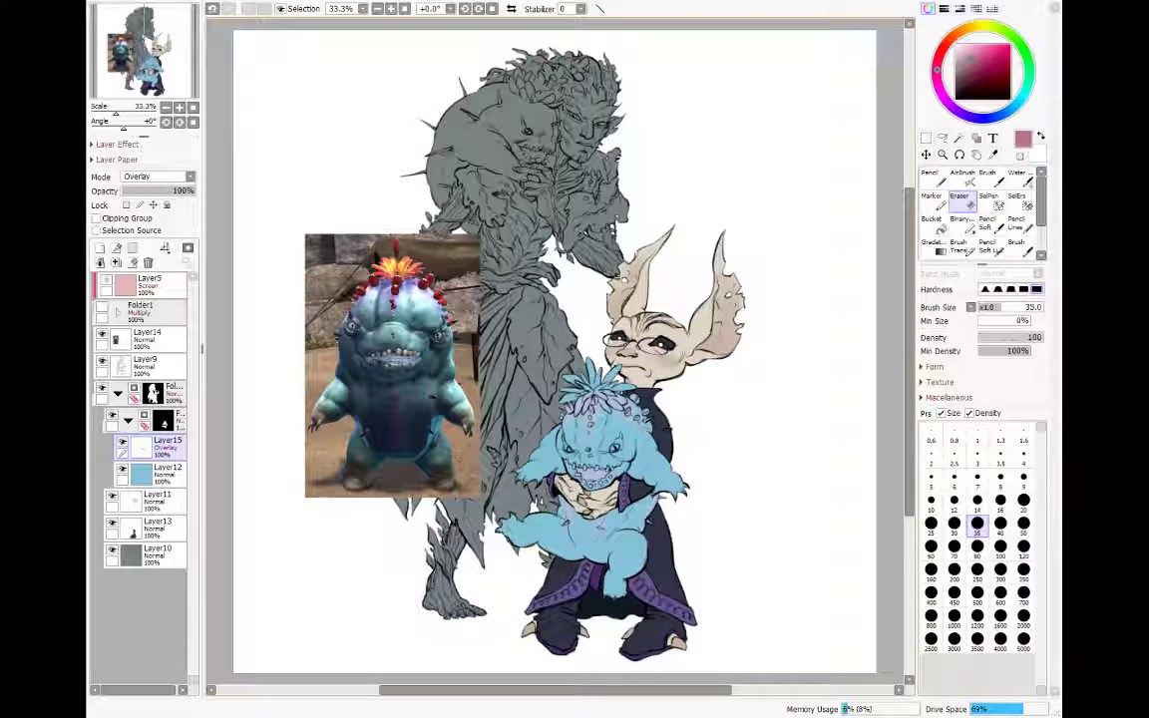
key("b")
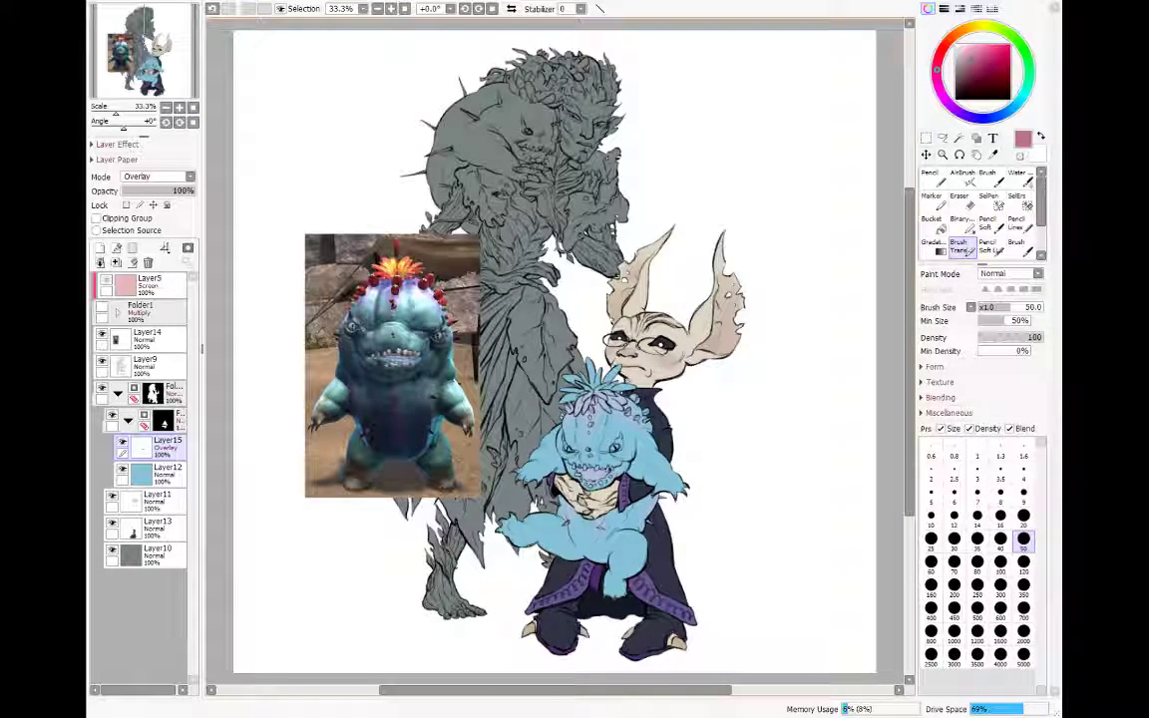
Step: Add a Multiply layer above Layer15 and paint muted pink markings on the creature's crest base and belly, using brush size 35
left_click(99, 248)
left_click(134, 186)
left_click_drag(592, 392, 592, 413)
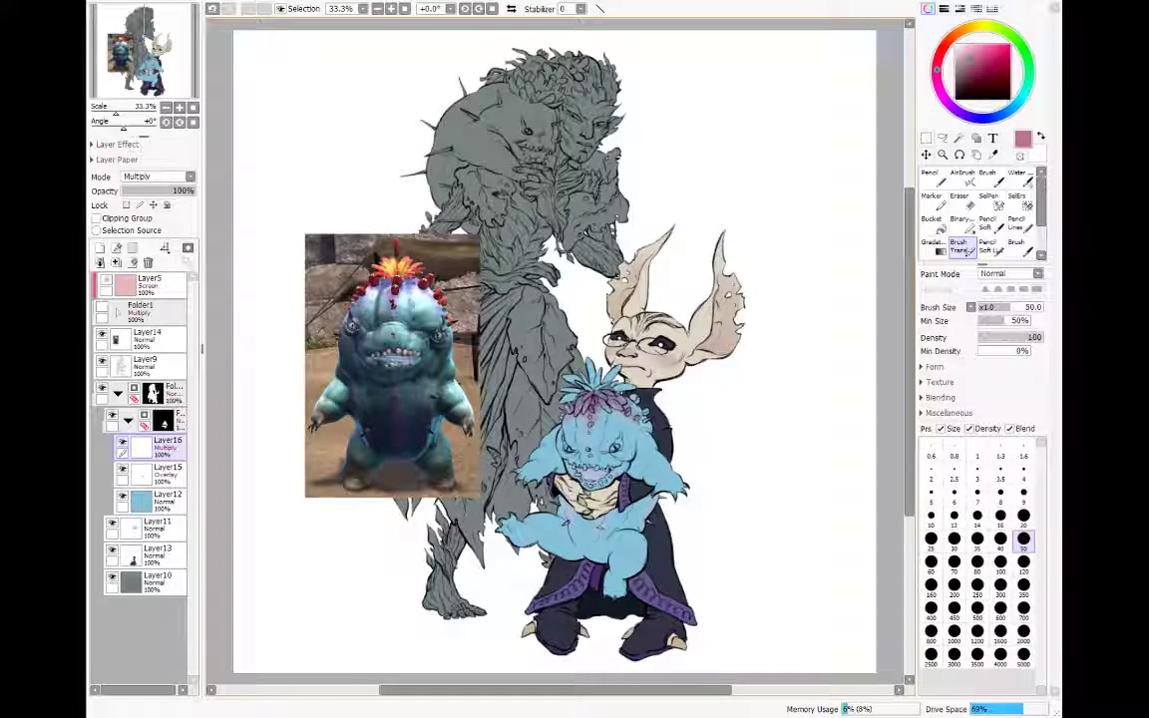
left_click(977, 539)
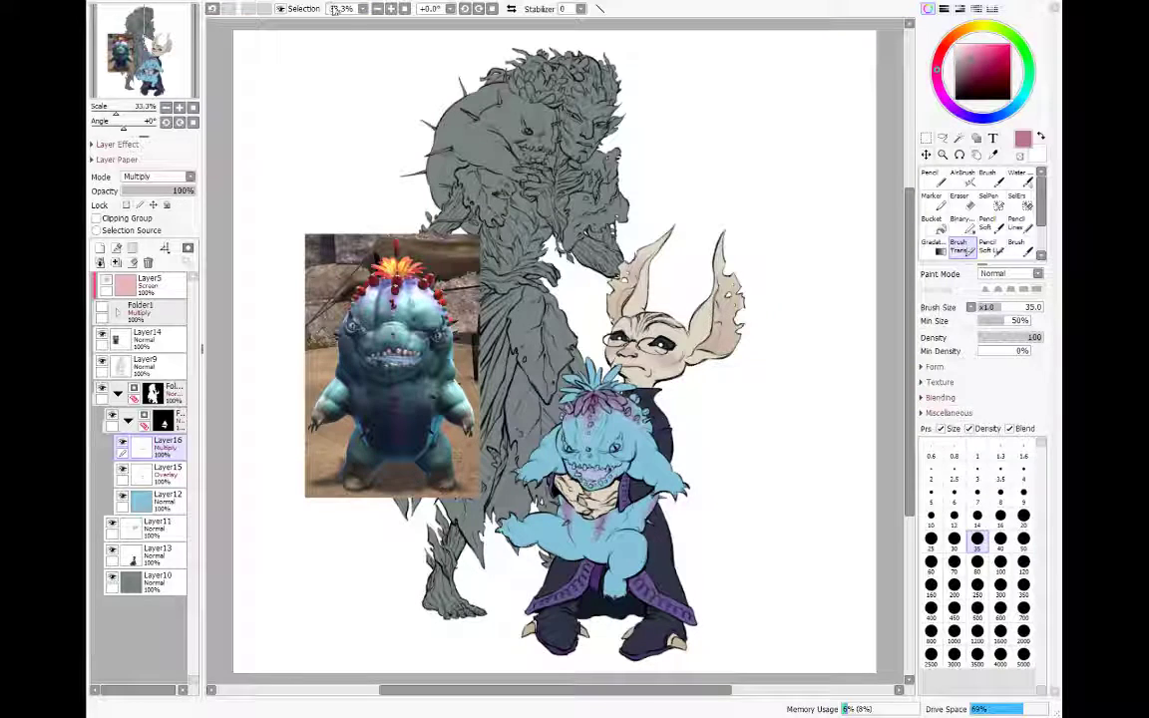
Step: Shift the hue of the Multiply layer's markings to purple and soften them with the size 250 Water tool
left_click(371, 6)
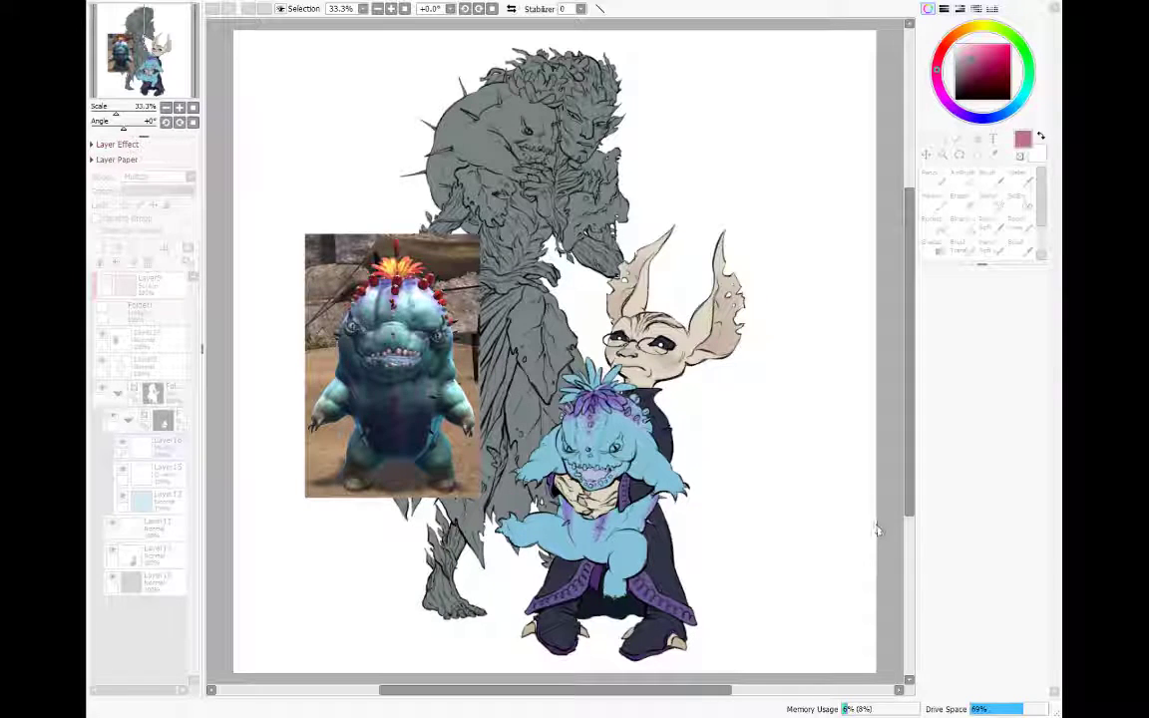
key("Return")
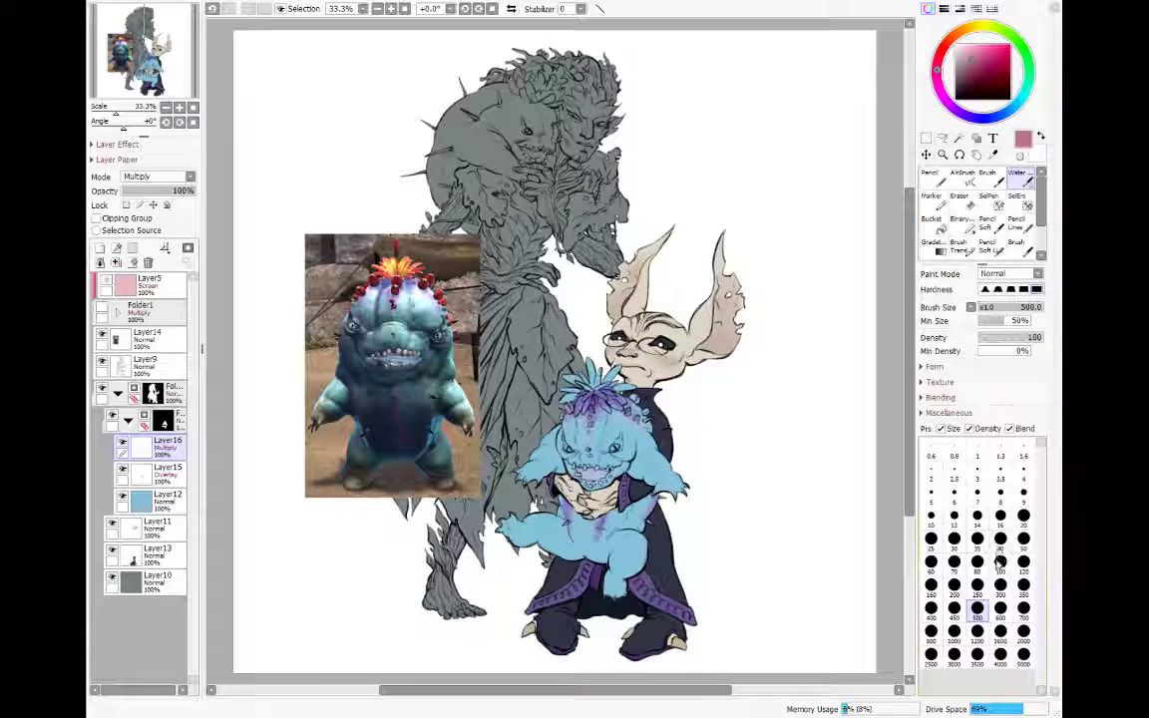
left_click(976, 588)
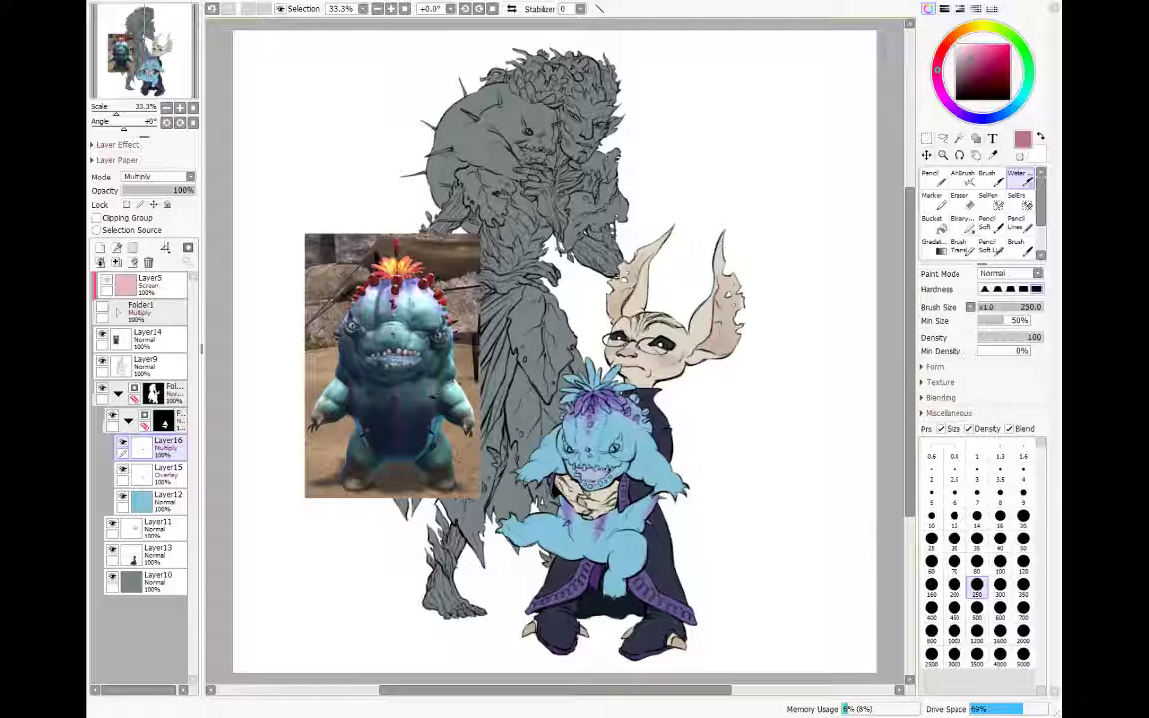
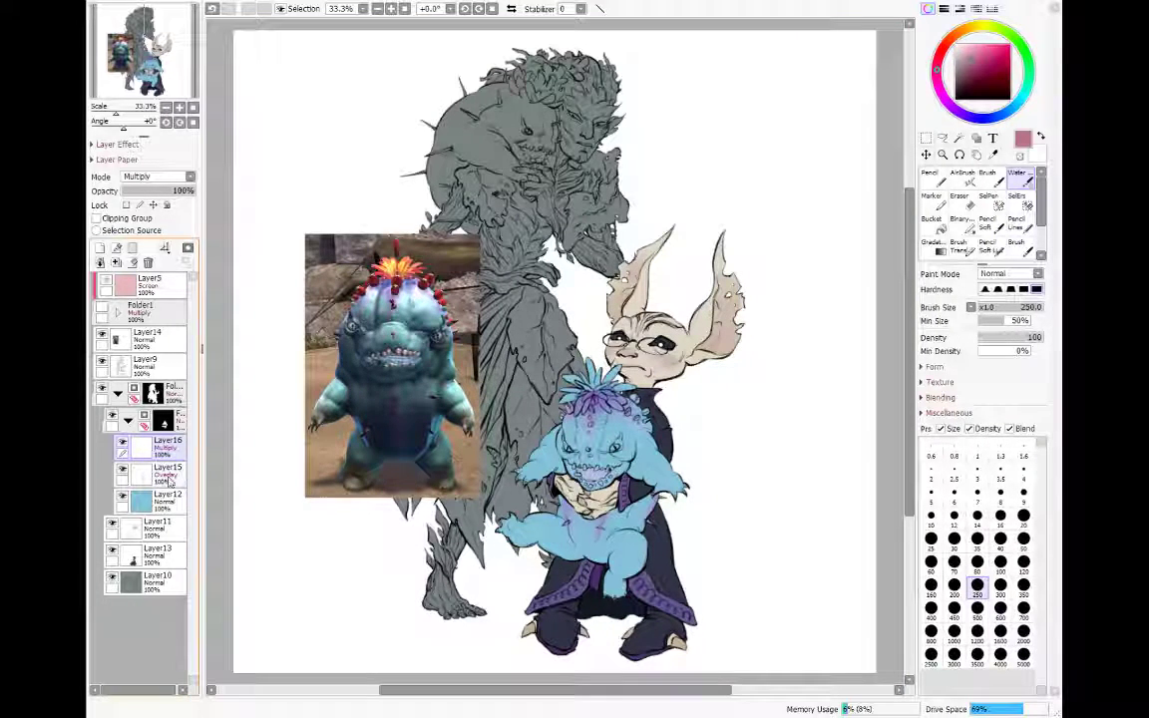
Step: Add an Overlay layer directly above Layer12 and prepare the Gradation tool with a dark blue
left_click(165, 504)
left_click(100, 248)
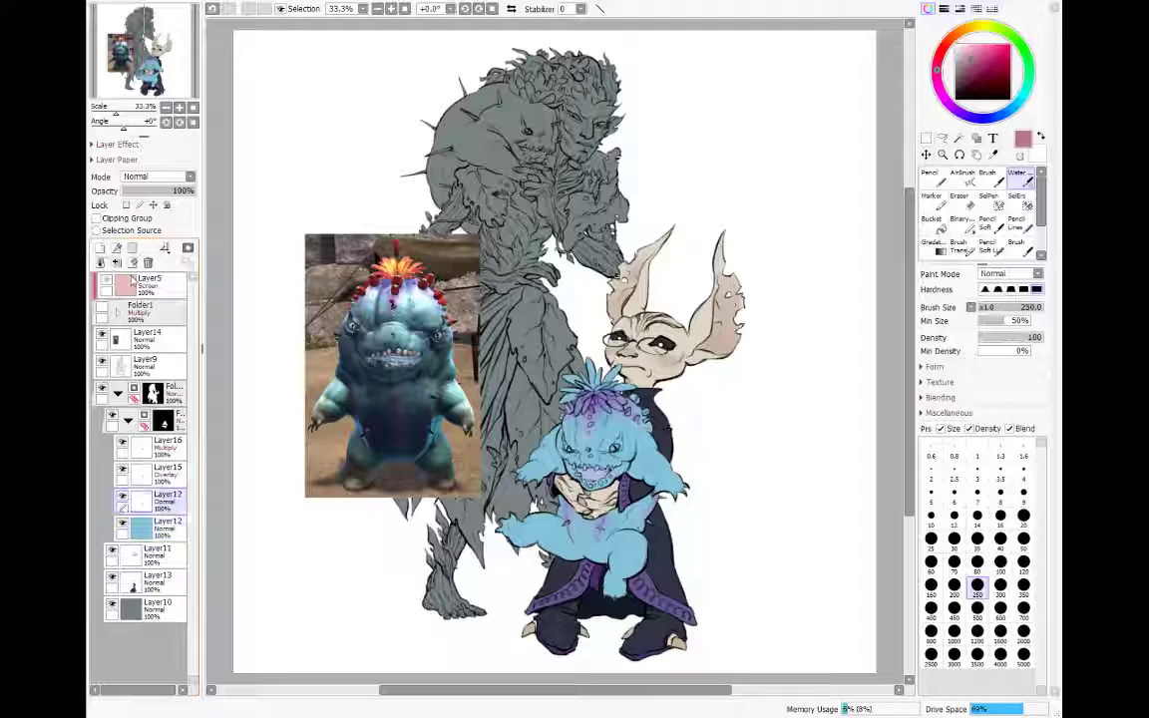
left_click(156, 177)
left_click(152, 233)
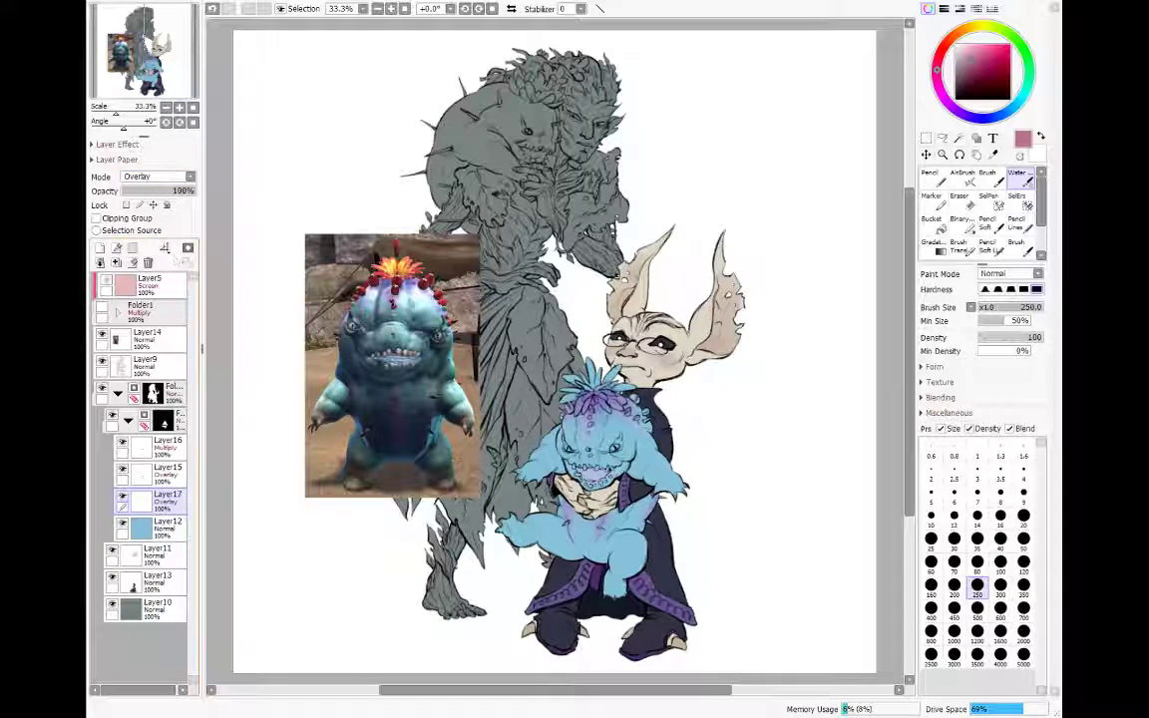
left_click(966, 81)
left_click(933, 246)
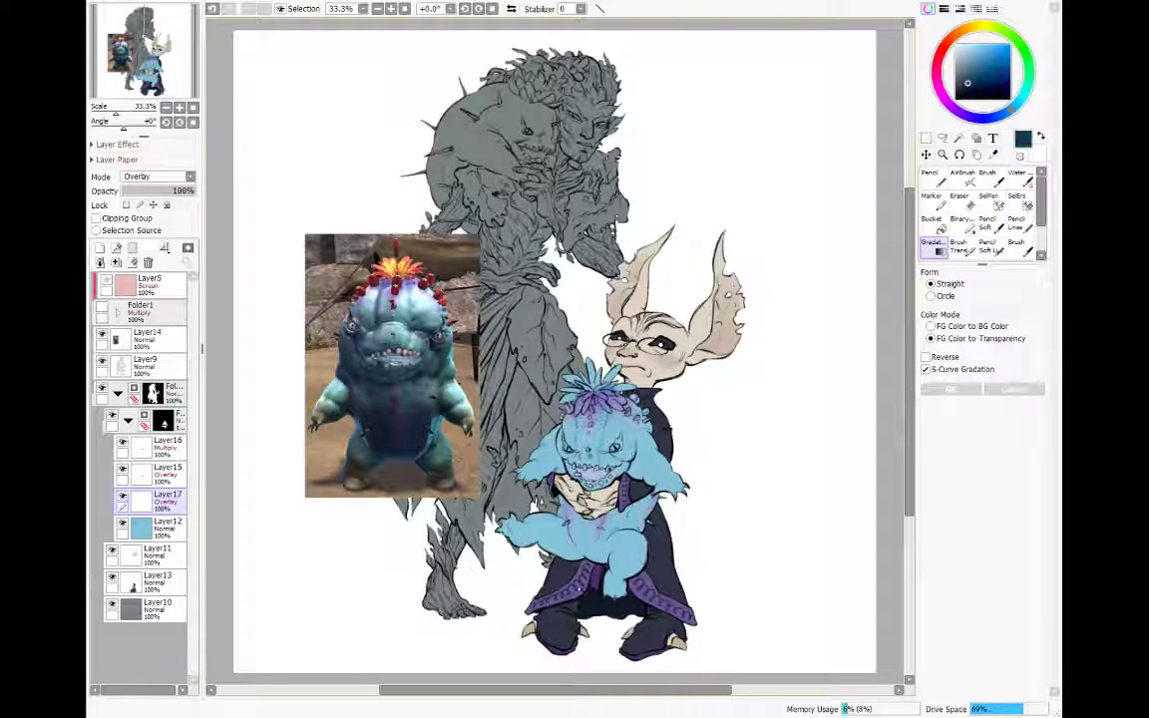
Step: Apply a circular dark blue-to-transparent gradient over the creature's lower body and set the Overlay layer's opacity to 55%
left_click_drag(597, 384, 612, 508)
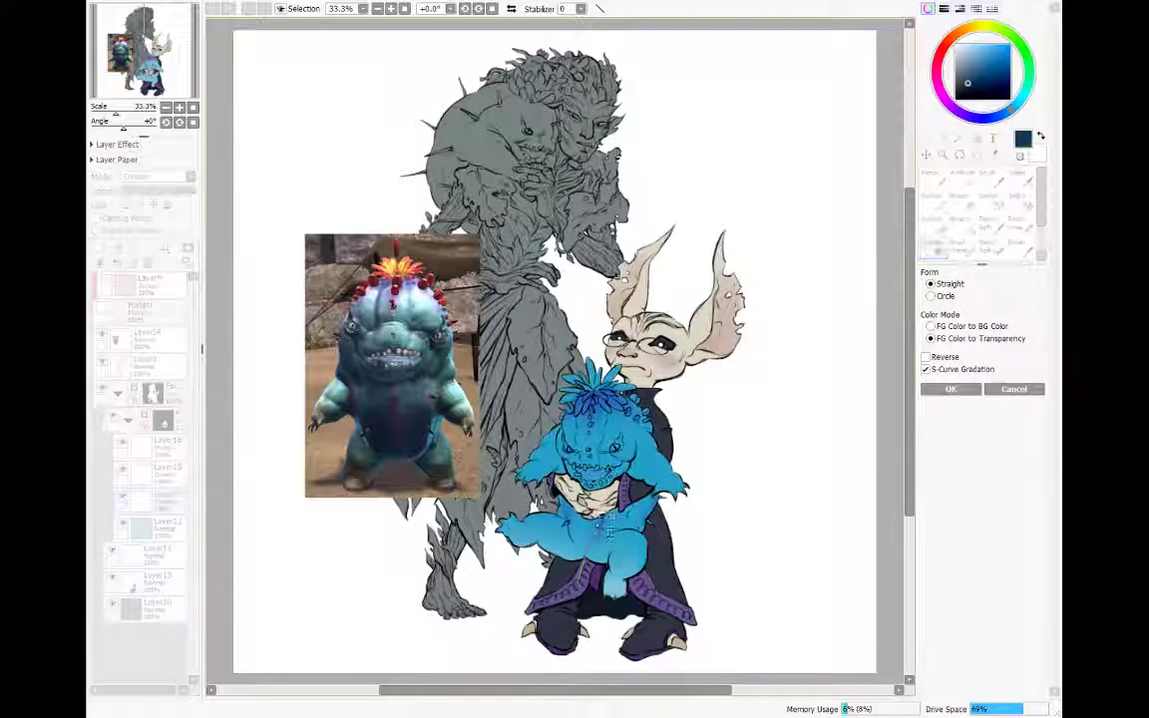
left_click(950, 389)
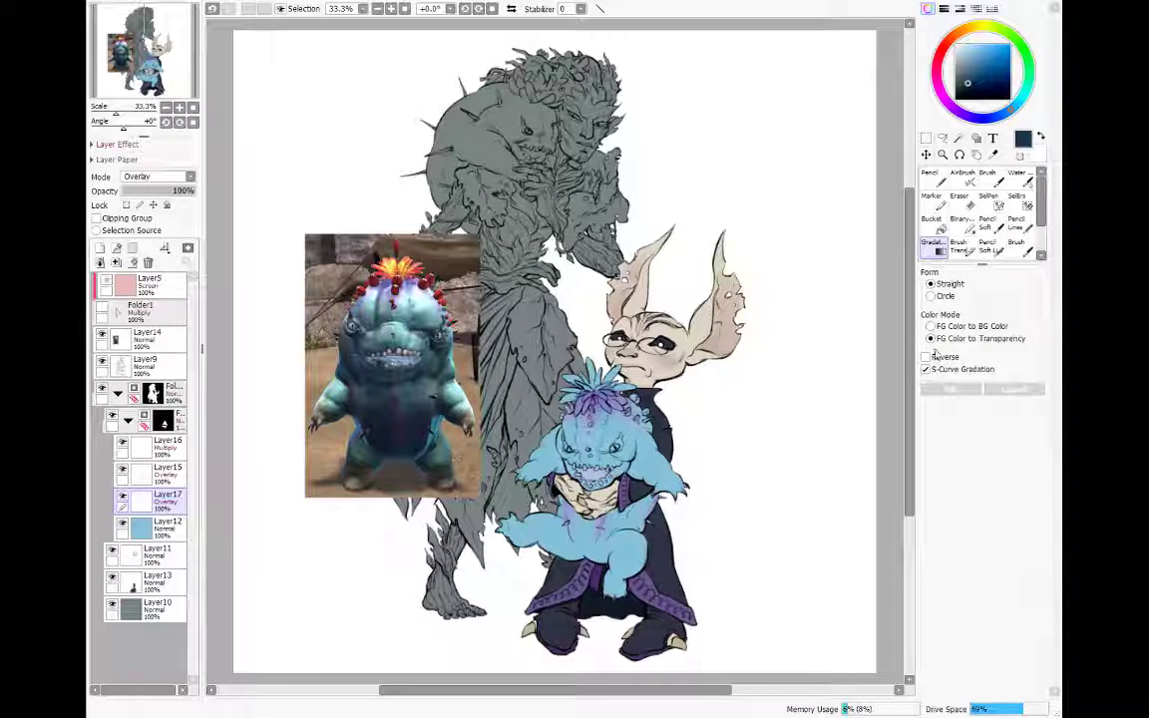
left_click(930, 296)
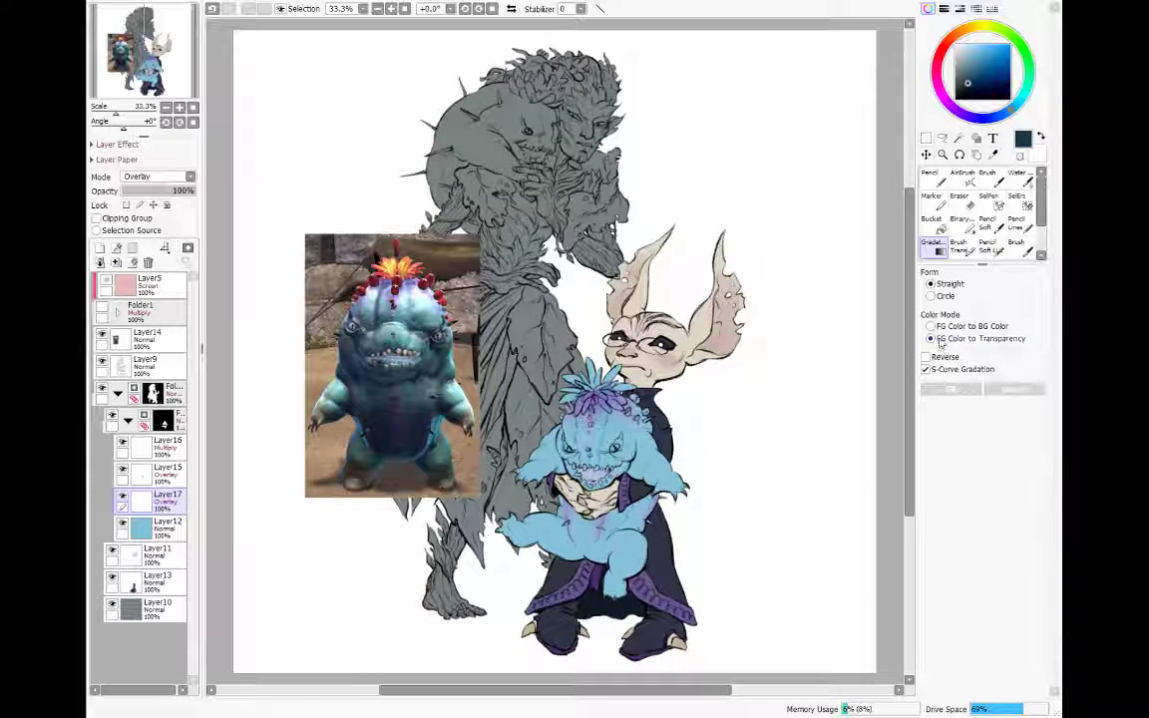
left_click_drag(598, 438, 573, 589)
left_click(947, 390)
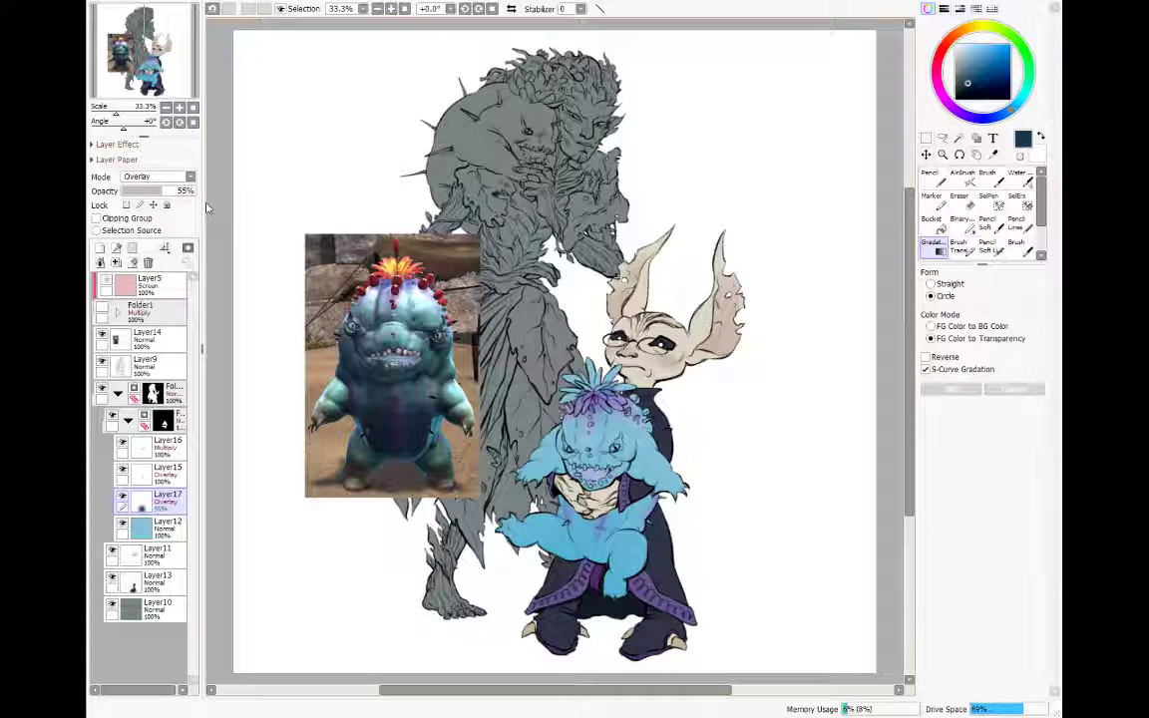
left_click(943, 138)
mouse_move(706, 379)
left_mouse_down()
mouse_move(726, 414)
mouse_move(690, 508)
mouse_move(601, 445)
left_mouse_up()
mouse_move(666, 496)
left_mouse_down()
mouse_move(555, 498)
mouse_move(698, 374)
left_mouse_up()
key("ctrl+d")
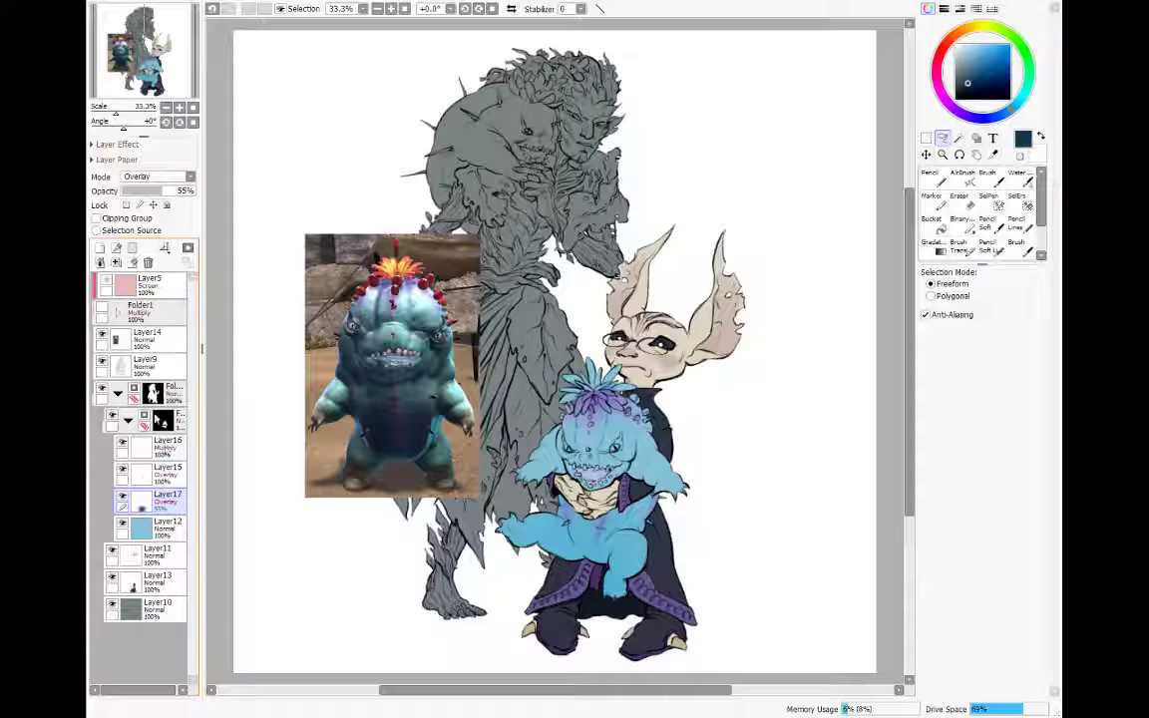
Step: Merge the Overlay layers Layer17 and Layer15 down into Layer12
left_click(117, 262)
left_click(169, 473)
left_click(117, 263)
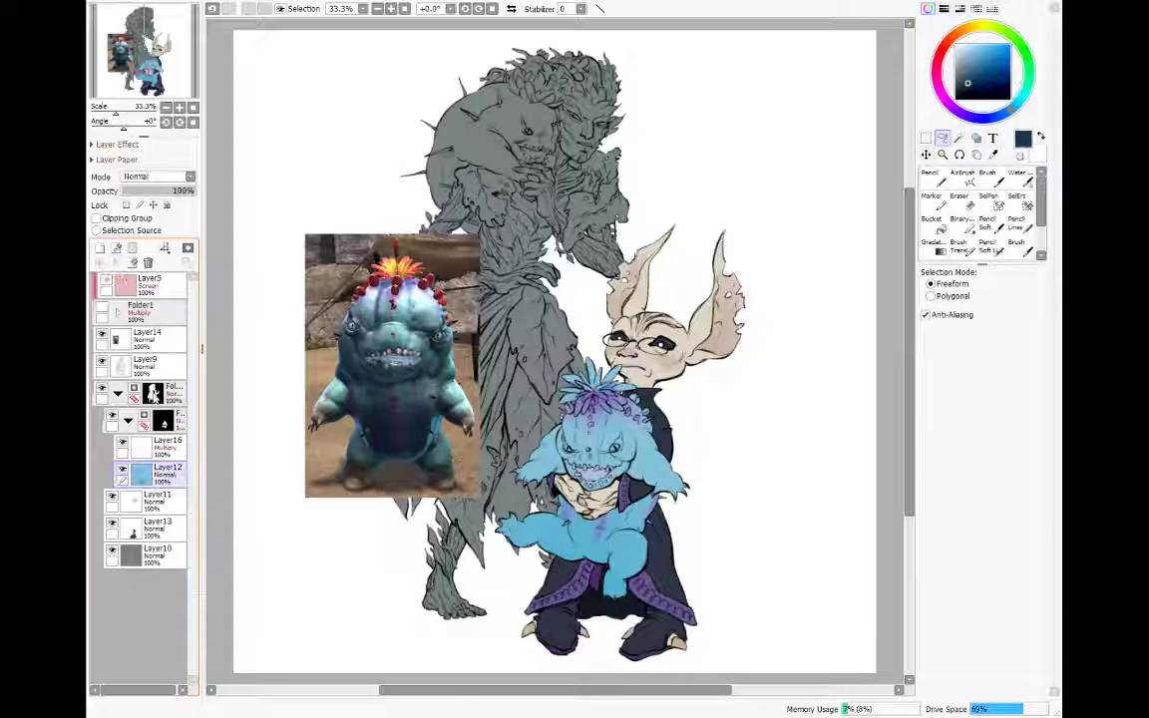
Step: Set Layer16 to Normal mode and paint the small creature's teeth pale cream with the size 50 Pencil
left_click(163, 447)
left_click(155, 178)
left_click(163, 191)
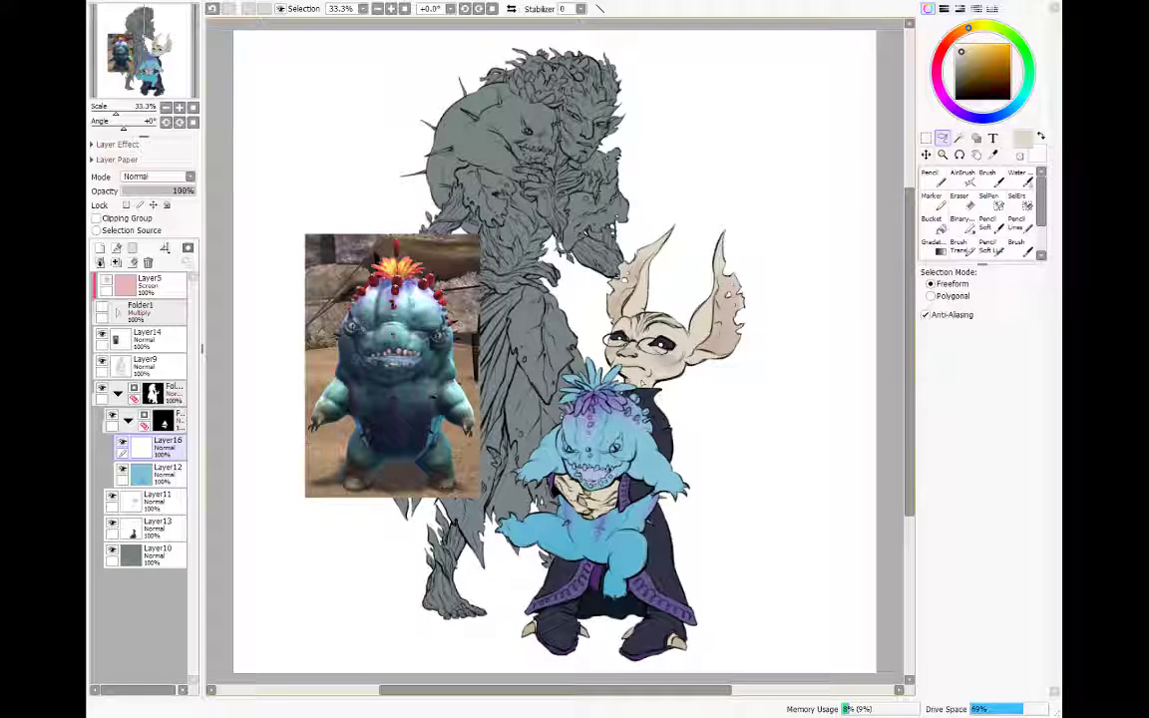
key("n")
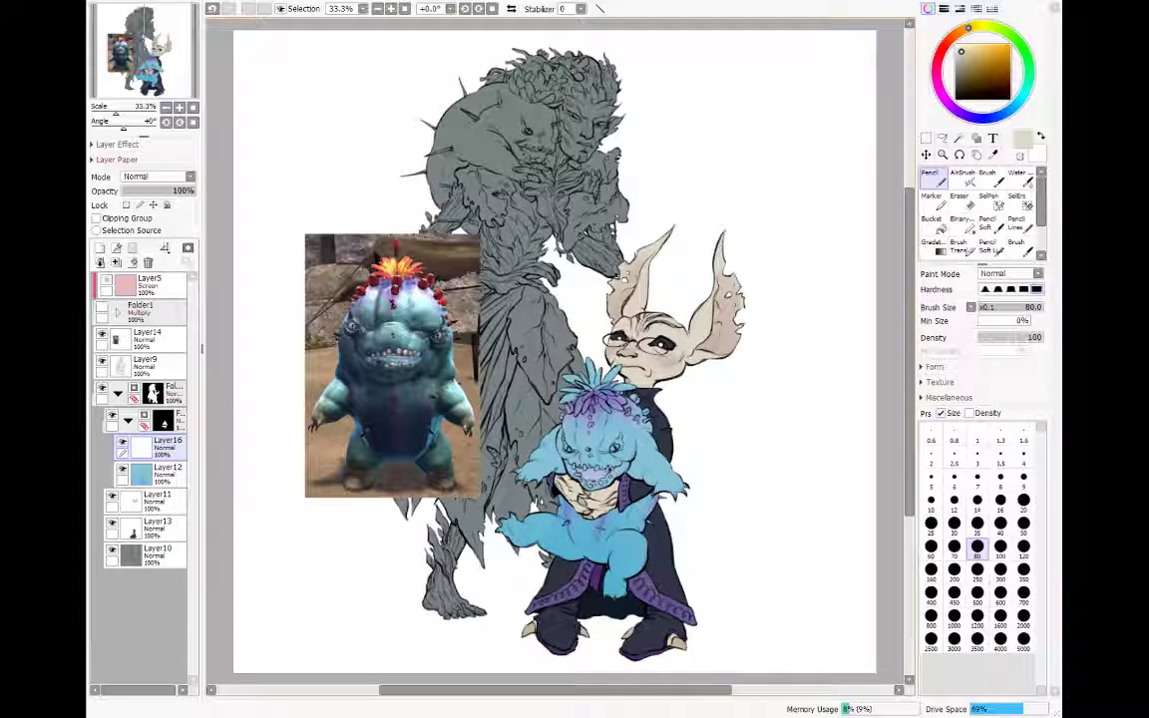
left_click(1023, 522)
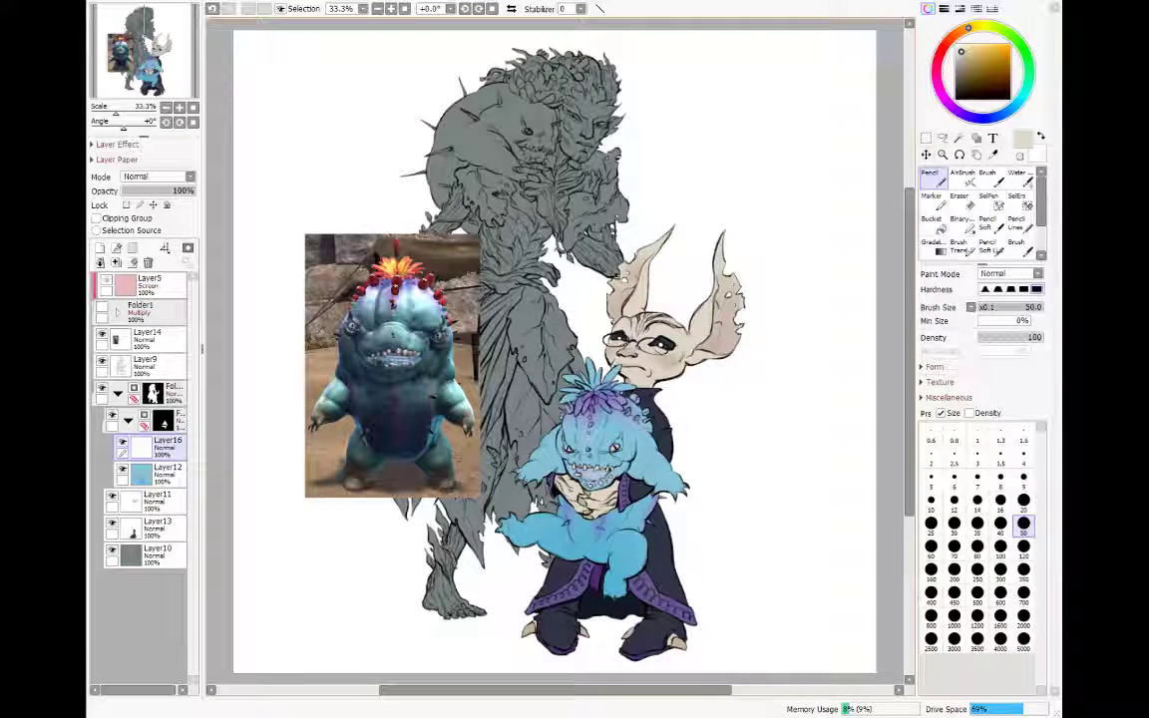
Step: Add a Multiply layer above Layer12, shade the small creature's head in light blue, and merge the layer down into Layer12
left_click(149, 469)
left_click(104, 260)
left_click(155, 176)
left_click(157, 212)
right_click(589, 427)
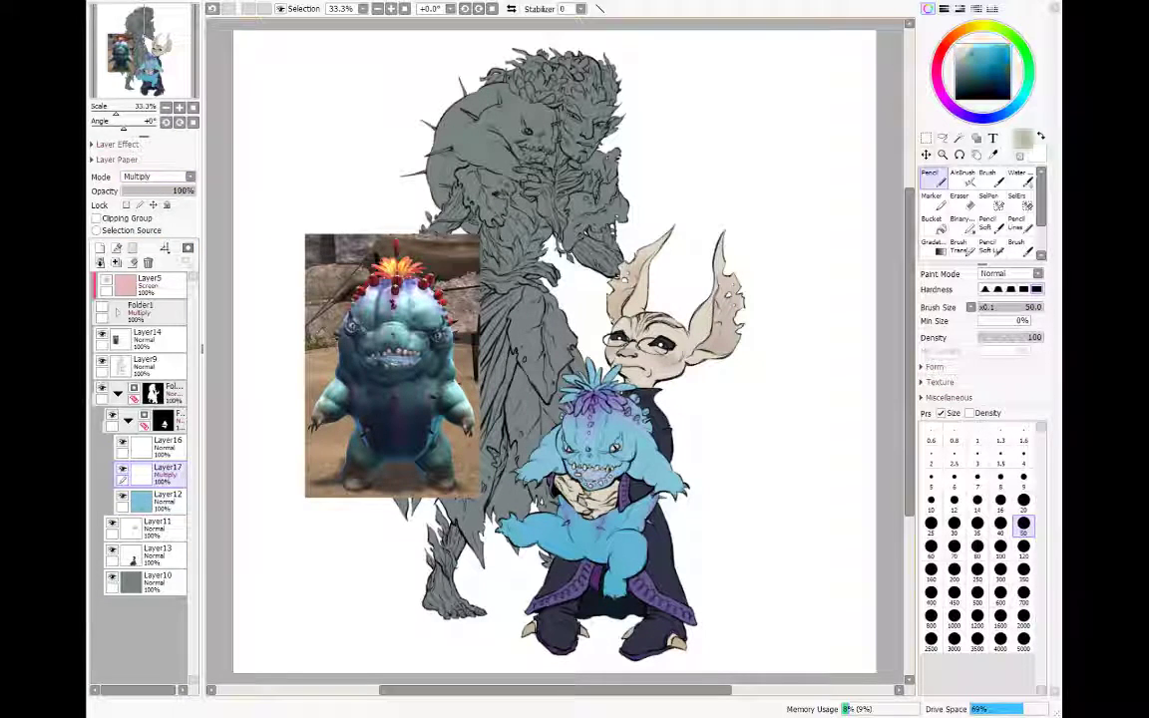
right_click(589, 427)
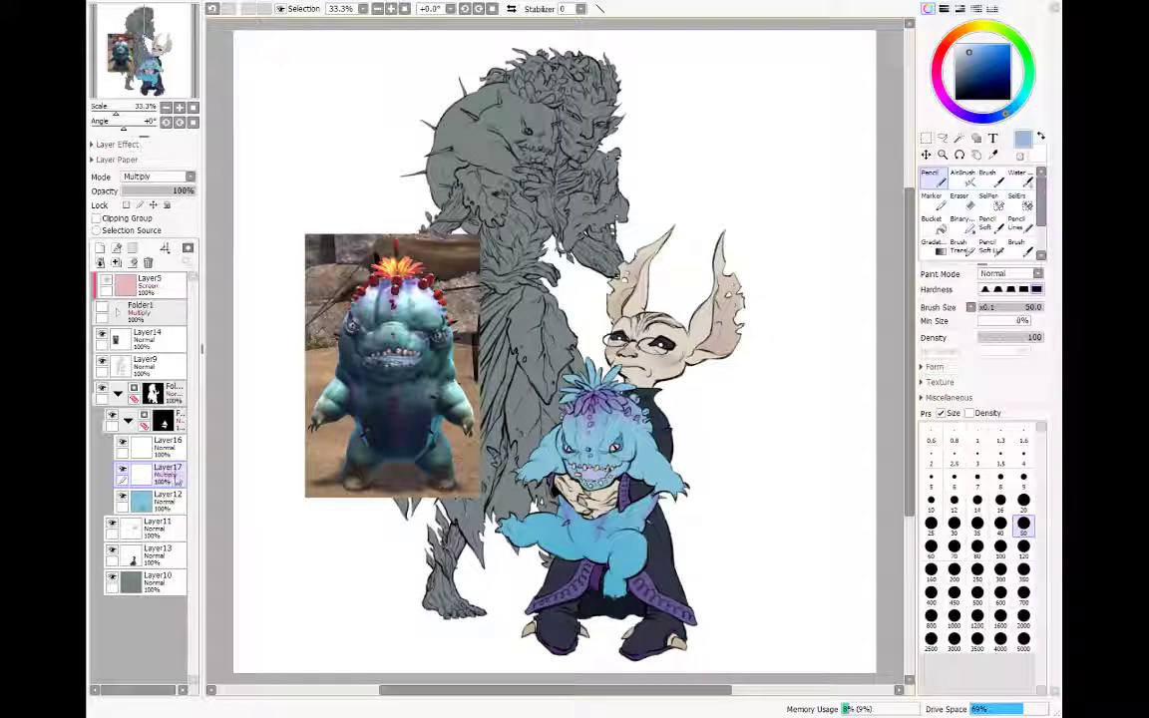
left_click(115, 263)
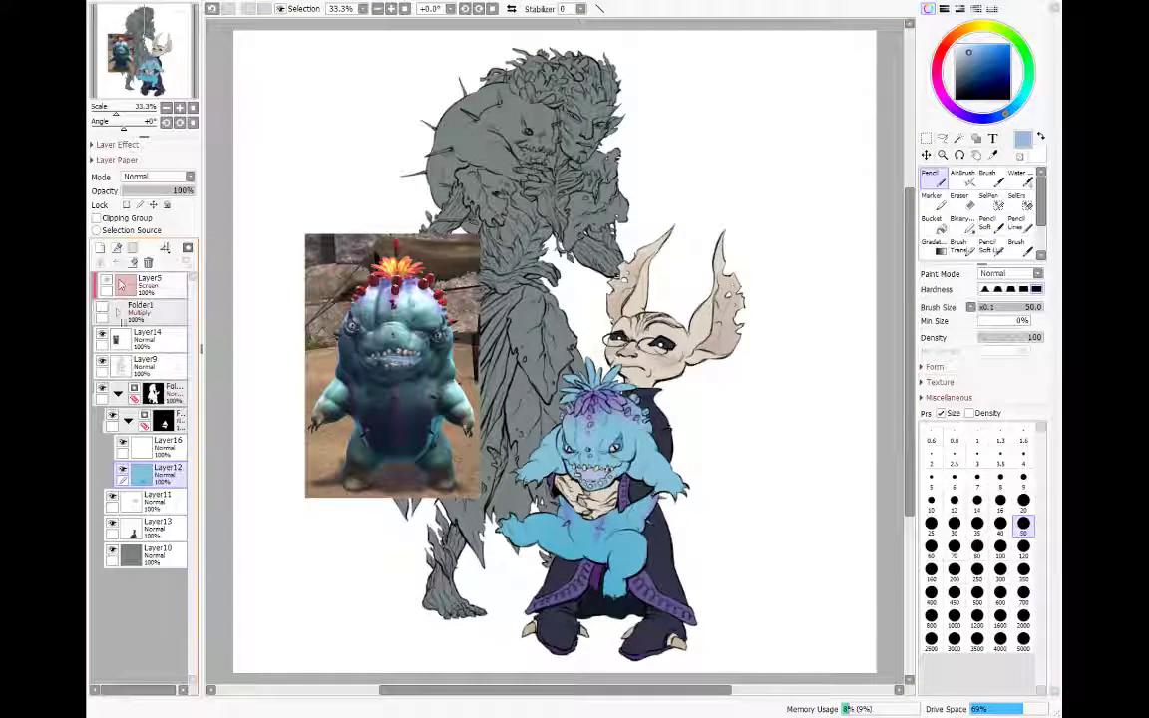
Step: Paint the berry-like bumps around the small creature's head red on Layer16
left_click(155, 445)
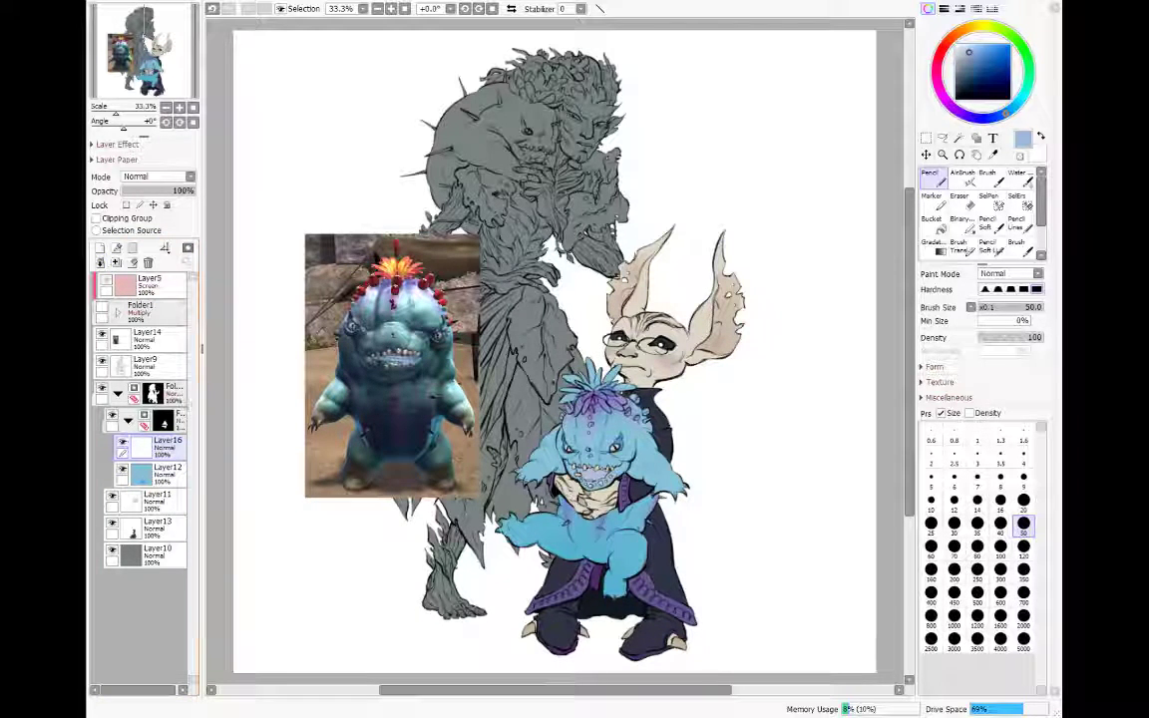
left_click(950, 41)
mouse_move(950, 41)
left_mouse_down()
mouse_move(938, 57)
mouse_move(994, 47)
left_mouse_up()
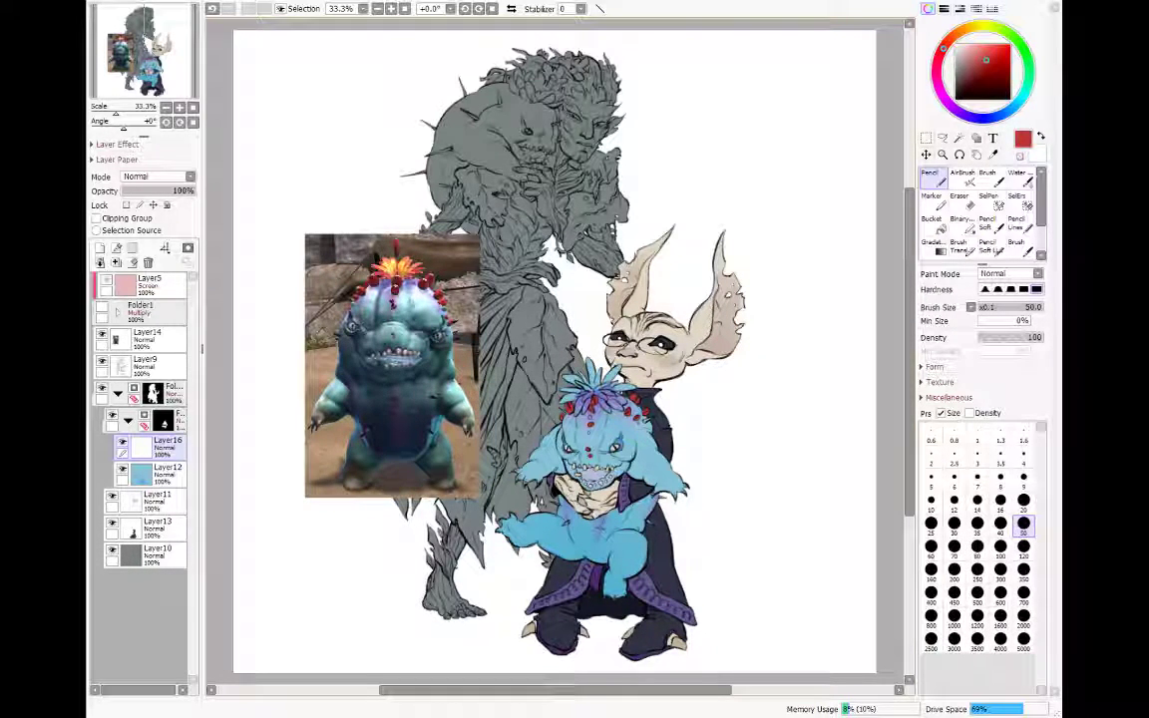
Step: Choose a dark olive green and paint the small marks on the creature's belly on Layer16
left_click(1001, 29)
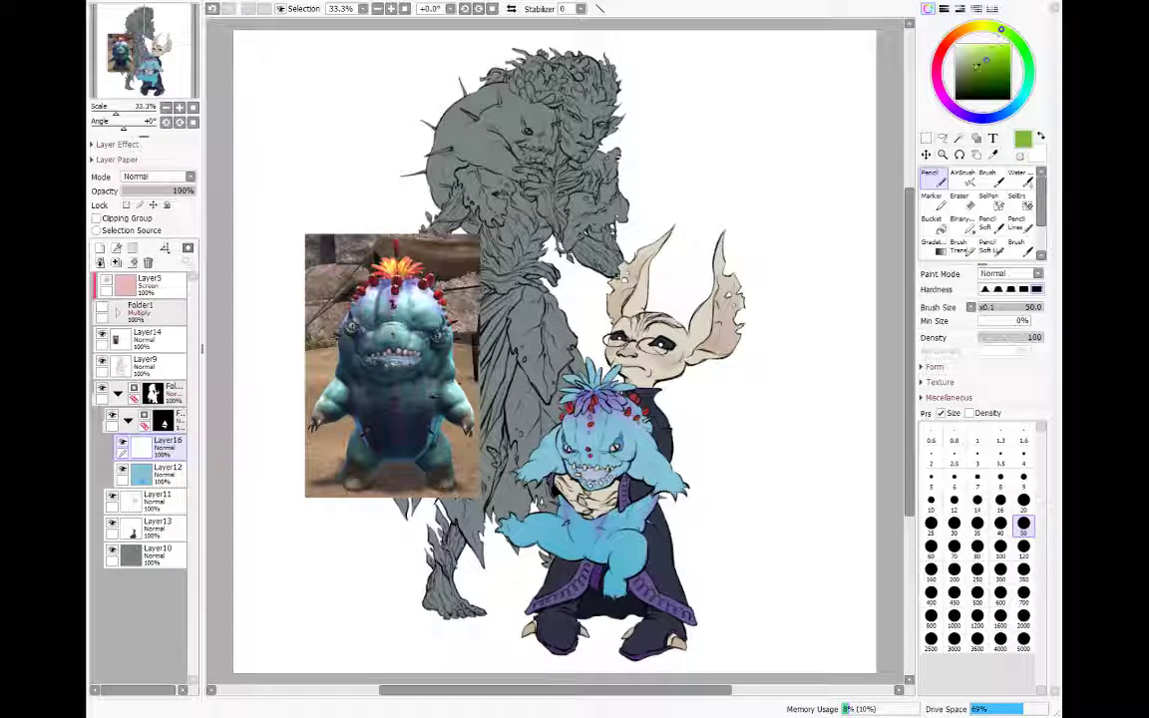
left_click(991, 27)
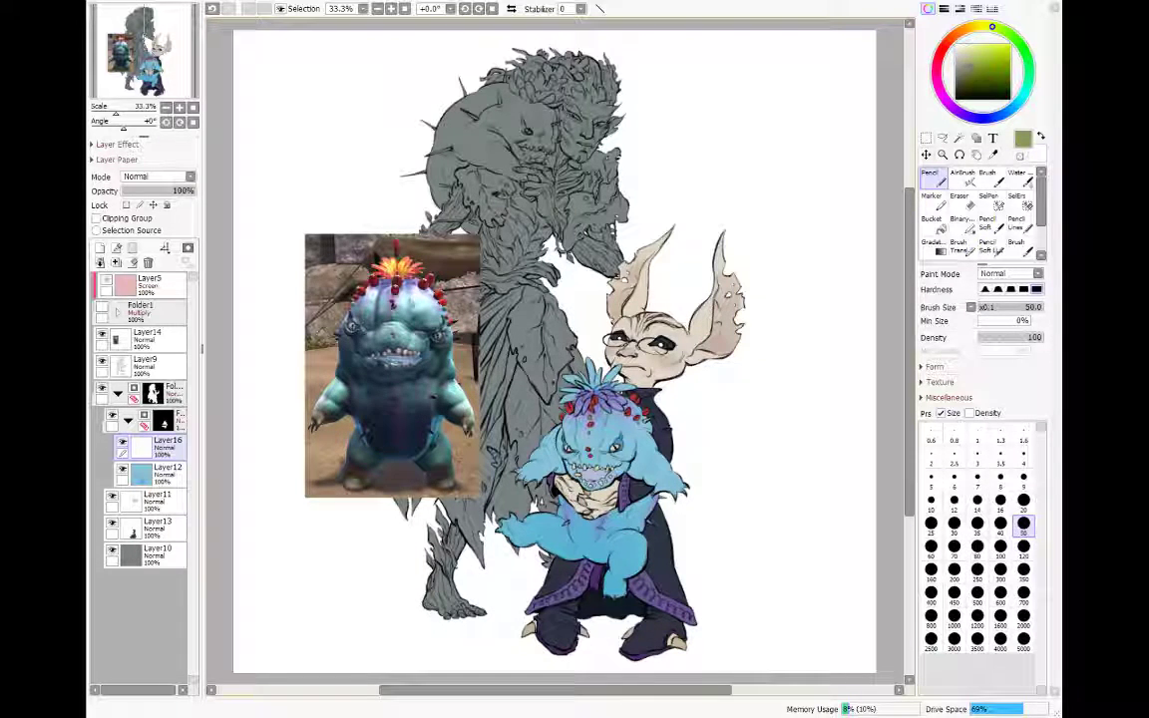
left_click(968, 79)
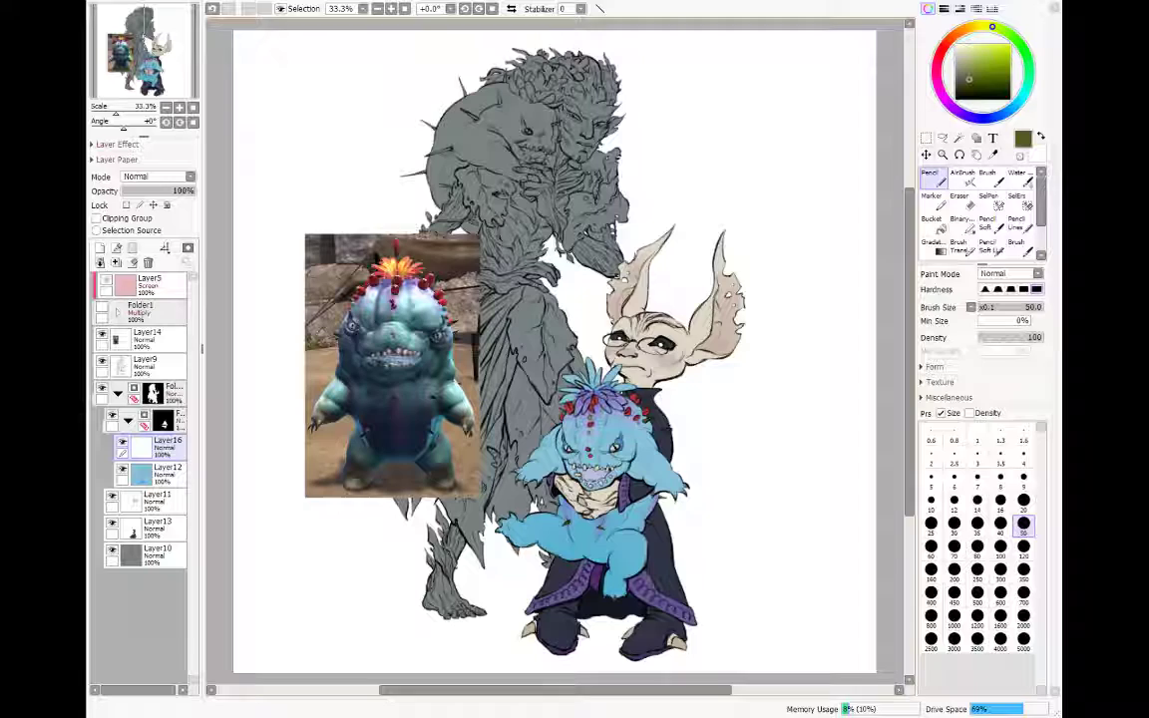
Step: Select the small creature's folder mask and switch the drawing colour to white for mask touch-ups
left_click(164, 473)
left_click(172, 423)
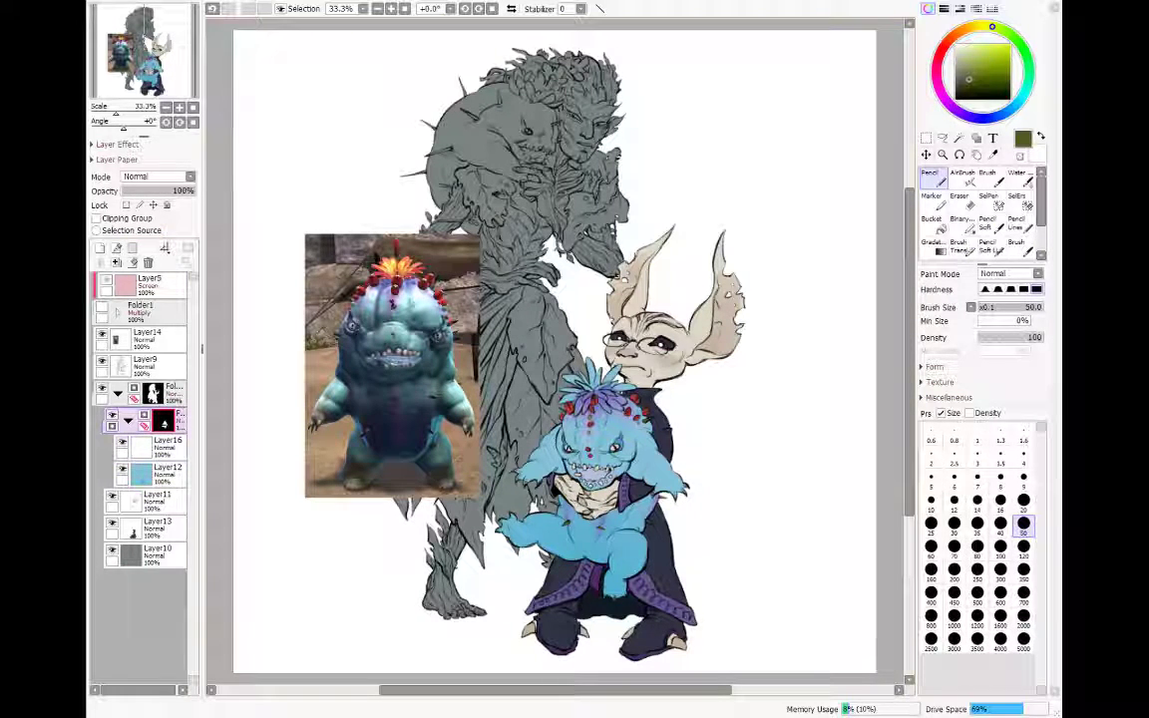
key("x")
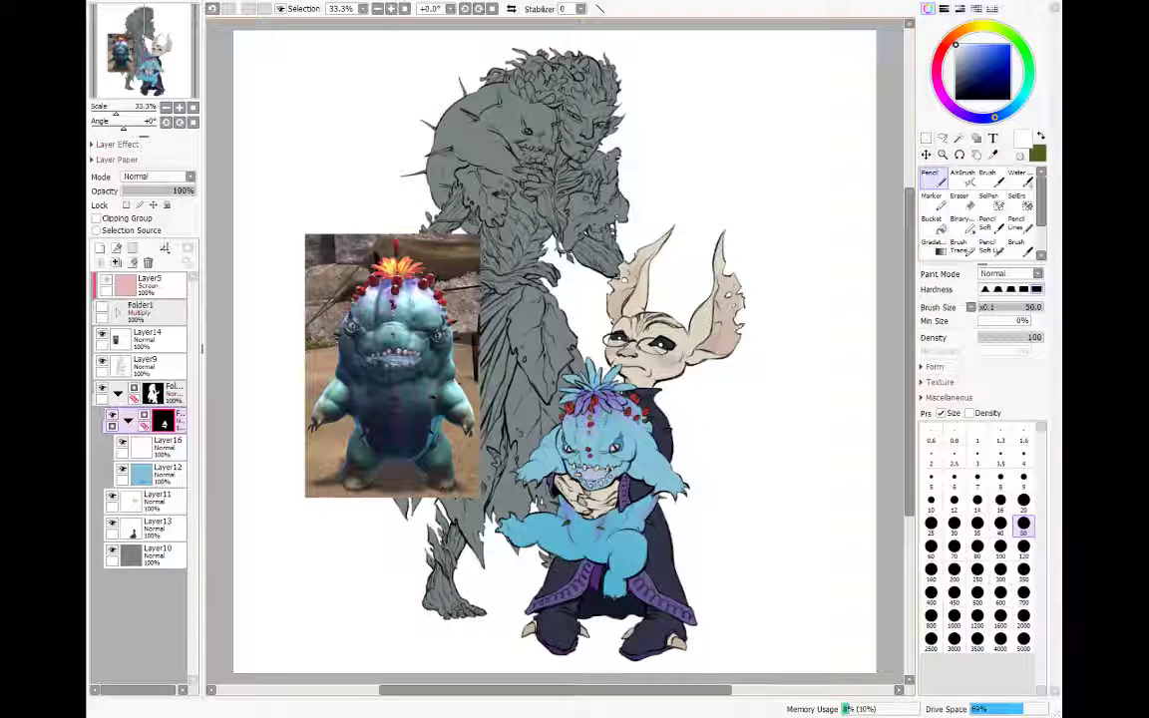
Step: Paint the flower tuft on top of the small creature's head red on Layer16 with the size 50 Pencil
left_click(167, 444)
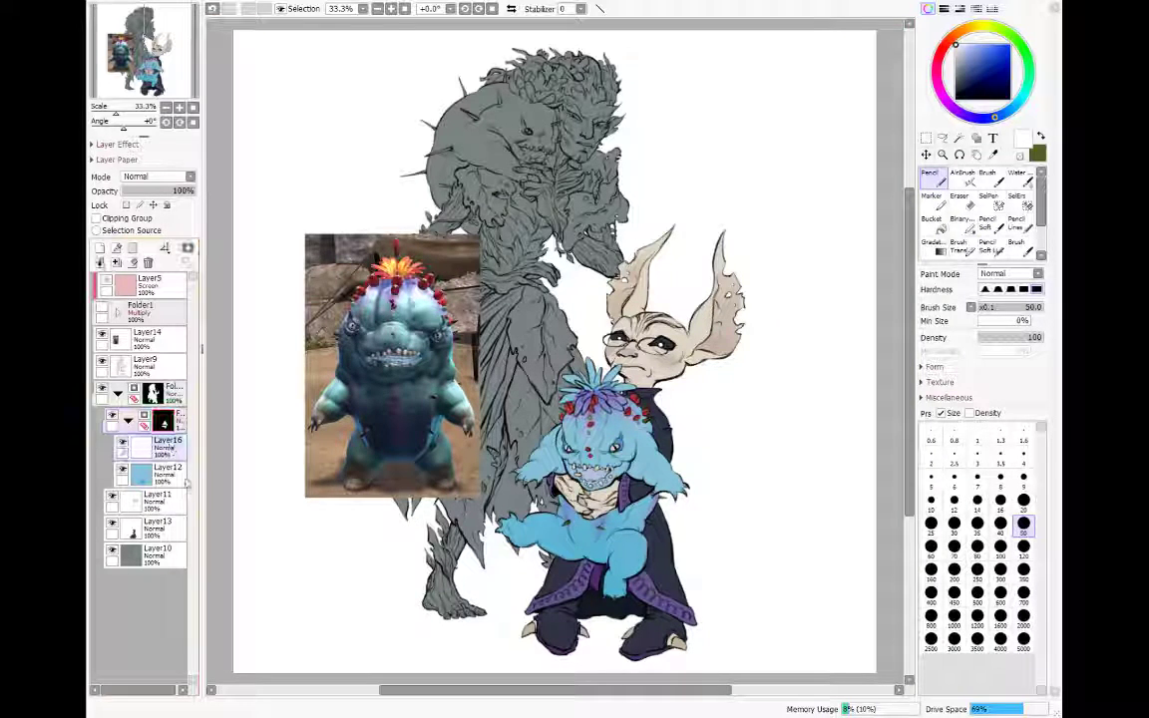
left_click(626, 541, "alt")
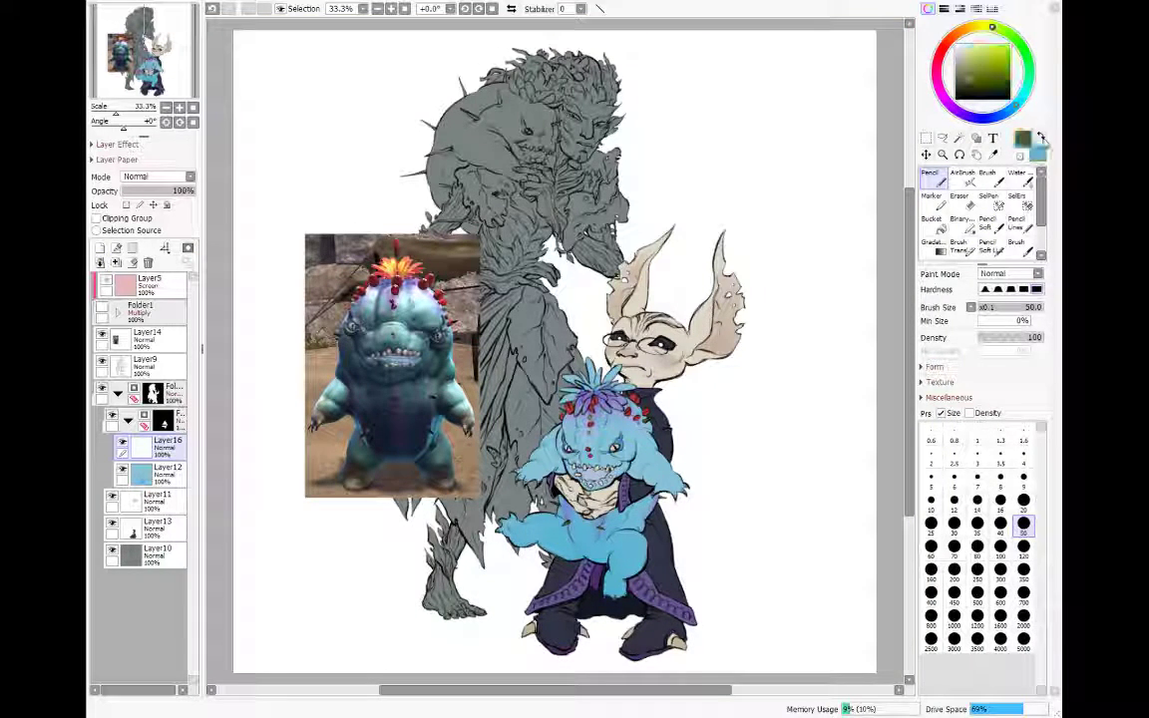
left_click(956, 44)
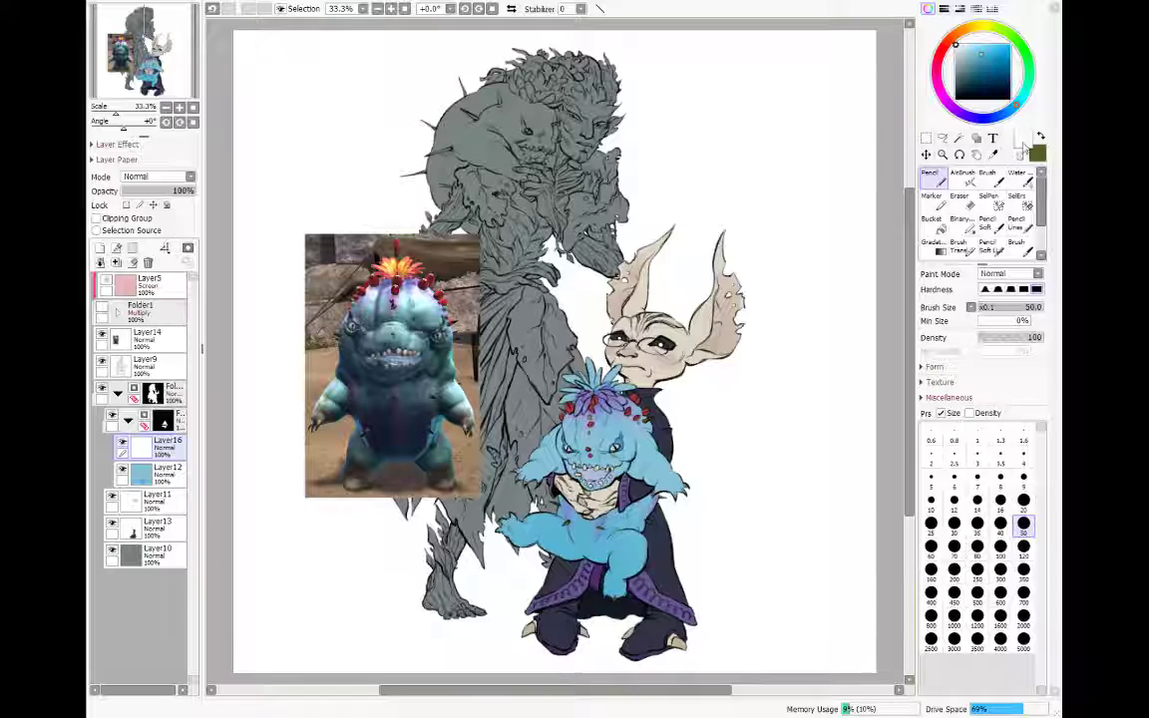
left_click(1040, 137)
left_click(941, 48)
left_click(986, 60)
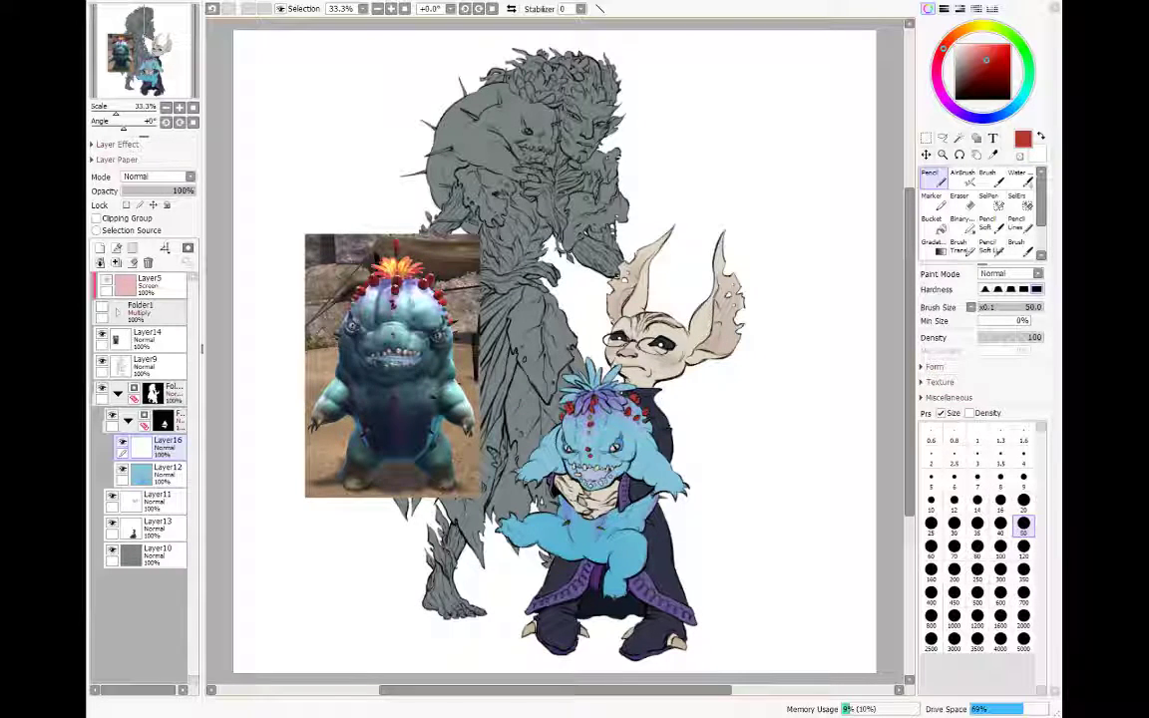
left_click_drag(595, 382, 586, 361)
mouse_move(587, 385)
left_mouse_down()
mouse_move(567, 377)
mouse_move(561, 404)
mouse_move(588, 365)
mouse_move(602, 369)
left_mouse_up()
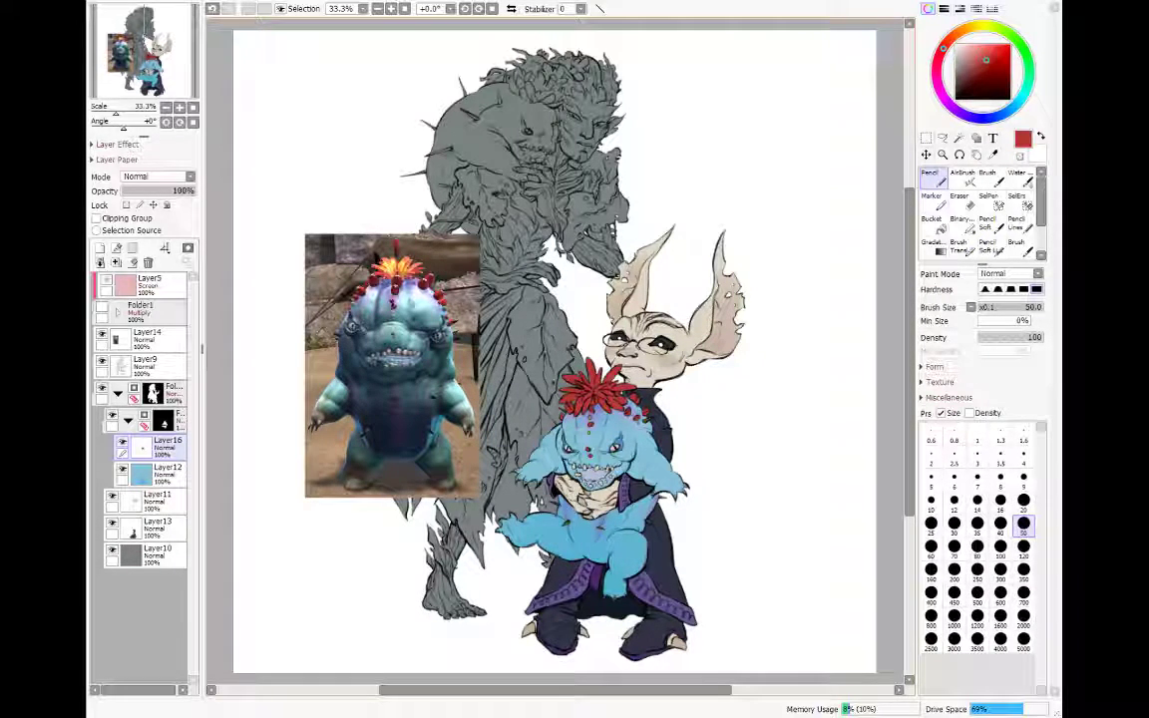
Step: Add a clipped Shine layer above Layer16 and paint golden highlights over the red flower petals with a size 35 brush
left_click(99, 248)
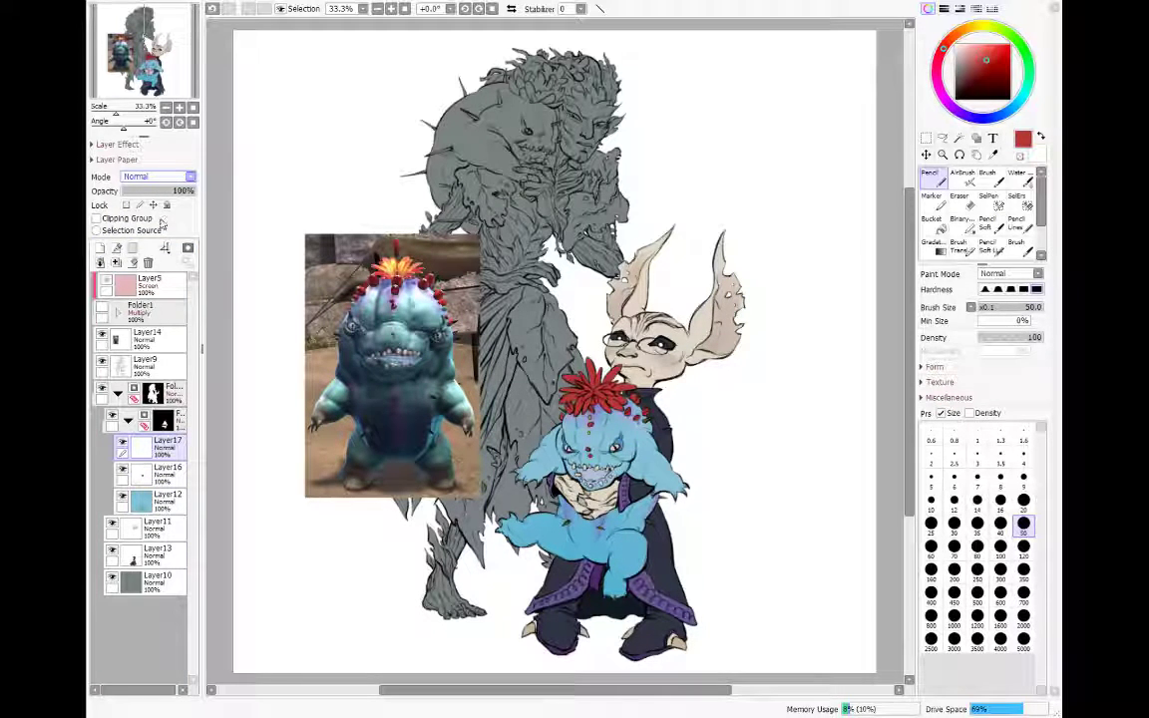
left_click(160, 266)
left_click(97, 218)
left_click(960, 246)
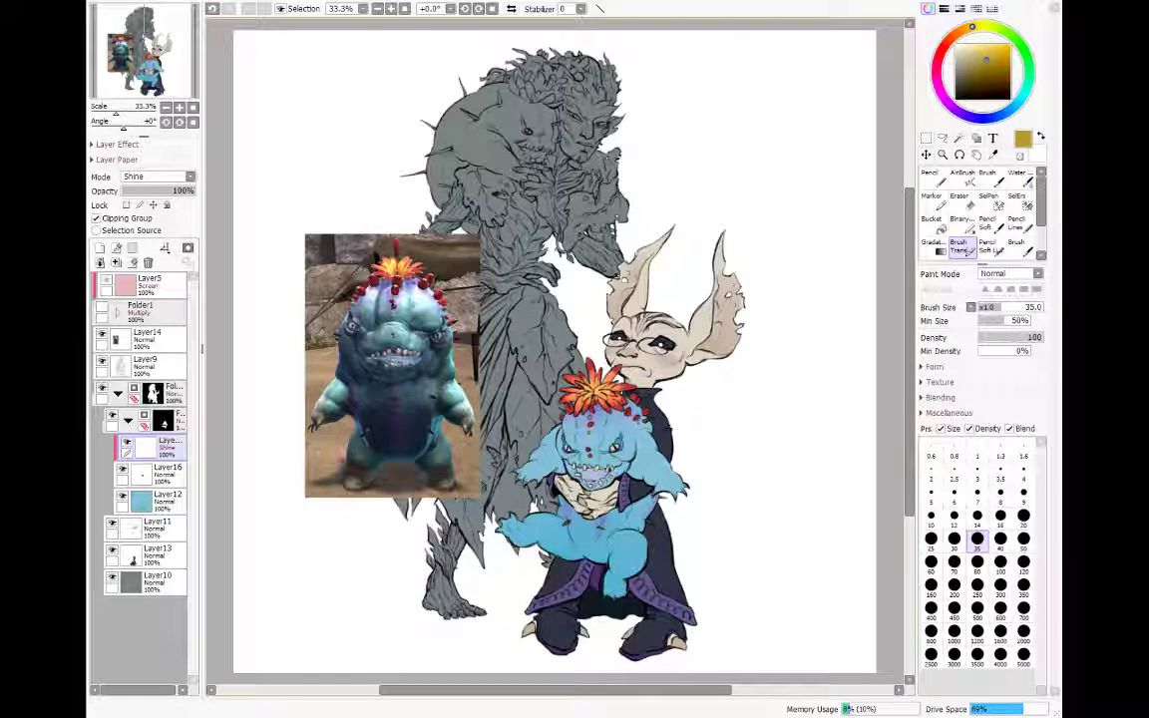
Step: Refine the petal highlights with a size 14 brush in transparent colour, and merge the Shine layer down into Layer16
left_click(1019, 156)
left_click(977, 519)
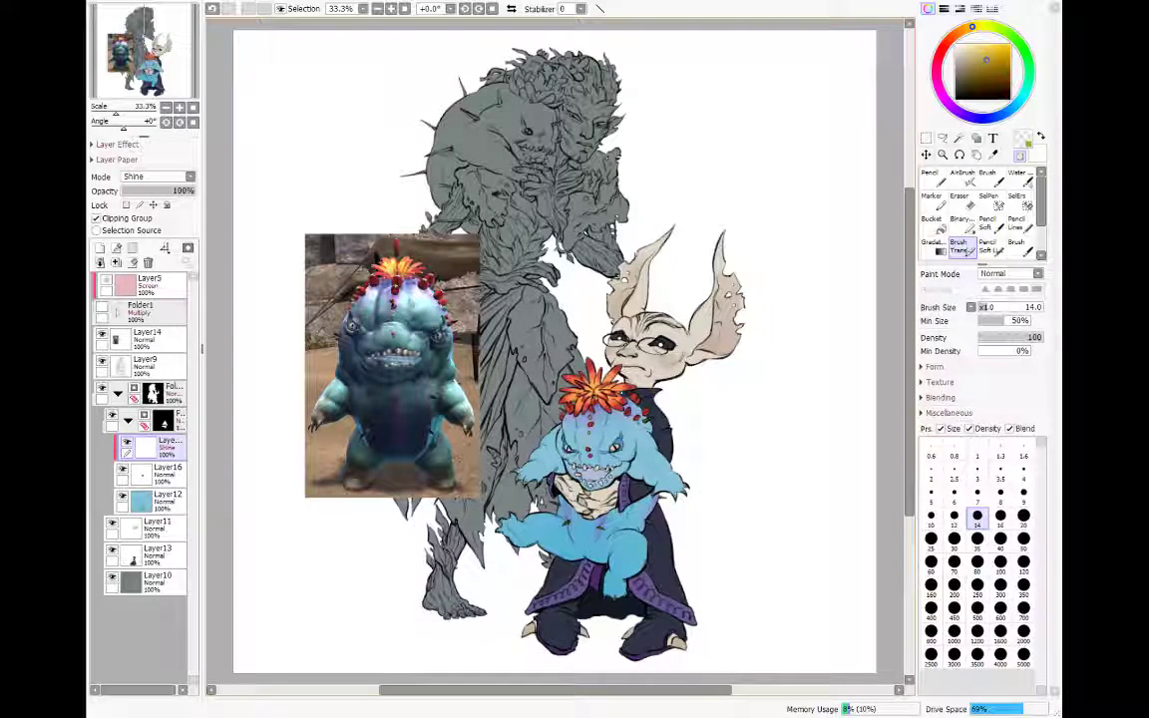
left_click(1019, 154)
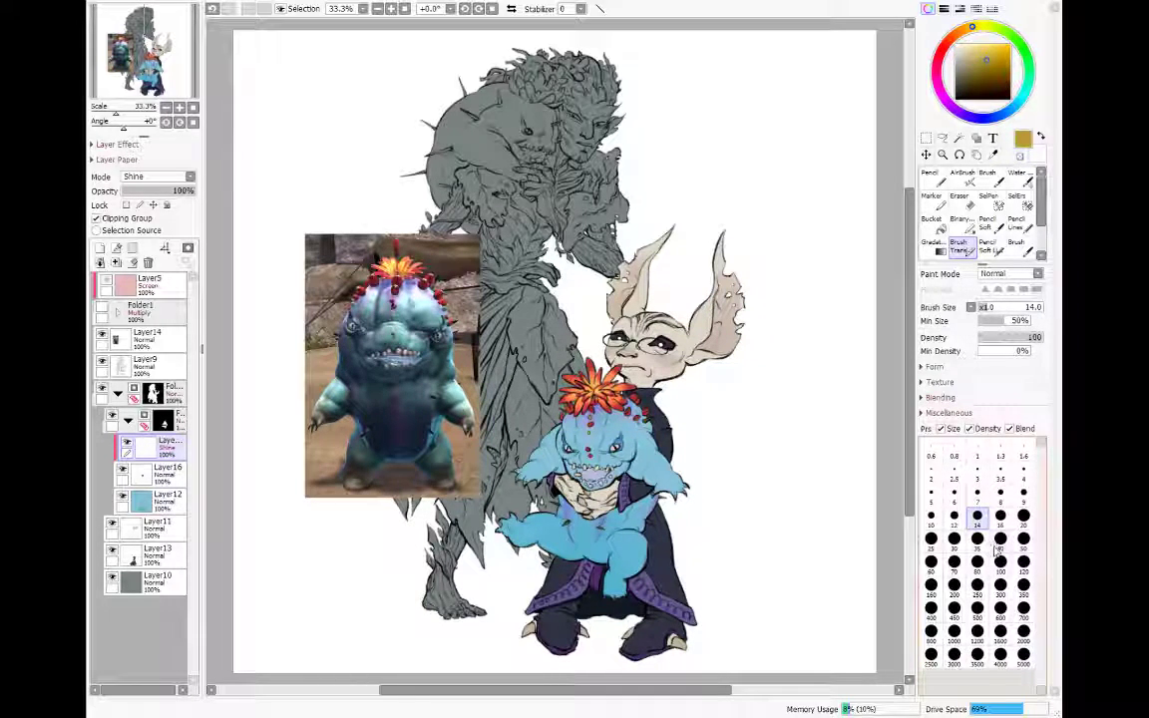
left_click(1023, 539)
left_click(116, 262)
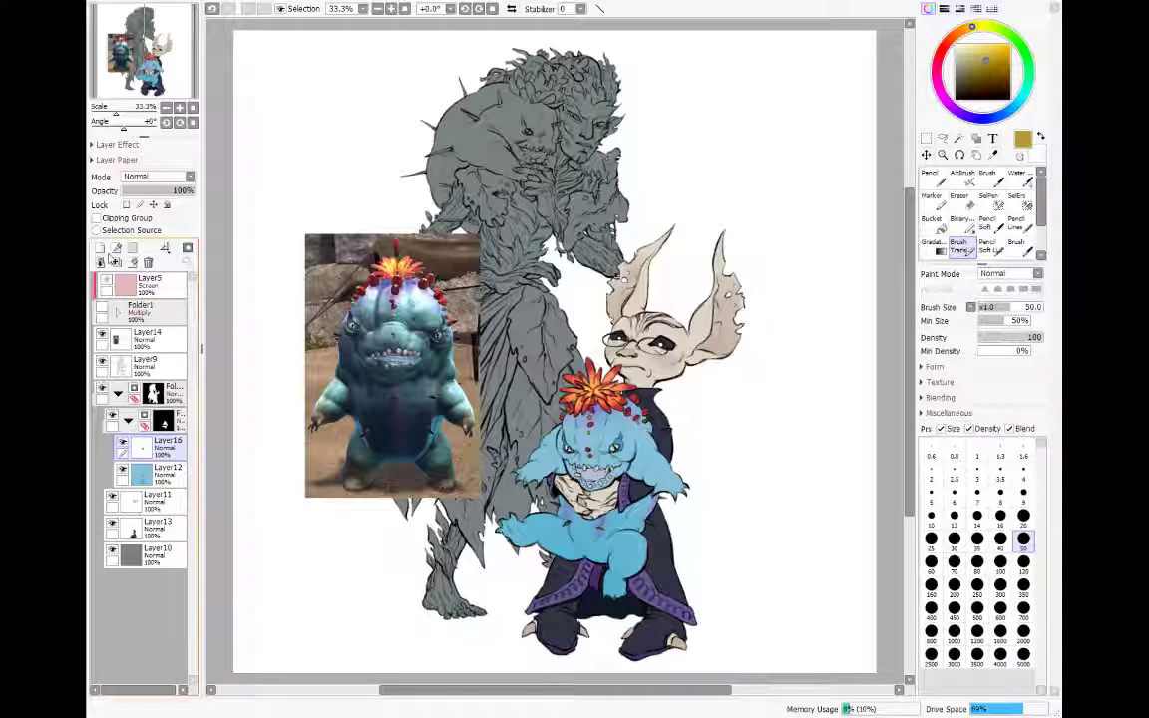
Step: Merge Layer16 into Layer12 and brighten the creature's limbs with light olive green on a new Overlay layer at brush size 50
left_click(138, 205)
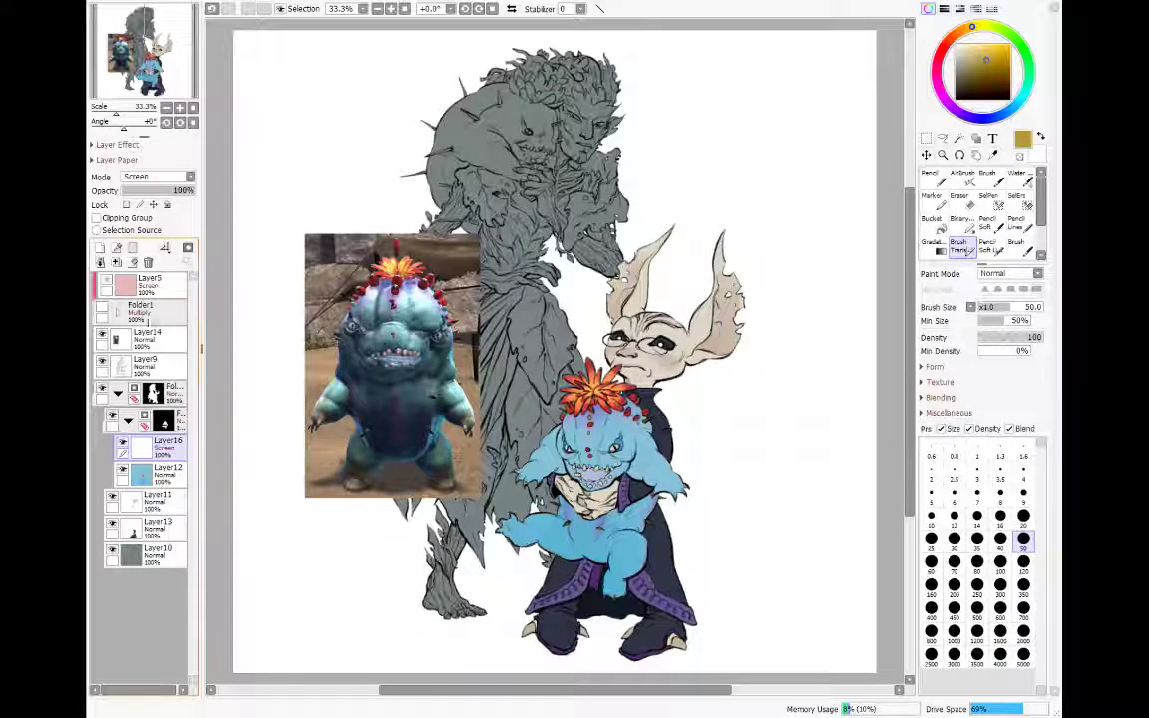
left_click(150, 236)
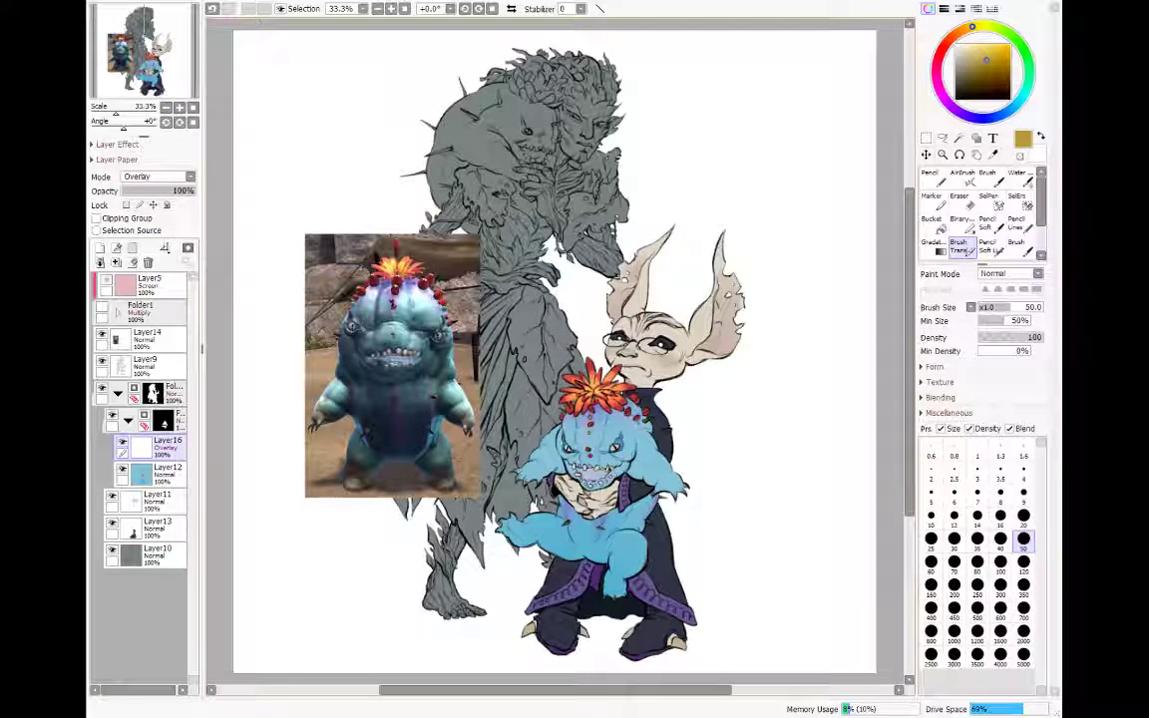
right_click(598, 528)
mouse_move(1026, 93)
left_mouse_down()
mouse_move(1026, 64)
mouse_move(983, 38)
left_mouse_up()
left_click(971, 59)
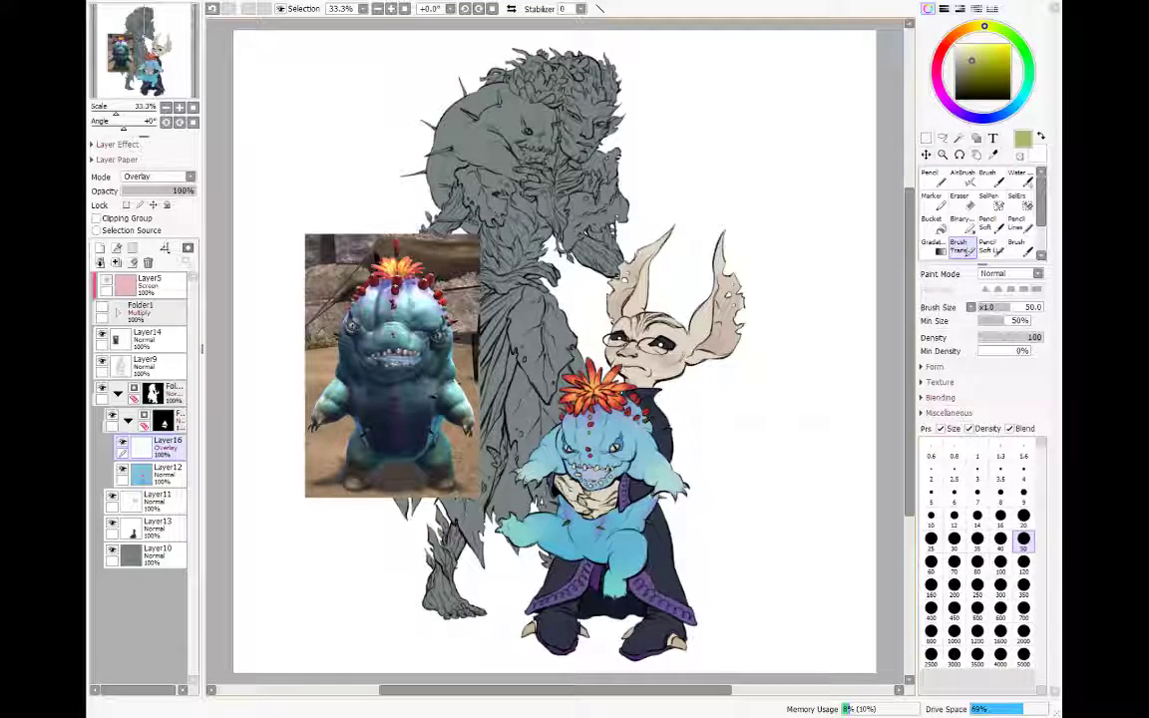
key("e")
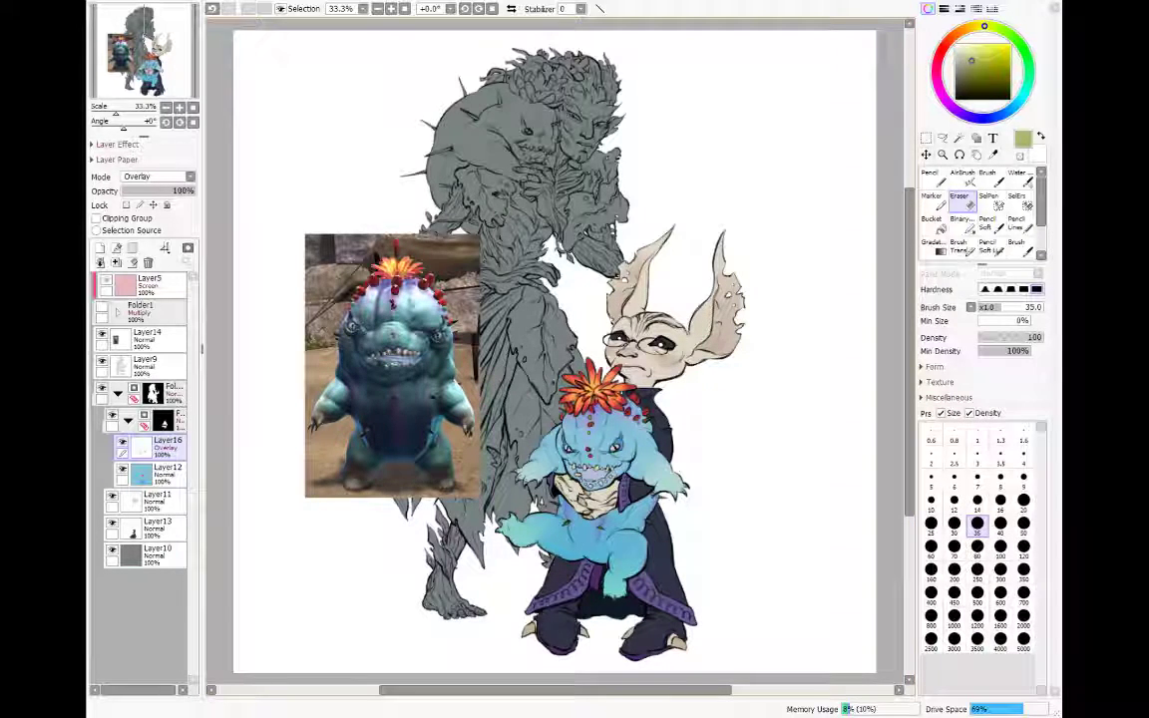
key("b")
Step: Add a Multiply layer above the Overlay layer and tint the small creature's hands and feet olive green, blending into the blue
left_click(100, 248)
left_click(140, 177)
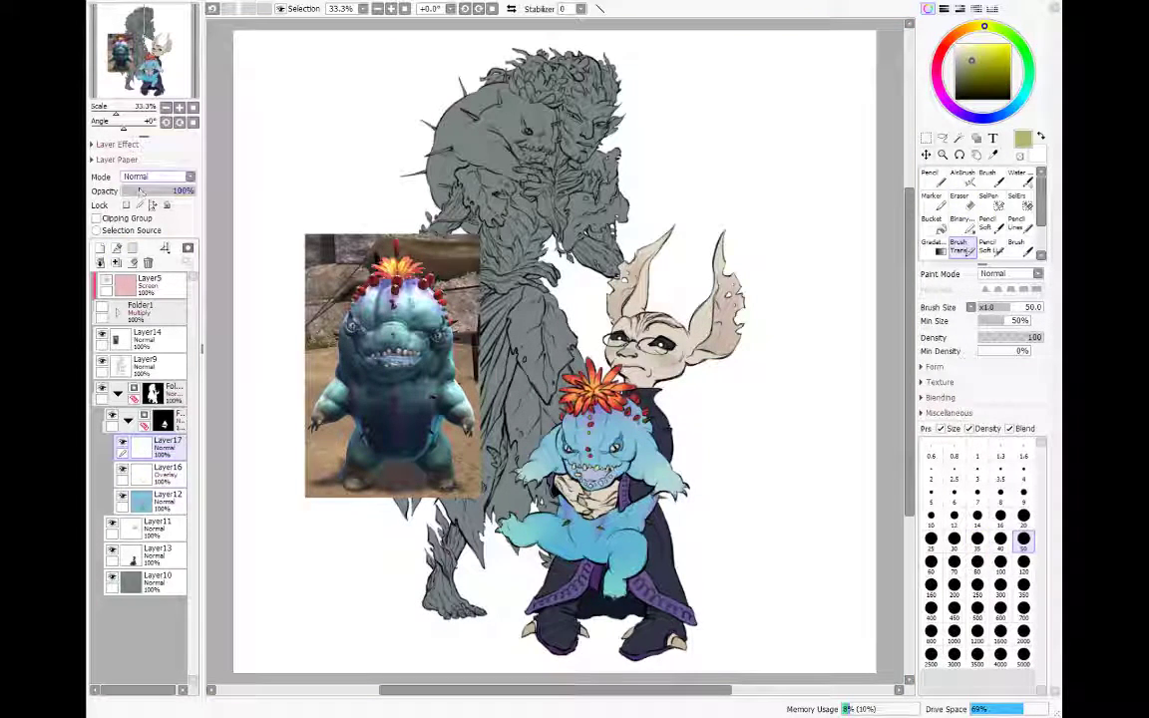
left_click(163, 204)
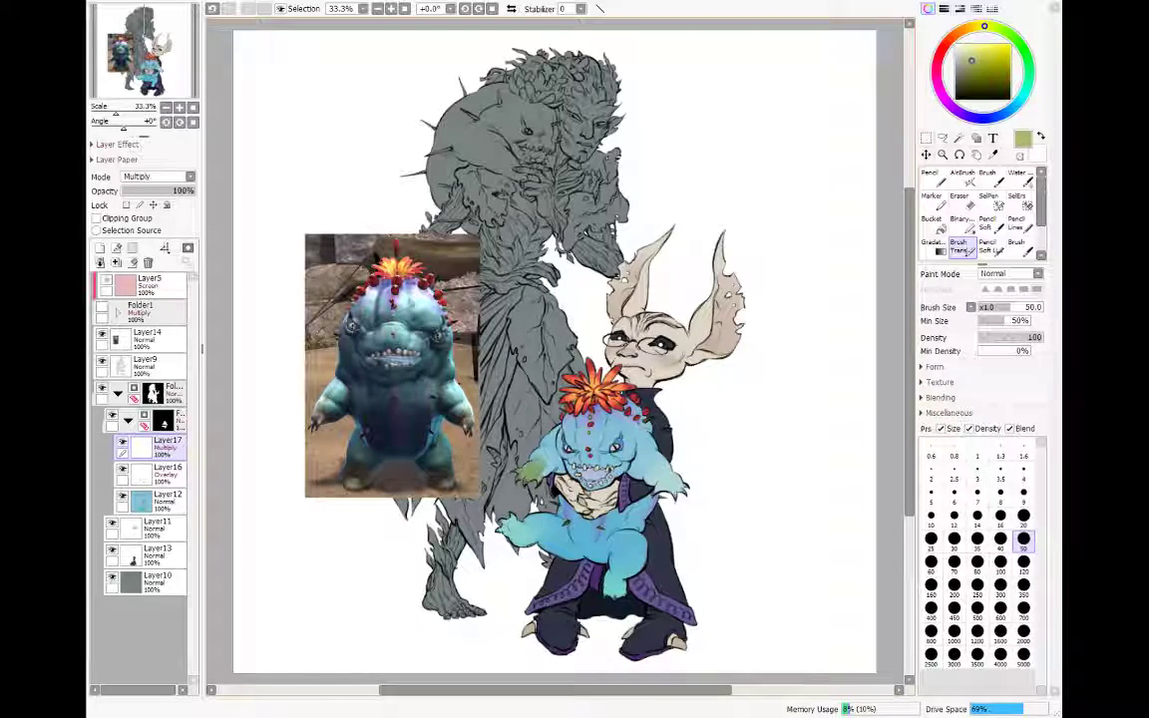
left_click_drag(661, 481, 682, 491)
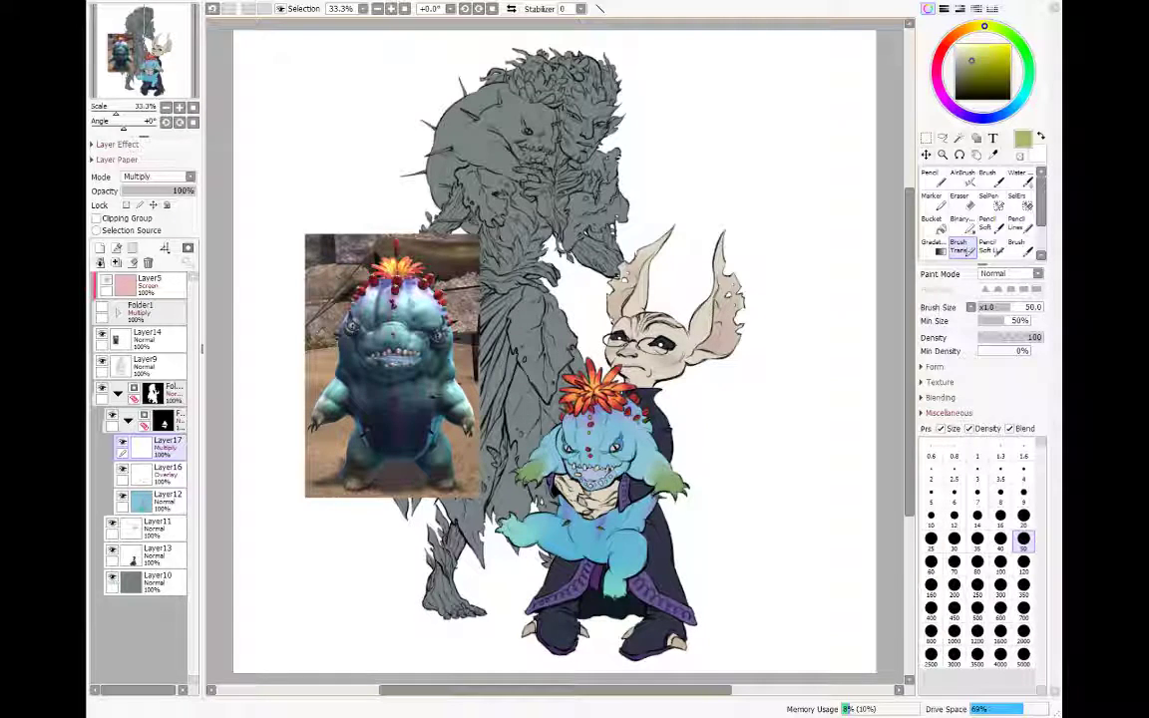
key("e")
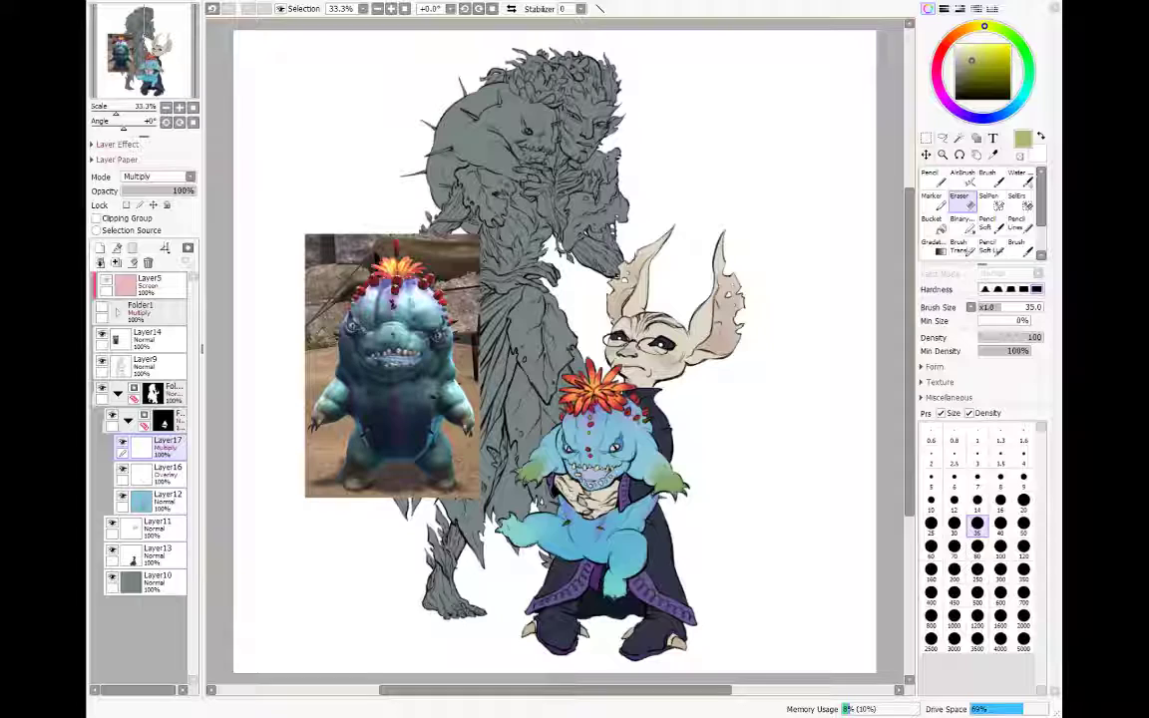
key("b")
left_click_drag(546, 534, 561, 531)
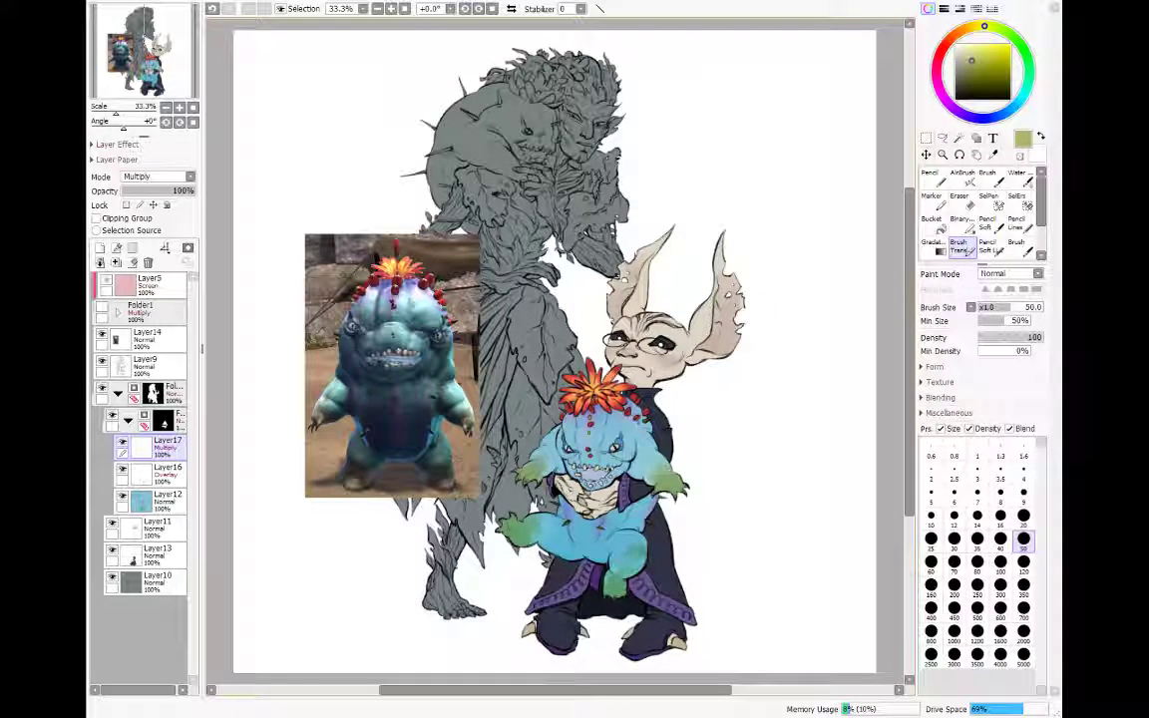
left_click(1019, 178)
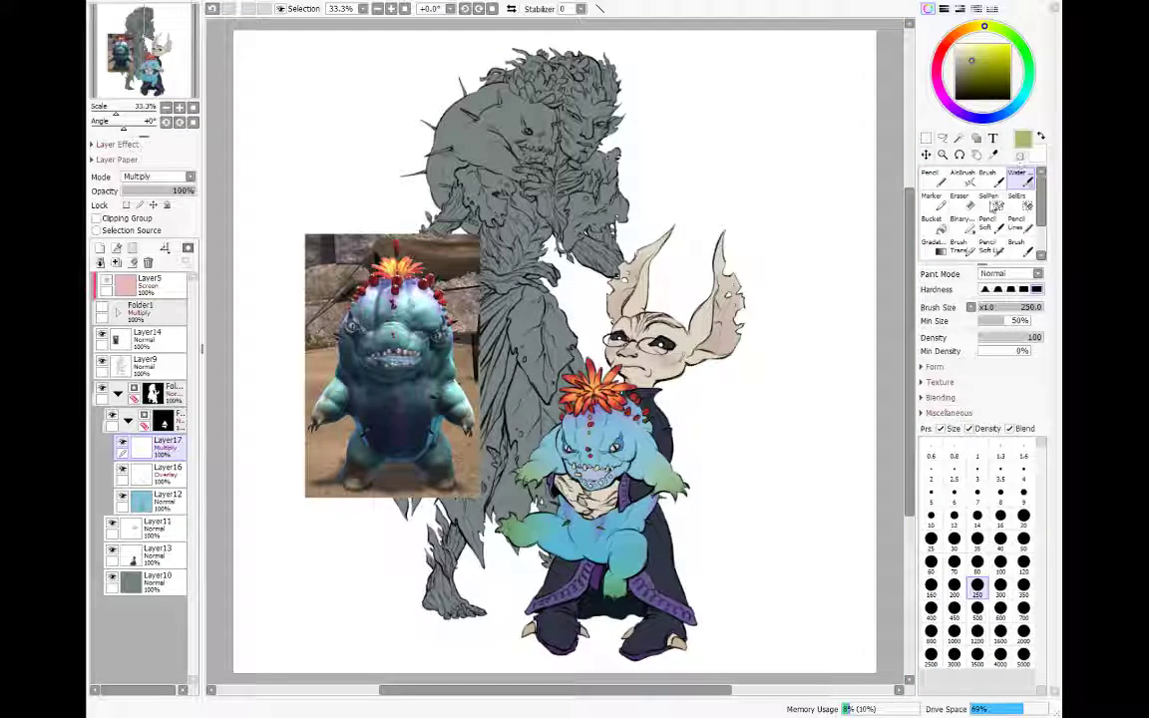
left_click(959, 248)
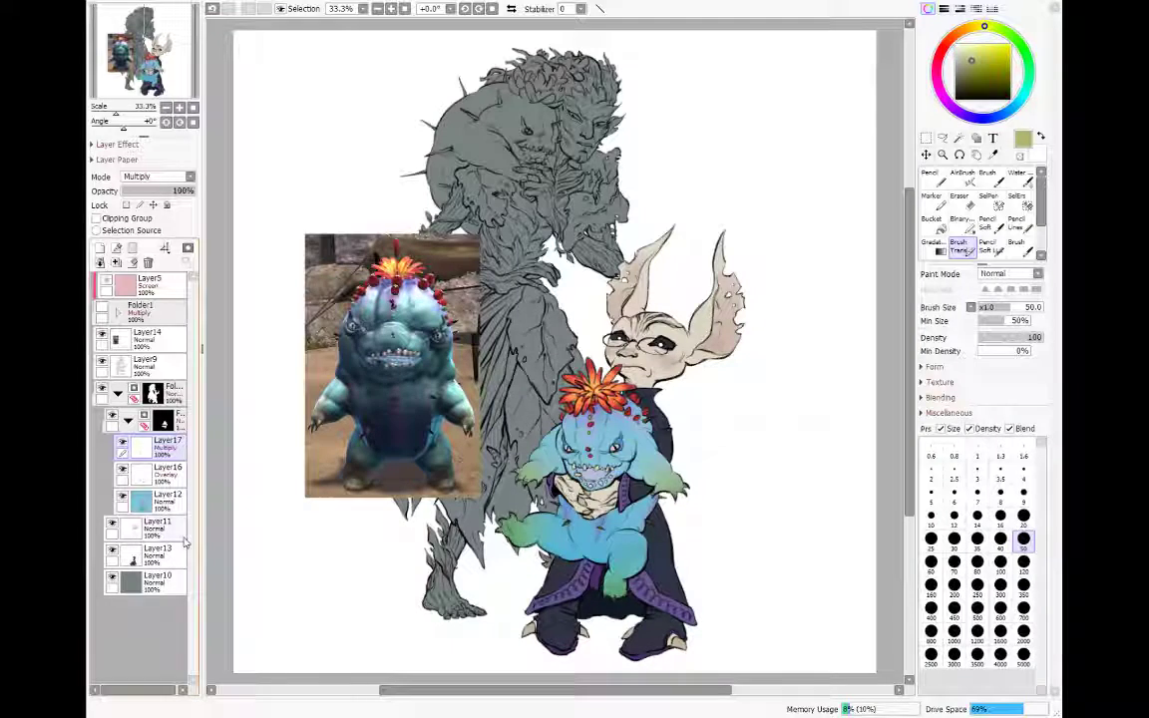
Step: Merge the small creature's folder contents into a single layer that keeps its mask
left_click(127, 421)
left_click(136, 422)
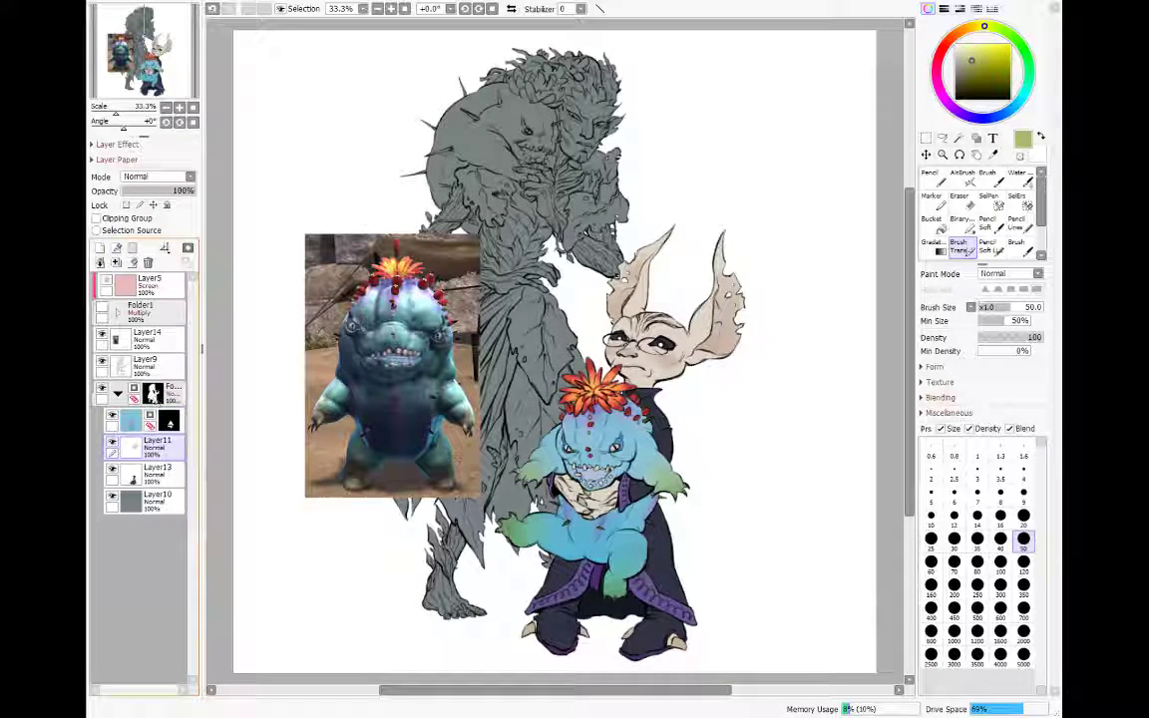
Step: Try a straight grey-blue gradient to transparency over the goblin's head on a new clipped Screen layer above Layer11
left_click(99, 247)
left_click(154, 305)
left_click(141, 220)
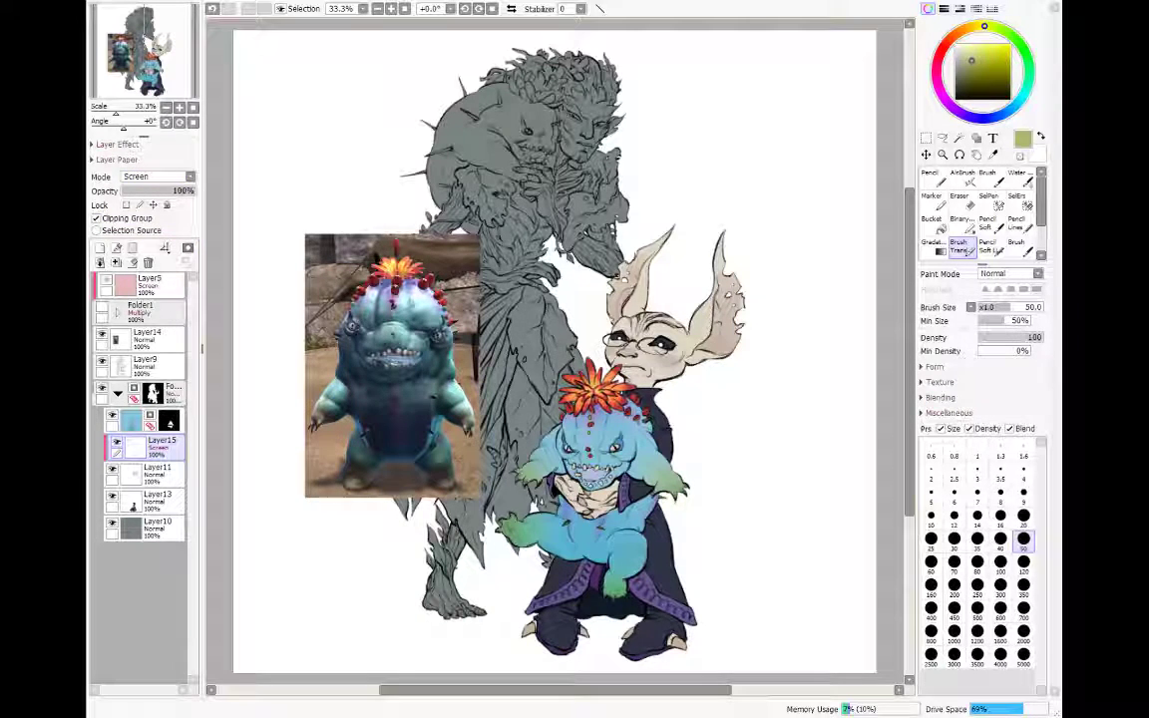
left_click(688, 329, "alt")
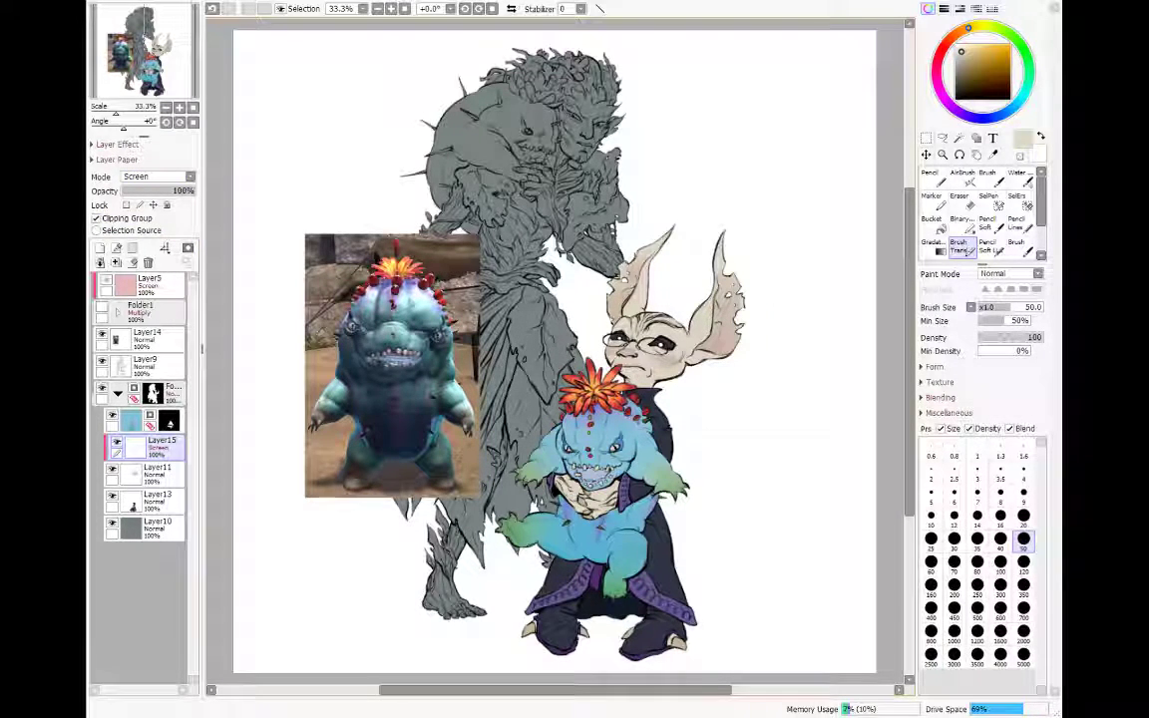
left_click(630, 450, "alt")
left_click(968, 62)
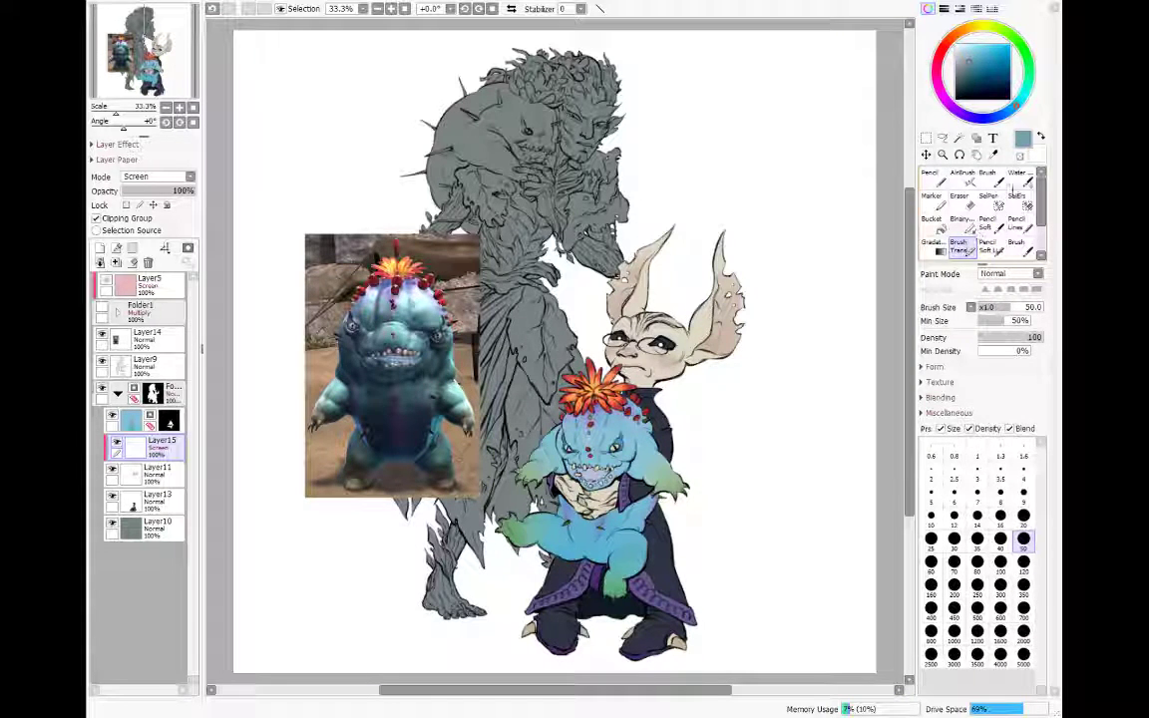
left_click(941, 251)
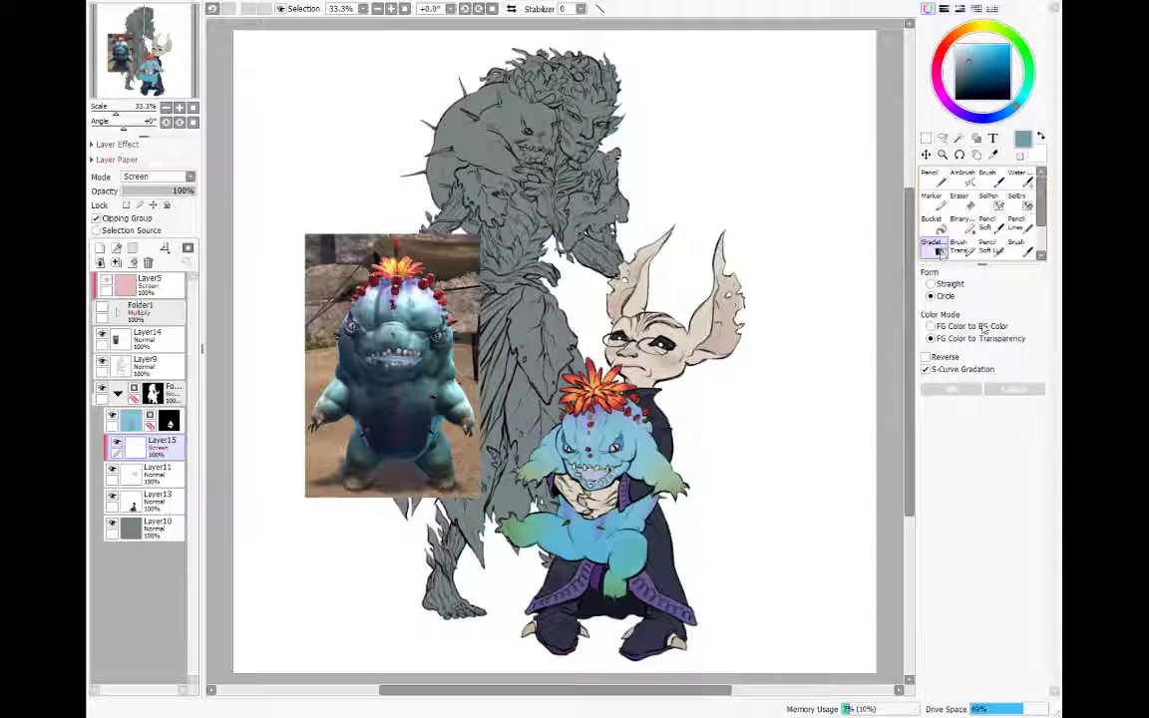
left_click(930, 283)
left_click_drag(688, 279, 632, 353)
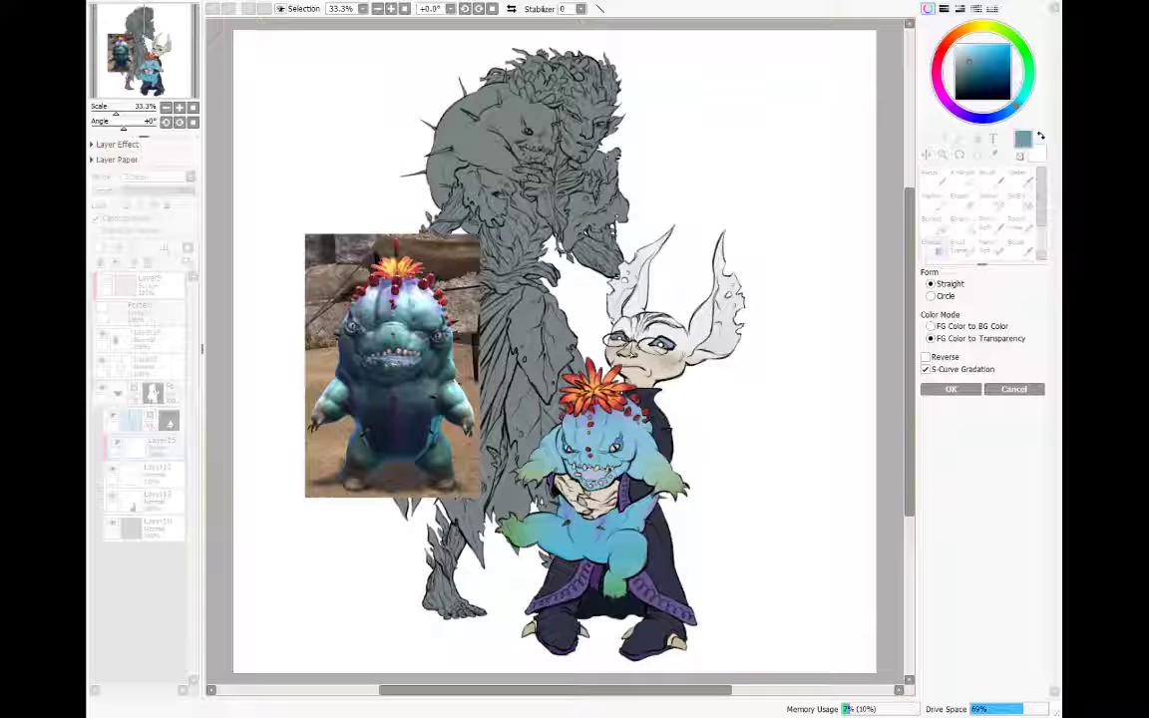
left_click(950, 389)
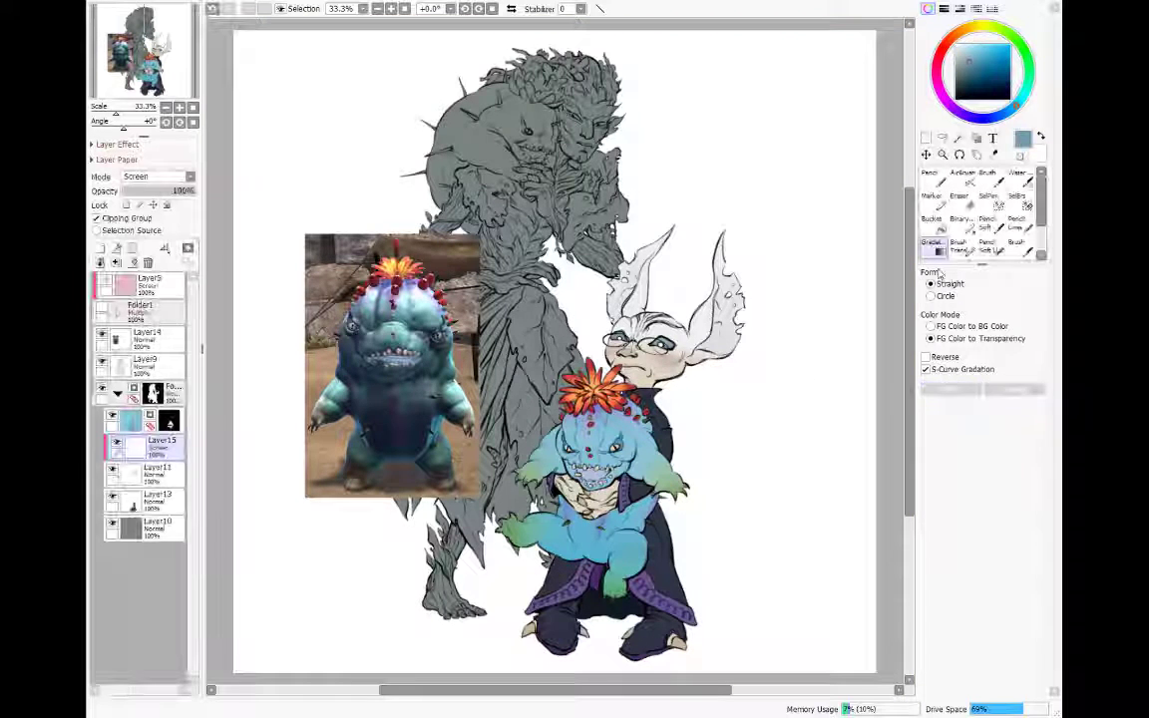
Step: Clear the entire gradient from Layer15 and switch its blending mode to Overlay
left_click(941, 138)
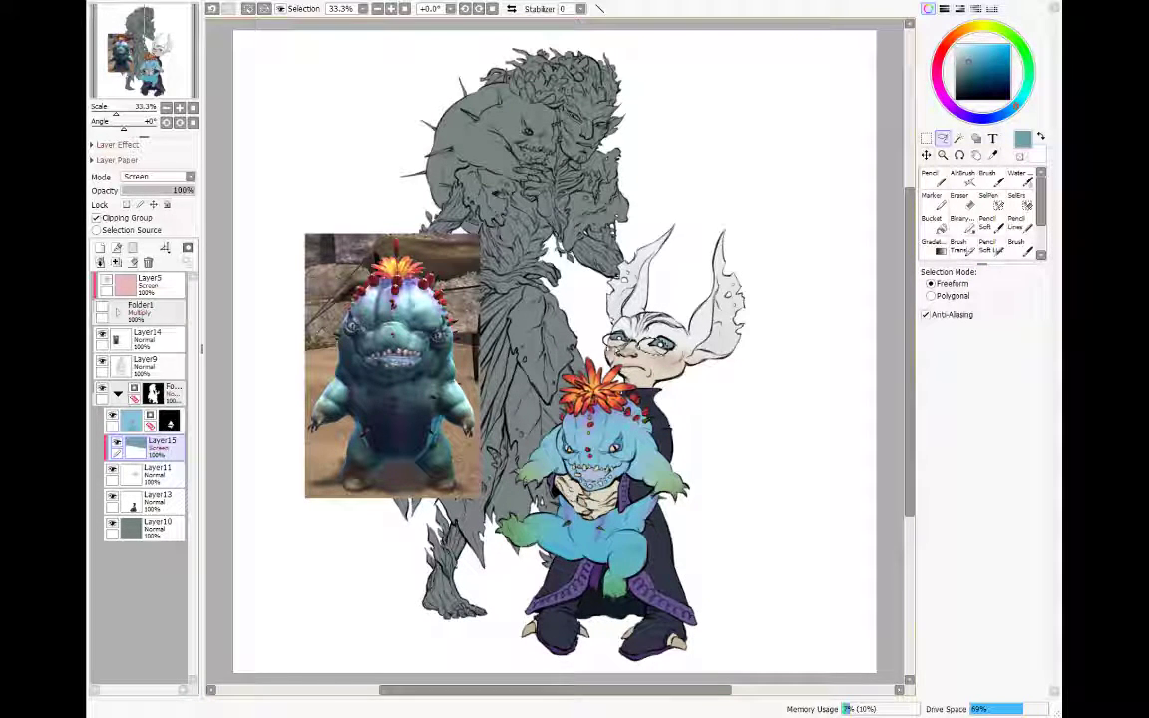
key("ctrl+a")
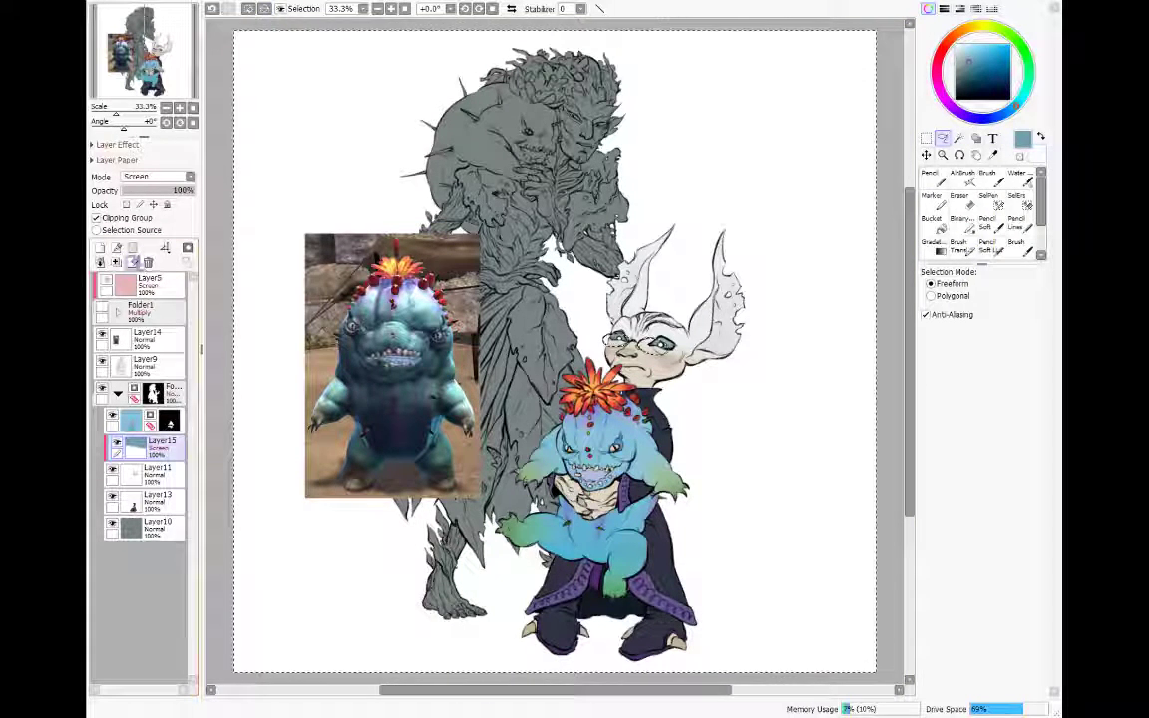
key("Delete")
key("ctrl+d")
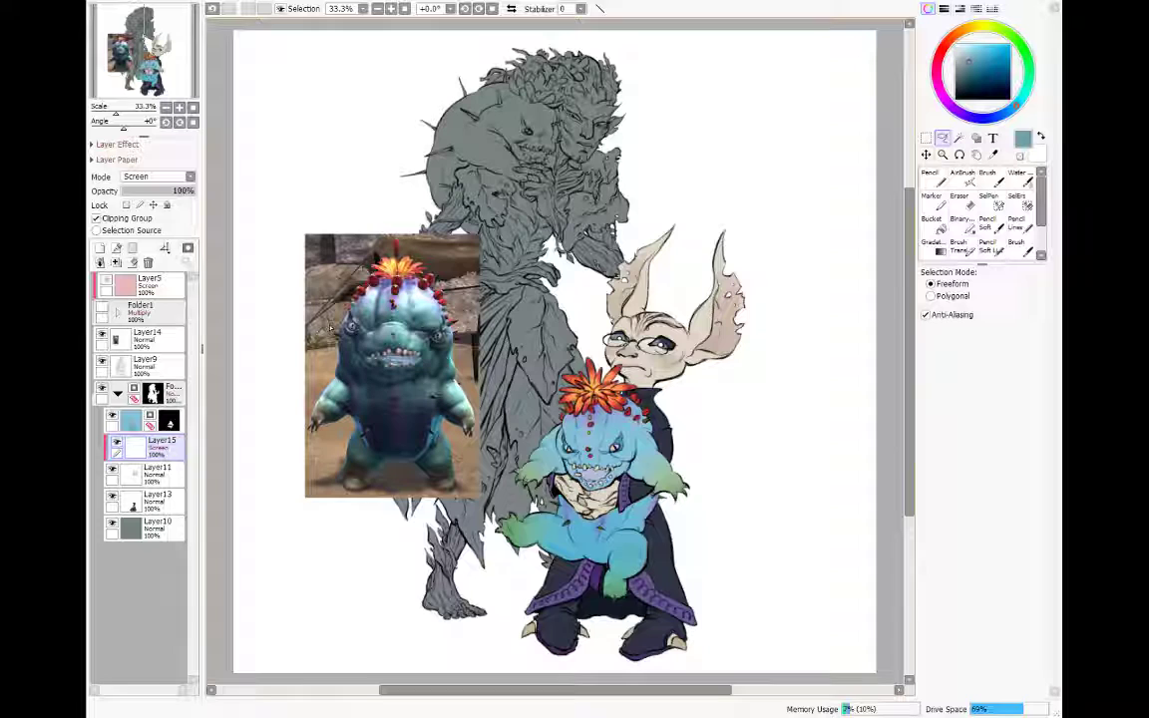
left_click(164, 178)
left_click(155, 229)
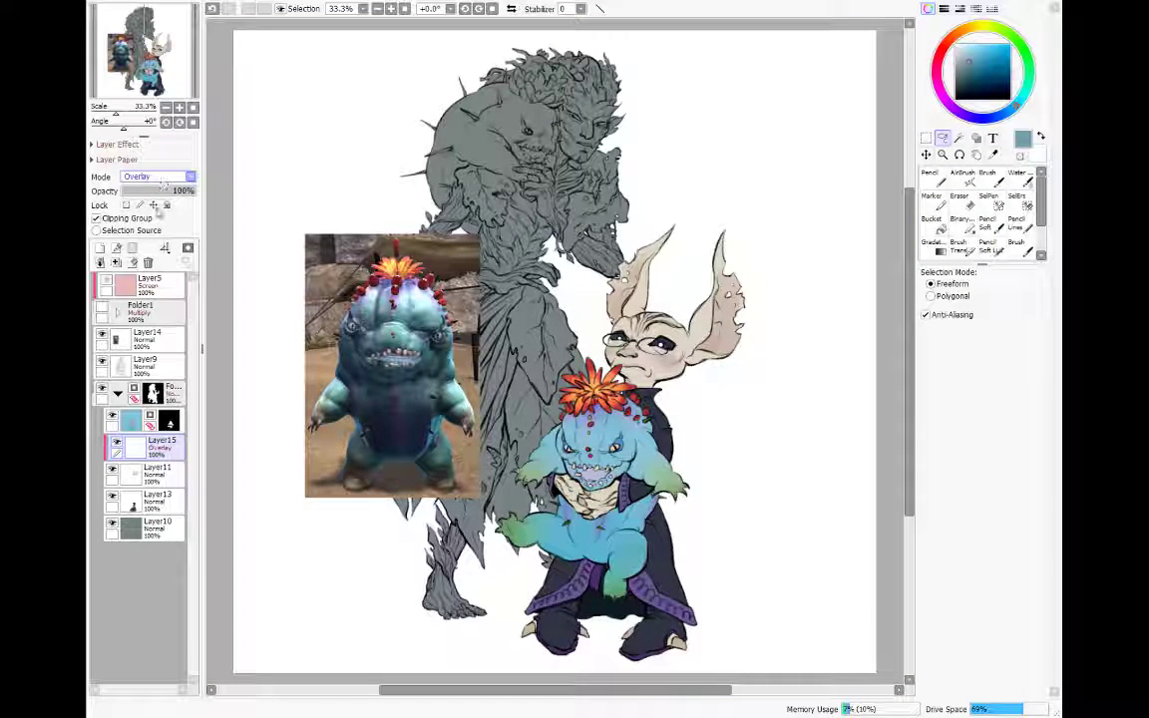
Step: Merge Layer15, Layer11 and the small creature's masked layer down into Layer13
left_click(116, 262)
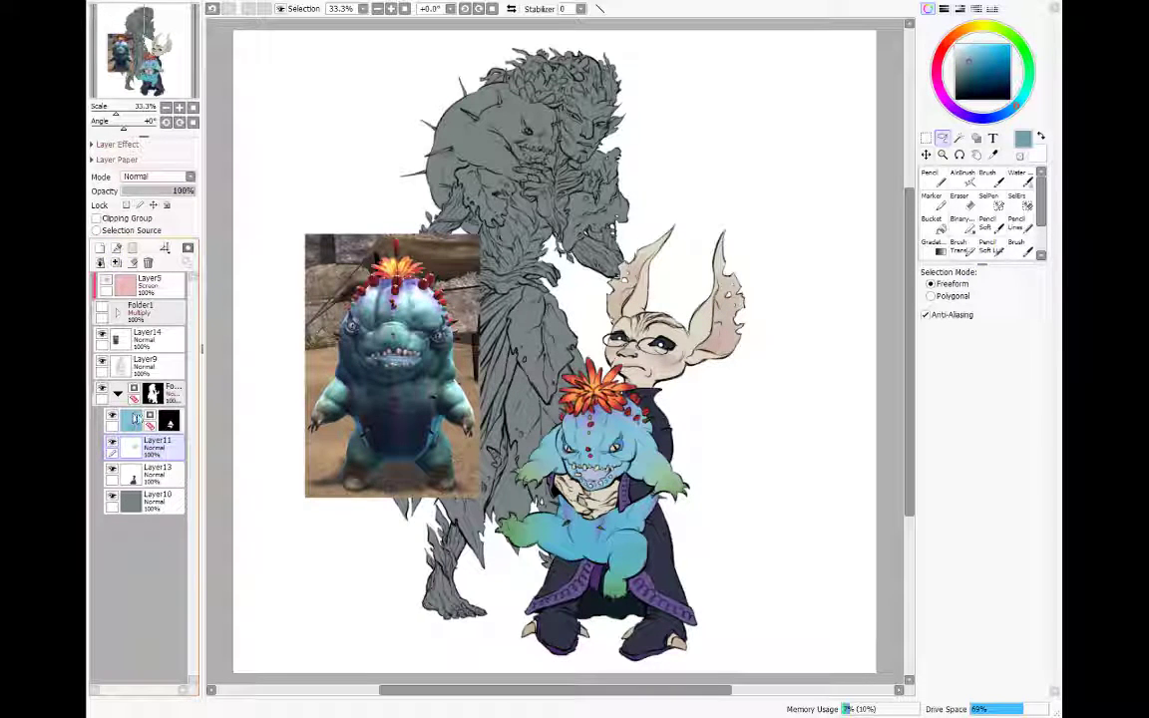
left_click(116, 262)
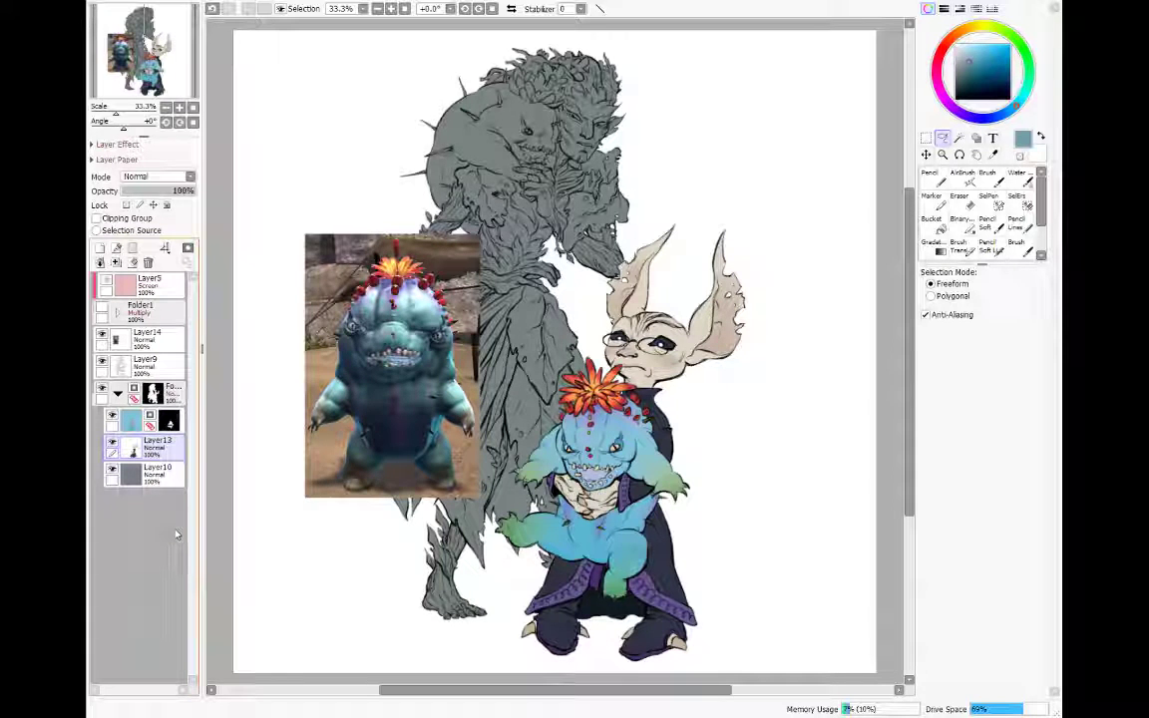
left_click(151, 419)
left_click(116, 262)
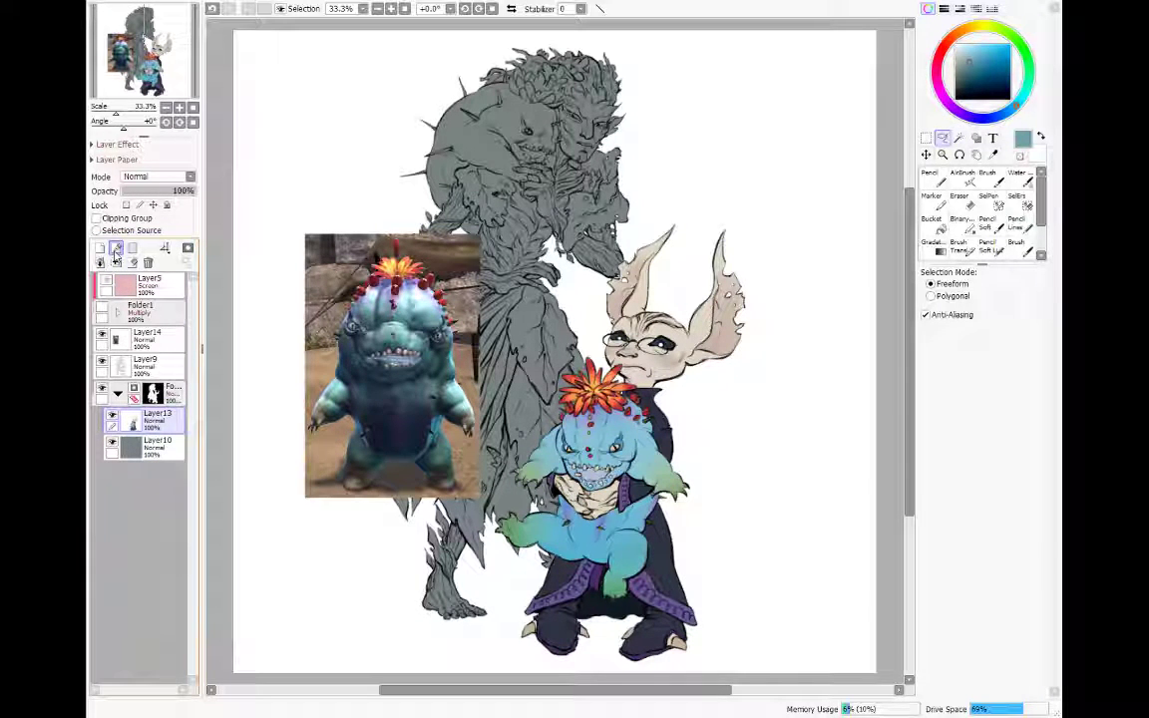
Step: Put Layer10 into a new folder below Layer13, and delete the reference picture's layer and the spare blank layer
left_click(160, 446)
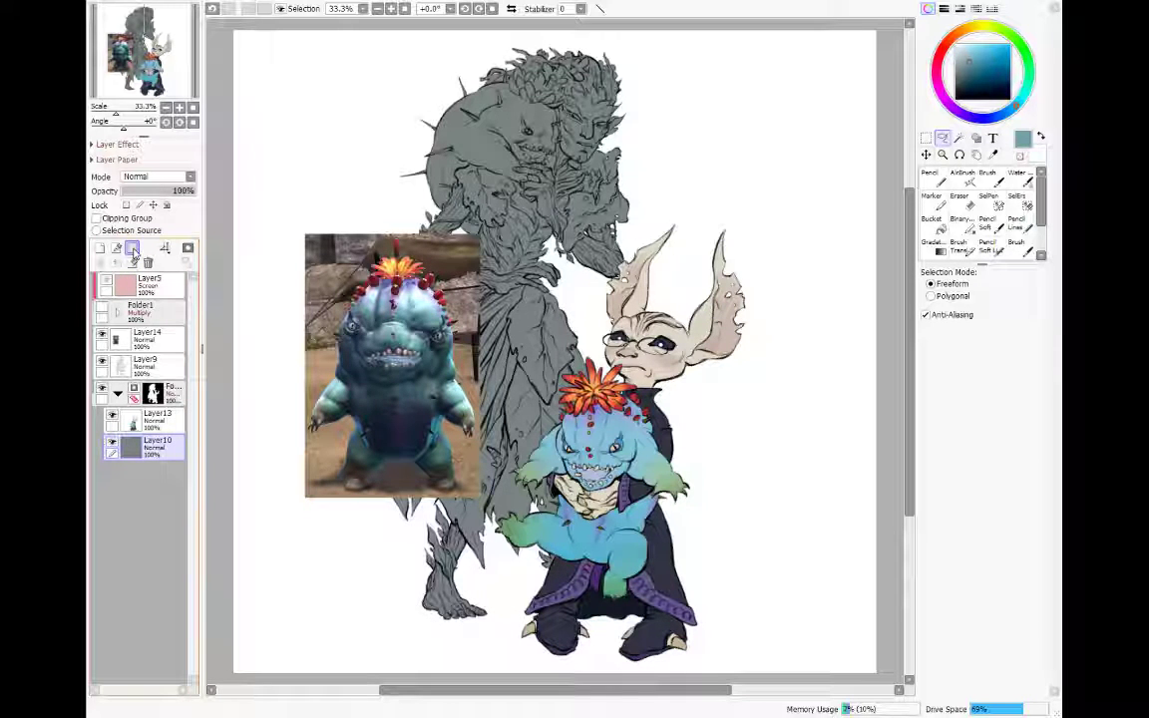
left_click(132, 248)
left_click(99, 248)
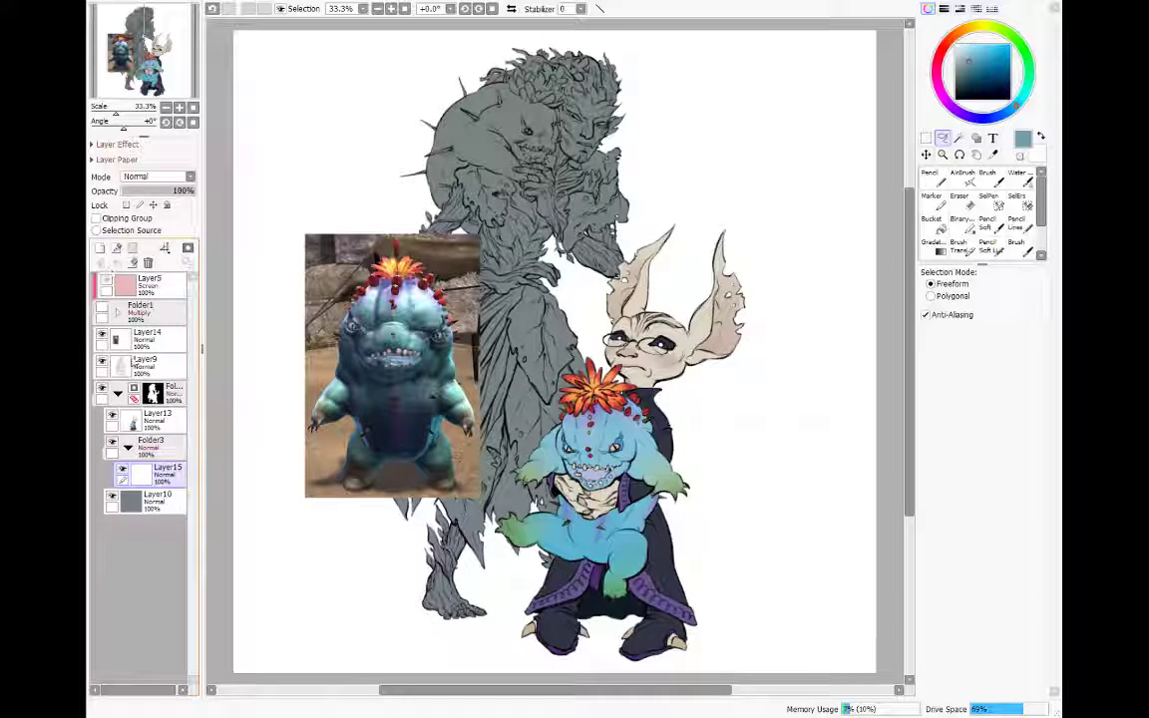
left_click_drag(153, 337, 148, 264)
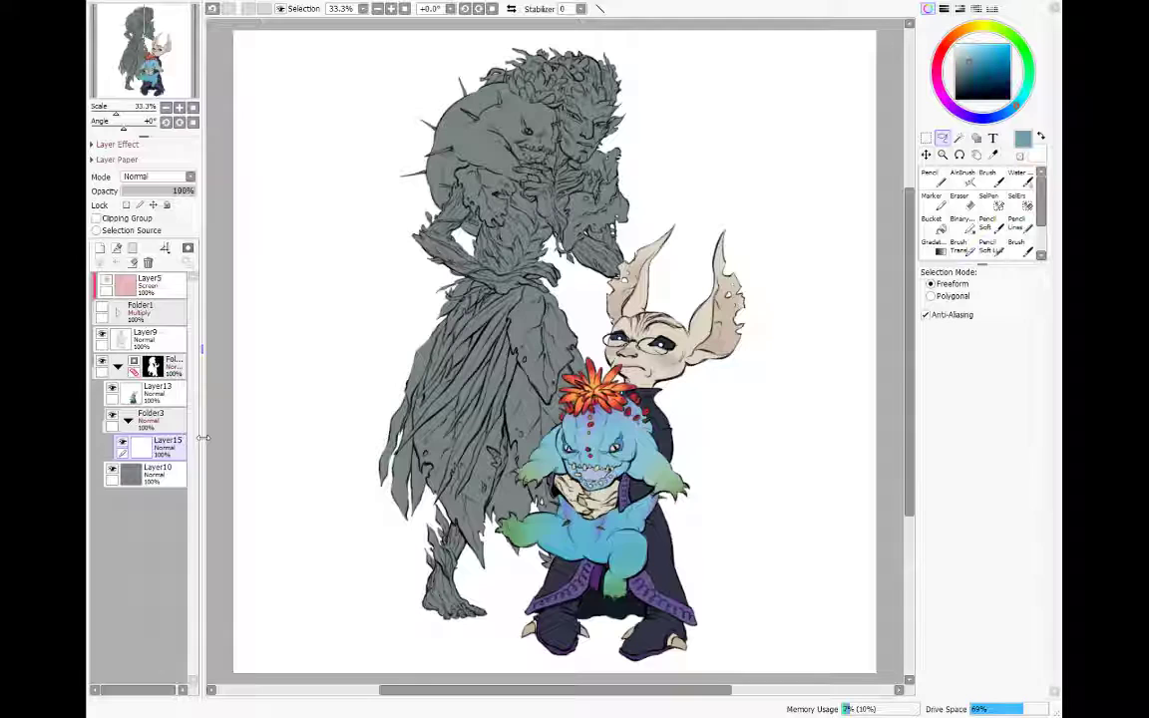
left_click_drag(162, 483, 171, 474)
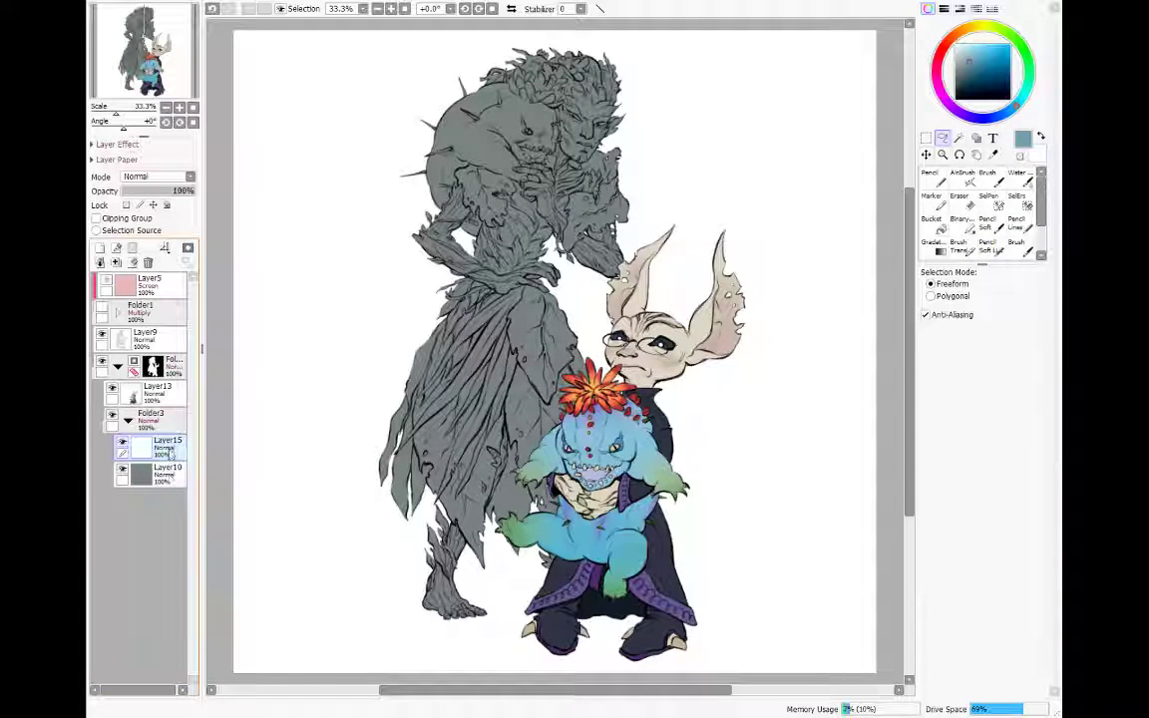
left_click(147, 262)
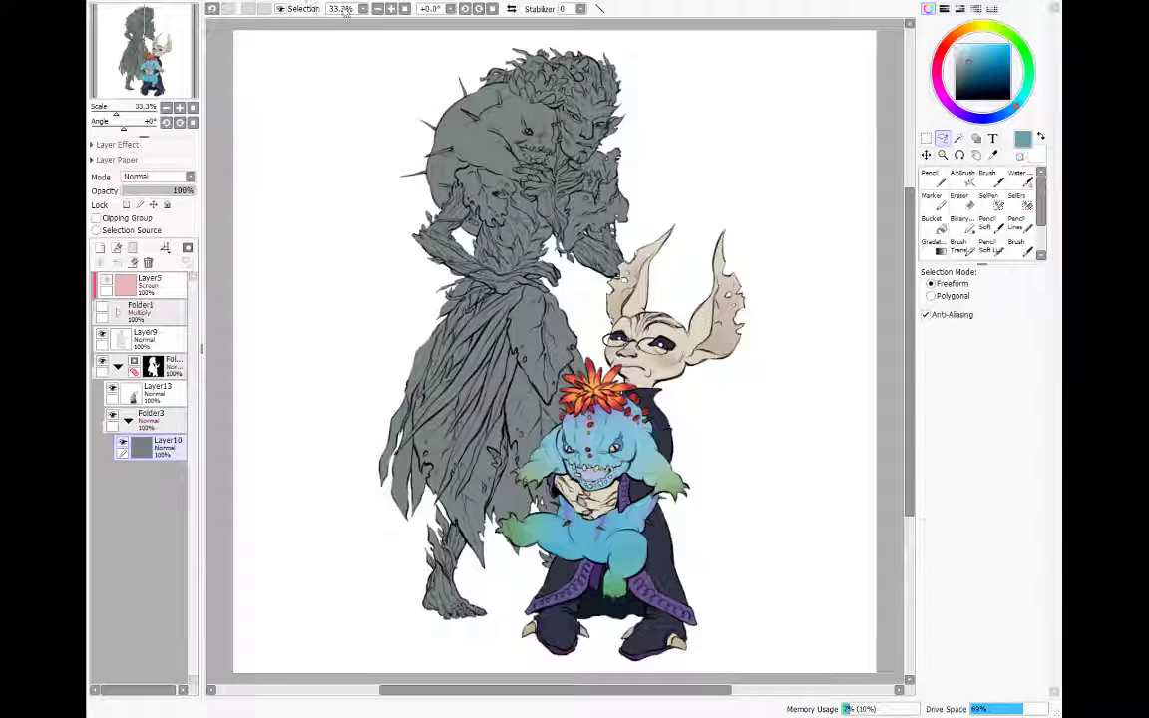
Step: Adjust the colour of Layer10 to turn the tall figure's grey-green base into a dark slate blue
left_click(407, 10)
left_click_drag(857, 461, 808, 488)
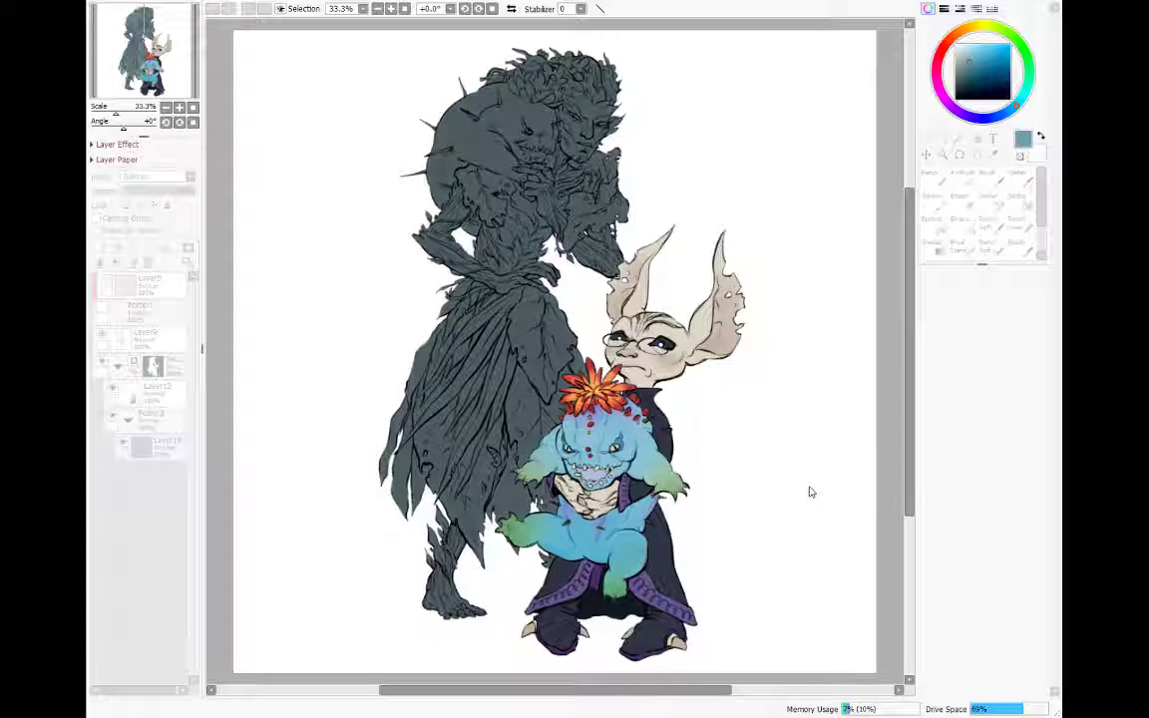
left_click_drag(860, 452, 928, 471)
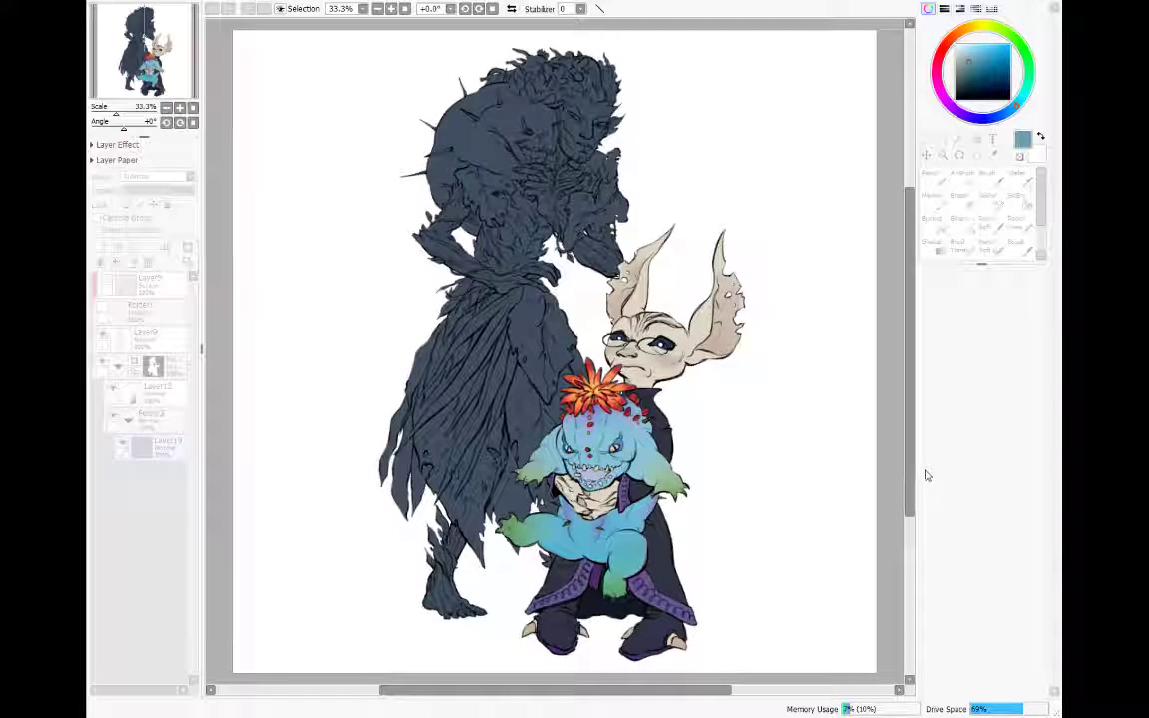
left_click(882, 536)
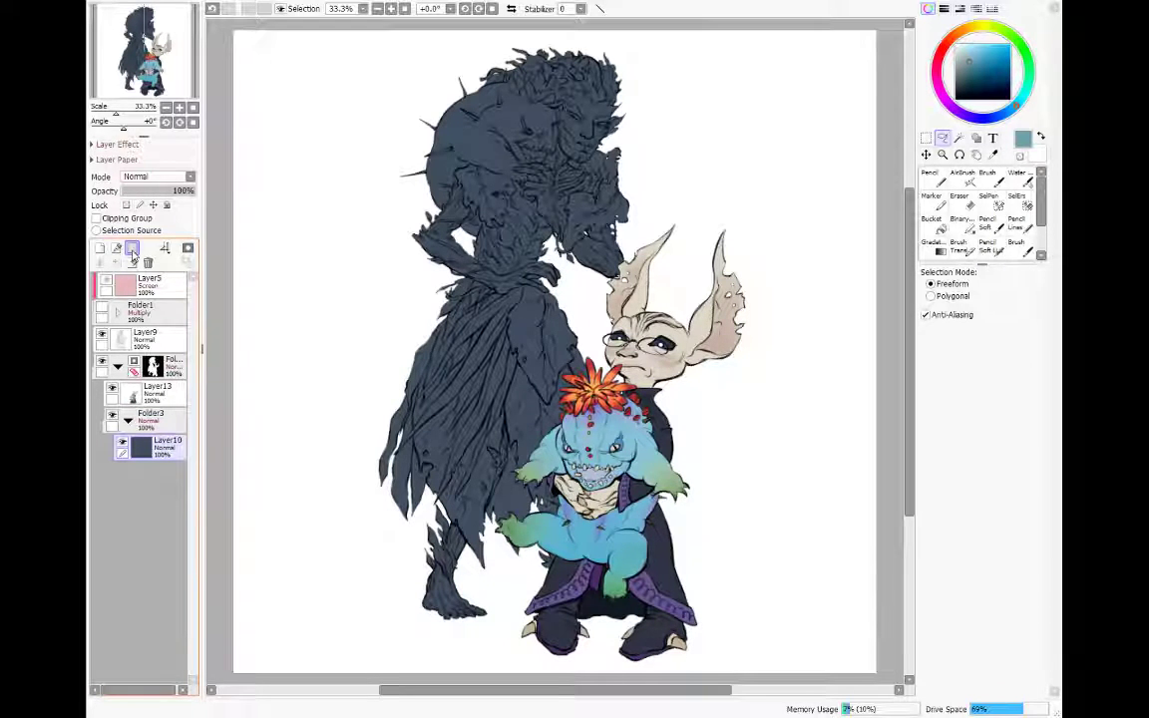
Step: On a new layer above Layer10, block in the back of the spiky creature on the figure's shoulder with yellow-green, using a size 80 Pencil
left_click(131, 250)
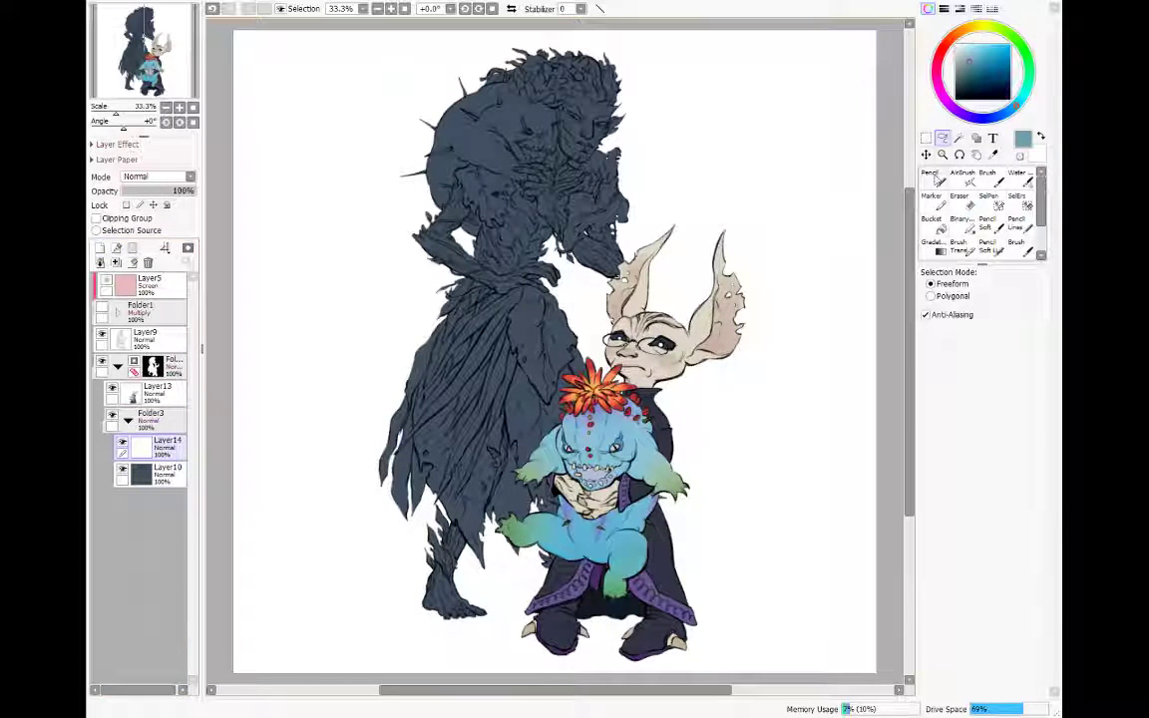
key("n")
left_click_drag(973, 58, 985, 55)
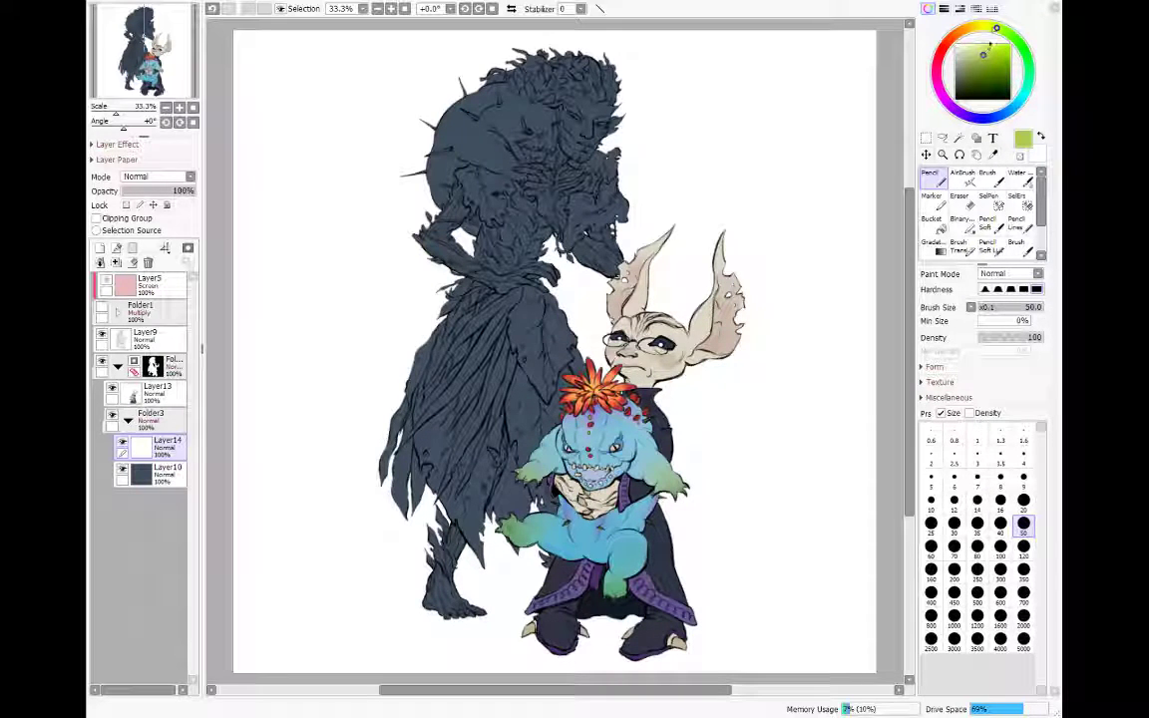
left_click(977, 549)
mouse_move(449, 124)
left_mouse_down()
mouse_move(433, 168)
mouse_move(451, 100)
mouse_move(438, 200)
left_mouse_up()
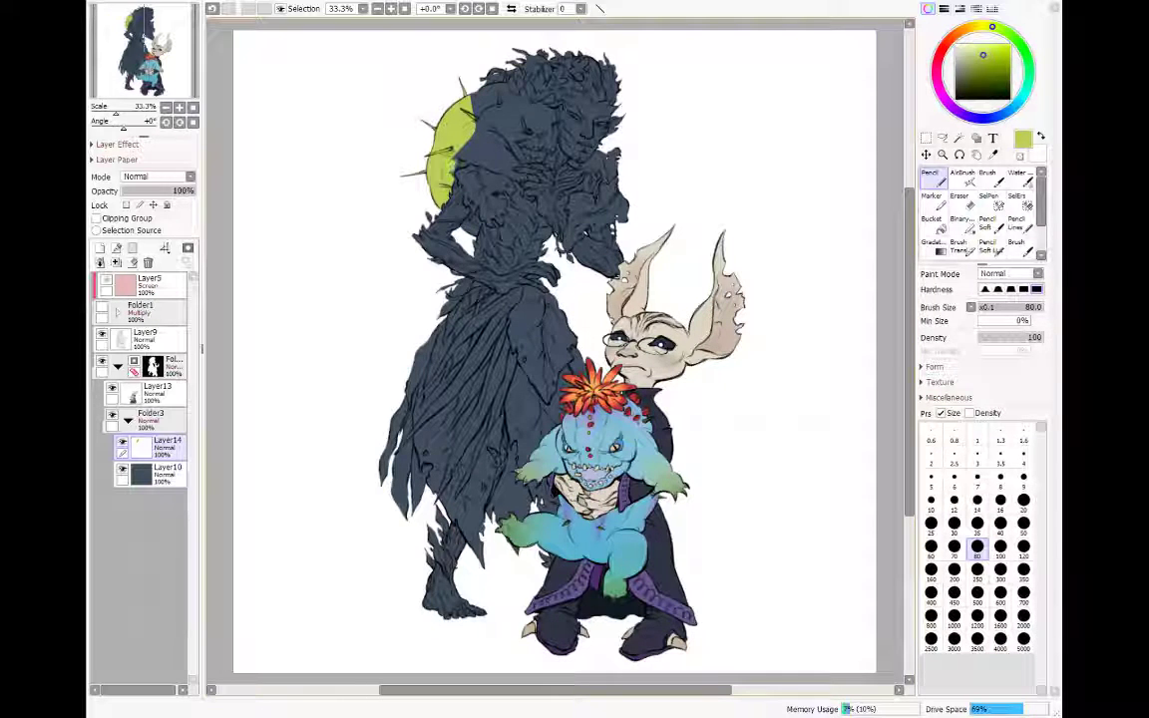
left_click_drag(453, 163, 490, 106)
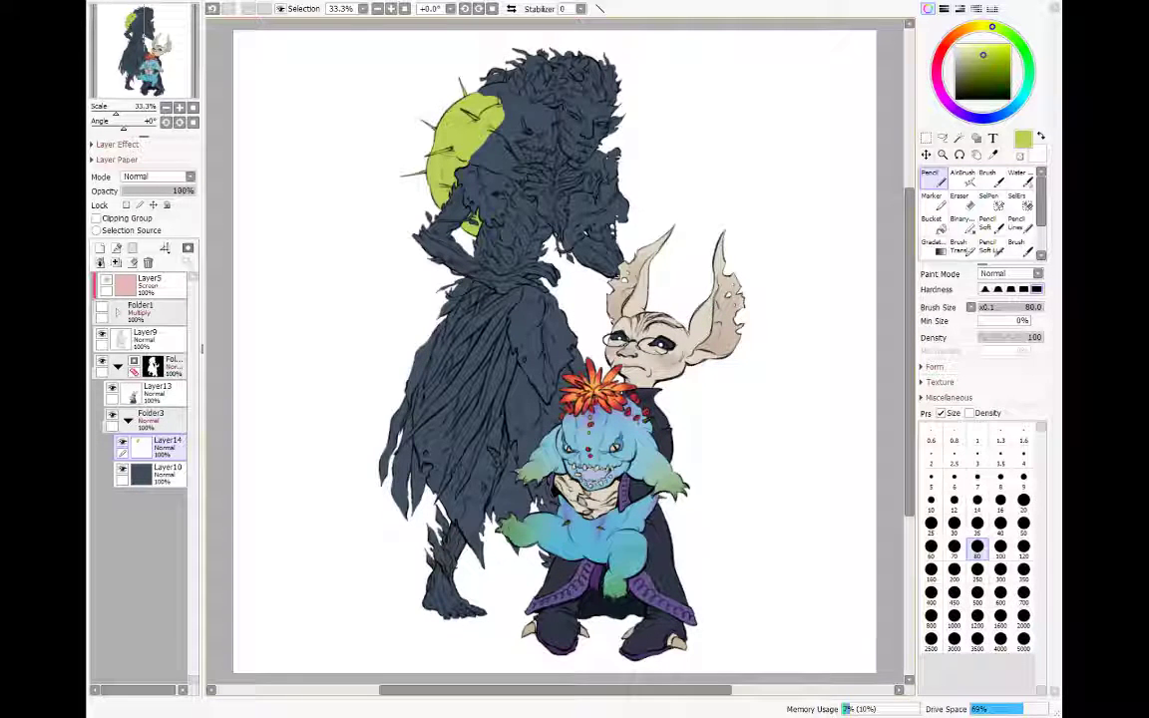
Step: Fill in the shoulder creature's face, arm and head flower with yellow-green, flipping the canvas view horizontally while painting
key("h")
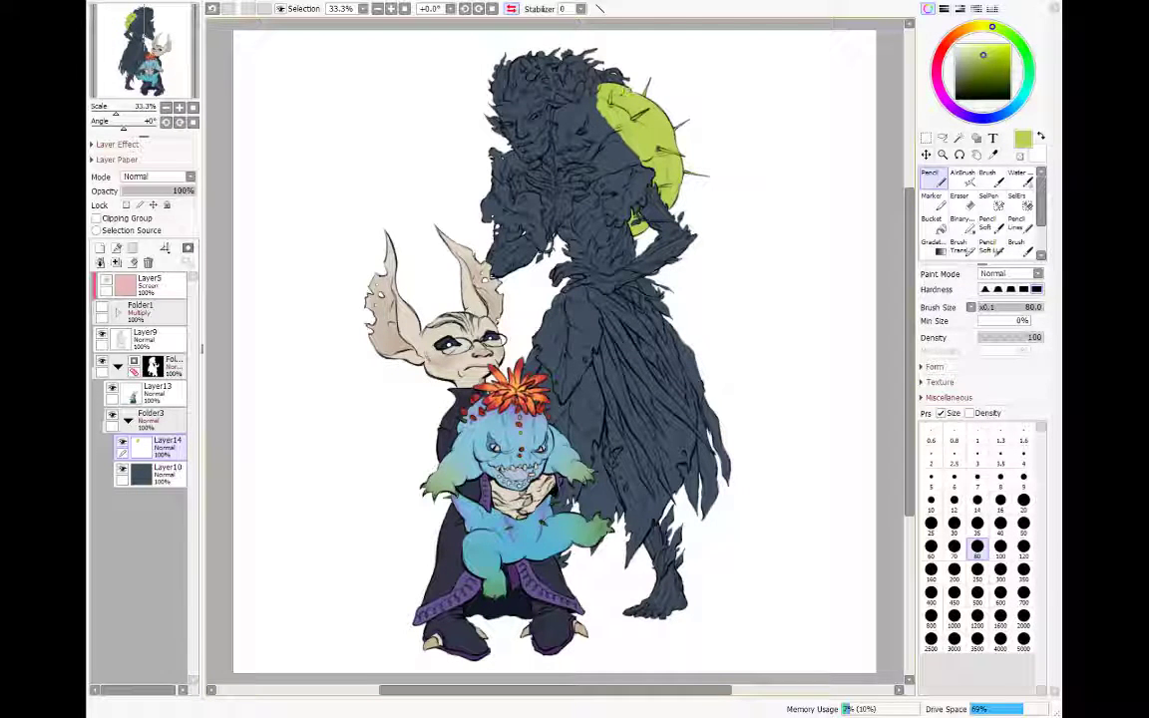
mouse_move(606, 117)
left_mouse_down()
mouse_move(612, 154)
mouse_move(587, 118)
mouse_move(566, 118)
mouse_move(585, 148)
left_mouse_up()
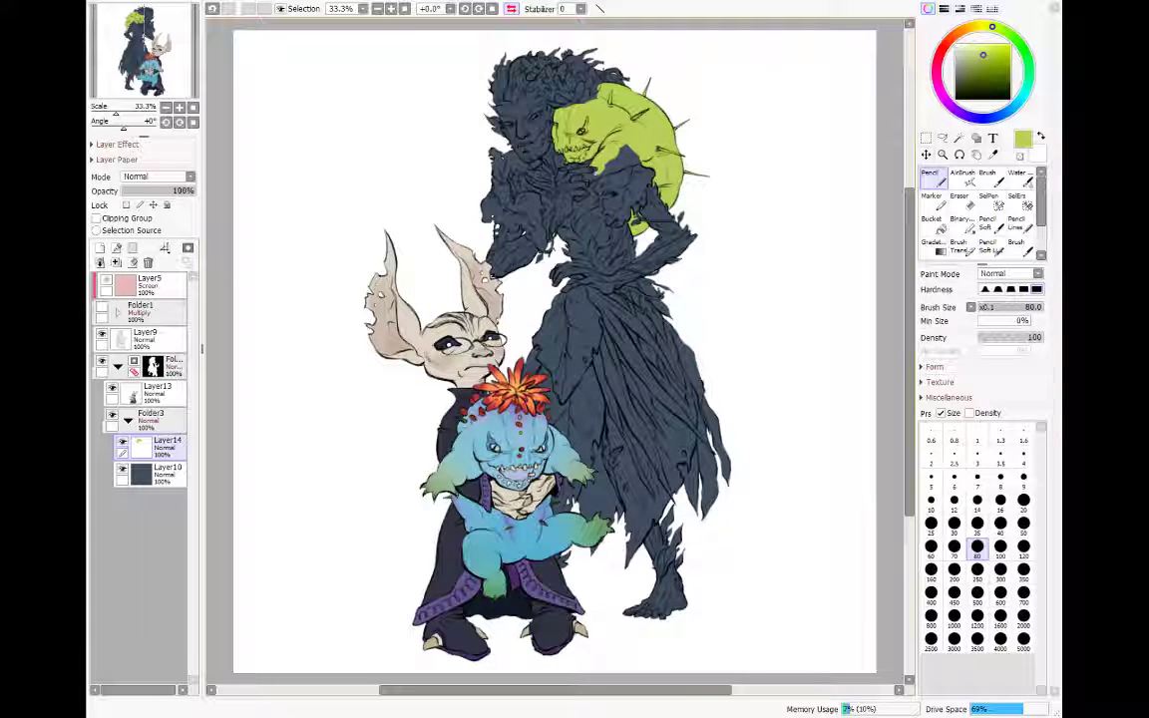
mouse_move(594, 171)
left_mouse_down()
mouse_move(643, 160)
mouse_move(606, 164)
left_mouse_up()
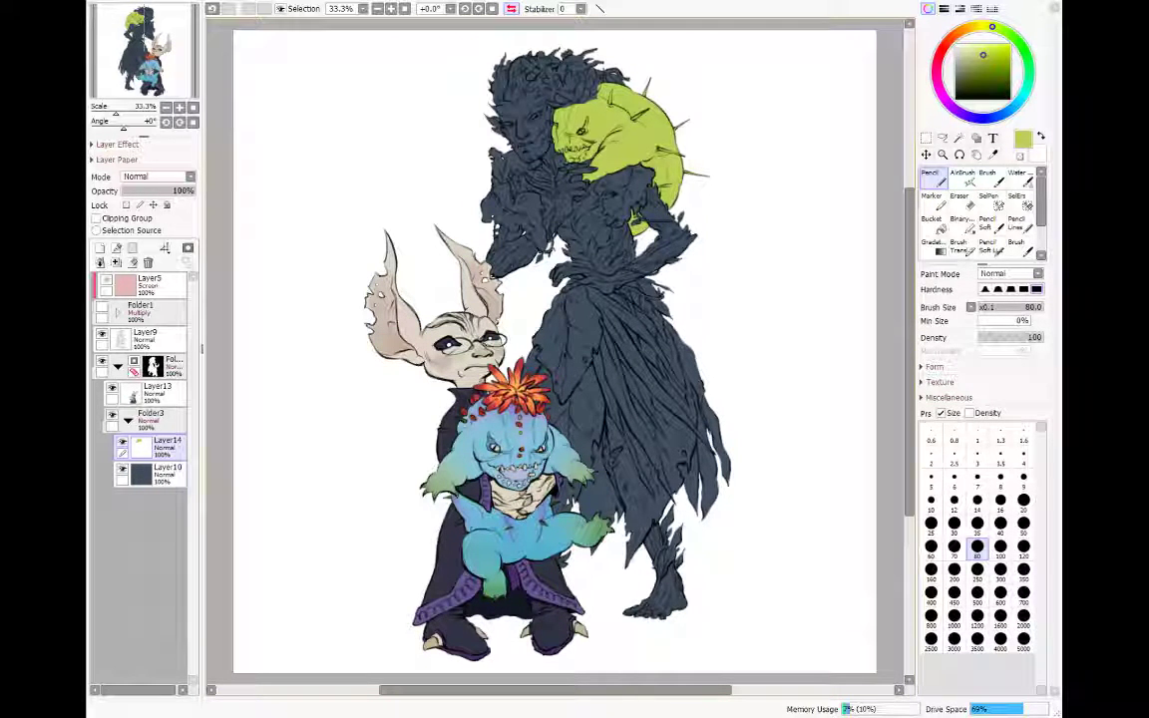
key("h")
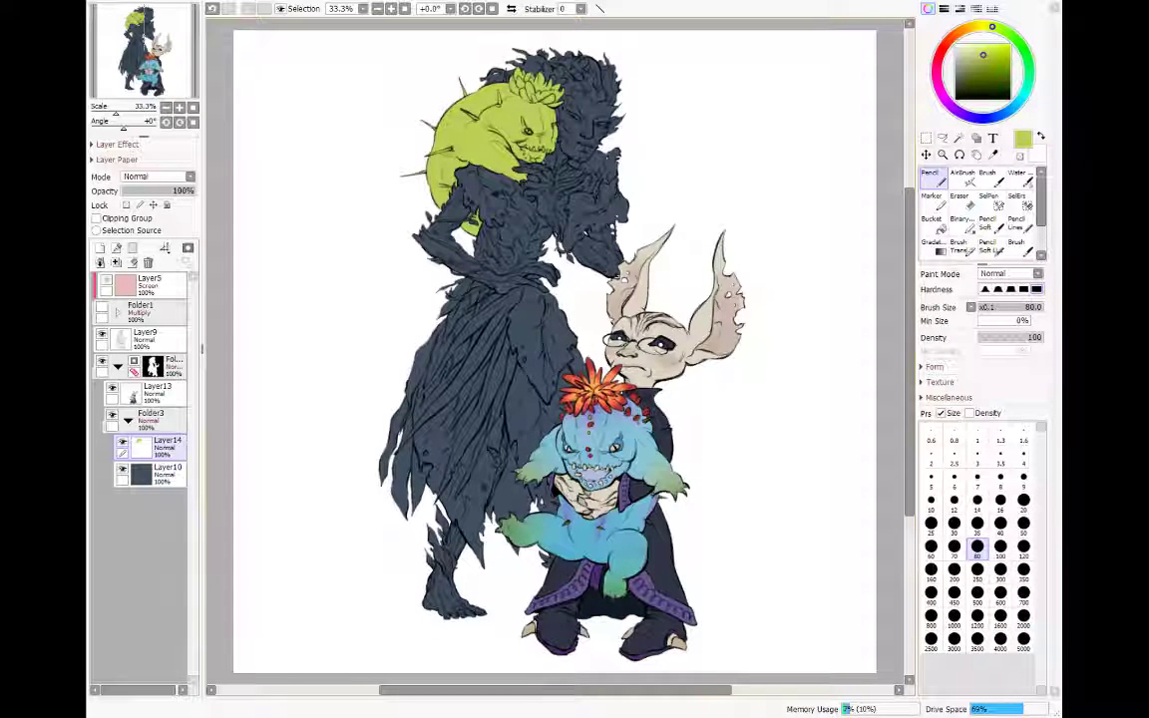
Step: Touch up the shoulder creature's yellow-green fill with the Eraser and a size 35 Pencil
key("e")
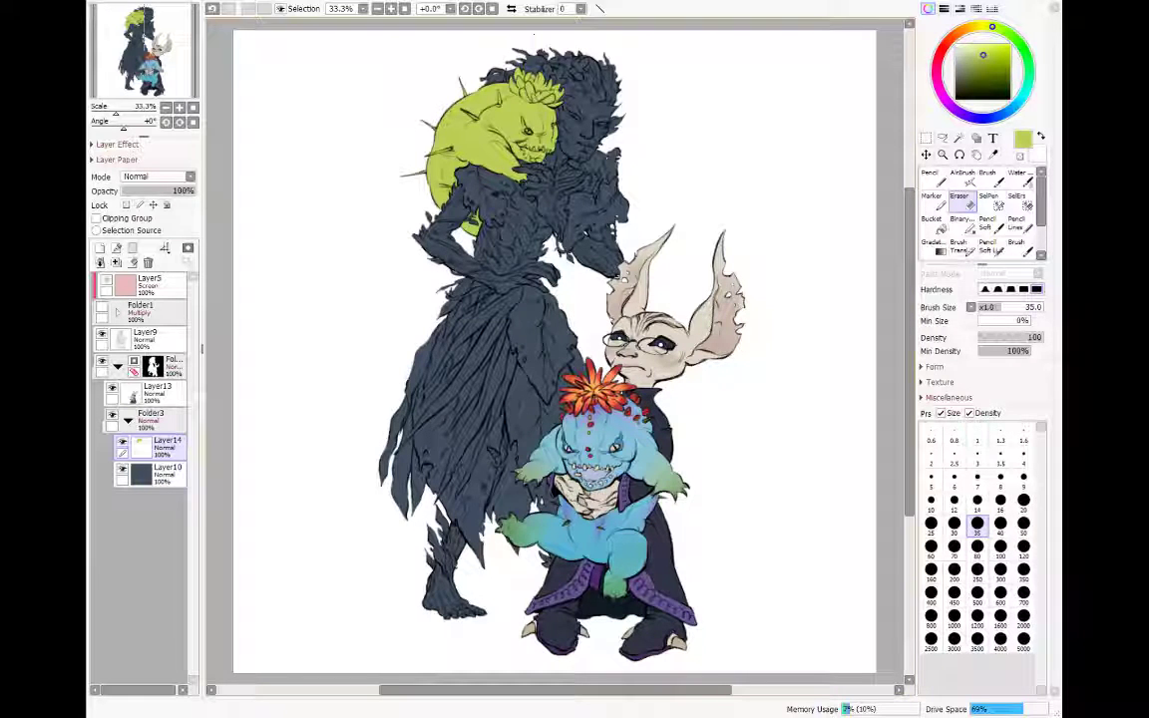
key("n")
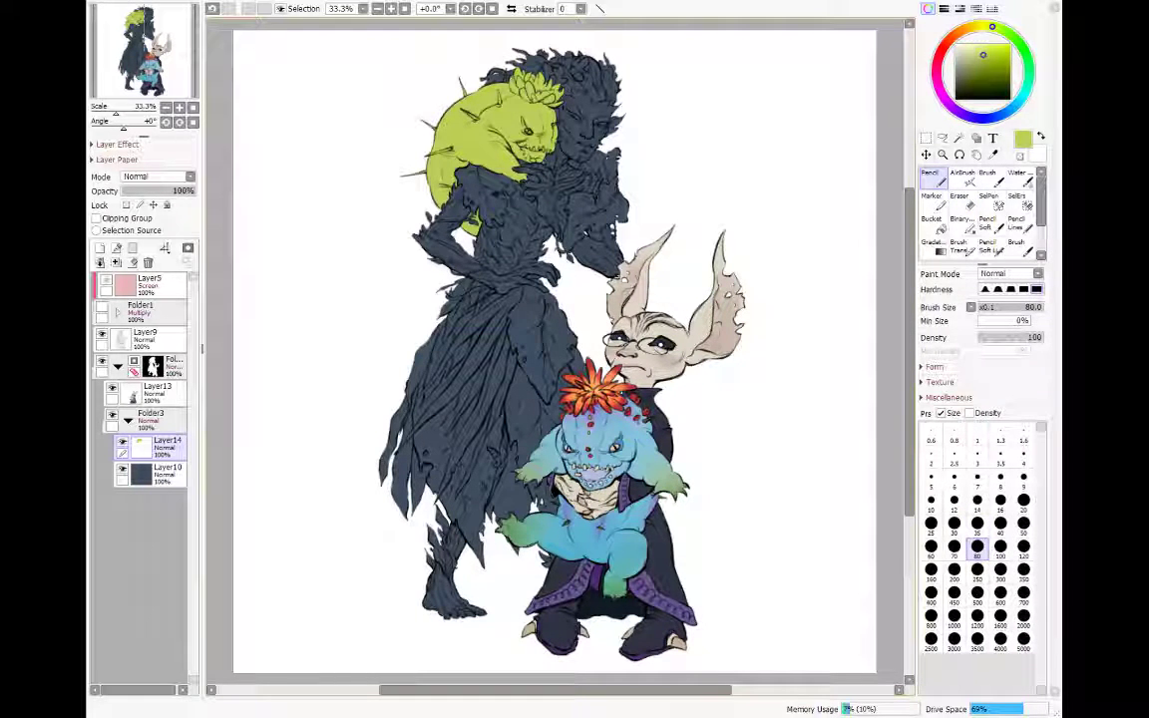
left_click(980, 530)
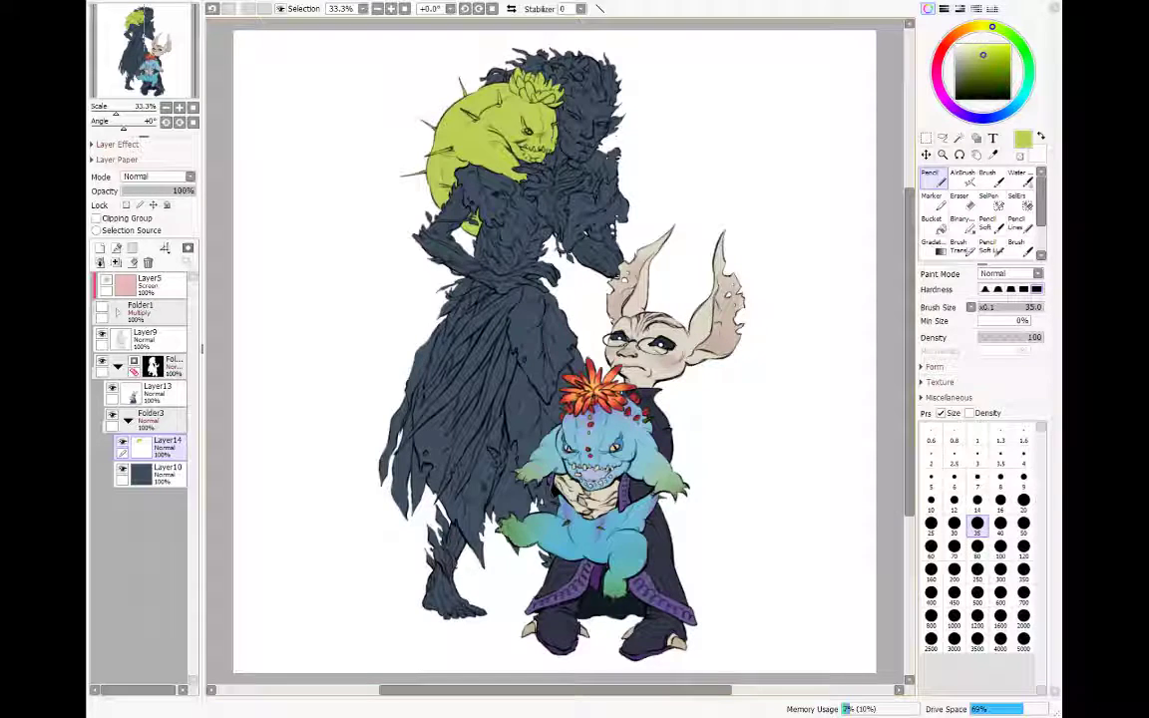
key("ctrl+z")
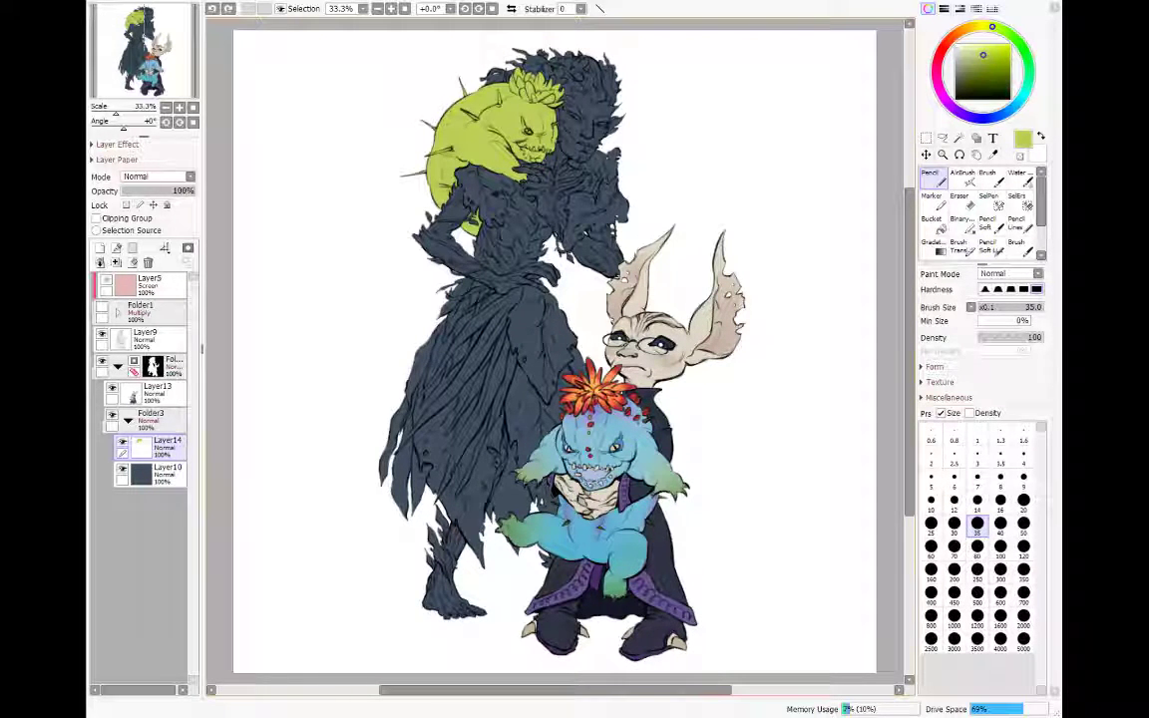
key("ctrl+y")
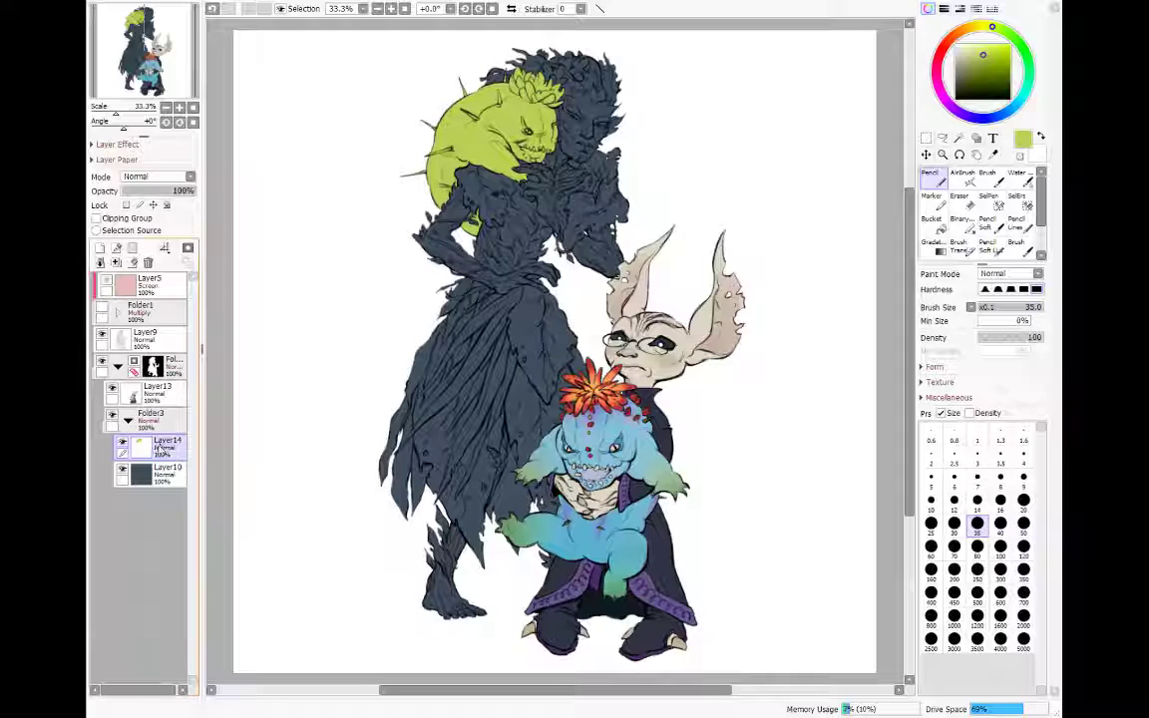
Step: Replace Layer14 with a folder masked to the shoulder creature's shape, holding a new layer filled with yellow-green
left_click_drag(165, 449, 163, 405)
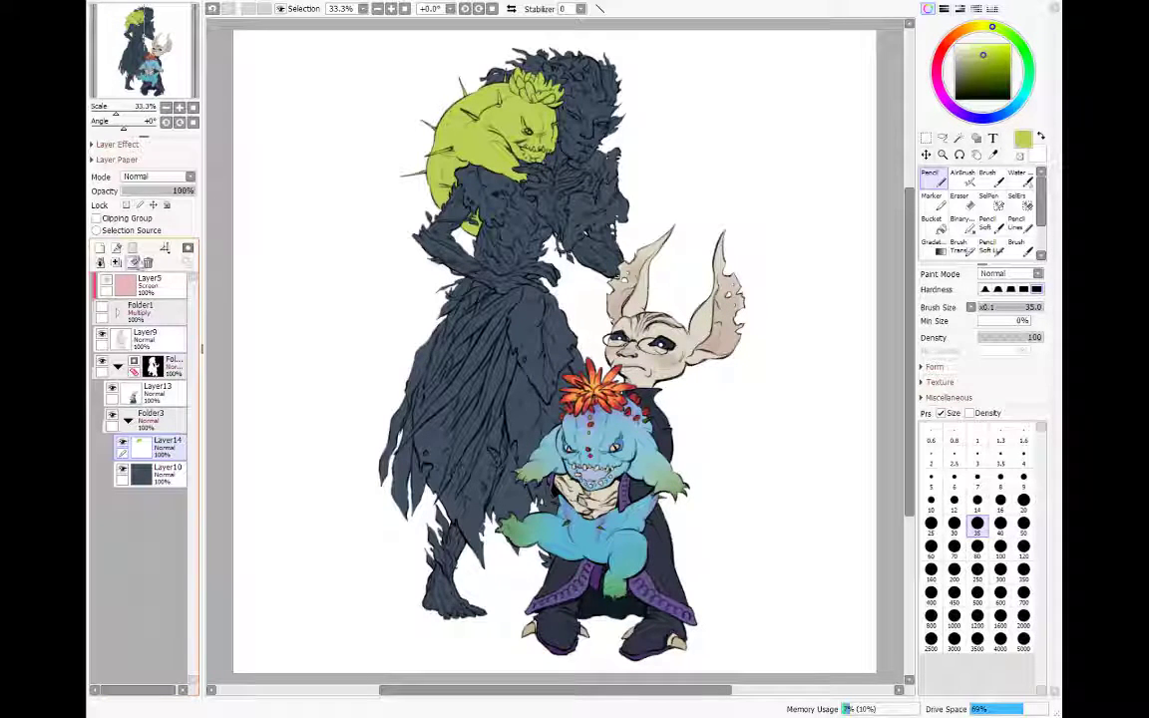
left_click(132, 247)
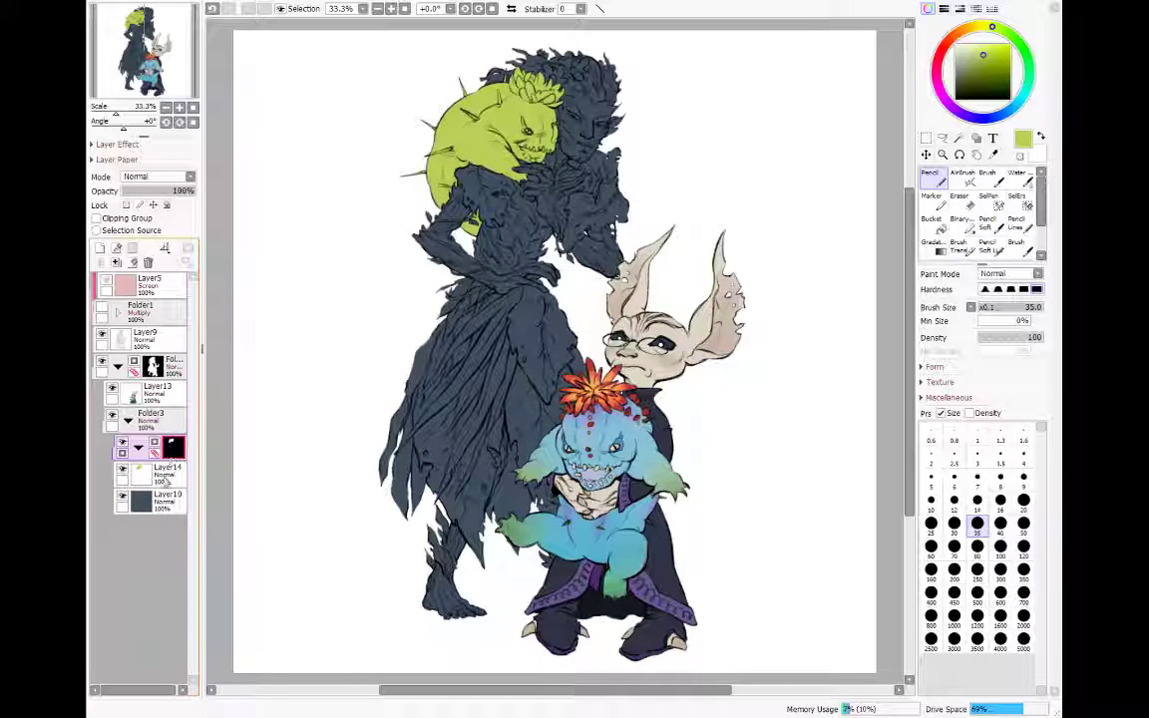
left_click(161, 470)
left_click(148, 262)
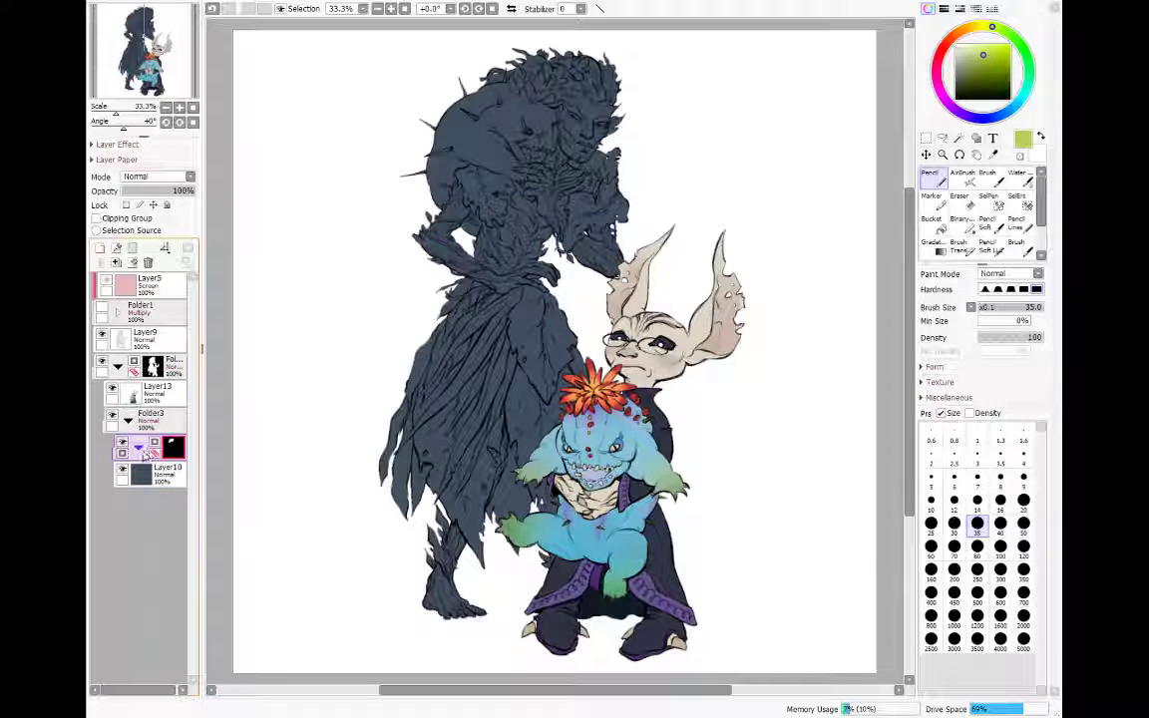
left_click(99, 248)
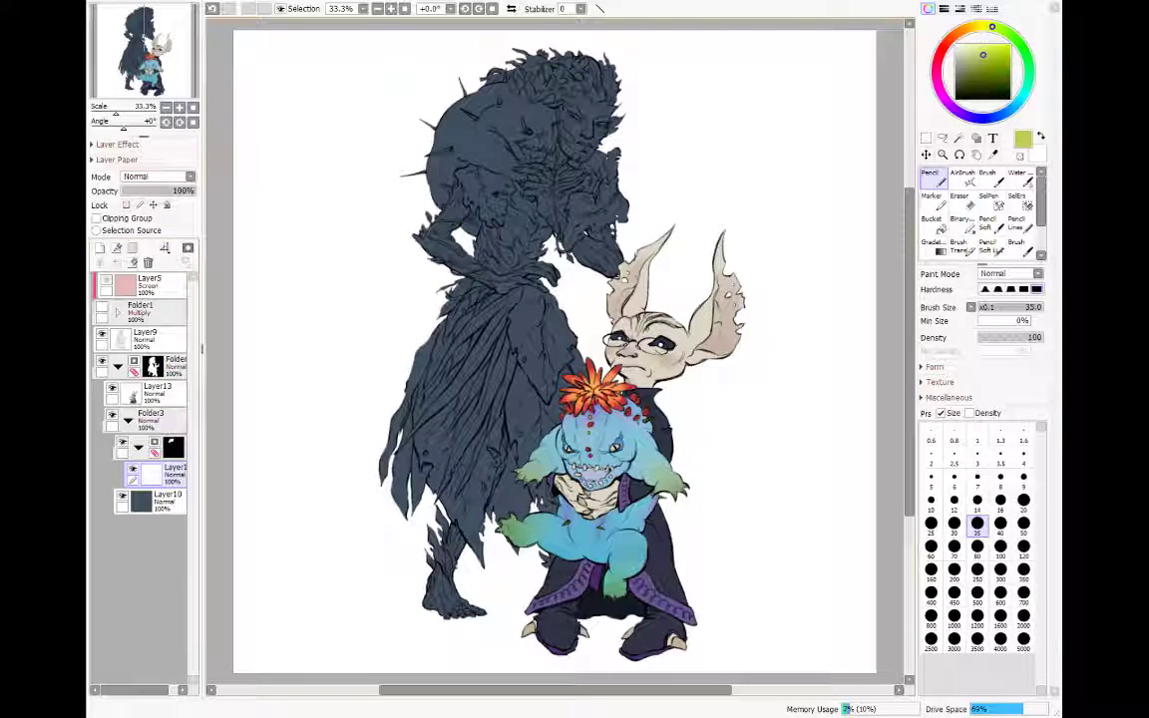
key("ctrl+z")
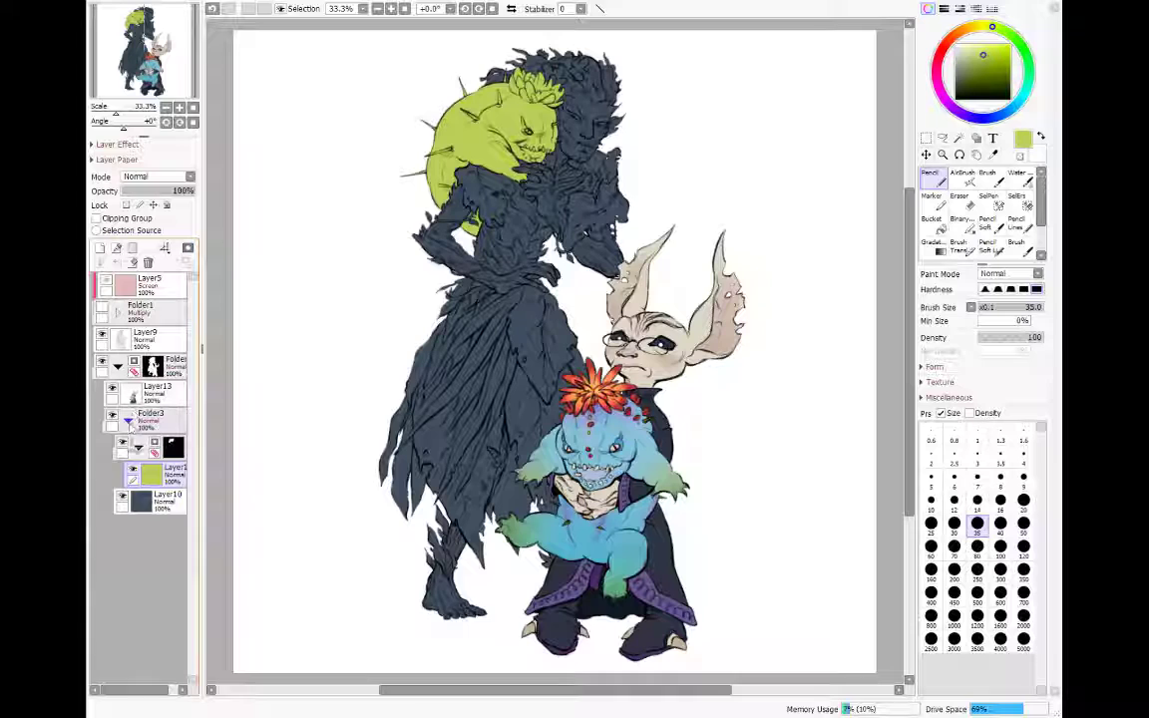
Step: Collapse the shoulder creature's masked folder and add a new layer directly above Layer10
left_click(138, 448)
left_click(160, 474)
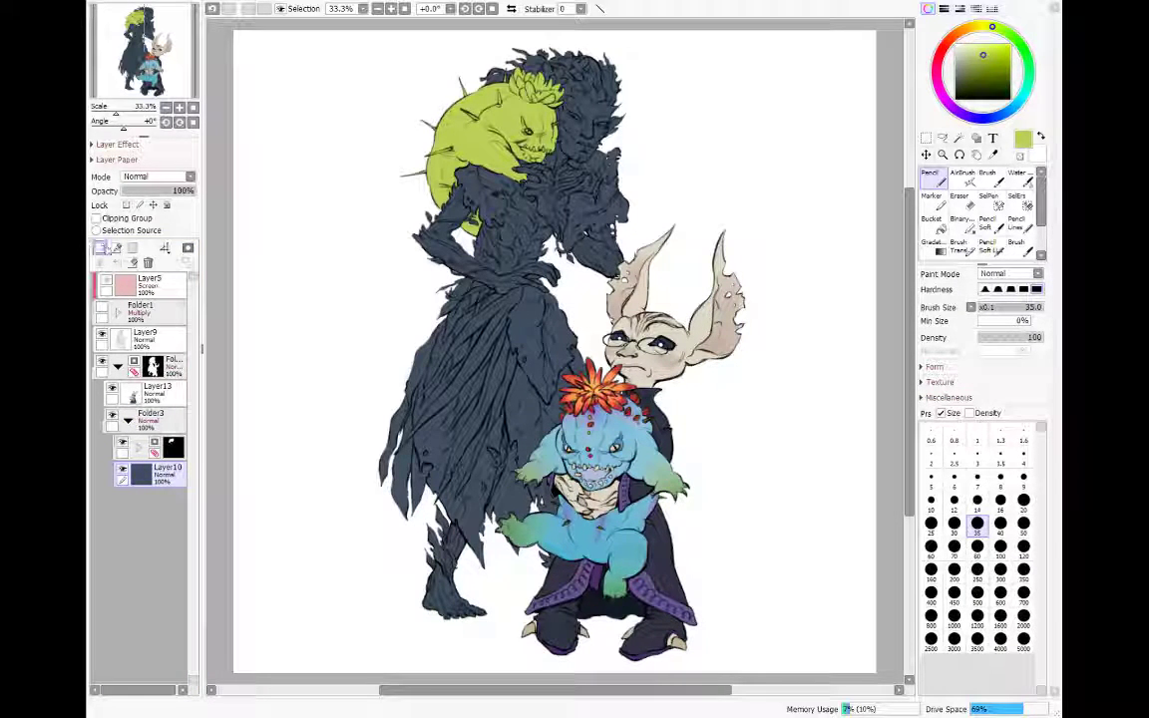
left_click(99, 247)
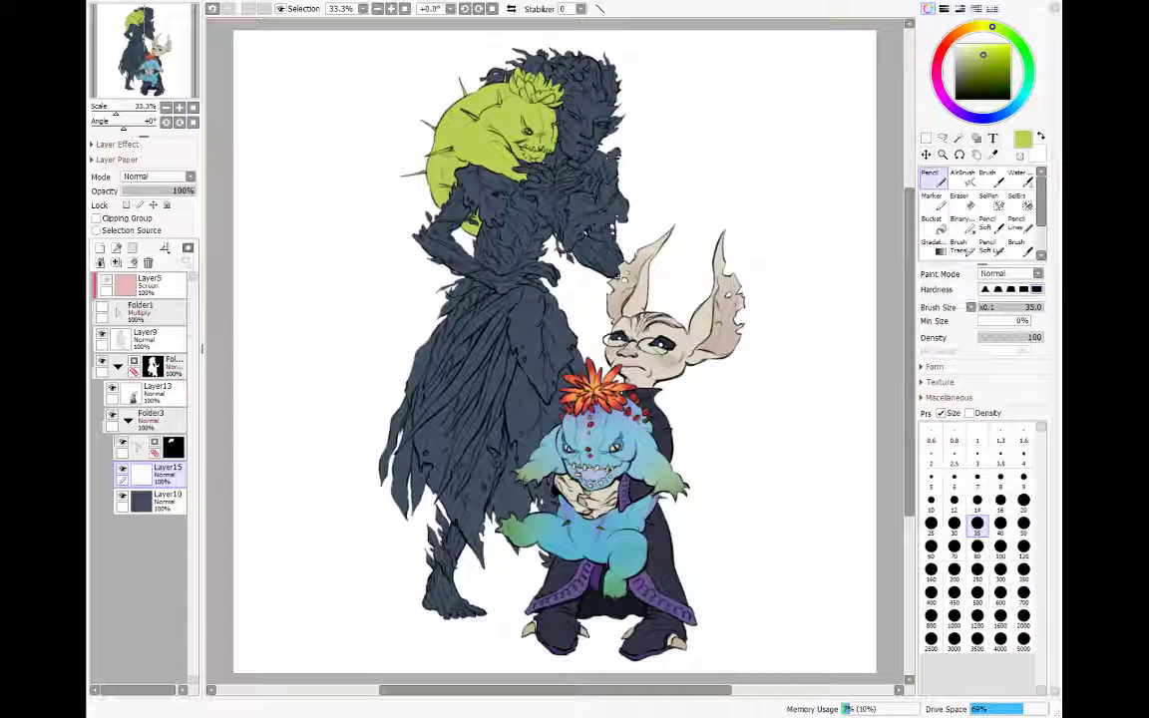
Step: Try a slate-blue scribble across the tall figure's waist with Layer15 in Shine mode
right_click(583, 200)
left_click(152, 263)
left_click_drag(503, 232, 548, 229)
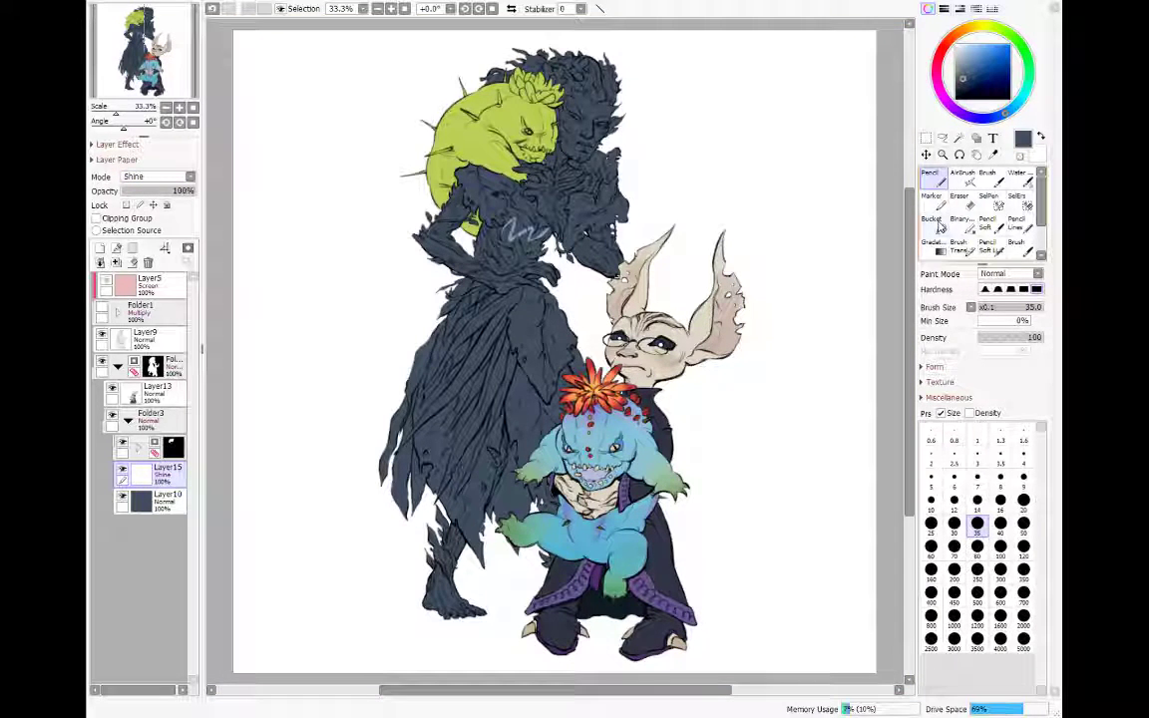
scroll(160, 178, "up", 4)
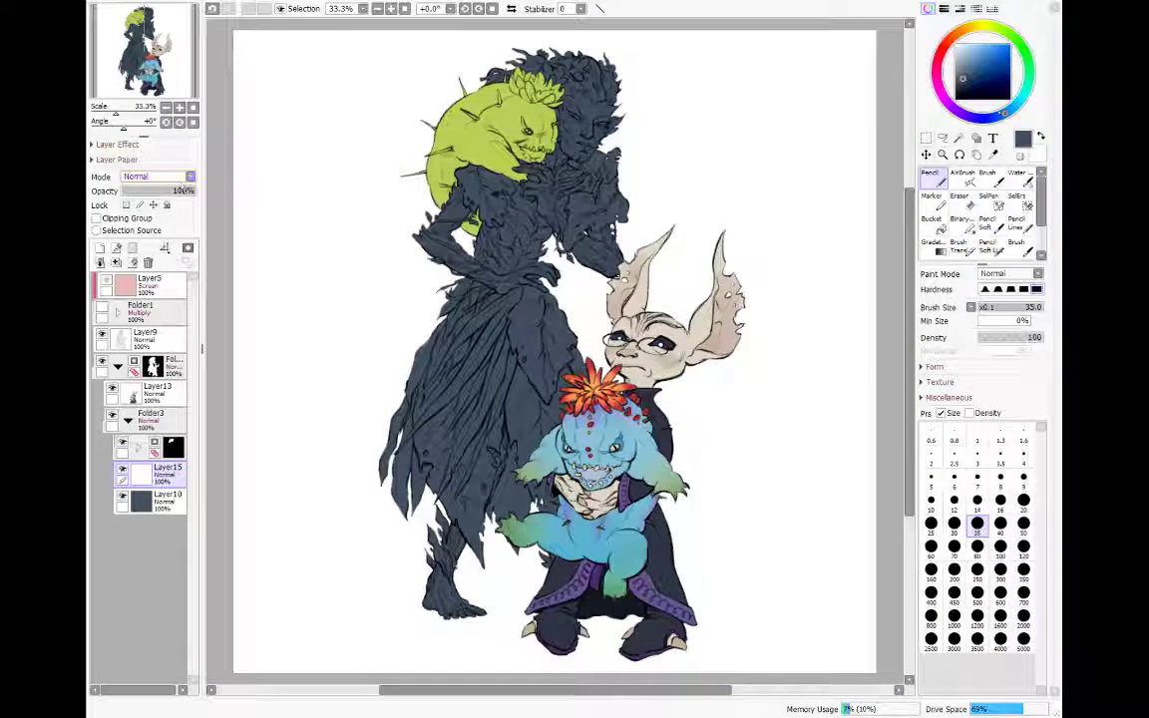
Step: Paint the tall figure's eyes light cyan on Layer15 with a size 50 Pencil
left_click(1017, 104)
left_click(992, 52)
left_click(986, 51)
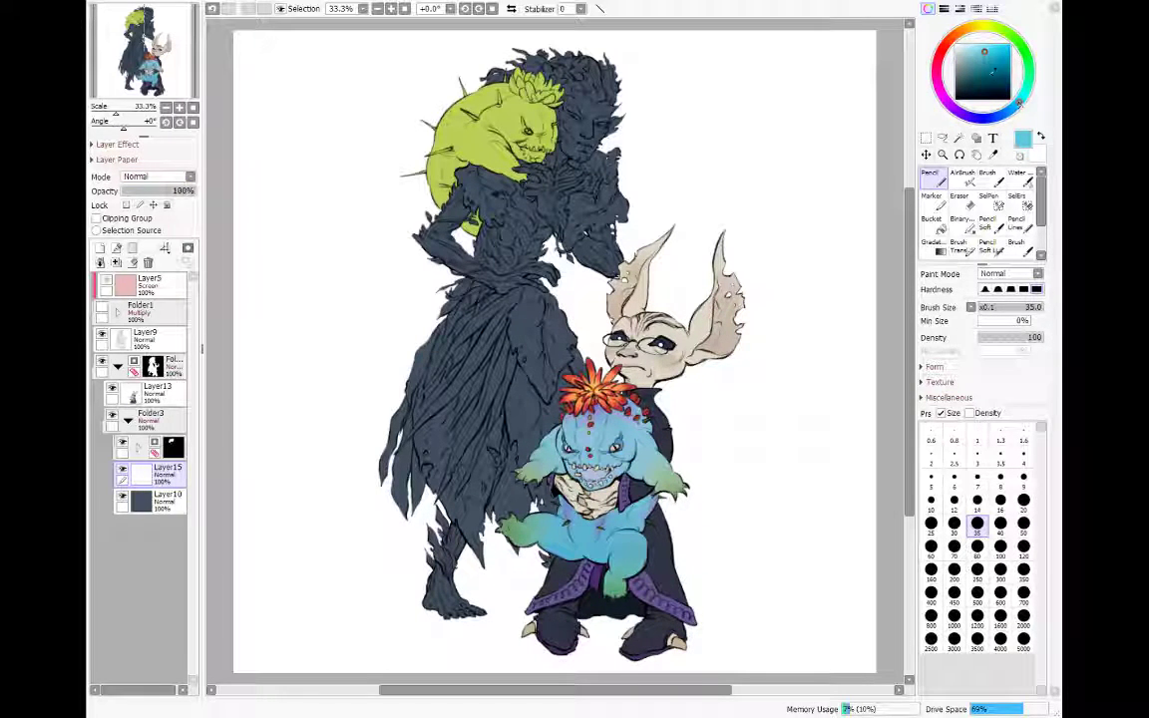
left_click(1023, 524)
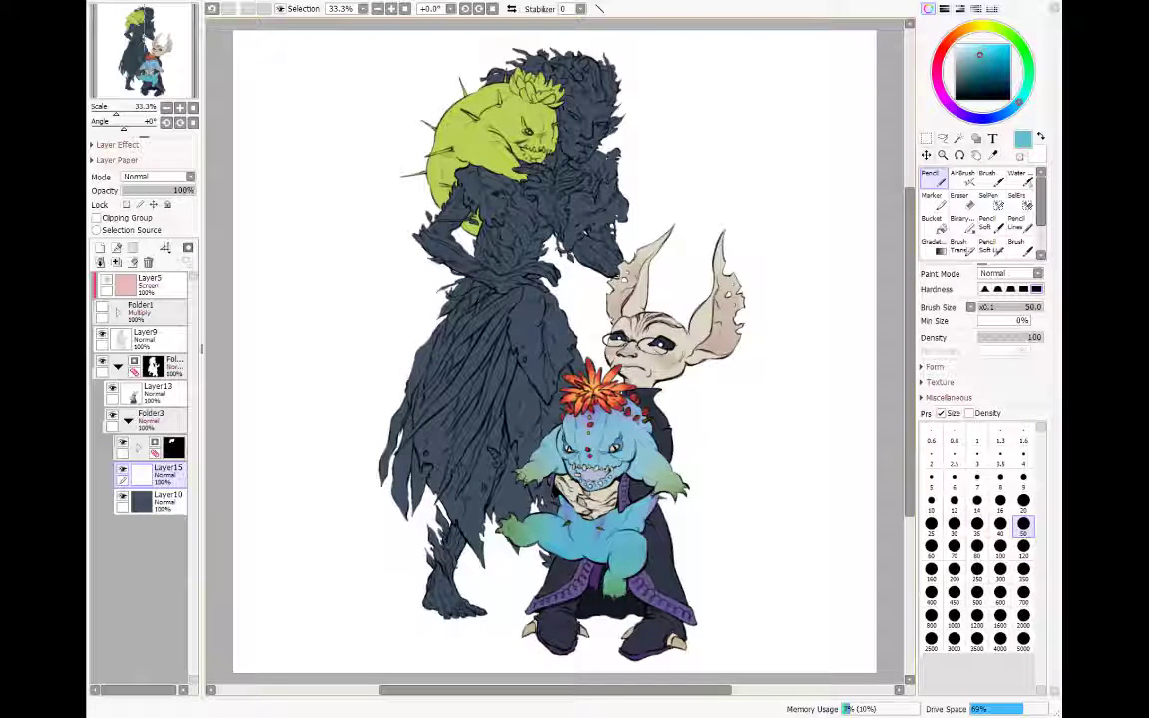
left_click(602, 124)
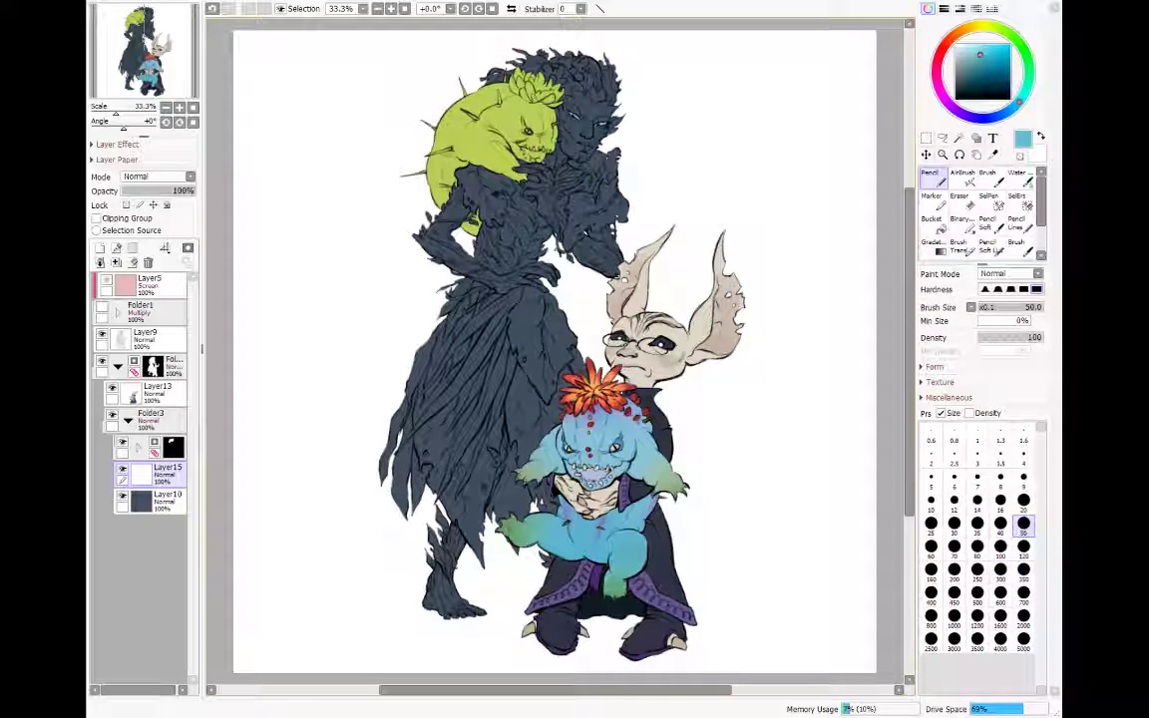
Step: Add a Screen-mode layer between Layer15 and Layer10, with the transparent brush ready at size 50 in slate blue
left_click(165, 502)
left_click(100, 248)
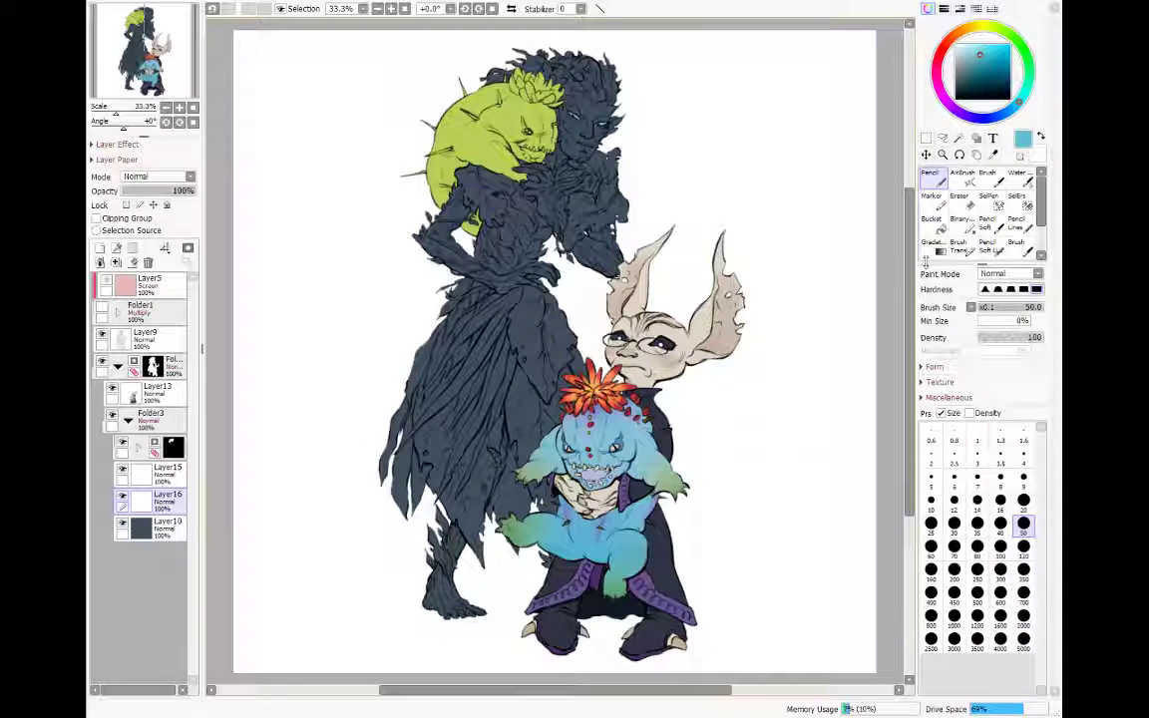
left_click(960, 248)
left_click(146, 177)
left_click(154, 223)
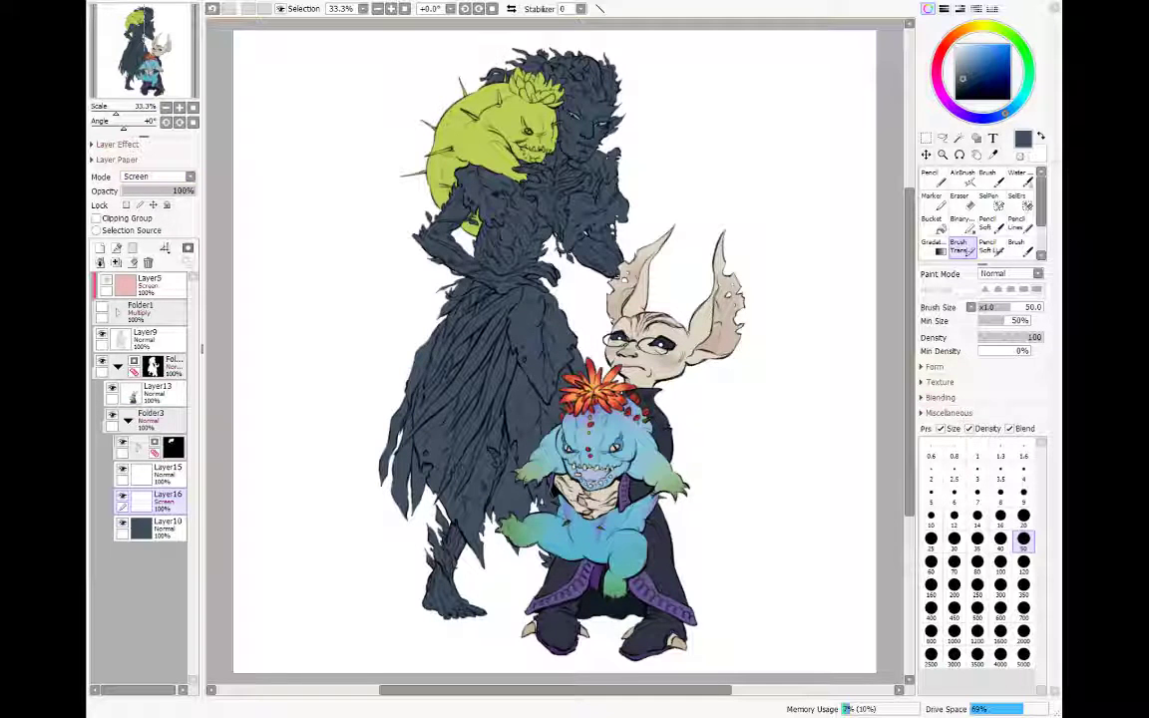
Step: Paint a slate-blue highlight over the tall figure's lower skirt on Layer16 with the transparent brush at size 100
left_click(996, 568)
mouse_move(475, 531)
left_mouse_down()
mouse_move(424, 486)
mouse_move(426, 465)
mouse_move(461, 507)
mouse_move(455, 495)
mouse_move(476, 493)
mouse_move(490, 467)
mouse_move(434, 426)
mouse_move(401, 419)
left_mouse_up()
left_click_drag(399, 440, 384, 392)
mouse_move(447, 423)
left_mouse_down()
mouse_move(415, 386)
mouse_move(388, 389)
mouse_move(428, 376)
left_mouse_up()
Step: Soften the skirt highlight on Layer16 with the size 250 Water brush and trim it with the Eraser at size 80
left_click(1017, 175)
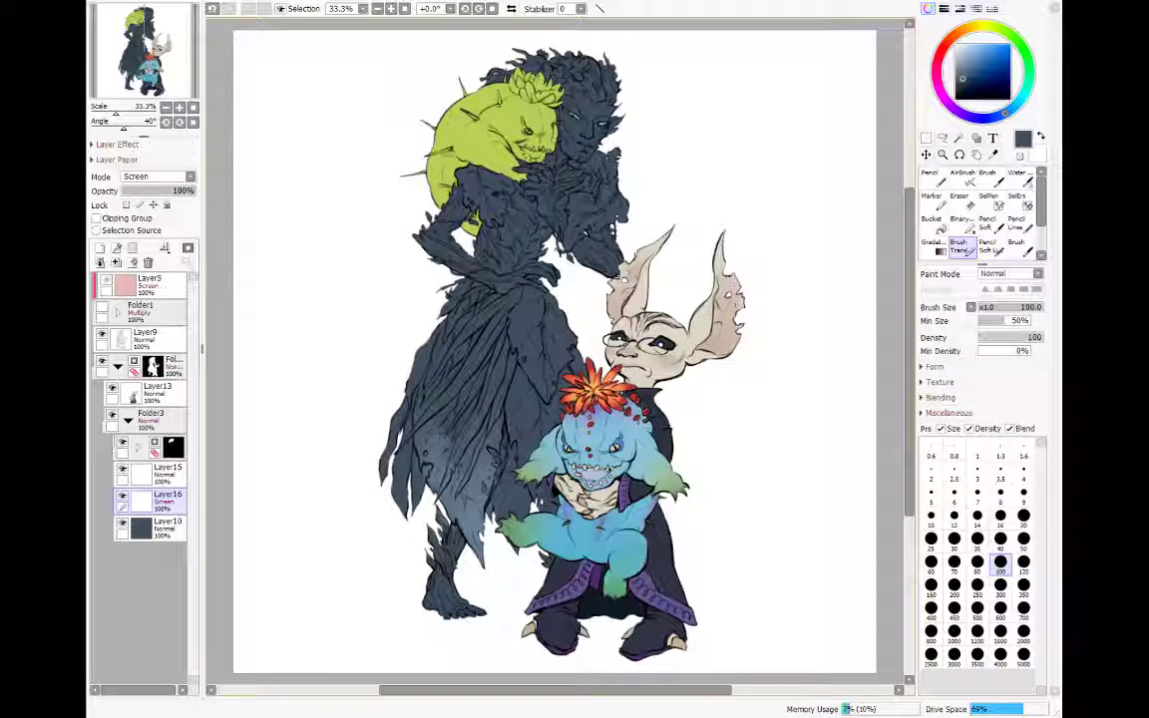
left_click(977, 586)
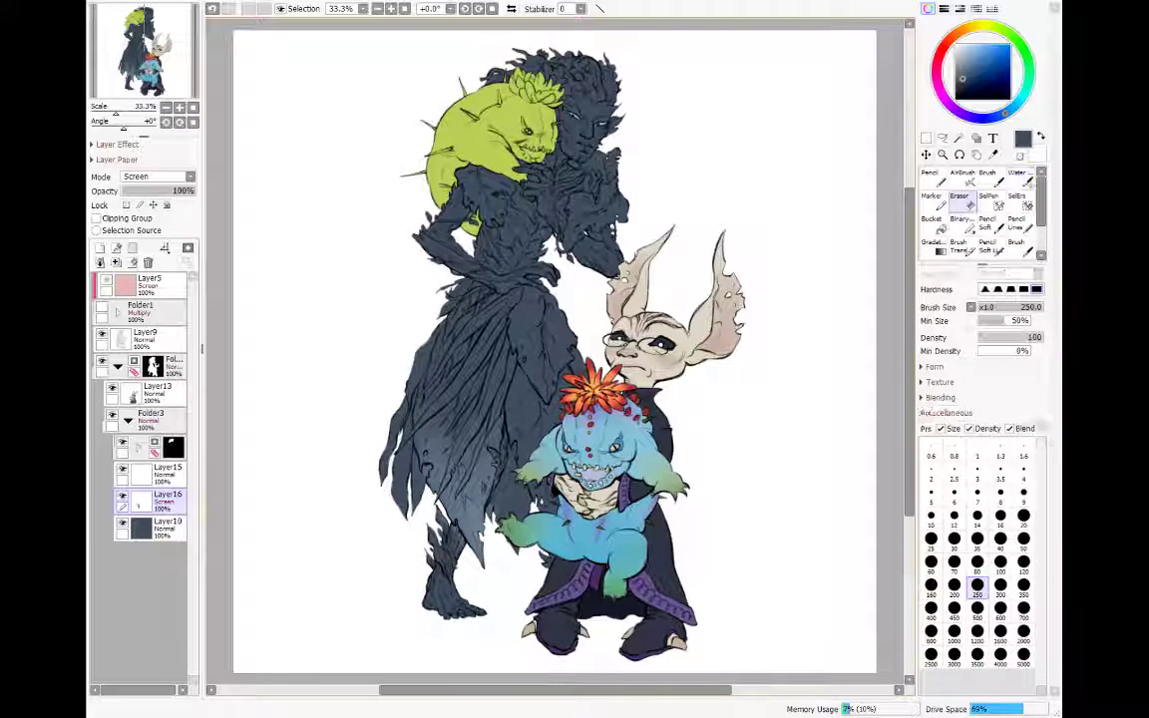
key("e")
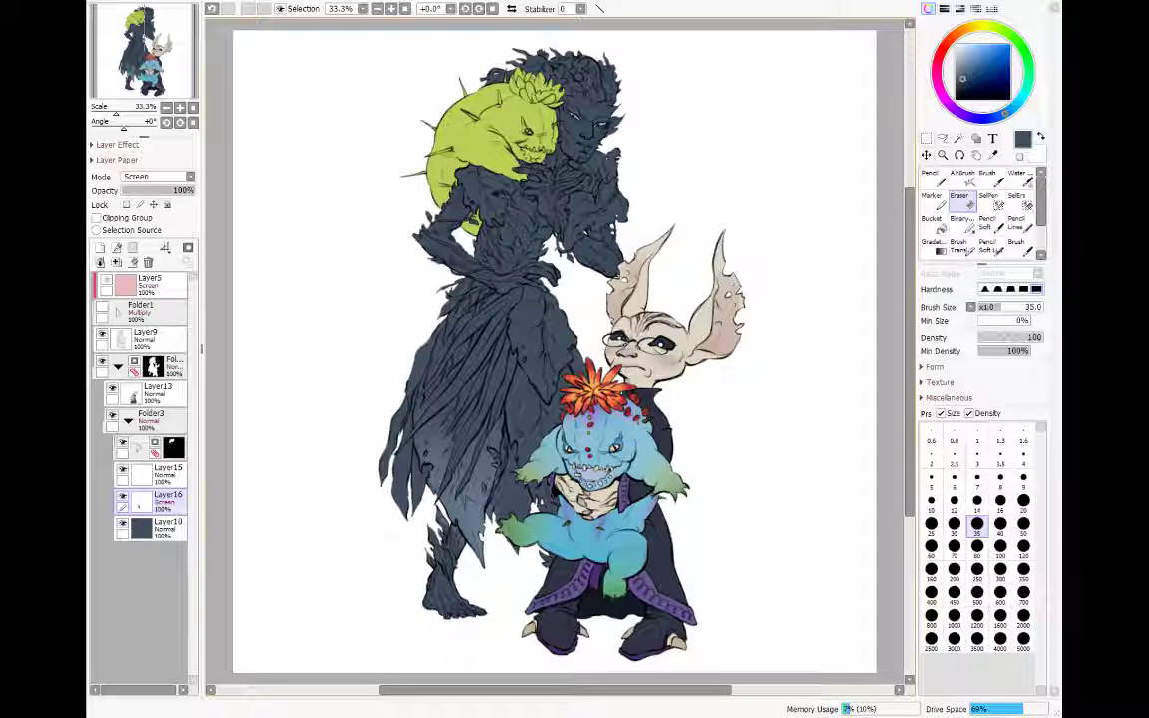
left_click(977, 549)
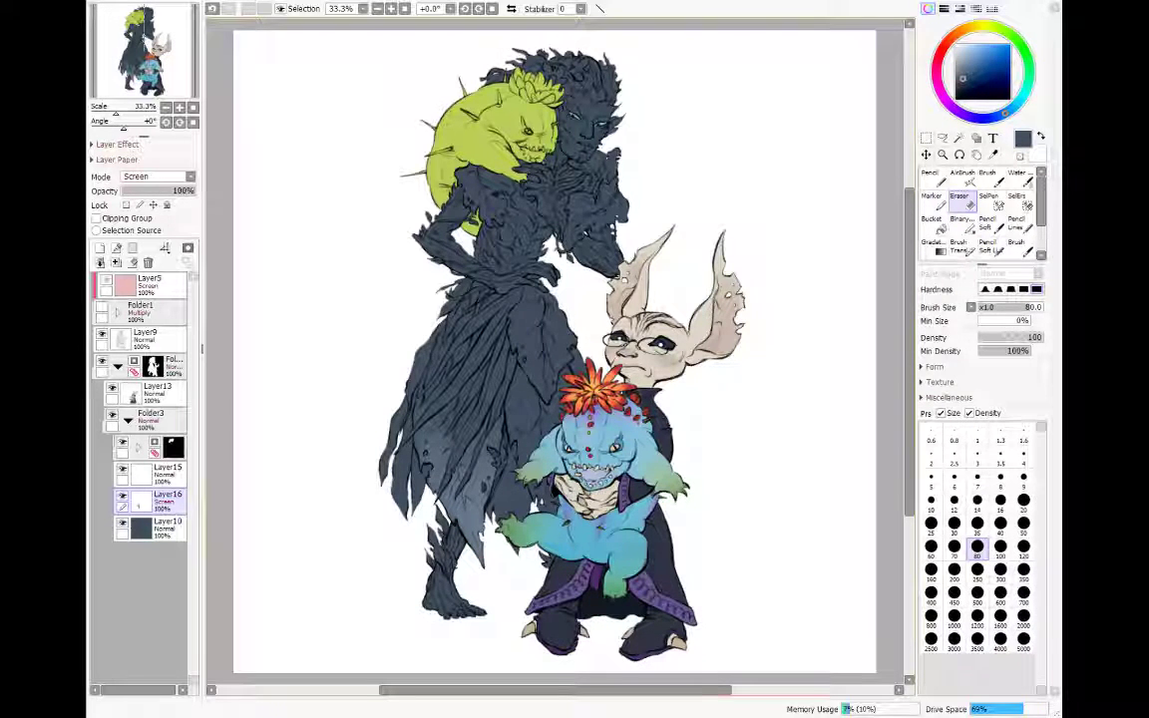
key("c")
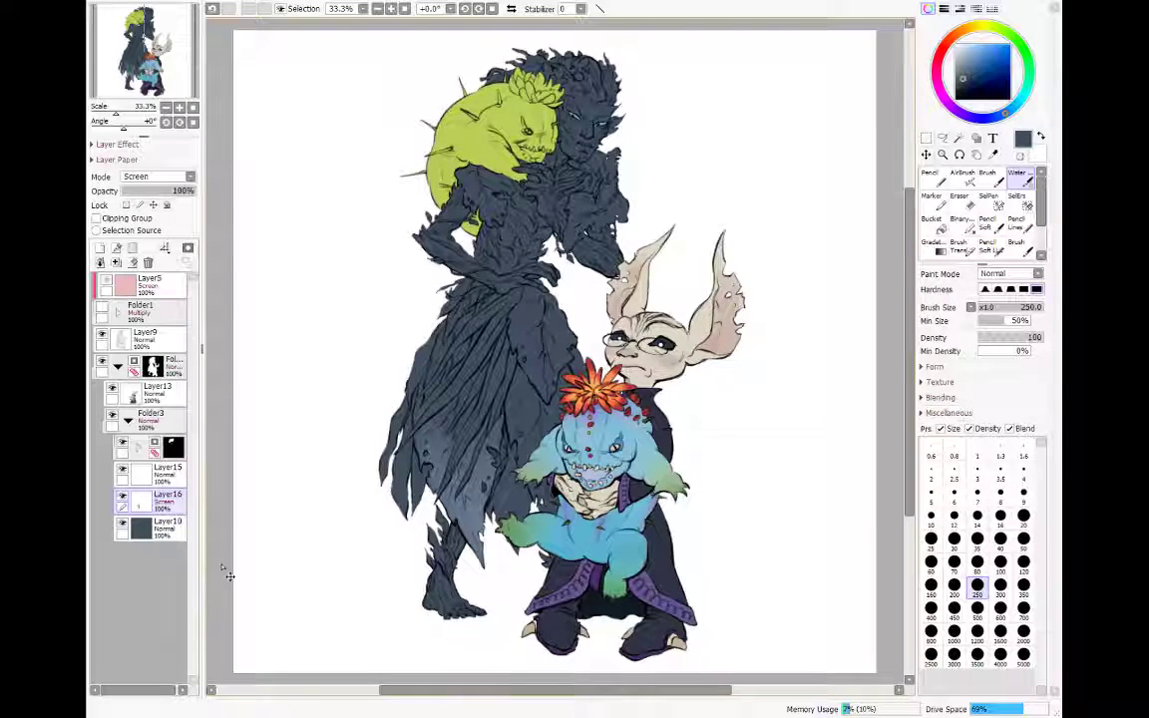
Step: Paste a copy of the skirt highlight as a new layer above Layer16 and set its blending mode to Overlay
key("ctrl+v")
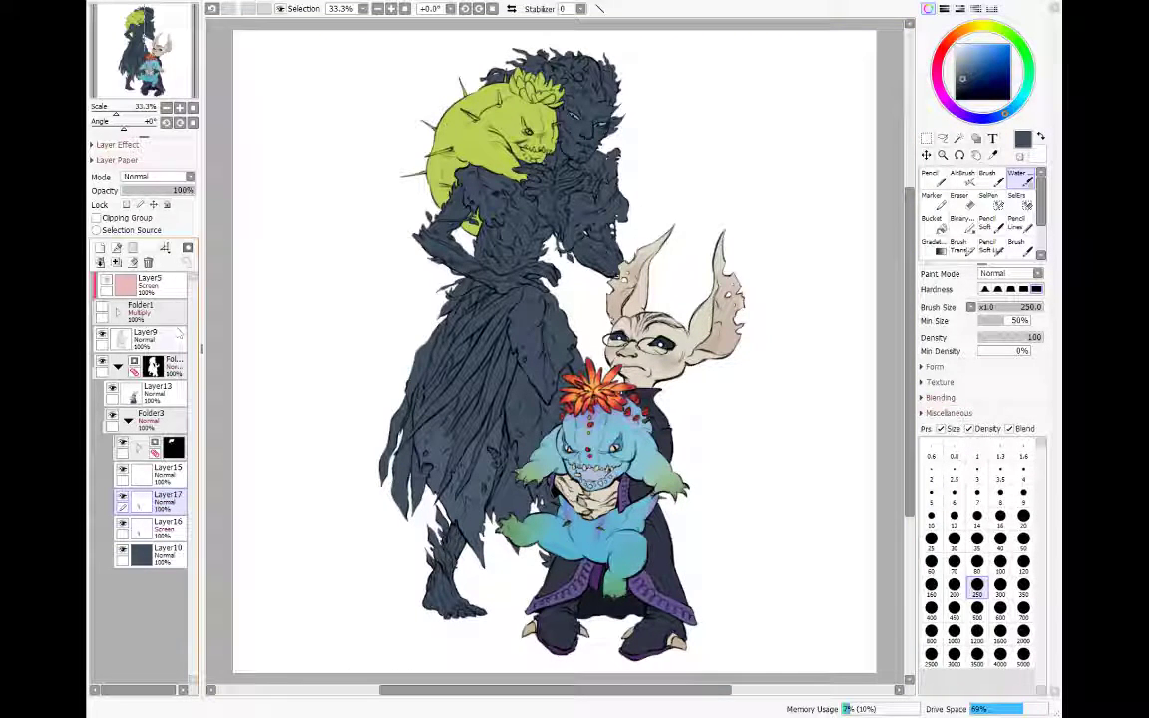
key("Down")
key("Down")
key("Down")
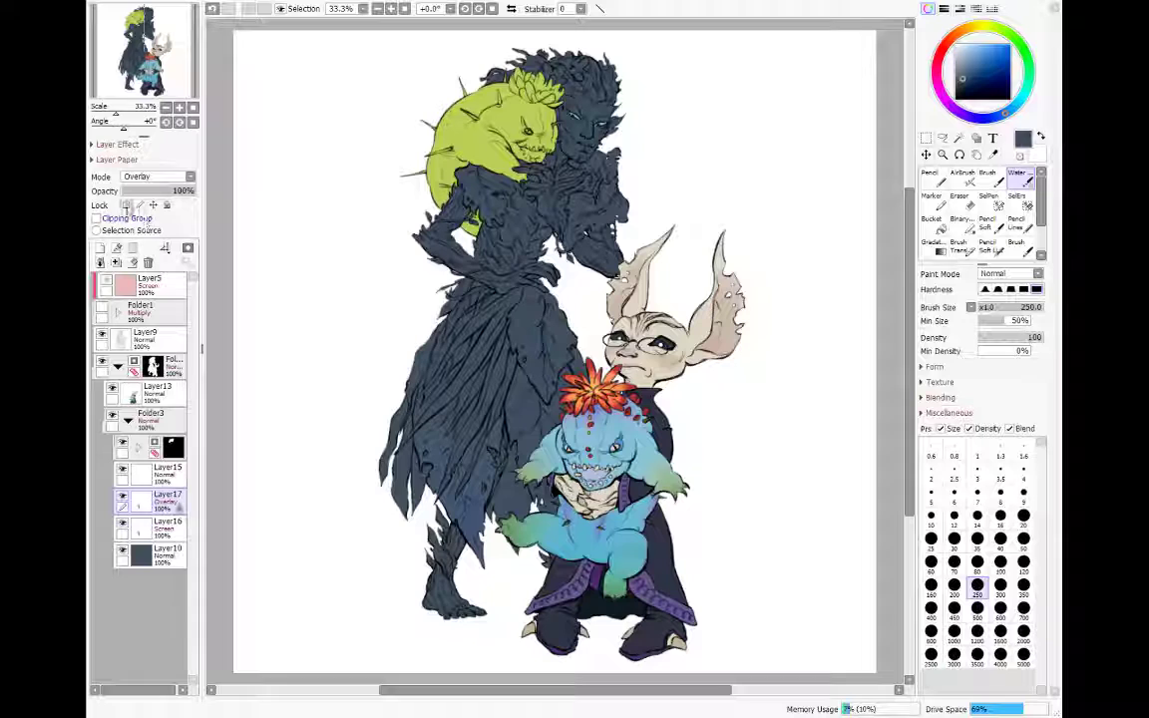
Step: Recolour the Overlay skirt highlight light blue on Layer17 with its opacity locked, and darken the blue with a colour adjustment
left_click(980, 51)
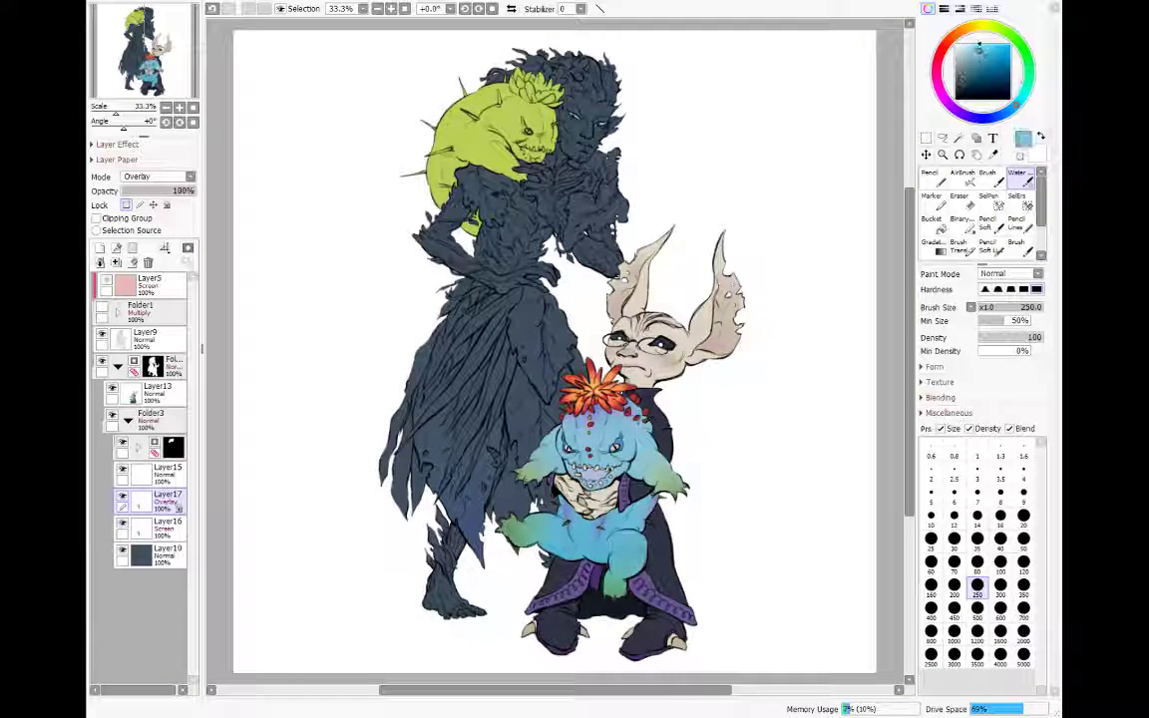
left_click_drag(438, 429, 471, 549)
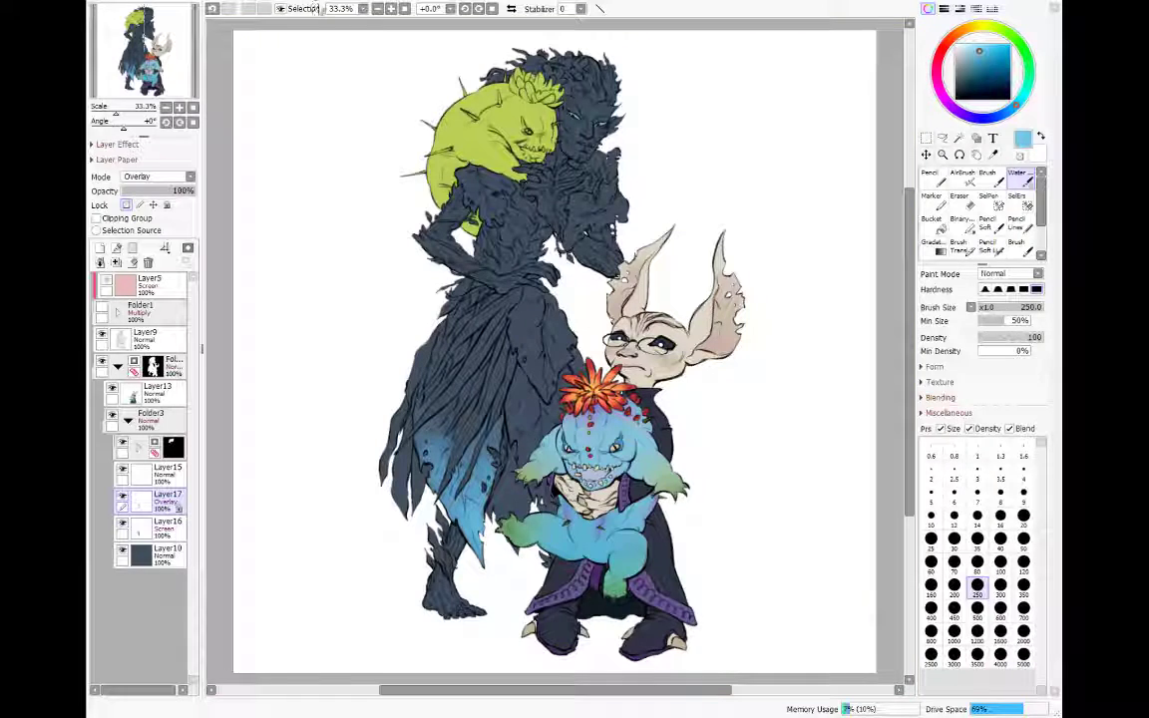
left_click(457, 19)
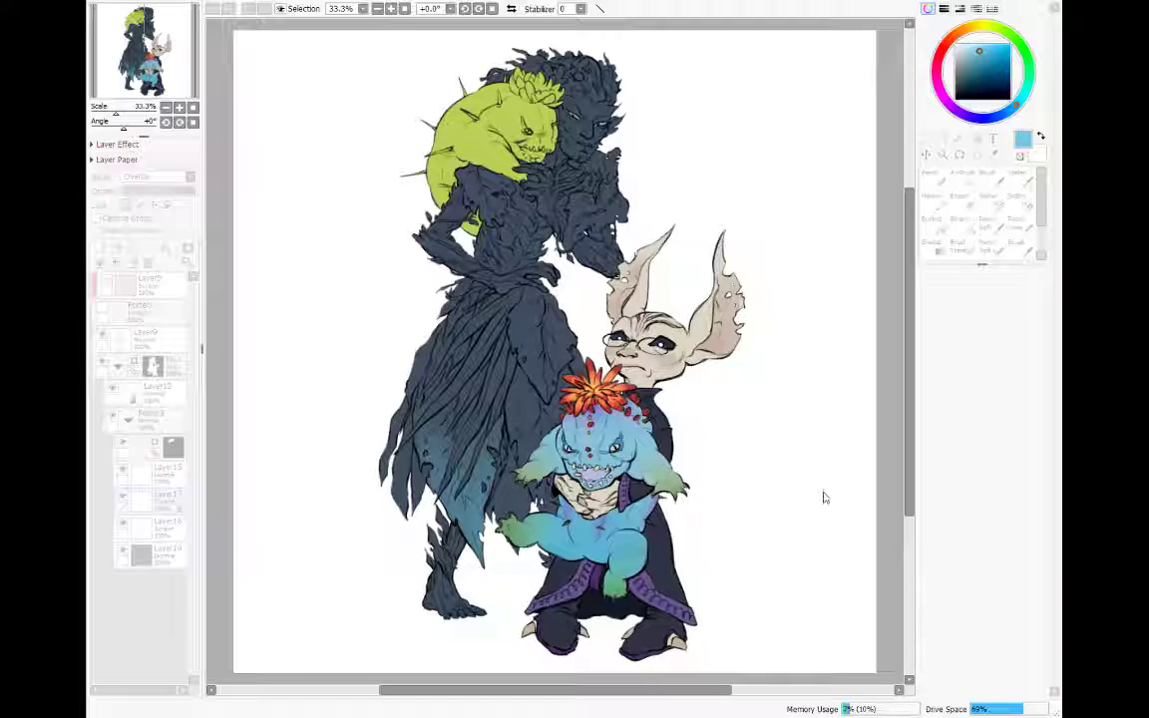
Step: Compare the skirt with Layer16 hidden and shown, and set Layer17's blend mode to Normal
left_click(122, 523)
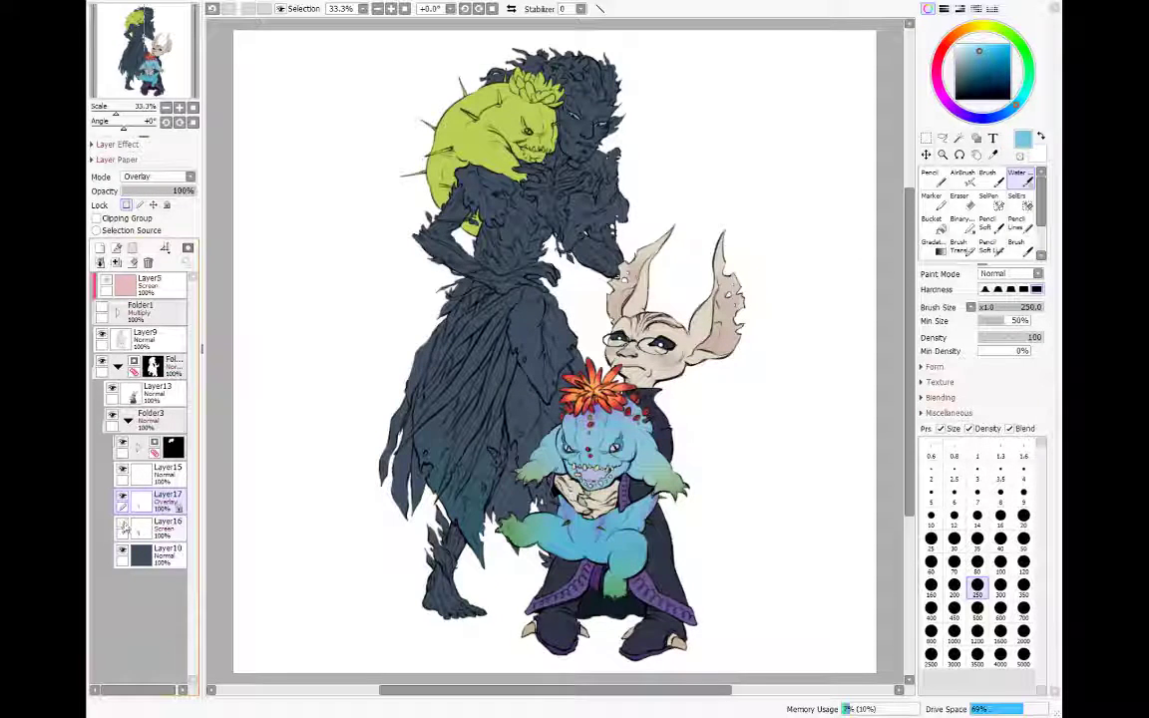
left_click(124, 524)
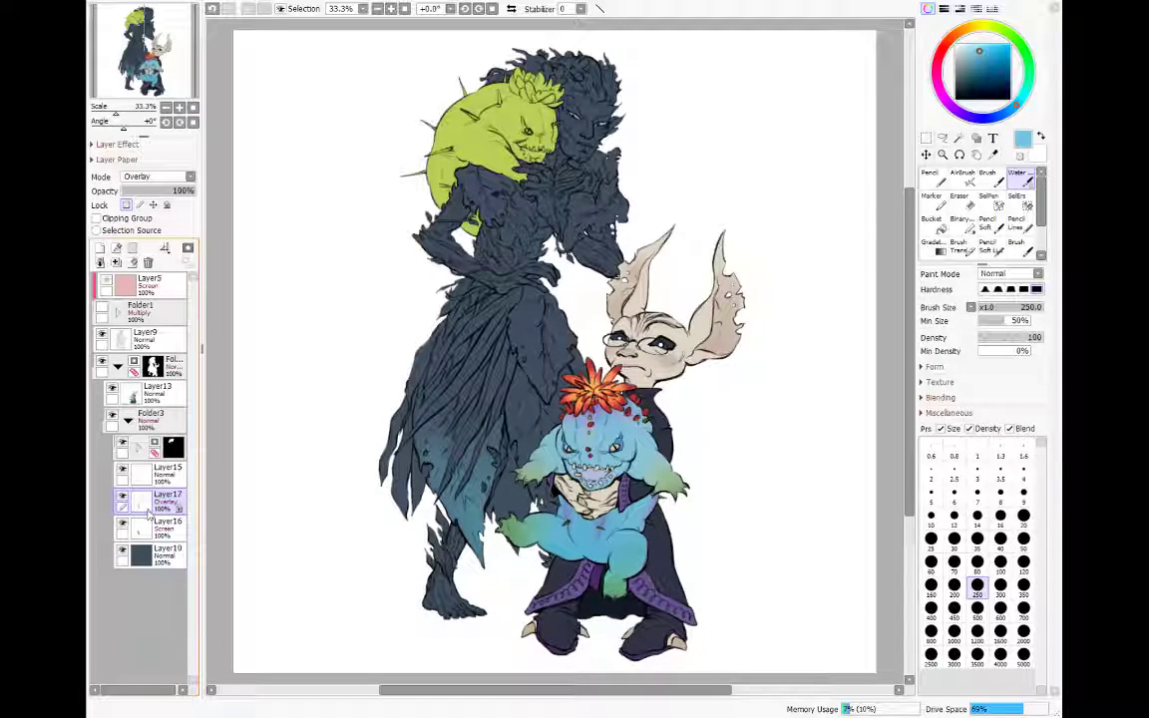
left_click(129, 176)
left_click(138, 189)
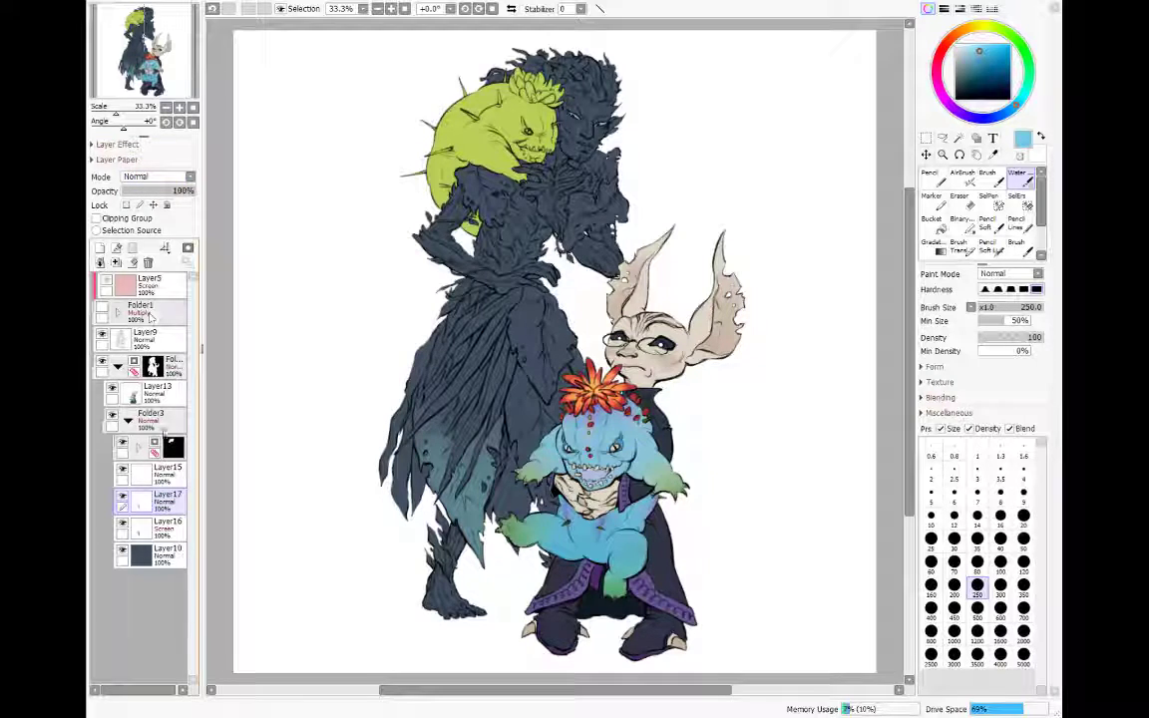
Step: With Layer16 hidden, stack five pasted copies over Layer17, sample the hem's teal, undo the copies and show Layer16 again
left_click(122, 523)
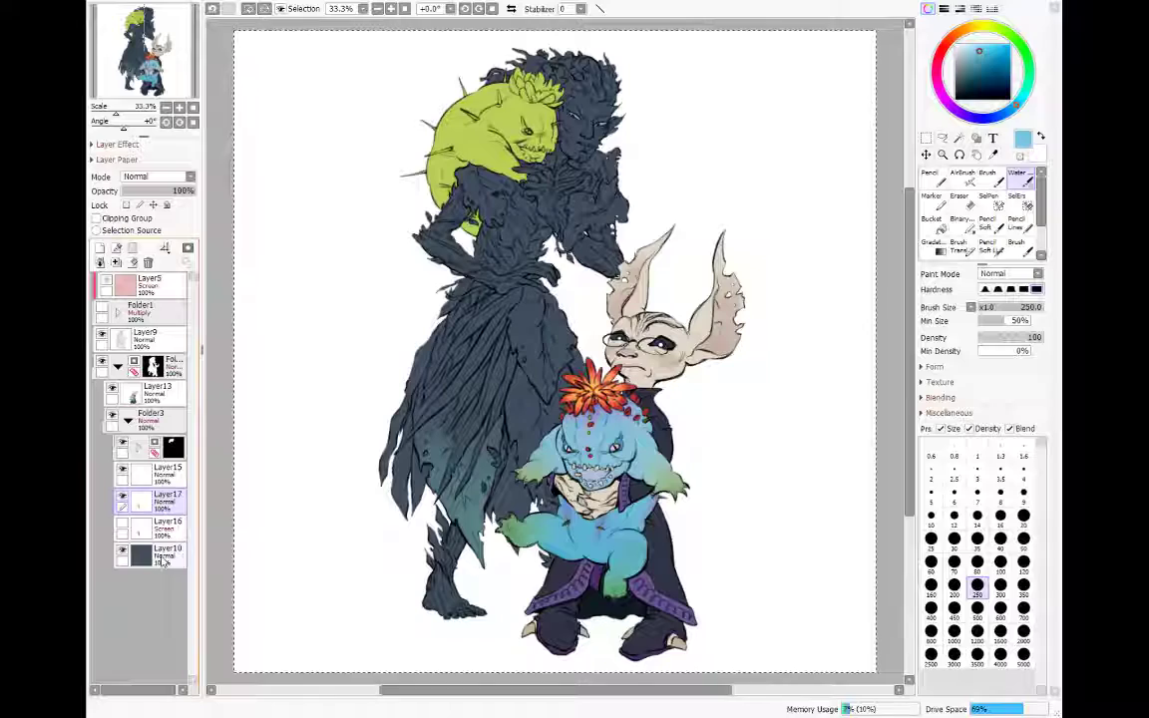
key("ctrl+v")
key("ctrl+v")
key("ctrl+v")
key("ctrl+v")
key("ctrl+v")
right_click(472, 502)
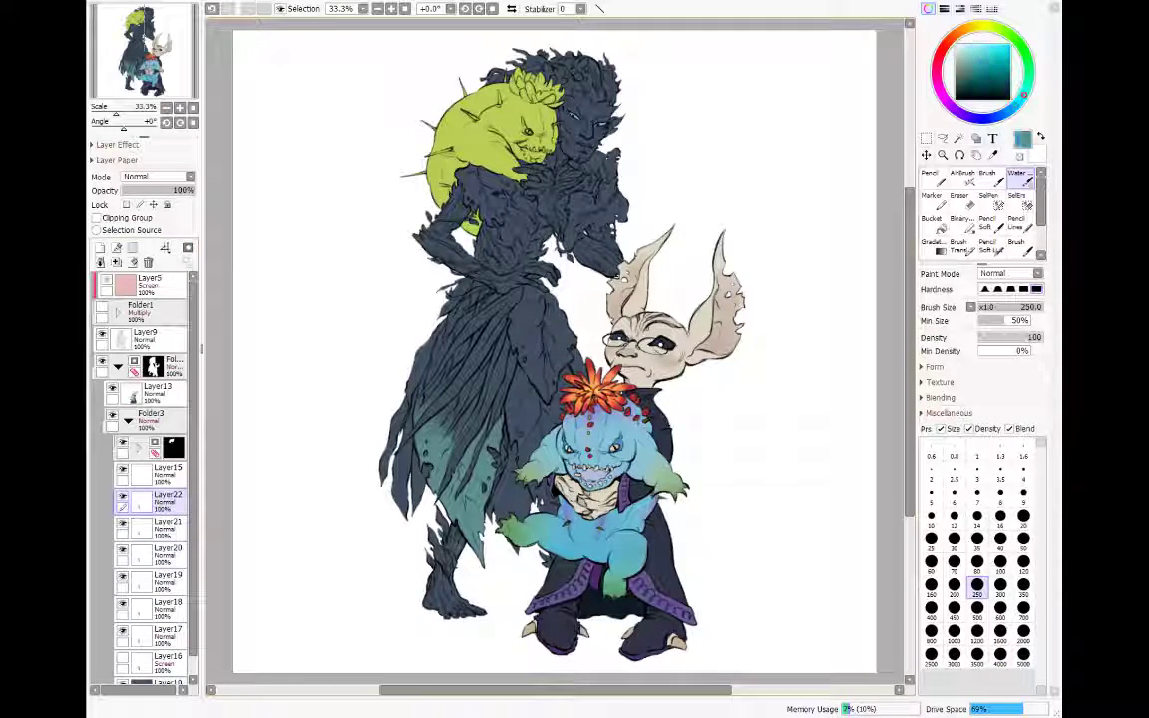
key("ctrl+z")
key("ctrl+z")
key("ctrl+z")
key("ctrl+z")
key("ctrl+z")
left_click(122, 524)
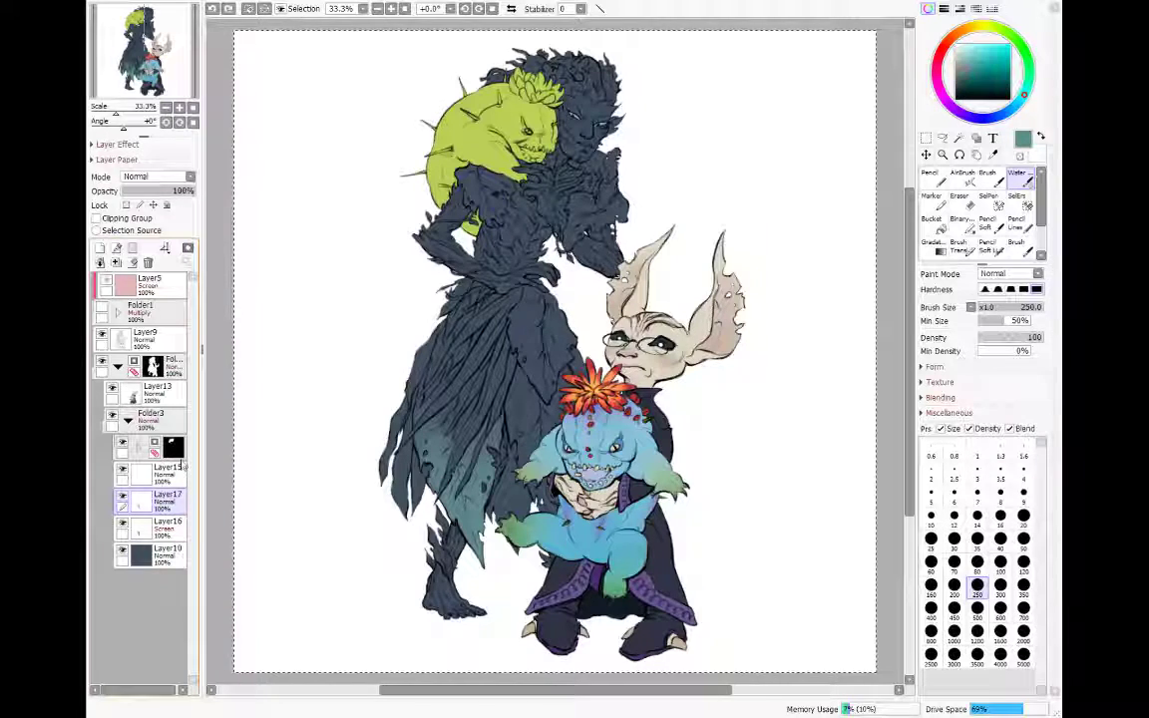
Step: Keep Layer17 in Normal mode, delete Layer16 and add a new layer above Layer17
key("ctrl+d")
left_click(145, 177)
left_click(145, 236)
left_click(139, 176)
left_click(134, 189)
left_click_drag(163, 530, 149, 263)
left_click(100, 248)
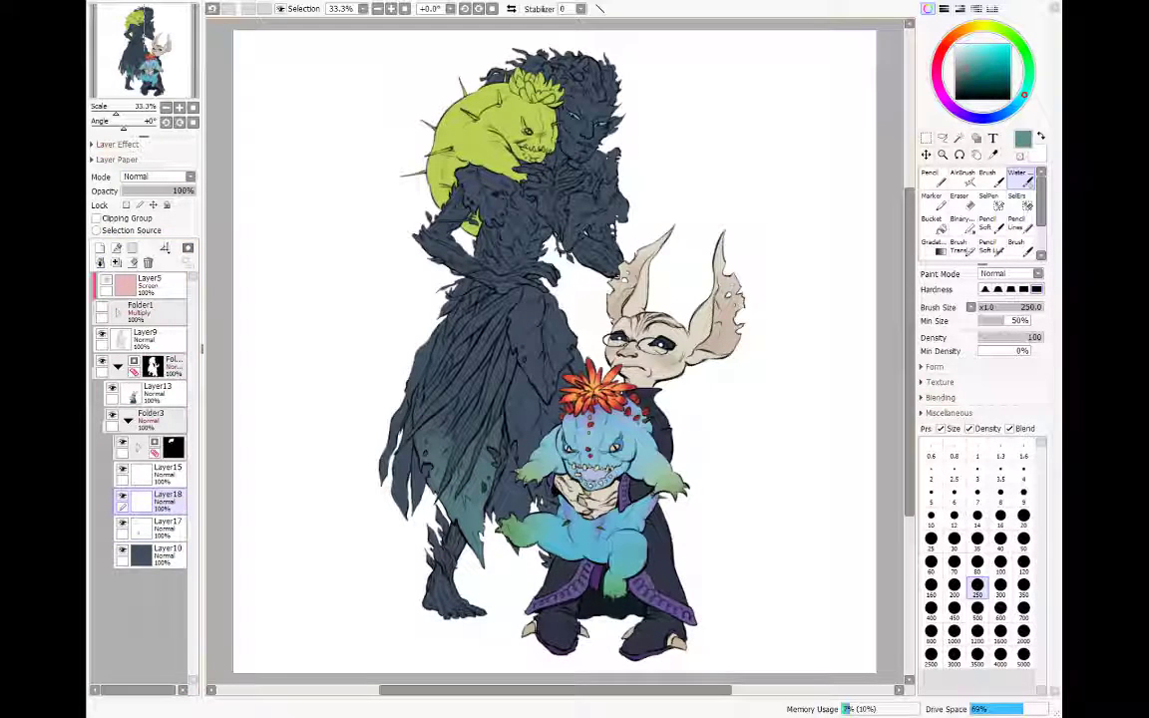
Step: Paint teal over the lower skirt beside the blue creature with Brush Trans at size 100, soften it with Water and erase the excess
left_click(957, 246)
left_click(1000, 562)
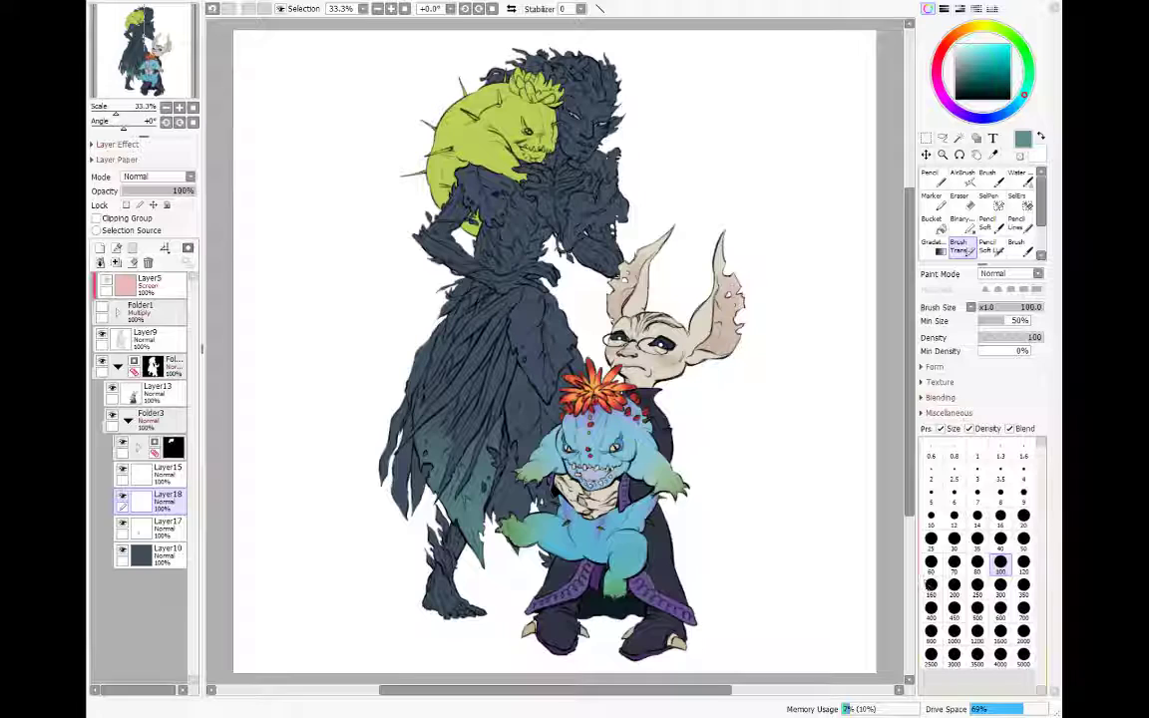
left_click_drag(542, 497, 523, 433)
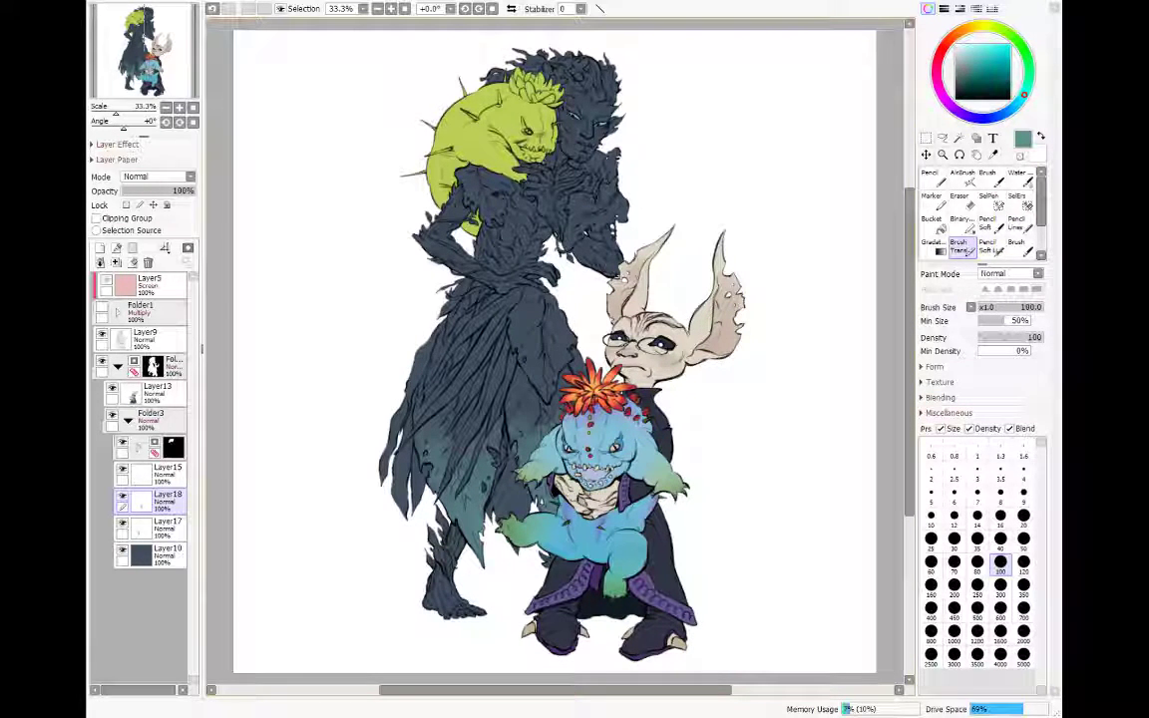
left_click(1019, 179)
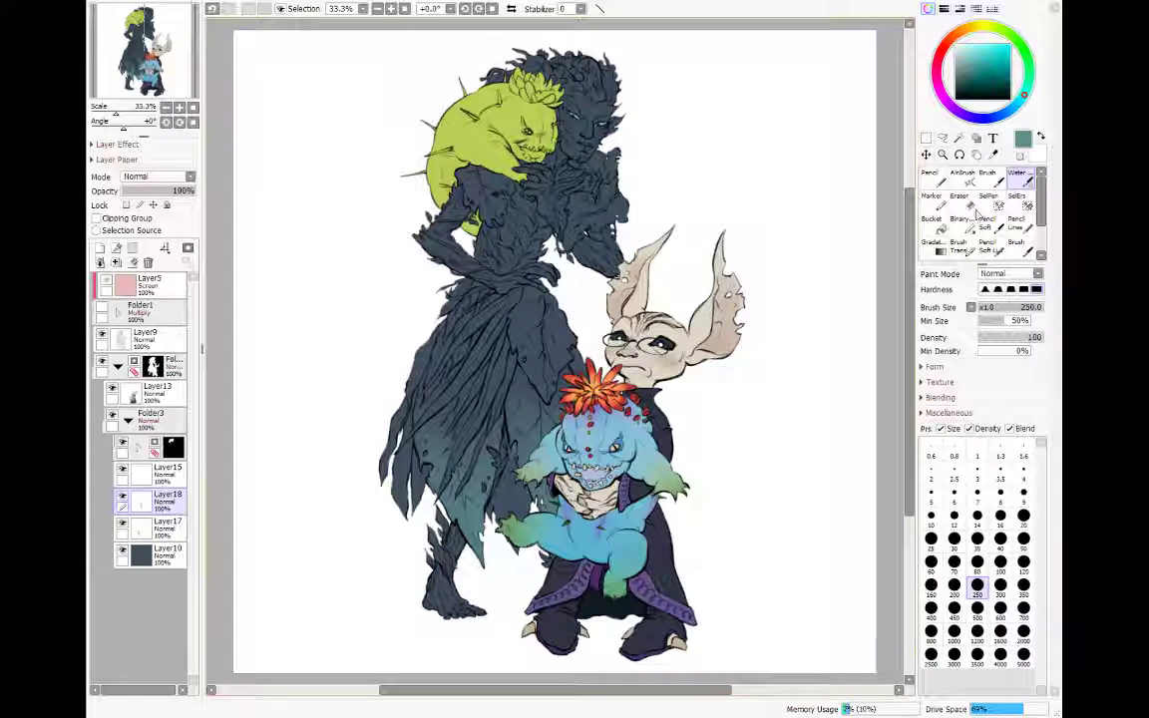
left_click(959, 246)
left_click(959, 197)
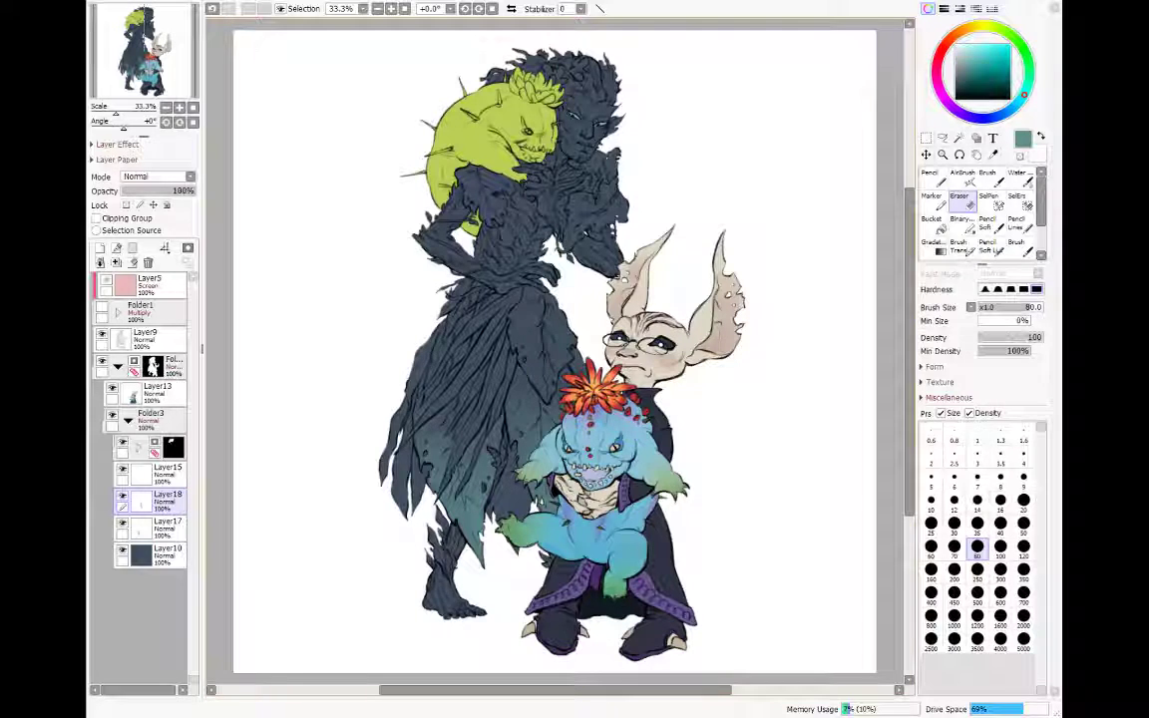
Step: Paint teal on the tall figure's lower leg and the skirt's outer tatters with Brush Trans at size 100, cleaning up with the Eraser
key("b")
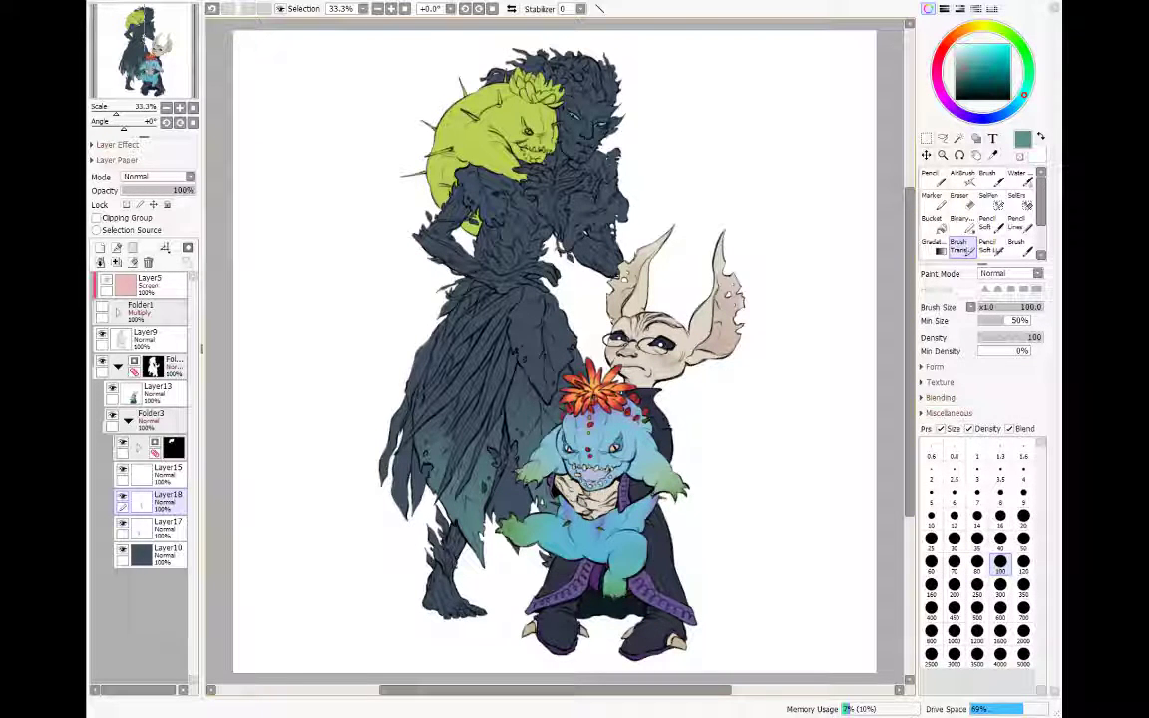
left_click_drag(396, 463, 397, 504)
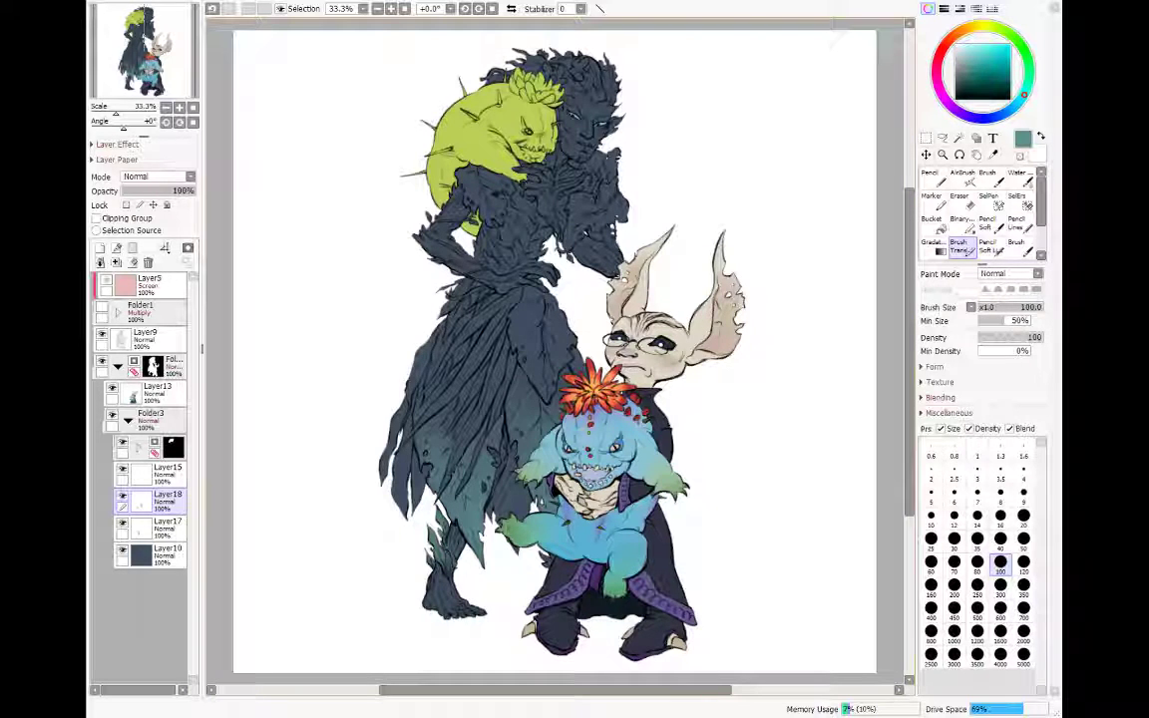
key("e")
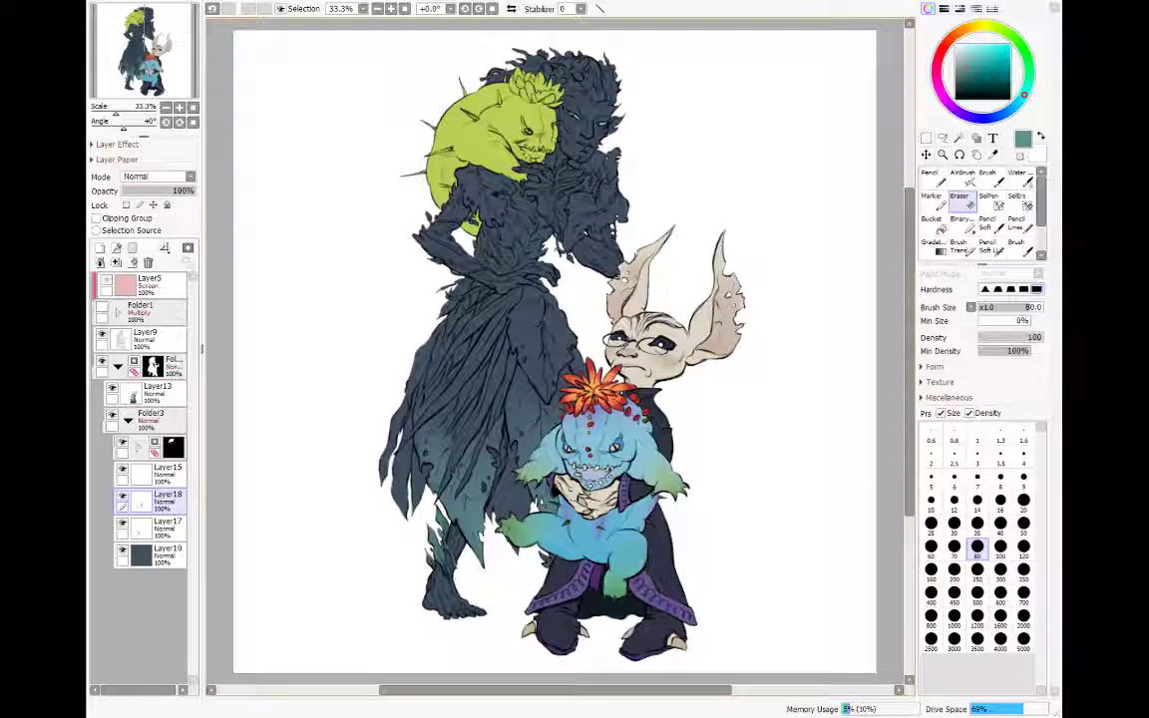
key("b")
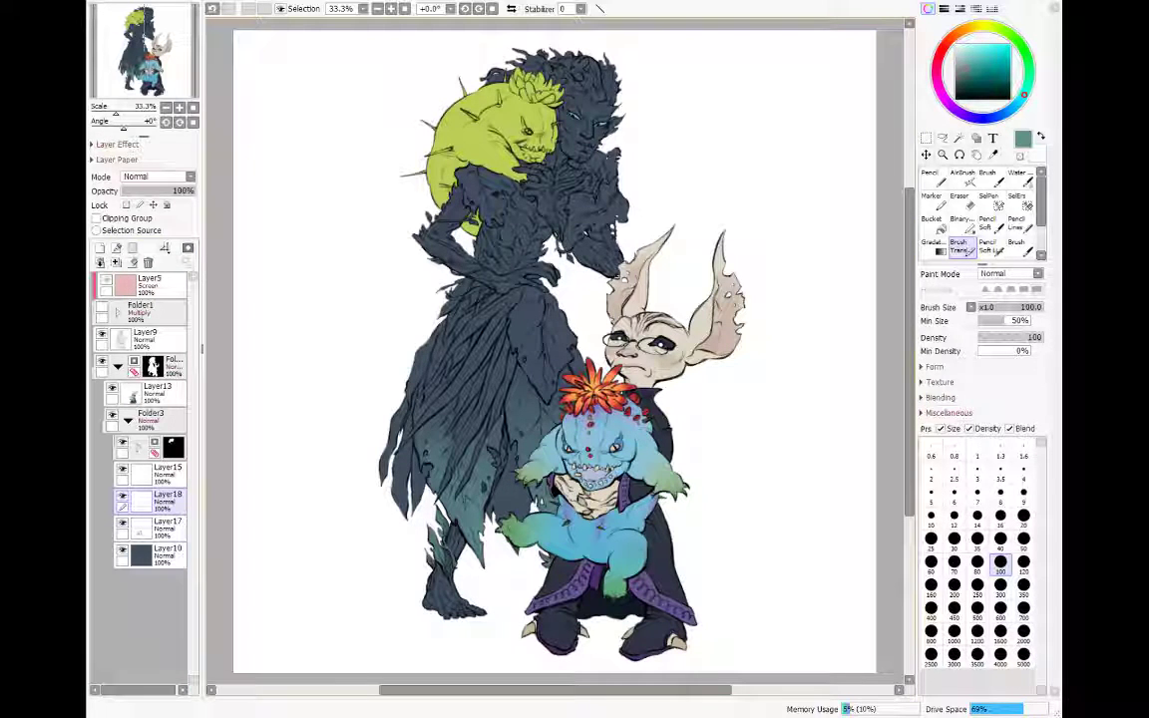
left_click_drag(403, 491, 413, 445)
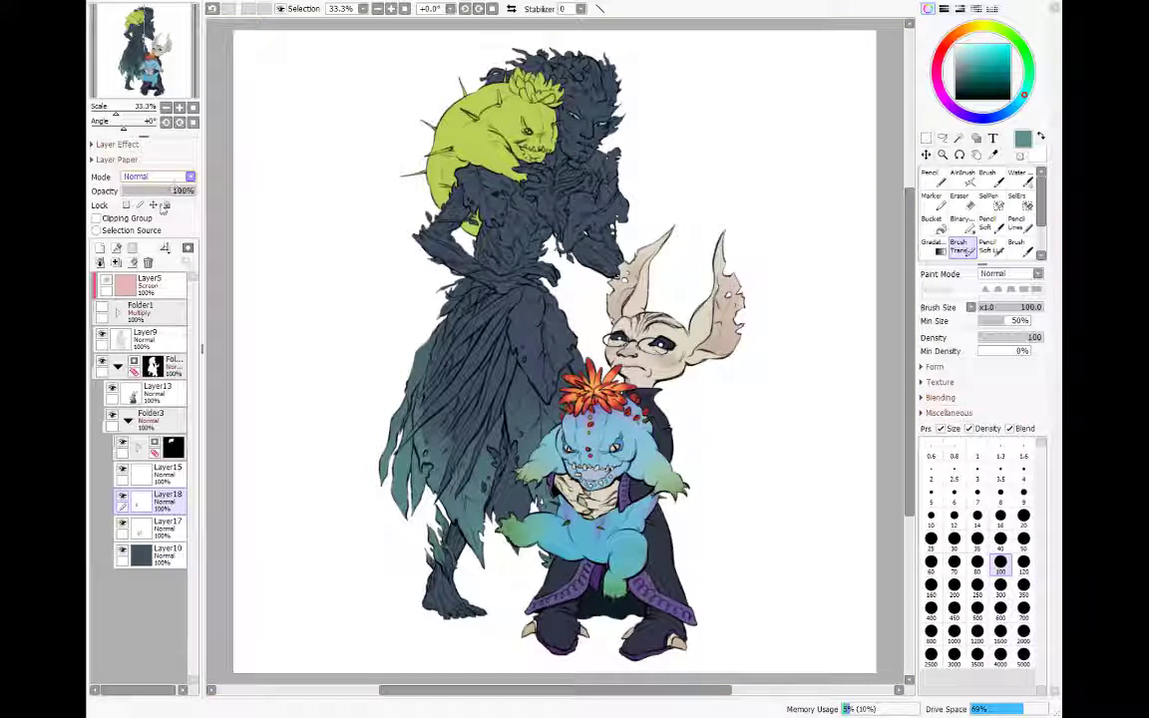
Step: Set Layer18's blend mode to Multiply and its opacity to 54%
left_click(159, 175)
left_click(170, 203)
left_click_drag(171, 191, 162, 191)
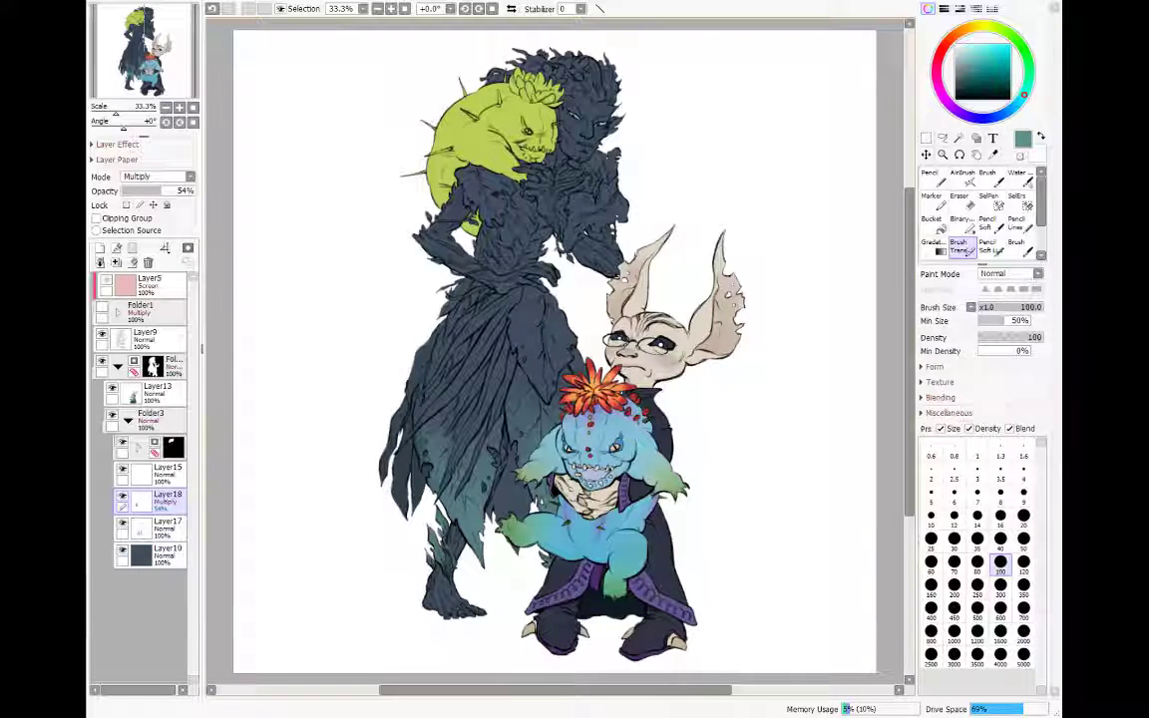
Step: Refine the Multiply shading on the tall figure's skirt, alternating between the Eraser and Brush Trans
key("e")
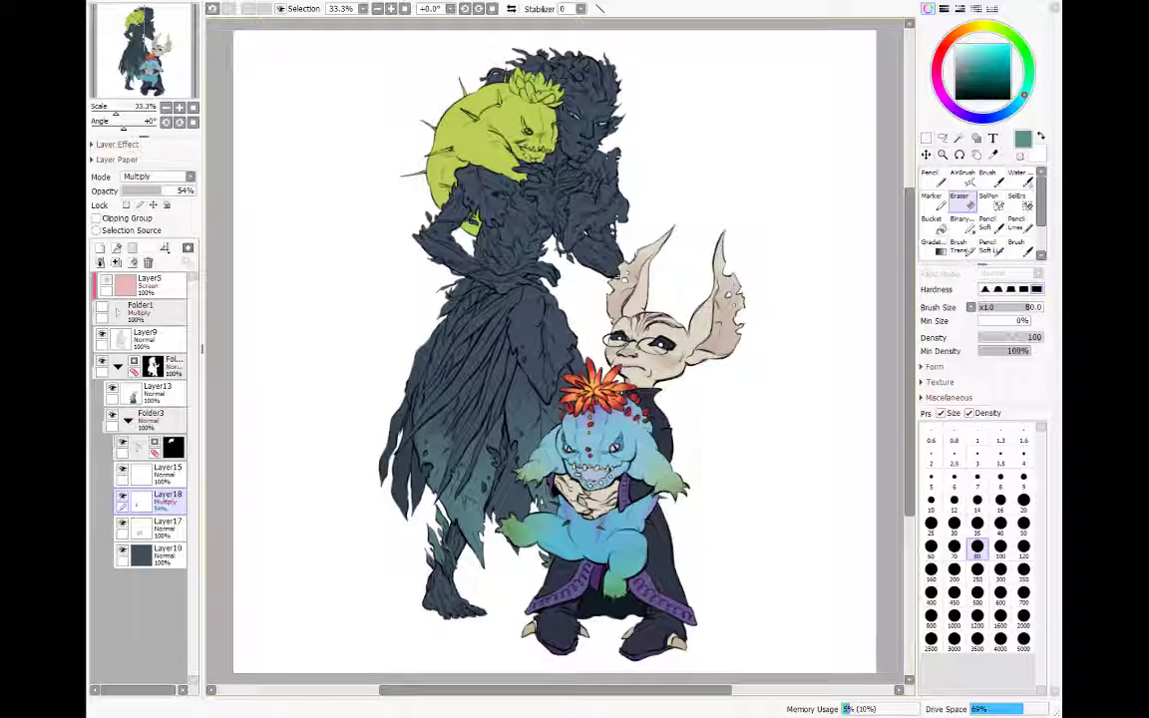
key("b")
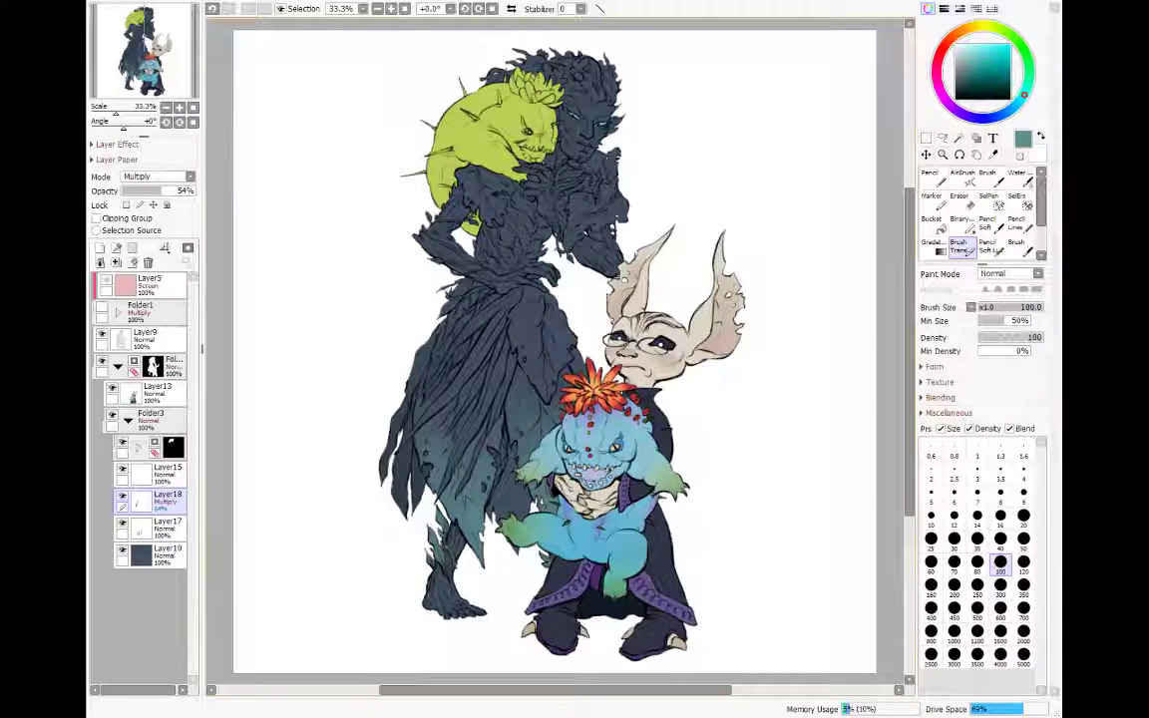
key("e")
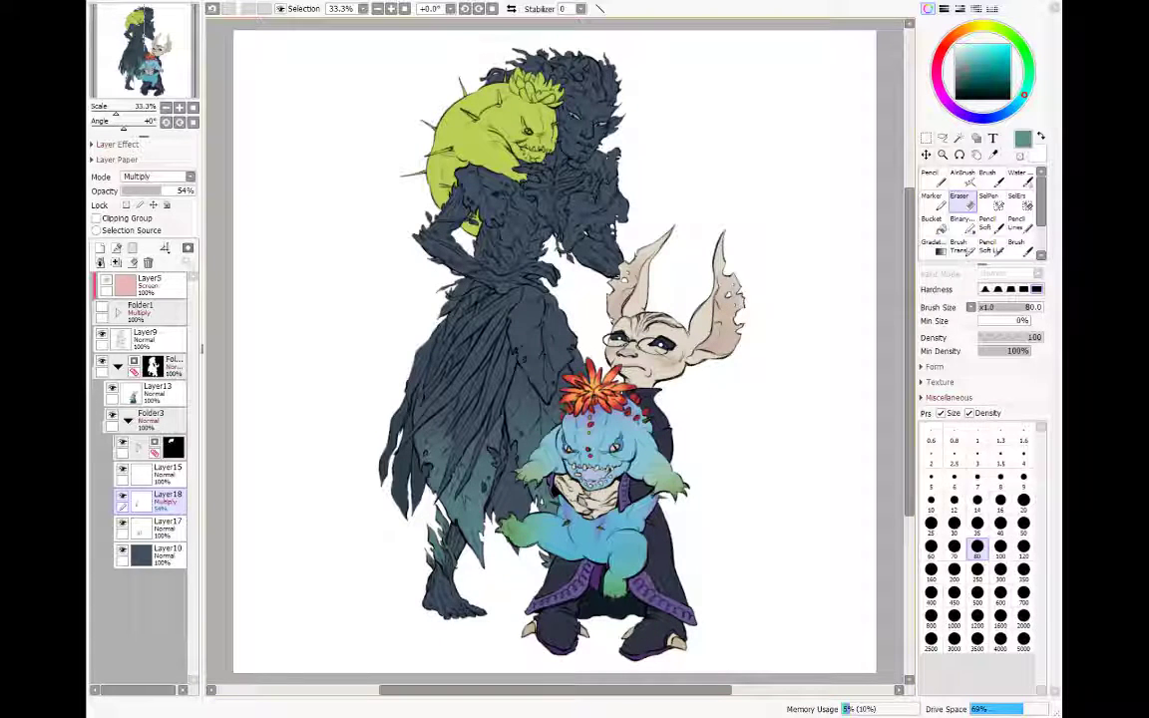
key("b")
Step: Add a new layer above Layer17, paint teal strokes across the upper skirt folds with Brush Trans and blend them with Water
left_click(169, 522)
left_click(100, 248)
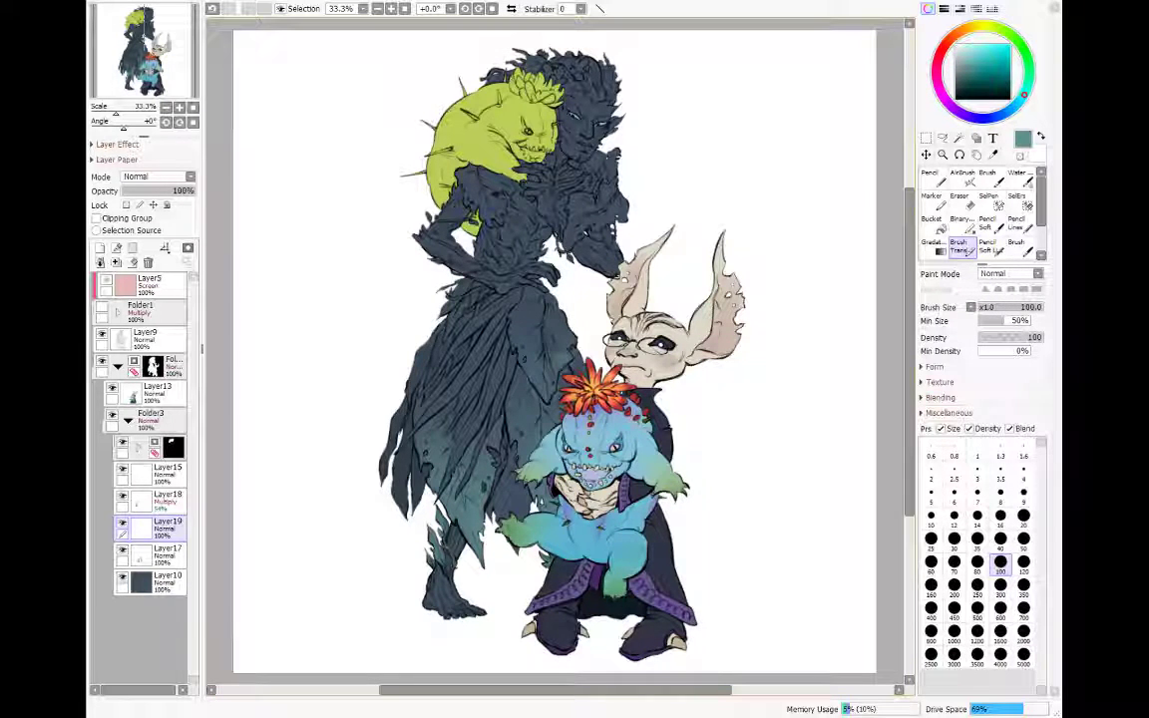
left_click_drag(429, 404, 409, 439)
mouse_move(439, 369)
left_mouse_down()
mouse_move(394, 444)
mouse_move(399, 429)
left_mouse_up()
mouse_move(459, 319)
left_mouse_down()
mouse_move(429, 394)
mouse_move(411, 369)
left_mouse_up()
mouse_move(416, 346)
left_mouse_down()
mouse_move(369, 401)
mouse_move(386, 396)
mouse_move(373, 367)
left_mouse_up()
mouse_move(440, 286)
left_mouse_down()
mouse_move(383, 351)
mouse_move(420, 327)
left_mouse_up()
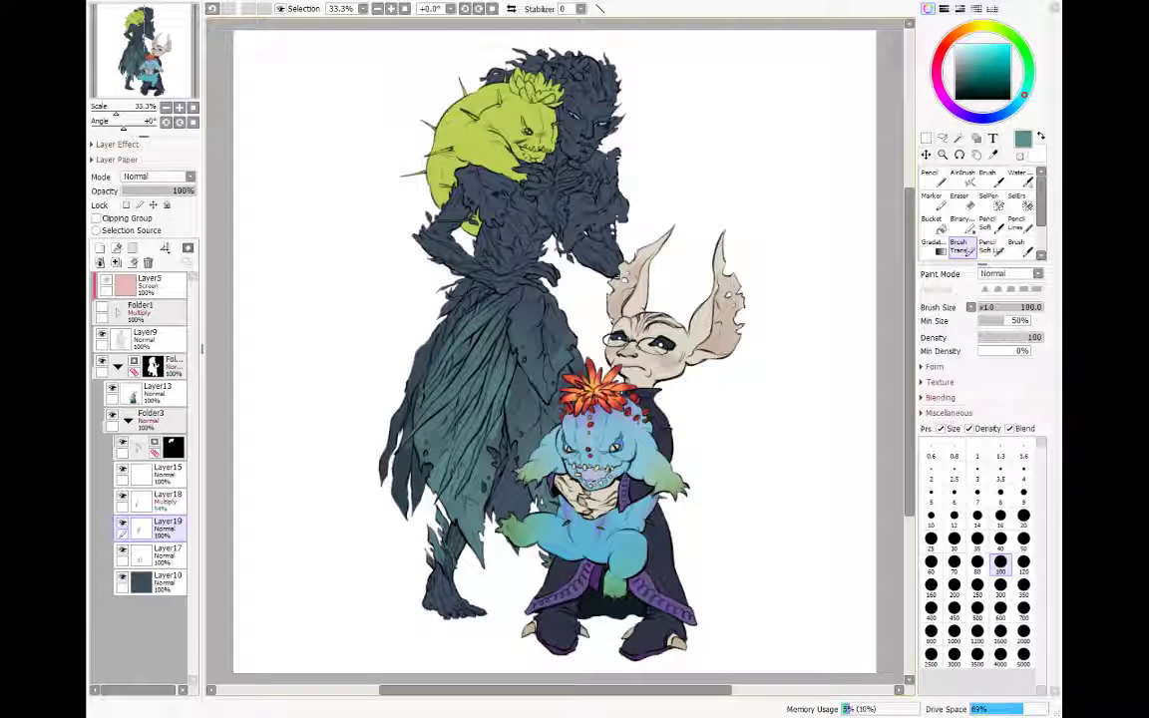
left_click(1019, 178)
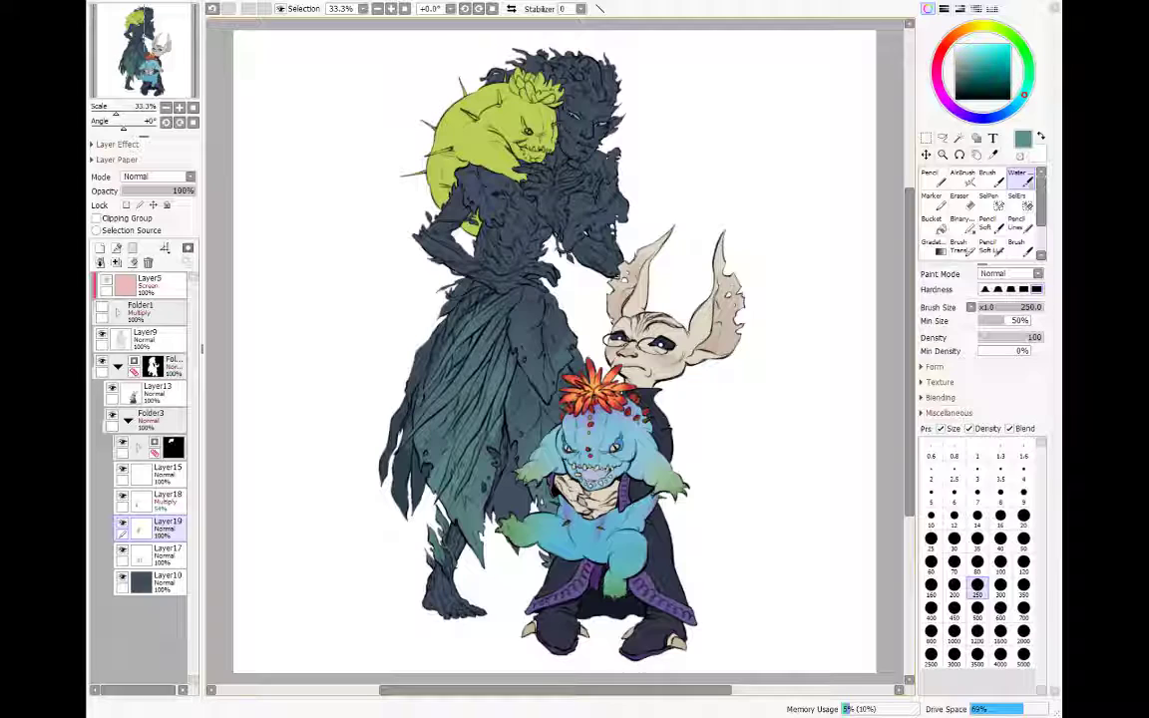
Step: Lasso selected folds of the skirt, invert the selection, clear the teal from Layer19 there and deselect
left_click(943, 138)
left_click_drag(567, 296, 580, 343)
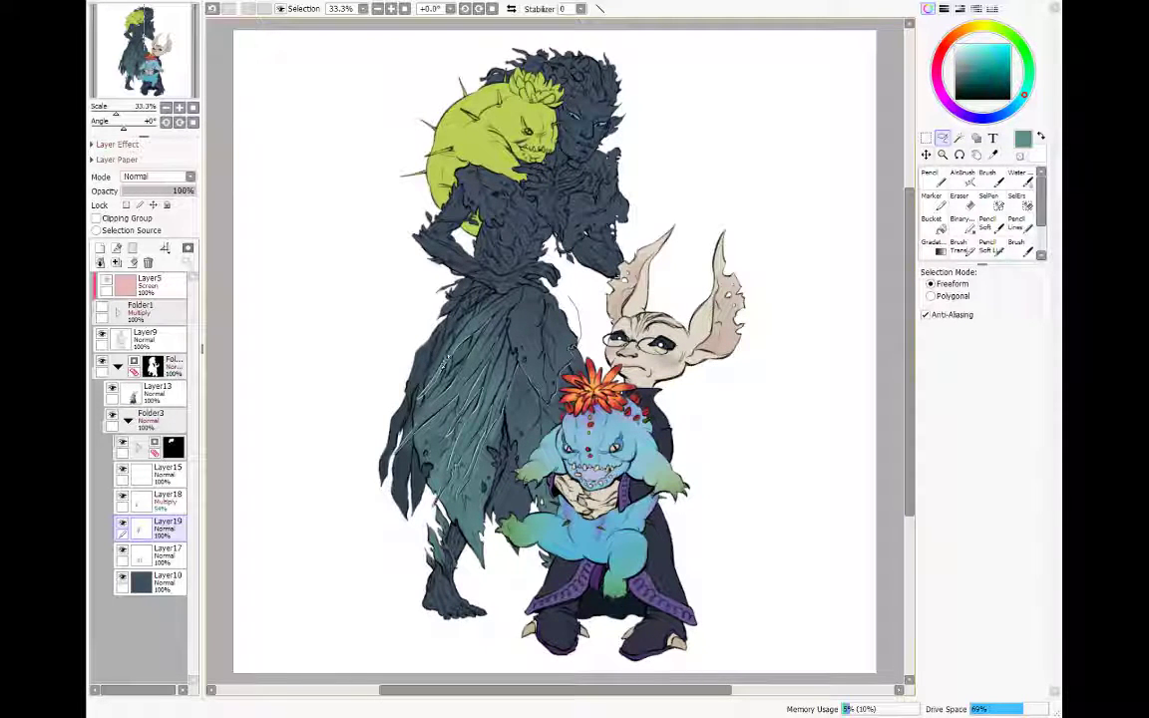
mouse_move(459, 338)
left_mouse_down()
mouse_move(508, 288)
mouse_move(571, 283)
left_mouse_up()
left_click(264, 8)
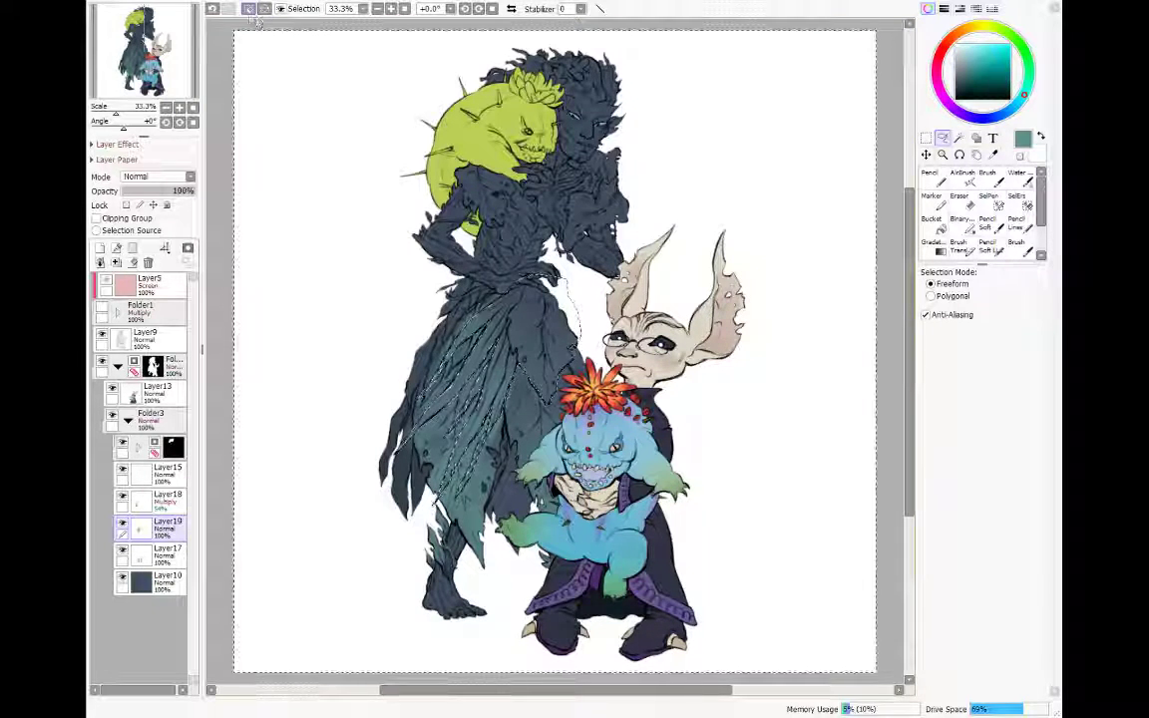
left_click(132, 263)
left_click(250, 8)
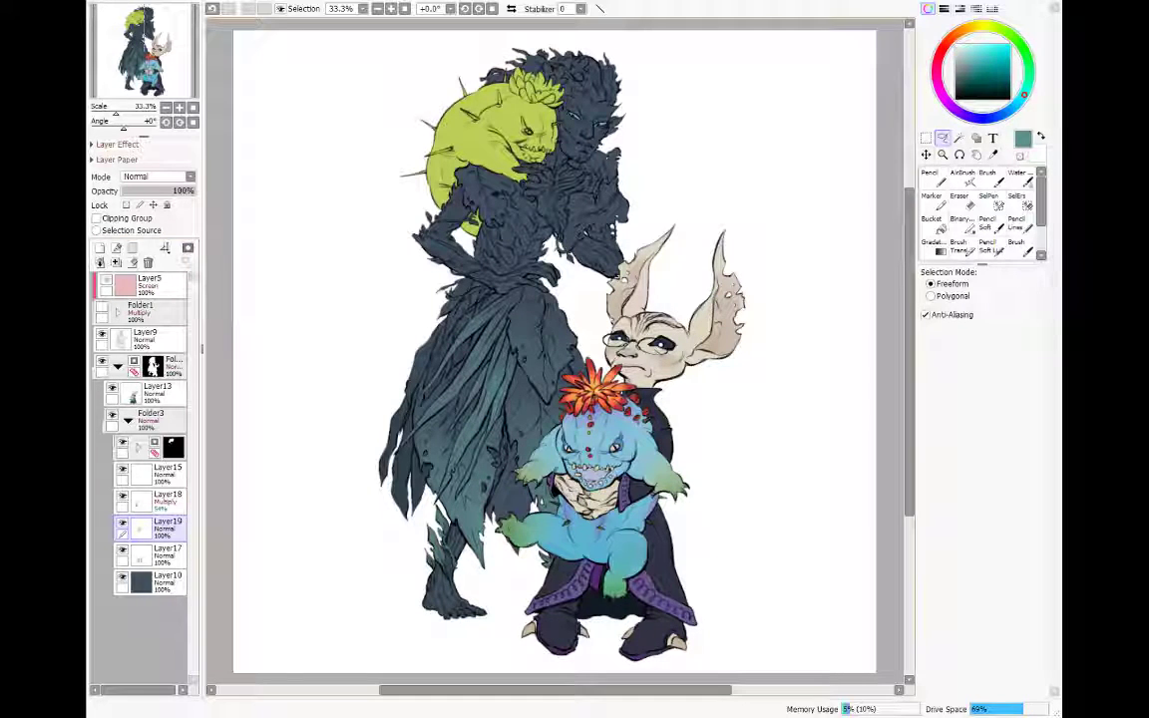
Step: Shift the teal skirt folds on Layer19 toward a bluer hue with the Hue/Saturation adjustment
key("ctrl+u")
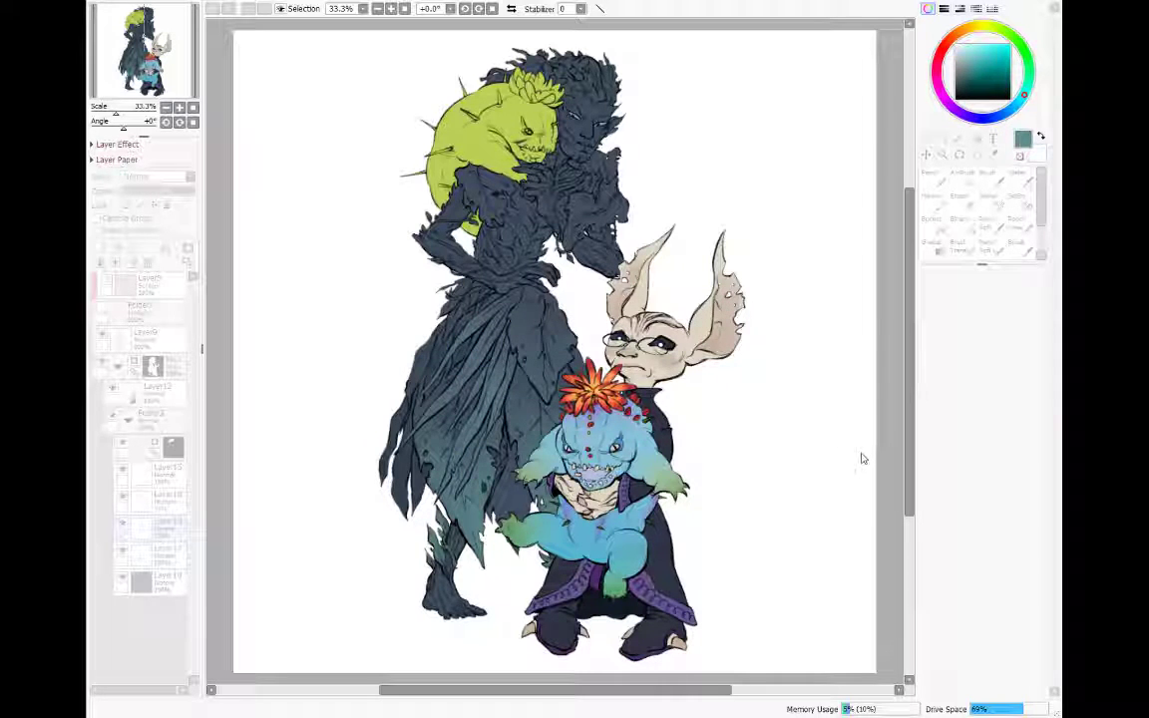
key("Return")
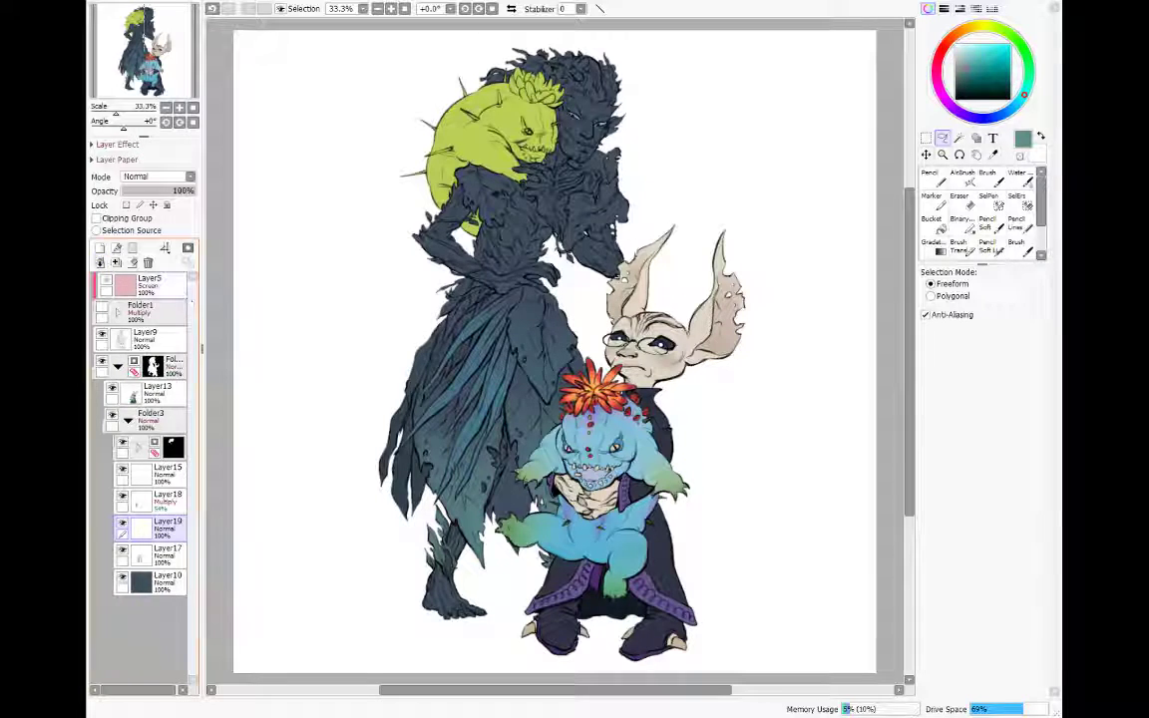
Step: Refine the Multiply shading on Layer18 with Brush Trans and the Eraser, set Brush Trans to size 80 and move Layer18 directly above Layer10
left_click(966, 250)
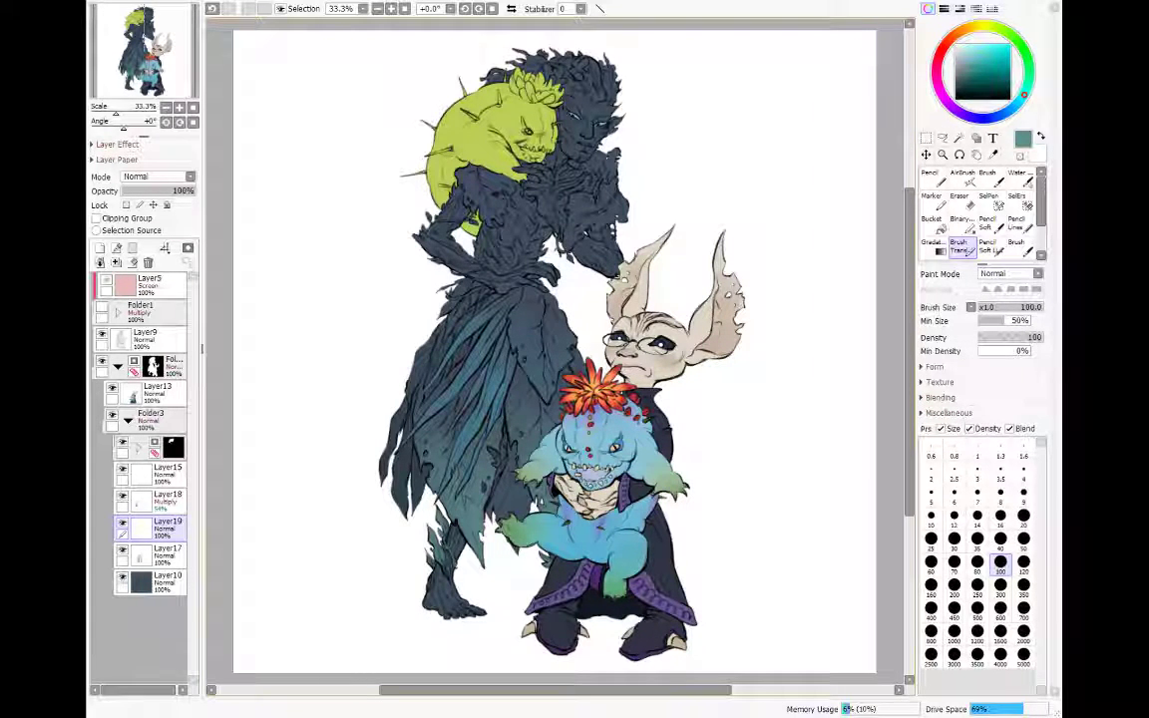
left_click(155, 501)
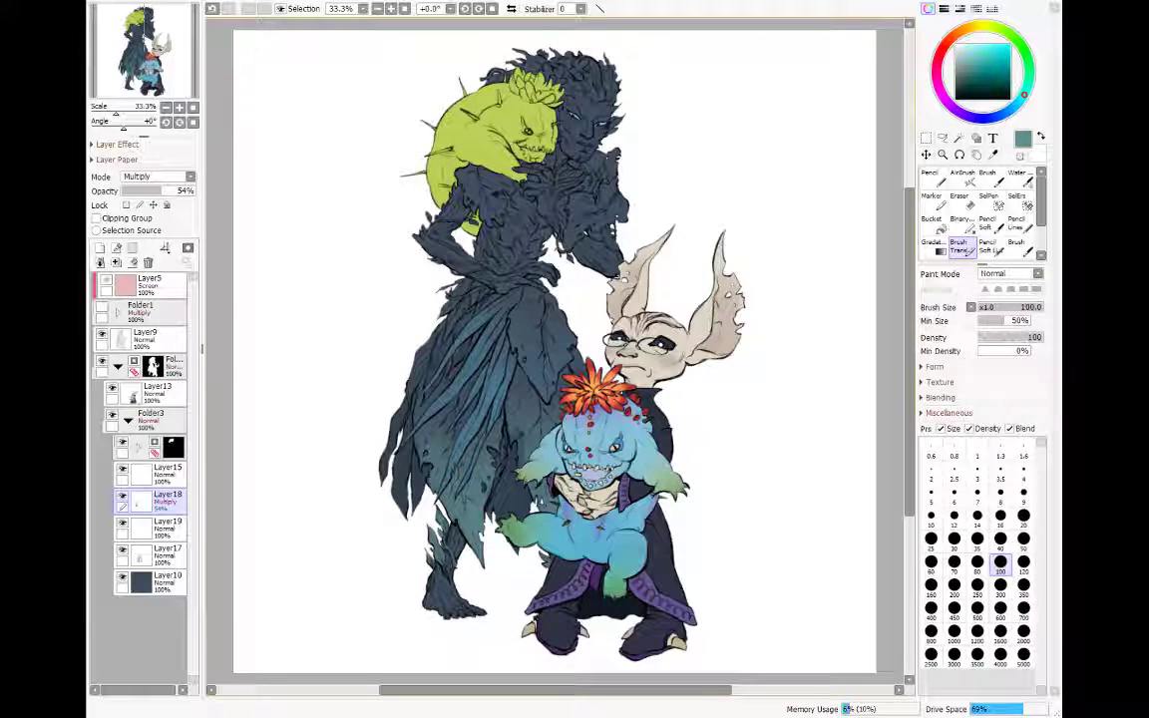
key("e")
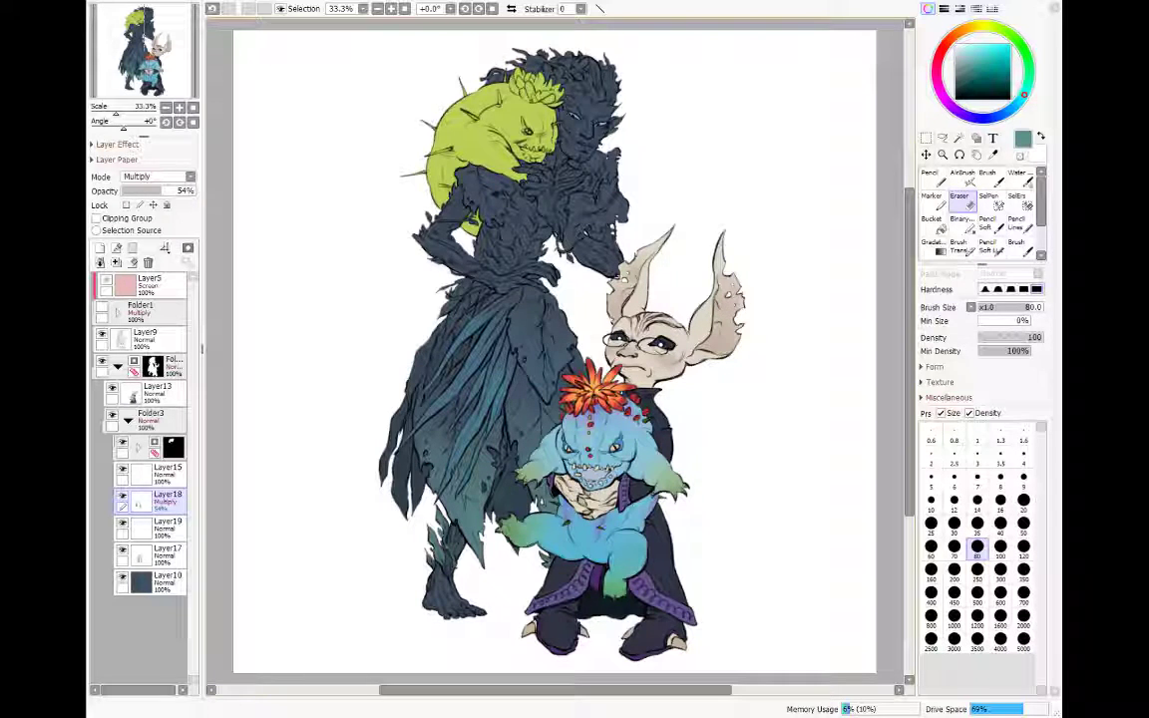
left_click(961, 247)
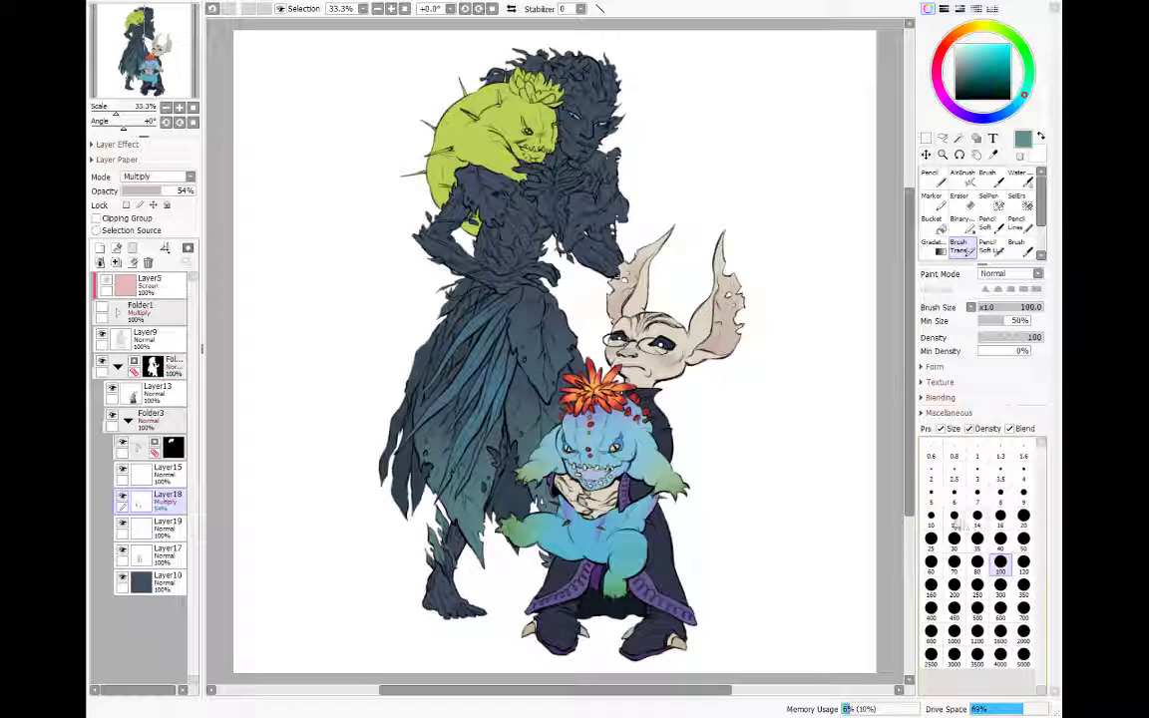
left_click(930, 515)
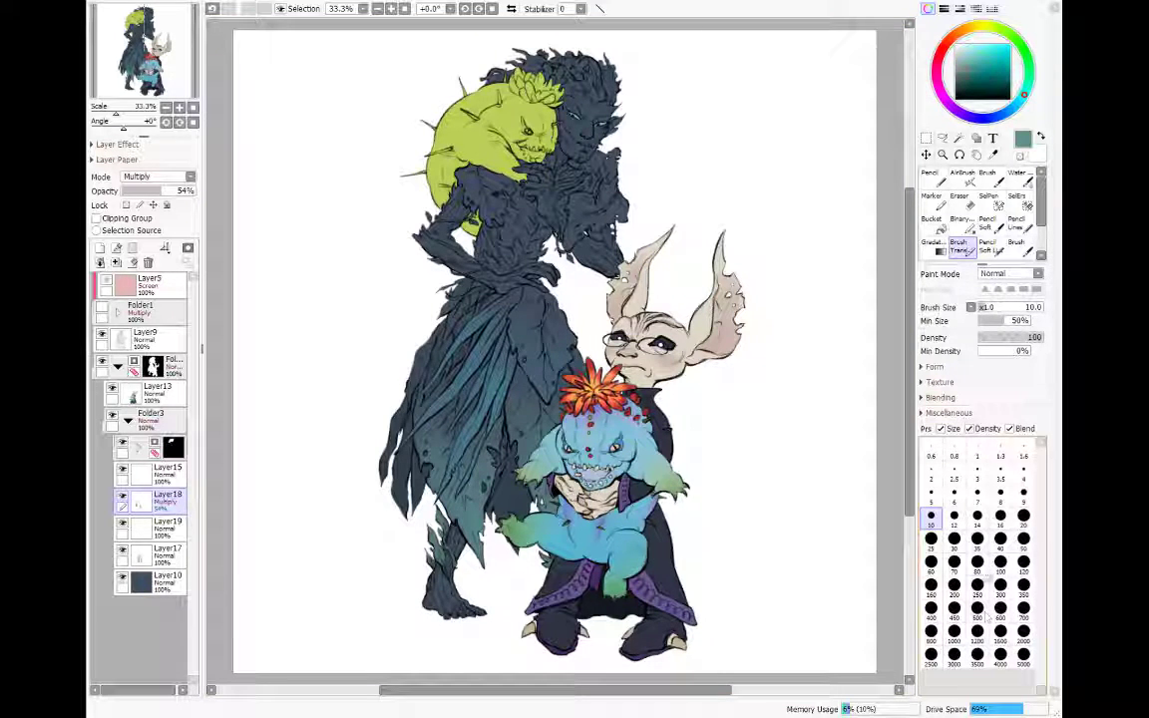
left_click(976, 562)
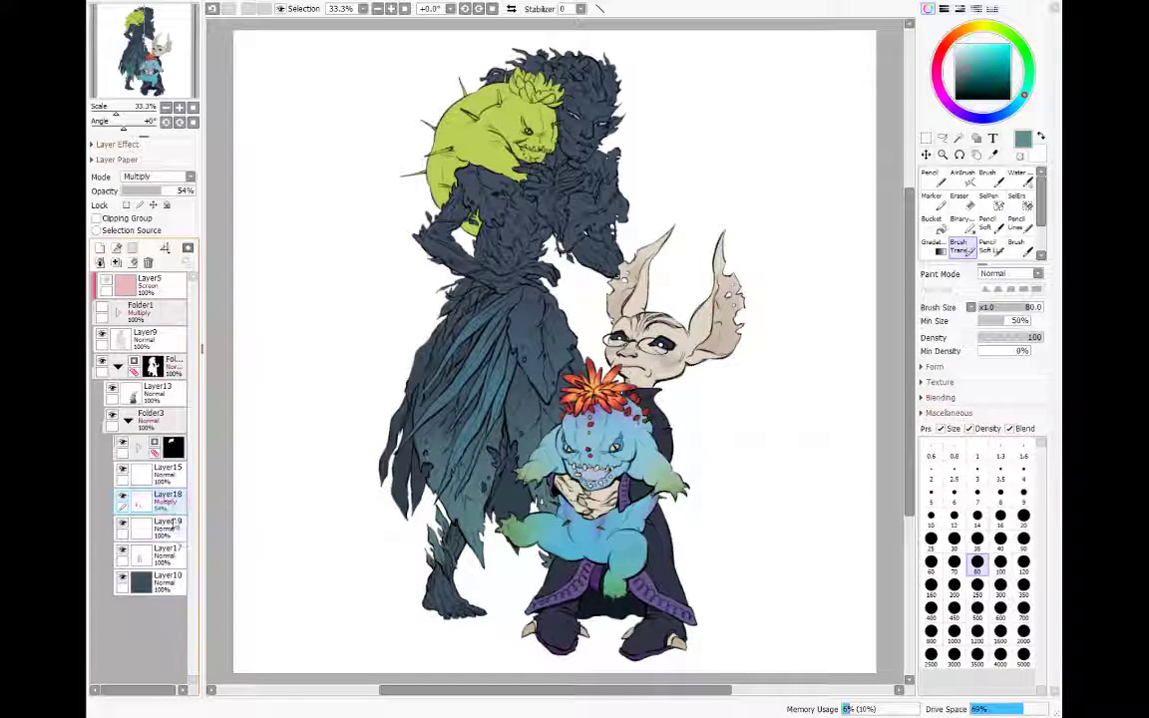
left_click_drag(175, 533, 172, 574)
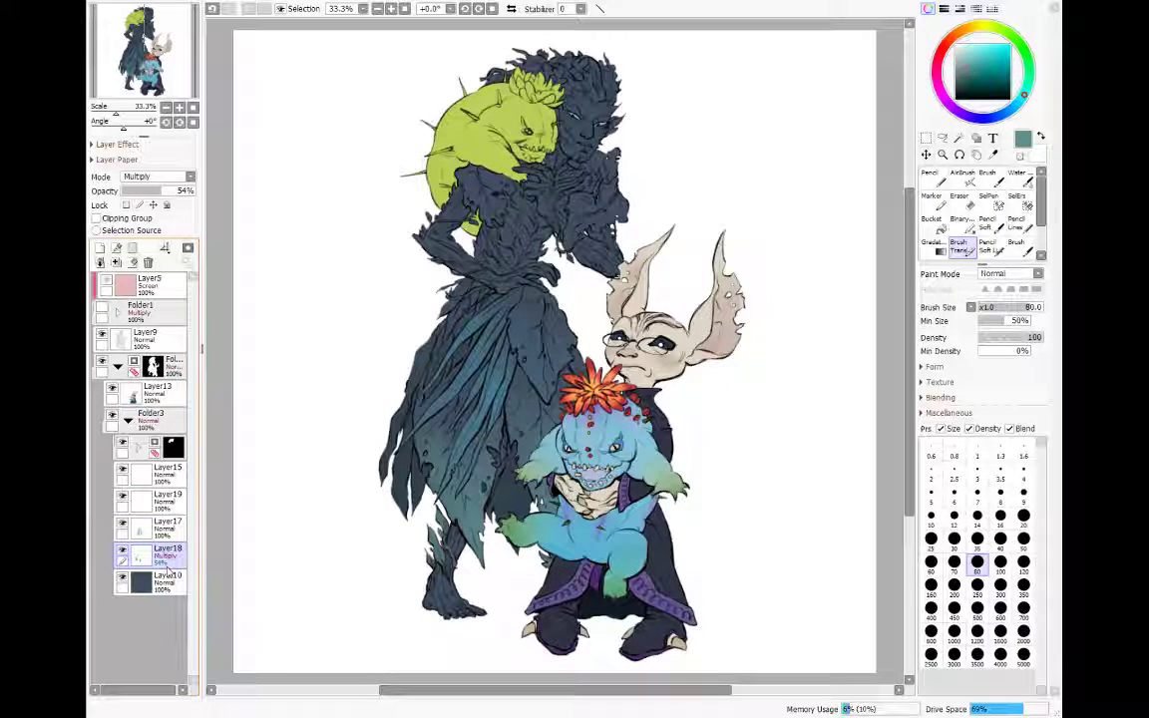
Step: Merge the shading on Layer18 down into Layer10 and replace Layer19 with a new layer above Layer17
left_click(116, 261)
left_click(159, 529)
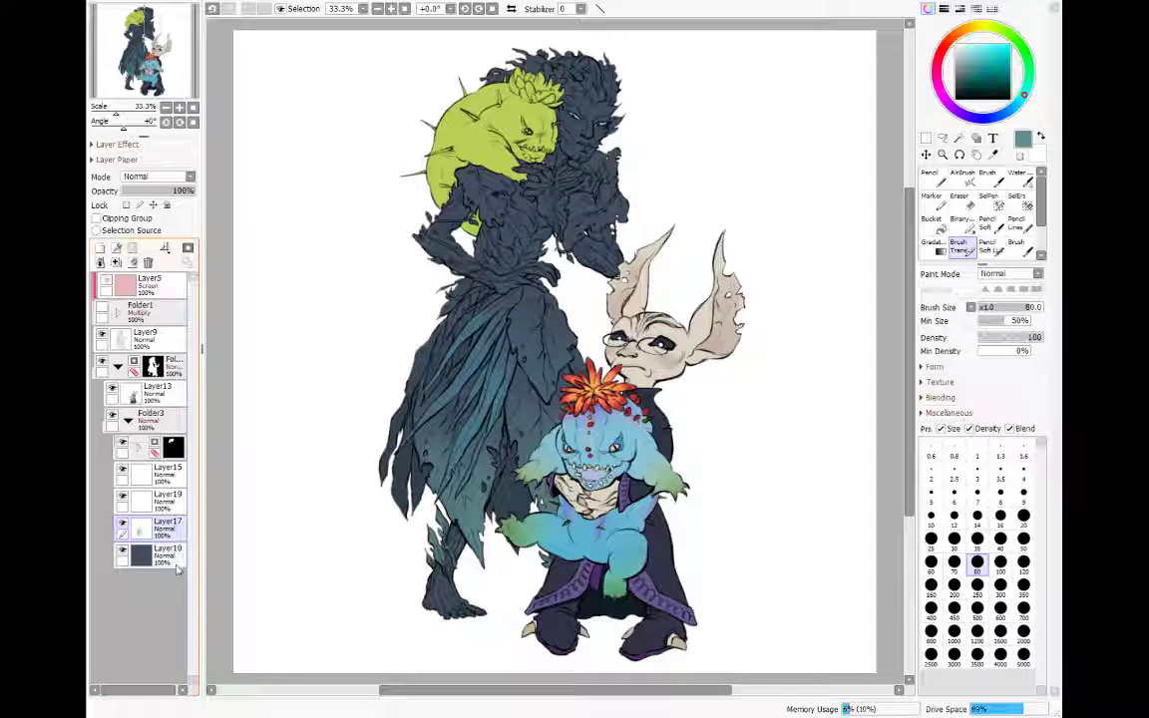
left_click(100, 247)
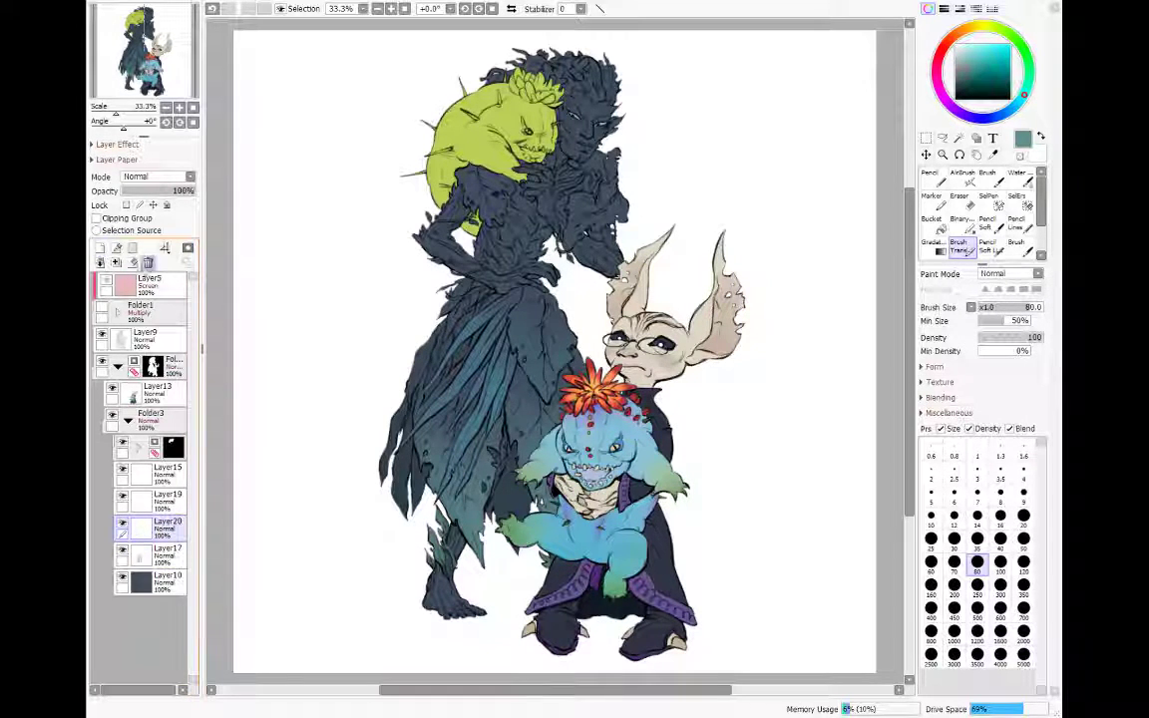
left_click_drag(174, 505, 147, 262)
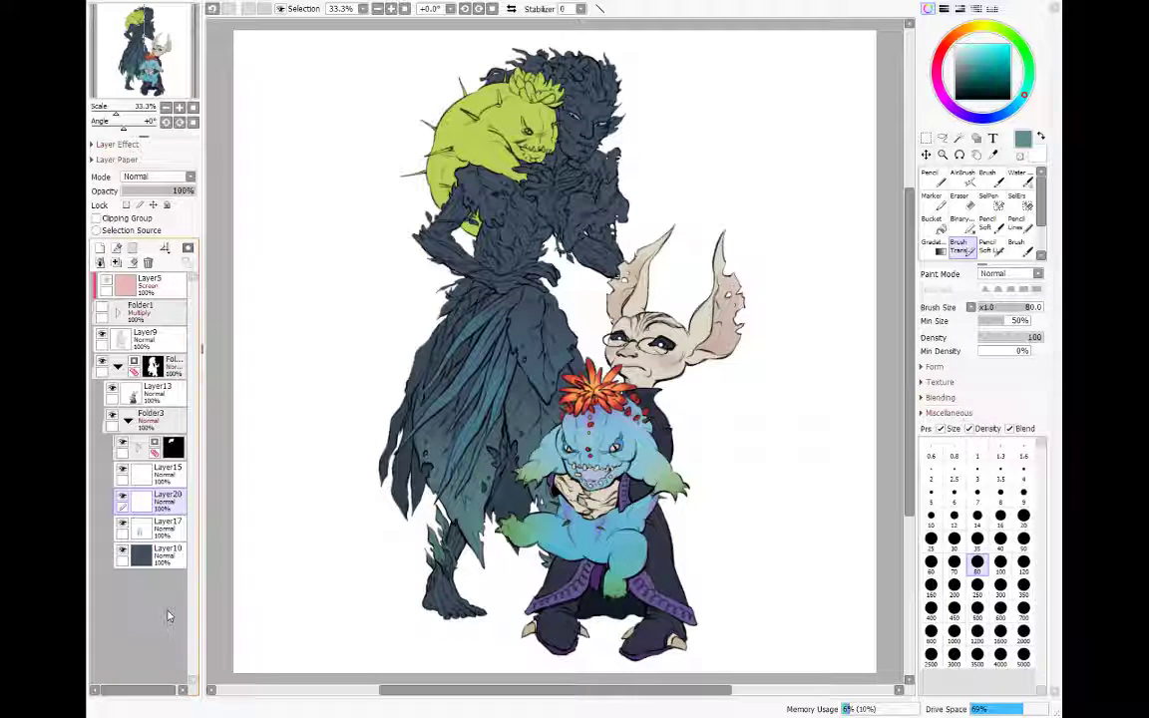
Step: Paint teal over the tall figure's waist, torso and raised arm on Layer20 with Brush Trans and blend it with Water
left_click_drag(435, 329, 465, 289)
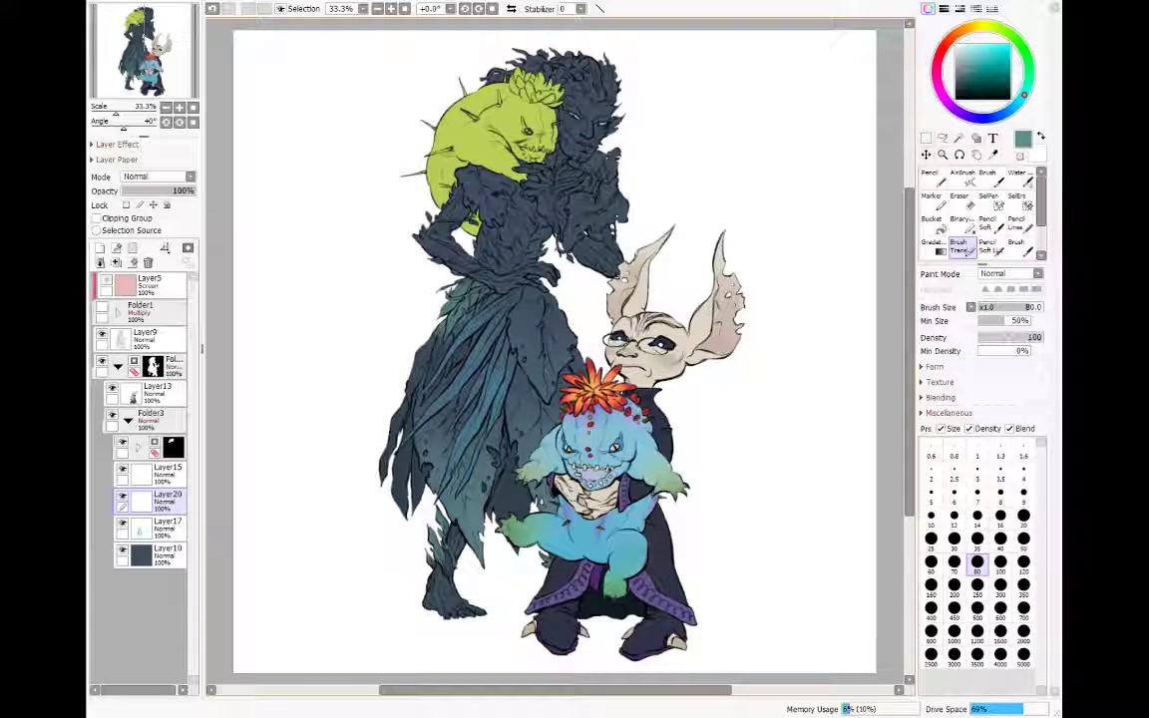
left_click_drag(455, 218, 479, 230)
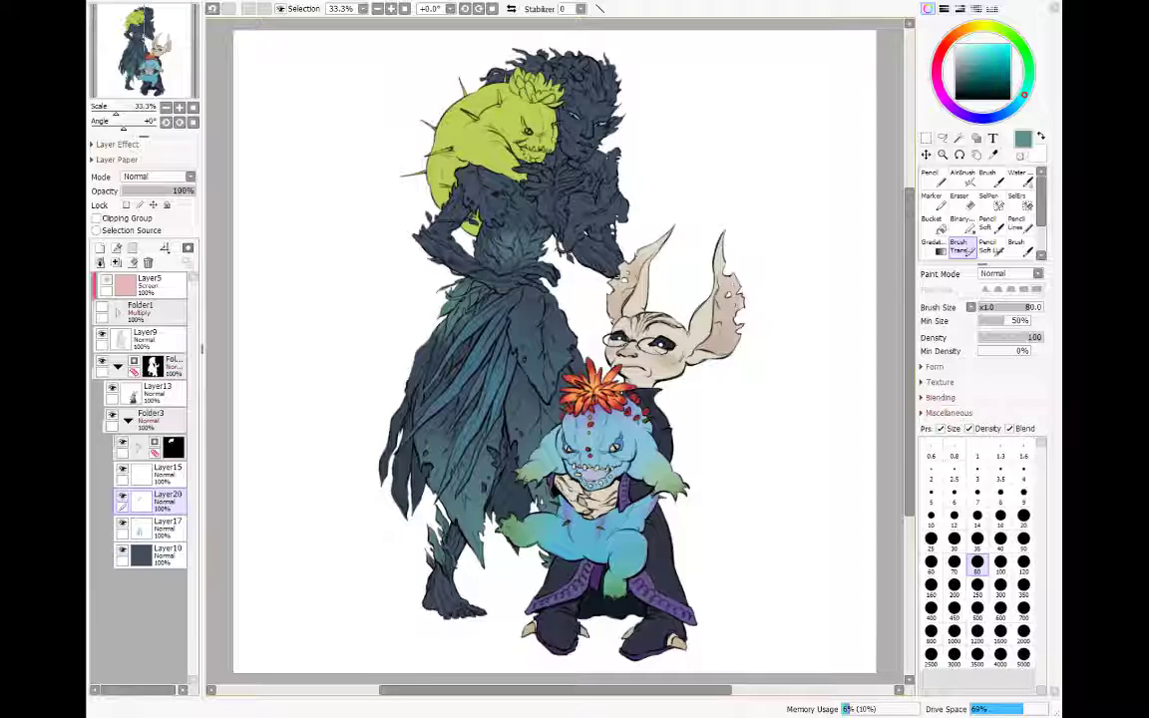
mouse_move(509, 208)
left_mouse_down()
mouse_move(512, 190)
mouse_move(529, 199)
mouse_move(559, 191)
left_mouse_up()
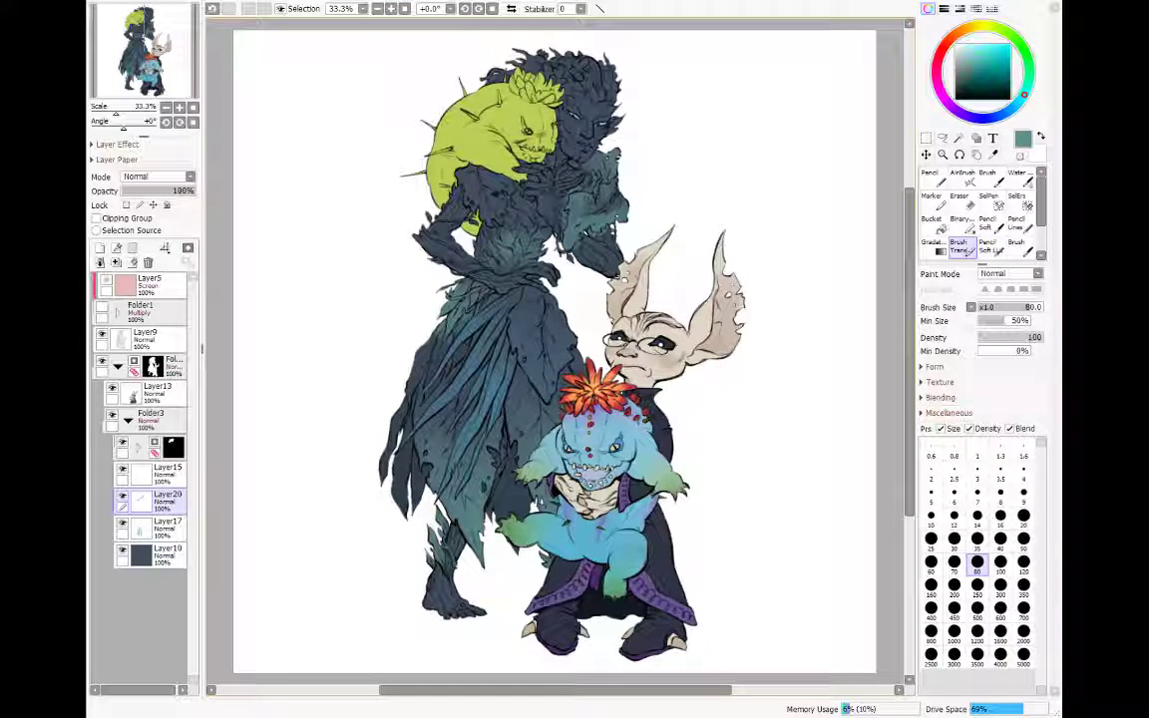
left_click(1019, 179)
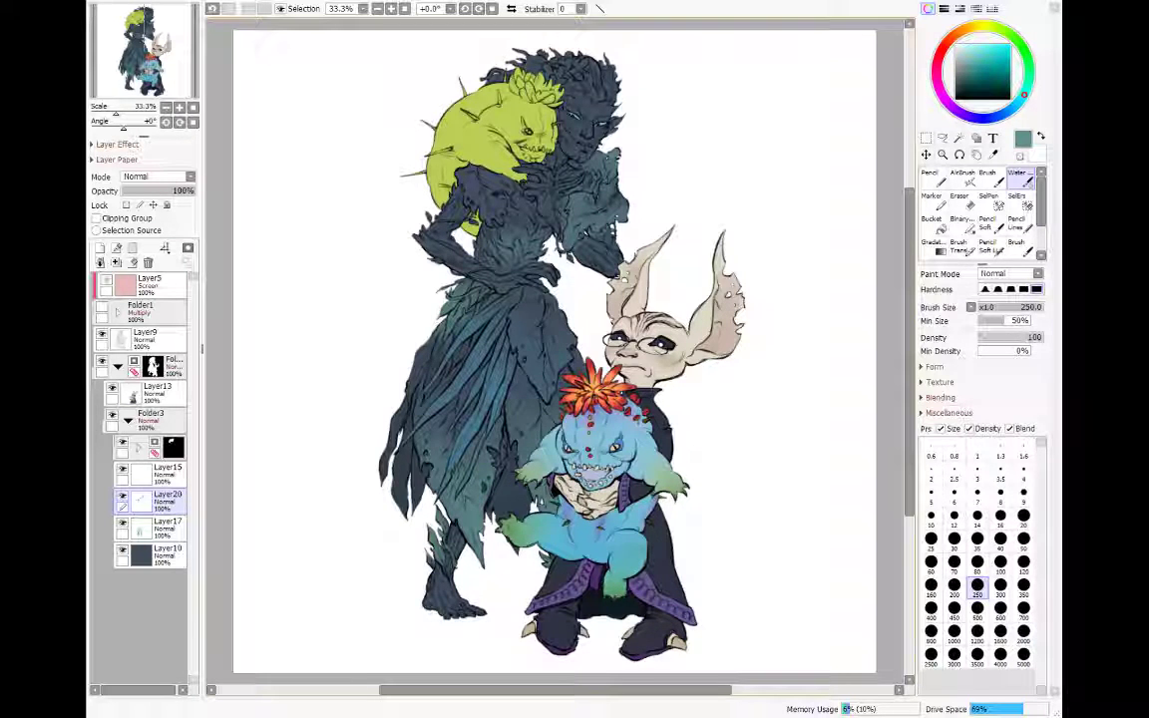
Step: Refine the teal shading on Layer20 by alternating the Eraser and Water, and lasso the area around the raised arm
key("e")
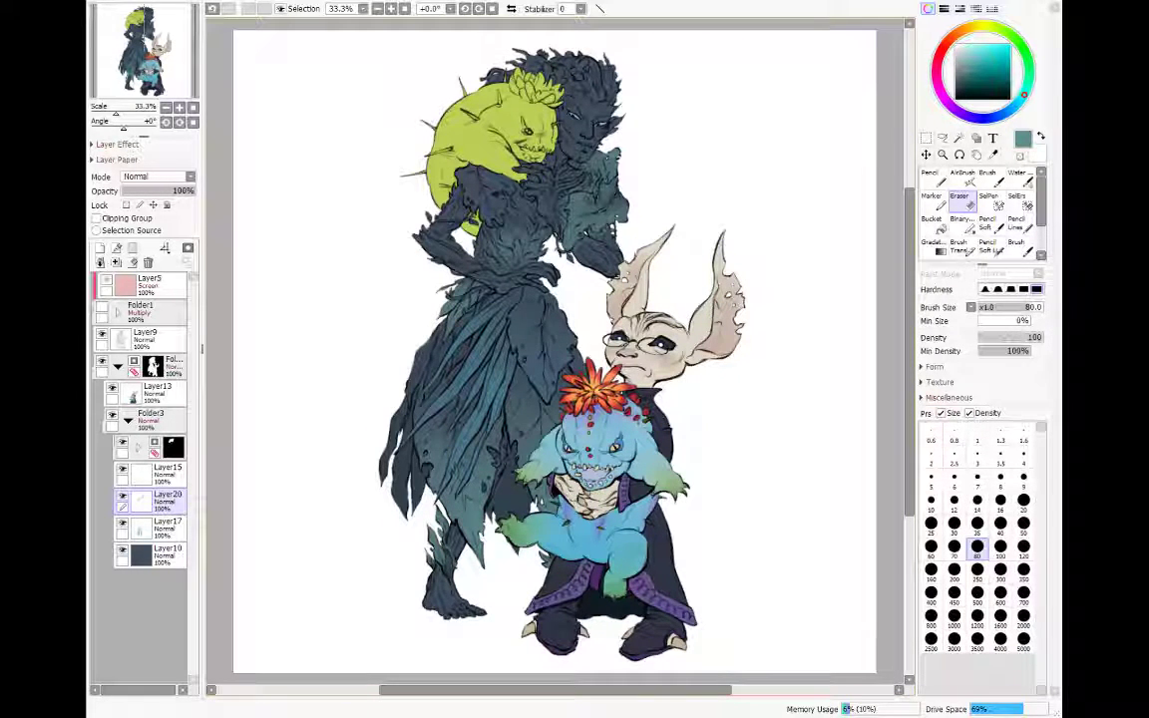
left_click(160, 371)
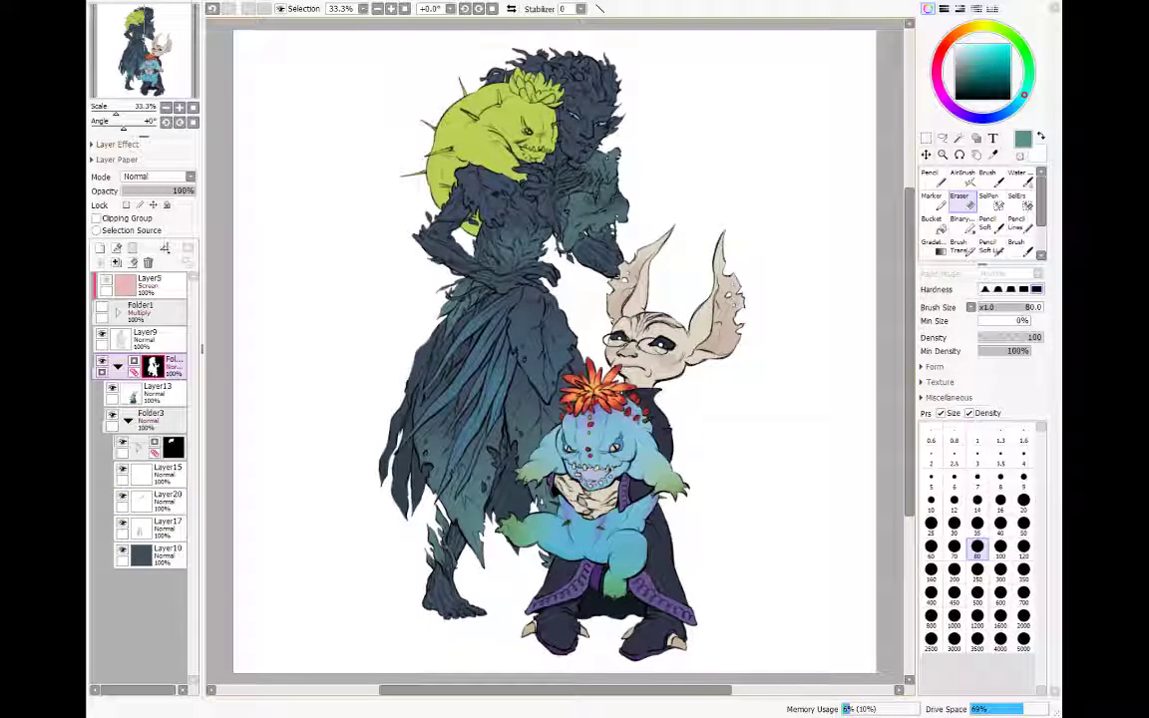
left_click(168, 506)
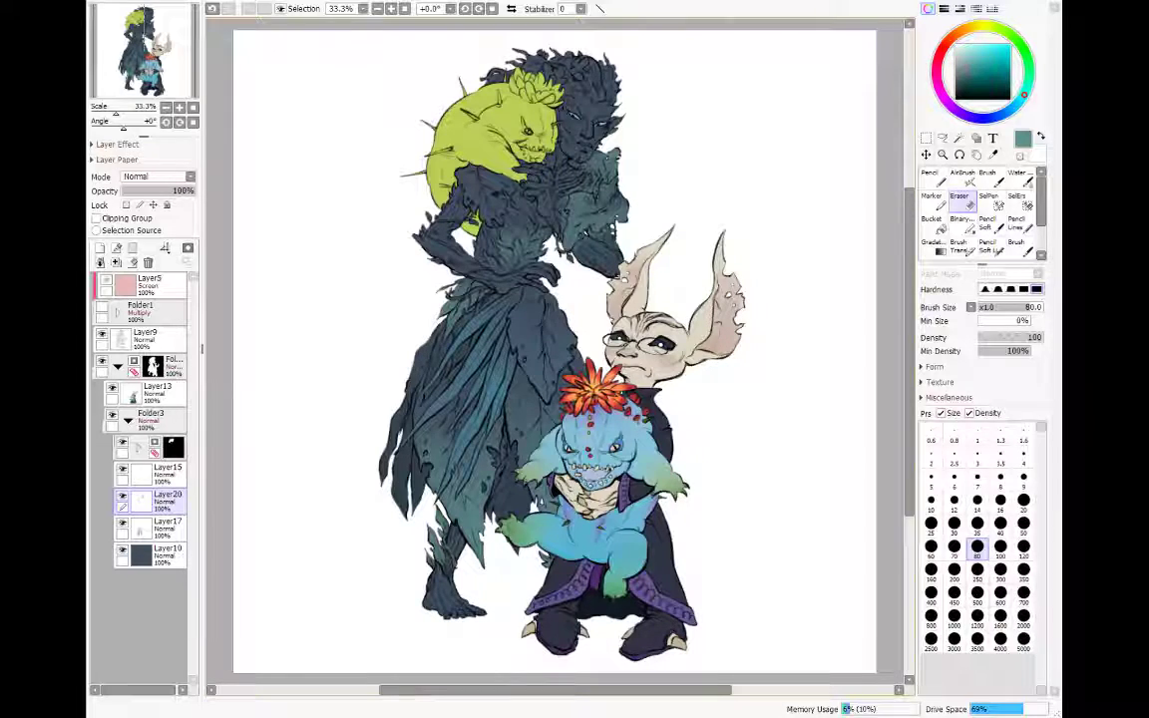
key("c")
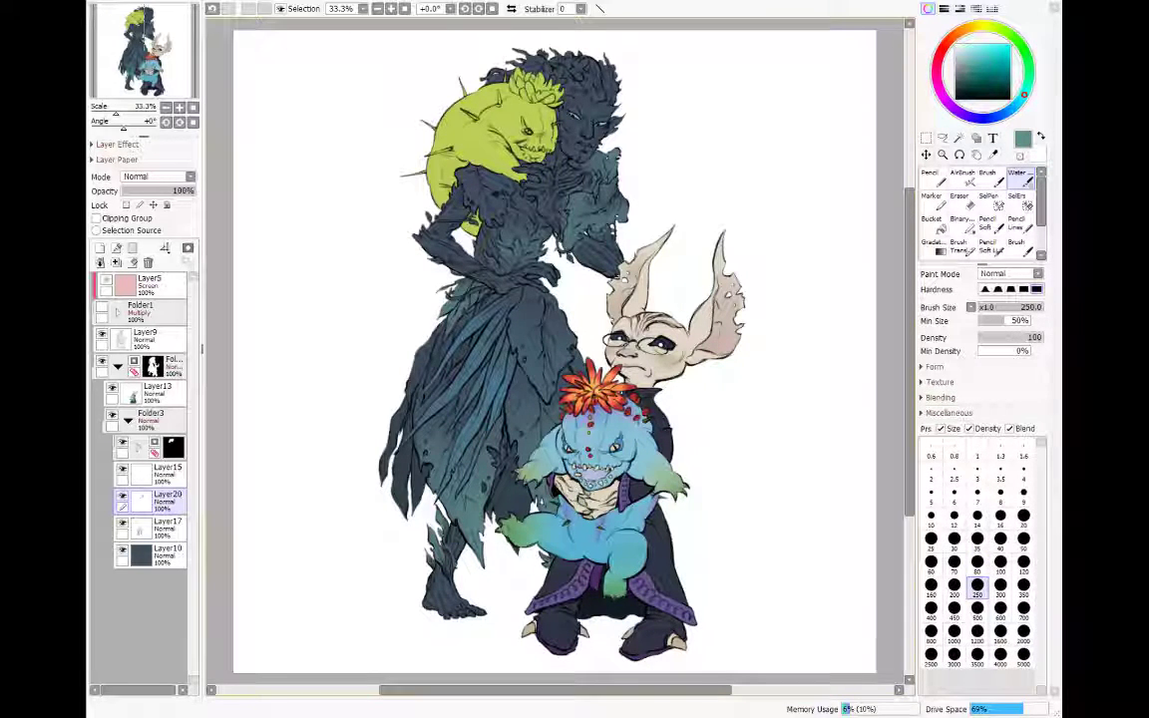
key("e")
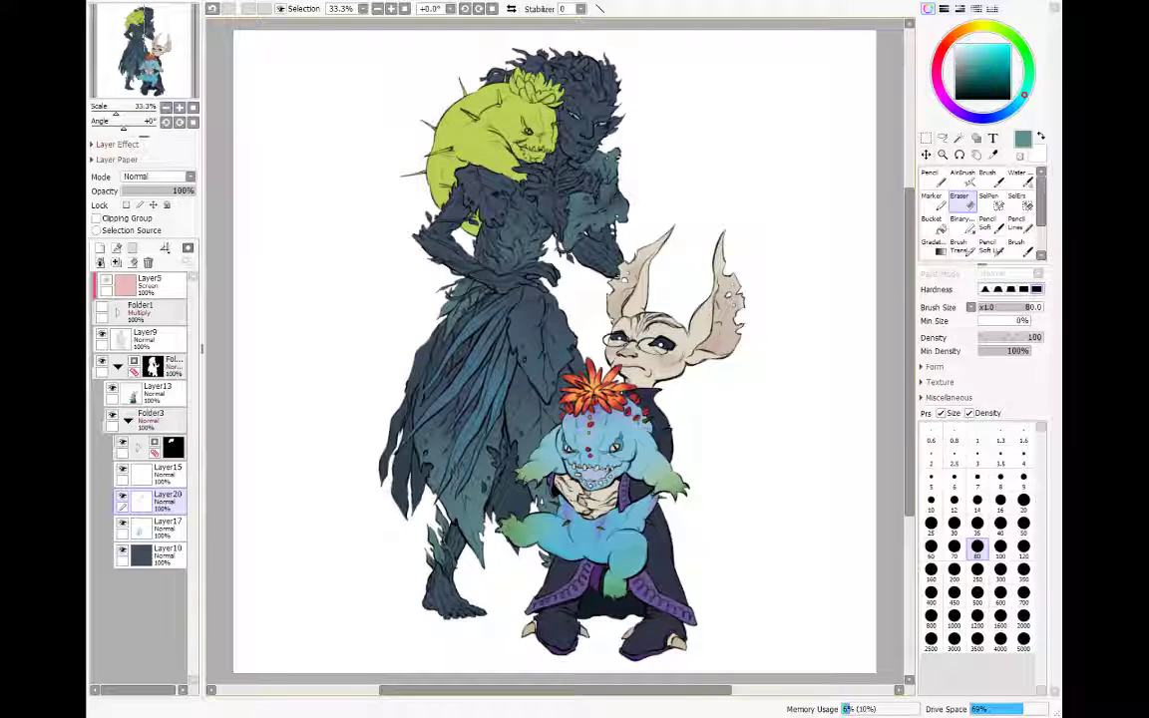
key("c")
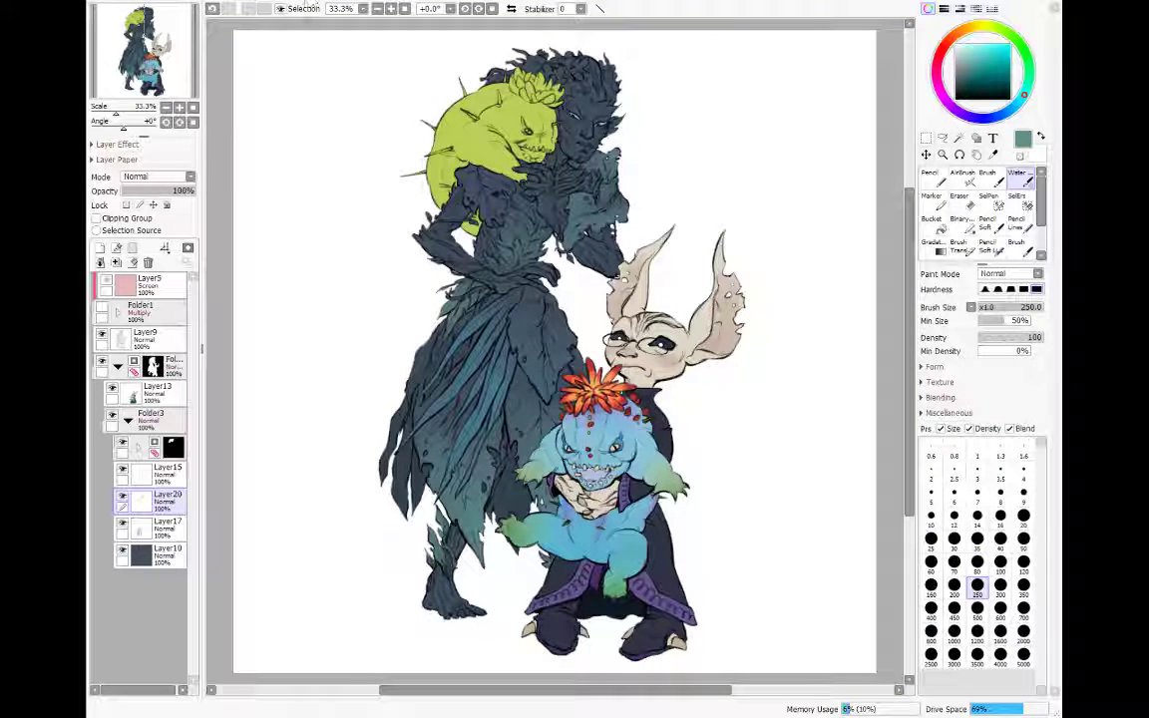
key("a")
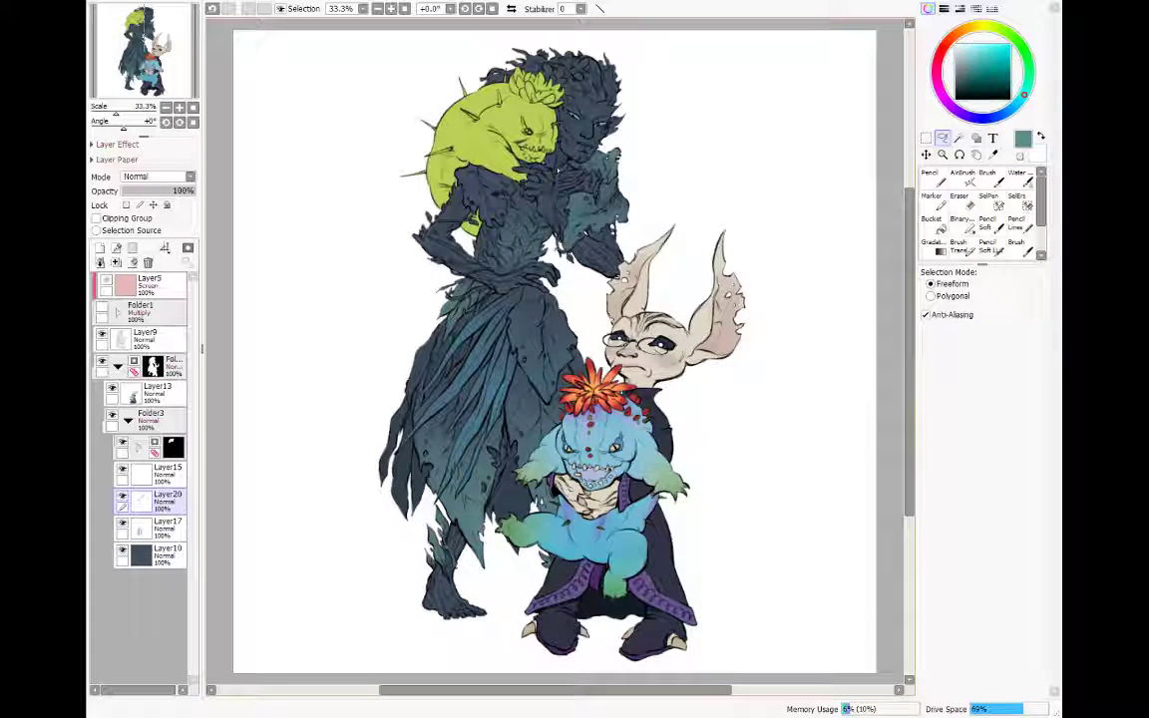
left_click_drag(603, 158, 664, 174)
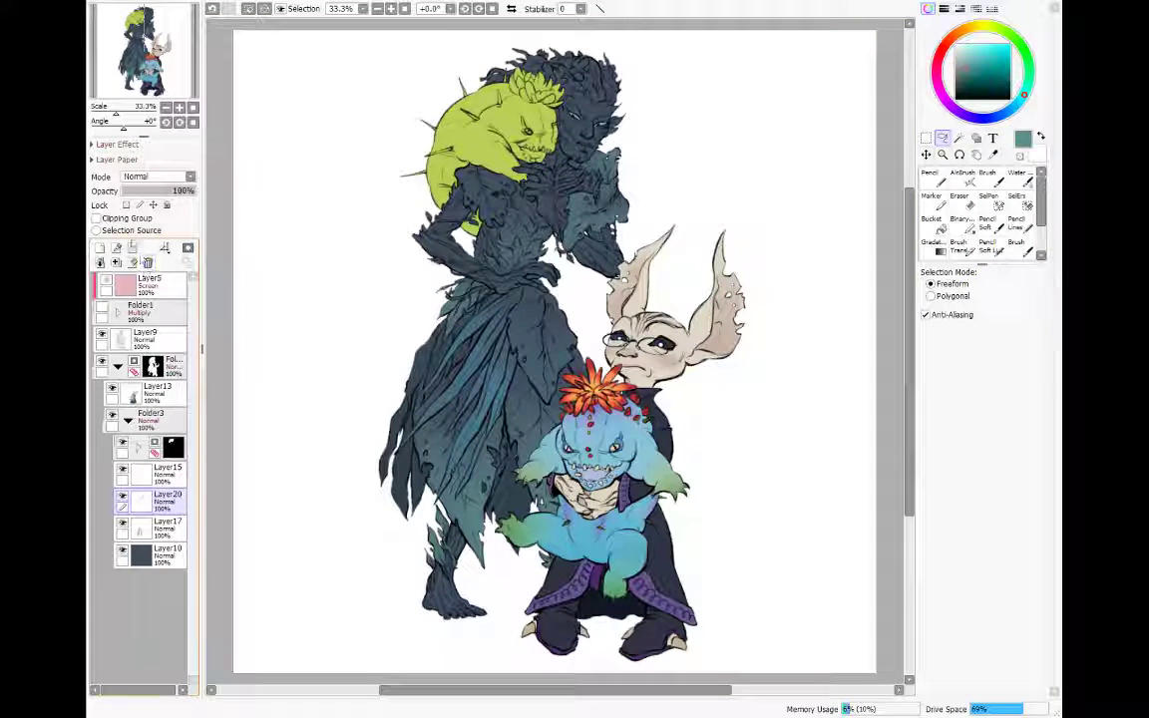
Step: Add blended teal to the arm beneath the green creature with Brush Trans and Water, and merge Layer20 into Layer17
left_click(957, 246)
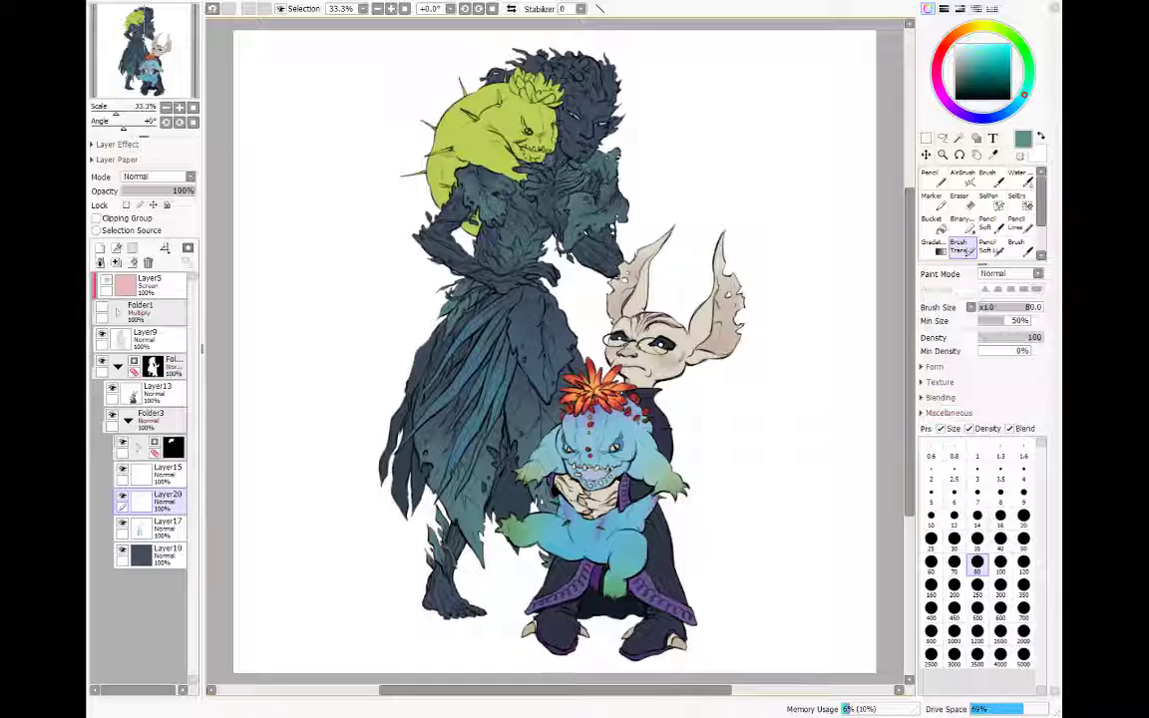
left_click(1017, 178)
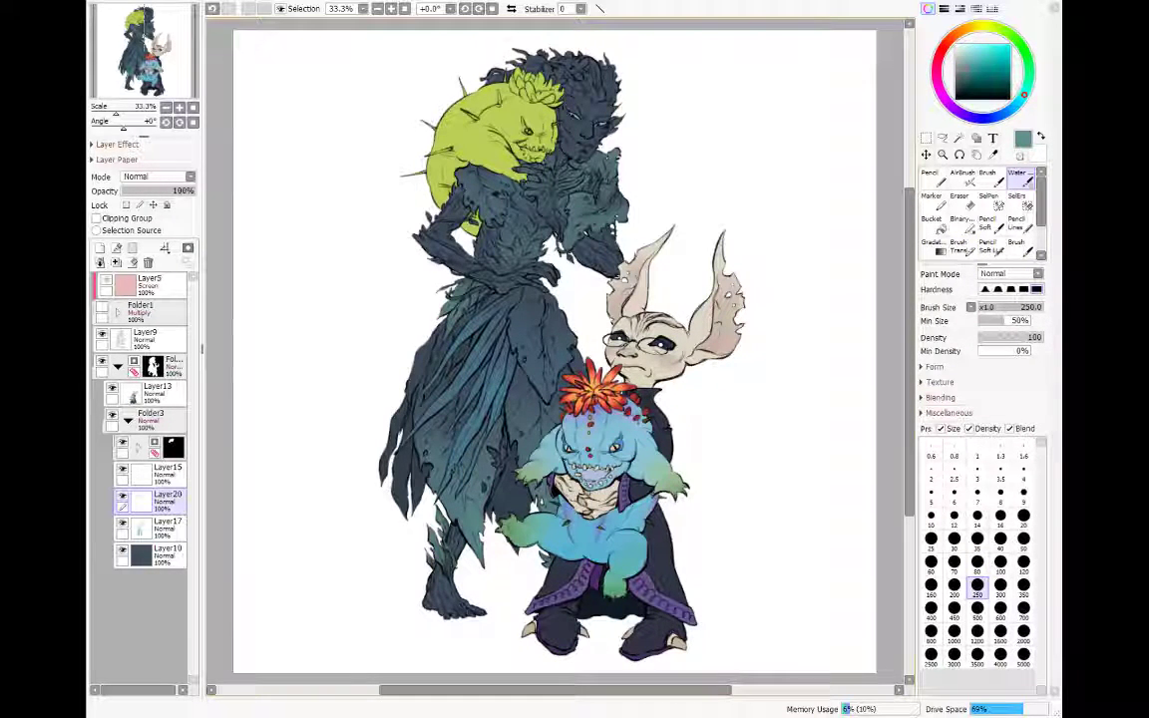
key("e")
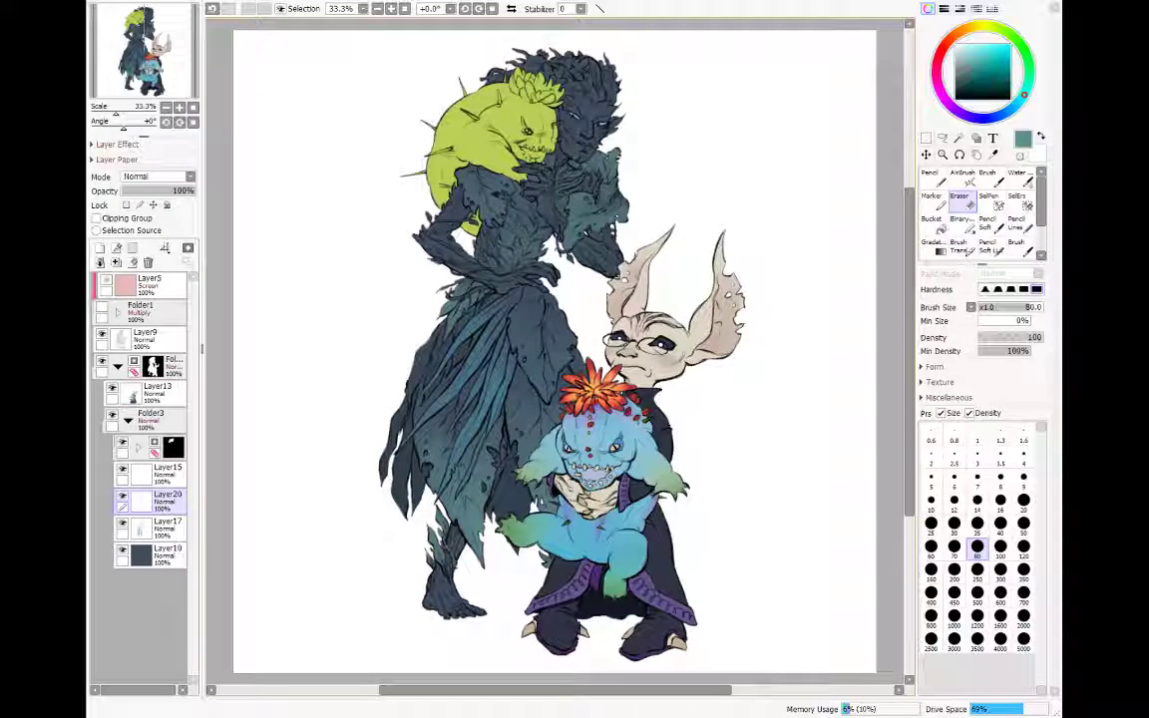
key("c")
left_click(117, 262)
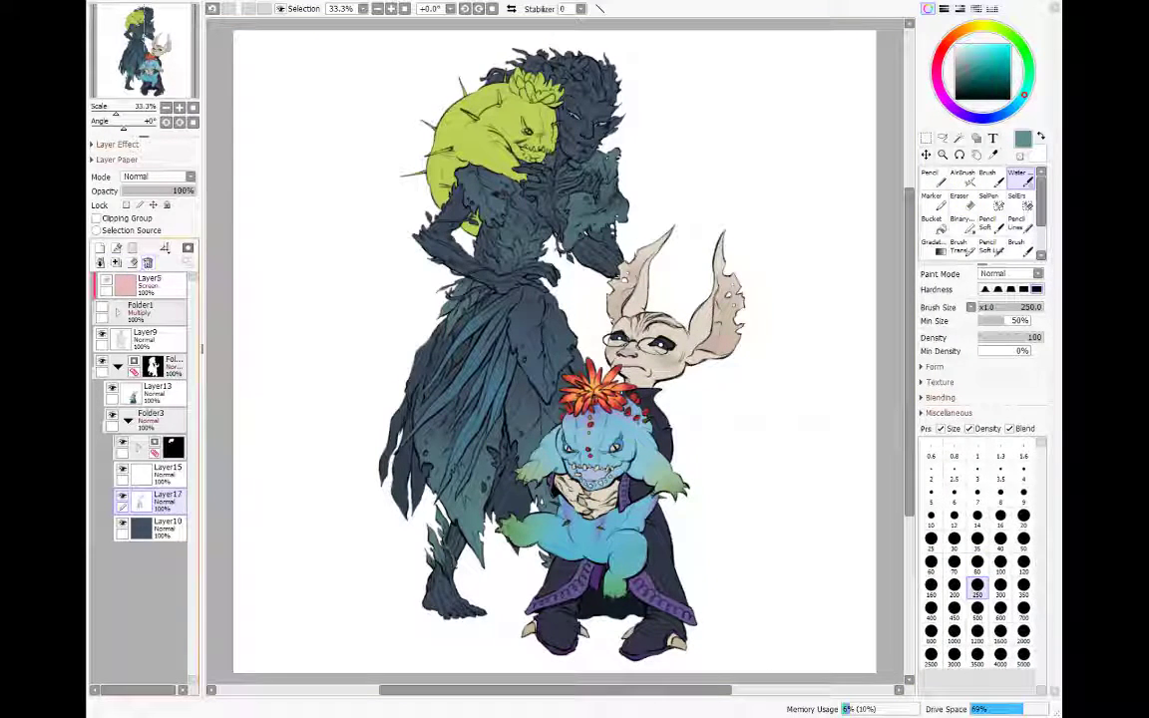
Step: Lasso the tall figure's torso and inner arm areas on Layer17 and shift their teal toward a bluer tone with a color adjustment
left_click(943, 138)
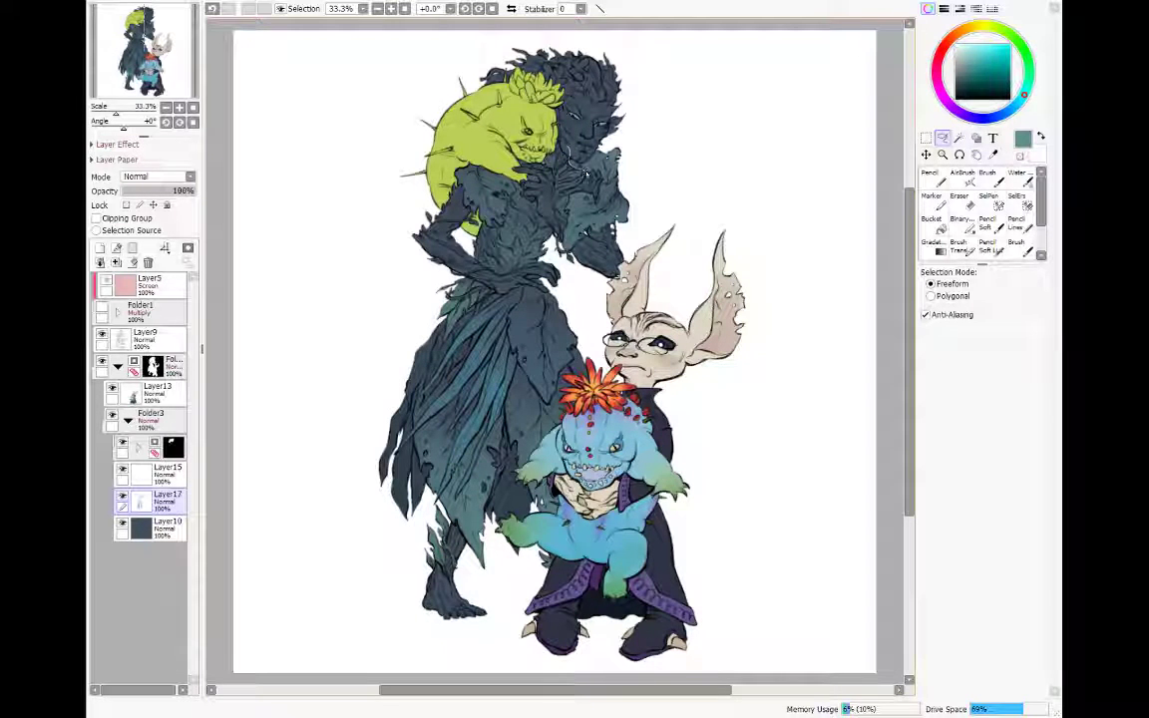
left_click_drag(538, 158, 542, 183)
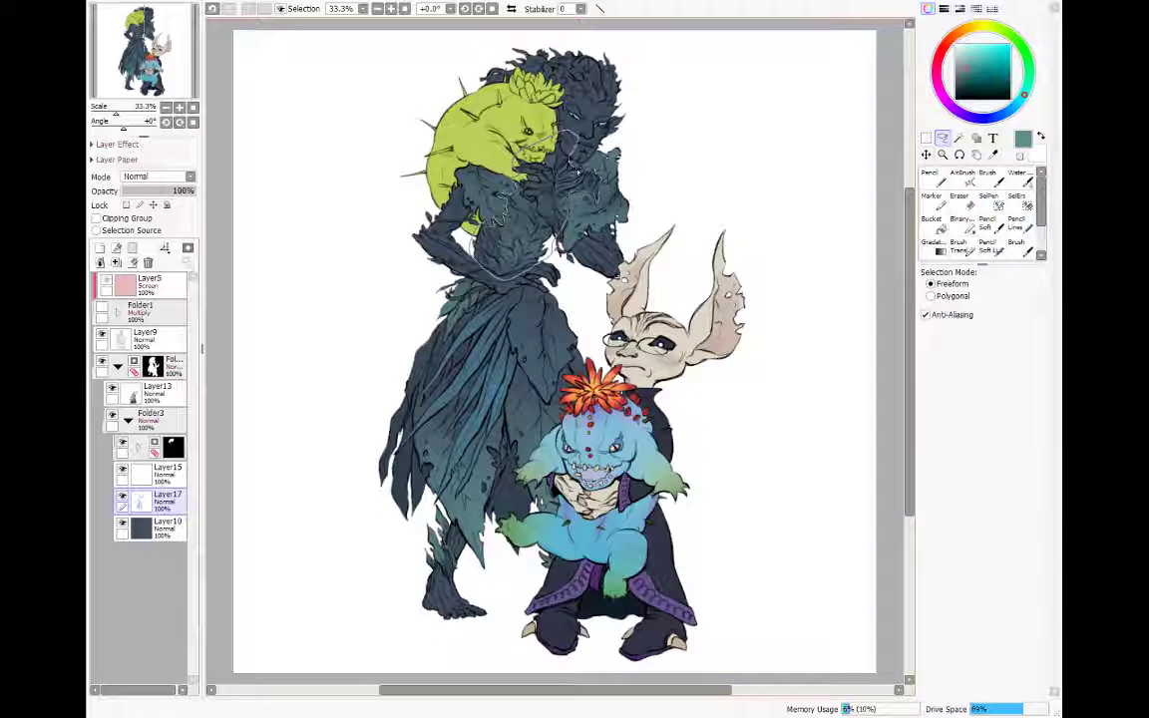
left_click_drag(521, 149, 555, 133)
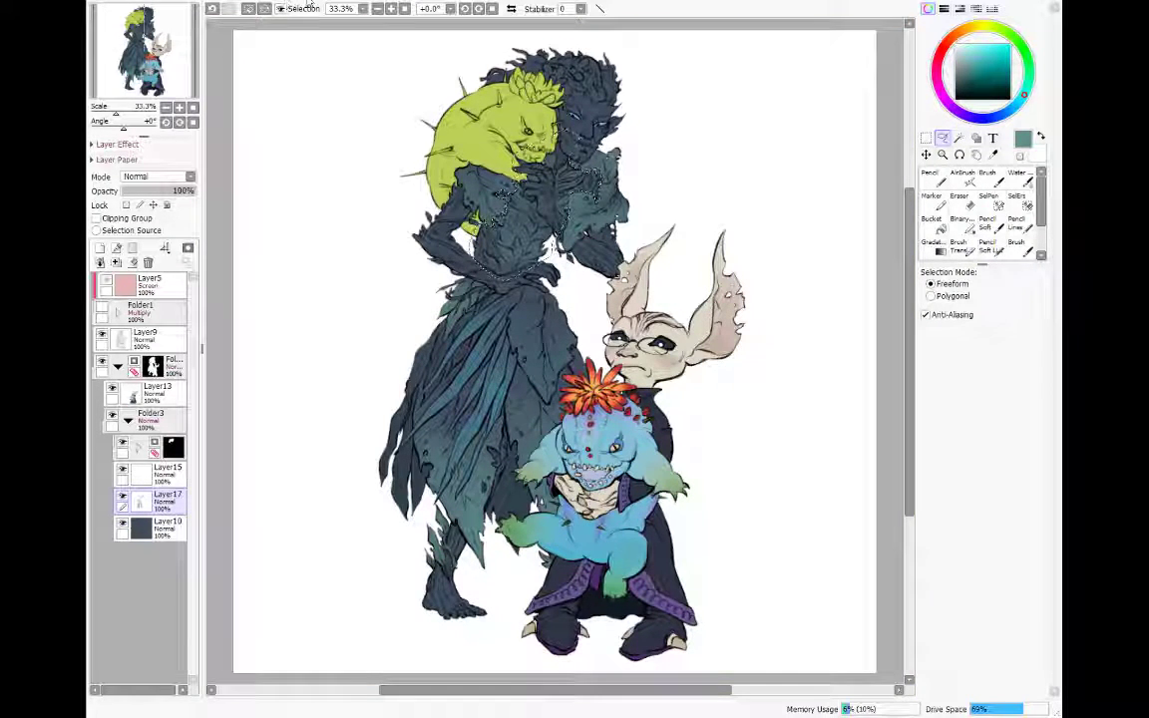
left_click(377, 12)
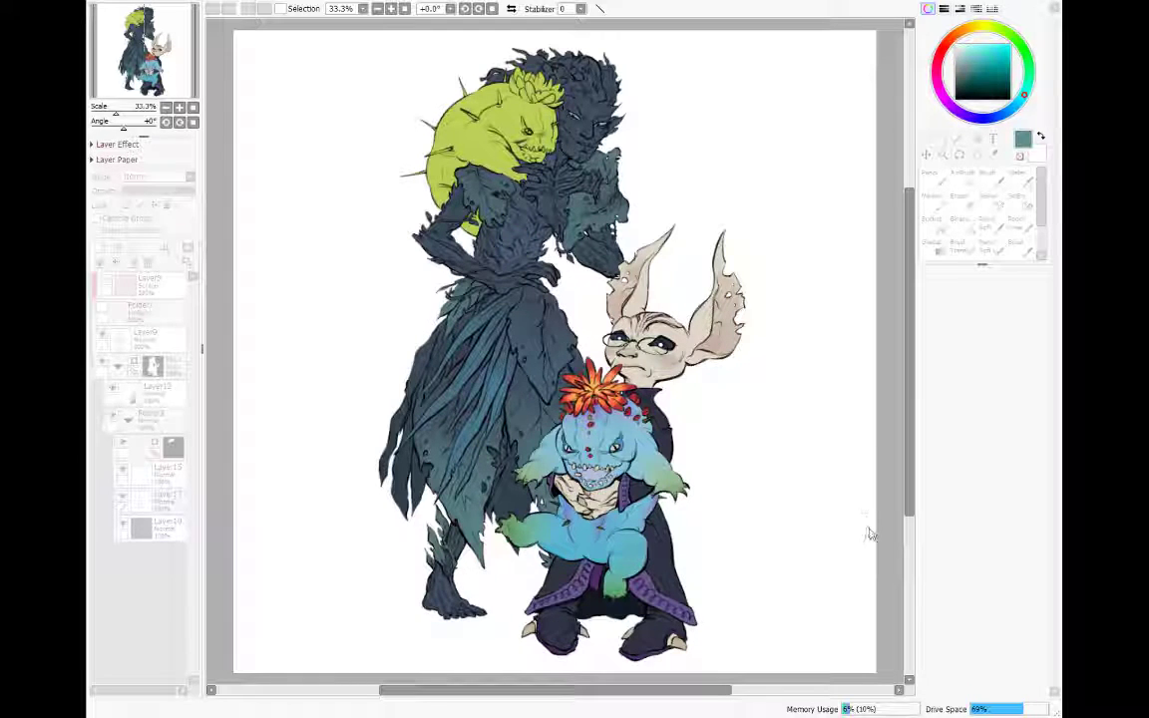
key("Return")
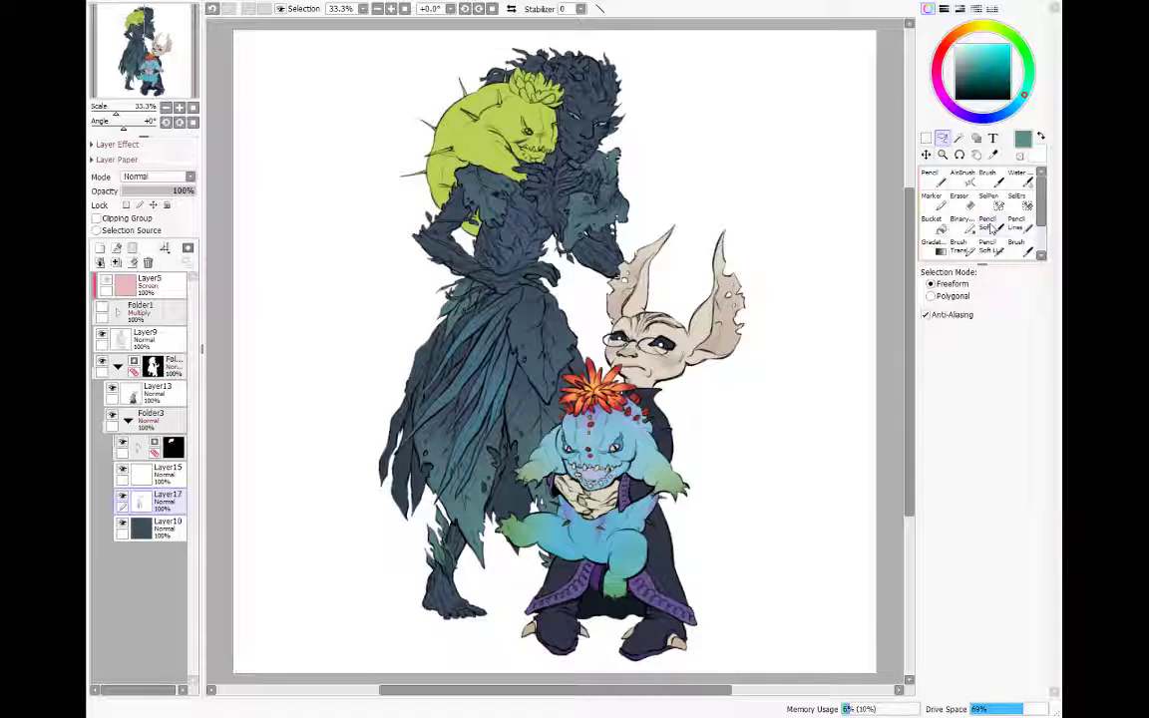
Step: Add a new layer above Layer17 and paint teal on the tall figure's face with Brush Trans, tidying it with the Eraser
left_click(101, 249)
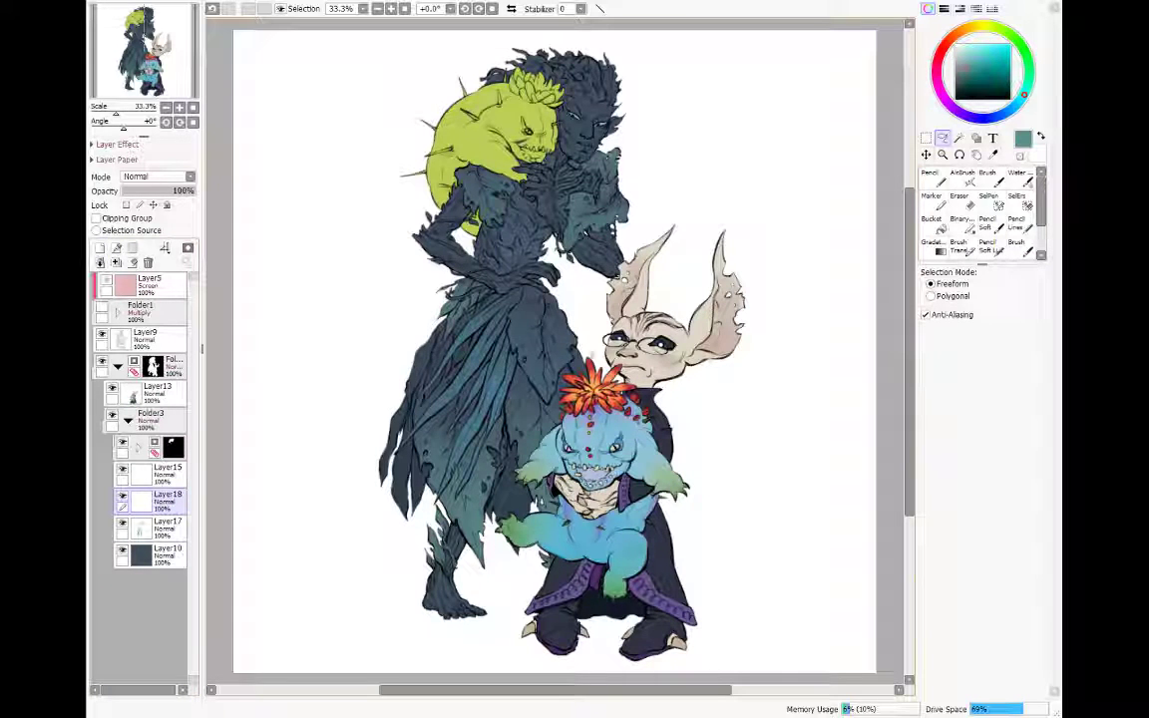
left_click(957, 245)
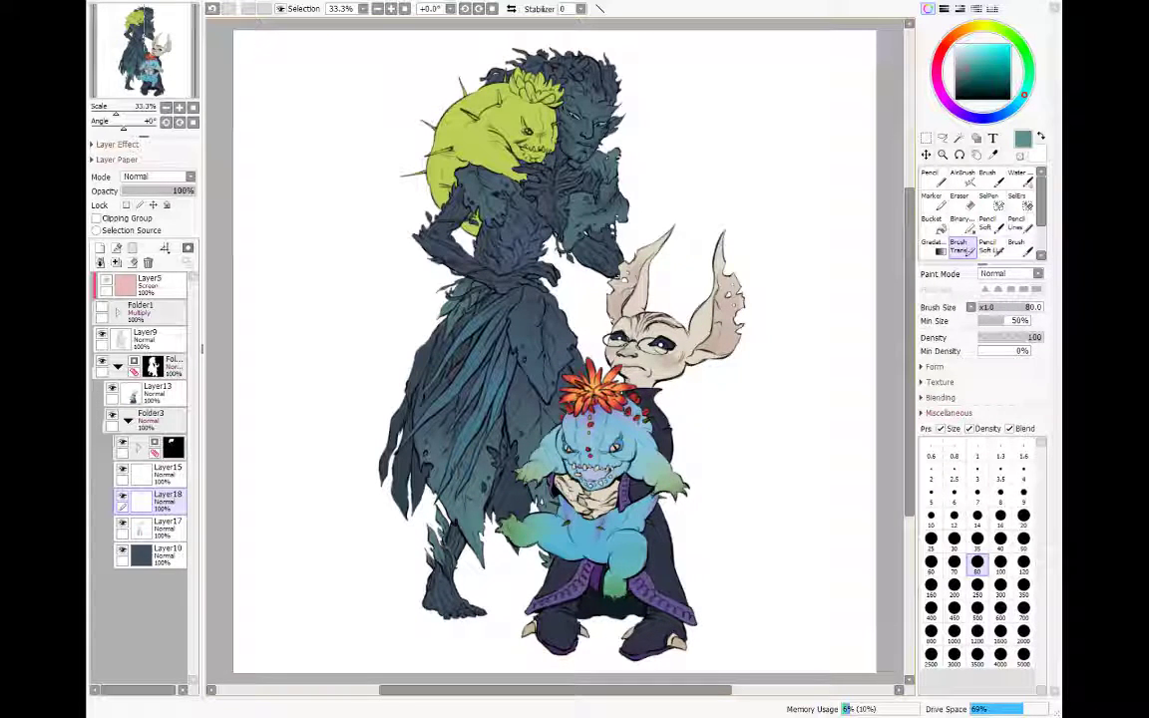
key("e")
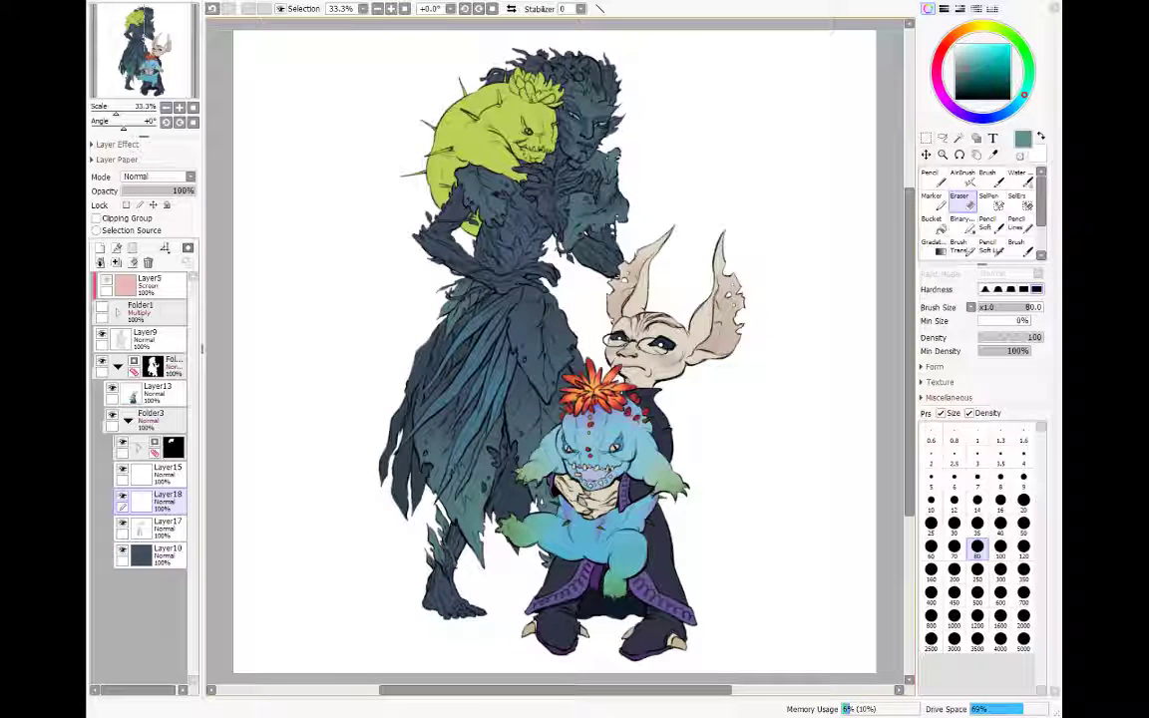
key("b")
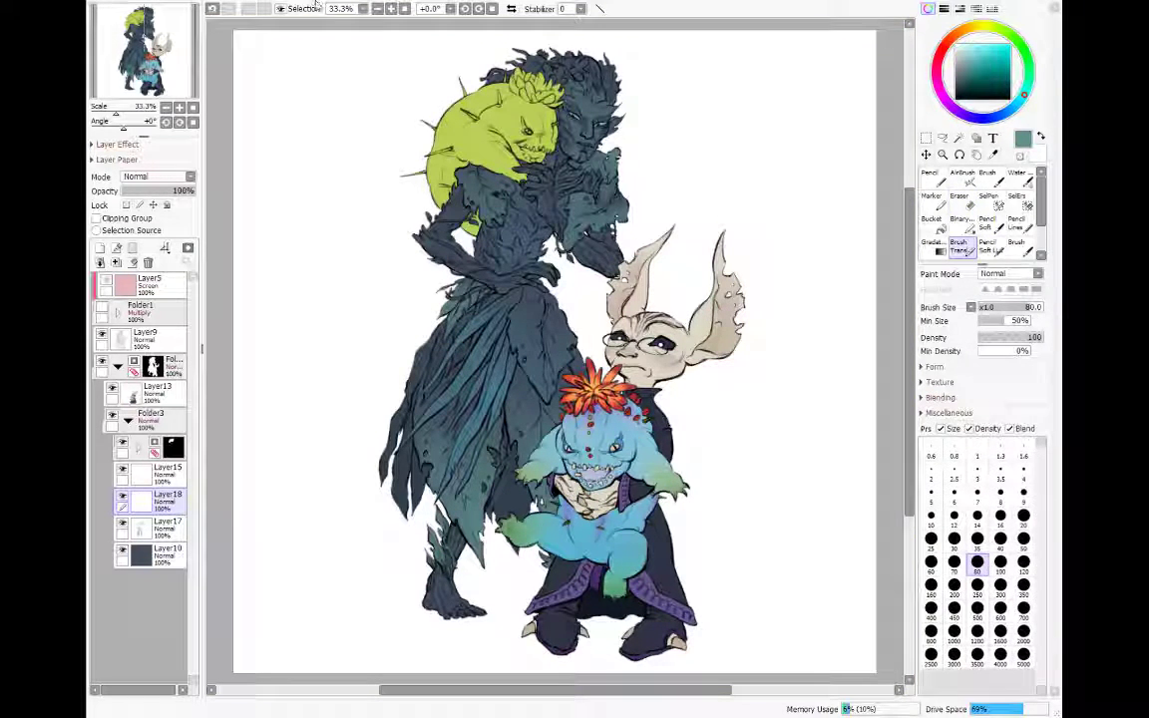
left_click(413, 12)
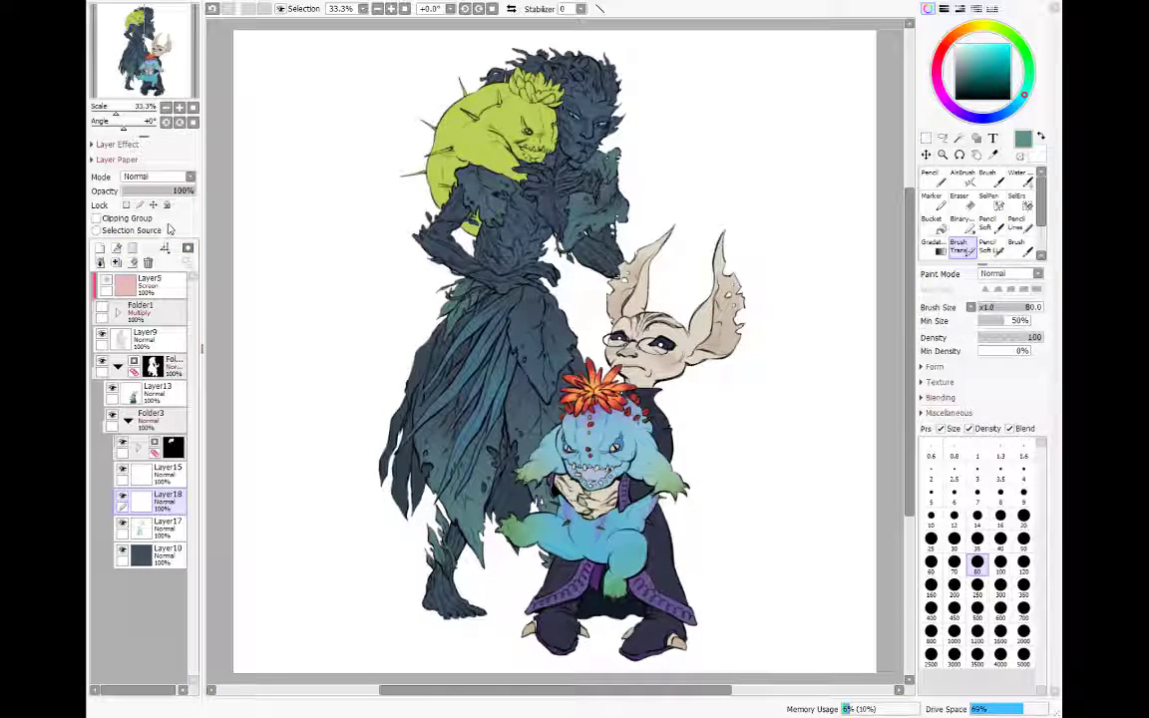
Step: Set Layer18 to Overlay and paint over the tall figure's hair with dark blue sampled from the upper skirt
left_click(498, 299, "alt")
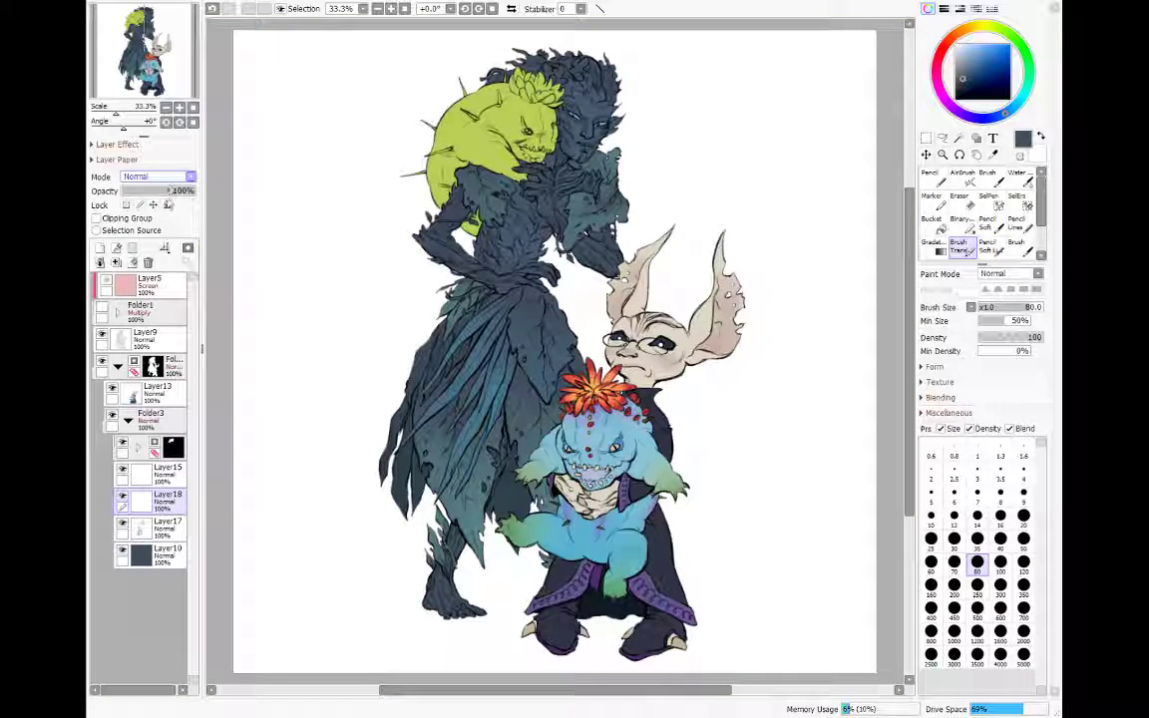
left_click(167, 231)
mouse_move(476, 56)
left_mouse_down()
mouse_move(527, 65)
mouse_move(538, 86)
mouse_move(595, 78)
left_mouse_up()
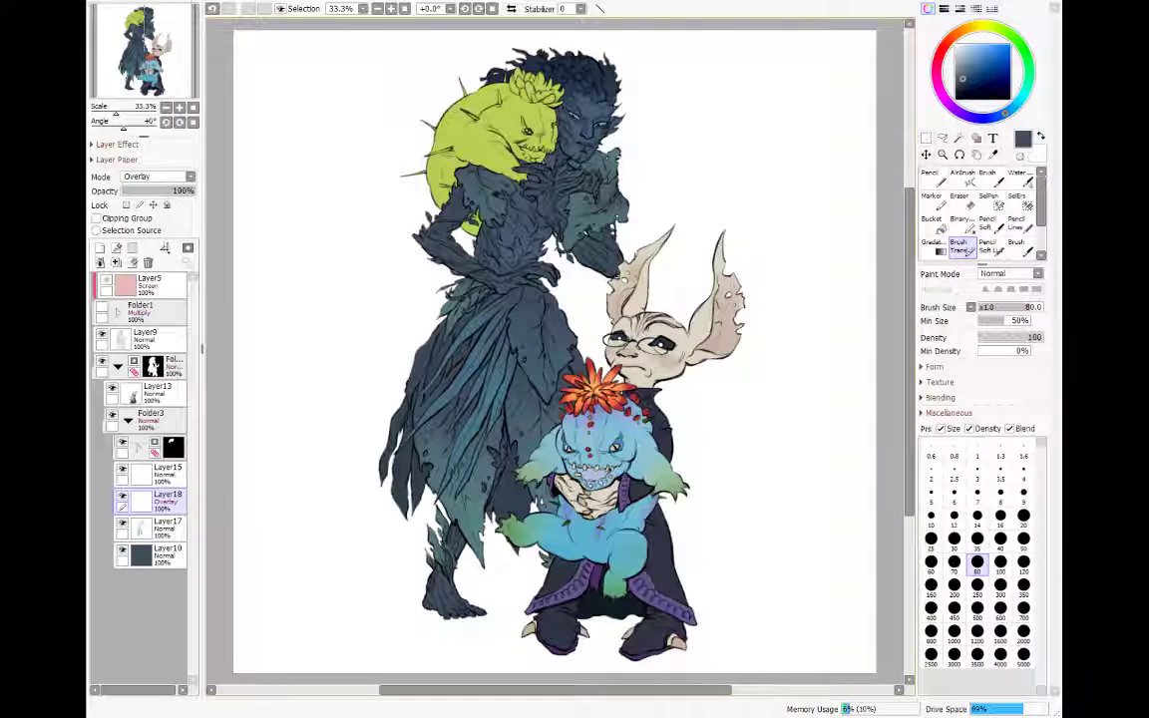
Step: Refine the Overlay shading on the hair and face with the Eraser and Brush Trans, and set Brush Trans to size 10
key("e")
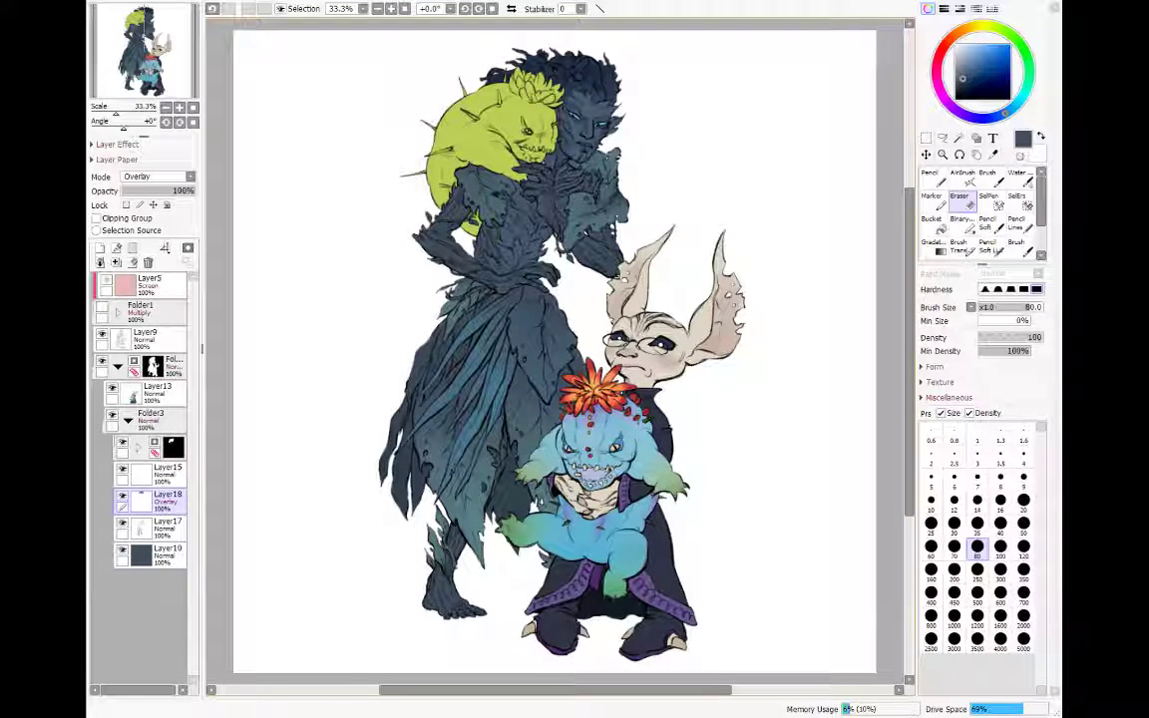
key("b")
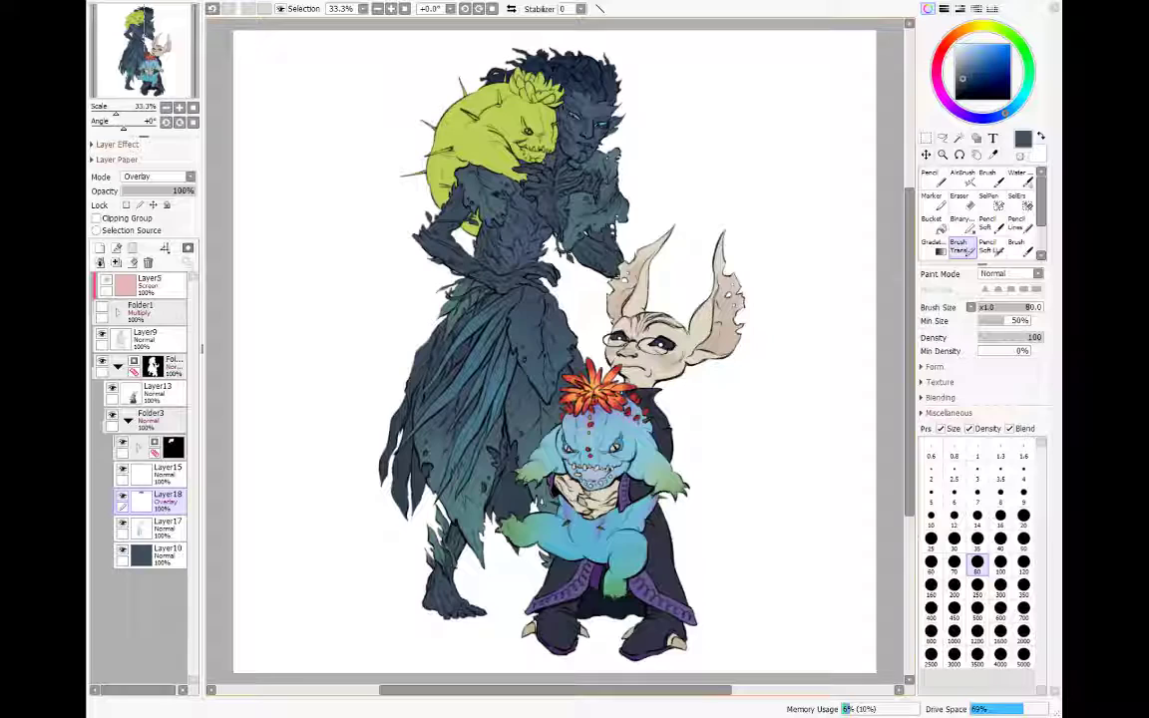
key("e")
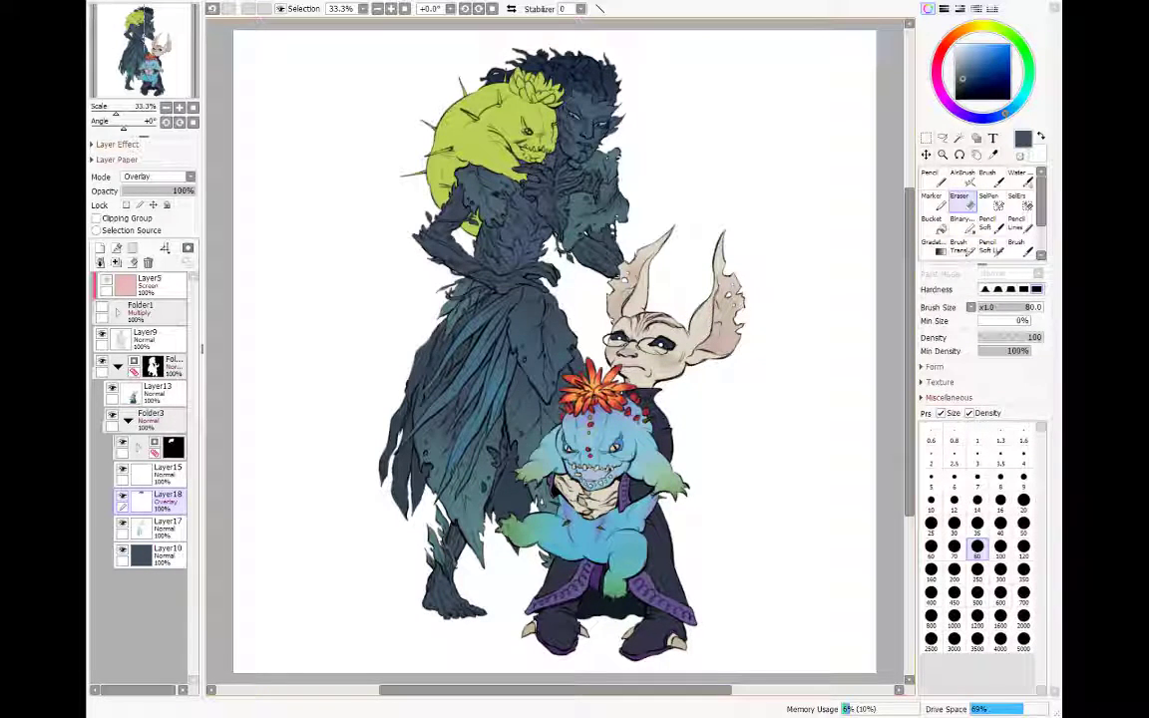
key("b")
left_click(930, 516)
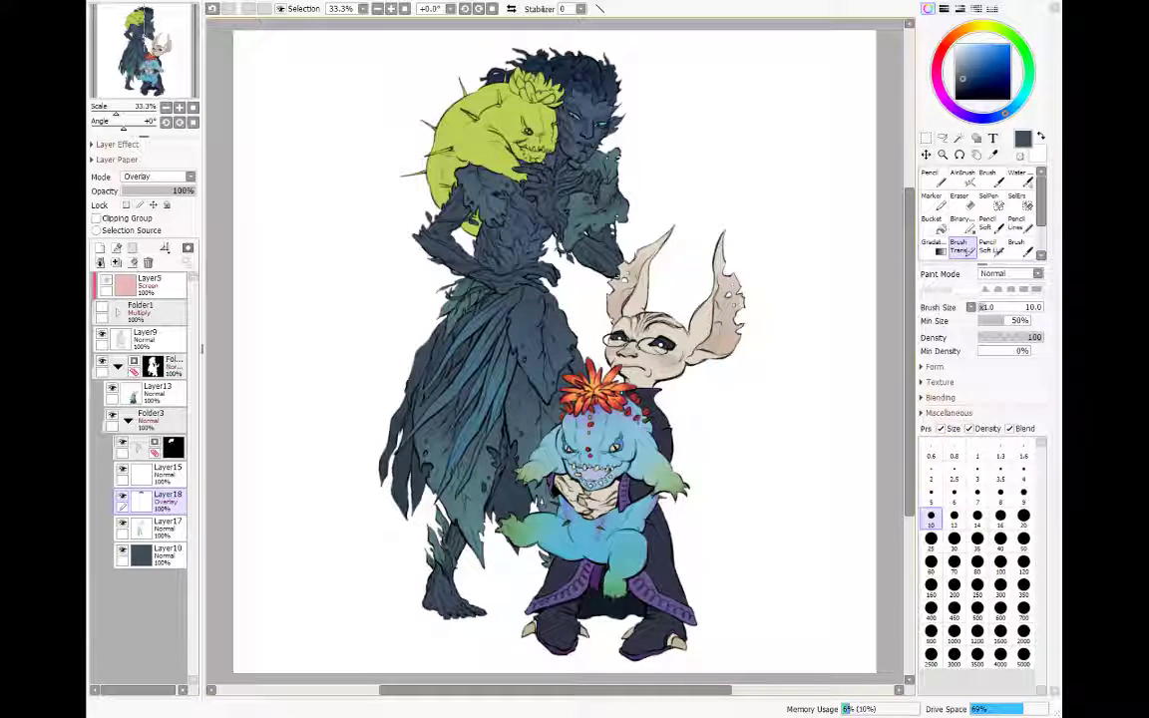
Step: Set Brush Trans to size 80 and add a new layer directly above Layer10 in Overlay mode
left_click(977, 543)
left_click(977, 562)
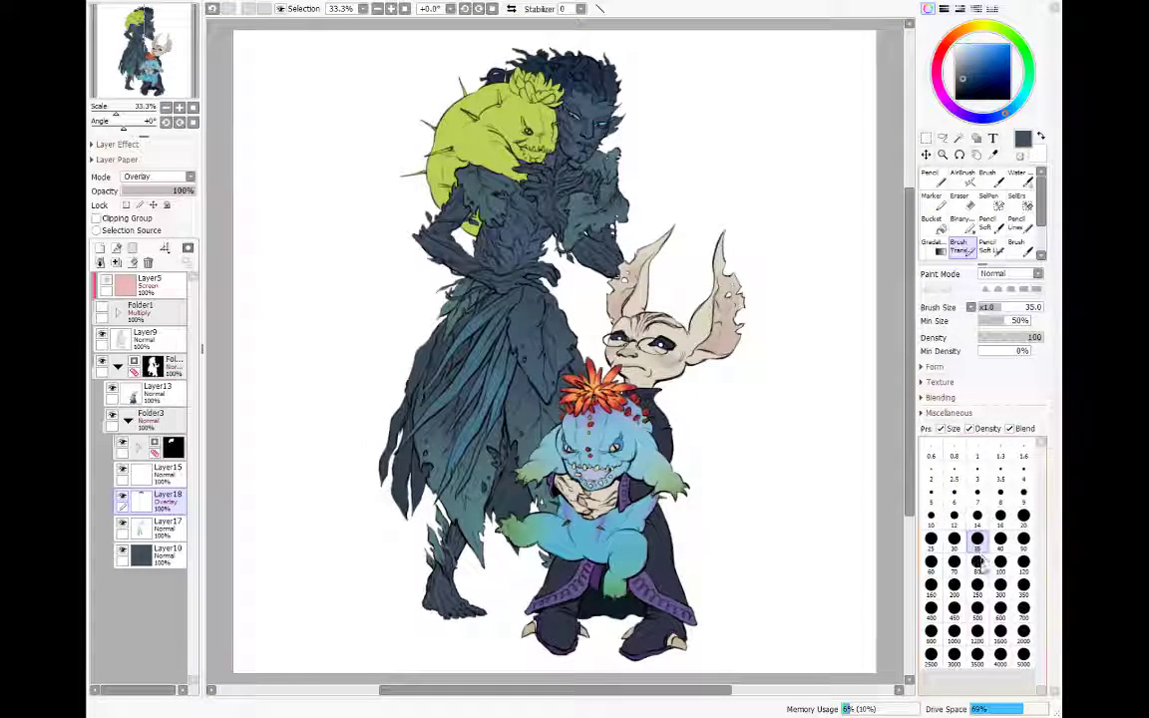
left_click(159, 554)
left_click(100, 247)
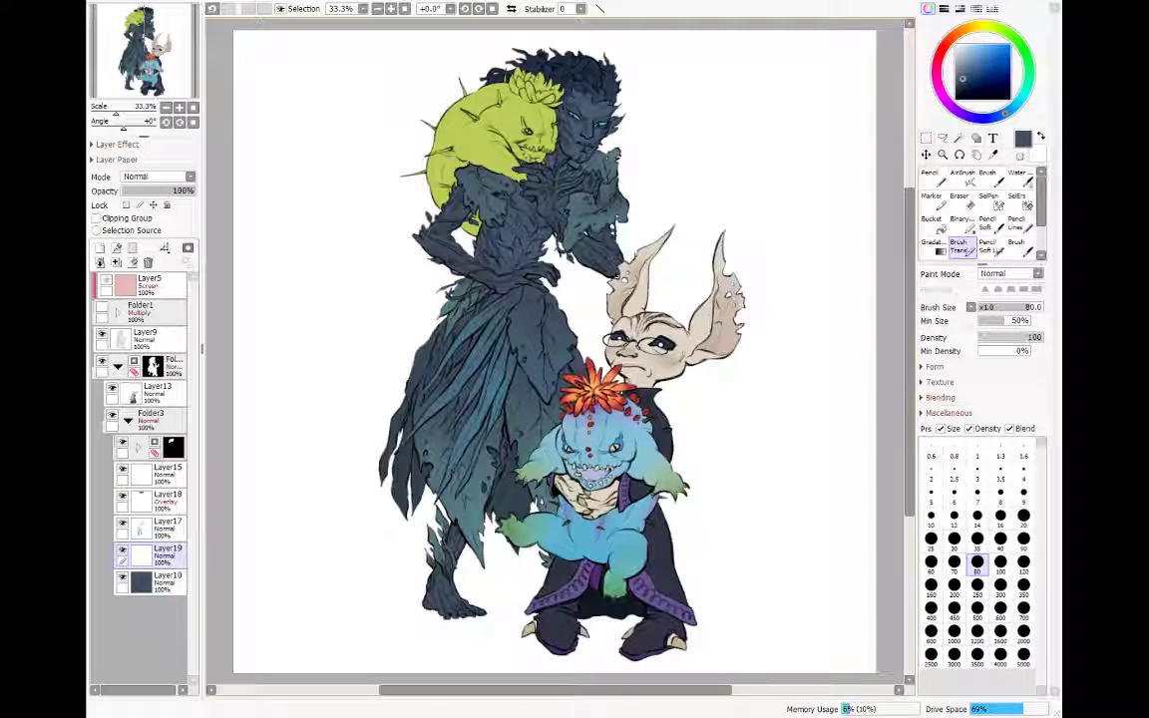
left_click(156, 177)
left_click(142, 218)
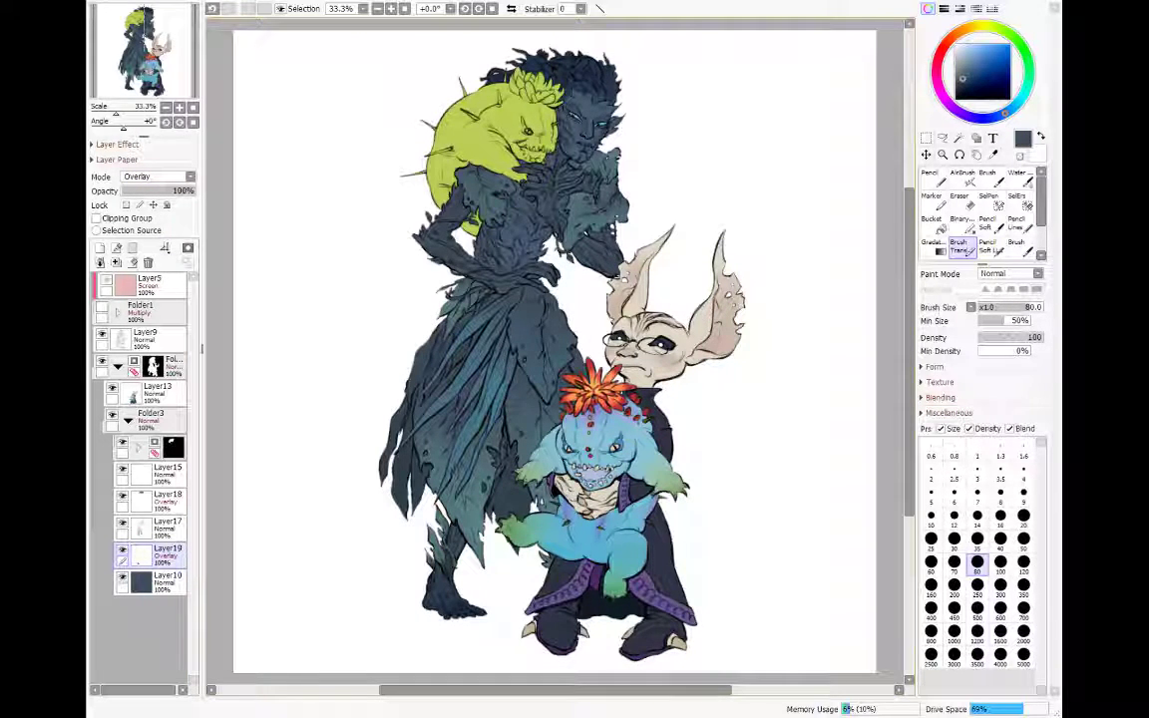
Step: Paint shading on the tall figure with Brush Trans on Overlay Layer19, refine it with the Eraser, and merge it into Layer10
left_click(132, 263)
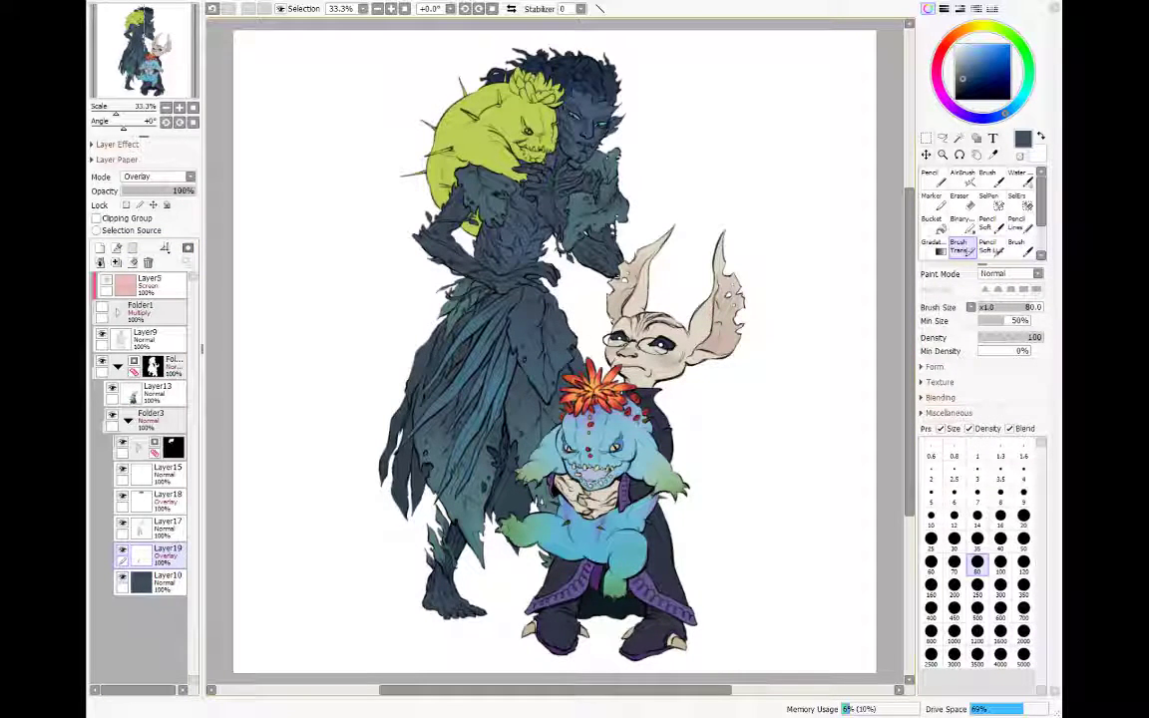
key("e")
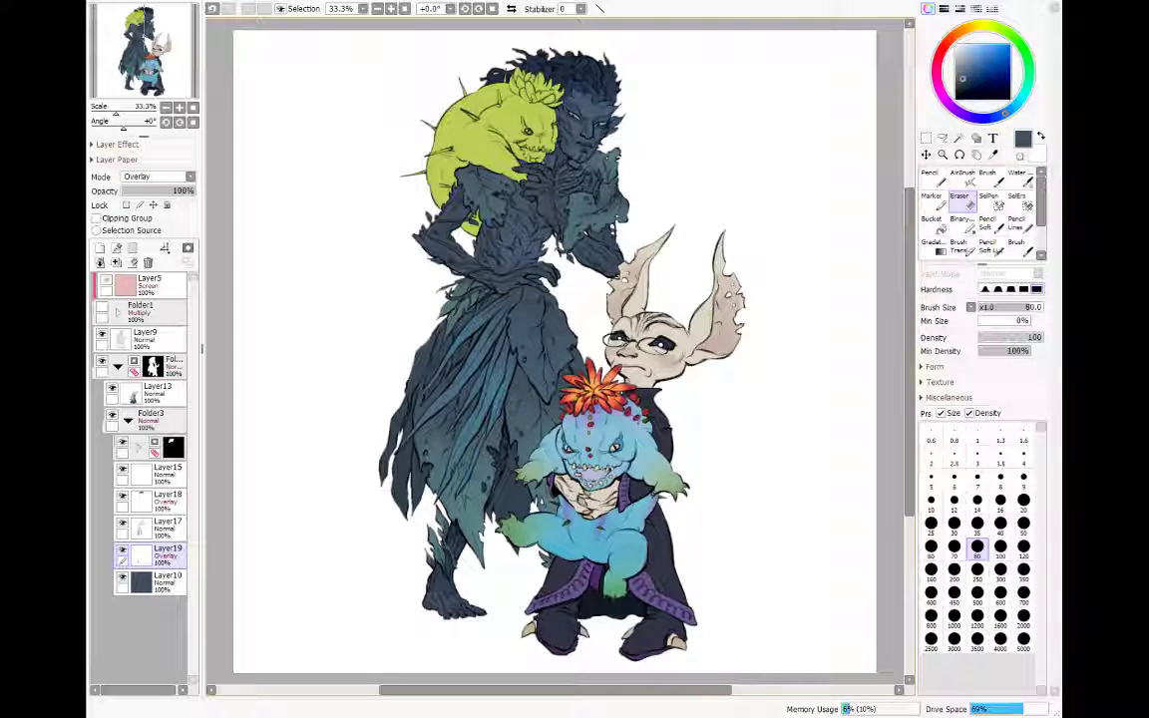
key("b")
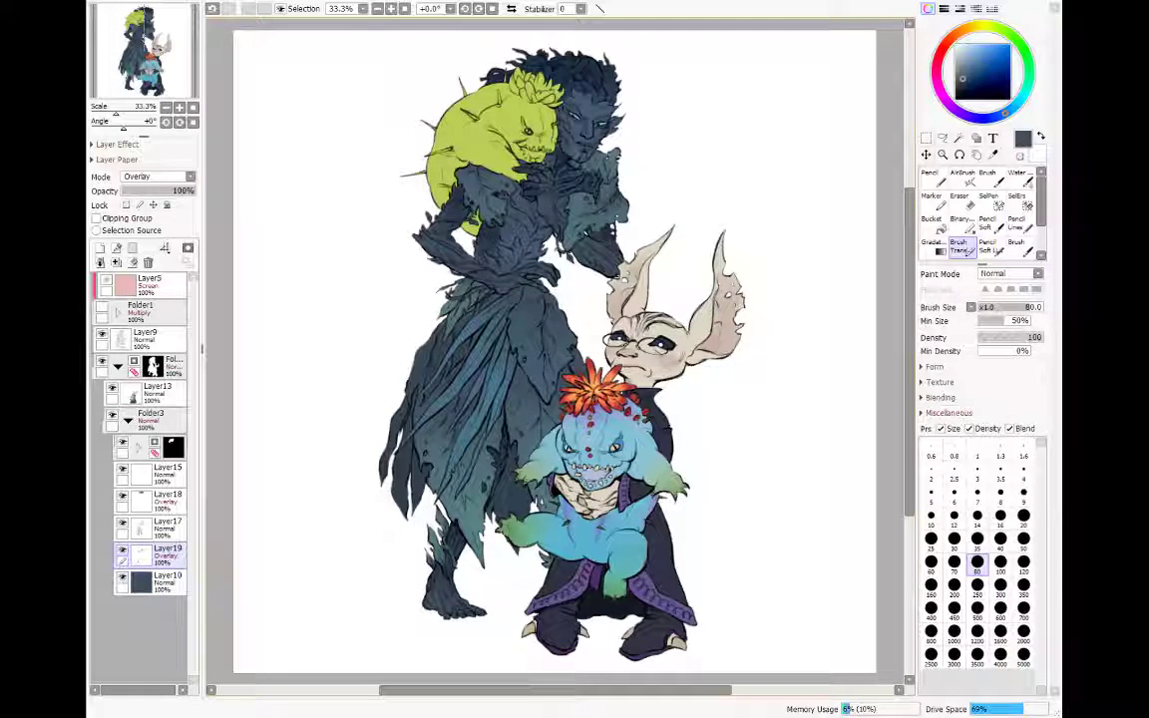
key("e")
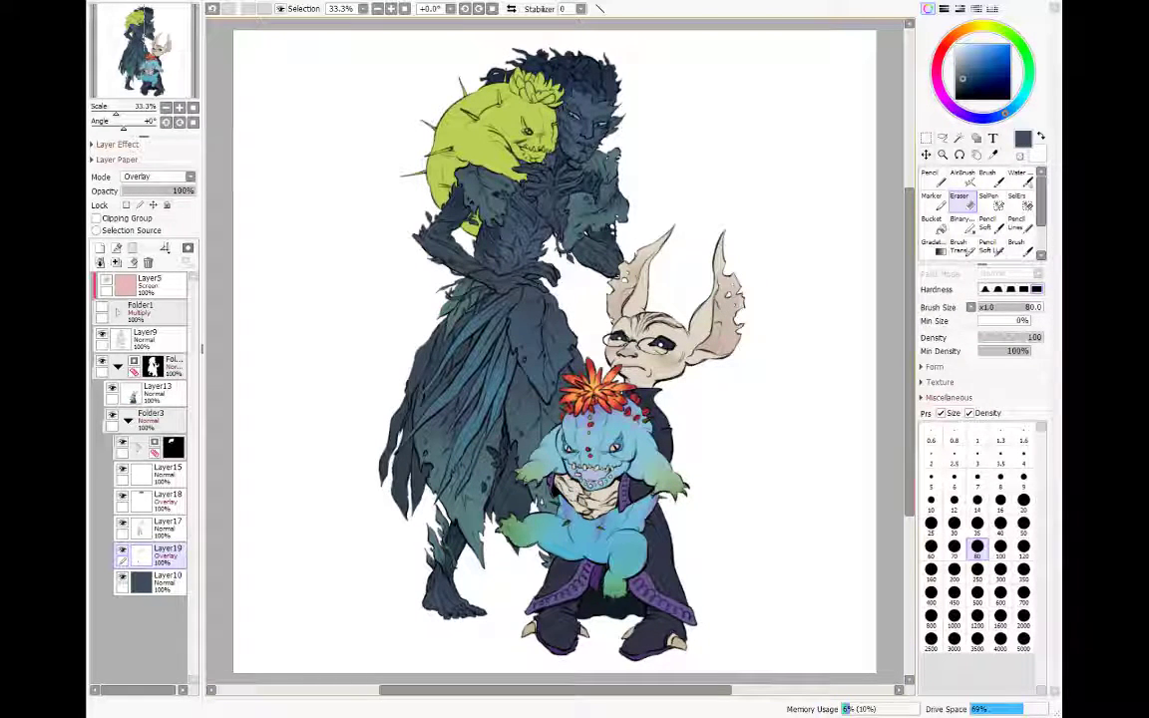
key("b")
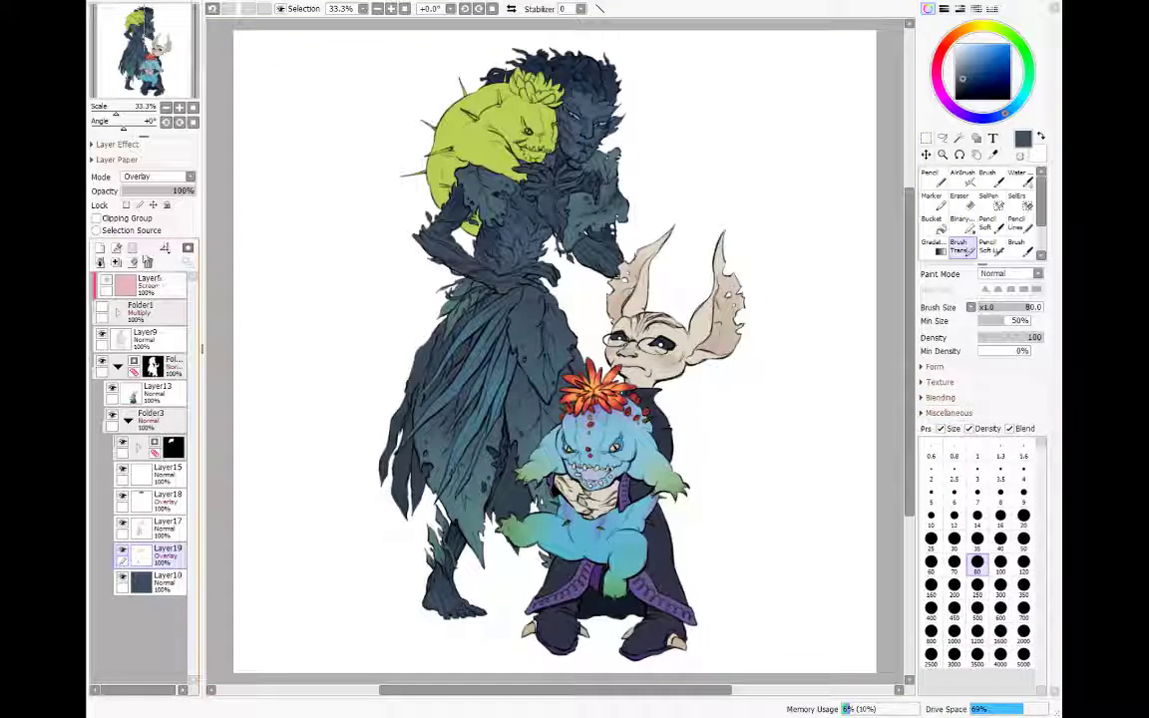
left_click(115, 262)
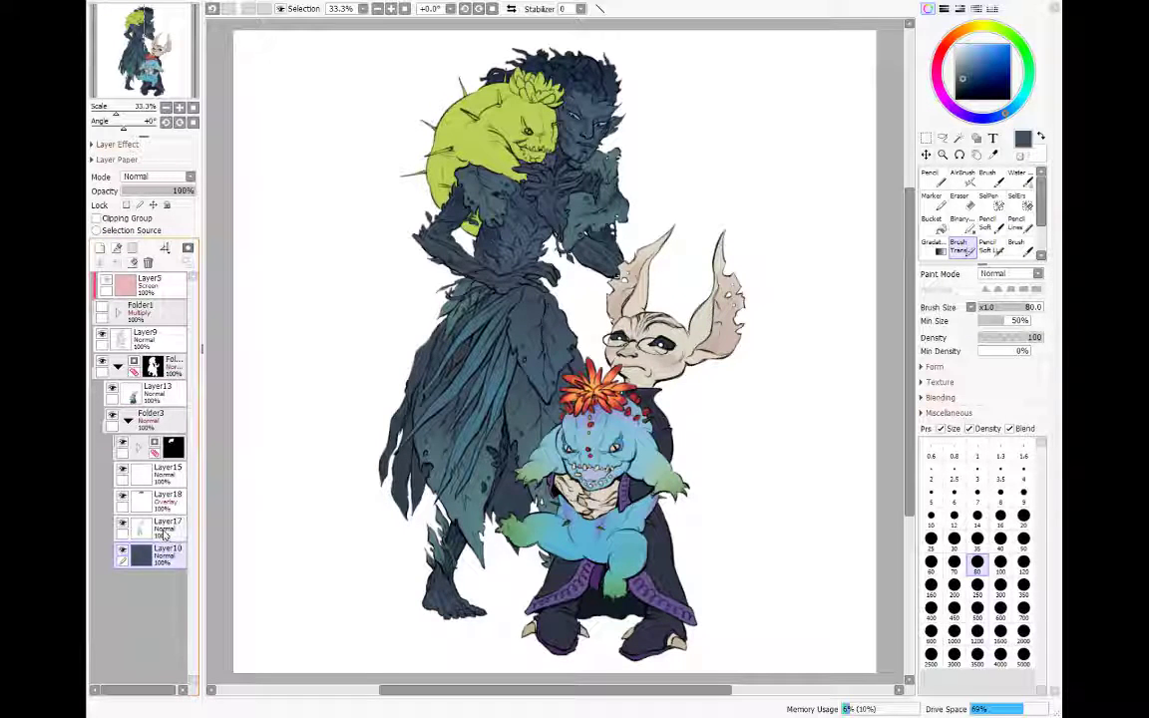
Step: Transfer Layer17's paint down into Layer10 and merge Layer18 into it too, keeping the emptied Layer17 above as the active layer
left_click(167, 525)
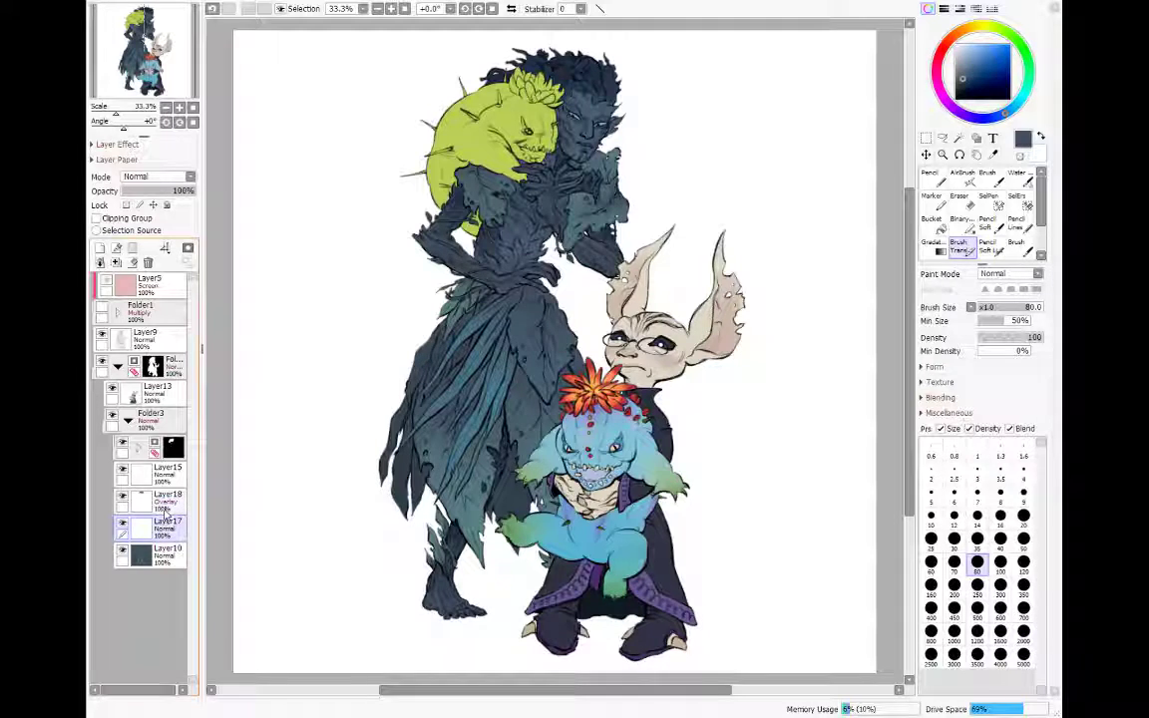
left_click_drag(167, 529, 166, 491)
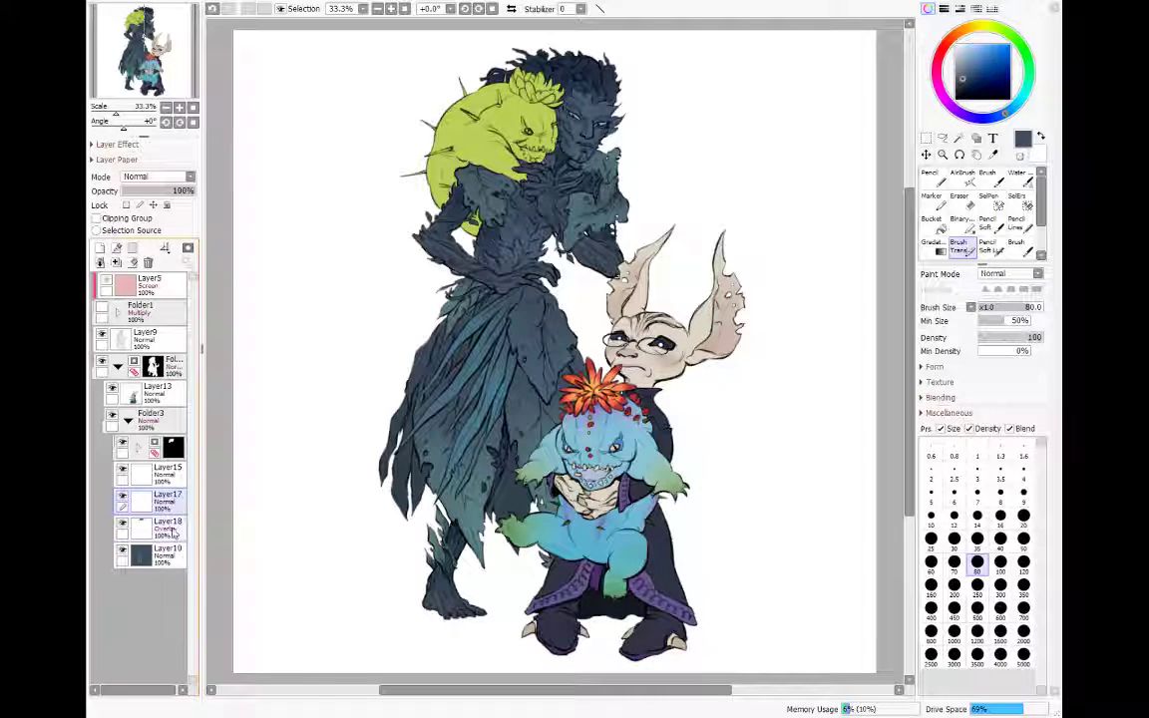
left_click(172, 530)
left_click(117, 262)
left_click(168, 497)
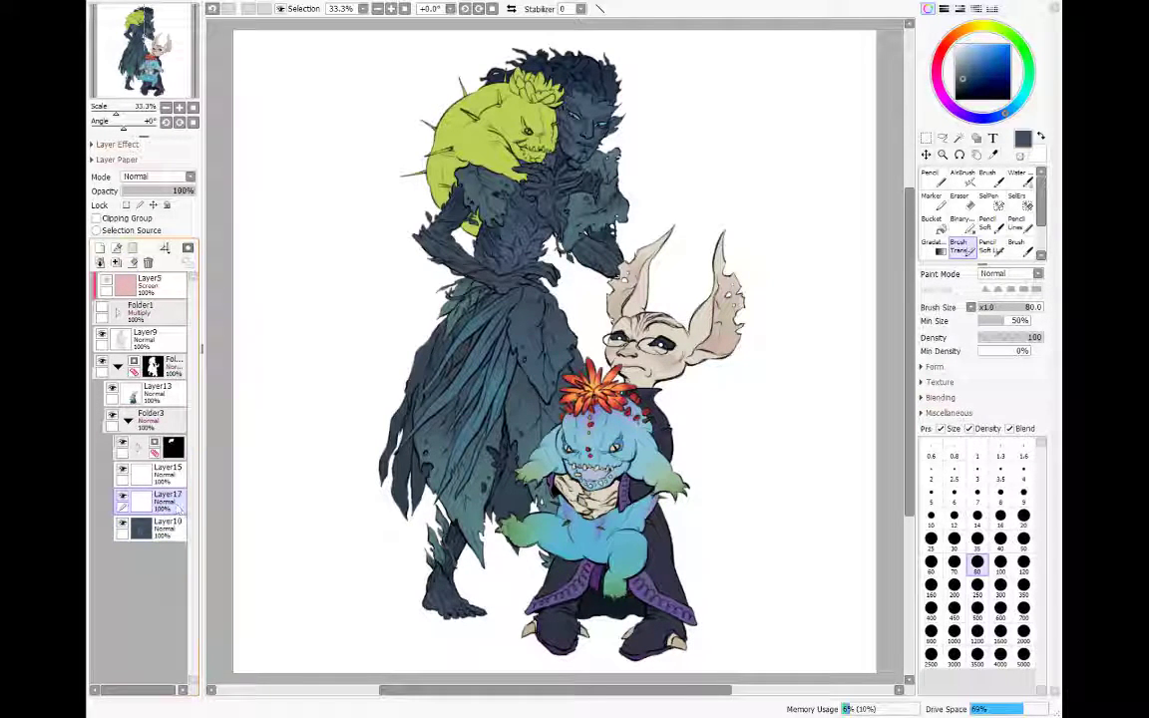
left_click(154, 443)
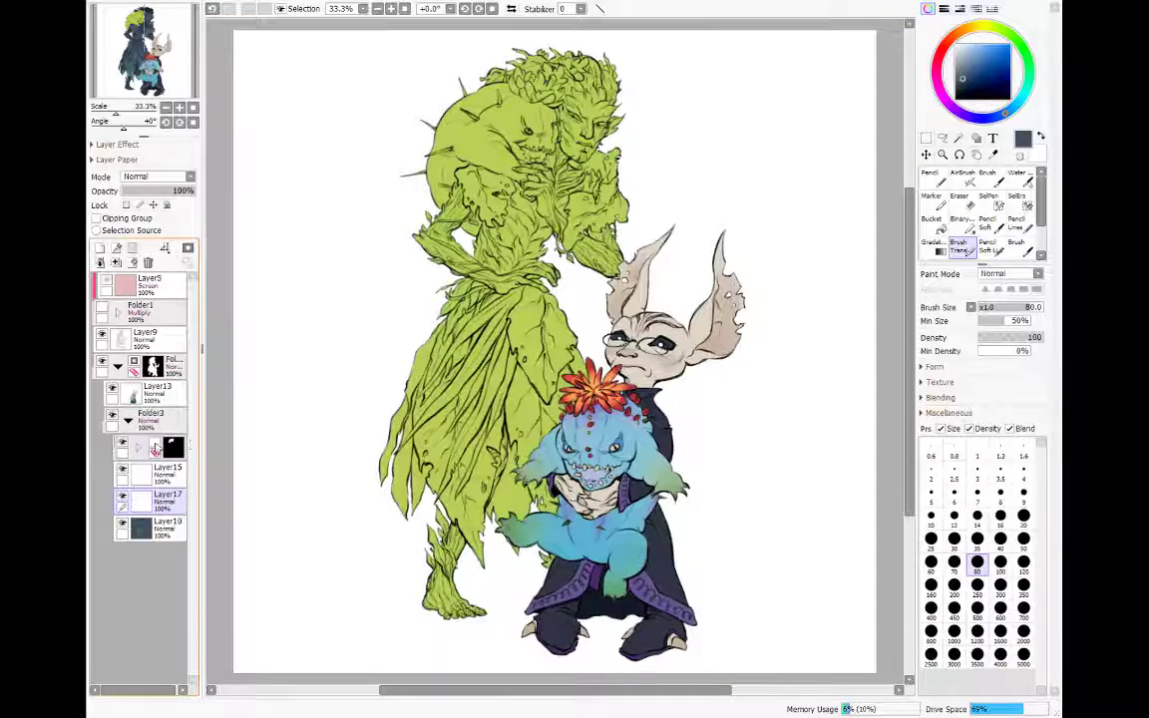
left_click(155, 443)
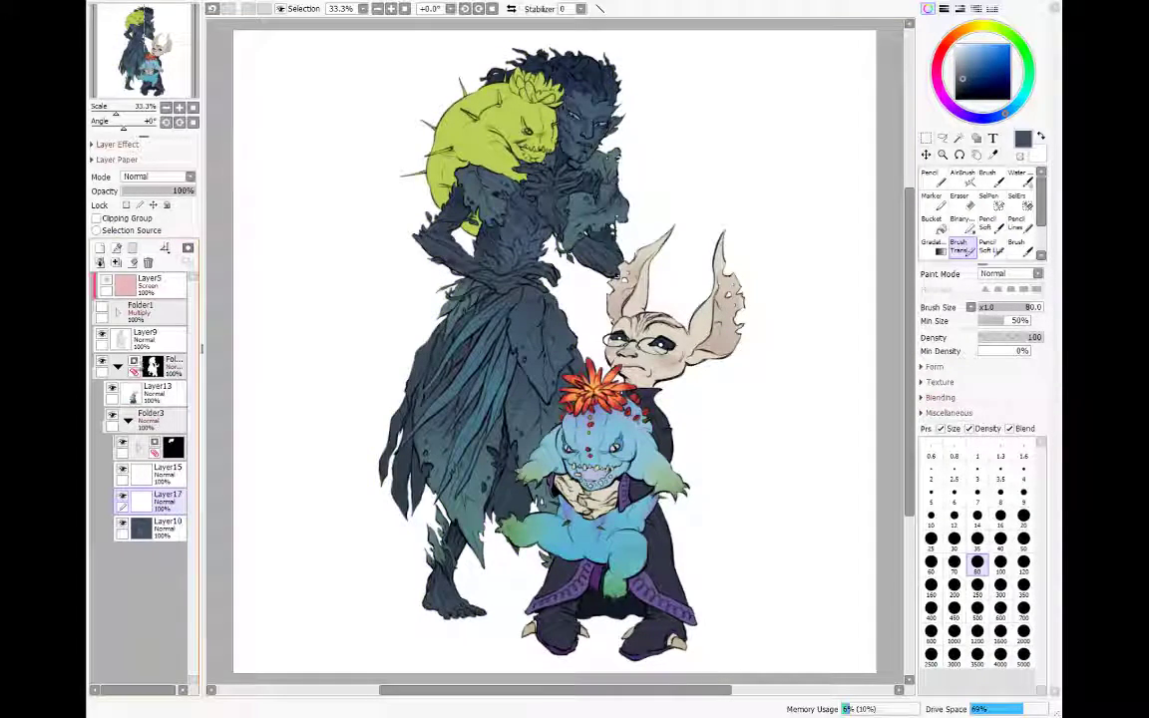
left_click(133, 361)
left_click(134, 361)
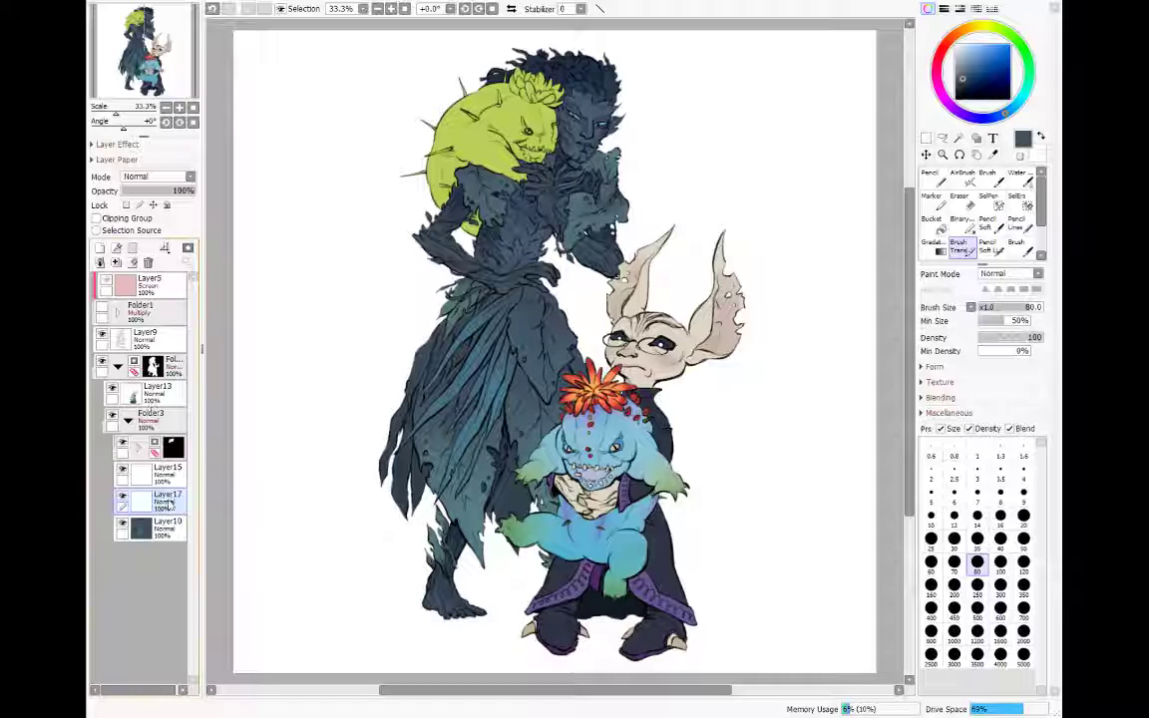
Step: Set Layer17 to Shine and paint over the tall figure with Brush Trans at size 35, refining with the Eraser
left_click(160, 176)
left_click(158, 258)
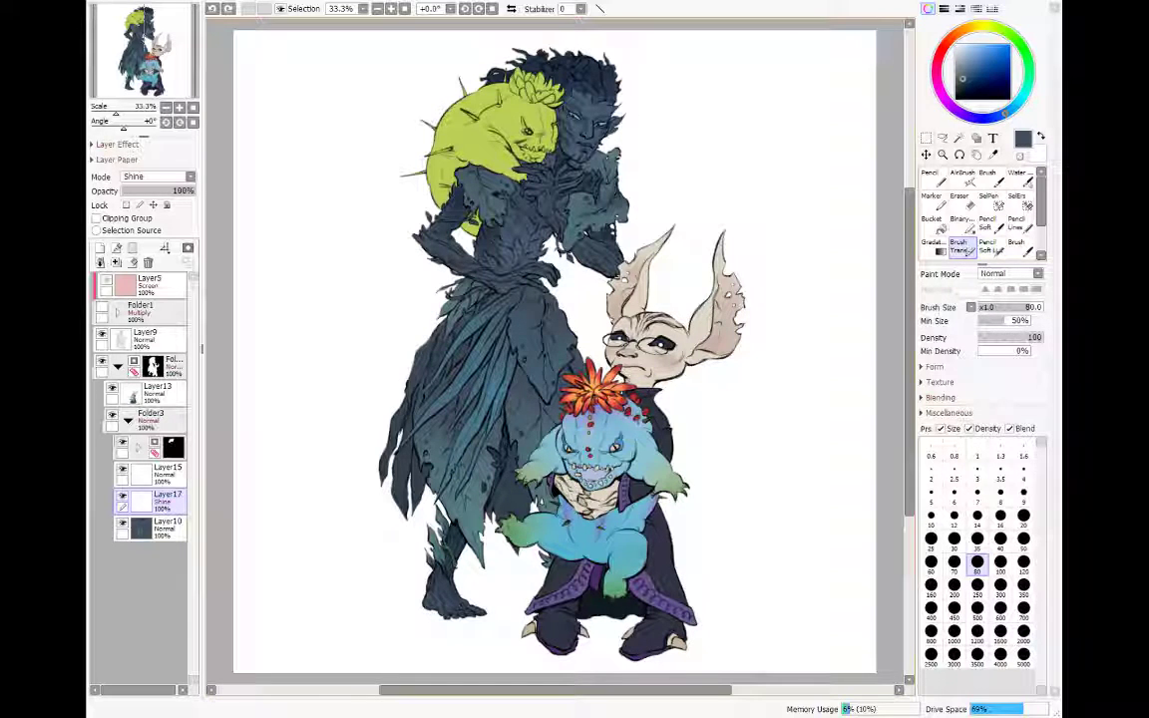
left_click(979, 542)
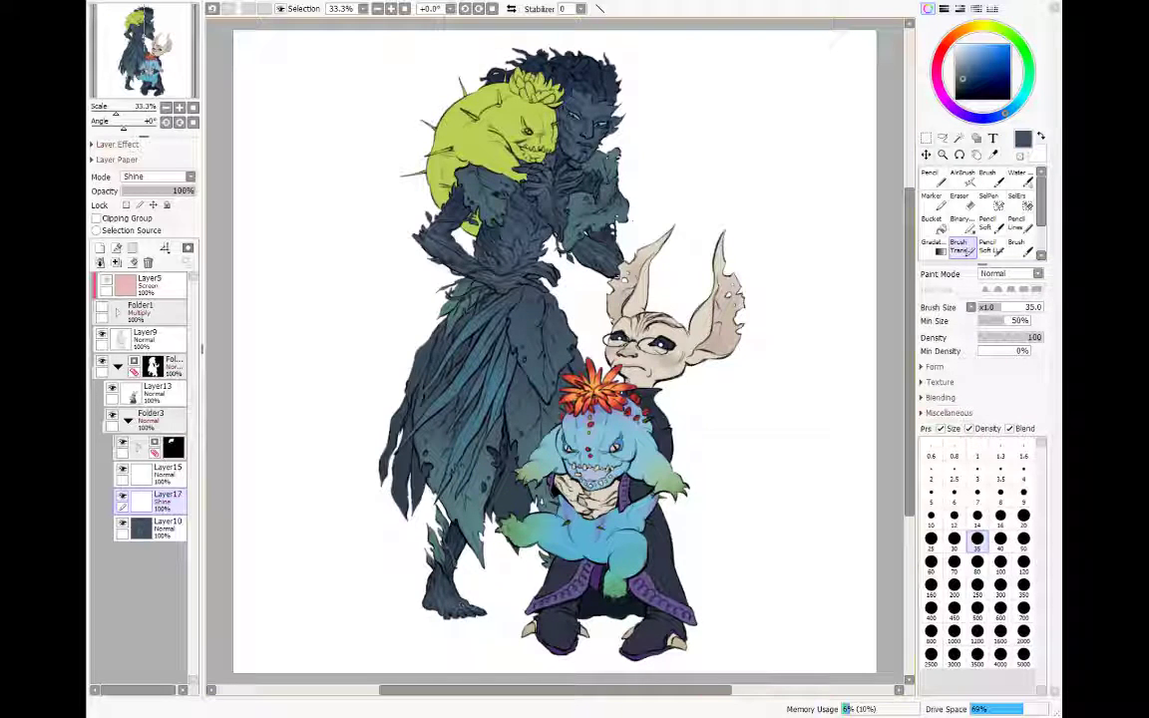
key("e")
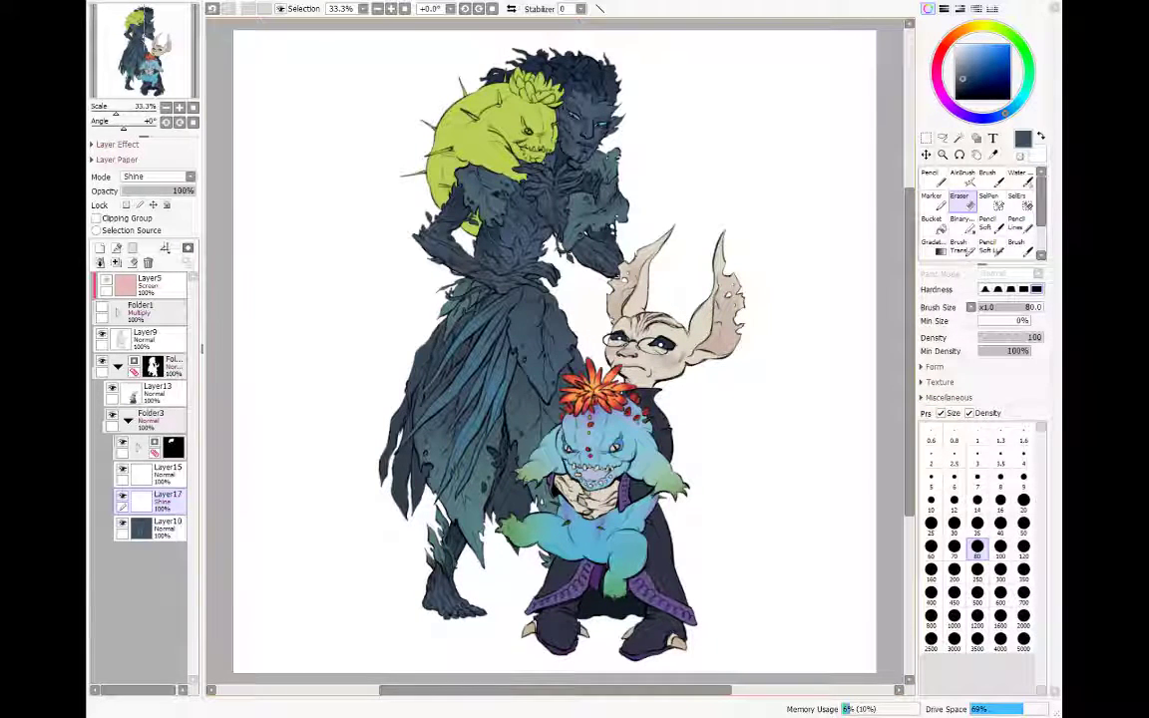
key("b")
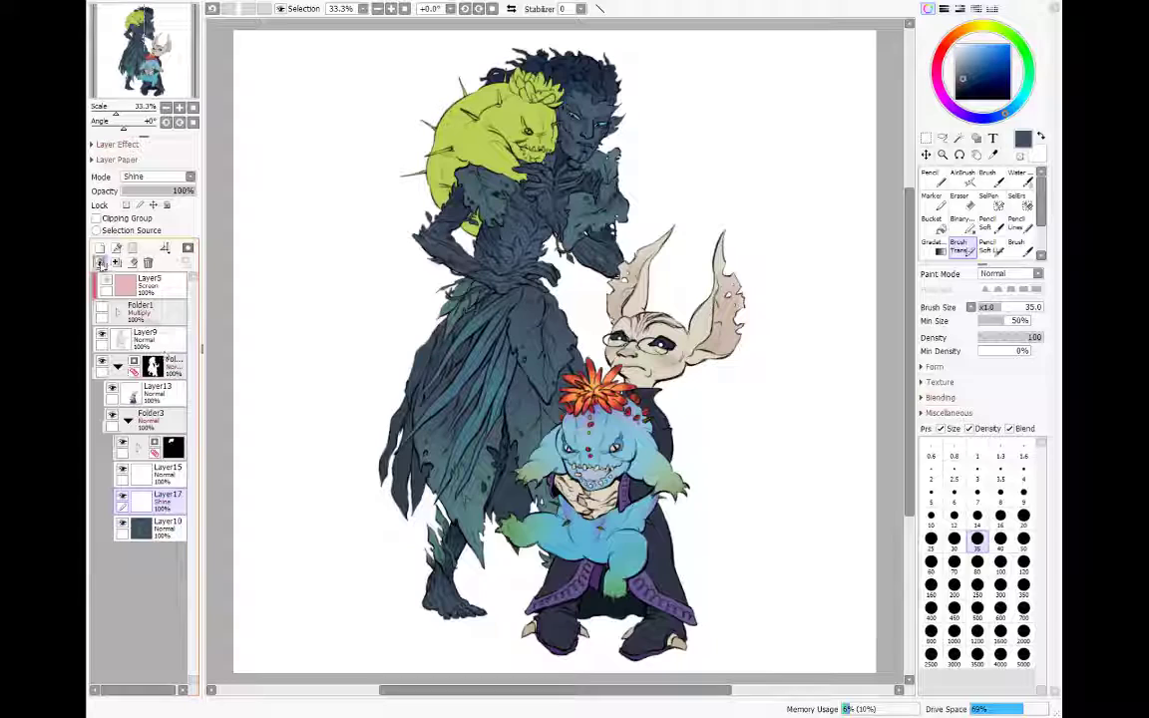
Step: Return Layer17 to Normal mode and paint dark purple strokes on the tall figure's skirt with Brush Trans
left_click(145, 176)
left_click(153, 193)
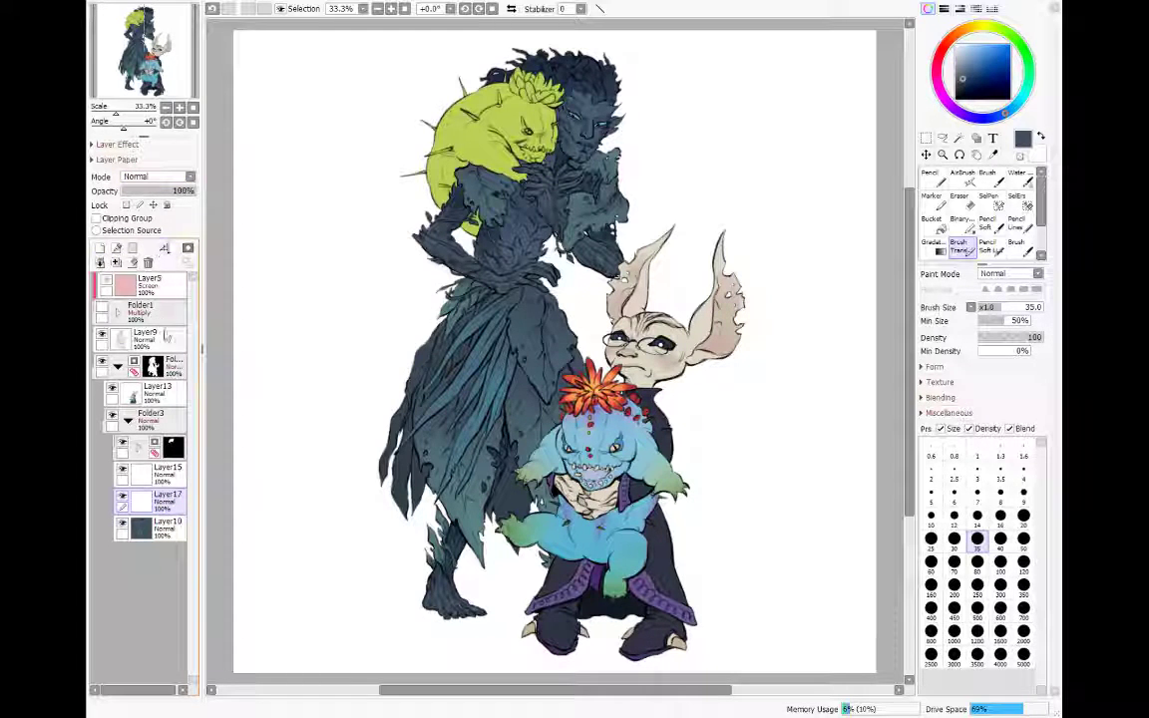
left_click(985, 119)
left_click_drag(976, 74, 965, 83)
left_click(966, 117)
left_click(968, 79)
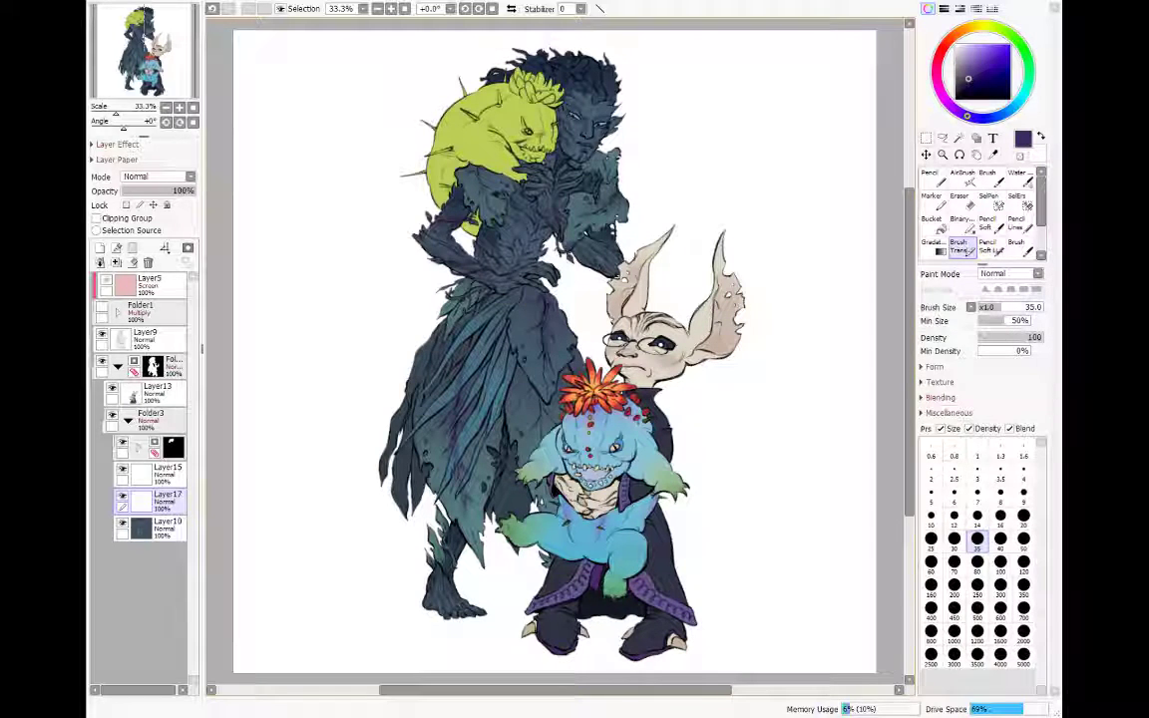
Step: Add a black-filled layer mask to Layer17 and paint white in it with the Pencil to reveal selected purple areas
left_click(186, 249)
left_click(956, 98)
key("ctrl+f")
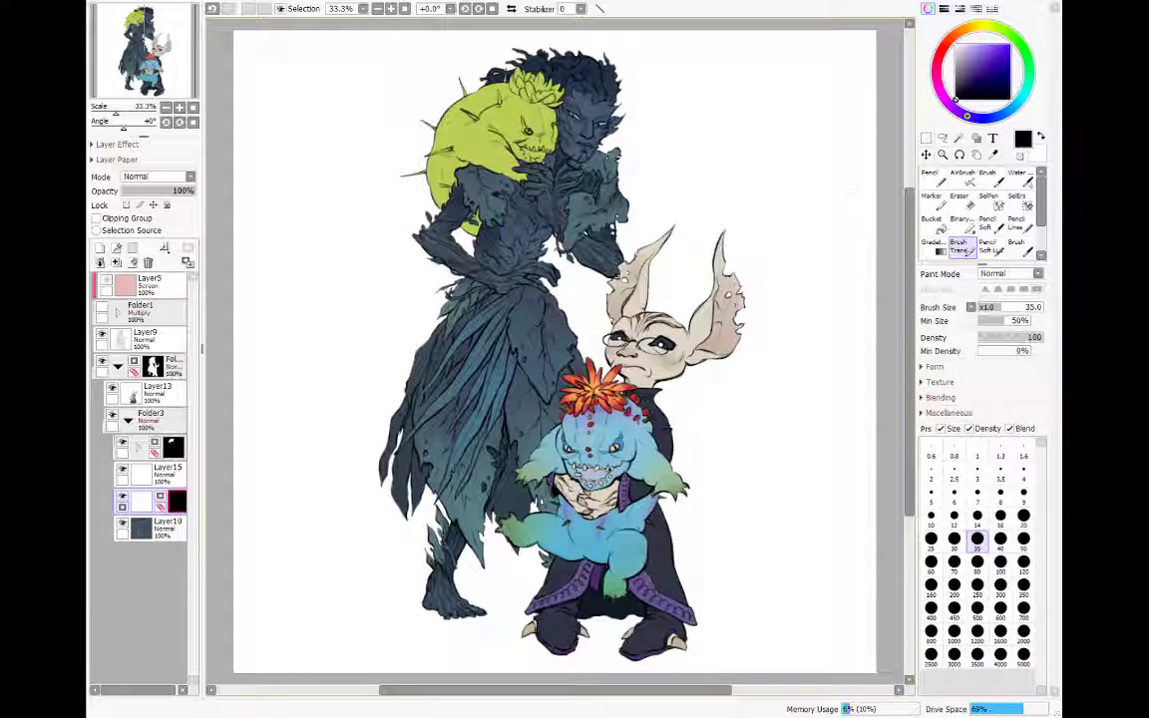
left_click(938, 180)
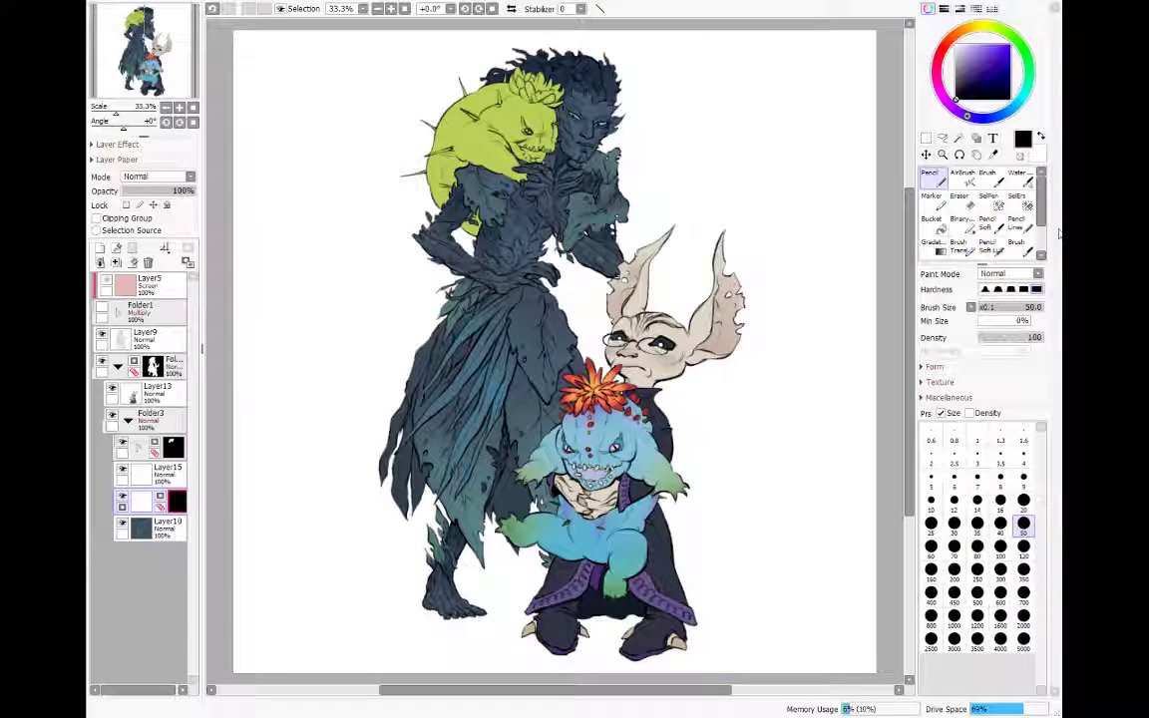
key("e")
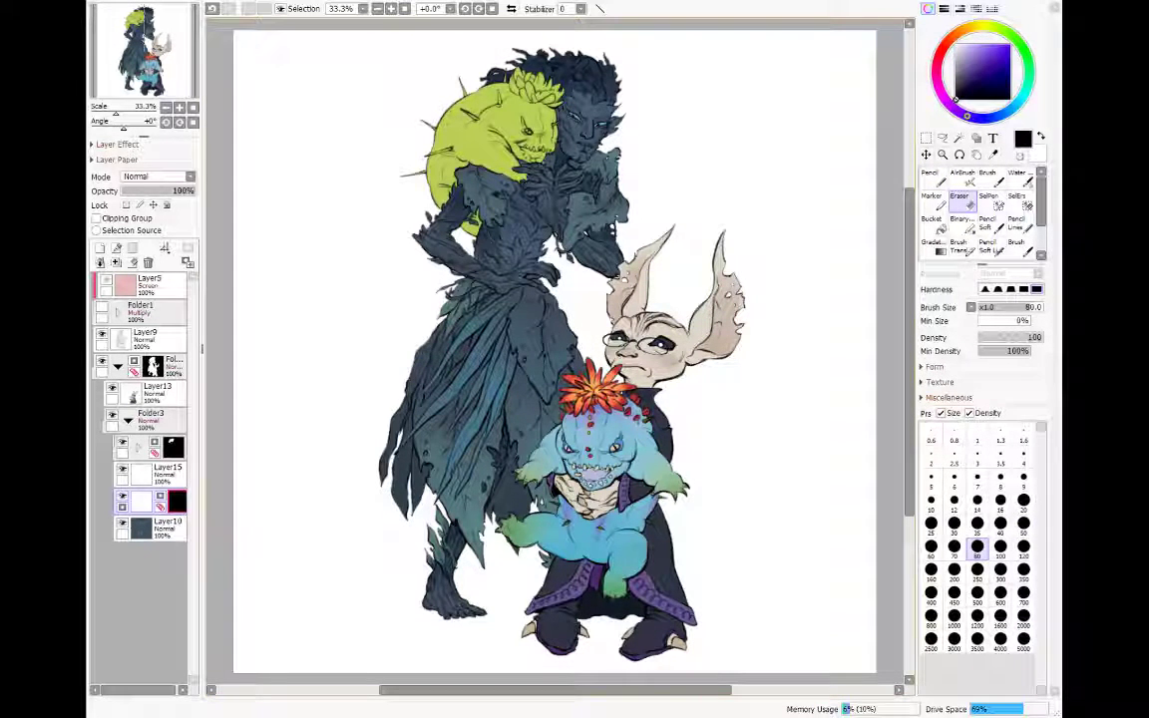
key("n")
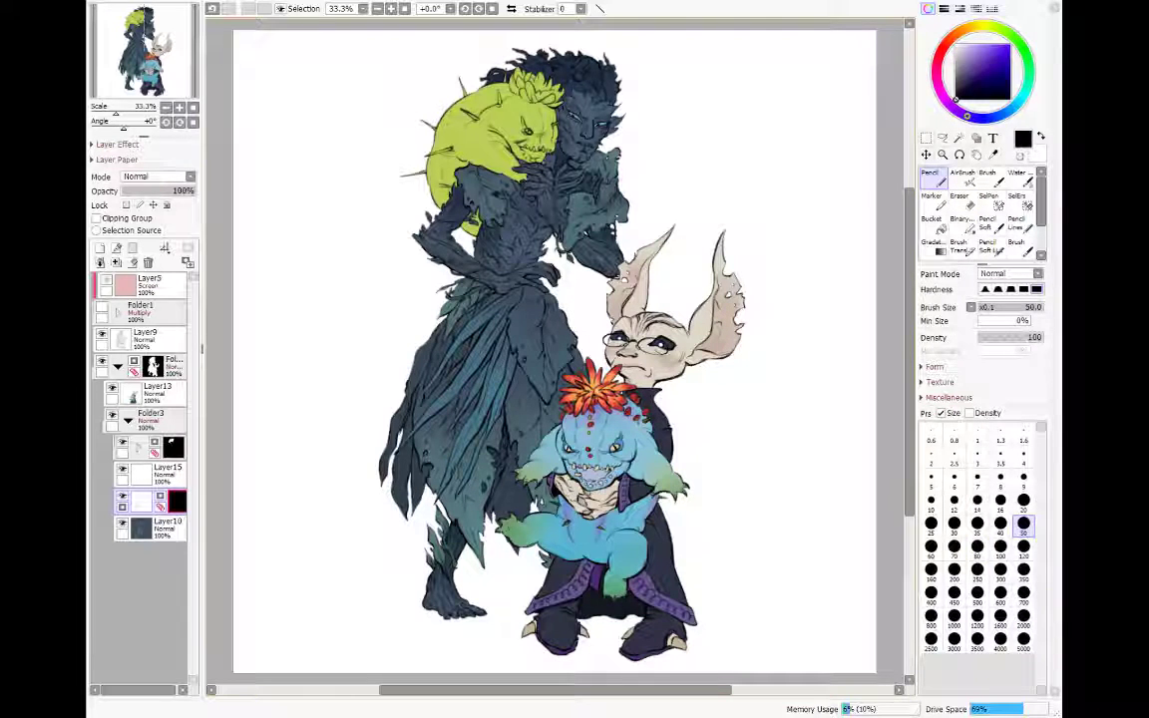
key("x")
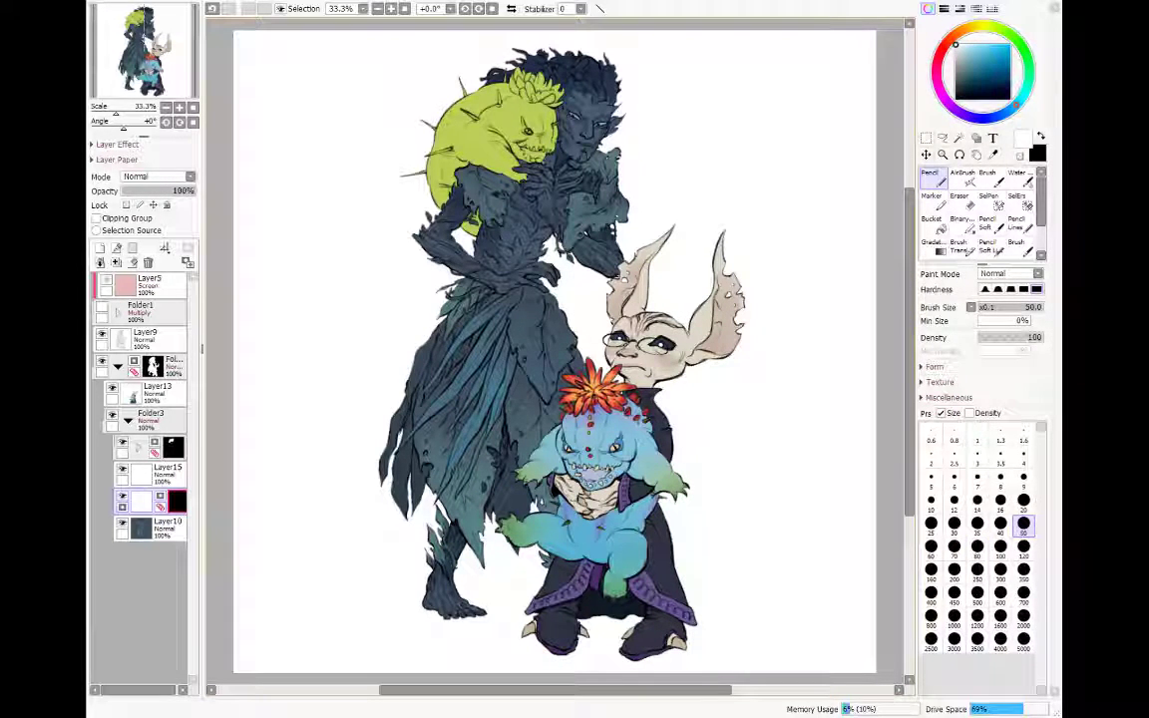
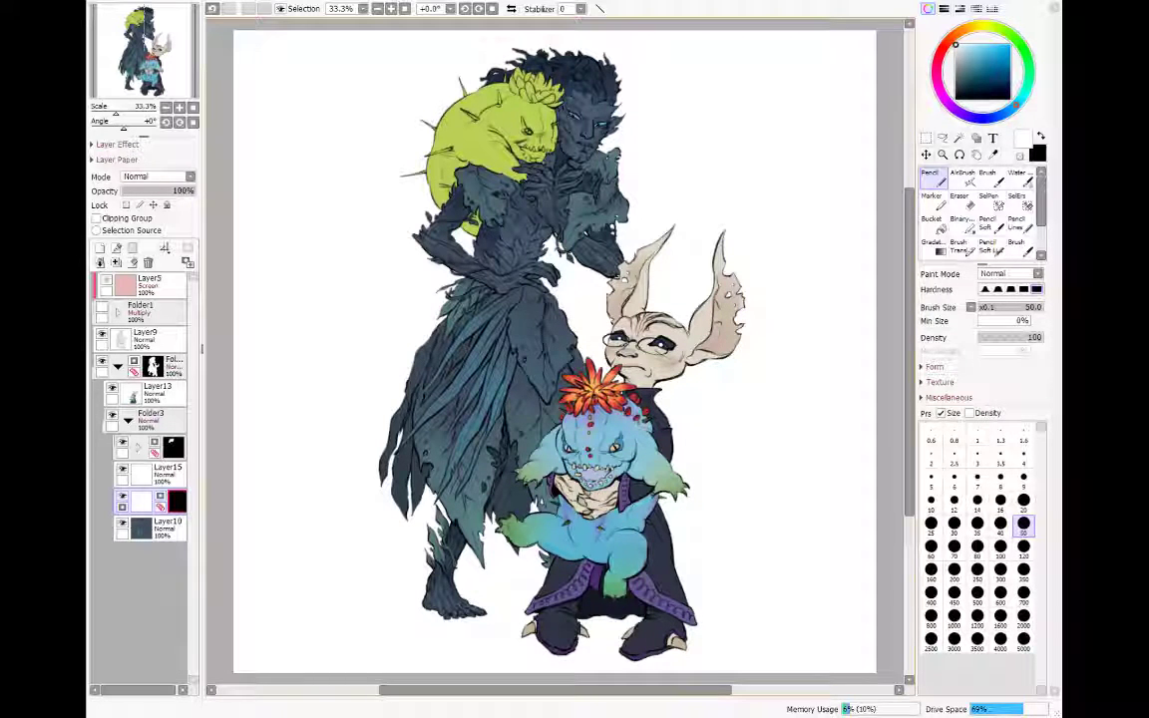
Step: Switch from the mask to Layer17's paint and add dark purple to the tall figure's arms with Brush Trans
left_click(147, 508)
left_click(176, 503)
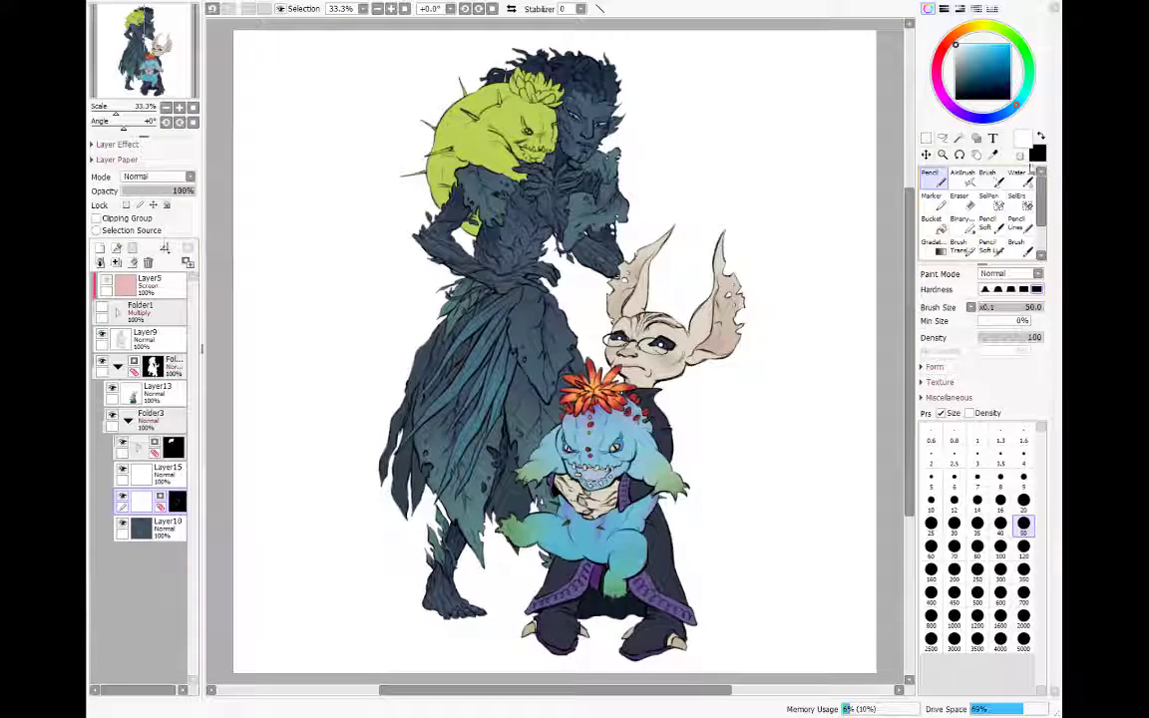
left_click(1041, 136)
left_click(968, 83)
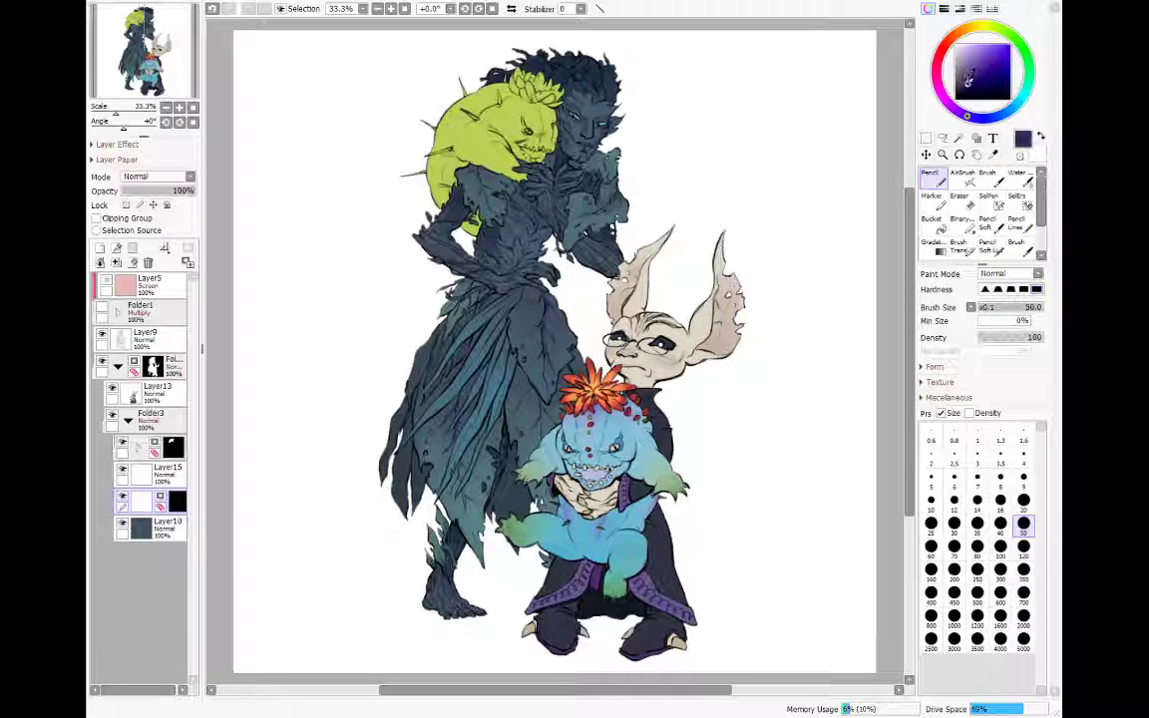
left_click(967, 113)
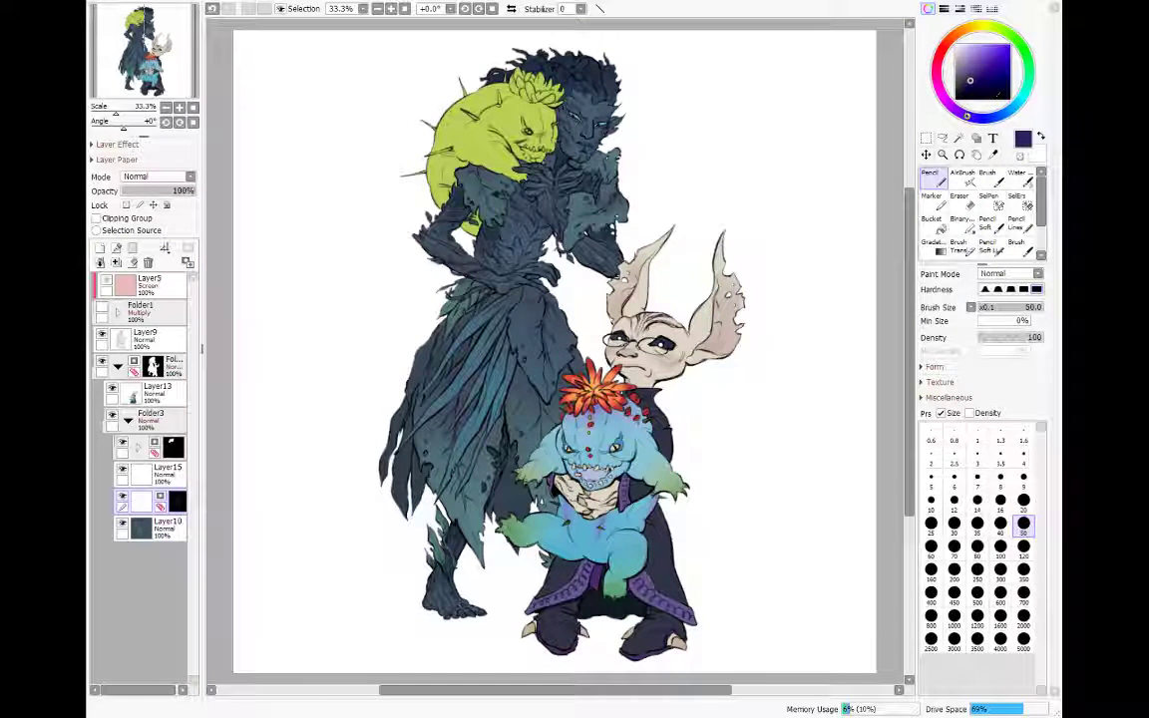
left_click(958, 246)
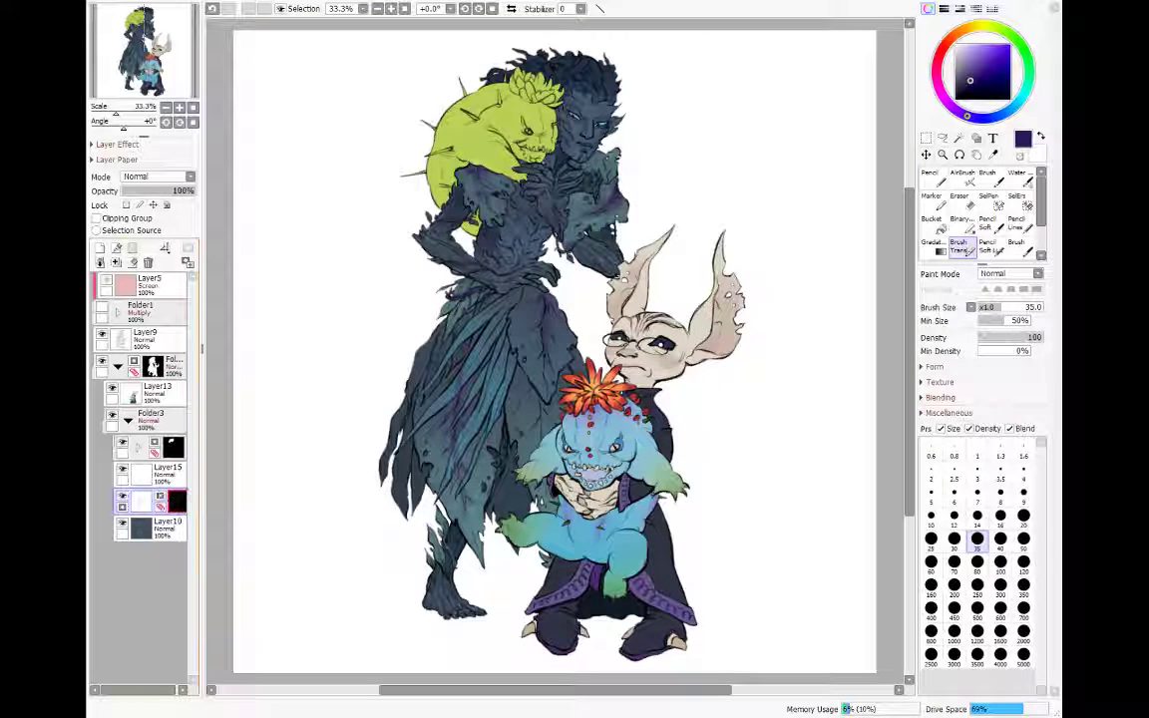
Step: Refine Layer17's mask with the Pencil in black and white, and merge the masked purple paint into Layer10
left_click(933, 177)
left_click(983, 99)
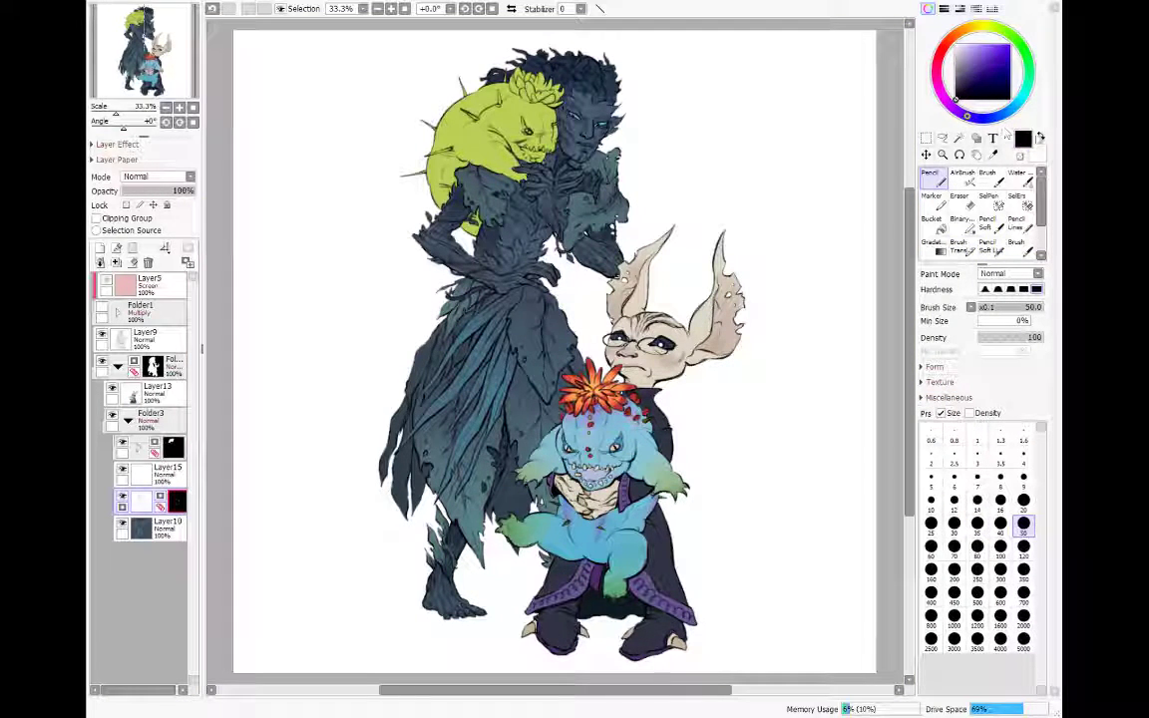
left_click(1040, 136)
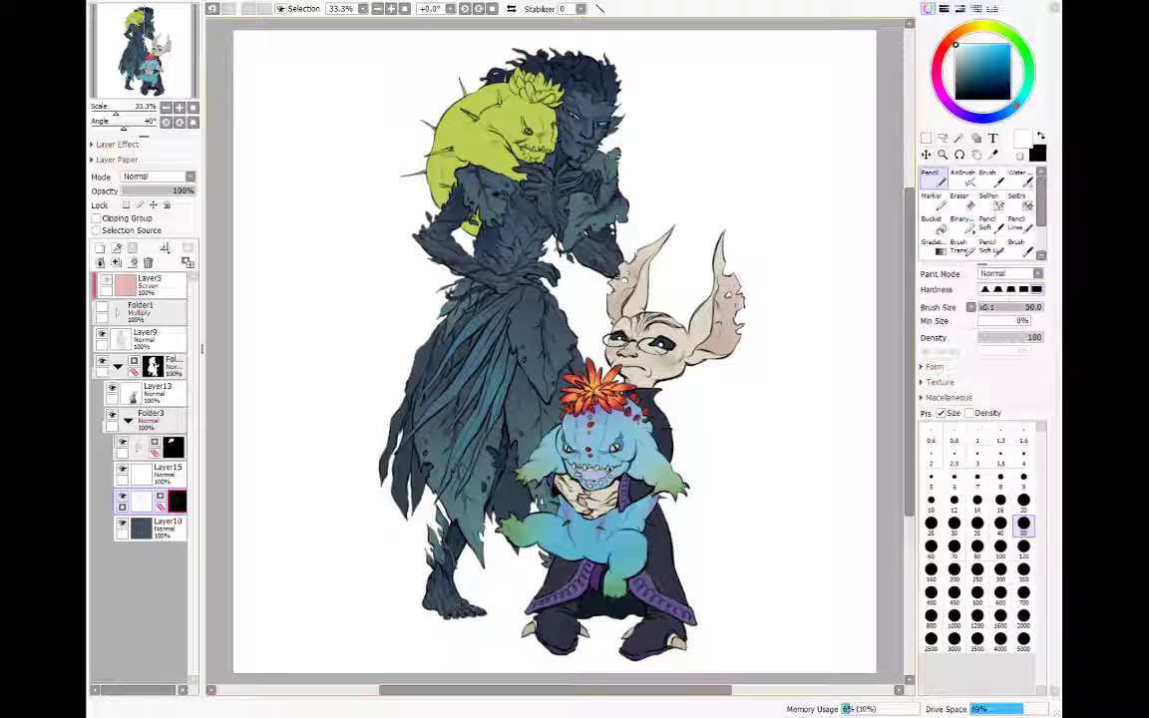
left_click(955, 99)
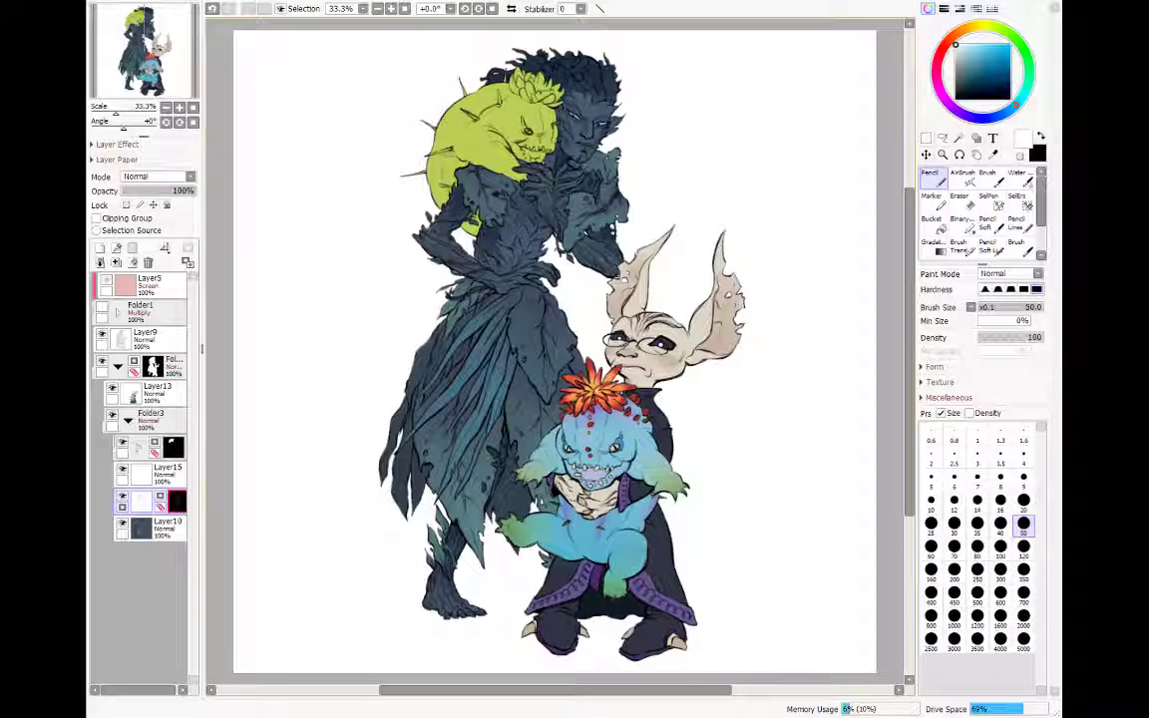
left_click(117, 262)
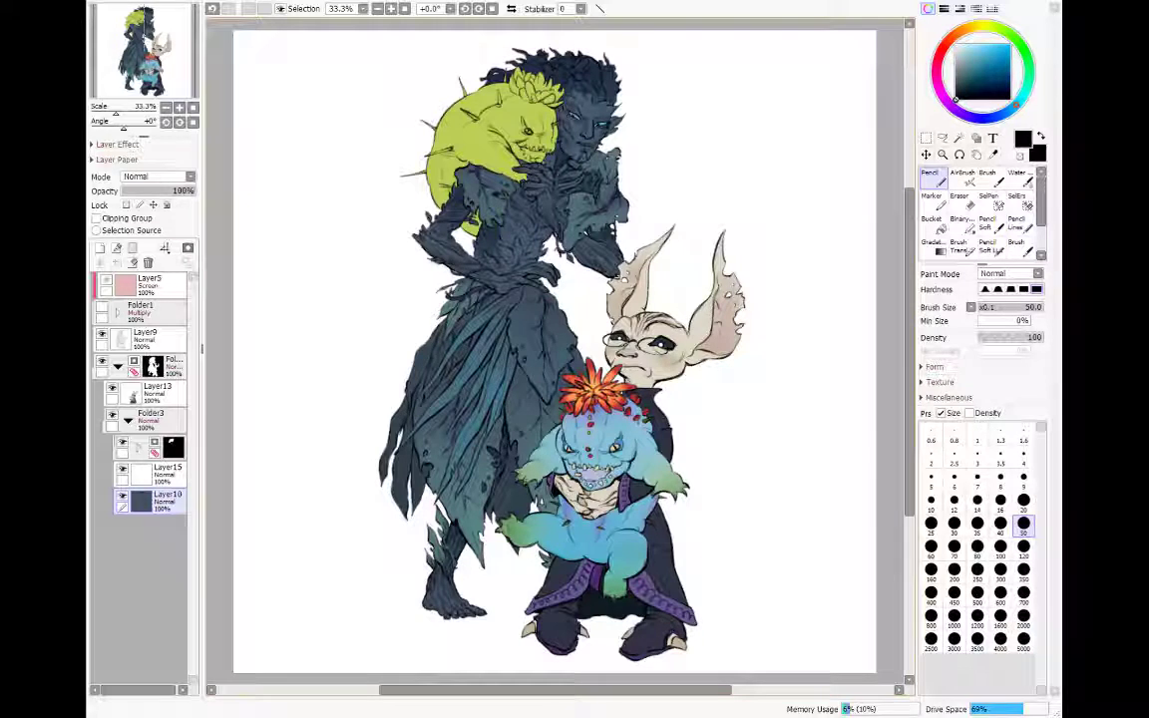
Step: Paint small light teal flowers across the tall figure's hair on Layer15 with the Pencil
right_click(755, 197)
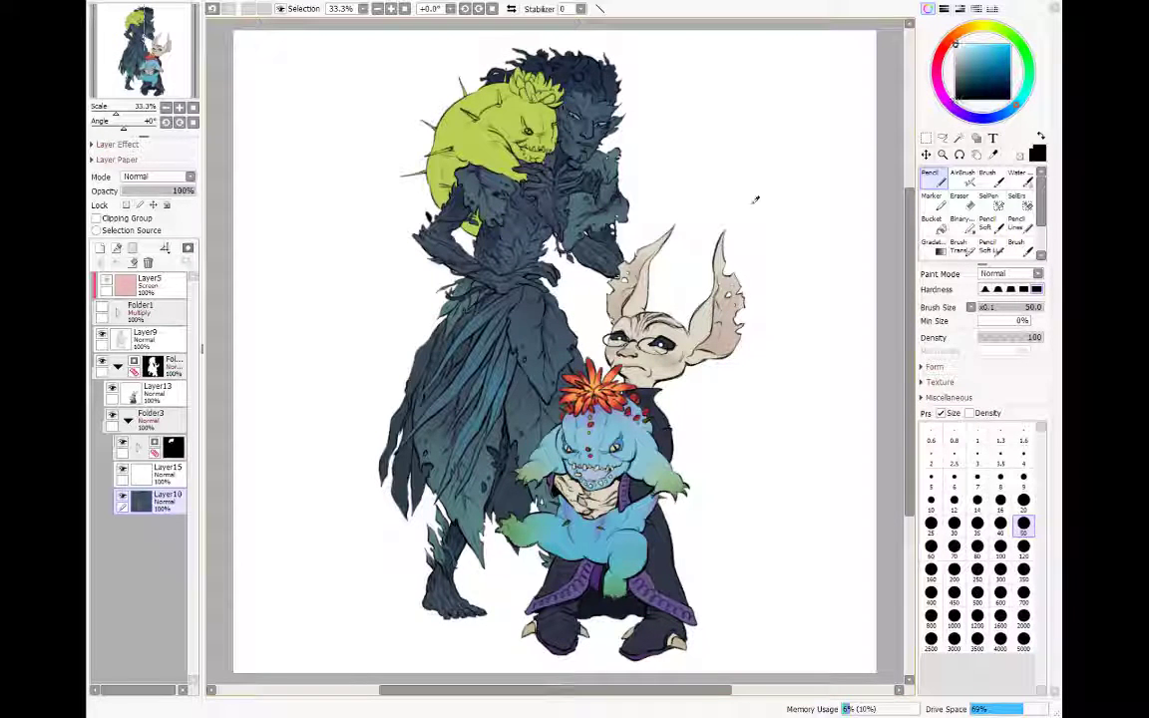
key("x")
right_click(468, 514)
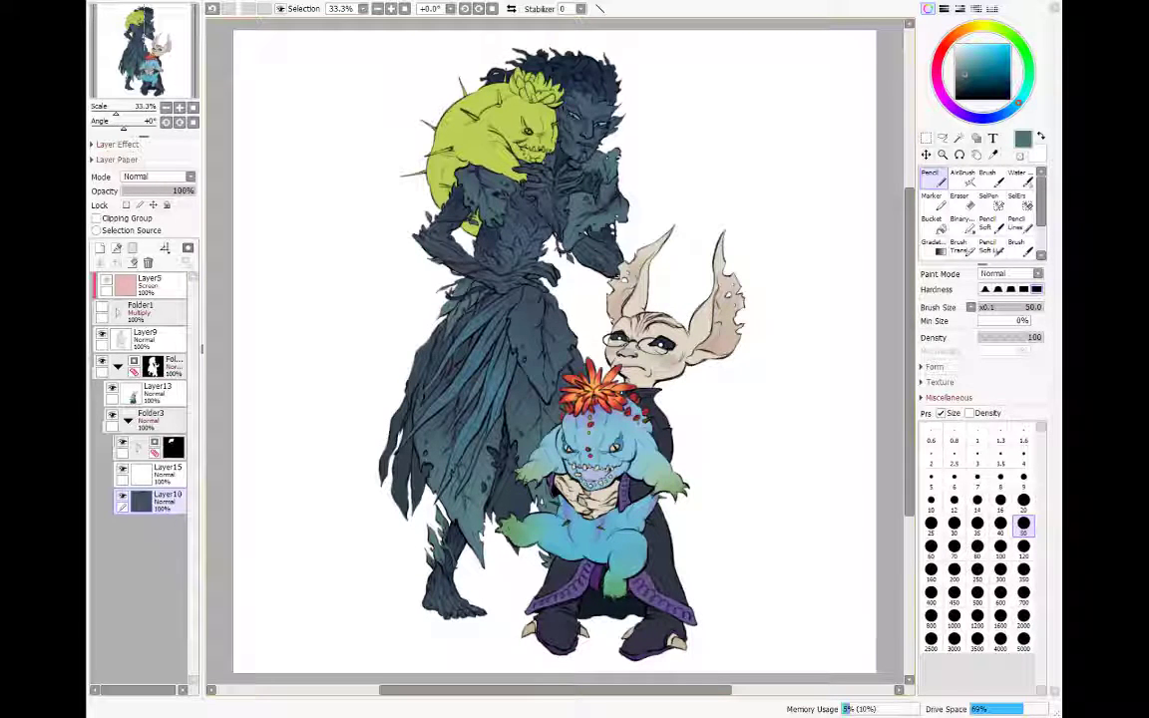
left_click(167, 478)
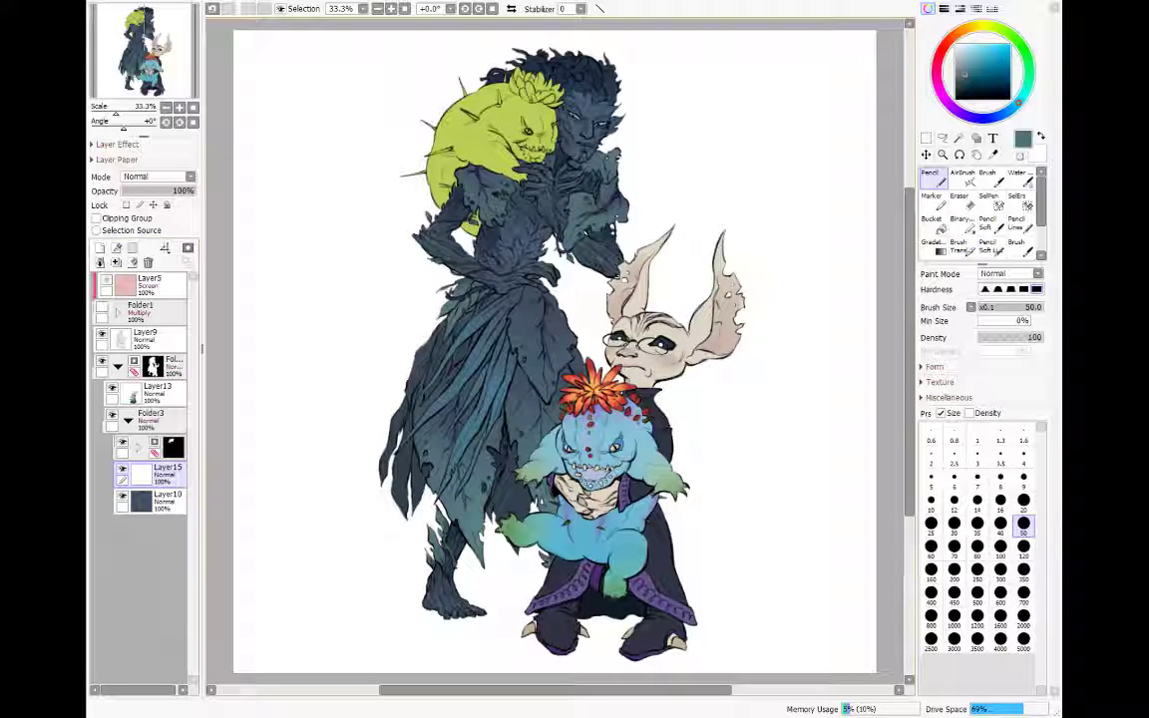
left_click(979, 55)
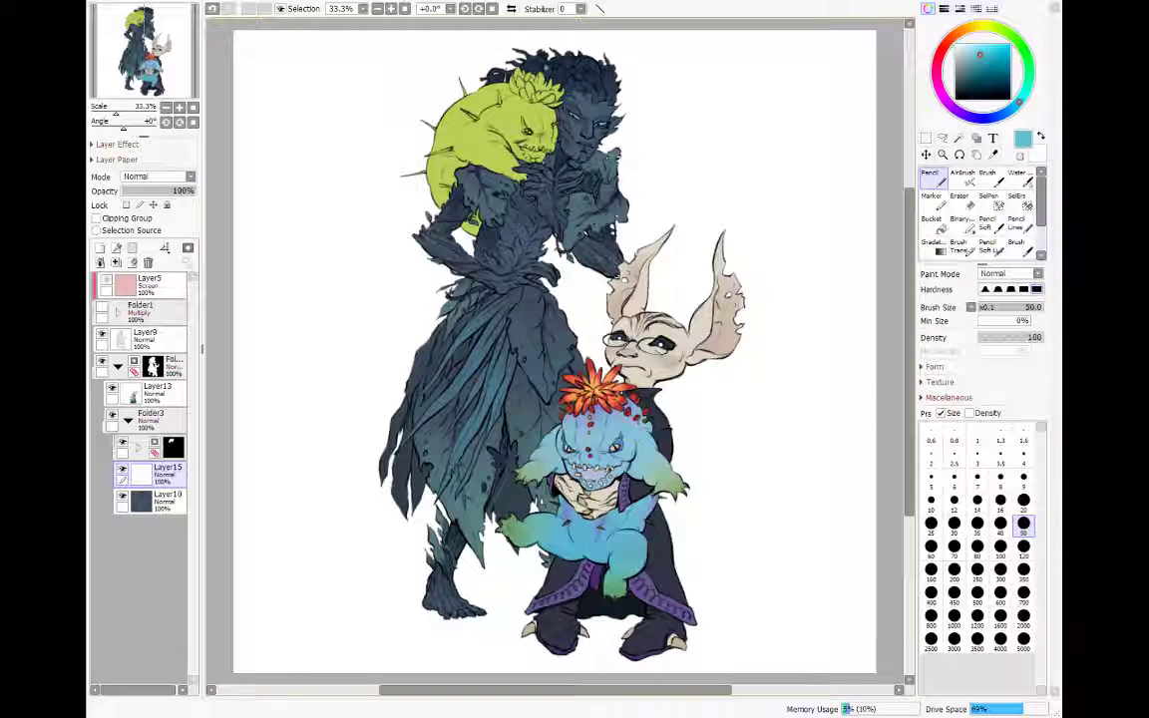
left_click_drag(544, 65, 549, 74)
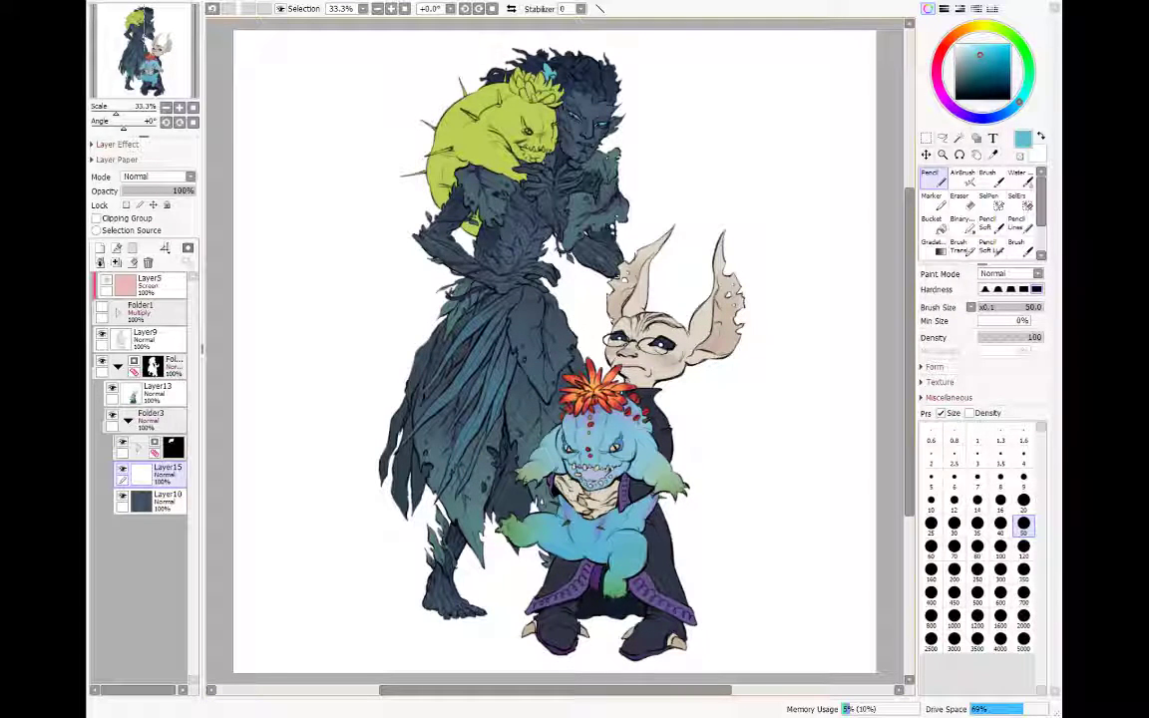
left_click_drag(549, 70, 557, 79)
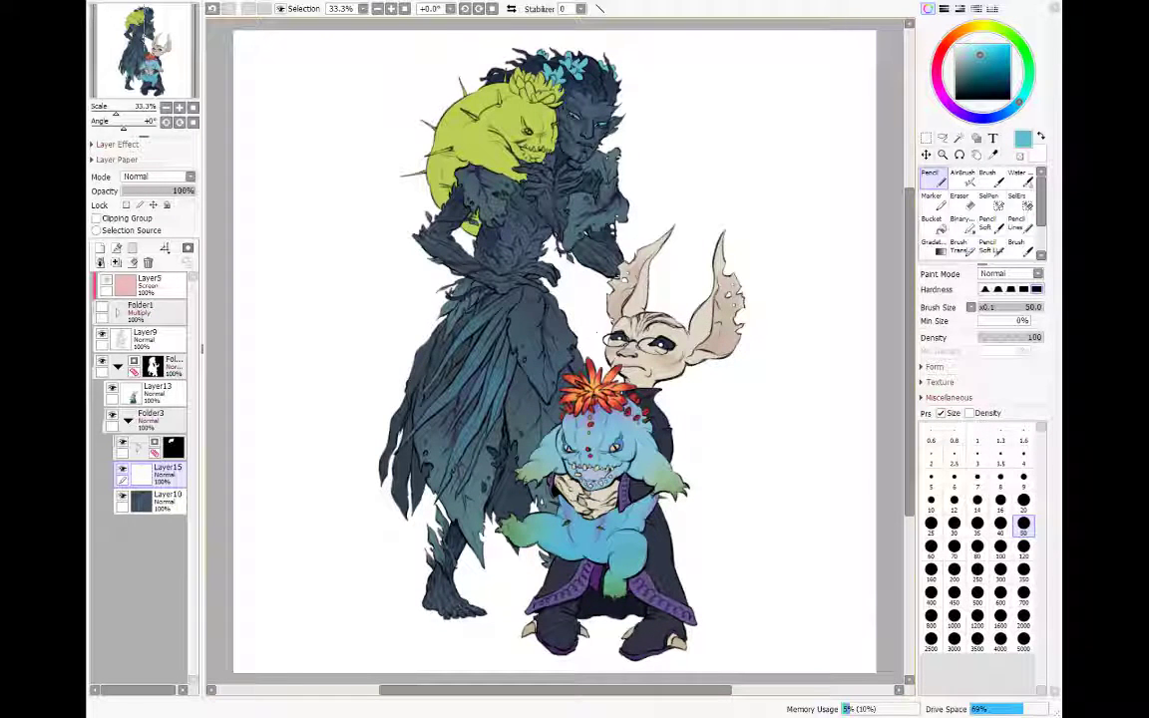
Step: Choose a light orange paint color and merge the teal hair flowers of Layer15 into Layer10
left_click(967, 29)
left_click(986, 49)
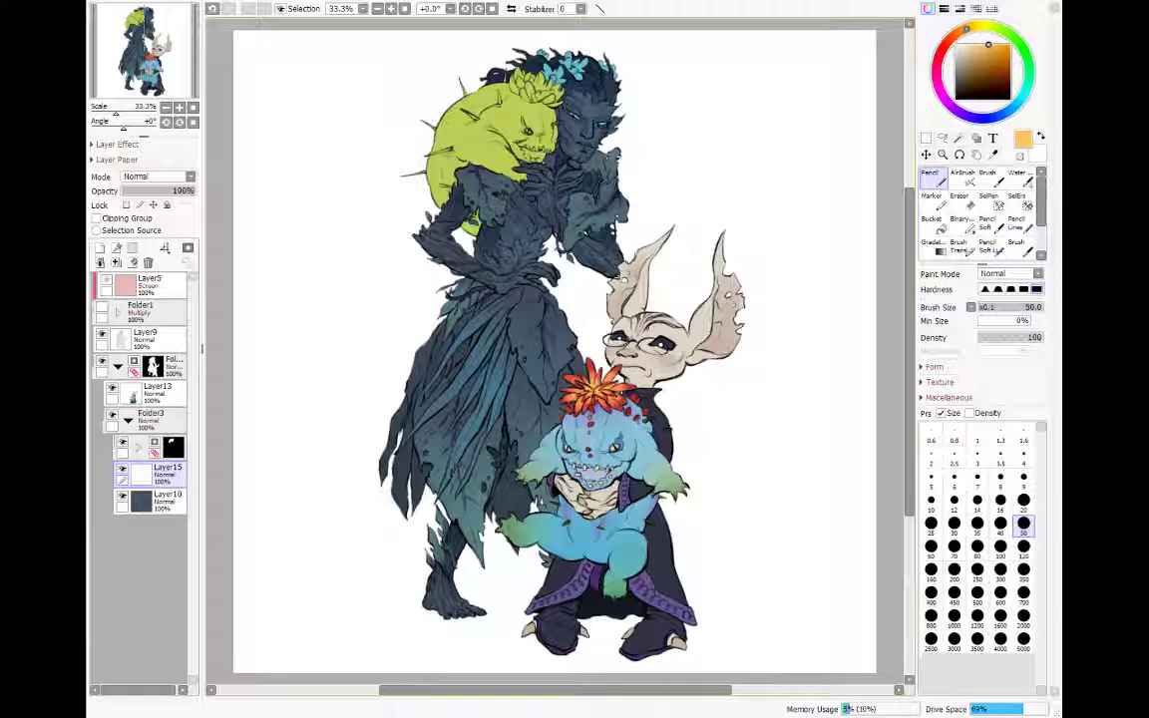
left_click(983, 49)
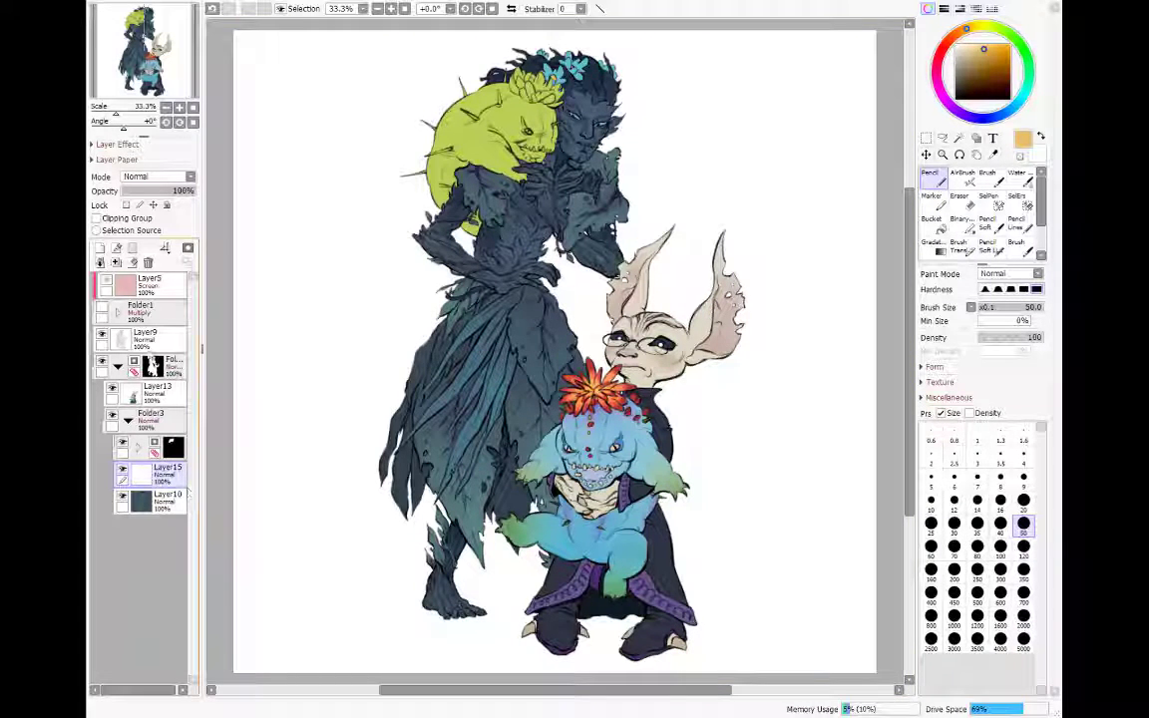
left_click(116, 263)
key("ctrl+z")
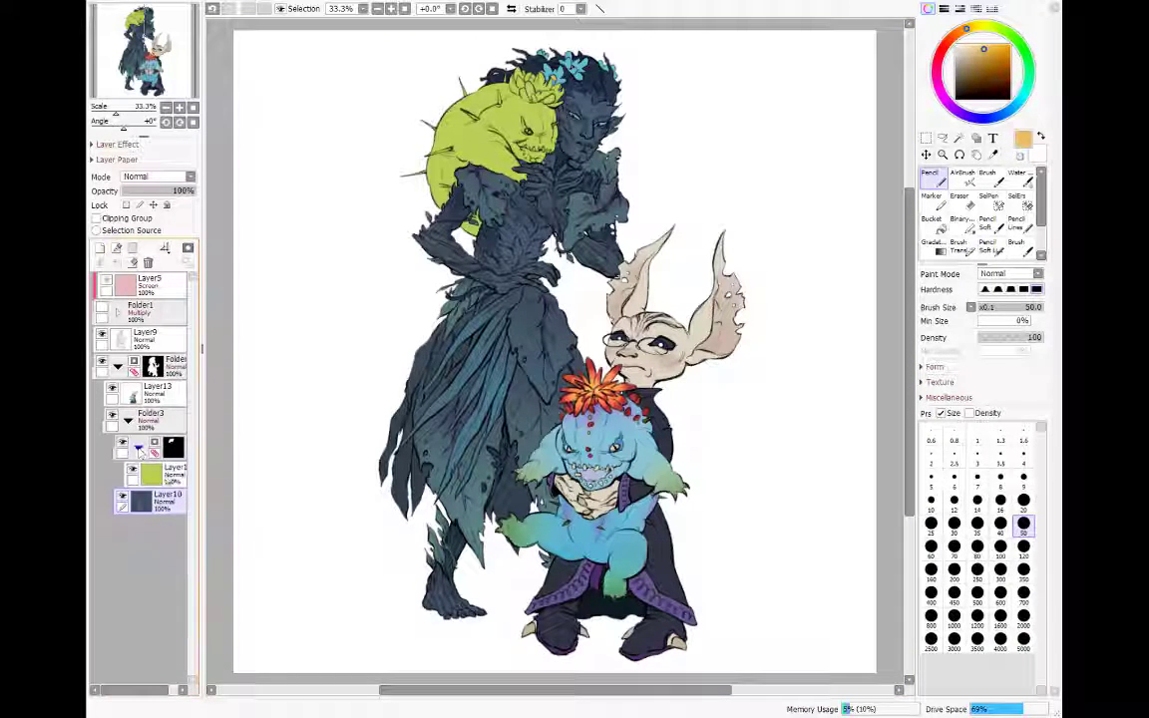
Step: Add a layer above the green creature's base, and paste the cactus reference image on the canvas beside the tall figure's skirt
left_click(100, 247)
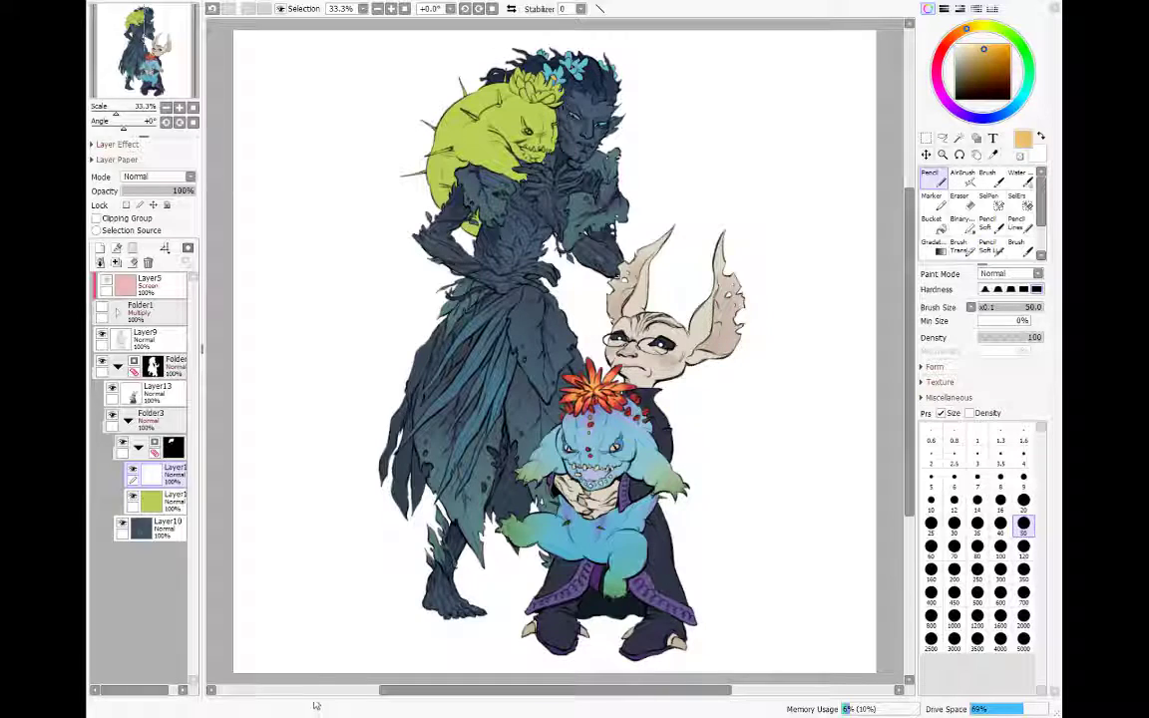
key("ctrl+v")
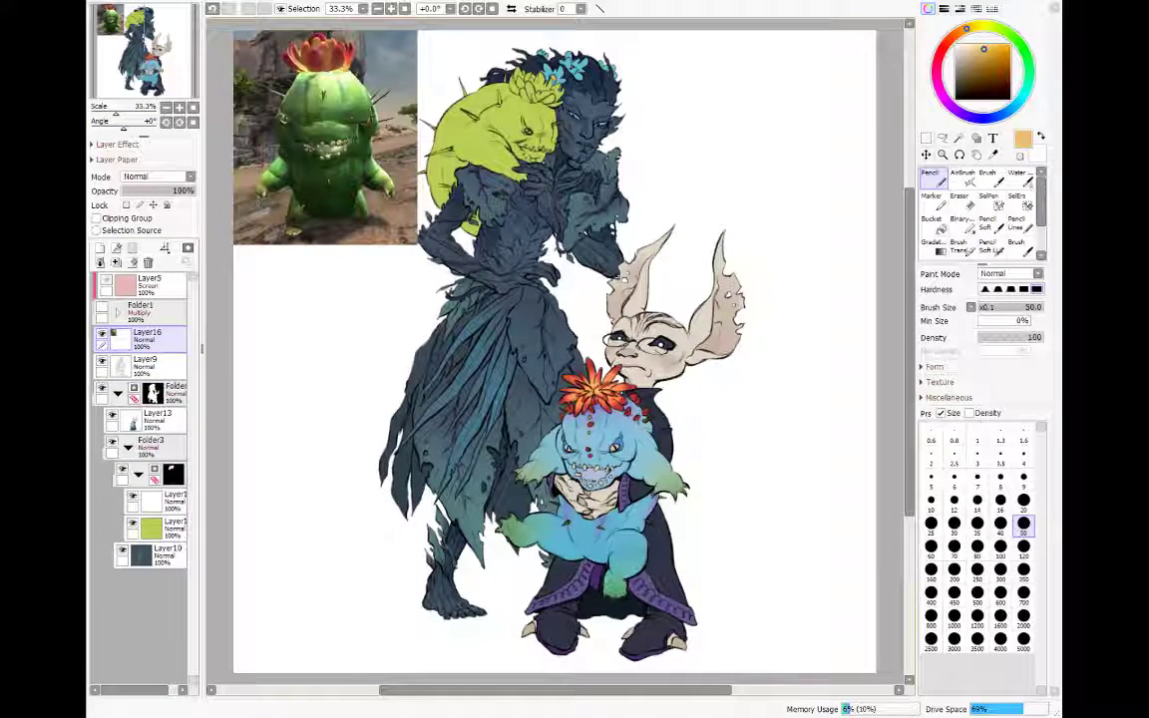
left_click(925, 155)
left_click_drag(324, 140, 312, 310)
Step: Paint the green creature's flower light orange with the Pencil, and shade its petals dark orange with Brush Trans. on a new clipped layer
left_click(159, 498)
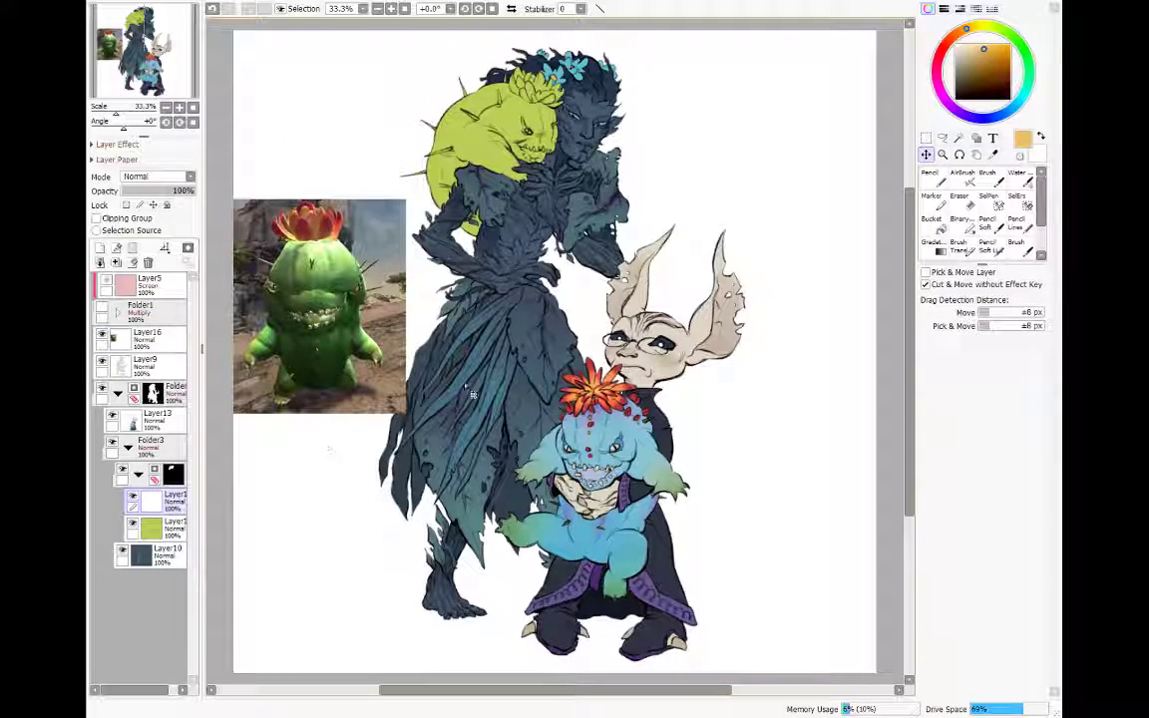
left_click(930, 175)
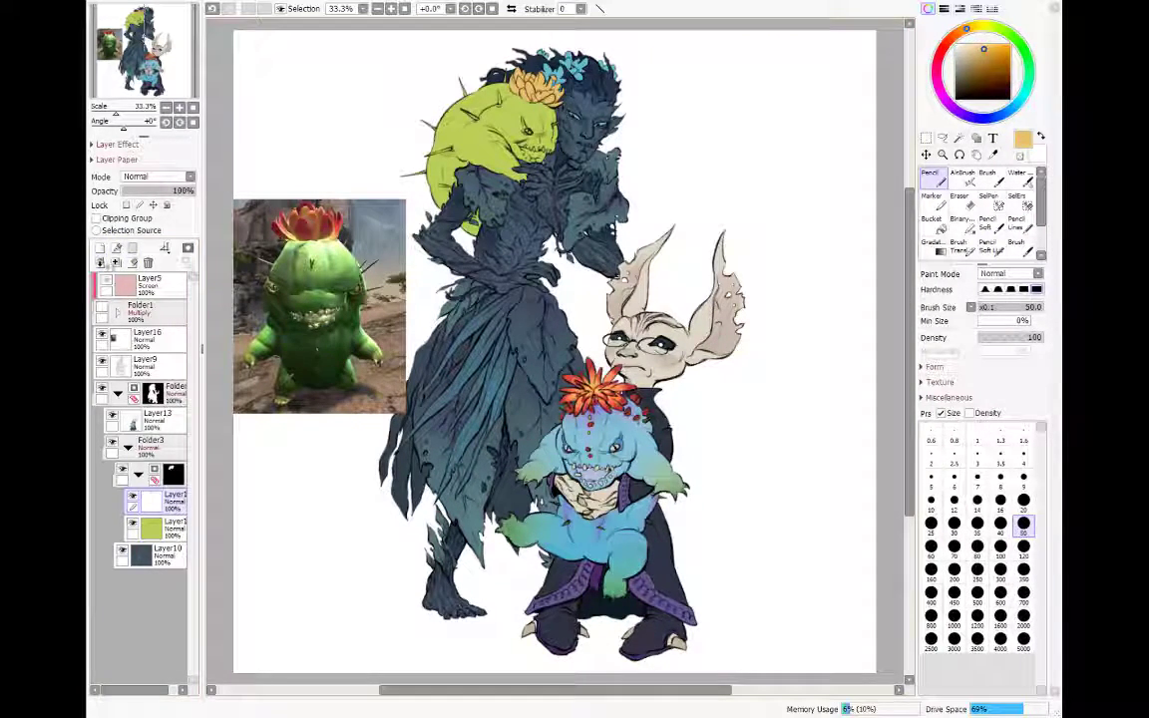
left_click(101, 263)
left_click(97, 218)
left_click(980, 46)
left_click(958, 34)
left_click(999, 56)
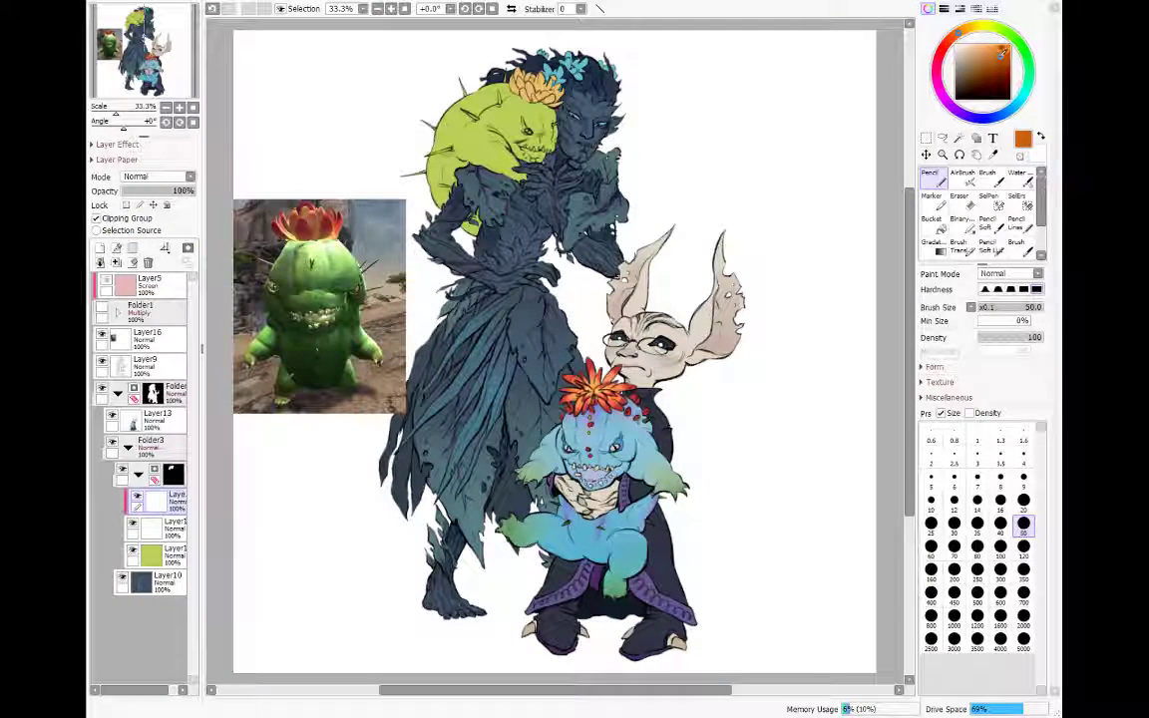
left_click(957, 246)
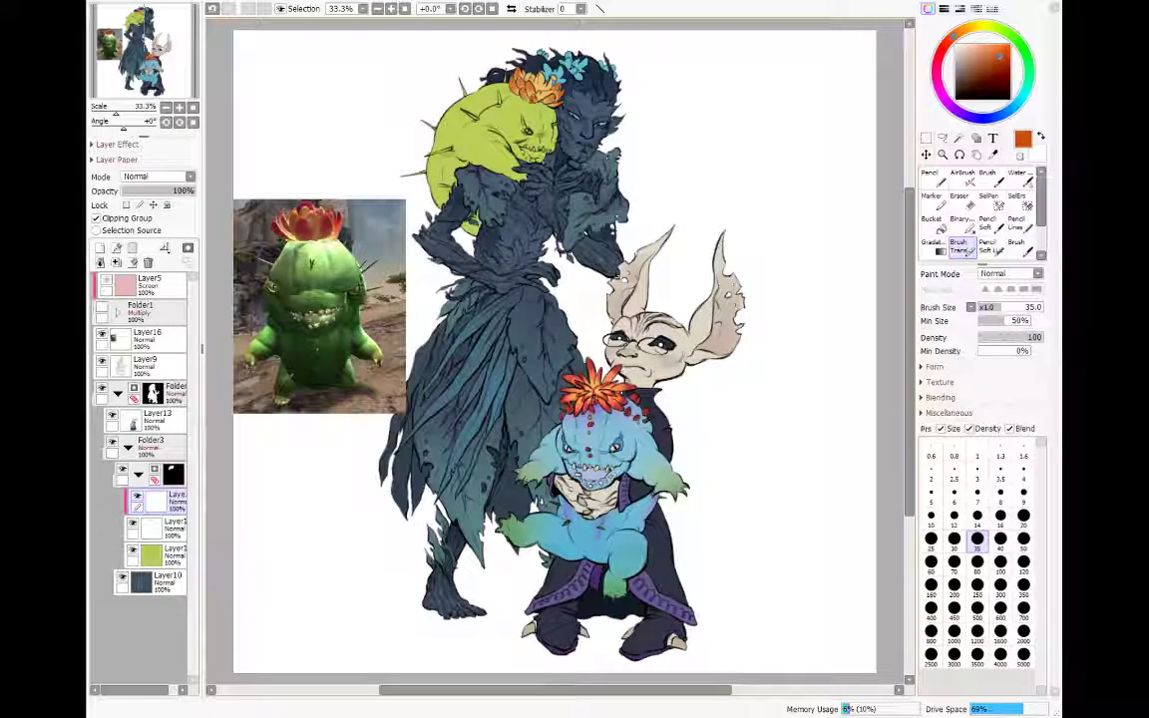
Step: Adjust the hue and saturation of the flower's base color layer toward a more vivid yellow-orange
left_click(157, 525)
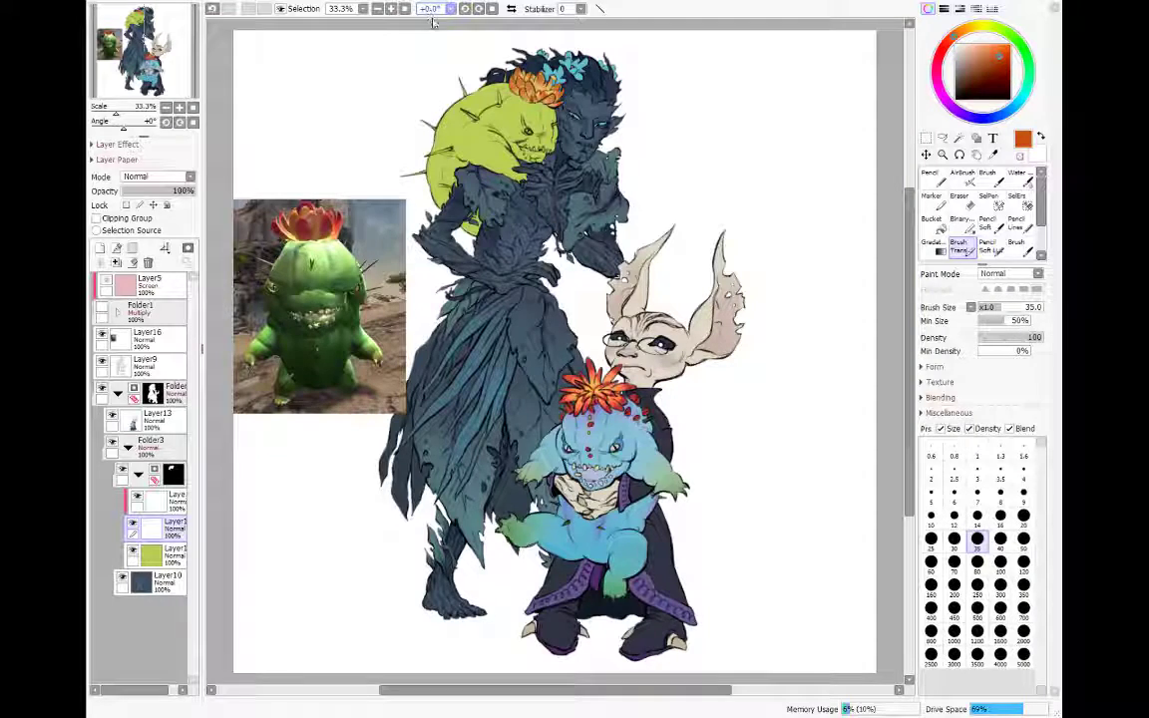
key("ctrl+u")
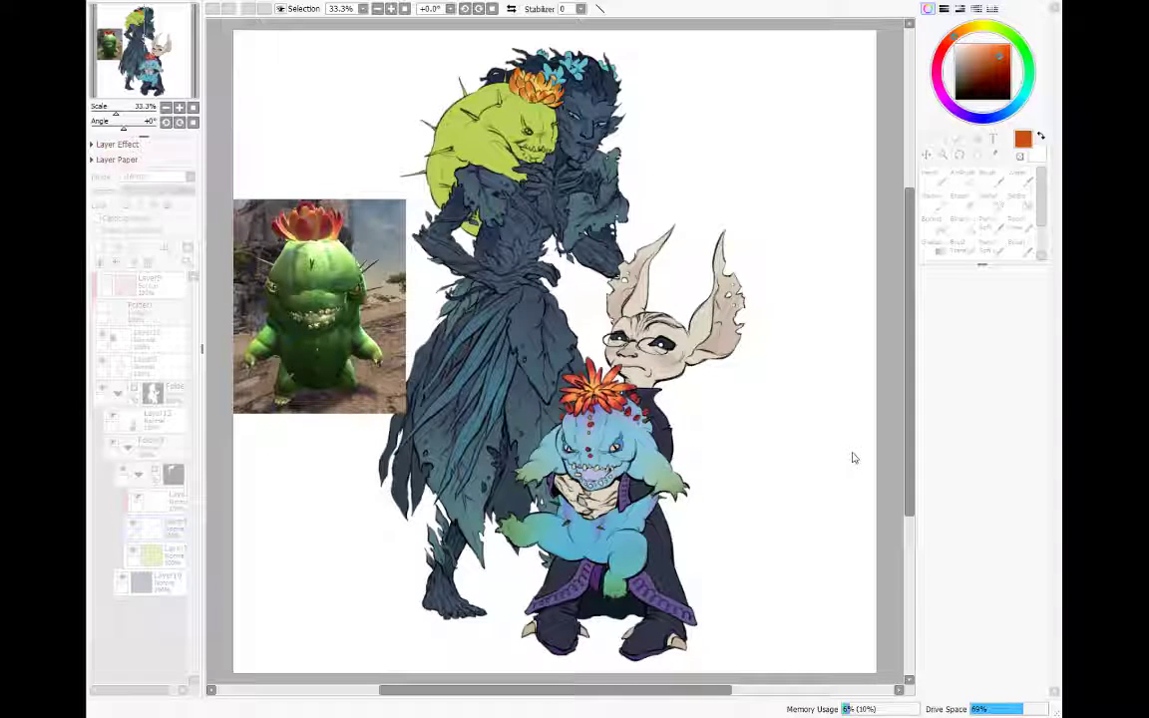
left_click(871, 527)
Step: Set the clipped petal shading layer to Multiply and clean up the shading with a transparent Brush Trans. at size 16
left_click(165, 504)
left_click(167, 509)
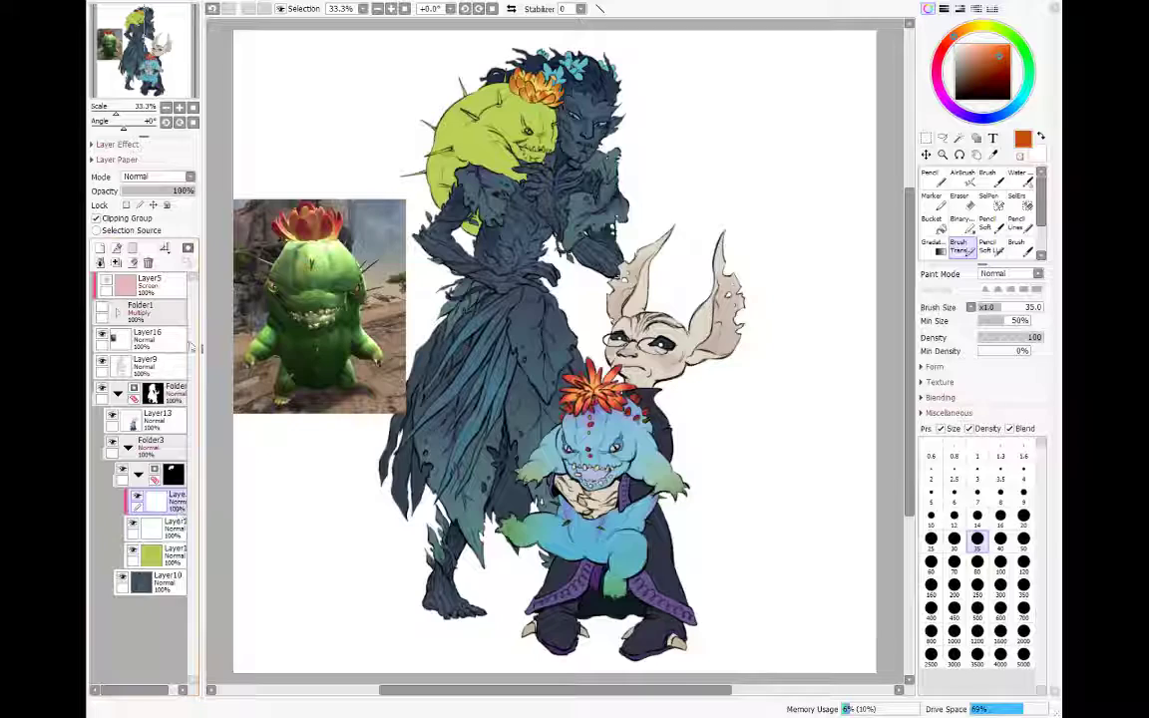
left_click(155, 176)
left_click(150, 190)
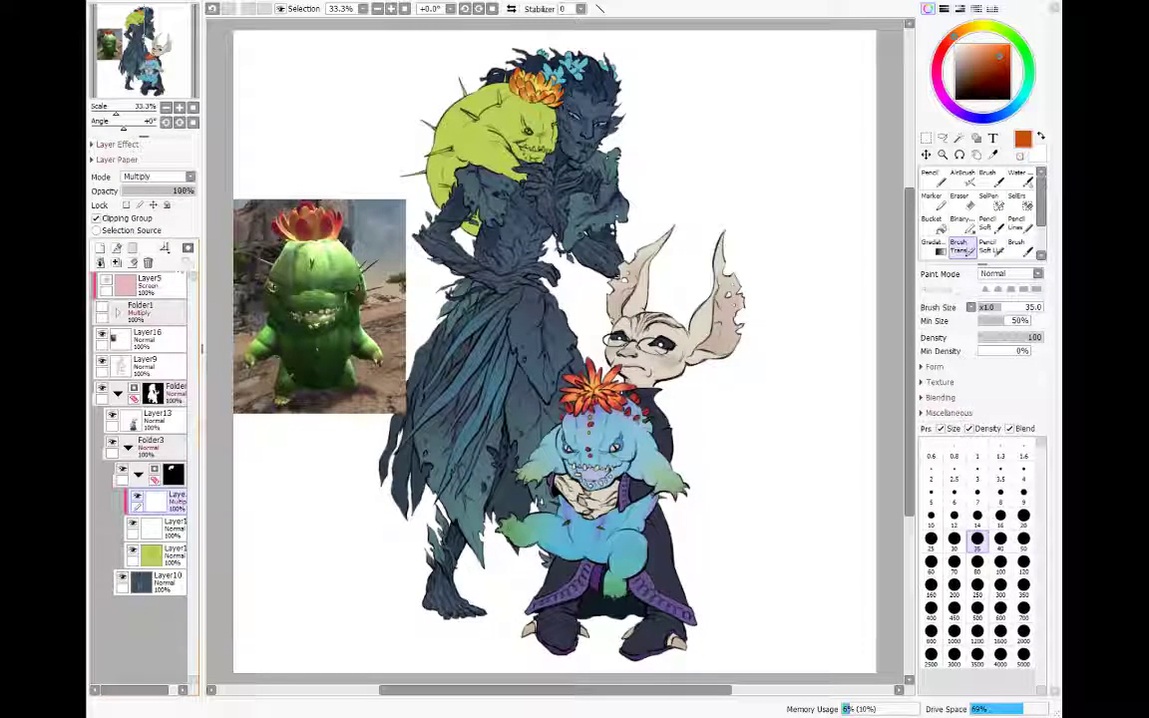
left_click(1020, 156)
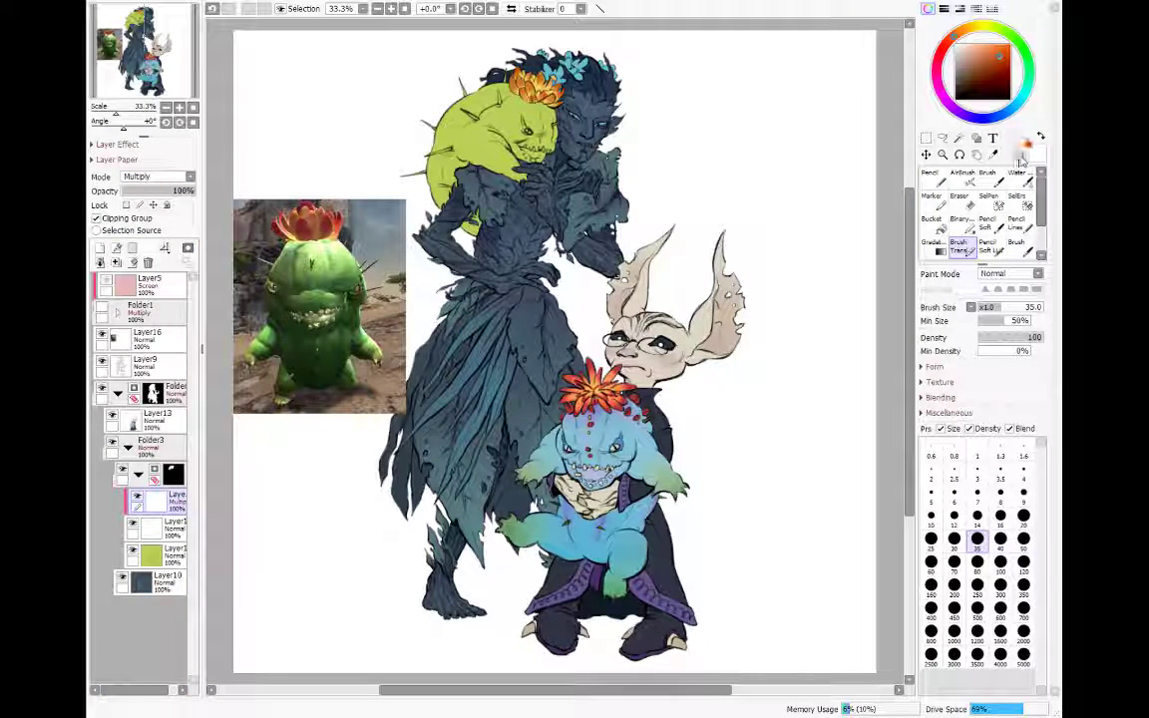
left_click(1000, 516)
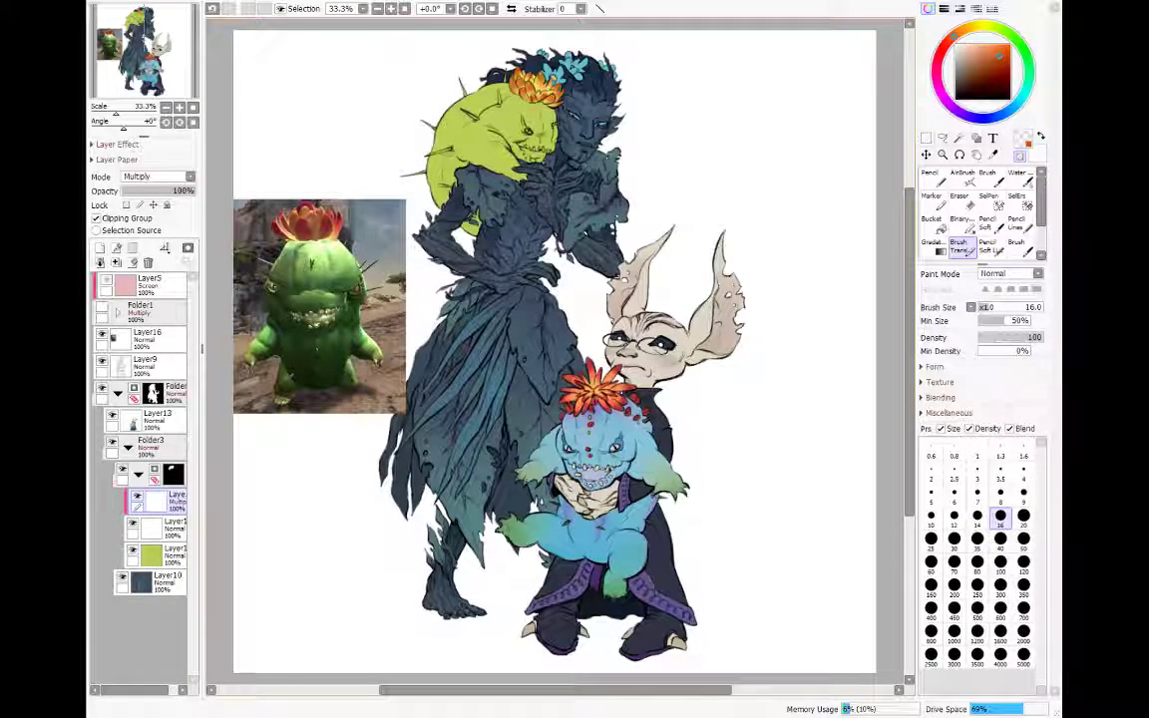
left_click(1019, 156)
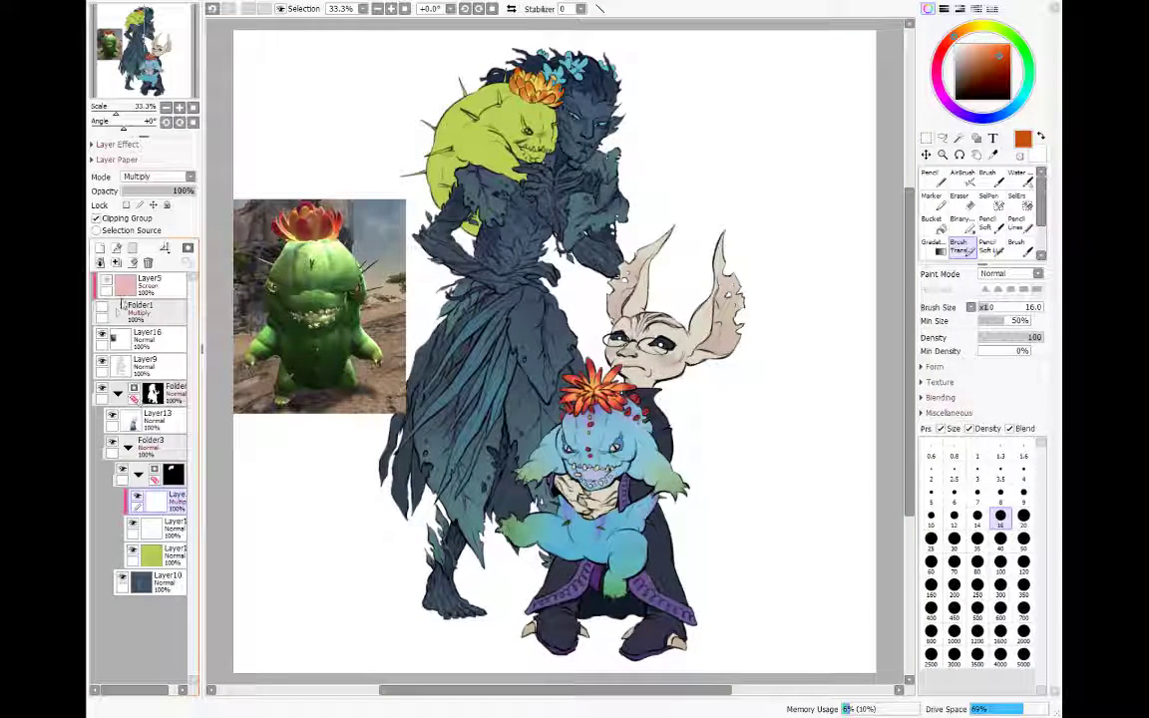
Step: Merge the petal shading into the flower layer and paint the green creature's eye orange-red with the Pencil
left_click(115, 263)
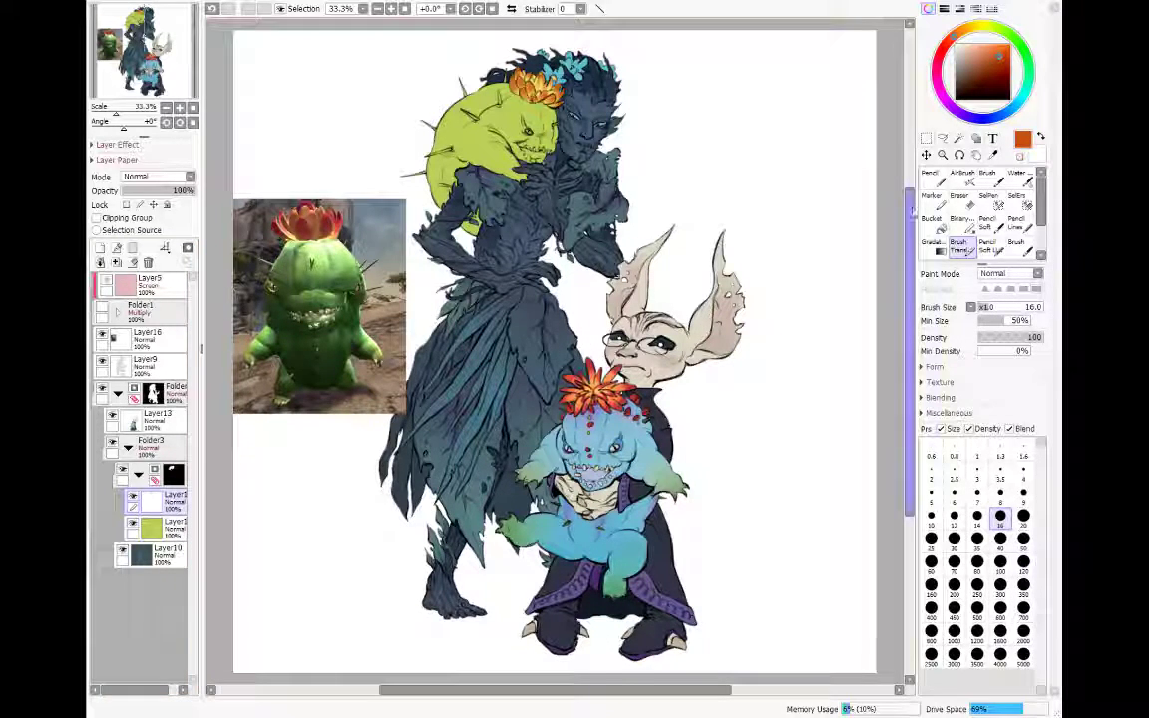
key("n")
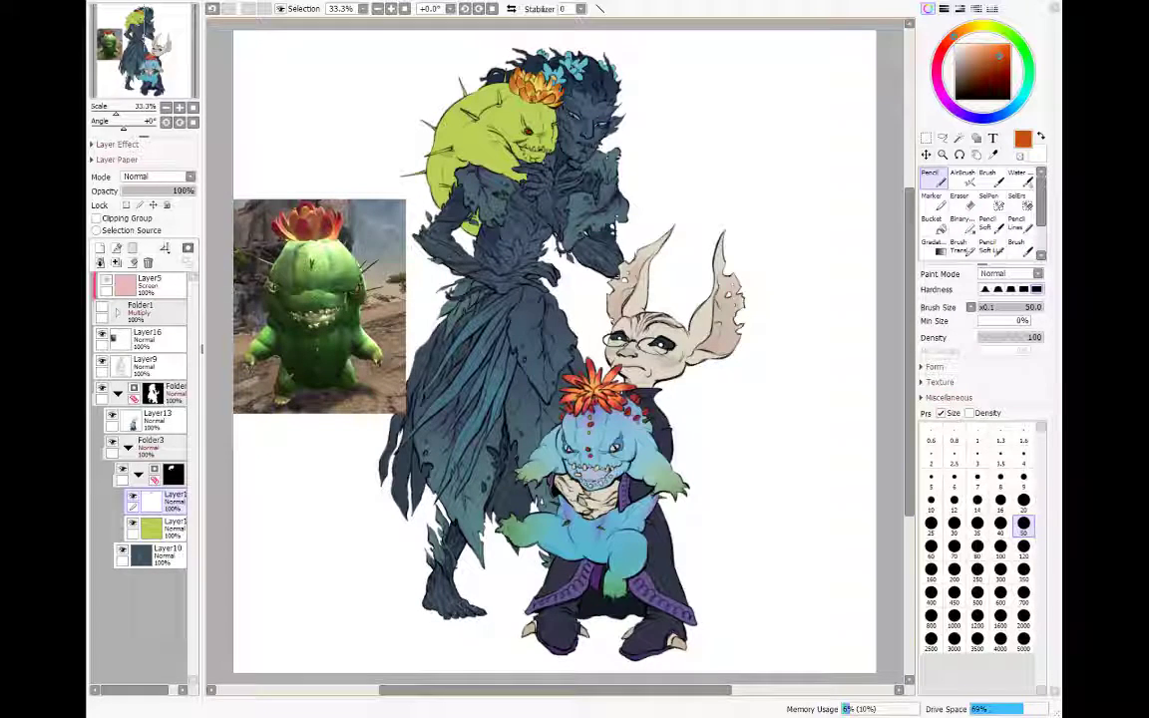
left_click(100, 249)
left_click(121, 218)
left_click(149, 260)
left_click(966, 34)
left_click_drag(967, 34, 973, 27)
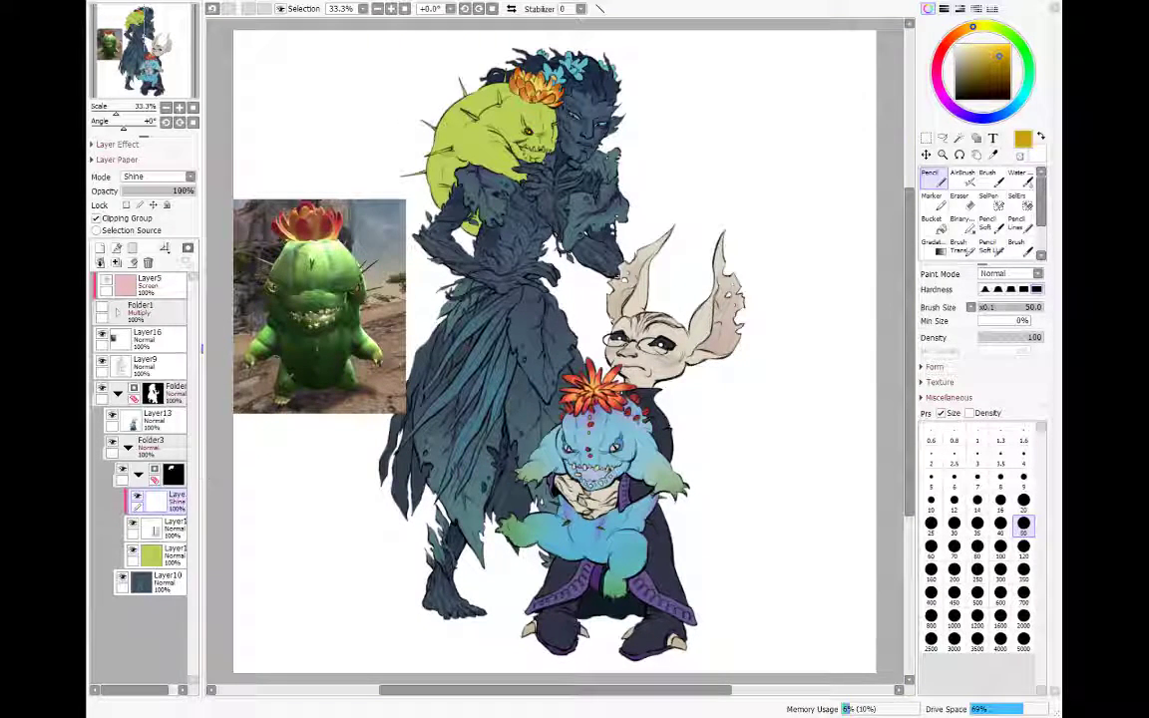
left_click(148, 263)
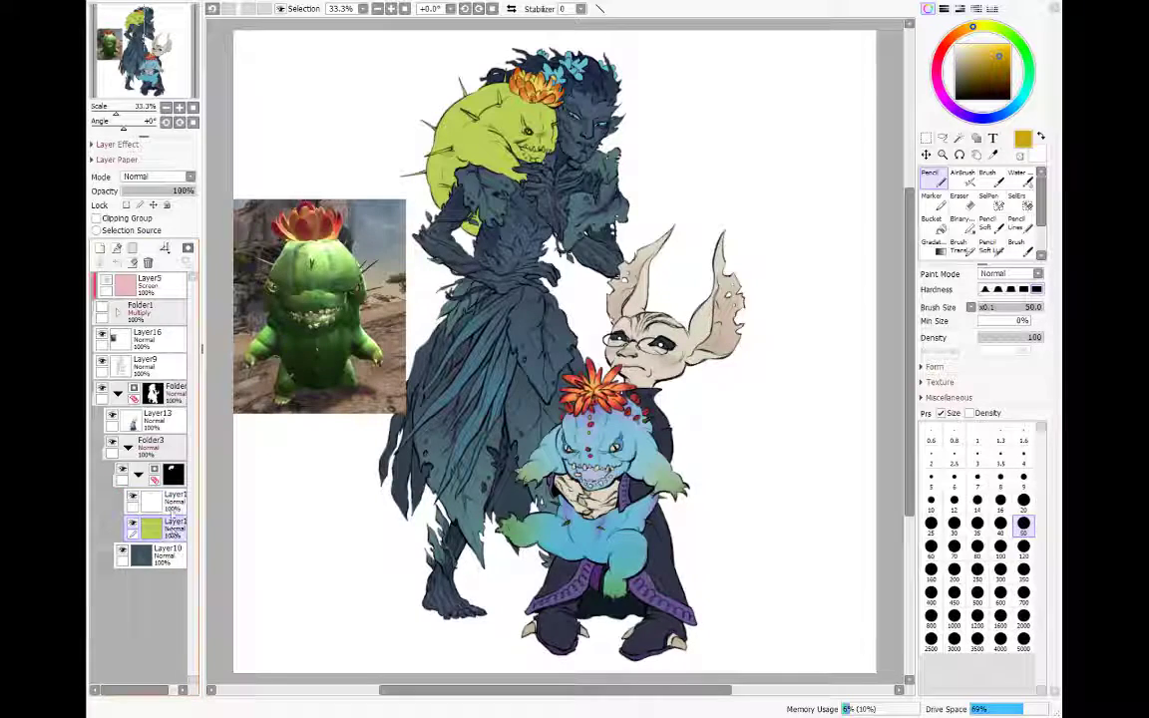
Step: Add a Screen layer above the green creature's base and lighten its teeth using its sampled green with Brush Trans. at size 35
left_click(99, 247)
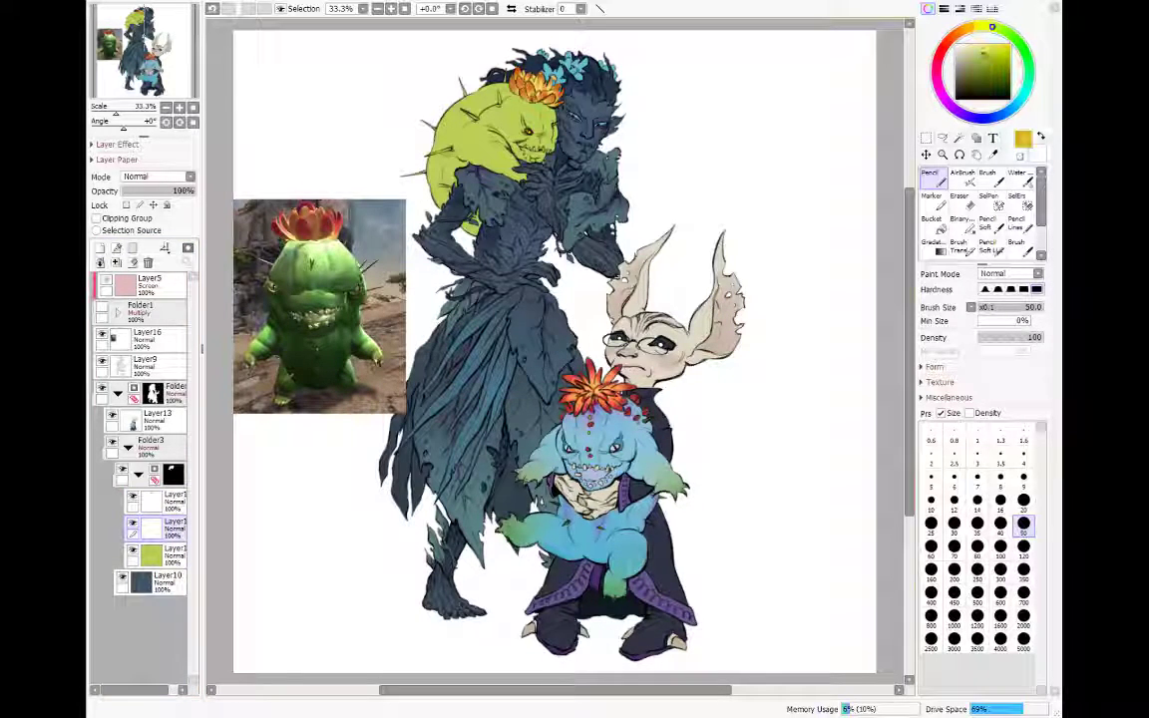
left_click(158, 224)
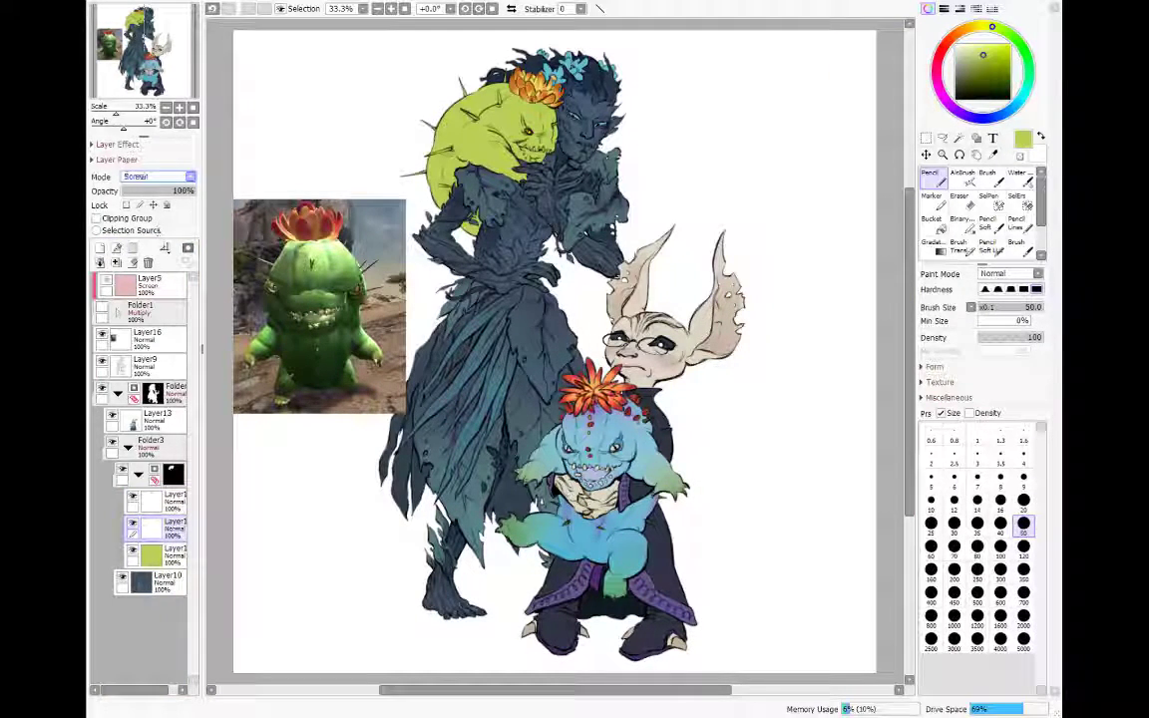
left_click(959, 255)
left_click(977, 541)
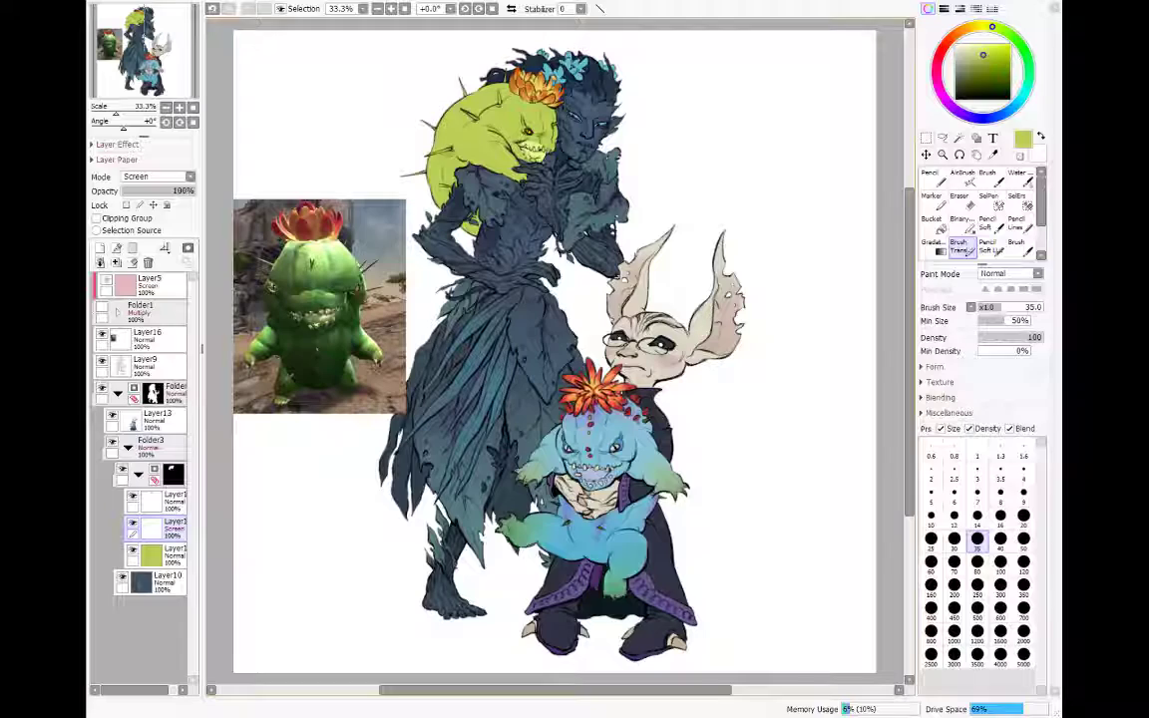
Step: Refine the green creature's teeth in pale beige with the Pencil and return their layer to Normal mode
key("e")
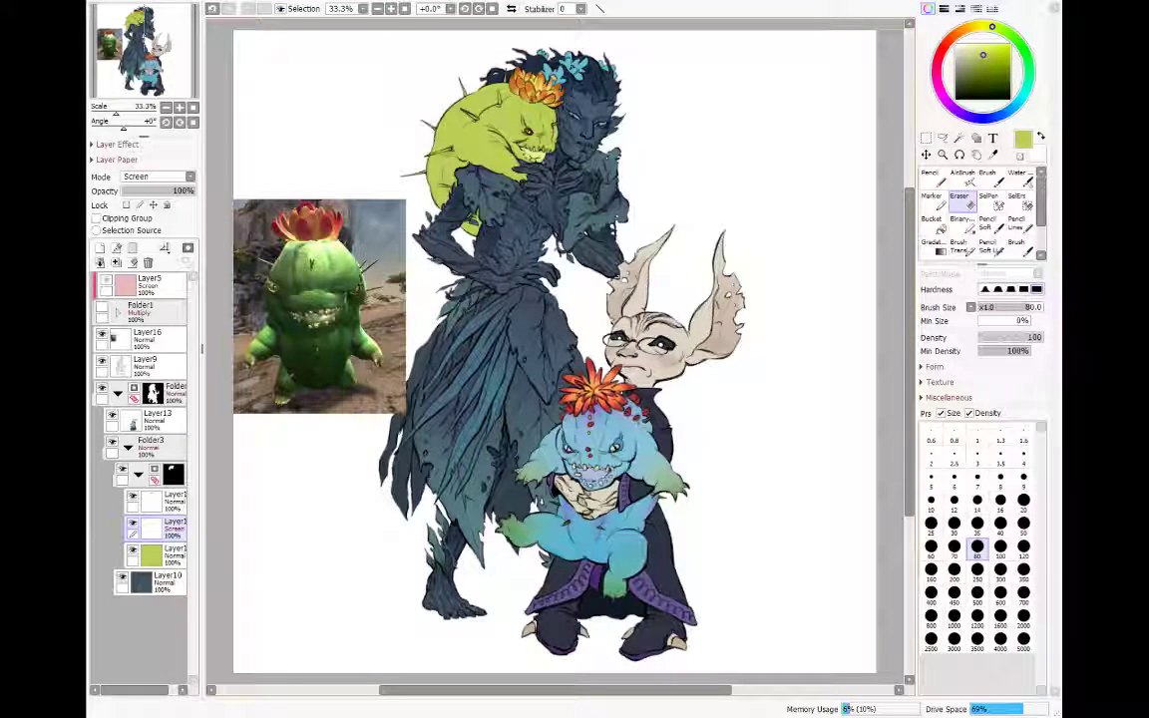
key("b")
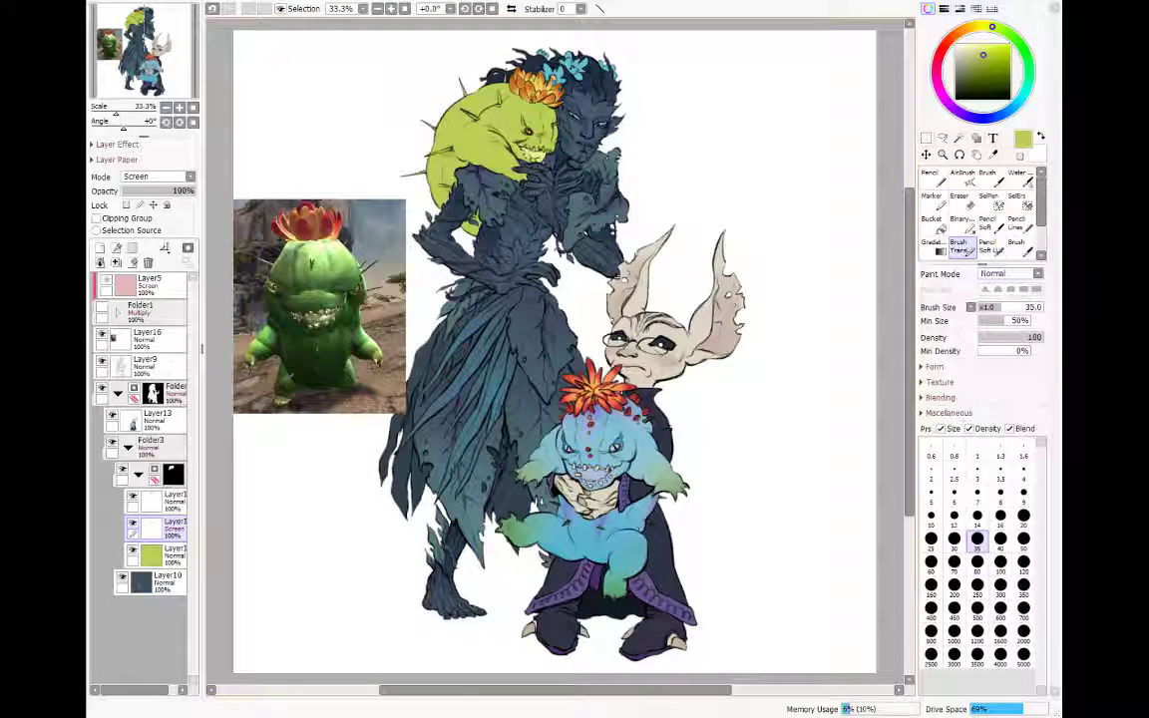
key("n")
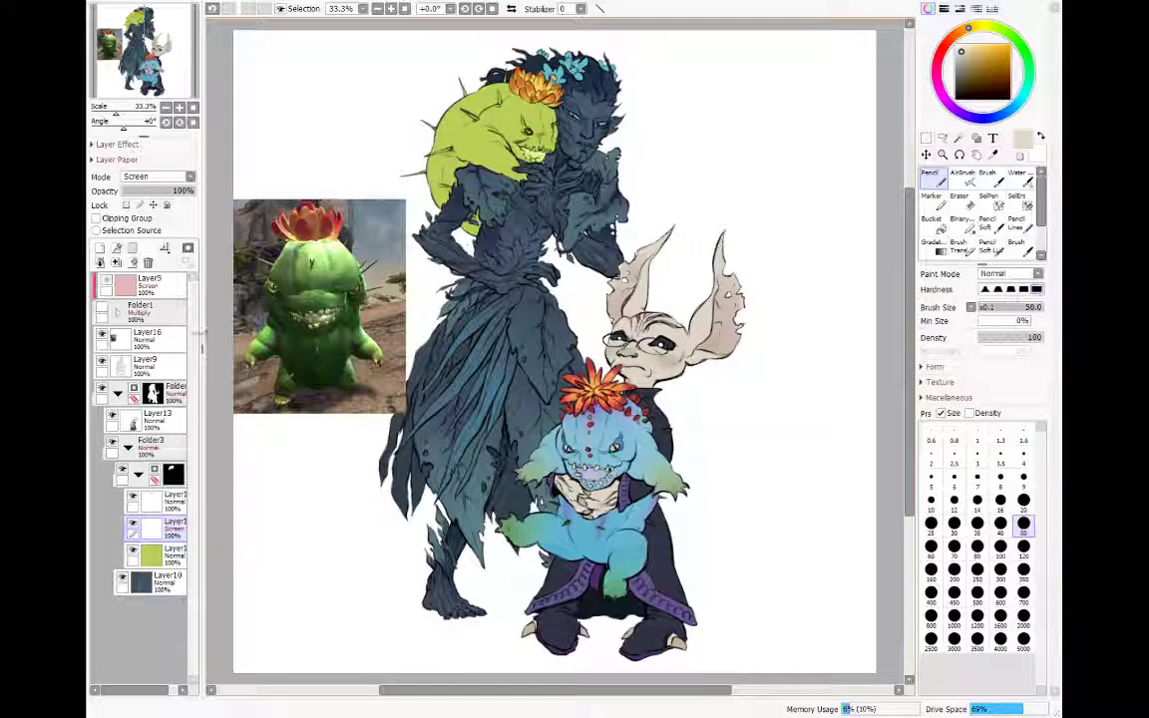
scroll(150, 175, "up", 2)
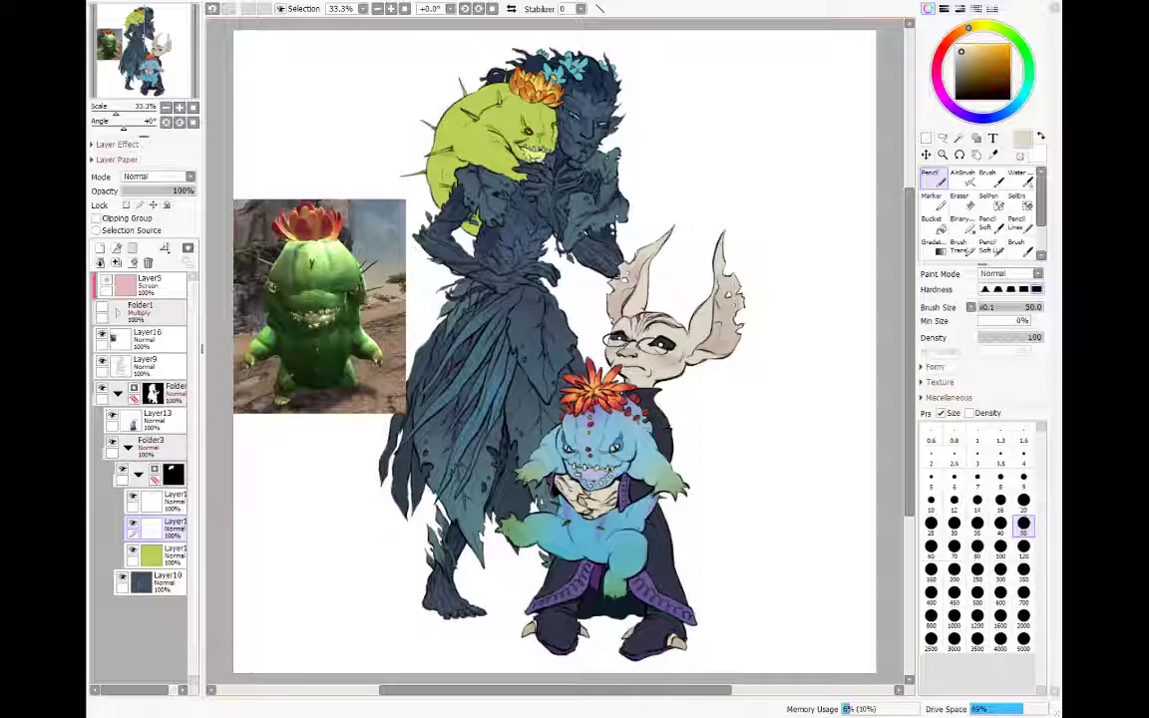
Step: Add a Multiply layer directly above the green creature's base layer and sample the creature's body green
left_click_drag(173, 557, 147, 338)
left_click(100, 247)
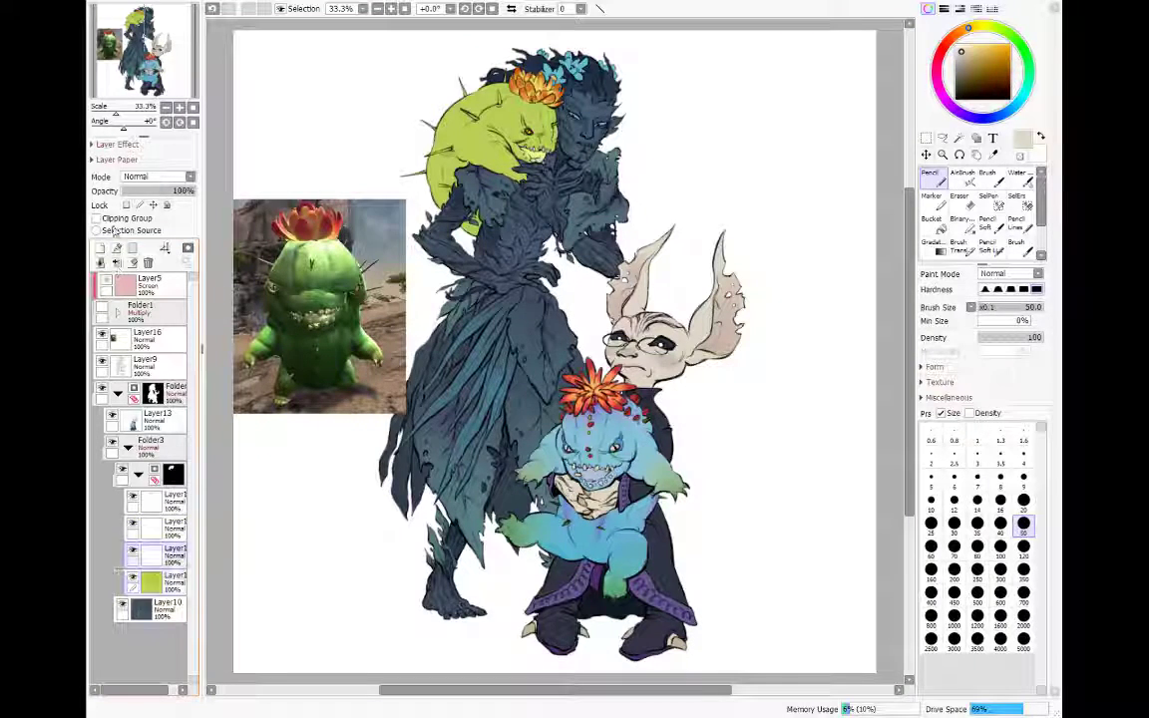
left_click(156, 177)
left_click(149, 200)
right_click(479, 129)
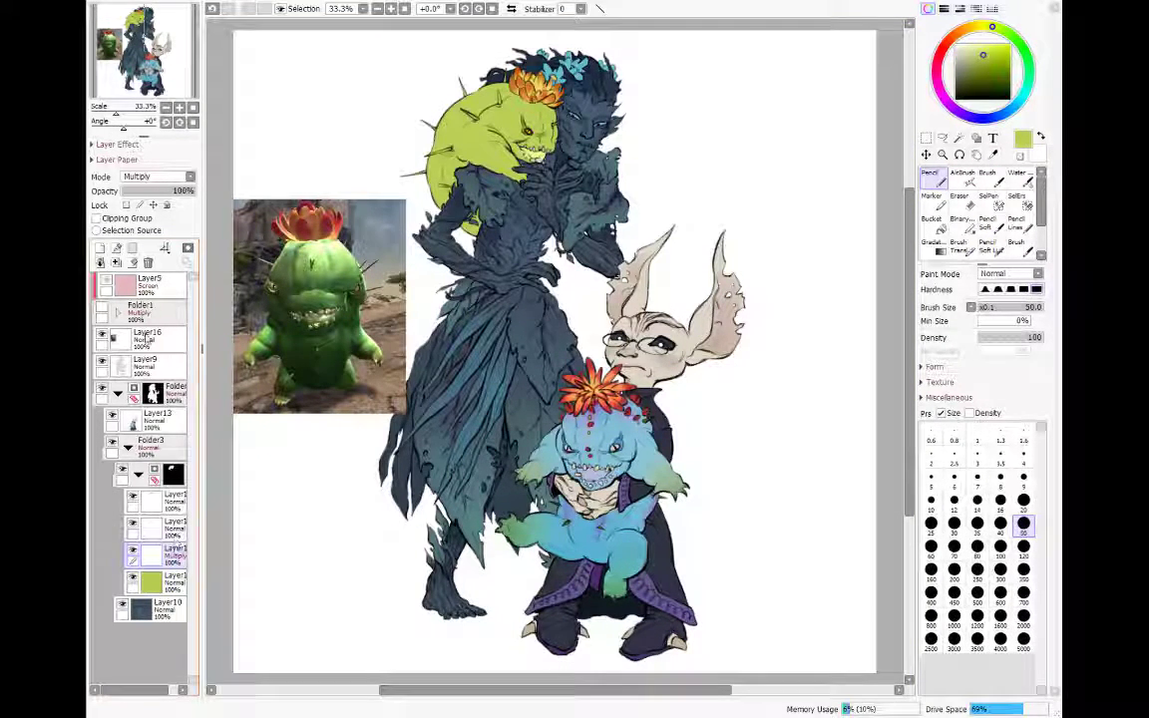
Step: Merge the Multiply layer into the green creature's base and set the layer directly above the base to Overlay
left_click(117, 262)
left_click(160, 526)
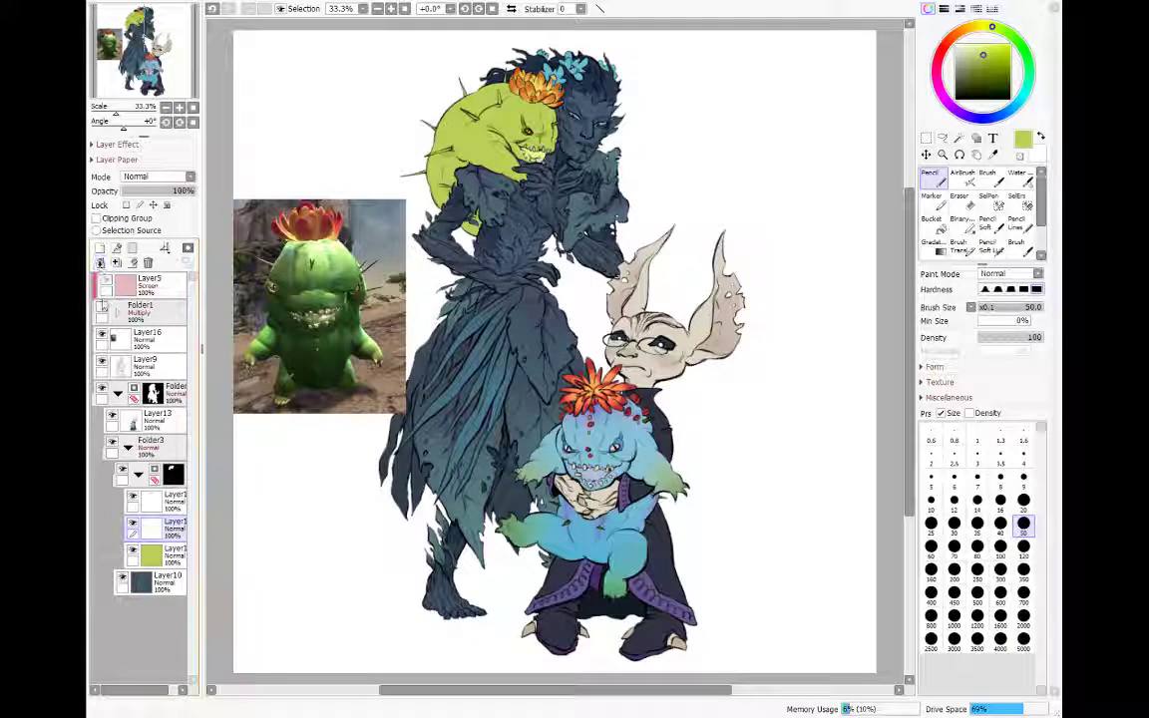
left_click(150, 176)
left_click(151, 226)
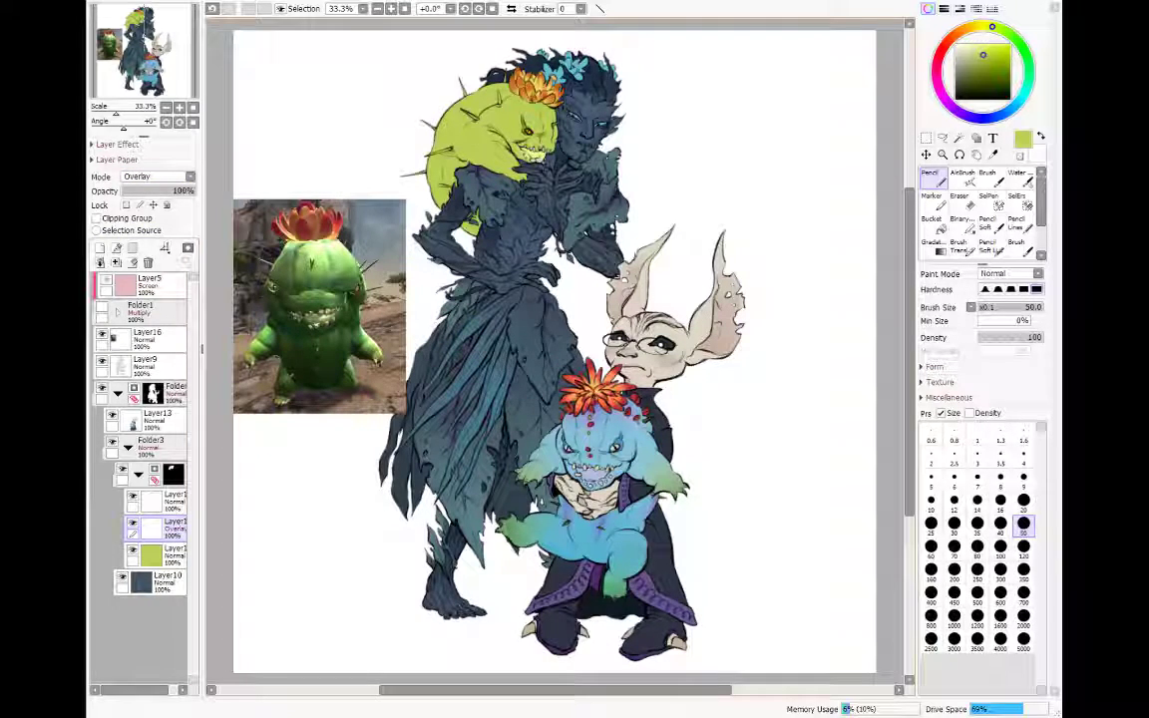
Step: Apply a straight pale-yellow gradient to transparency from the green creature's head down its body and set the Overlay layer's opacity to 41%
left_click(978, 28)
left_click(970, 54)
left_click(982, 28)
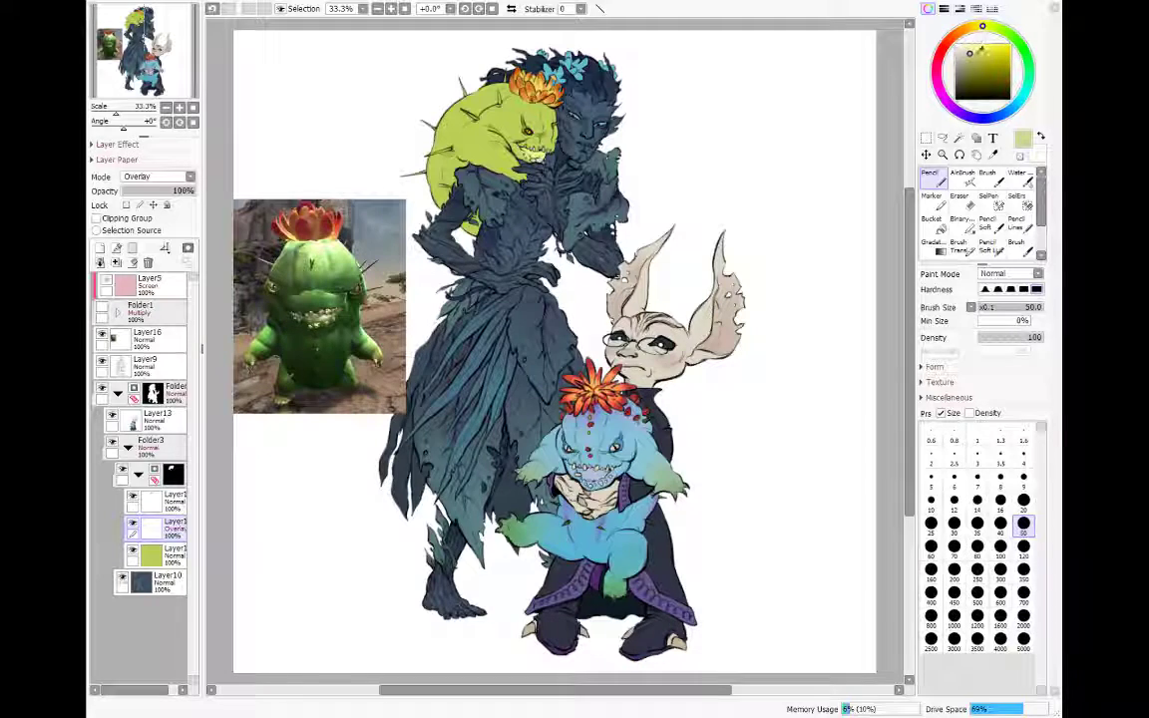
left_click(941, 249)
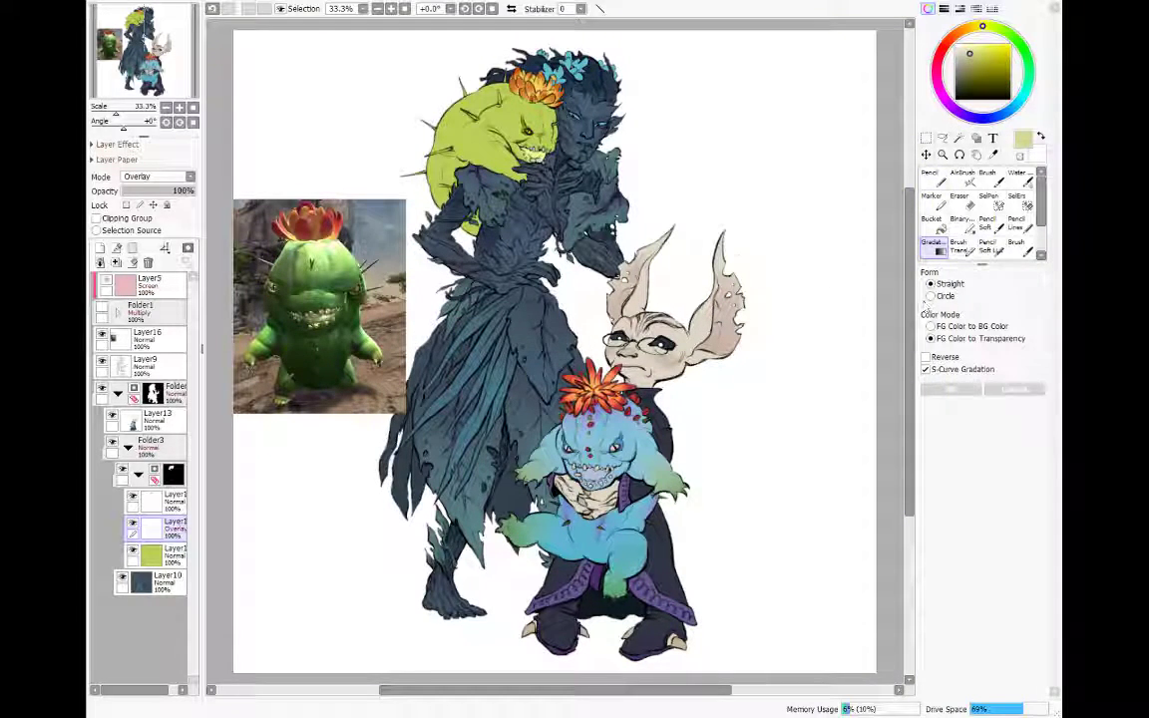
left_click_drag(507, 66, 463, 219)
left_click(969, 390)
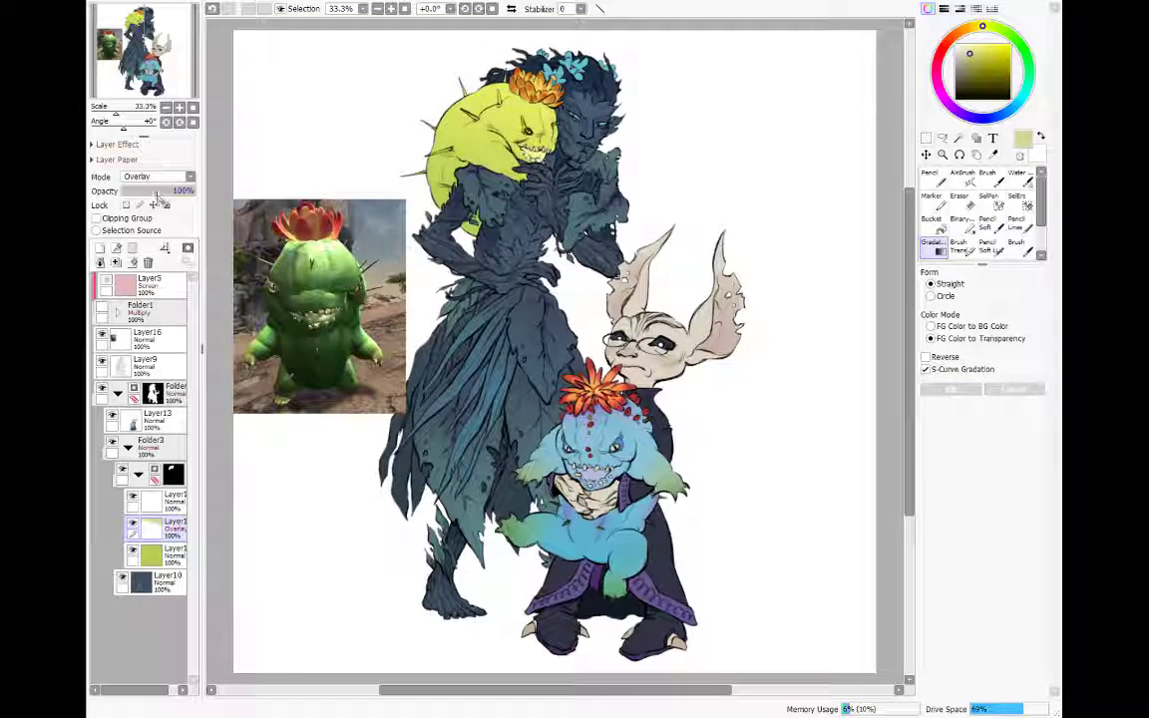
left_click_drag(167, 193, 151, 193)
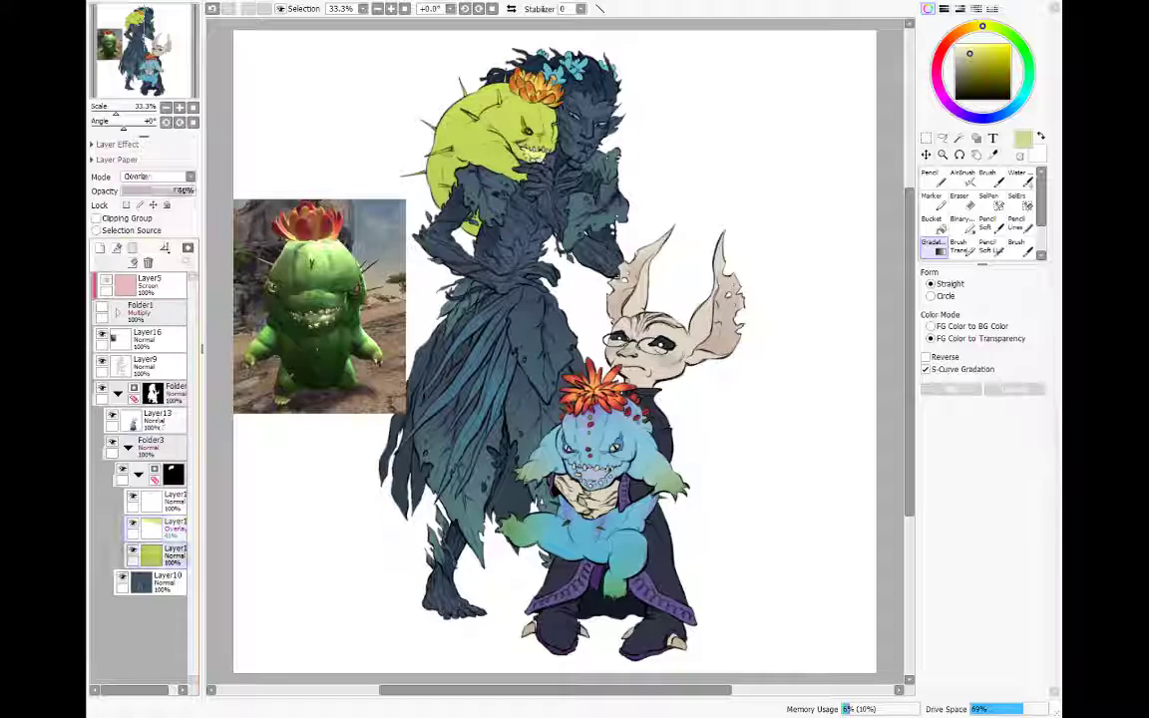
Step: Add an Overlay layer above the green creature's base and apply a straight muted-blue gradient rising from below its body
left_click(100, 247)
left_click(155, 237)
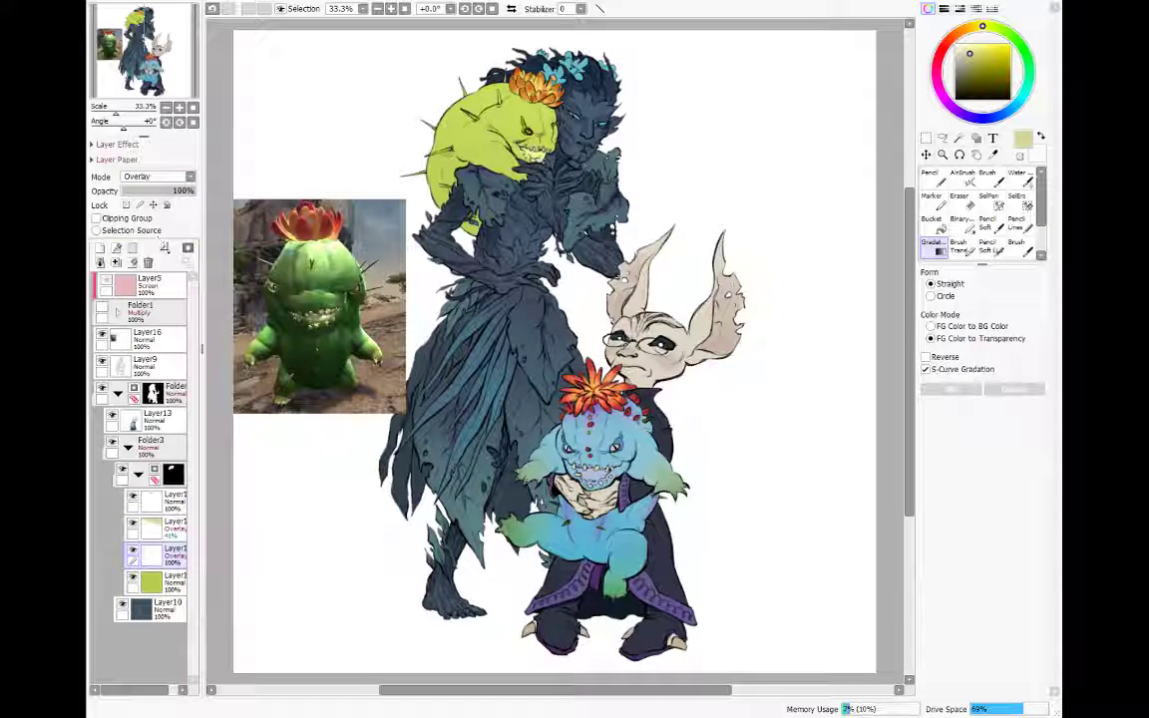
mouse_move(975, 73)
left_mouse_down()
mouse_move(981, 93)
mouse_move(1012, 109)
left_mouse_up()
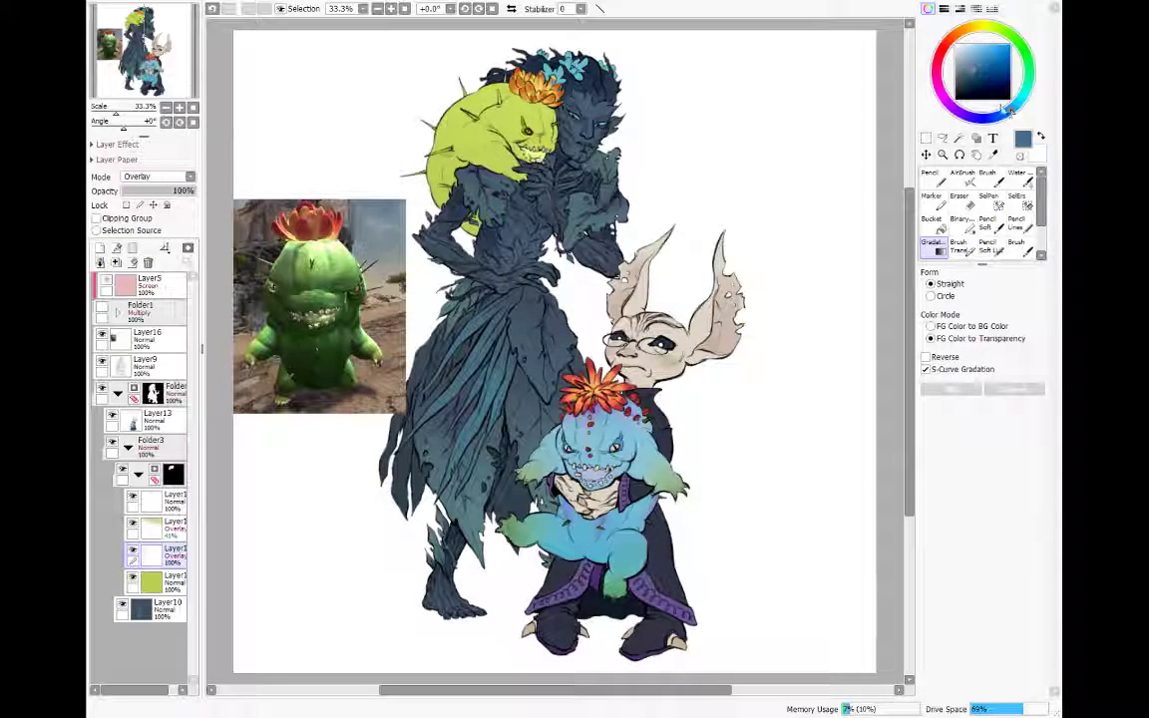
left_click_drag(455, 270, 479, 135)
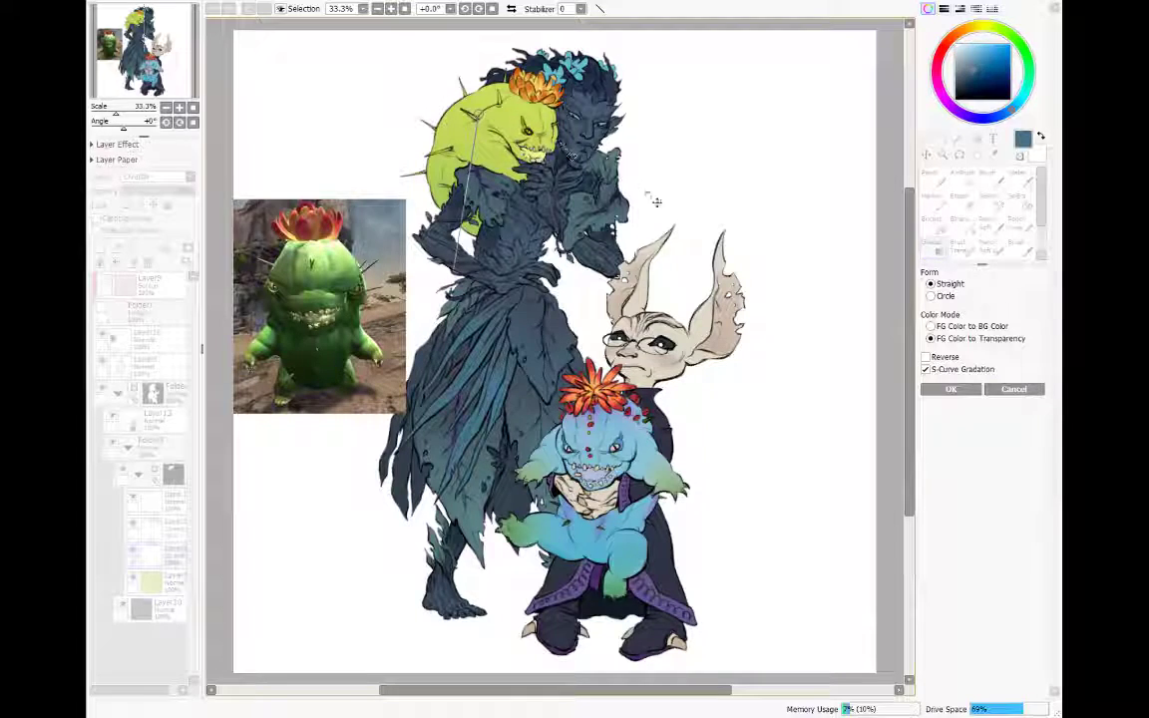
left_click(949, 389)
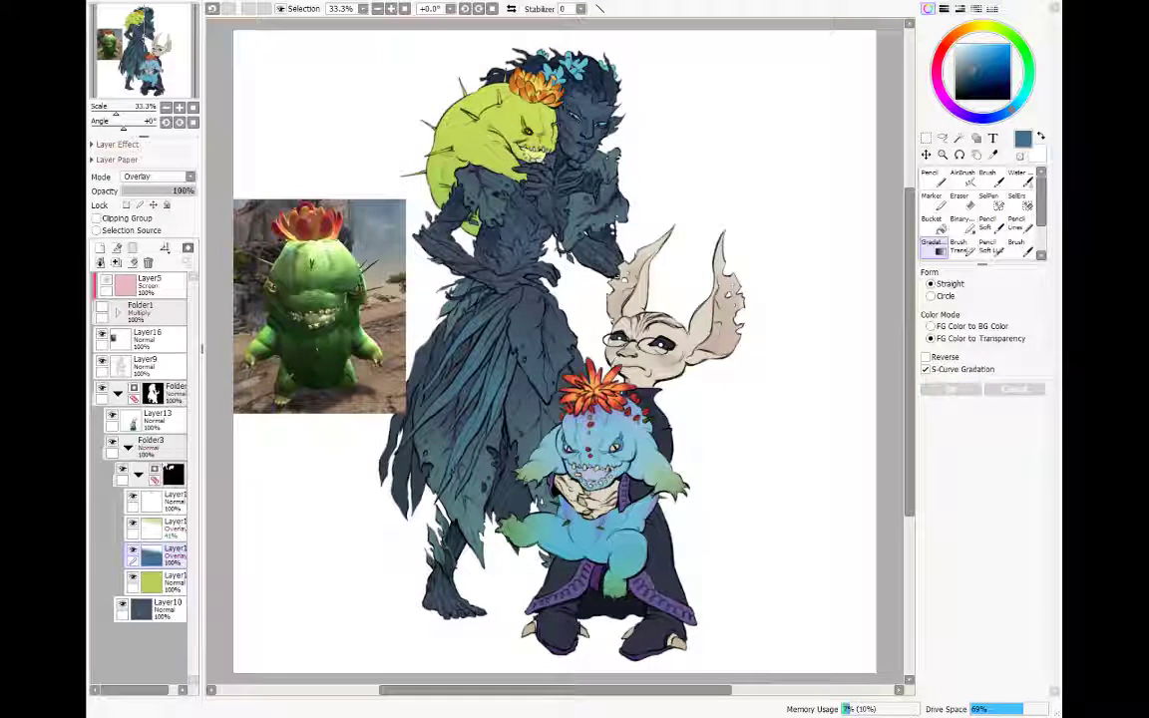
Step: Merge the yellow and blue Overlay gradient layers into the green creature's base layer
left_click(152, 526)
left_click(117, 262)
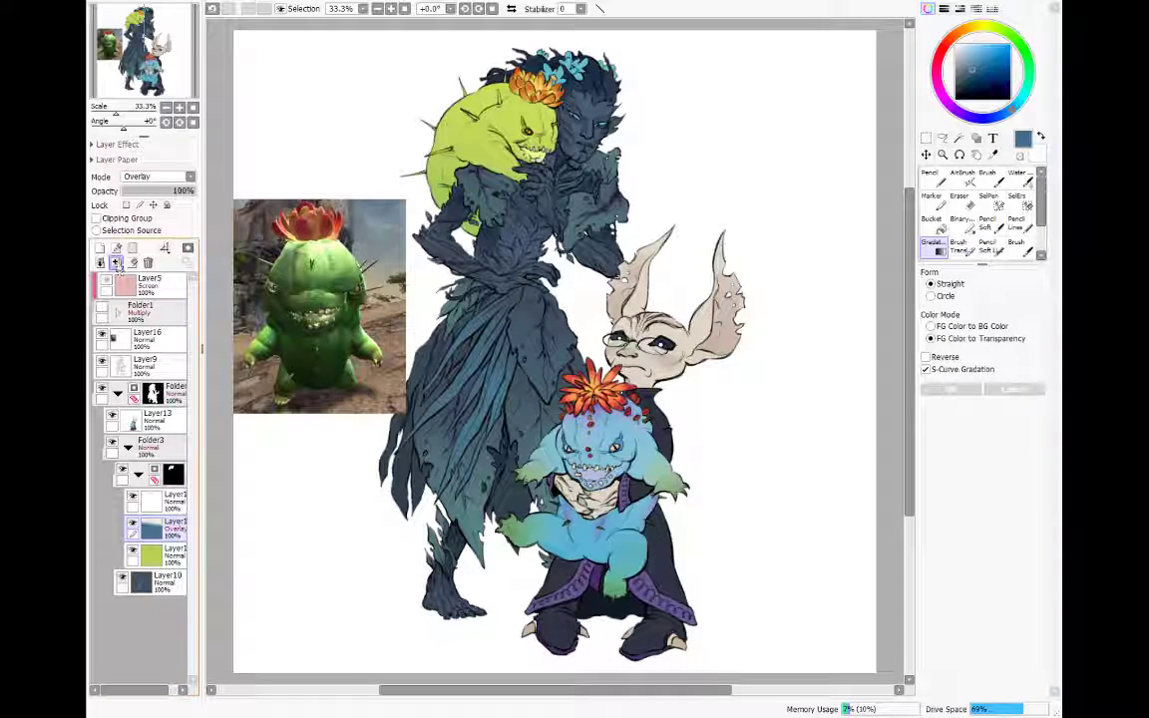
left_click(117, 262)
Step: Paint the green creature's spikes dark olive with the Pencil on the layer above its base
left_click(171, 502)
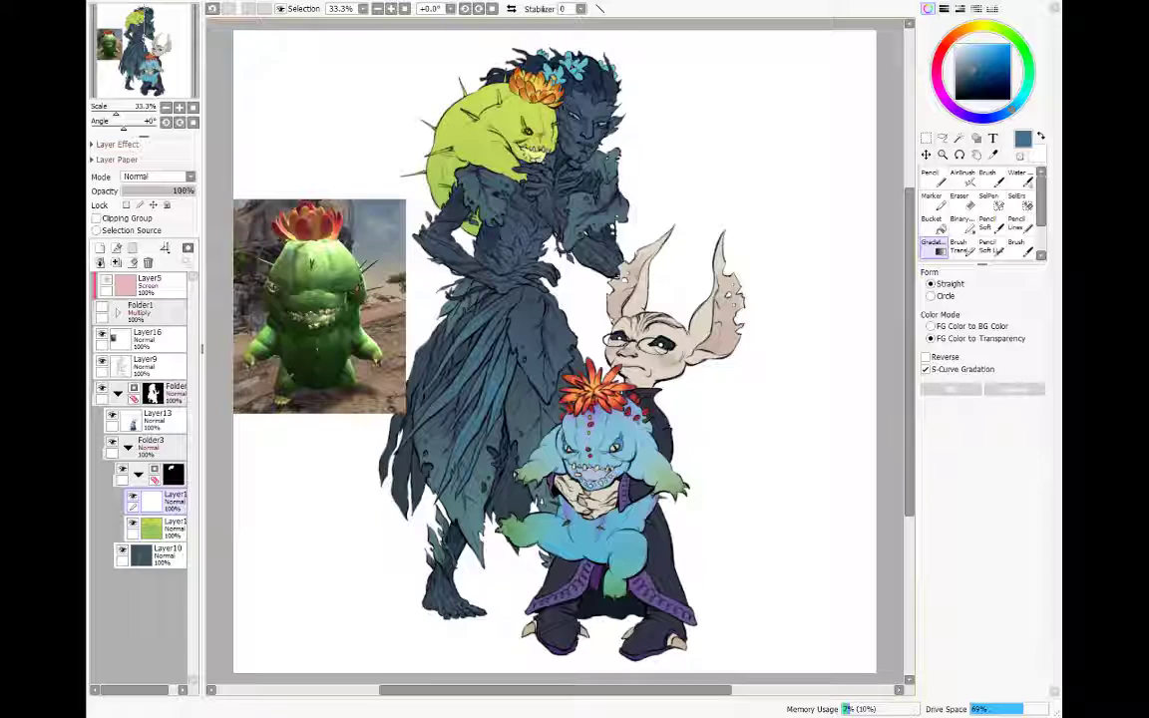
right_click(646, 422)
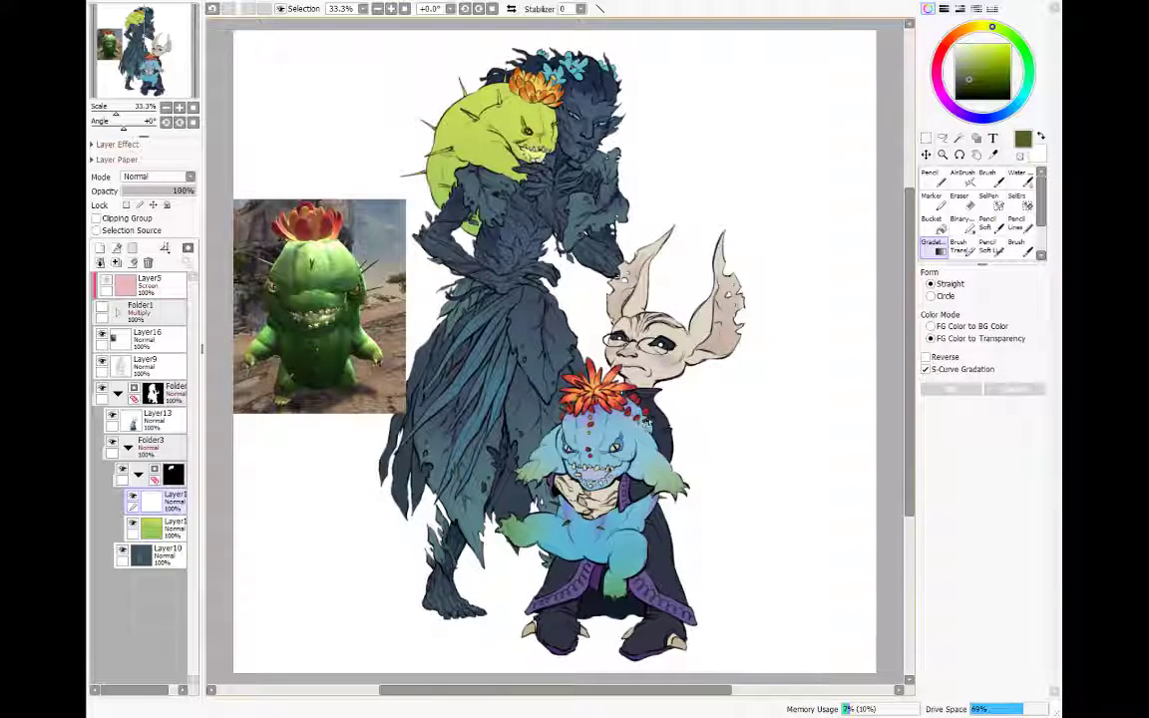
left_click(934, 178)
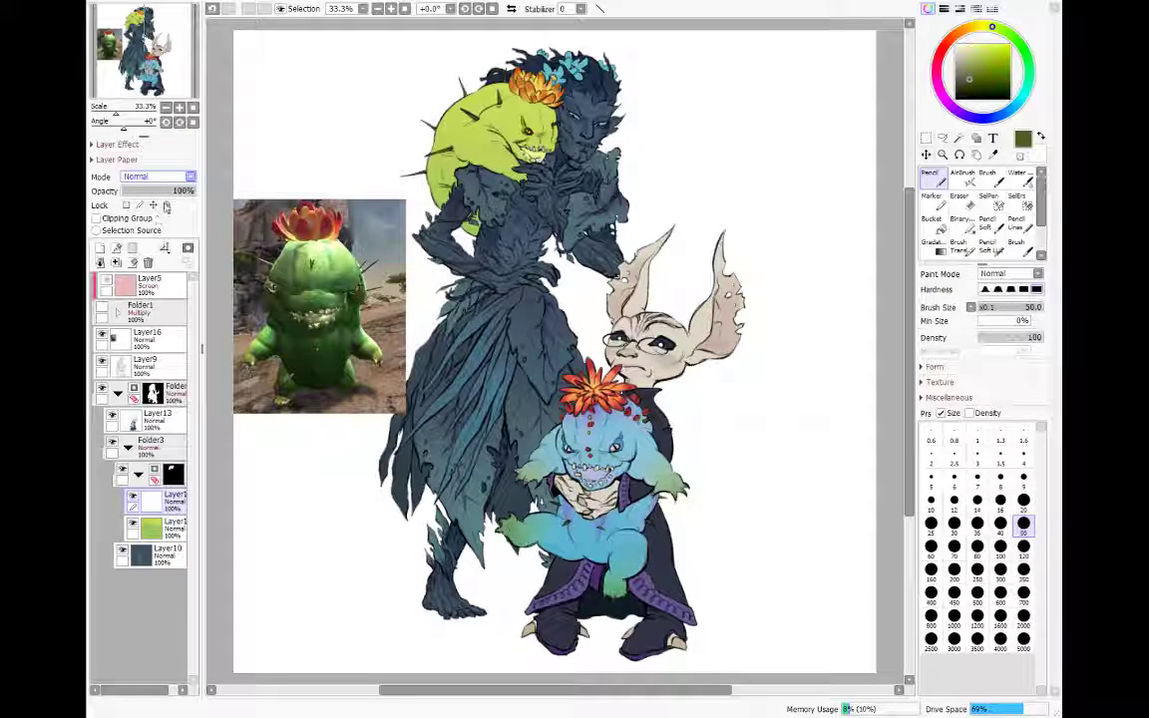
left_click(478, 158)
right_click(477, 157)
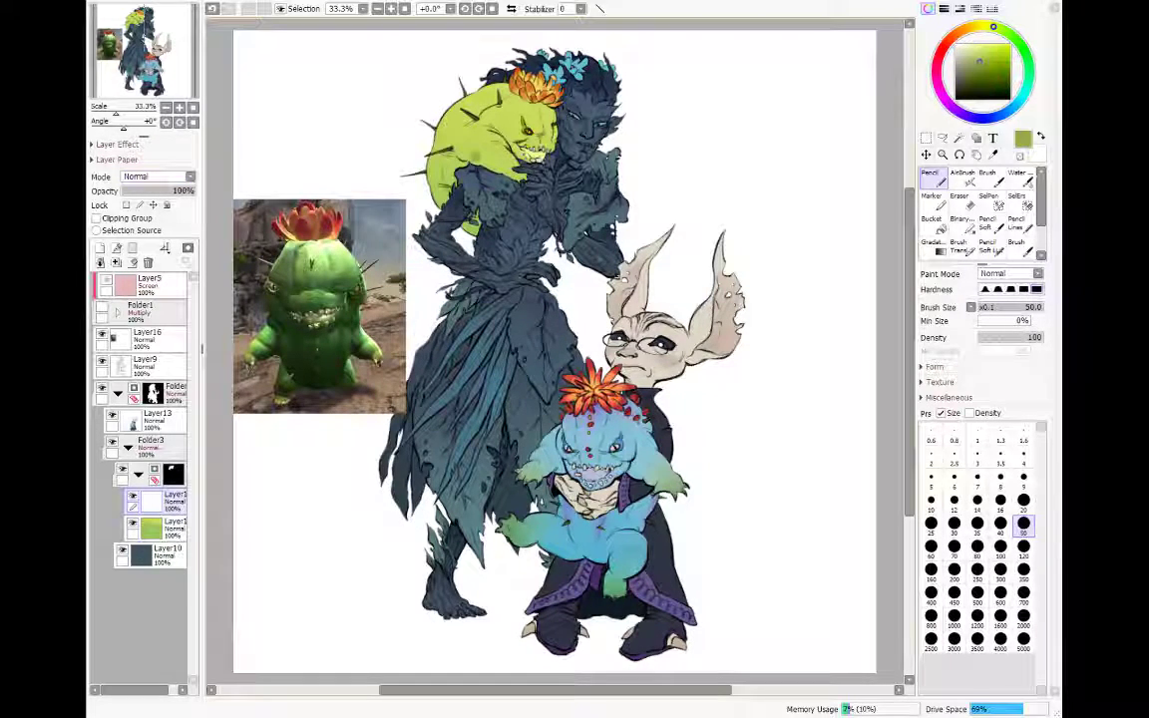
key("ctrl+z")
left_click(977, 55)
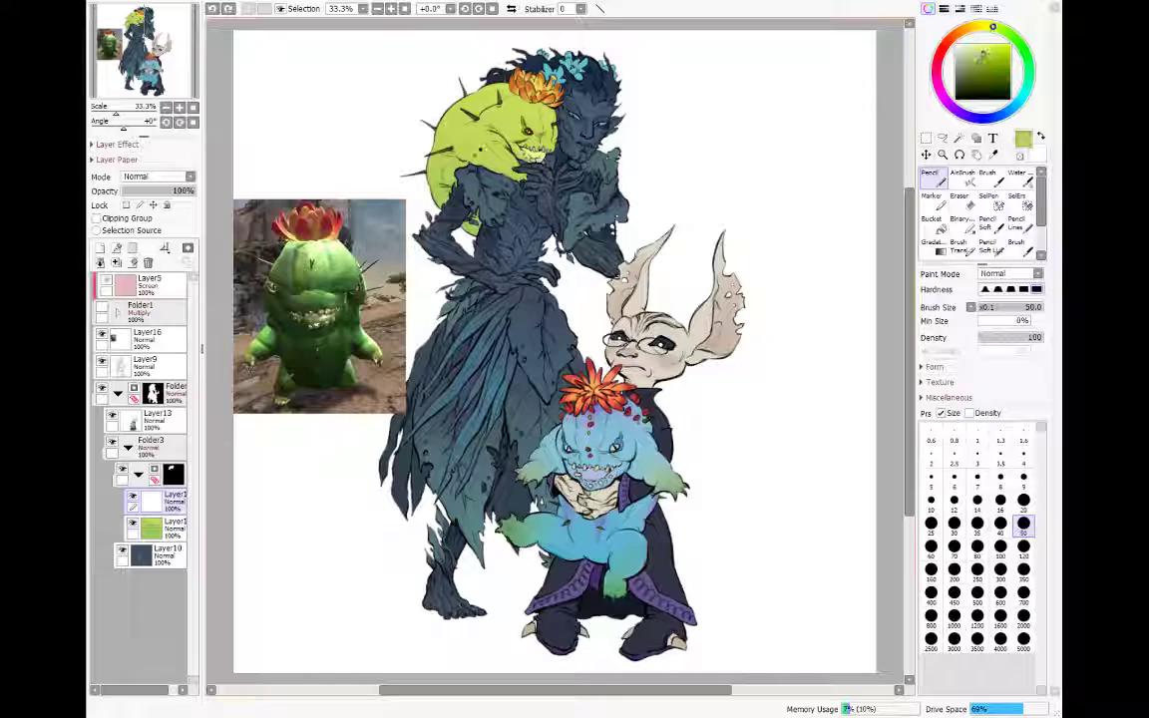
left_click(974, 57)
left_click_drag(991, 28, 978, 27)
left_click(963, 247)
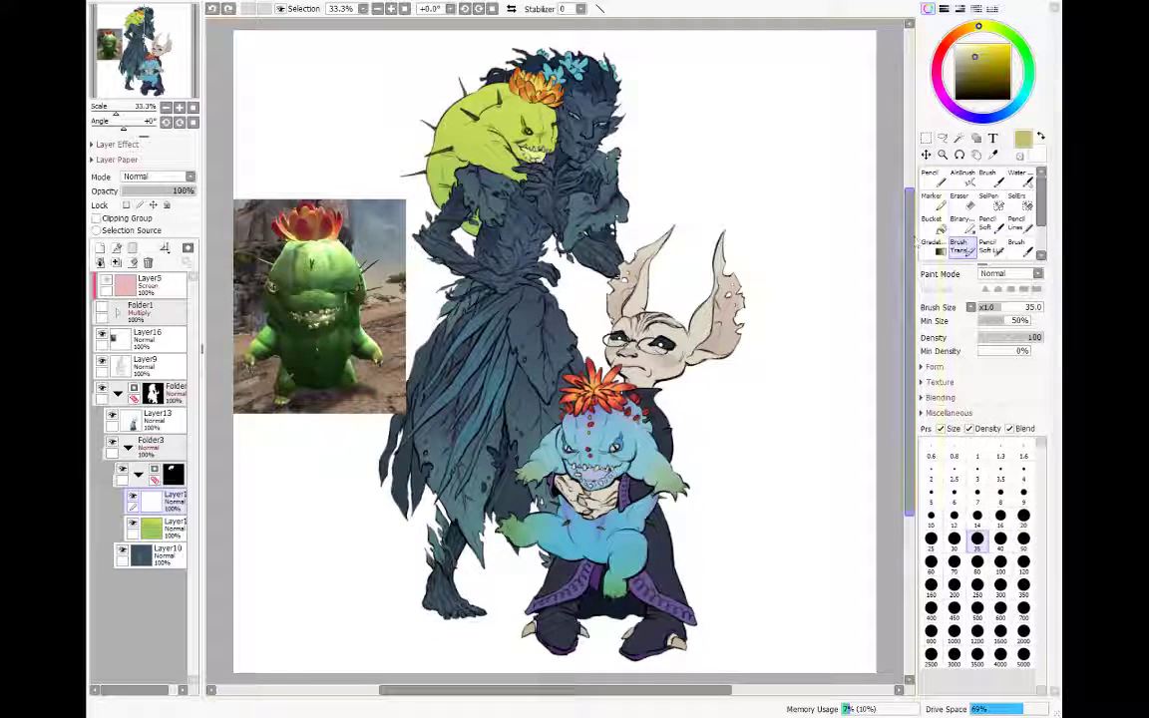
left_click(1023, 539)
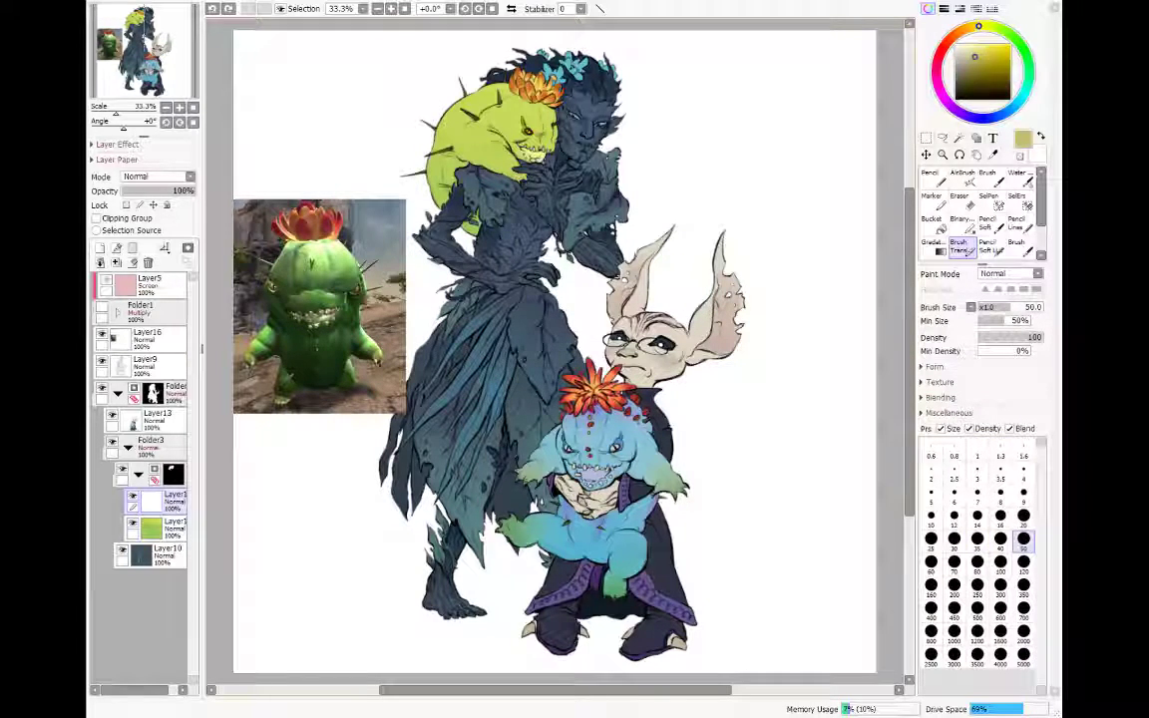
key("ctrl+z")
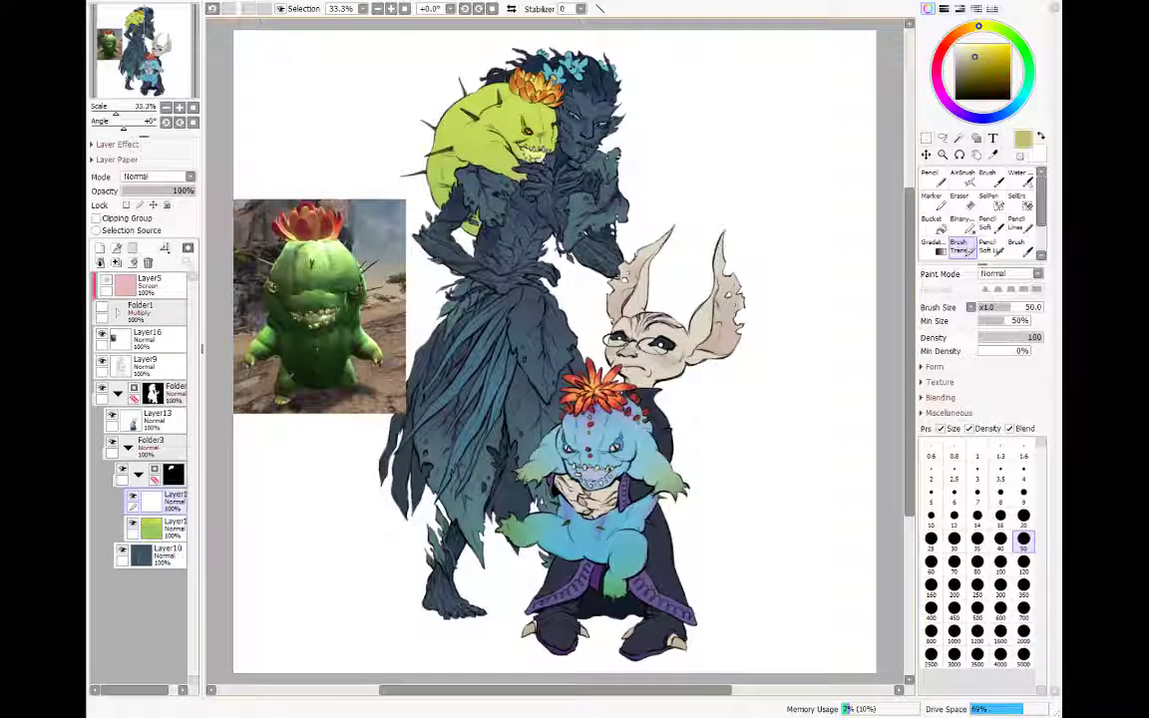
Step: Delete the reference photo layer and merge Folder3 and Layer13 into a single color layer
left_click(149, 337)
left_click_drag(149, 337, 152, 264)
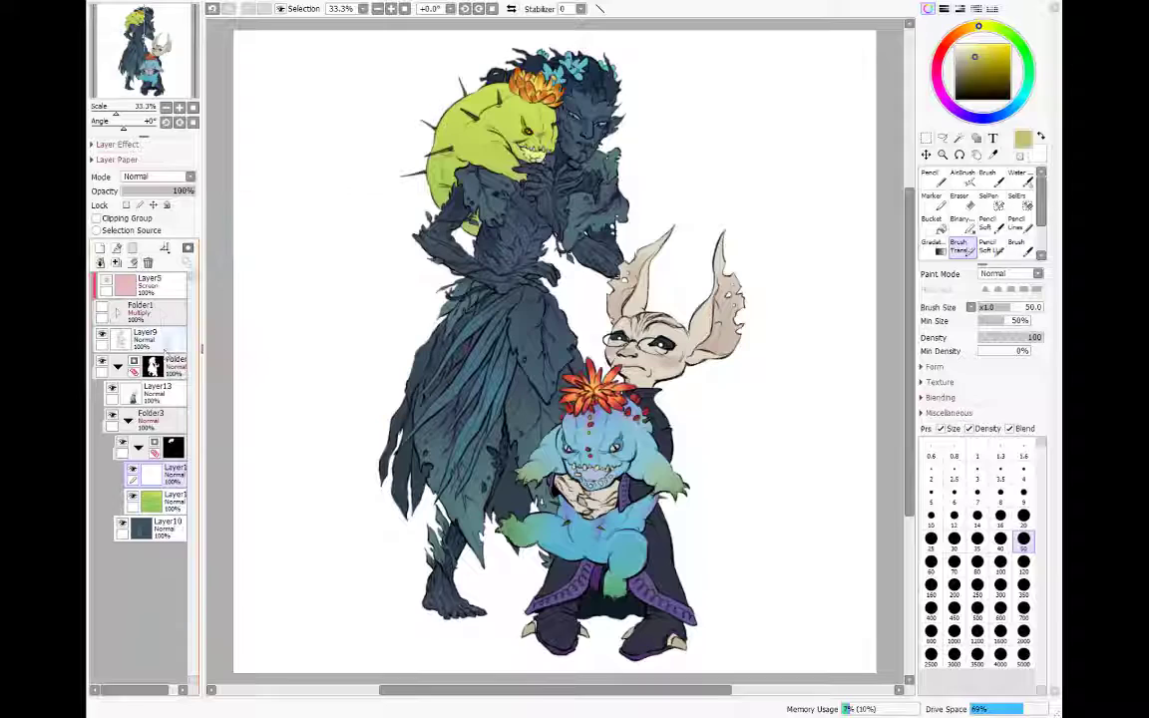
left_click(139, 448)
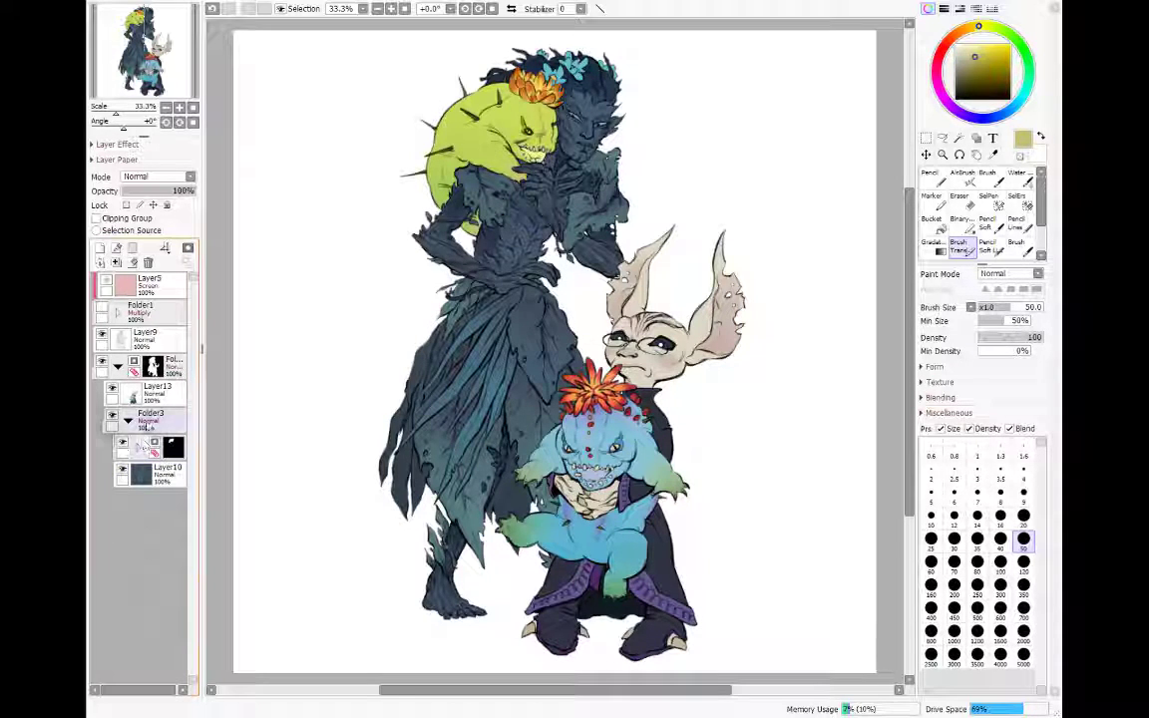
left_click(128, 420)
left_click(152, 416)
left_click(116, 263)
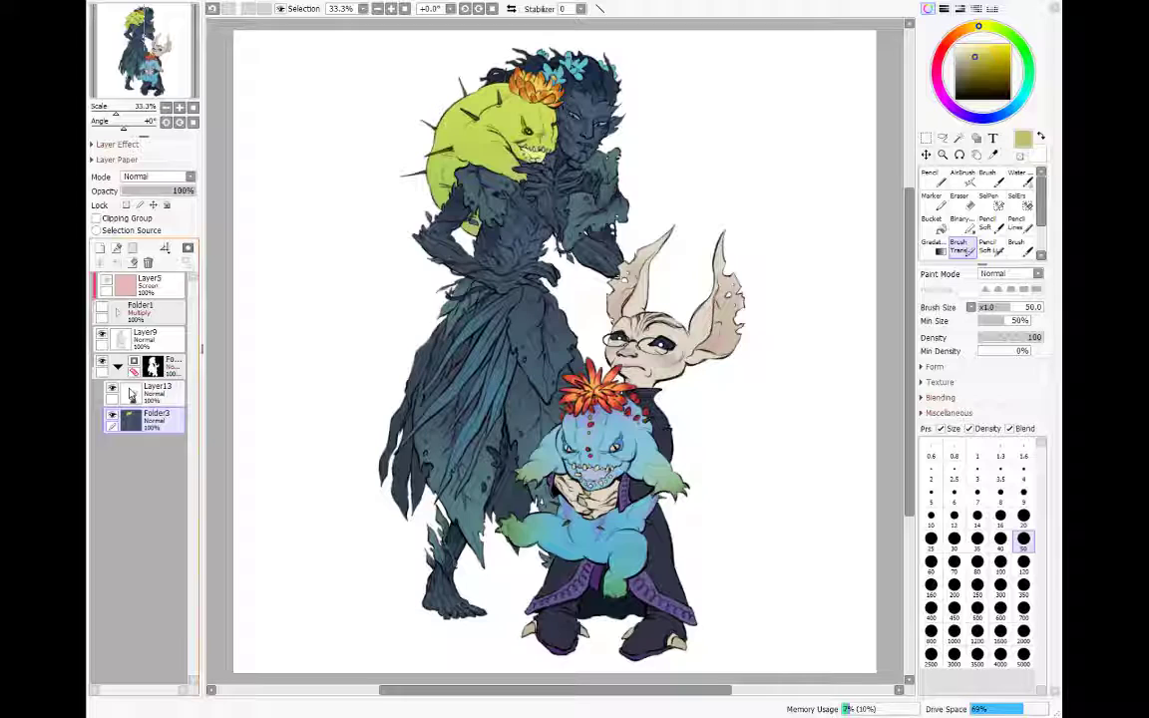
left_click(168, 399)
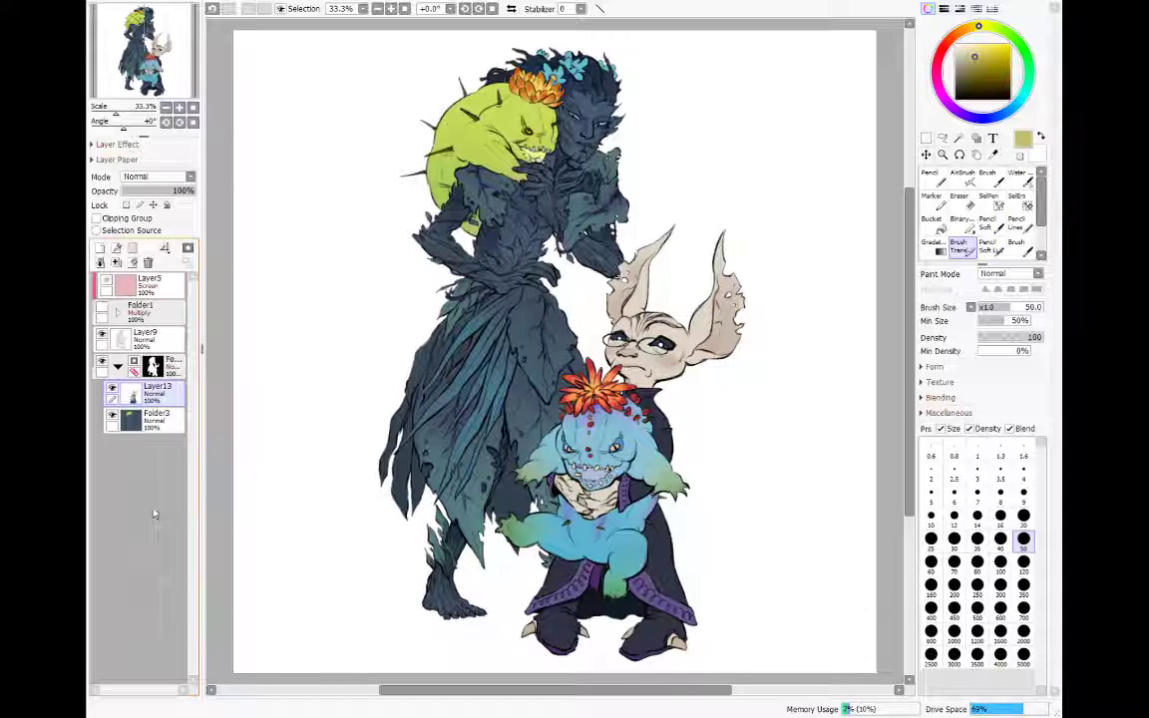
Step: Add a Multiply folder containing two new empty layers above the merged color layer
left_click(101, 249)
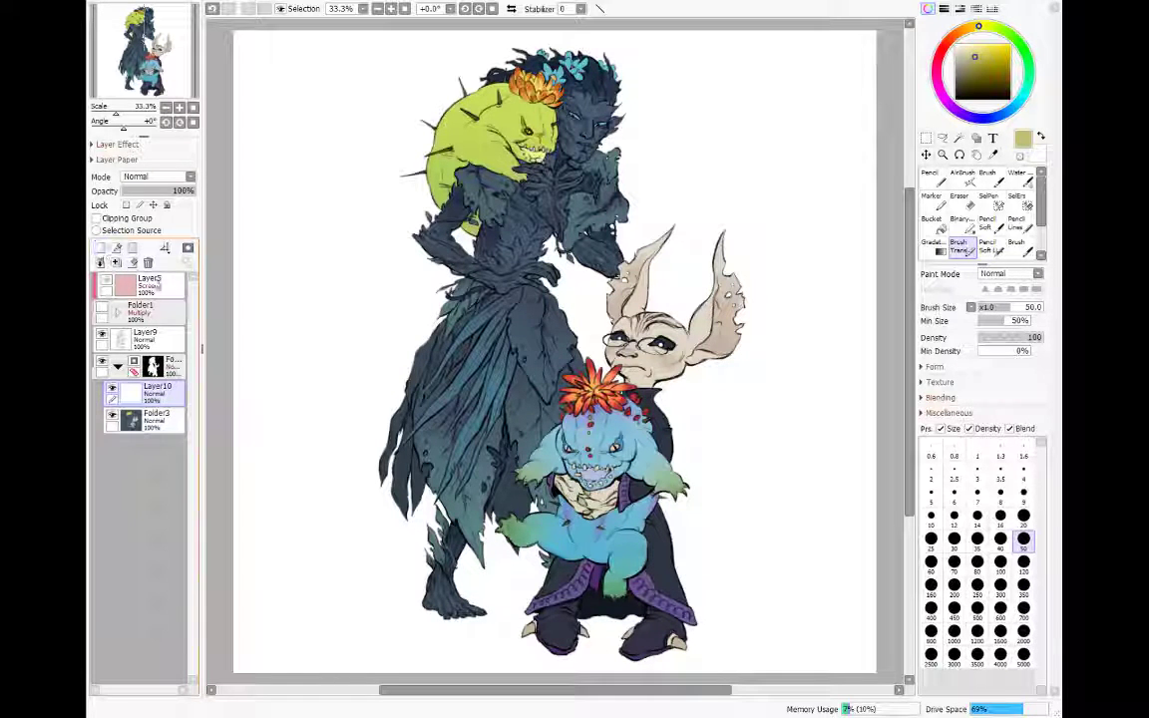
left_click(115, 249)
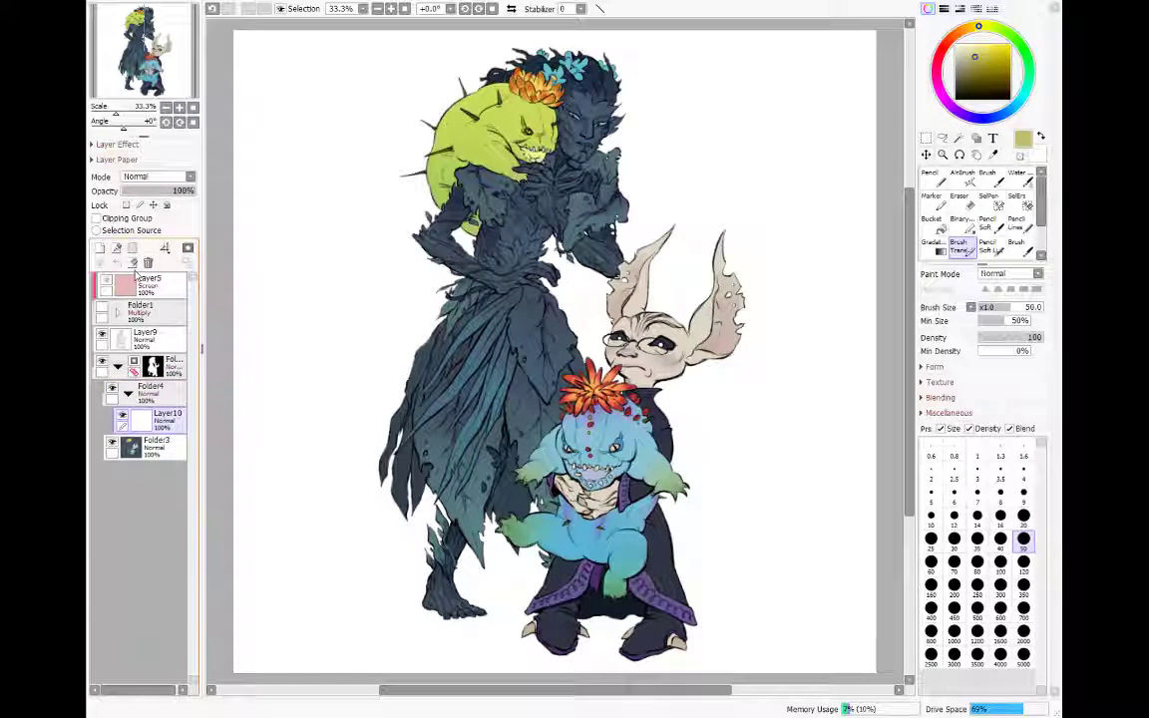
left_click(172, 400)
left_click(187, 176)
left_click(162, 220)
left_click(170, 420)
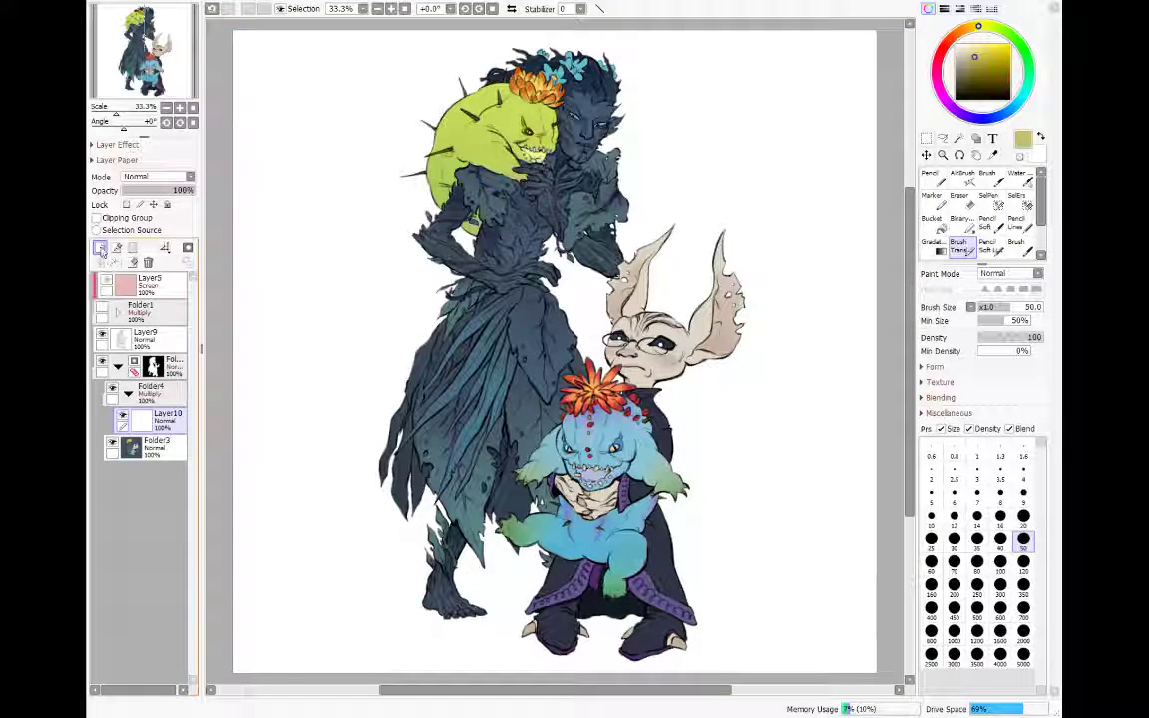
left_click(100, 247)
Step: Apply a circular dusty-pink gradient to transparency around the blue creature's head and the big-eared character's chin on the top shading layer
left_click(934, 249)
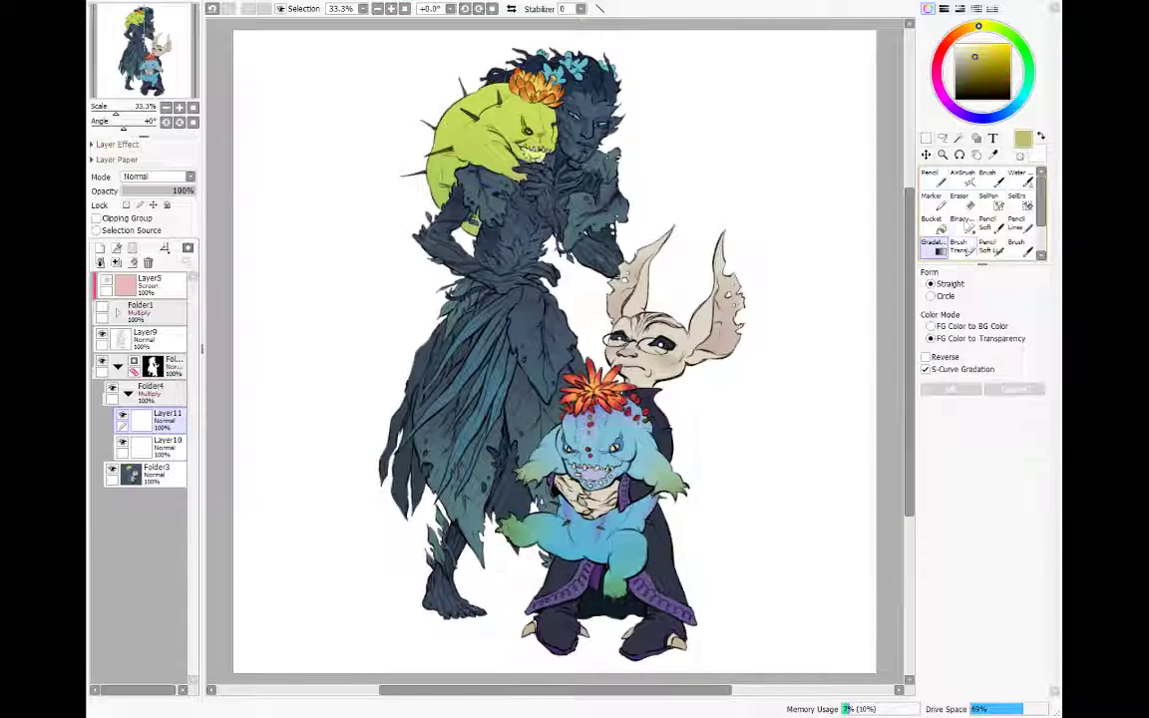
left_click(1015, 110)
left_click_drag(984, 63, 972, 62)
left_click(944, 99)
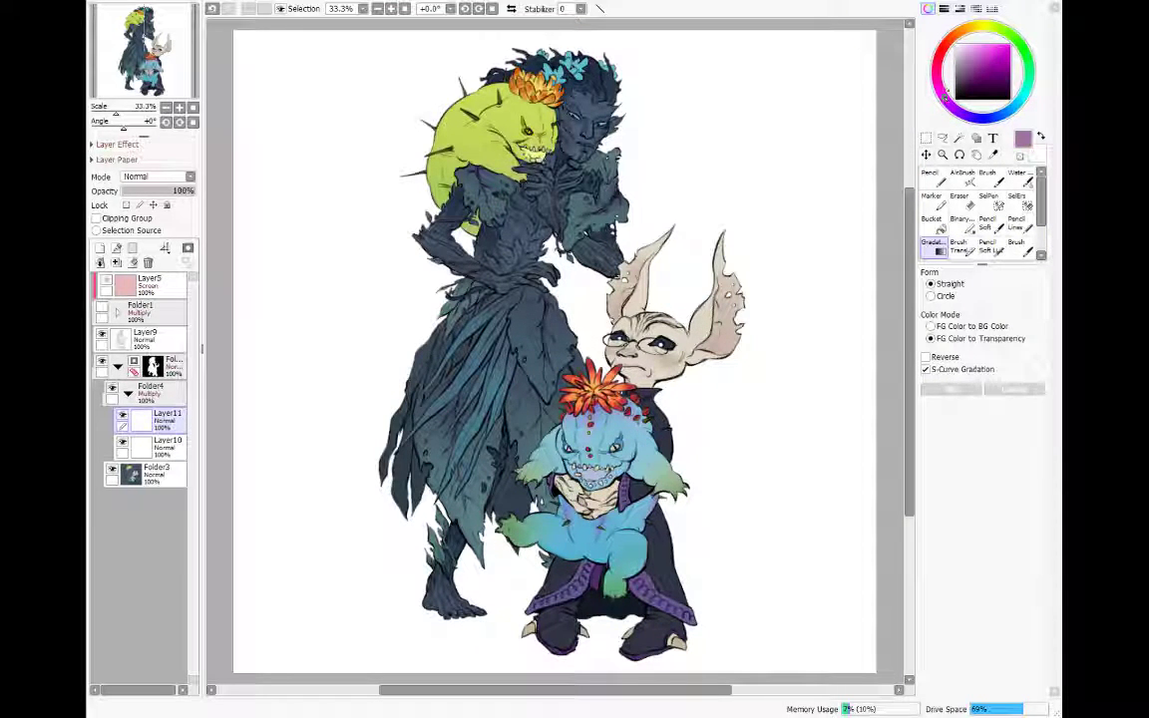
left_click(937, 78)
left_click(973, 58)
left_click(964, 58)
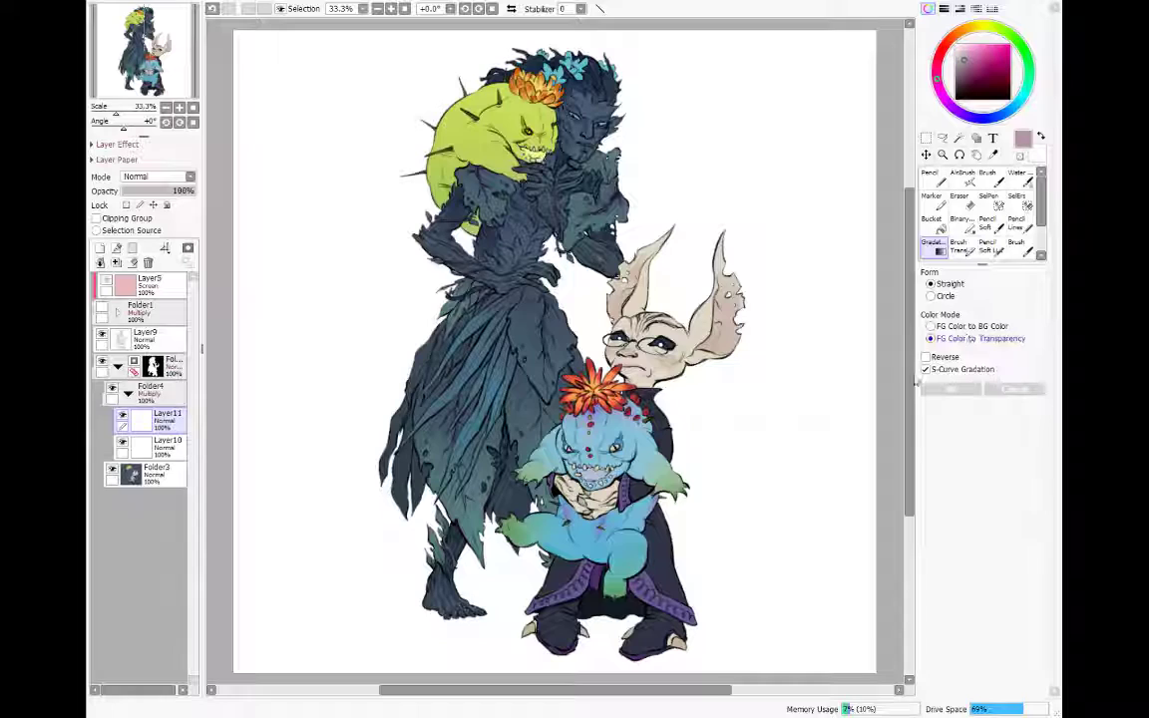
left_click_drag(653, 387, 543, 437)
left_click(1001, 391)
left_click(931, 296)
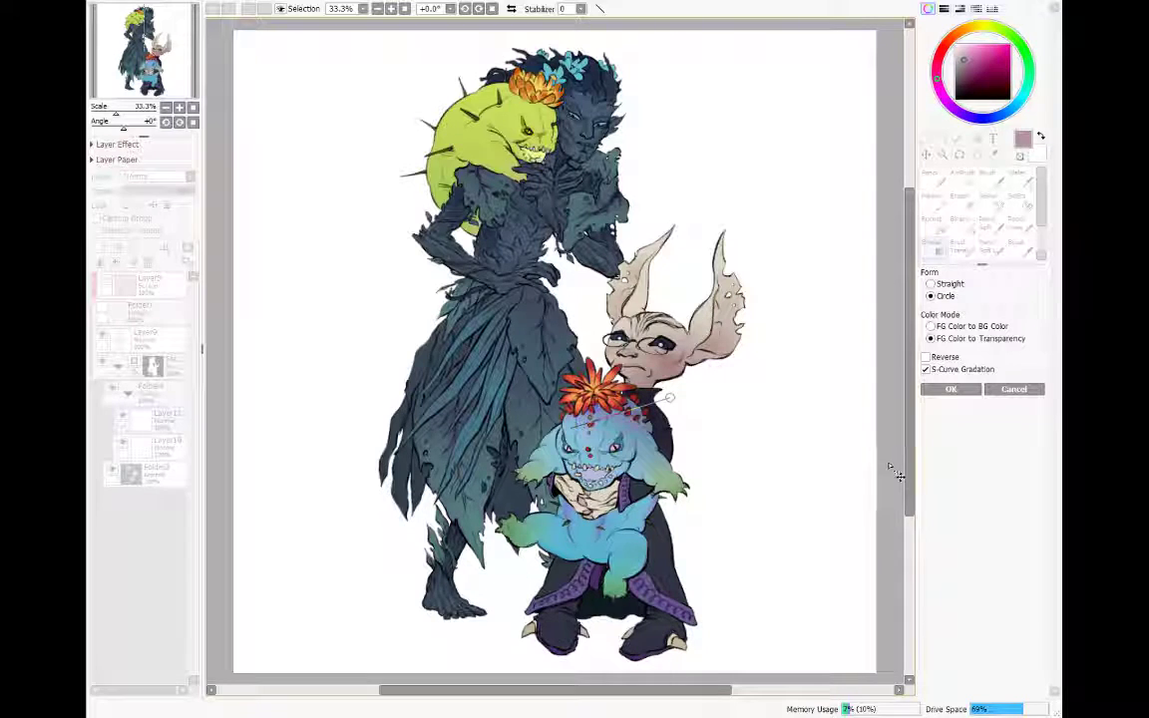
left_click(936, 394)
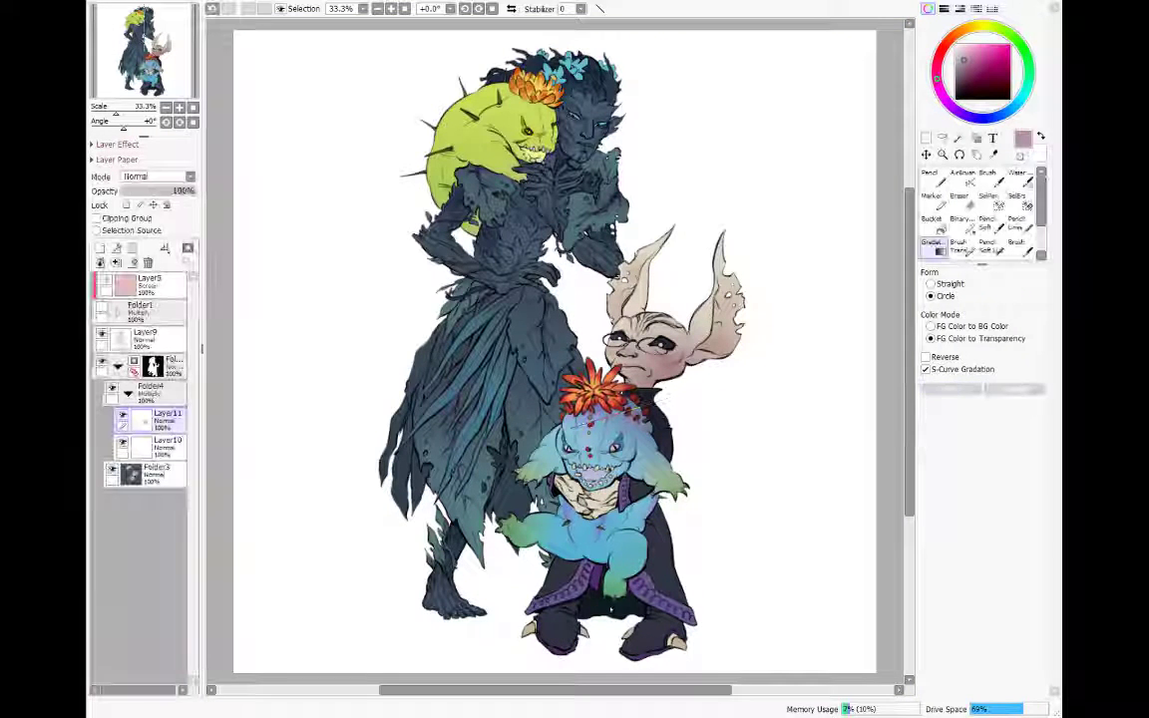
Step: Add circular dusty-pink gradients over the blue creature's lower body and around the big-eared character's clasped hands
left_click_drag(598, 579, 634, 687)
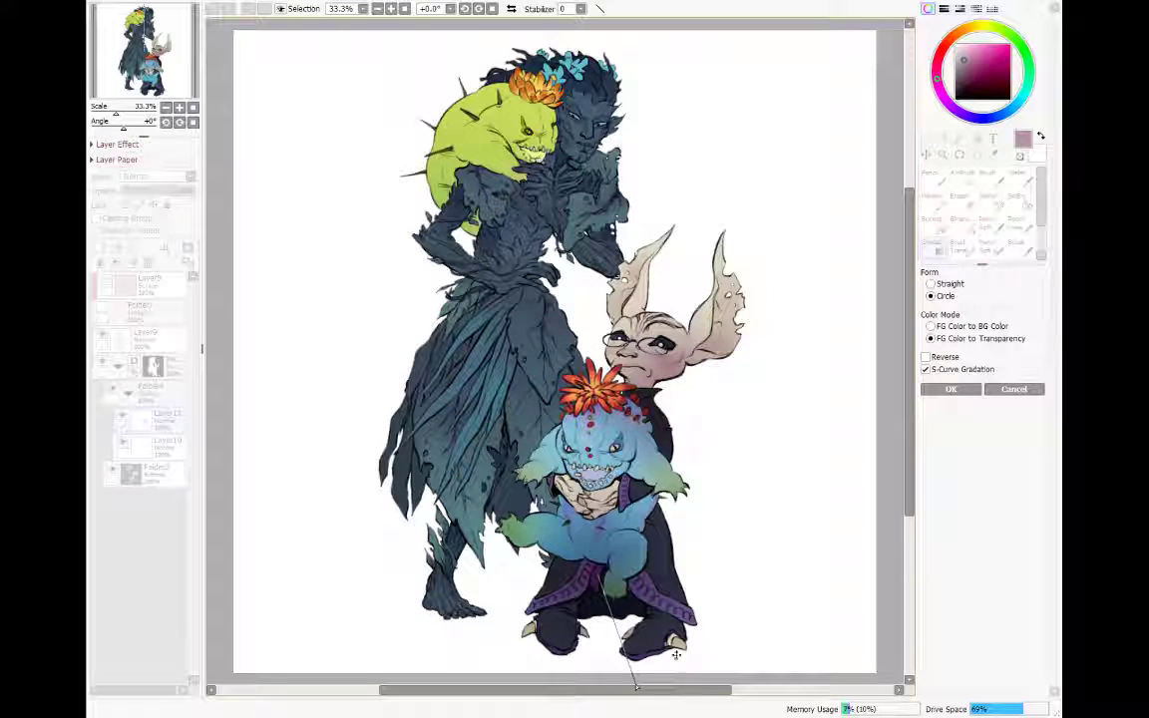
left_click(950, 389)
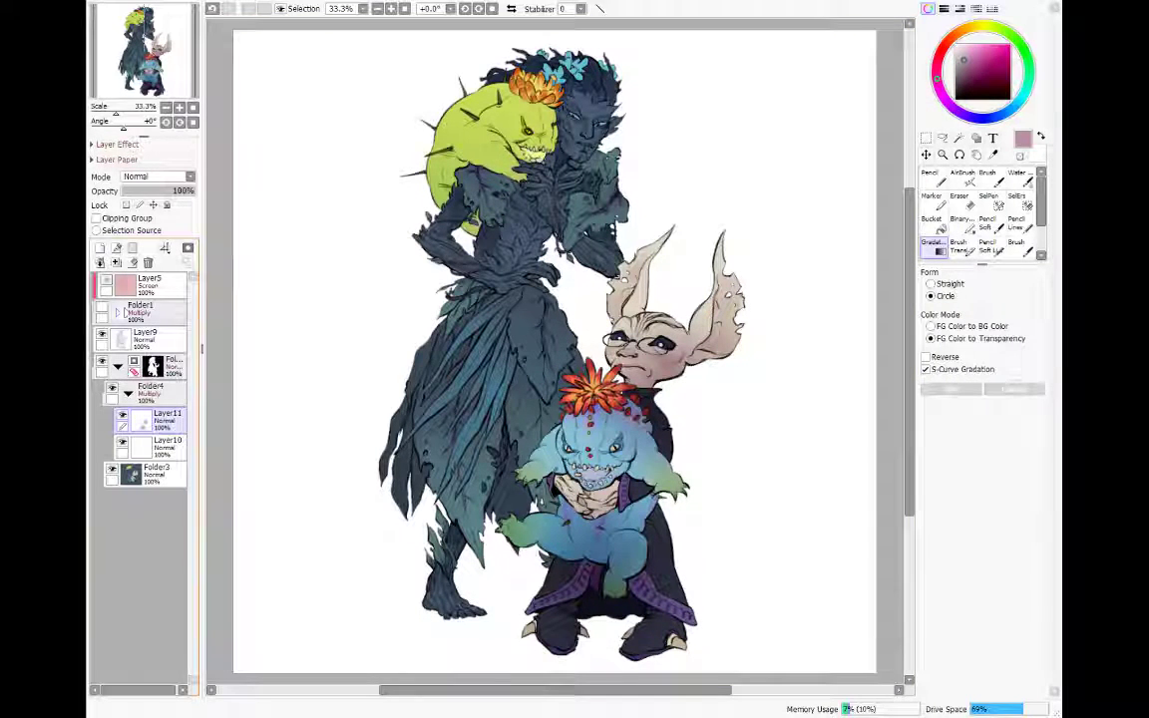
mouse_move(615, 484)
left_mouse_down()
mouse_move(666, 547)
mouse_move(613, 508)
left_mouse_up()
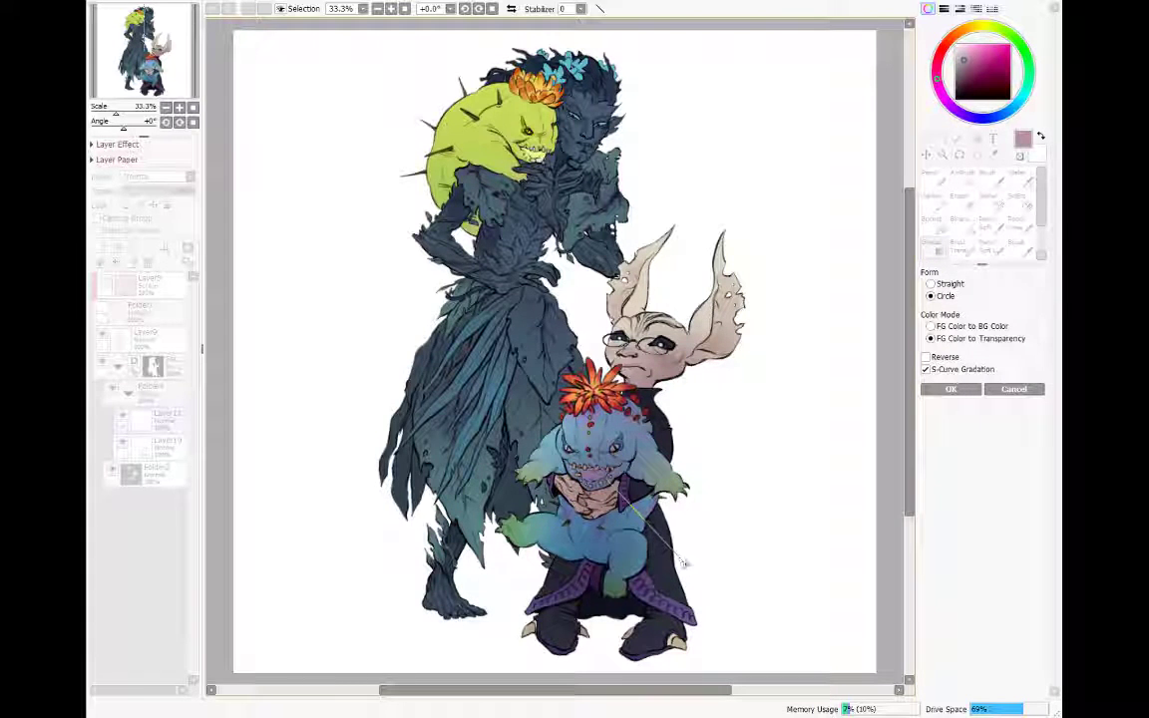
left_click(948, 389)
Step: Clear the gradient from the tall figure and both shorter characters' heads using a freeform selection, and transfer the remaining shading to the layer below
left_click(942, 139)
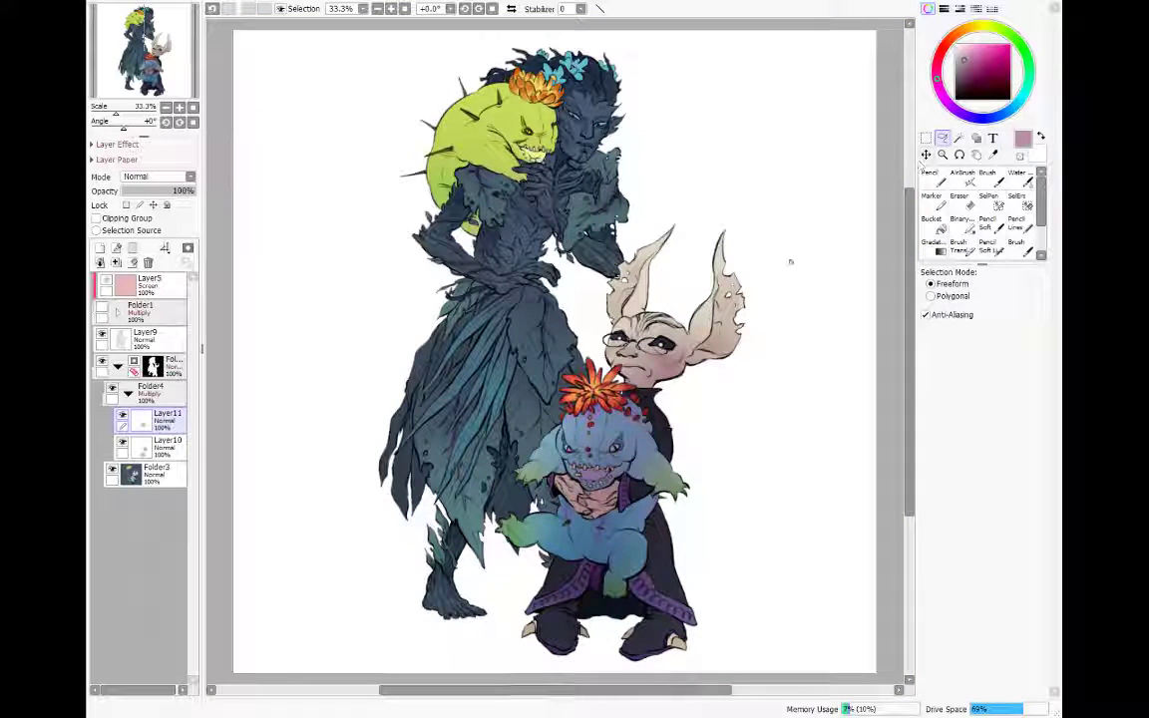
mouse_move(684, 157)
left_mouse_down()
mouse_move(759, 492)
mouse_move(673, 513)
mouse_move(566, 430)
mouse_move(531, 442)
left_mouse_up()
mouse_move(575, 479)
left_mouse_down()
mouse_move(550, 479)
mouse_move(550, 511)
mouse_move(500, 524)
mouse_move(519, 550)
mouse_move(324, 554)
mouse_move(498, 25)
mouse_move(696, 98)
left_mouse_up()
left_click(132, 263)
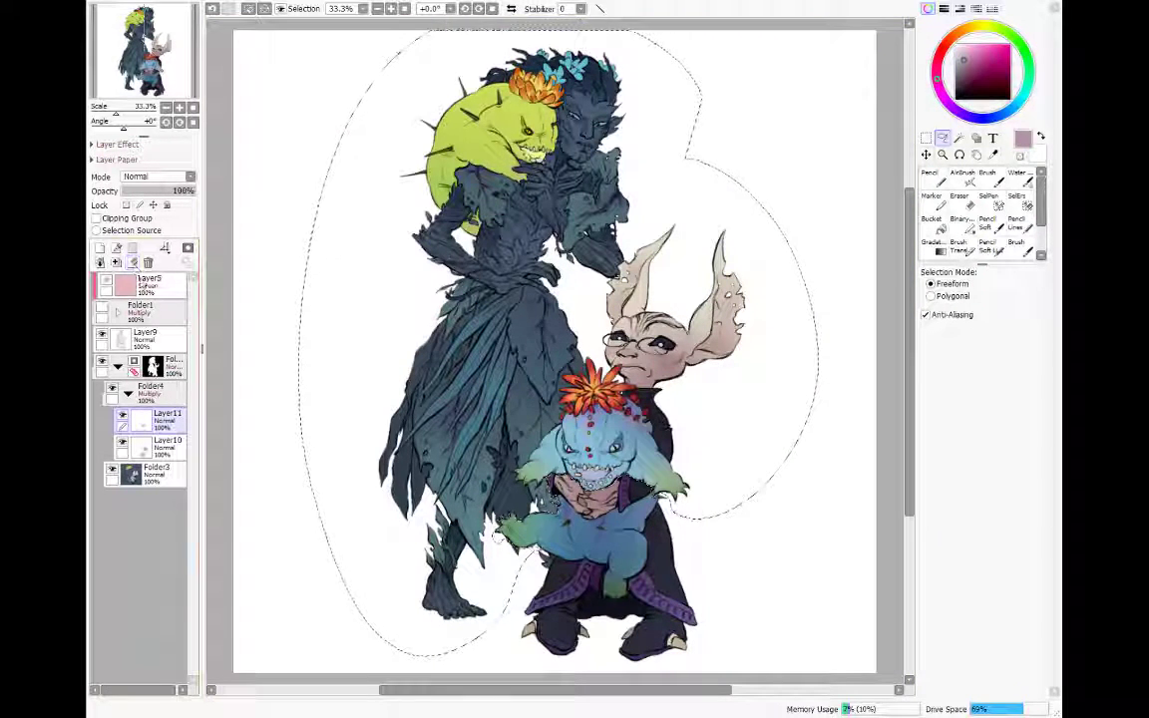
key("ctrl+d")
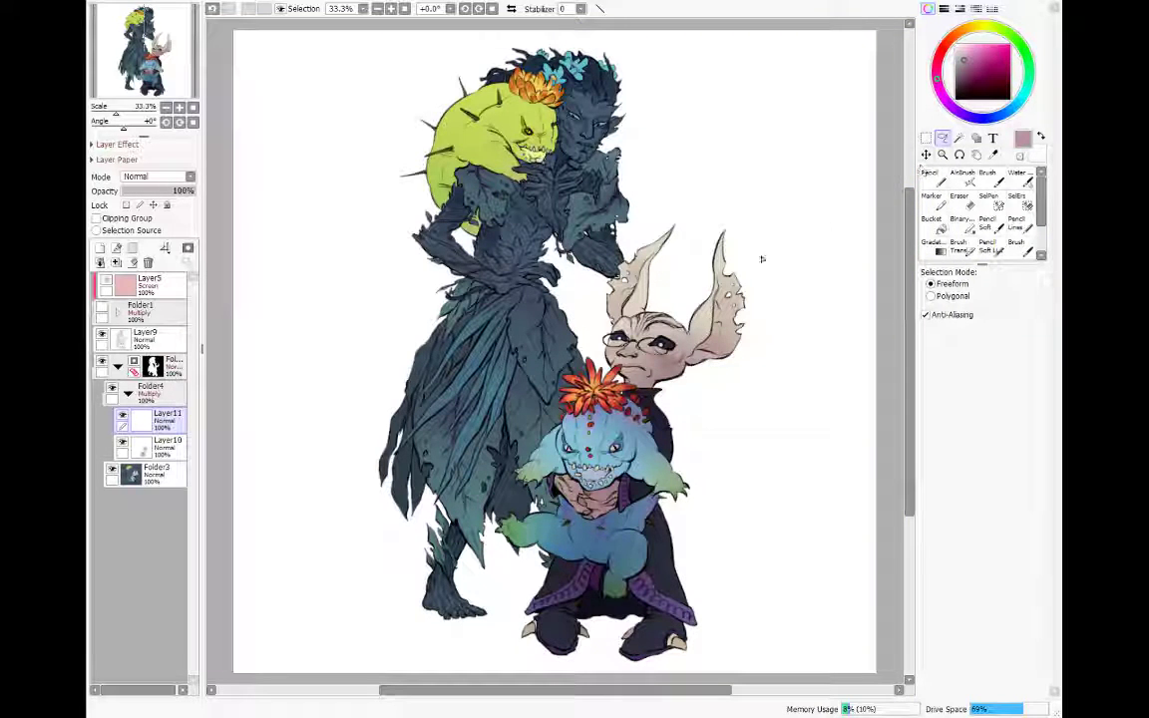
Step: Apply a circular dusty-pink gradient to transparency centred on the blue creature's belly
left_click(933, 246)
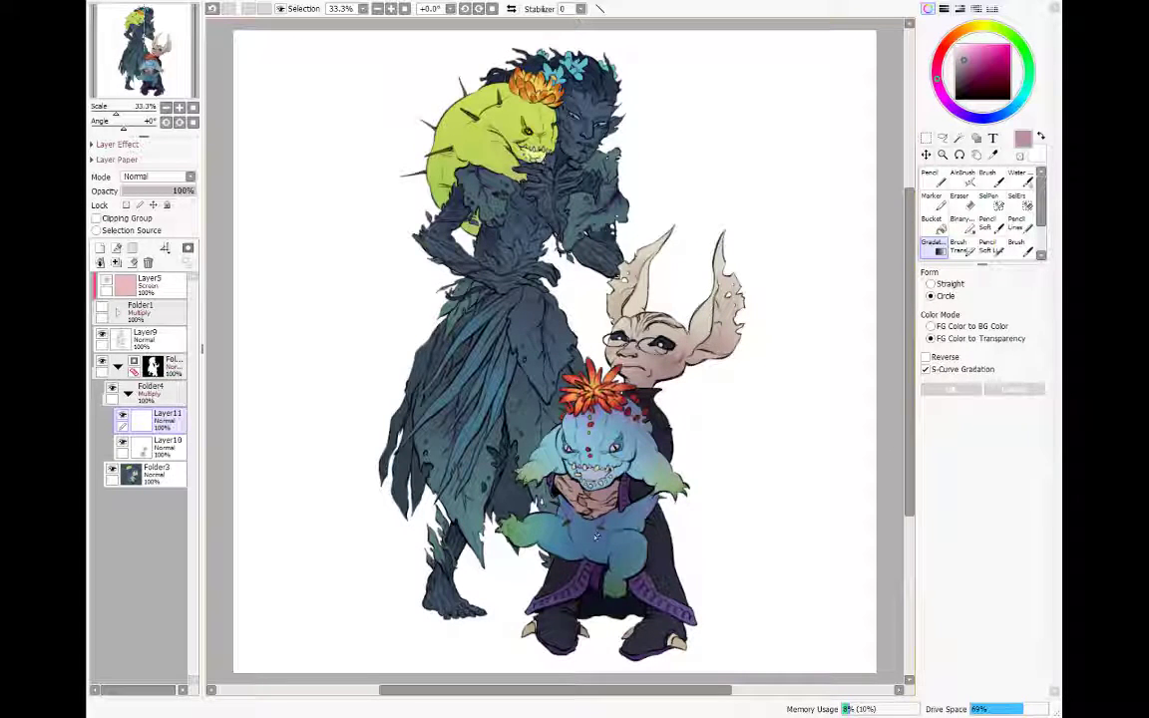
left_click_drag(592, 528, 611, 406)
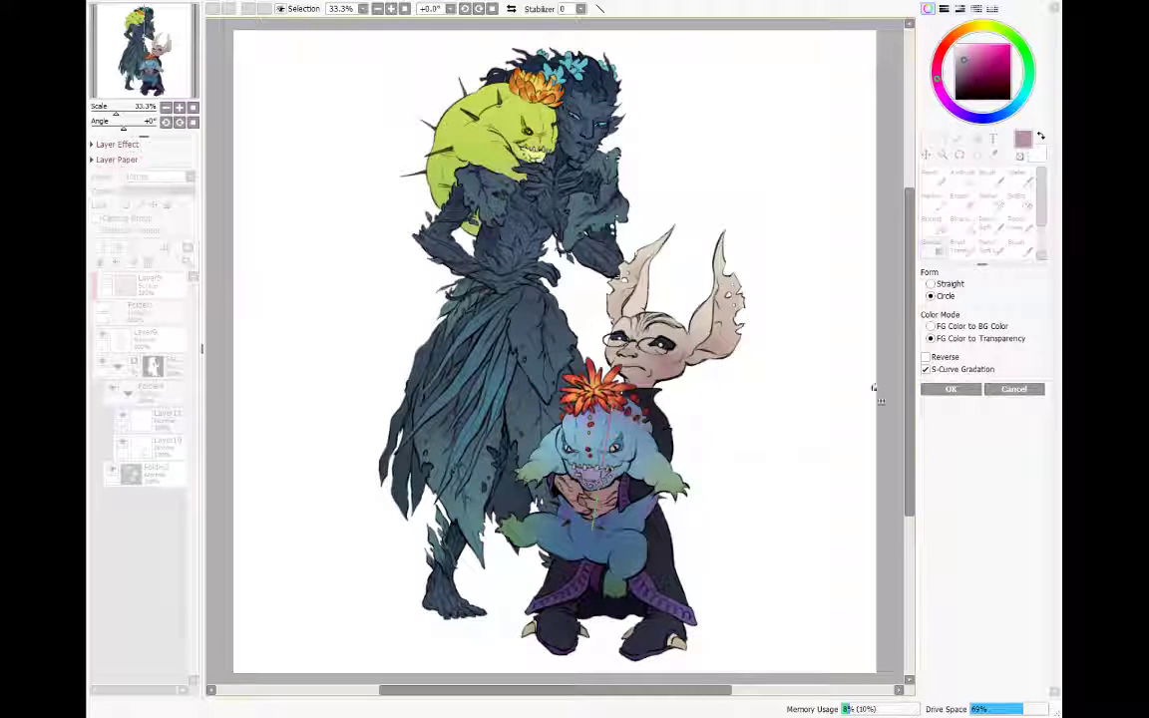
left_click(950, 389)
Step: Clear the gradient spill from the big-eared character's side and the tall figure, and transfer the remaining shading to the layer below
left_click(942, 141)
mouse_move(758, 192)
left_mouse_down()
mouse_move(788, 294)
mouse_move(684, 518)
mouse_move(670, 518)
left_mouse_up()
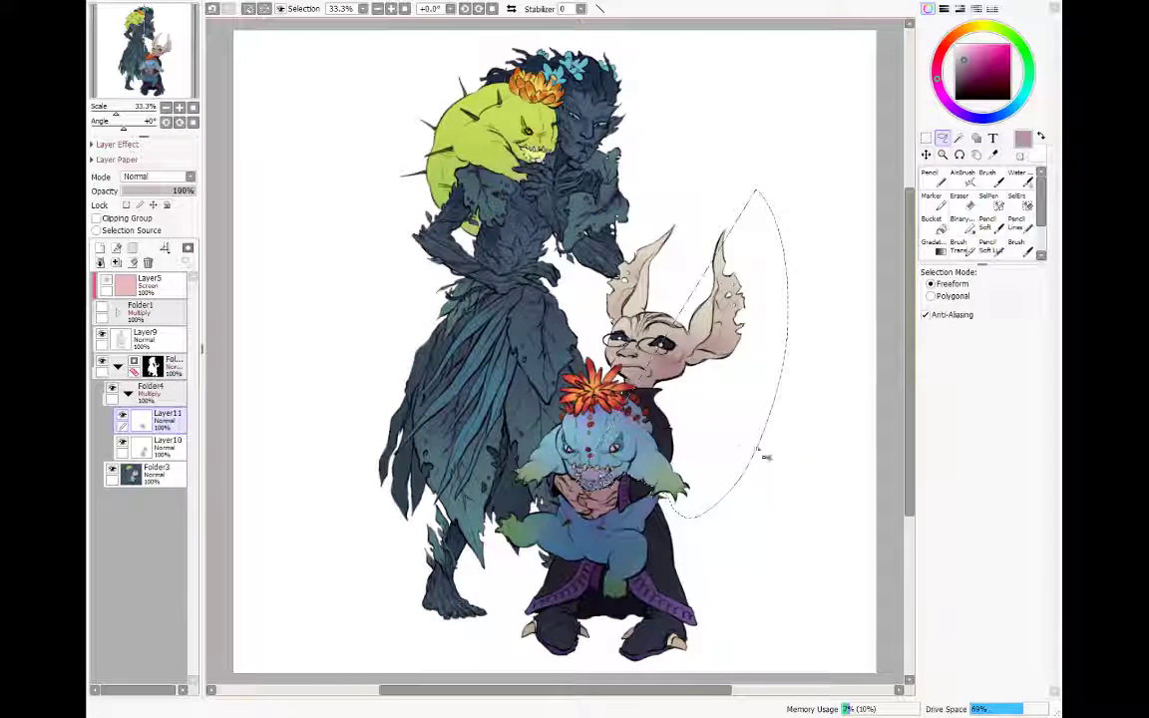
key("ctrl+d")
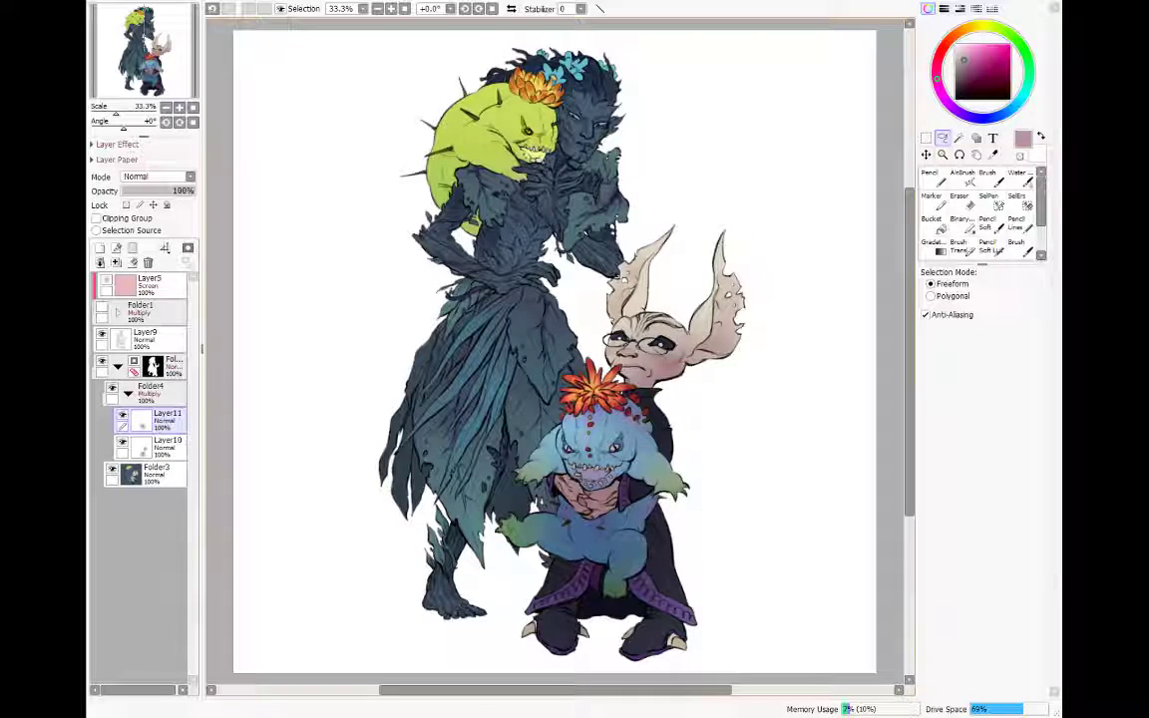
mouse_move(736, 152)
left_mouse_down()
mouse_move(611, 277)
mouse_move(581, 377)
left_mouse_up()
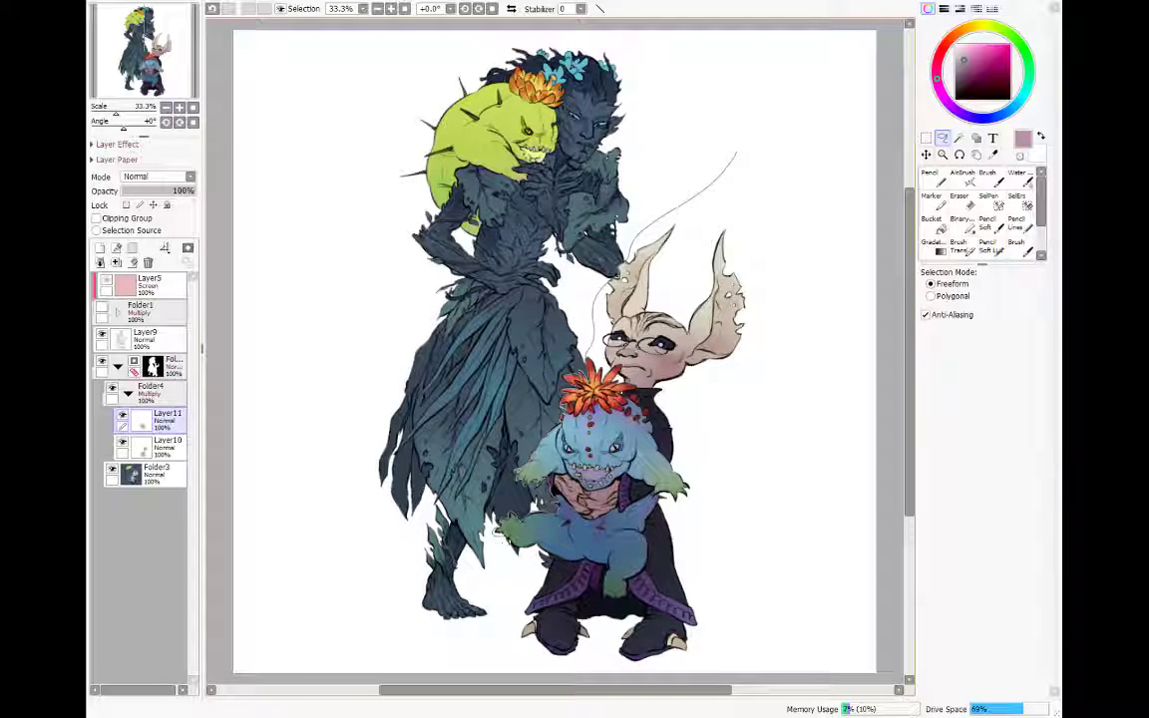
mouse_move(534, 551)
left_mouse_down()
mouse_move(530, 599)
mouse_move(503, 626)
mouse_move(338, 568)
mouse_move(478, 32)
mouse_move(735, 151)
left_mouse_up()
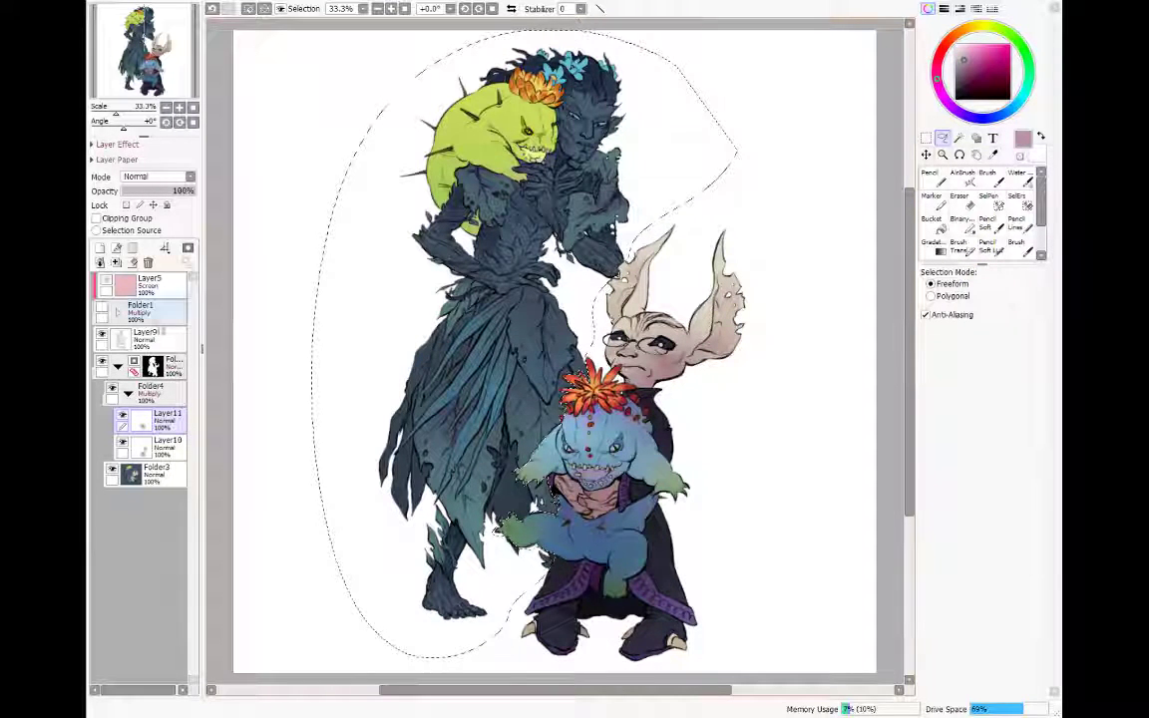
key("ctrl+d")
left_click(100, 262)
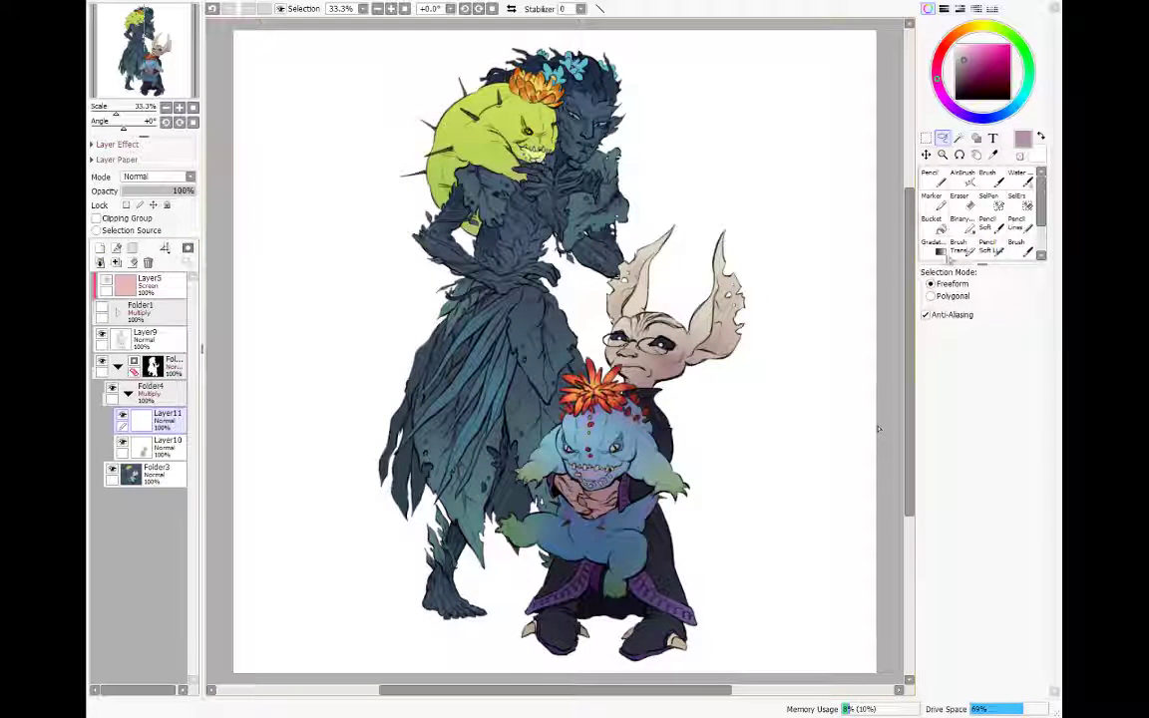
Step: Apply small circular dusty-pink gradients at the outer edges of the big-eared character's two ears
key("g")
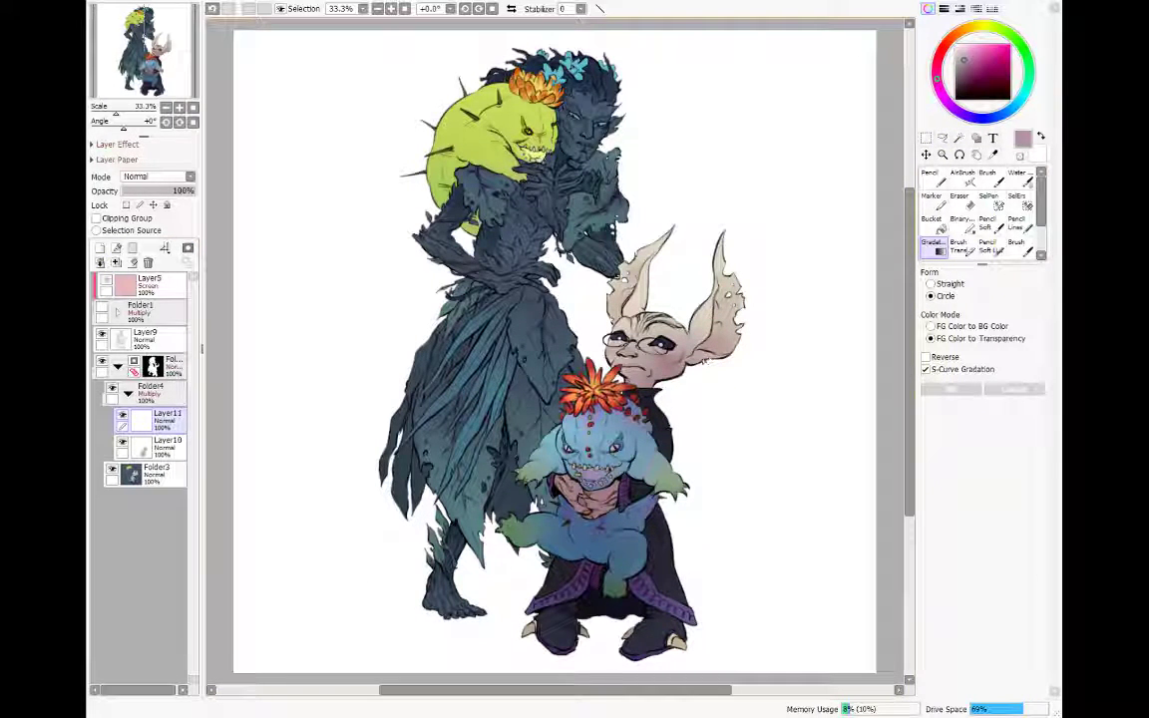
left_click_drag(727, 413, 738, 386)
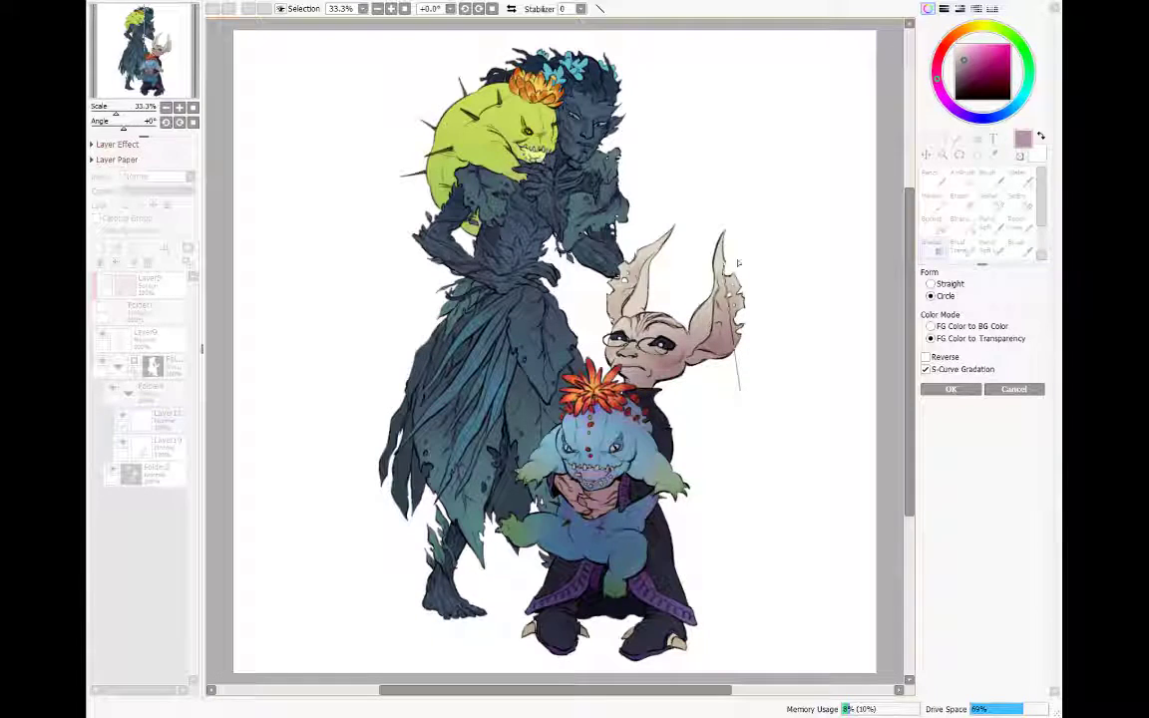
left_click(945, 391)
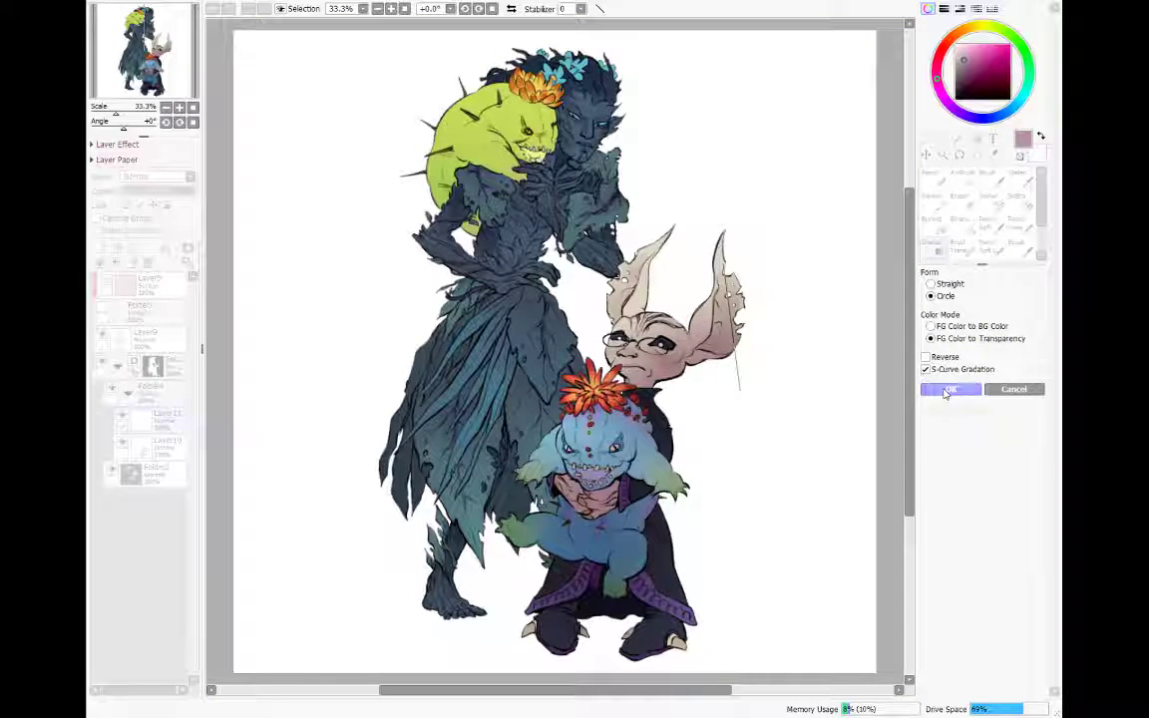
left_click_drag(577, 311, 660, 273)
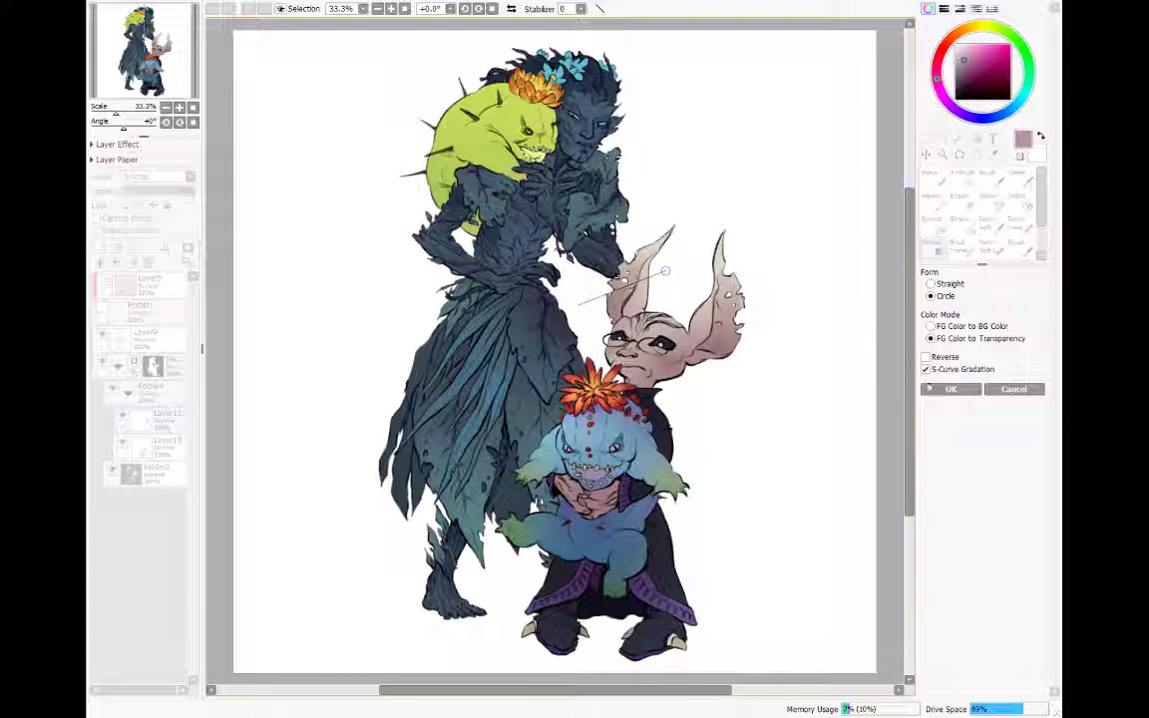
left_click(949, 389)
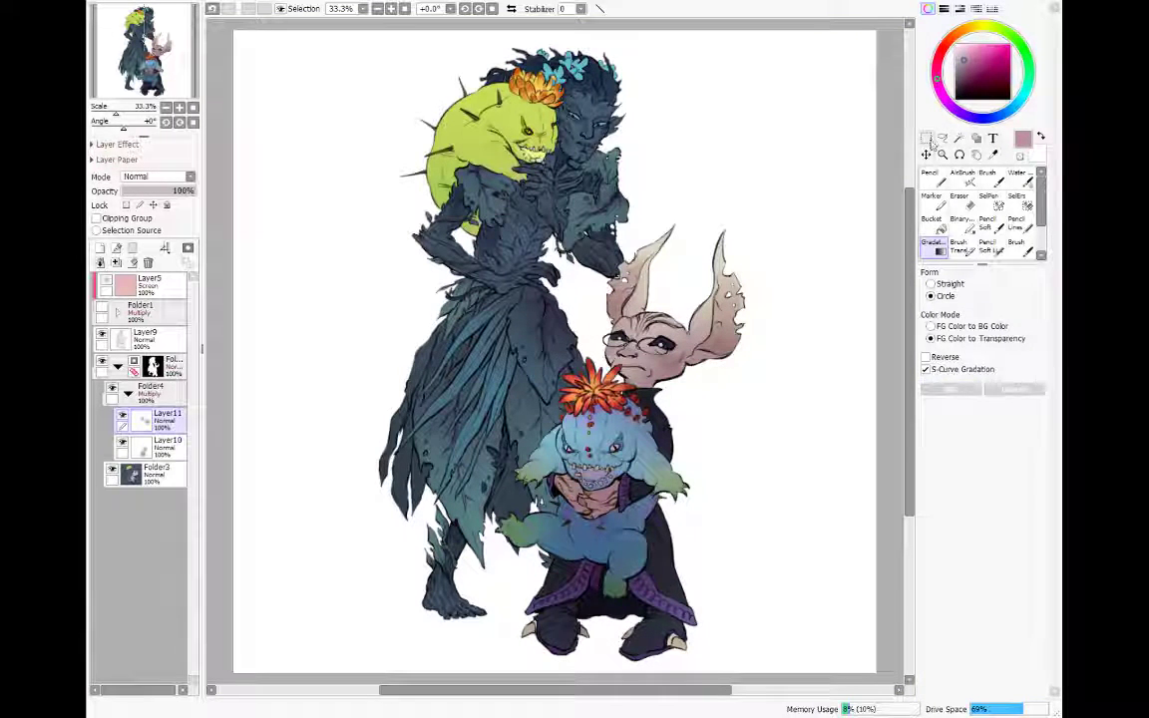
Step: Isolate the ear nearer the tall figure with a freeform selection, trim the gradient around it and transfer the shading to the layer below
left_click(940, 137)
left_click_drag(679, 203, 684, 252)
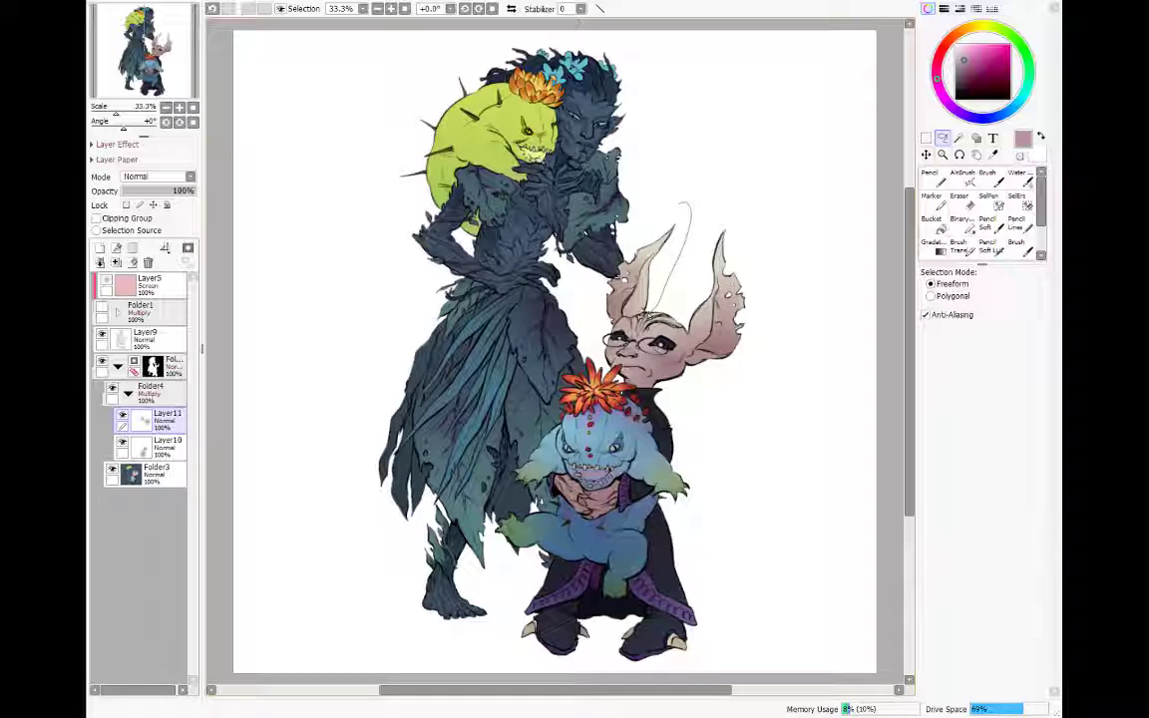
mouse_move(603, 289)
left_mouse_down()
mouse_move(639, 229)
mouse_move(688, 215)
mouse_move(602, 299)
left_mouse_up()
left_click(247, 9)
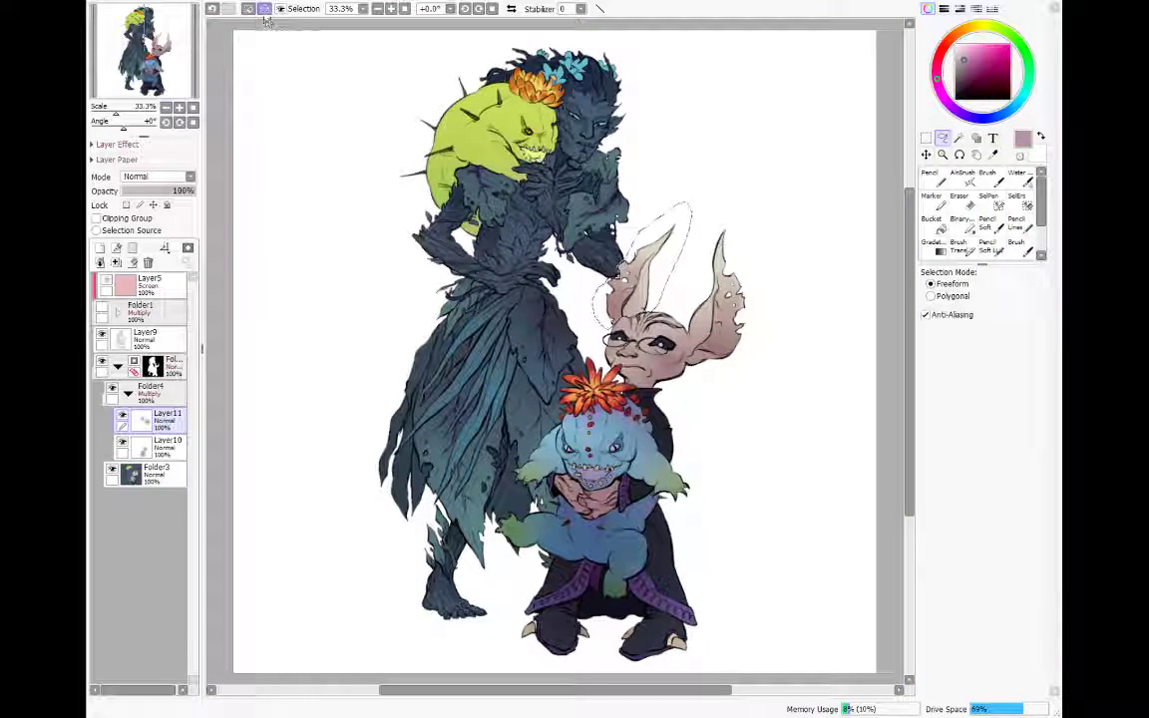
left_click(249, 11)
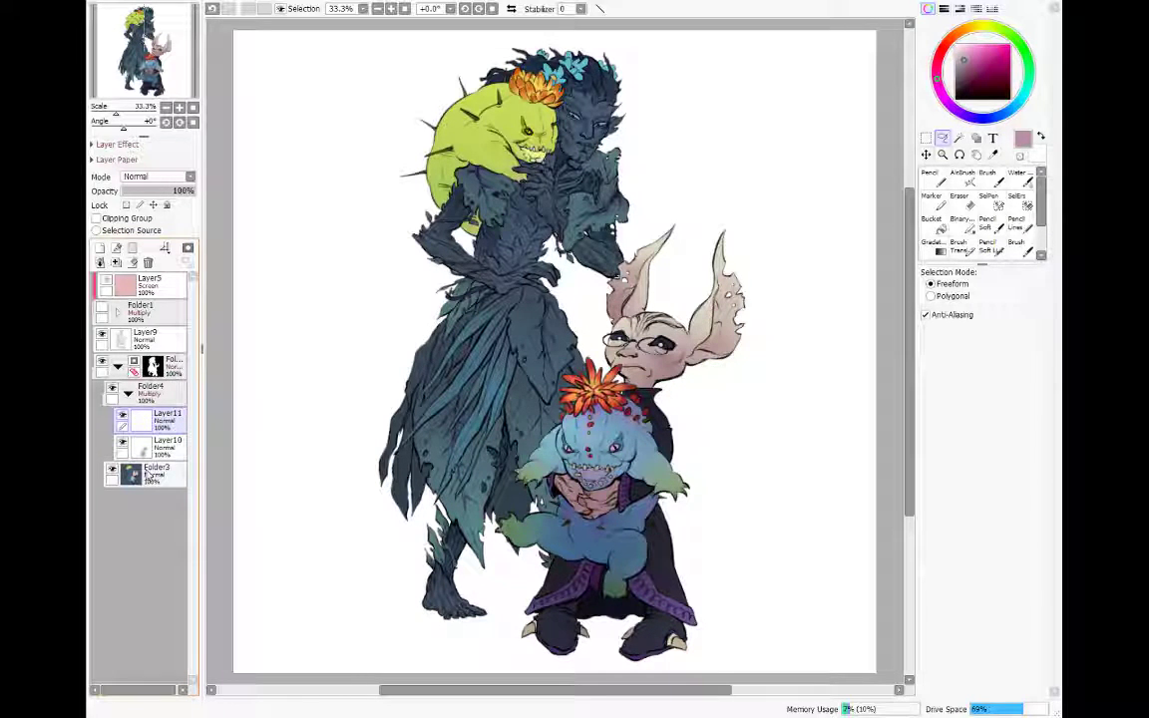
Step: Apply a large circular dusty-pink gradient to transparency centred on the tall figure's tattered skirt, reaching down past the foot
left_click(933, 248)
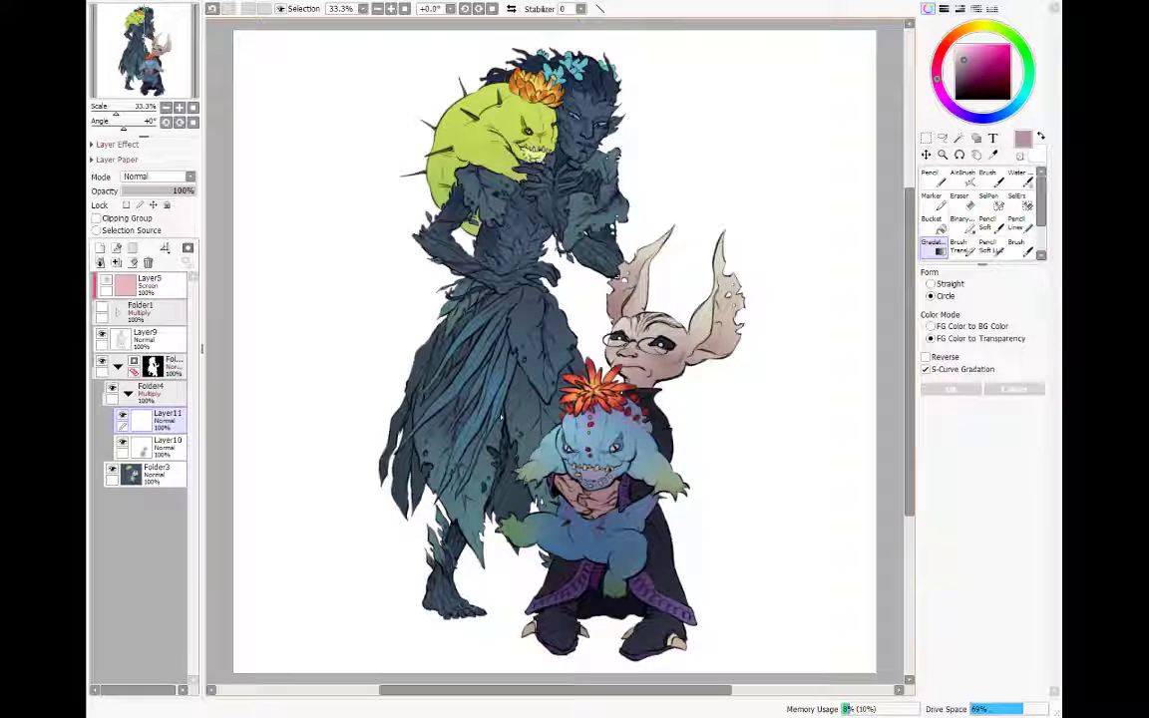
left_click_drag(503, 387, 452, 638)
left_click(1007, 389)
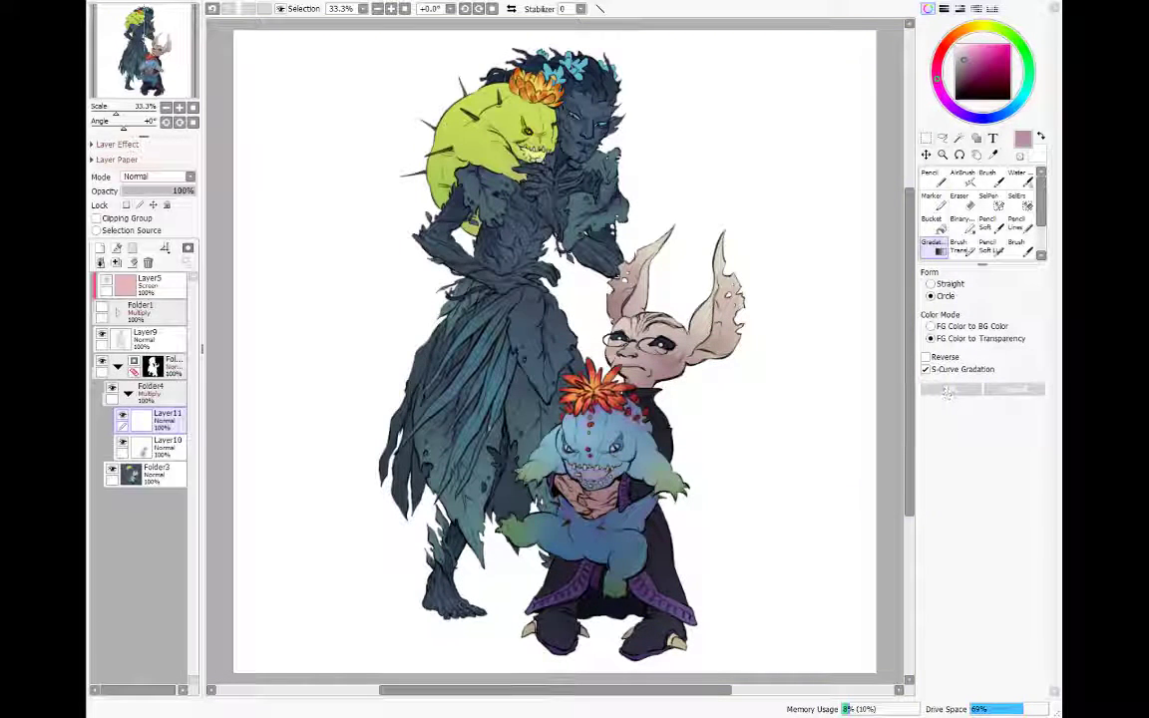
left_click_drag(488, 413, 420, 648)
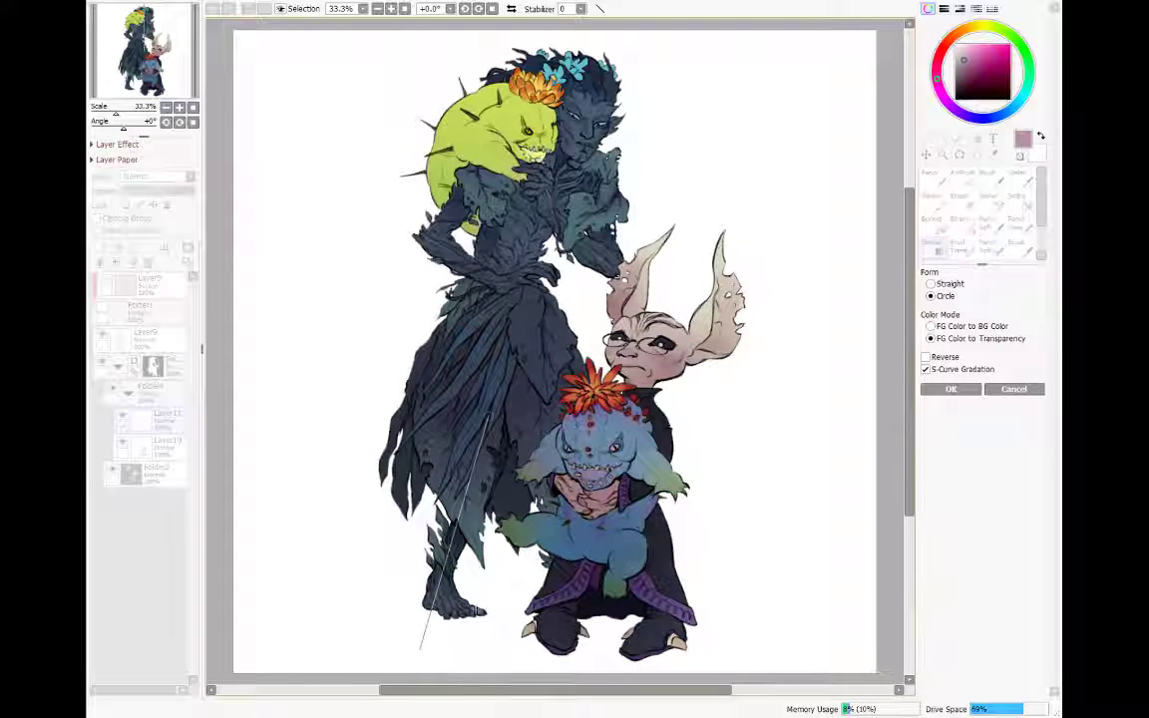
left_click(950, 390)
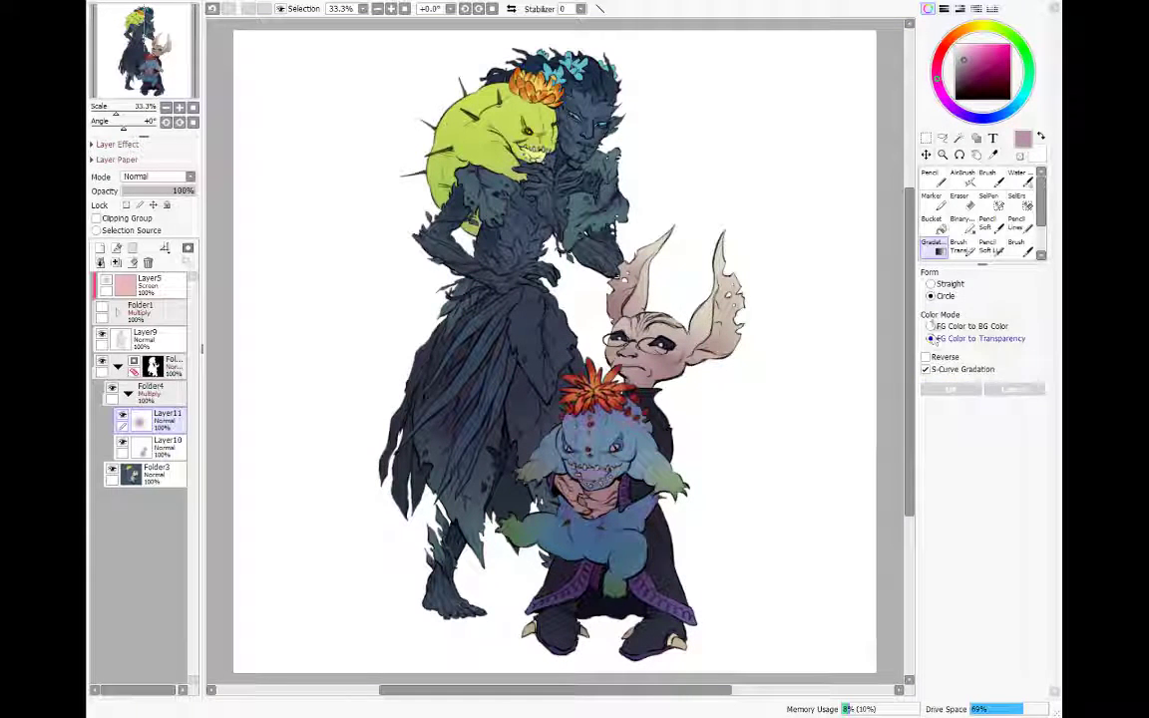
Step: Lasso the tall figure's leg and rear skirt tatters, clear the gradient everywhere outside them and transfer the shading to the layer below
left_click(942, 138)
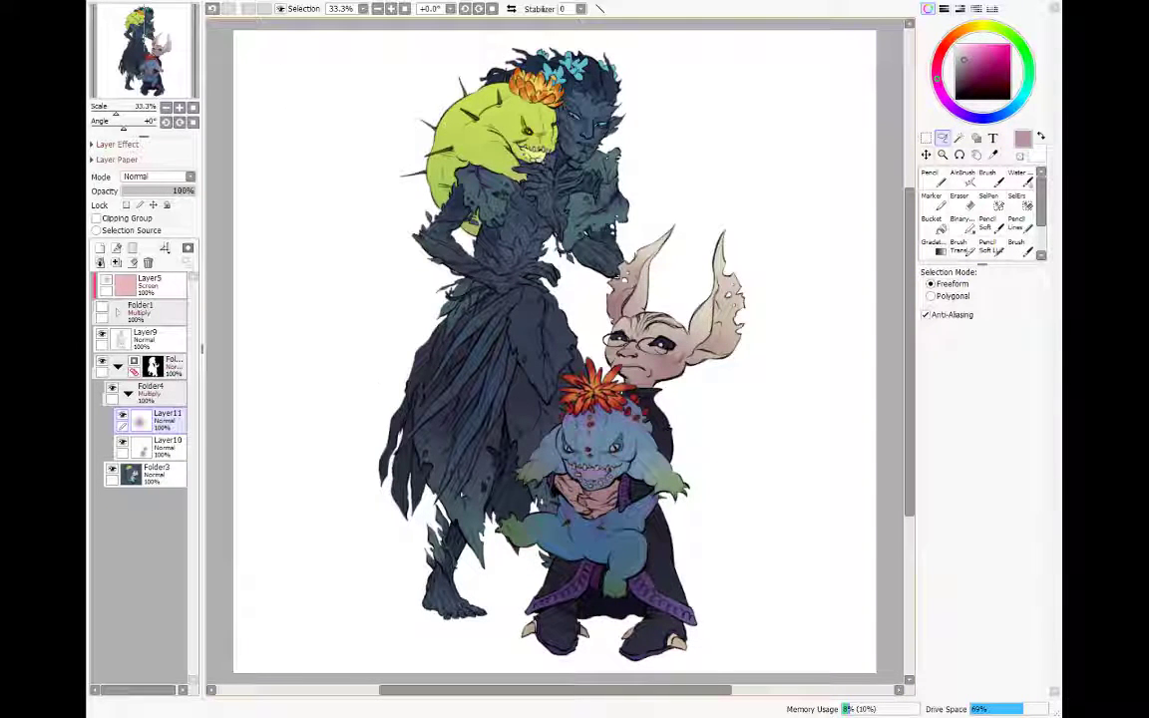
left_click_drag(512, 567, 534, 509)
key("ctrl+d")
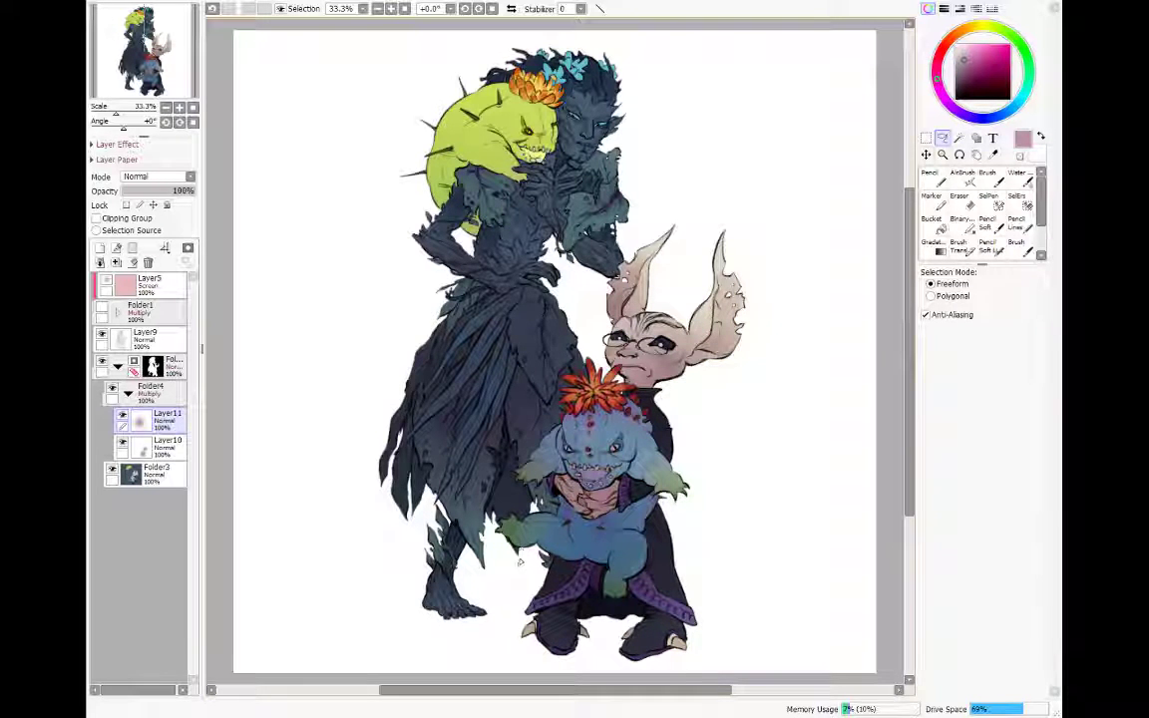
mouse_move(519, 564)
left_mouse_down()
mouse_move(498, 532)
mouse_move(538, 505)
mouse_move(510, 441)
left_mouse_up()
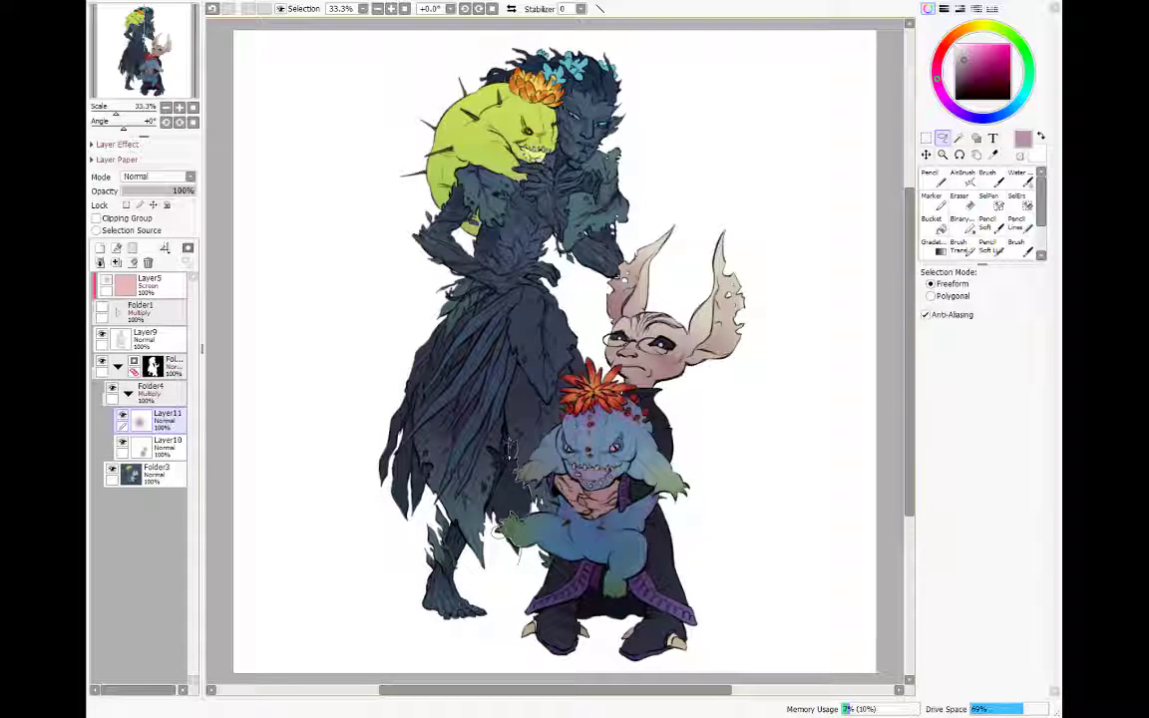
left_click_drag(489, 524, 493, 533)
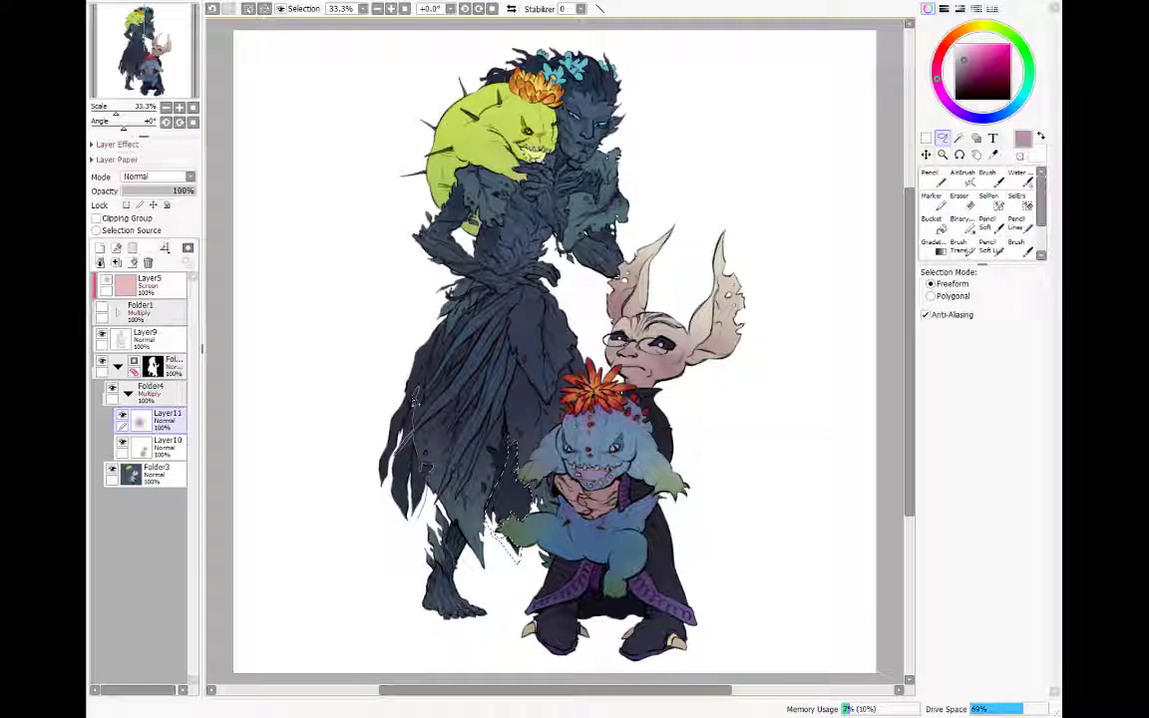
mouse_move(409, 394)
left_mouse_down()
mouse_move(355, 499)
mouse_move(395, 554)
mouse_move(419, 538)
left_mouse_up()
mouse_move(478, 582)
left_mouse_down()
mouse_move(498, 620)
mouse_move(403, 538)
mouse_move(431, 502)
mouse_move(471, 554)
left_mouse_up()
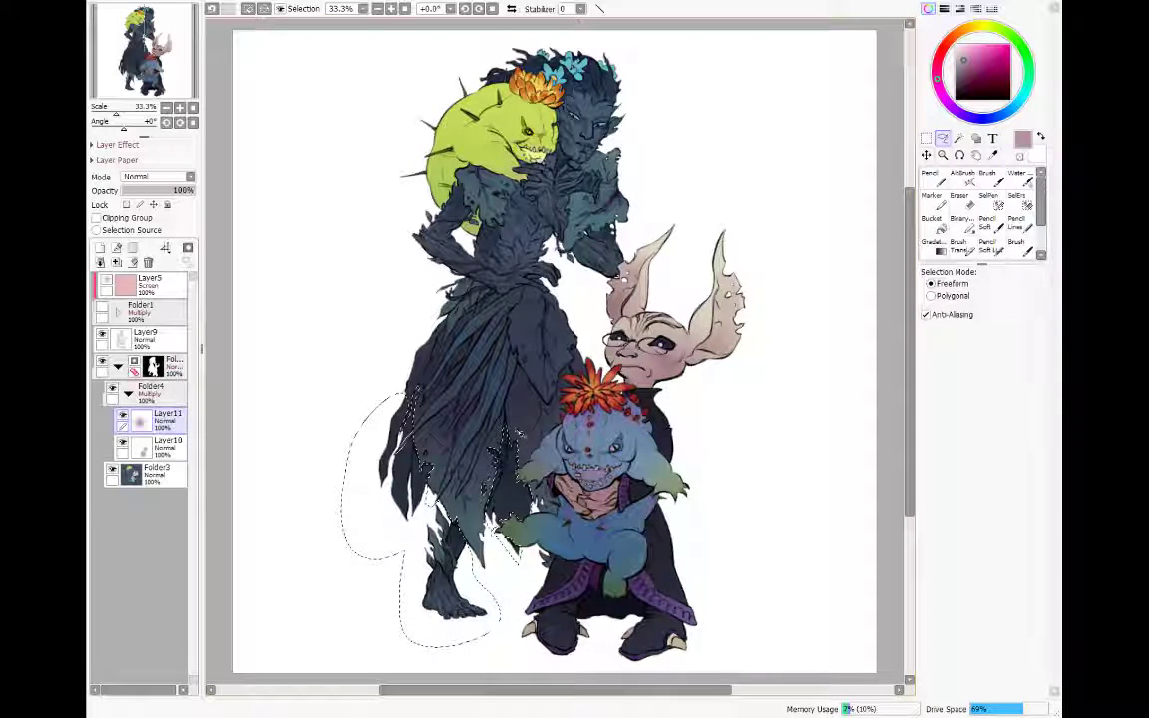
left_click(264, 8)
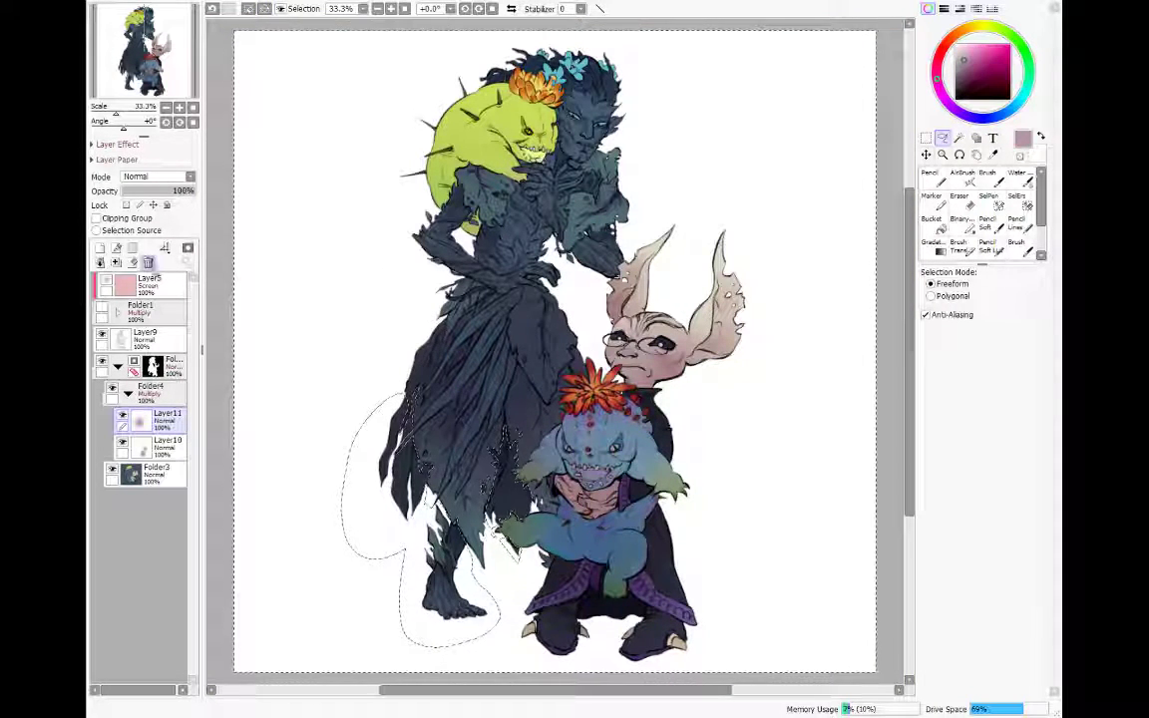
key("Delete")
key("ctrl+d")
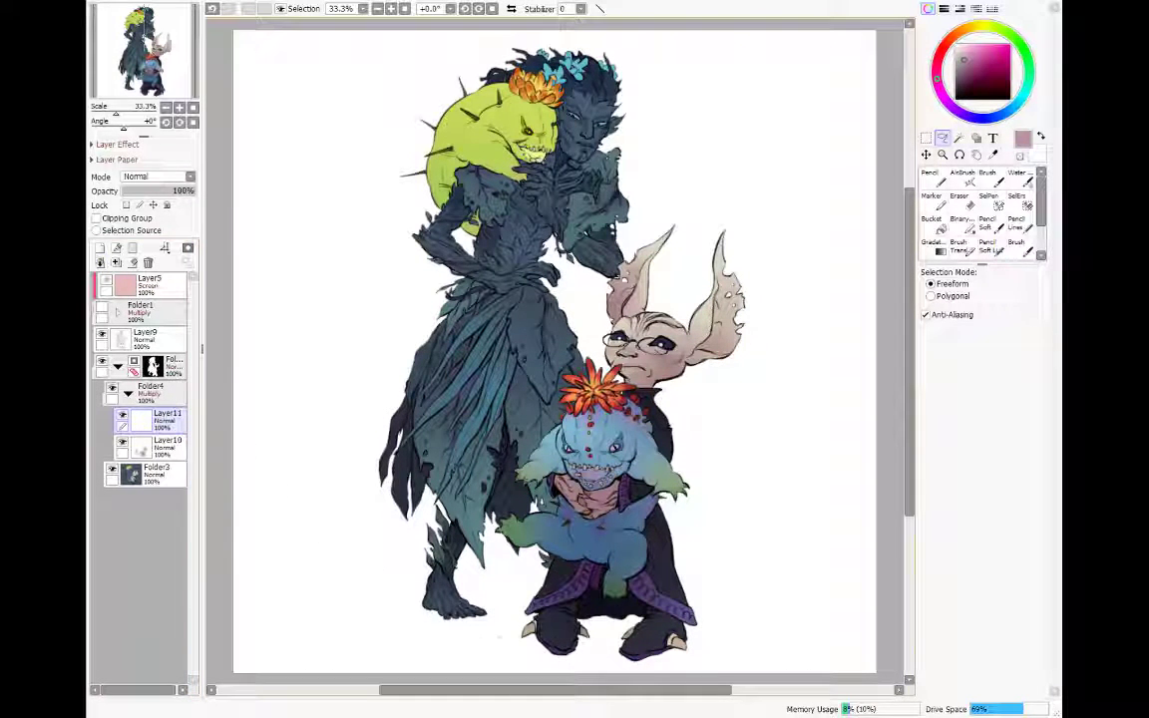
Step: Apply a large circular dusty-pink gradient to transparency centred on the tall figure's torso
left_click(934, 248)
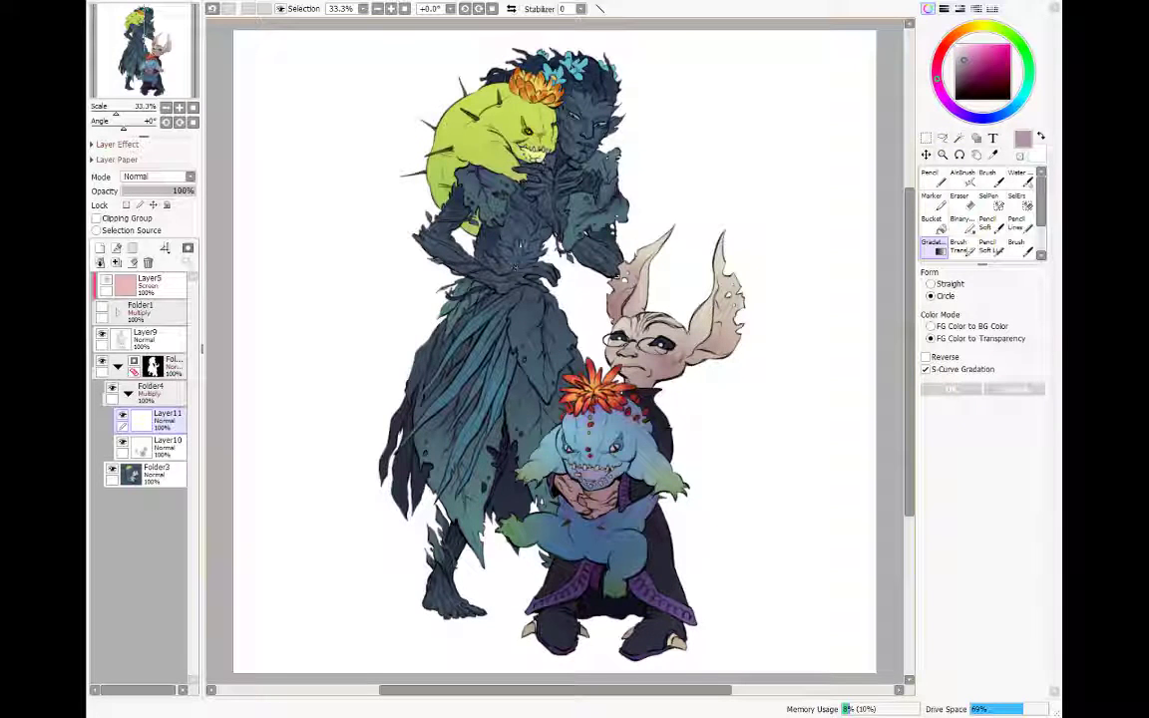
left_click_drag(518, 215, 501, 479)
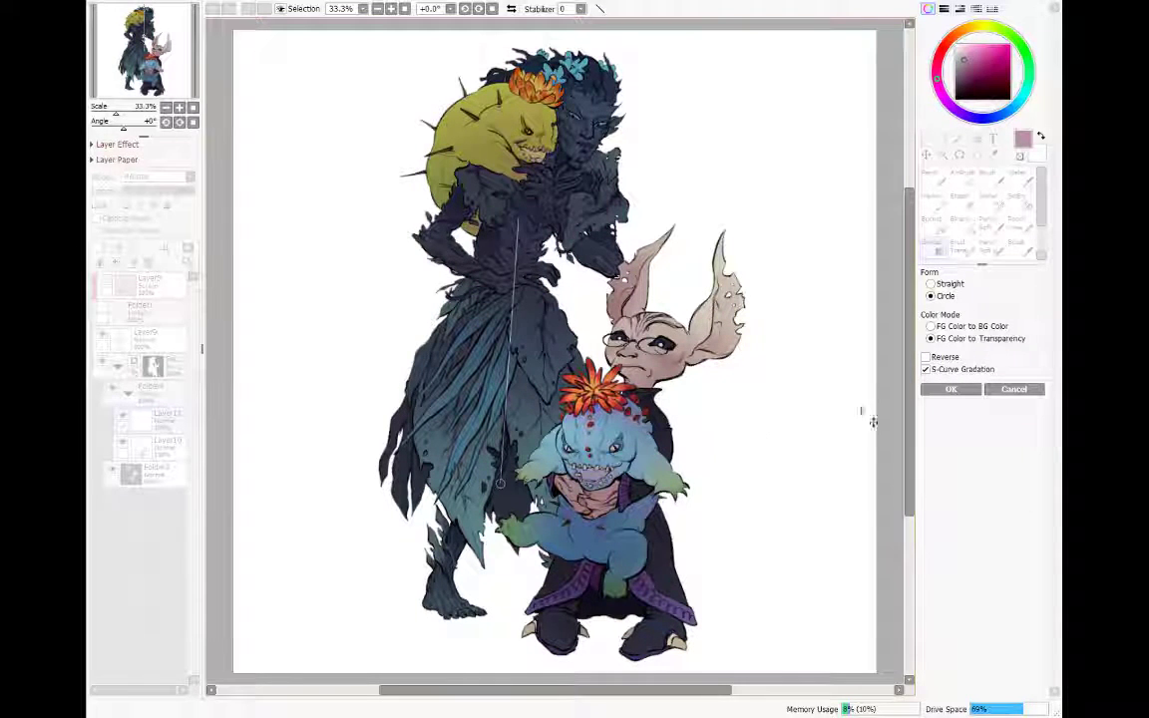
left_click(951, 389)
Step: Clear the gradient from the tall figure's upper body and the green creature using a freeform selection along the skirt's strips, and transfer the rest down
mouse_move(664, 80)
left_mouse_down()
mouse_move(679, 112)
mouse_move(687, 282)
mouse_move(666, 311)
left_mouse_up()
mouse_move(575, 348)
left_mouse_down()
mouse_move(543, 396)
mouse_move(514, 372)
mouse_move(464, 489)
mouse_move(490, 409)
left_mouse_up()
mouse_move(419, 409)
left_mouse_down()
mouse_move(398, 449)
mouse_move(435, 362)
mouse_move(399, 393)
mouse_move(449, 304)
mouse_move(363, 404)
left_mouse_up()
mouse_move(402, 448)
left_mouse_down()
mouse_move(499, 328)
mouse_move(420, 396)
mouse_move(495, 293)
left_mouse_up()
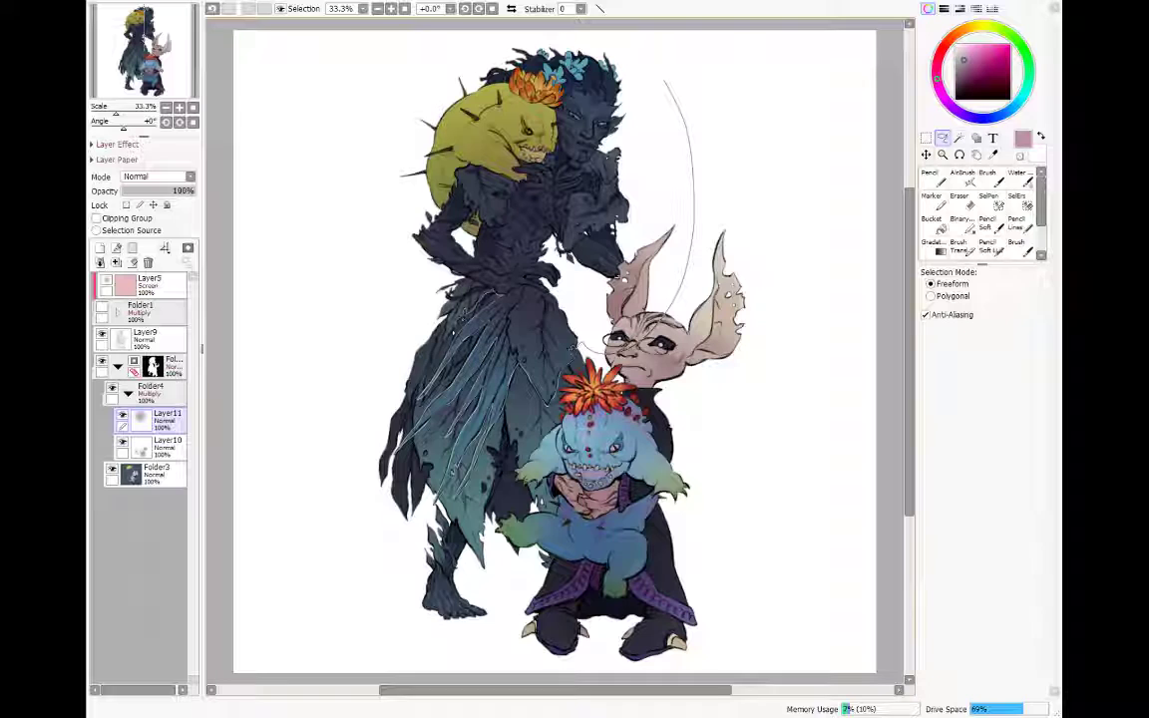
mouse_move(494, 292)
left_mouse_down()
mouse_move(446, 63)
mouse_move(620, 34)
left_mouse_up()
left_click(132, 263)
key("ctrl+d")
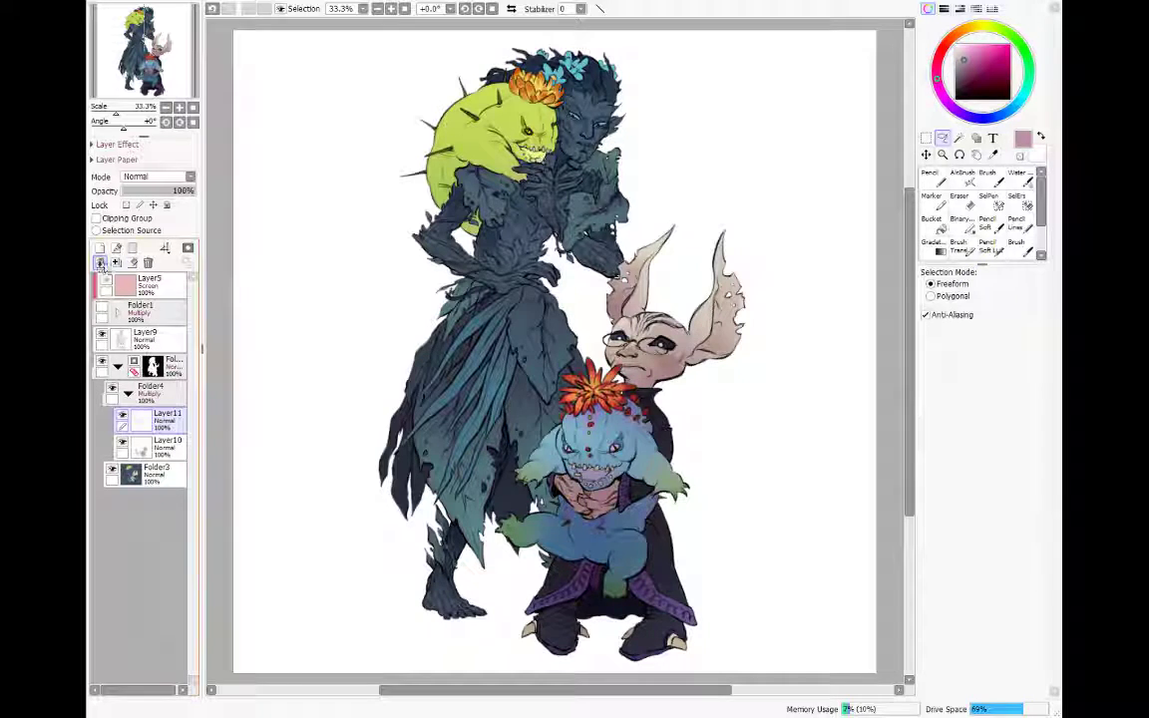
left_click(934, 248)
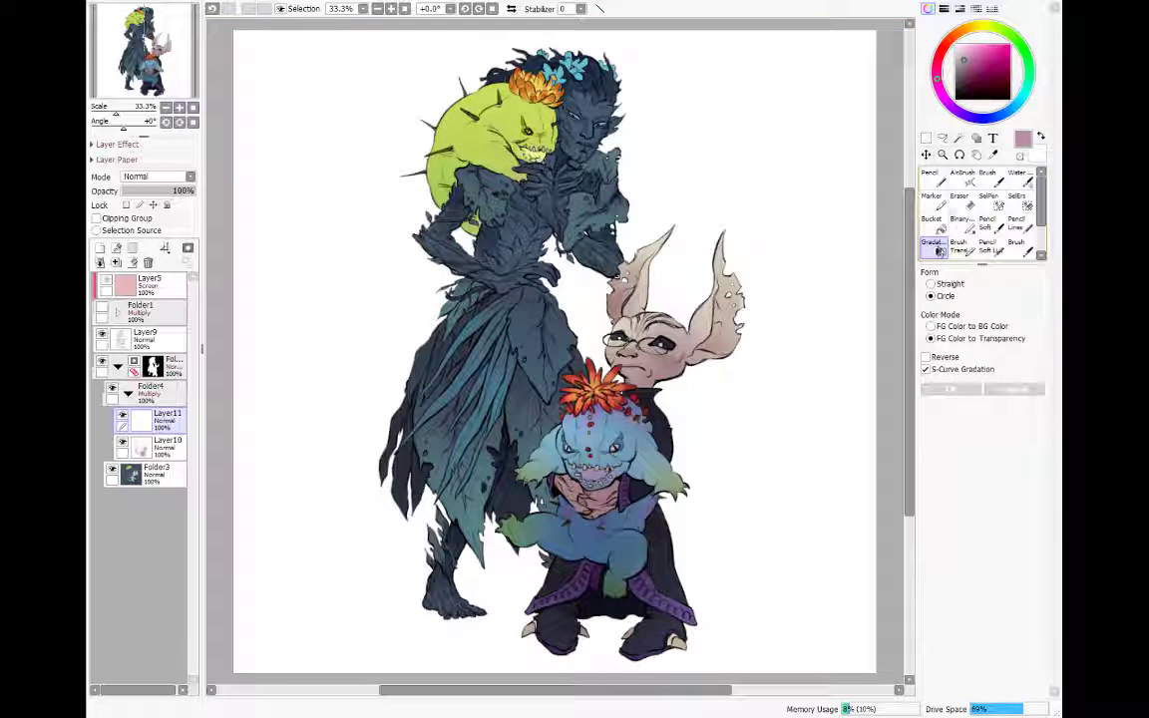
left_click(929, 283)
left_click_drag(523, 217, 510, 306)
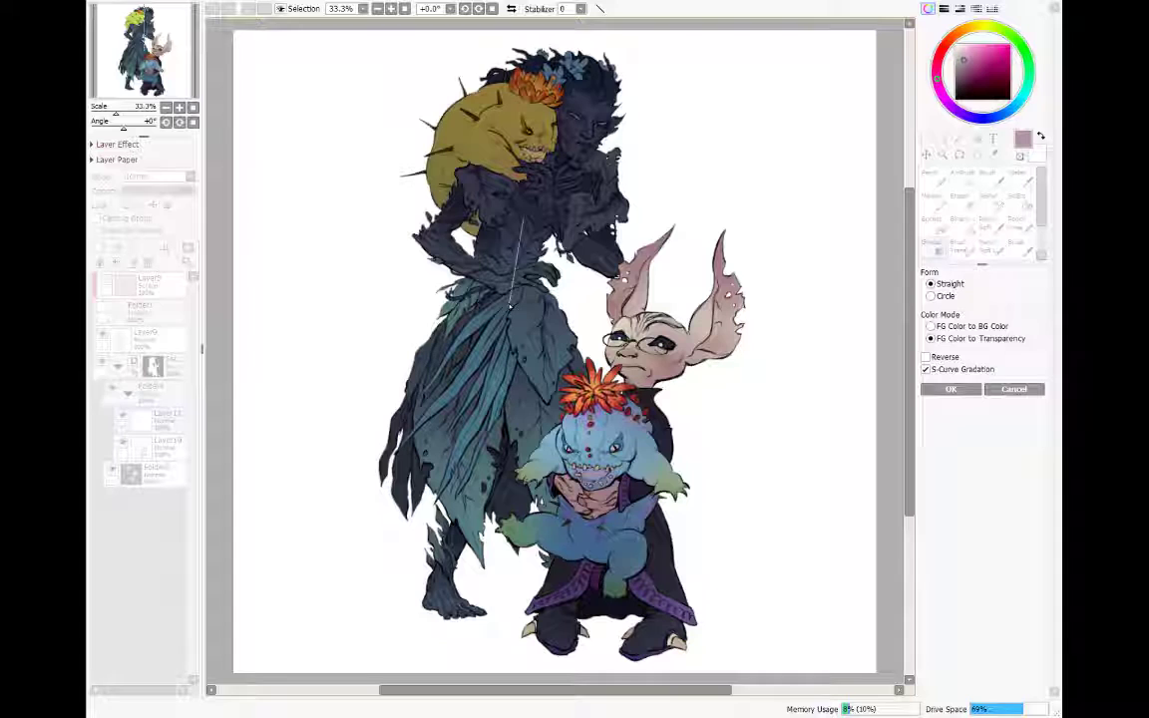
left_click(1012, 389)
Step: Apply a large circular dusty-pink gradient to transparency centred on the tall figure's upper chest
left_click(929, 295)
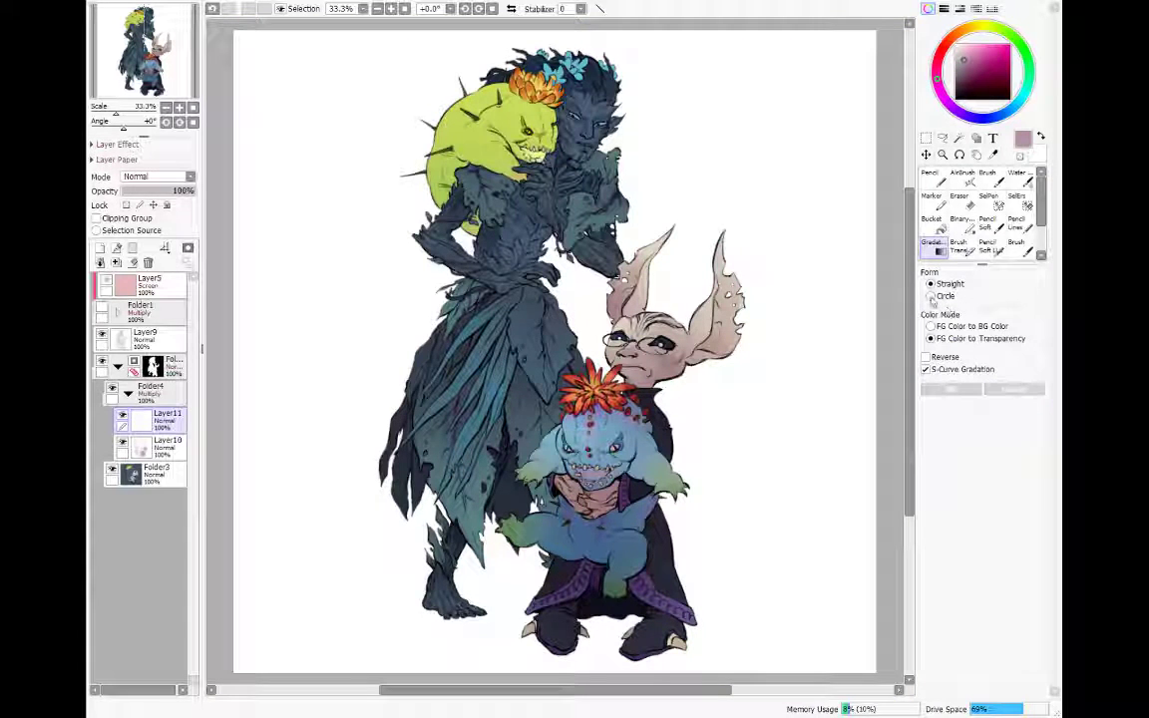
left_click_drag(517, 183, 610, 286)
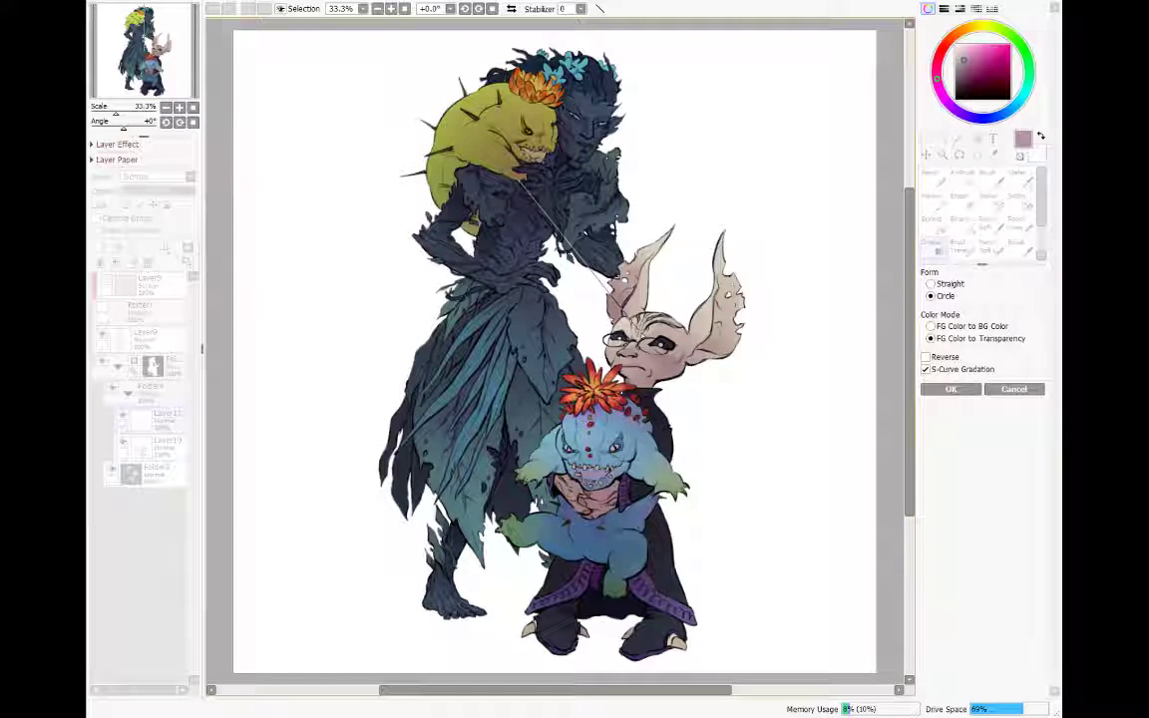
left_click(950, 389)
Step: Clear the gradient from the tall figure's head, arms and the green creature using a freeform selection, and transfer the rest to the layer below
left_click(941, 138)
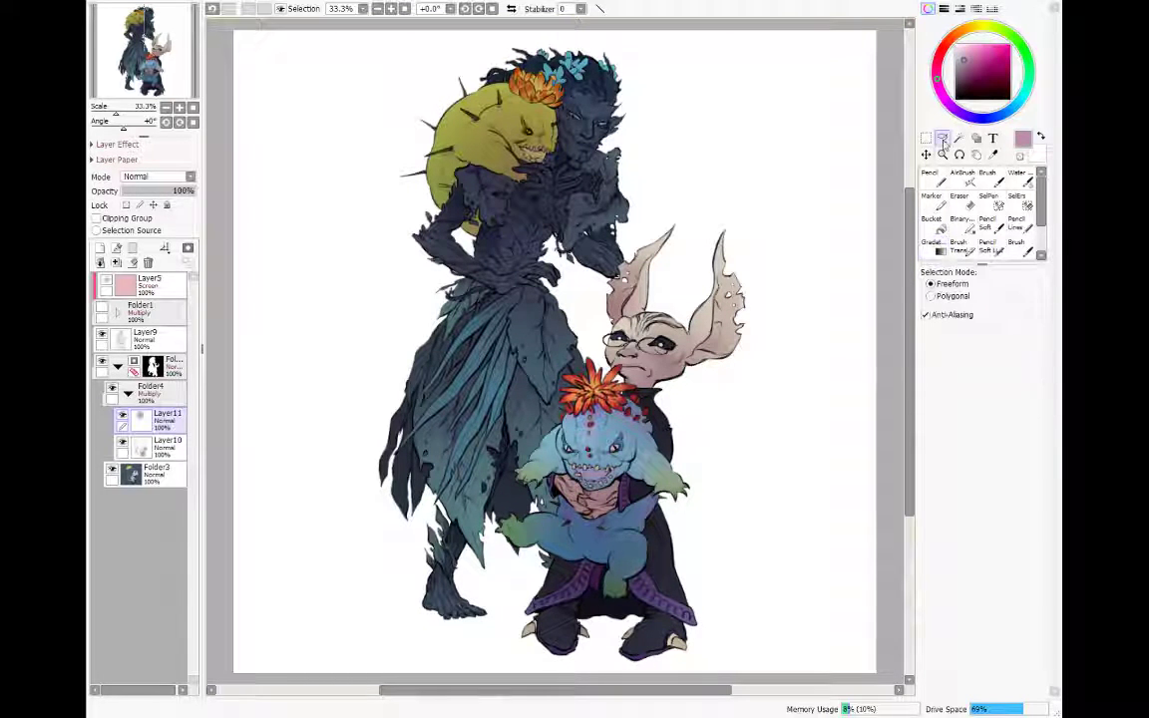
mouse_move(634, 48)
left_mouse_down()
mouse_move(649, 92)
mouse_move(598, 149)
left_mouse_up()
key("ctrl+d")
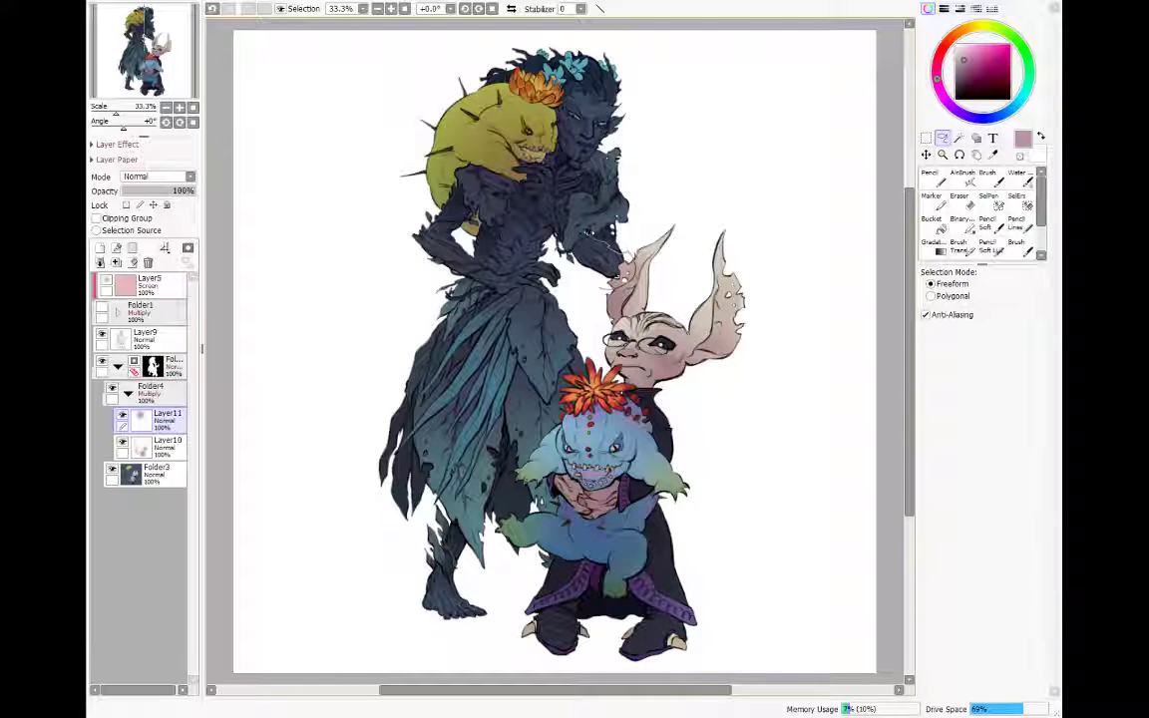
mouse_move(616, 227)
left_mouse_down()
mouse_move(650, 200)
mouse_move(653, 169)
mouse_move(630, 138)
mouse_move(612, 147)
mouse_move(625, 156)
mouse_move(620, 179)
mouse_move(600, 199)
mouse_move(581, 196)
left_mouse_up()
mouse_move(513, 177)
left_mouse_down()
mouse_move(507, 197)
mouse_move(493, 143)
mouse_move(559, 136)
mouse_move(586, 166)
mouse_move(536, 140)
mouse_move(573, 91)
mouse_move(566, 32)
mouse_move(399, 84)
mouse_move(383, 164)
mouse_move(397, 193)
left_mouse_up()
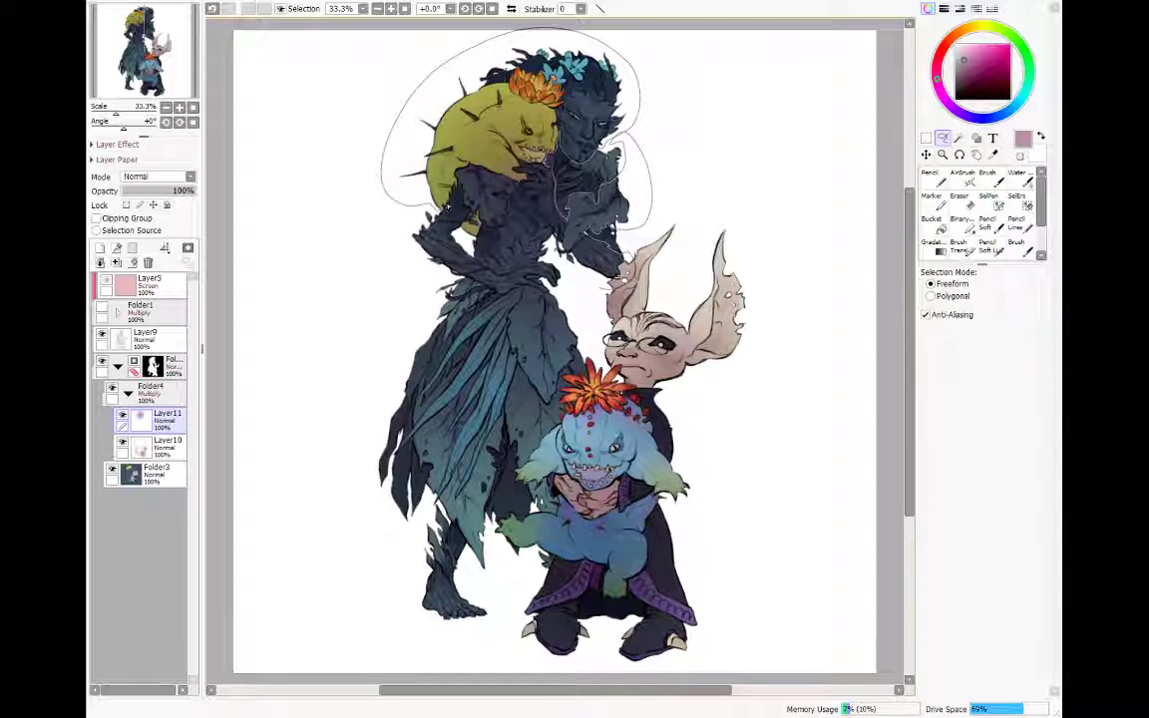
left_click_drag(406, 173, 413, 159)
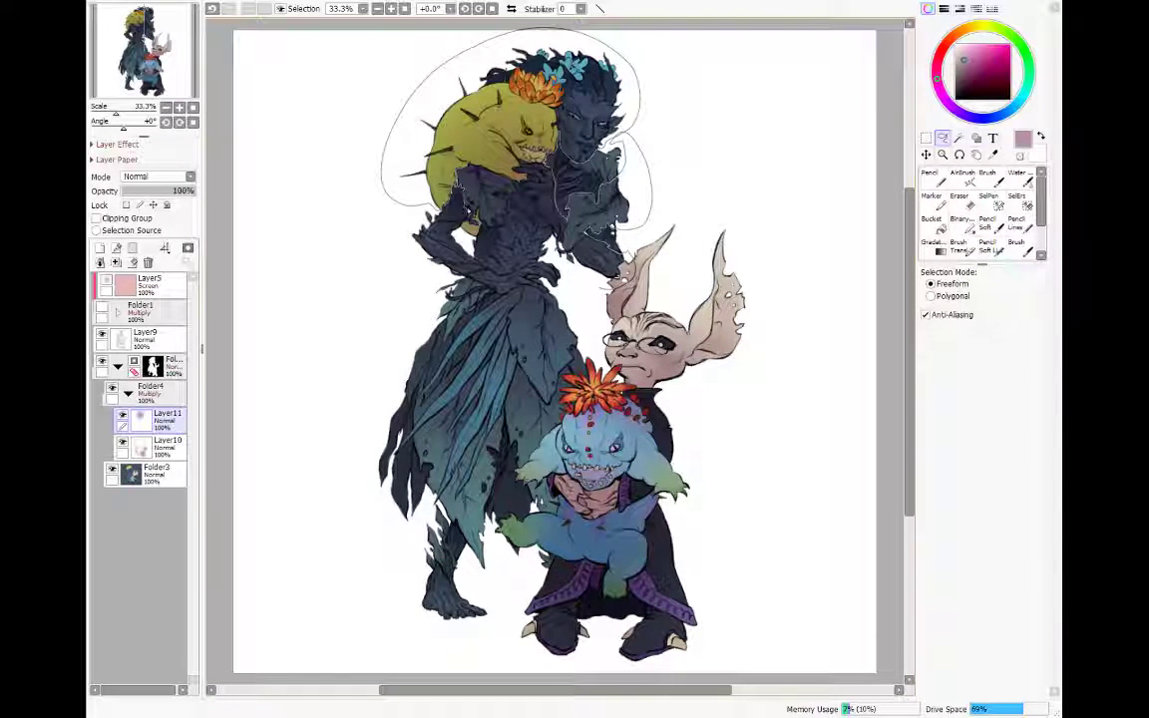
mouse_move(437, 200)
left_mouse_down()
mouse_move(456, 194)
mouse_move(449, 178)
left_mouse_up()
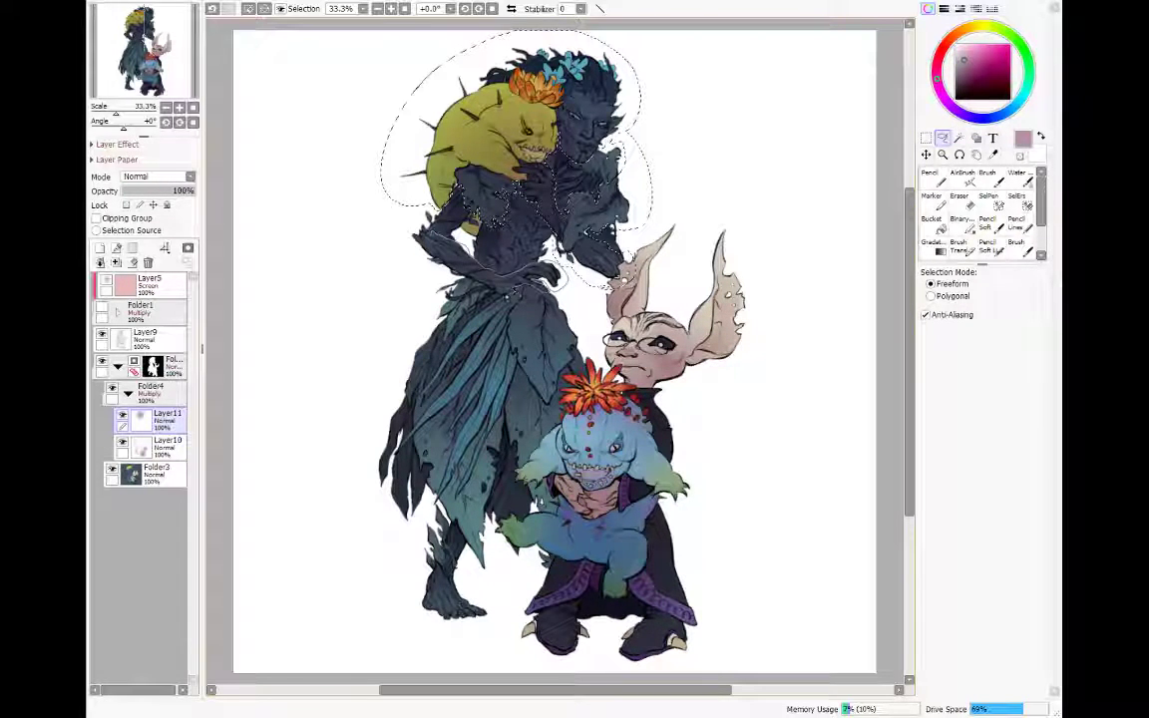
mouse_move(470, 275)
left_mouse_down()
mouse_move(407, 266)
mouse_move(393, 238)
mouse_move(427, 227)
mouse_move(465, 261)
left_mouse_up()
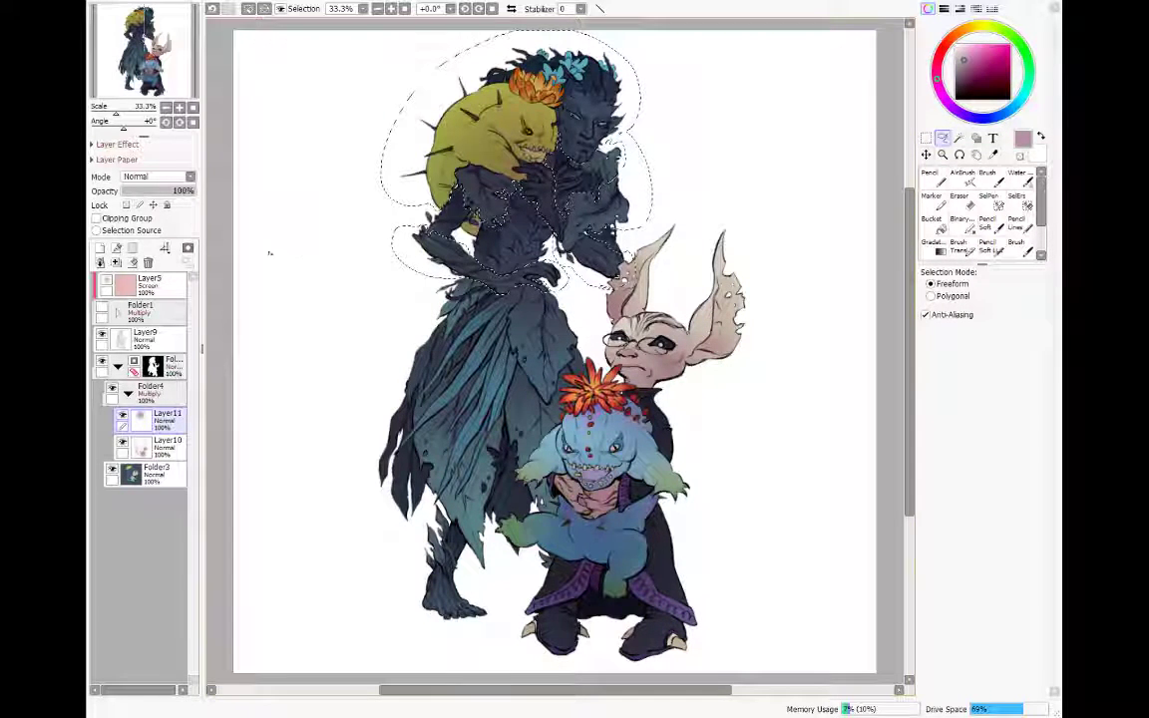
left_click(133, 264)
key("ctrl+d")
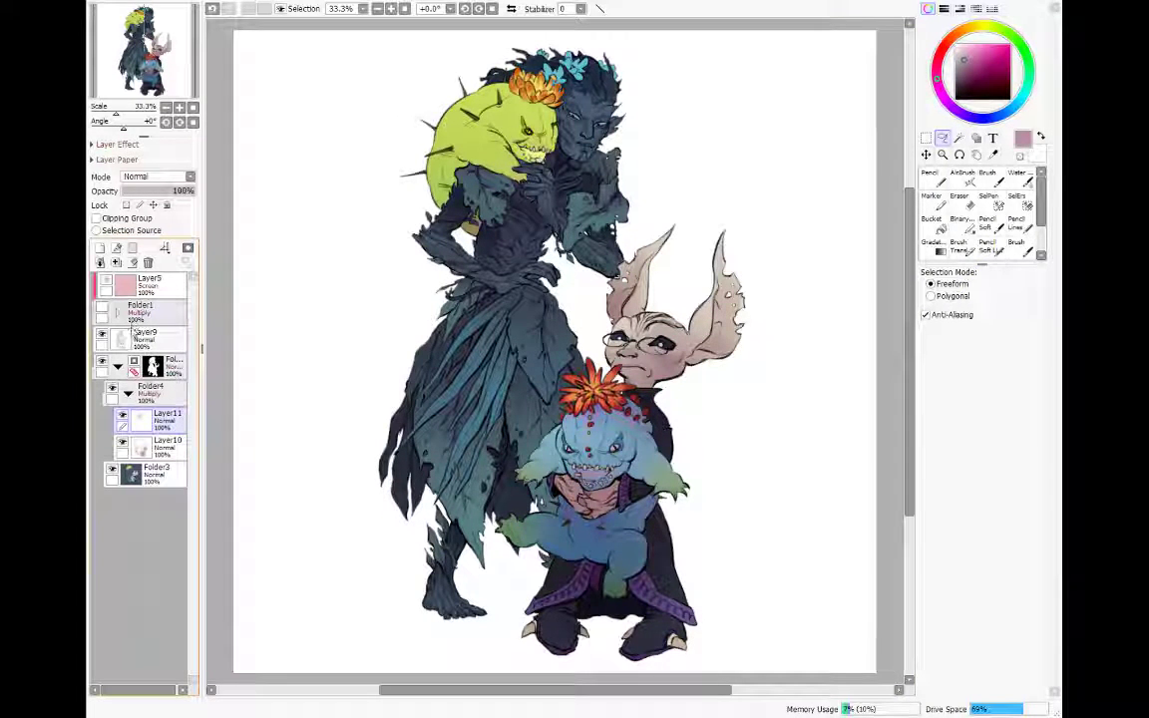
key("ctrl+z")
key("ctrl+z")
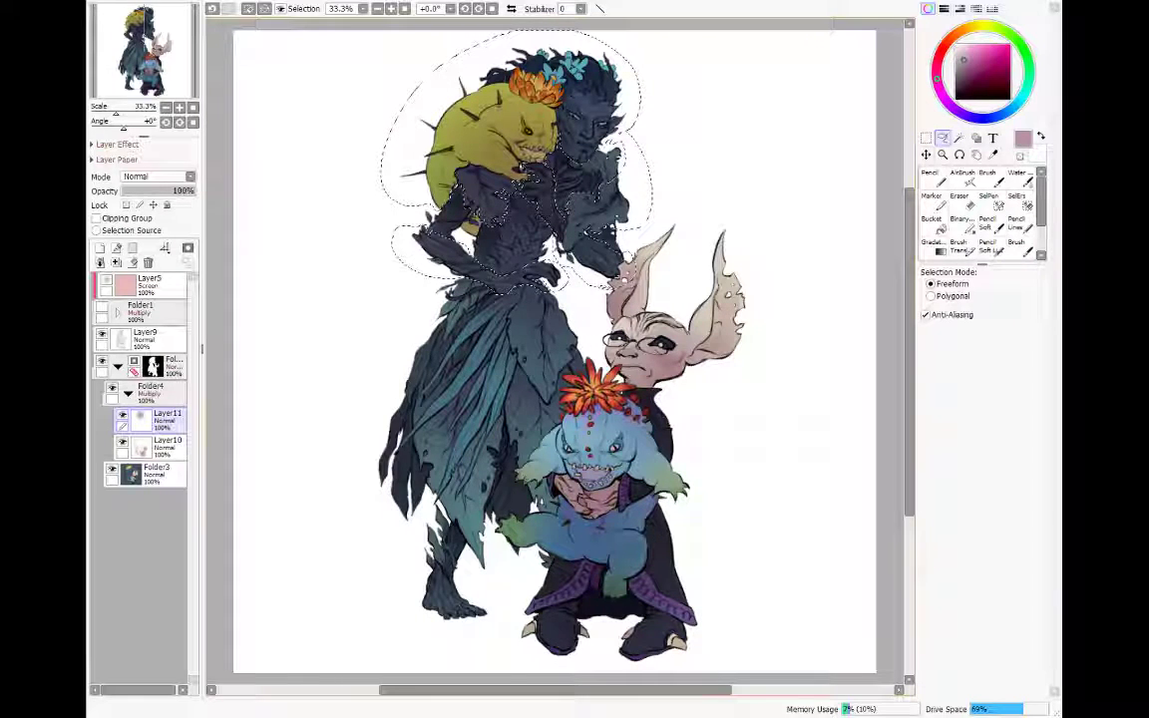
left_click(132, 262)
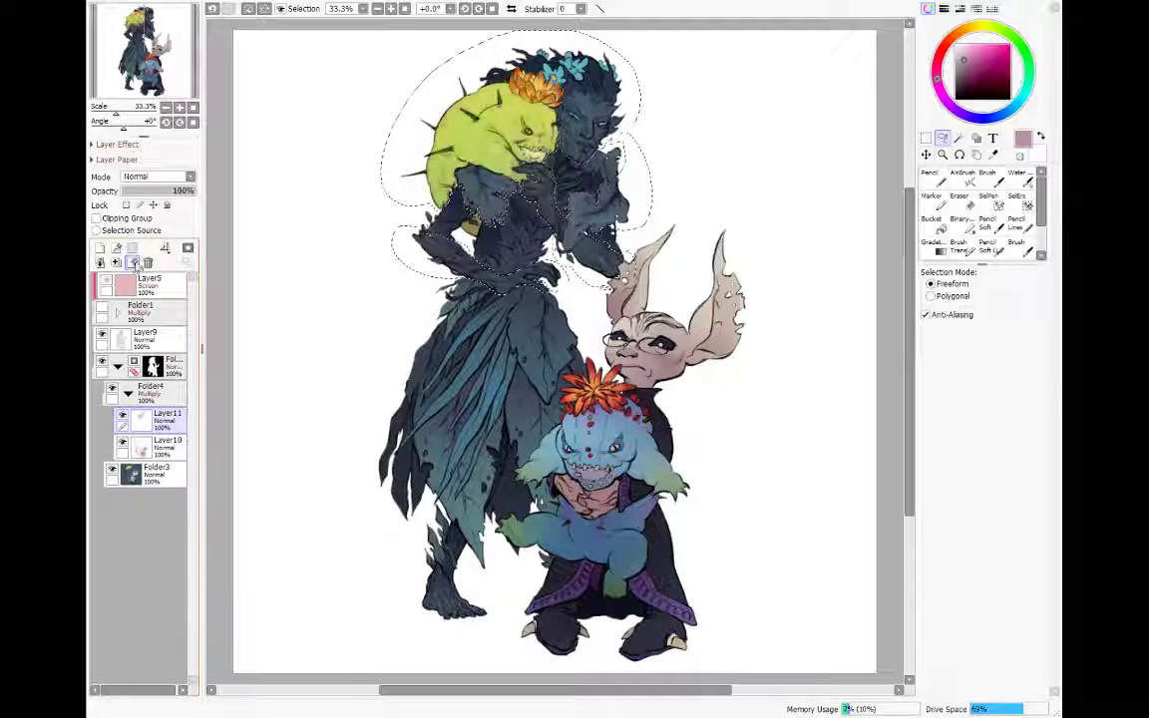
key("ctrl+d")
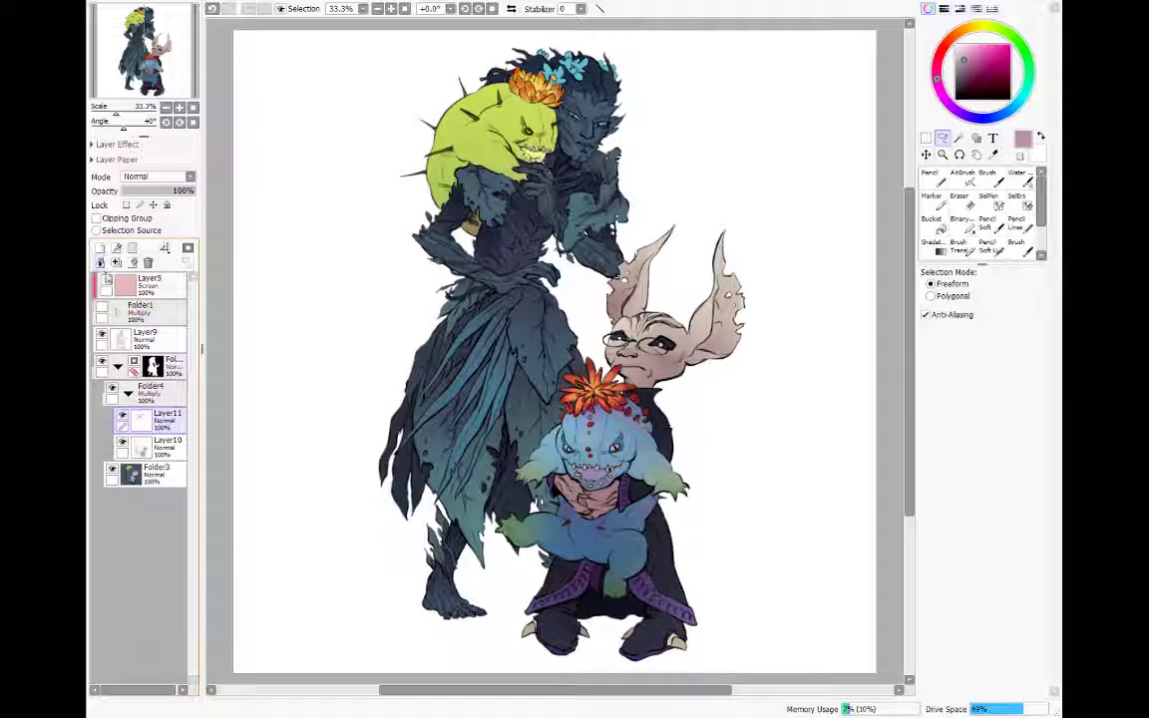
Step: Apply a circular dusty-pink gradient to transparency centred on the green creature's lower body beside the tall figure's elbow
left_click(934, 246)
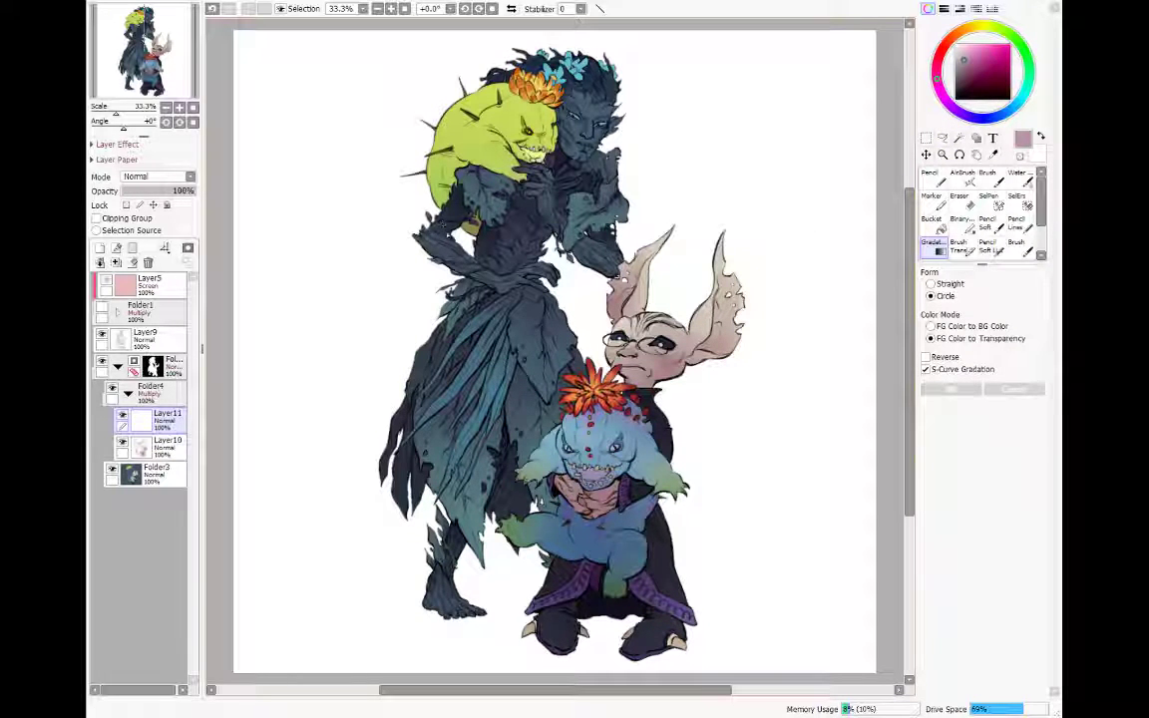
left_click_drag(443, 217, 517, 95)
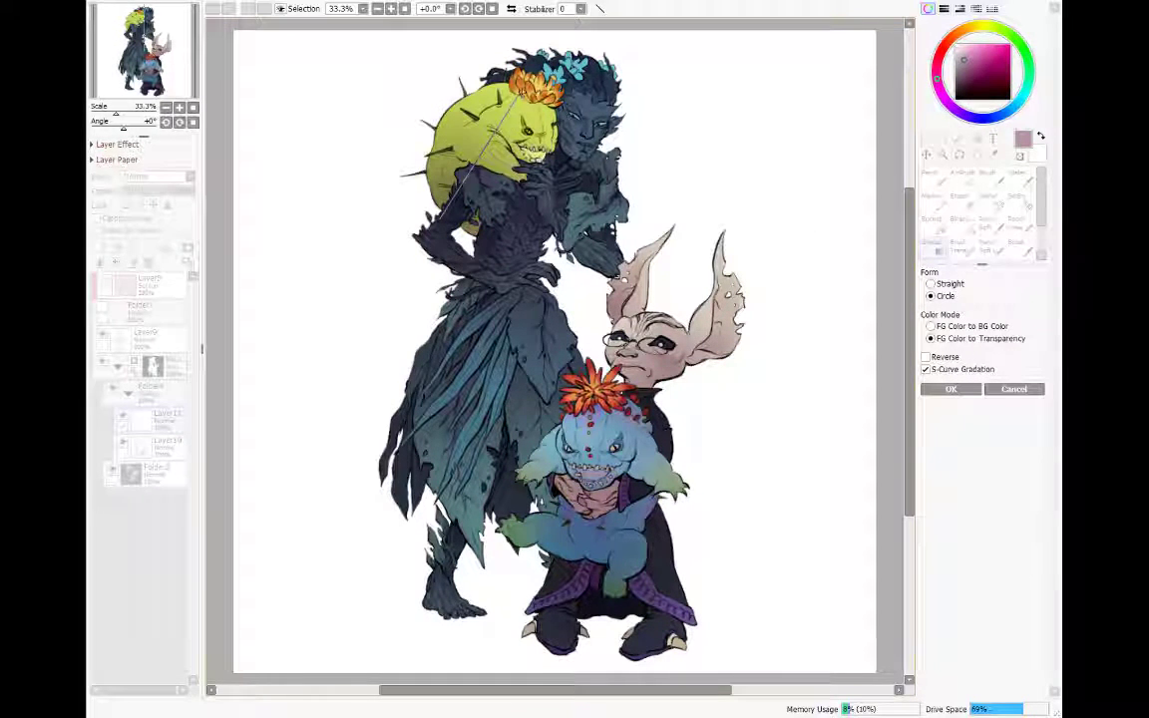
left_click(951, 390)
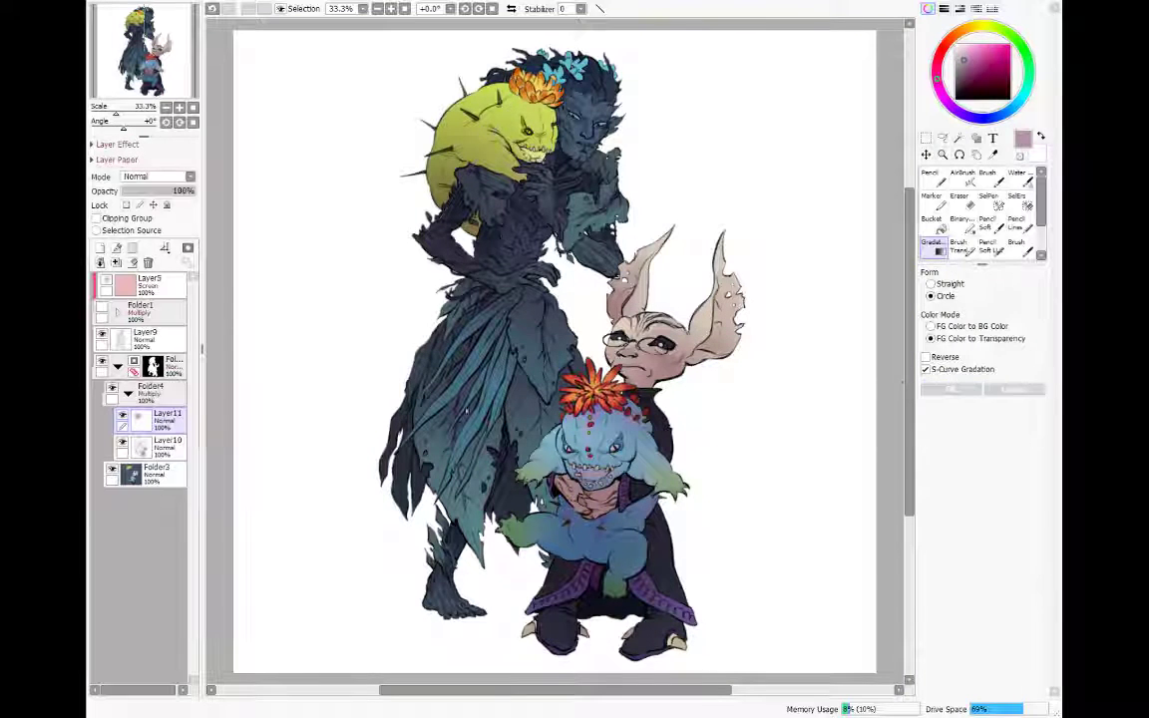
Step: Select the green creature by similar color on the merged color layer, clear the gradient everywhere outside it and transfer the shading down
key("w")
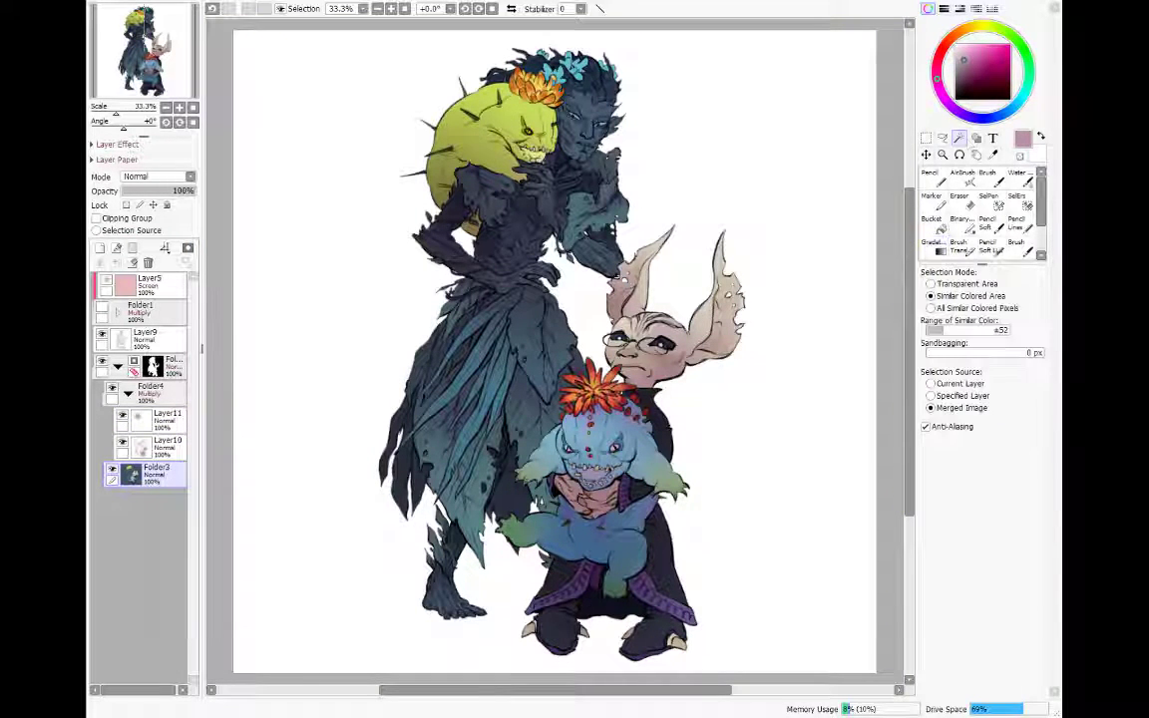
left_click(477, 143)
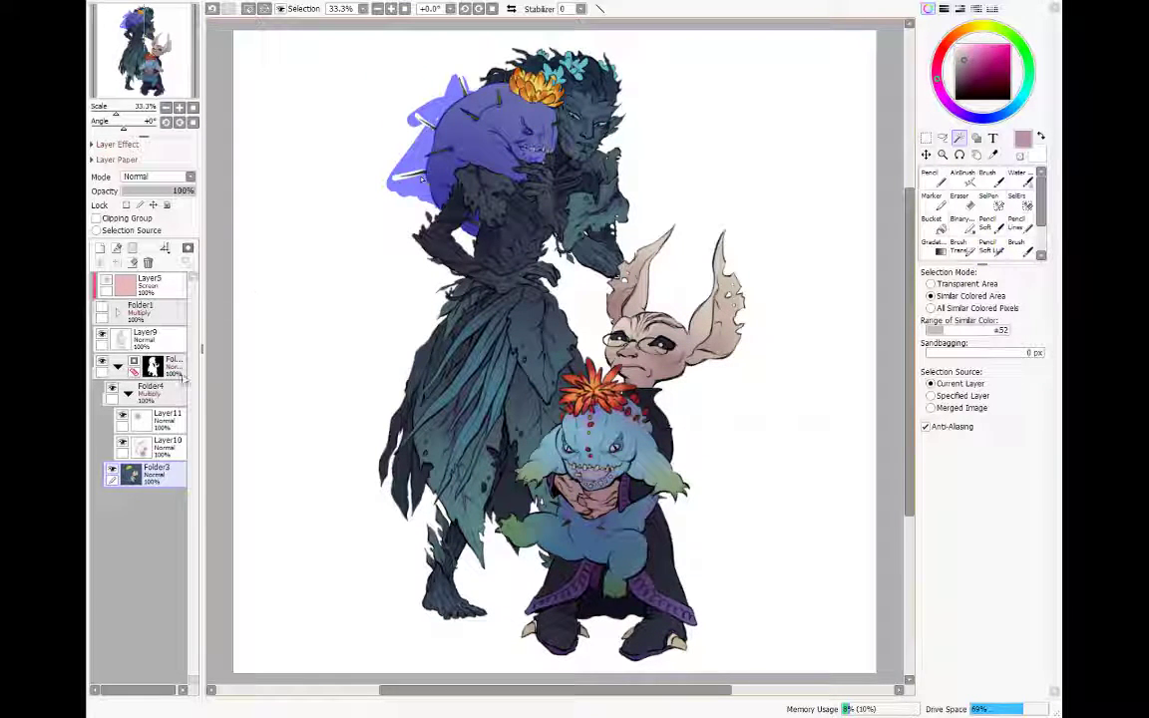
left_click(155, 419)
key("ctrl+i")
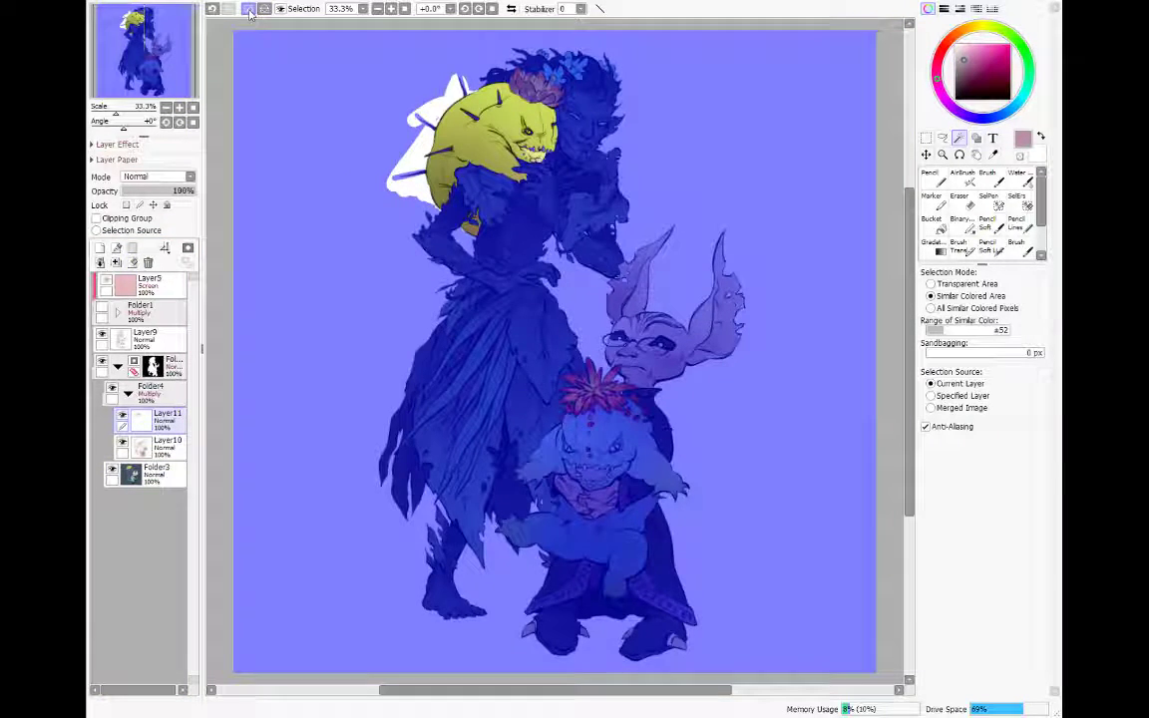
key("ctrl+d")
left_click(99, 262)
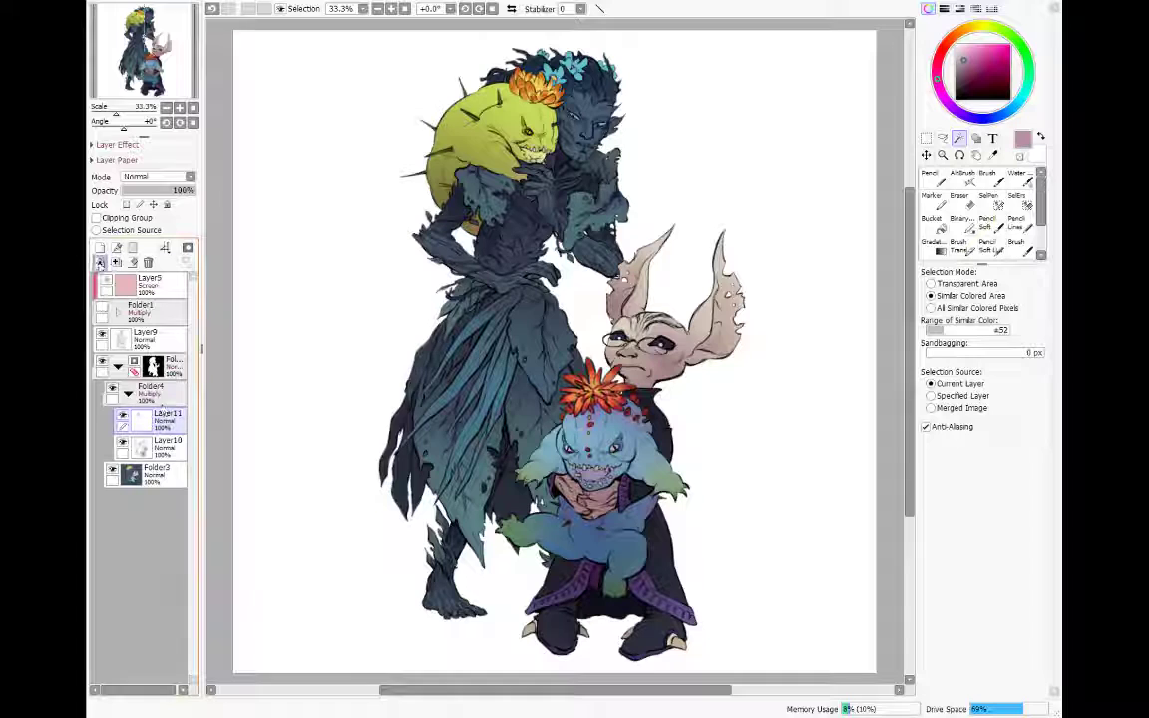
Step: Apply a smaller circular dusty-pink gradient to transparency between the green creature's face and the tall figure's jaw
left_click(938, 250)
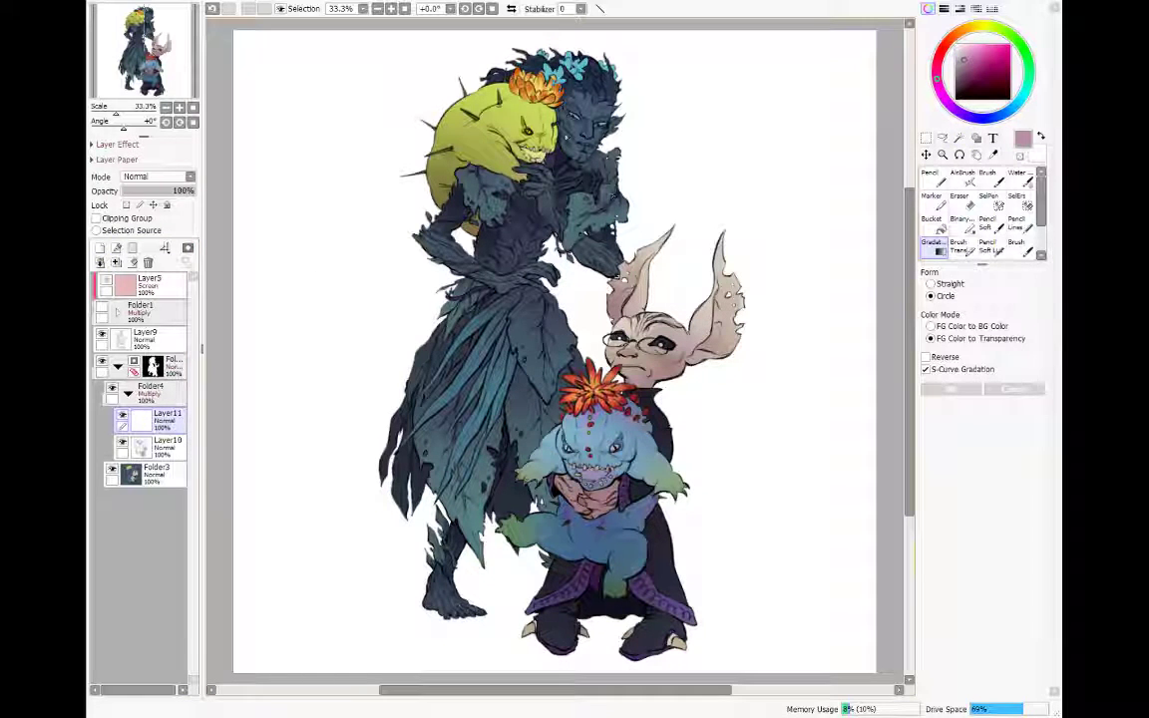
left_click_drag(503, 130, 546, 92)
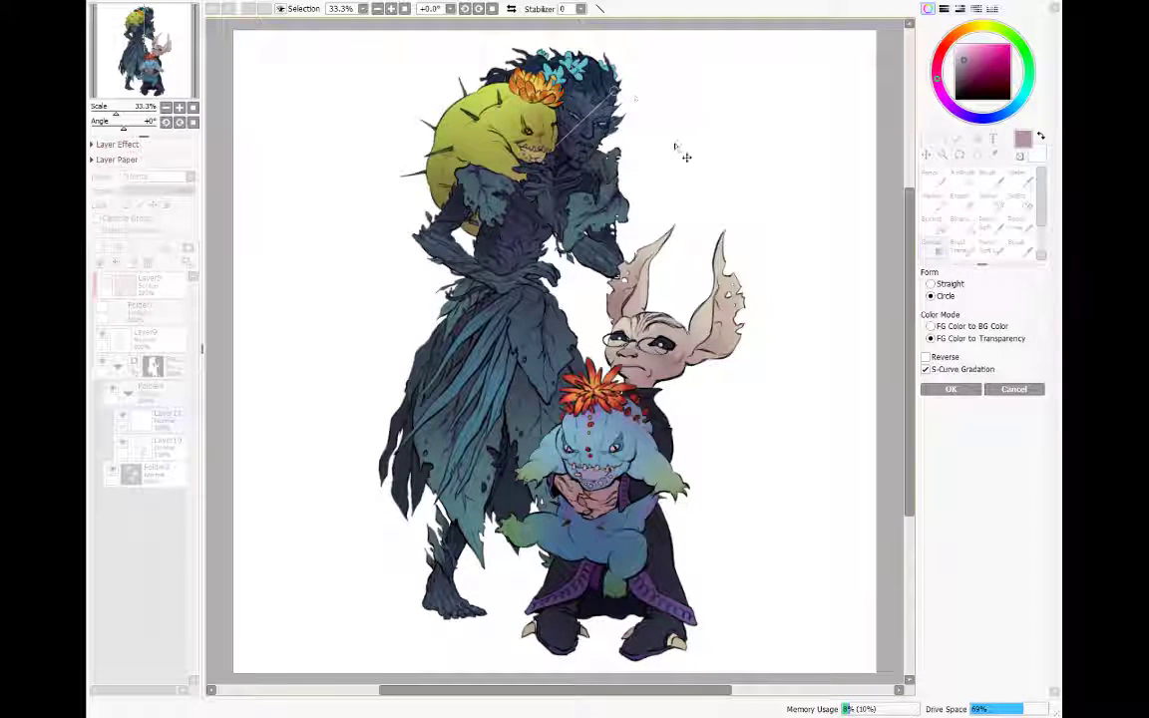
left_click(949, 390)
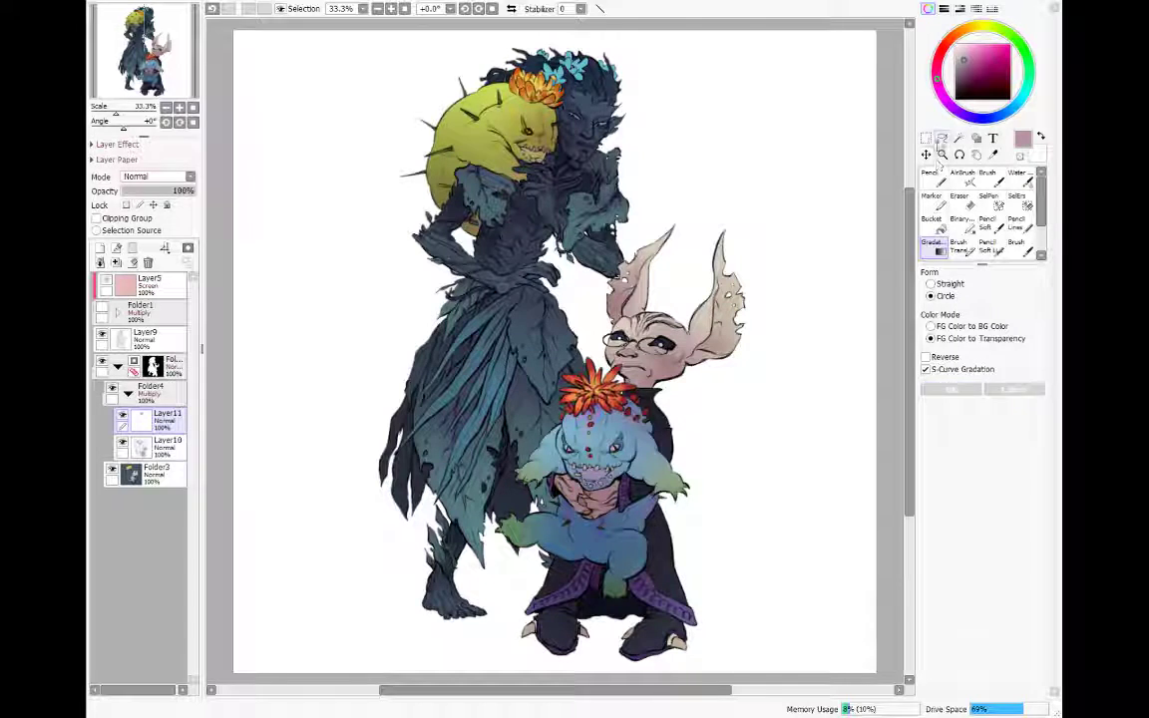
Step: Lasso the tall figure's head and hair, clear the gradient everywhere outside them and transfer the shading to the layer below
left_click(943, 137)
mouse_move(644, 54)
left_mouse_down()
mouse_move(488, 35)
mouse_move(444, 55)
mouse_move(448, 82)
left_mouse_up()
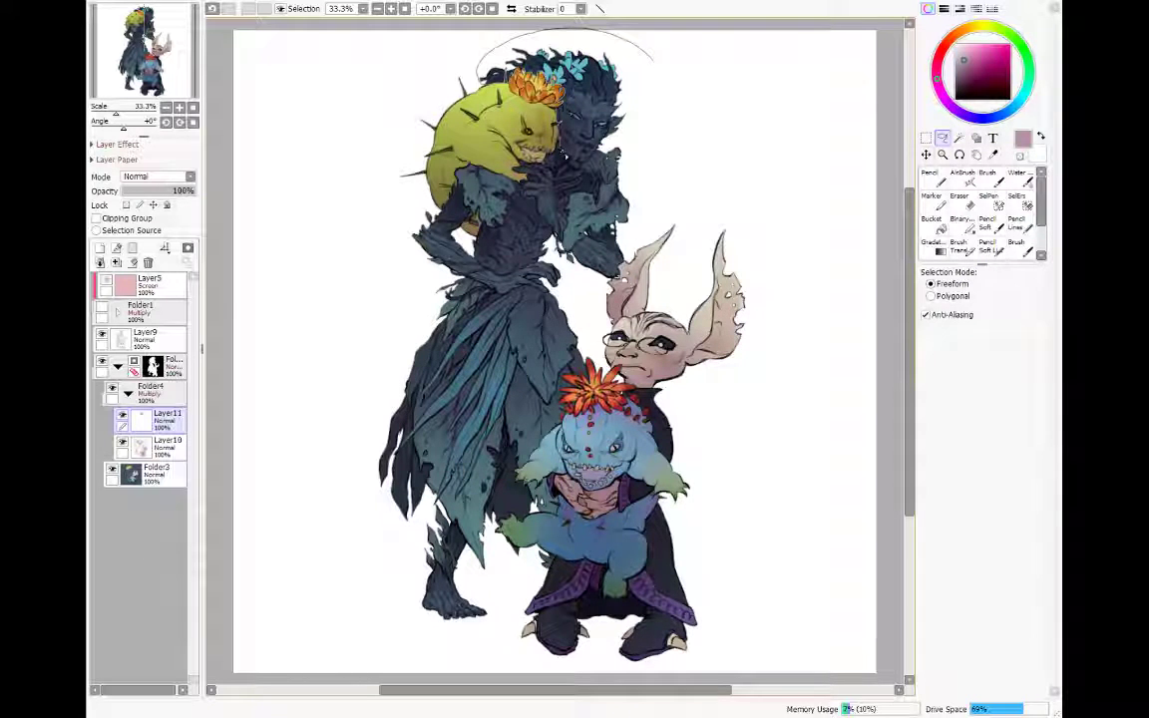
left_click_drag(654, 60, 598, 148)
left_click(265, 10)
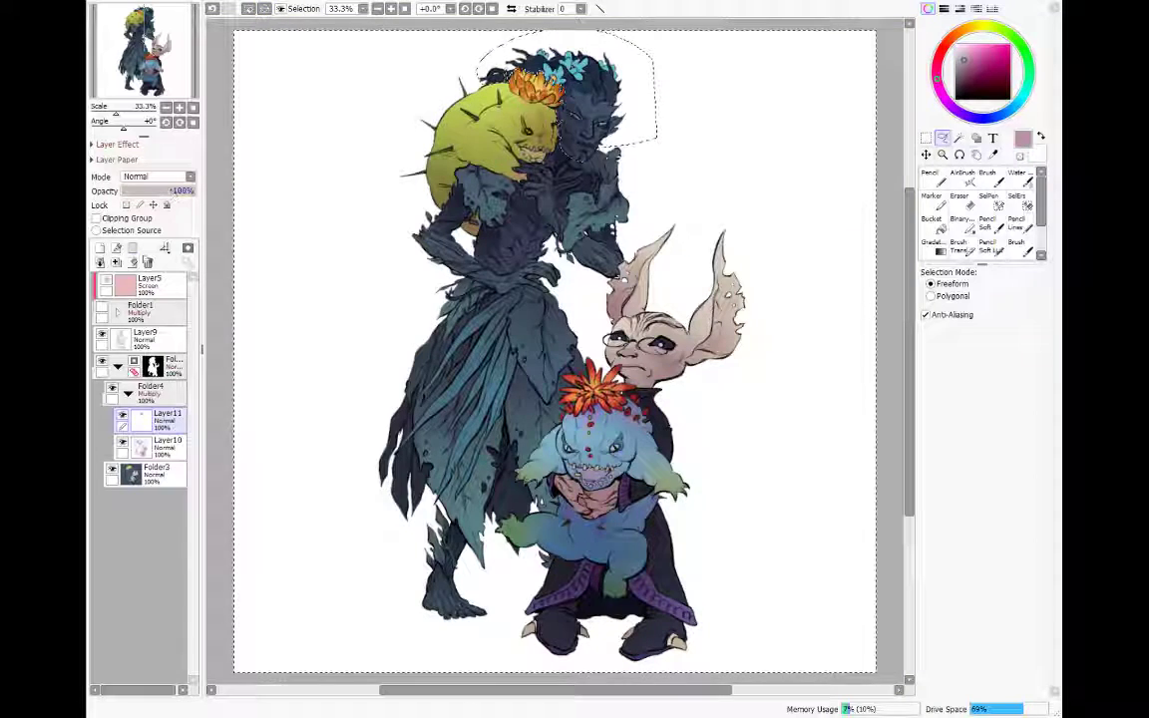
key("ctrl+d")
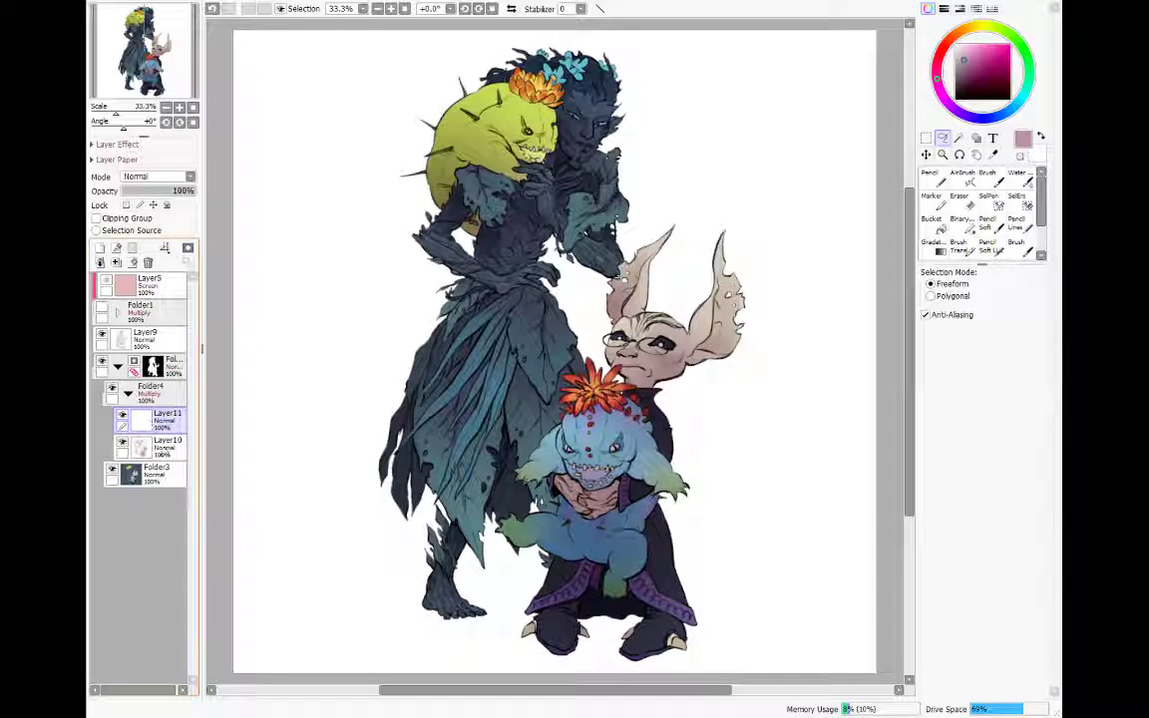
Step: Lasso the big-eared figure's face and farther ear on Layer10 and clear the existing shading there
left_click(159, 449)
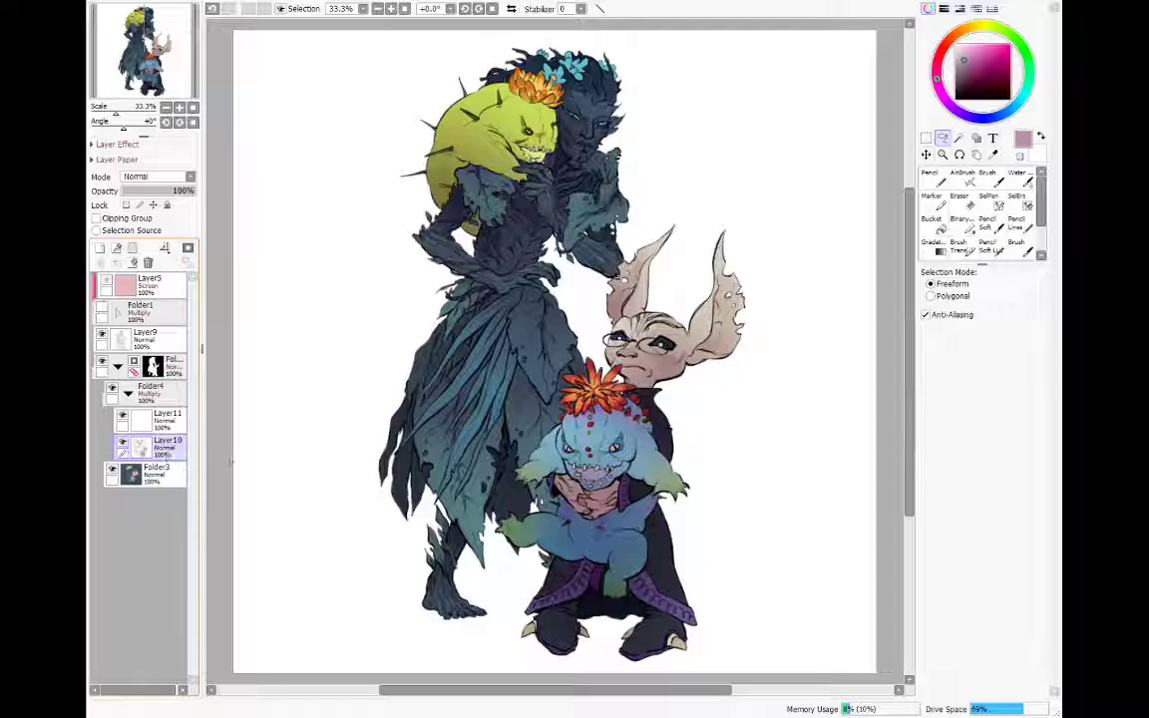
mouse_move(681, 262)
left_mouse_down()
mouse_move(777, 214)
mouse_move(772, 375)
mouse_move(689, 400)
mouse_move(646, 387)
left_mouse_up()
mouse_move(728, 171)
left_mouse_down()
mouse_move(803, 292)
mouse_move(793, 312)
mouse_move(660, 390)
mouse_move(595, 343)
mouse_move(596, 326)
mouse_move(664, 307)
left_mouse_up()
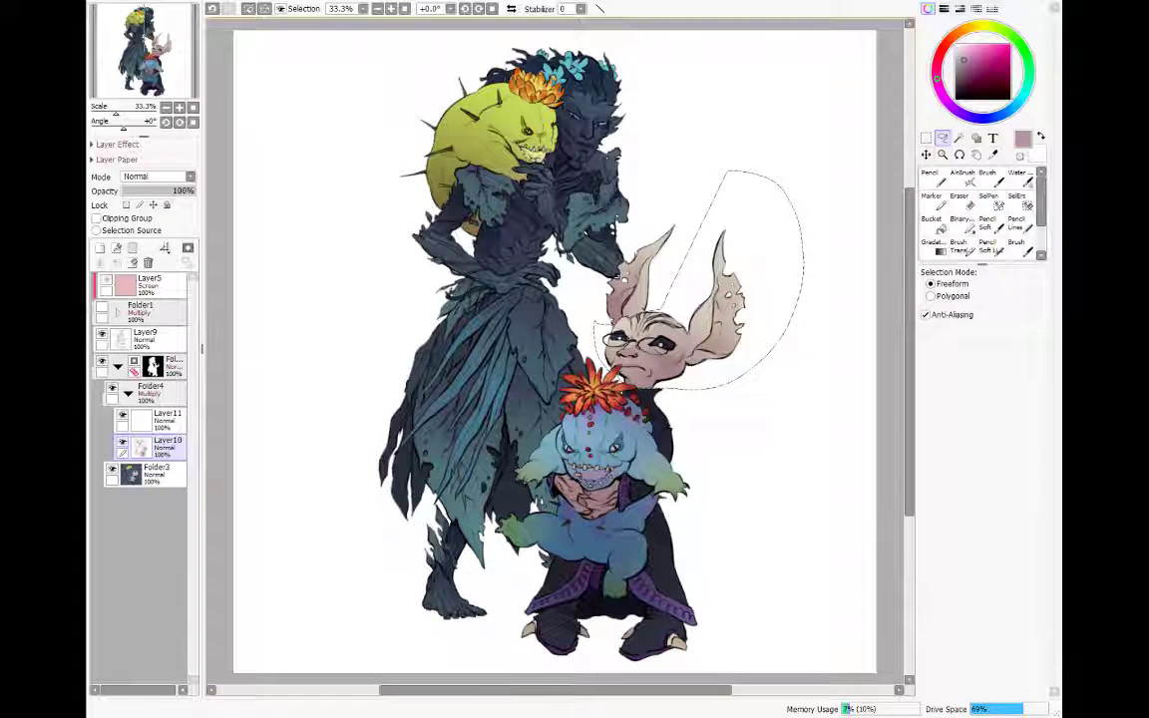
left_click(132, 262)
Step: Hide the selection outline, apply a circular dusty-pink gradient below the big-eared figure's chin on Layer11 and transfer it down
left_click(160, 419)
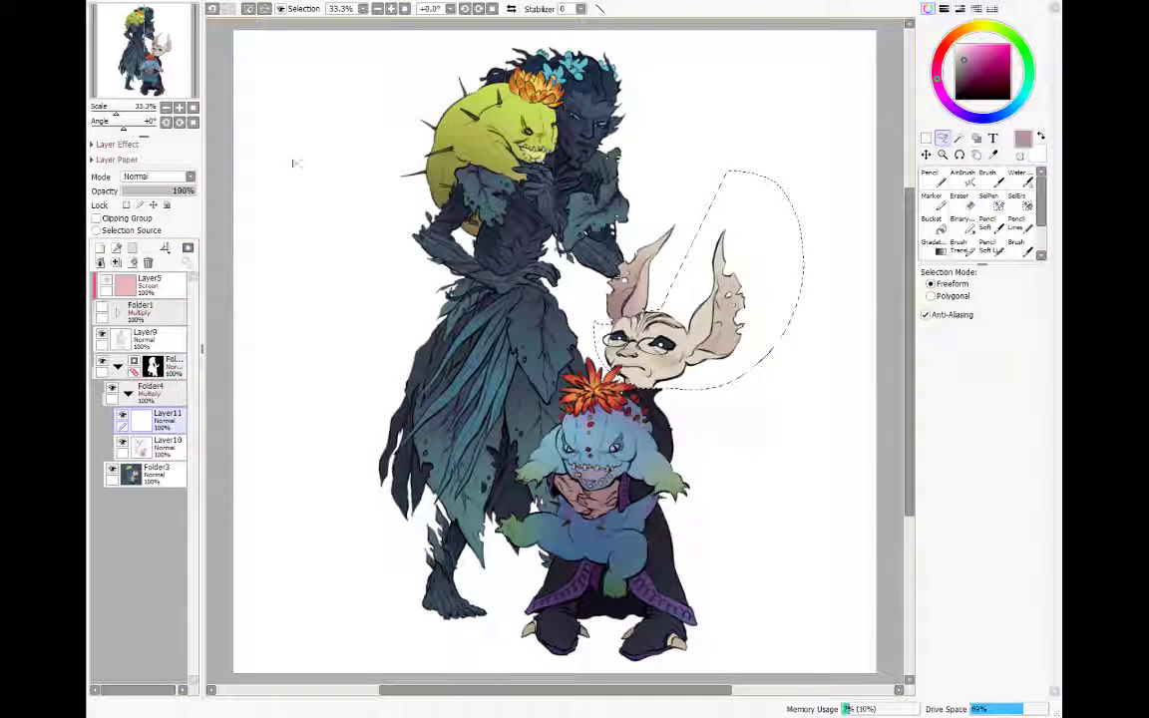
left_click(281, 9)
left_click(939, 248)
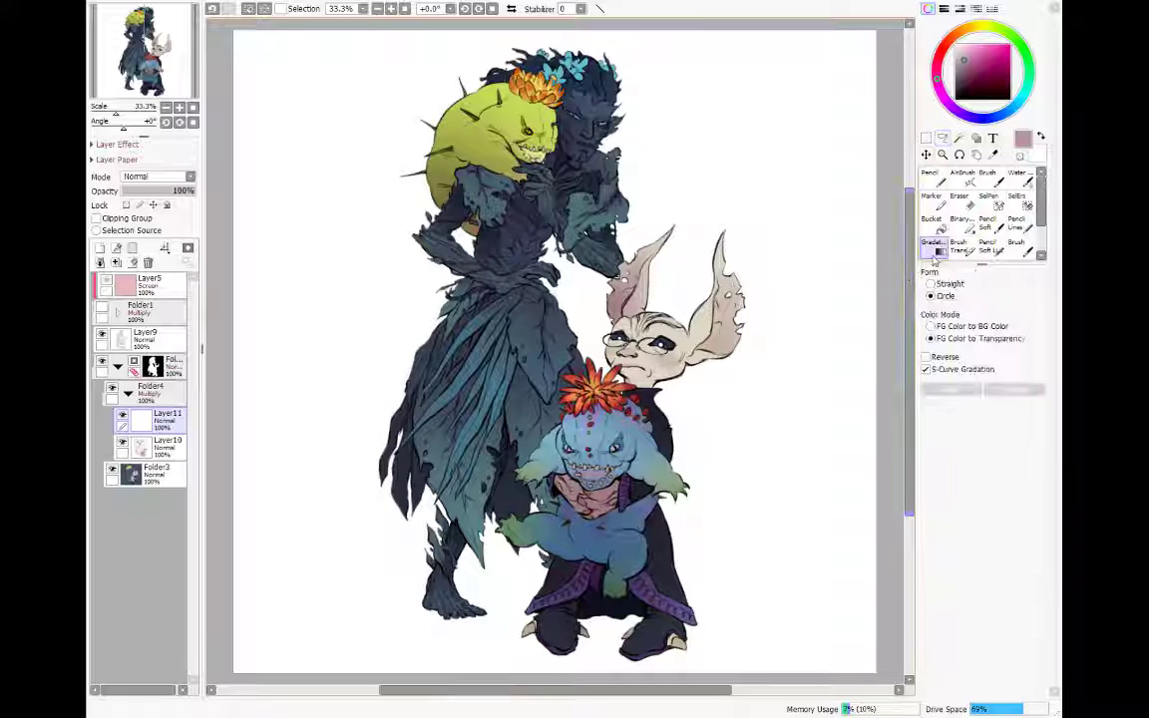
left_click_drag(645, 418, 646, 388)
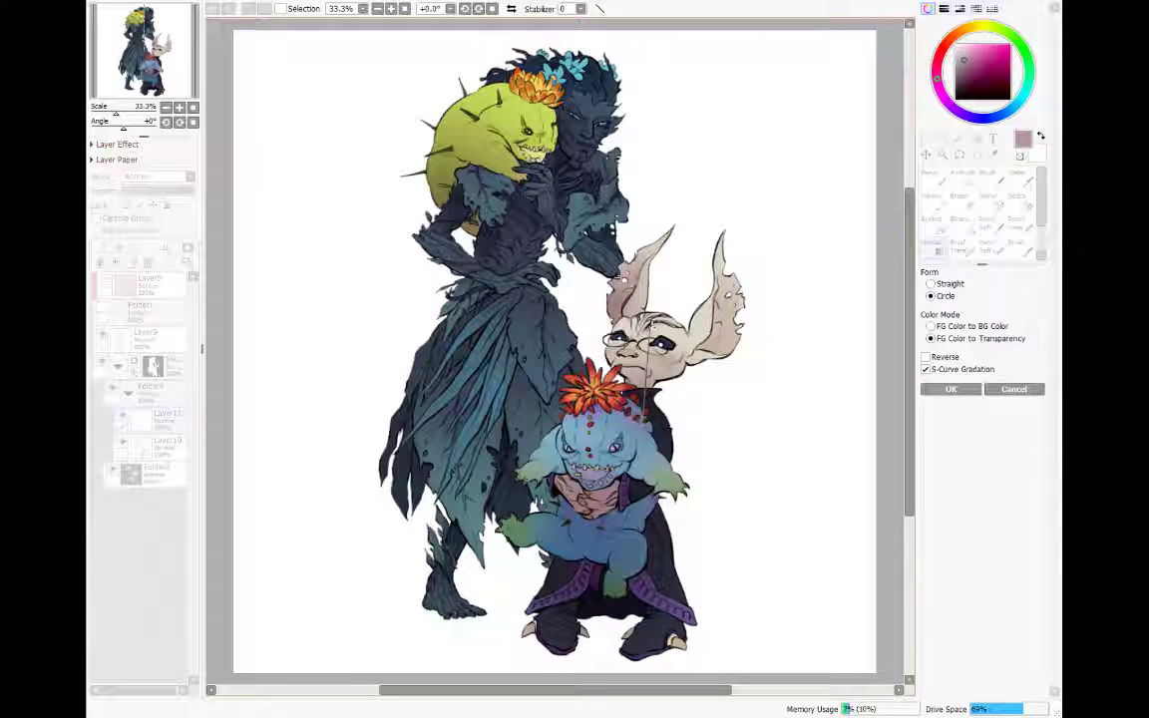
left_click(951, 389)
left_click(106, 280)
Step: Apply circular dusty-pink gradients below the big-eared figure's selected ear and beside the spectacled edge of its face
left_click_drag(711, 384, 711, 360)
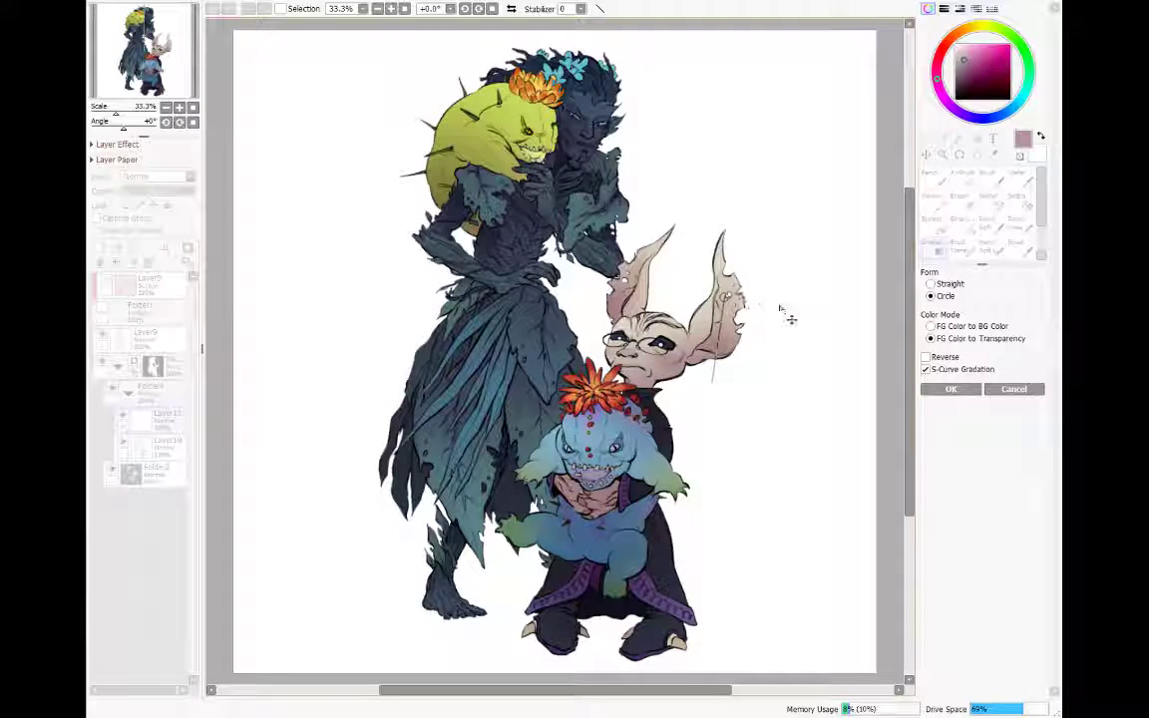
left_click(932, 391)
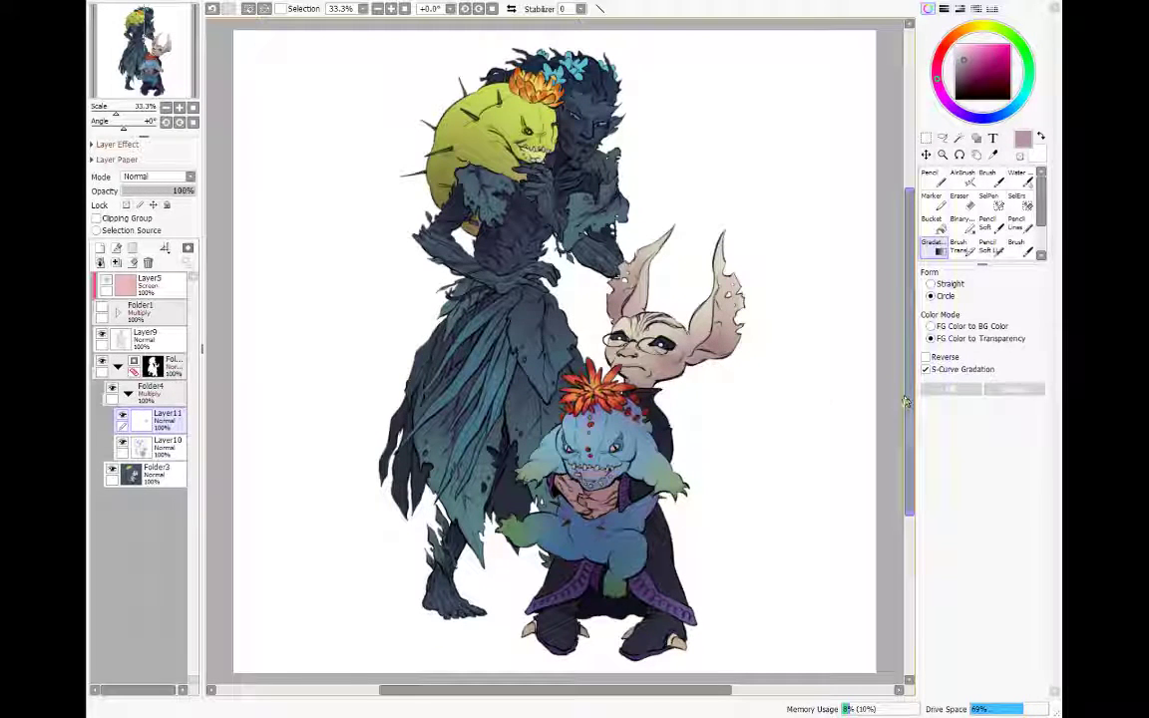
left_click_drag(564, 355, 609, 319)
left_click(925, 390)
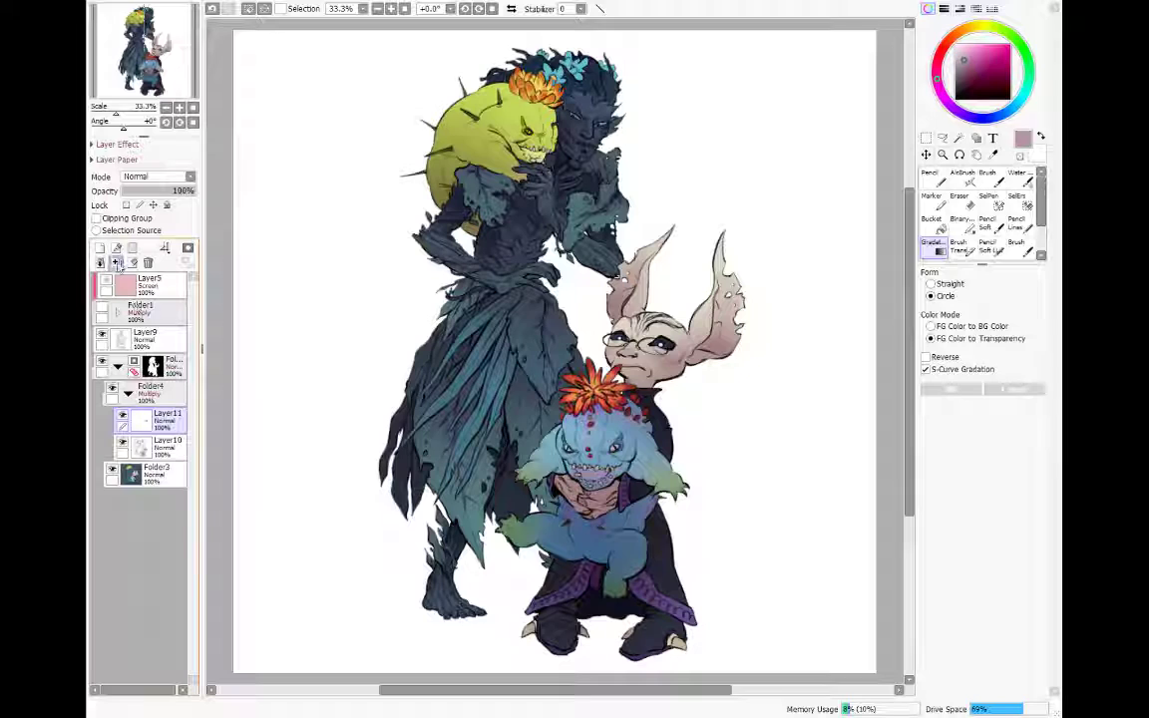
Step: Merge Layer11 into the shading layer below, collapse the Multiply Folder4 and add a layer mask to it
left_click(115, 262)
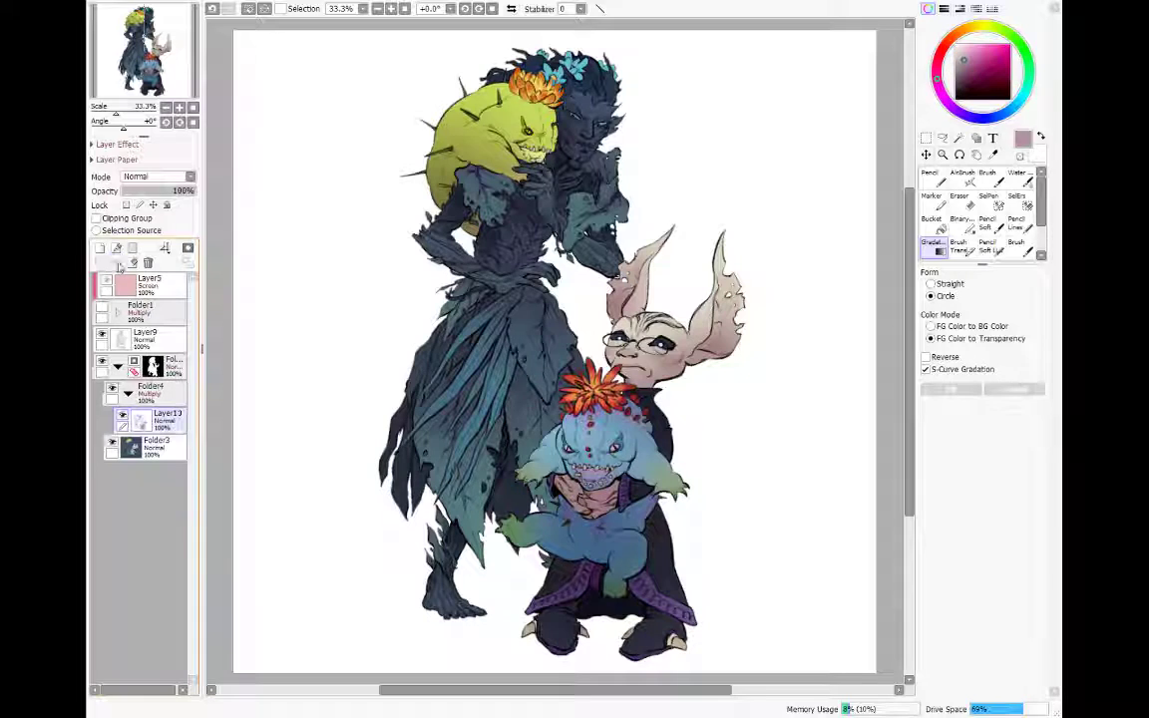
left_click(150, 389)
left_click(127, 394)
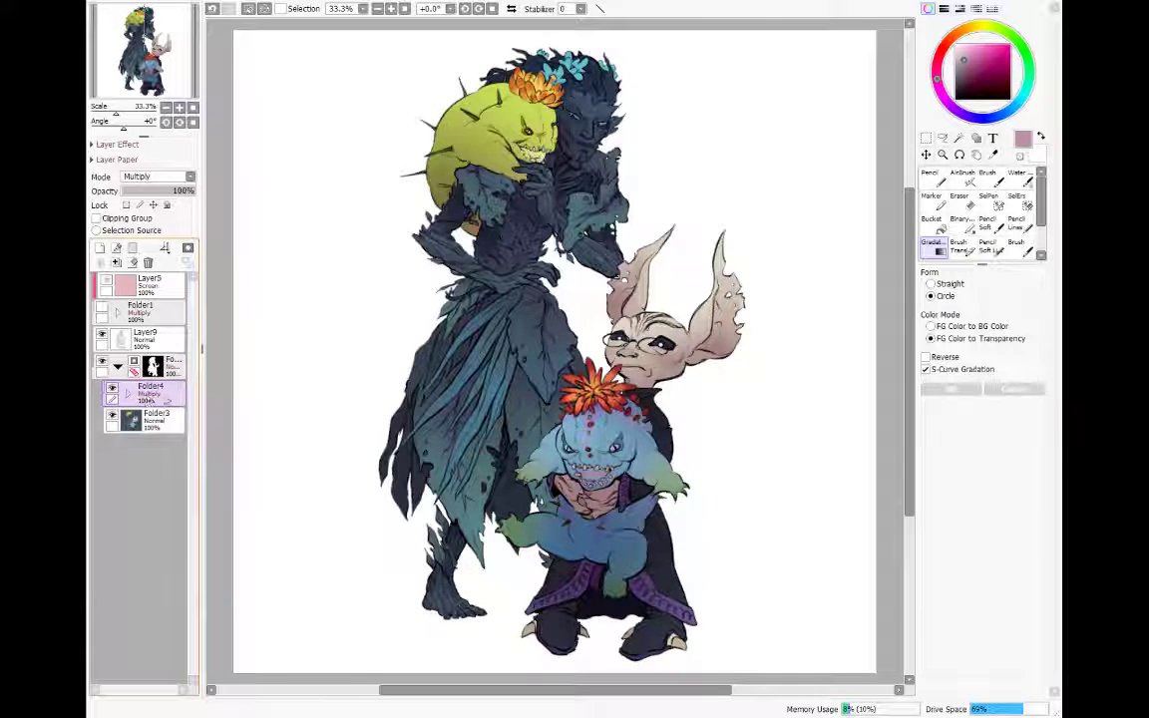
left_click(187, 247)
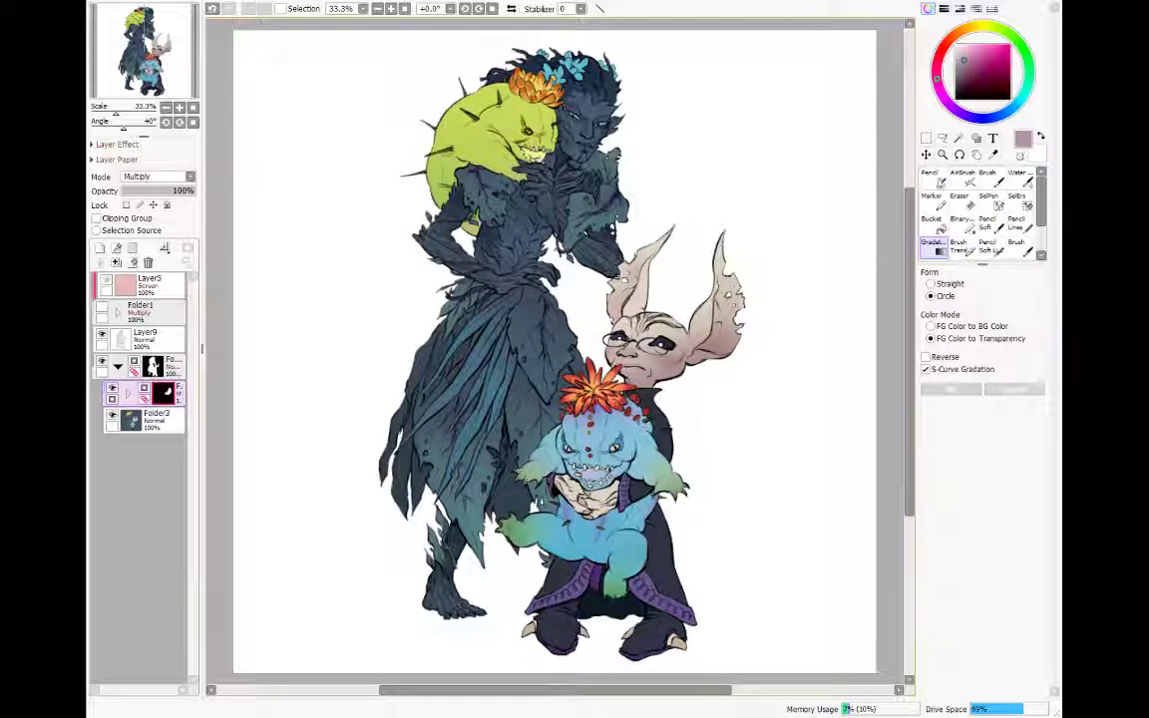
Step: Black out Folder4's mask, then paint it white and erase to reveal shading on the big-eared figure's chest and the blue creature's legs
left_click(933, 178)
left_click_drag(969, 76, 955, 98)
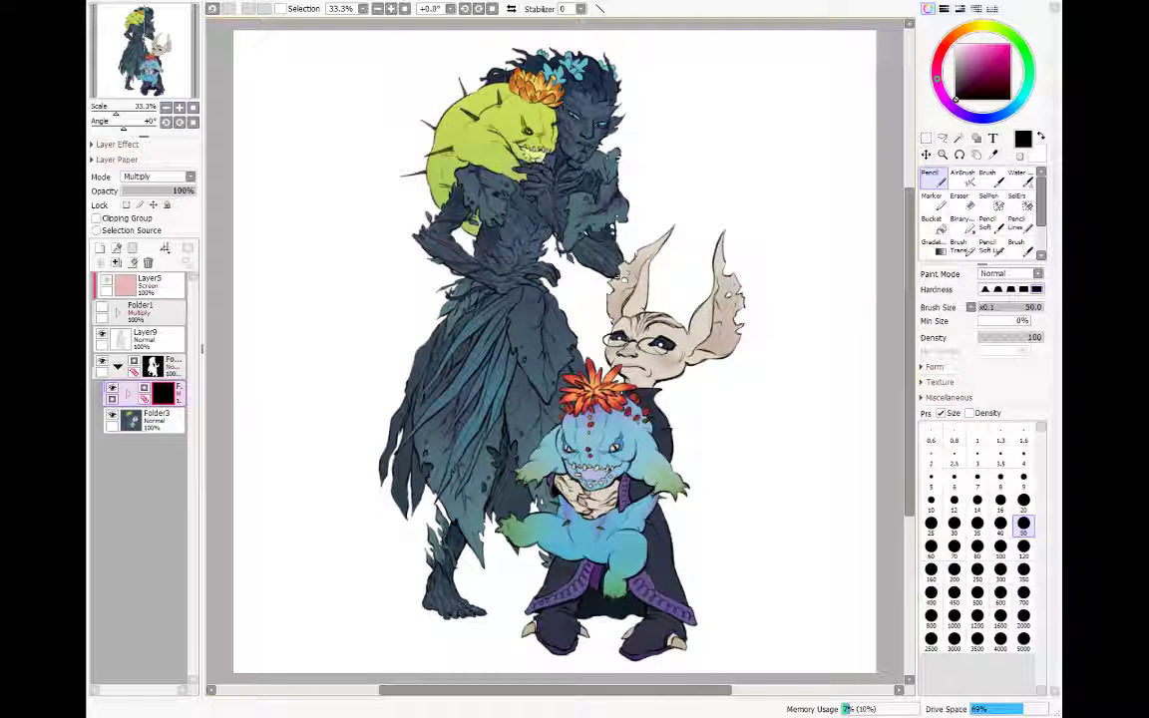
key("x")
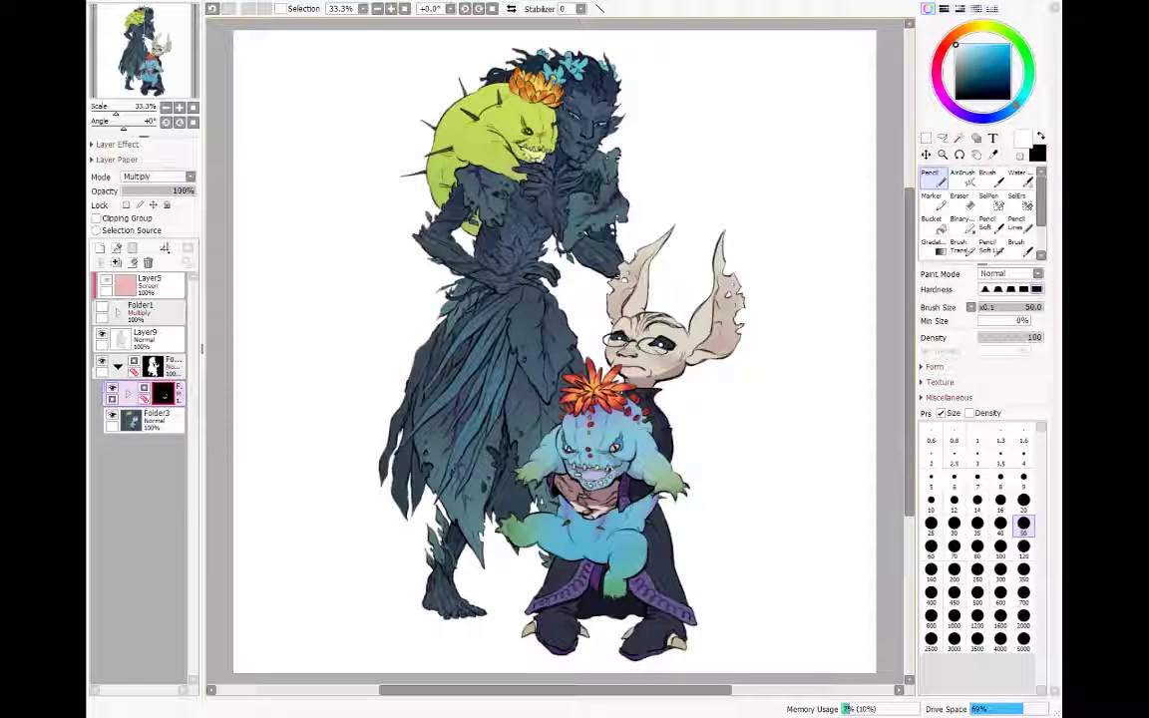
key("e")
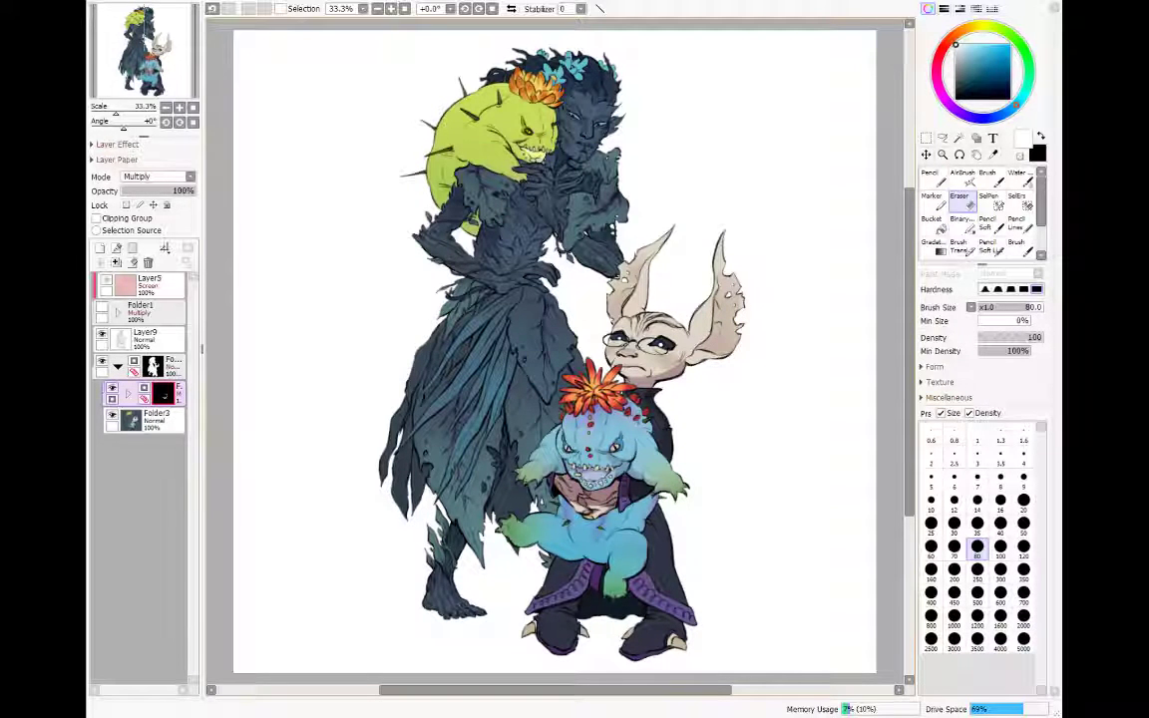
key("n")
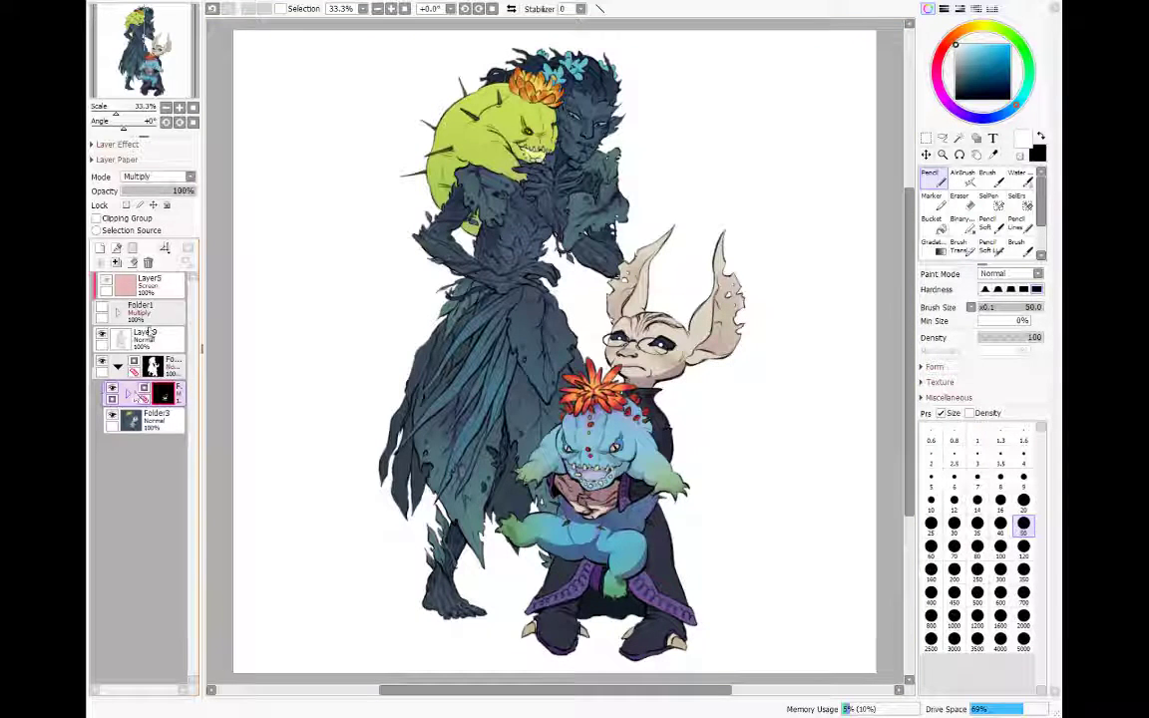
Step: Extend the white areas of Folder4's mask to reveal more shading on the lower figures, checking the drawing mirrored
left_click(130, 160)
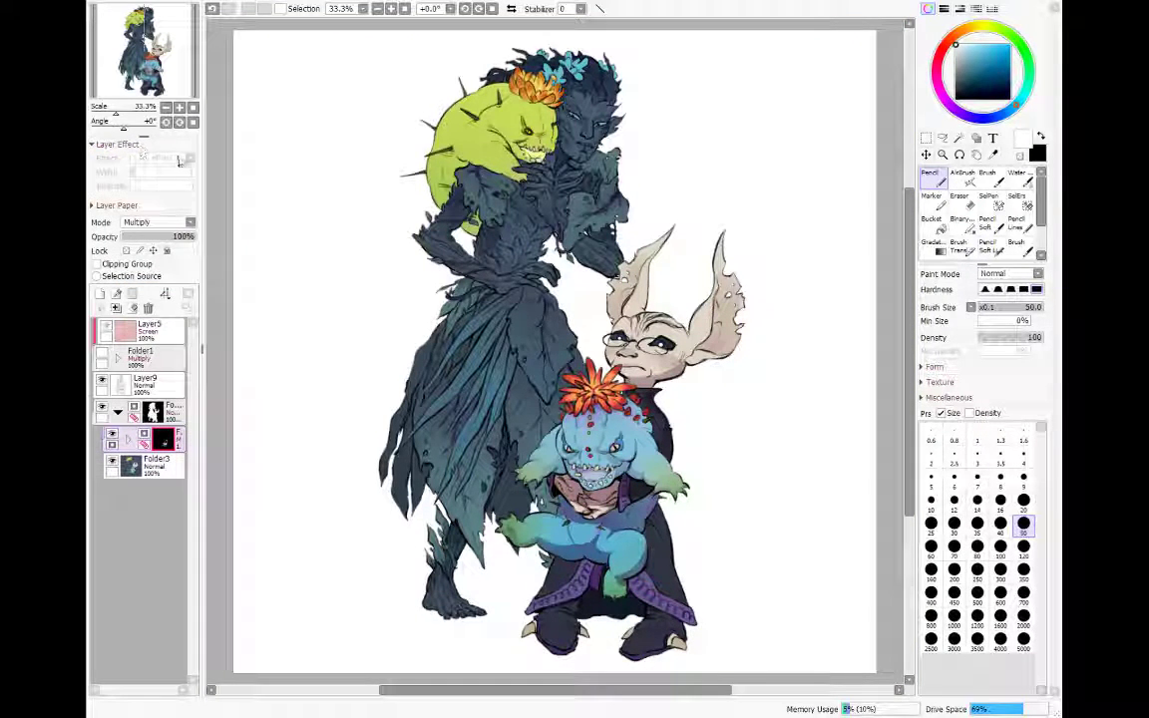
left_click(130, 159)
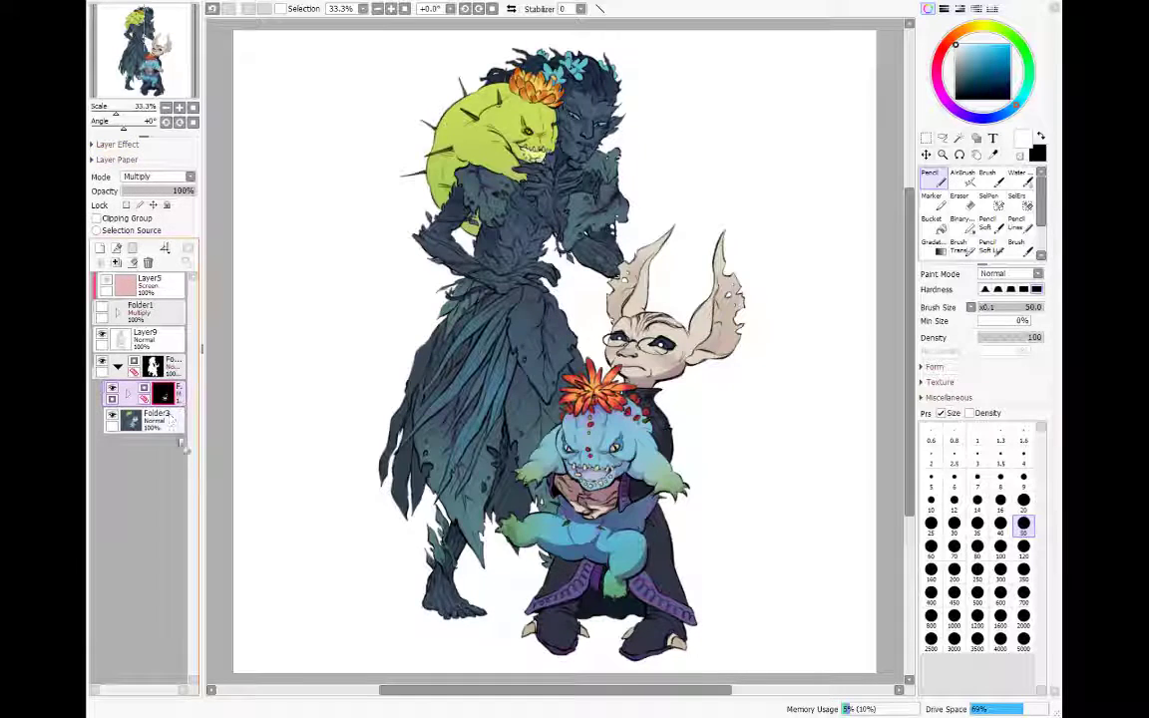
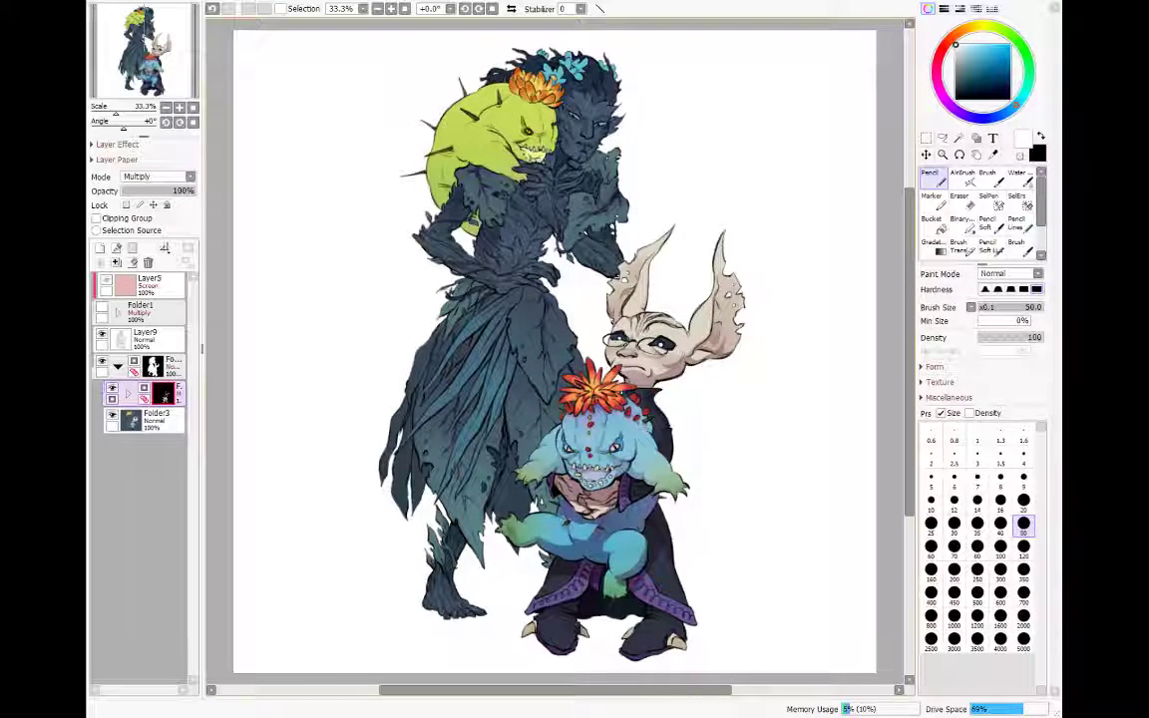
key("h")
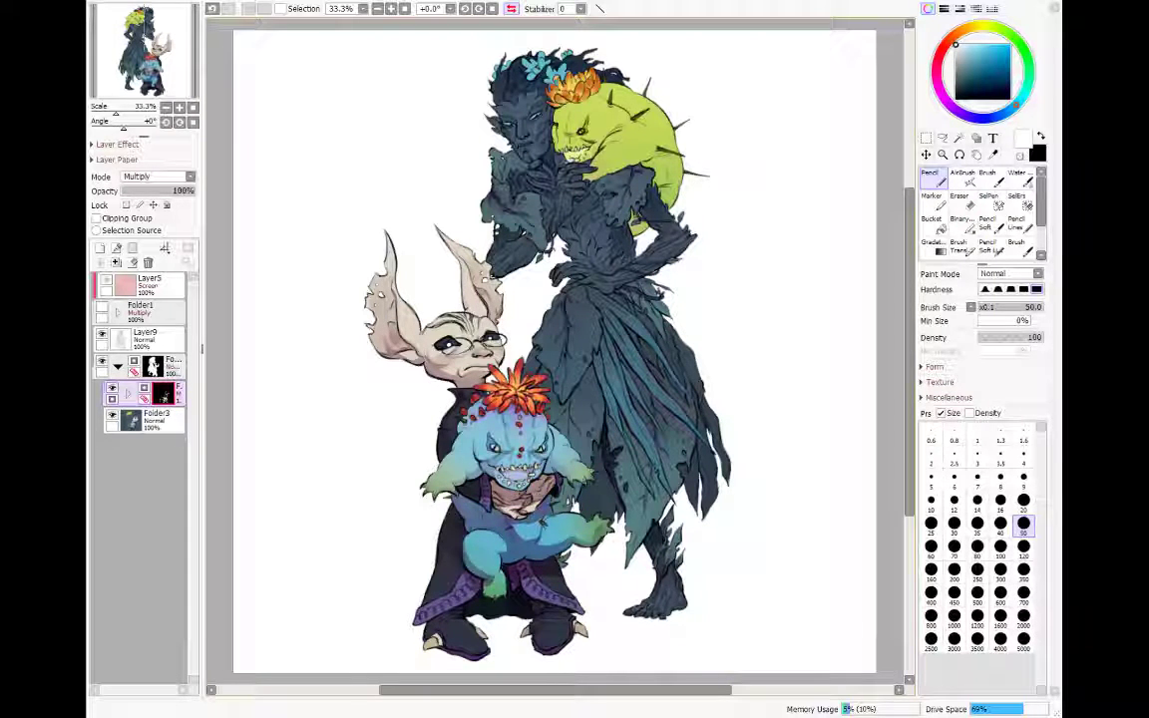
key("h")
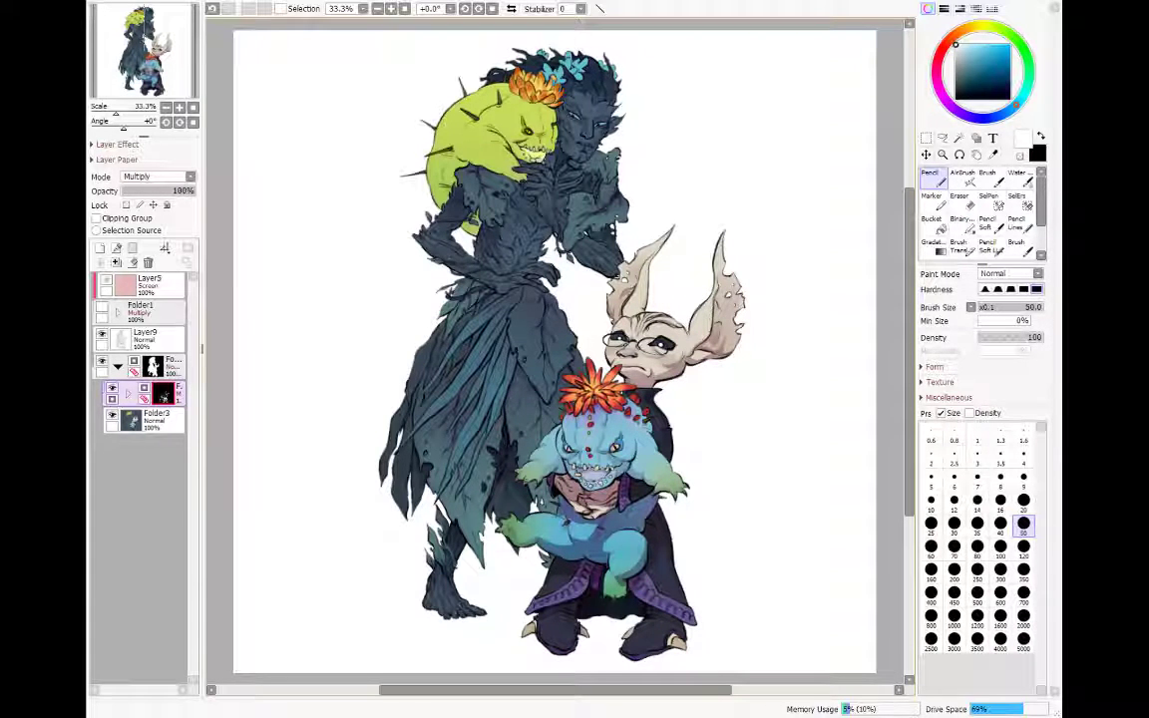
Step: Refine the revealed shading on the folder mask by alternating Eraser and white Pencil, and undo the last few strokes
key("e")
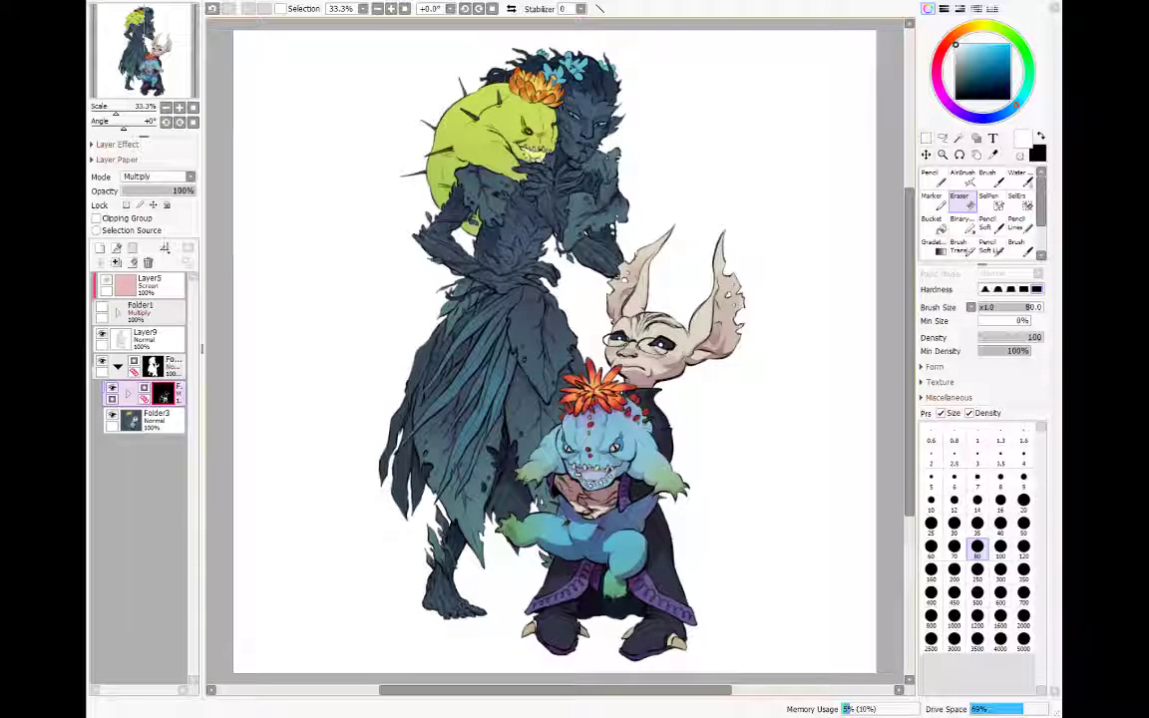
key("n")
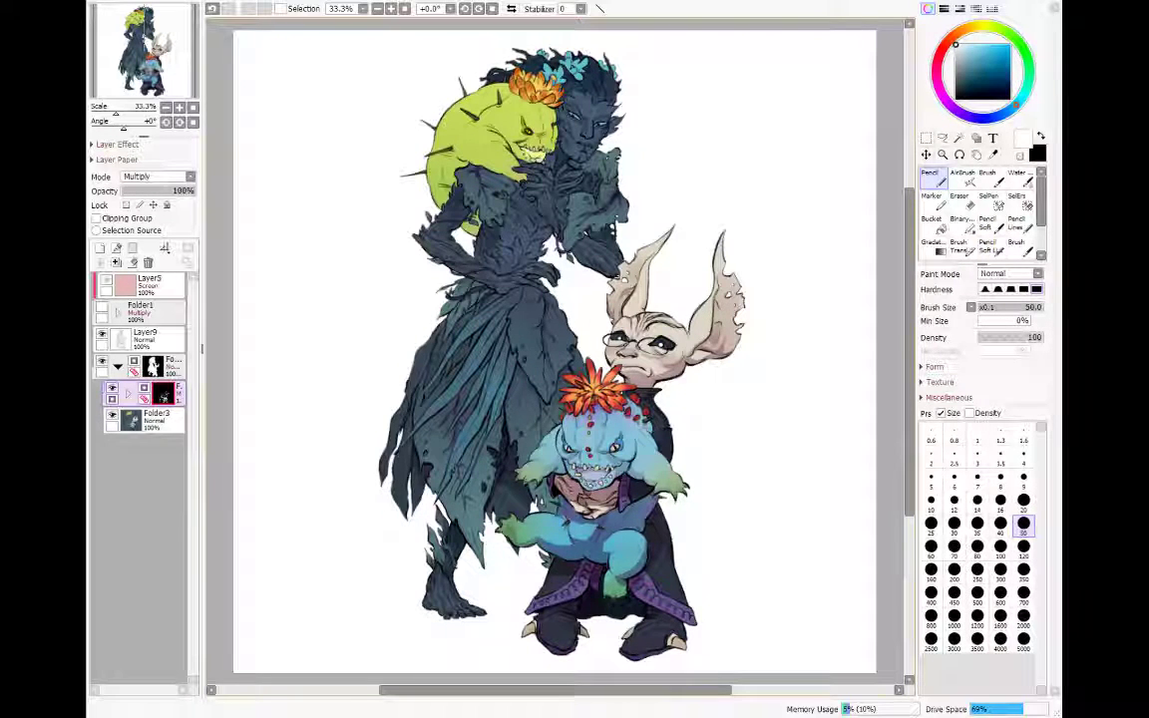
key("e")
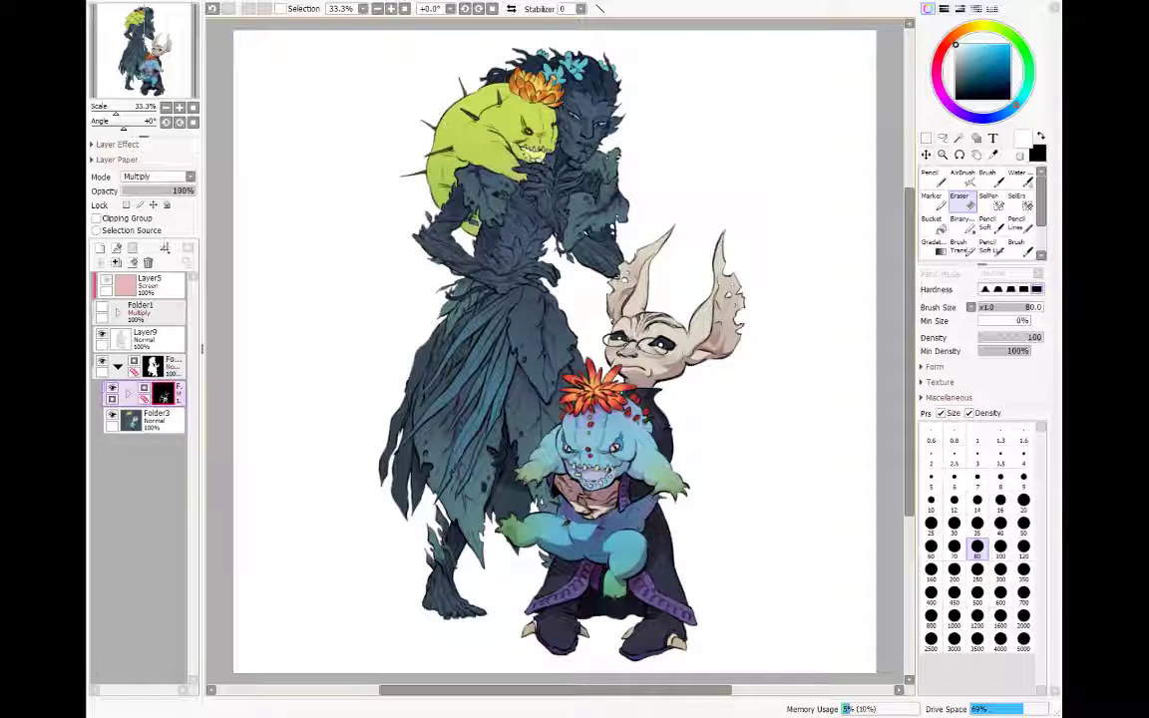
key("n")
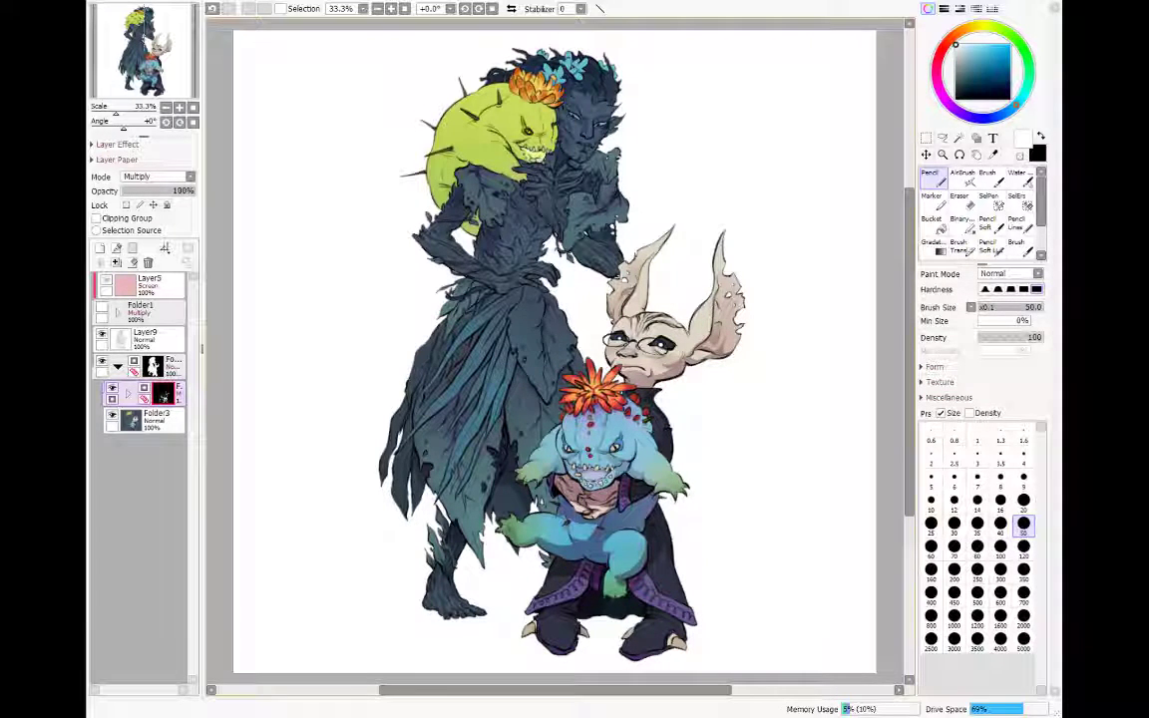
key("ctrl+z")
key("ctrl+z")
key("ctrl+z")
key("ctrl+z")
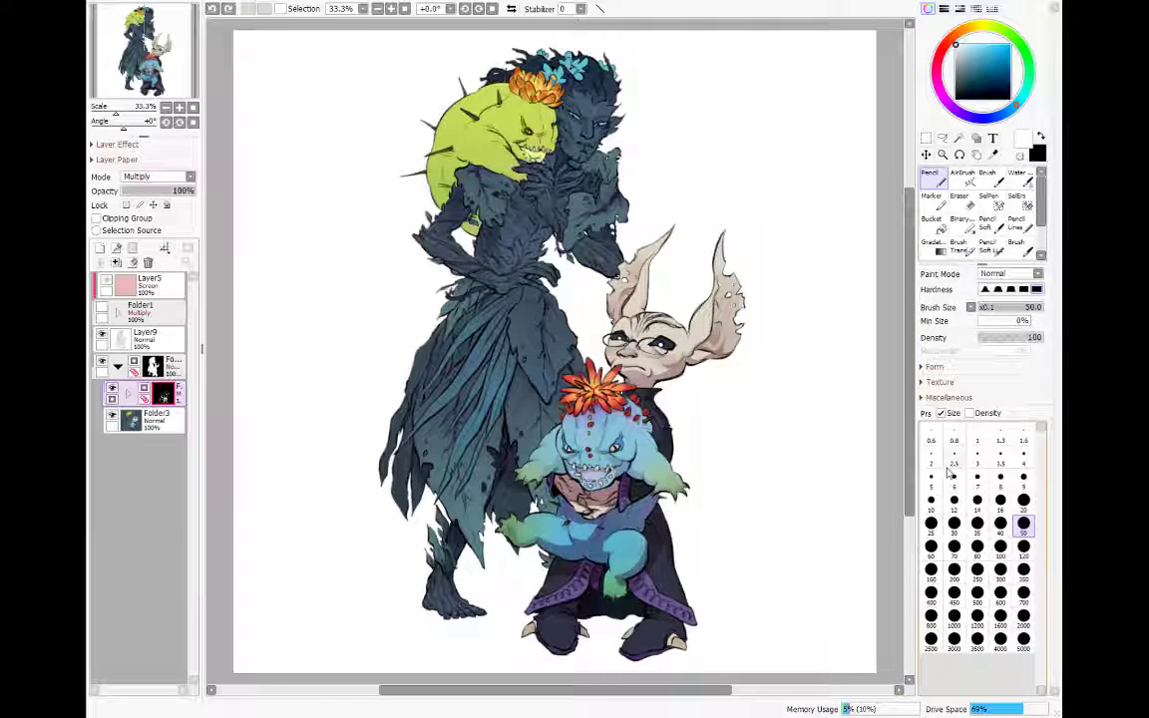
Step: Erase and repaint the folder mask to reveal shading on the tall figure and the spiny green creature, checking the drawing mirrored
key("e")
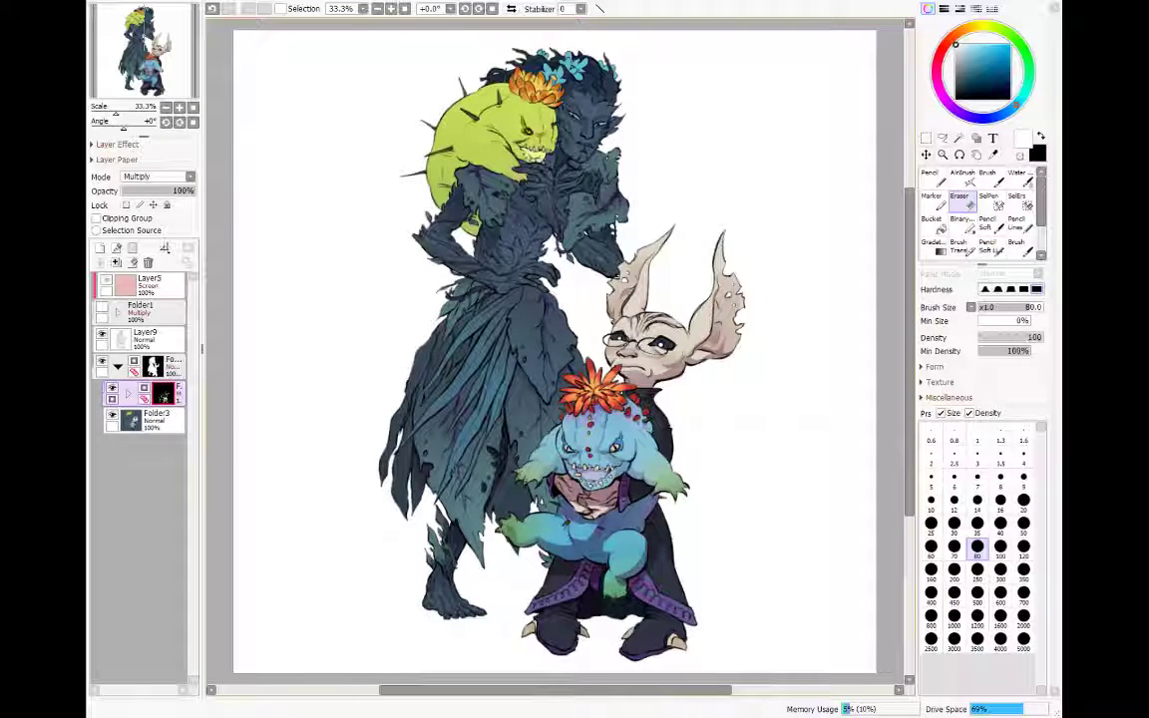
key("n")
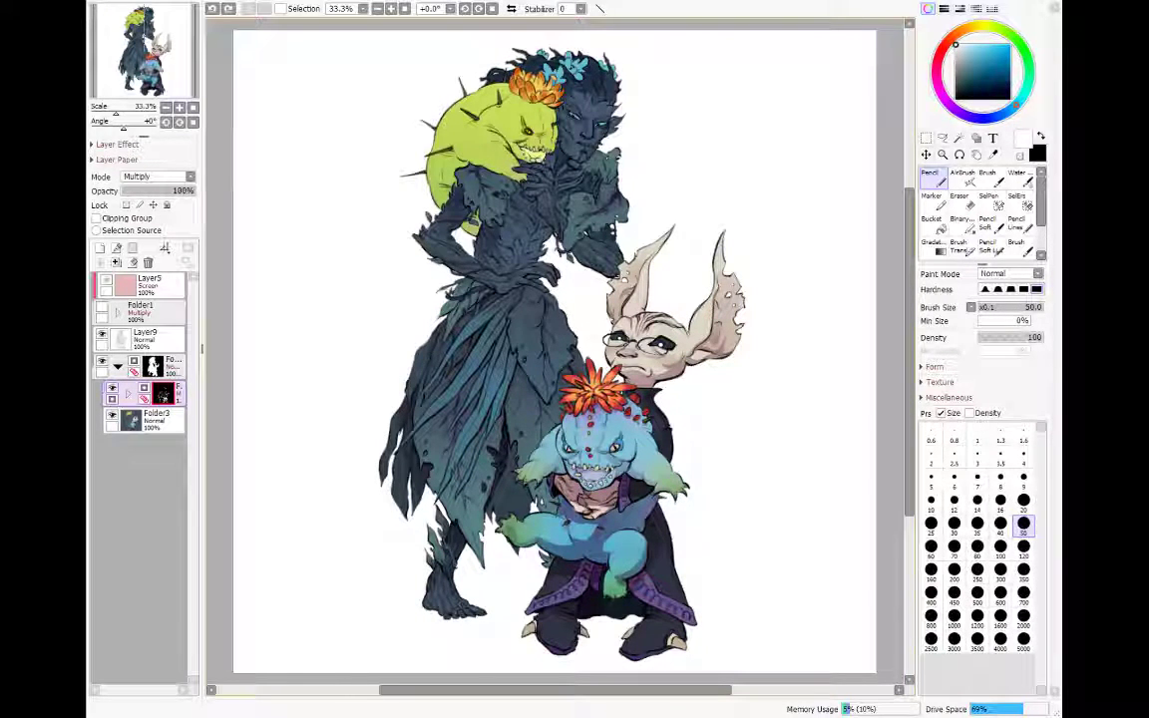
key("h")
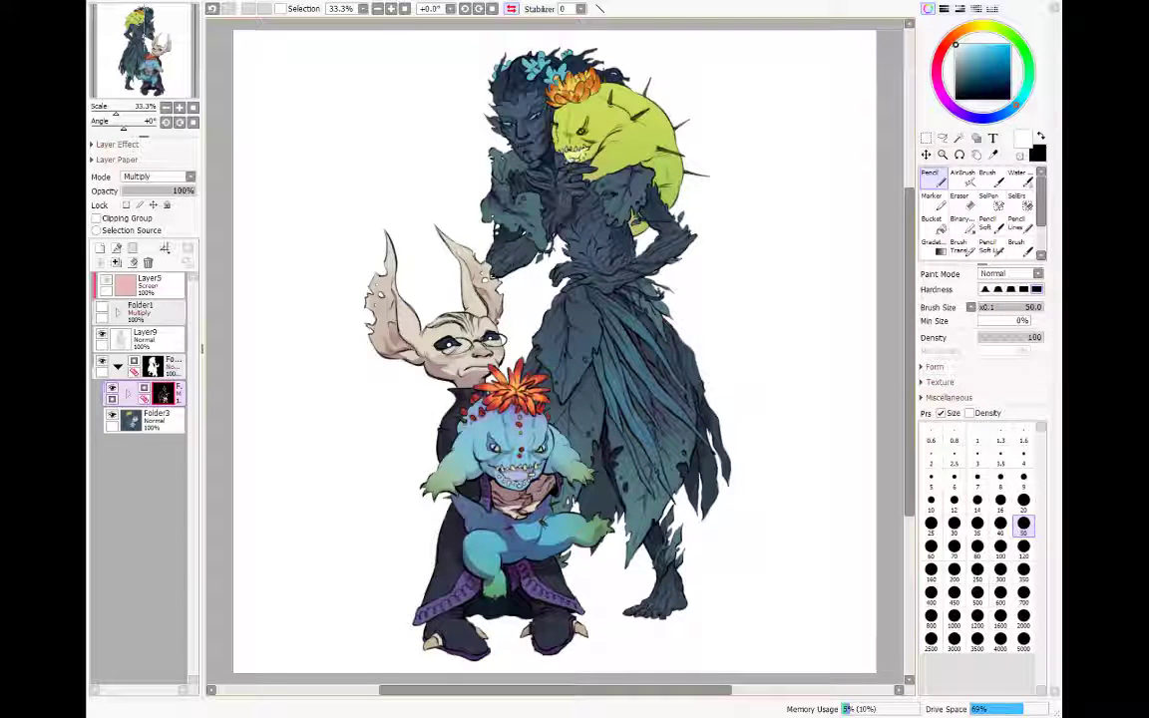
key("h")
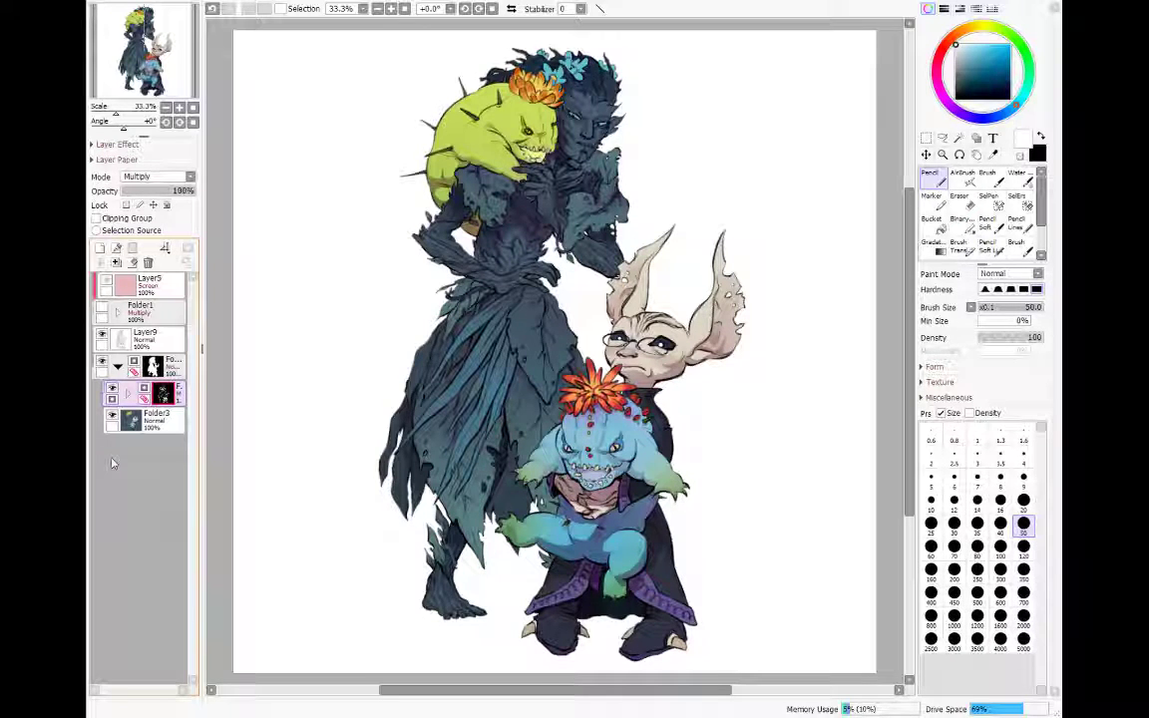
Step: Expand the masked shading folder and add a new layer above Layer10 in Overlay mode
left_click(127, 395)
left_click(171, 425)
key("ctrl+shift+n")
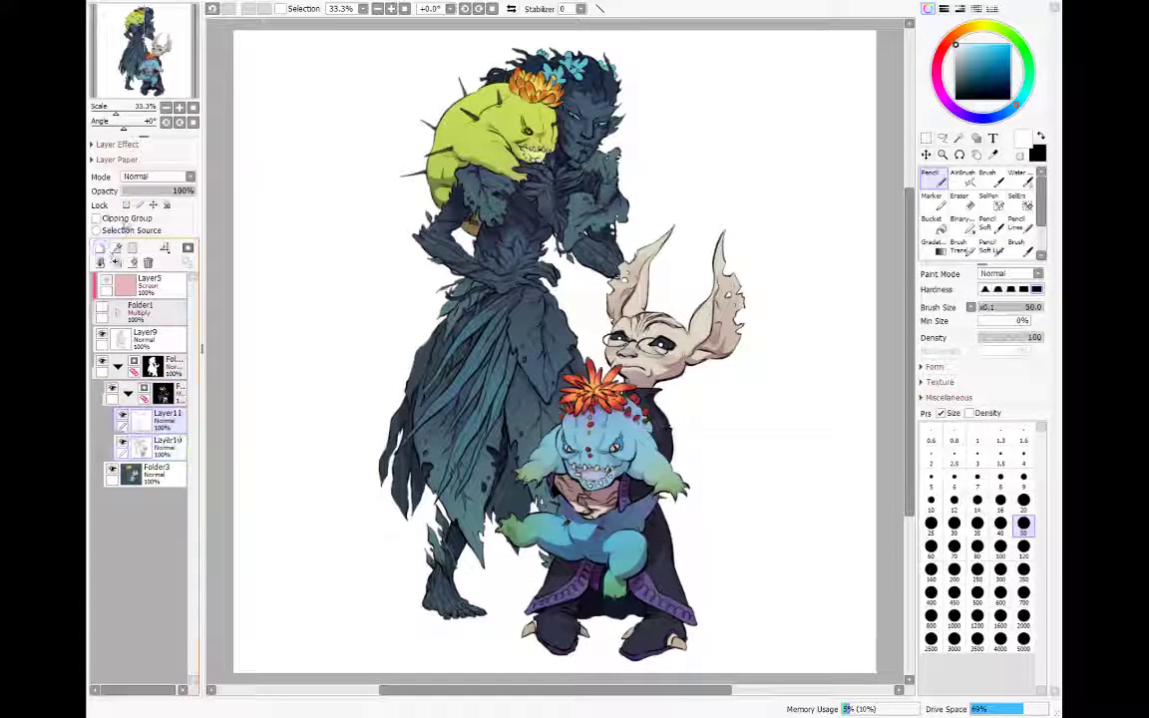
left_click(156, 177)
left_click(142, 215)
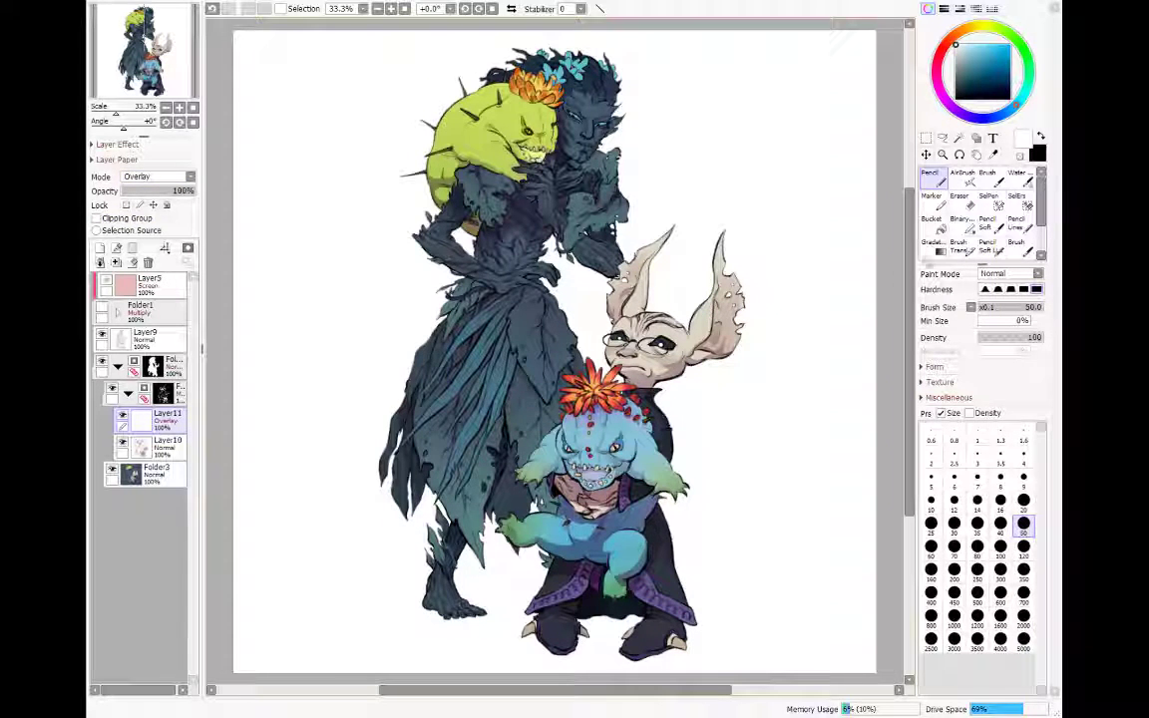
Step: Paint soft pale cyan accents on the Overlay layer with the size 50 Brush Trans, comparing by undoing and redoing strokes
left_click(1039, 137)
left_click(1018, 103)
left_click(973, 49)
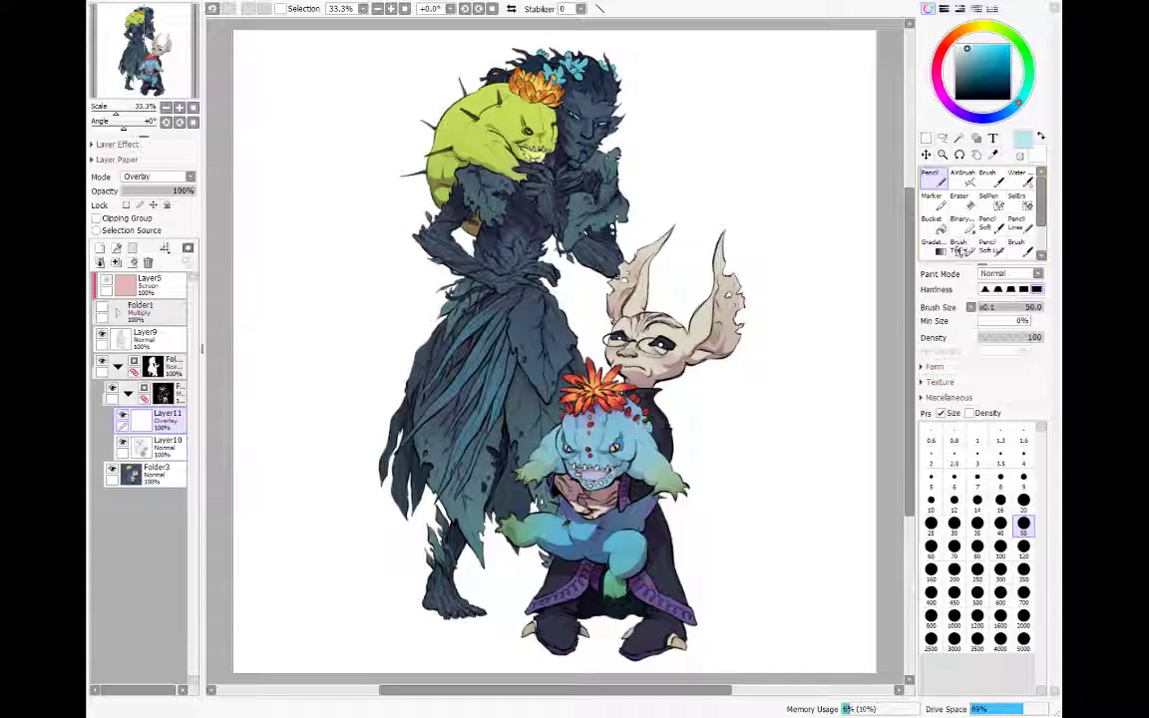
left_click(962, 246)
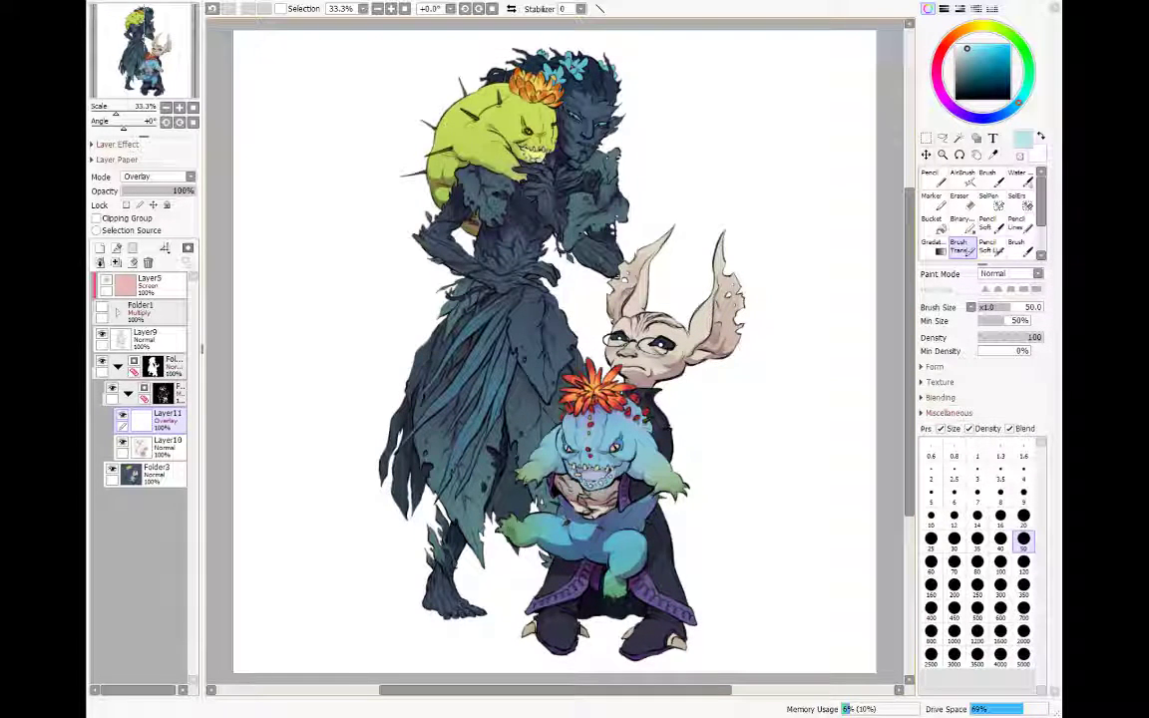
key("ctrl+z")
key("ctrl+y")
key("ctrl+y")
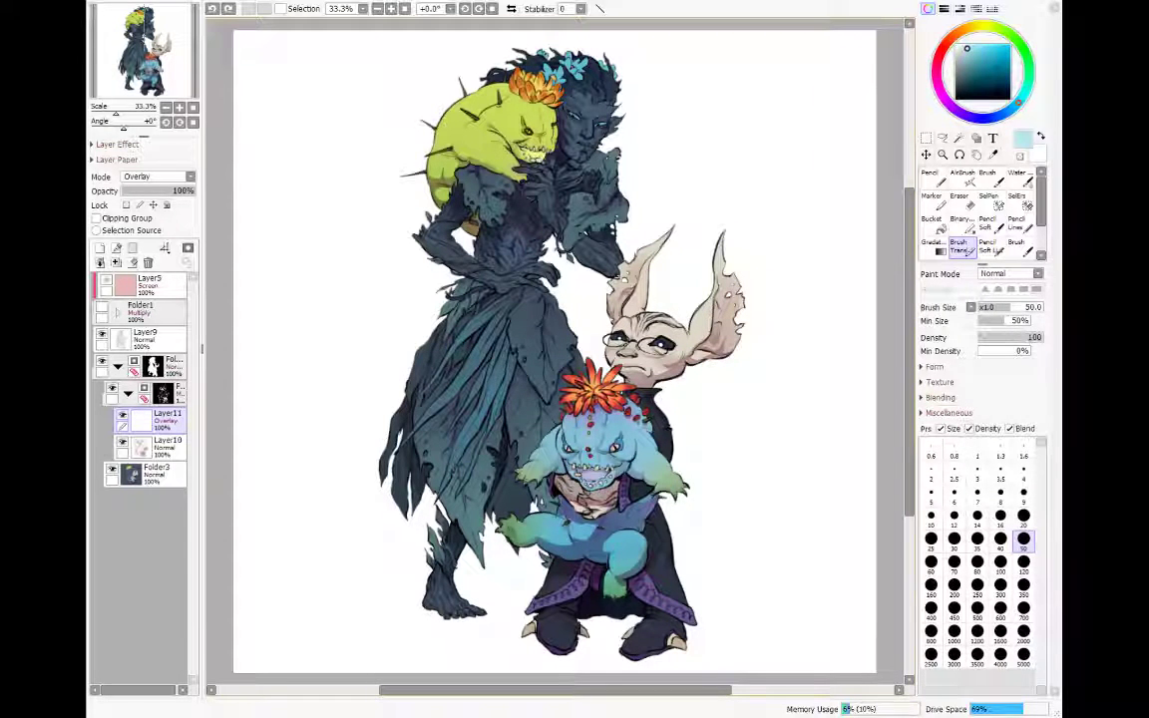
key("ctrl+y")
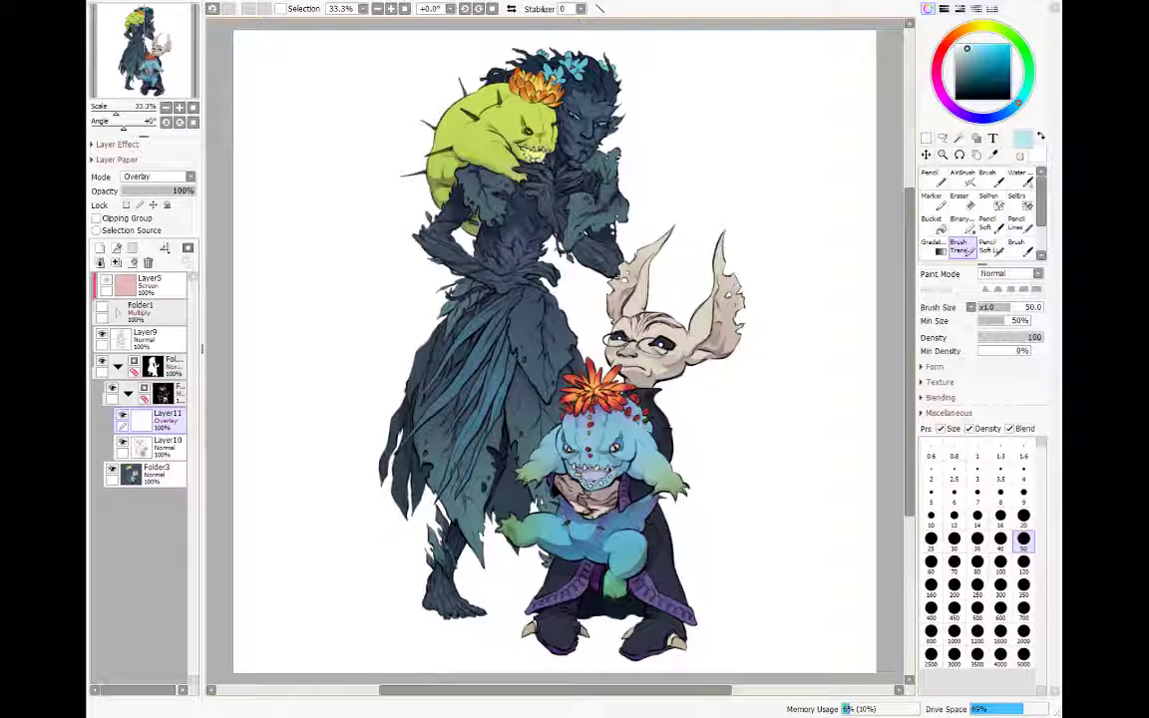
Step: Add a new layer directly above Layer10 and set its blending mode to Multiply
left_click(149, 440)
left_click(100, 248)
left_click(150, 176)
left_click(139, 191)
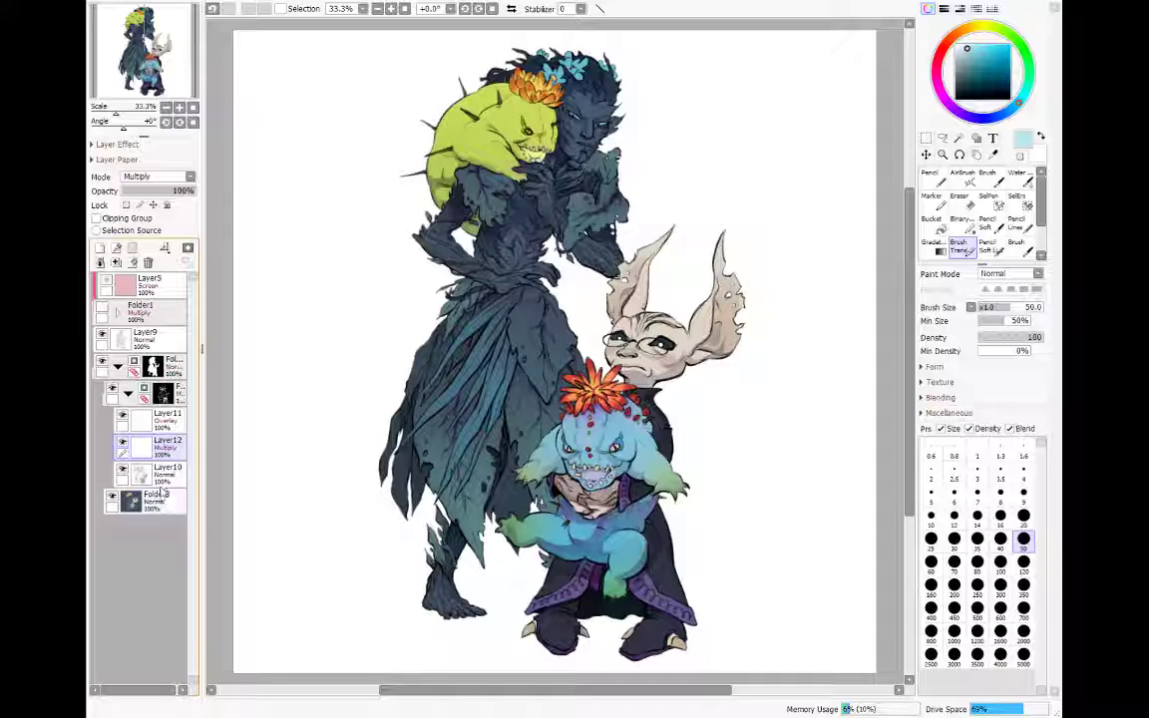
Step: Sample the chest's shadow color with the Overlay layer hidden, change it to dark plum and paint deeper shadows on Layer12
left_click(123, 416)
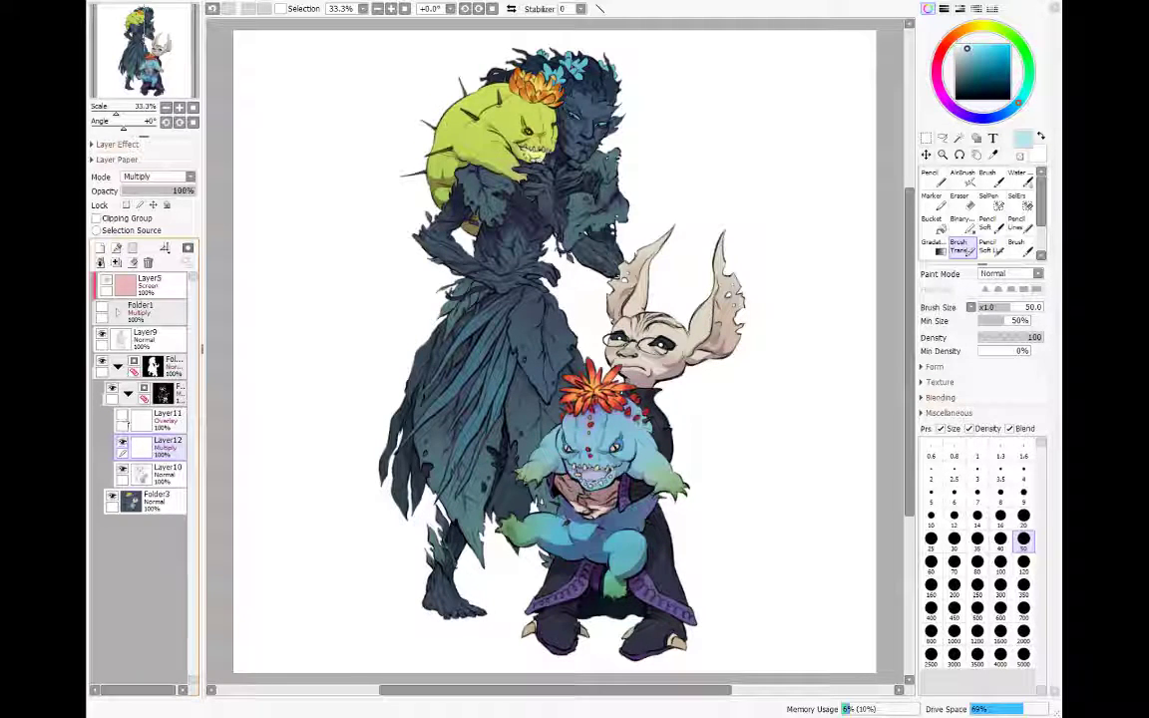
right_click(583, 495)
left_click(123, 416)
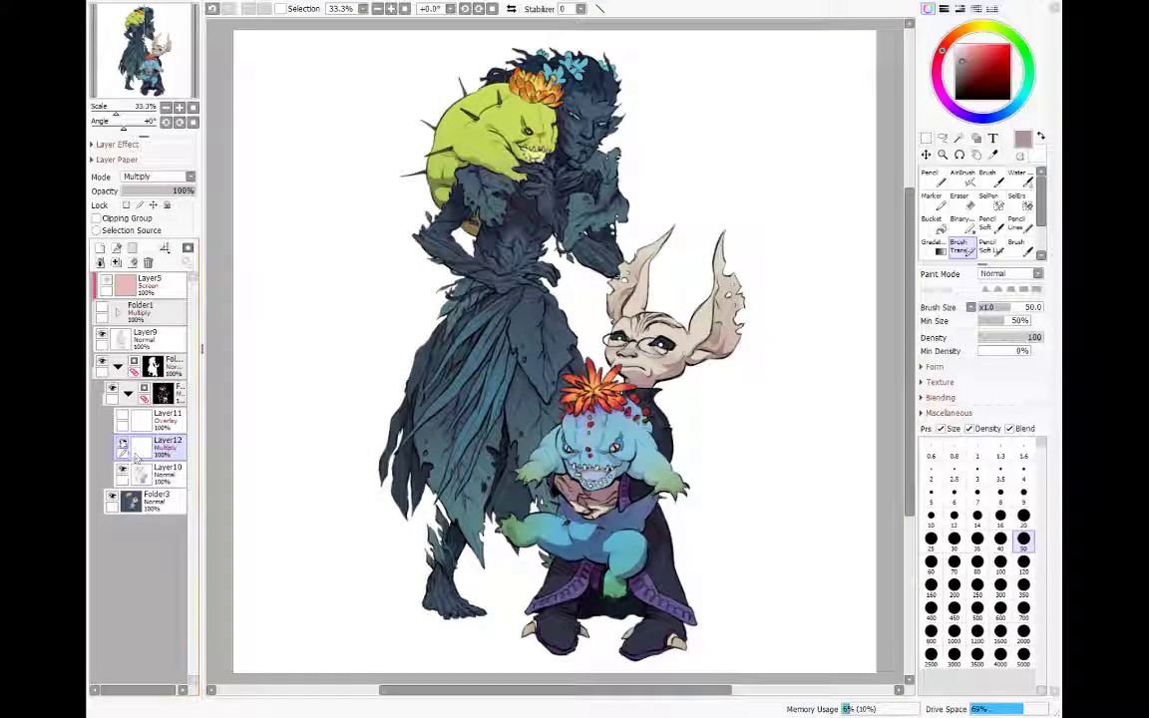
left_click(969, 74)
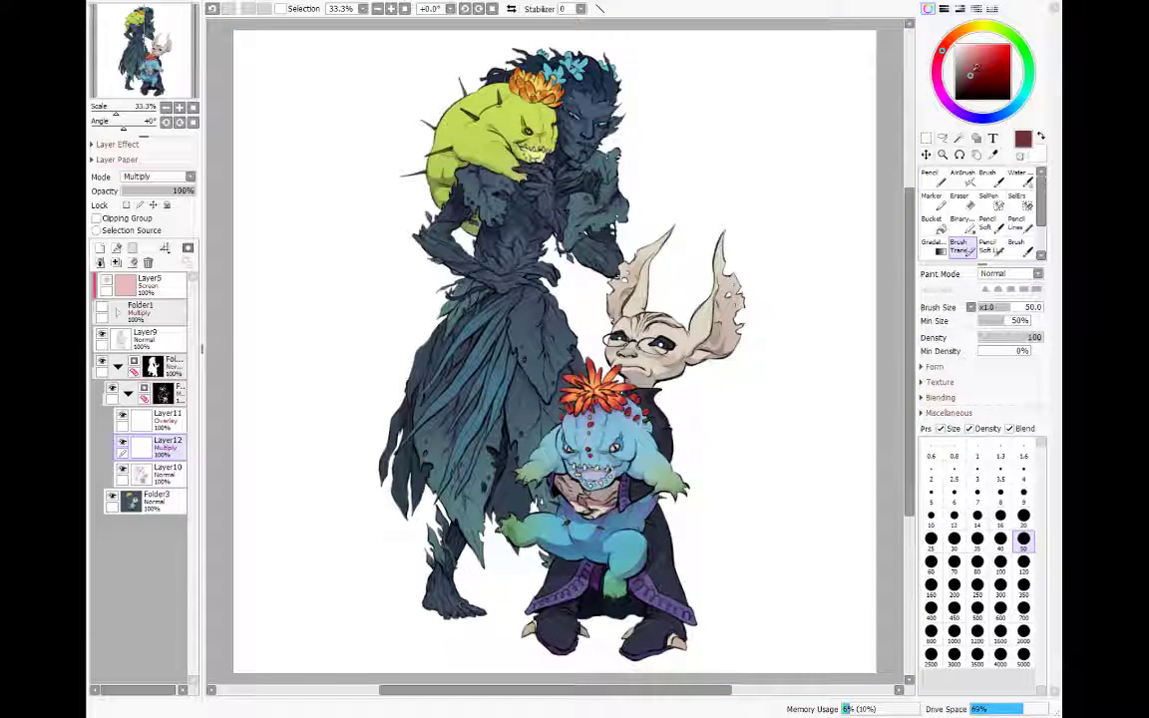
left_click(938, 83)
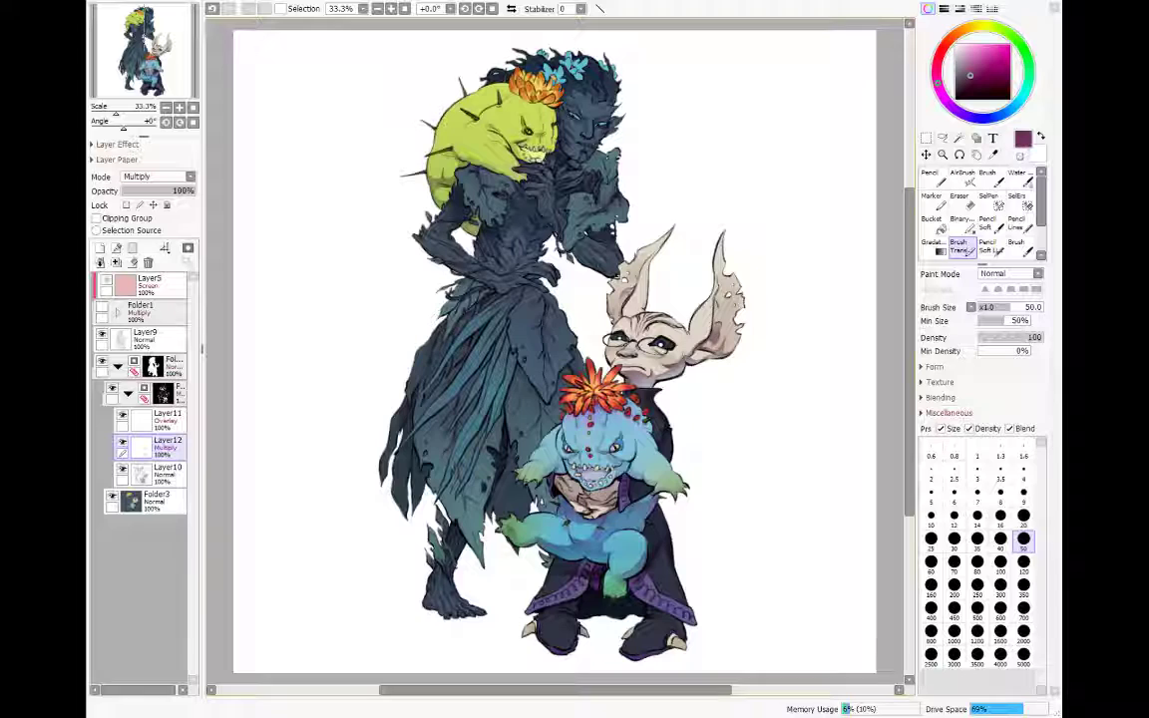
left_click_drag(519, 481, 535, 487)
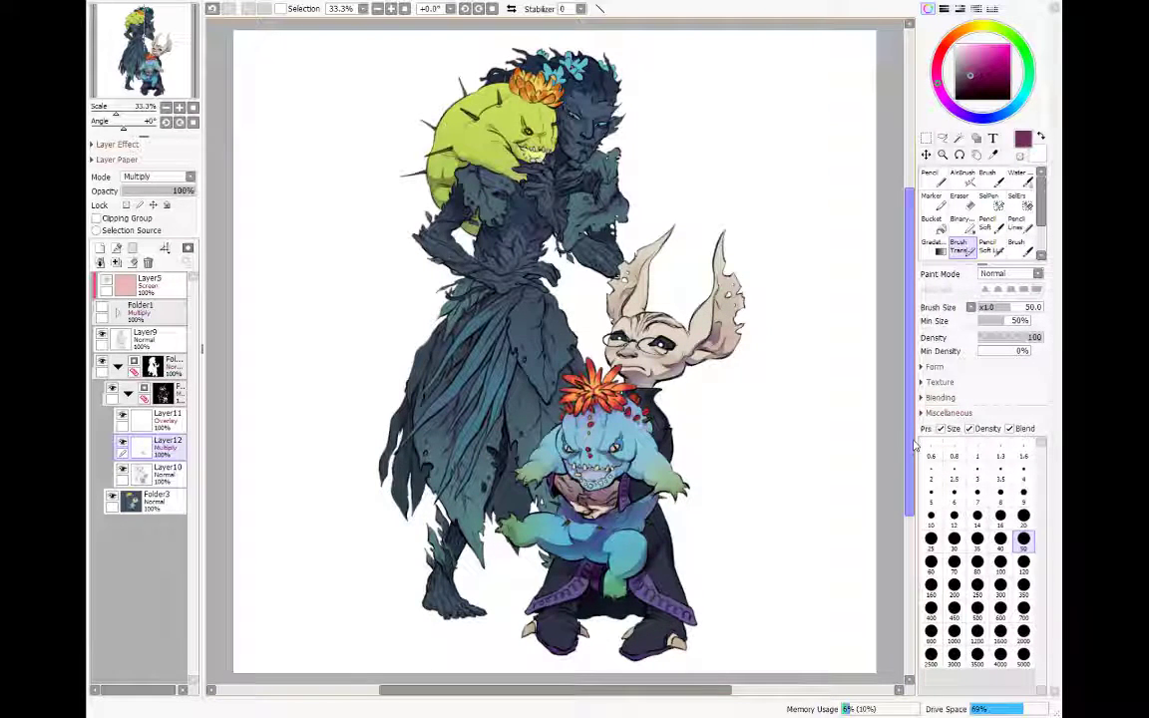
key("ctrl+z")
key("ctrl+y")
key("ctrl+z")
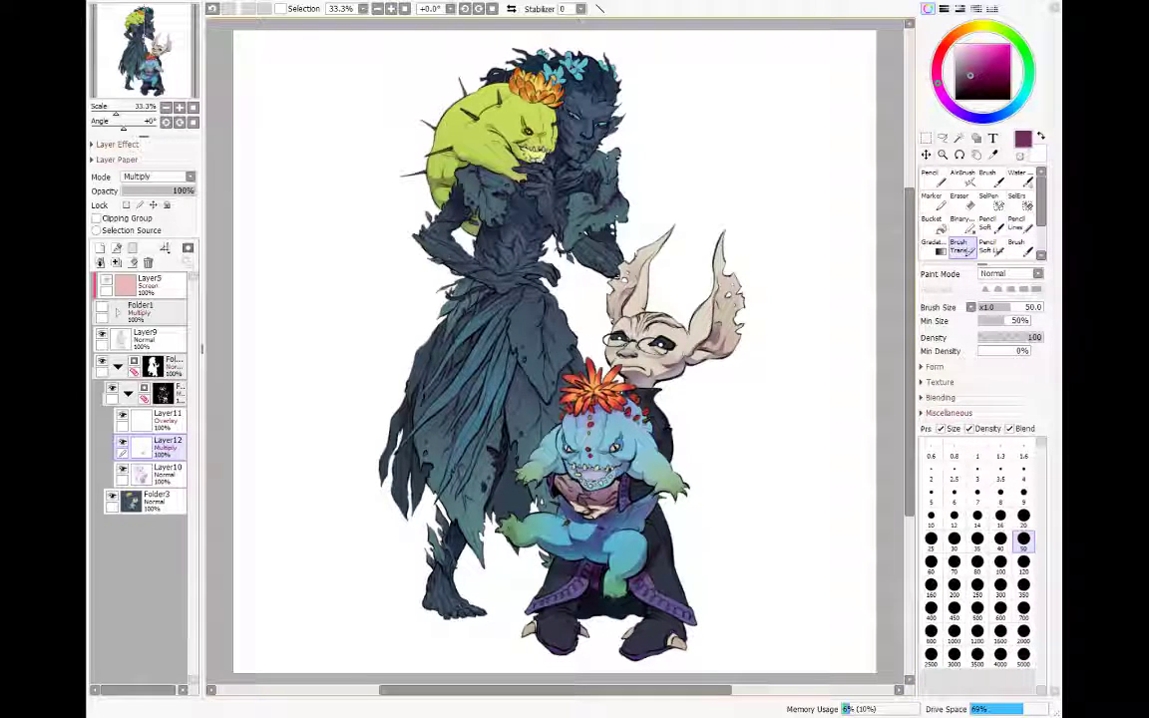
key("ctrl+y")
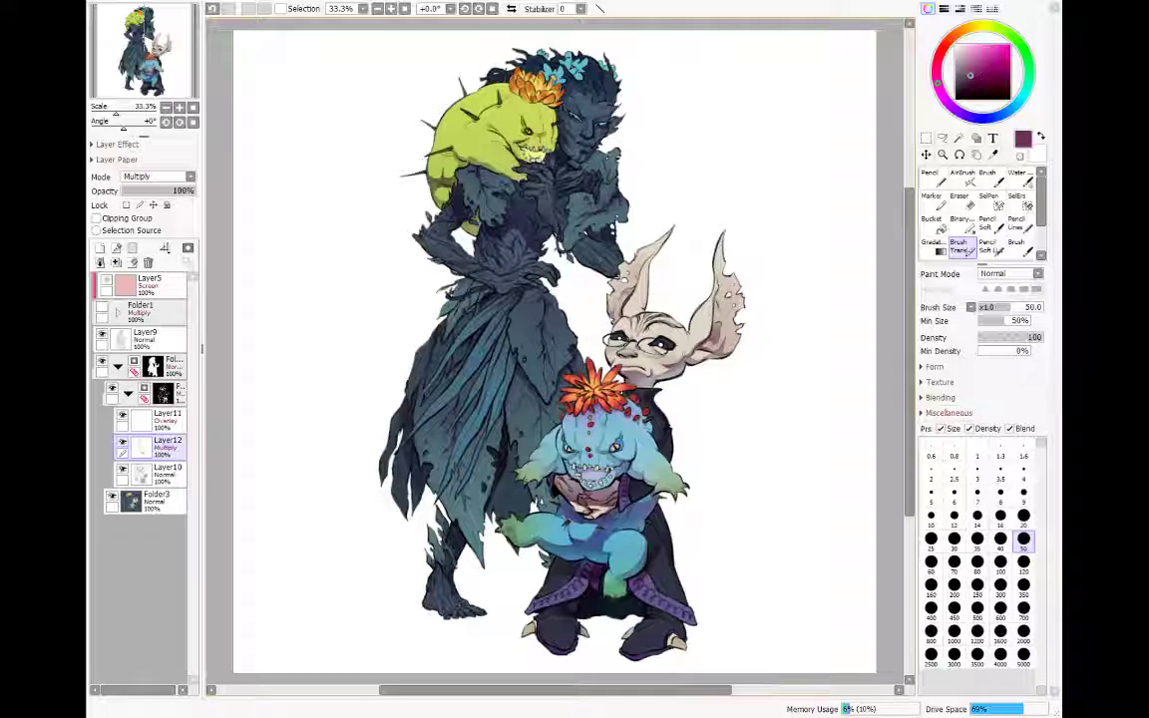
Step: Collapse the masked shading folder, create a new folder directly above Folder3 and add an empty layer inside it
left_click(128, 392)
left_click(160, 417)
left_click(132, 247)
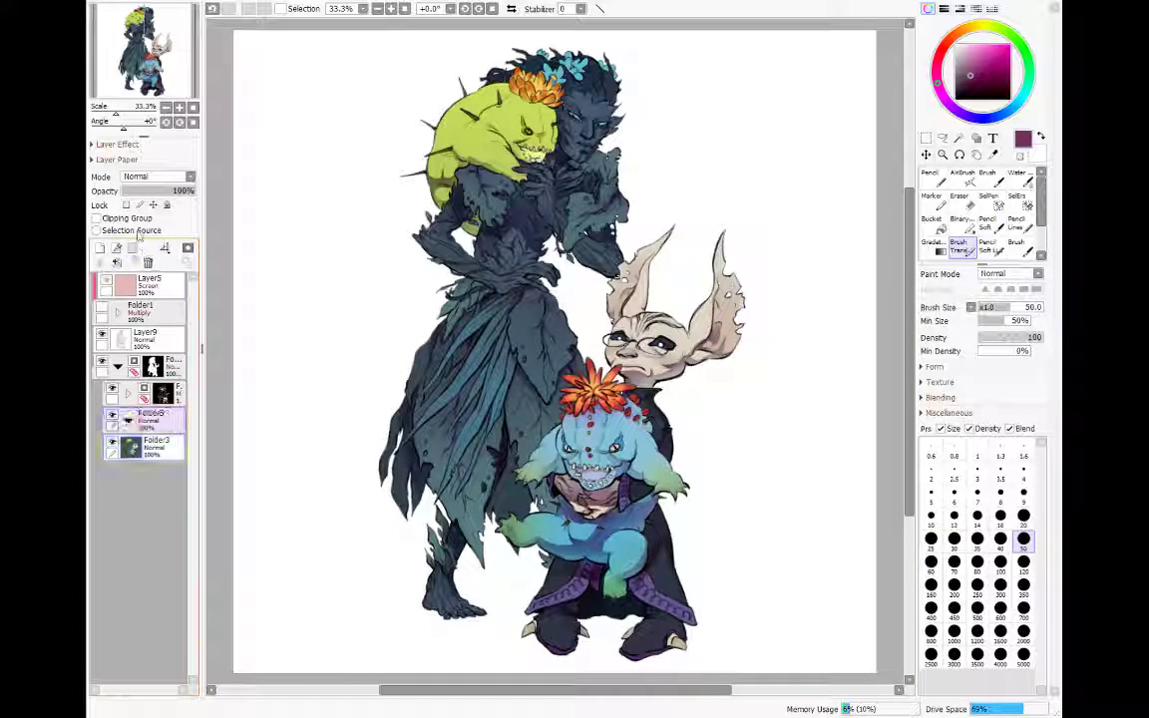
left_click(163, 393)
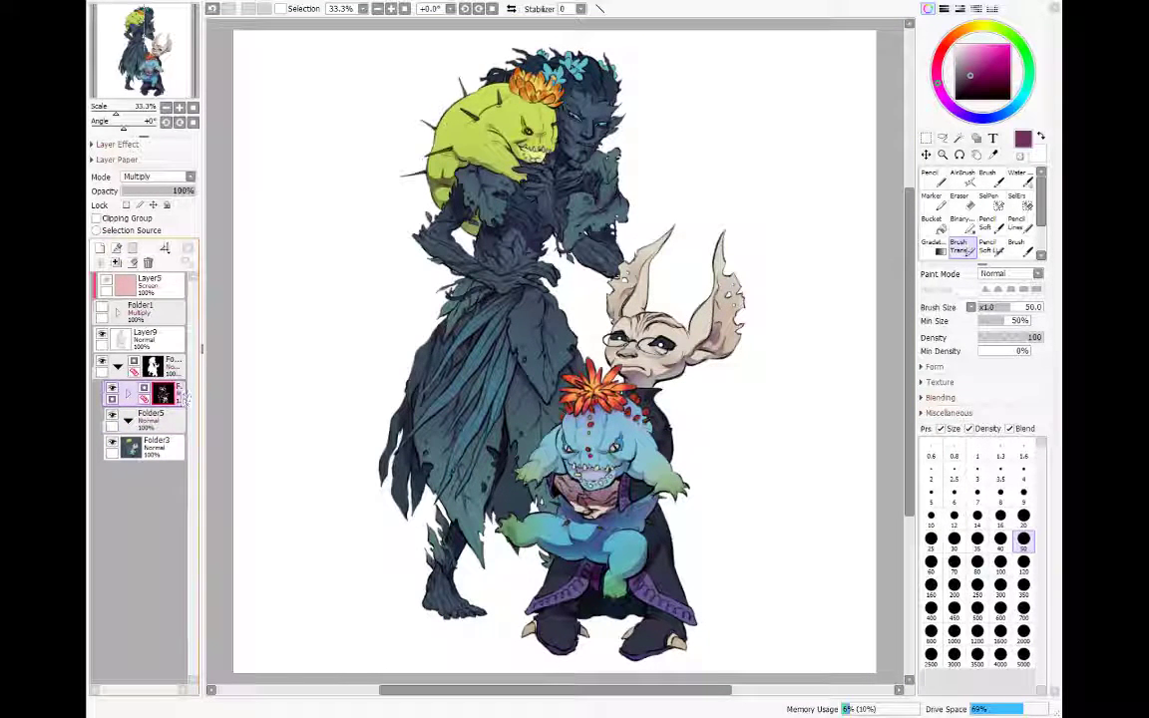
left_click(433, 14)
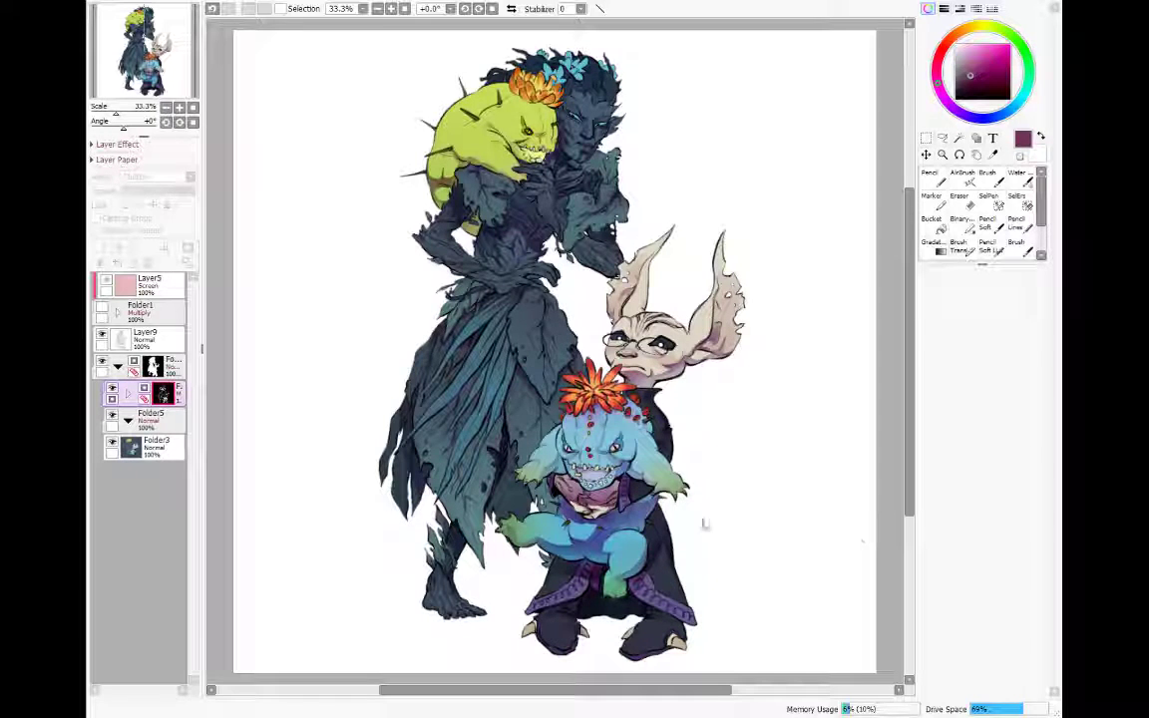
left_click(150, 417)
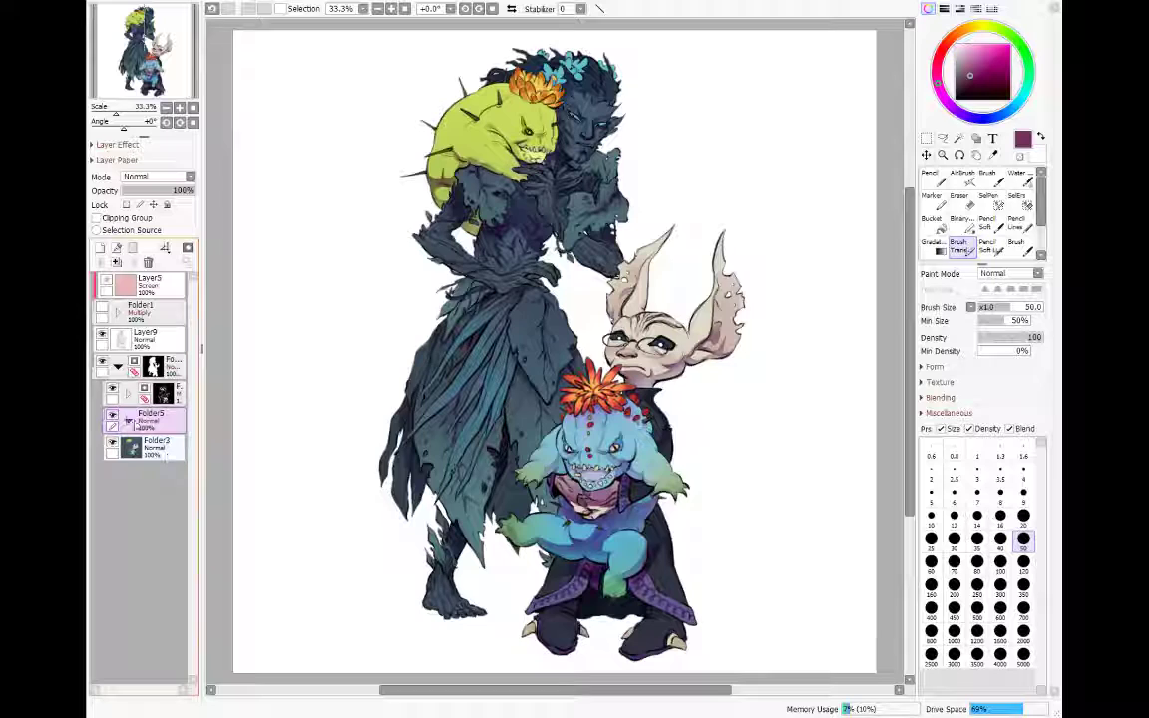
left_click(100, 247)
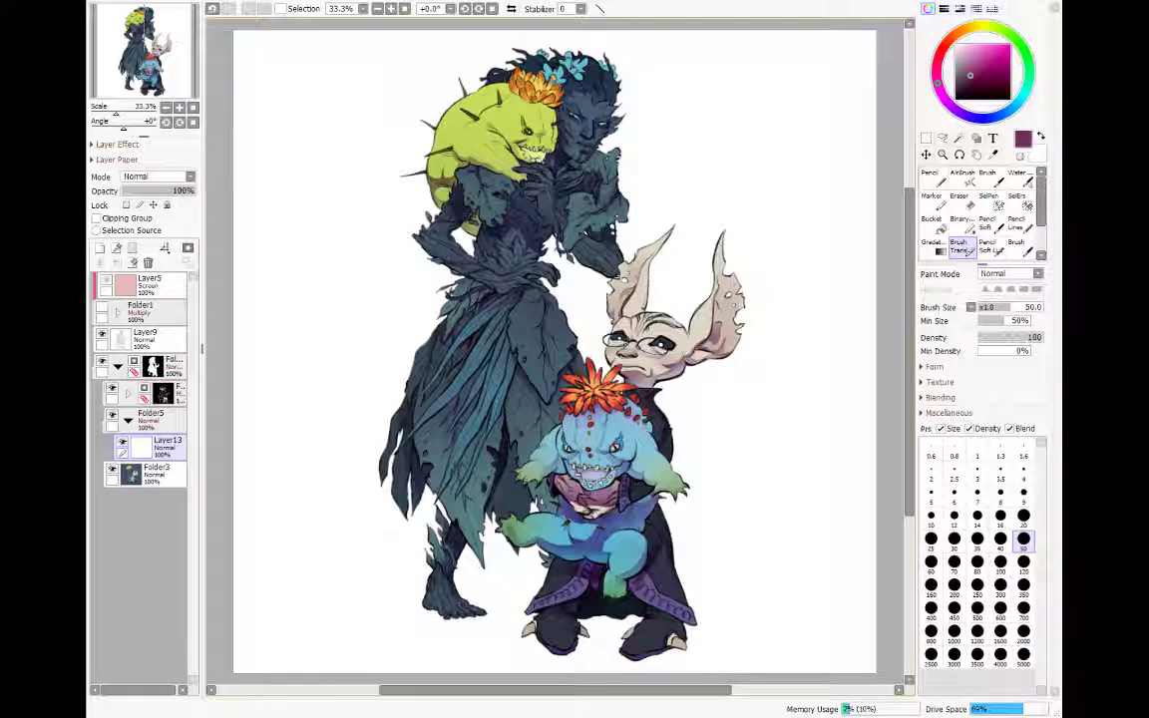
Step: Choose a pale beige-yellow color and set the new folder's blending mode to Overlay, keeping the layer inside it active
left_click(966, 54)
left_click(971, 32)
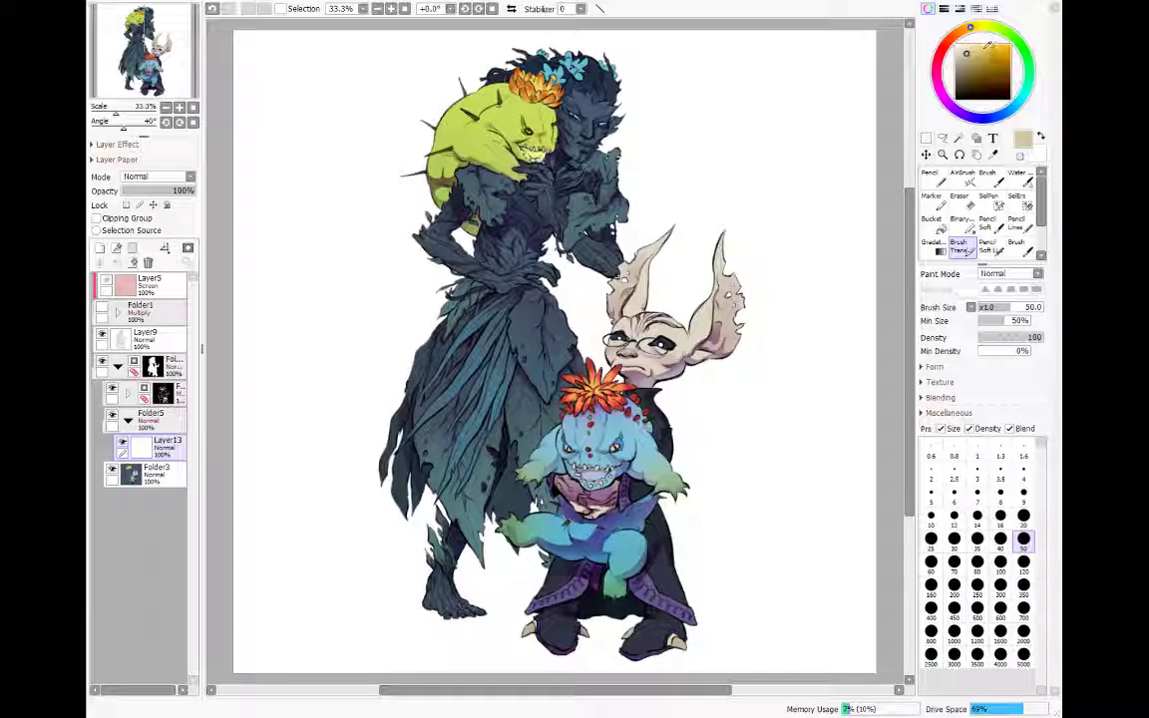
left_click(965, 51)
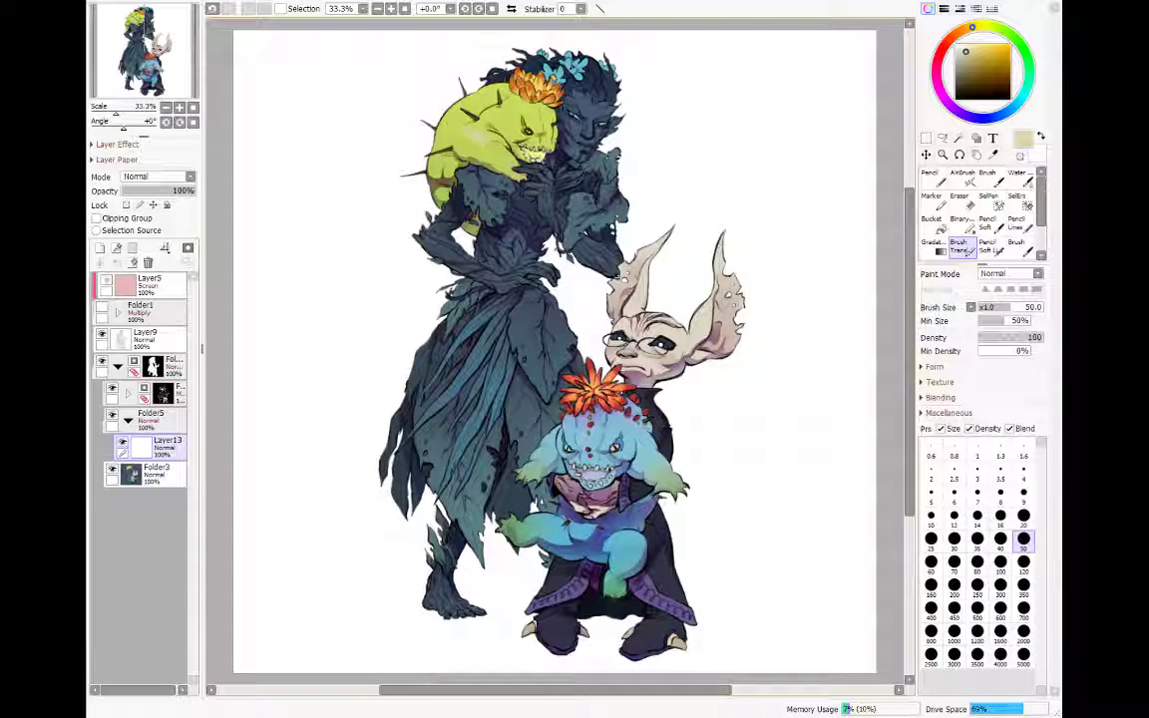
left_click(150, 415)
left_click(158, 233)
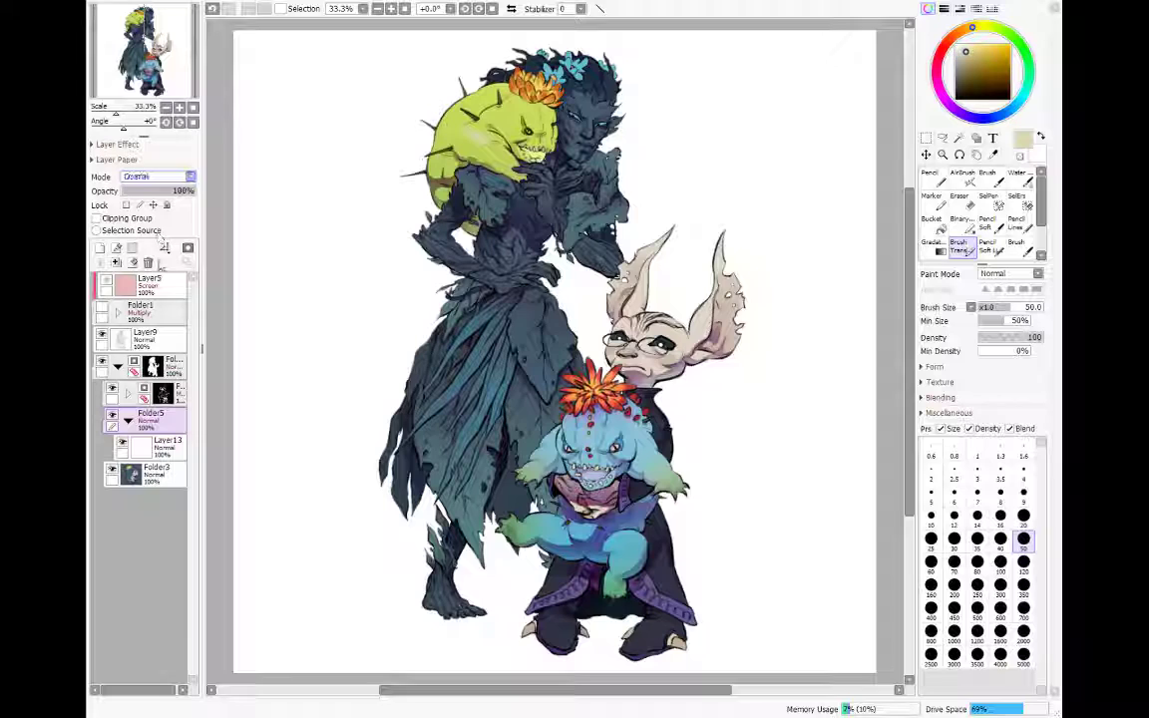
left_click(171, 443)
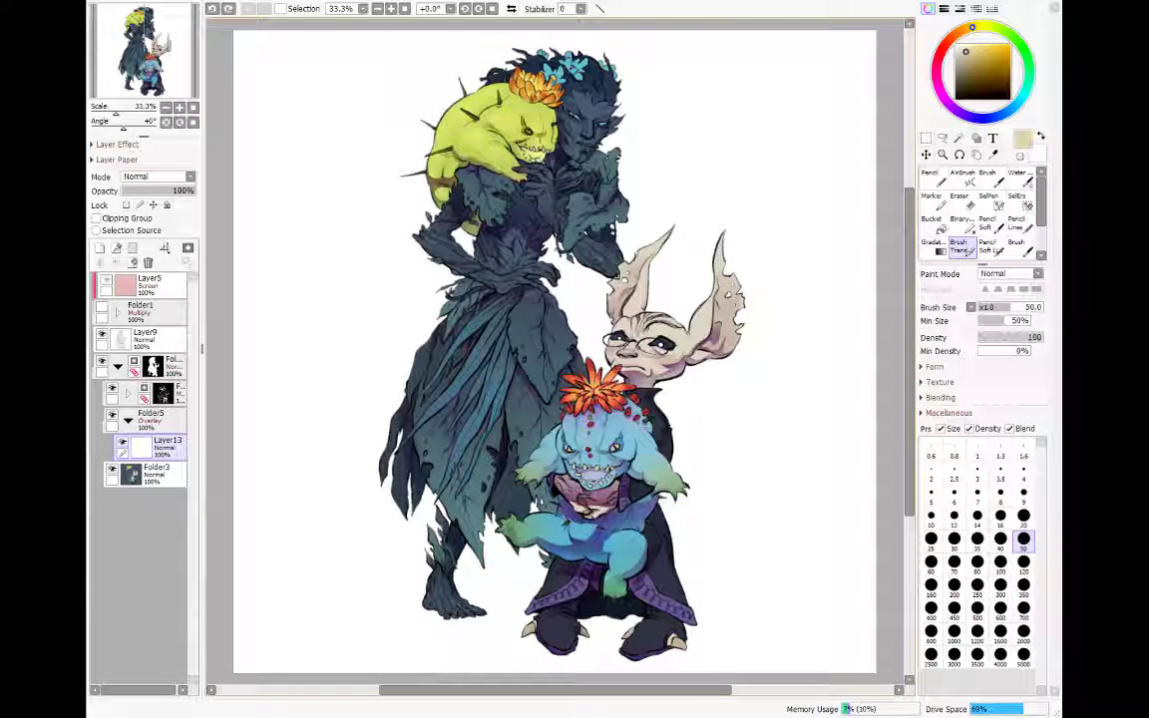
Step: Paint pale highlights across the characters with the size 40 Brush Trans, cleaning up the strokes with the Eraser
left_click(999, 546)
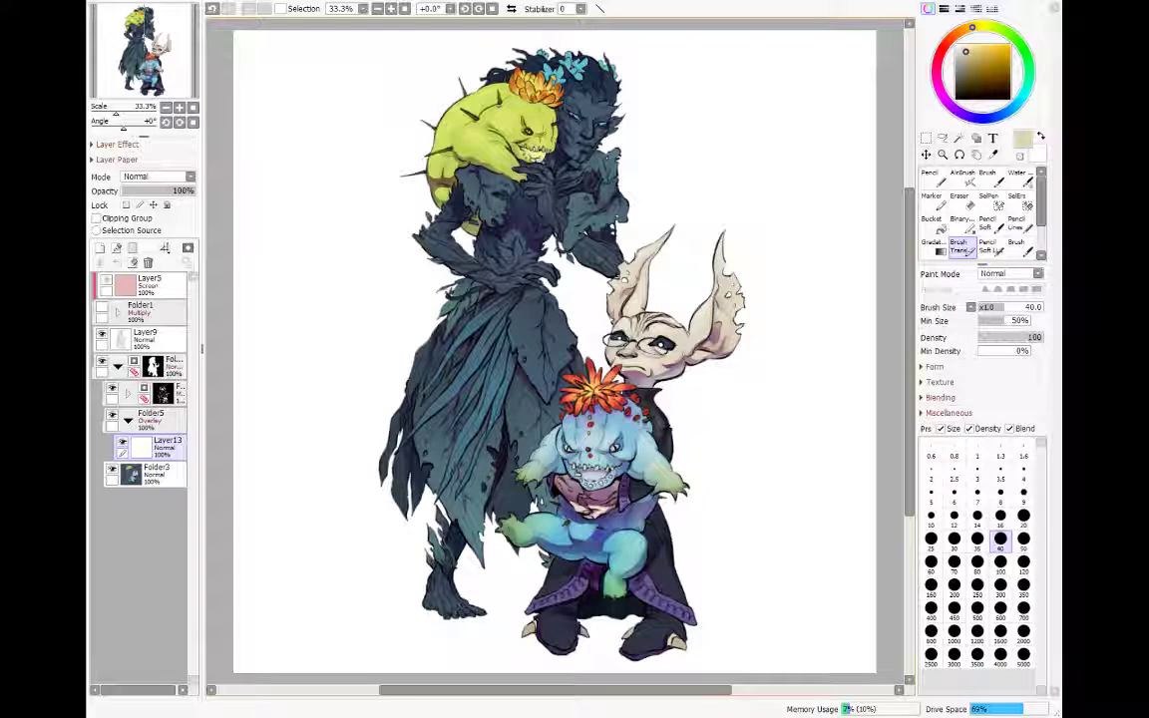
key("e")
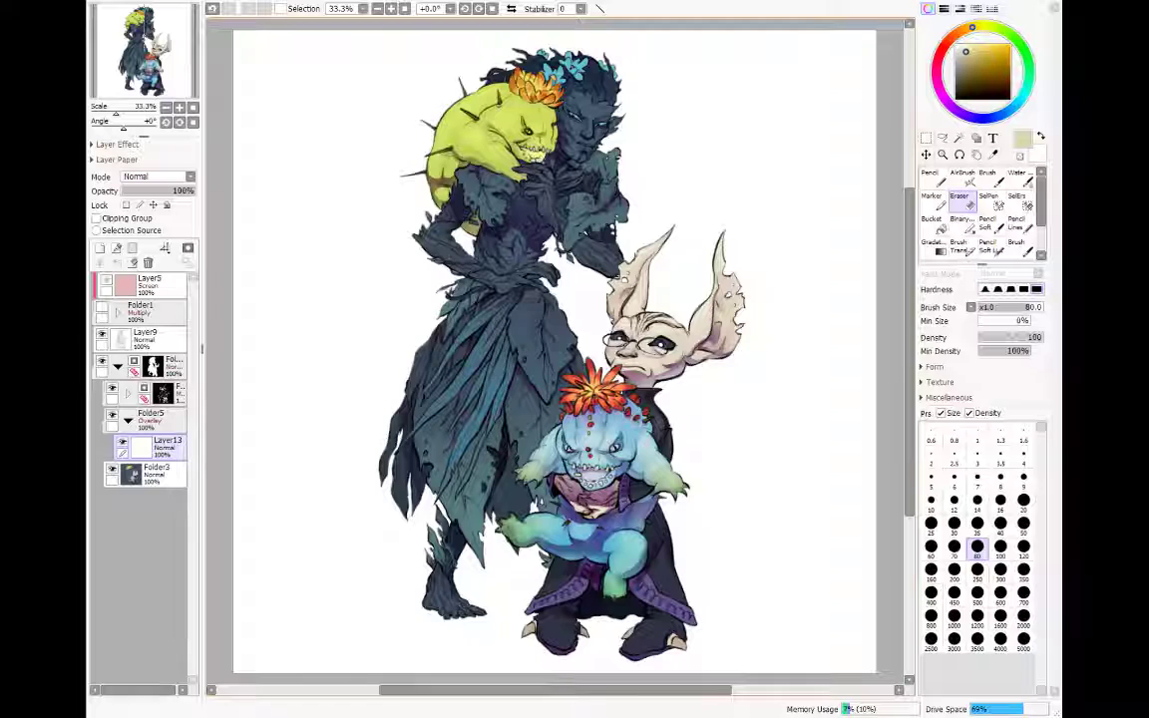
key("b")
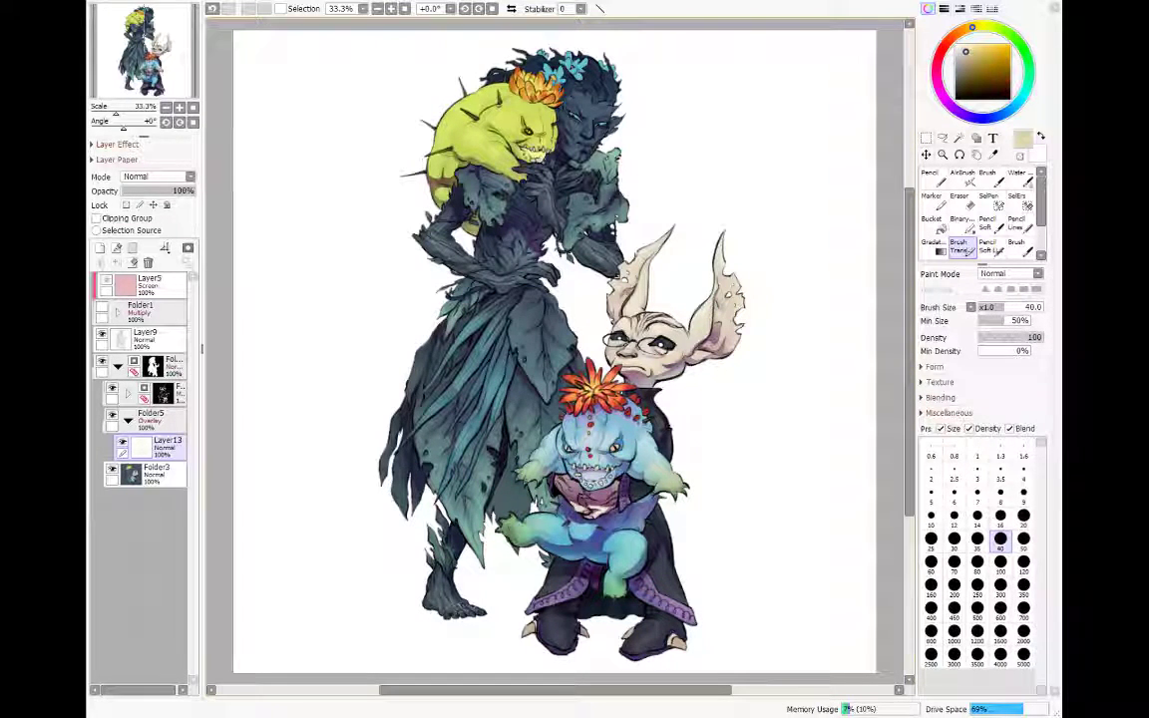
key("e")
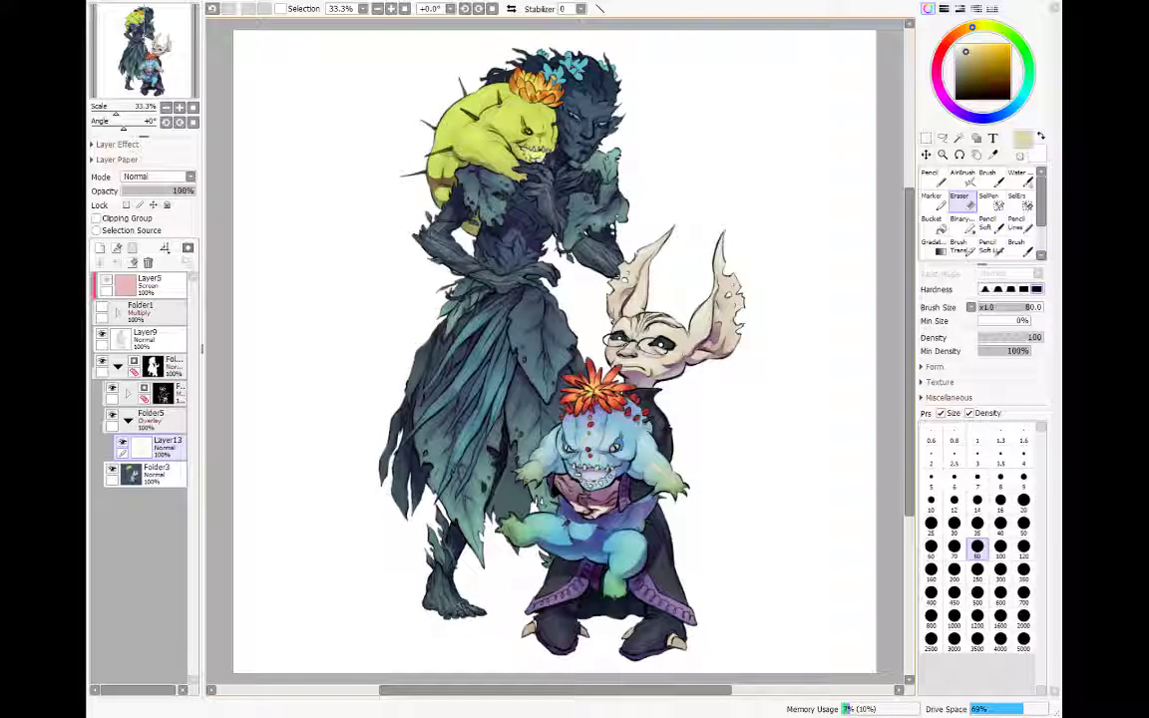
key("b")
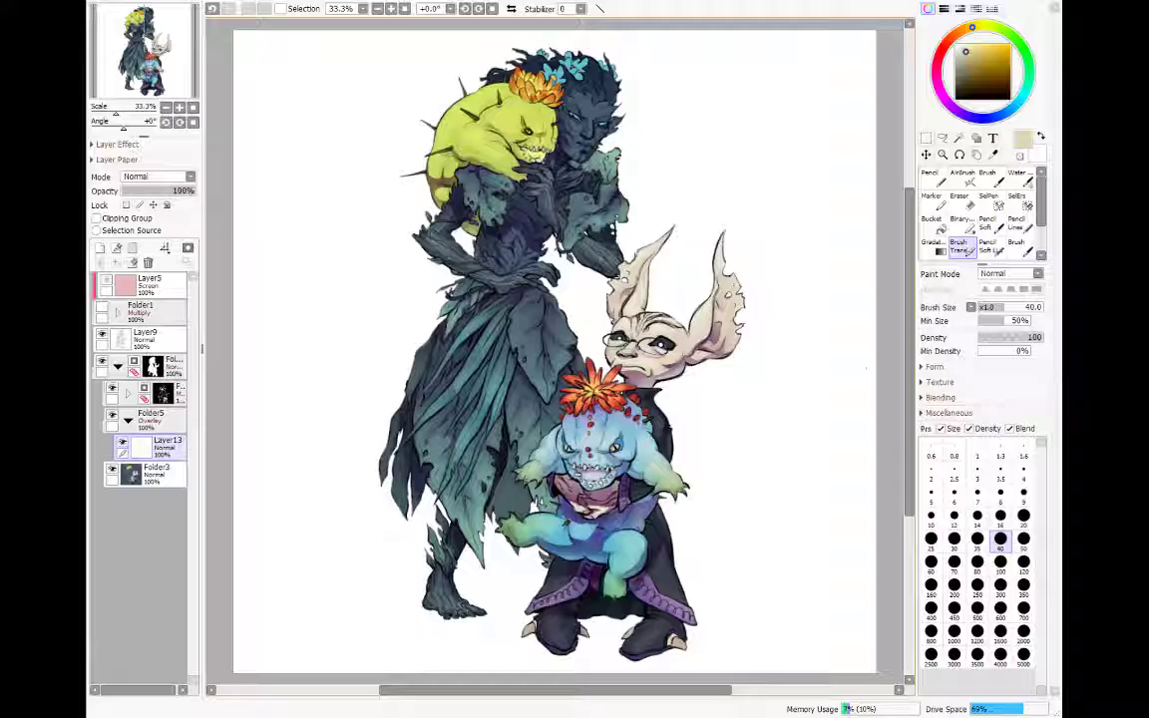
Step: Mirror the canvas view, refine the highlights with the brush at sizes 20 and 40, and restore the normal view
key("h")
left_click(1024, 516)
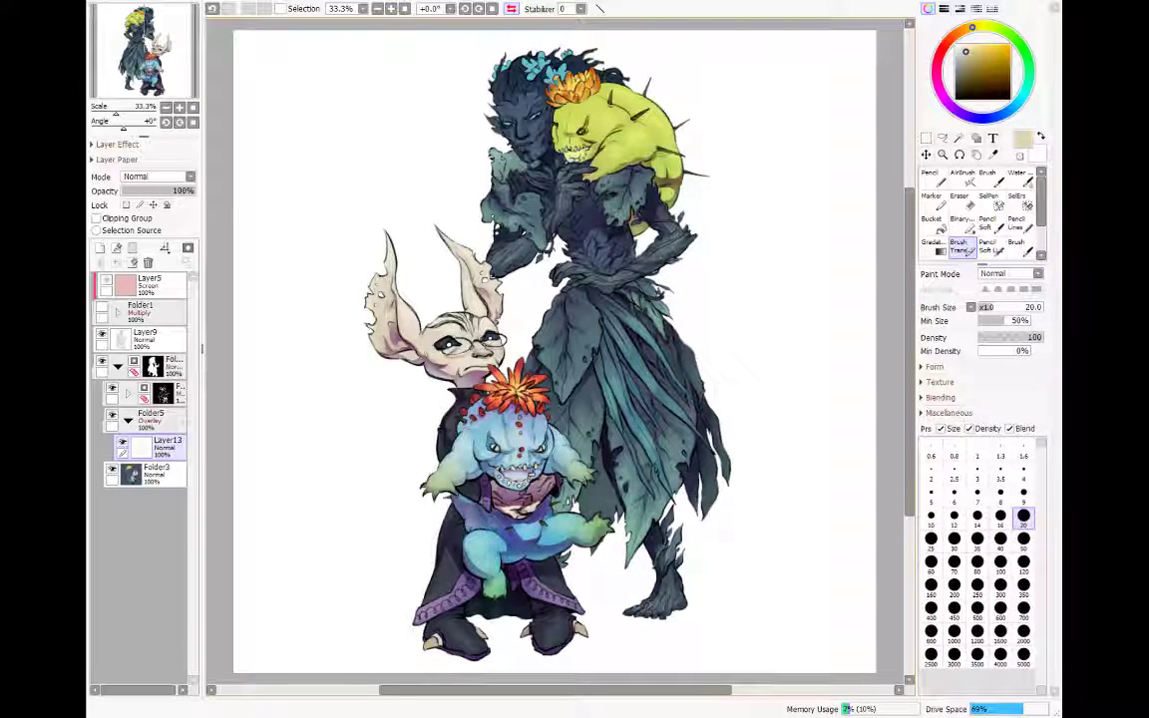
left_click(978, 539)
left_click(1003, 540)
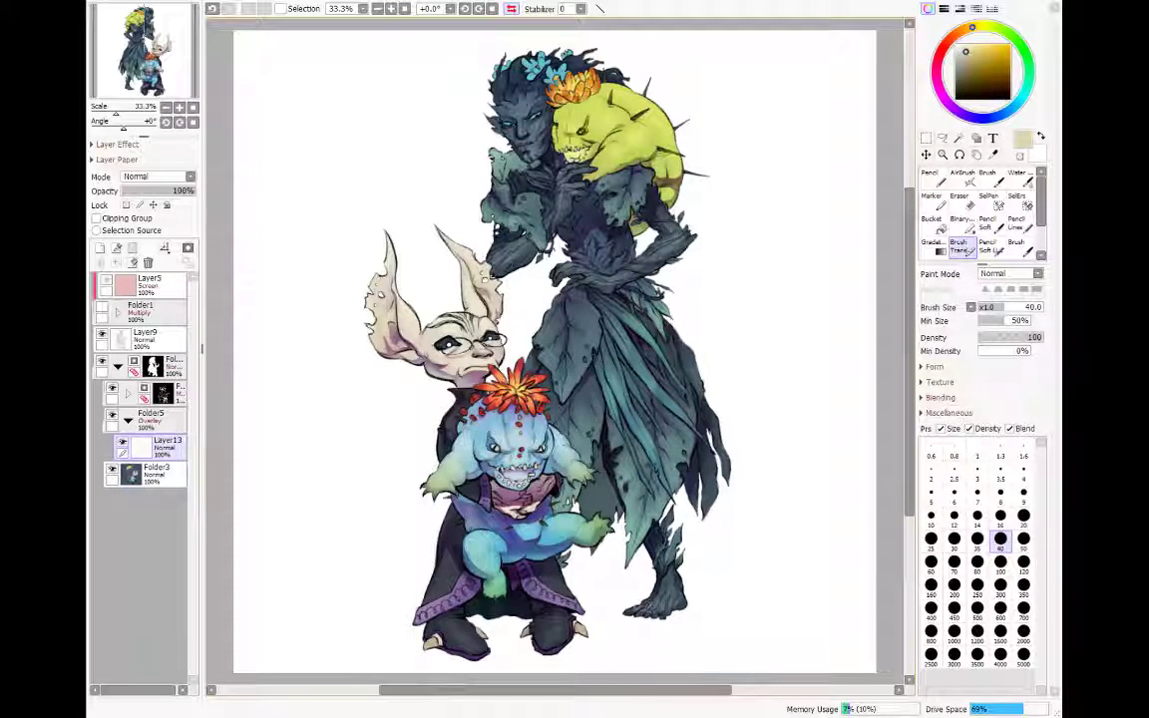
key("h")
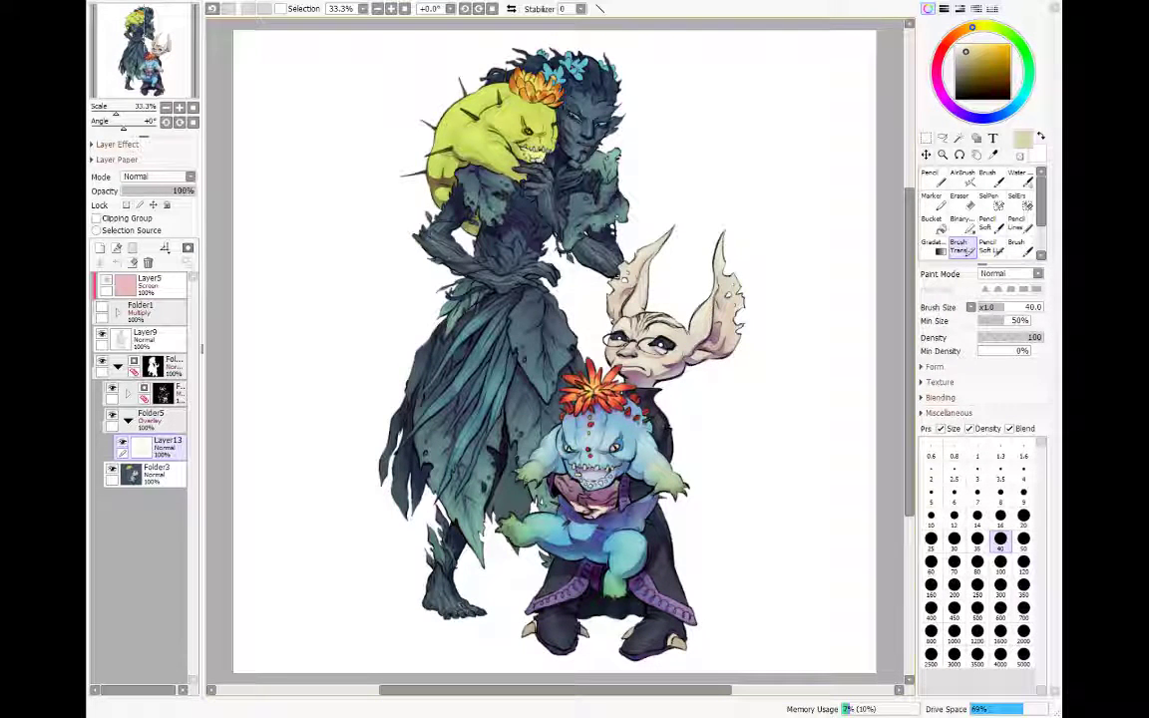
Step: Make Folder3 active, collapse the Overlay folder and toggle its visibility to compare the artwork with and without the highlights
left_click(160, 479)
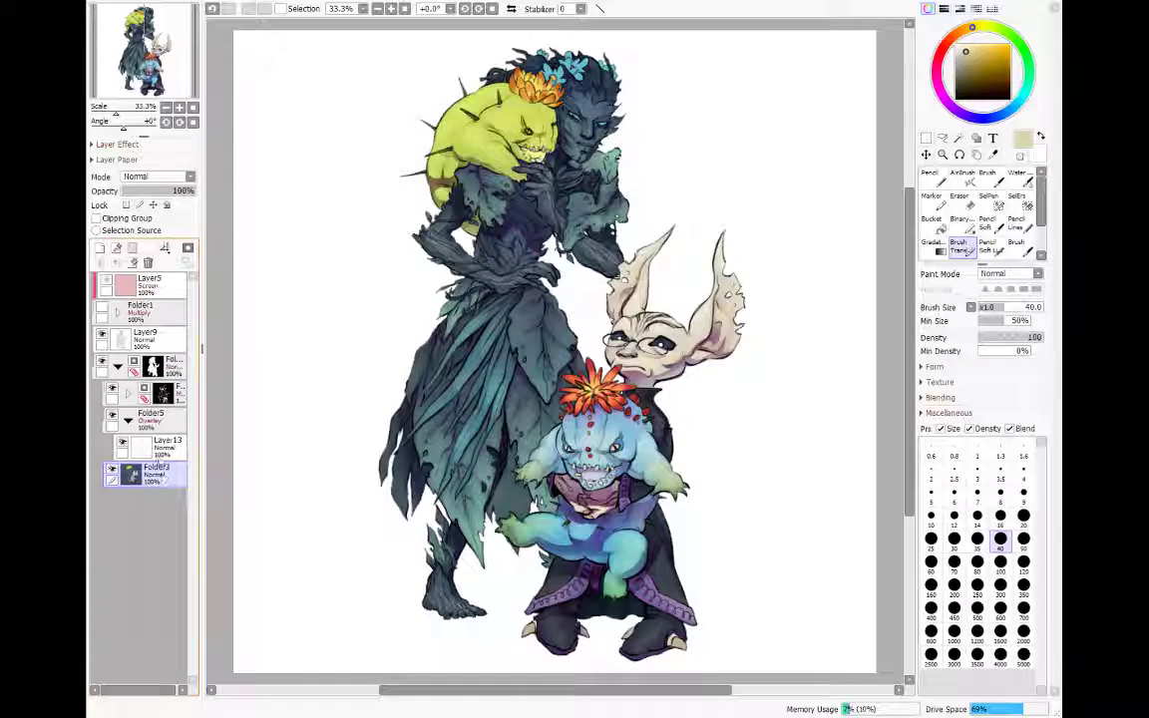
left_click(134, 361)
left_click(128, 420)
left_click(113, 415)
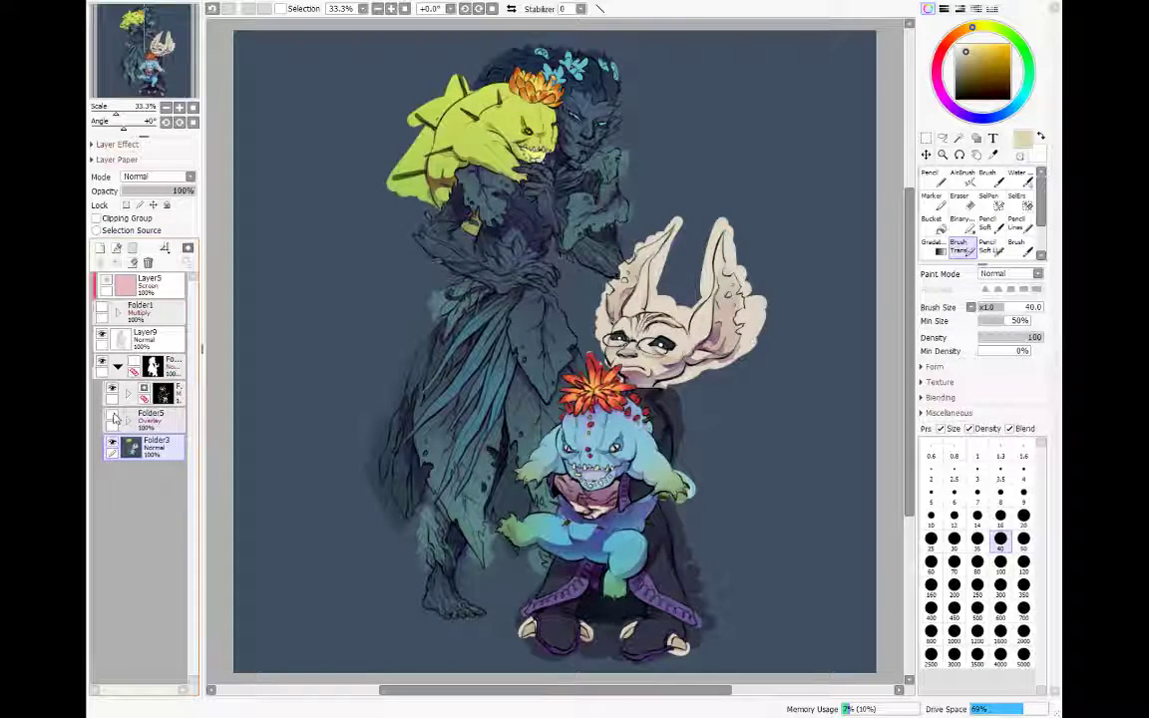
left_click(112, 416)
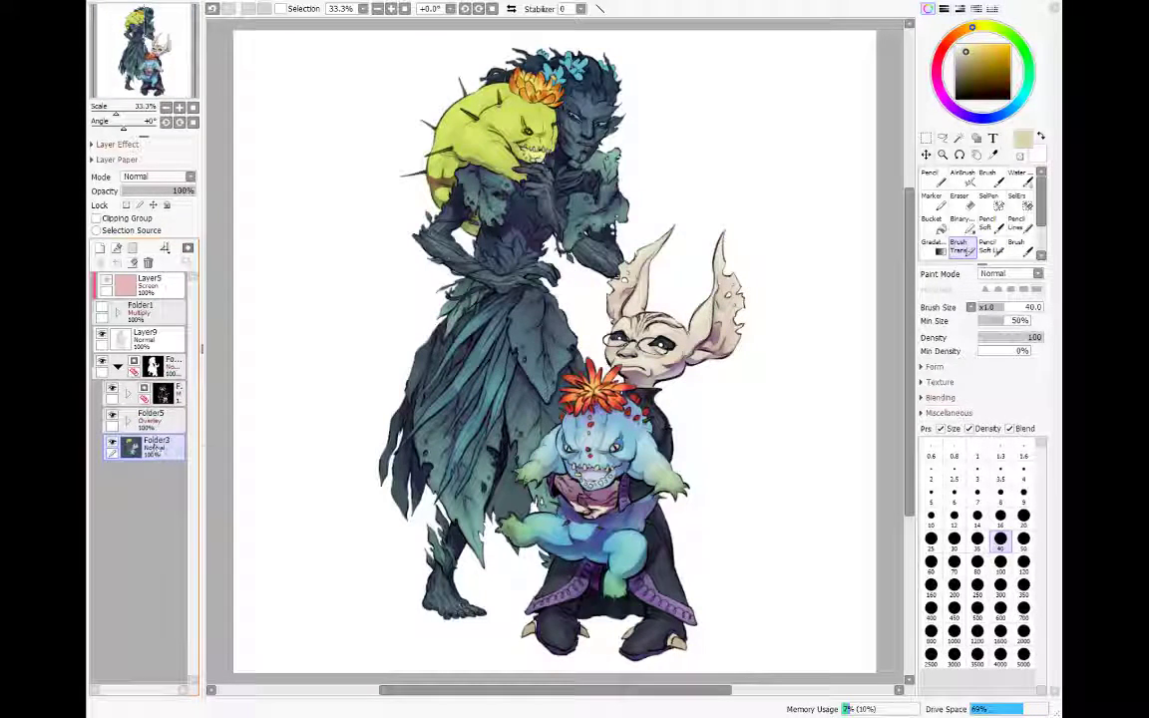
Step: Outline the tall dark figure with a freeform Lasso selection, leaving the yellow creature outside it
left_click(942, 138)
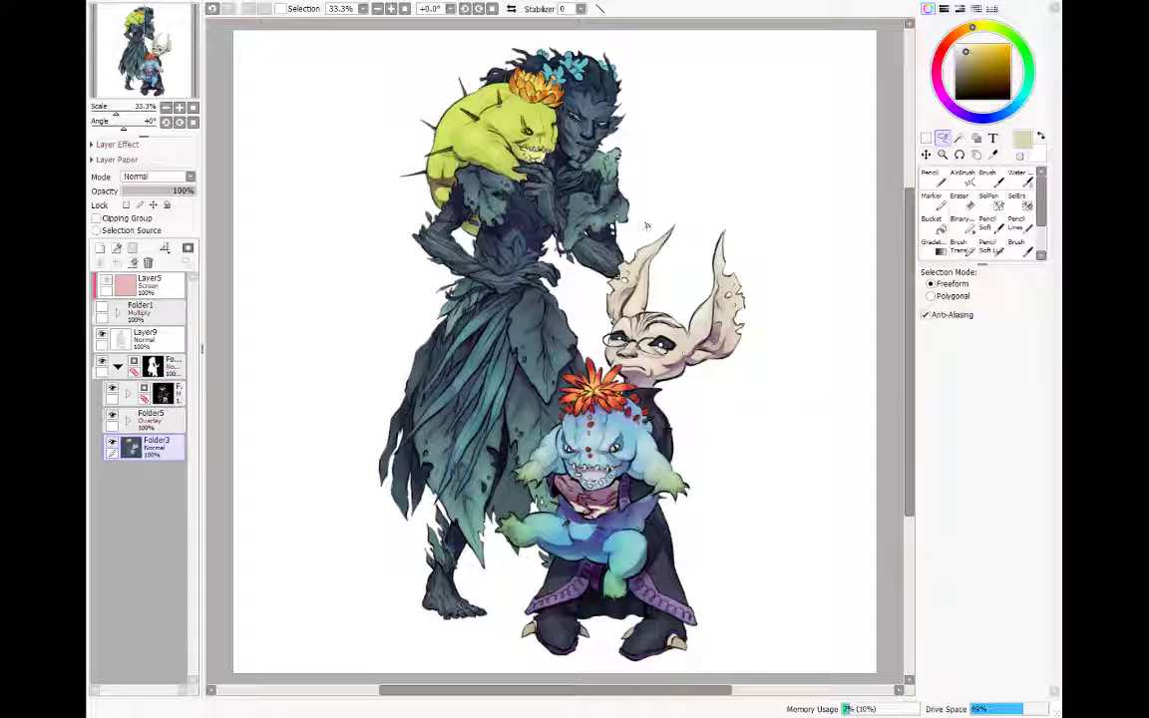
left_click_drag(649, 147, 627, 257)
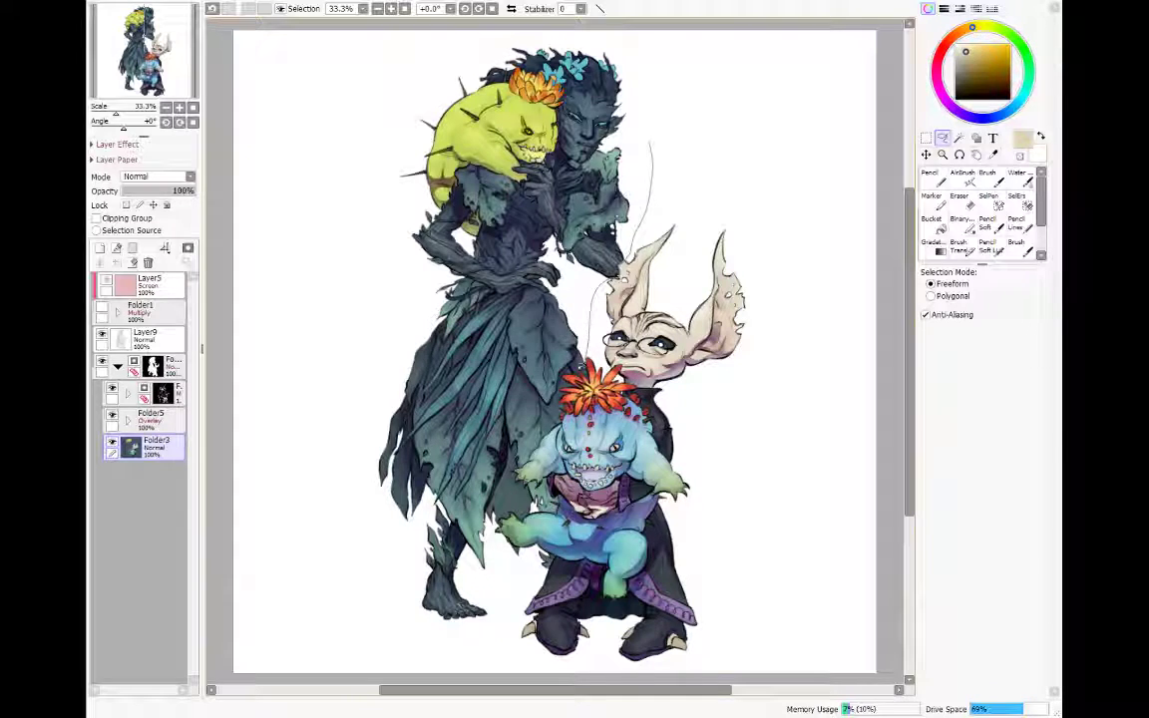
left_click_drag(589, 374, 360, 252)
mouse_move(404, 215)
left_mouse_down()
mouse_move(363, 105)
mouse_move(653, 138)
left_mouse_up()
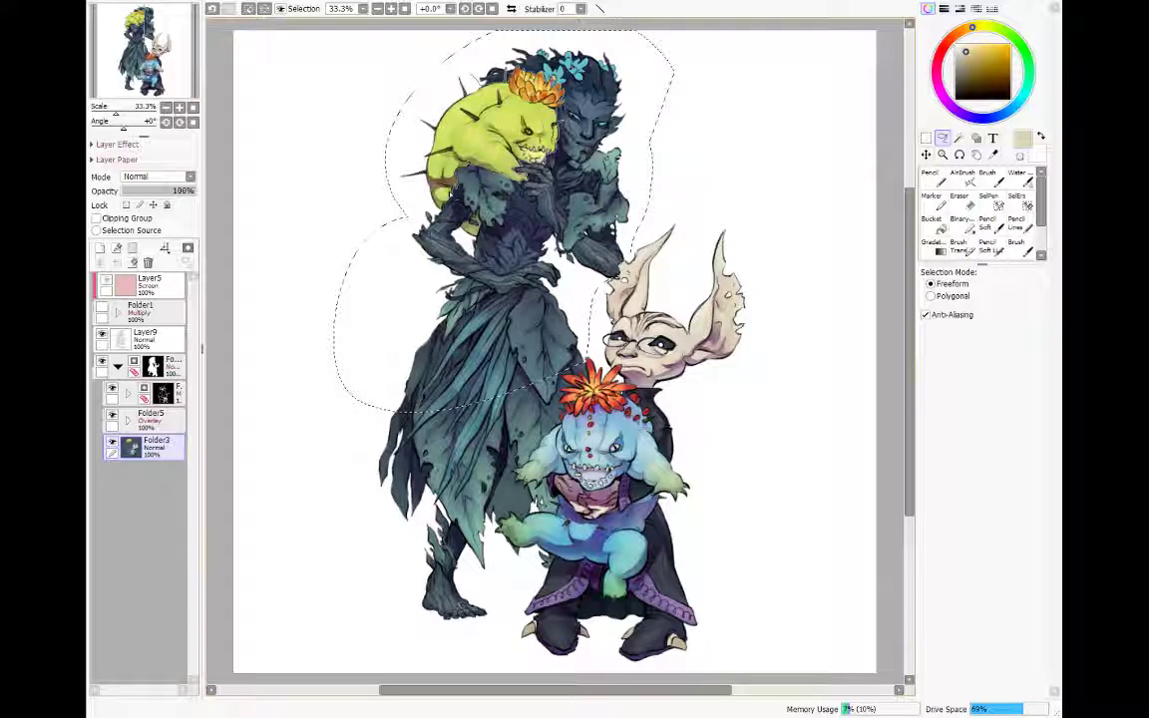
mouse_move(470, 75)
left_mouse_down()
mouse_move(352, 198)
mouse_move(355, 88)
mouse_move(585, 26)
left_mouse_up()
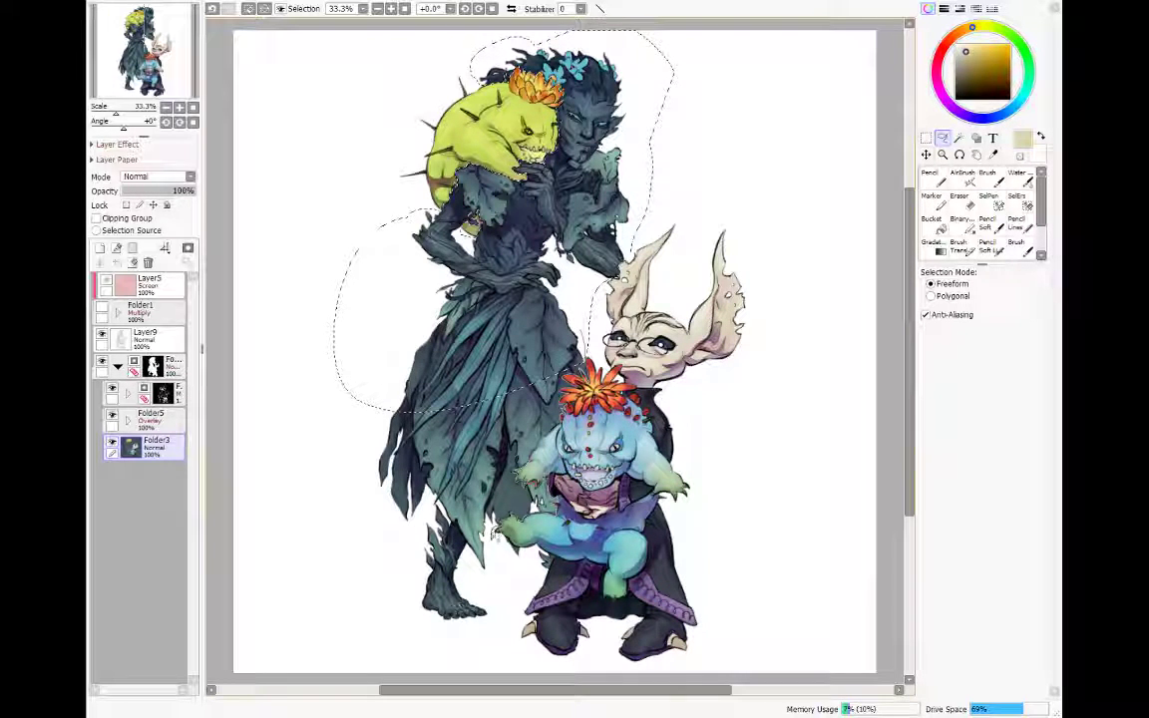
mouse_move(526, 554)
left_mouse_down()
mouse_move(491, 634)
mouse_move(370, 632)
mouse_move(348, 403)
mouse_move(373, 379)
left_mouse_up()
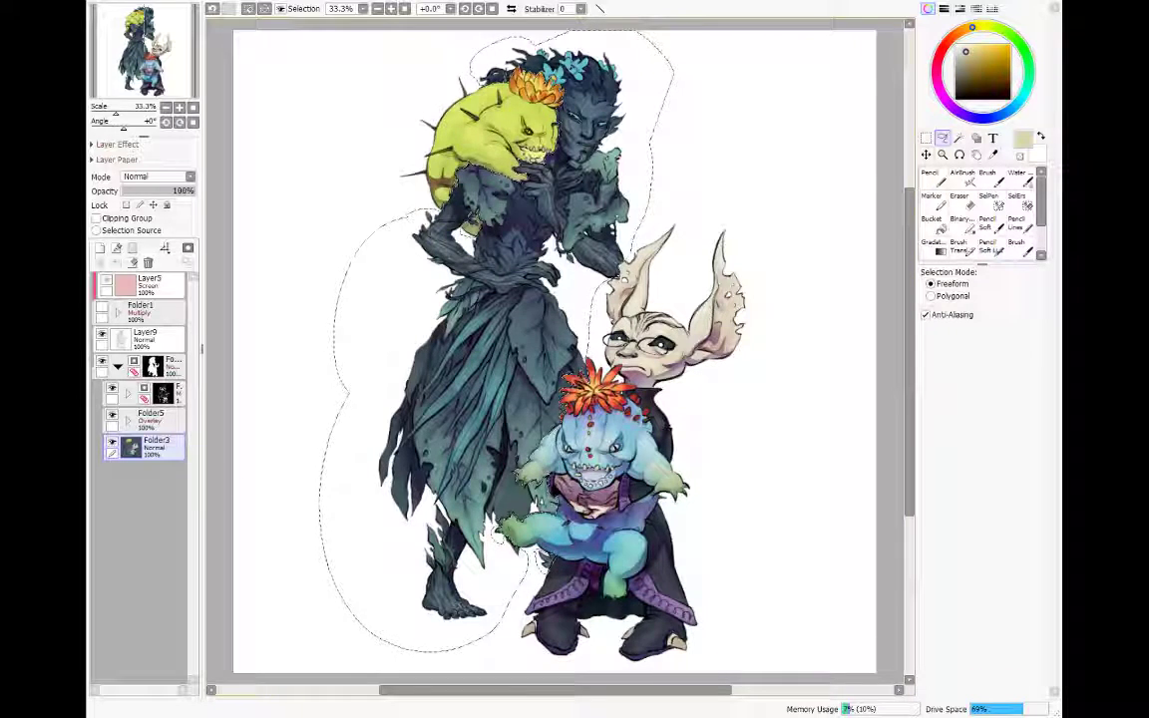
Step: Fill the selected figure with muted steel blue on a new Overlay layer above Folder3 and clear the selection
left_click(100, 247)
key("ctrl+d")
left_click(1011, 108)
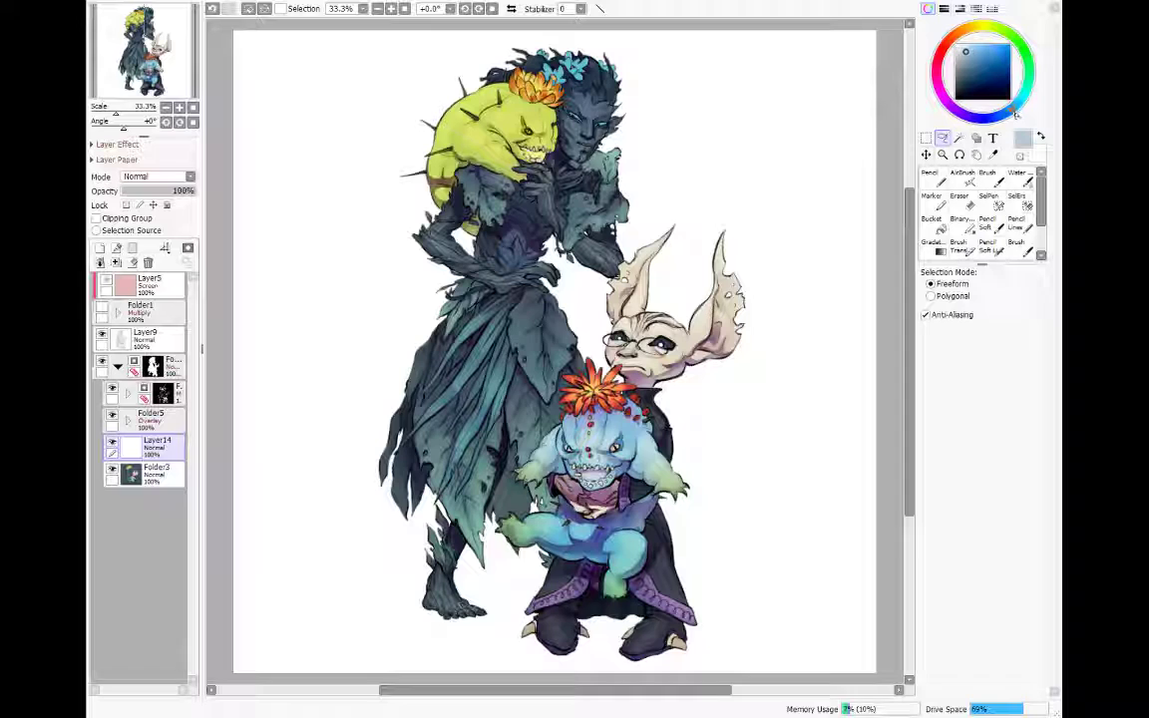
left_click(977, 64)
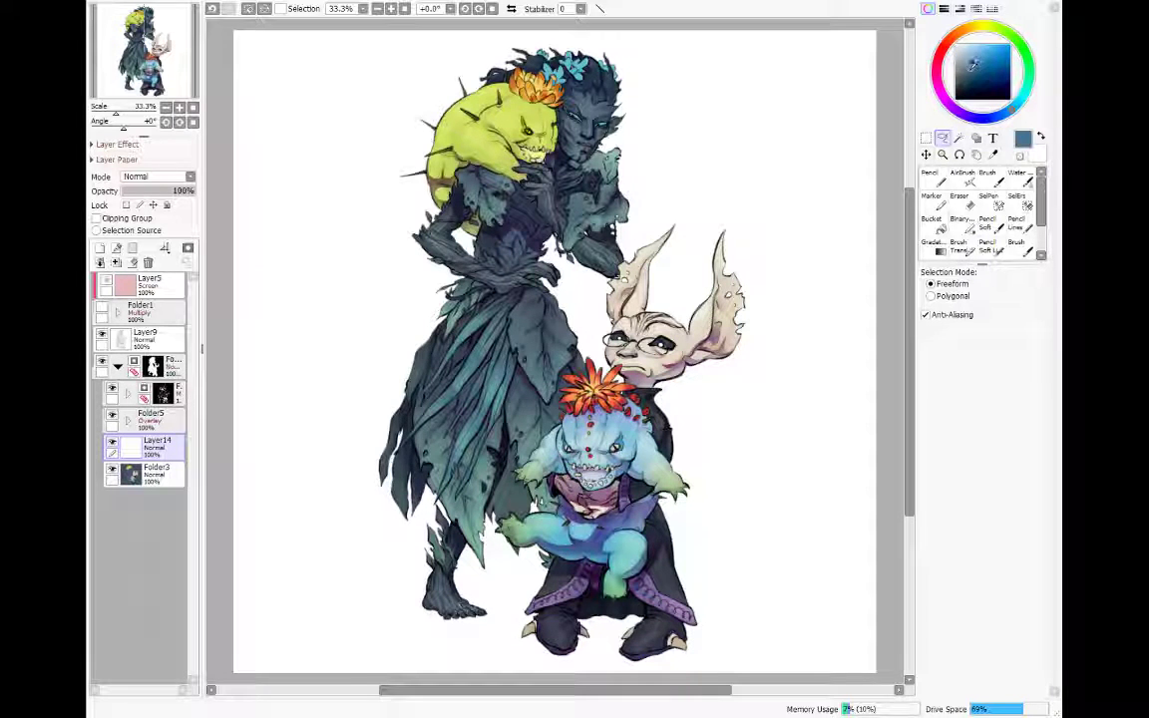
scroll(156, 179, "down", 3)
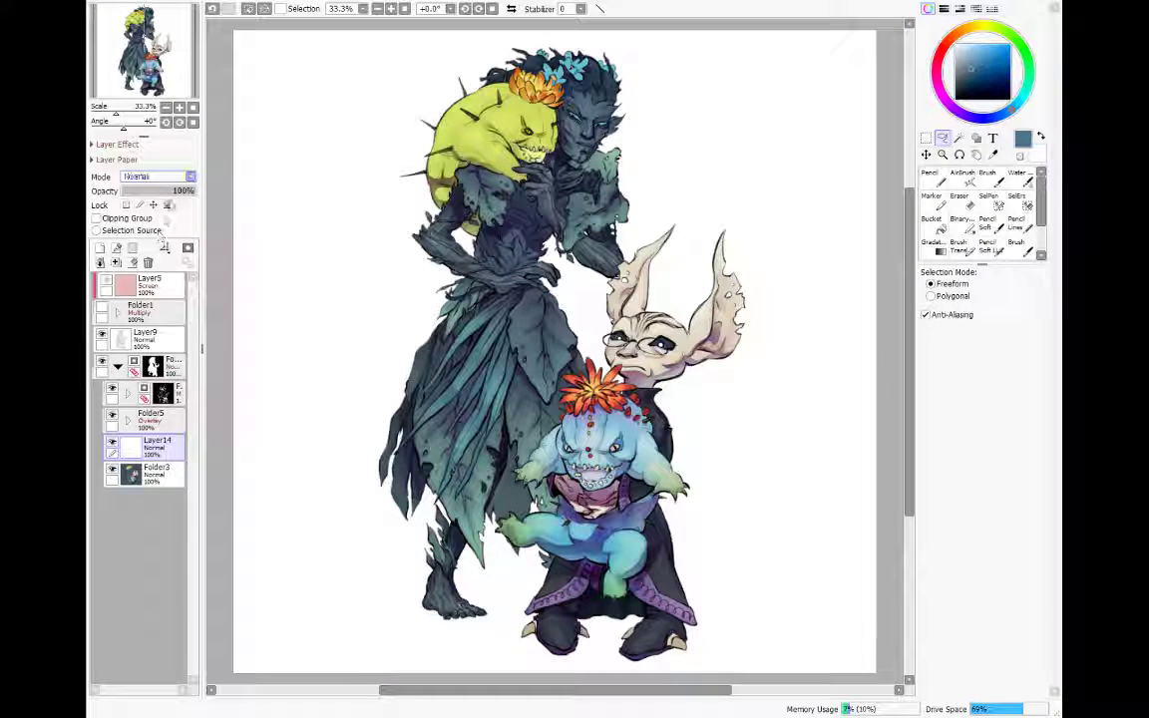
key("ctrl+f")
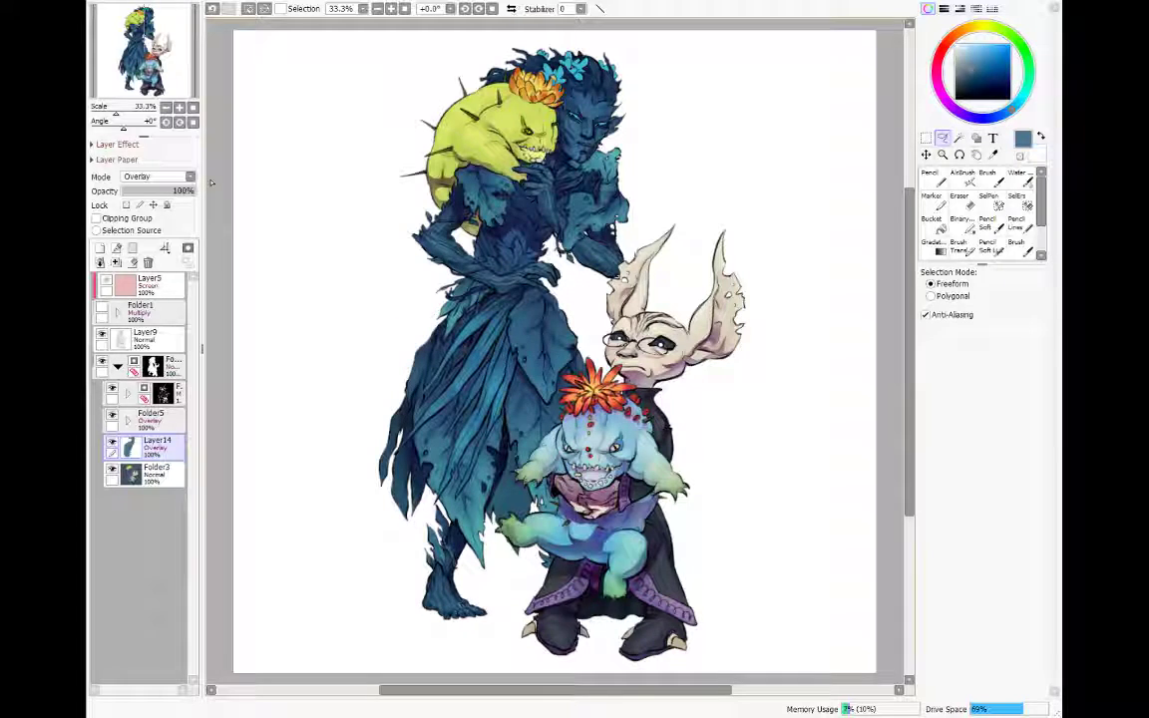
left_click(249, 9)
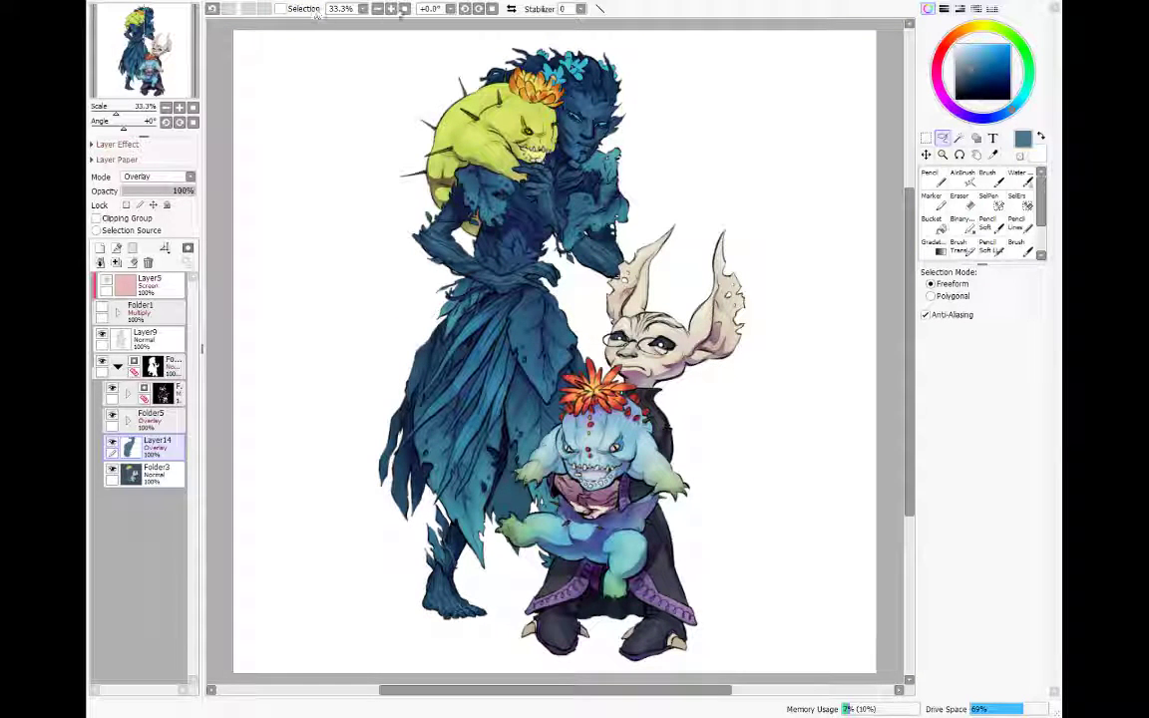
Step: Soften the blue Overlay fill with a Hue/Saturation adjustment and 72% opacity, merging it down into Folder3
key("ctrl+u")
left_click_drag(851, 487, 809, 470)
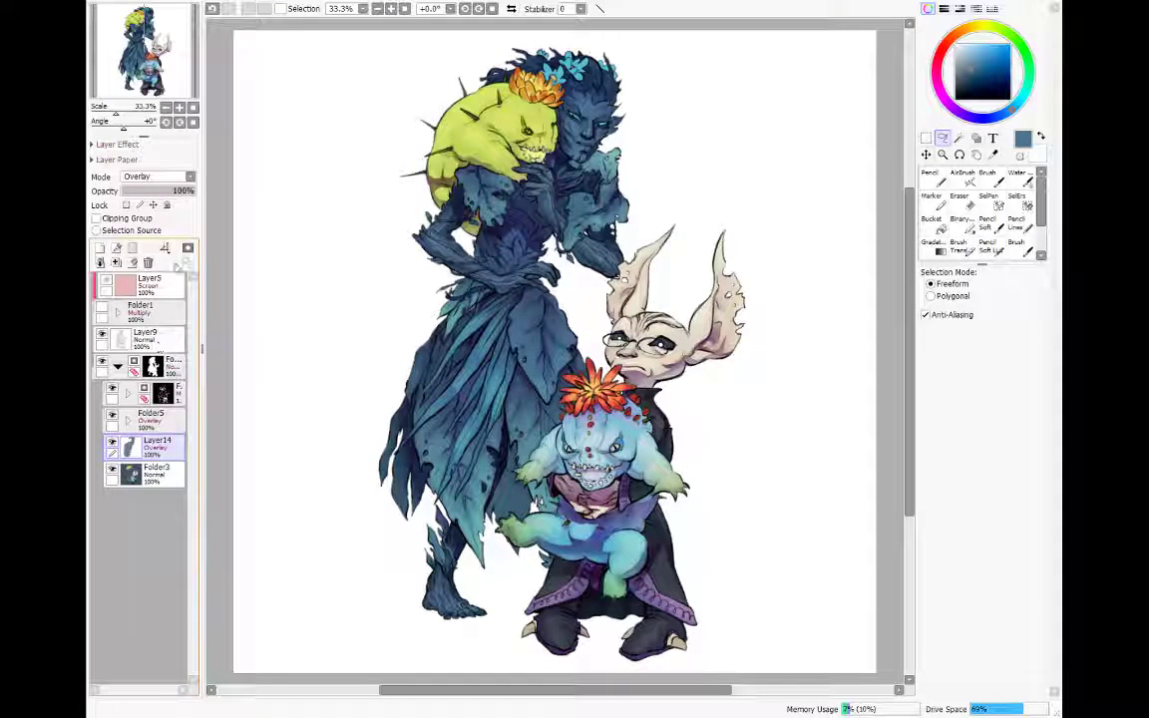
left_click(175, 192)
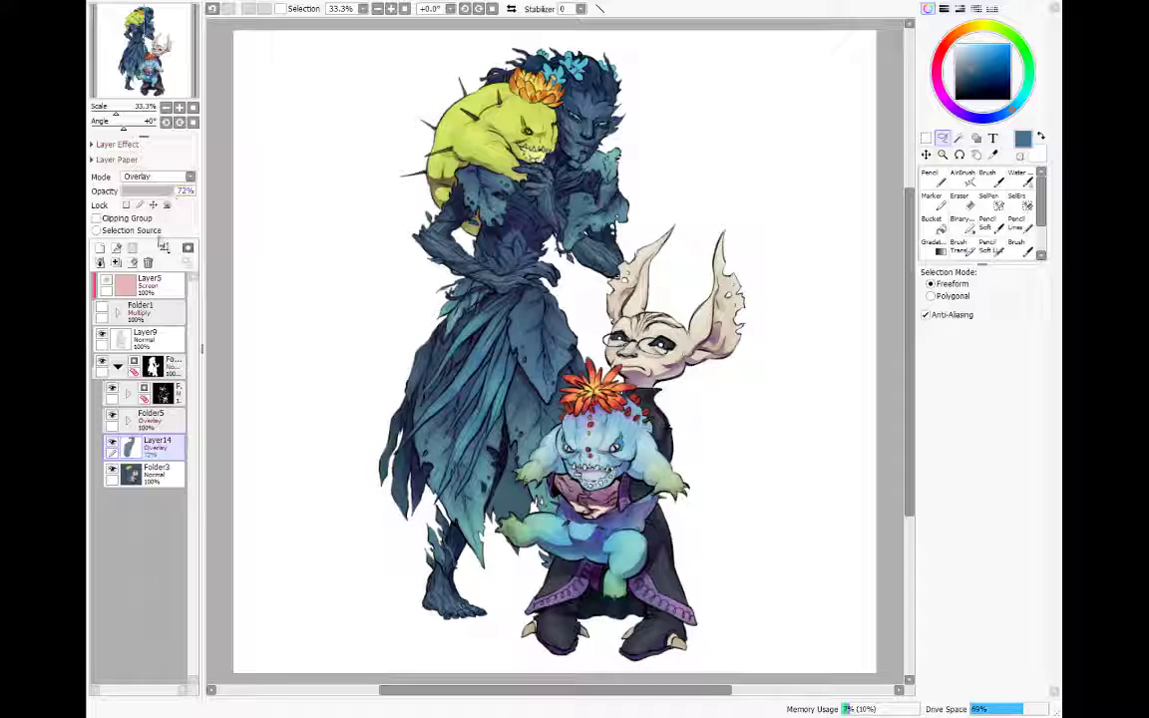
left_click(117, 262)
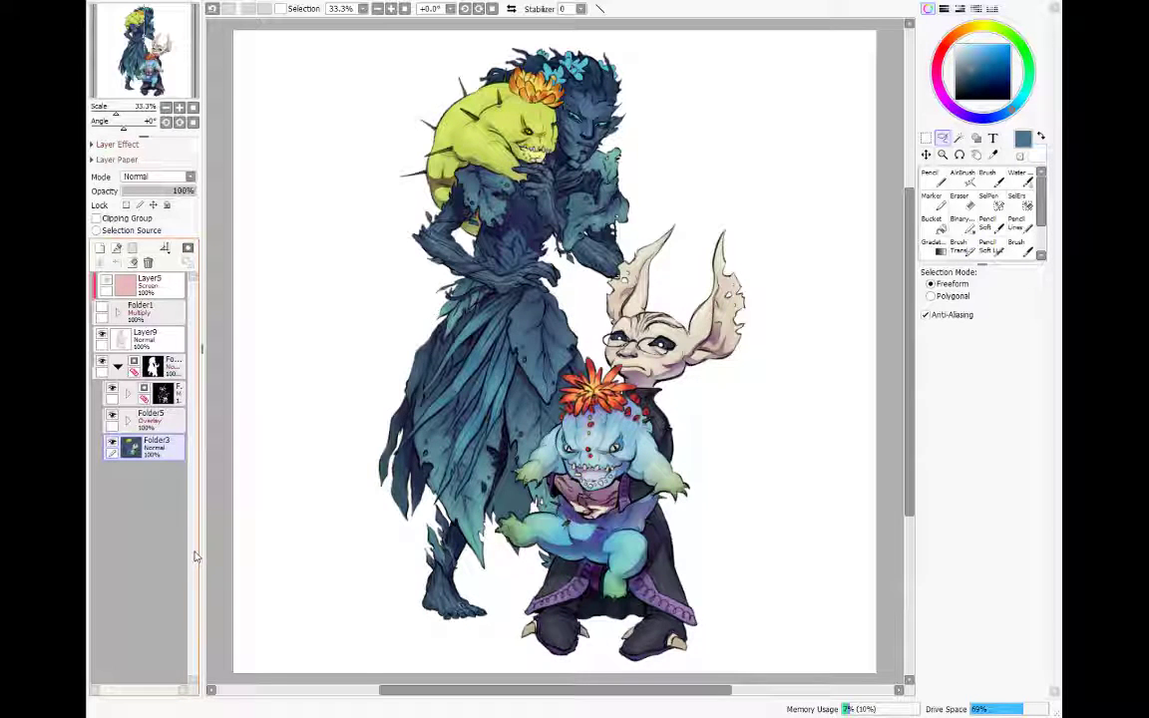
Step: Airbrush a soft white haze at size 300 over the small blue creature on a new layer above Folder3
left_click(99, 247)
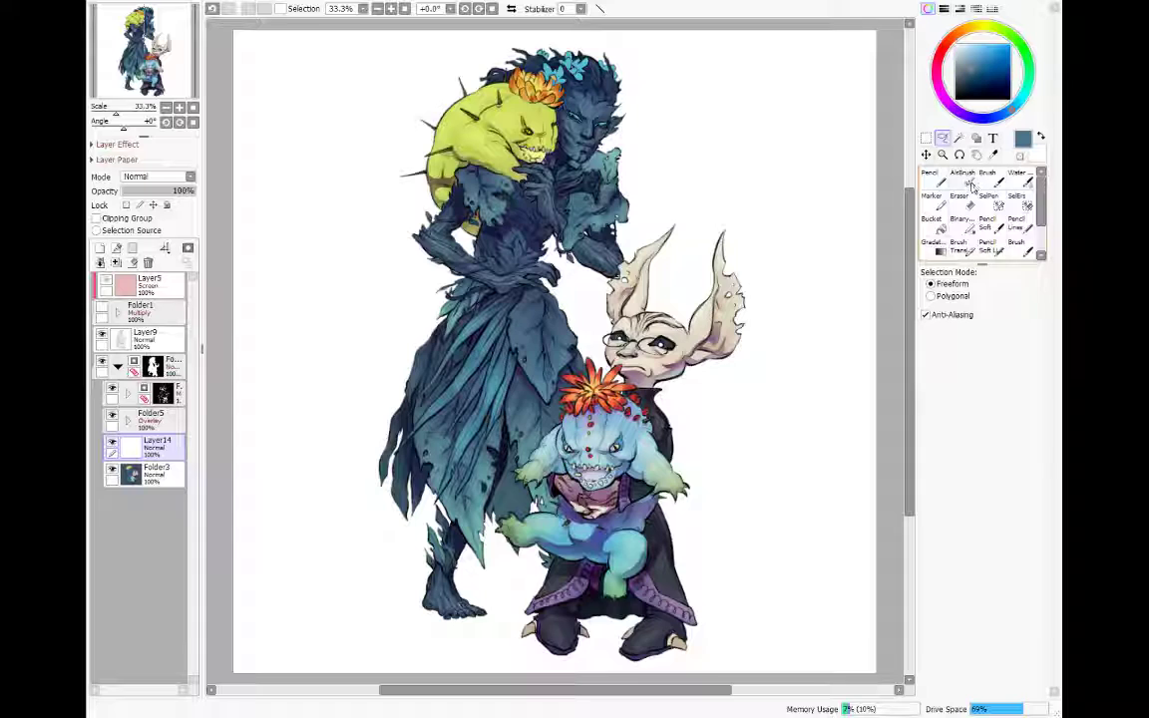
left_click(963, 177)
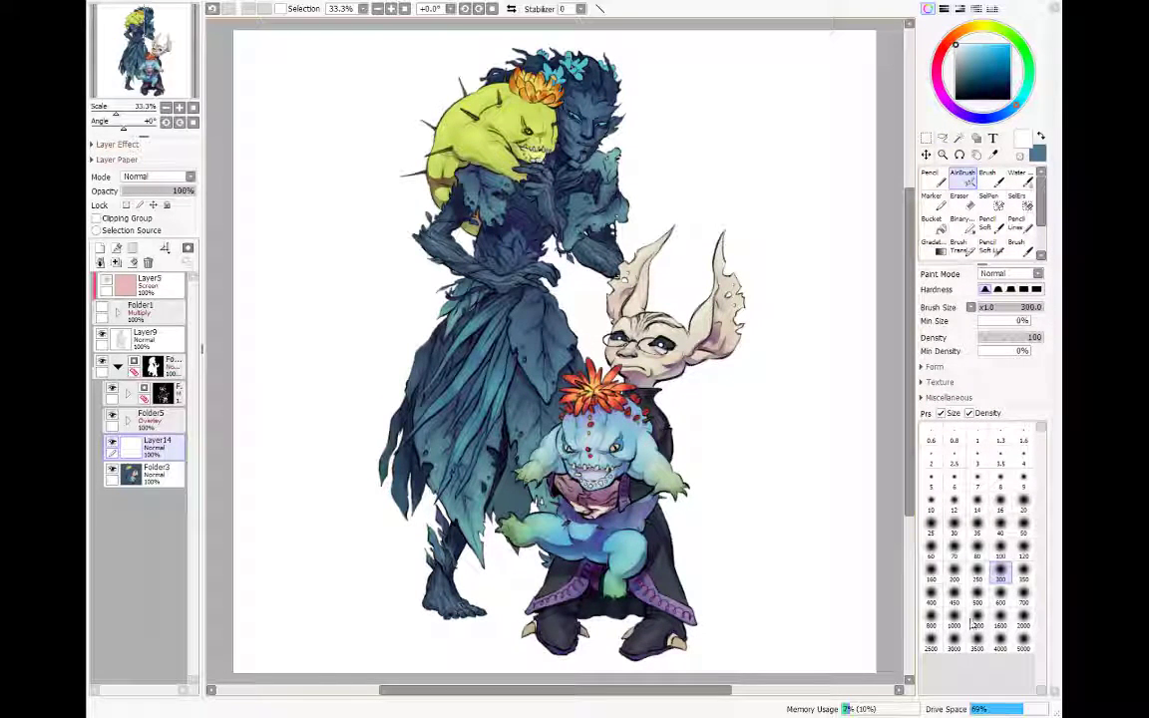
mouse_move(603, 381)
left_mouse_down()
mouse_move(577, 442)
mouse_move(551, 467)
mouse_move(510, 451)
mouse_move(551, 521)
mouse_move(514, 471)
mouse_move(497, 476)
mouse_move(544, 529)
left_mouse_up()
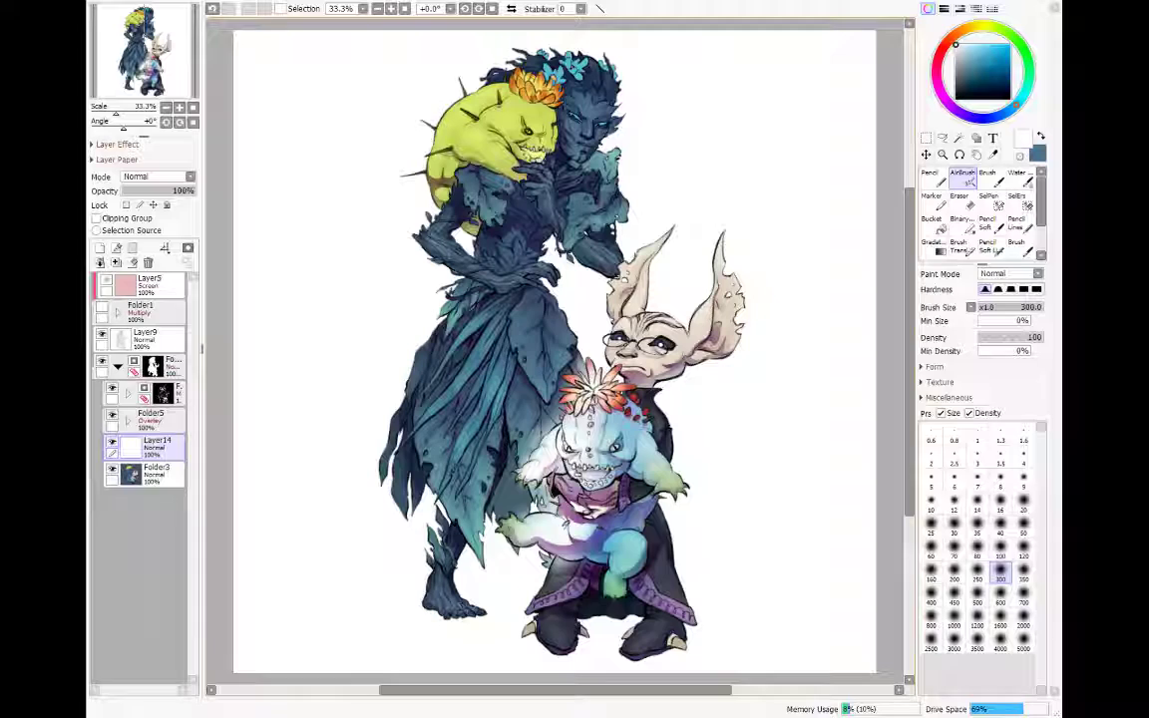
Step: Lasso the long-eared figure and blue creature, erase the white haze inside the selection and deselect
key("l")
mouse_move(735, 429)
left_mouse_down()
mouse_move(765, 270)
mouse_move(744, 230)
left_mouse_up()
key("ctrl+d")
key("b")
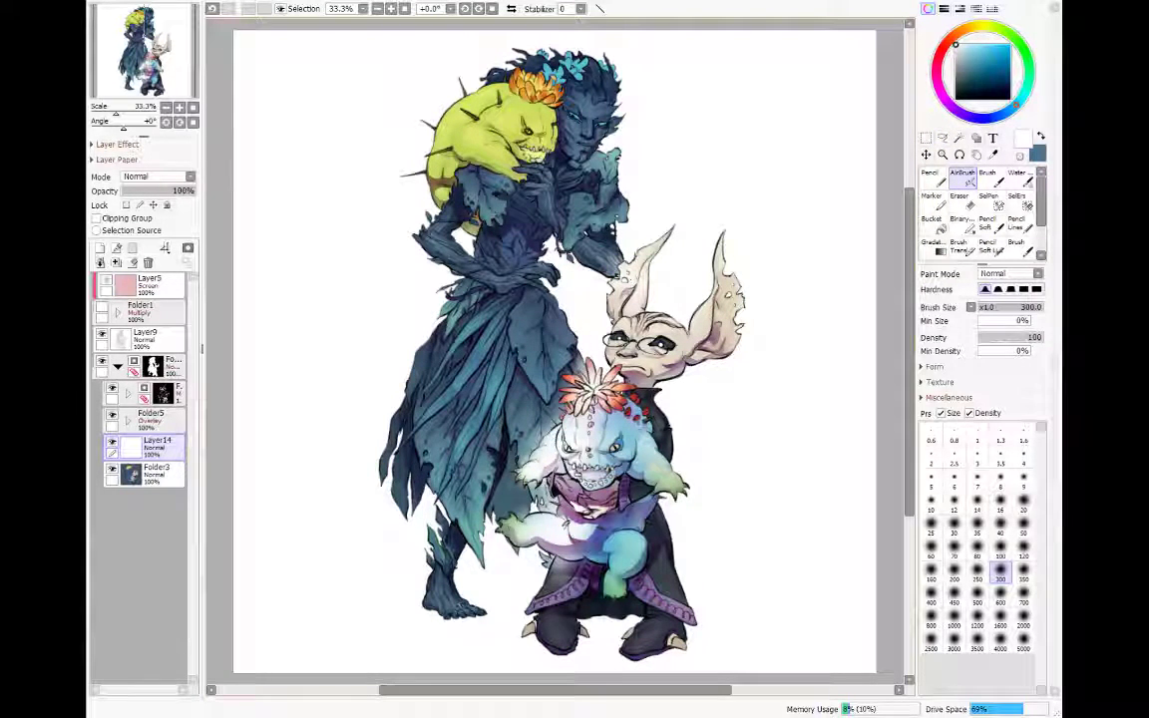
key("l")
mouse_move(750, 349)
left_mouse_down()
mouse_move(712, 200)
mouse_move(626, 260)
mouse_move(597, 299)
mouse_move(602, 329)
left_mouse_up()
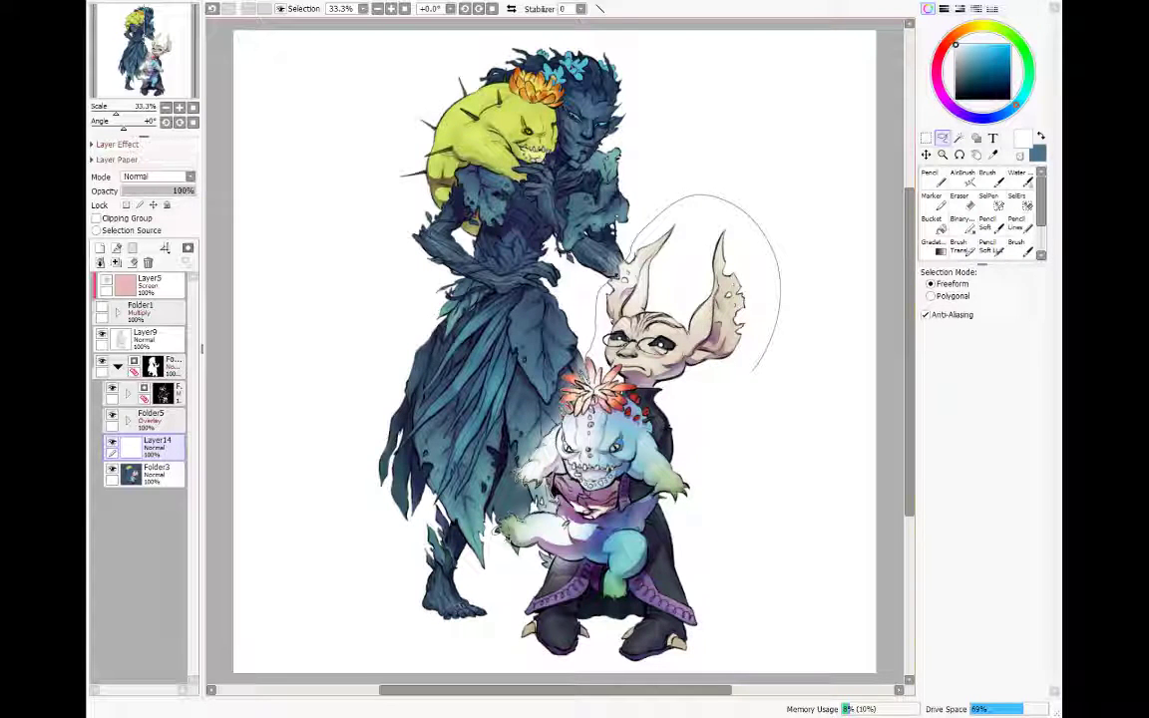
mouse_move(544, 555)
left_mouse_down()
mouse_move(545, 579)
mouse_move(520, 596)
mouse_move(545, 685)
mouse_move(786, 584)
left_mouse_up()
left_click(134, 264)
key("ctrl+d")
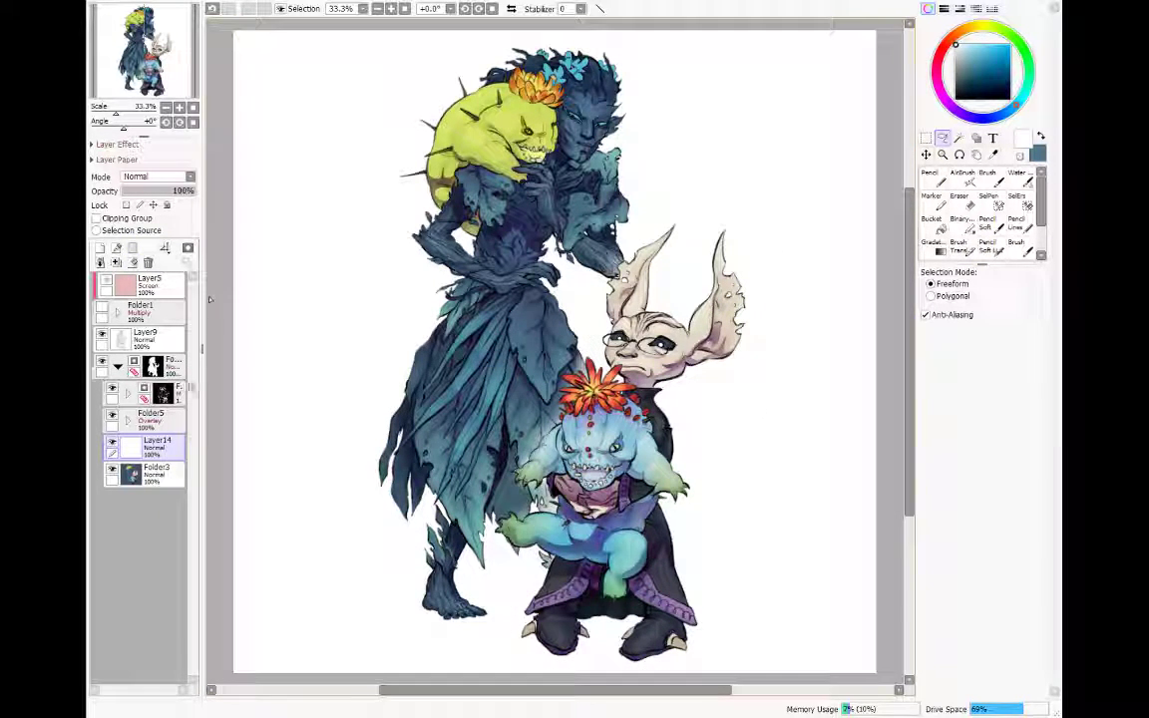
Step: Try Overlay, Multiply and Screen blending on the transparency-locked haze layer, then set it to Shine at 50% opacity
left_click(155, 224)
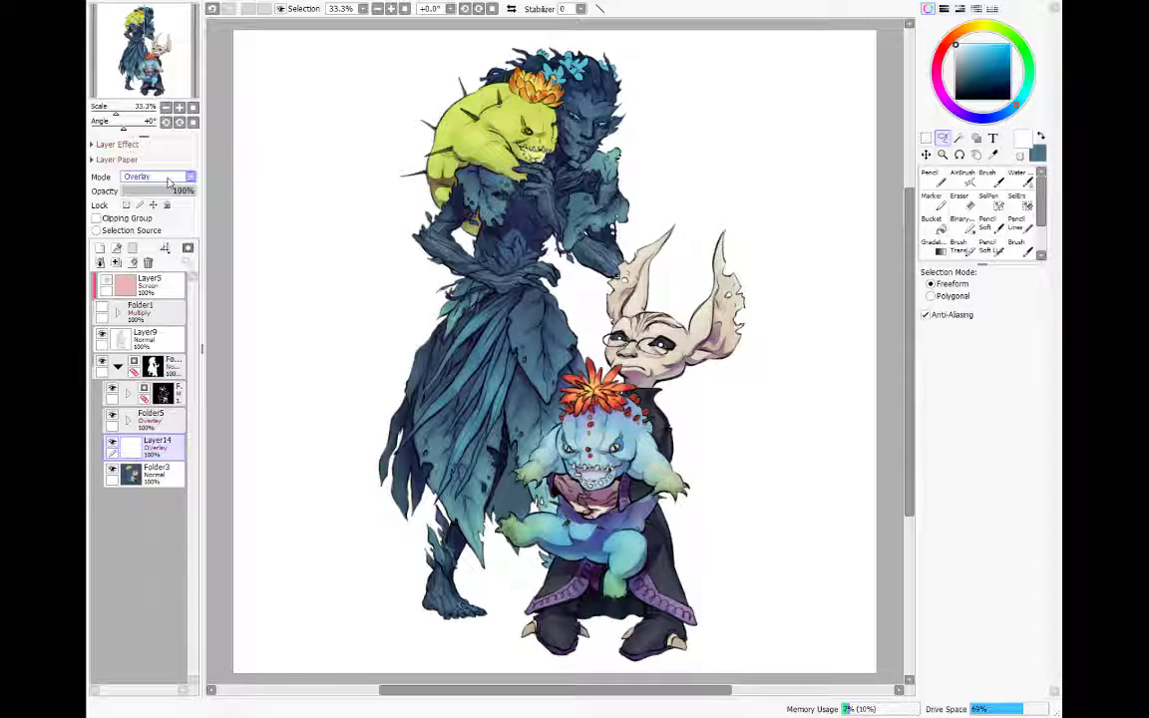
key("Up")
key("Up")
left_click(127, 204)
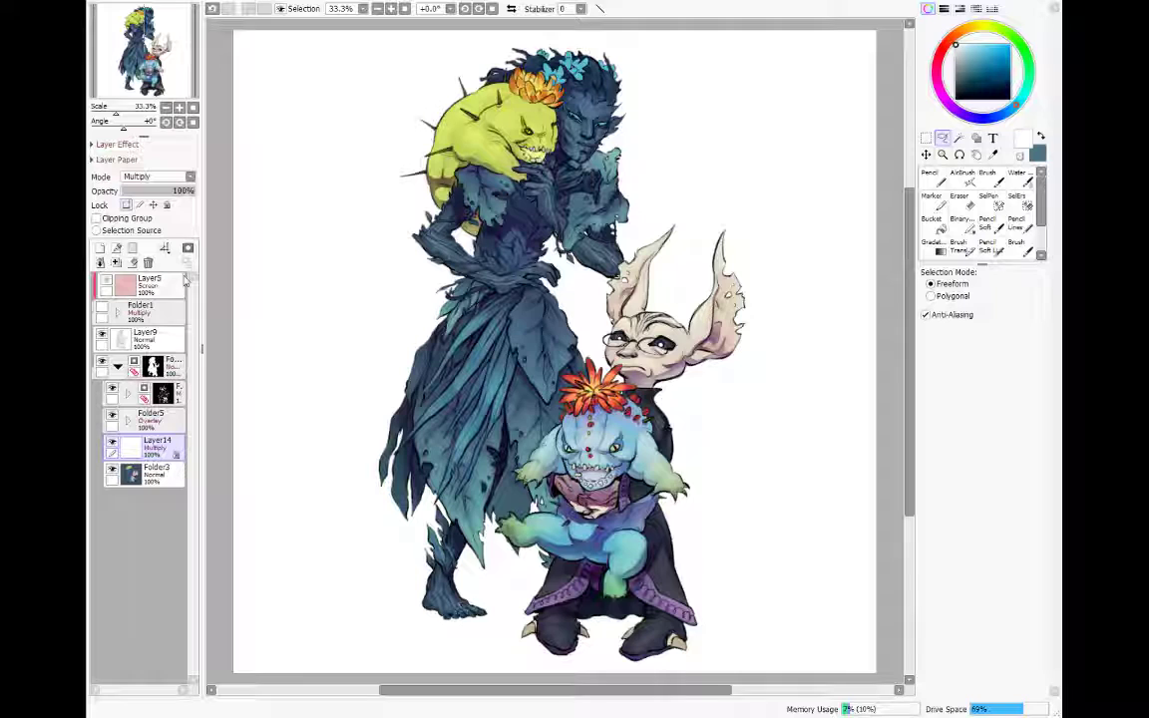
right_click(497, 381)
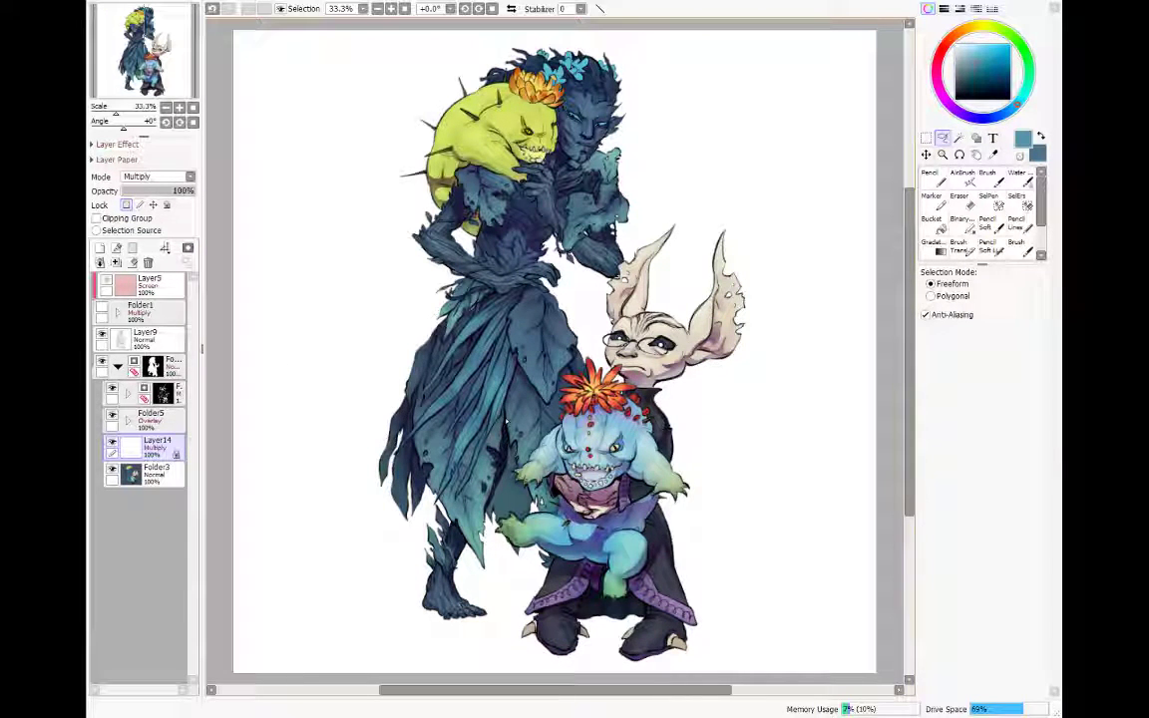
left_click(171, 178)
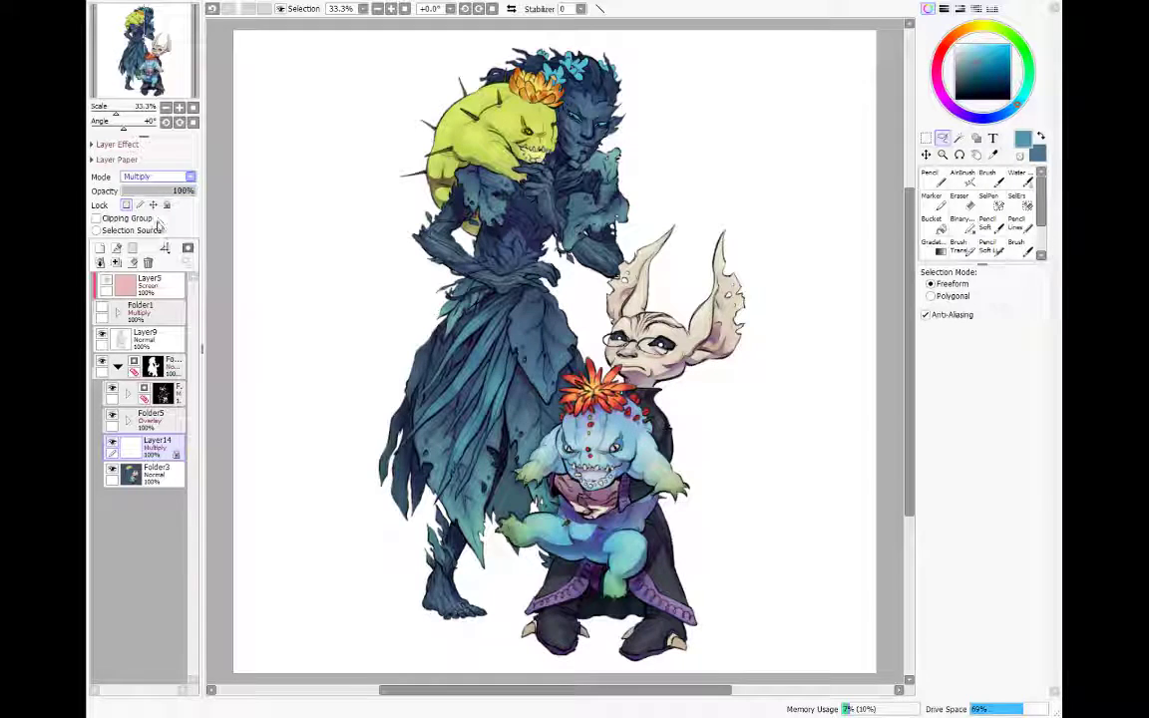
left_click(158, 219)
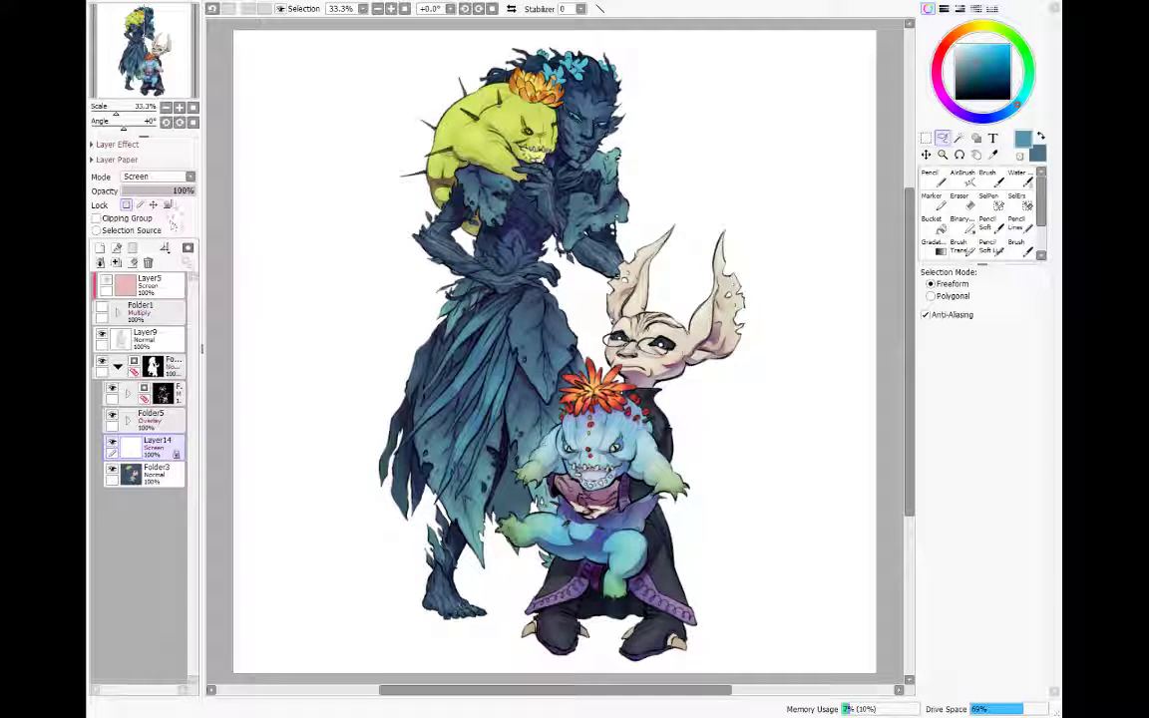
right_click(746, 551)
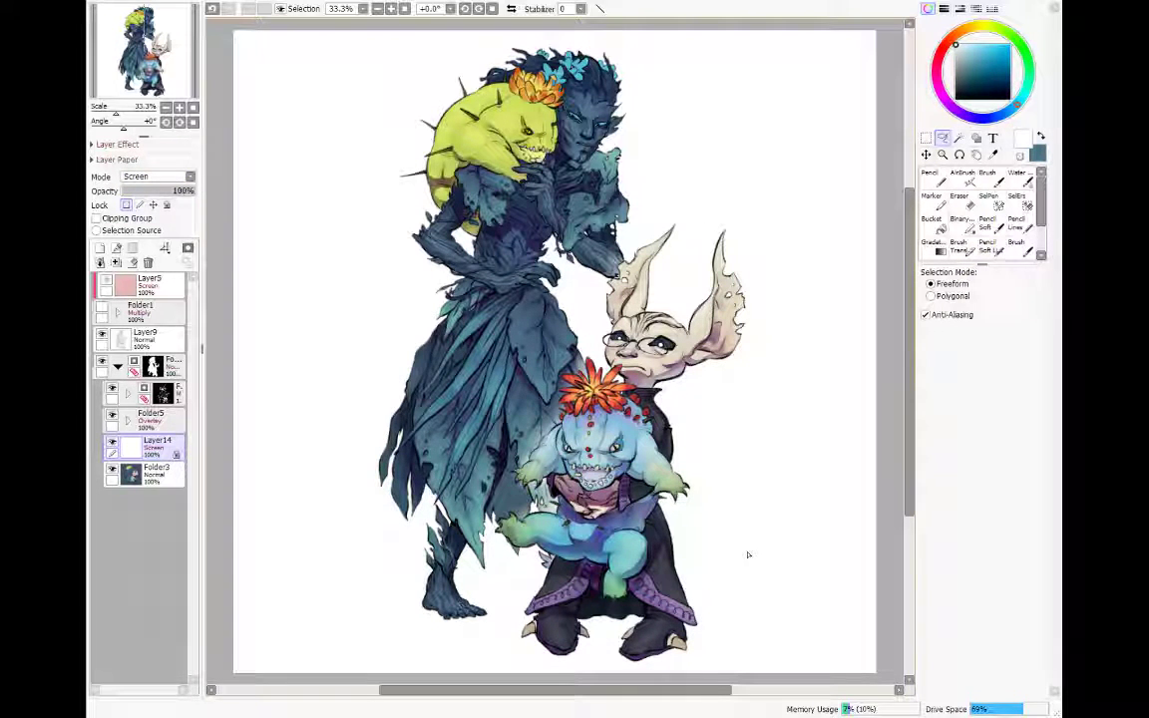
left_click(160, 176)
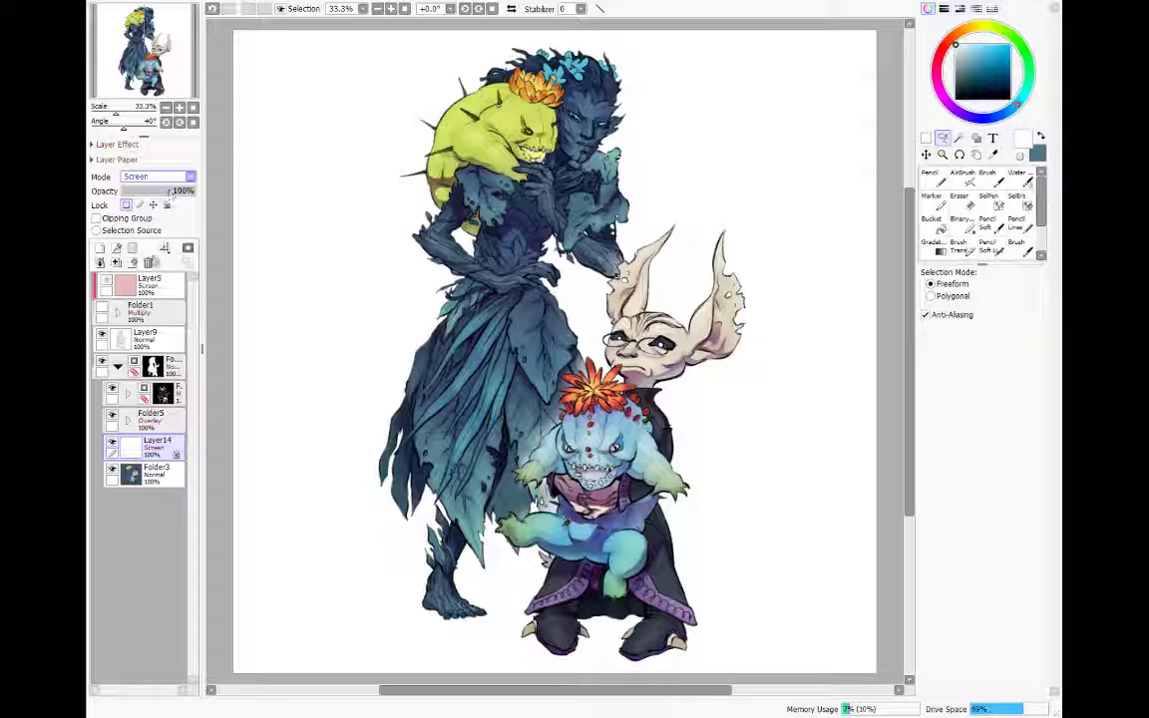
left_click(150, 260)
left_click_drag(168, 194, 158, 192)
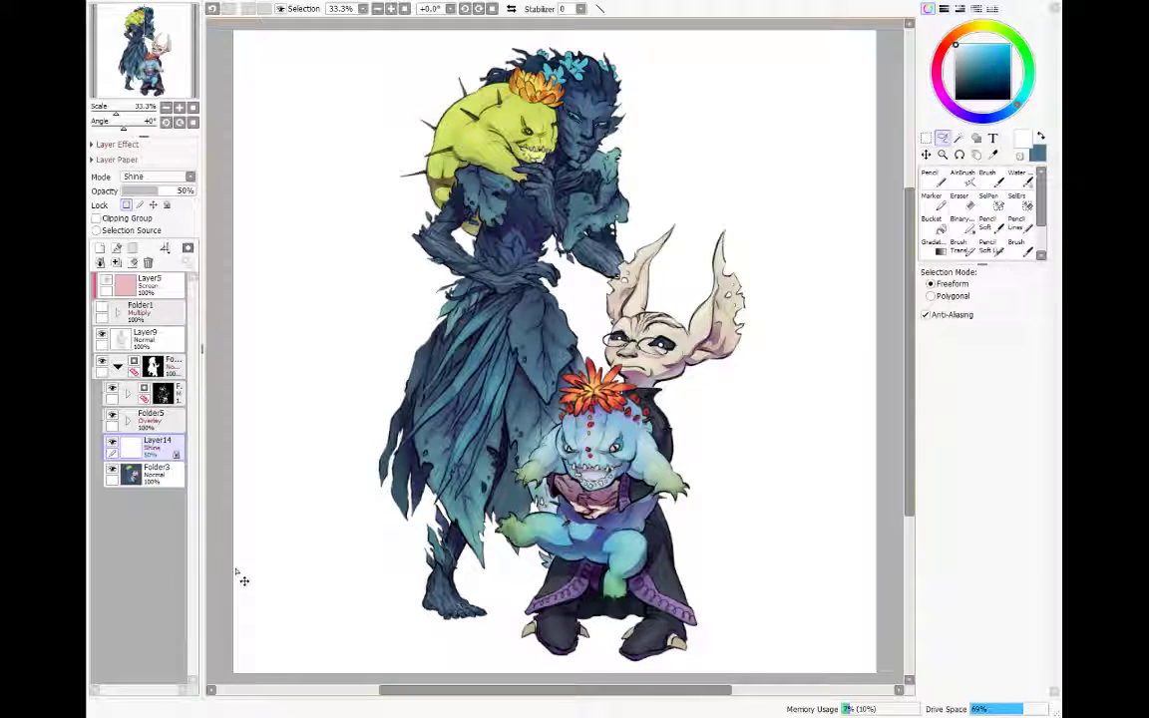
Step: Add a clipping layer directly above Layer9 and try Multiply blending on Layer9
left_click(159, 340)
key("ctrl+shift+n")
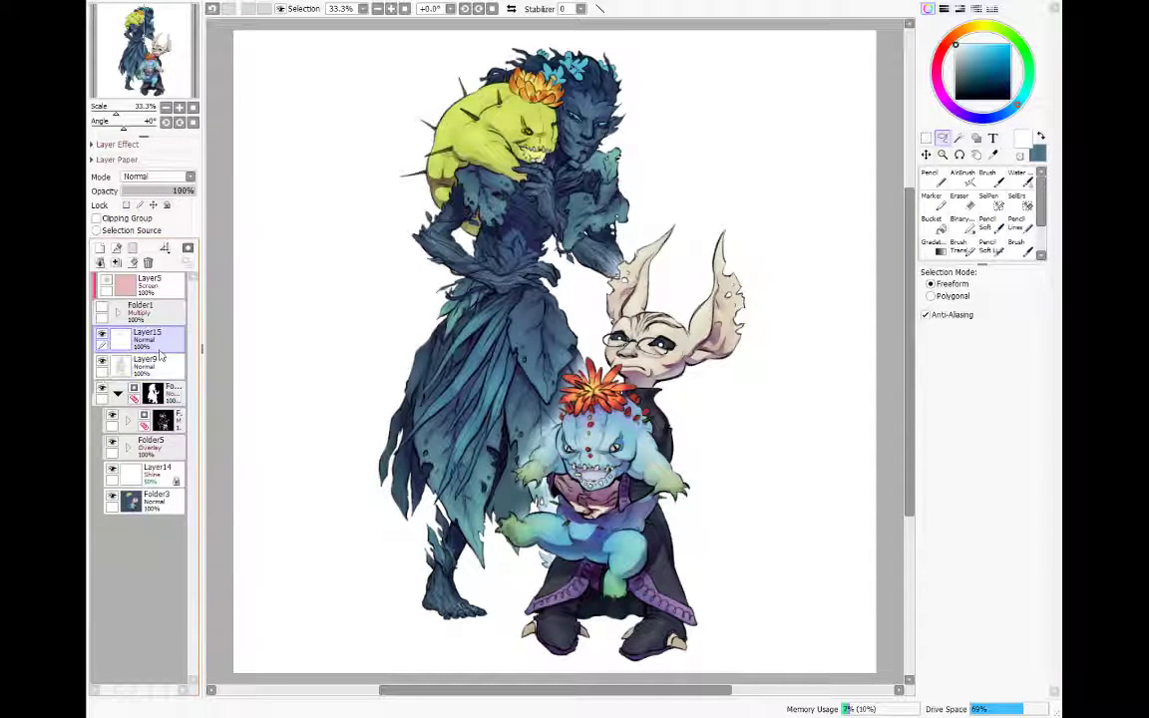
left_click(141, 219)
left_click(142, 219)
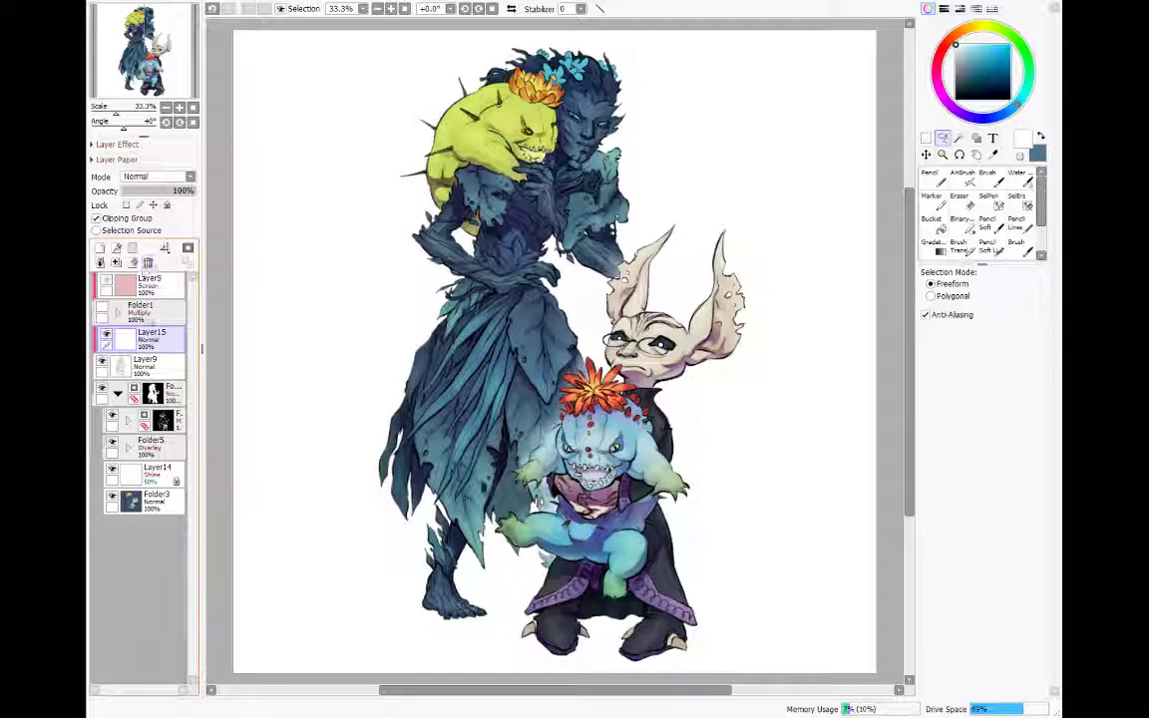
left_click(150, 364)
left_click(163, 180)
left_click(162, 206)
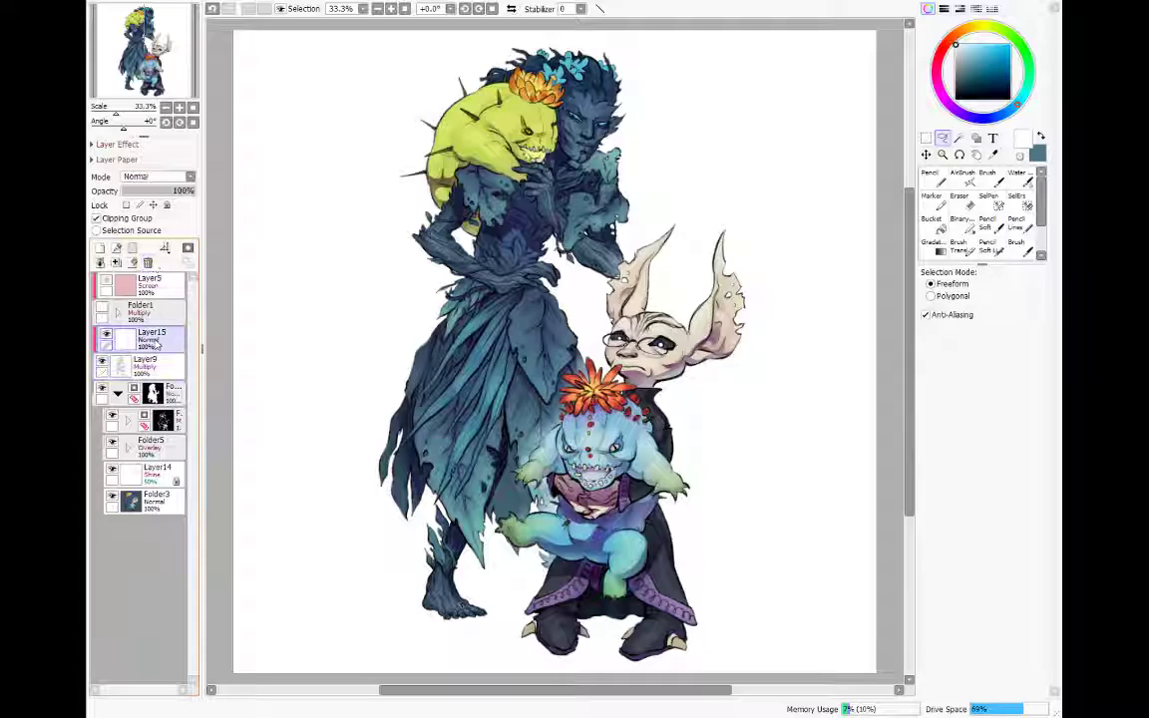
Step: Delete the clipping layer, return Layer9 to Normal mode and remove the Shine haze layer
left_click(149, 262)
scroll(159, 178, "up", 1)
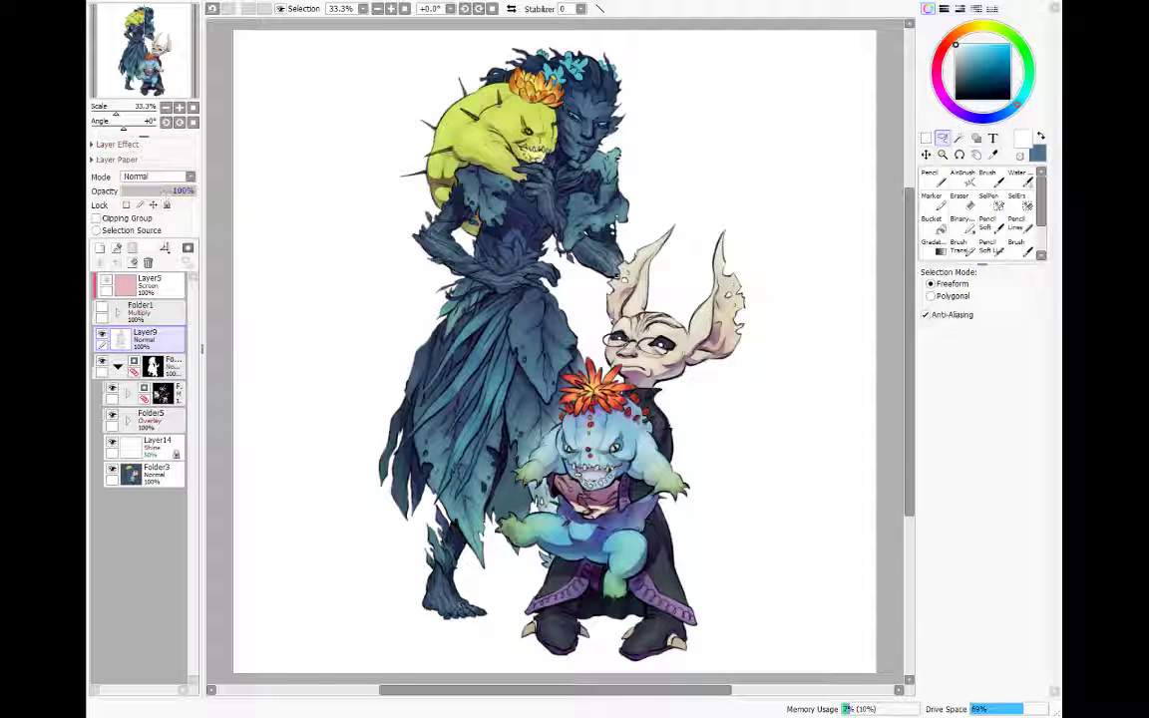
left_click(148, 263)
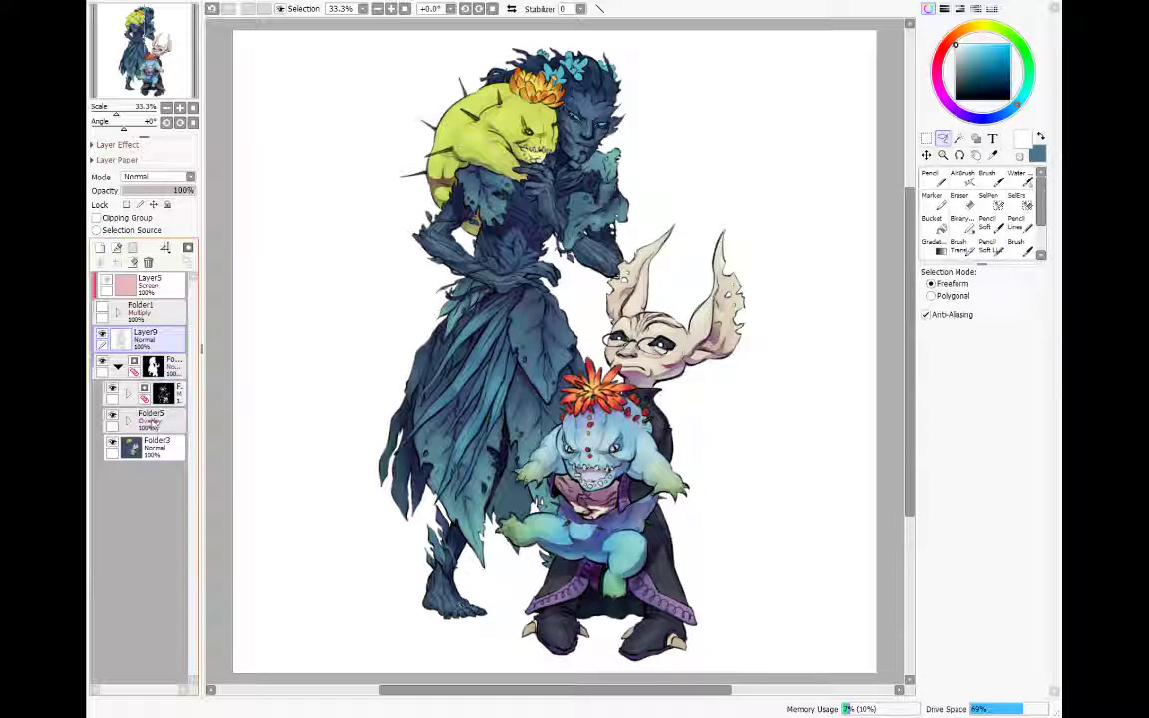
Step: Add a layer above Layer13 inside the Overlay Folder5 and start airbrushing white highlights at size 35
left_click(158, 419)
left_click(99, 247)
left_click(100, 247)
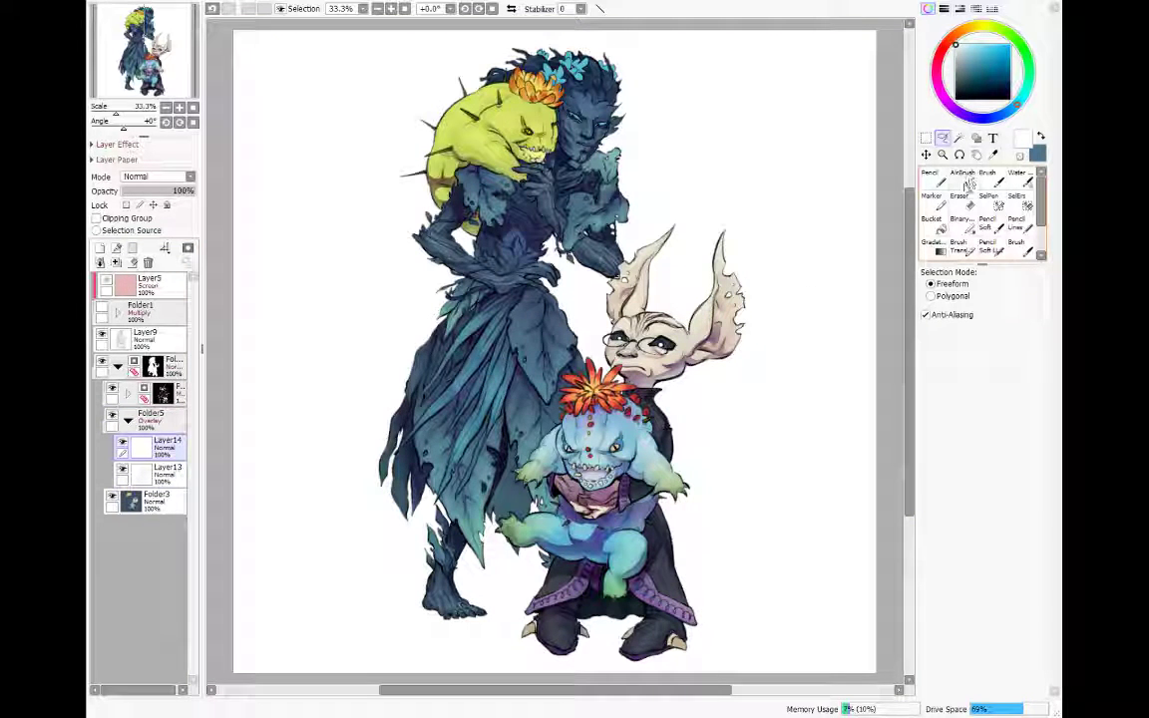
left_click(961, 177)
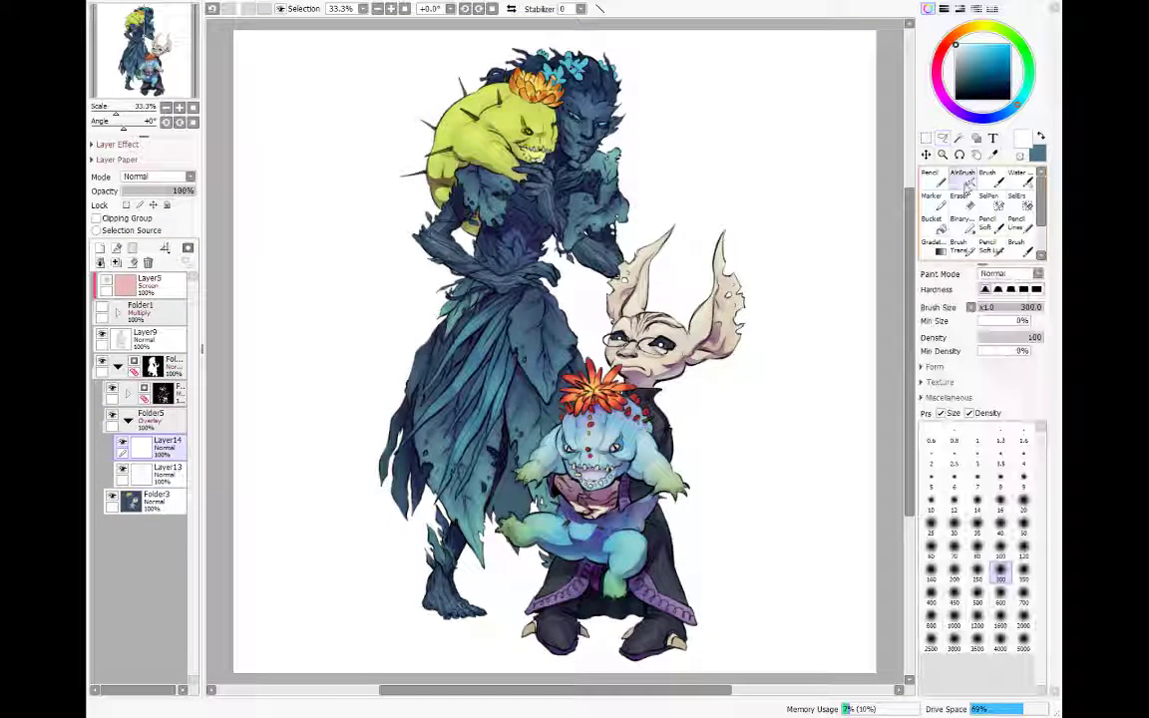
left_click(977, 528)
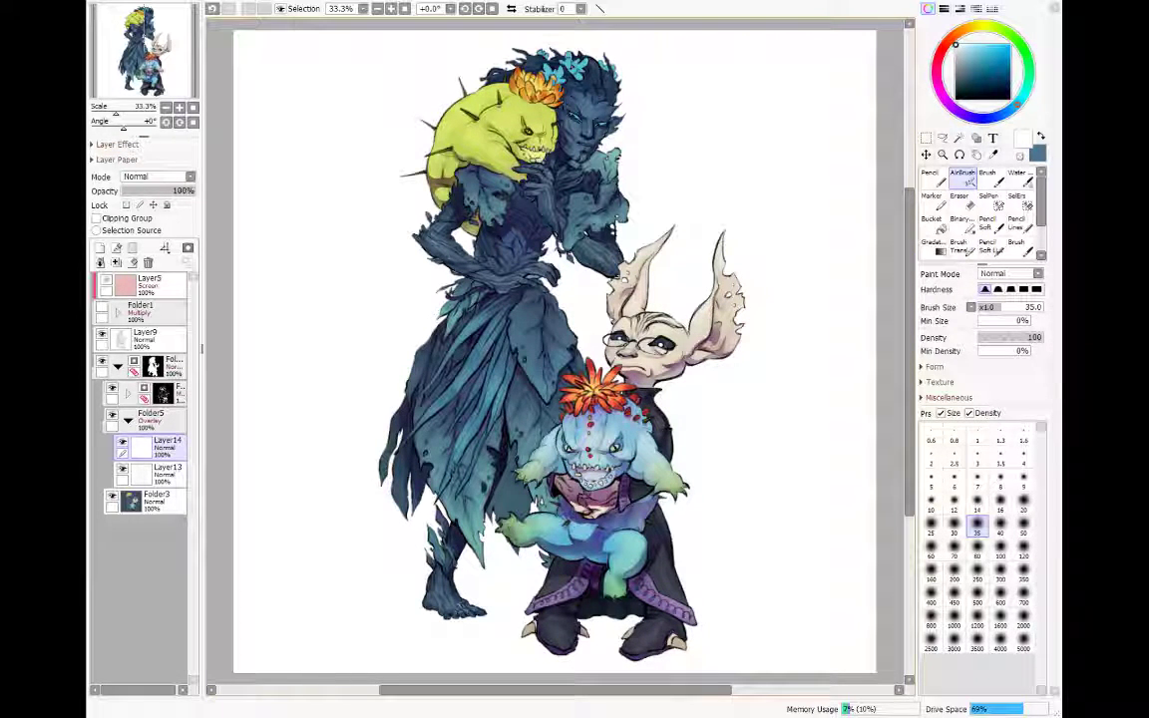
key("ctrl+z")
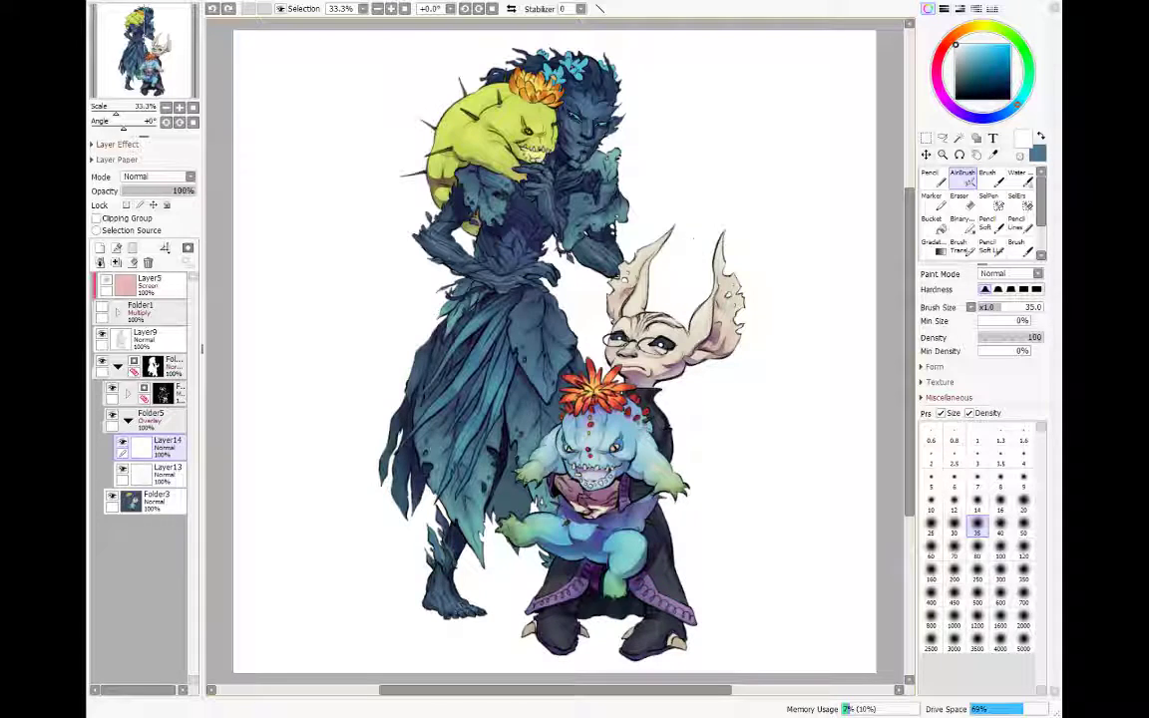
key("ctrl+y")
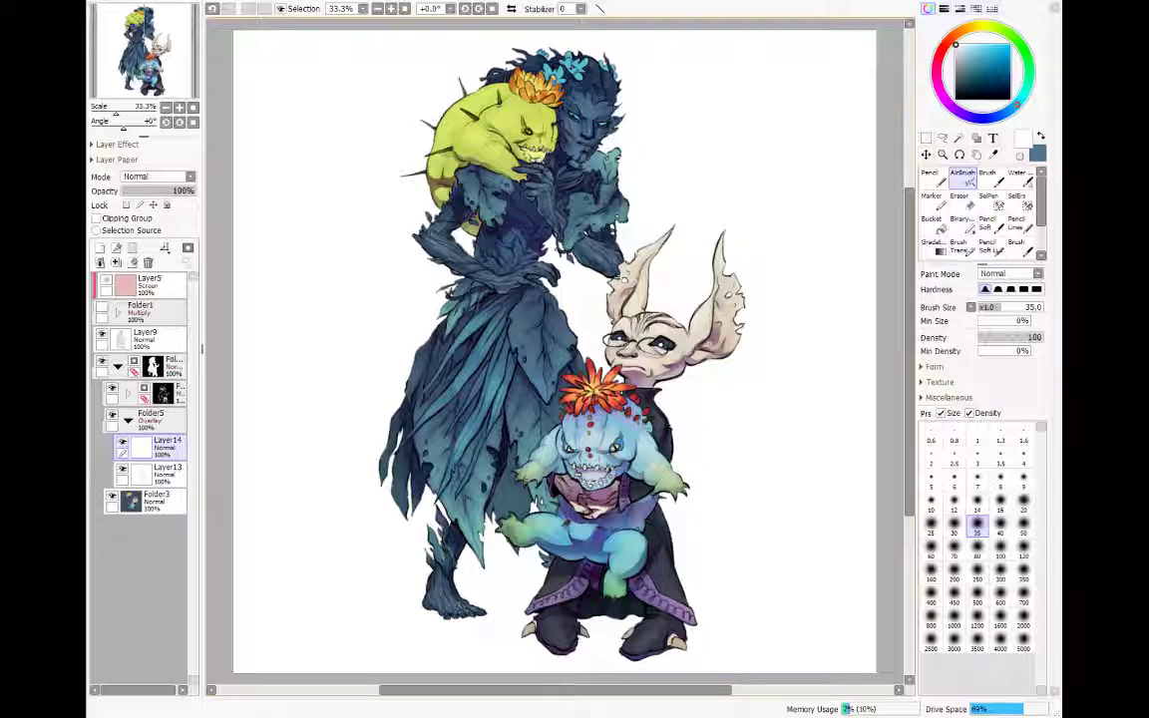
Step: Test steel blue as the airbrush colour, undo it, and airbrush white highlights on the yellow and blue creatures
left_click(972, 172)
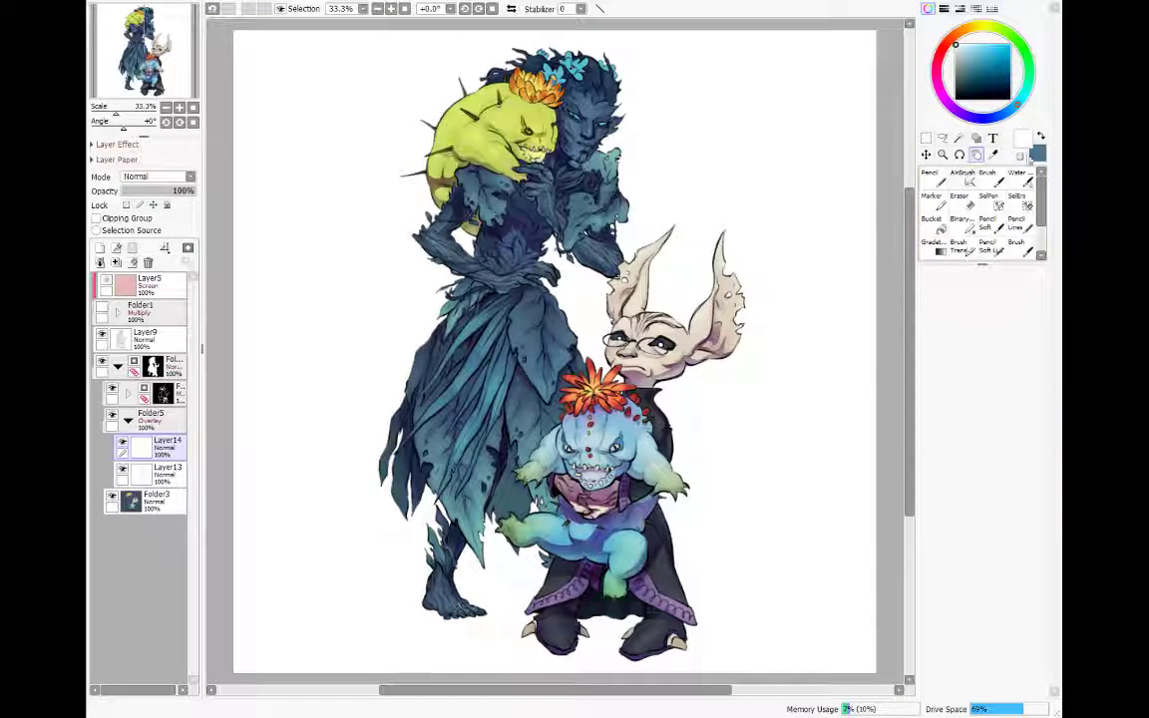
left_click(1039, 136)
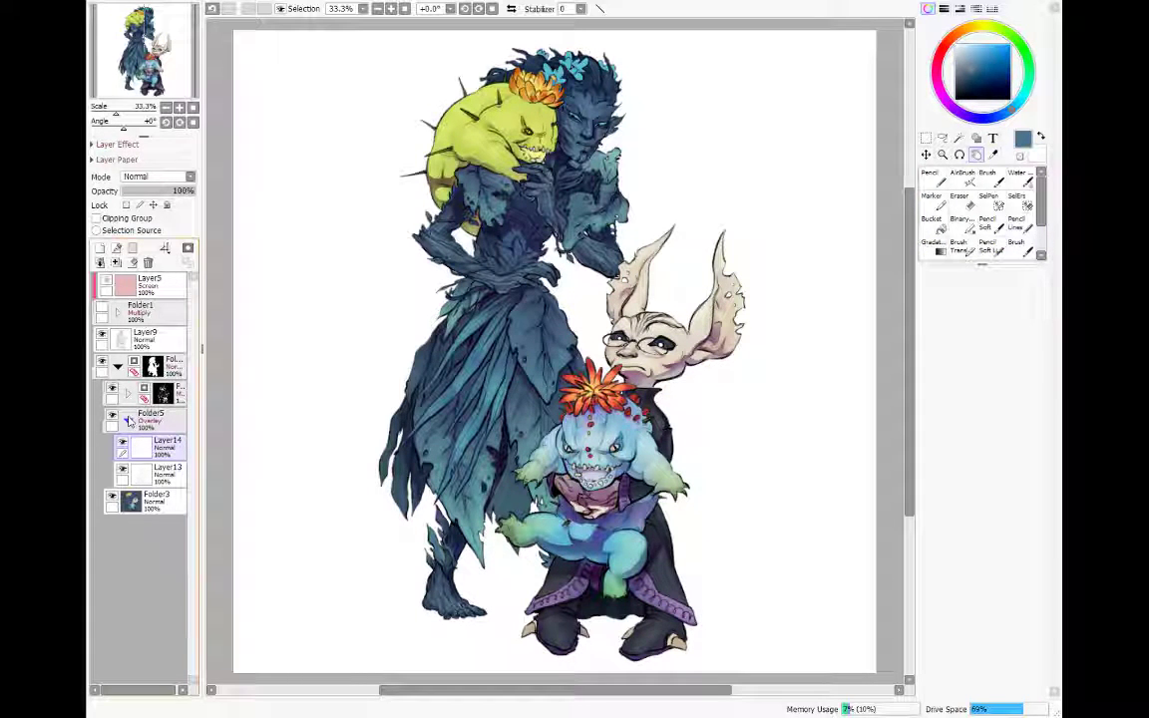
left_click(962, 178)
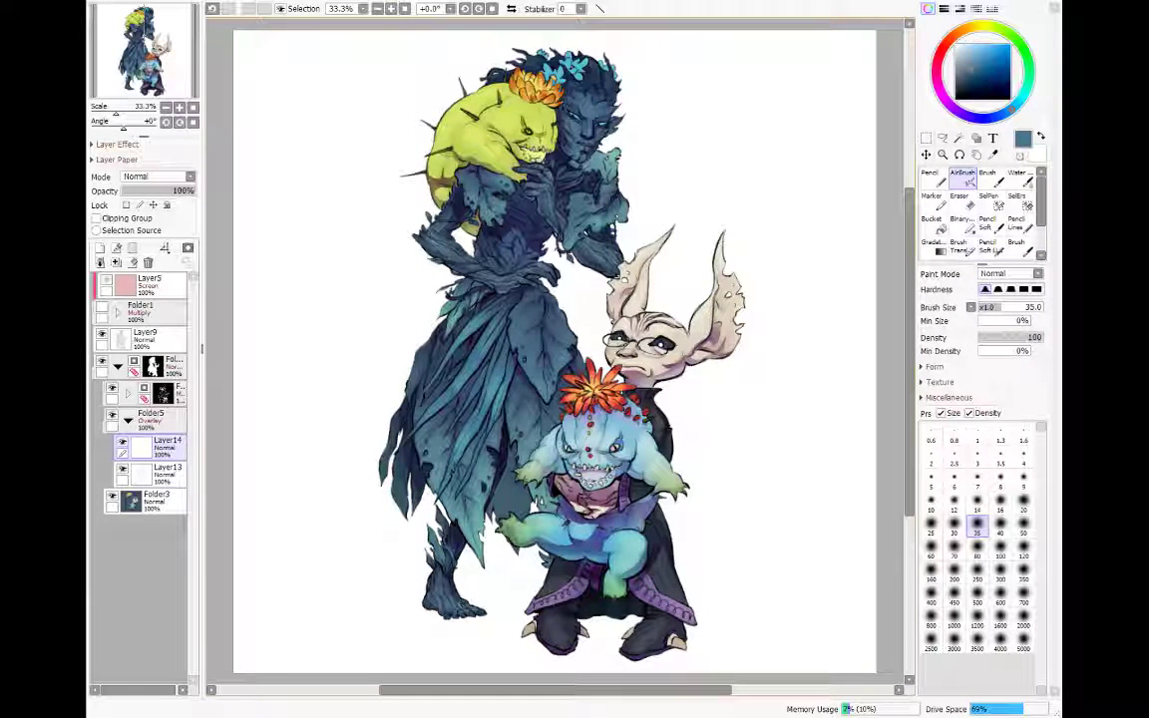
key("ctrl+z")
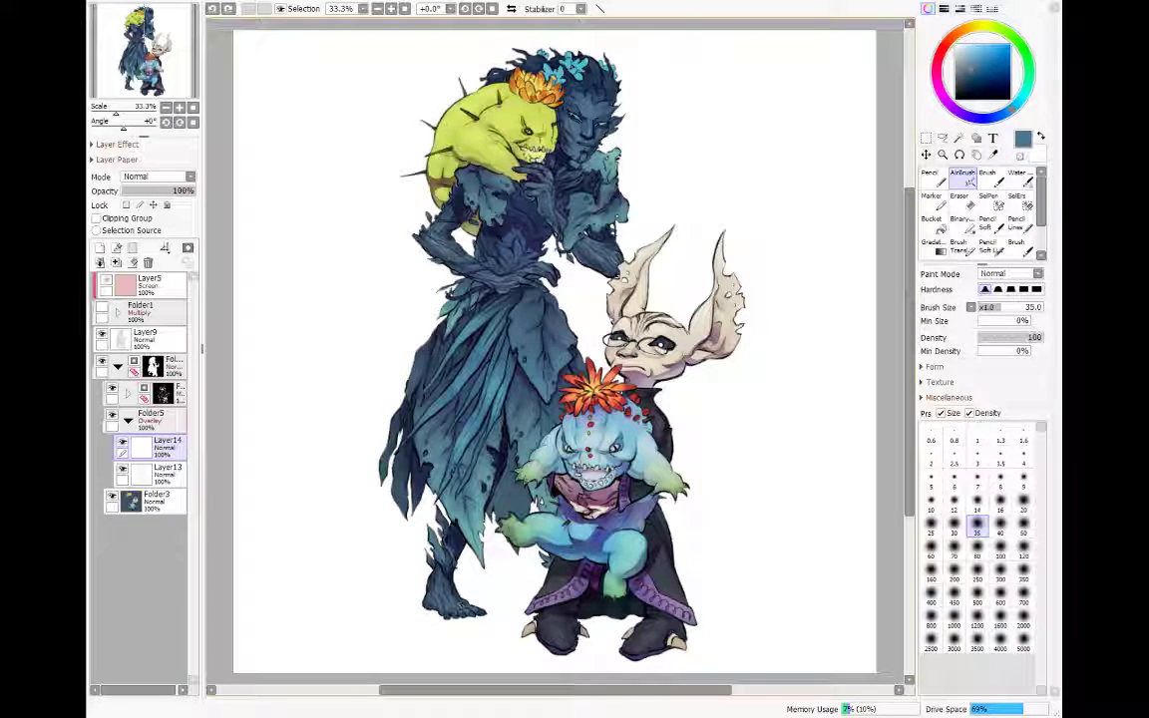
key("x")
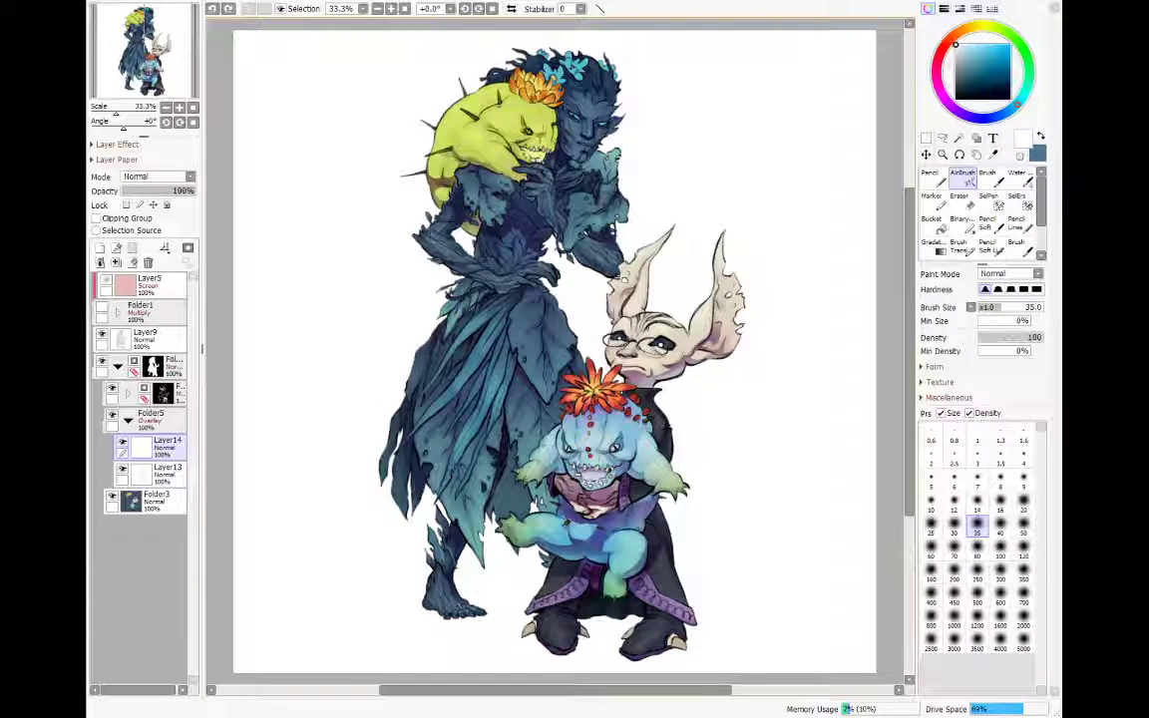
key("ctrl+y")
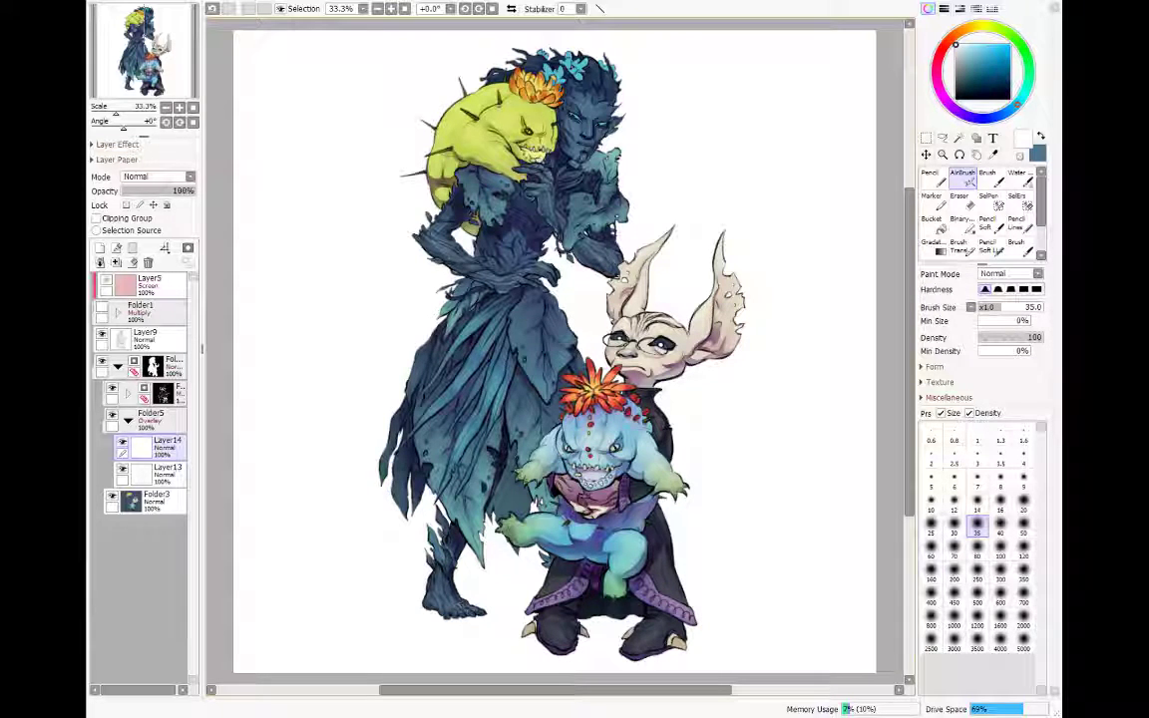
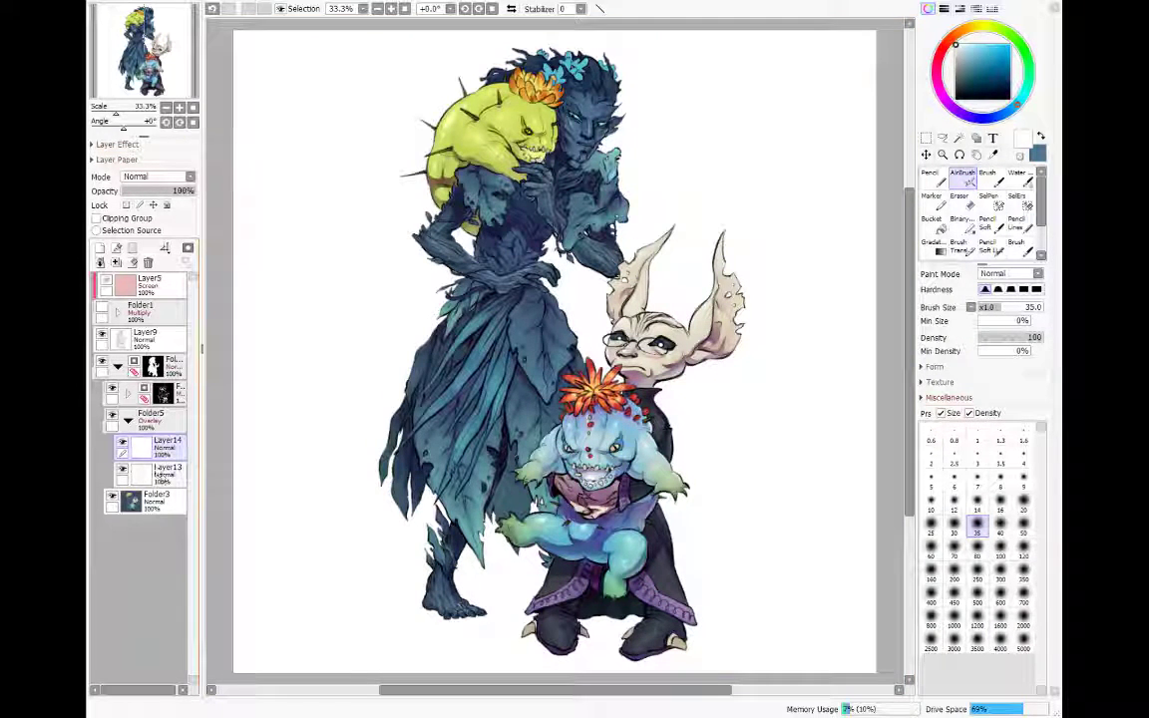
mouse_move(140, 440)
left_mouse_down()
mouse_move(148, 514)
mouse_move(133, 606)
mouse_move(148, 462)
left_mouse_up()
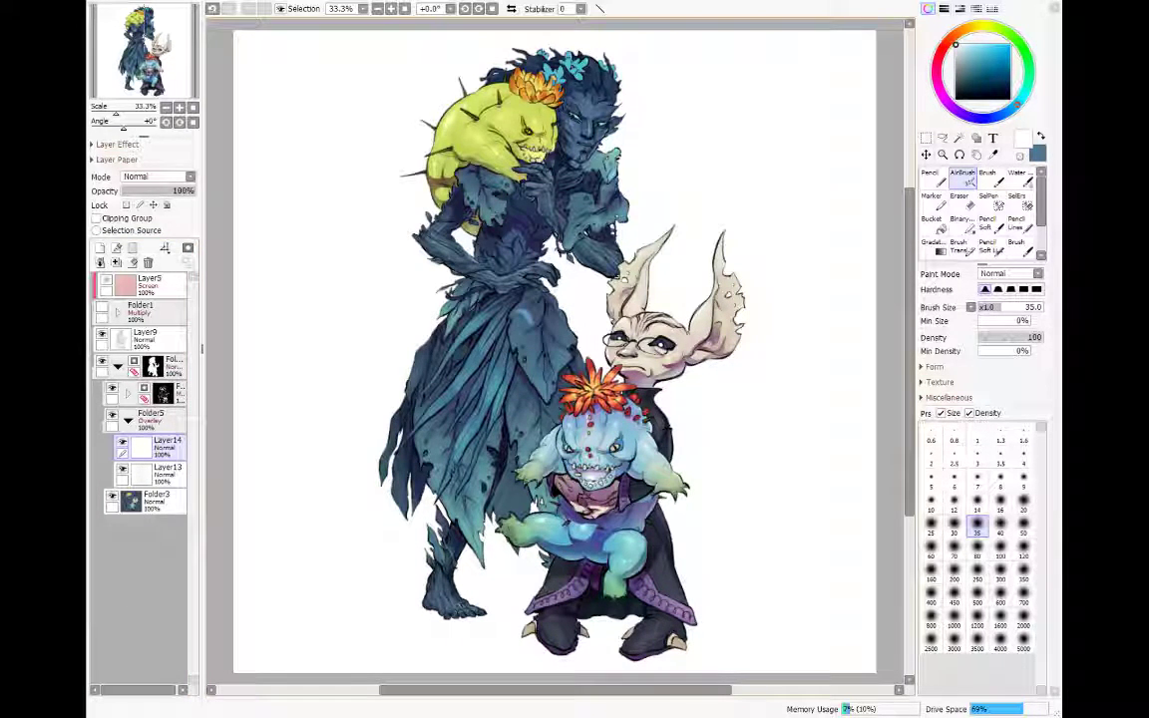
Step: Collapse Folder5, add a new layer above Layer9 and start adding crisp white details with the Pencil at size 10
left_click(127, 419)
left_click(148, 339)
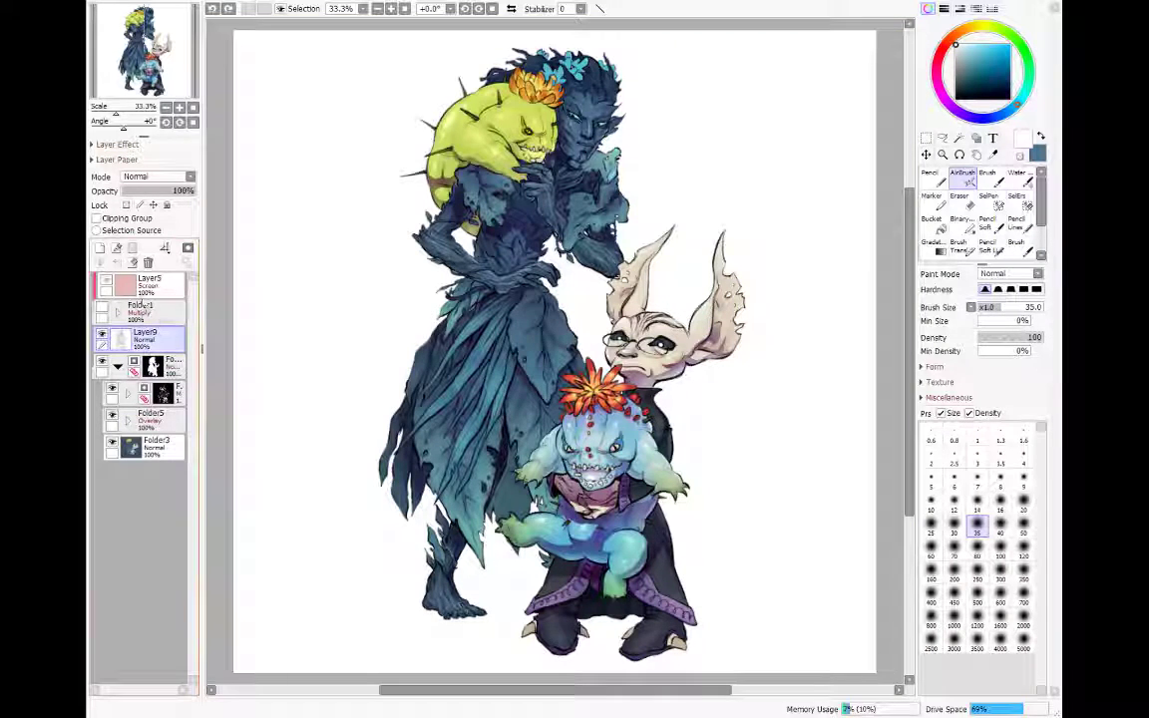
left_click(100, 248)
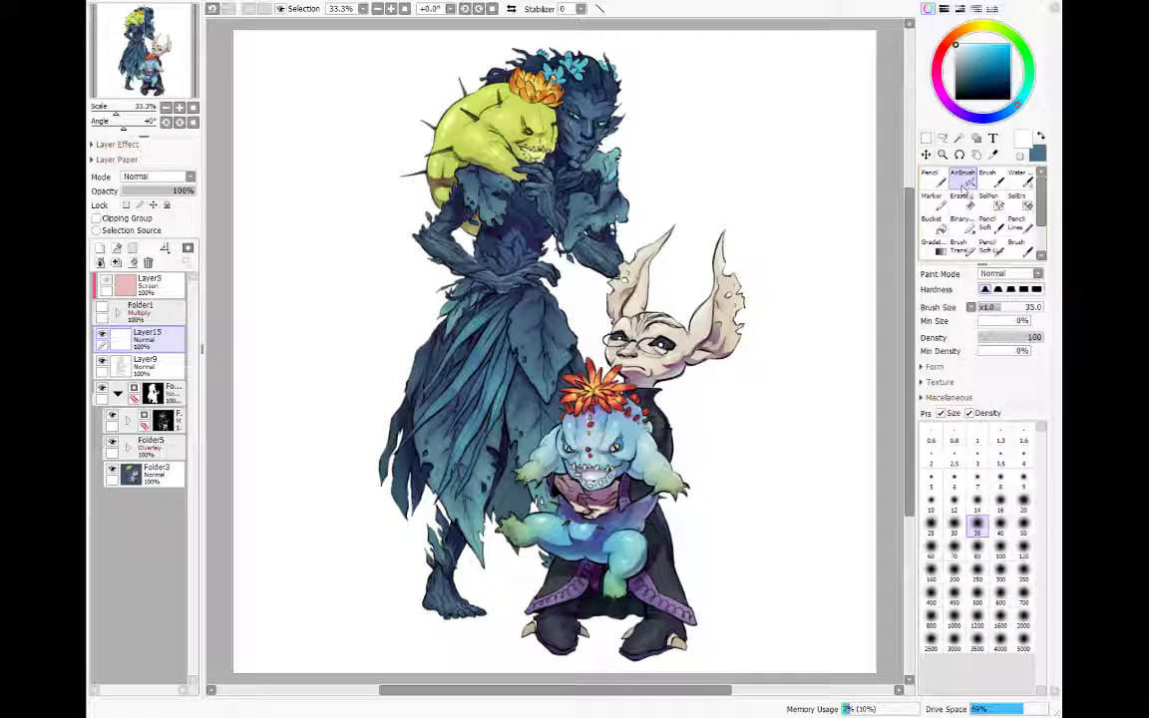
left_click(991, 225)
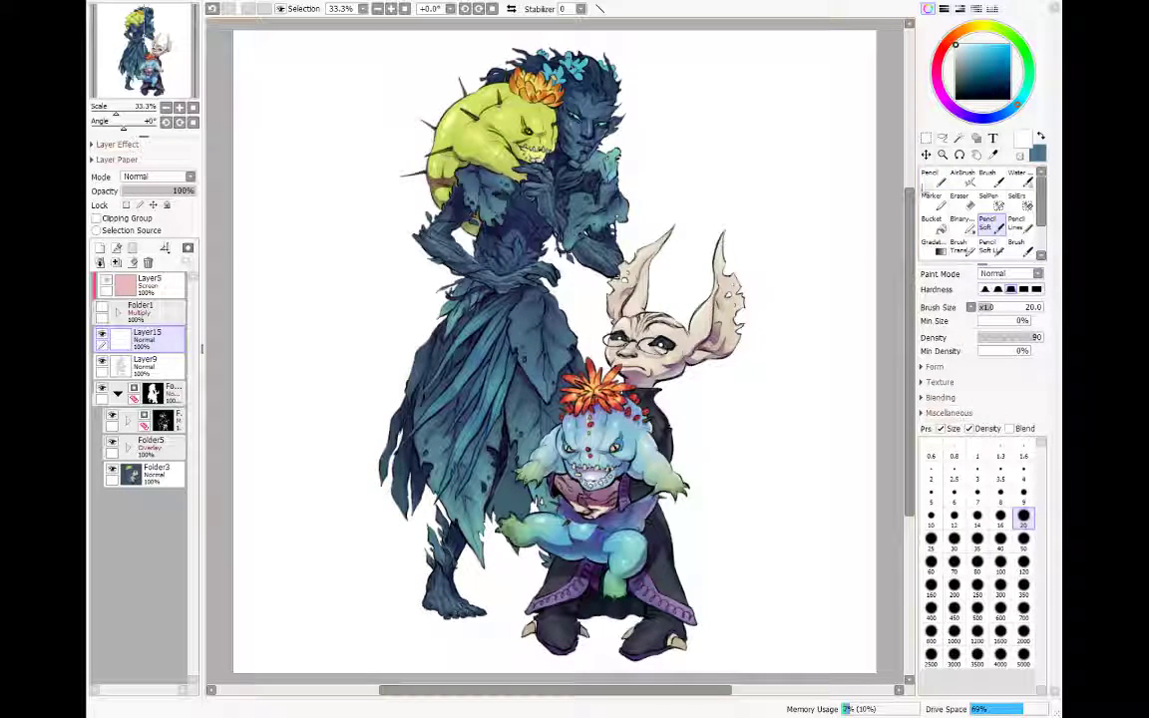
left_click(929, 174)
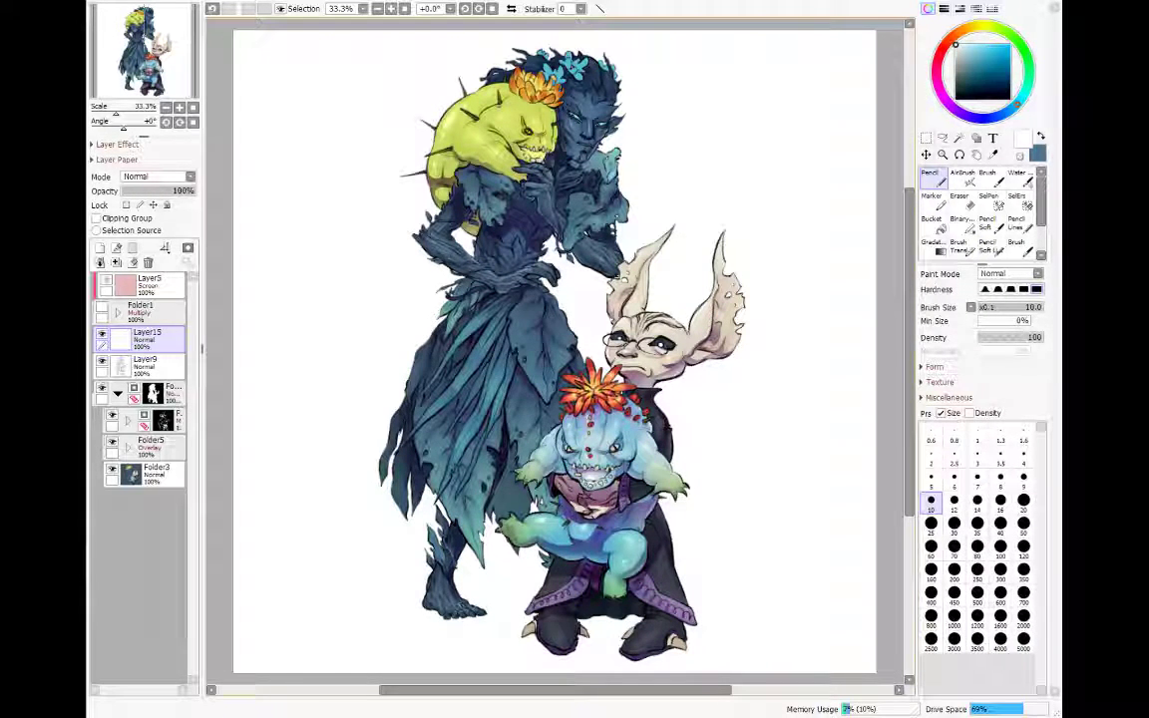
Step: Lock Layer9's opacity, hide it to sample the dark purple of the robe, and show it again
left_click(150, 365)
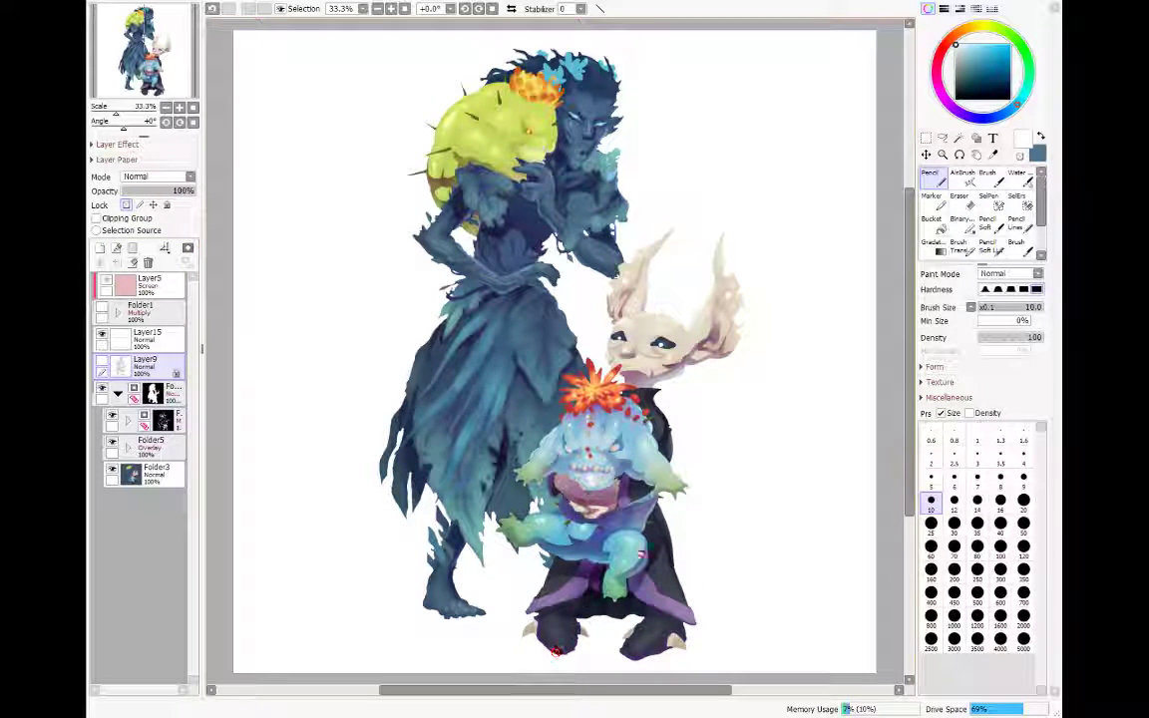
left_click(654, 545, "alt")
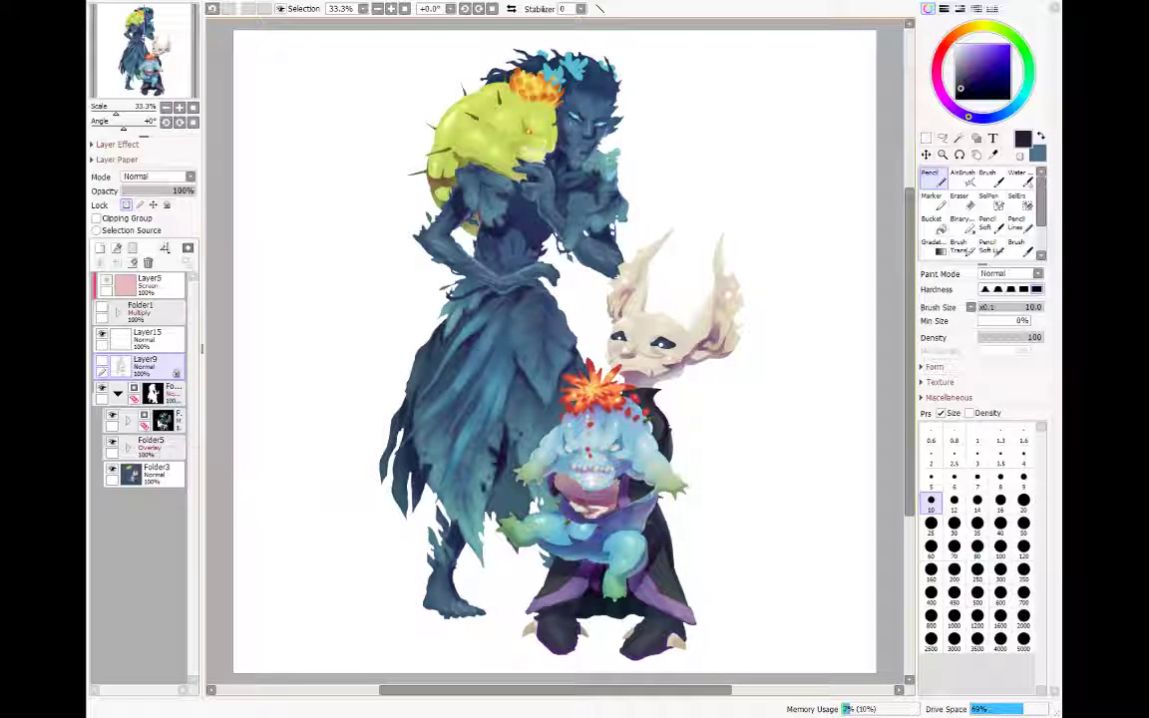
left_click(102, 360)
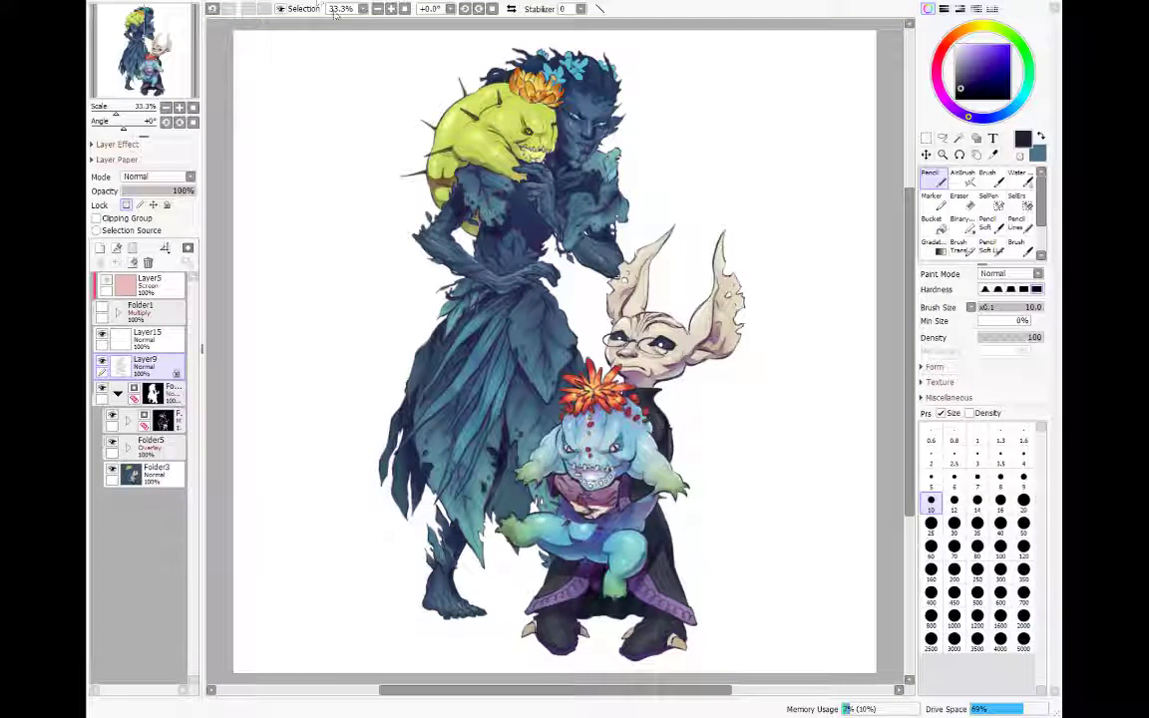
left_click(370, 8)
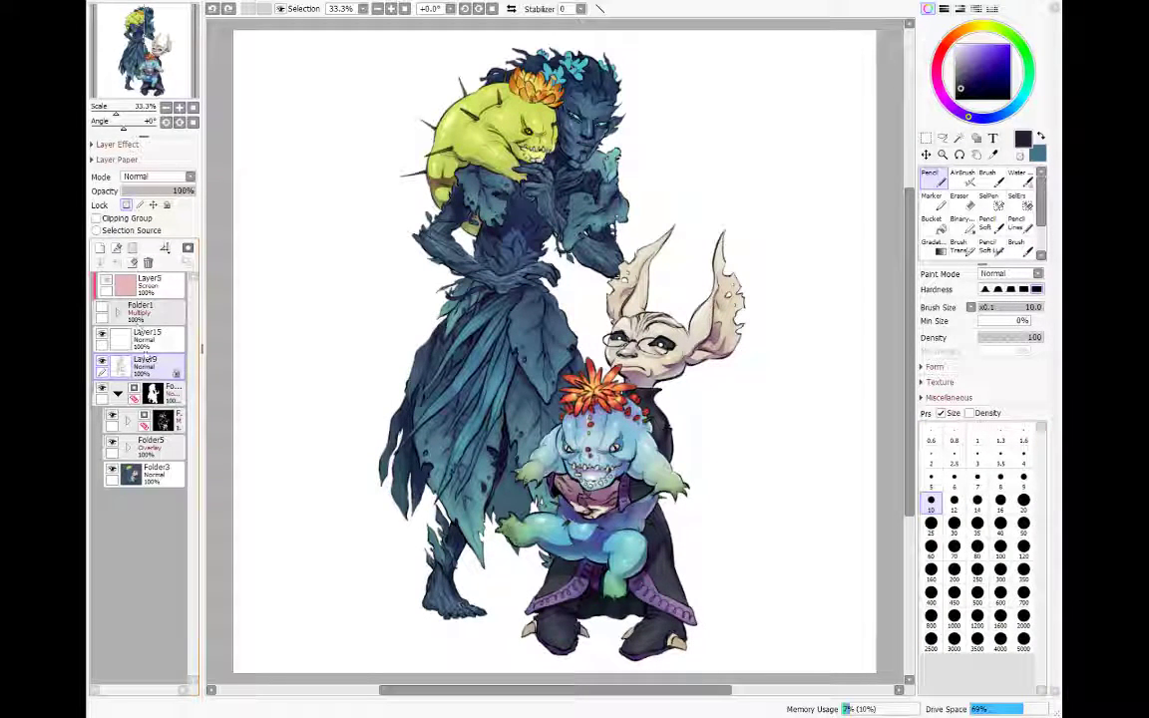
Step: Add a layer above Layer15 and handwrite a dated signature beside the tall figure's foot using the dark Pencil Lines brush at size 20
left_click(135, 337)
left_click(100, 247)
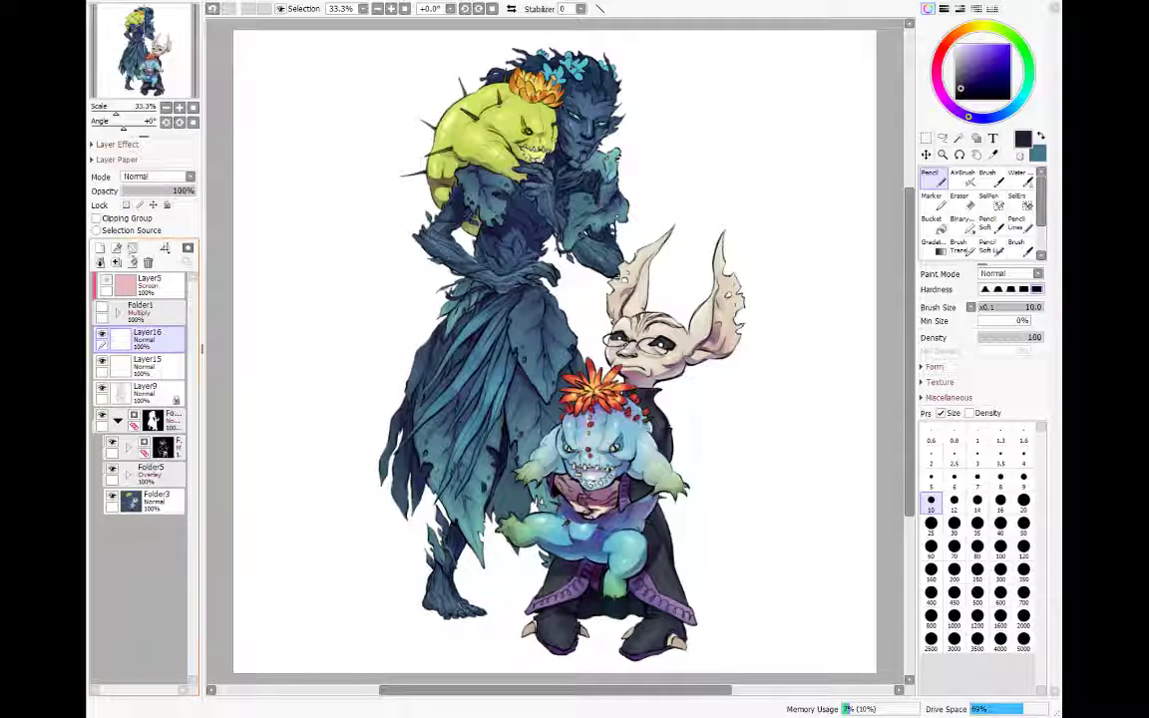
left_click(118, 420)
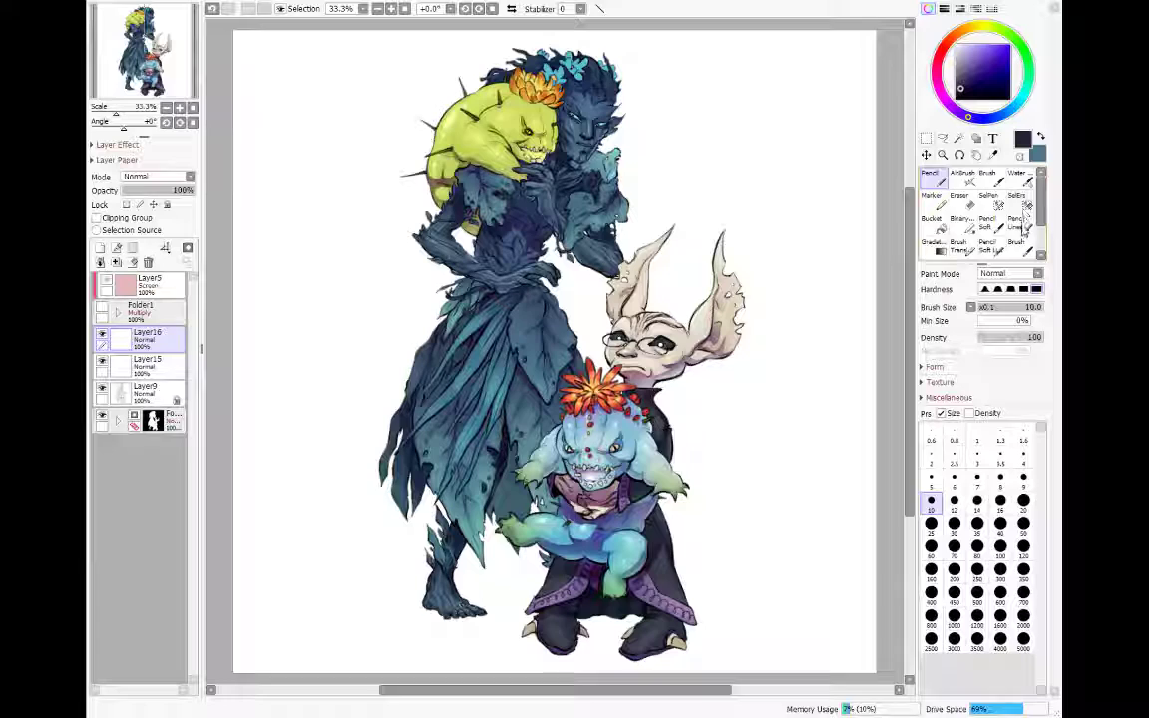
left_click(1018, 223)
left_click(927, 367)
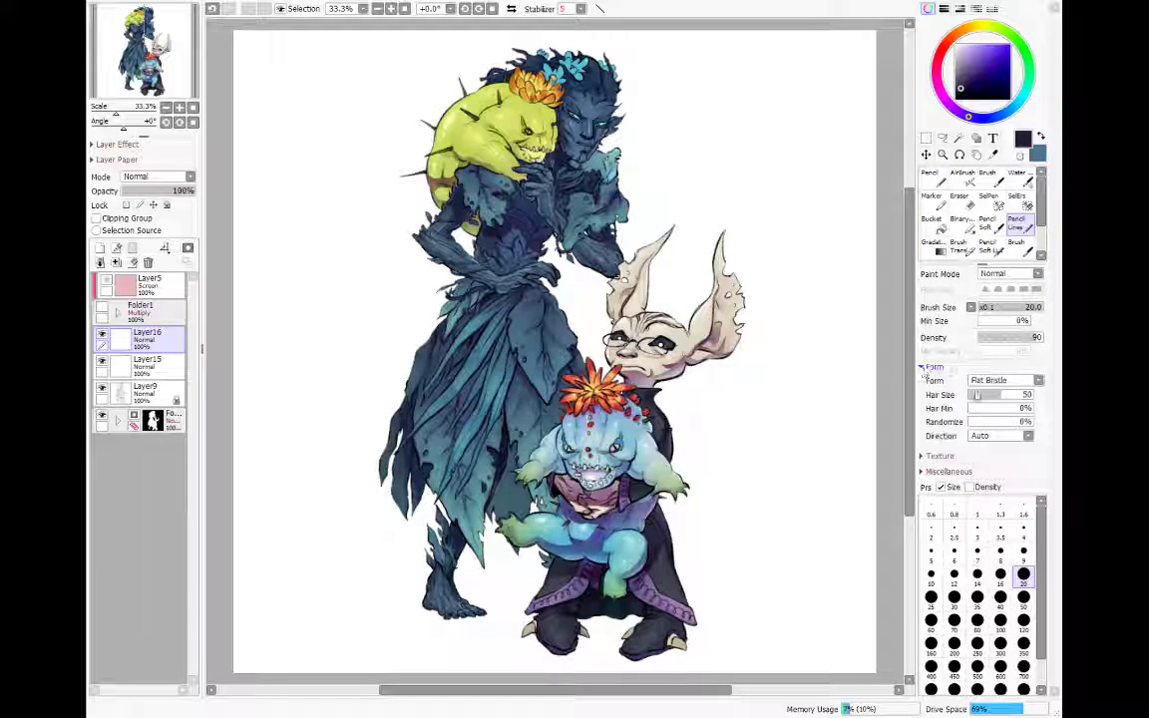
left_click(927, 367)
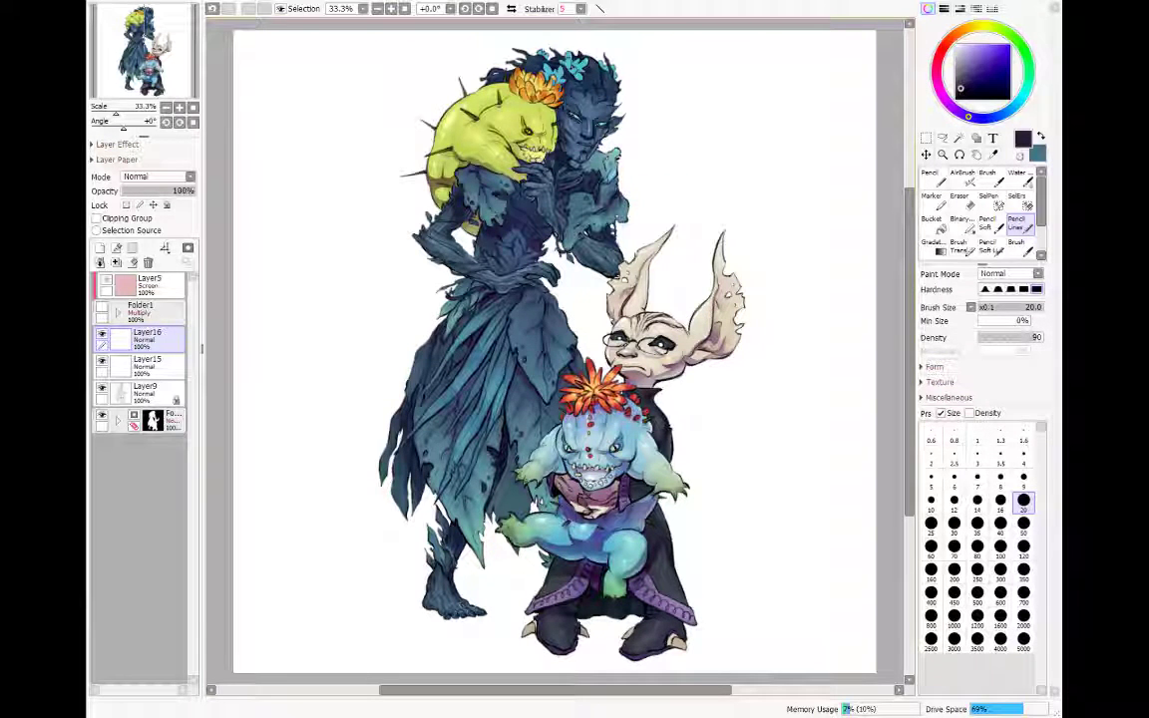
left_click_drag(482, 584, 492, 595)
left_click_drag(500, 587, 538, 588)
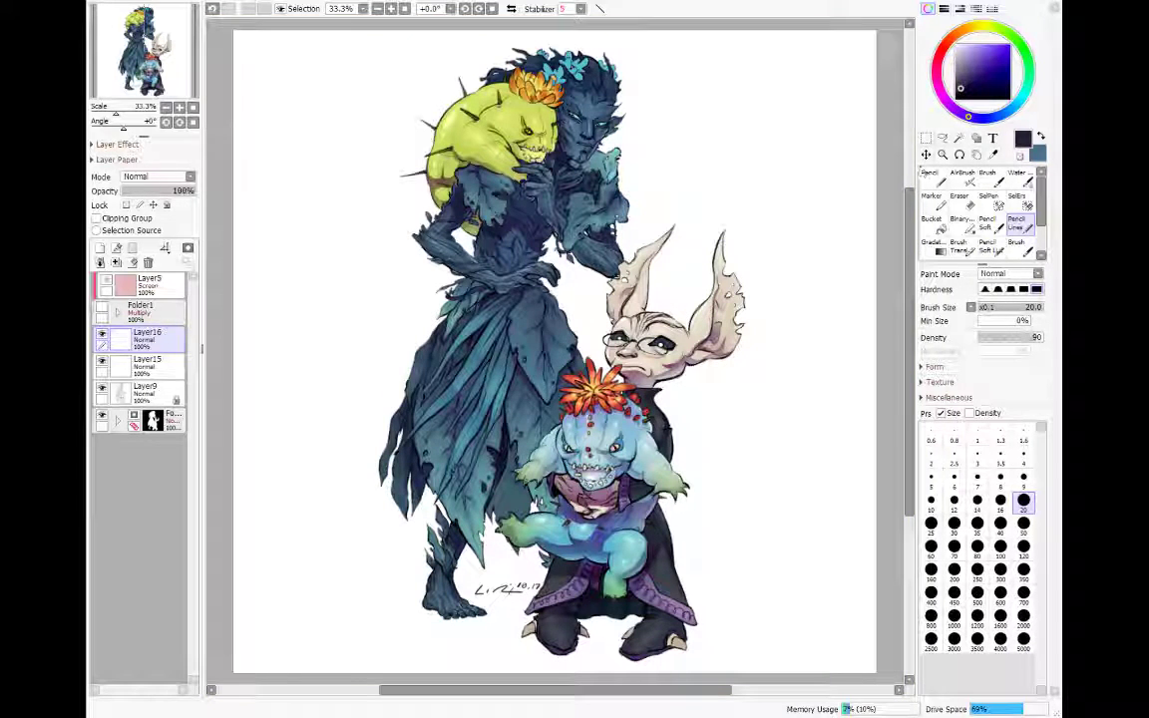
Step: Move the signature slightly closer to the tall figure's foot
left_click(928, 153)
mouse_move(519, 601)
left_mouse_down()
mouse_move(511, 587)
mouse_move(512, 603)
left_mouse_up()
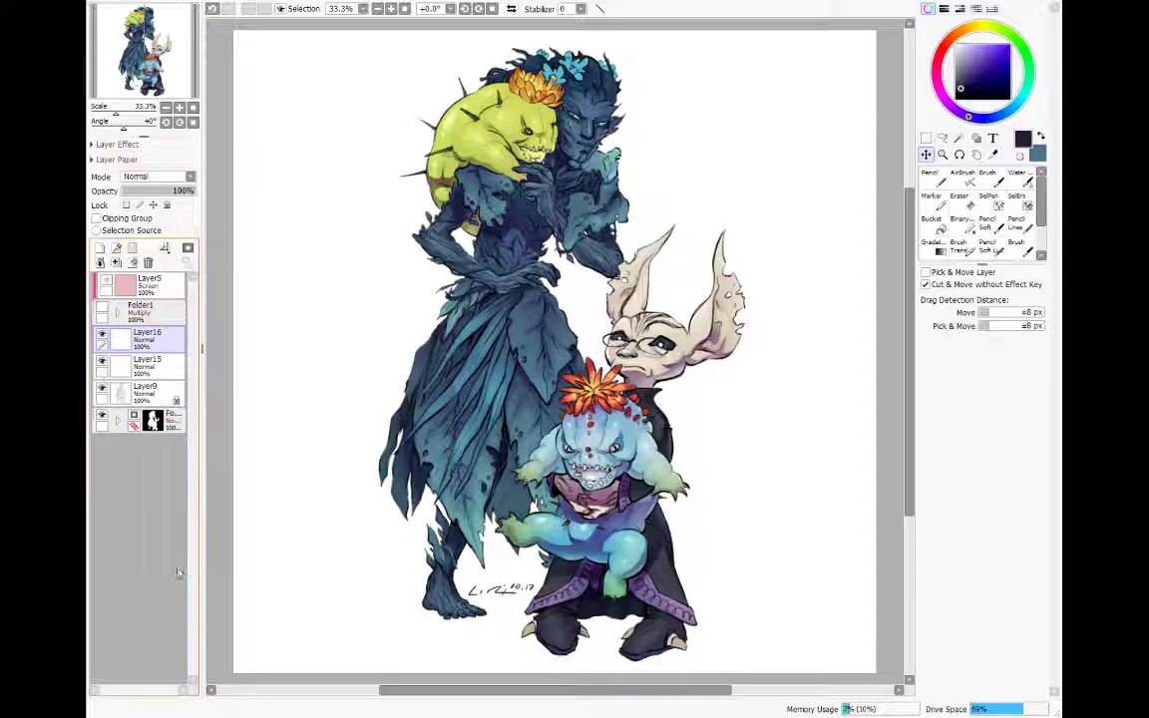
left_click(118, 421)
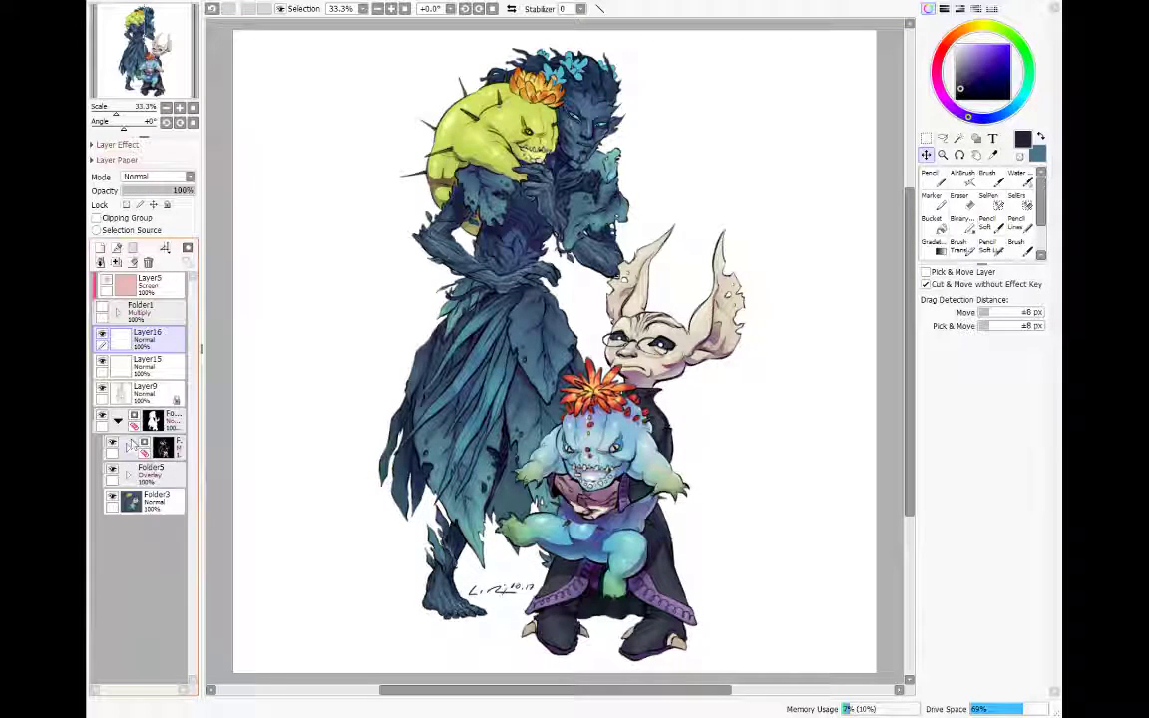
left_click(117, 420)
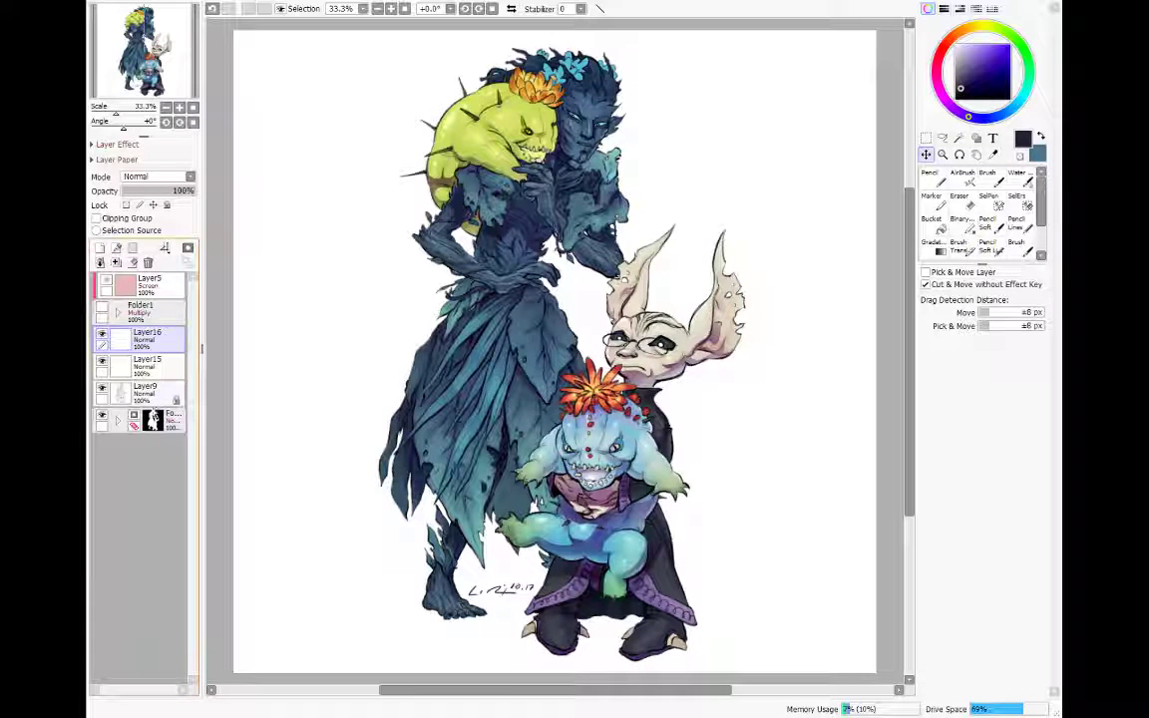
Step: Add a layer in Shine mode directly above Layer9 and start airbrushing white highlights on it at size 35
left_click(154, 389)
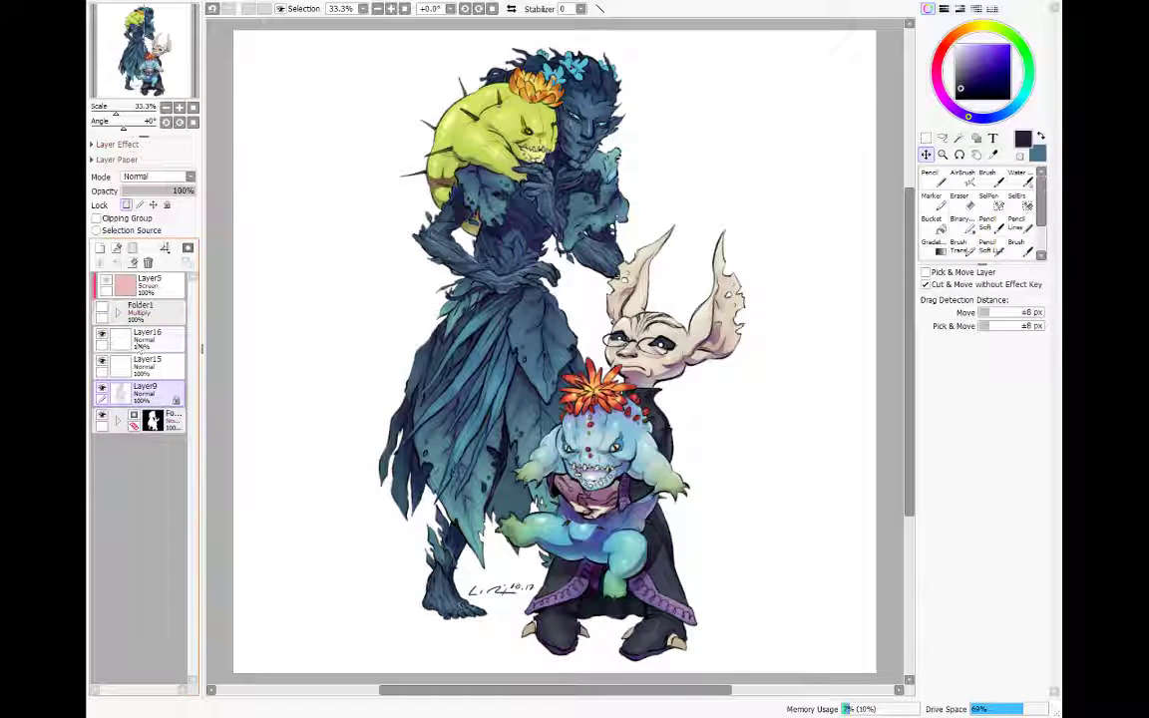
left_click(100, 248)
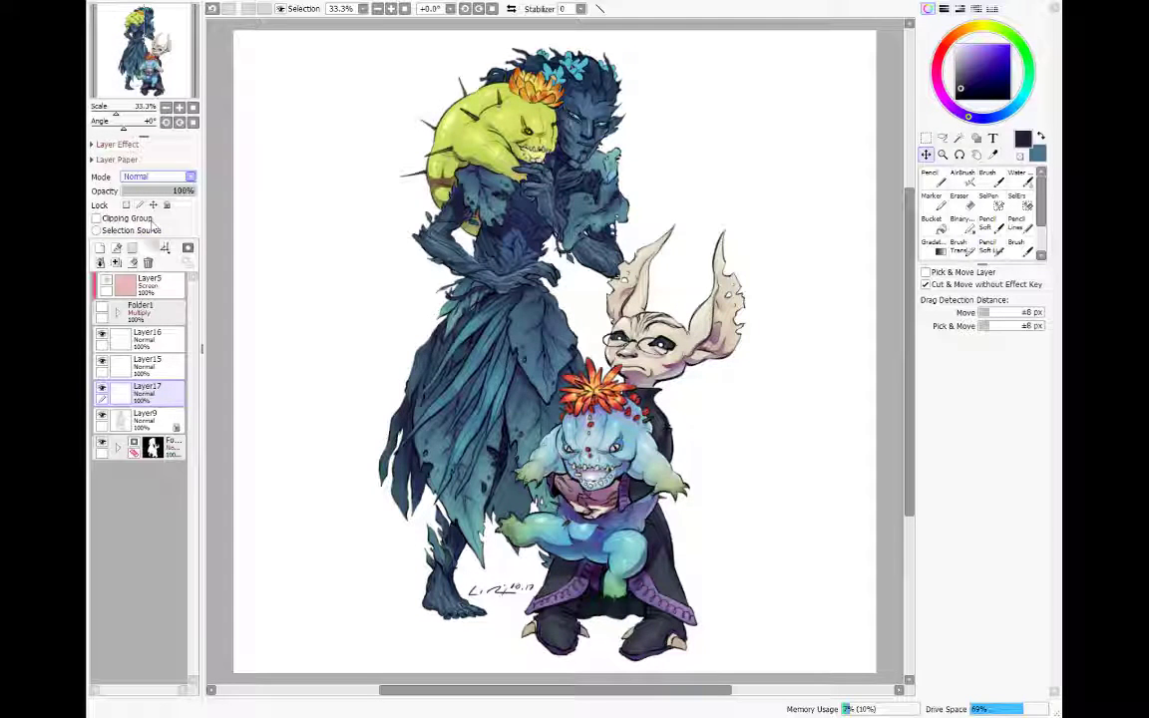
left_click(151, 264)
right_click(661, 292)
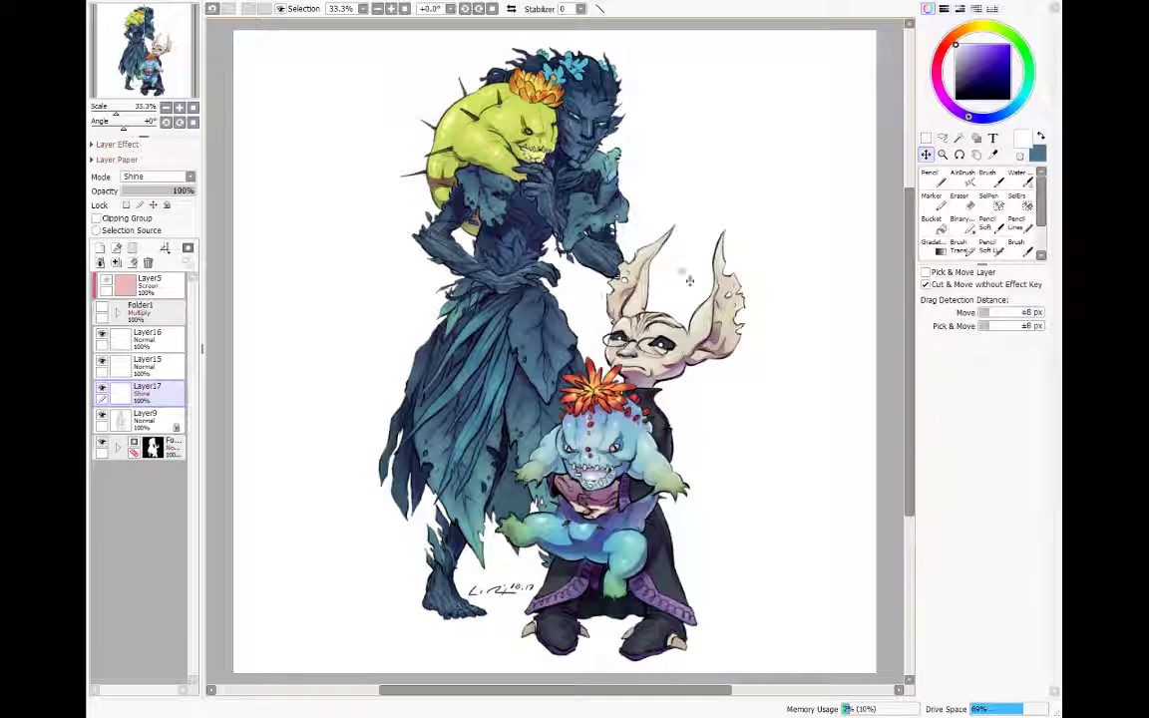
left_click(969, 184)
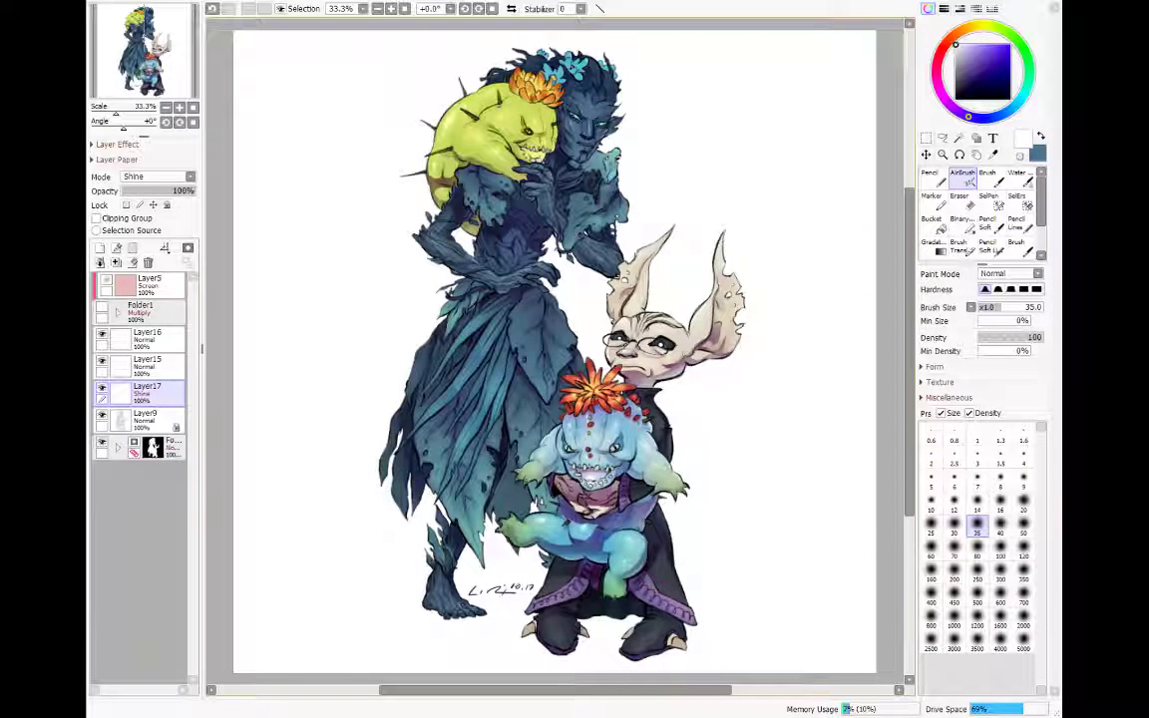
Step: Airbrush finer white highlights at size 20, compare the latest strokes by undoing and redoing them, and set the Shine layer's opacity to 60%
left_click(1023, 503)
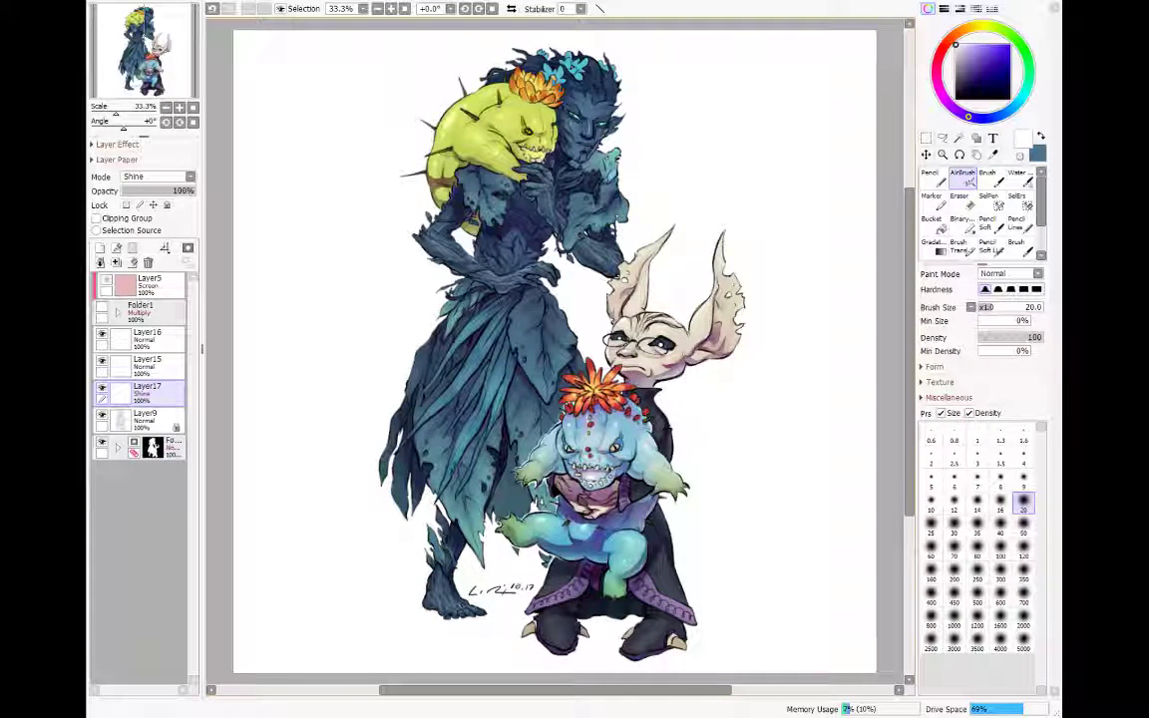
key("ctrl+z")
key("ctrl+y")
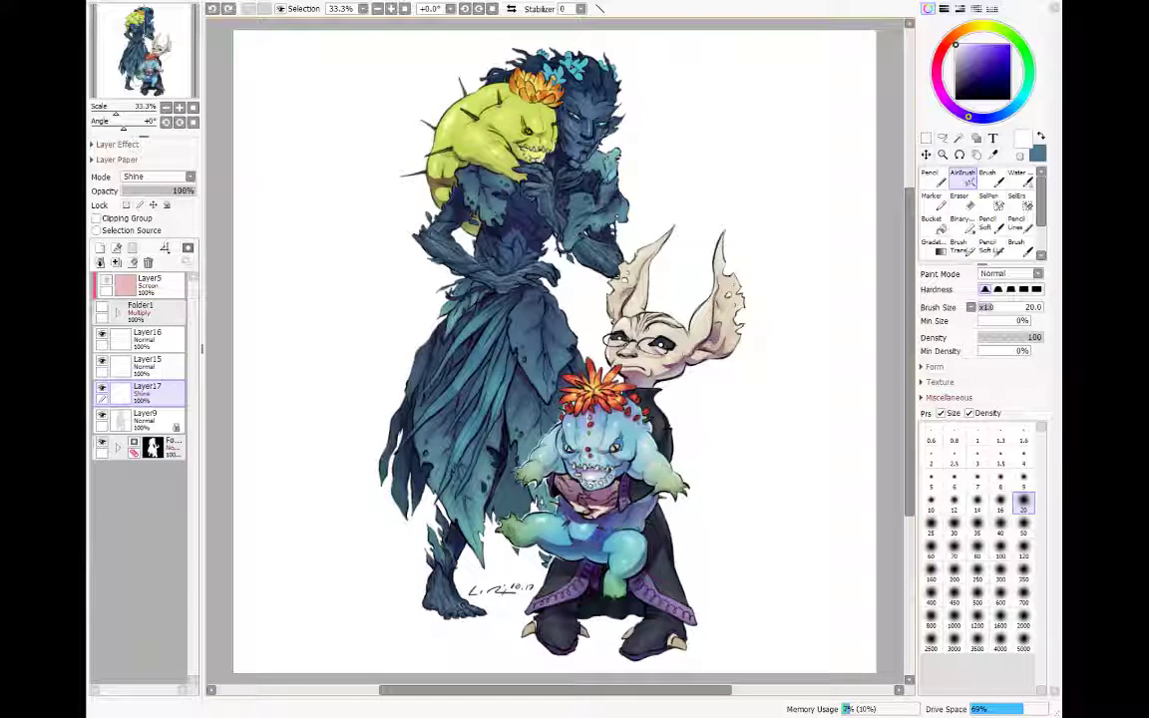
key("ctrl+y")
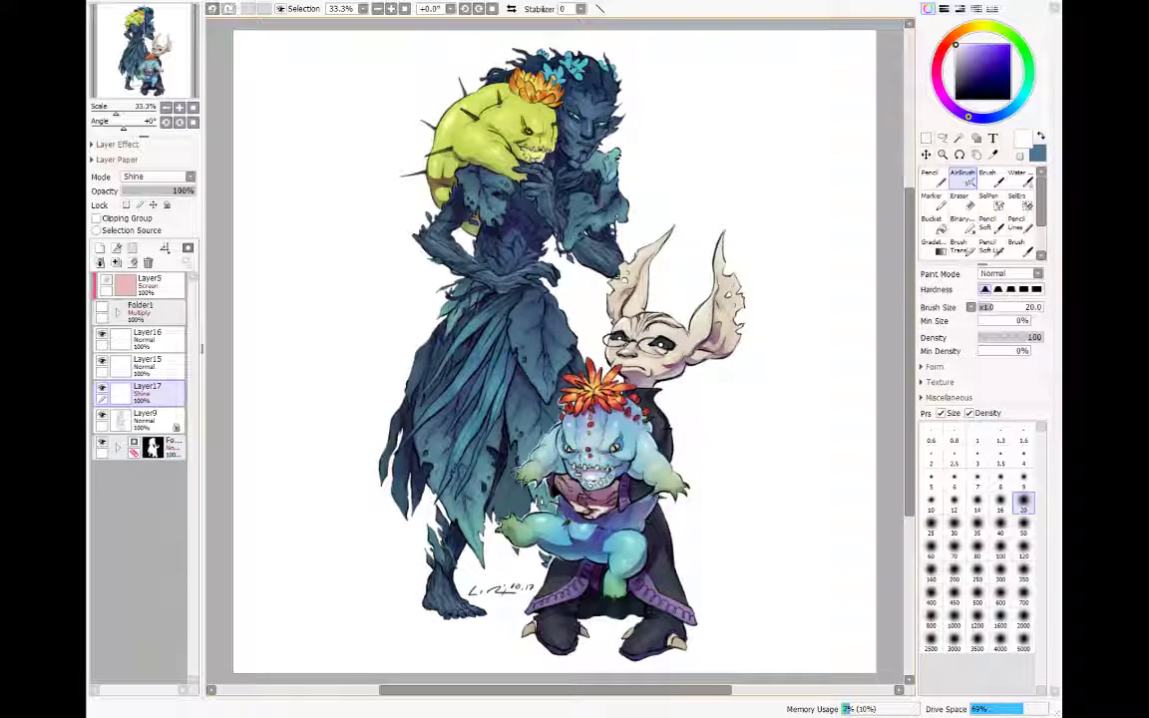
key("ctrl+z")
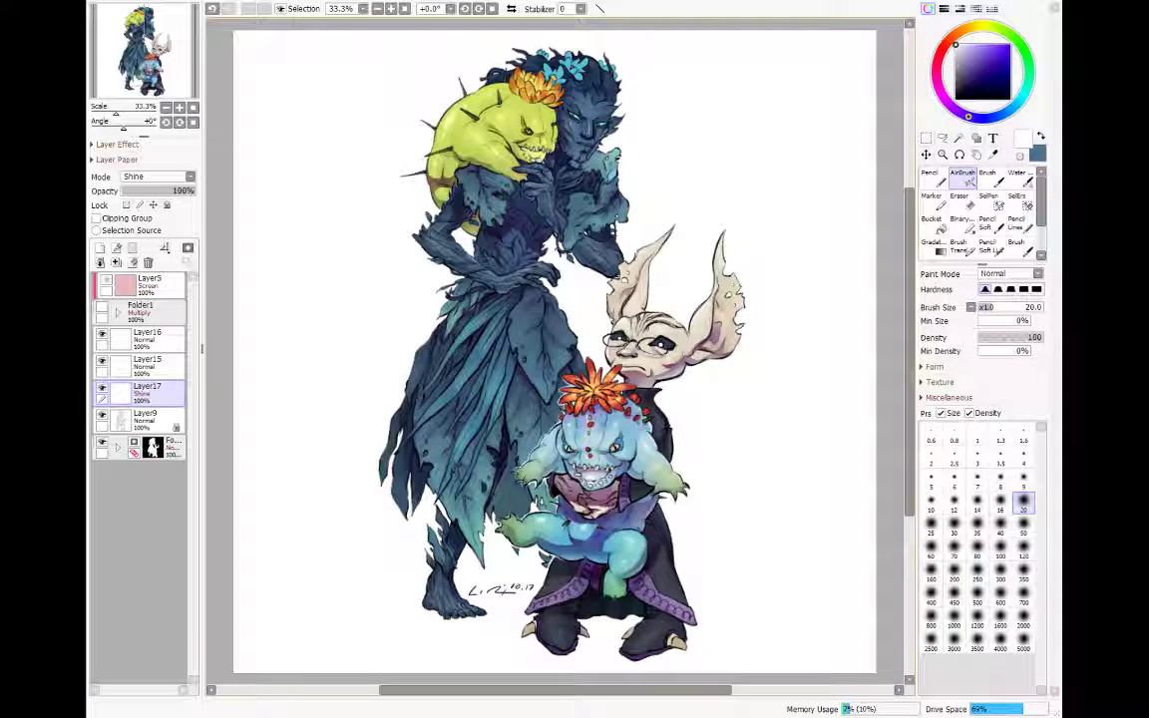
key("ctrl+y")
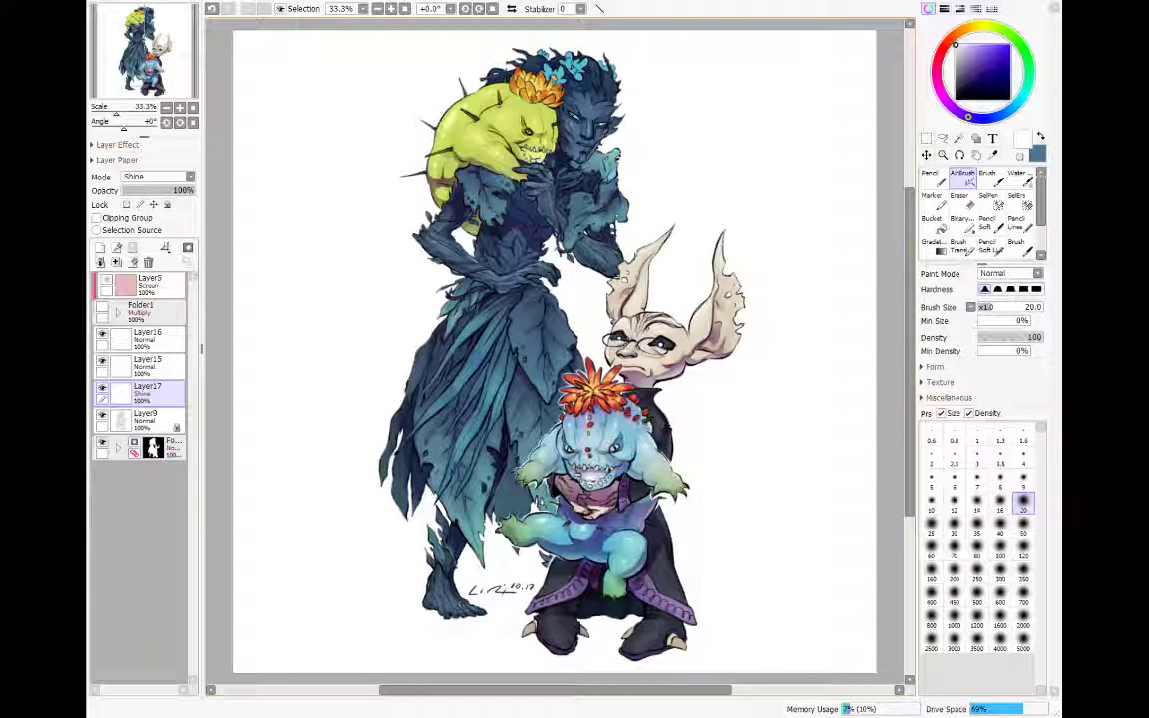
left_click(166, 192)
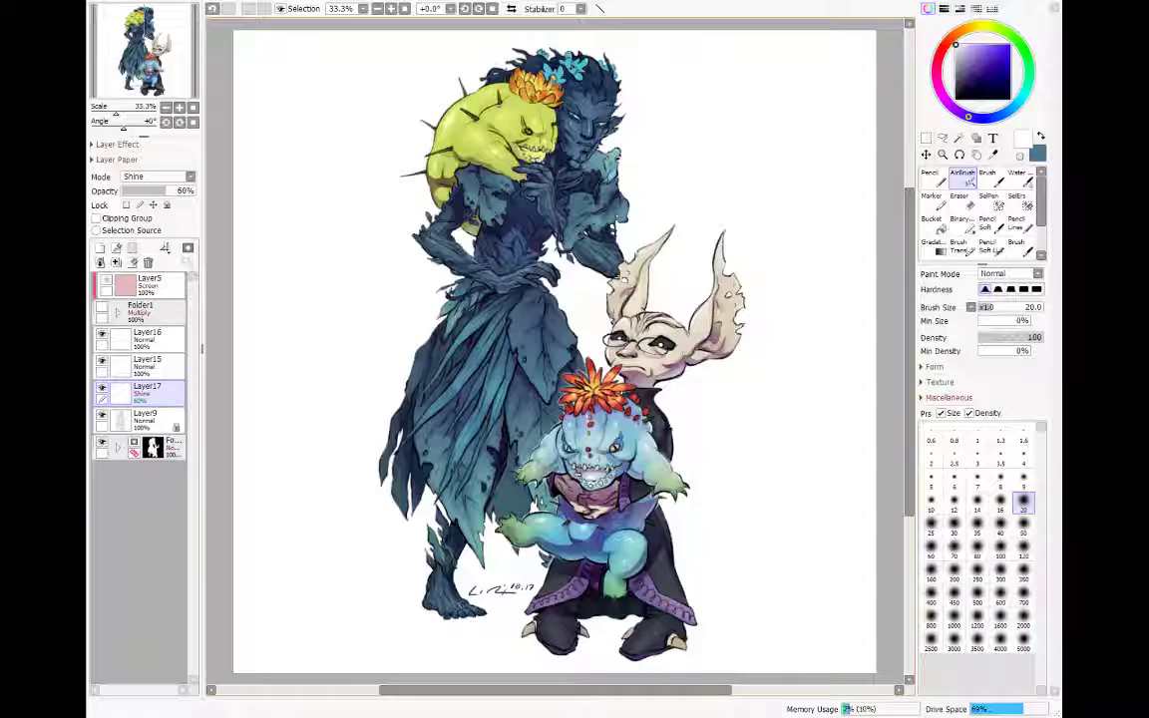
Step: Continue airbrushing white highlights on the Shine layer, mirroring the canvas view to check the figures
key("h")
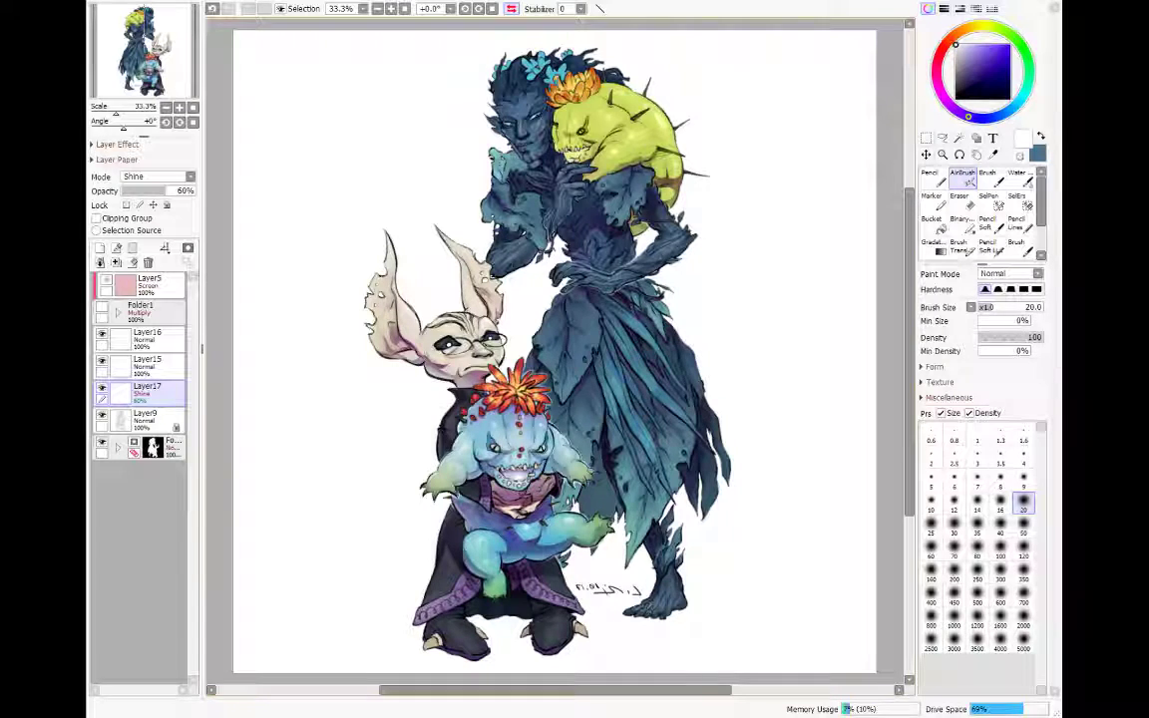
key("ctrl+z")
key("x")
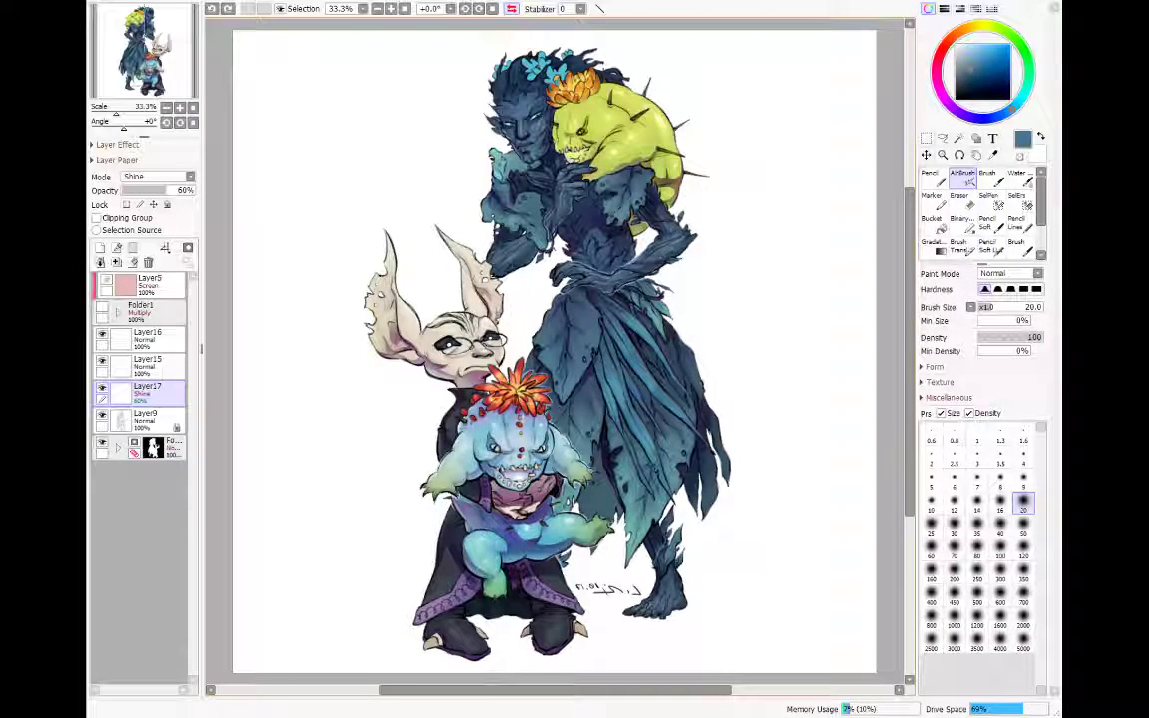
key("x")
key("h")
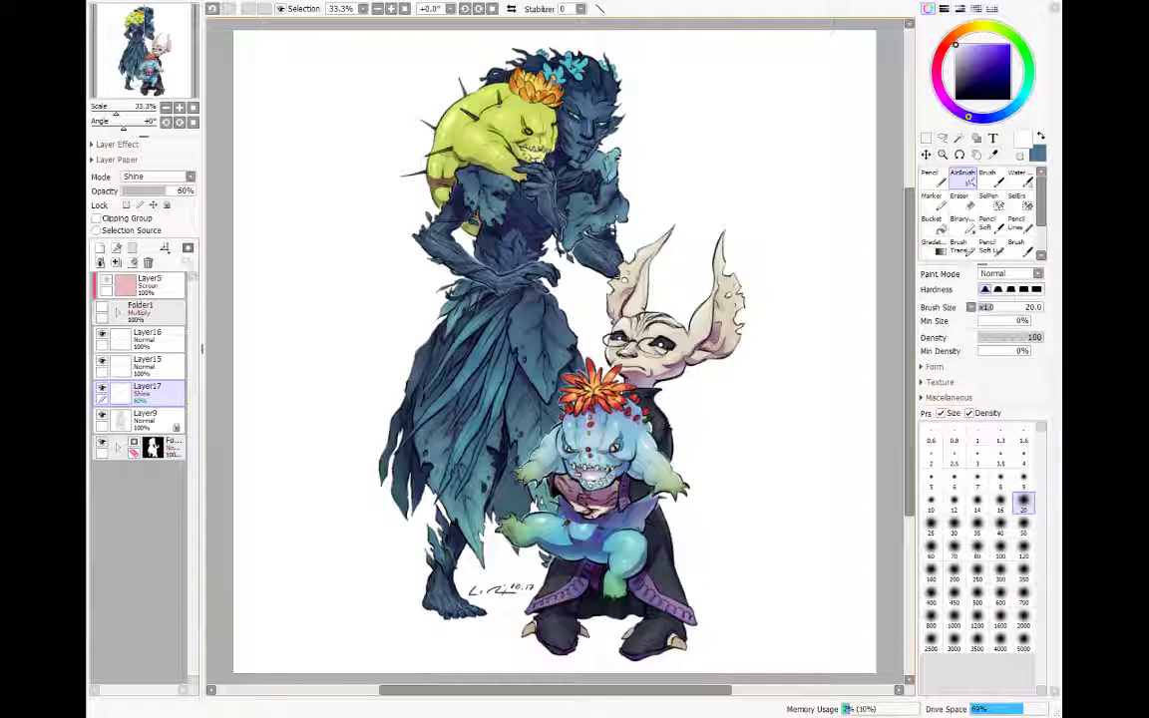
key("h")
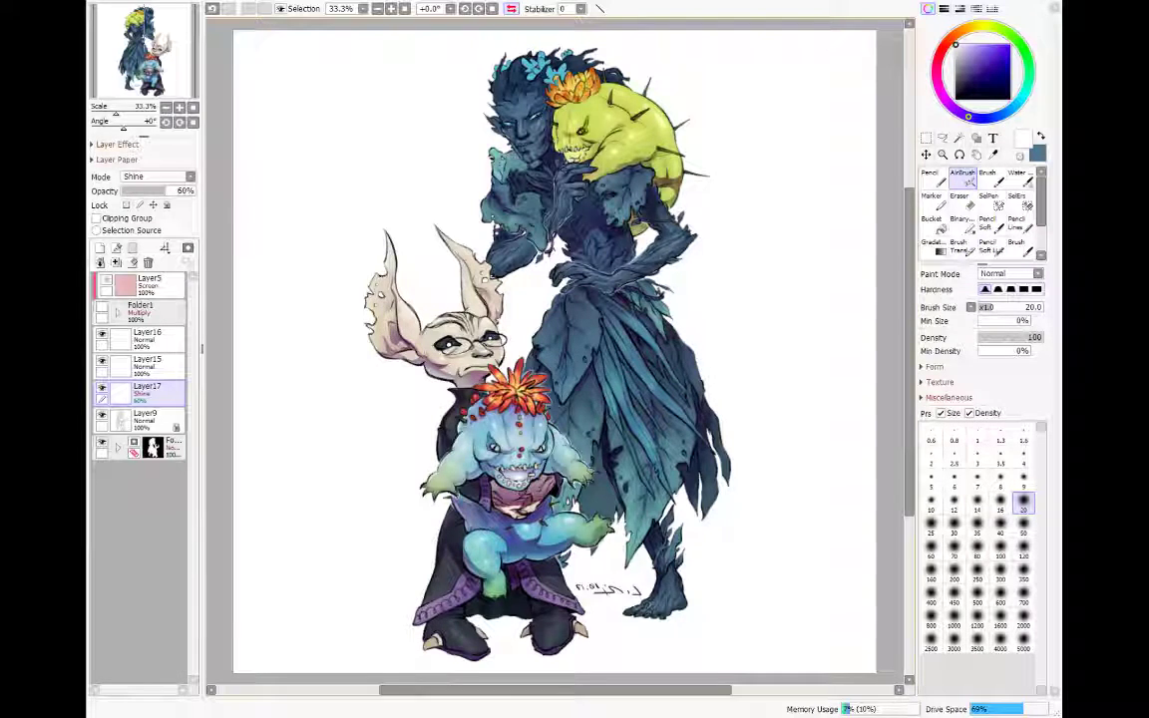
key("h")
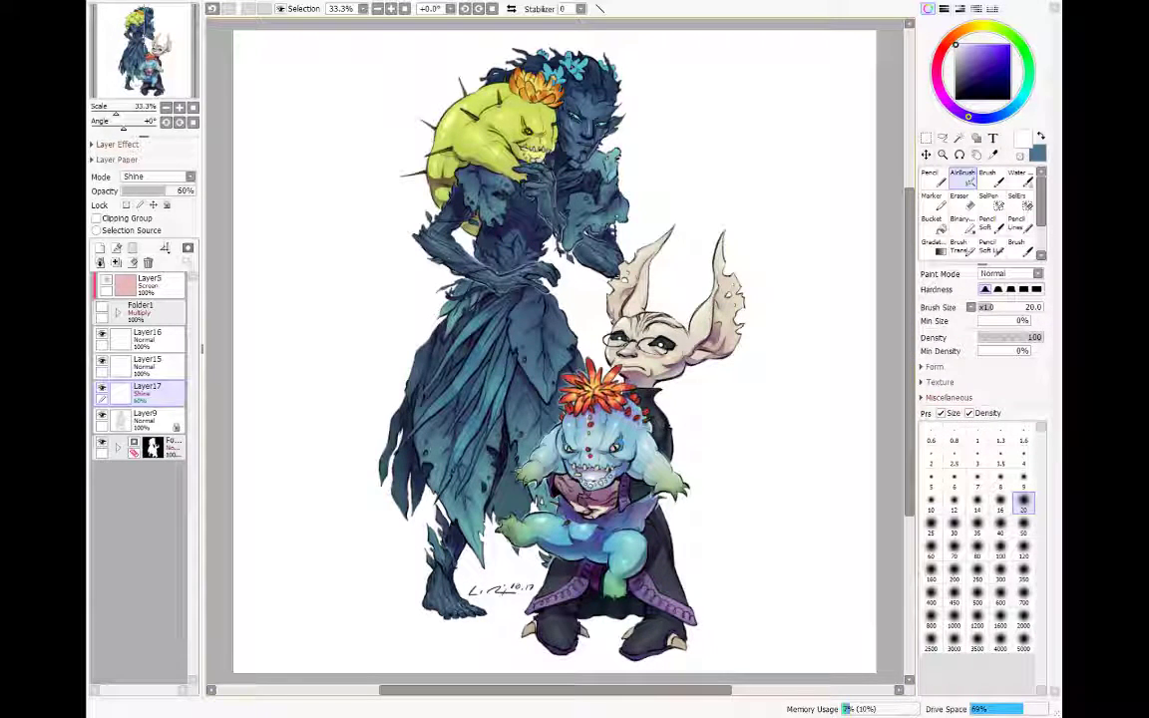
Step: Refine the white airbrushed highlights on the figures, undoing and redoing the latest strokes to compare them
key("ctrl+z")
key("ctrl+y")
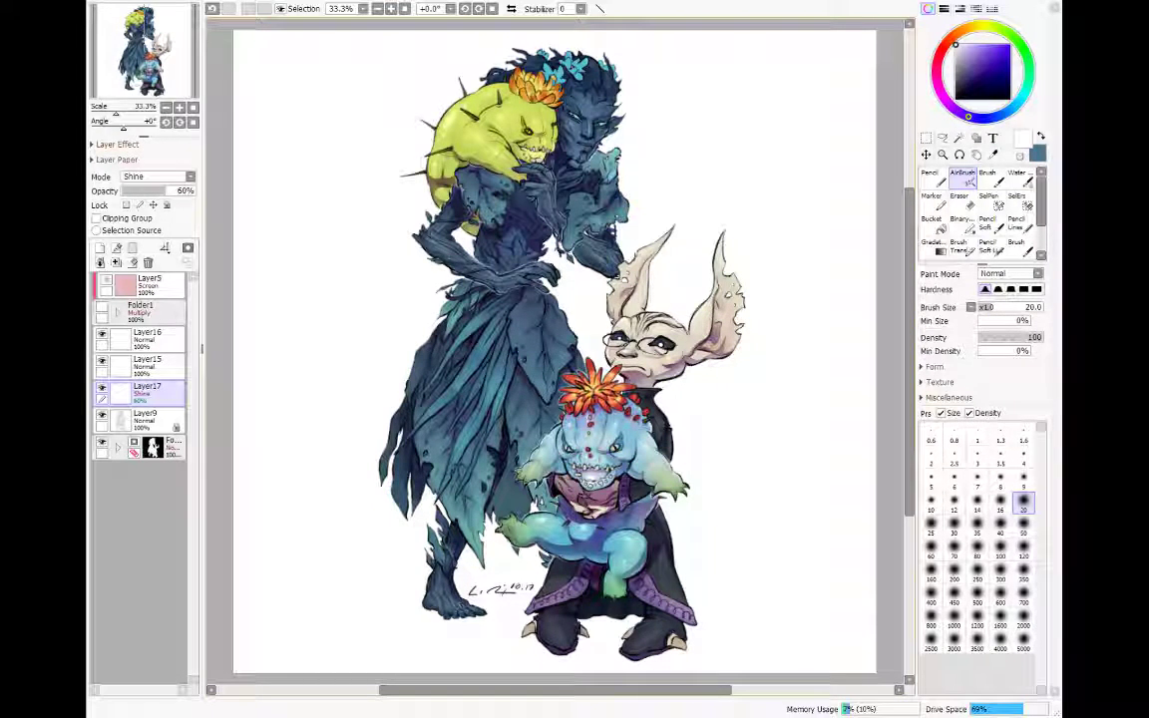
key("ctrl+z")
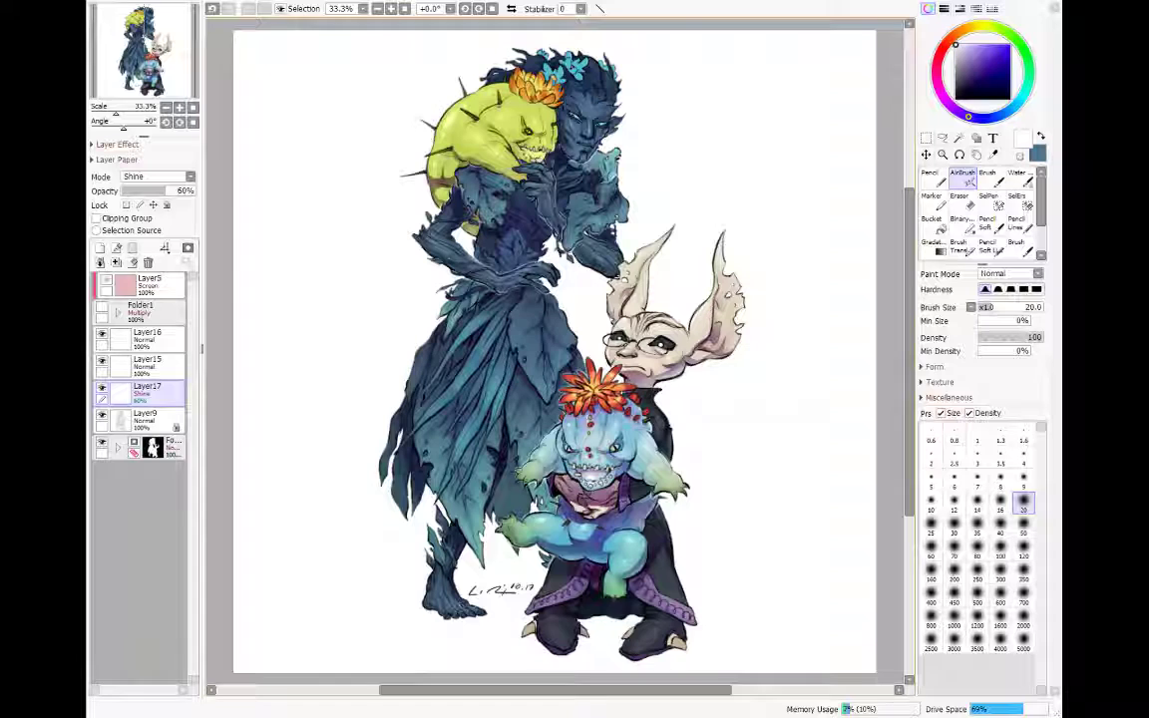
key("ctrl+z")
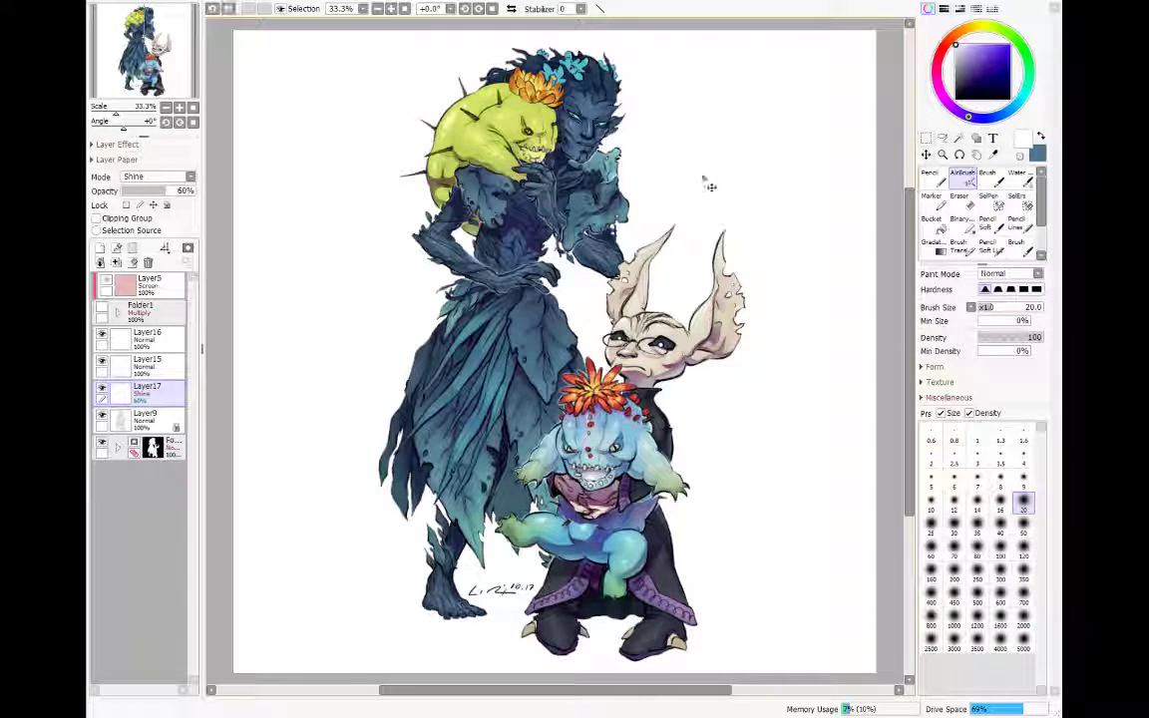
key("ctrl+y")
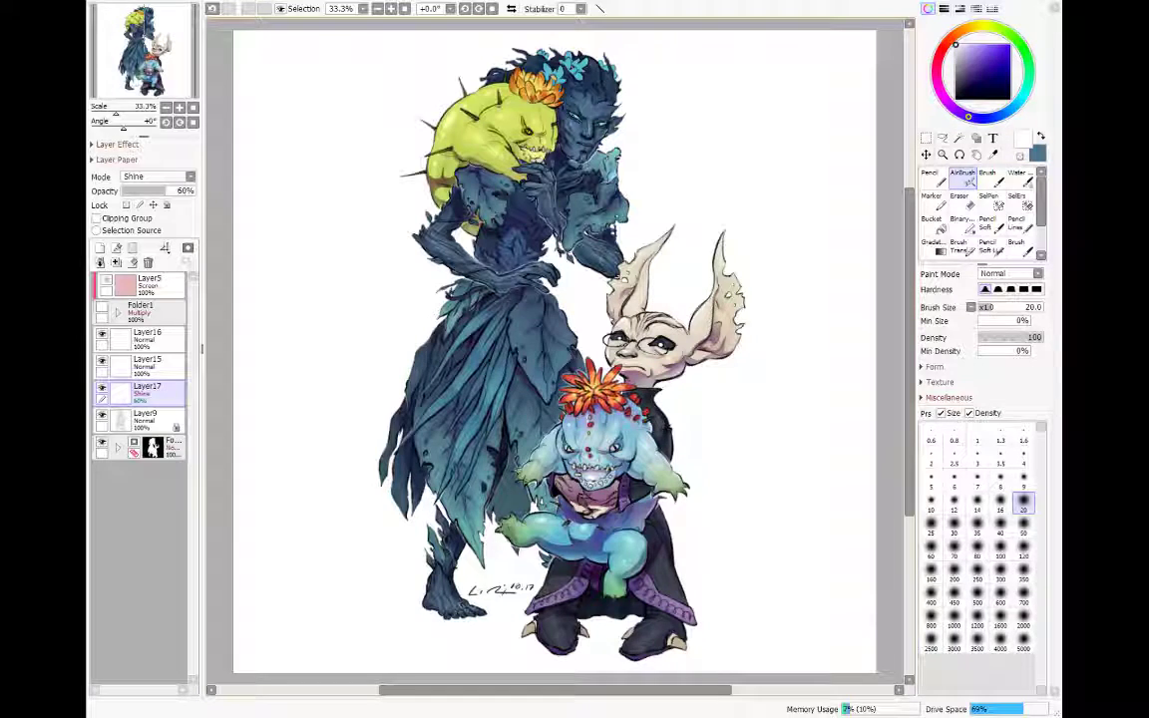
Step: Lock the transparent pixels of the Shine layer and tone down its white highlights with a mid-grey Pencil at size 80
key("e")
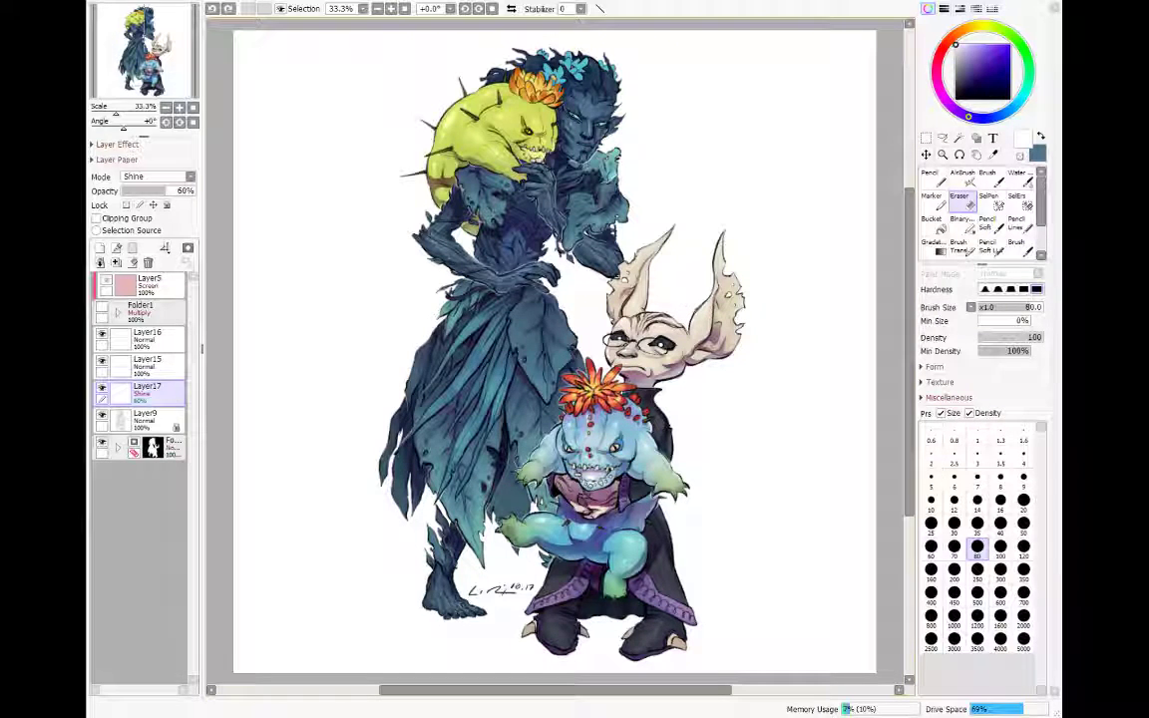
key("v")
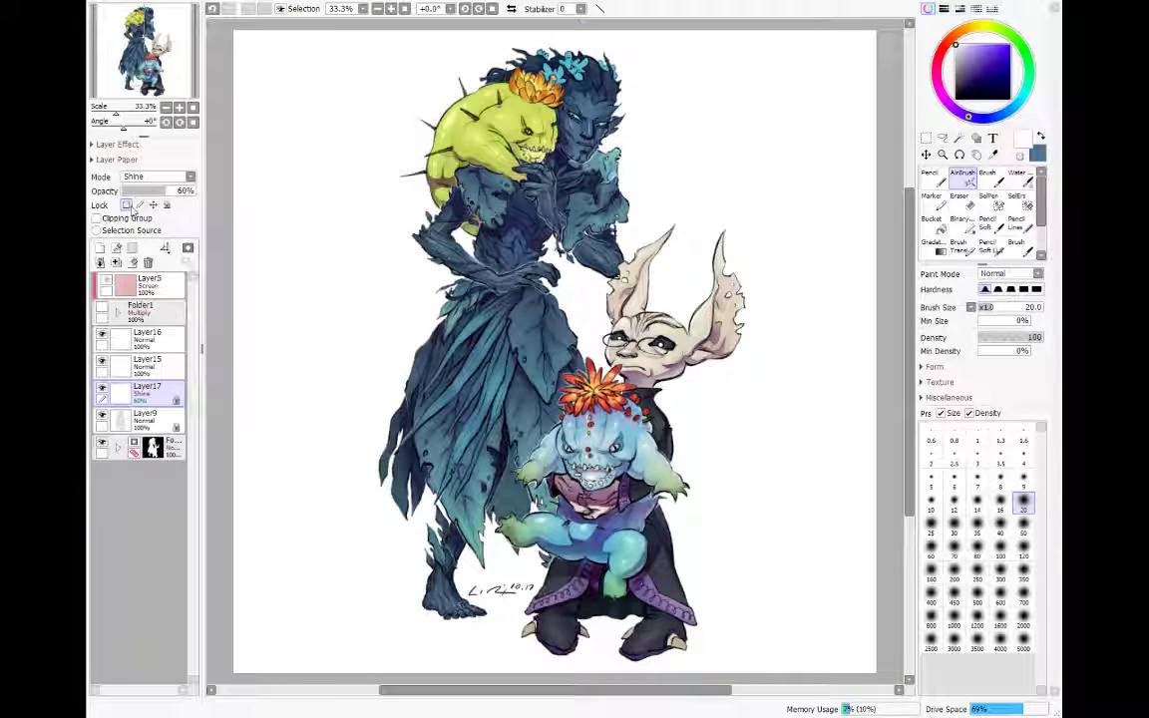
left_click_drag(959, 61, 955, 70)
left_click(942, 178)
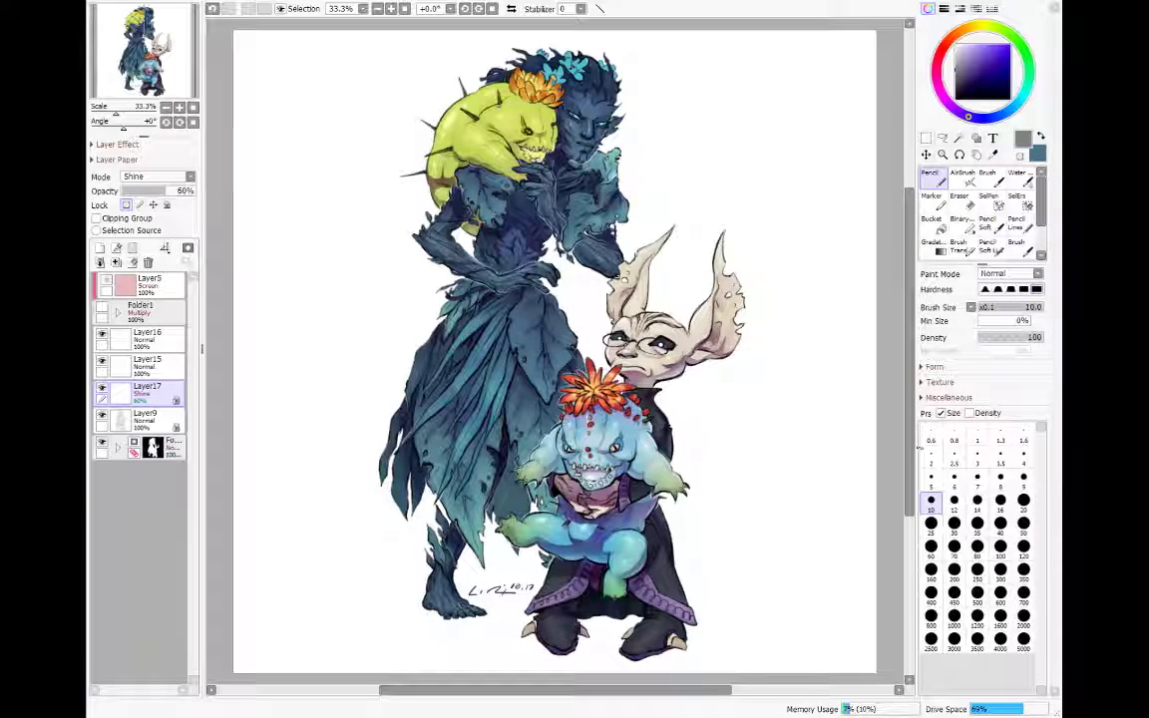
left_click(978, 547)
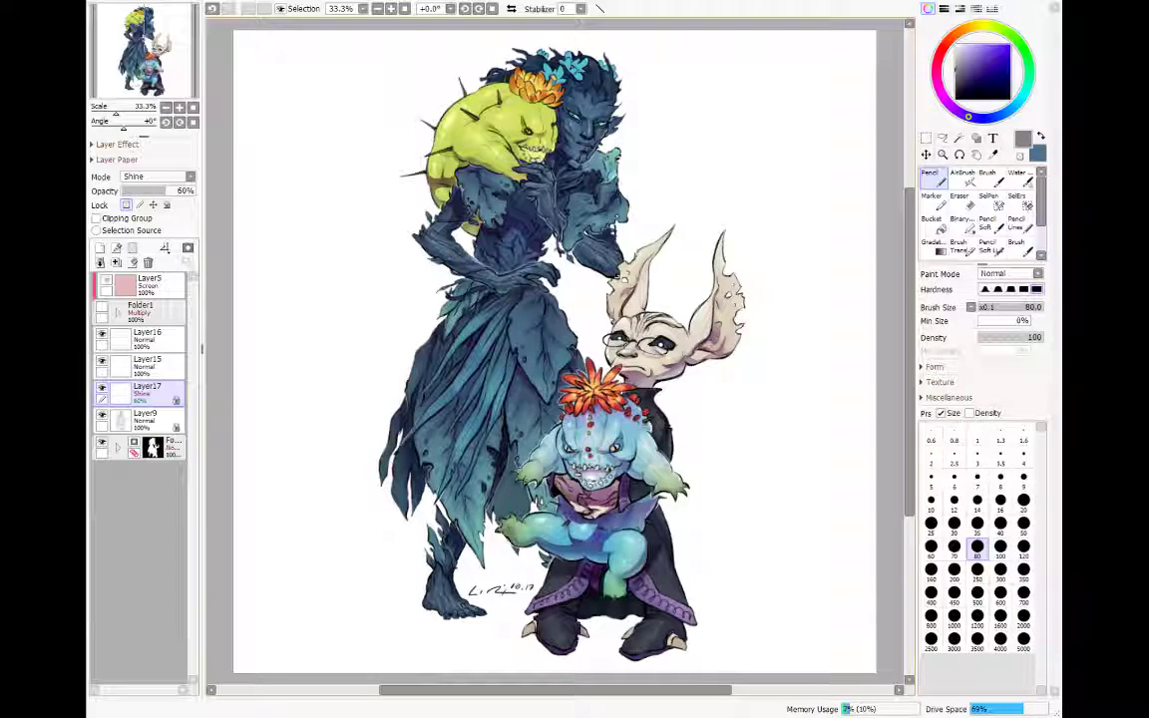
key("space")
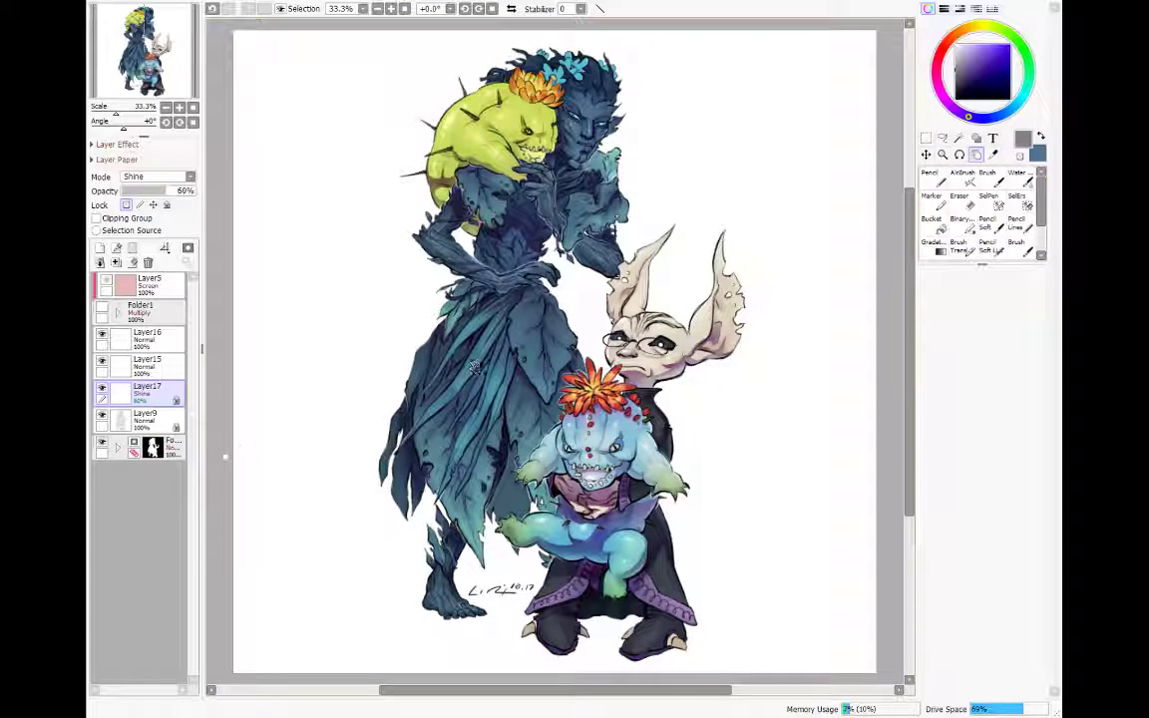
Step: With Layer16 active, crop the canvas to a rectangular selection around the figures, and extend the canvas width on both sides
left_click(158, 342)
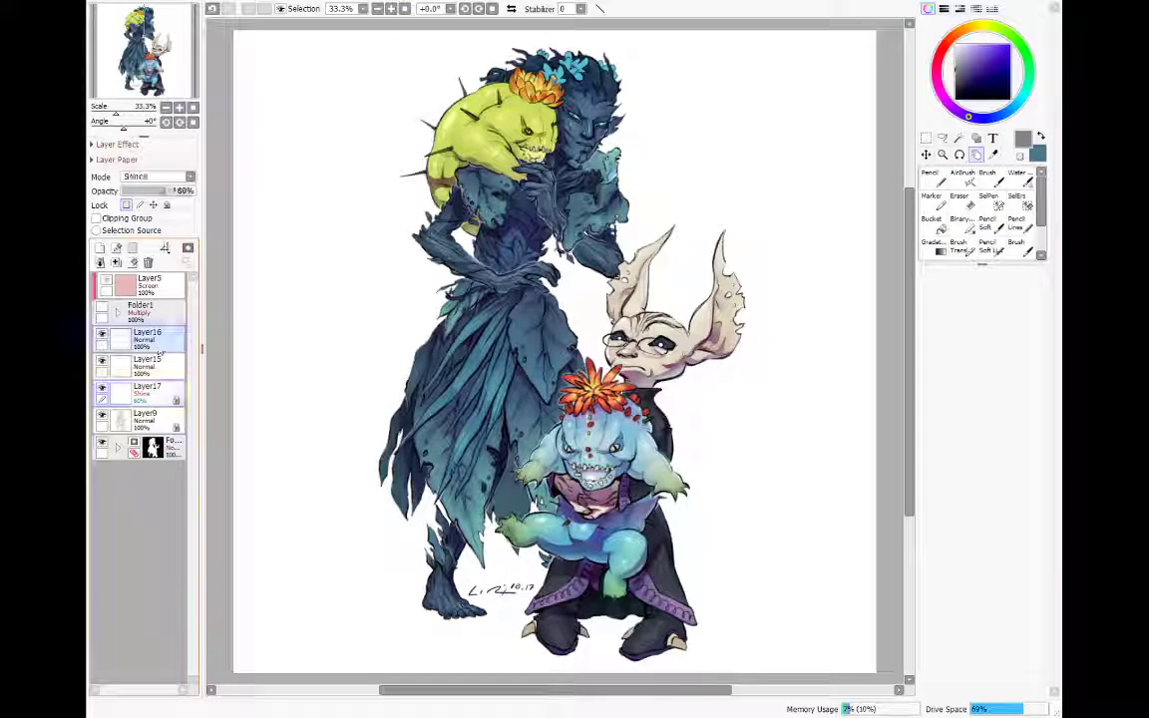
left_click(925, 138)
right_click(813, 122)
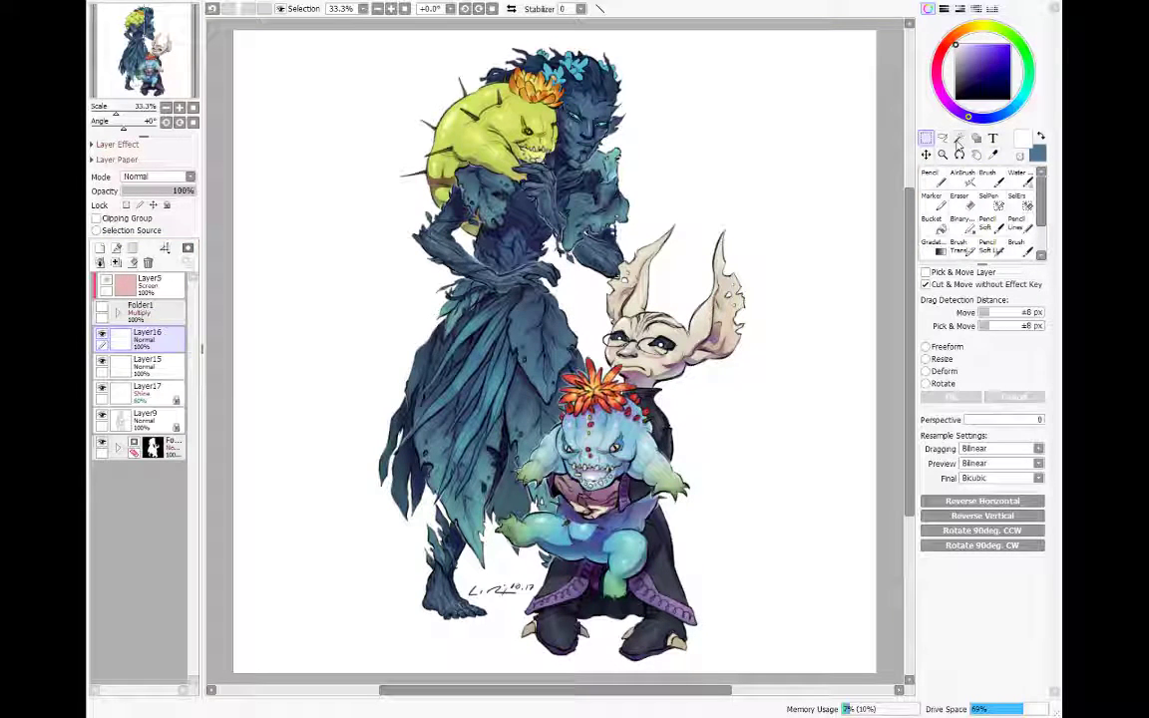
key("x")
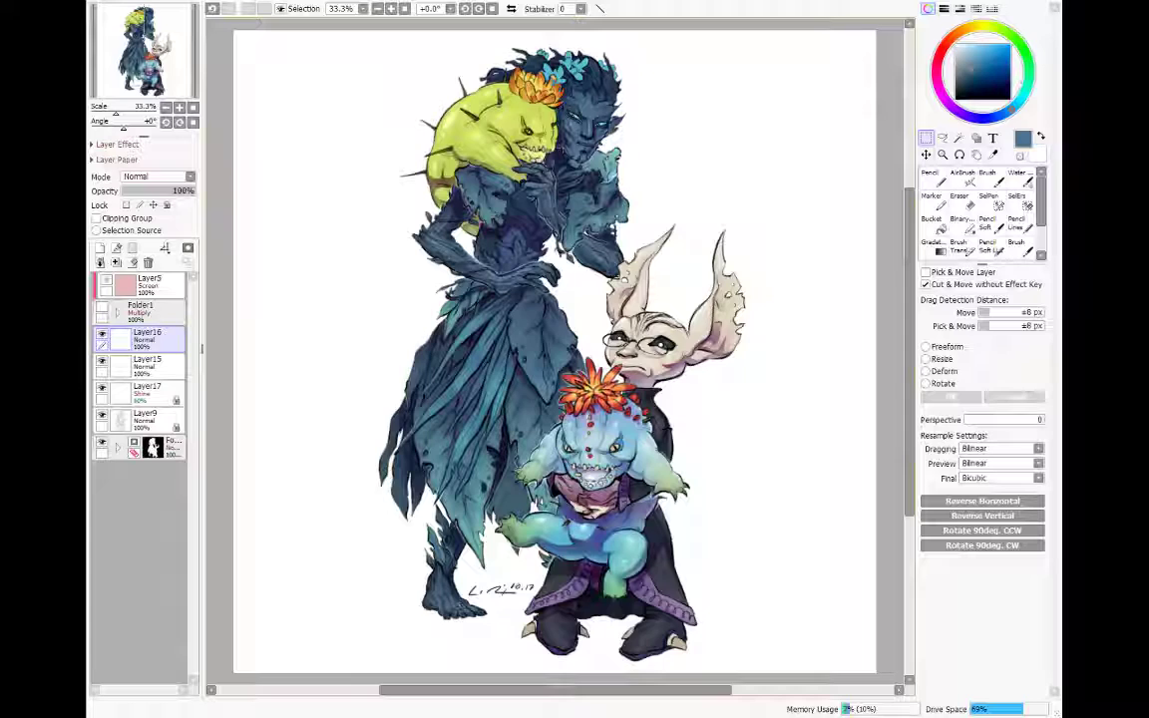
left_click_drag(356, 24, 759, 681)
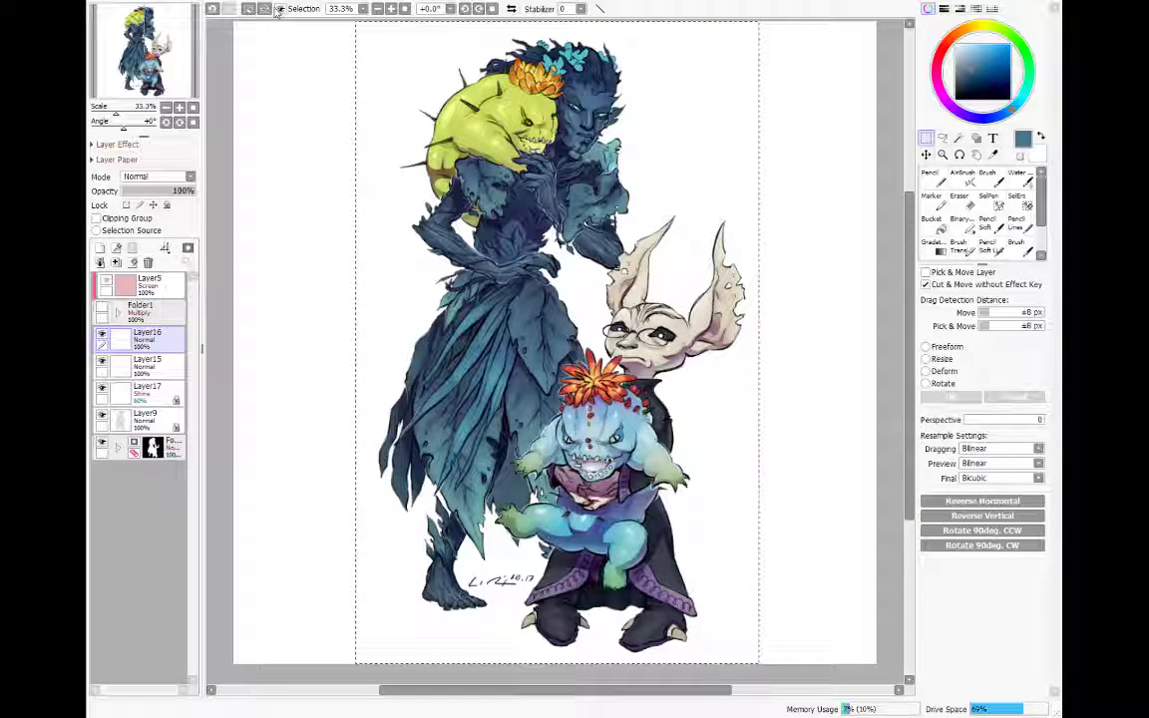
left_click(166, 42)
left_click(248, 8)
left_click(404, 8)
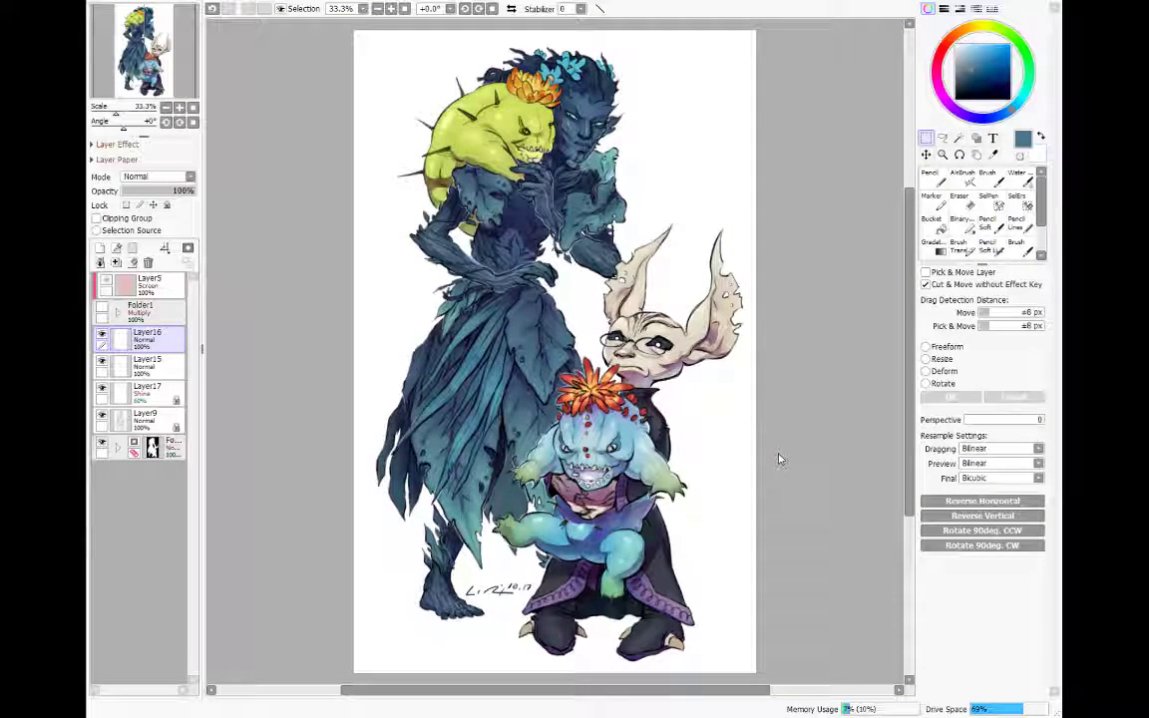
key("Return")
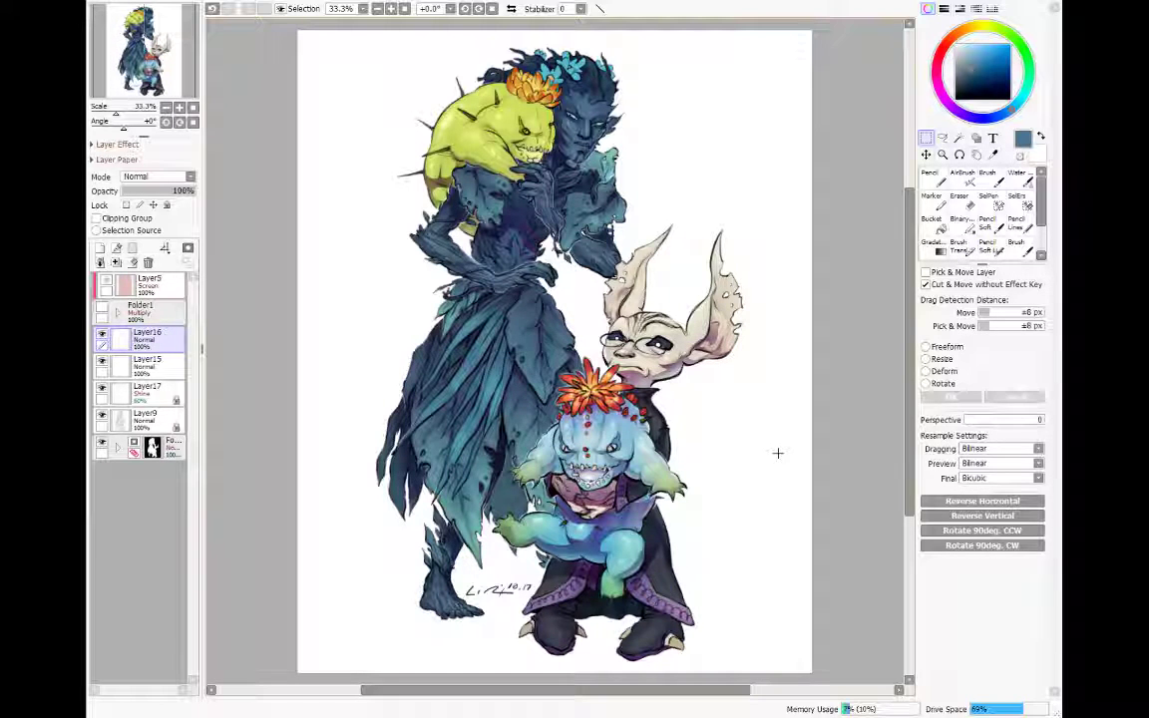